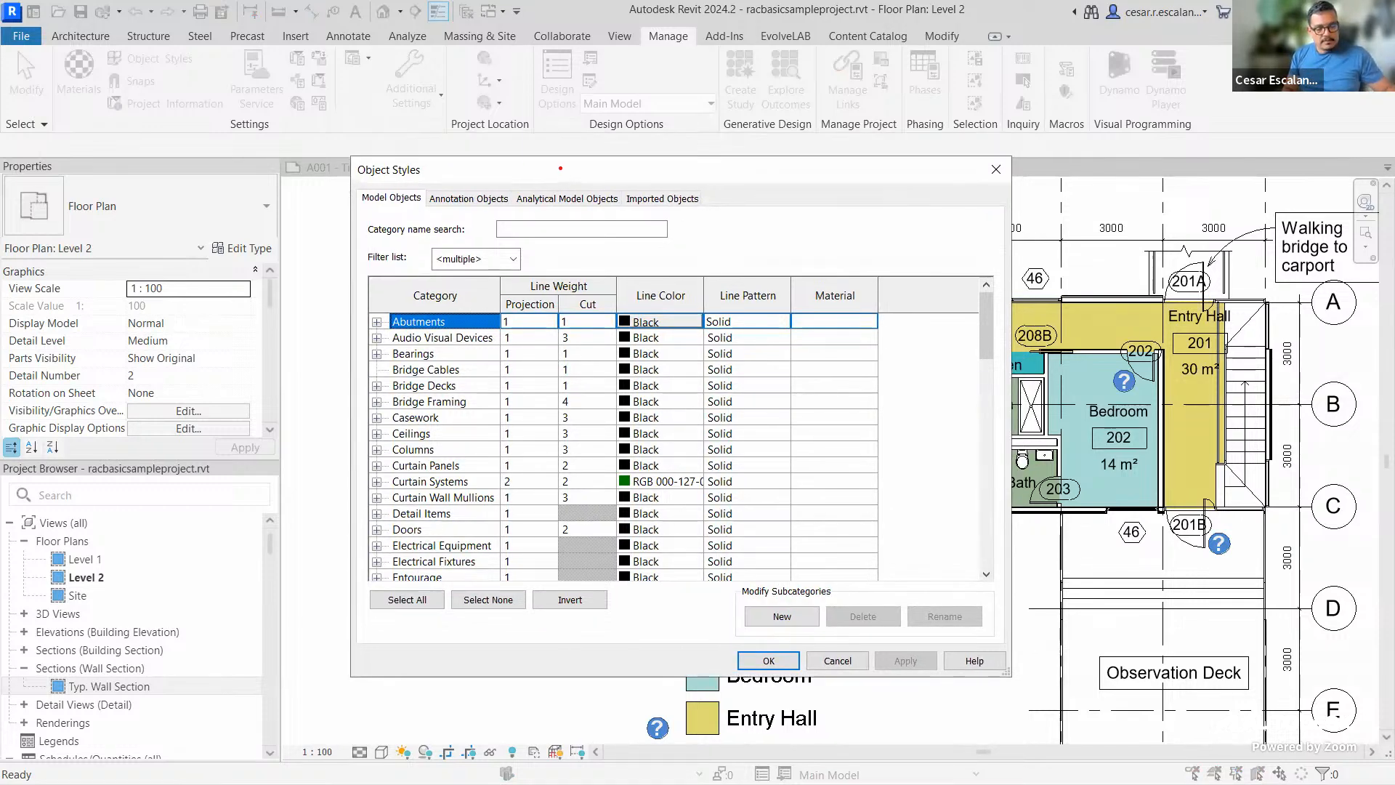
Scroll through the Object Styles model categories and inspect the Walls category
{"action": "type", "text": "D"}
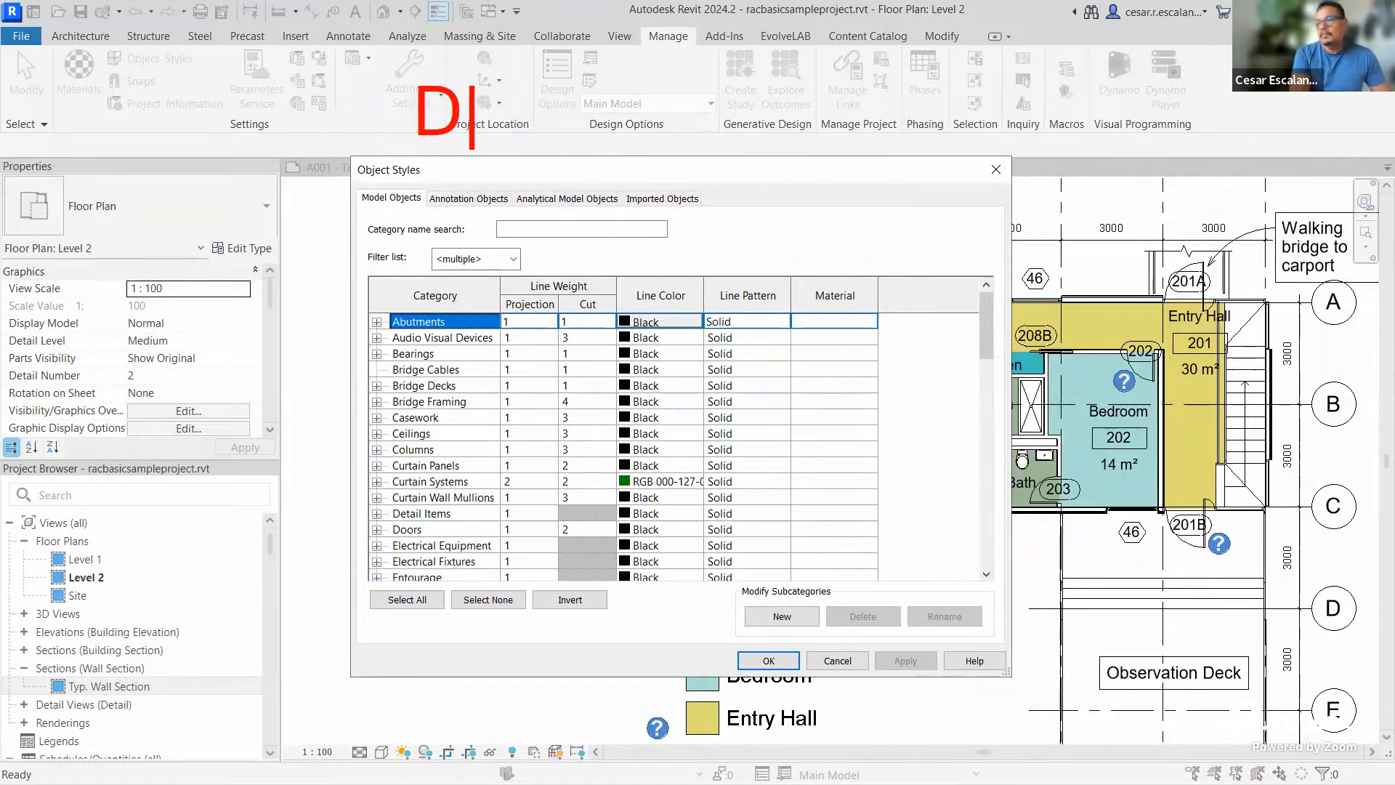
{"action": "type", "text": "efine the global "}
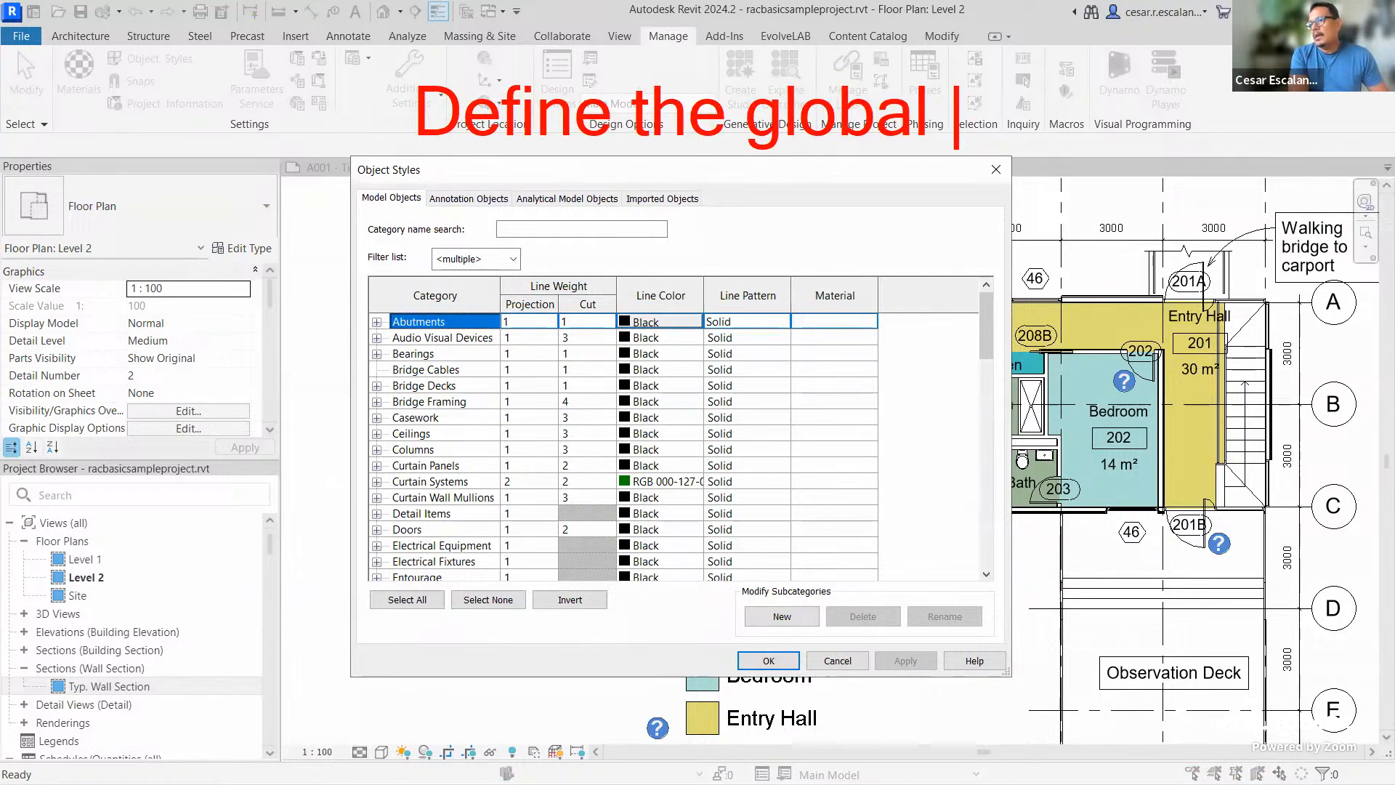
{"action": "type", "text": "gra"}
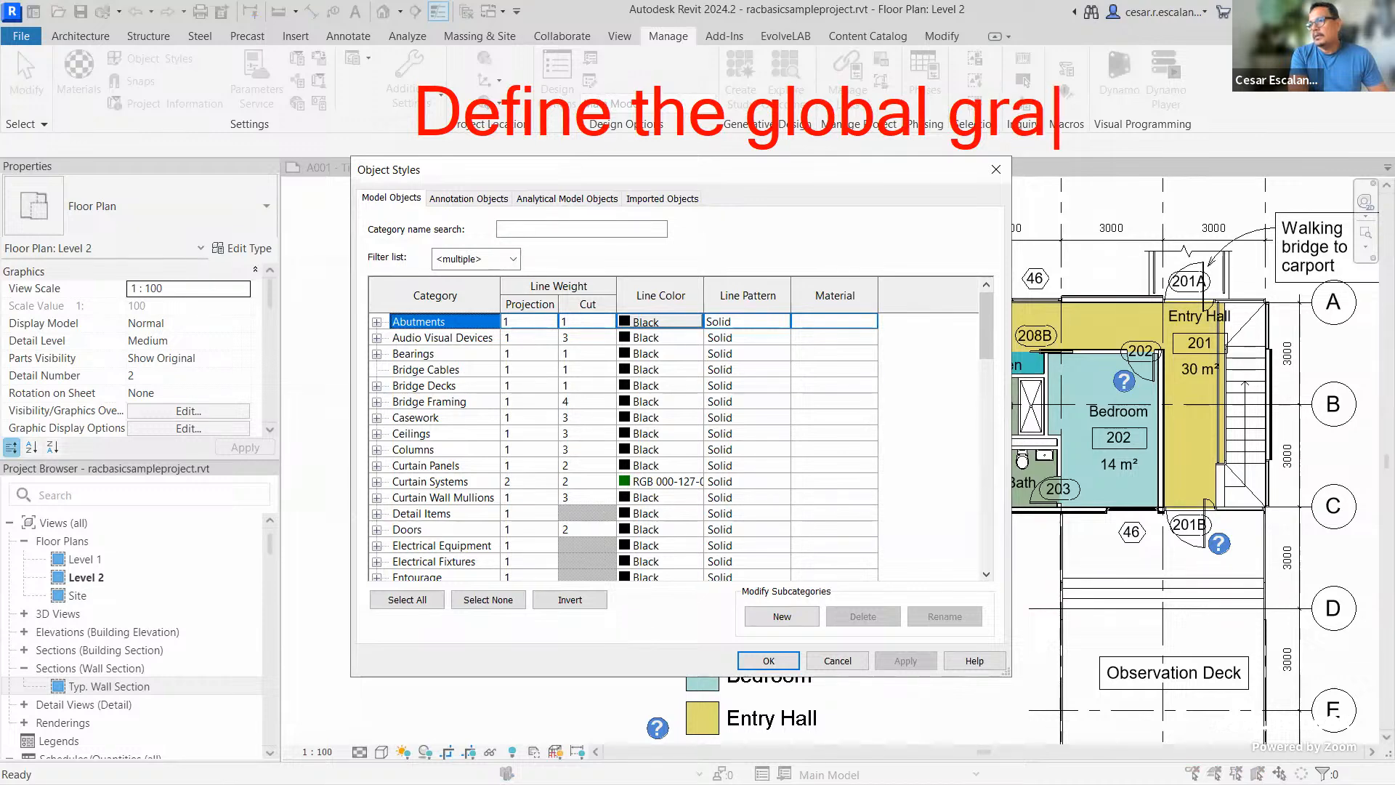
{"action": "type", "text": "phic pr"}
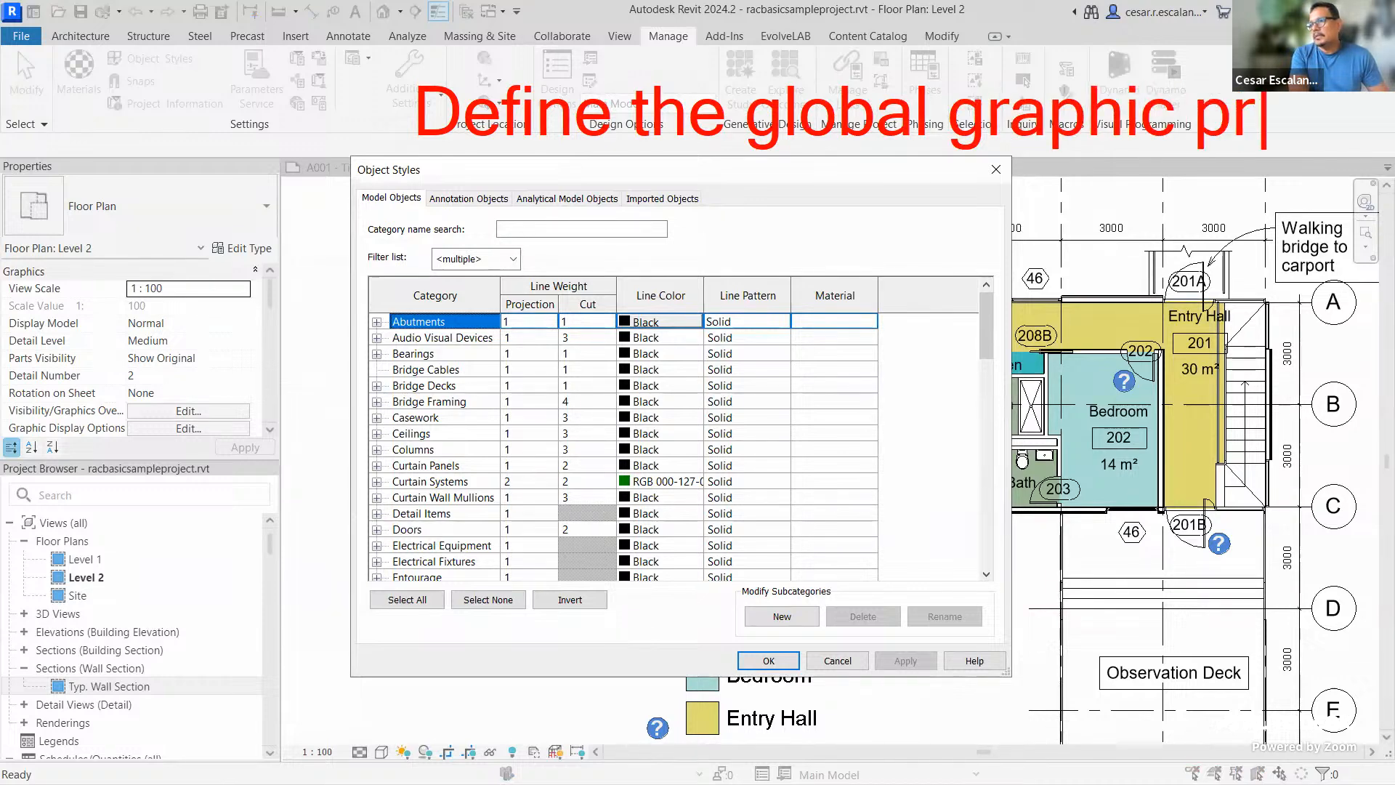
{"action": "type", "text": "oper"}
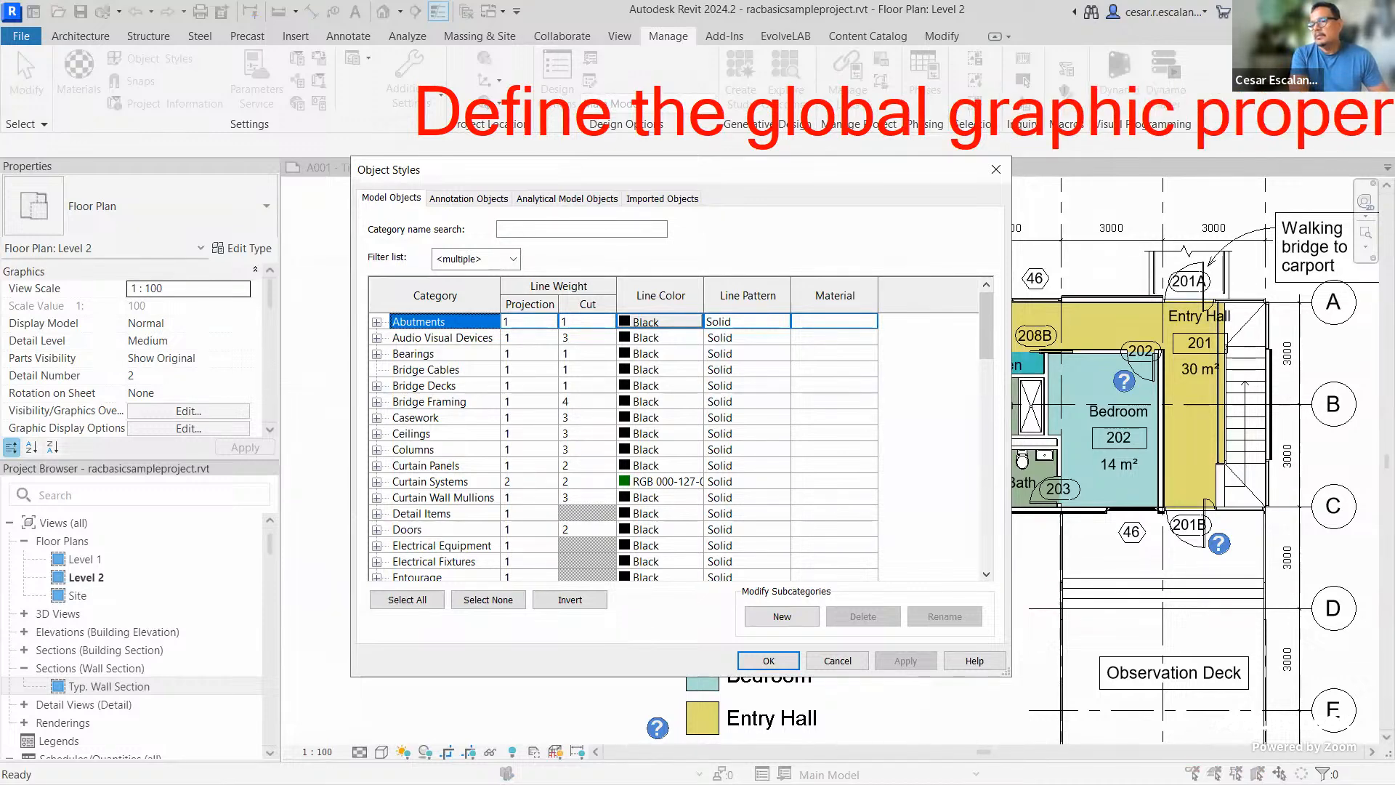
{"action": "type", "text": "ties of "}
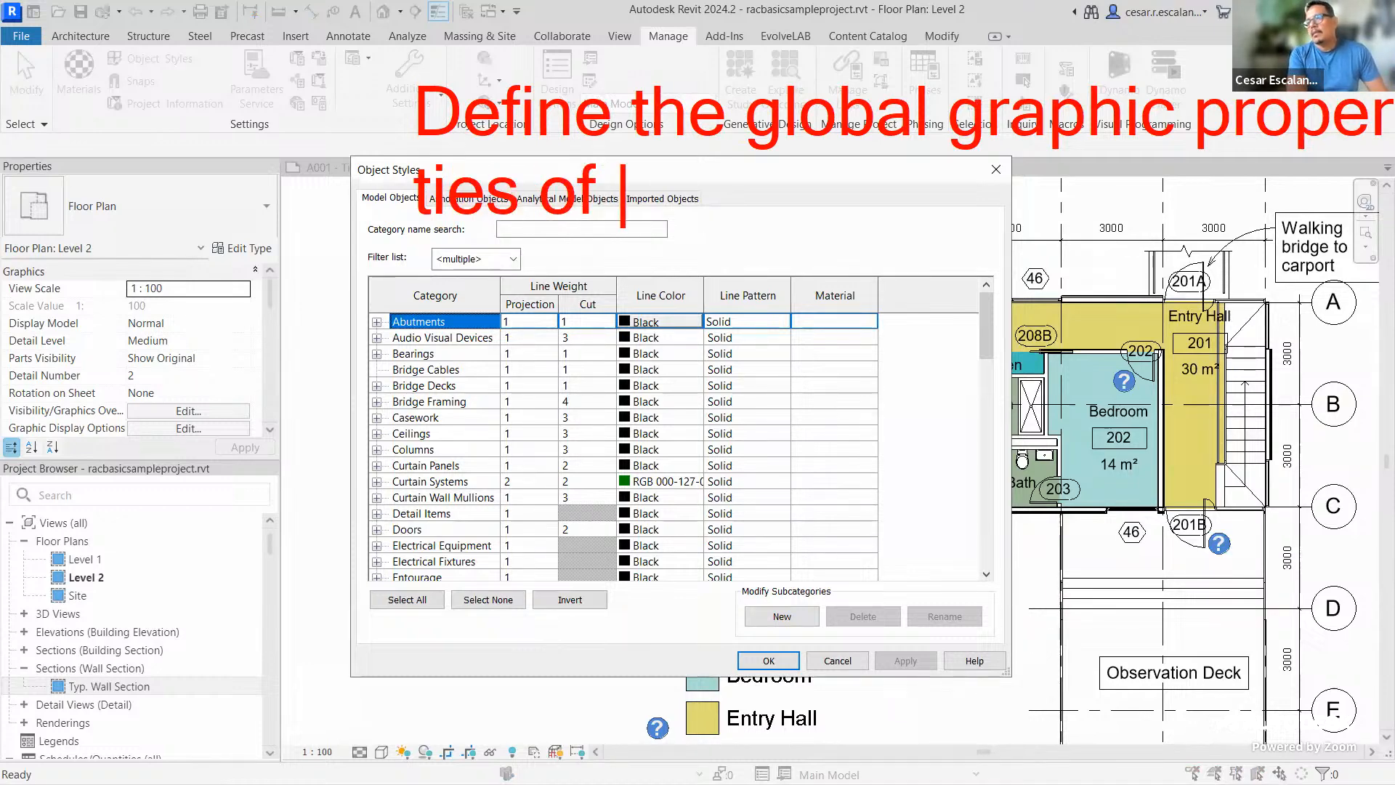
{"action": "type", "text": "Rev"}
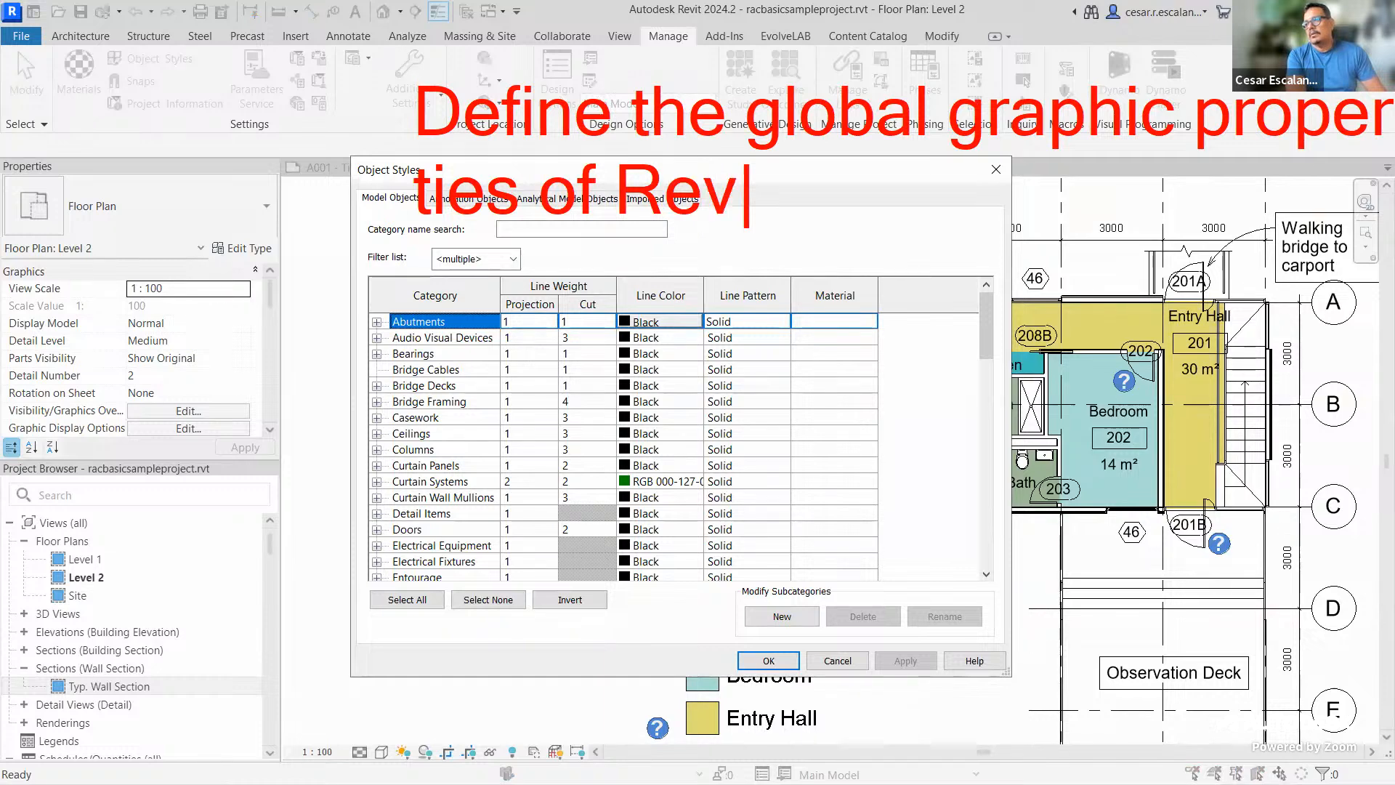
{"action": "type", "text": "it Categories"}
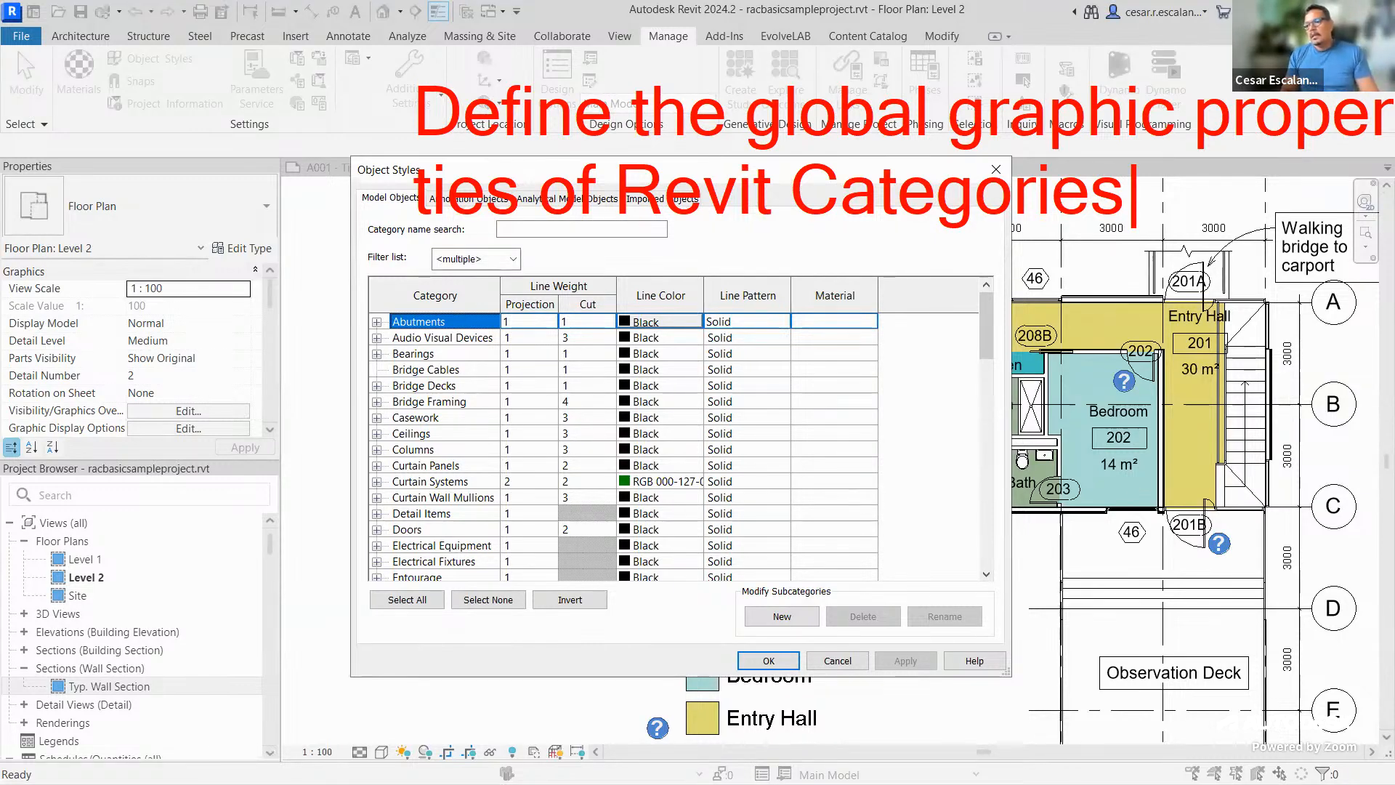
{"action": "scroll", "coordinate": [802, 500], "scroll_direction": "down", "scroll_amount": 4}
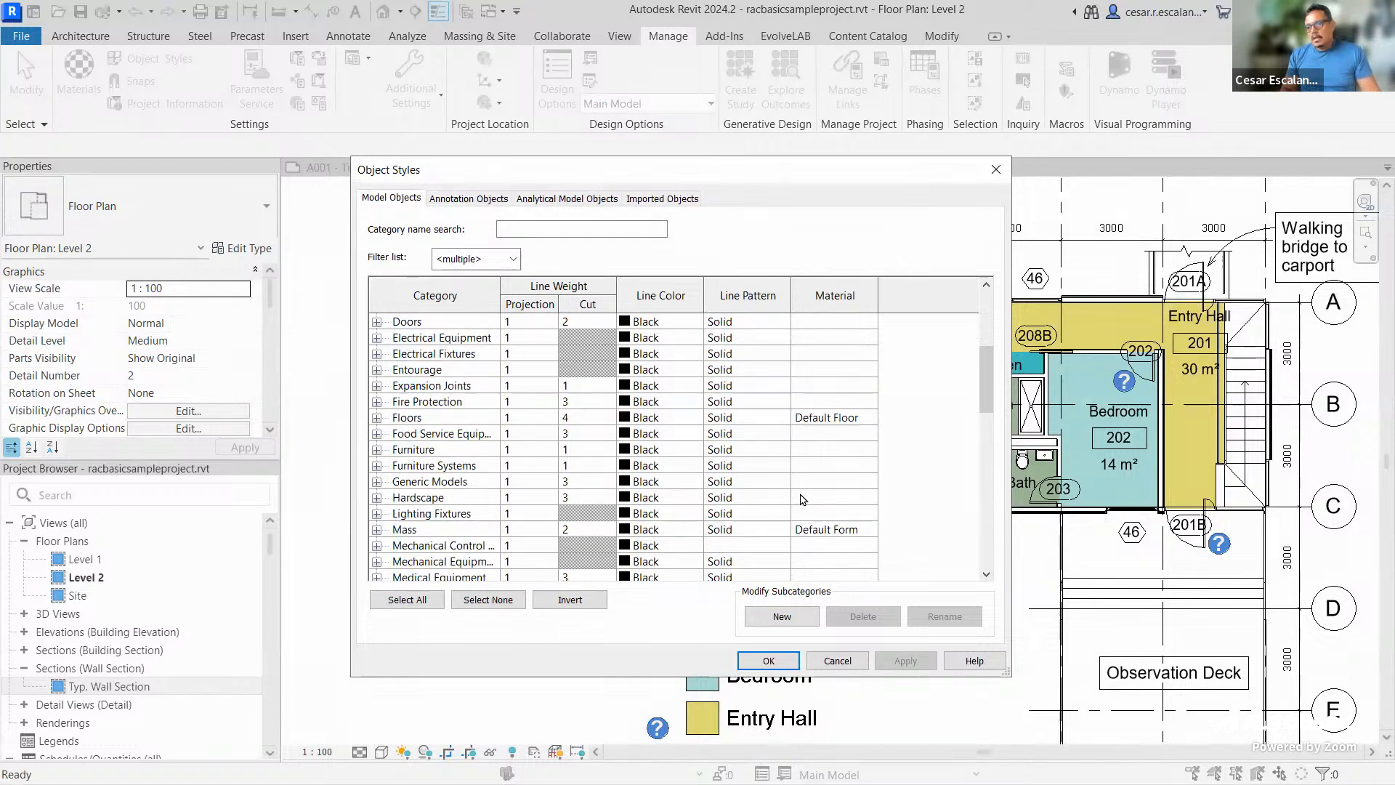
{"action": "scroll", "coordinate": [802, 501], "scroll_direction": "down", "scroll_amount": 10}
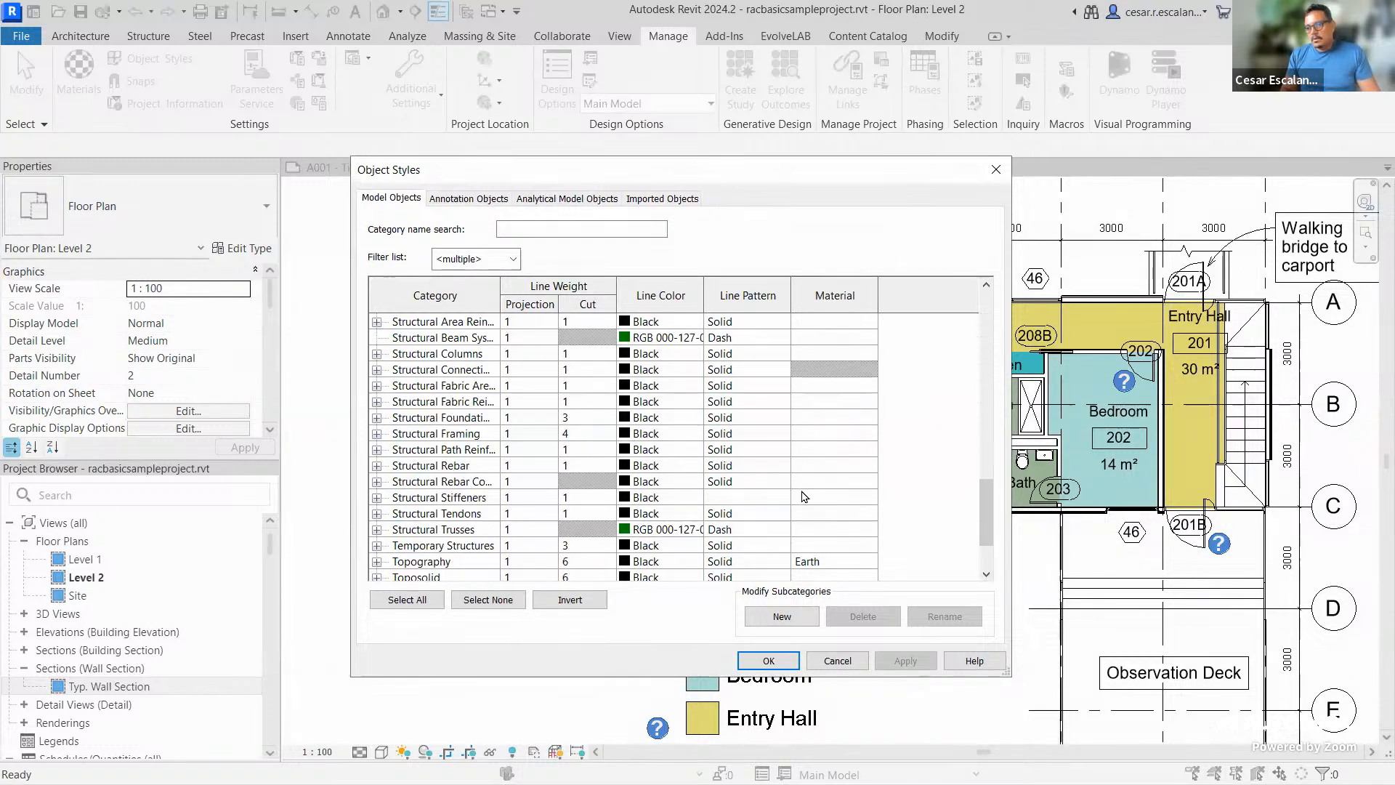
{"action": "scroll", "coordinate": [802, 496], "scroll_direction": "down", "scroll_amount": 2}
{"action": "left_click", "coordinate": [402, 545]}
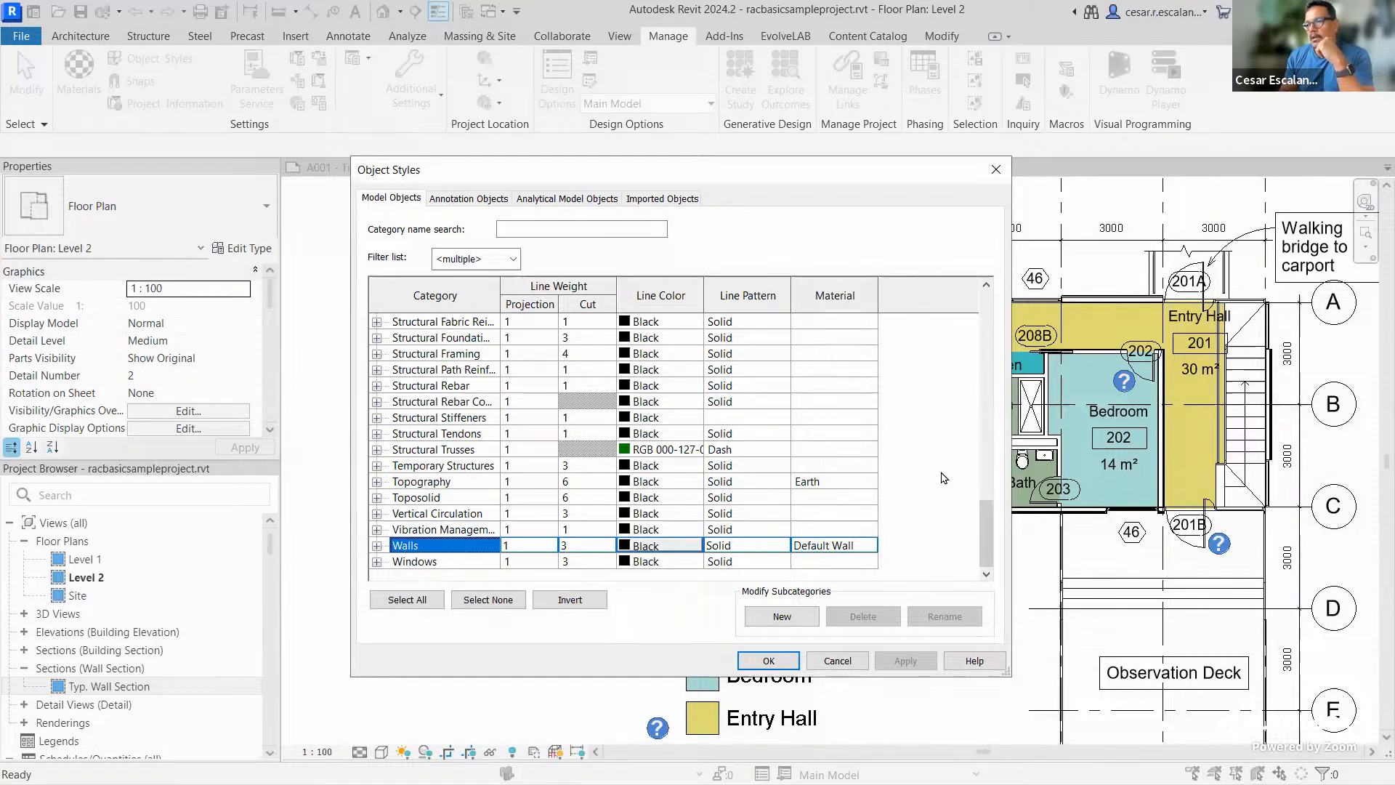
{"action": "left_click_drag", "start_coordinate": [986, 534], "coordinate": [988, 327]}
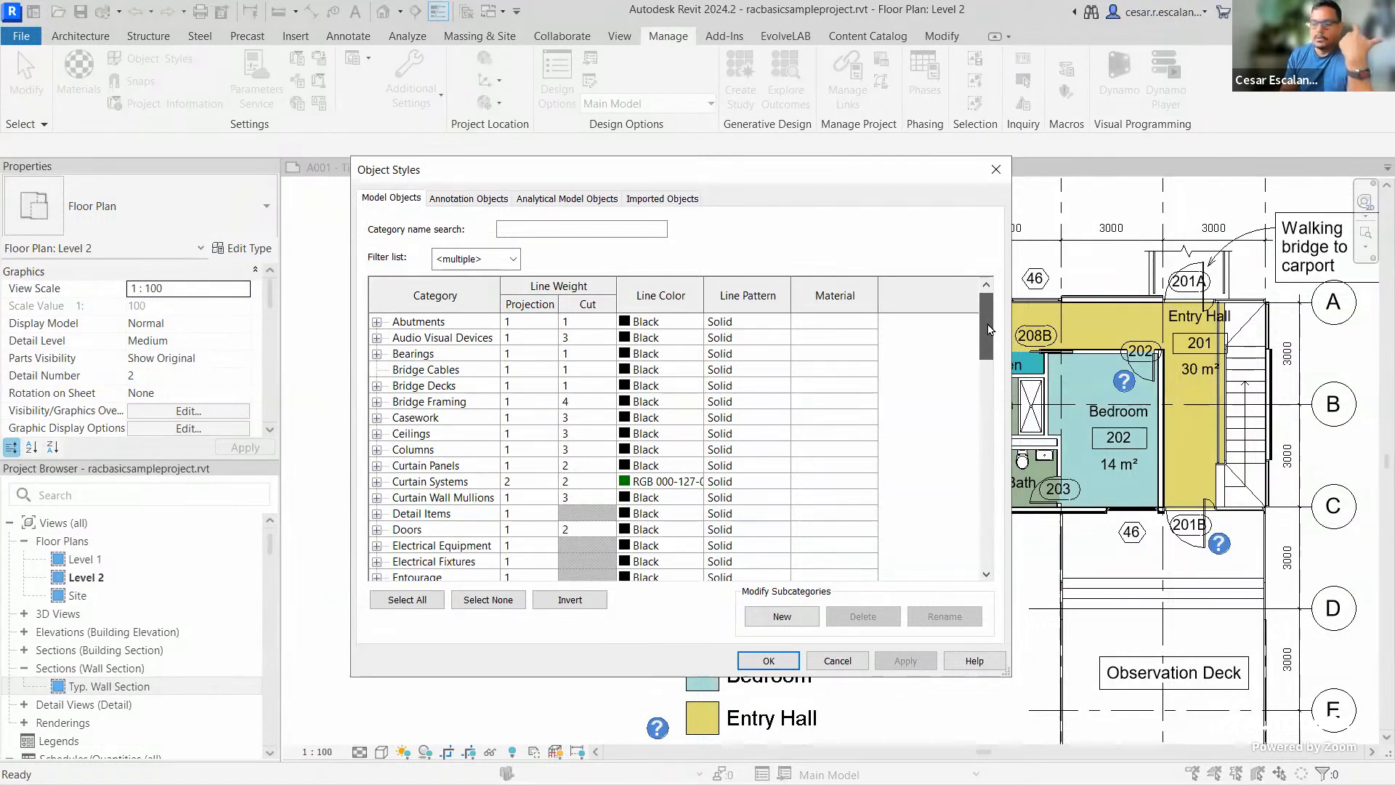
{"action": "left_click_drag", "start_coordinate": [988, 327], "coordinate": [976, 541]}
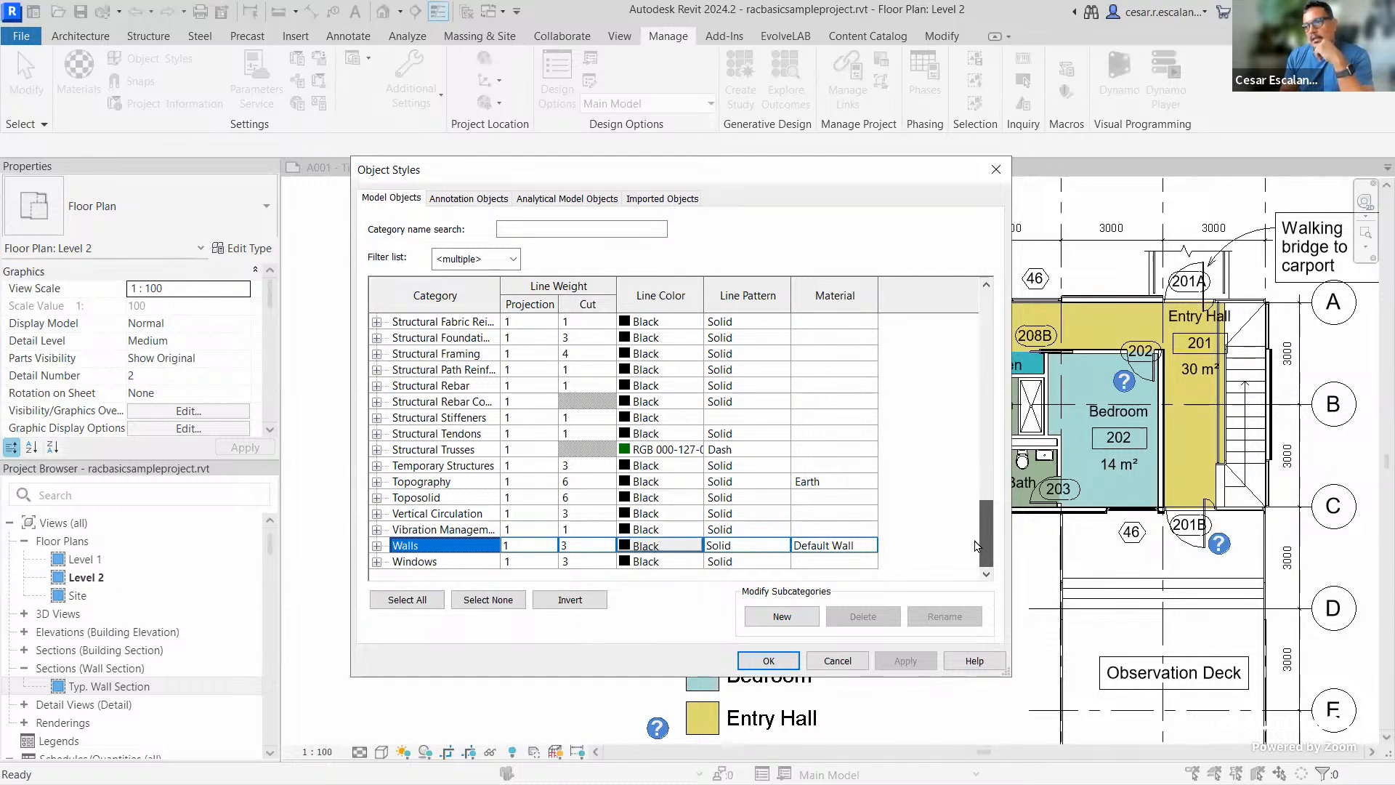
{"action": "mouse_move", "coordinate": [975, 540]}
{"action": "left_mouse_down"}
{"action": "mouse_move", "coordinate": [982, 394]}
{"action": "mouse_move", "coordinate": [975, 554]}
{"action": "left_mouse_up"}
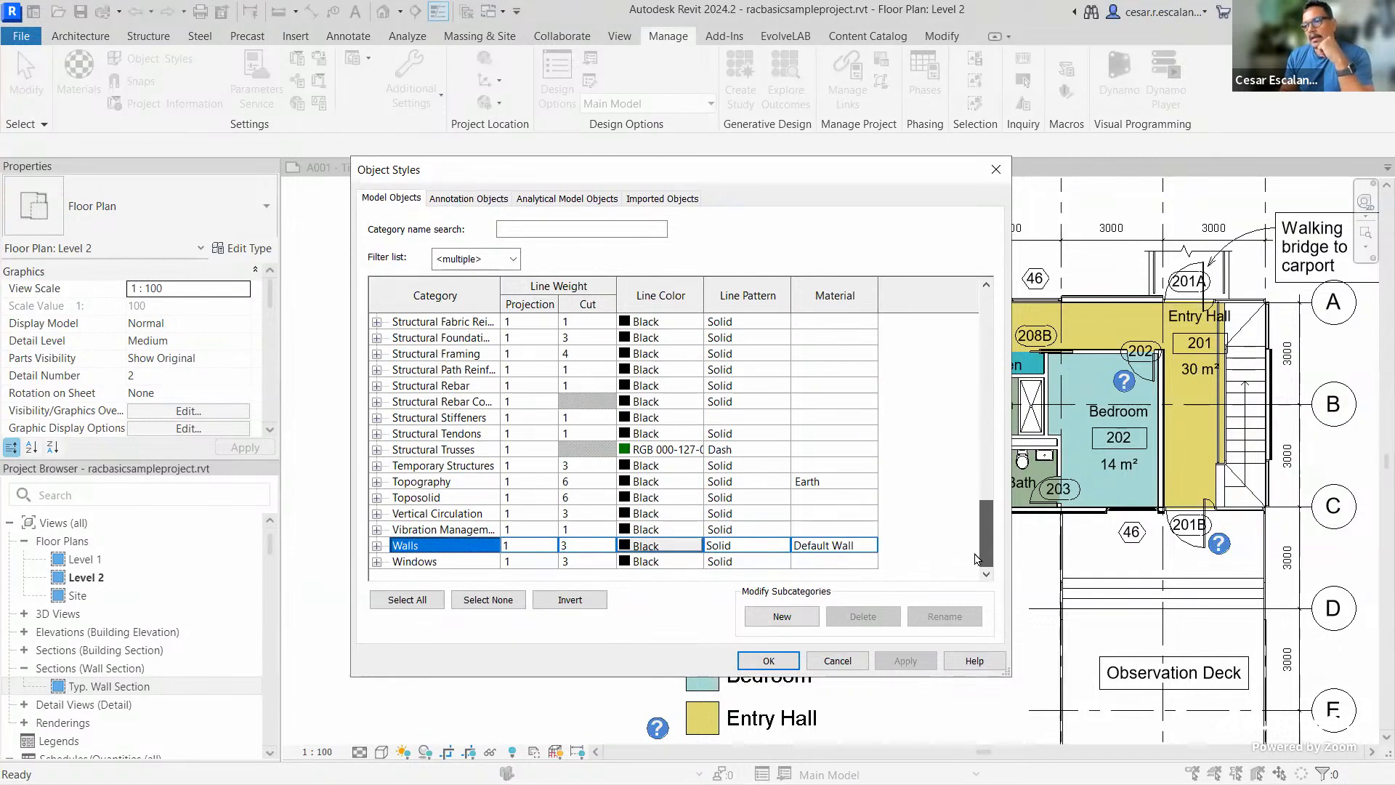
{"action": "mouse_move", "coordinate": [978, 558]}
{"action": "left_mouse_down"}
{"action": "mouse_move", "coordinate": [979, 452]}
{"action": "mouse_move", "coordinate": [975, 556]}
{"action": "left_mouse_up"}
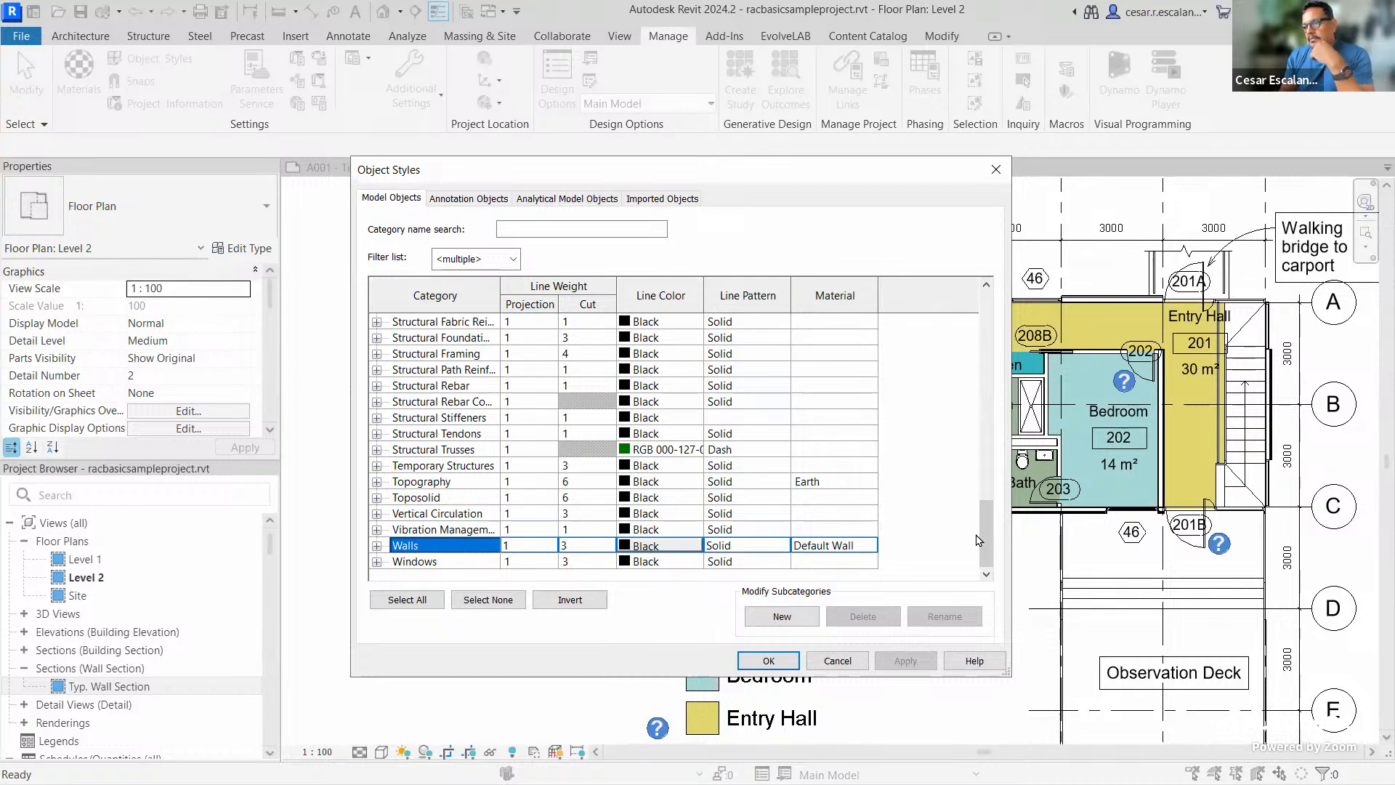
{"action": "left_click_drag", "start_coordinate": [986, 534], "coordinate": [962, 559]}
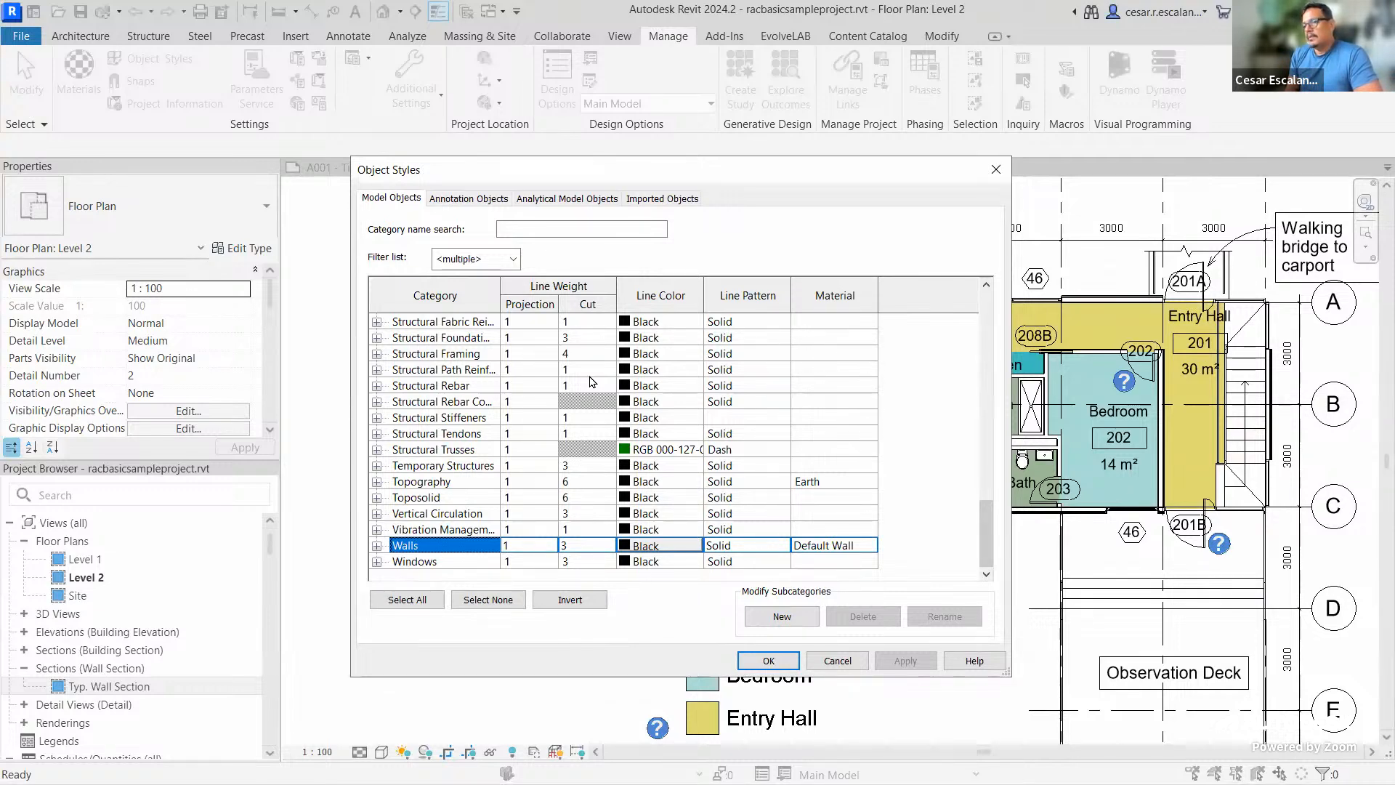
Check Structural Fabric Area's cut line weight, leave it at 1, and cancel Object Styles
{"action": "left_click", "coordinate": [617, 325]}
{"action": "left_click", "coordinate": [610, 325]}
{"action": "left_click", "coordinate": [610, 337]}
{"action": "left_click", "coordinate": [607, 337]}
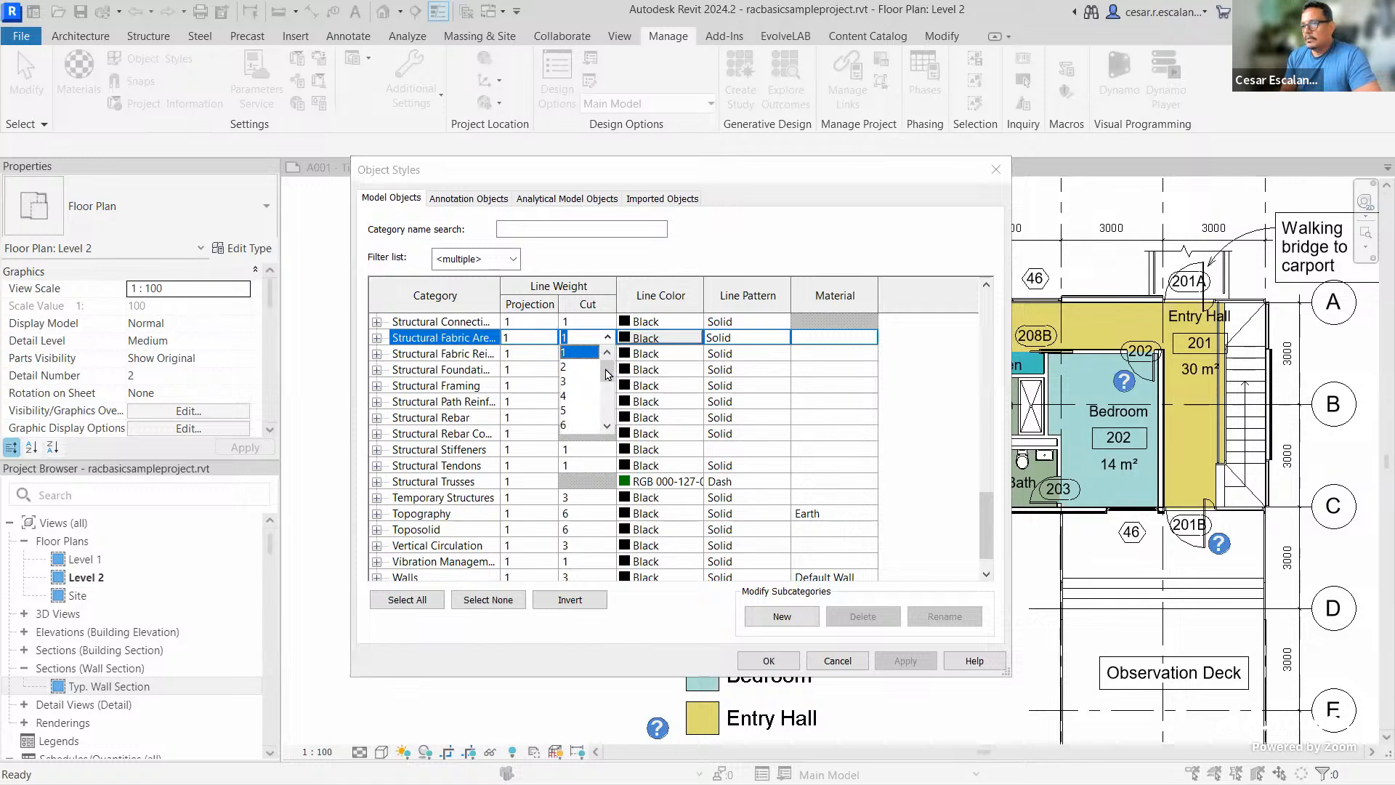
{"action": "left_click_drag", "start_coordinate": [609, 374], "coordinate": [610, 429]}
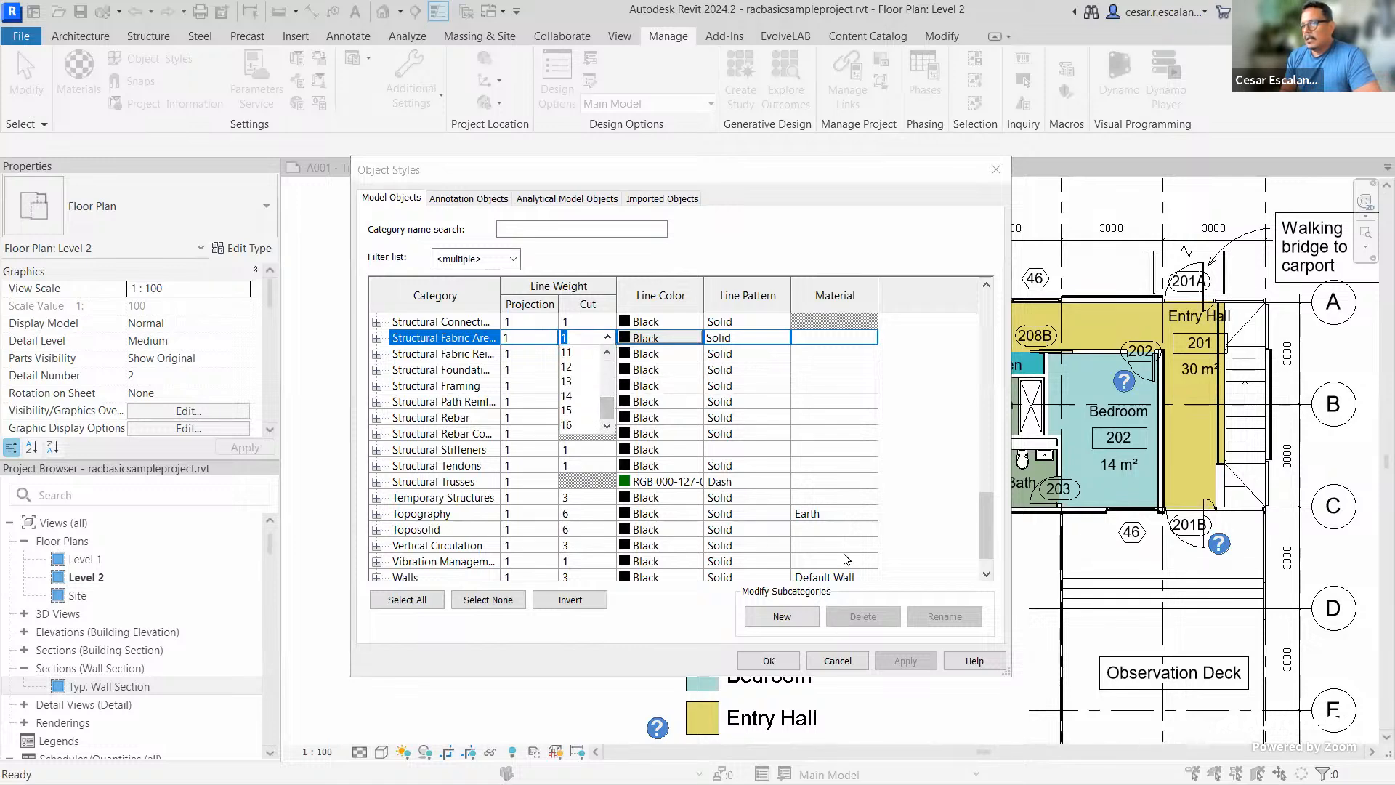
{"action": "left_click", "coordinate": [843, 663]}
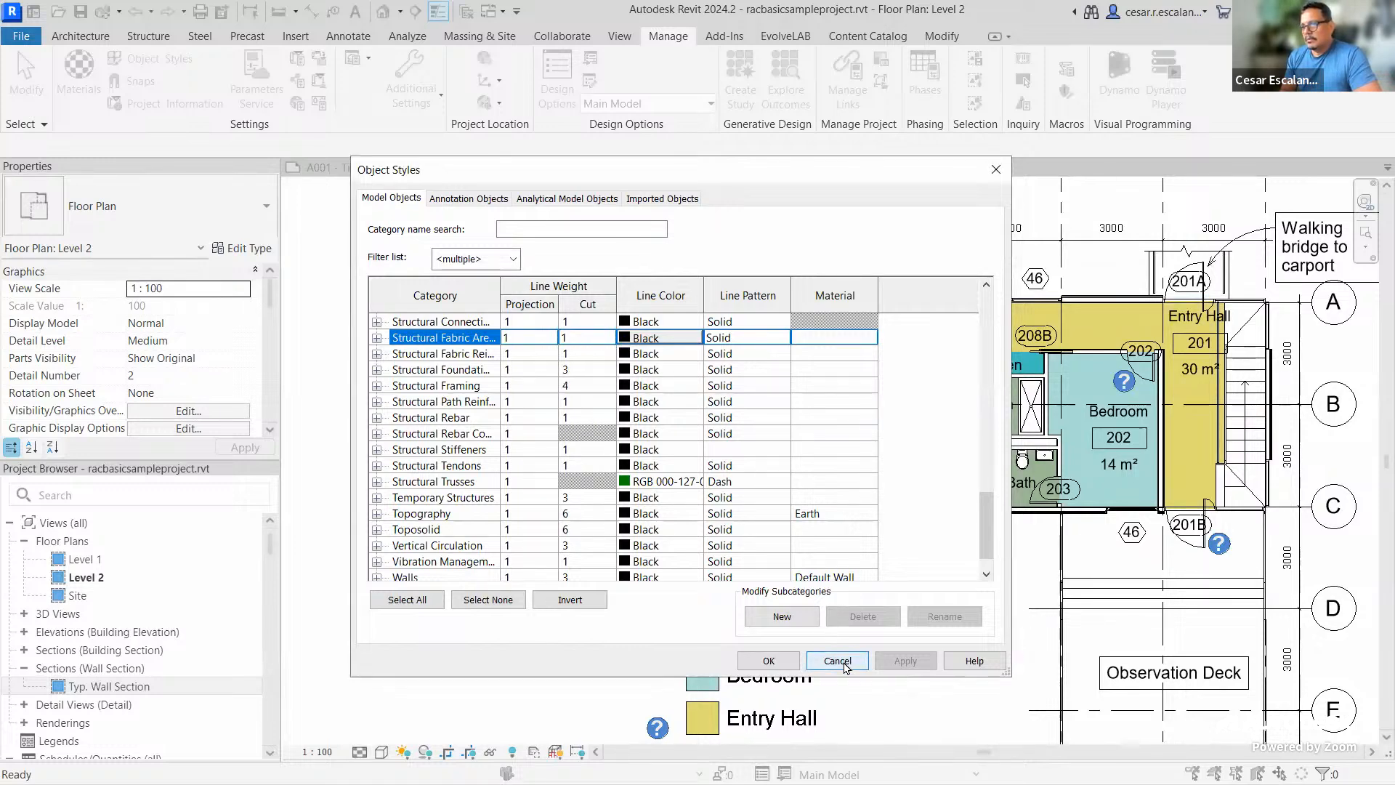
{"action": "left_click", "coordinate": [838, 661]}
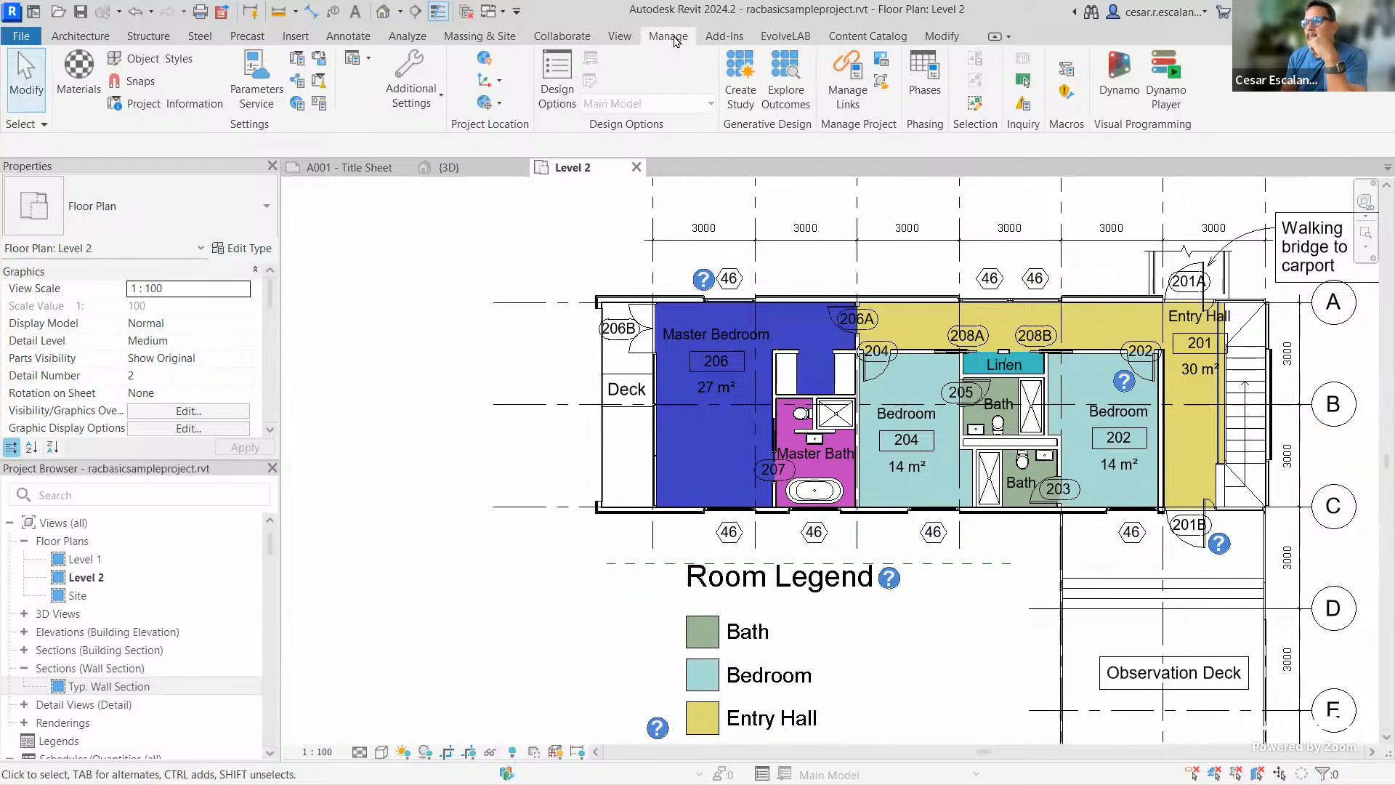
Show the Line Weights settings and scroll through the Model Line Weights table
{"action": "left_click", "coordinate": [418, 106]}
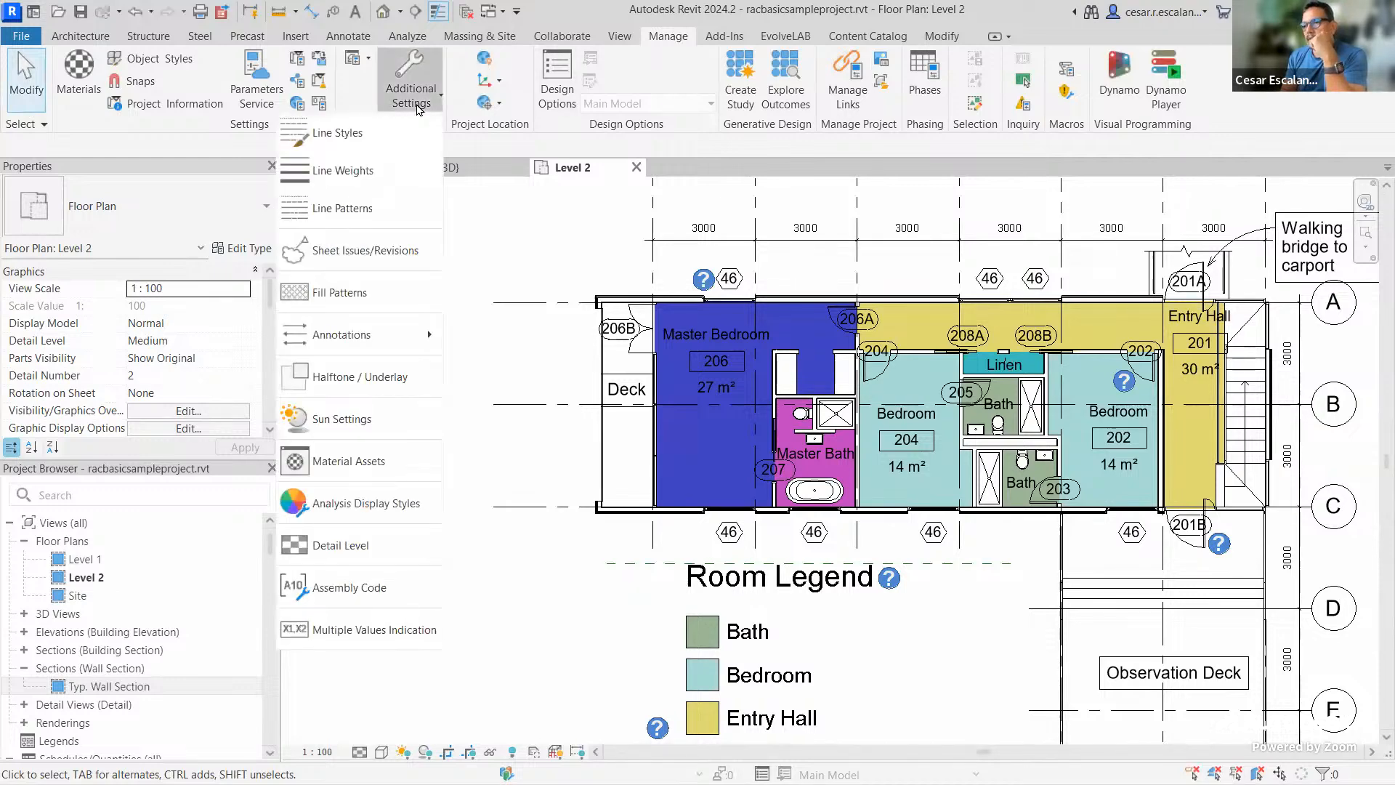
{"action": "left_click", "coordinate": [353, 172]}
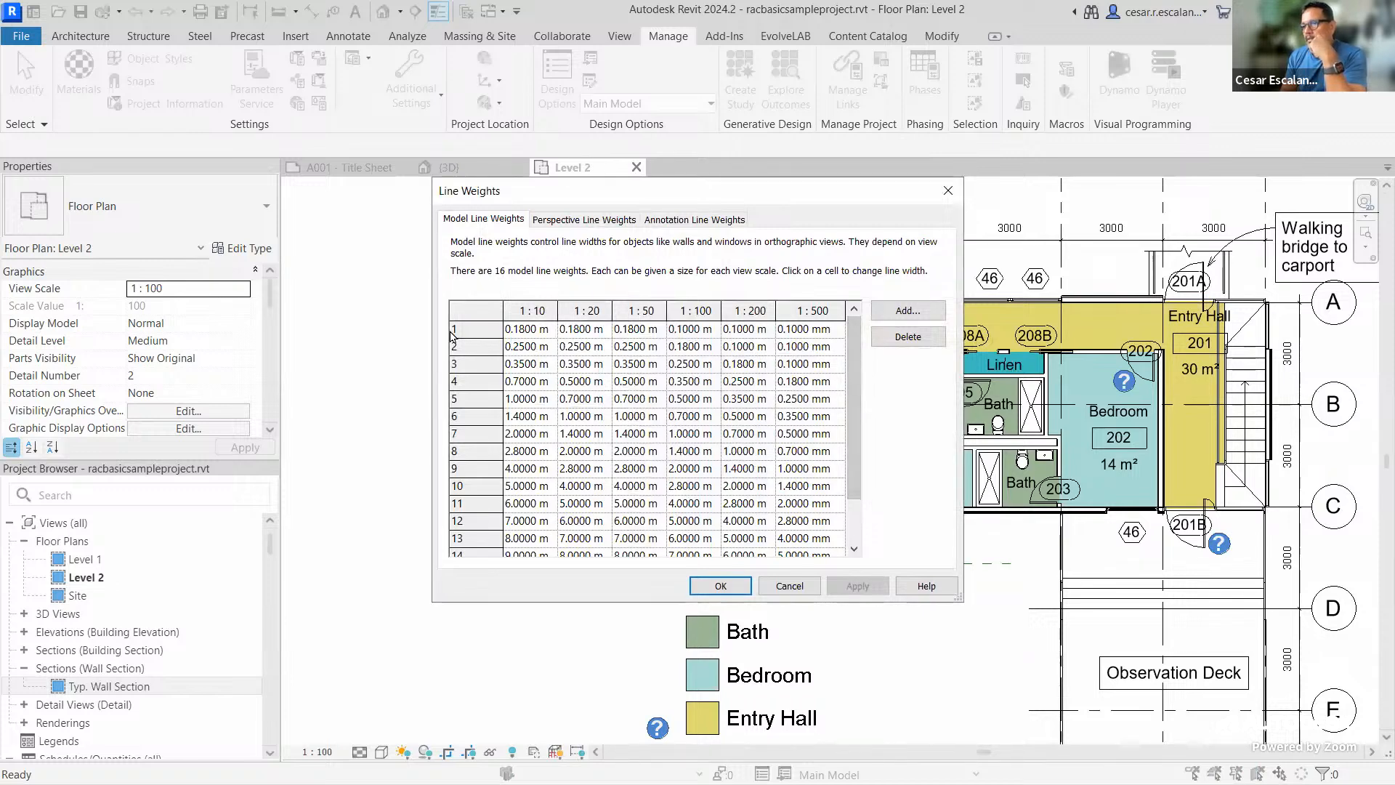
{"action": "scroll", "coordinate": [474, 550], "scroll_direction": "down", "scroll_amount": 1}
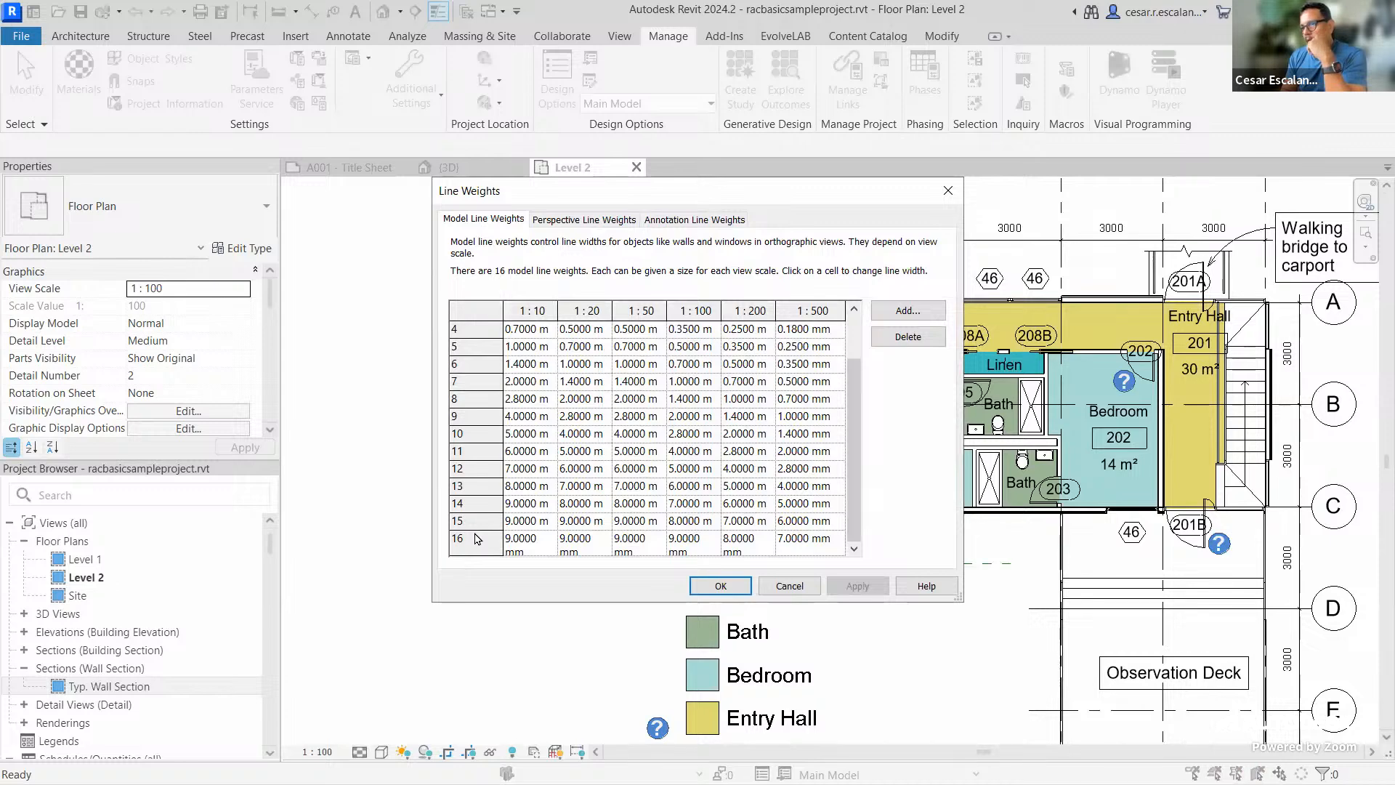
{"action": "scroll", "coordinate": [478, 538], "scroll_direction": "up", "scroll_amount": 1}
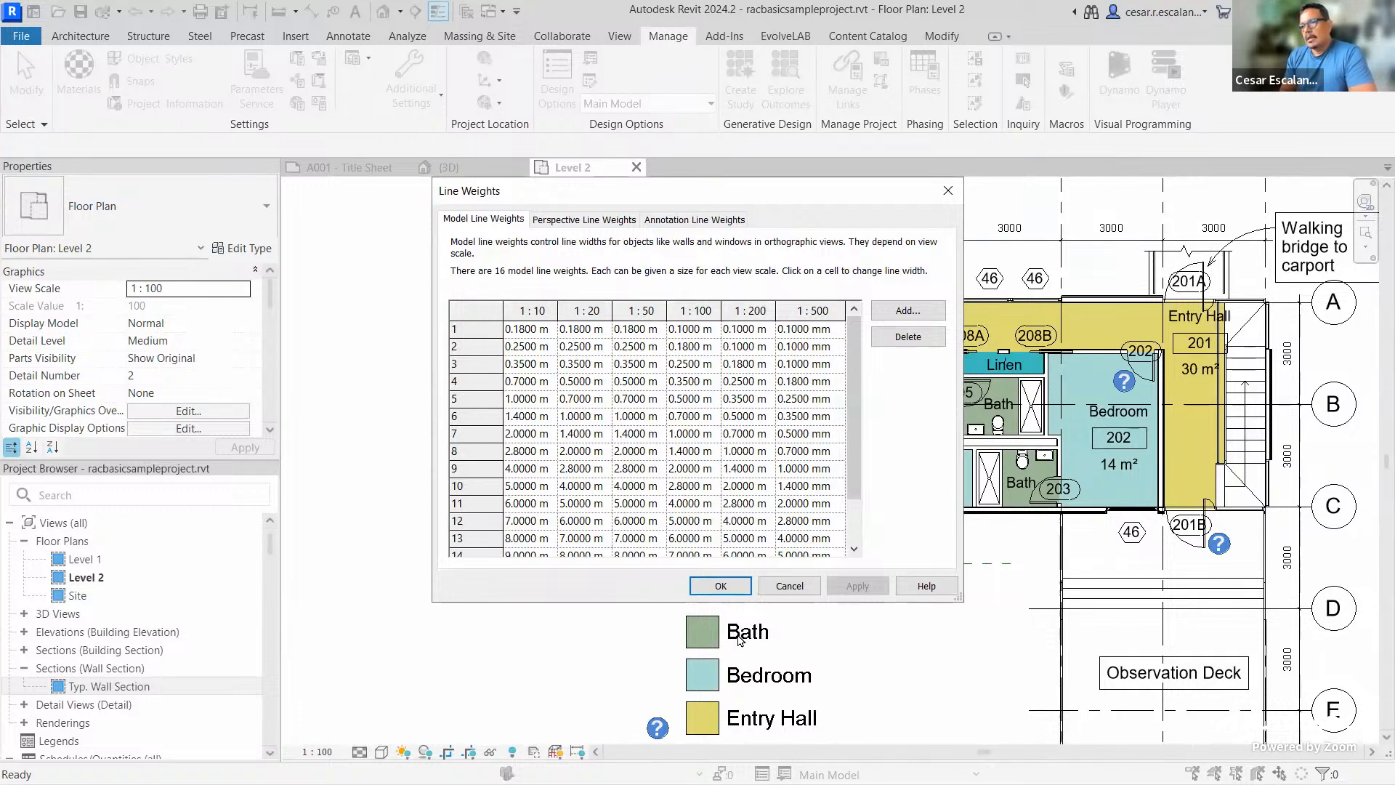
Review model line weight pens 1 and 4, then close Line Weights unchanged with OK
{"action": "left_click_drag", "start_coordinate": [860, 483], "coordinate": [858, 543]}
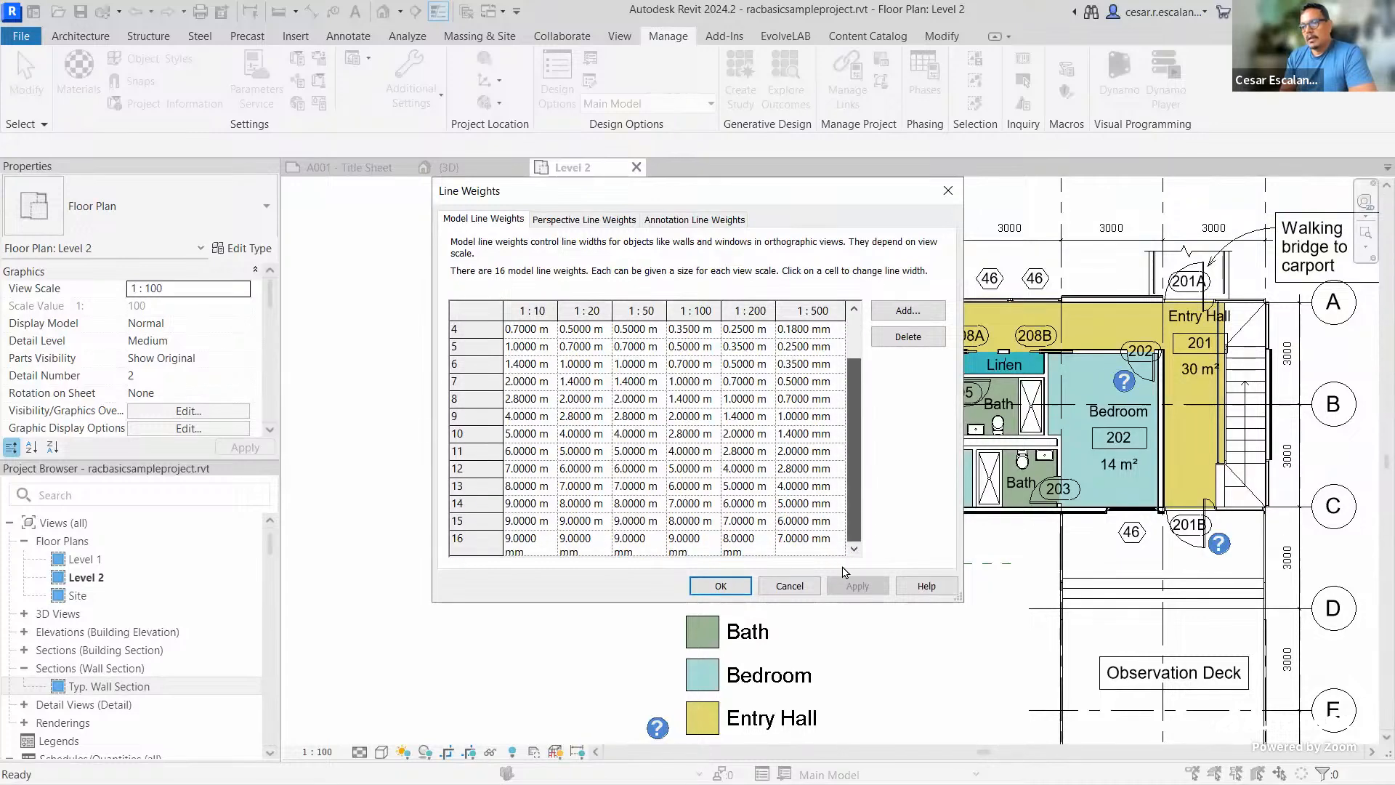
{"action": "scroll", "coordinate": [846, 472], "scroll_direction": "up", "scroll_amount": 1}
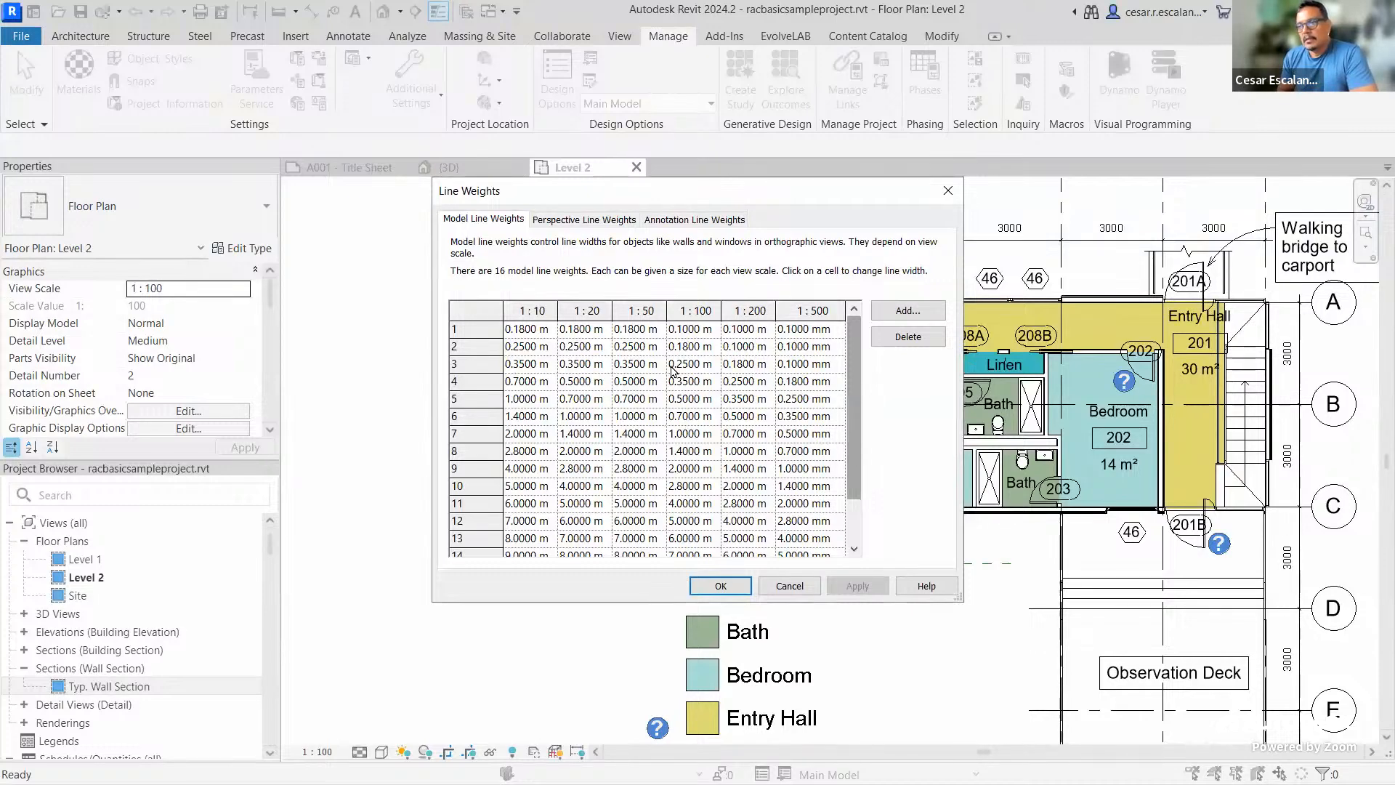
{"action": "left_click", "coordinate": [474, 333]}
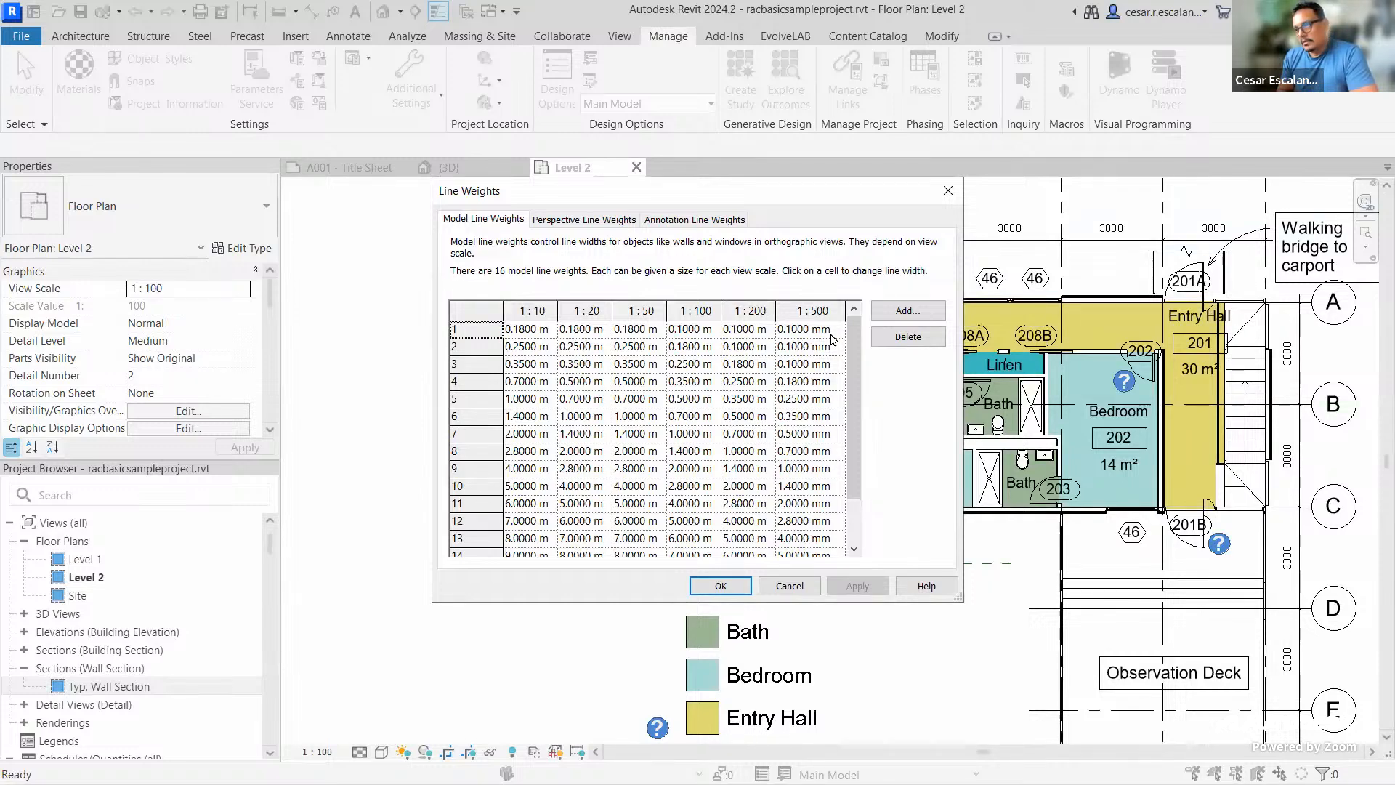
{"action": "left_click", "coordinate": [471, 383]}
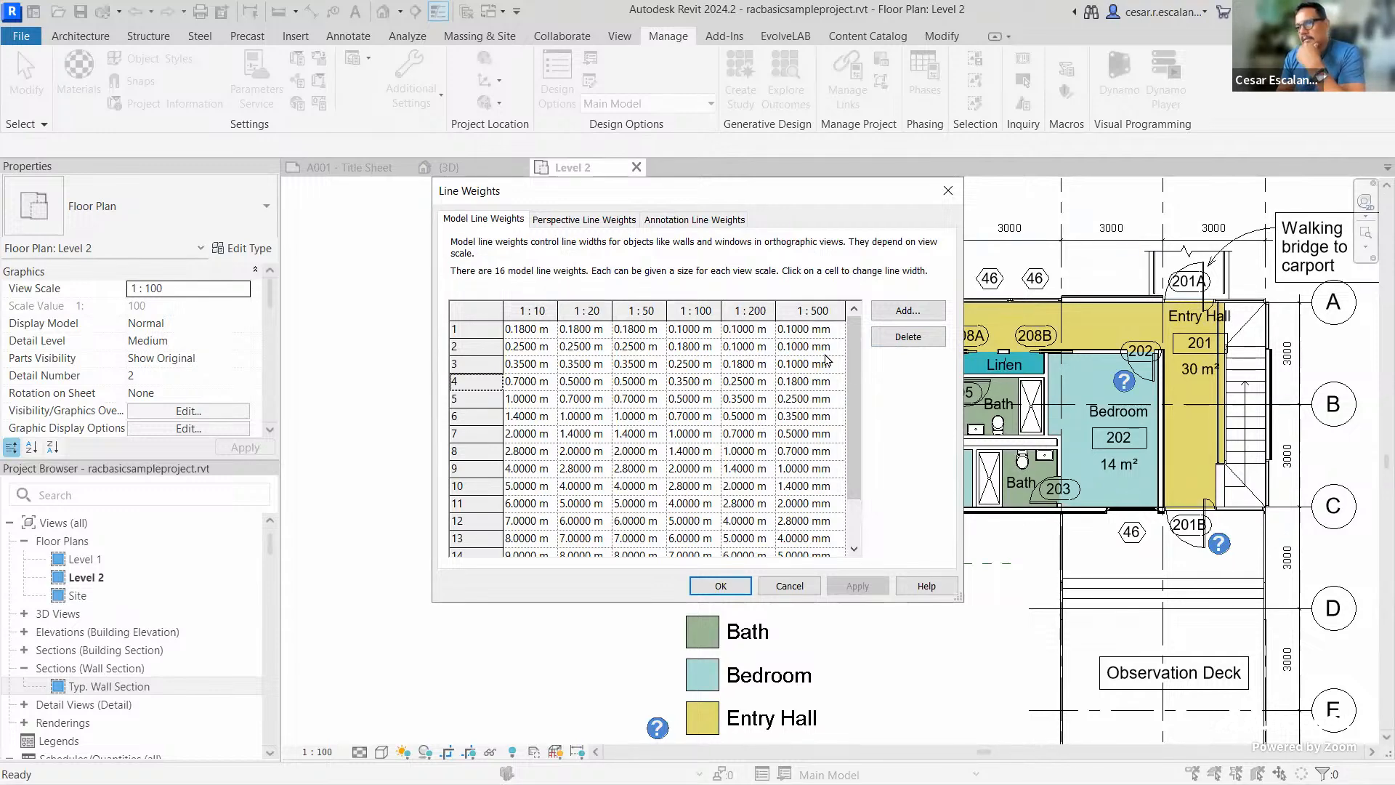
{"action": "left_click", "coordinate": [714, 585]}
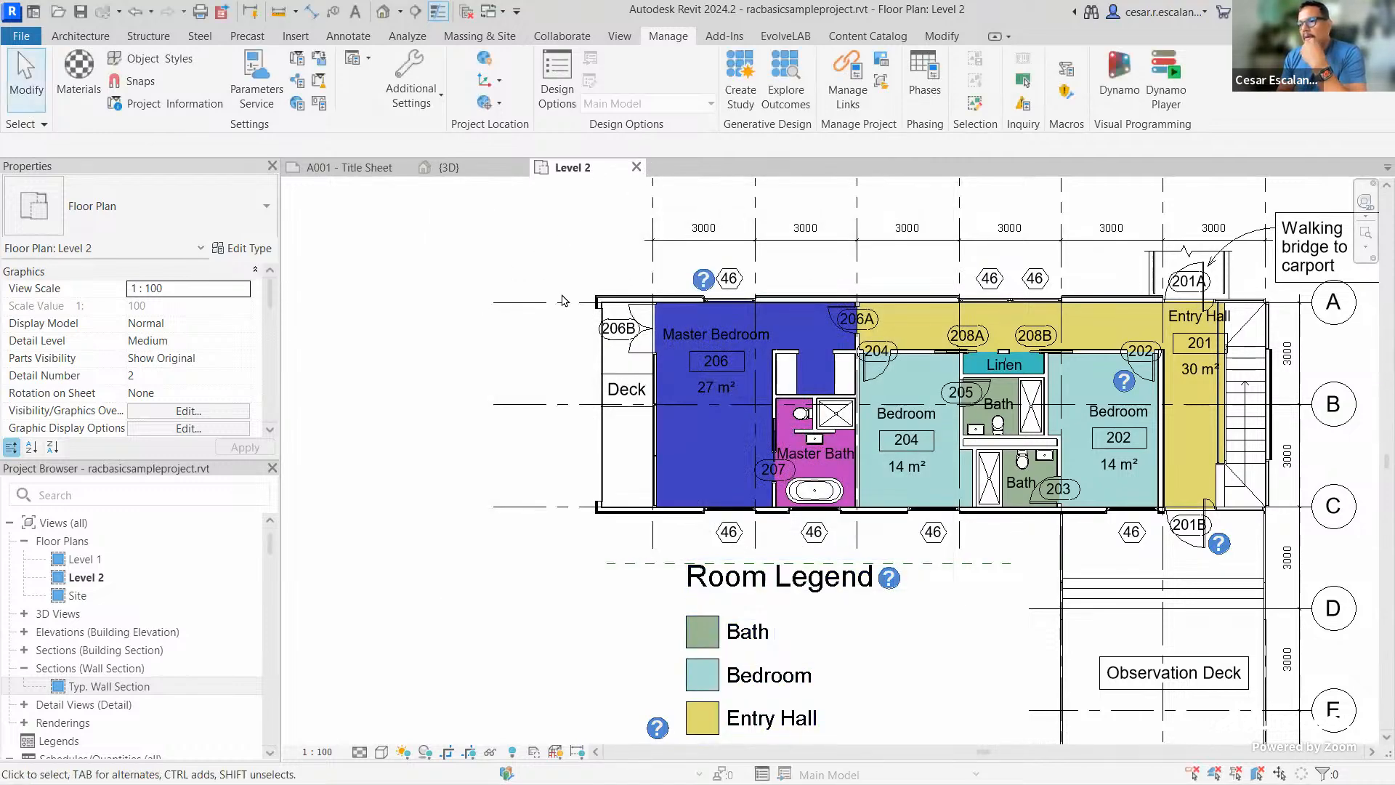
{"action": "scroll", "coordinate": [581, 291], "scroll_direction": "up", "scroll_amount": 1}
{"action": "scroll", "coordinate": [581, 292], "scroll_direction": "up", "scroll_amount": 3}
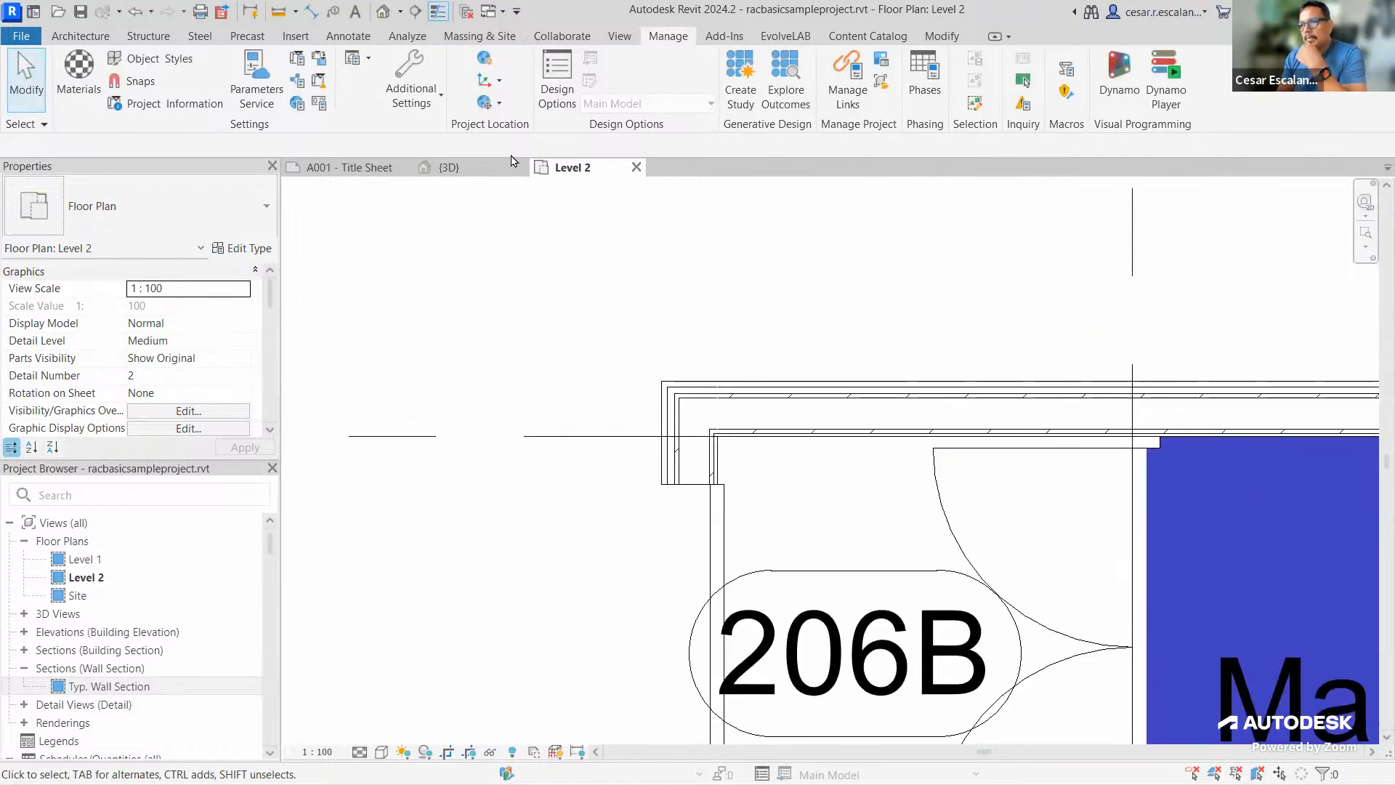
{"action": "left_click", "coordinate": [437, 13]}
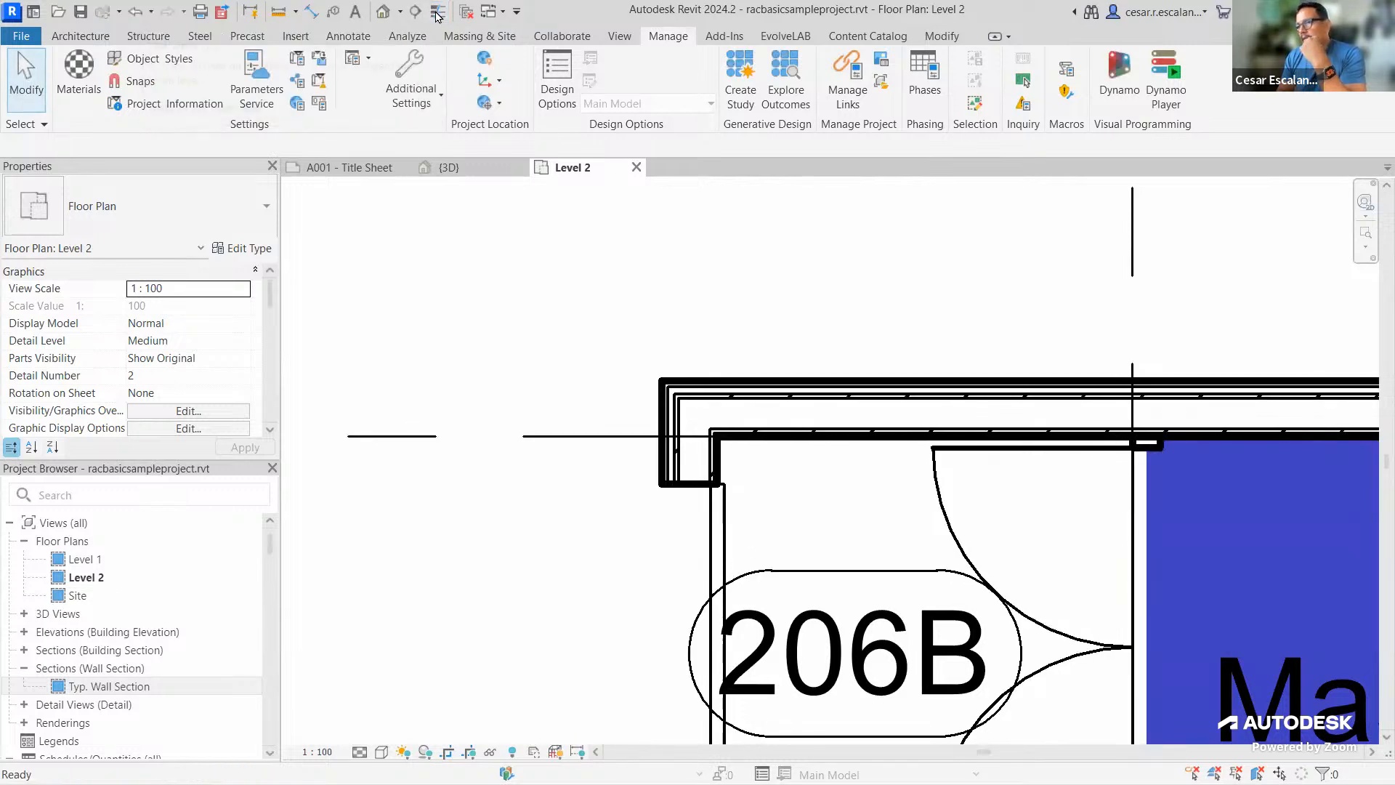
{"action": "left_click", "coordinate": [439, 10]}
{"action": "left_click", "coordinate": [440, 10]}
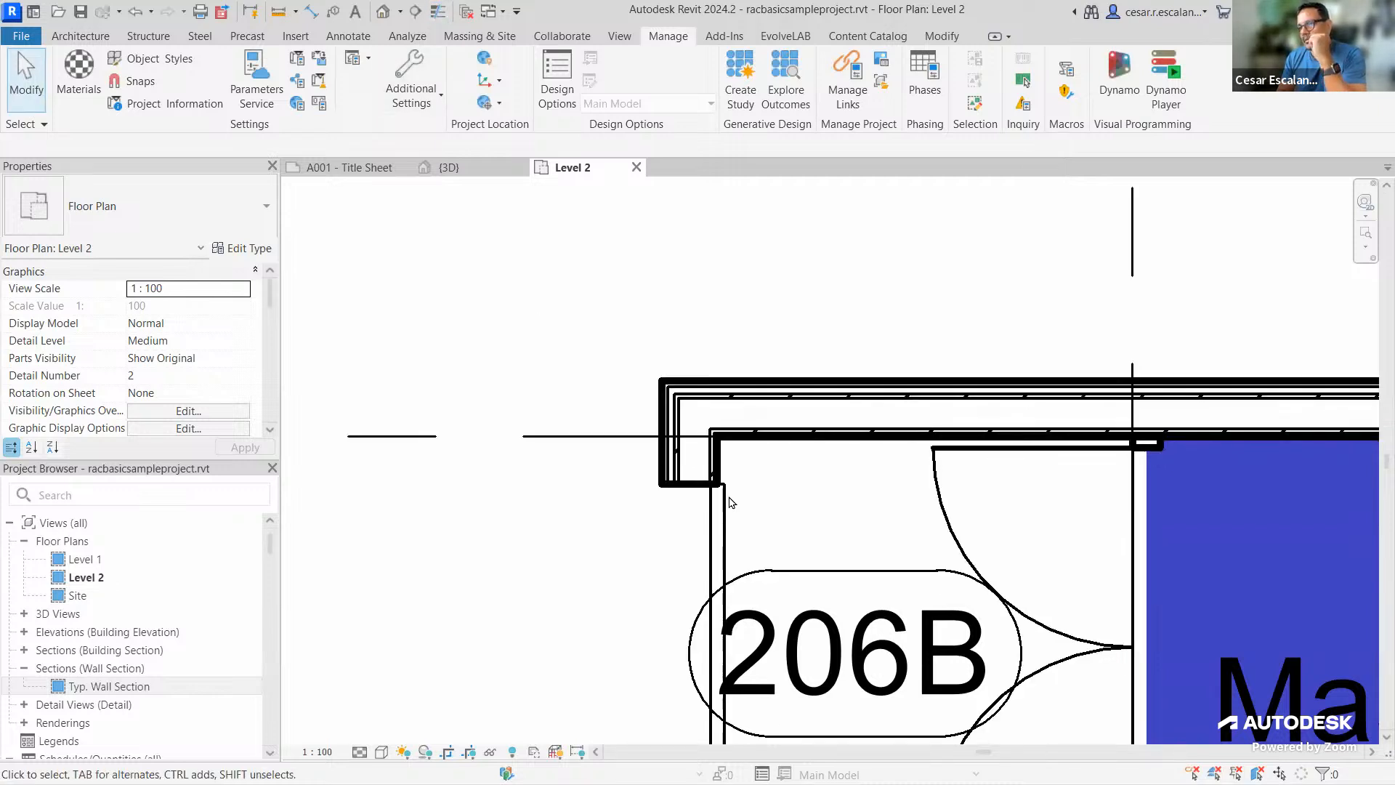
{"action": "scroll", "coordinate": [777, 512], "scroll_direction": "up", "scroll_amount": 4}
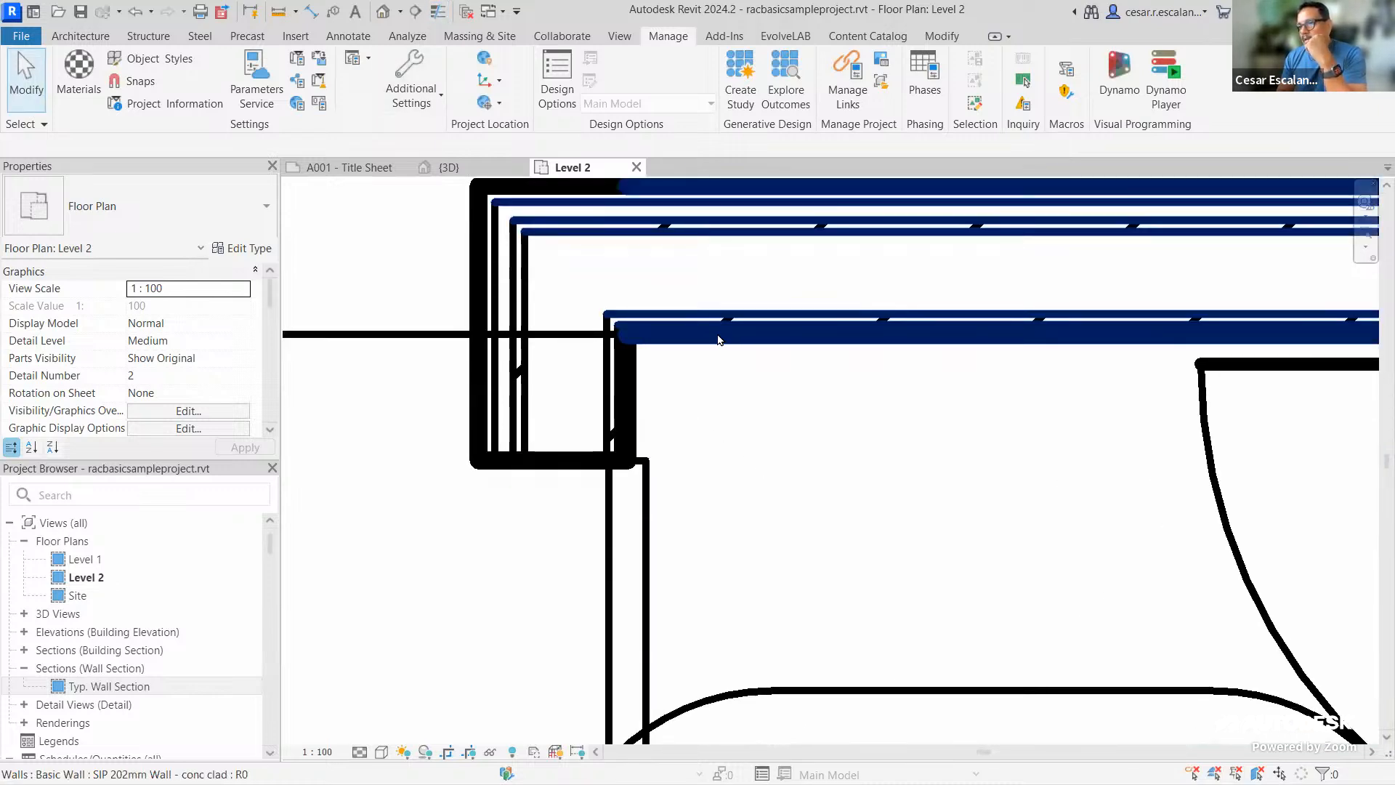
{"action": "scroll", "coordinate": [693, 356], "scroll_direction": "down", "scroll_amount": 5}
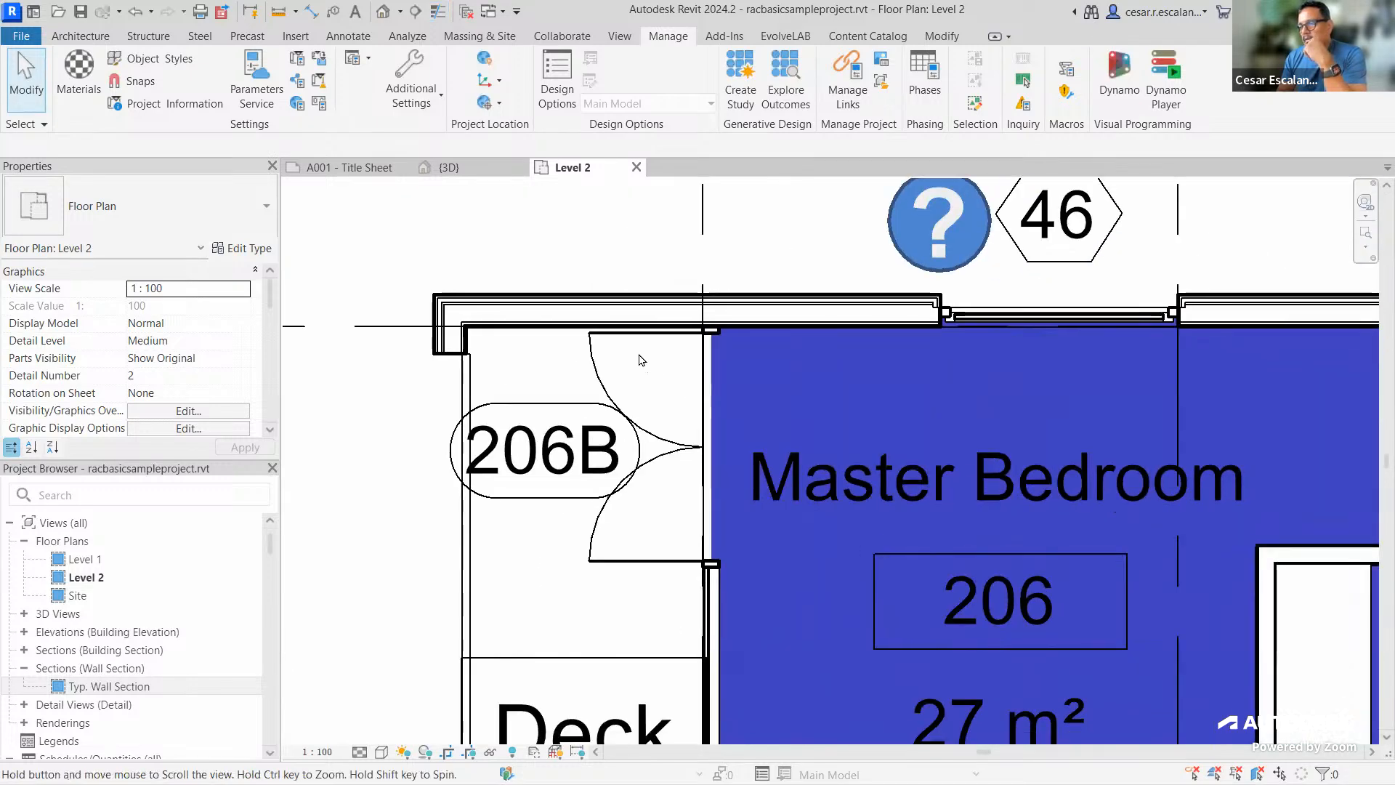
{"action": "scroll", "coordinate": [642, 429], "scroll_direction": "up", "scroll_amount": 4}
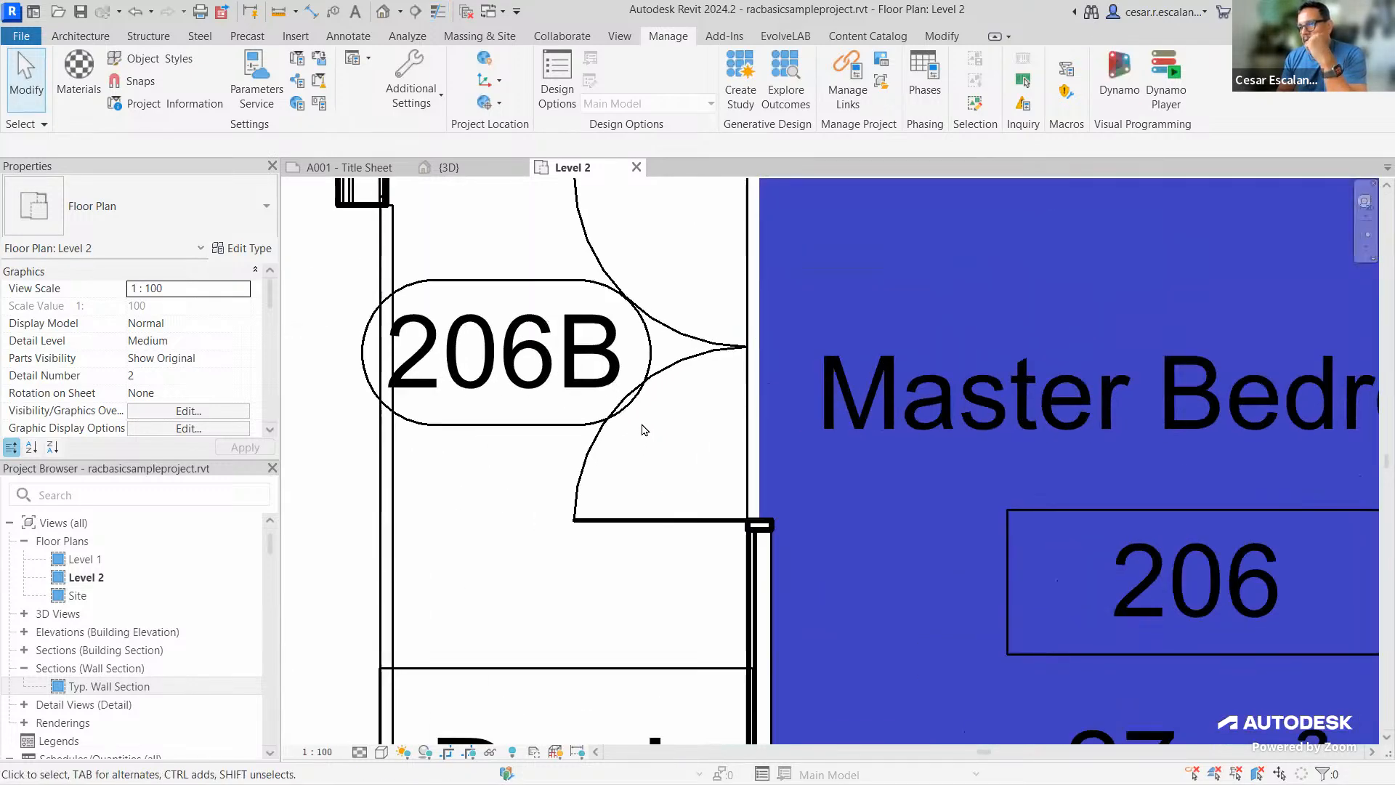
{"action": "scroll", "coordinate": [642, 430], "scroll_direction": "down", "scroll_amount": 5}
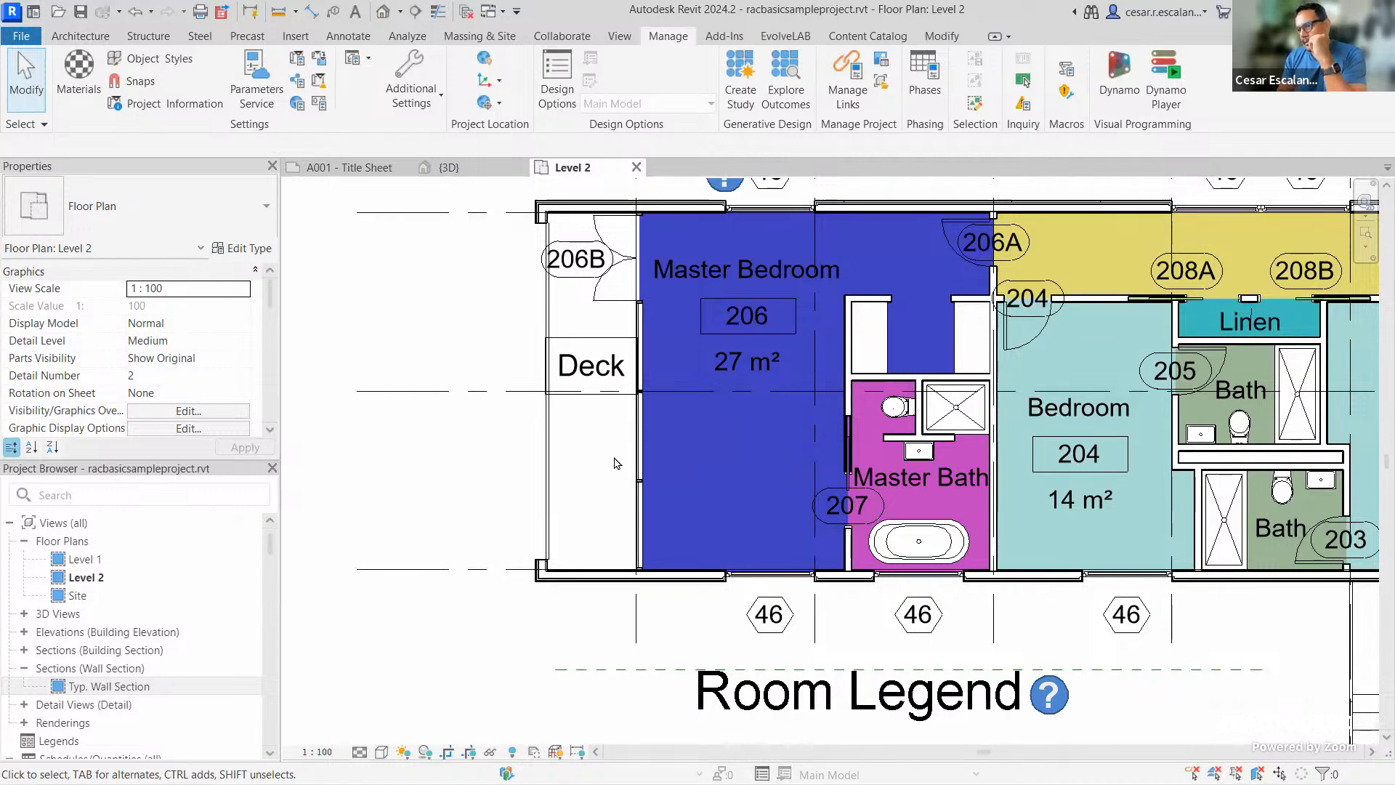
{"action": "scroll", "coordinate": [614, 471], "scroll_direction": "down", "scroll_amount": 3}
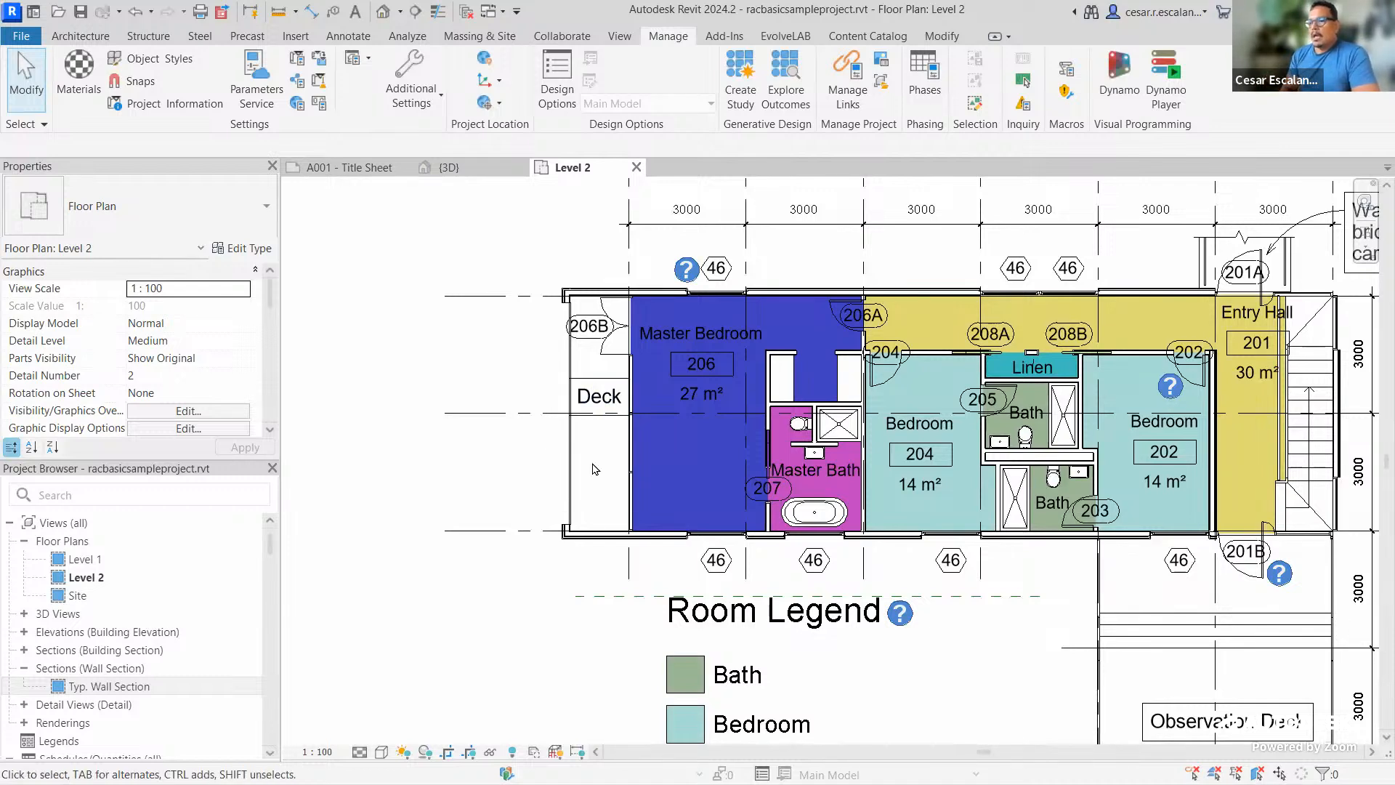
{"action": "left_click", "coordinate": [618, 665]}
{"action": "key", "text": "ctrl+2"}
{"action": "type", "text": "t"}
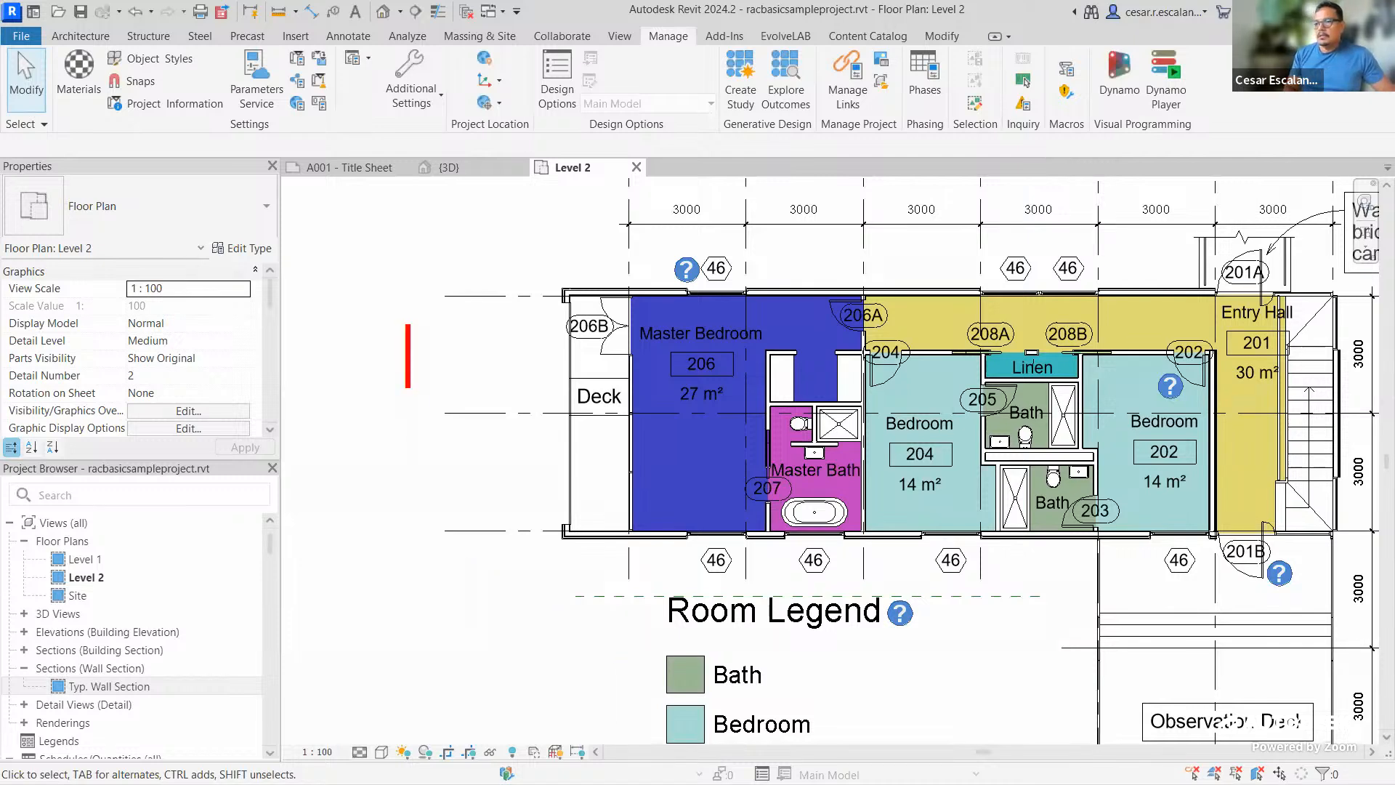
{"action": "type", "text": "VG or"}
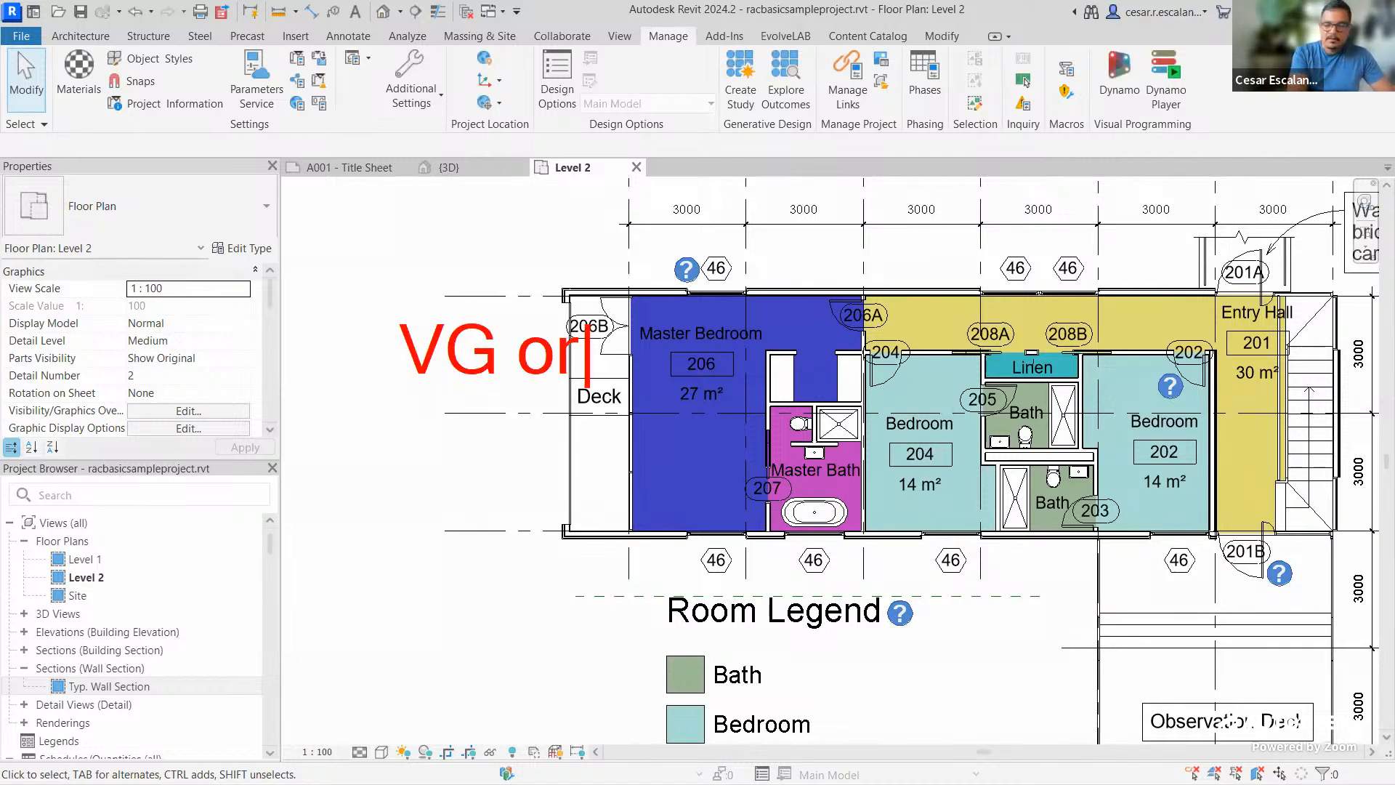
{"action": "type", "text": " VV = "}
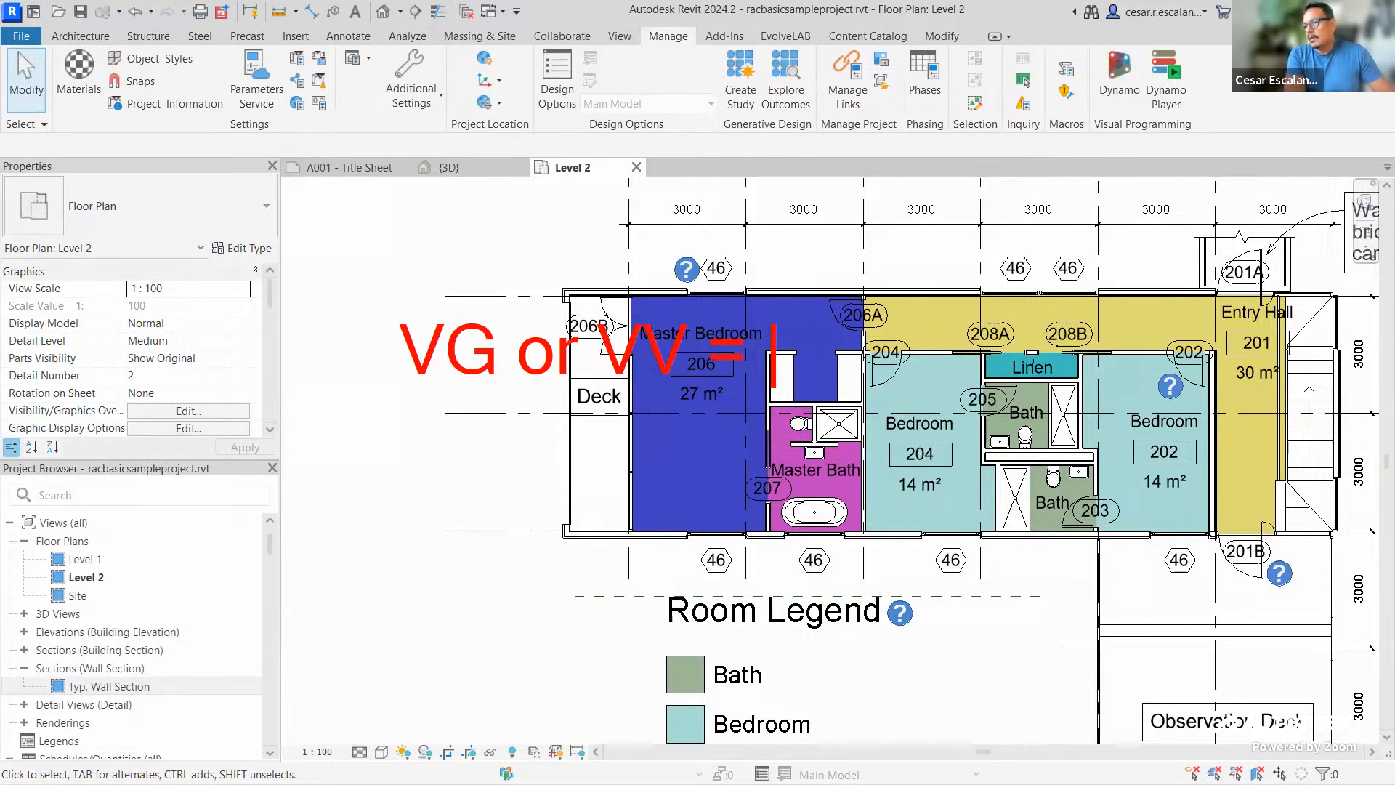
{"action": "type", "text": "Visi"}
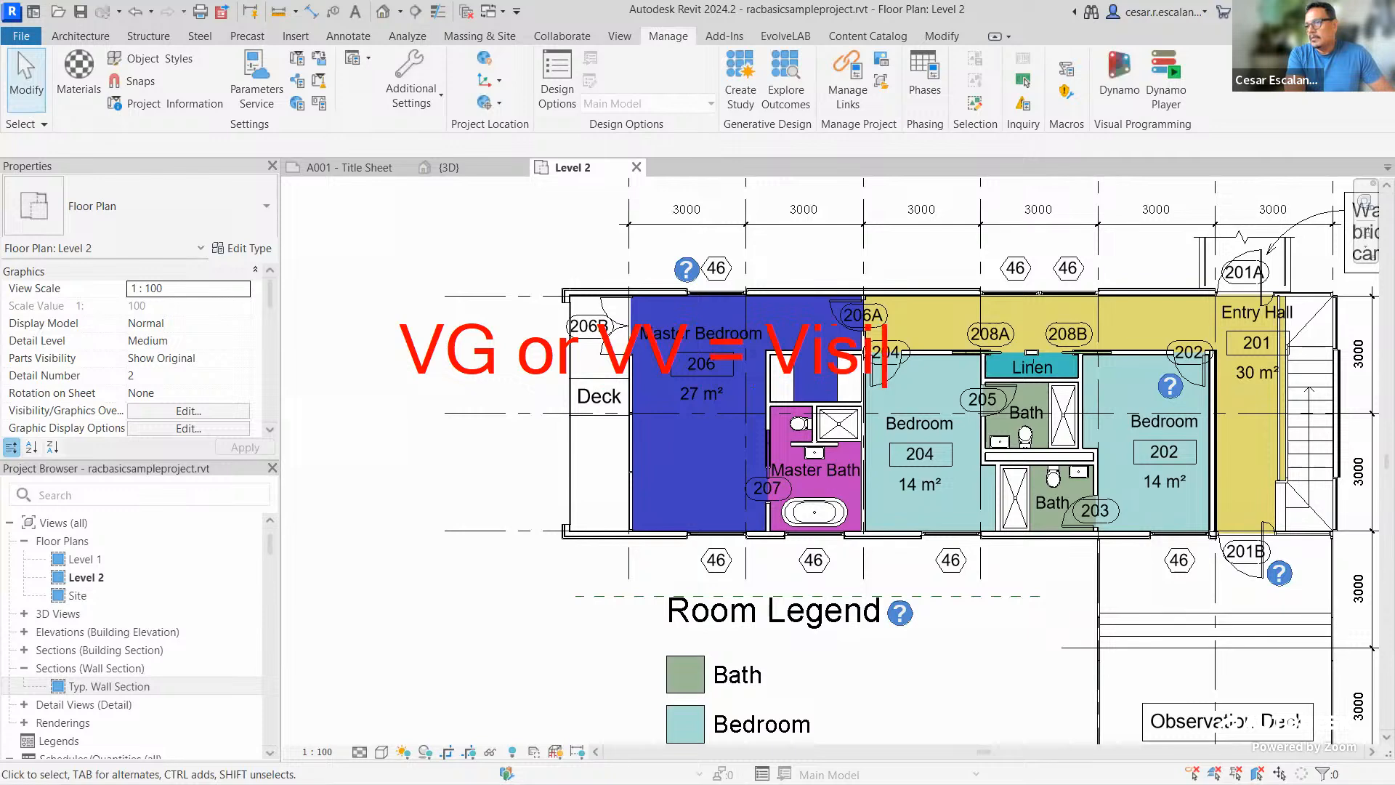
{"action": "type", "text": "bility Graphic"}
{"action": "key", "text": "Return"}
{"action": "type", "text": "OVe"}
{"action": "key", "text": "BackSpace"}
{"action": "key", "text": "BackSpace"}
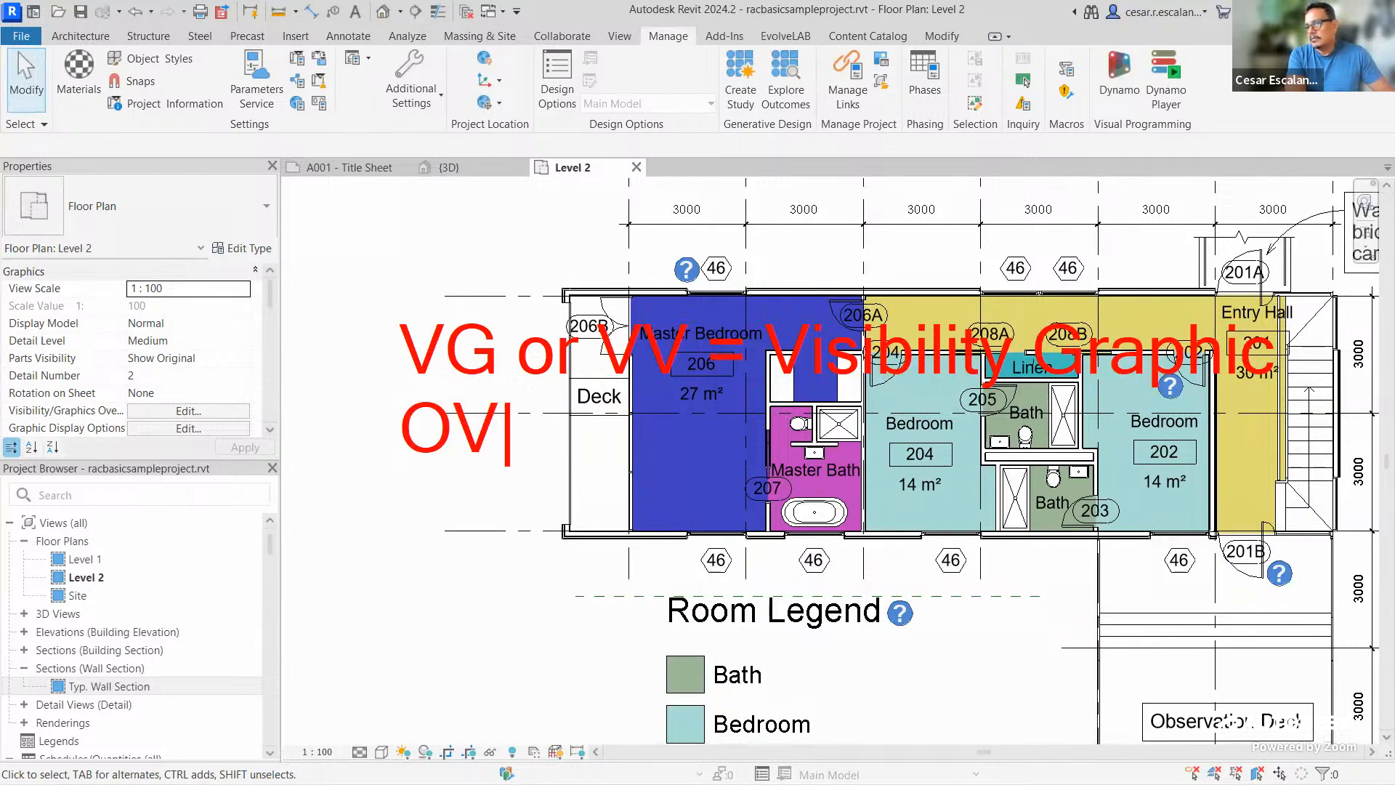
{"action": "type", "text": "verrides"}
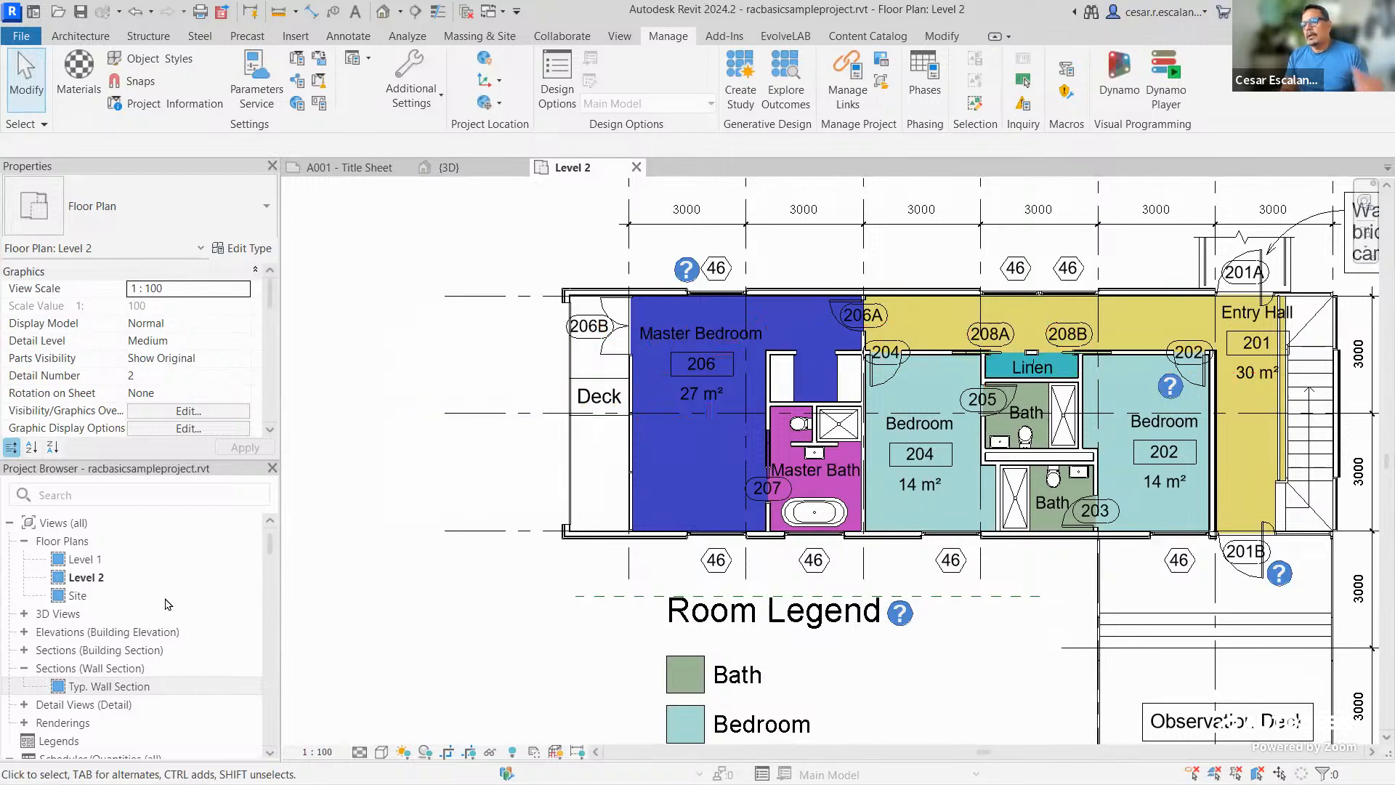
Open the Site floor plan at 1:200 and frame the building footprint and trees
{"action": "left_click", "coordinate": [78, 596]}
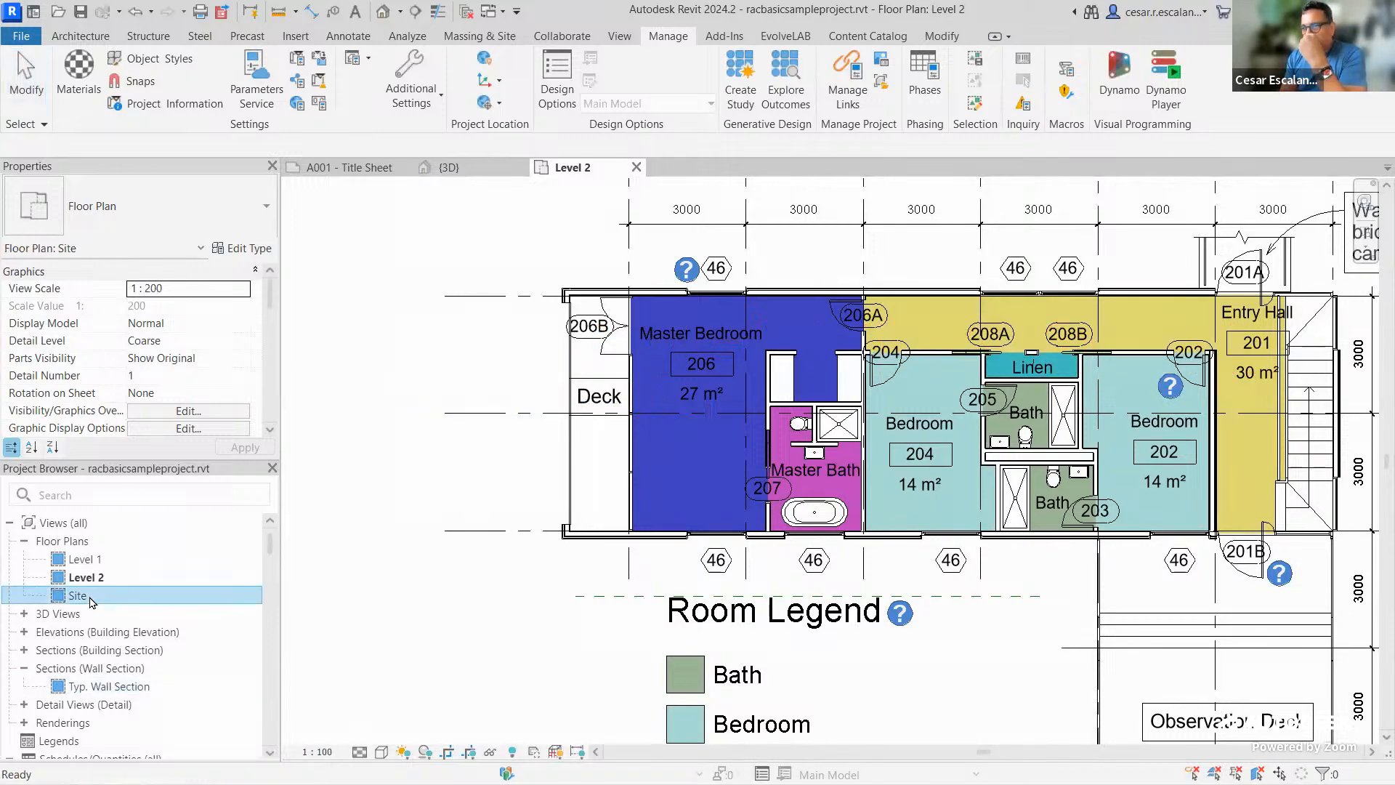
{"action": "double_click", "coordinate": [78, 596]}
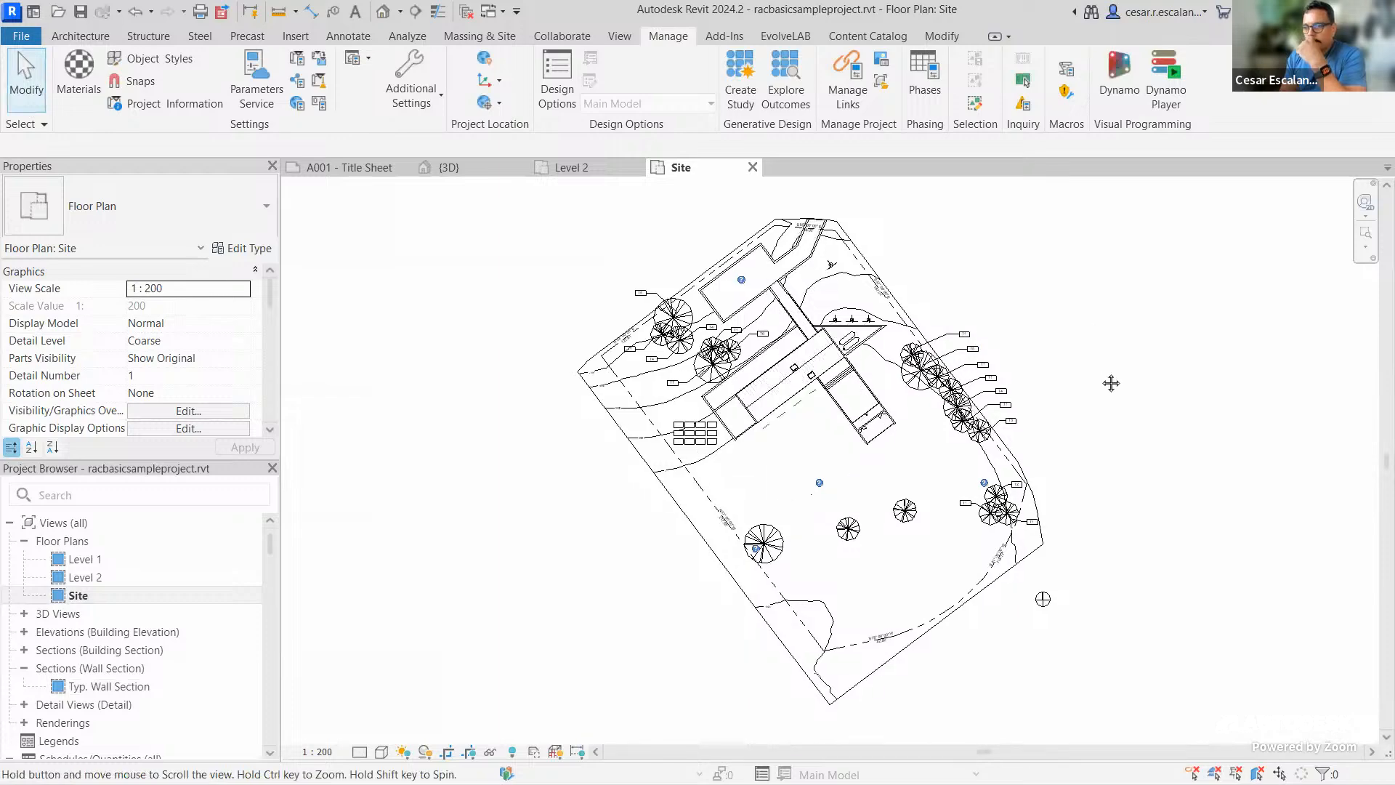
{"action": "middle_click_drag", "start_coordinate": [1111, 383], "coordinate": [1089, 402]}
{"action": "scroll", "coordinate": [1088, 404], "scroll_direction": "up", "scroll_amount": 2}
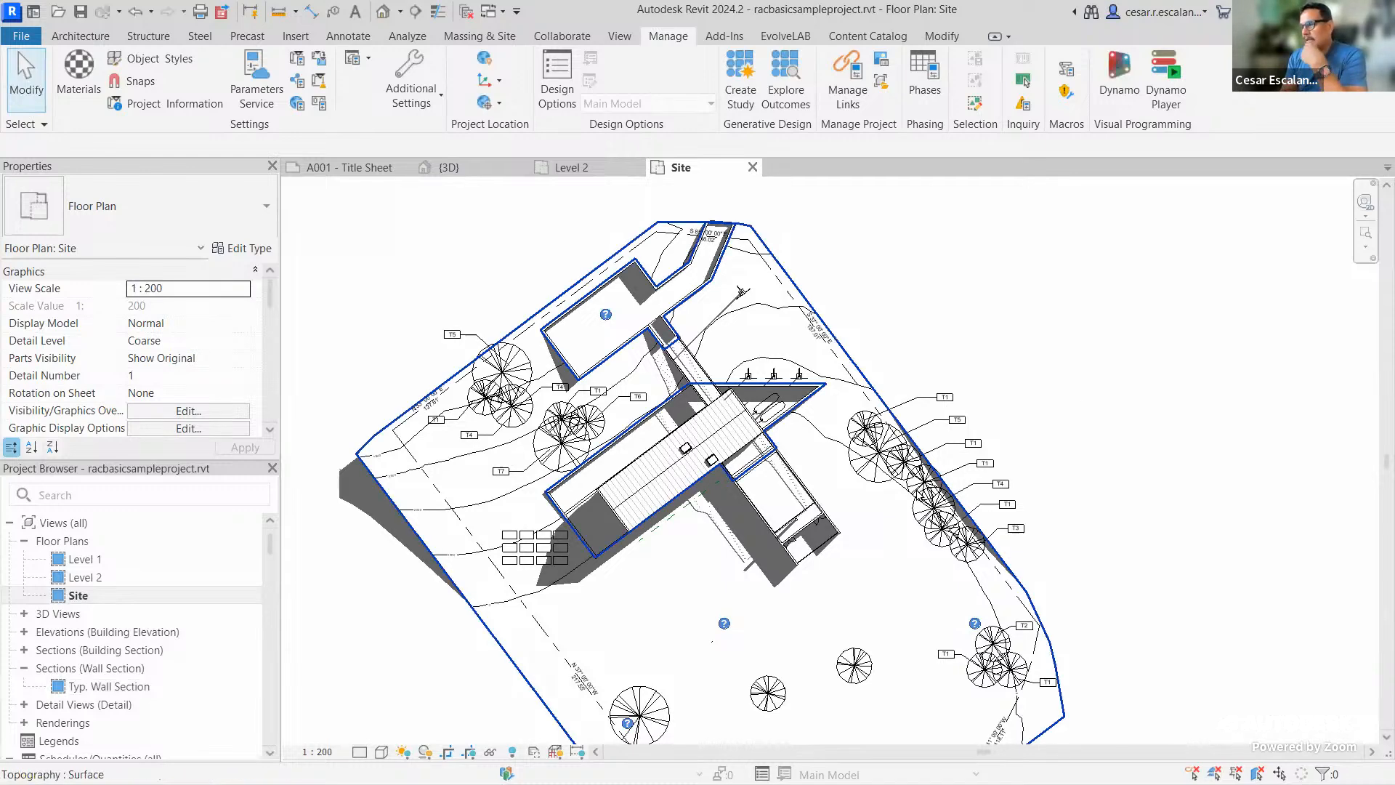
{"action": "scroll", "coordinate": [938, 494], "scroll_direction": "up", "scroll_amount": 4}
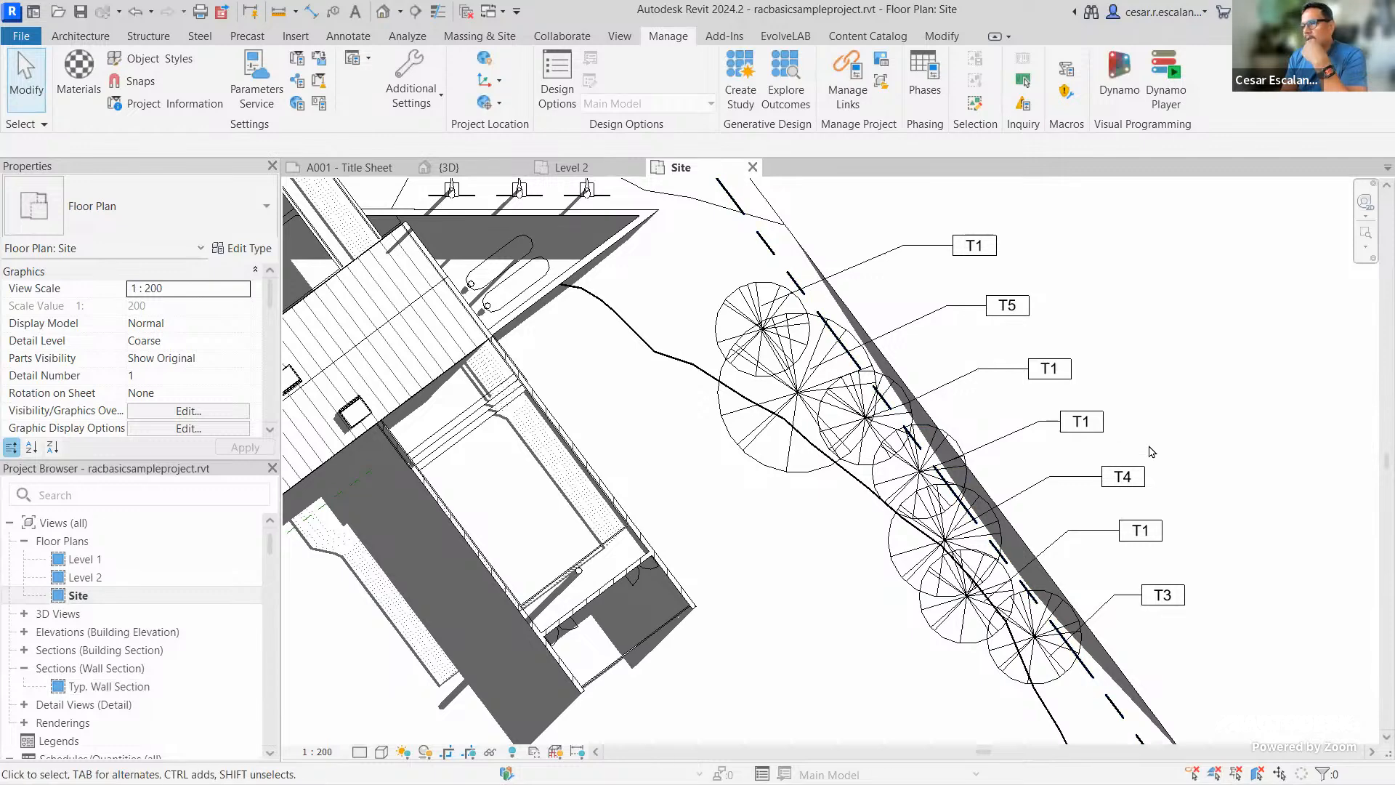
{"action": "scroll", "coordinate": [960, 337], "scroll_direction": "down", "scroll_amount": 4}
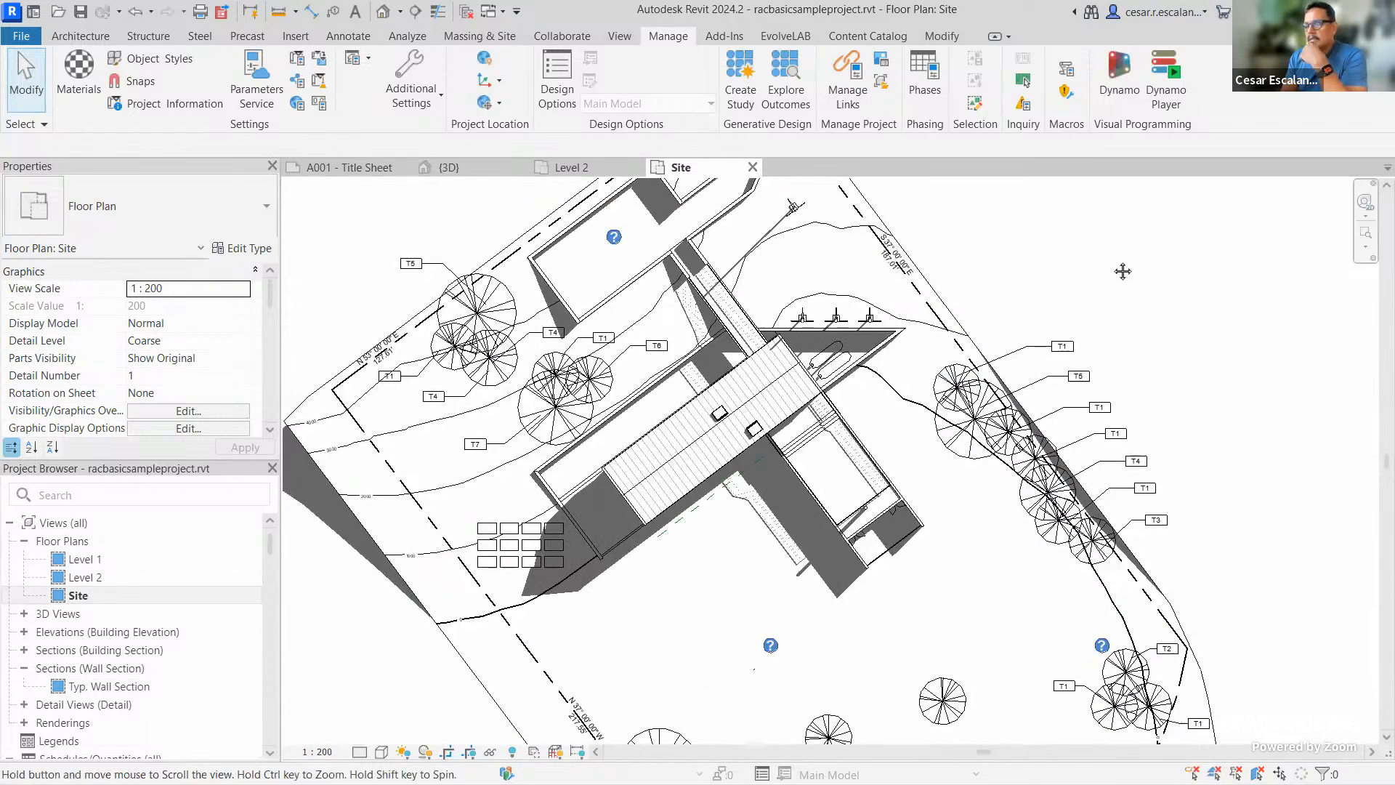
{"action": "middle_click_drag", "start_coordinate": [1108, 254], "coordinate": [1124, 288]}
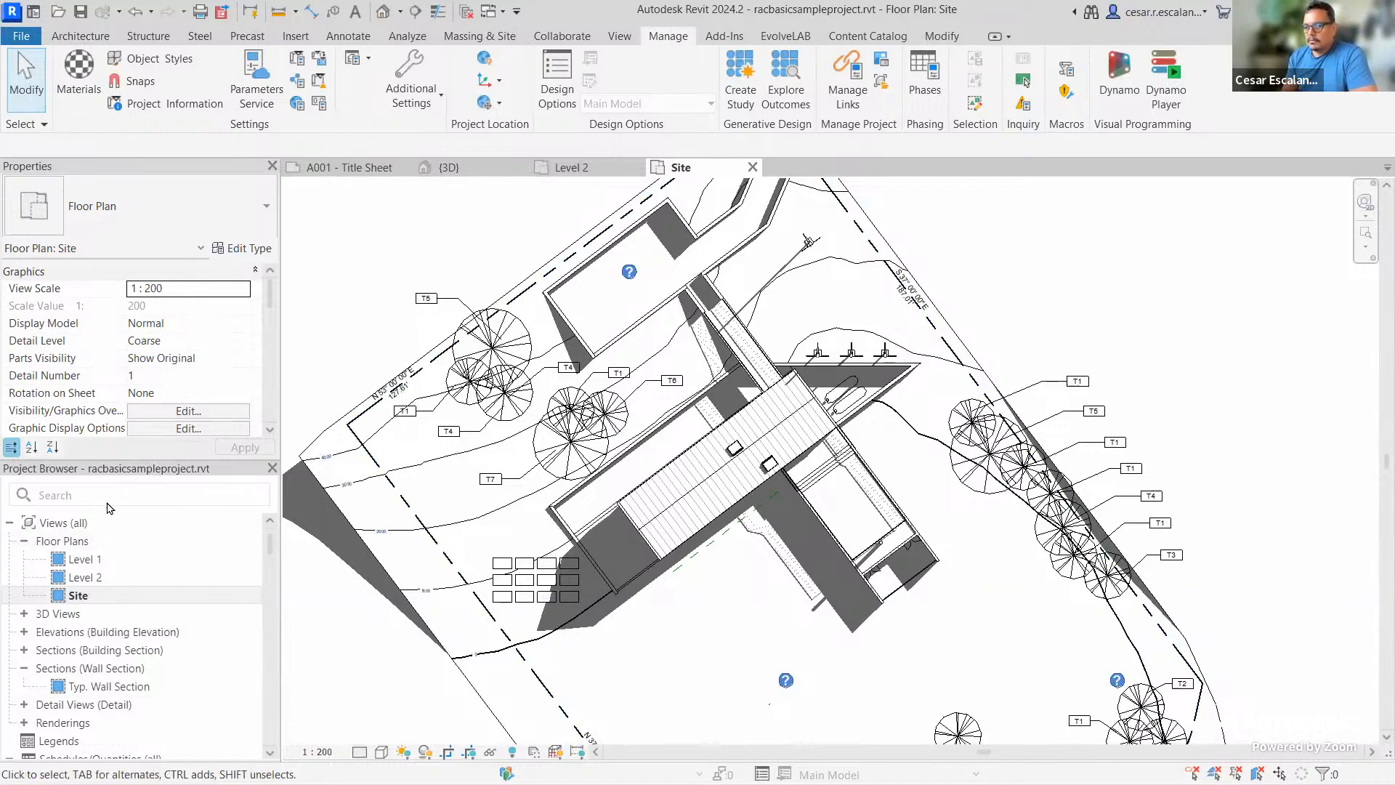
{"action": "left_click", "coordinate": [79, 598]}
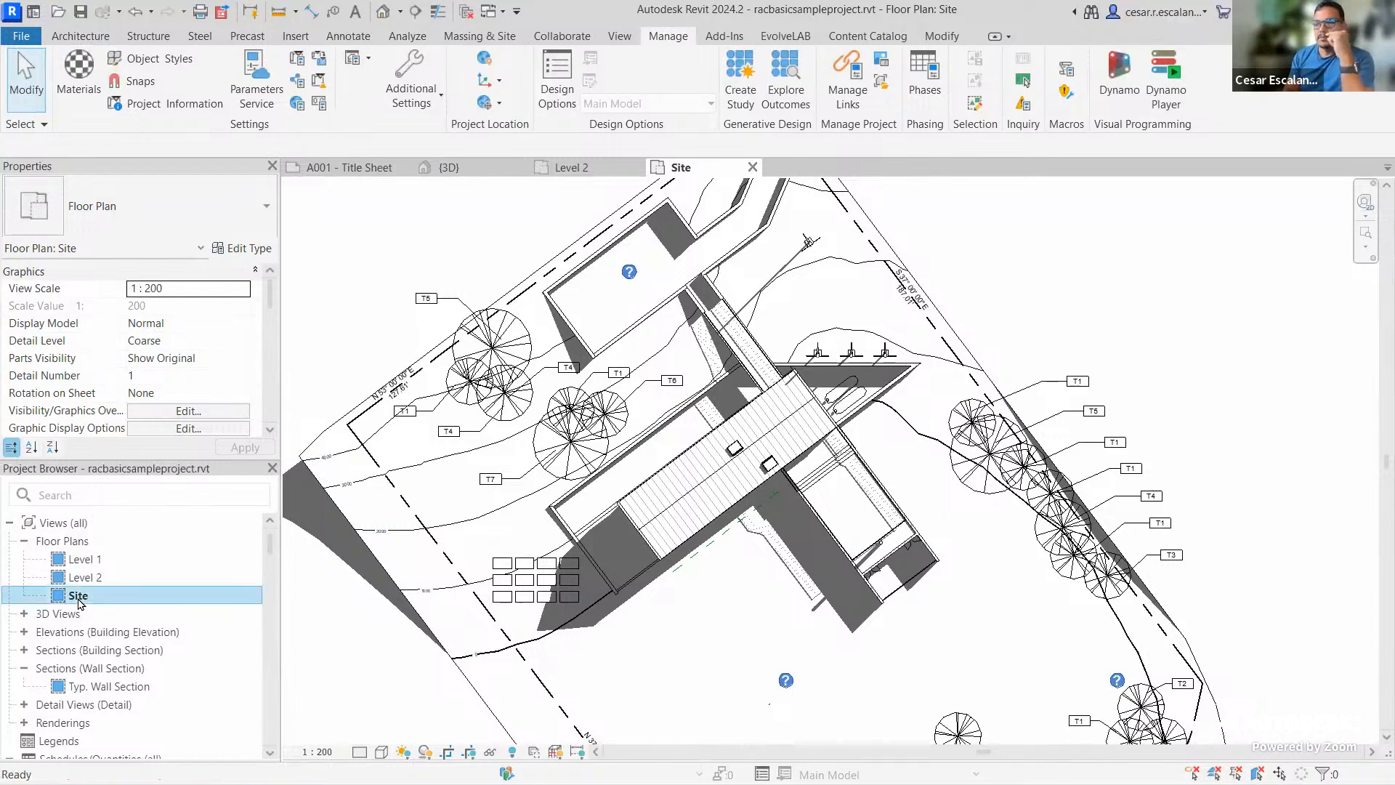
Duplicate the Site view as a new floor plan, Site Copy 1
{"action": "right_click", "coordinate": [80, 600]}
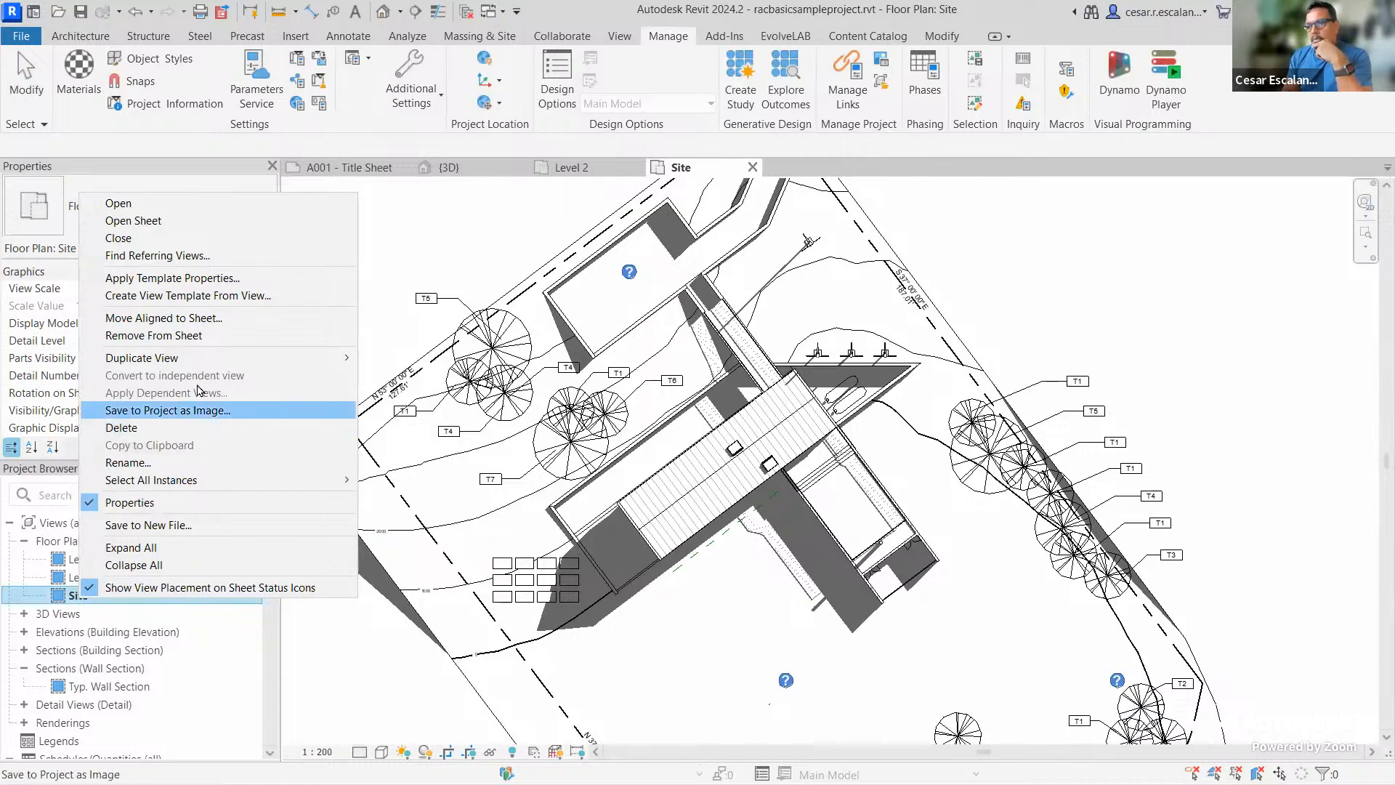
{"action": "mouse_move", "coordinate": [215, 361]}
{"action": "left_click", "coordinate": [387, 357]}
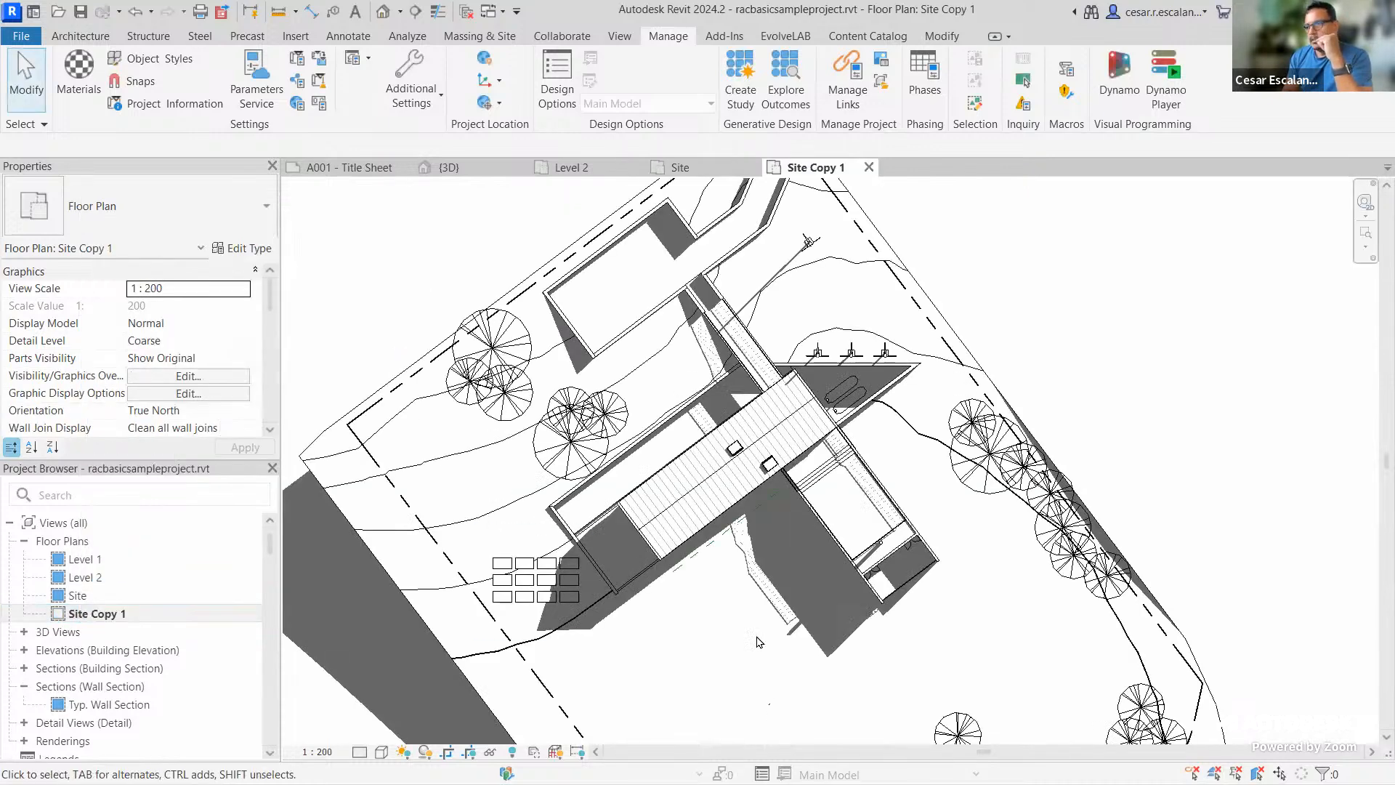
{"action": "middle_click_drag", "start_coordinate": [830, 596], "coordinate": [895, 552]}
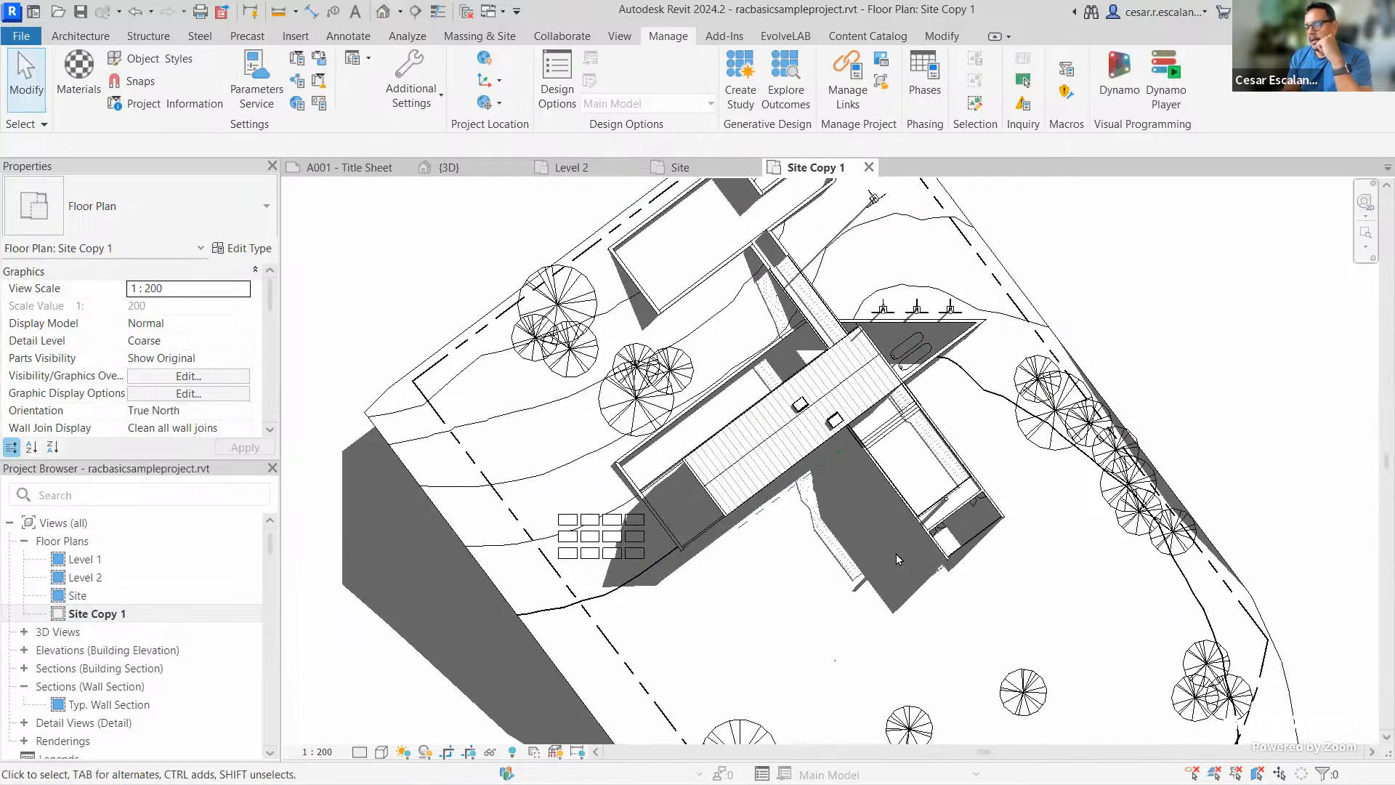
{"action": "scroll", "coordinate": [819, 605], "scroll_direction": "down", "scroll_amount": 2}
Switch back to the original Site plan to compare it
{"action": "double_click", "coordinate": [79, 597]}
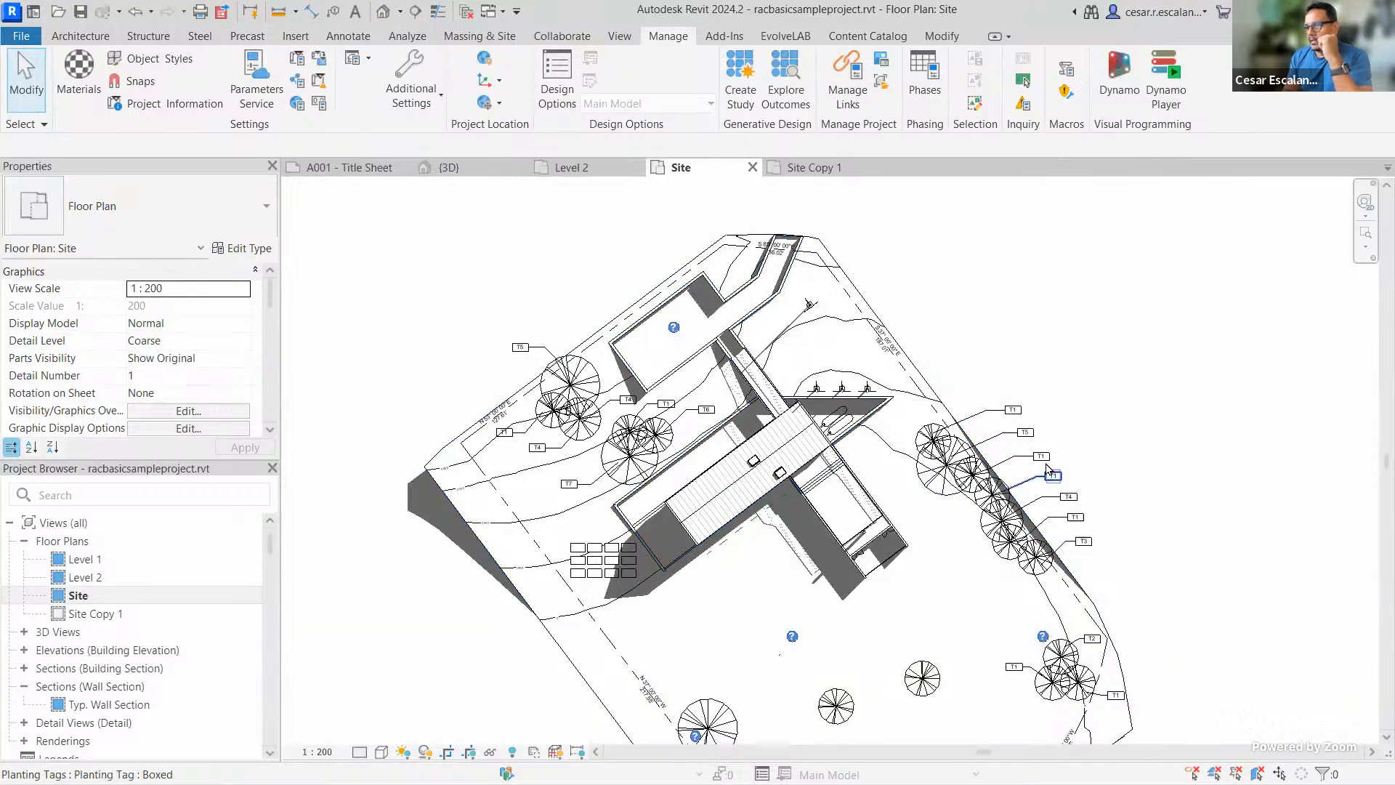
{"action": "scroll", "coordinate": [890, 350], "scroll_direction": "up", "scroll_amount": 4}
{"action": "scroll", "coordinate": [880, 354], "scroll_direction": "down", "scroll_amount": 3}
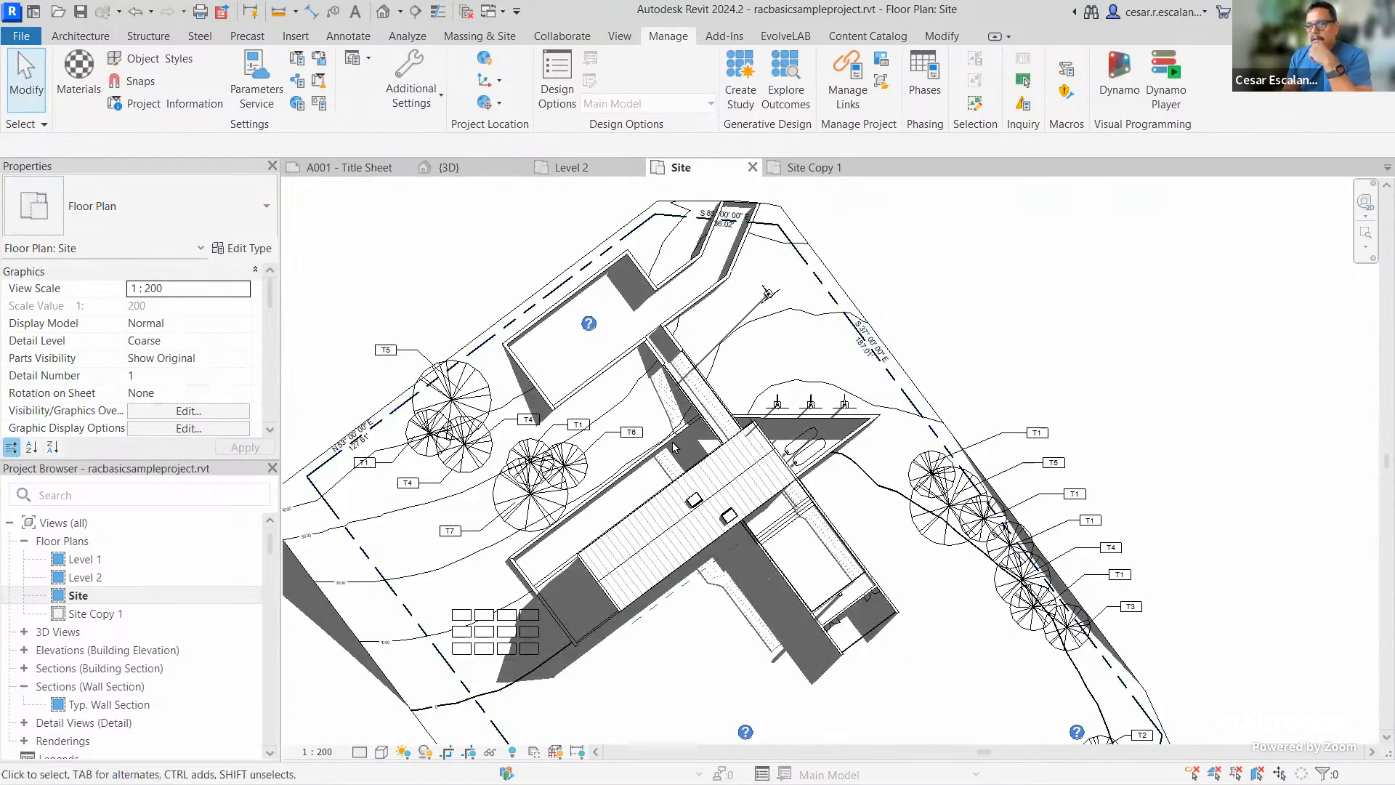
Open Site Copy 1, zoom in, and select a tree to check its category
{"action": "double_click", "coordinate": [91, 615]}
{"action": "middle_click_drag", "start_coordinate": [1148, 407], "coordinate": [1095, 458]}
{"action": "scroll", "coordinate": [1150, 349], "scroll_direction": "down", "scroll_amount": 2}
{"action": "scroll", "coordinate": [1037, 386], "scroll_direction": "up", "scroll_amount": 2}
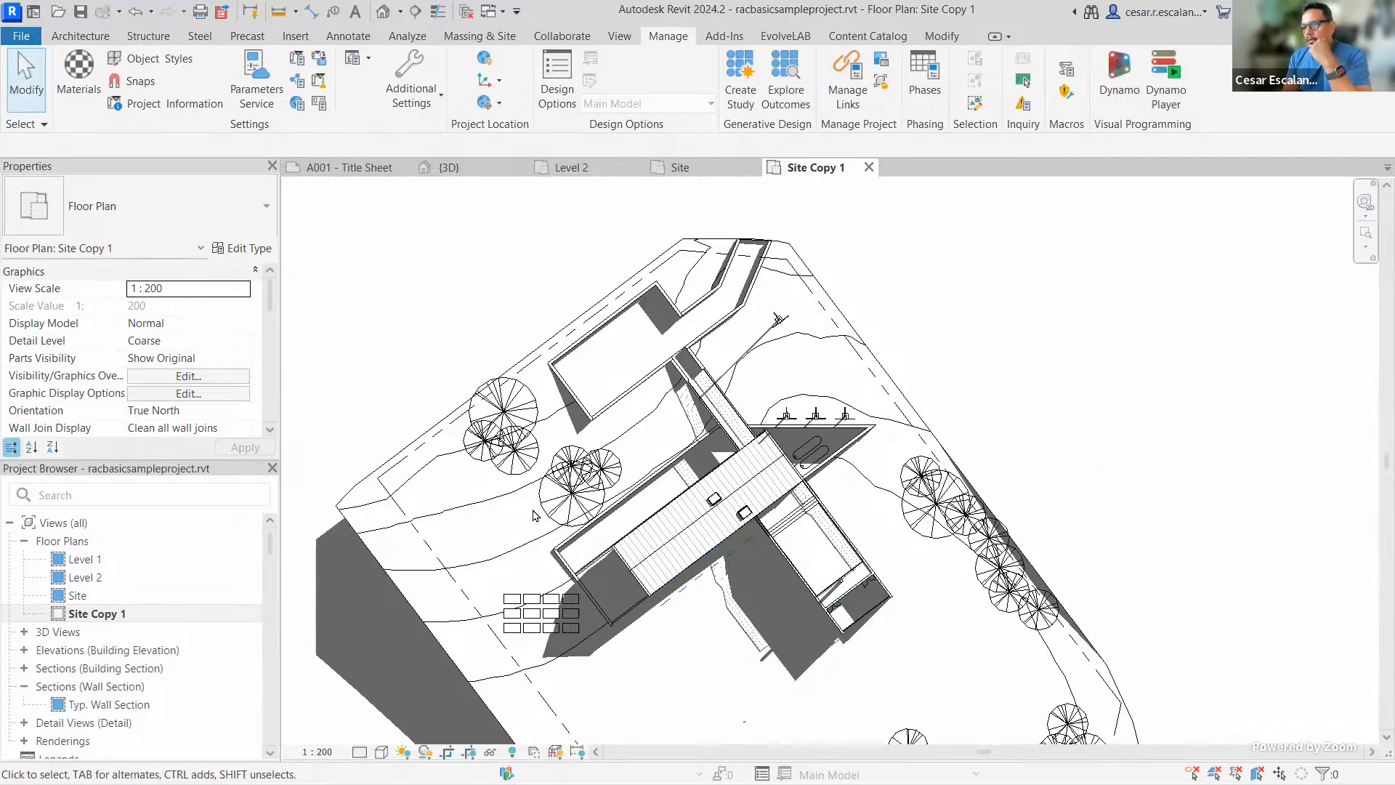
{"action": "scroll", "coordinate": [537, 516], "scroll_direction": "up", "scroll_amount": 5}
{"action": "scroll", "coordinate": [568, 509], "scroll_direction": "up", "scroll_amount": 2}
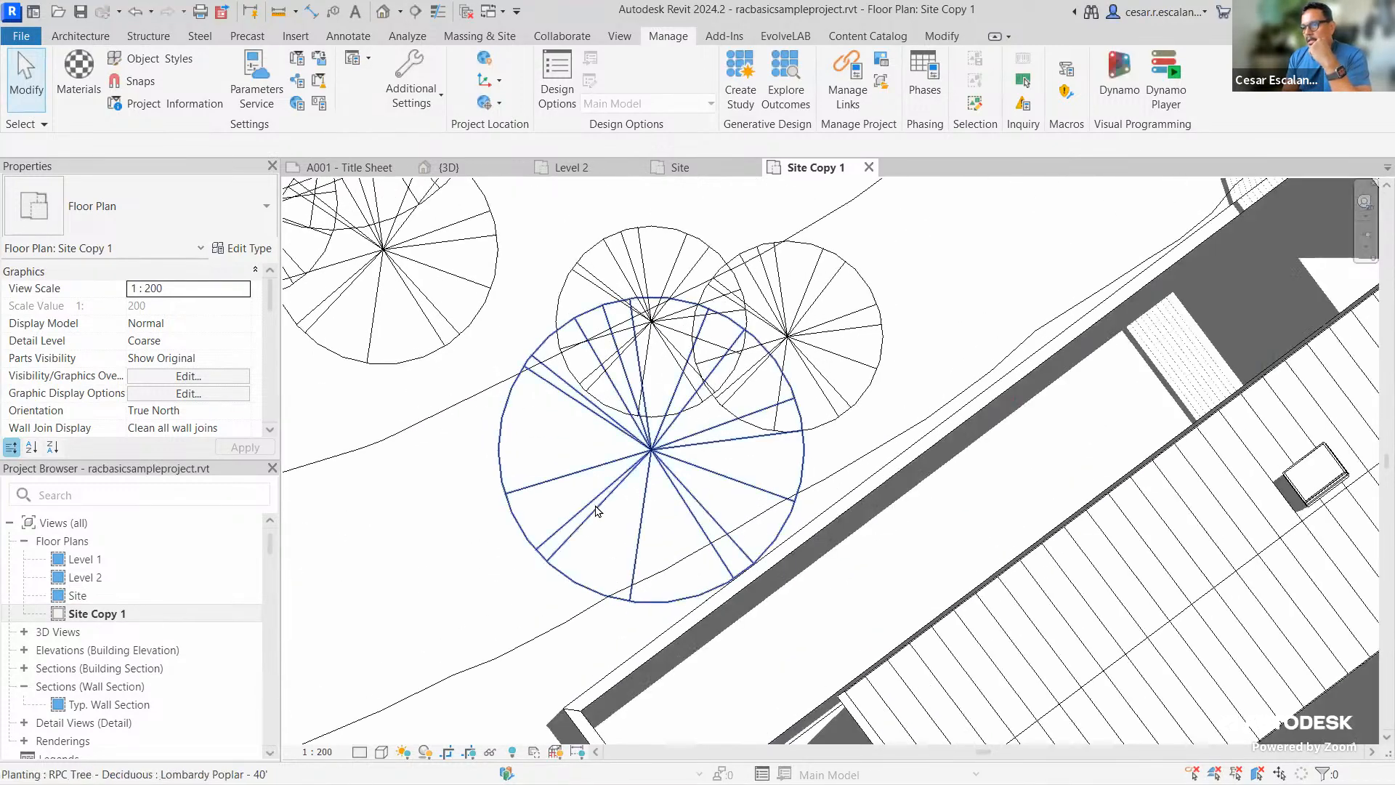
{"action": "left_click", "coordinate": [600, 511]}
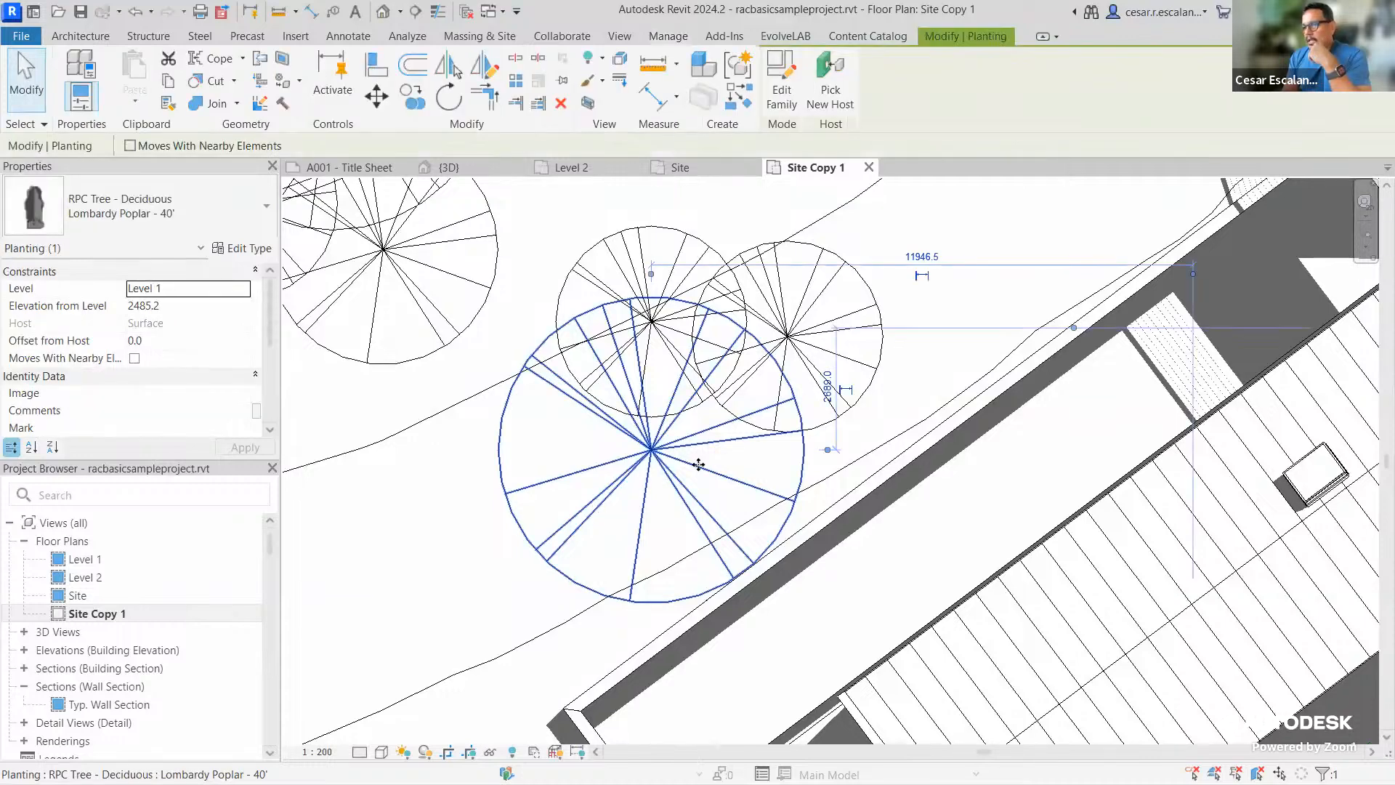
{"action": "left_click", "coordinate": [926, 393]}
{"action": "scroll", "coordinate": [930, 400], "scroll_direction": "down", "scroll_amount": 4}
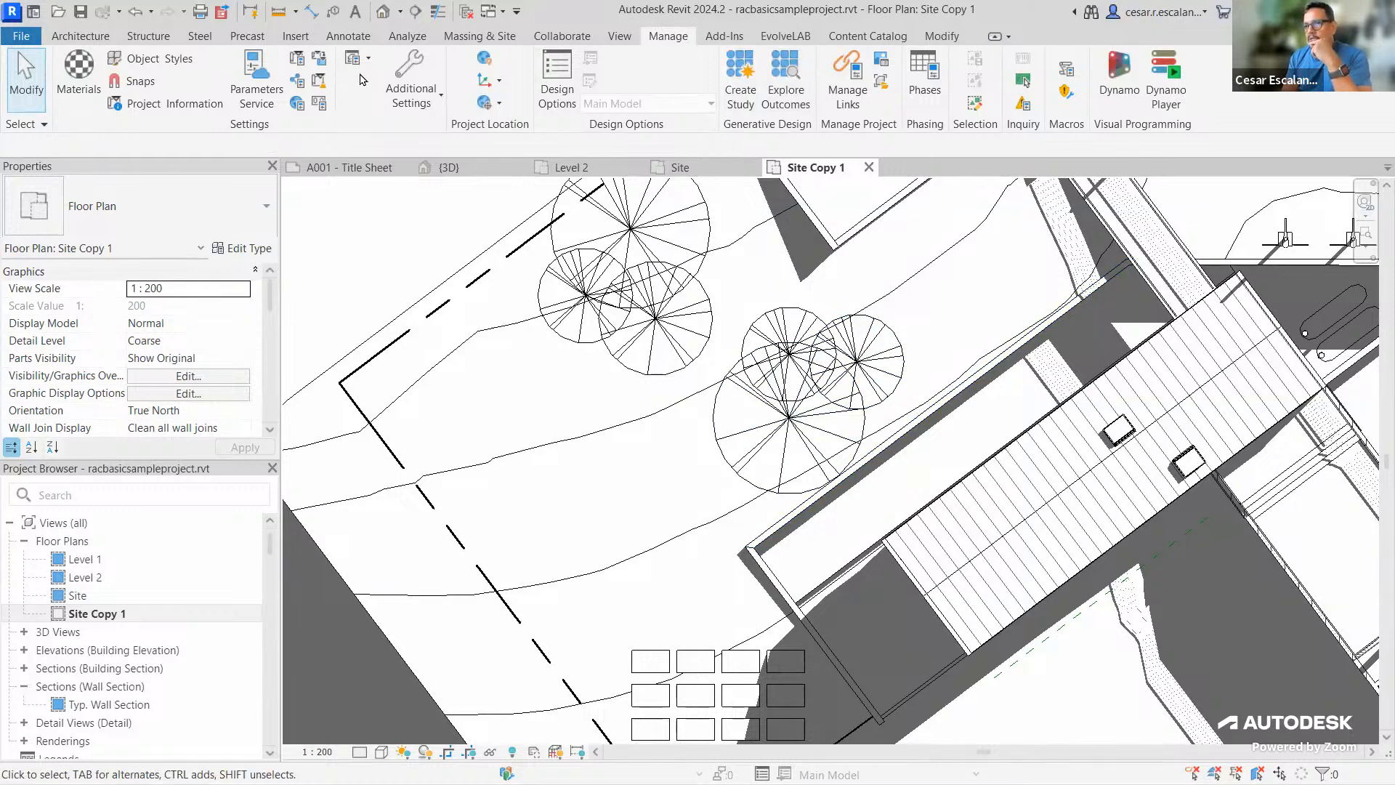
{"action": "left_click", "coordinate": [151, 59]}
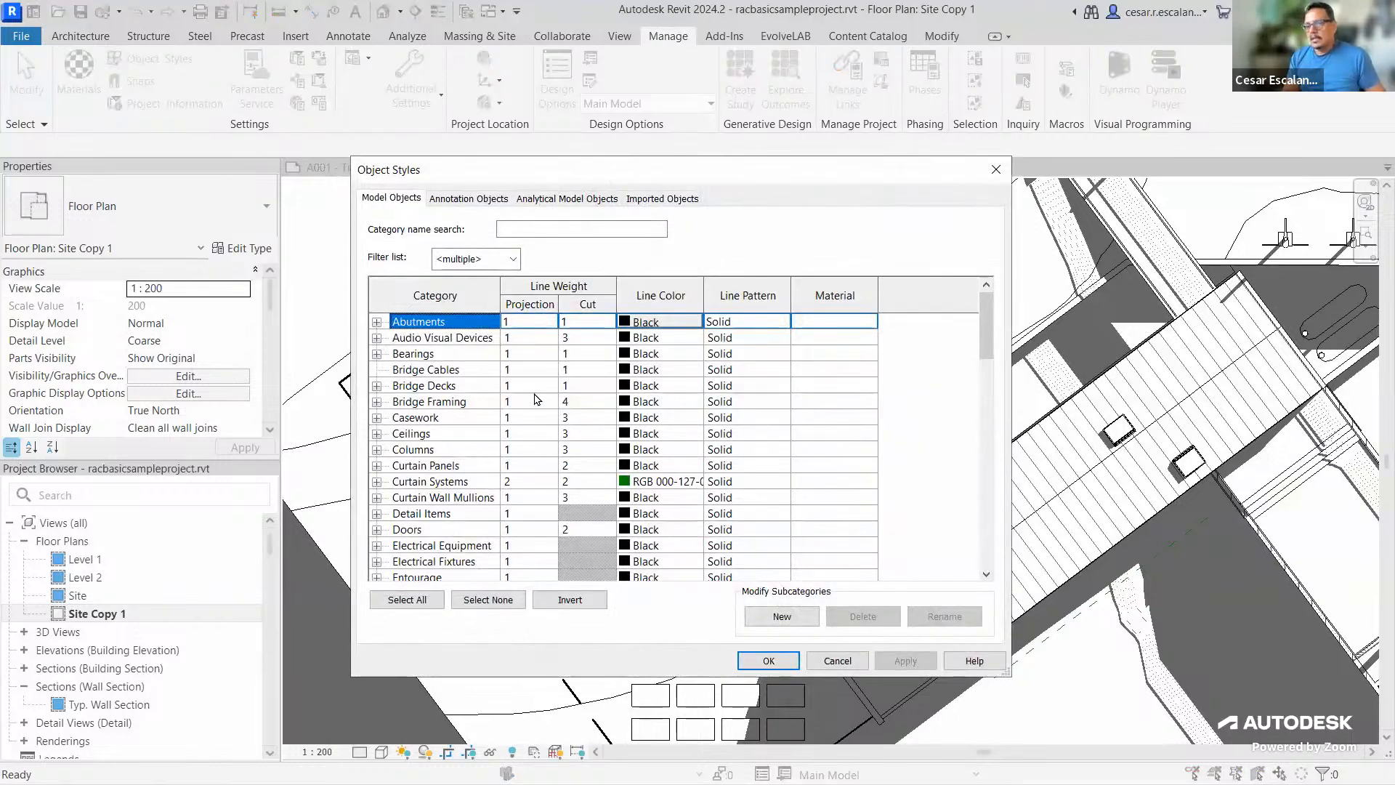
{"action": "key", "text": "p"}
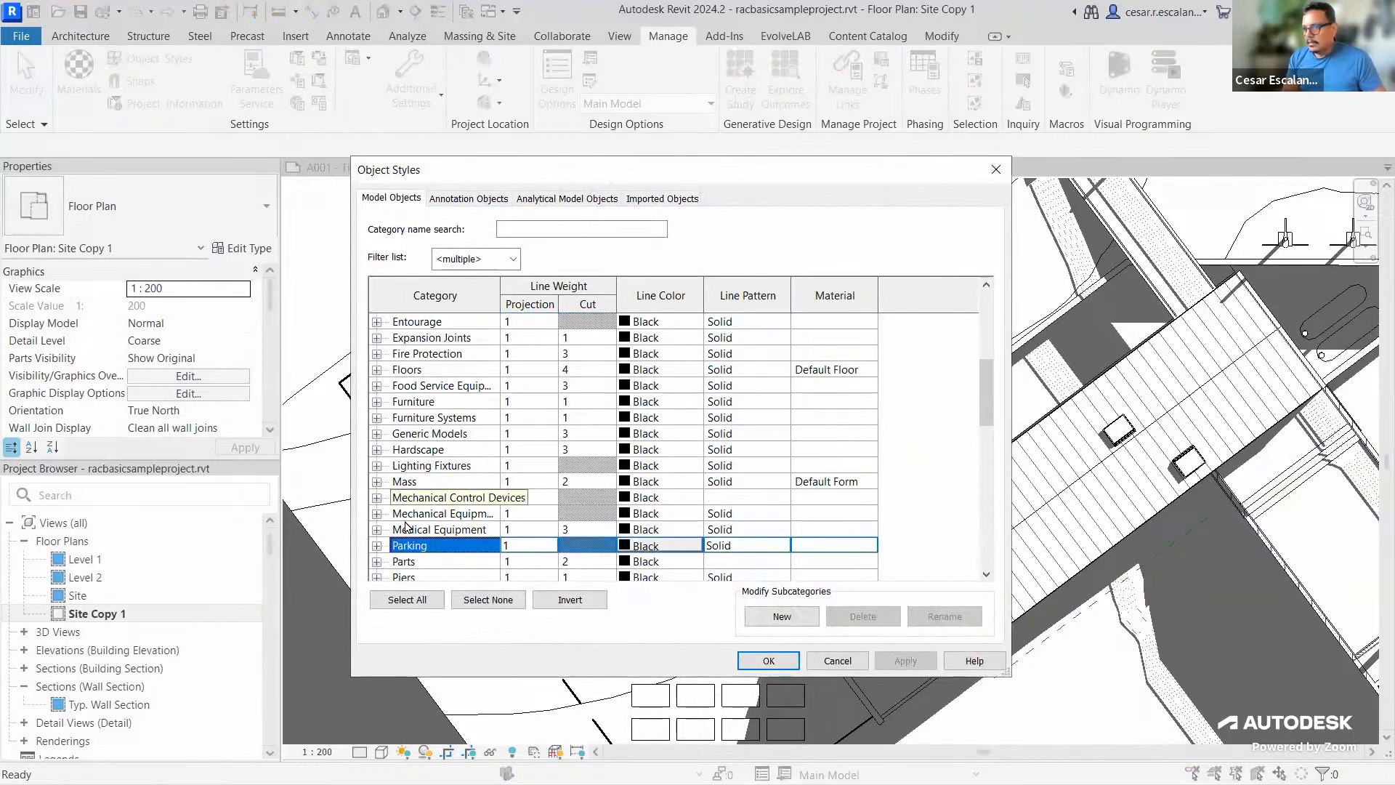
{"action": "left_click", "coordinate": [593, 578]}
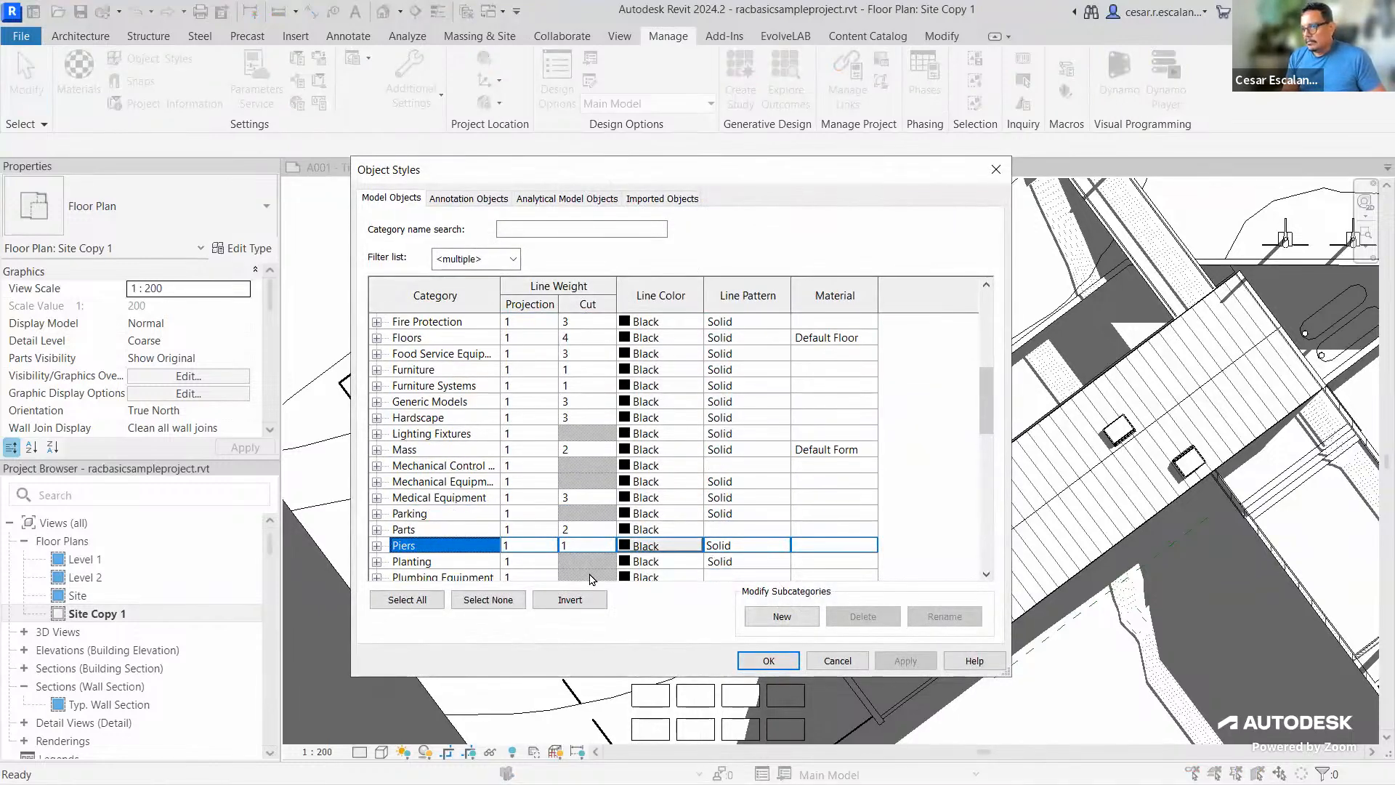
{"action": "left_click", "coordinate": [513, 565]}
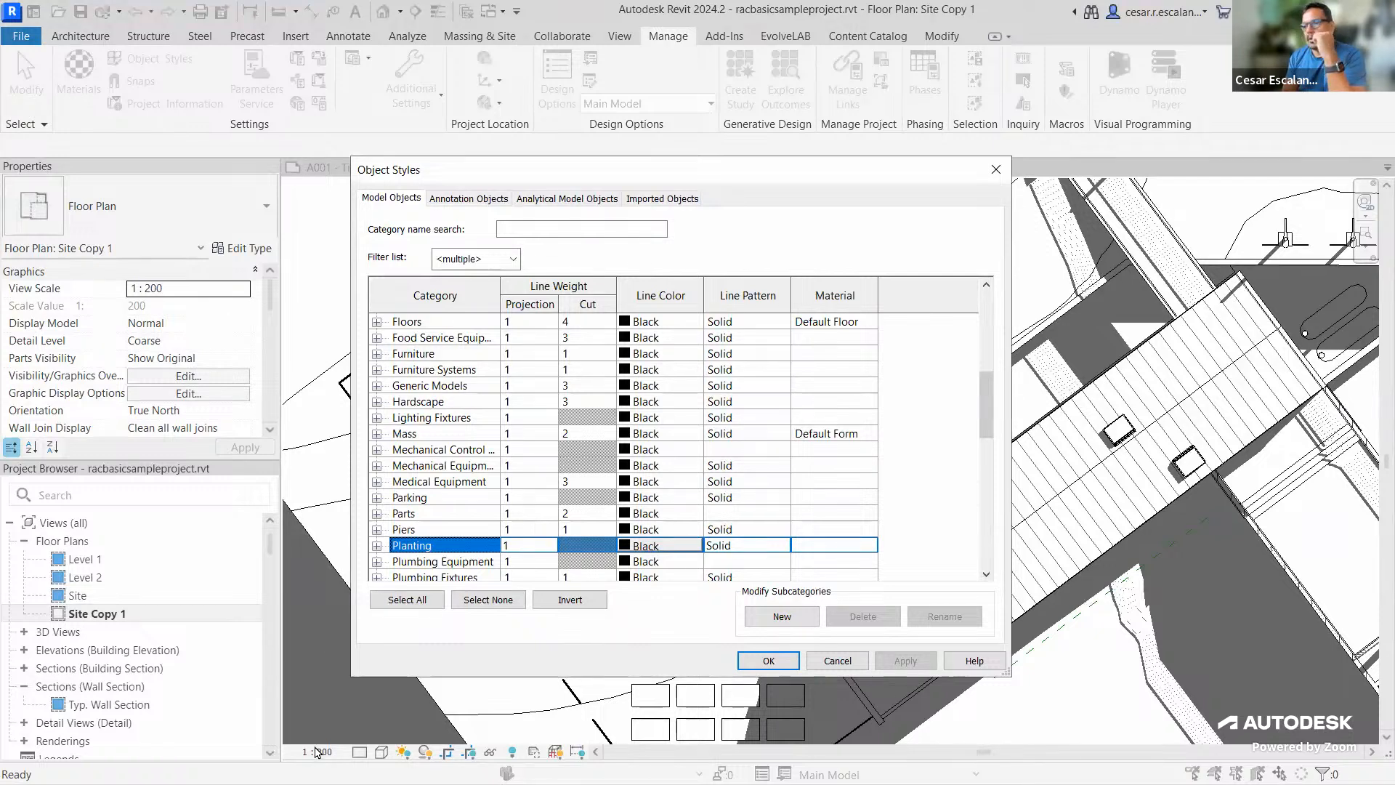
{"action": "left_click", "coordinate": [836, 661]}
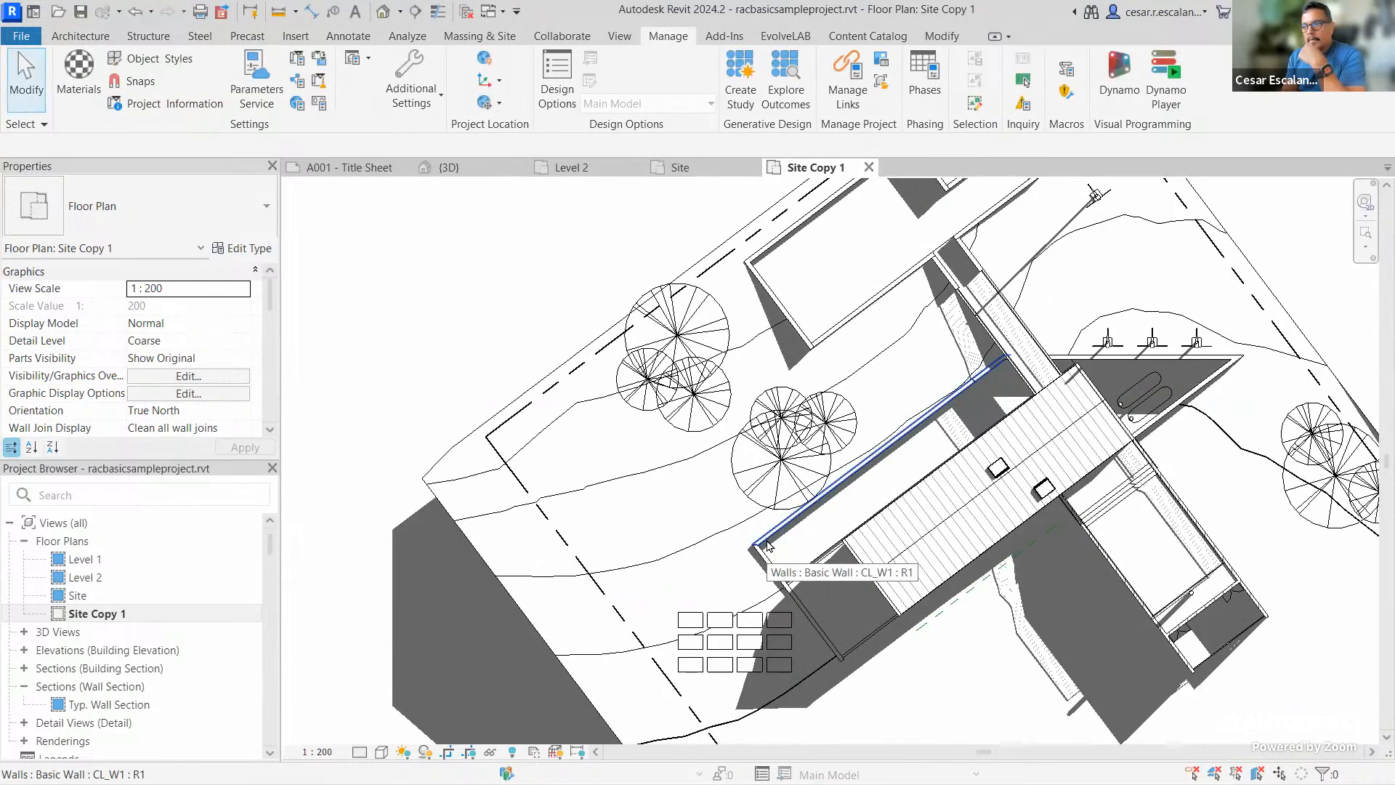
Go from the Site plan back to Site Copy 1 and open Visibility/Graphic Overrides with VG
{"action": "left_click", "coordinate": [78, 596]}
{"action": "double_click", "coordinate": [88, 597]}
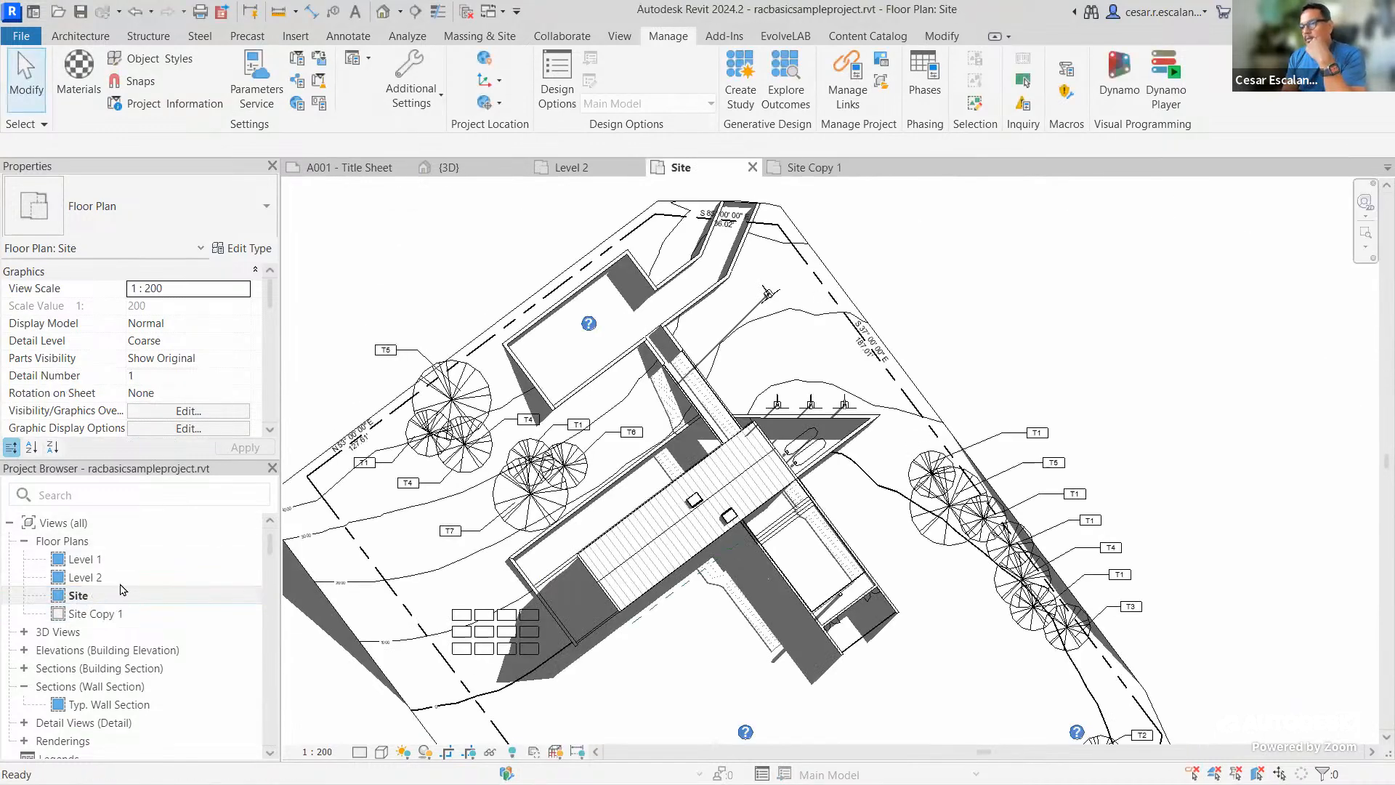
{"action": "double_click", "coordinate": [95, 615]}
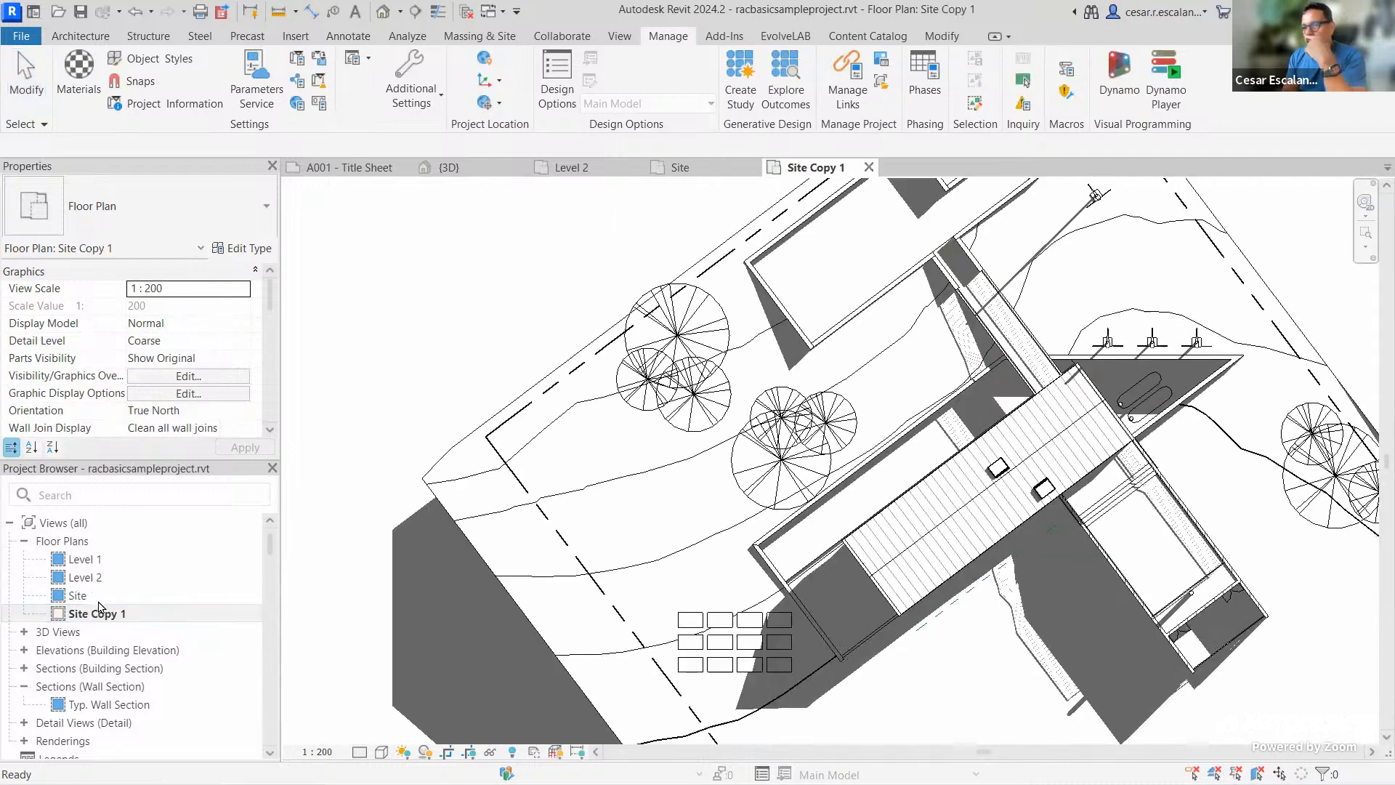
{"action": "scroll", "coordinate": [802, 391], "scroll_direction": "up", "scroll_amount": 3}
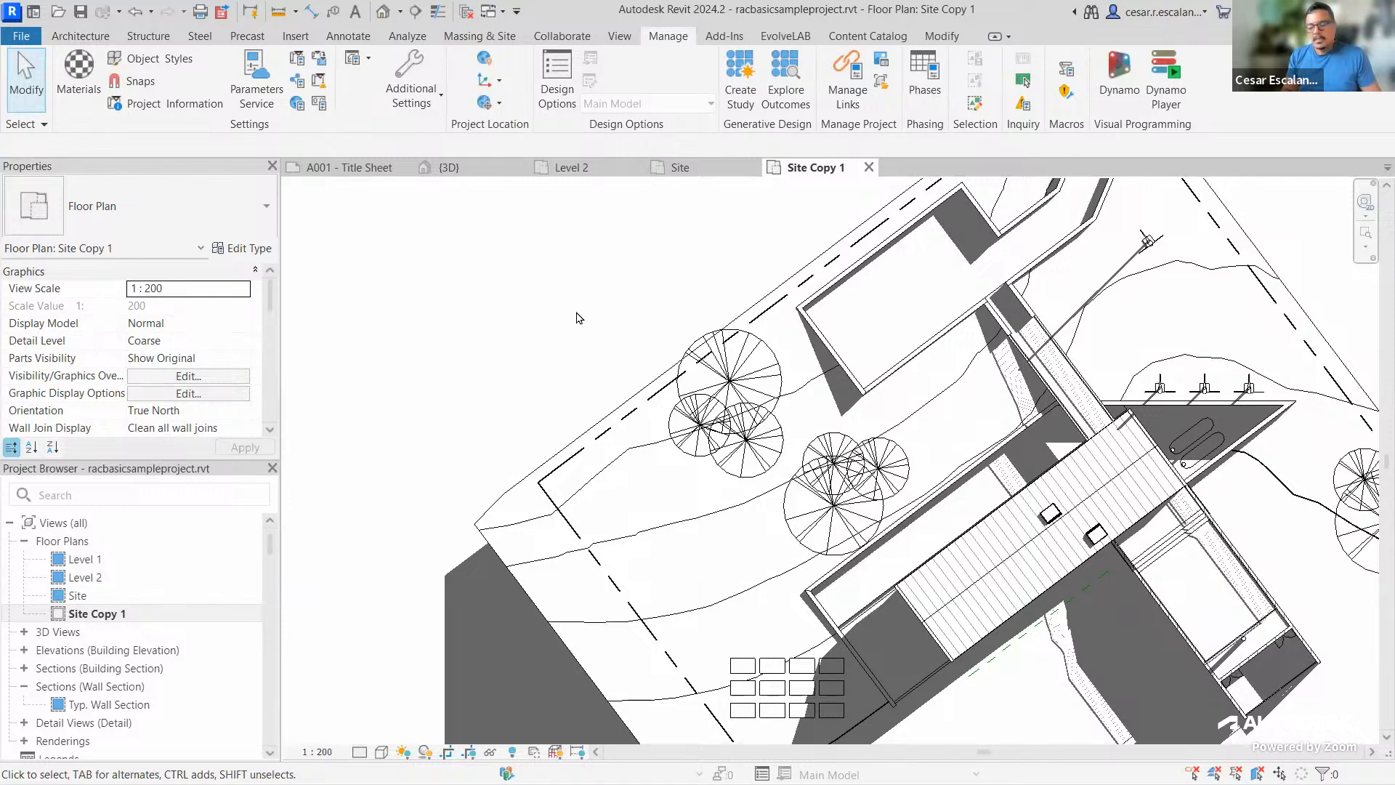
{"action": "key", "text": "v"}
{"action": "key", "text": "g"}
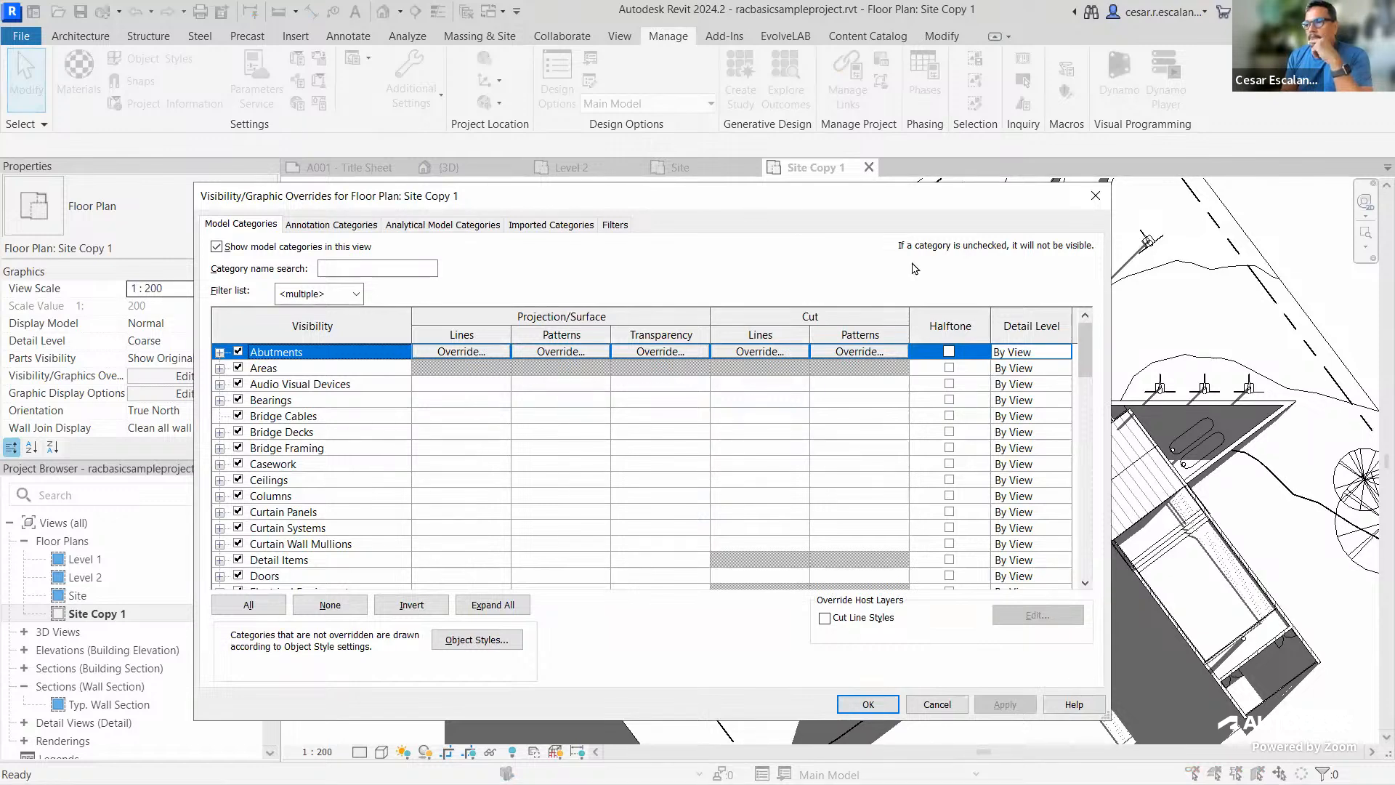
{"action": "mouse_move", "coordinate": [1088, 350]}
{"action": "left_mouse_down"}
{"action": "mouse_move", "coordinate": [1069, 574]}
{"action": "mouse_move", "coordinate": [1104, 334]}
{"action": "left_mouse_up"}
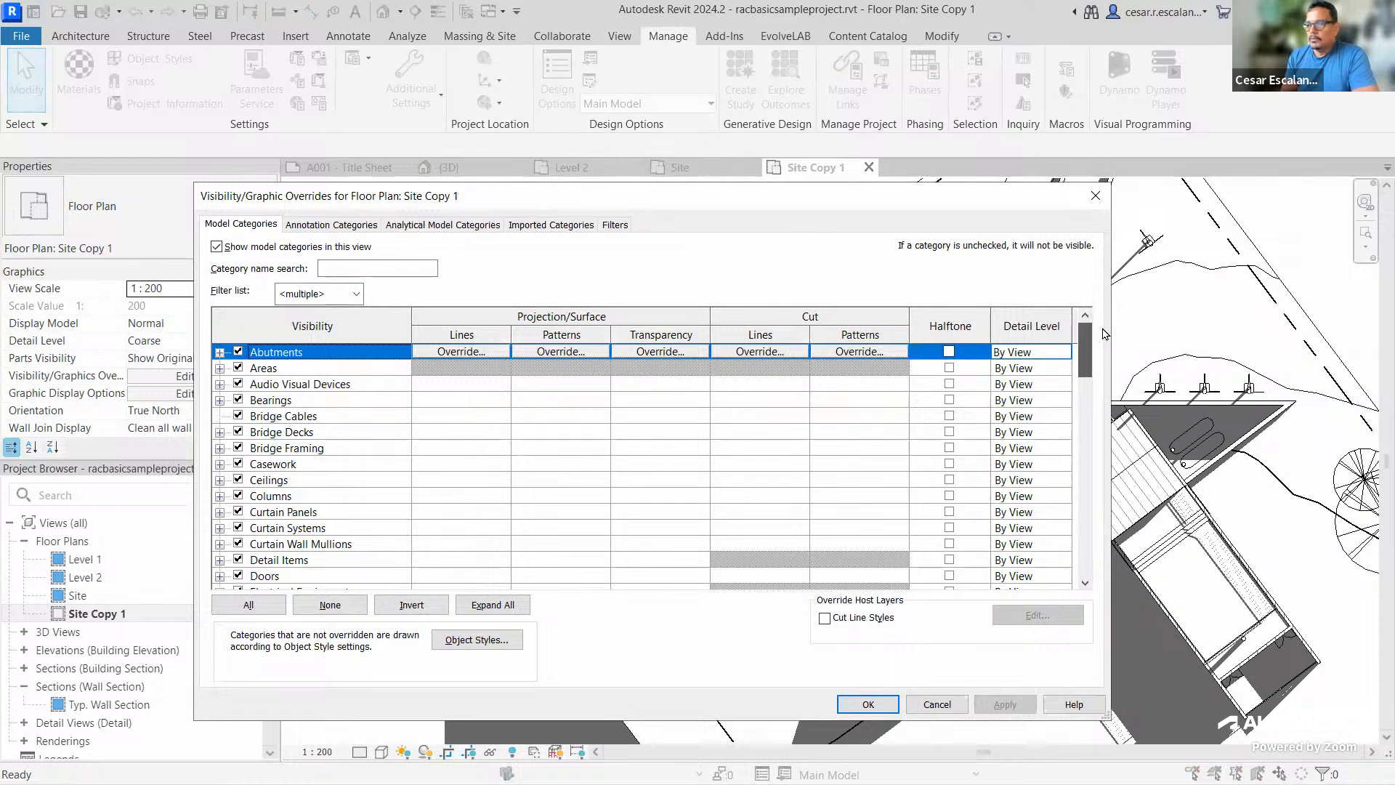
{"action": "mouse_move", "coordinate": [1104, 335]}
{"action": "left_mouse_down"}
{"action": "mouse_move", "coordinate": [1066, 577]}
{"action": "mouse_move", "coordinate": [1098, 334]}
{"action": "left_mouse_up"}
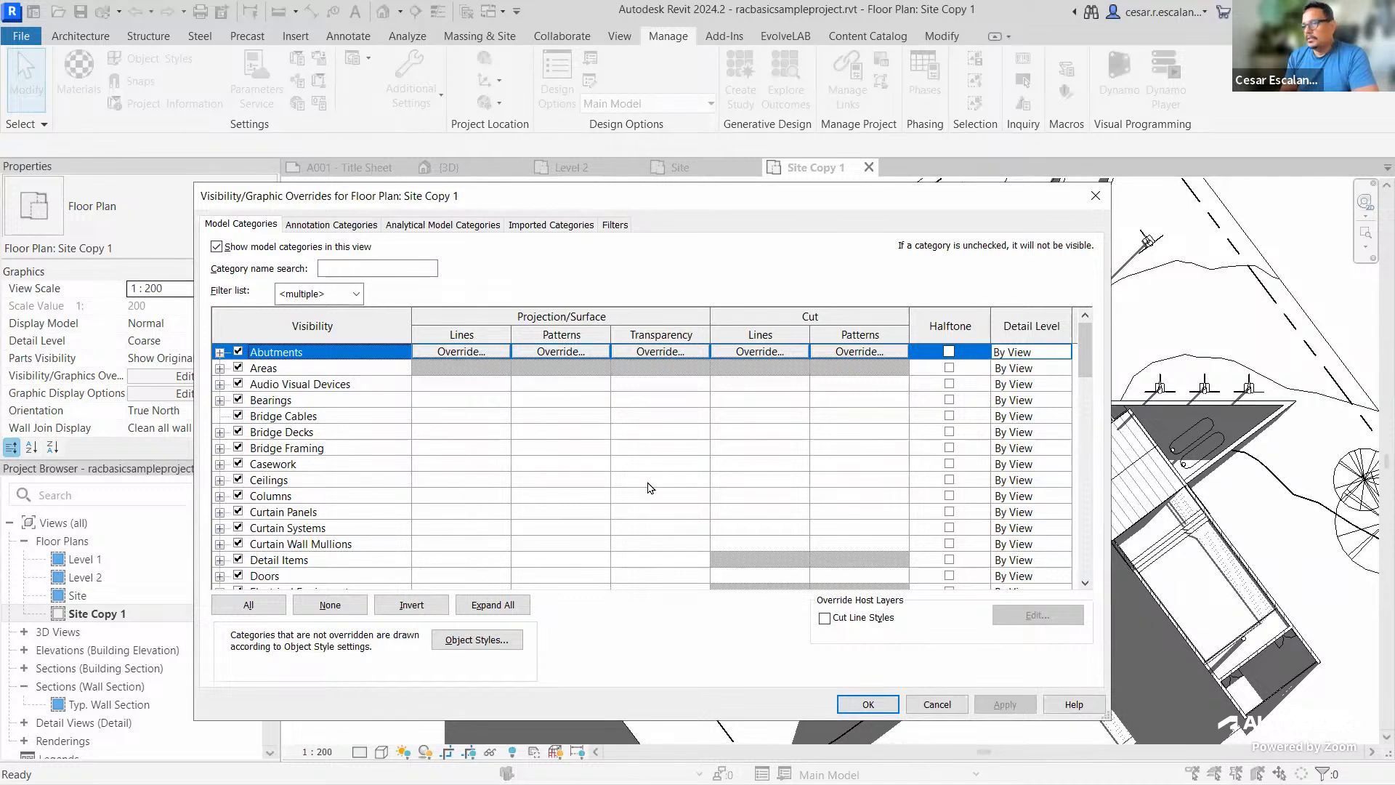
{"action": "left_click", "coordinate": [474, 481]}
{"action": "left_click", "coordinate": [437, 465]}
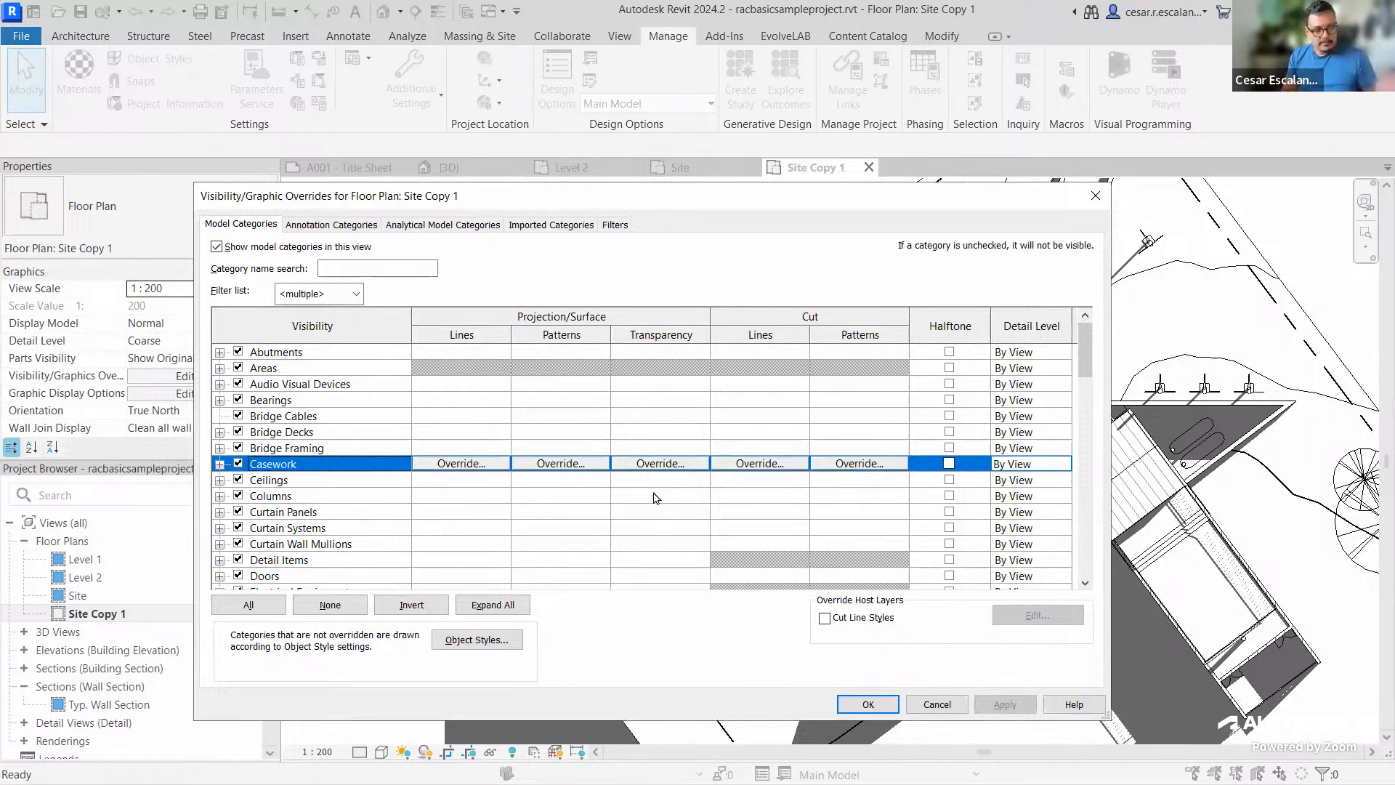
{"action": "key", "text": "ctrl+2"}
{"action": "key", "text": "t"}
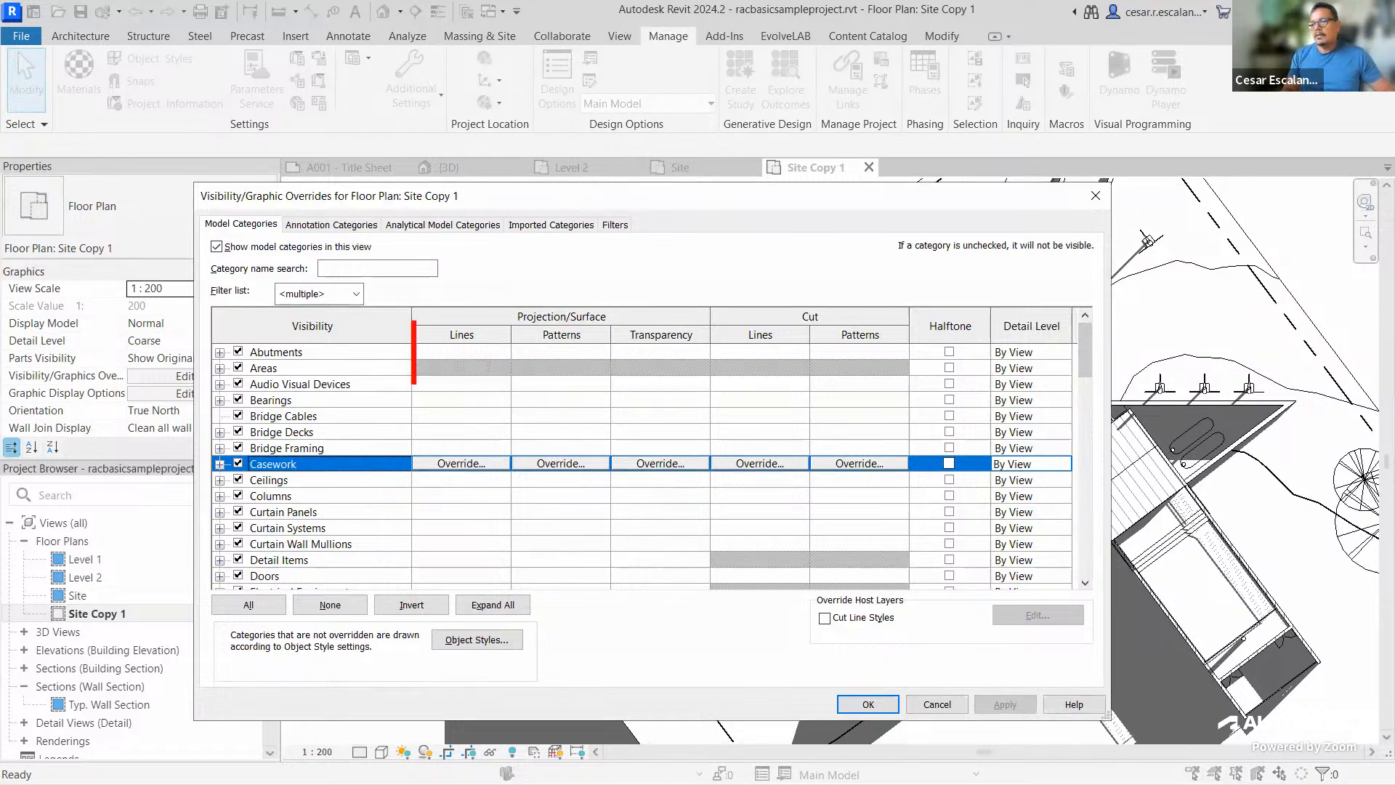
{"action": "type", "text": "Bla"}
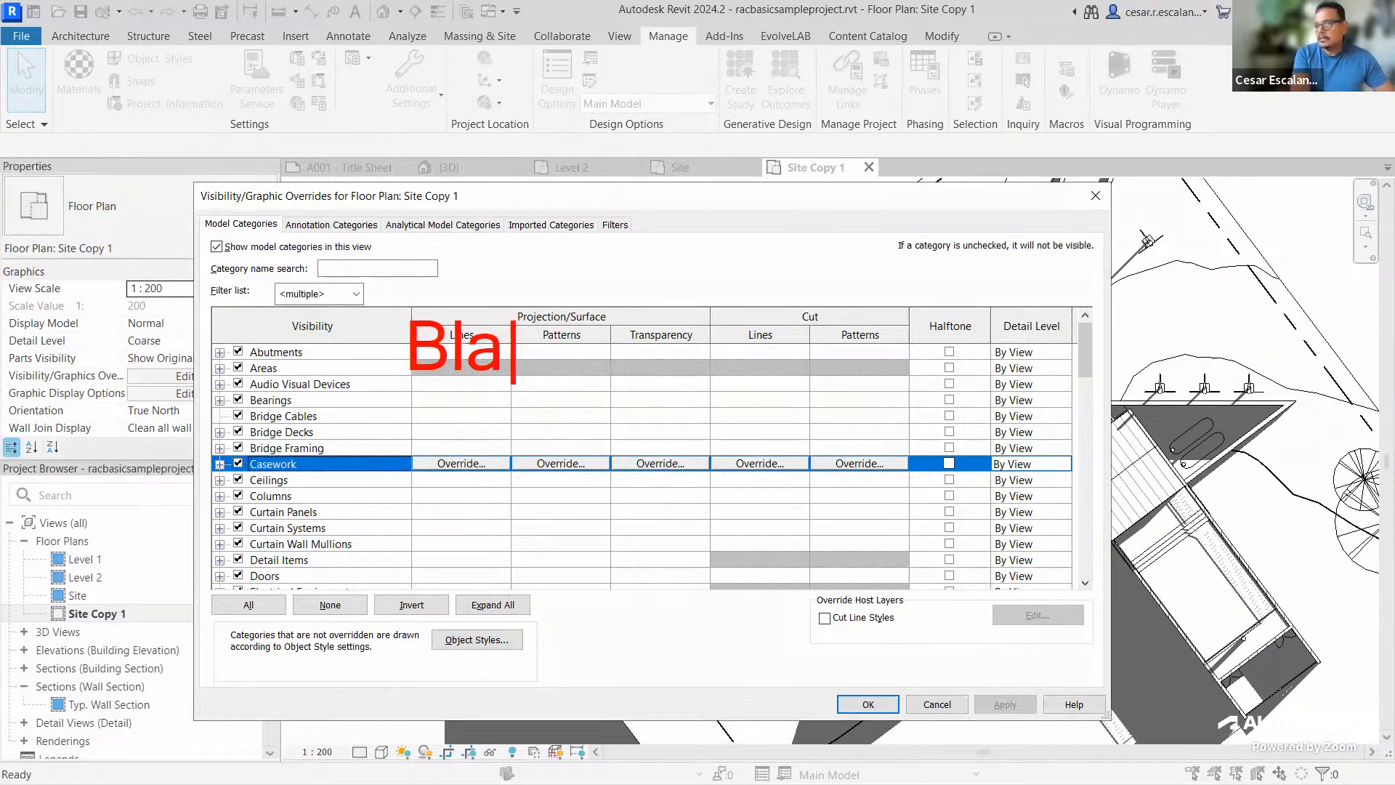
{"action": "type", "text": "nk : "}
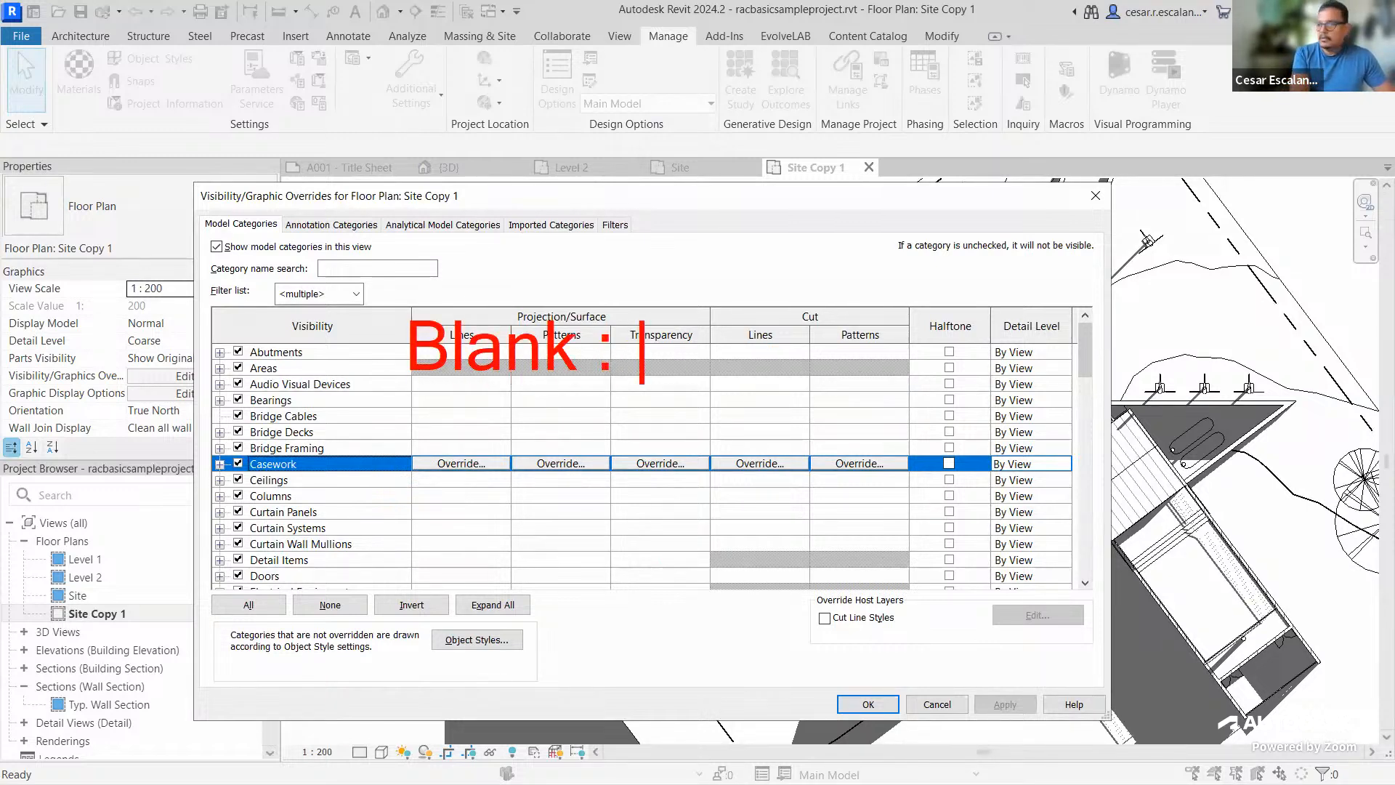
{"action": "type", "text": "By Categ"}
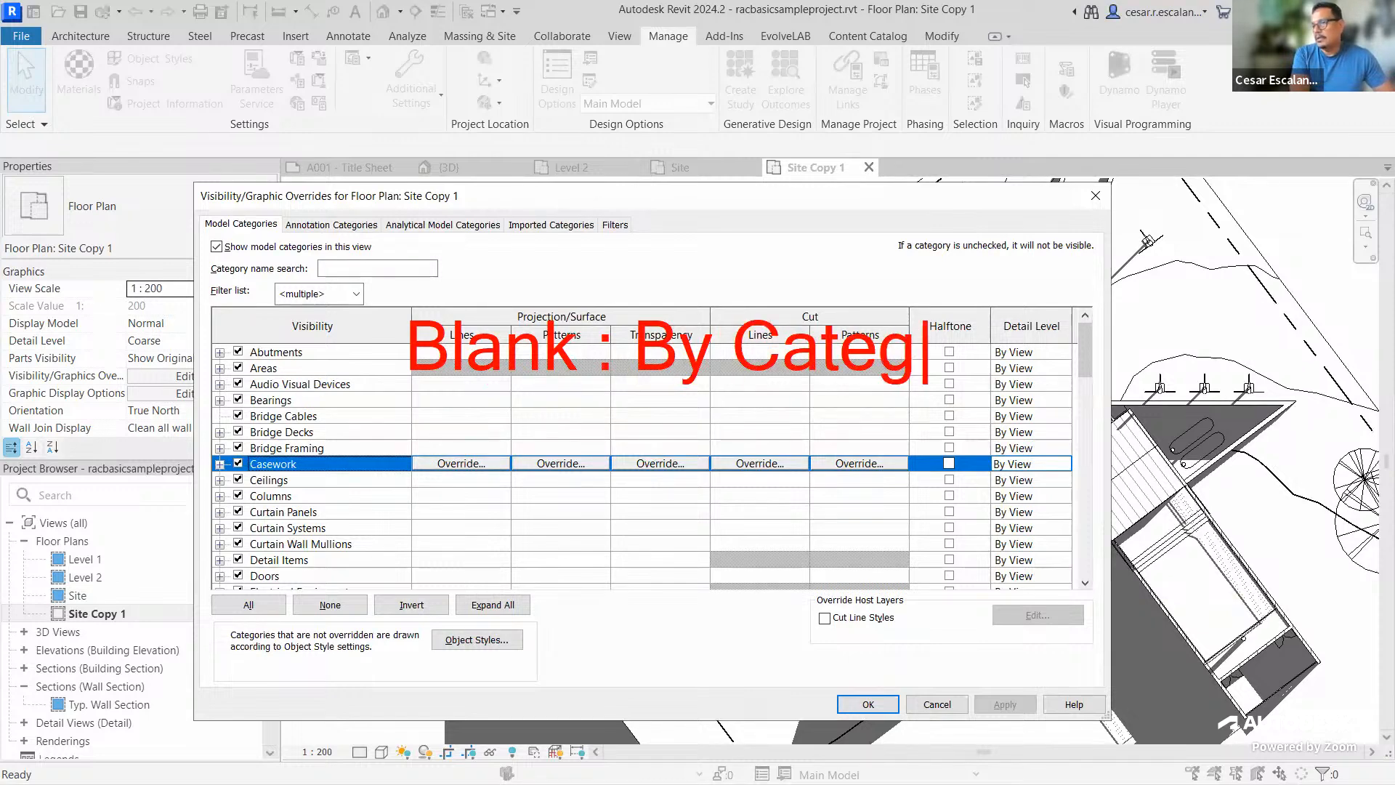
{"action": "type", "text": "ory / O"}
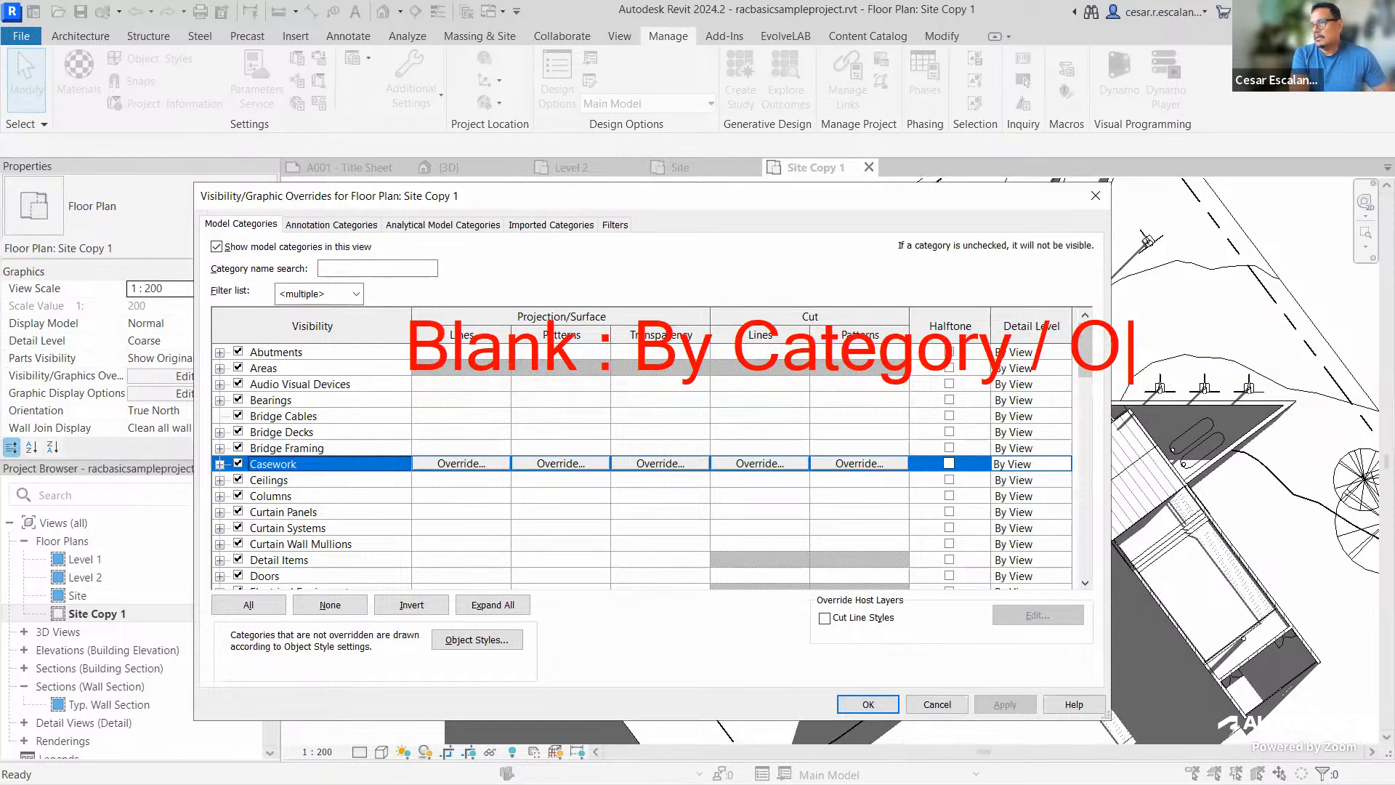
{"action": "type", "text": "bject Styl"}
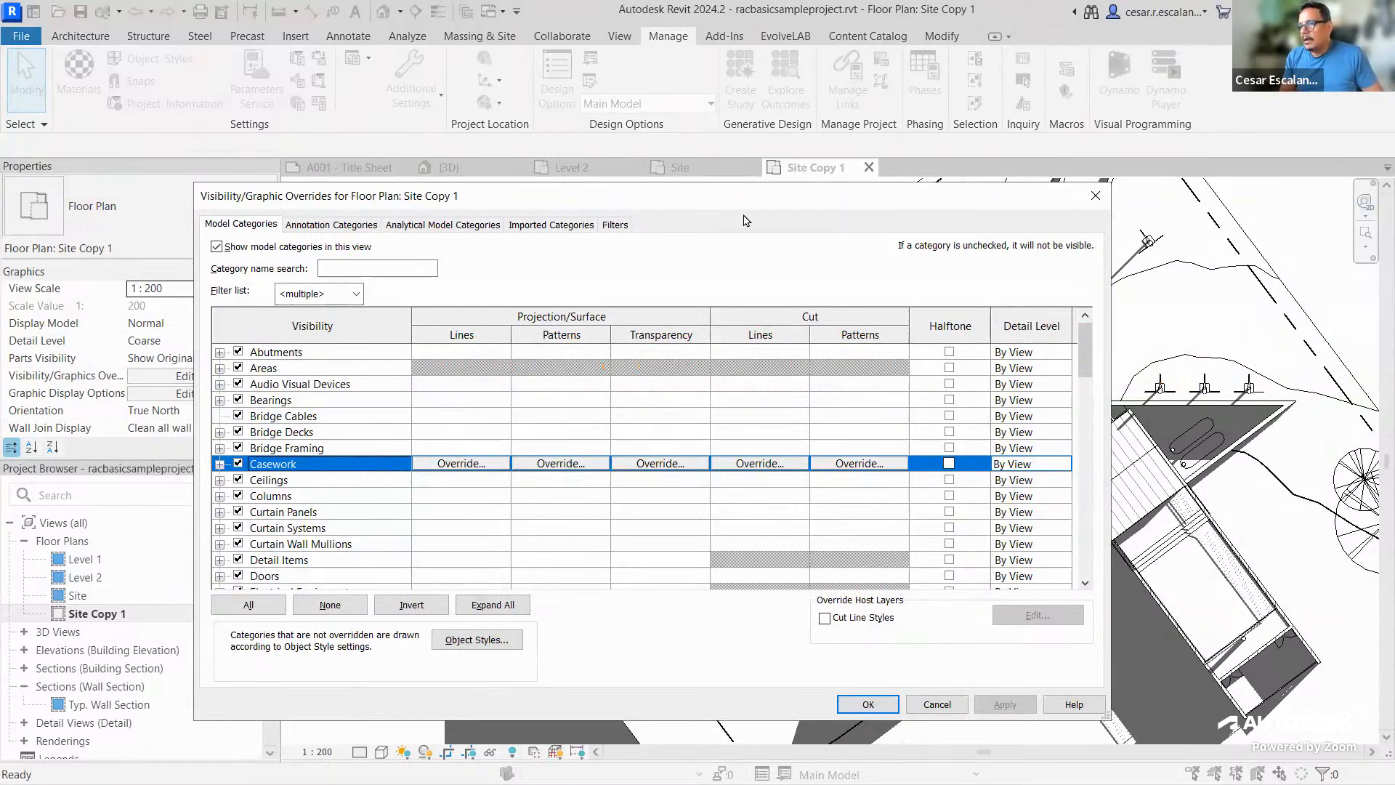
{"action": "scroll", "coordinate": [916, 545], "scroll_direction": "down", "scroll_amount": 2}
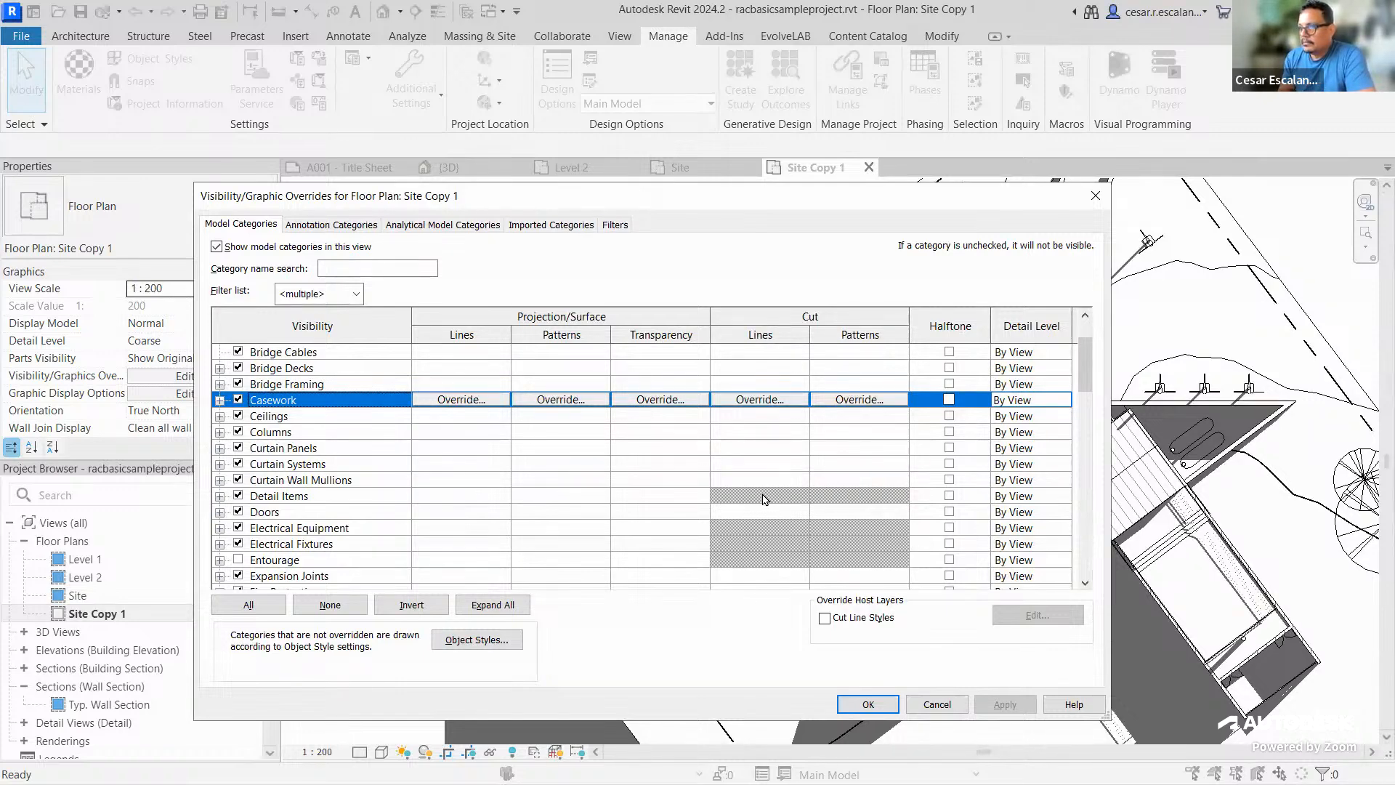
{"action": "scroll", "coordinate": [764, 499], "scroll_direction": "down", "scroll_amount": 1}
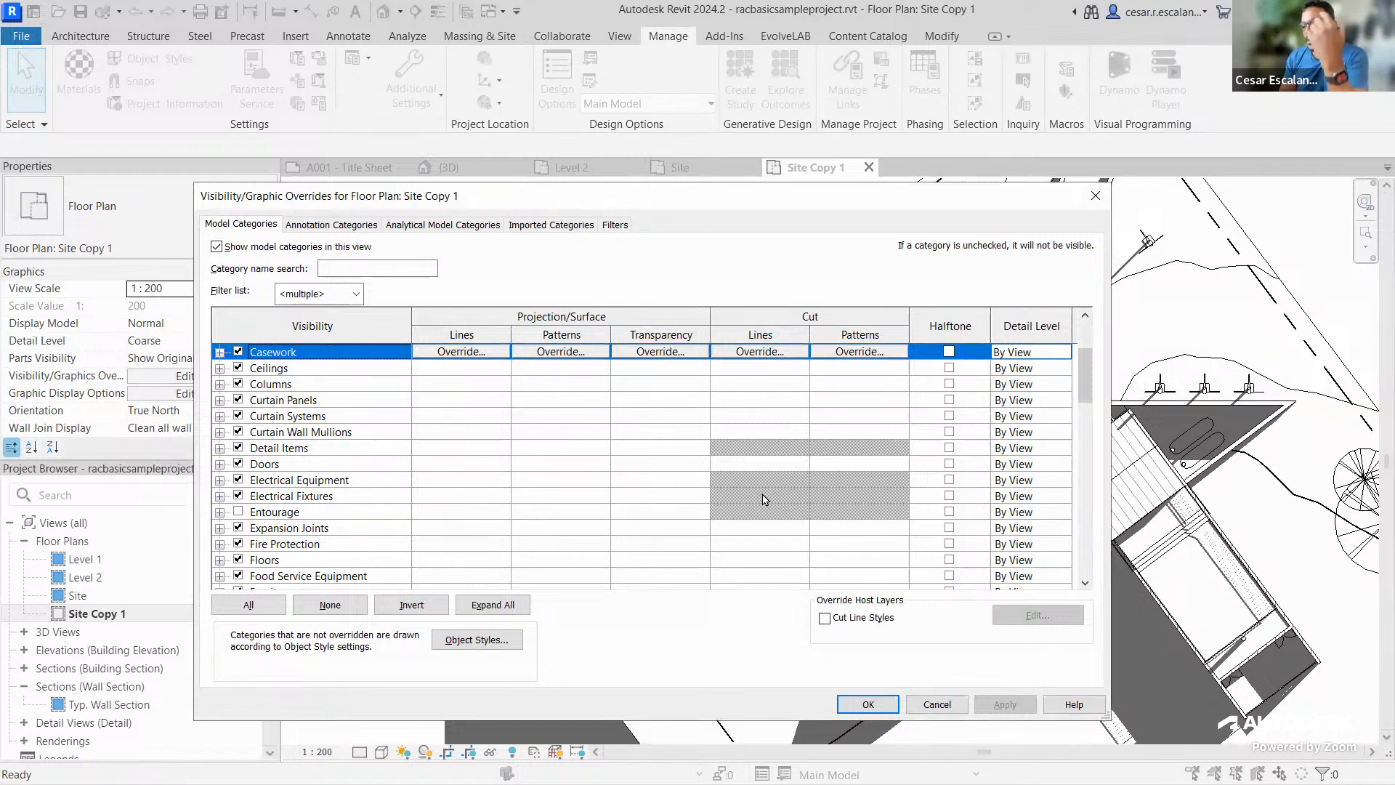
{"action": "scroll", "coordinate": [764, 501], "scroll_direction": "down", "scroll_amount": 3}
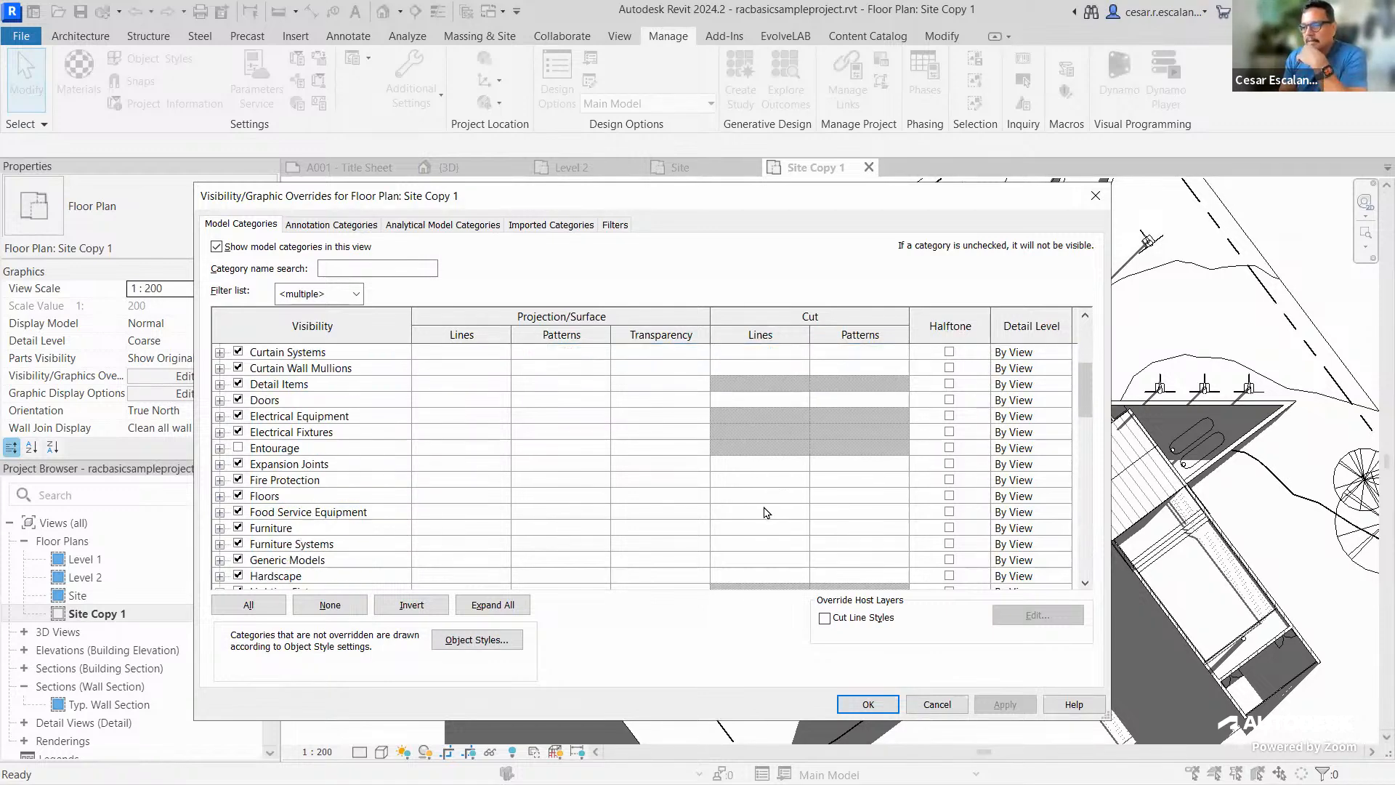
{"action": "scroll", "coordinate": [764, 512], "scroll_direction": "down", "scroll_amount": 3}
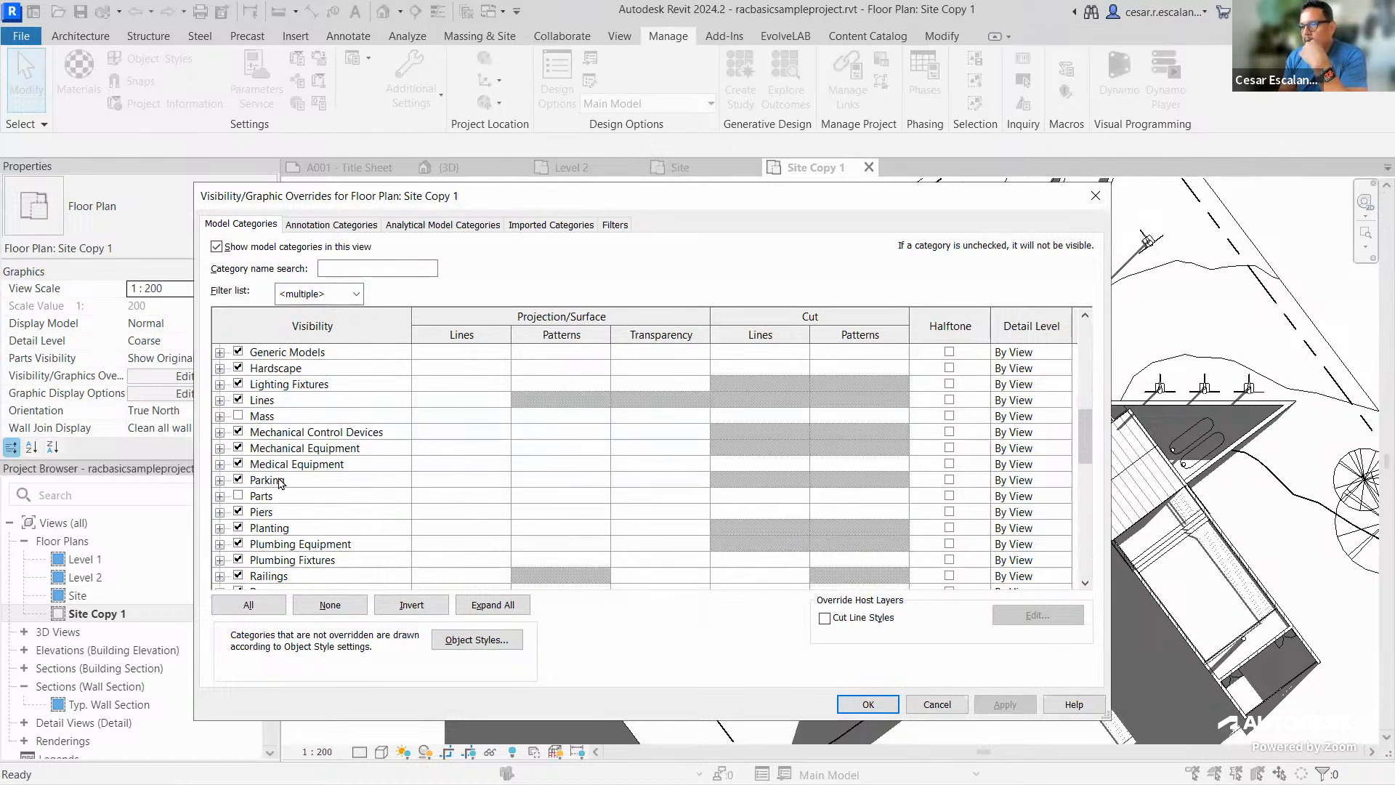
{"action": "left_click", "coordinate": [396, 481]}
{"action": "left_click", "coordinate": [779, 497]}
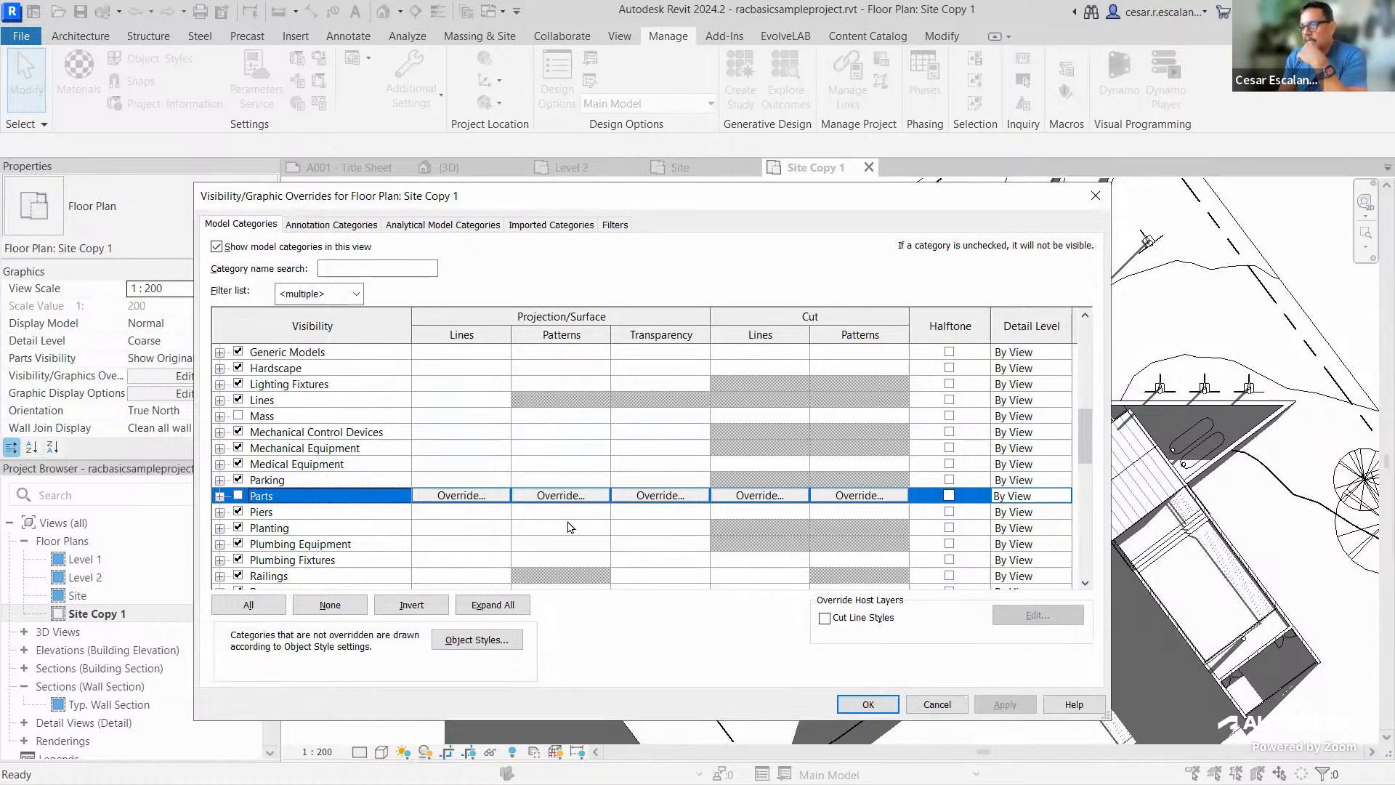
{"action": "left_click", "coordinate": [300, 529]}
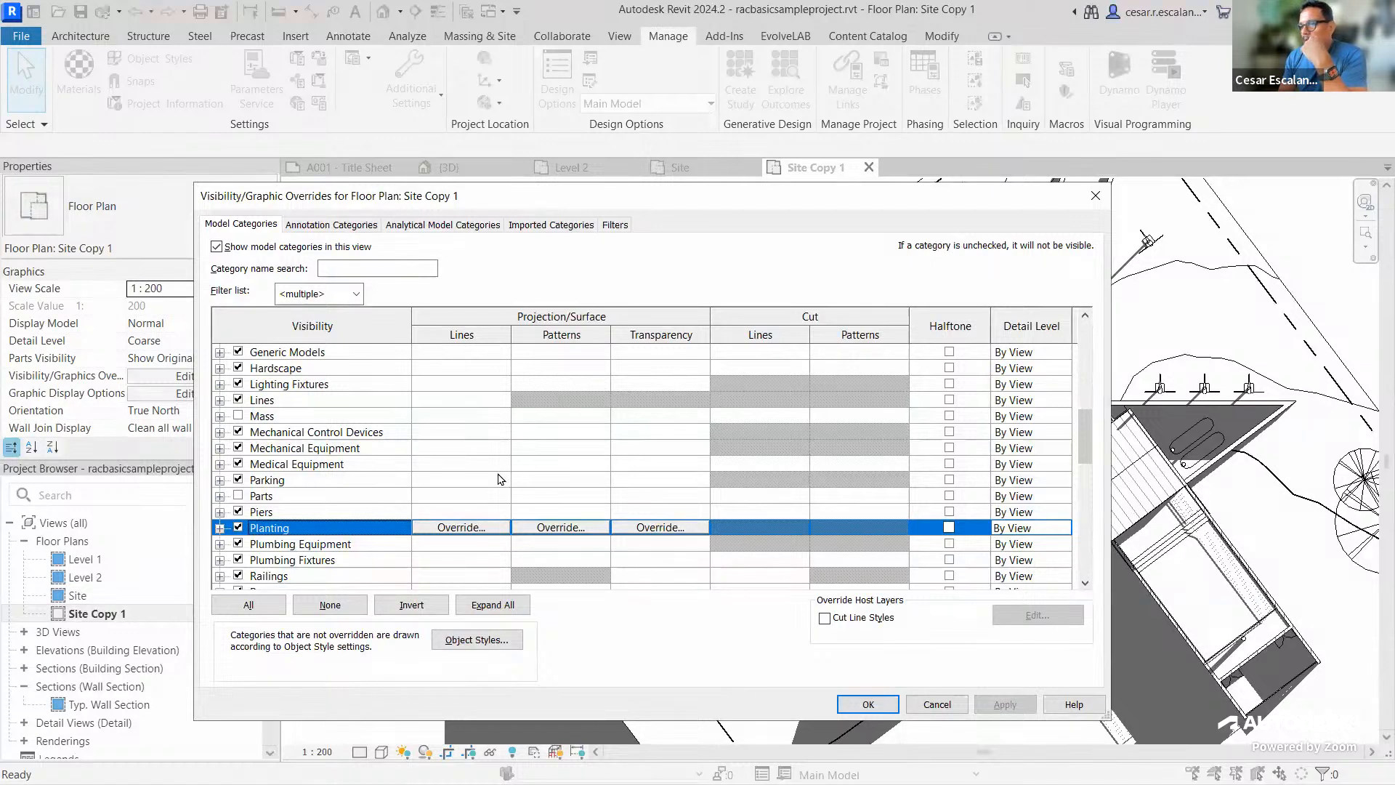
{"action": "left_click", "coordinate": [686, 561]}
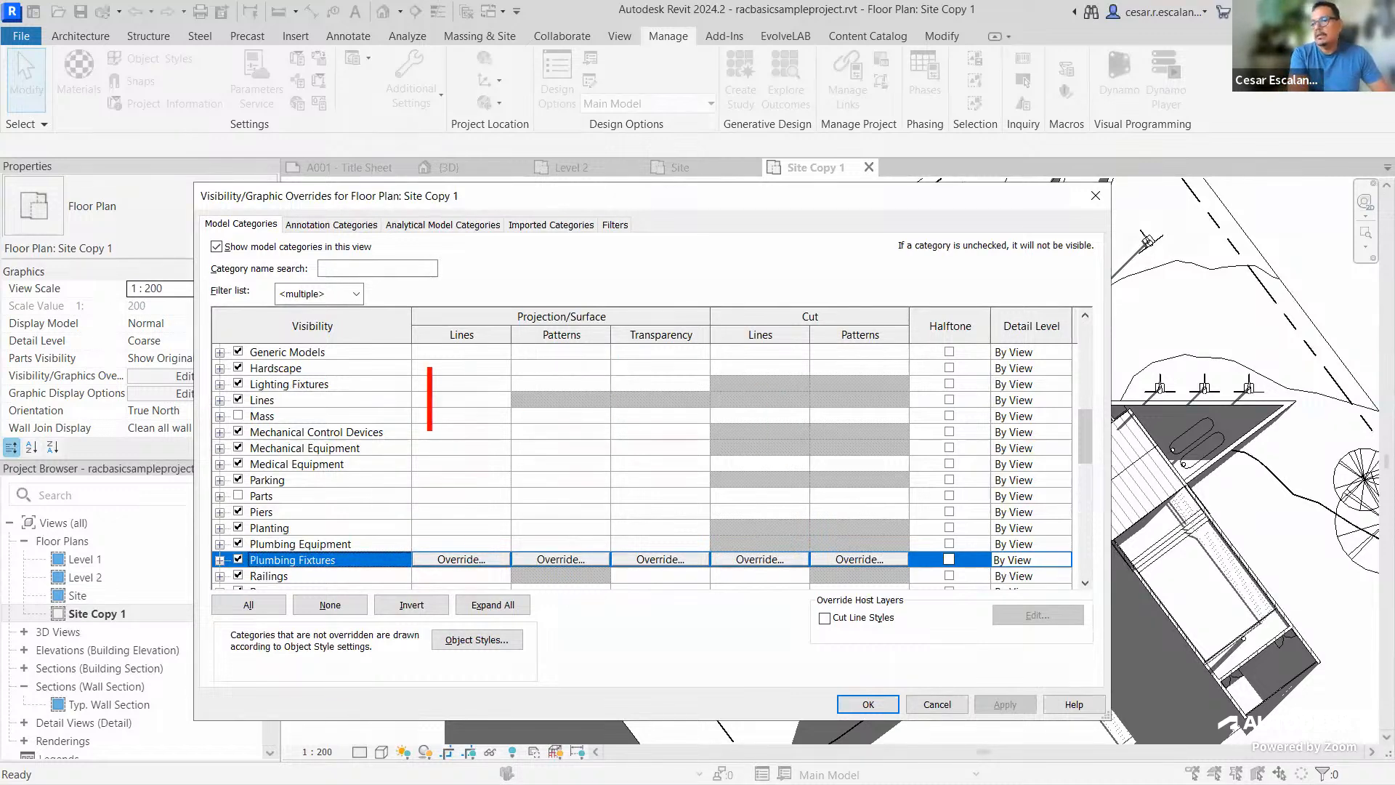
{"action": "type", "text": "Gray Cells"}
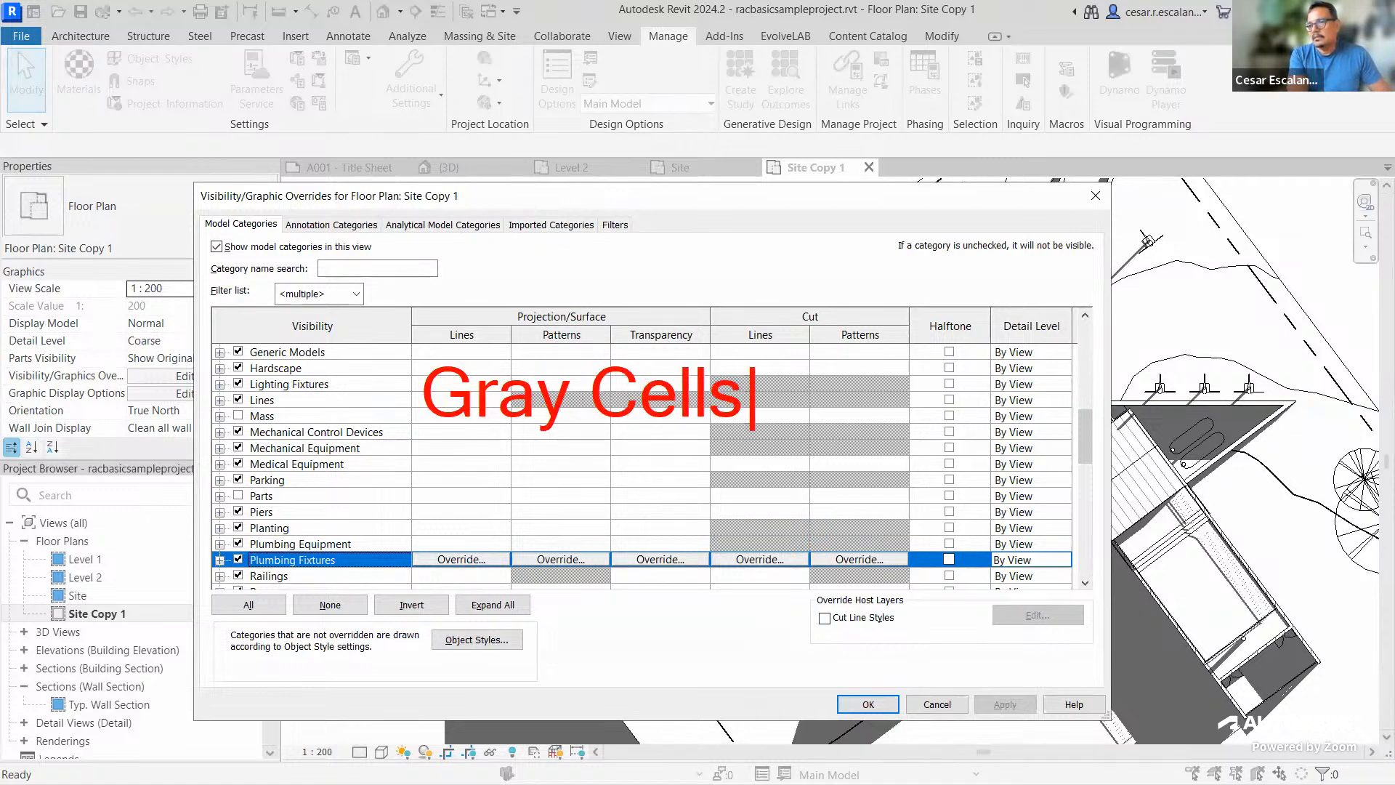
{"action": "key", "text": "BackSpace"}
{"action": "type", "text": ": N"}
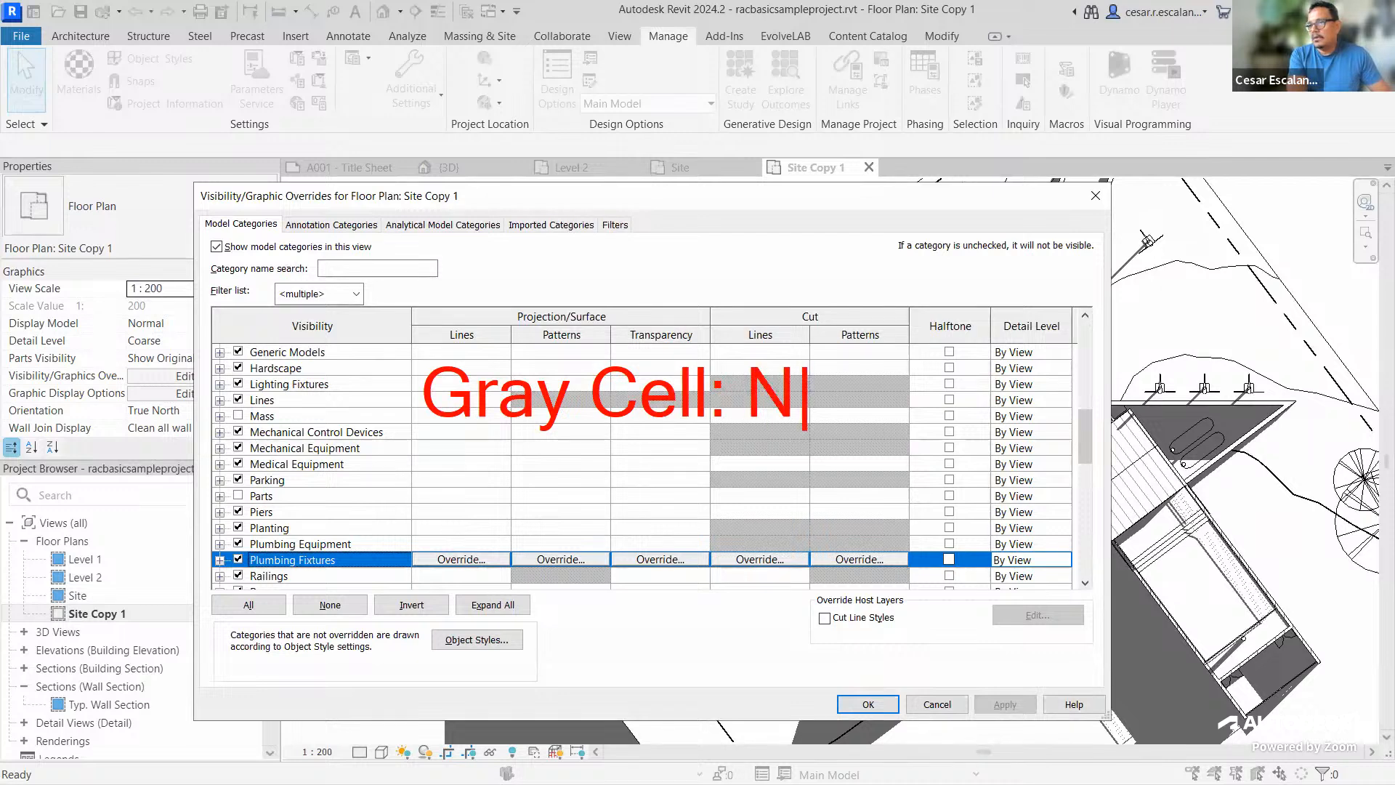
{"action": "type", "text": "A or "}
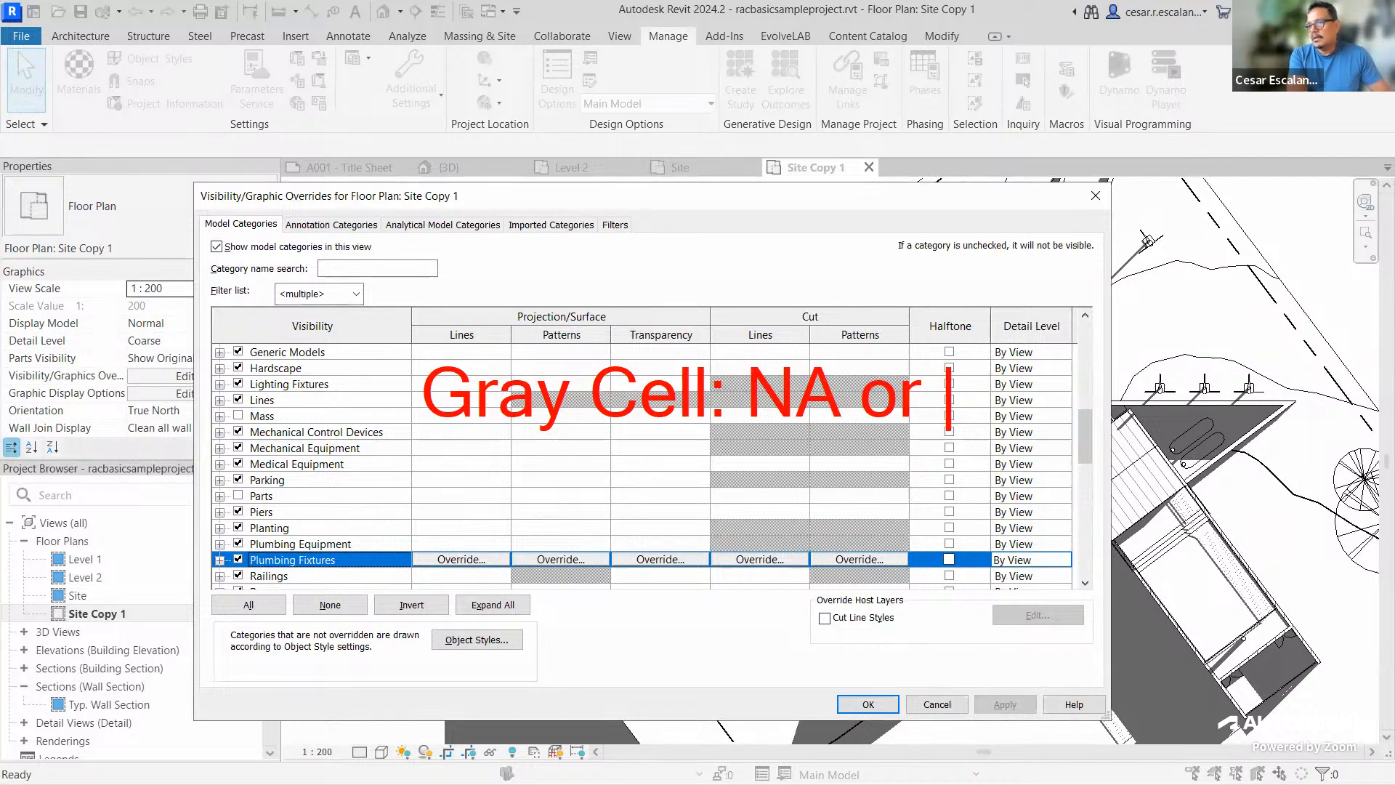
{"action": "type", "text": "SD"}
{"action": "key", "text": "BackSpace"}
{"action": "key", "text": "BackSpace"}
{"action": "type", "text": "Not"}
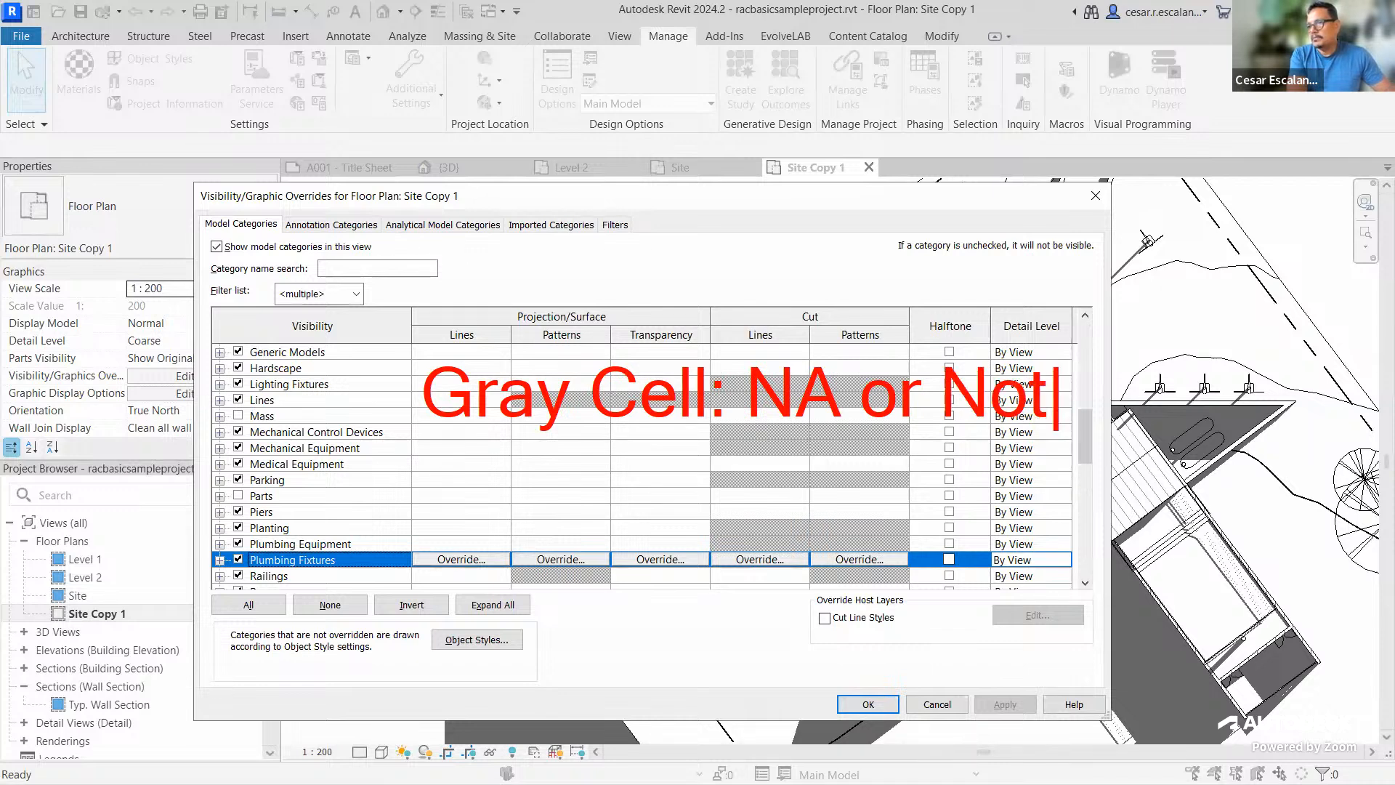
{"action": "type", "text": " Cuttable"}
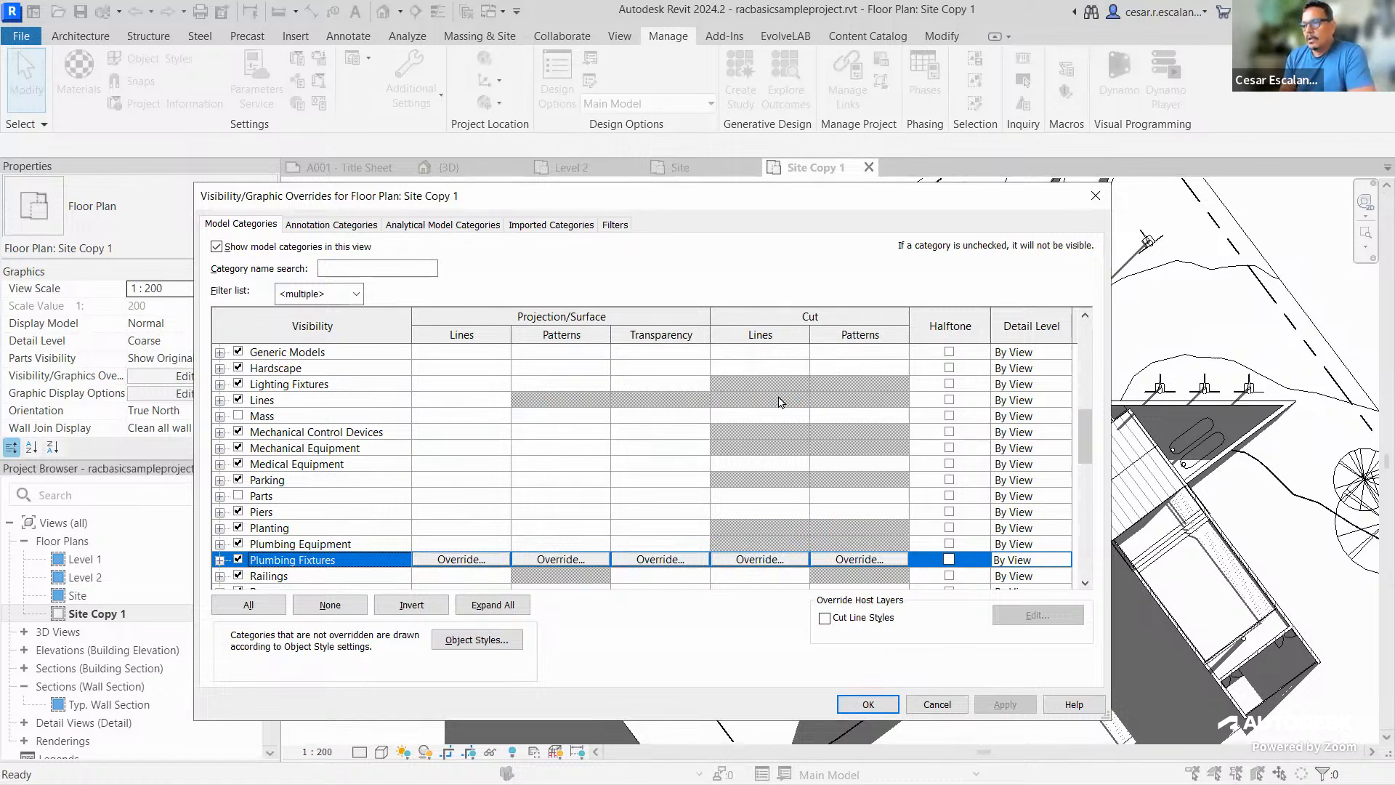
Scroll the model categories, move the overrides window higher, and select the Planting row
{"action": "scroll", "coordinate": [779, 402], "scroll_direction": "down", "scroll_amount": 2}
{"action": "scroll", "coordinate": [779, 396], "scroll_direction": "up", "scroll_amount": 2}
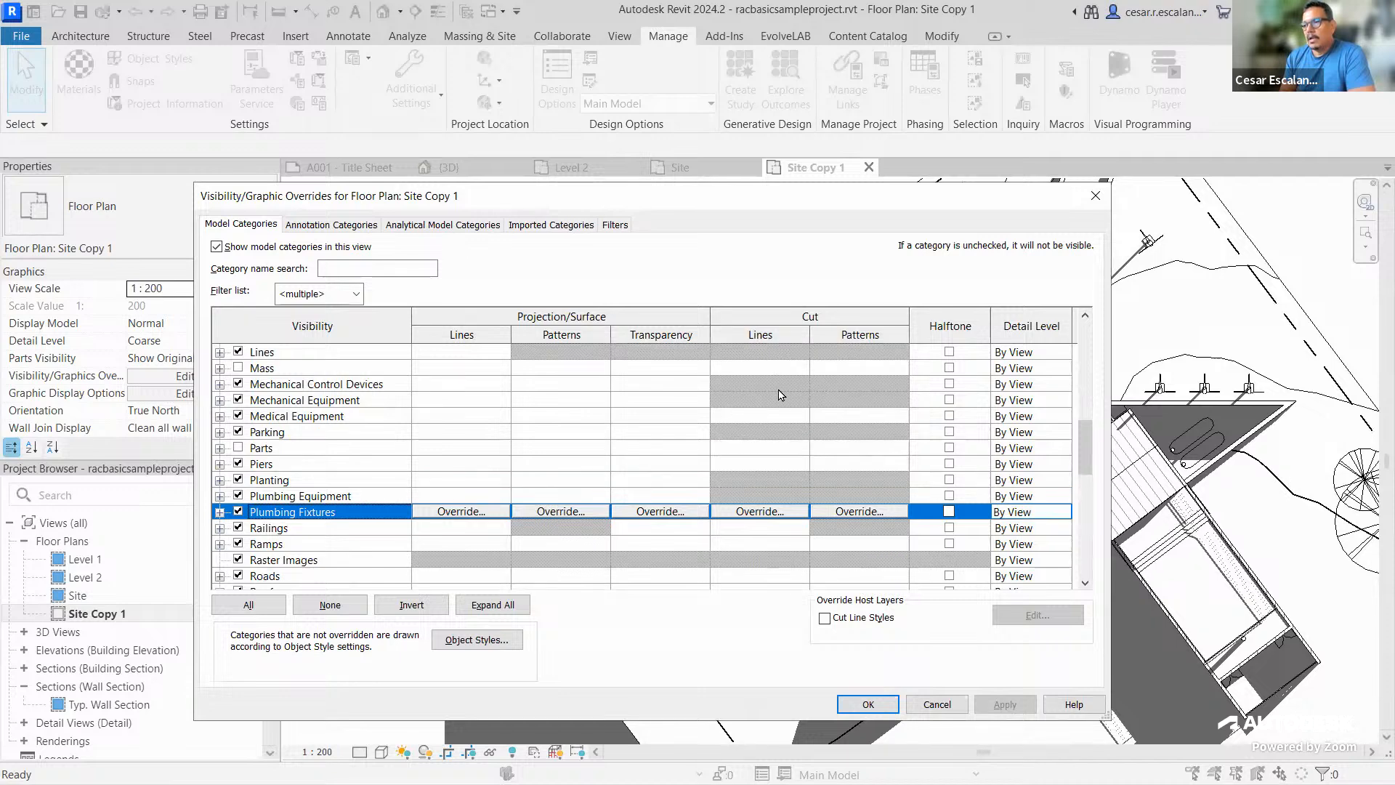
{"action": "scroll", "coordinate": [779, 398], "scroll_direction": "down", "scroll_amount": 4}
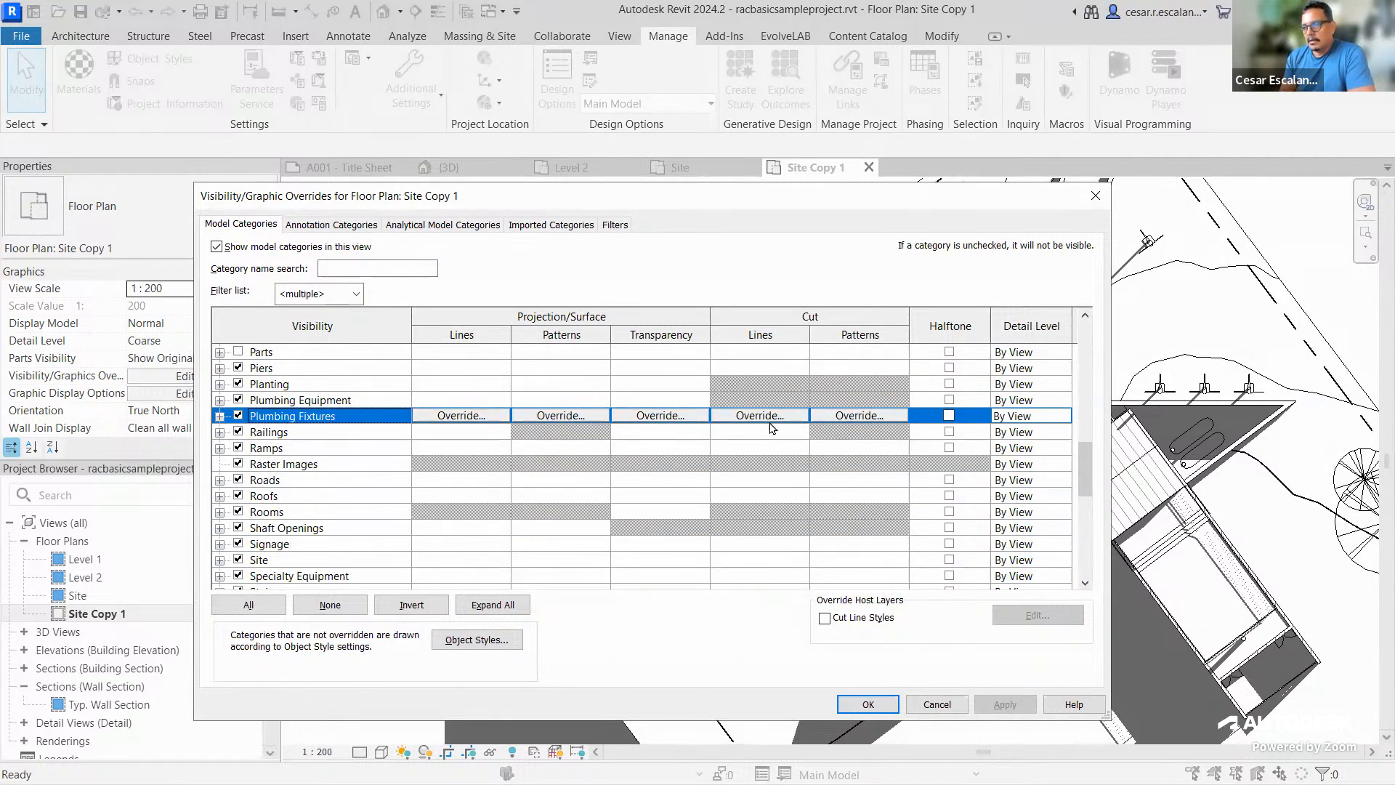
{"action": "scroll", "coordinate": [779, 444], "scroll_direction": "up", "scroll_amount": 7}
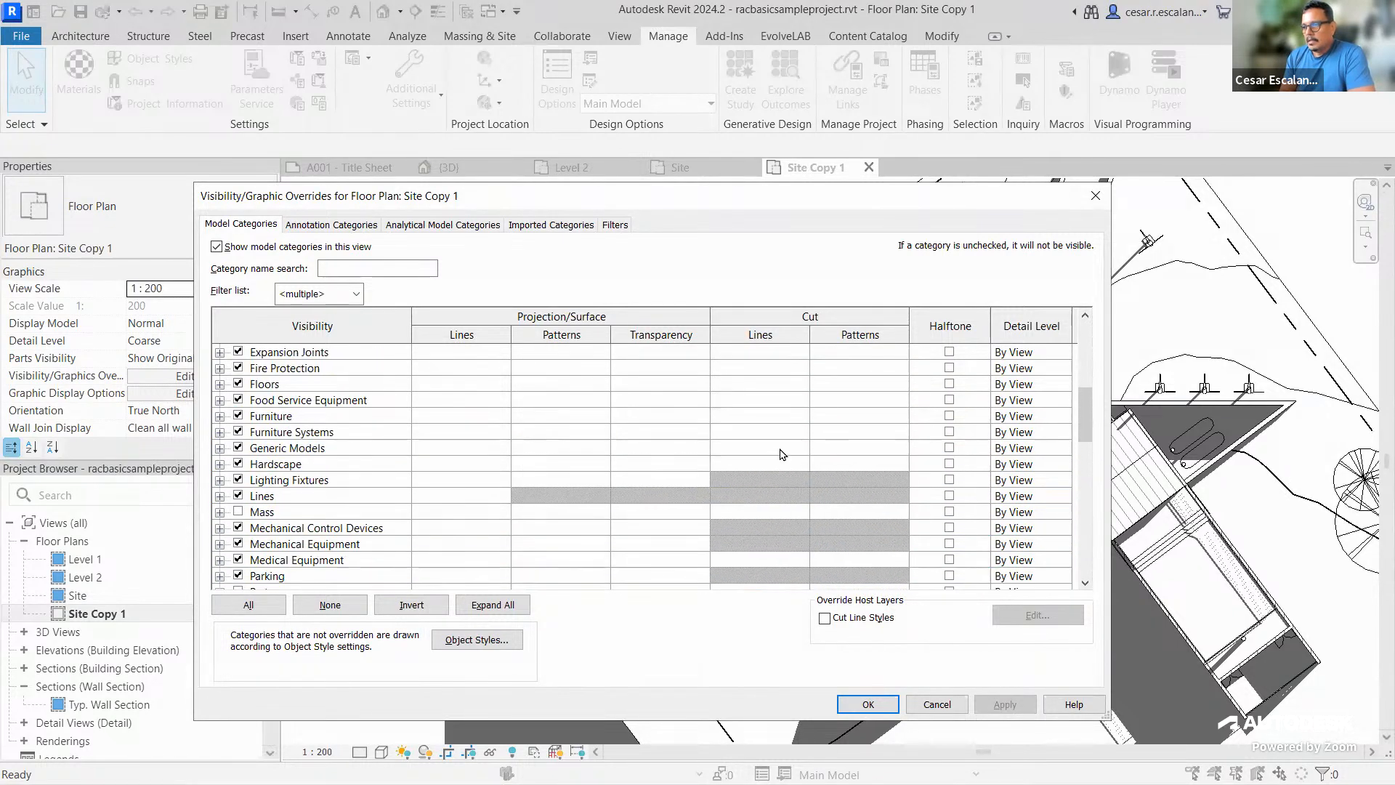
{"action": "scroll", "coordinate": [783, 454], "scroll_direction": "up", "scroll_amount": 3}
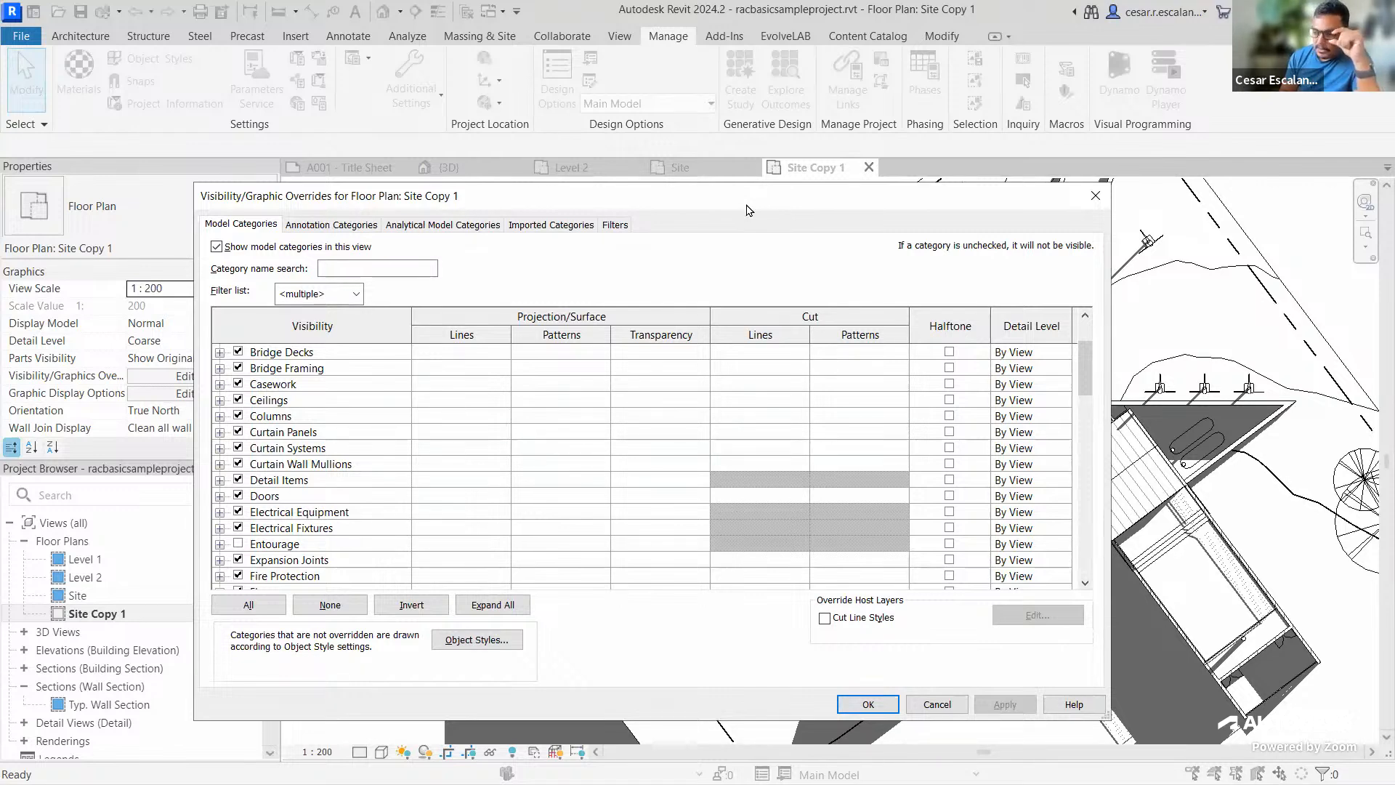
{"action": "left_click_drag", "start_coordinate": [747, 210], "coordinate": [836, 80]}
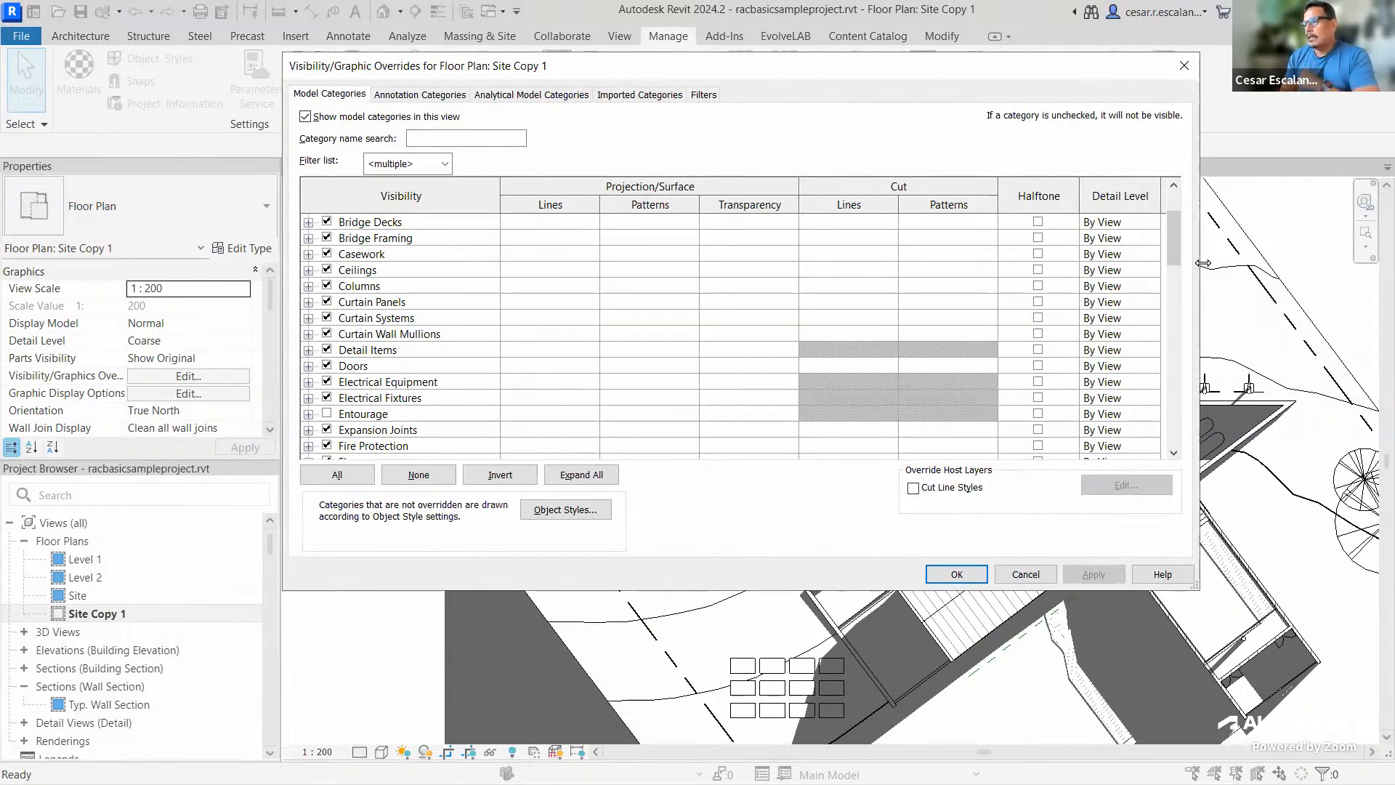
{"action": "left_click_drag", "start_coordinate": [1175, 245], "coordinate": [1170, 325]}
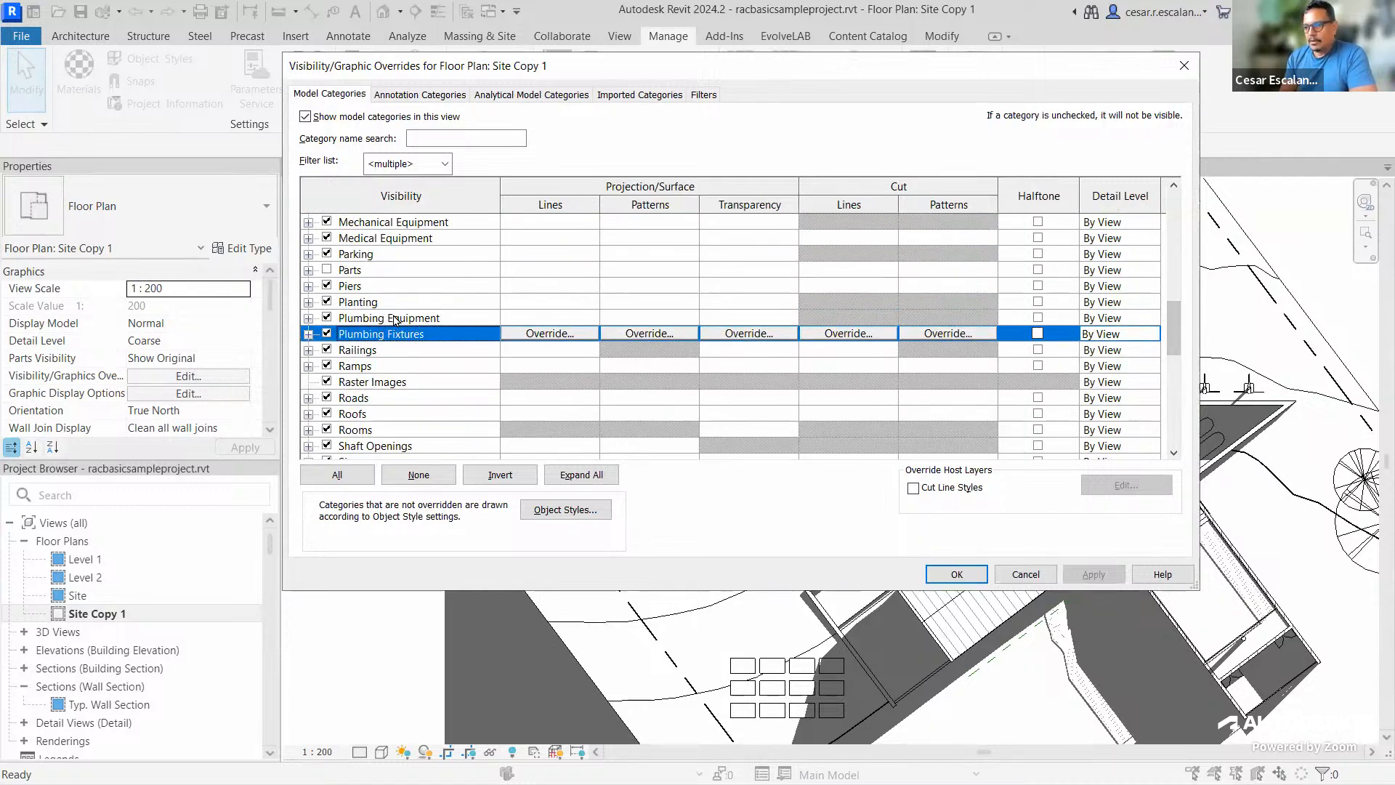
{"action": "left_click", "coordinate": [378, 306]}
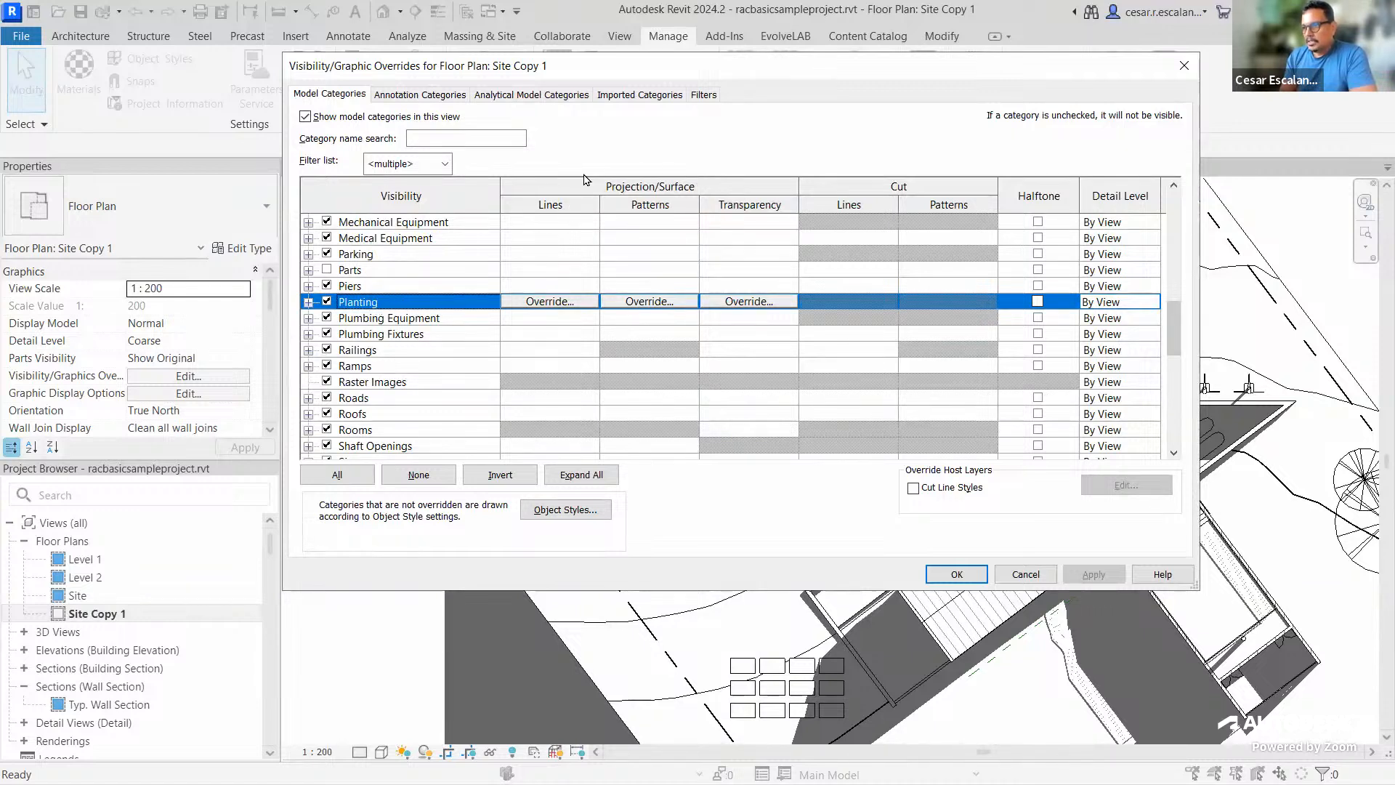
Override Planting projection lines to dark green RGB 000-128-064 at weight 4 and apply
{"action": "left_click", "coordinate": [556, 300]}
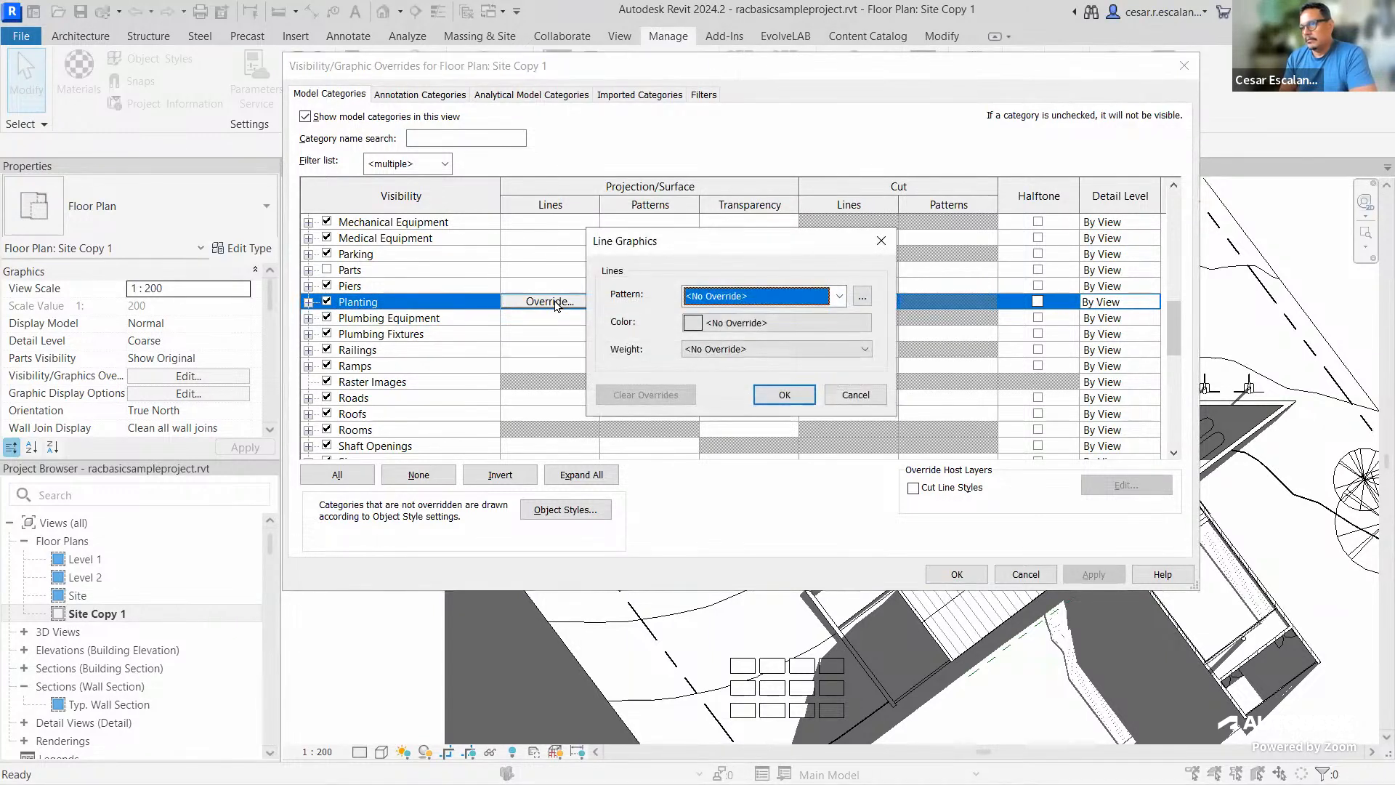
{"action": "left_click", "coordinate": [696, 324]}
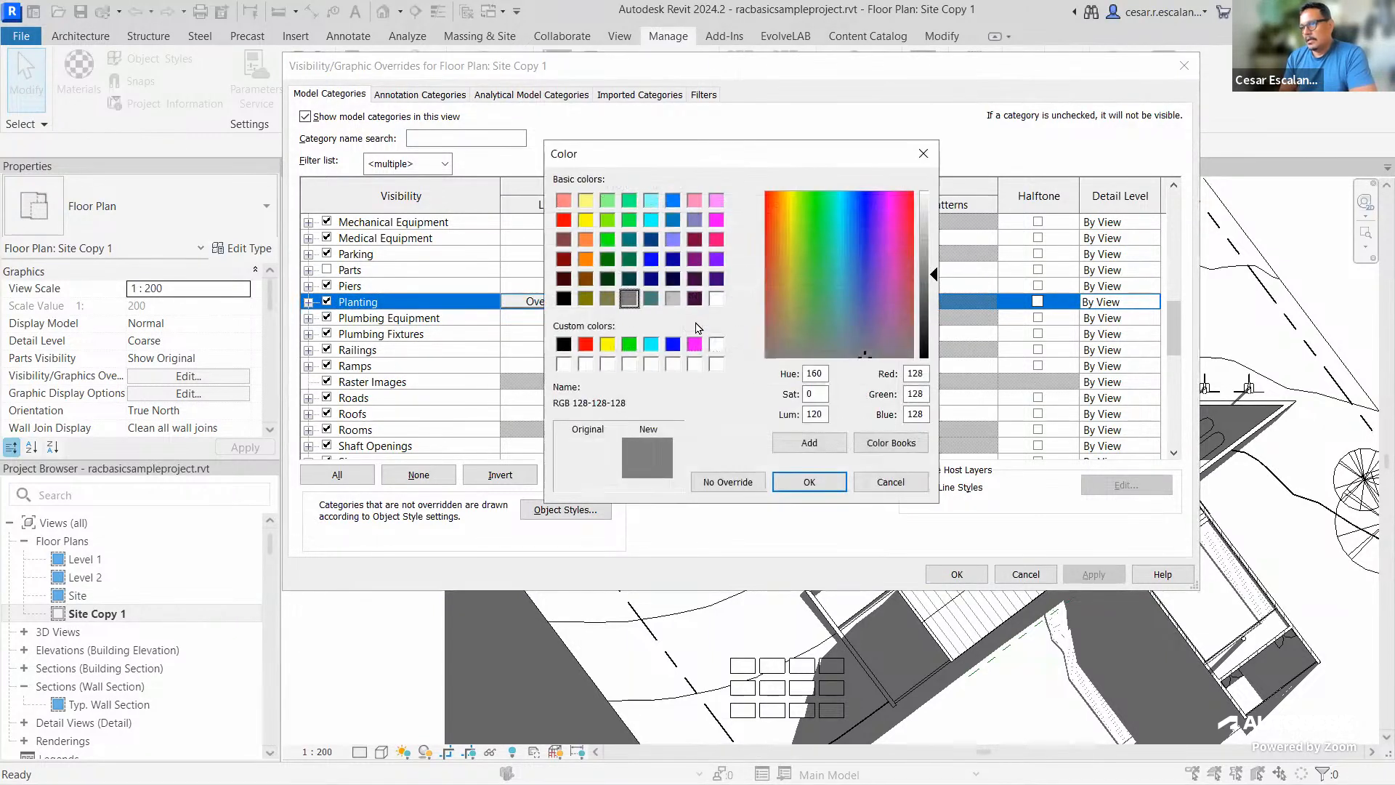
{"action": "left_click", "coordinate": [630, 259]}
{"action": "left_click", "coordinate": [806, 481]}
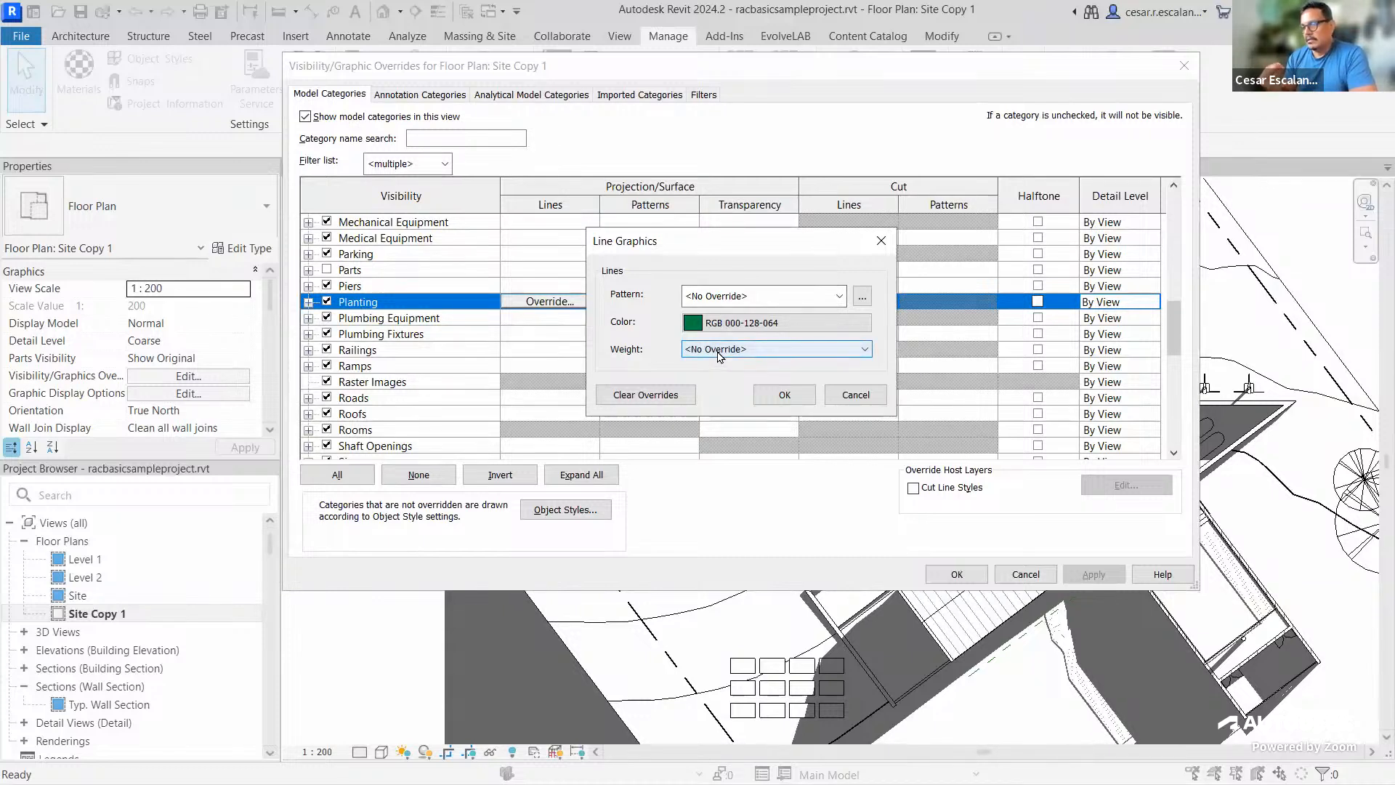
{"action": "left_click", "coordinate": [718, 351]}
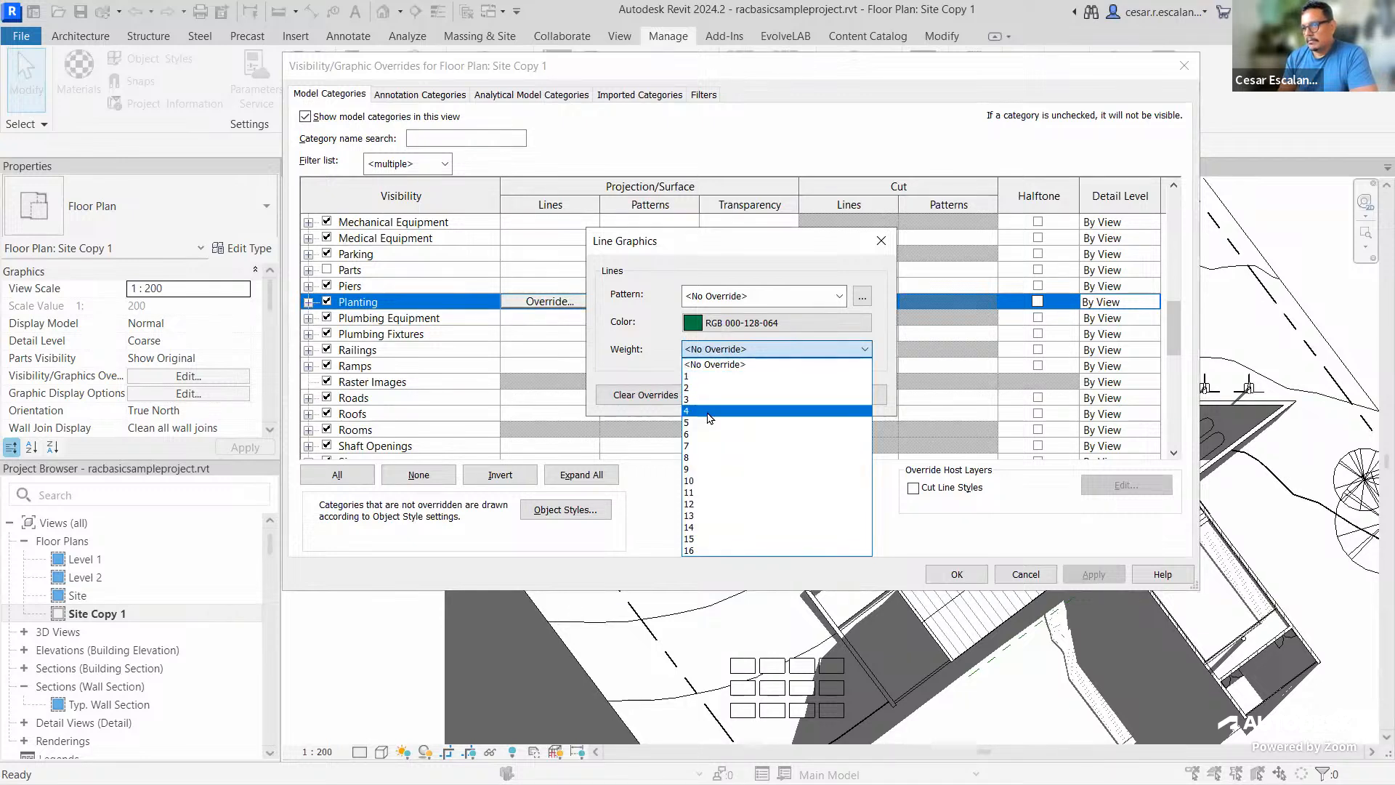
{"action": "left_click", "coordinate": [709, 411]}
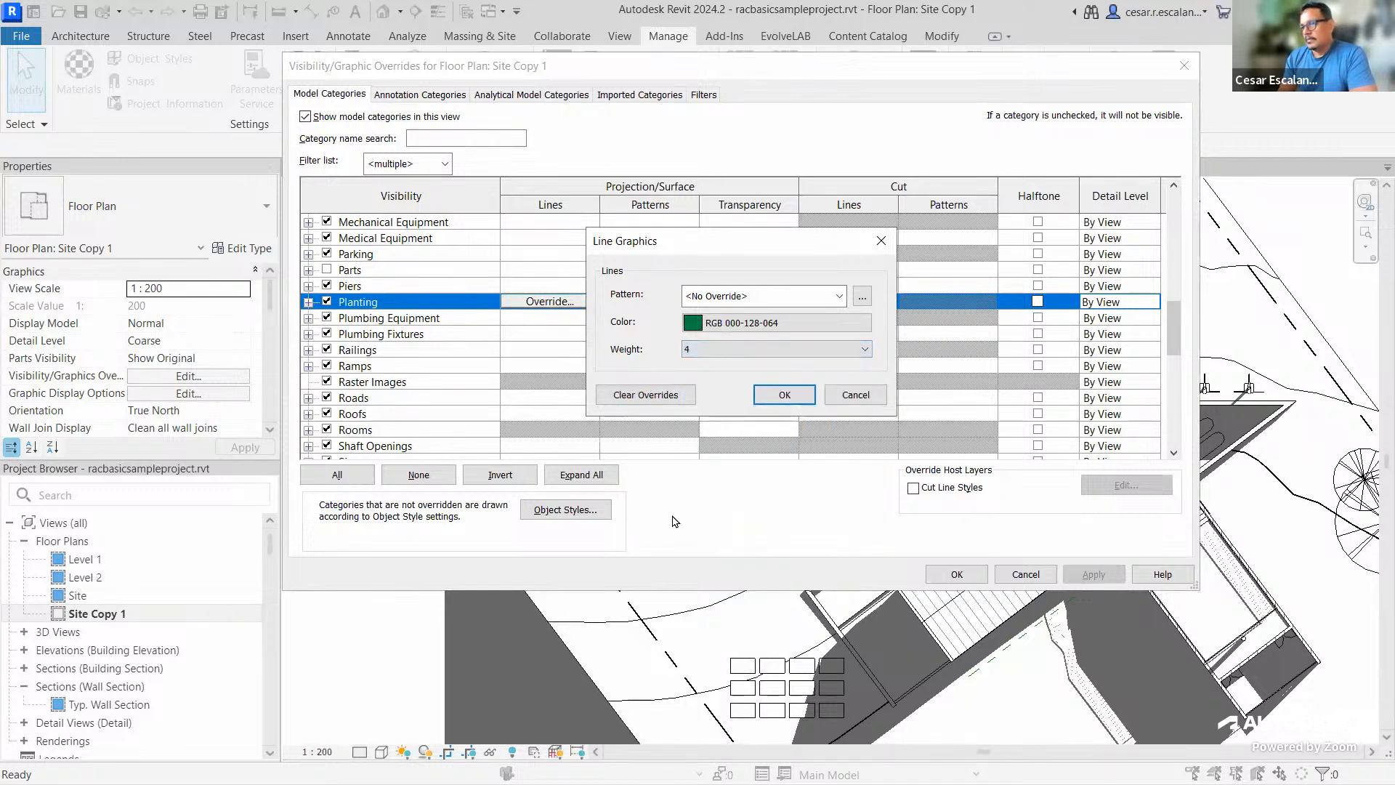
{"action": "left_click", "coordinate": [786, 398]}
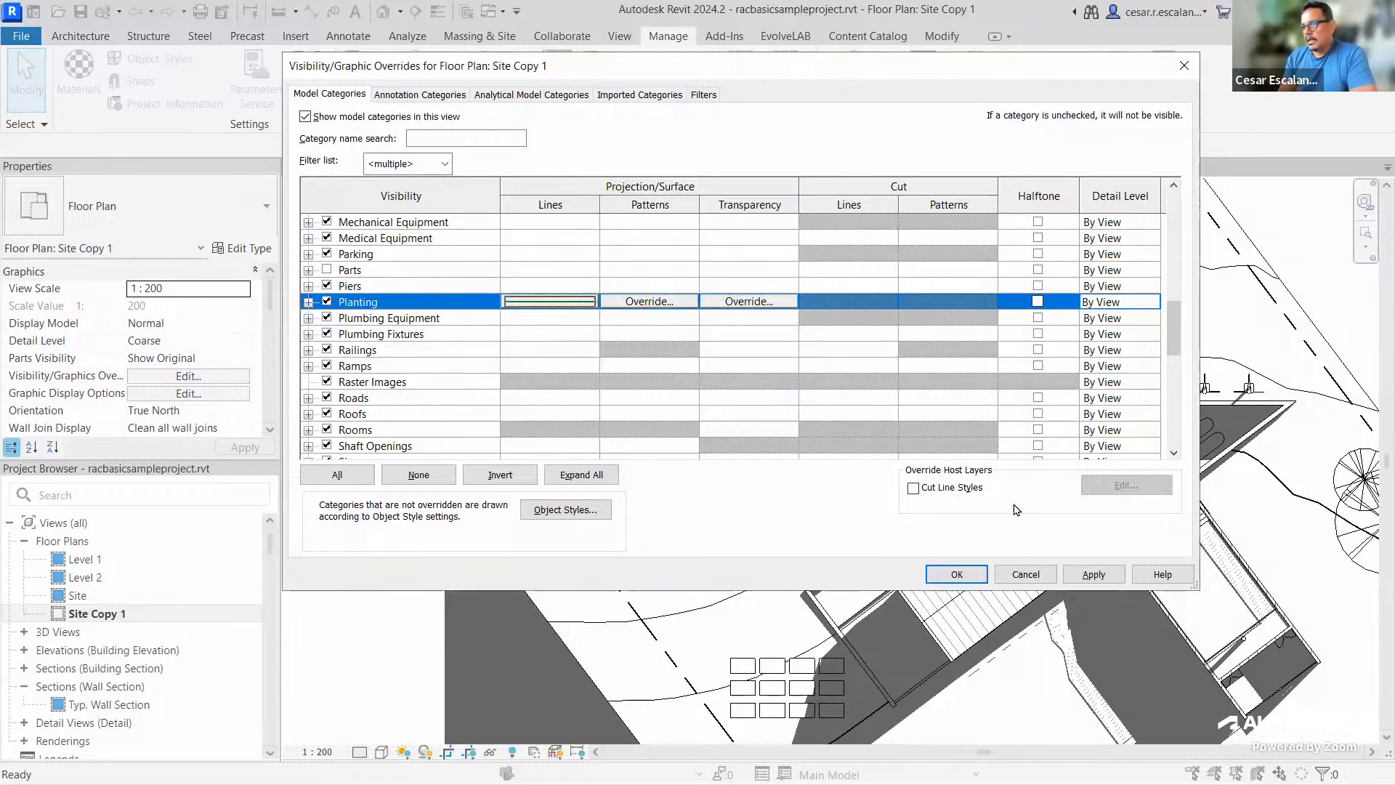
{"action": "left_click", "coordinate": [1092, 574]}
{"action": "left_click", "coordinate": [957, 574]}
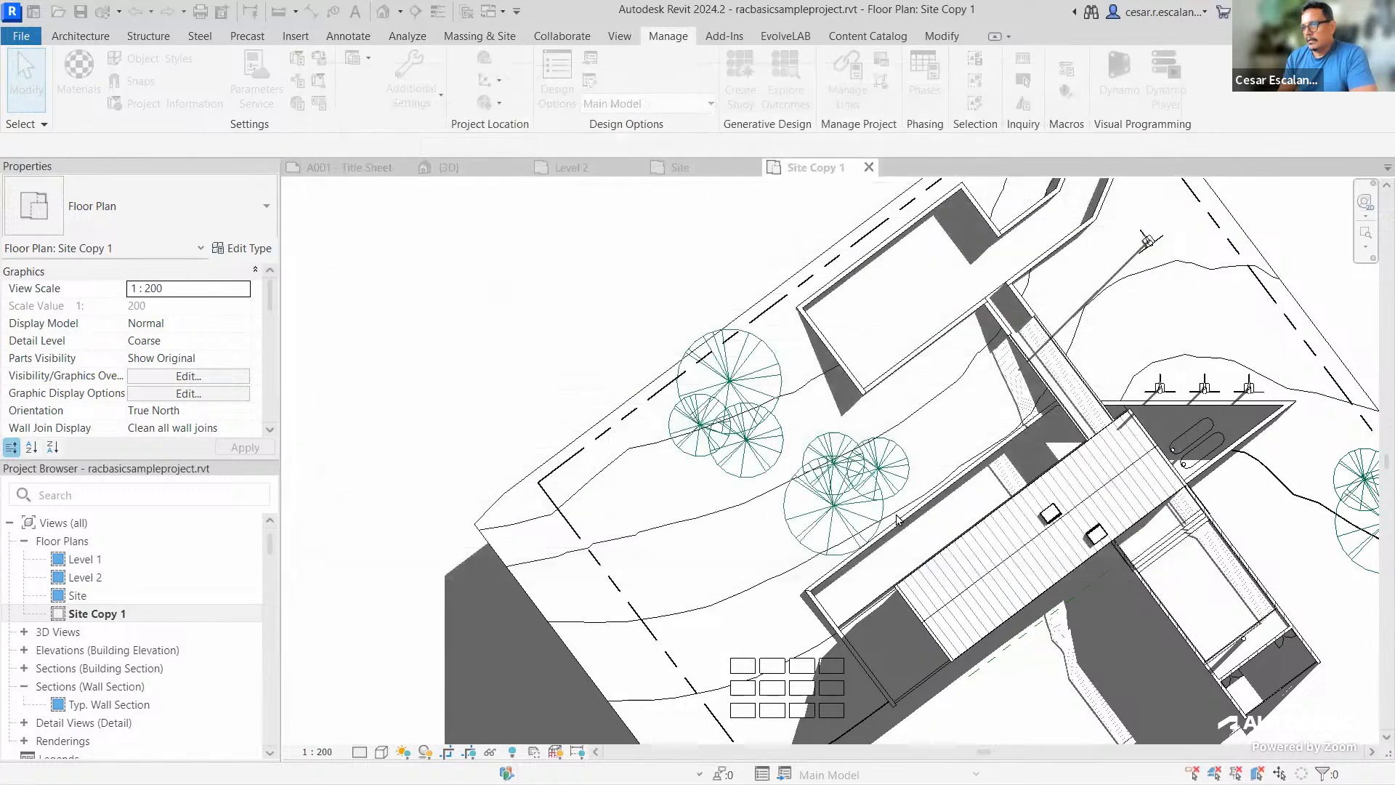
Zoom around the green trees, inspect the topography surface, then reopen Visibility/Graphic Overrides
{"action": "scroll", "coordinate": [595, 276], "scroll_direction": "up", "scroll_amount": 5}
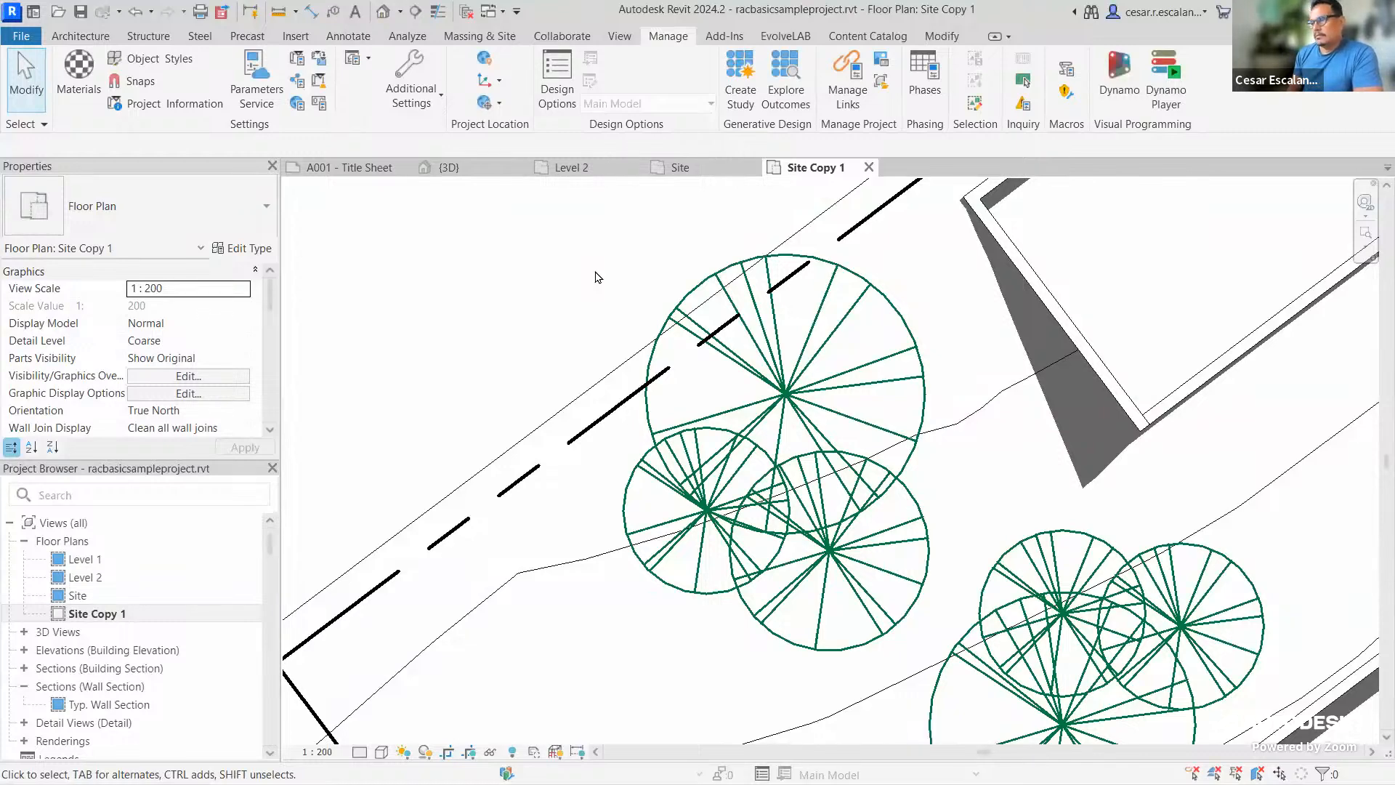
{"action": "scroll", "coordinate": [623, 333], "scroll_direction": "down", "scroll_amount": 8}
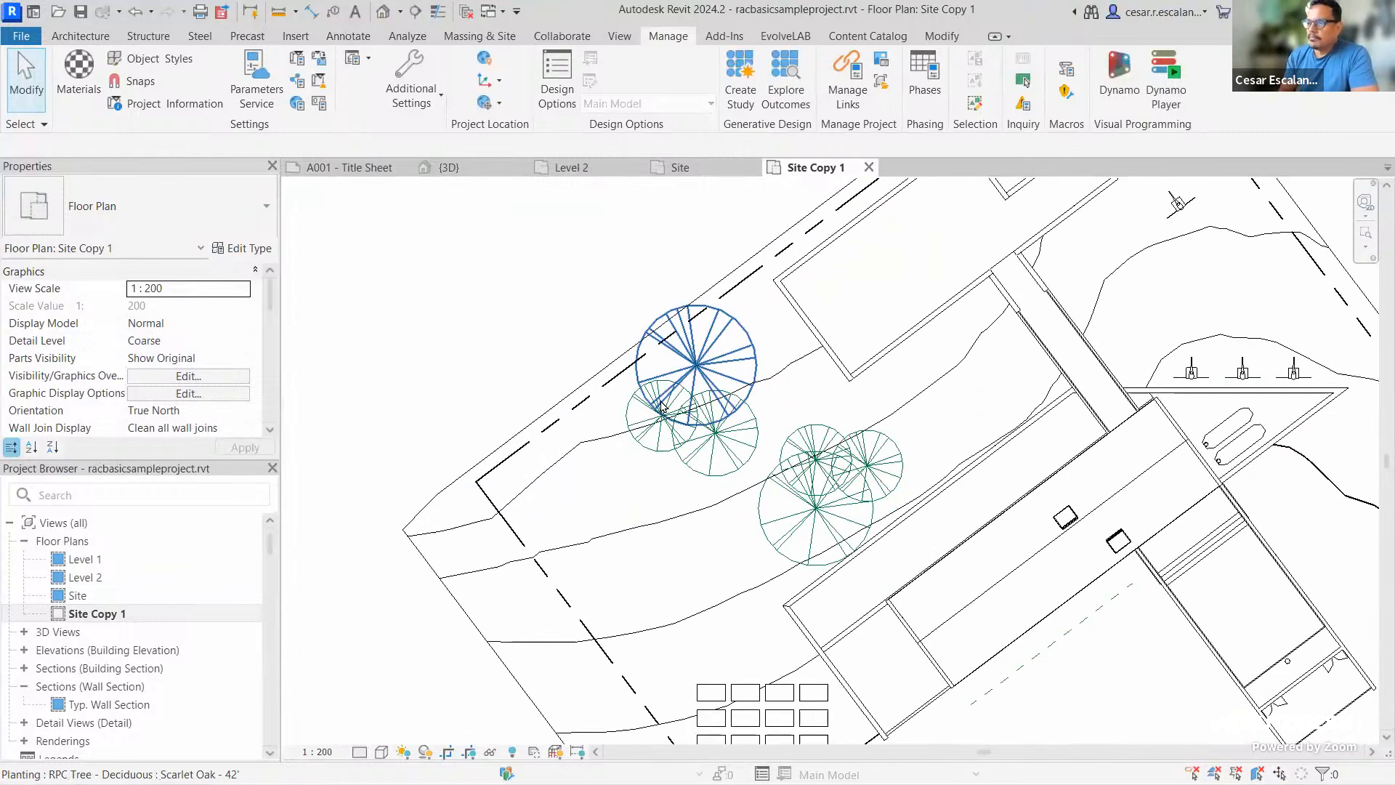
{"action": "scroll", "coordinate": [1007, 321], "scroll_direction": "up", "scroll_amount": 5}
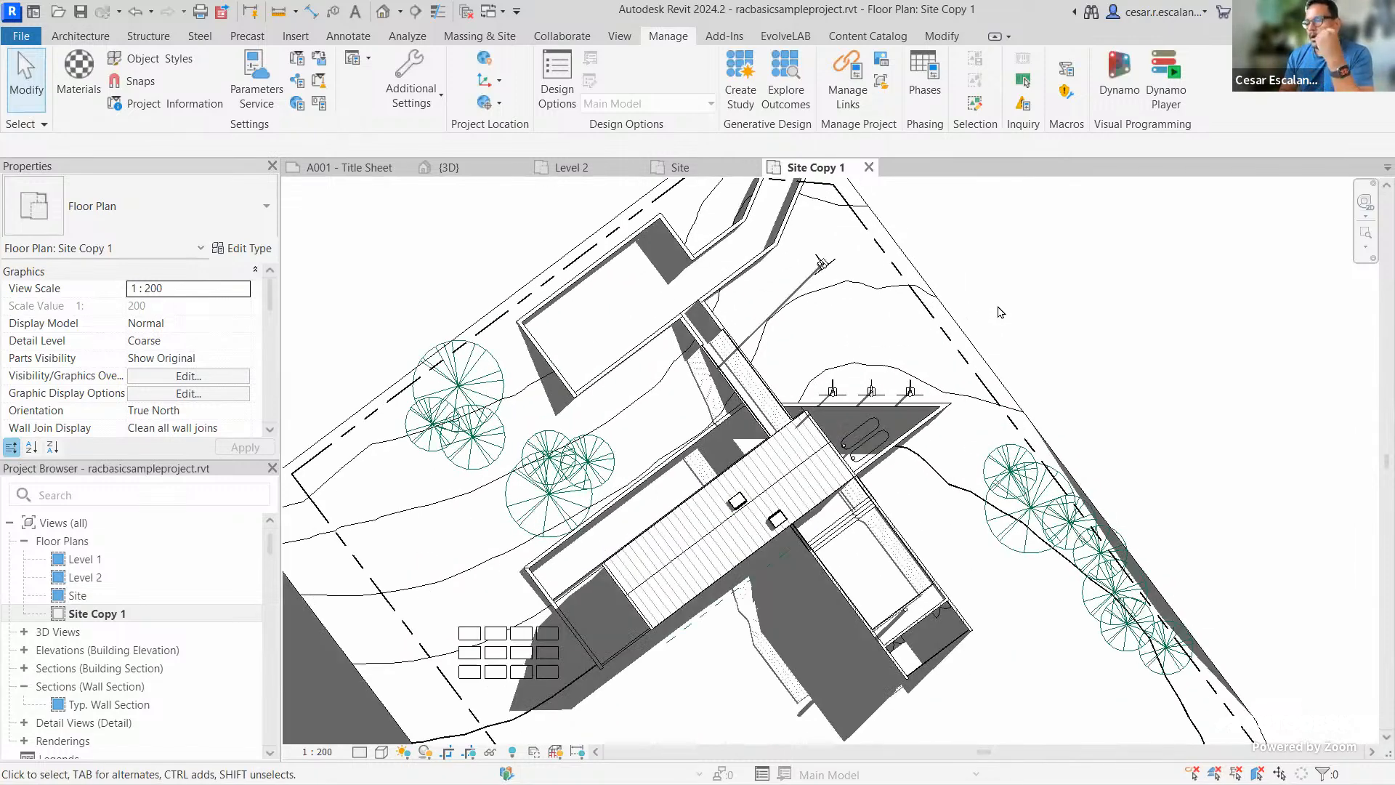
{"action": "scroll", "coordinate": [1001, 312], "scroll_direction": "down", "scroll_amount": 2}
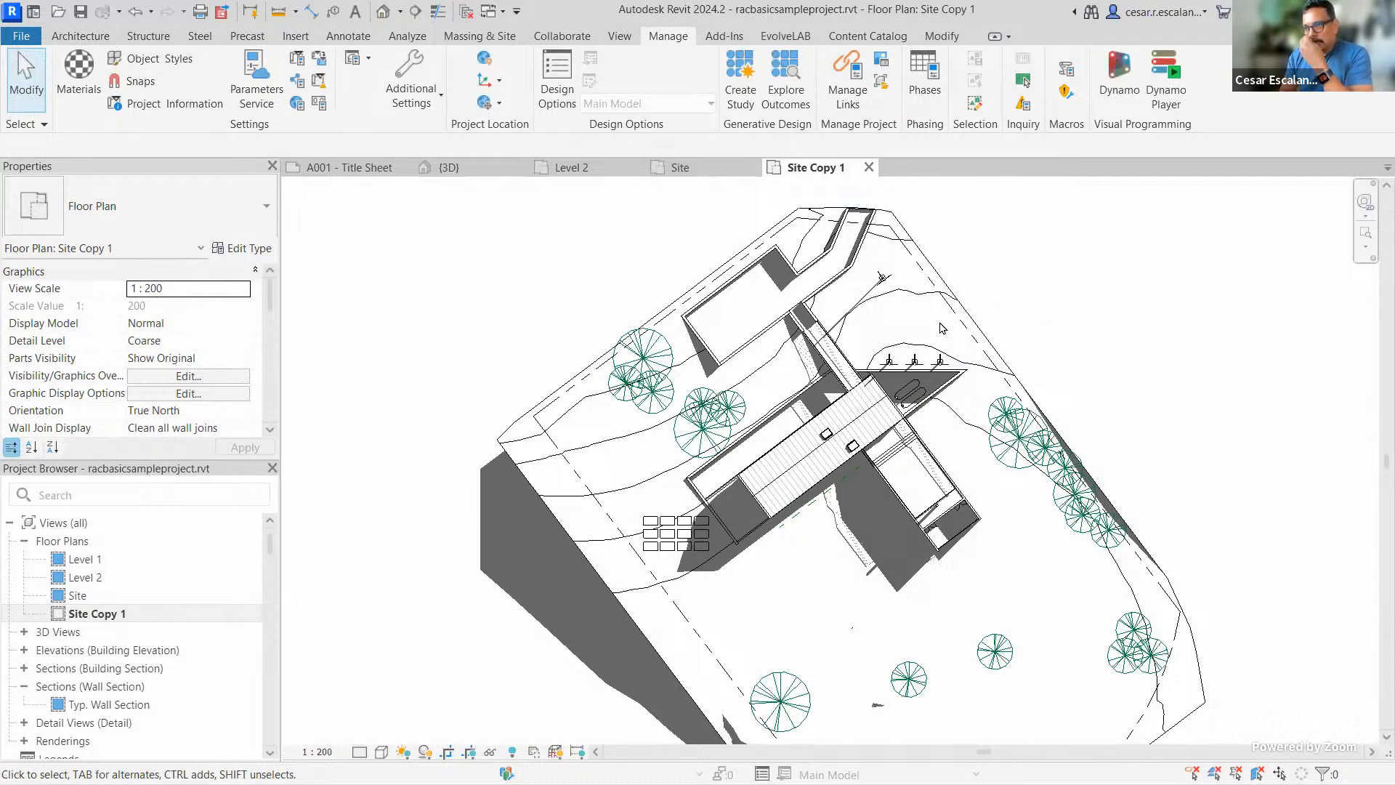
{"action": "left_click", "coordinate": [932, 297]}
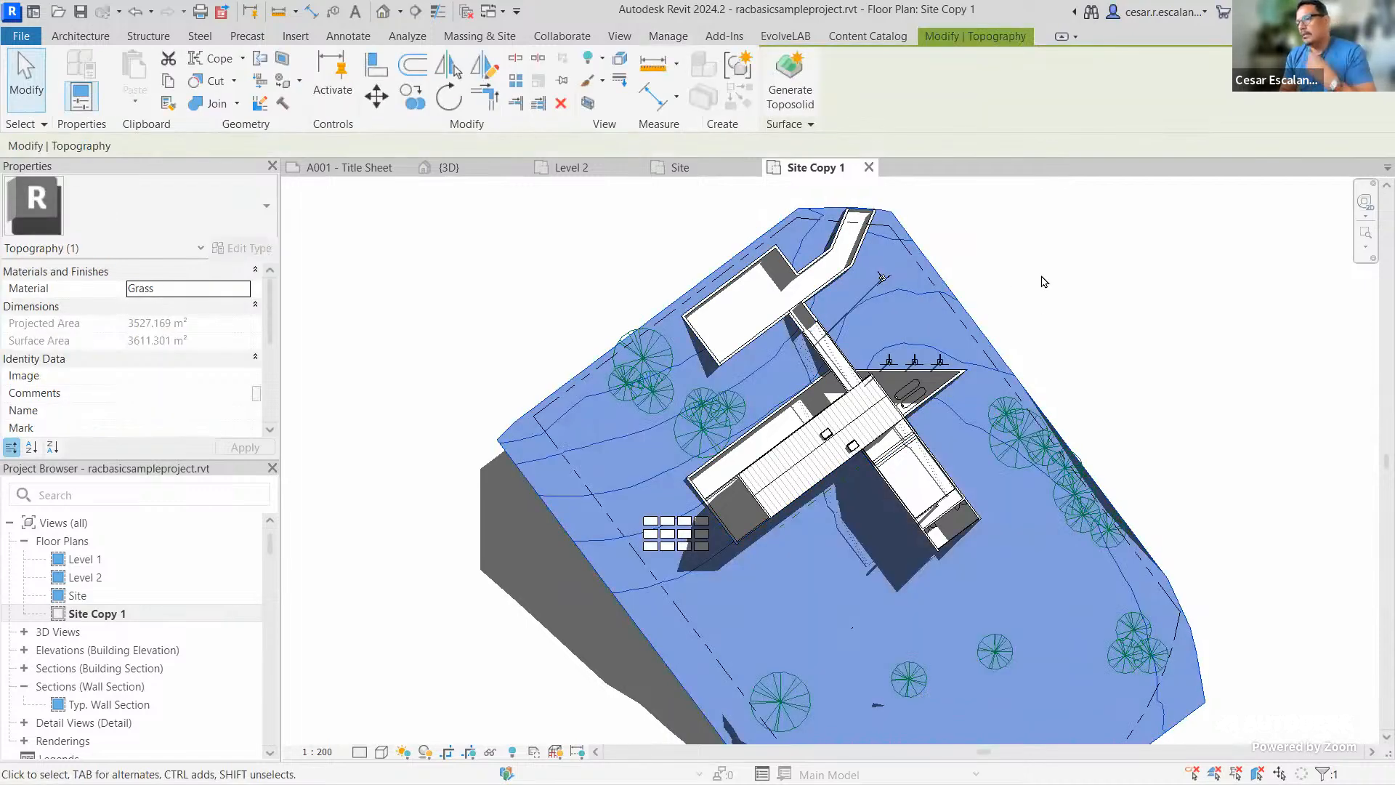
{"action": "key", "text": "Escape"}
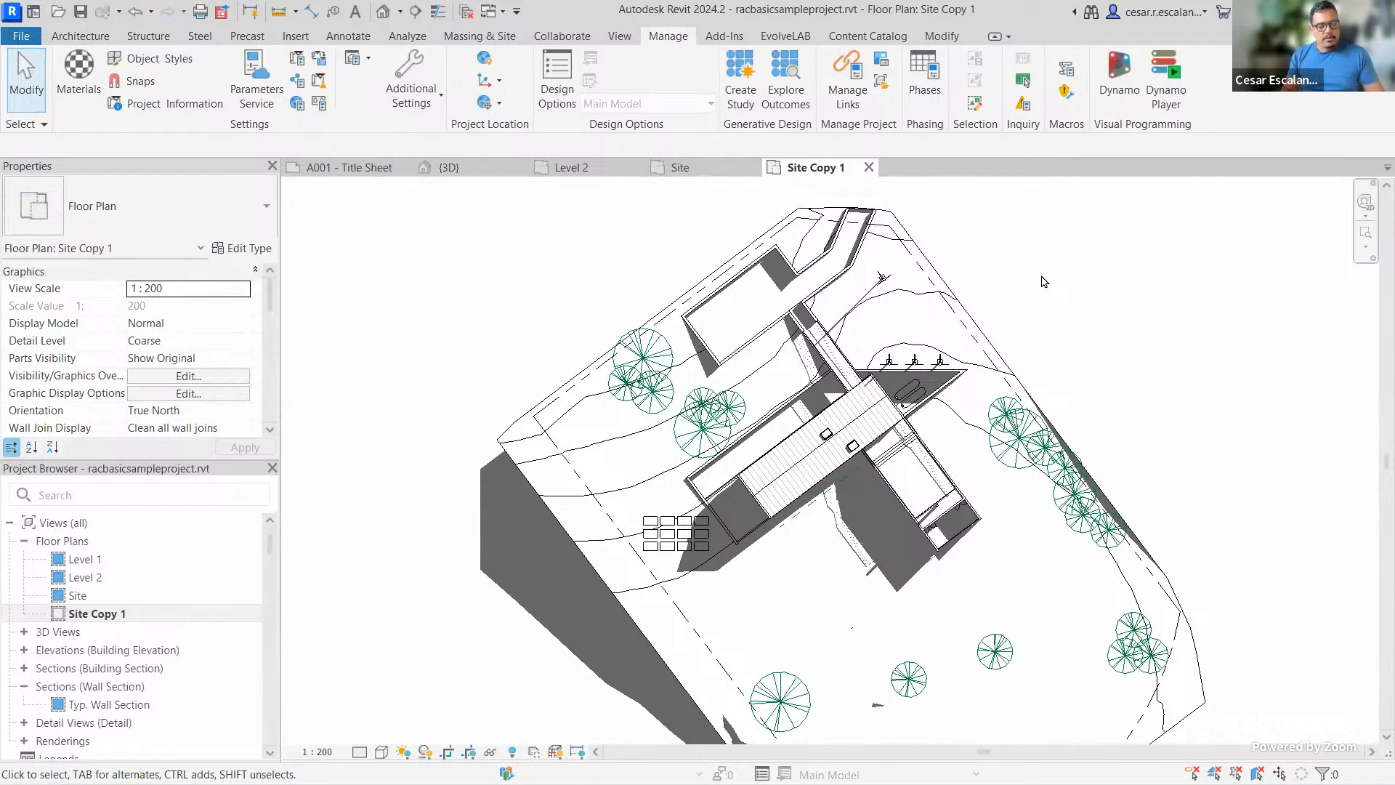
{"action": "key", "text": "v"}
{"action": "key", "text": "v"}
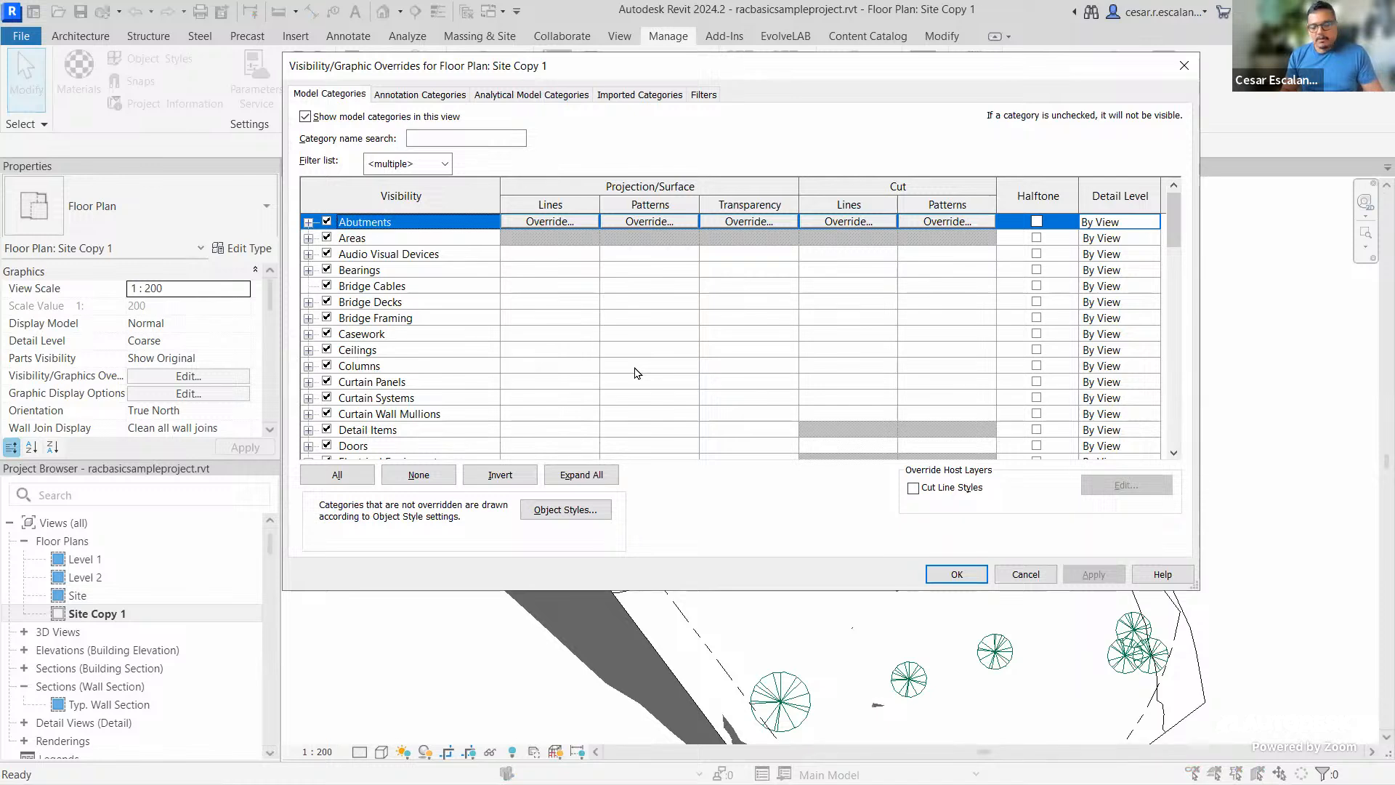
Give the Topography category a <Solid fill> foreground projection pattern override
{"action": "key", "text": "t"}
{"action": "scroll", "coordinate": [636, 373], "scroll_direction": "down", "scroll_amount": 1}
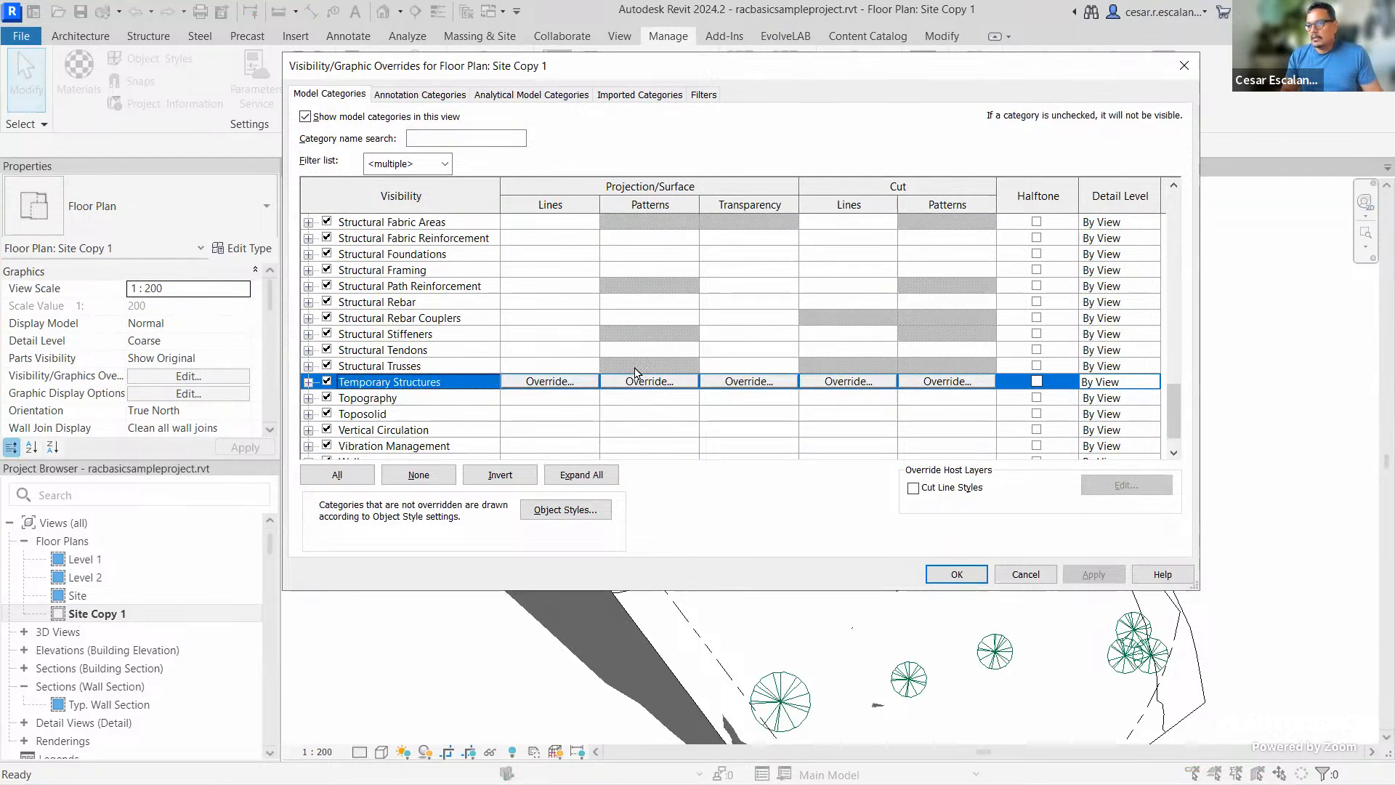
{"action": "left_click", "coordinate": [380, 399]}
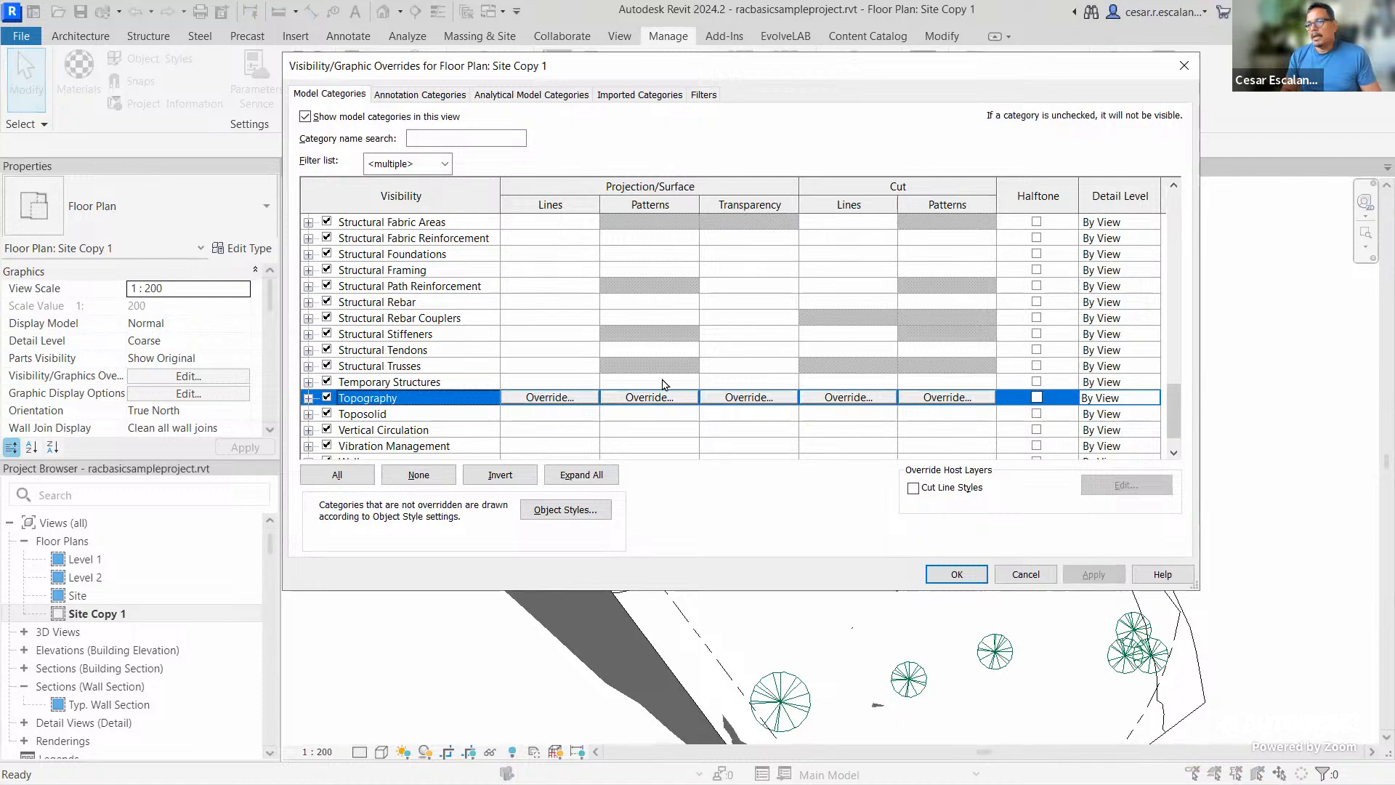
{"action": "left_click", "coordinate": [664, 401]}
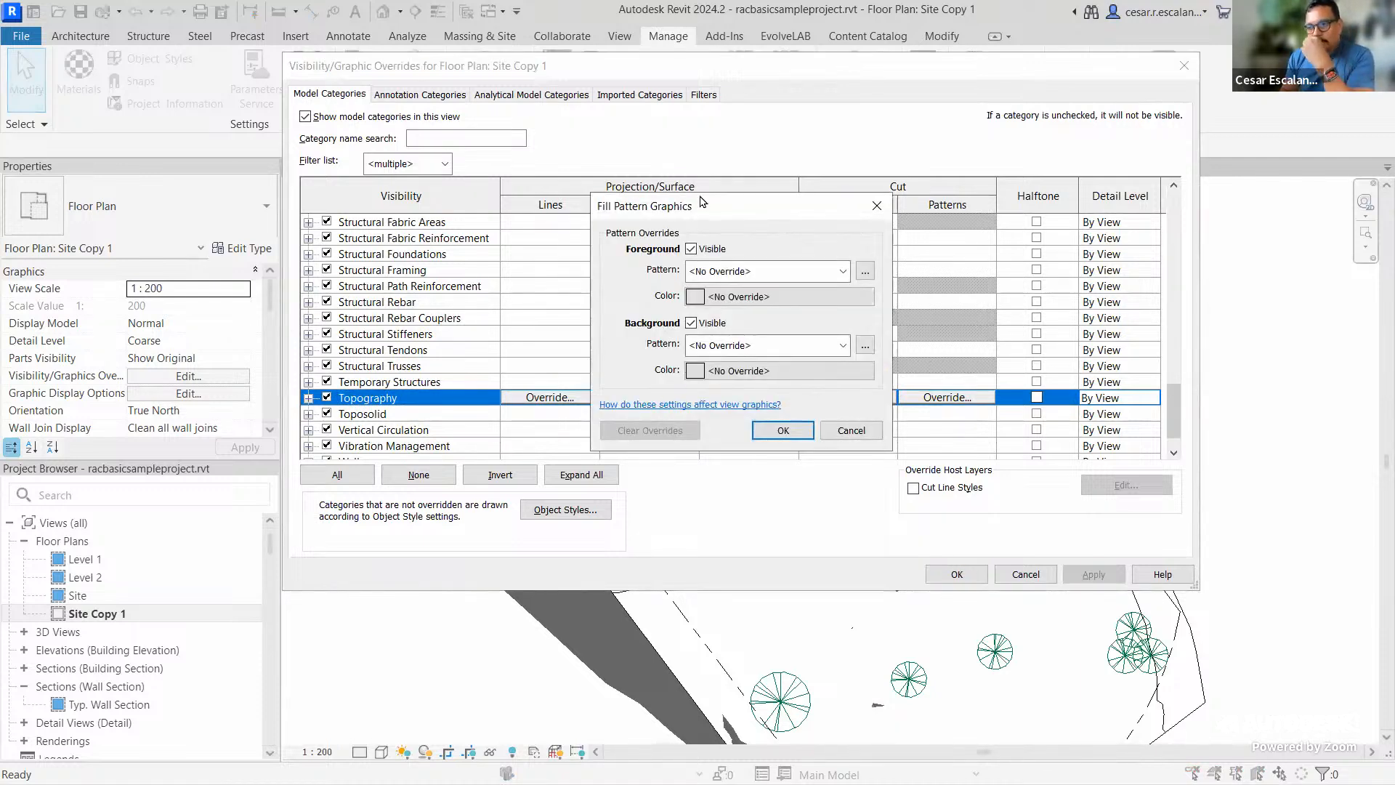
{"action": "left_click", "coordinate": [713, 274]}
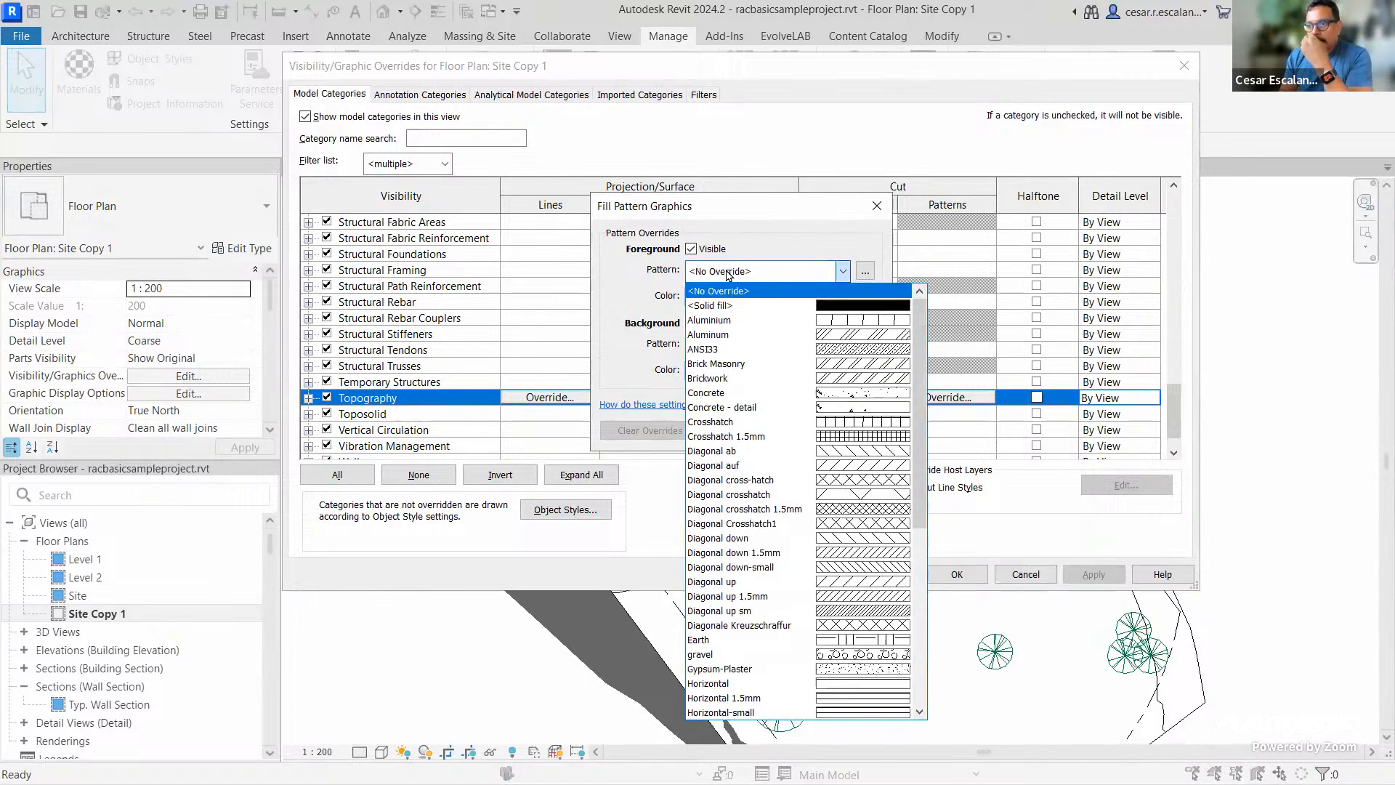
{"action": "left_click", "coordinate": [724, 306]}
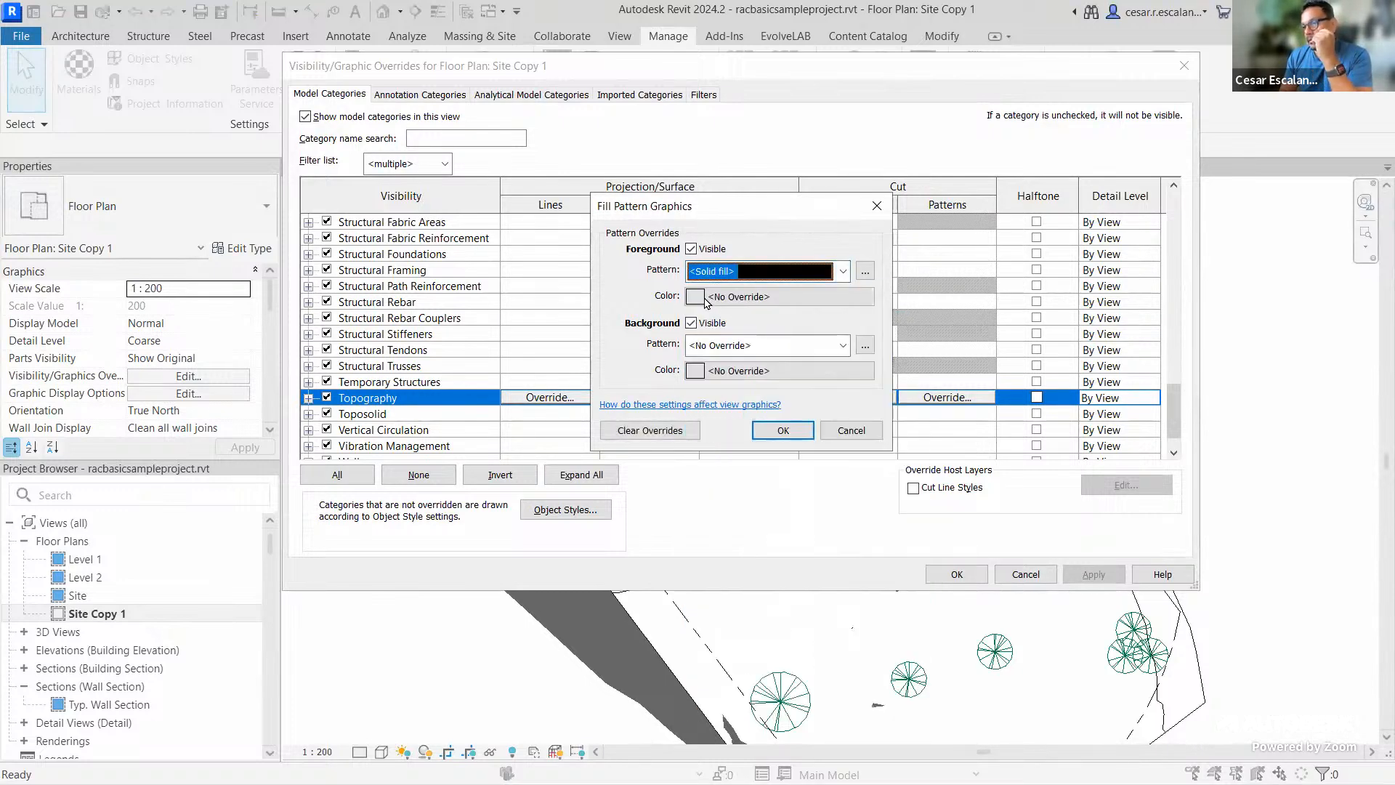
Colour the topography fill light green RGB 211-254-154 and apply it to the plan
{"action": "left_click", "coordinate": [708, 297]}
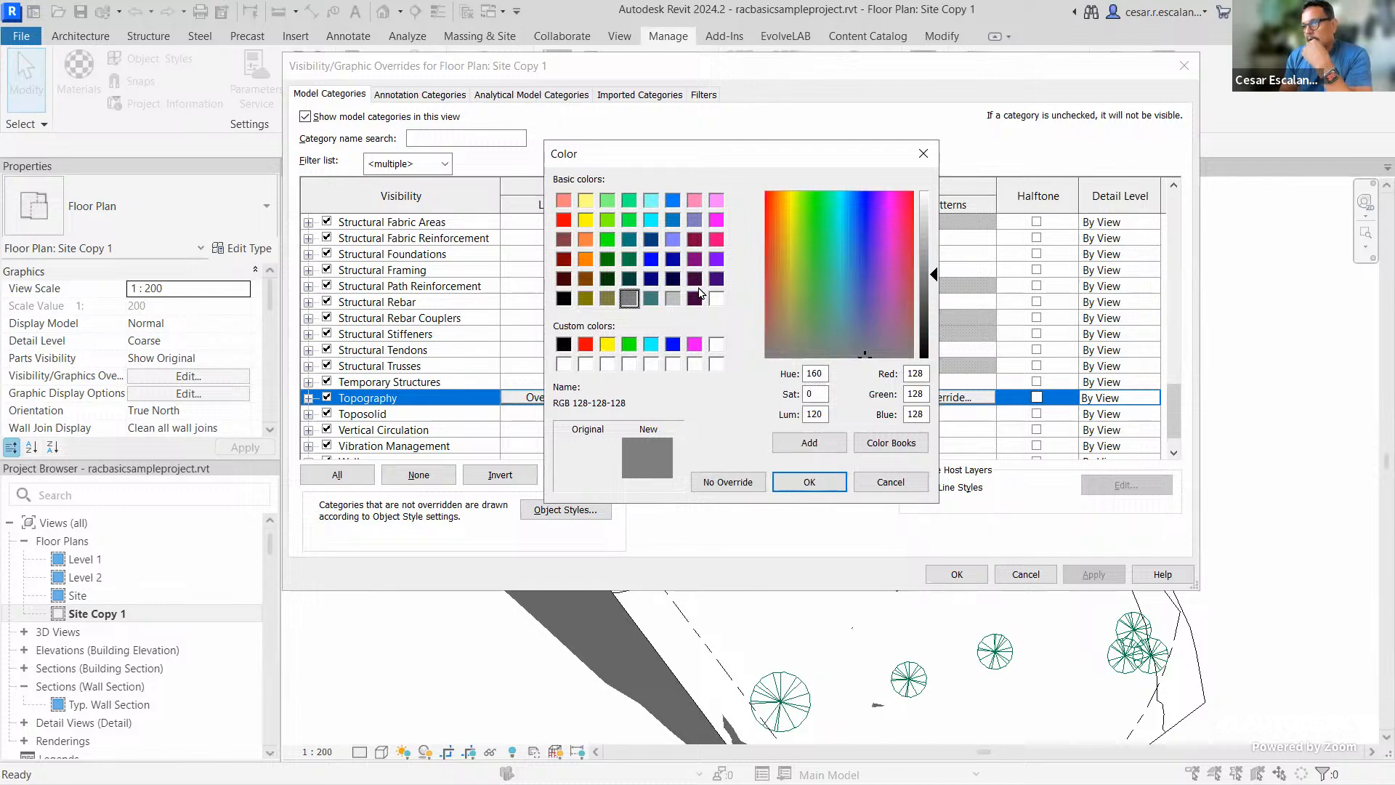
{"action": "left_click_drag", "start_coordinate": [812, 204], "coordinate": [802, 199]}
{"action": "left_click_drag", "start_coordinate": [938, 281], "coordinate": [933, 229]}
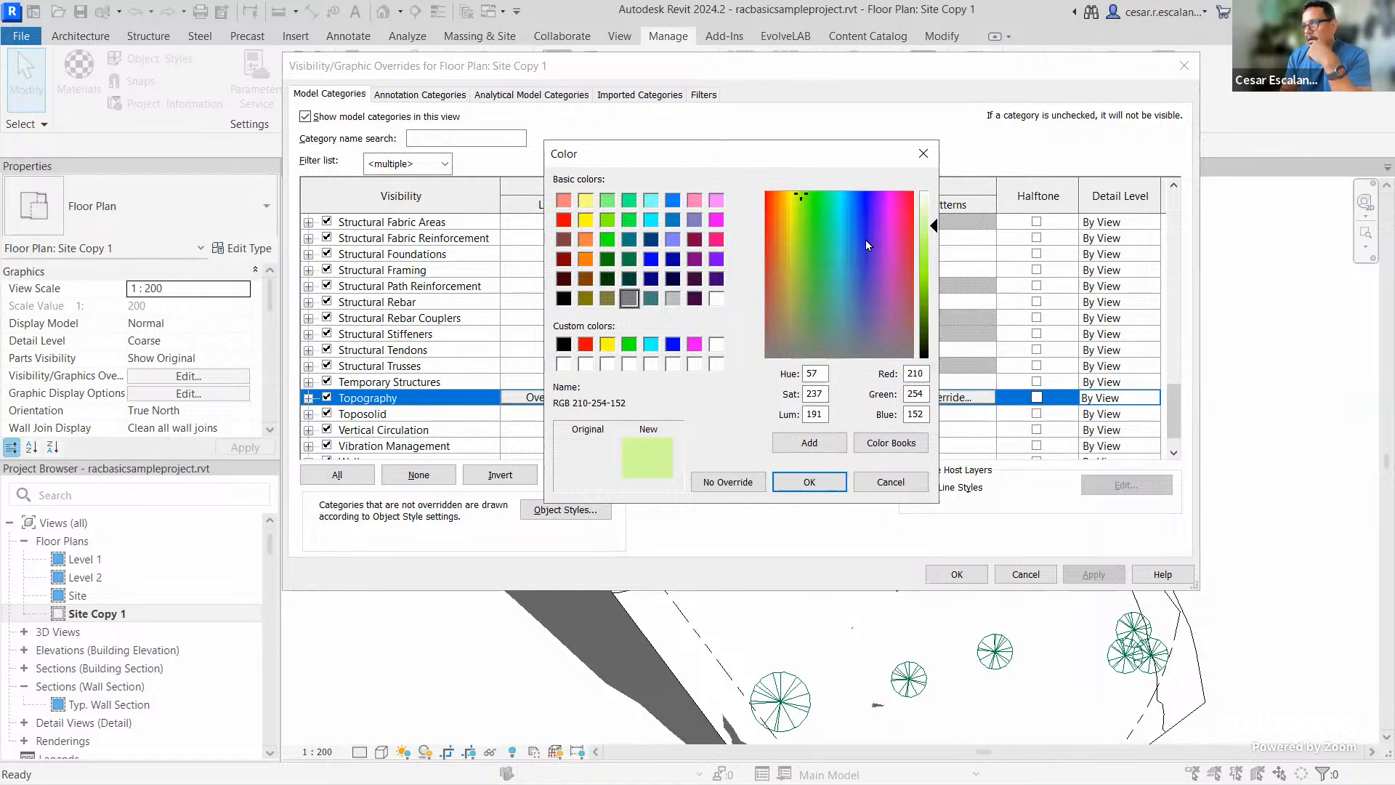
{"action": "mouse_move", "coordinate": [936, 228]}
{"action": "left_mouse_down"}
{"action": "mouse_move", "coordinate": [934, 311]}
{"action": "mouse_move", "coordinate": [939, 230]}
{"action": "left_mouse_up"}
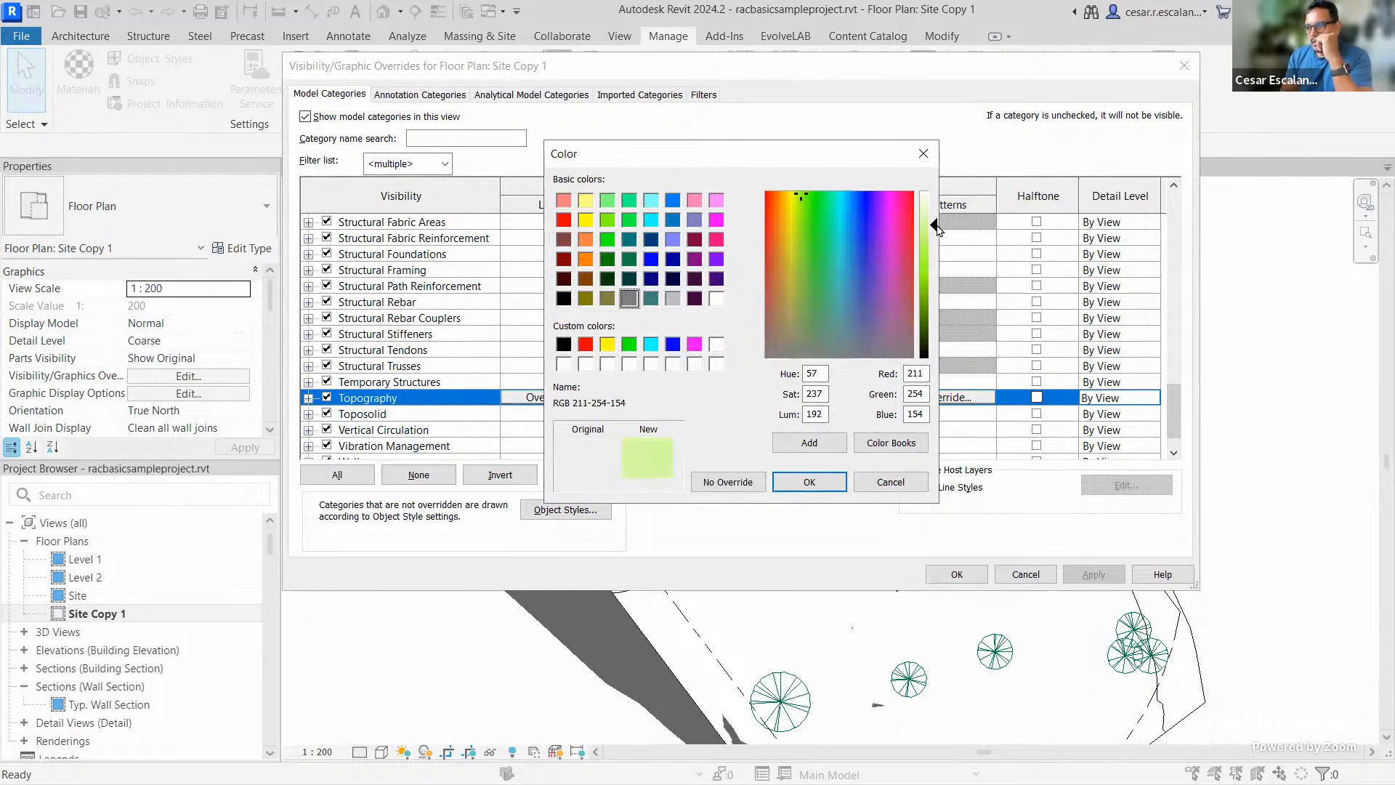
{"action": "left_click", "coordinate": [821, 484]}
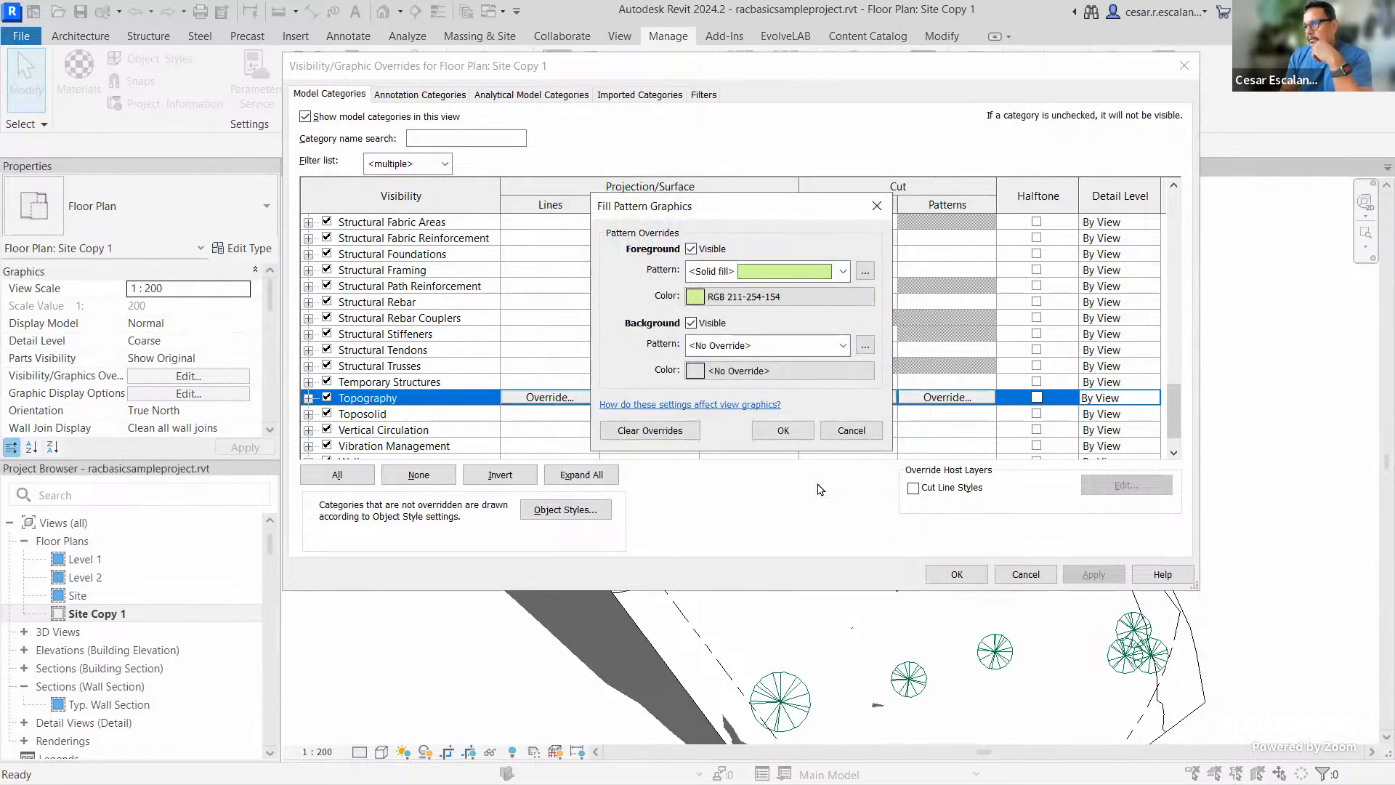
{"action": "left_click", "coordinate": [783, 430]}
{"action": "left_click", "coordinate": [1094, 574]}
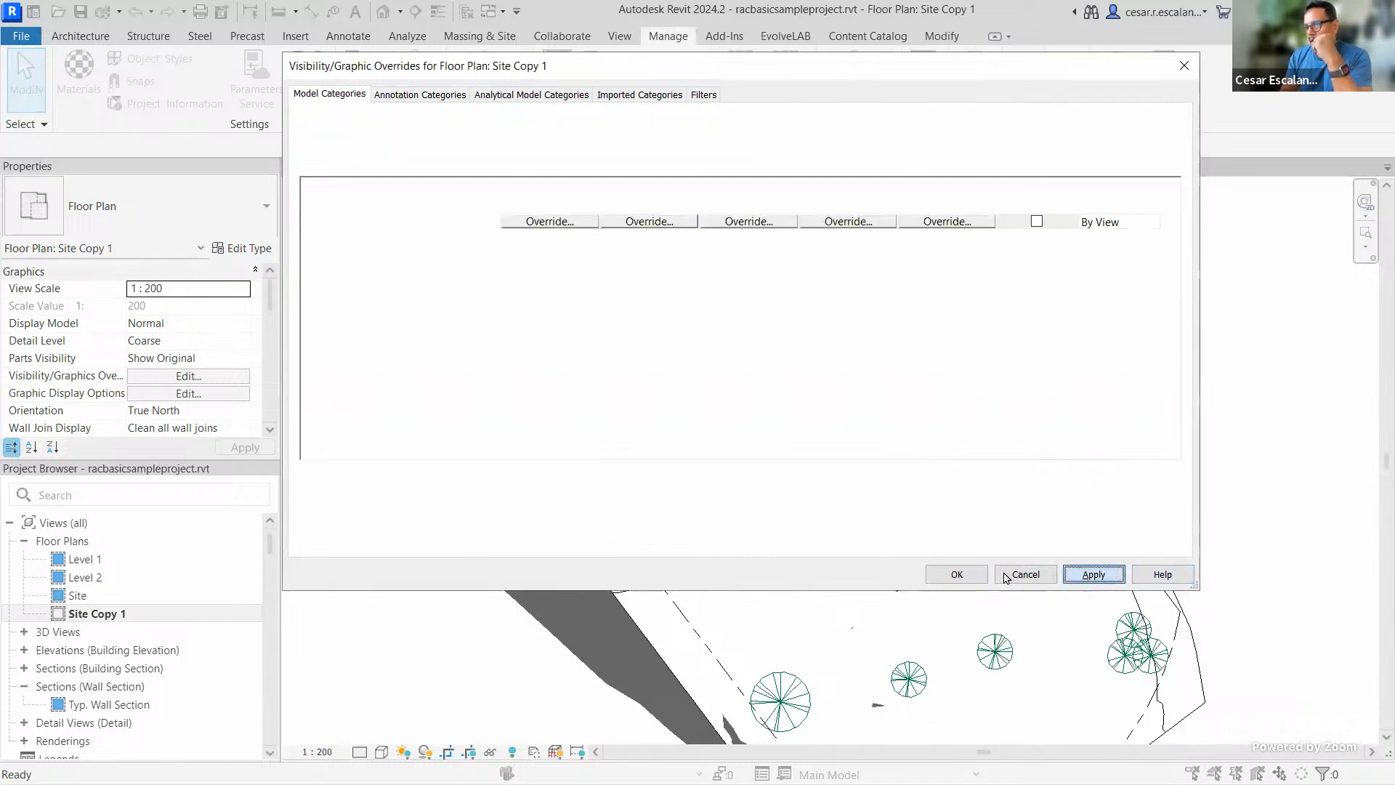
{"action": "left_click", "coordinate": [956, 574]}
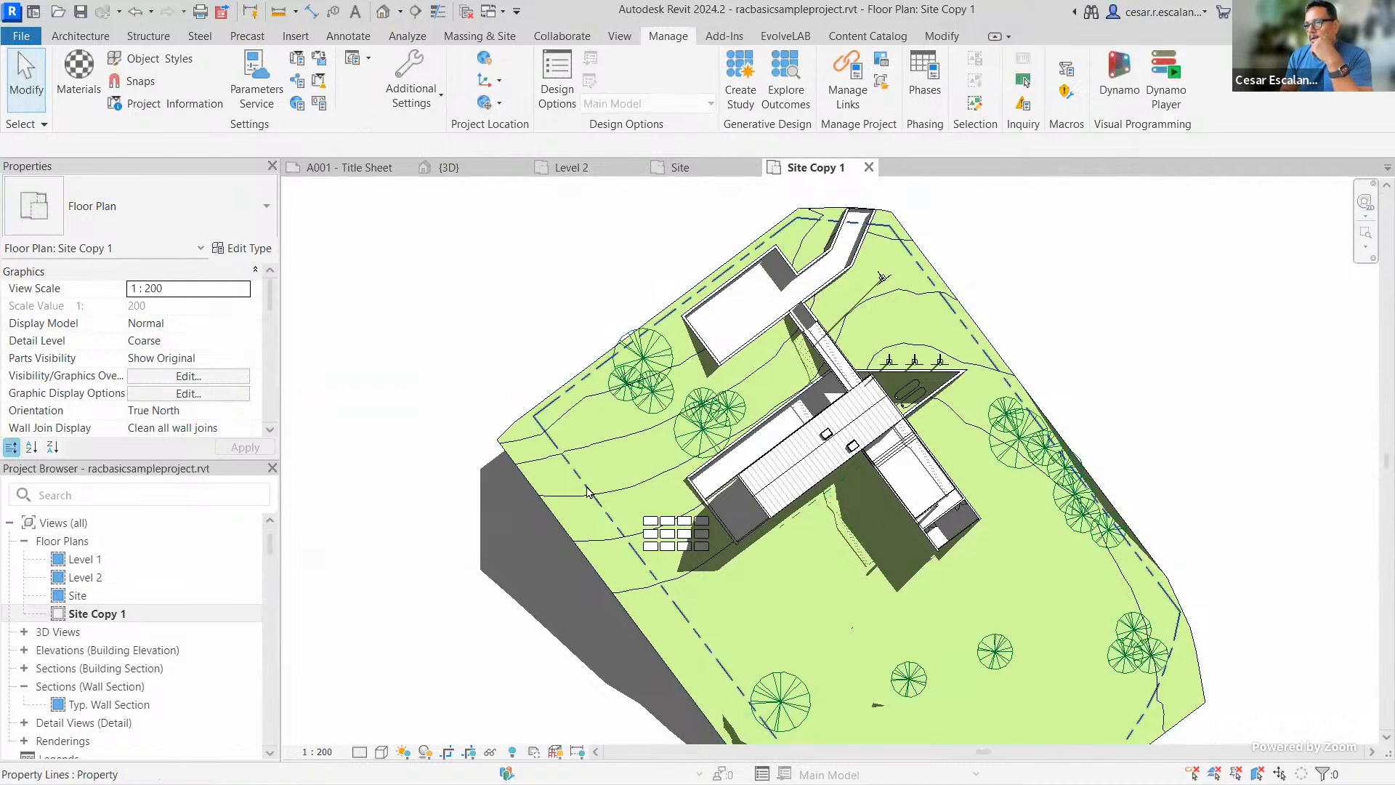
Select a property line along the site edge to inspect it, then deselect it
{"action": "left_click", "coordinate": [556, 387]}
{"action": "scroll", "coordinate": [556, 387], "scroll_direction": "up", "scroll_amount": 5}
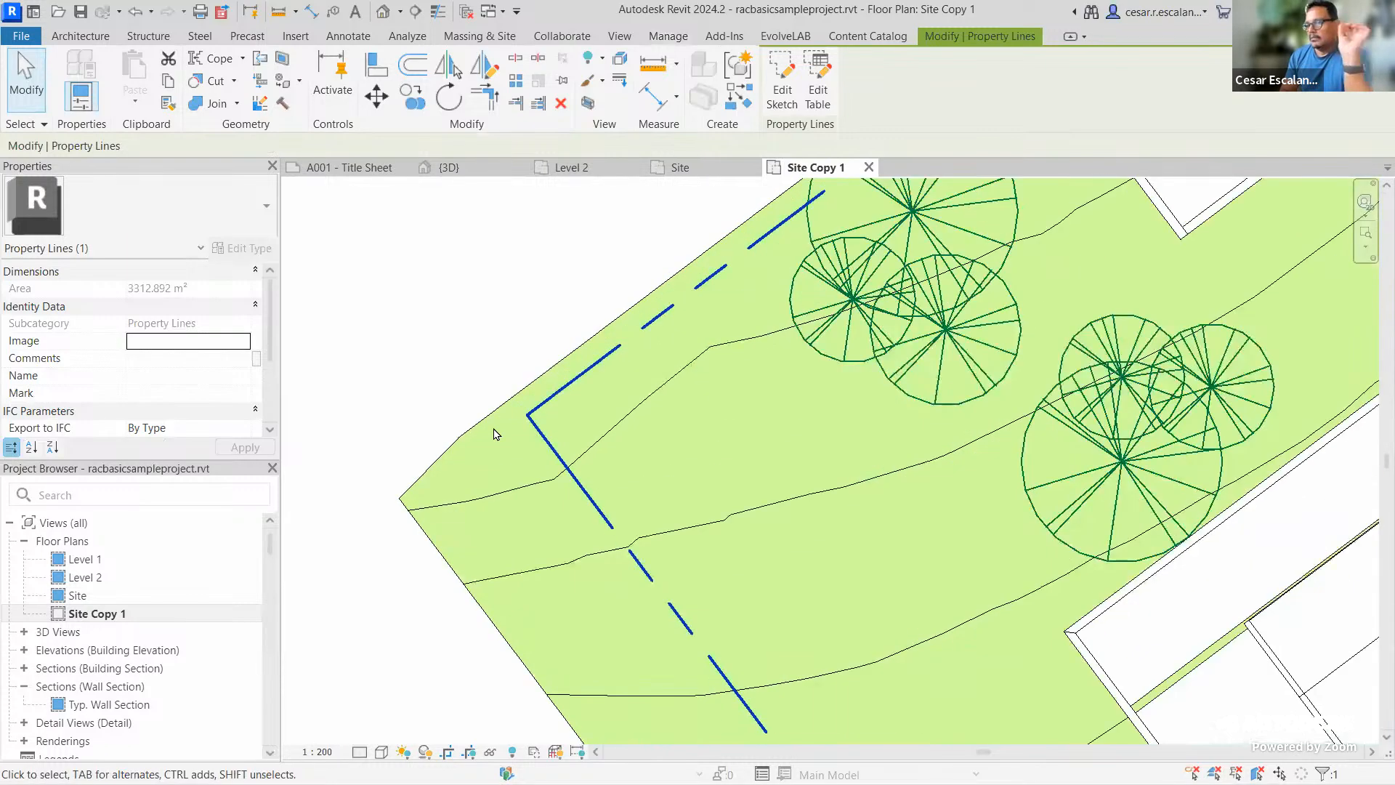
{"action": "left_click", "coordinate": [497, 336]}
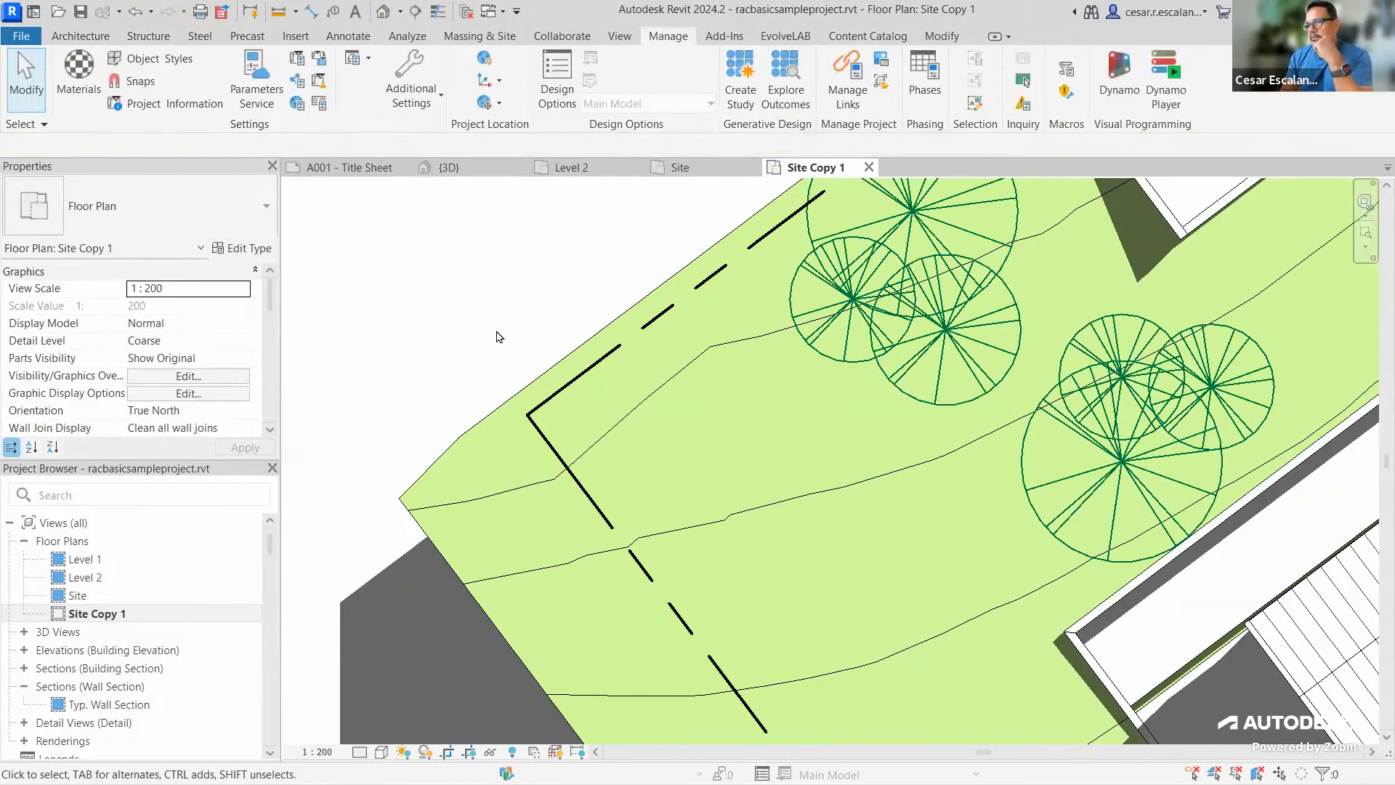
Reopen Visibility/Graphic Overrides for the Site Copy 1 plan with VV
{"action": "scroll", "coordinate": [485, 309], "scroll_direction": "down", "scroll_amount": 3}
{"action": "scroll", "coordinate": [485, 309], "scroll_direction": "down", "scroll_amount": 4}
{"action": "scroll", "coordinate": [574, 315], "scroll_direction": "up", "scroll_amount": 3}
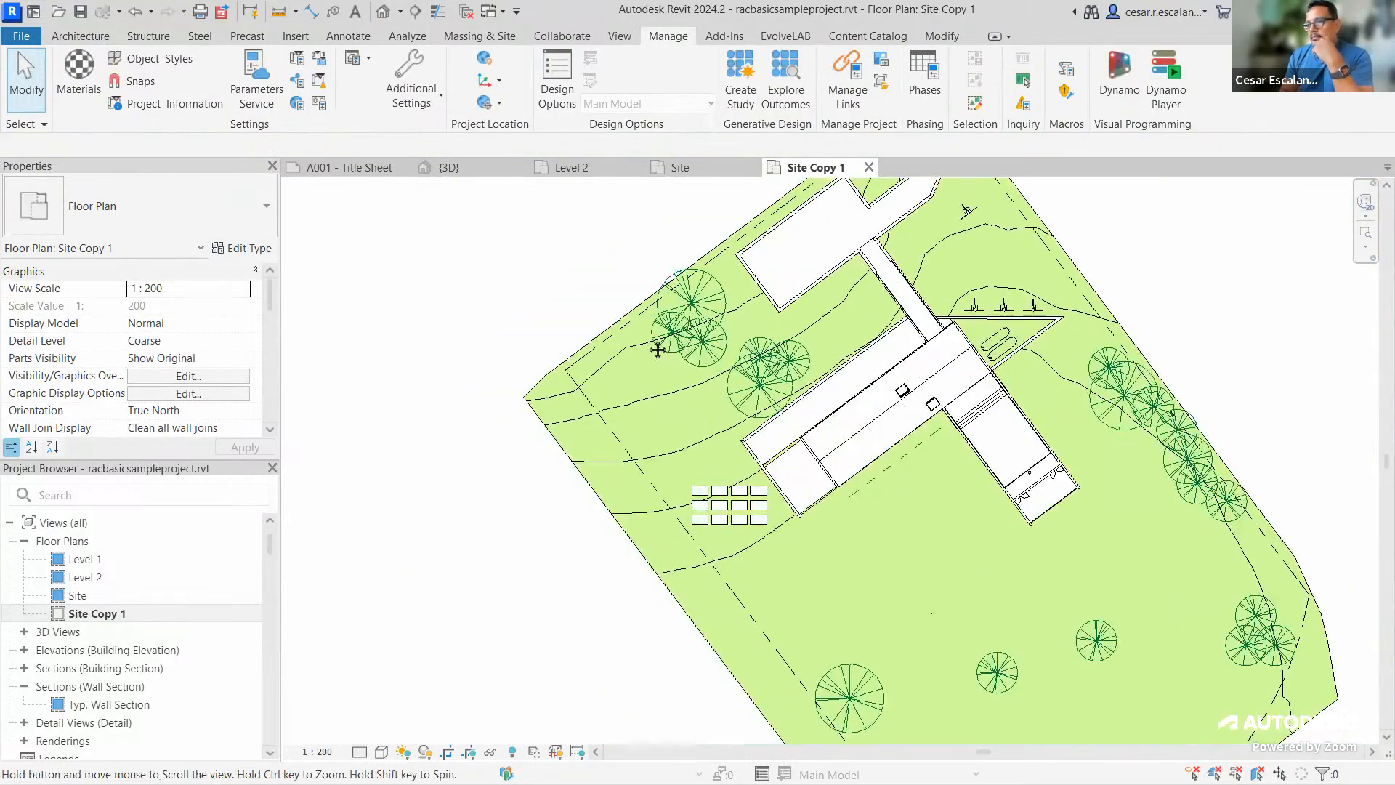
{"action": "key", "text": "v"}
{"action": "key", "text": "g"}
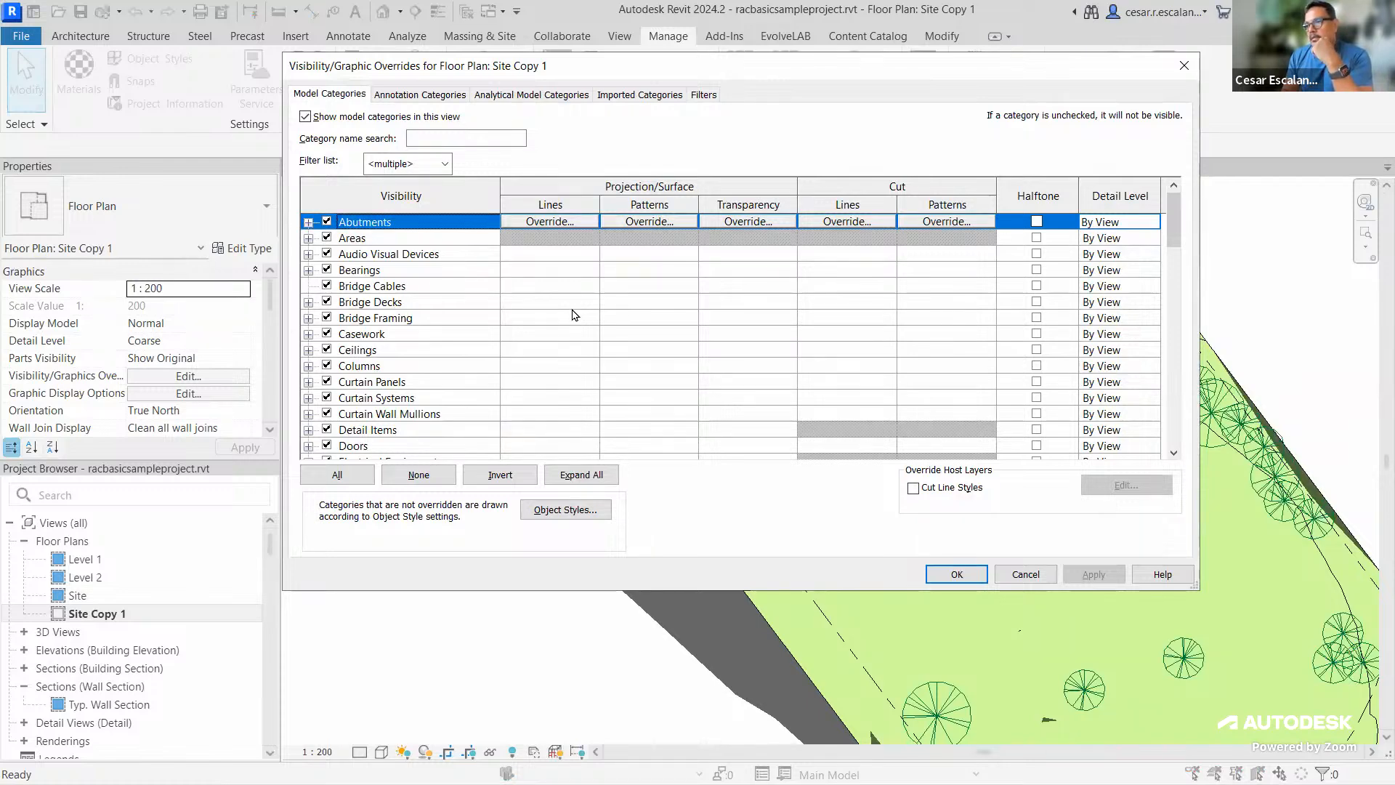
Override the Site > Property Lines projection lines to Red with line weight 8, then confirm
{"action": "left_click_drag", "start_coordinate": [1175, 218], "coordinate": [1159, 367]}
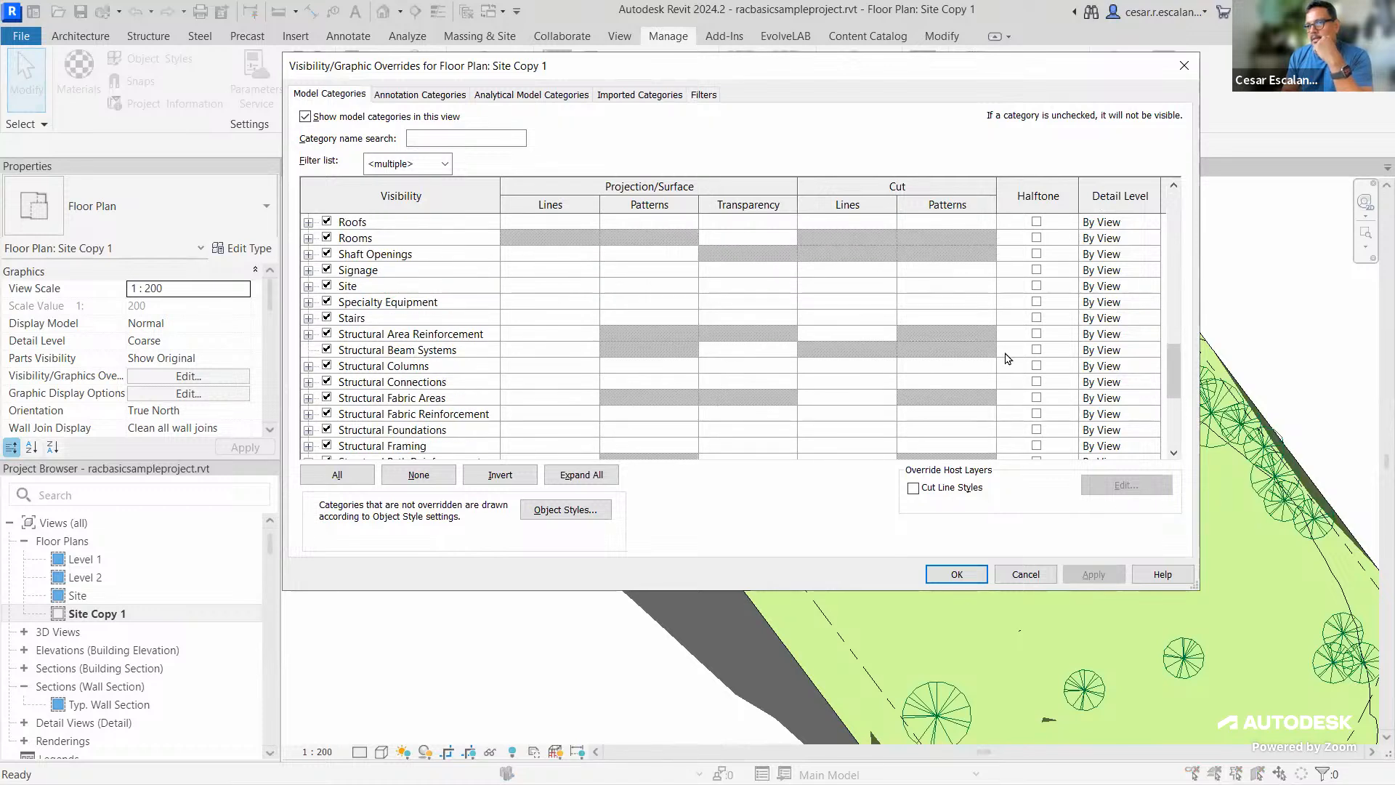
{"action": "left_click", "coordinate": [309, 286]}
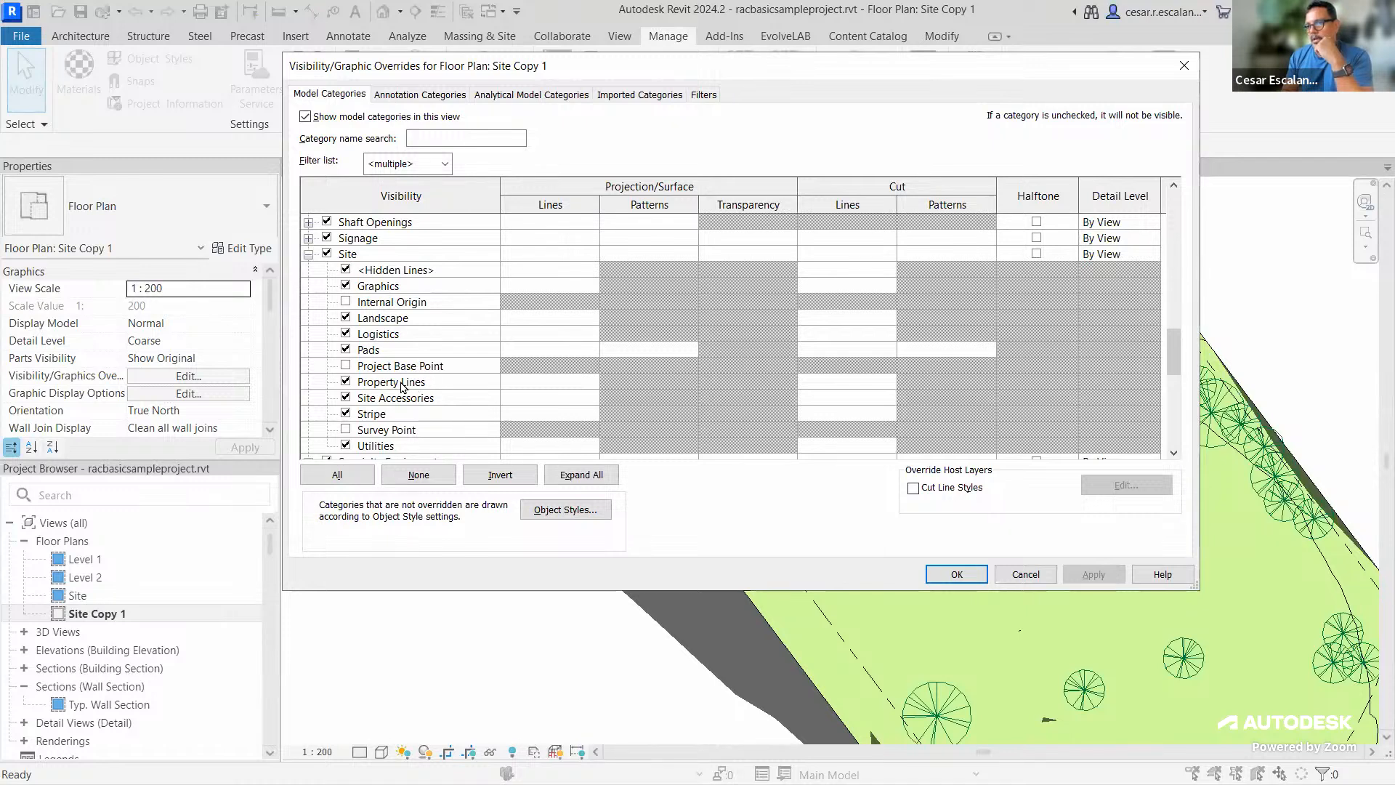
{"action": "left_click", "coordinate": [552, 387]}
{"action": "left_click", "coordinate": [552, 382]}
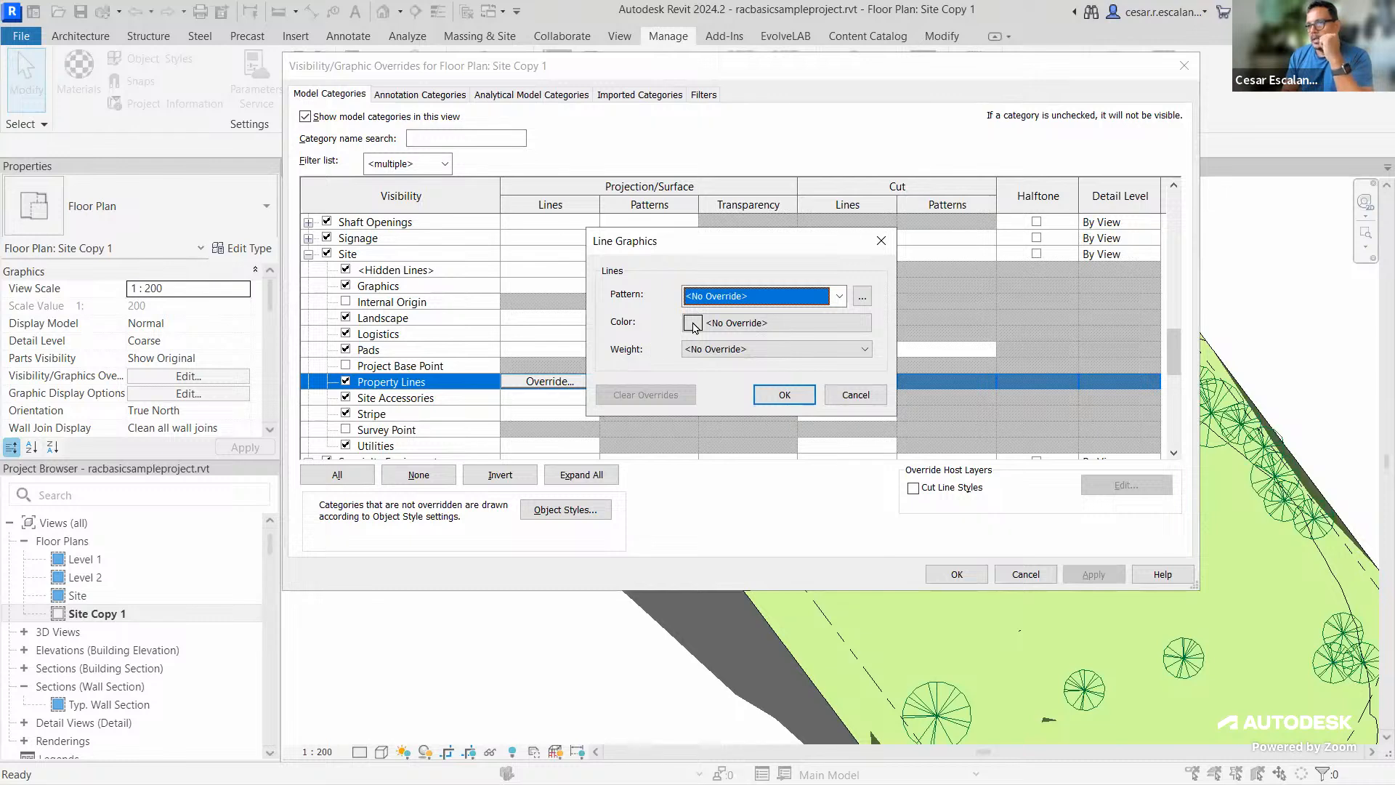
{"action": "left_click", "coordinate": [694, 323]}
{"action": "left_click", "coordinate": [565, 221]}
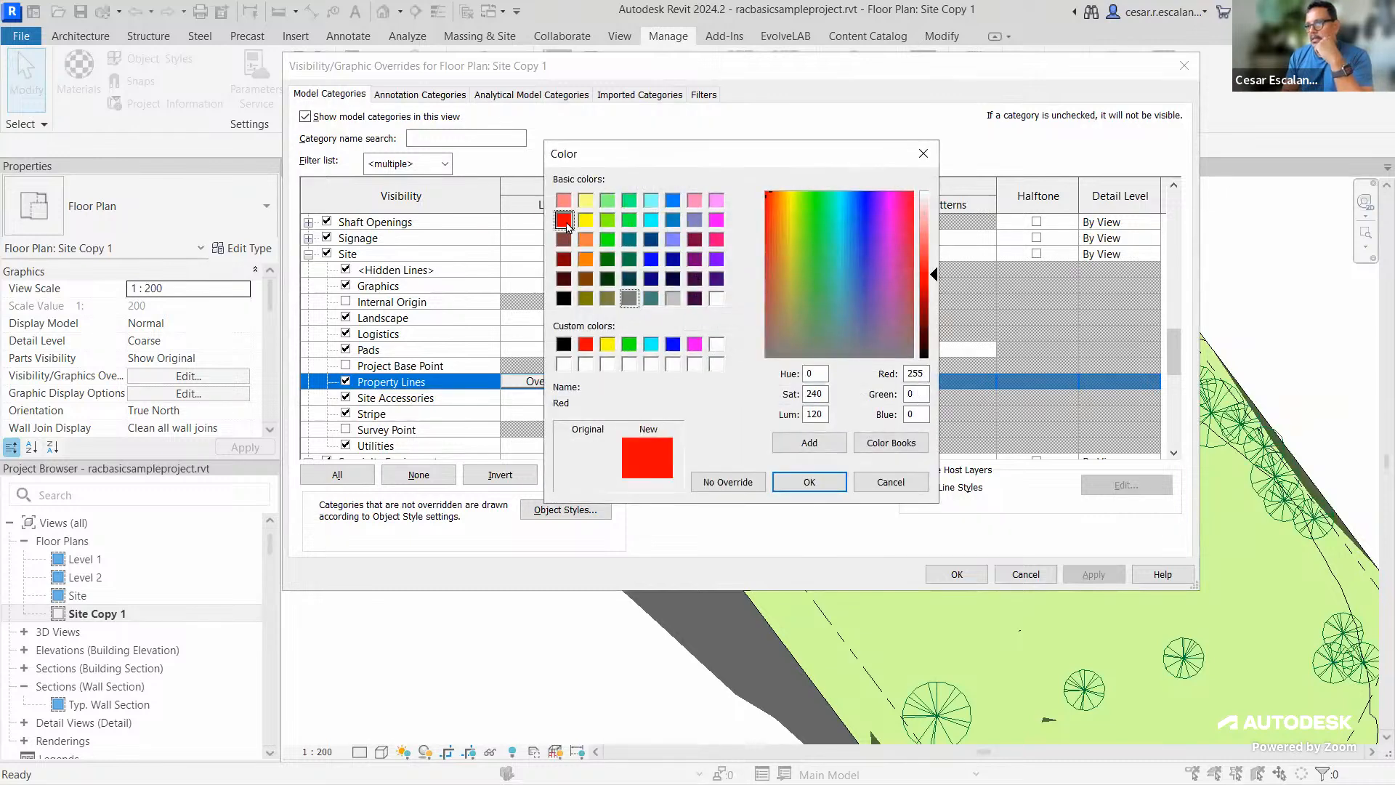
{"action": "left_click", "coordinate": [808, 482]}
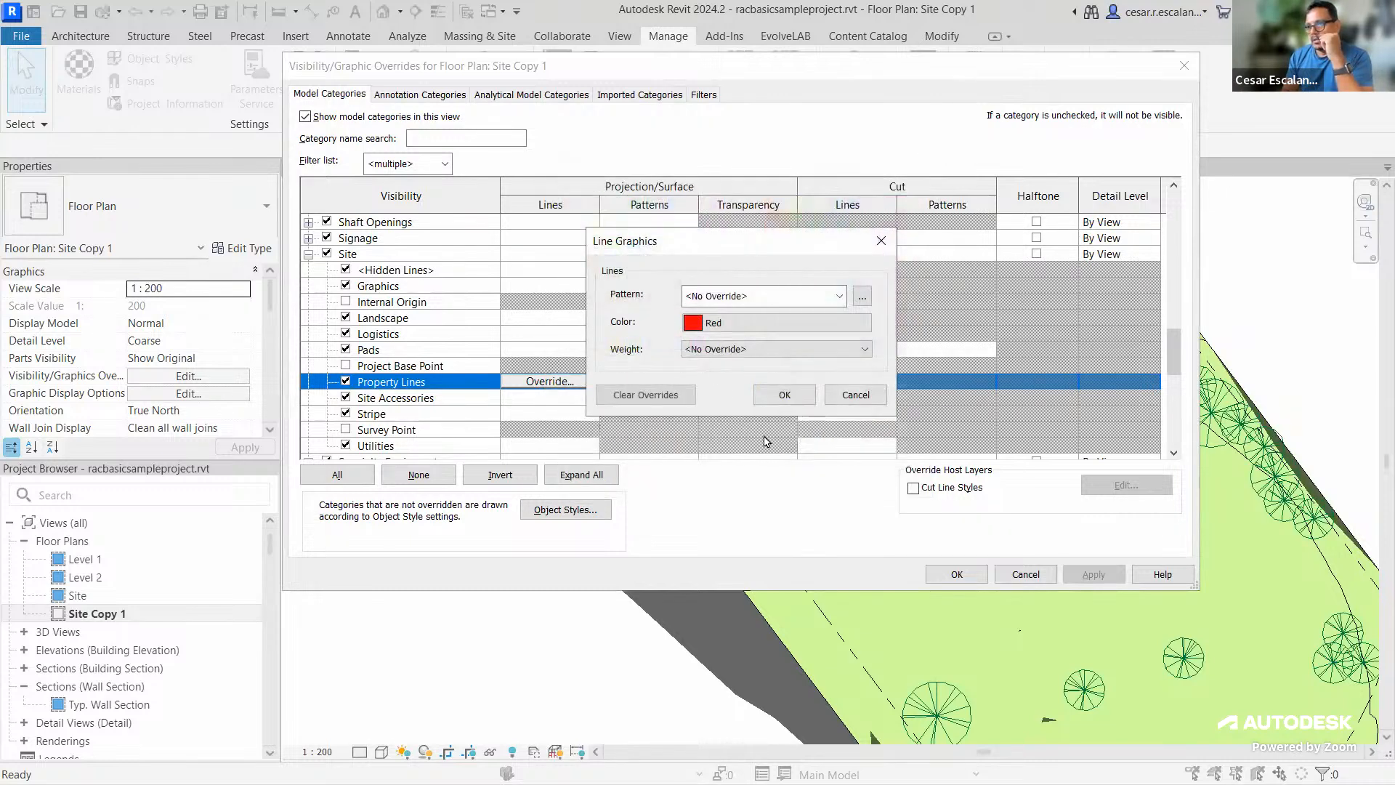
{"action": "left_click", "coordinate": [725, 351]}
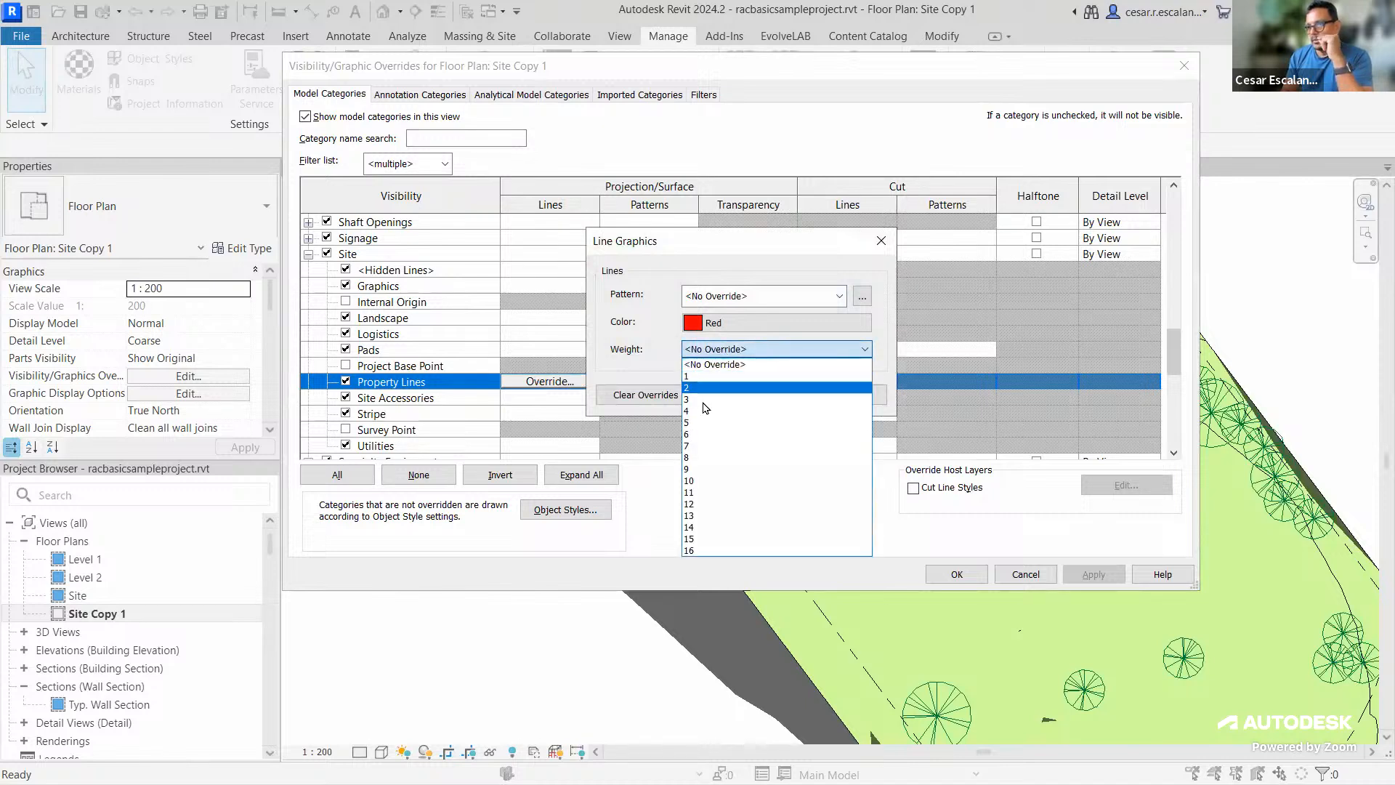
{"action": "left_click", "coordinate": [690, 460]}
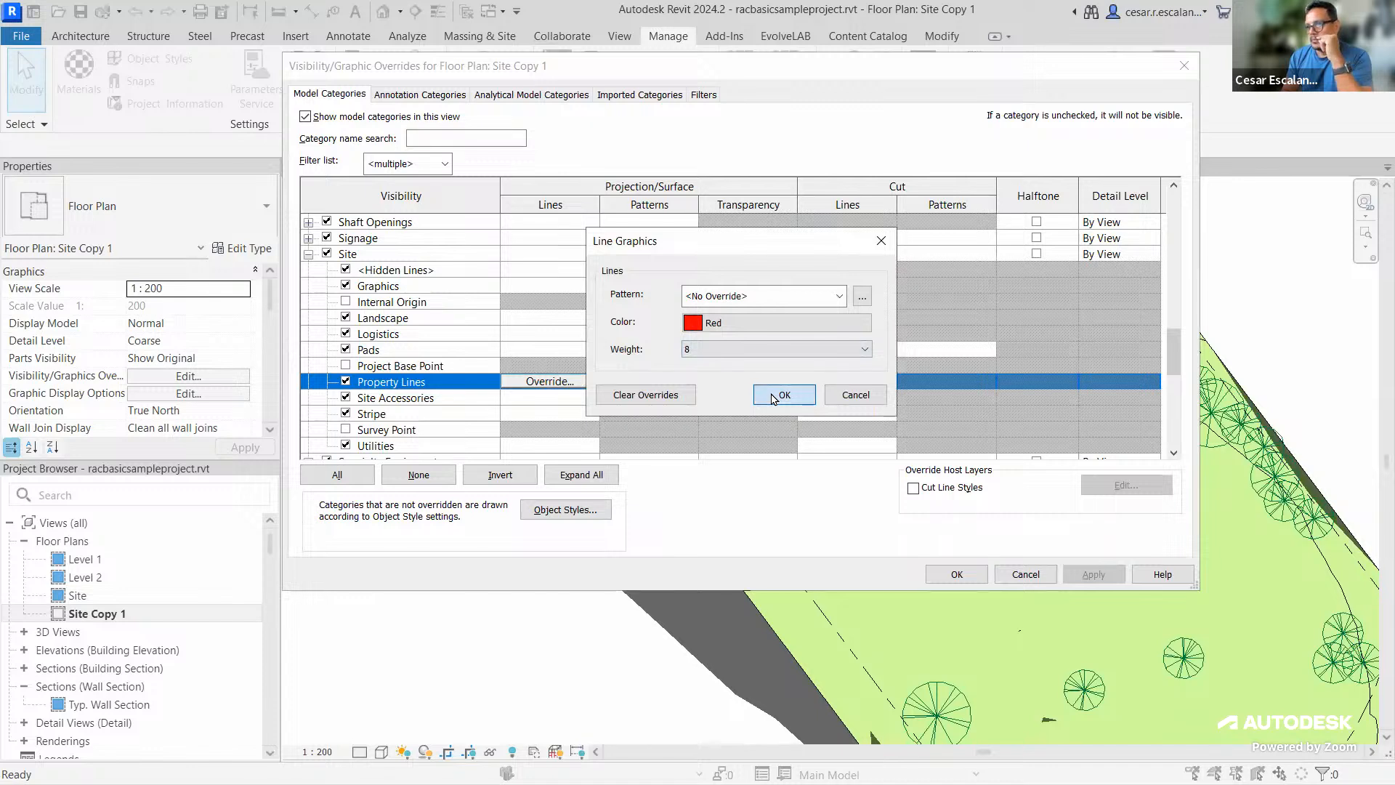
{"action": "left_click", "coordinate": [773, 396]}
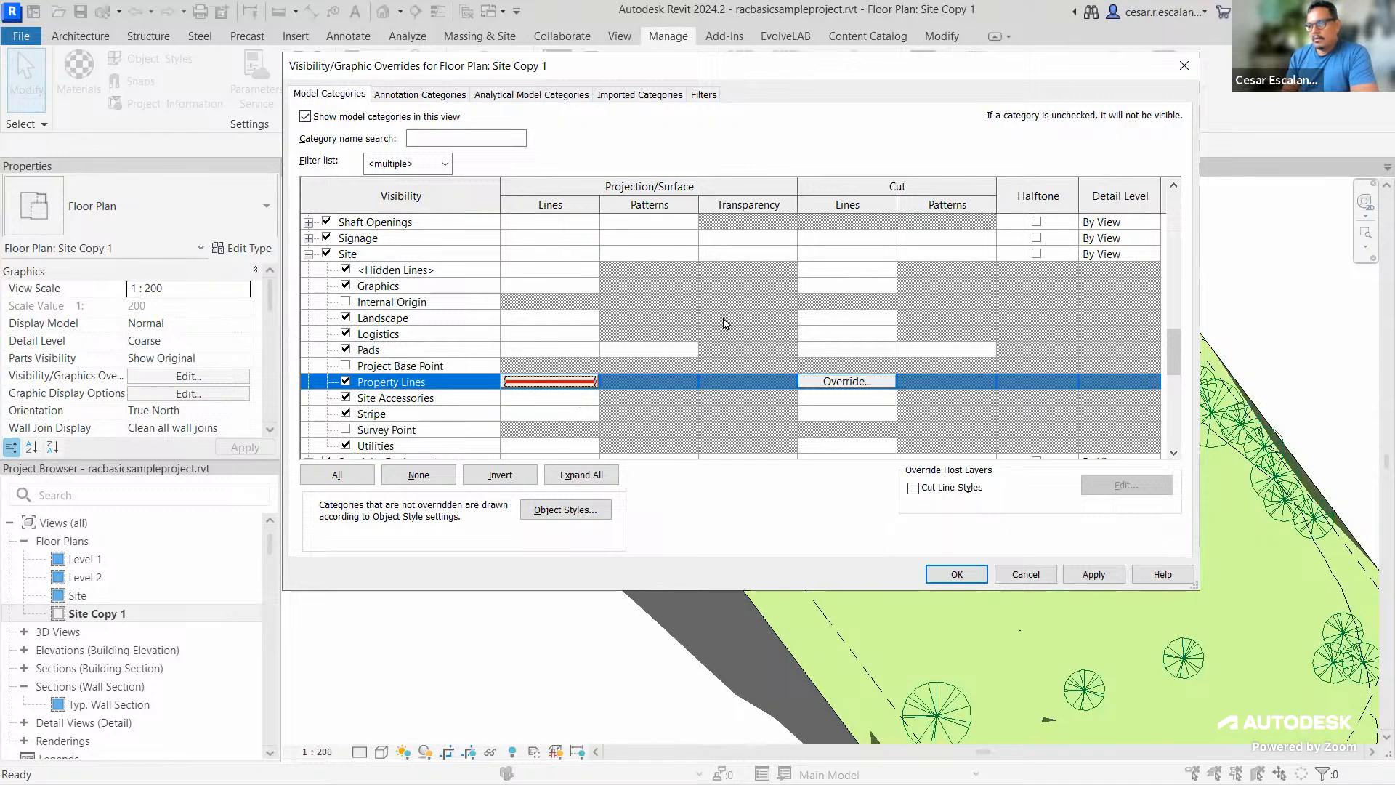
{"action": "left_click", "coordinate": [956, 574]}
Pan and zoom to check the red property lines, then reopen Visibility/Graphic Overrides with VV
{"action": "middle_click_drag", "start_coordinate": [568, 450], "coordinate": [440, 393]}
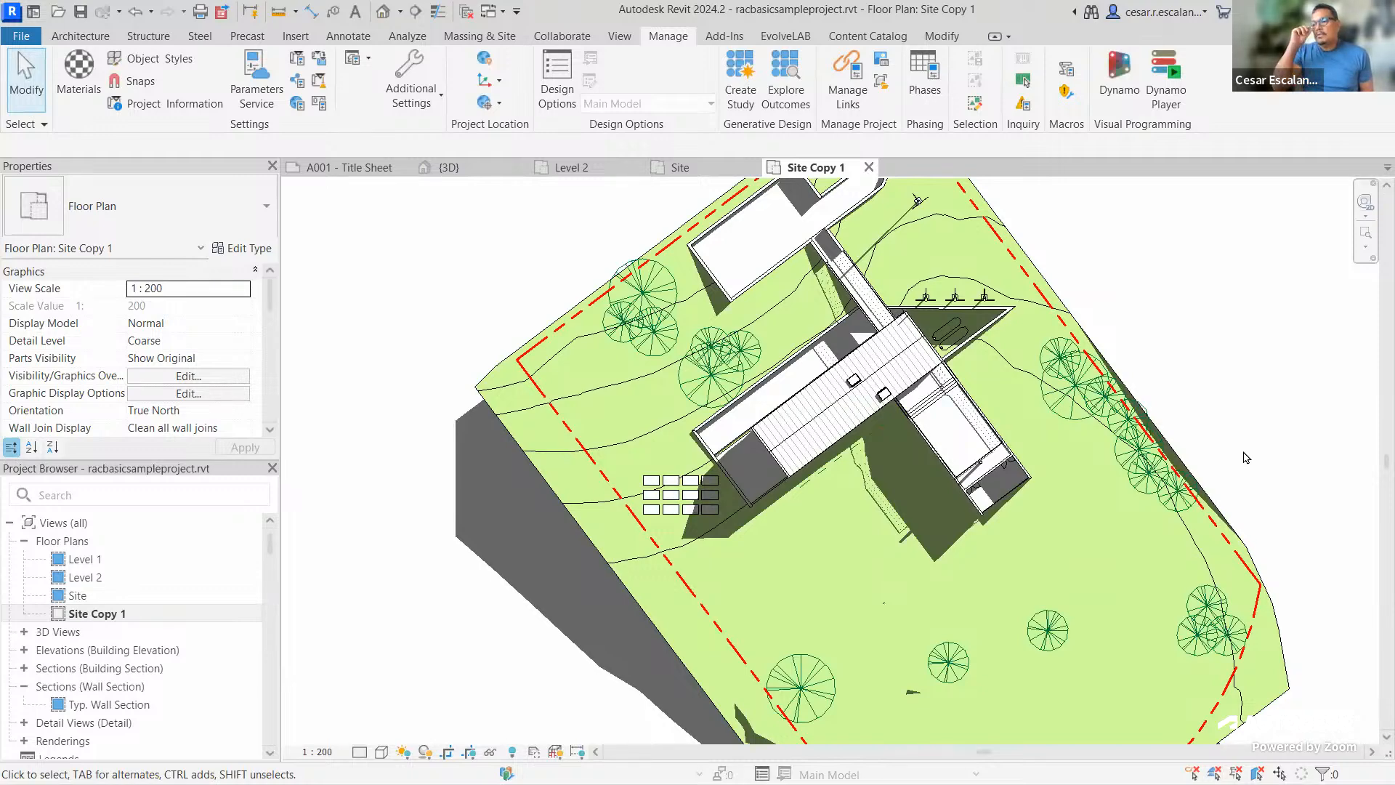
{"action": "scroll", "coordinate": [1217, 361], "scroll_direction": "down", "scroll_amount": 2}
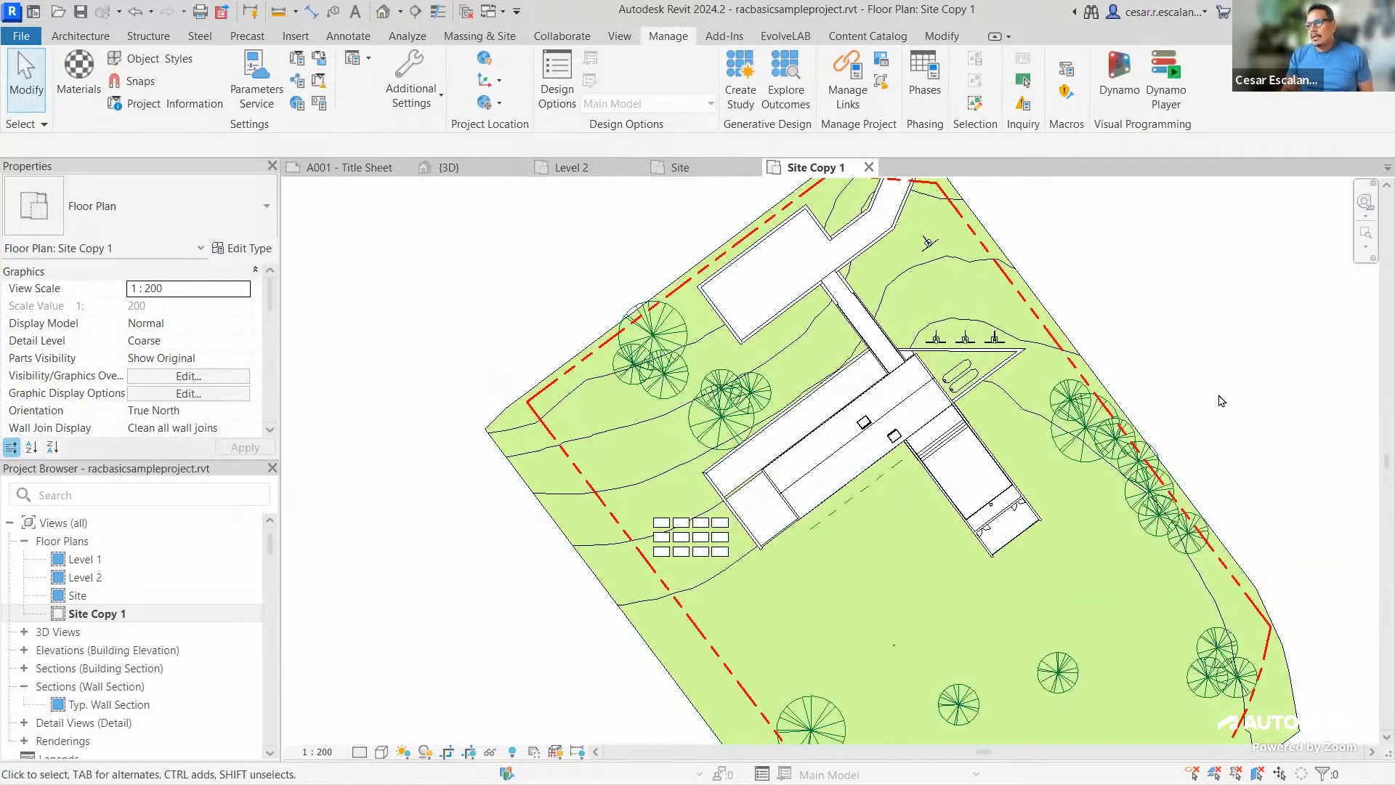
{"action": "scroll", "coordinate": [1221, 400], "scroll_direction": "up", "scroll_amount": 3}
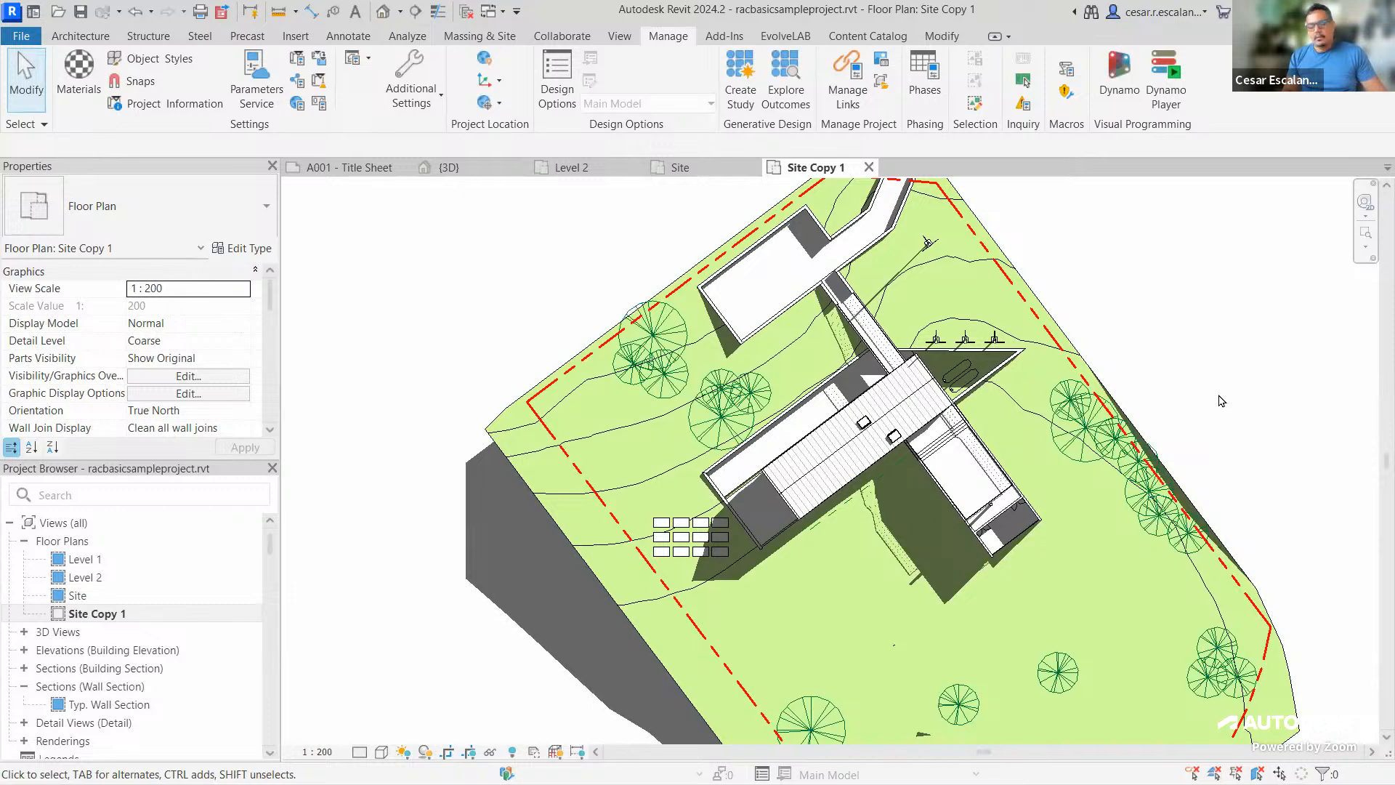
{"action": "key", "text": "v"}
{"action": "key", "text": "g"}
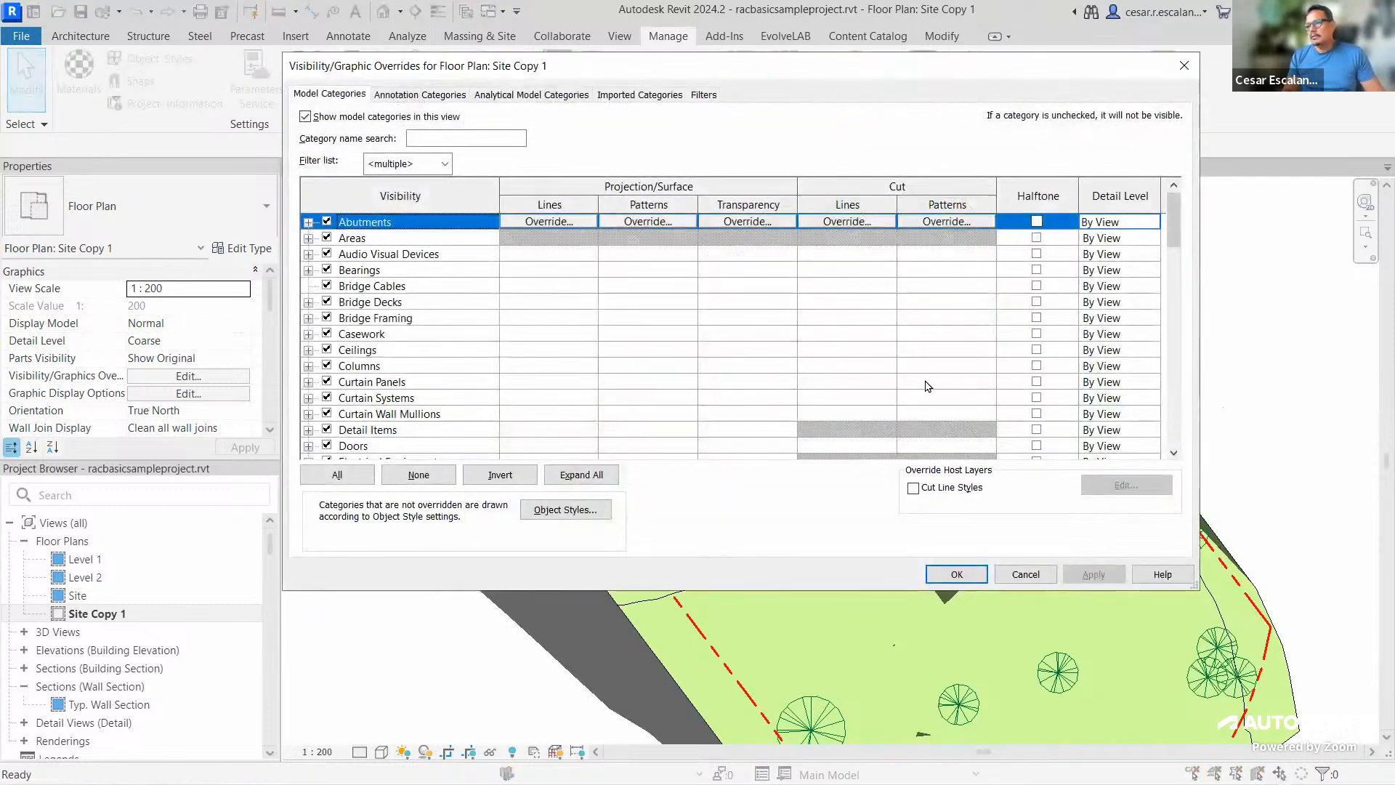
{"action": "left_click", "coordinate": [412, 365]}
{"action": "key", "text": "f"}
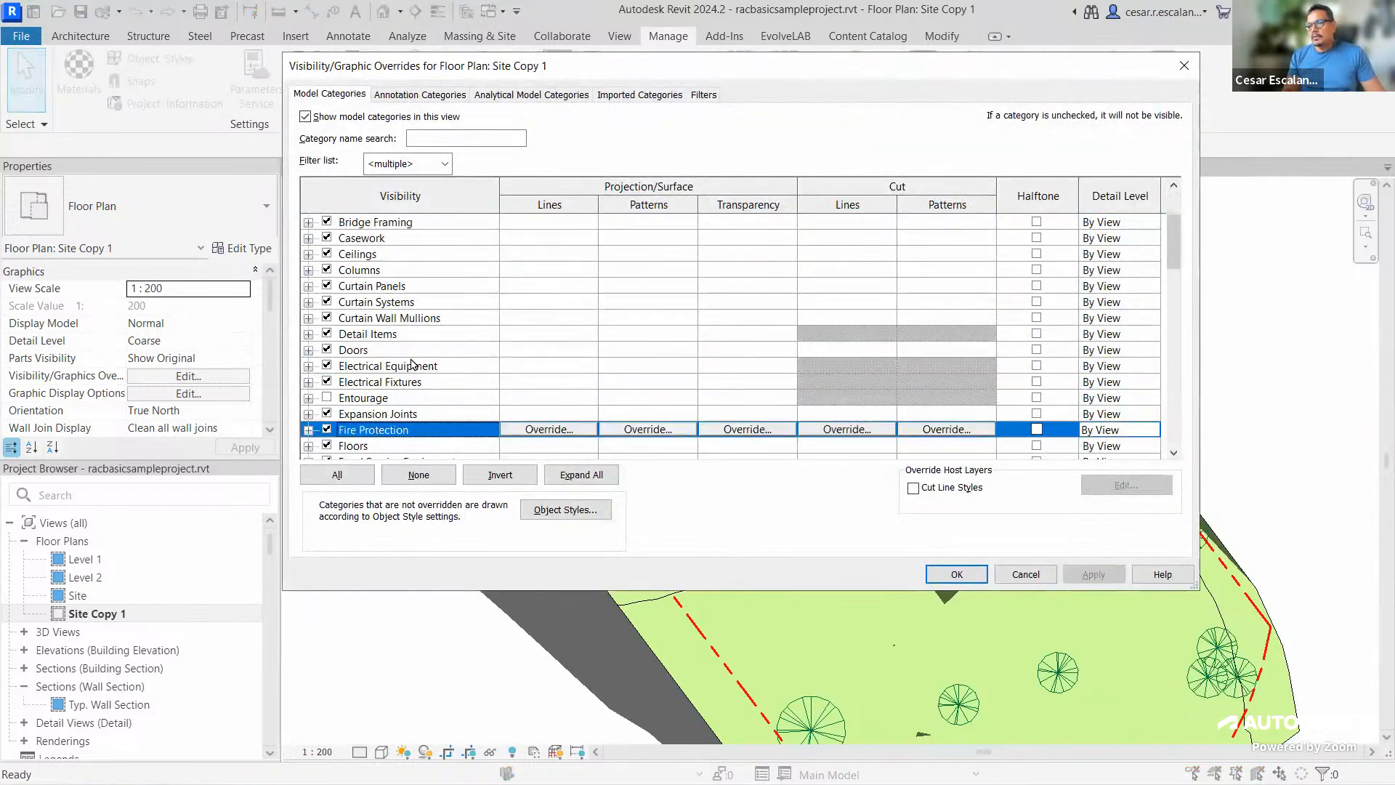
{"action": "scroll", "coordinate": [409, 364], "scroll_direction": "down", "scroll_amount": 1}
{"action": "left_click", "coordinate": [367, 418]}
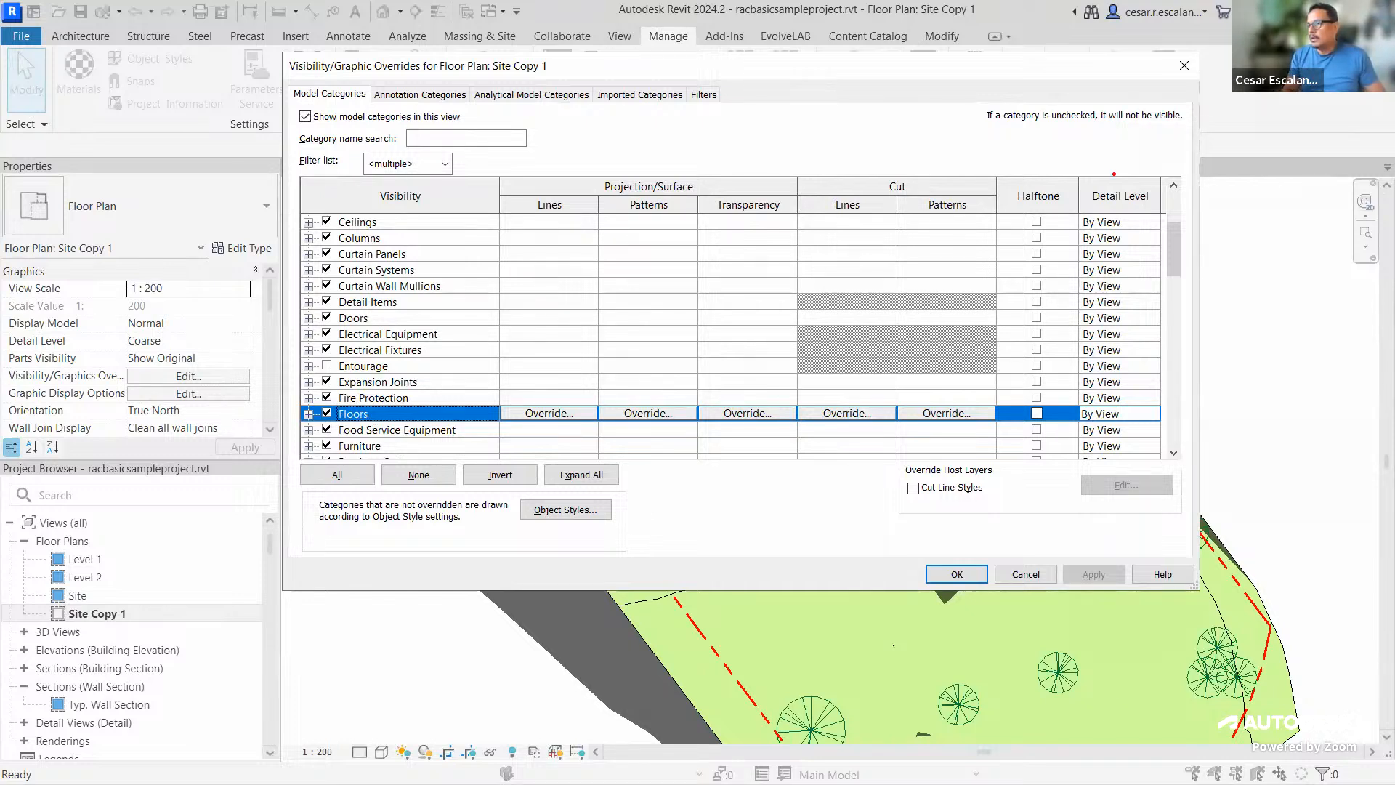
{"action": "left_click_drag", "start_coordinate": [993, 167], "coordinate": [1088, 472], "text": "ctrl"}
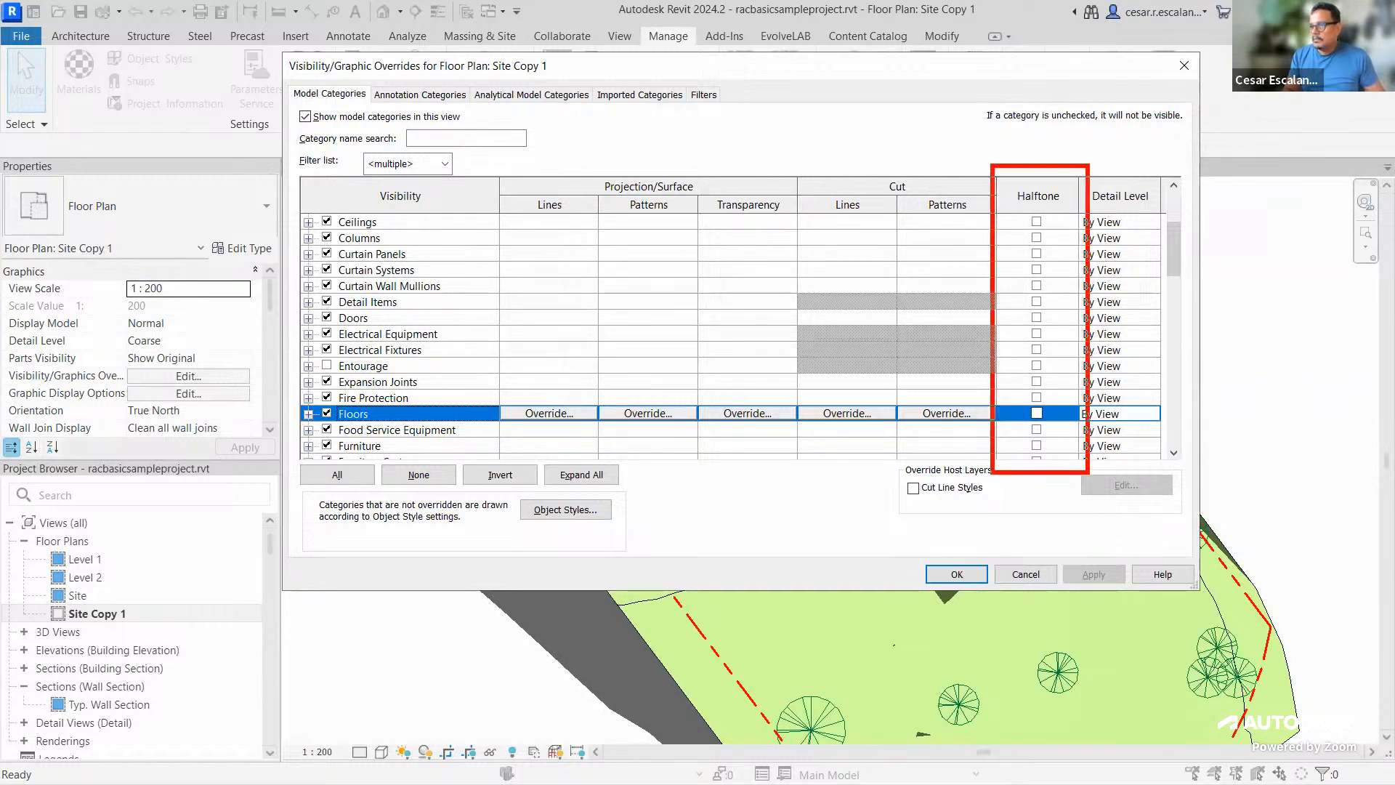
{"action": "left_click_drag", "start_coordinate": [1081, 158], "coordinate": [1081, 217], "text": "ctrl"}
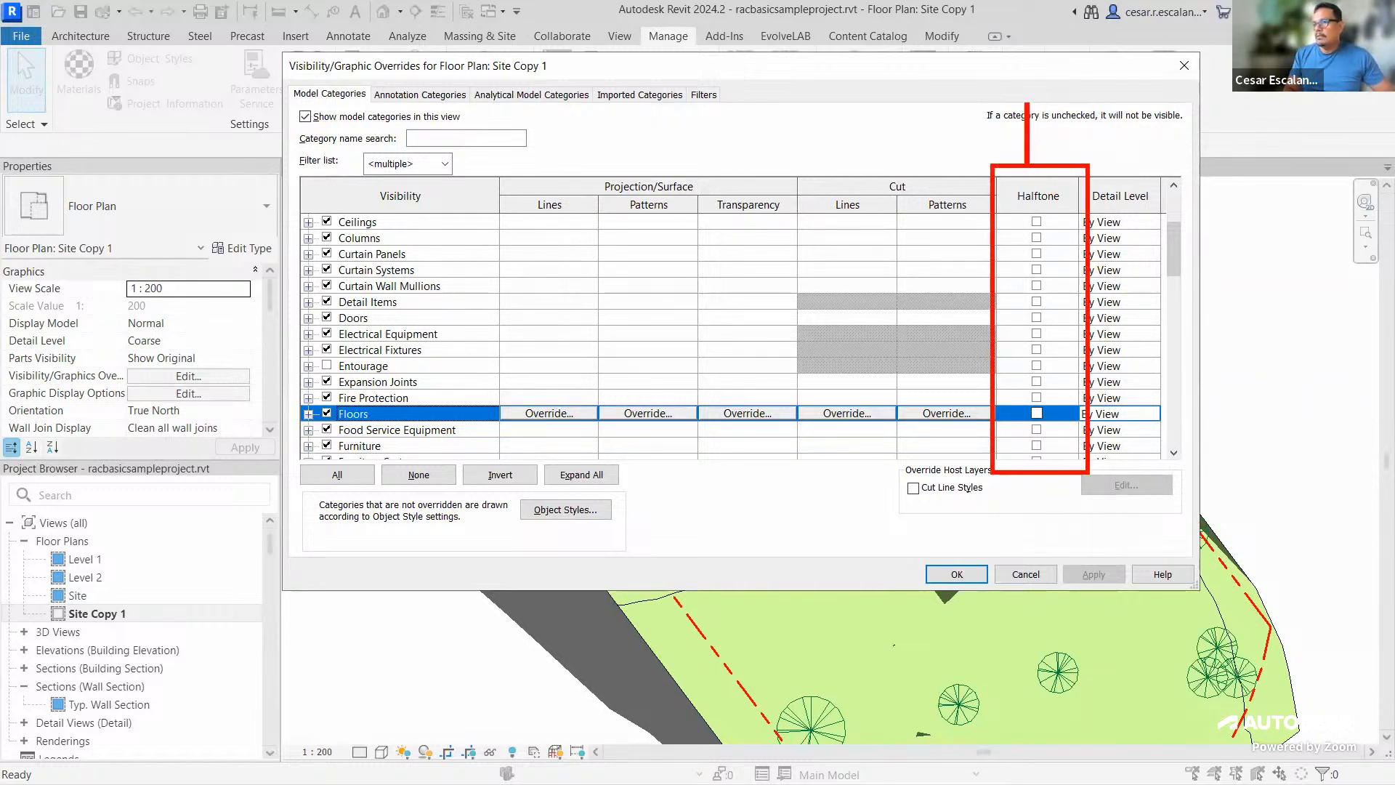
{"action": "type", "text": "50"}
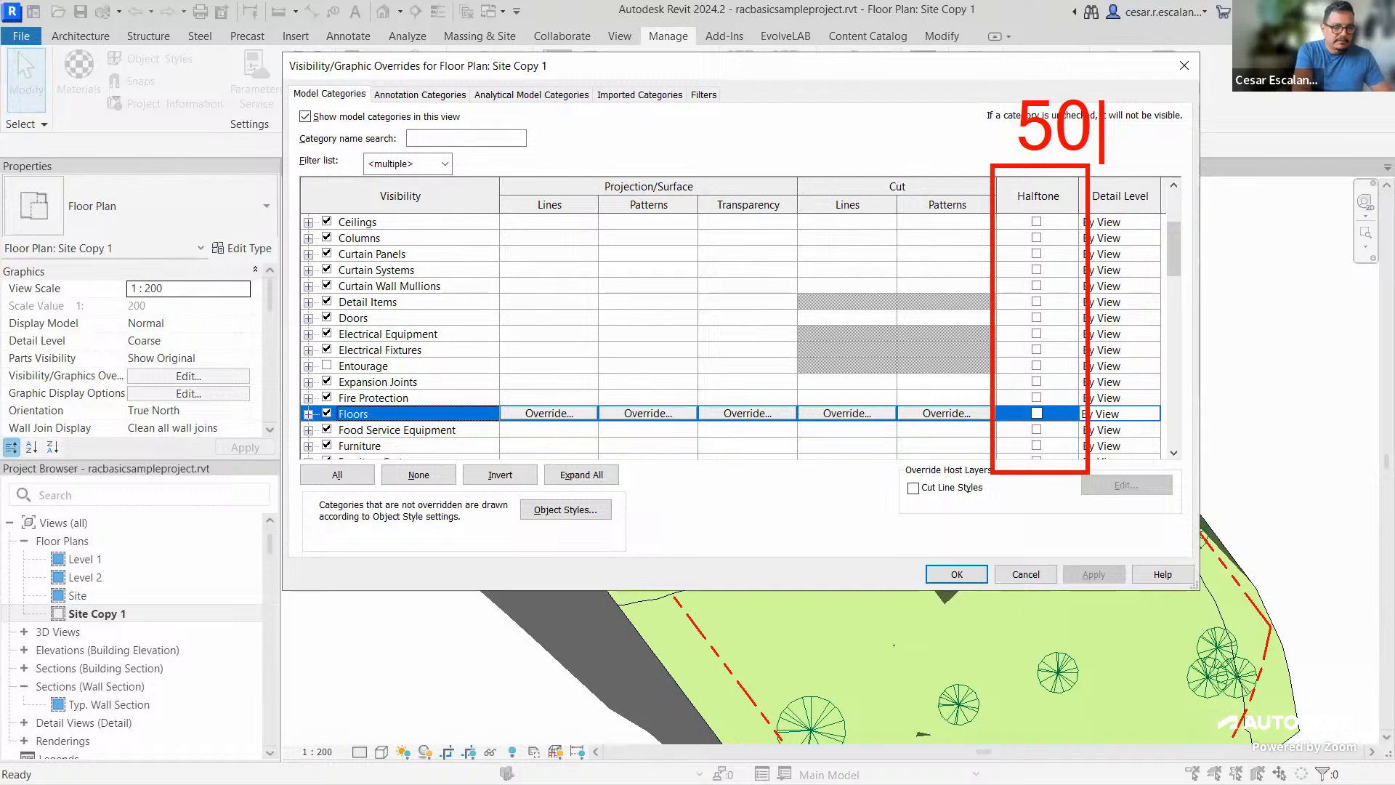
{"action": "type", "text": "% gray"}
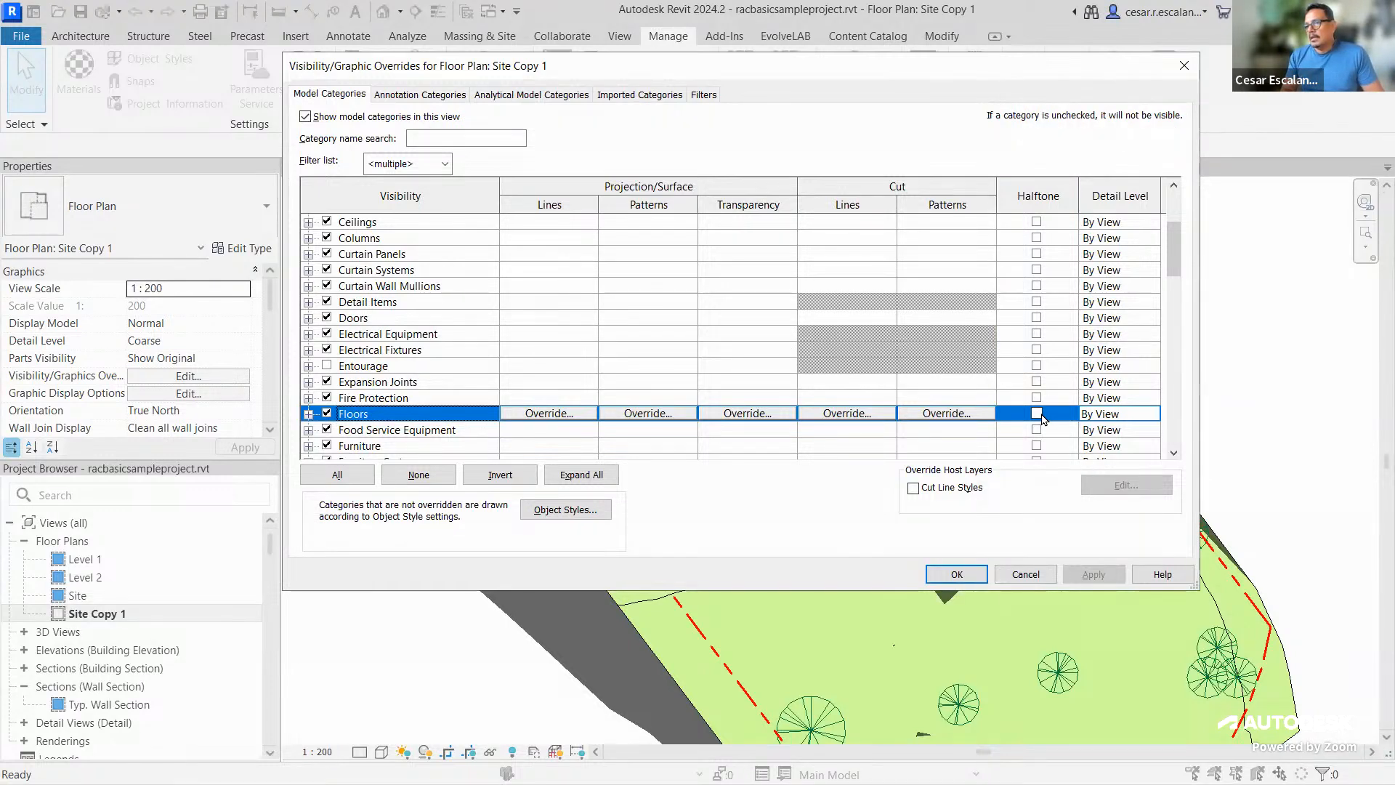
Set the Floors category to display as halftone
{"action": "left_click", "coordinate": [1039, 414]}
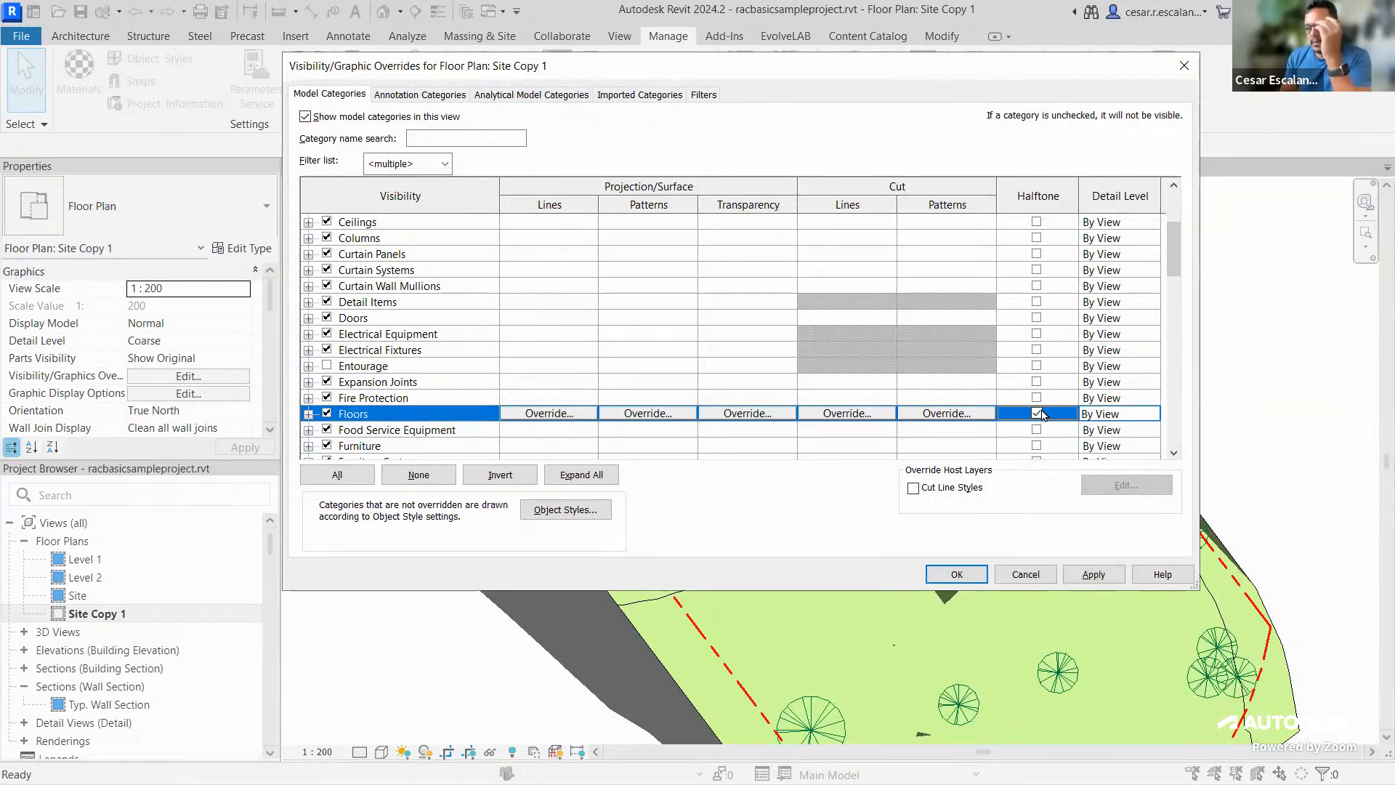
{"action": "scroll", "coordinate": [849, 393], "scroll_direction": "down", "scroll_amount": 2}
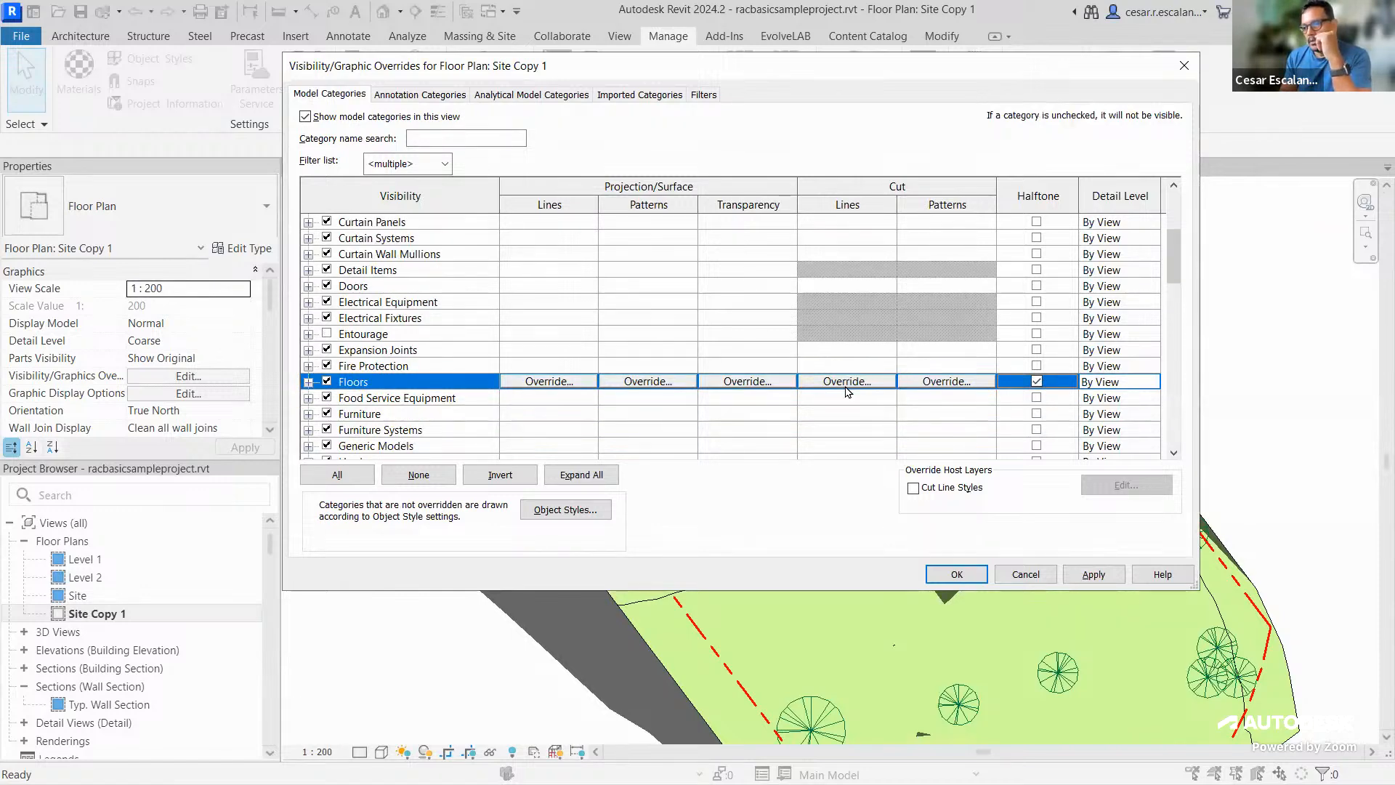
{"action": "left_click_drag", "start_coordinate": [1177, 261], "coordinate": [1166, 410]}
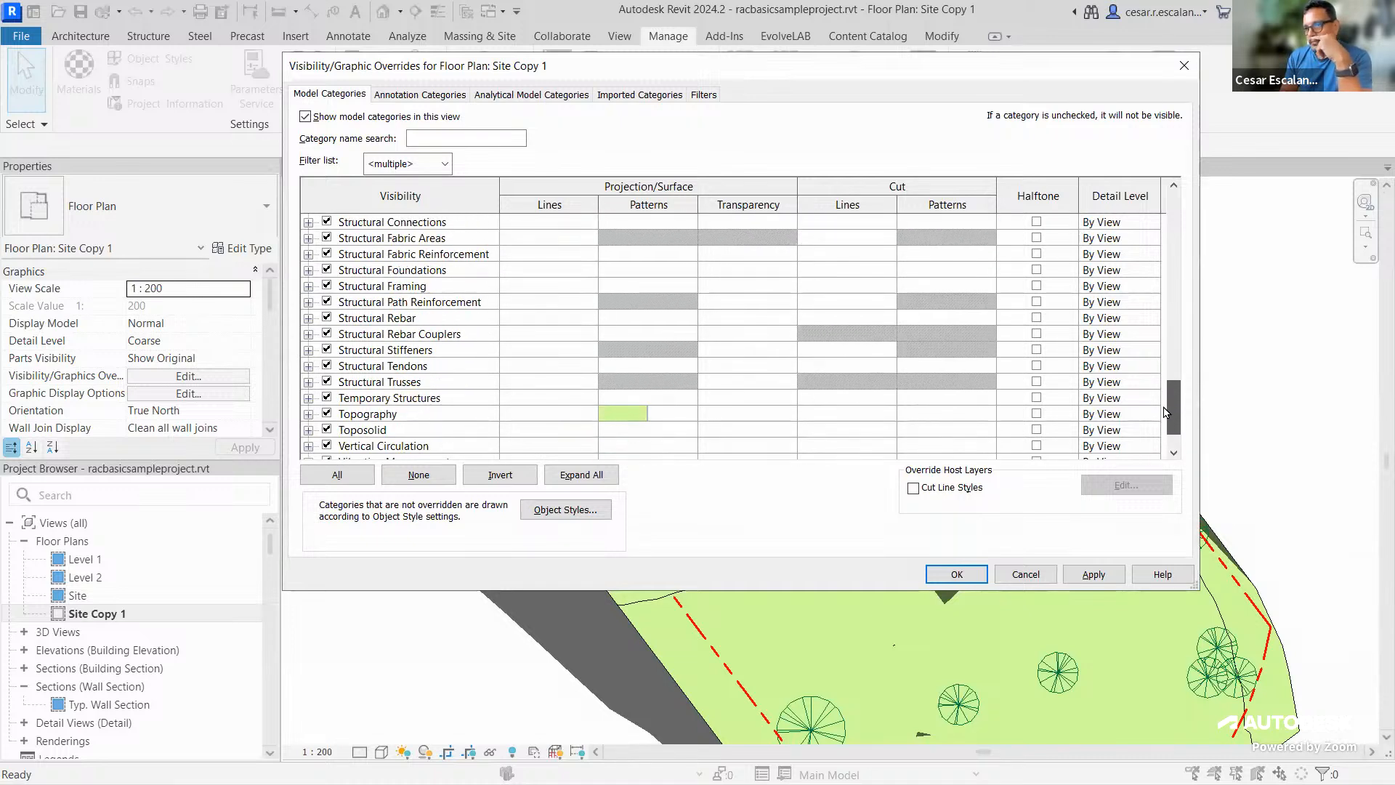
{"action": "scroll", "coordinate": [514, 418], "scroll_direction": "down", "scroll_amount": 1}
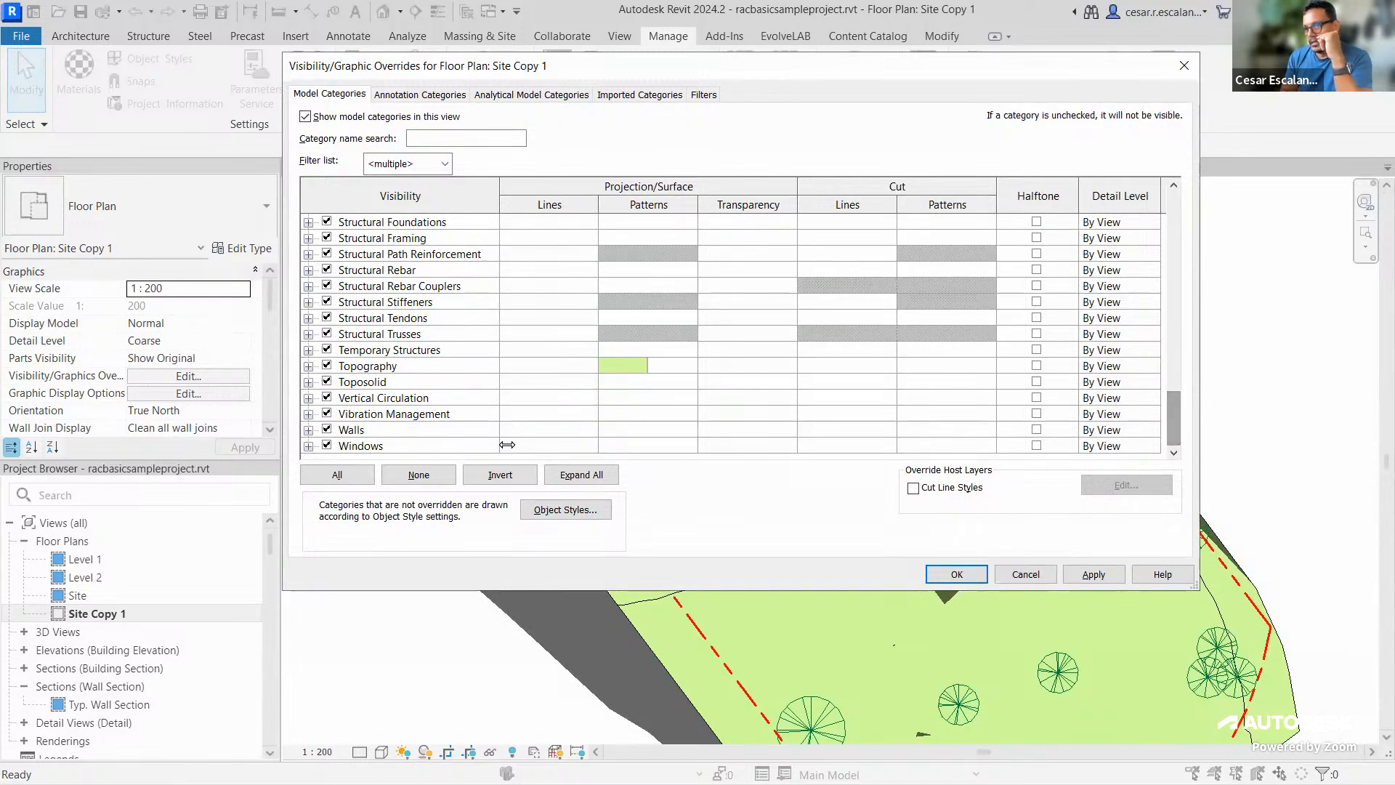
Set the Roofs category to halftone as well and apply the overrides
{"action": "left_click", "coordinate": [350, 433]}
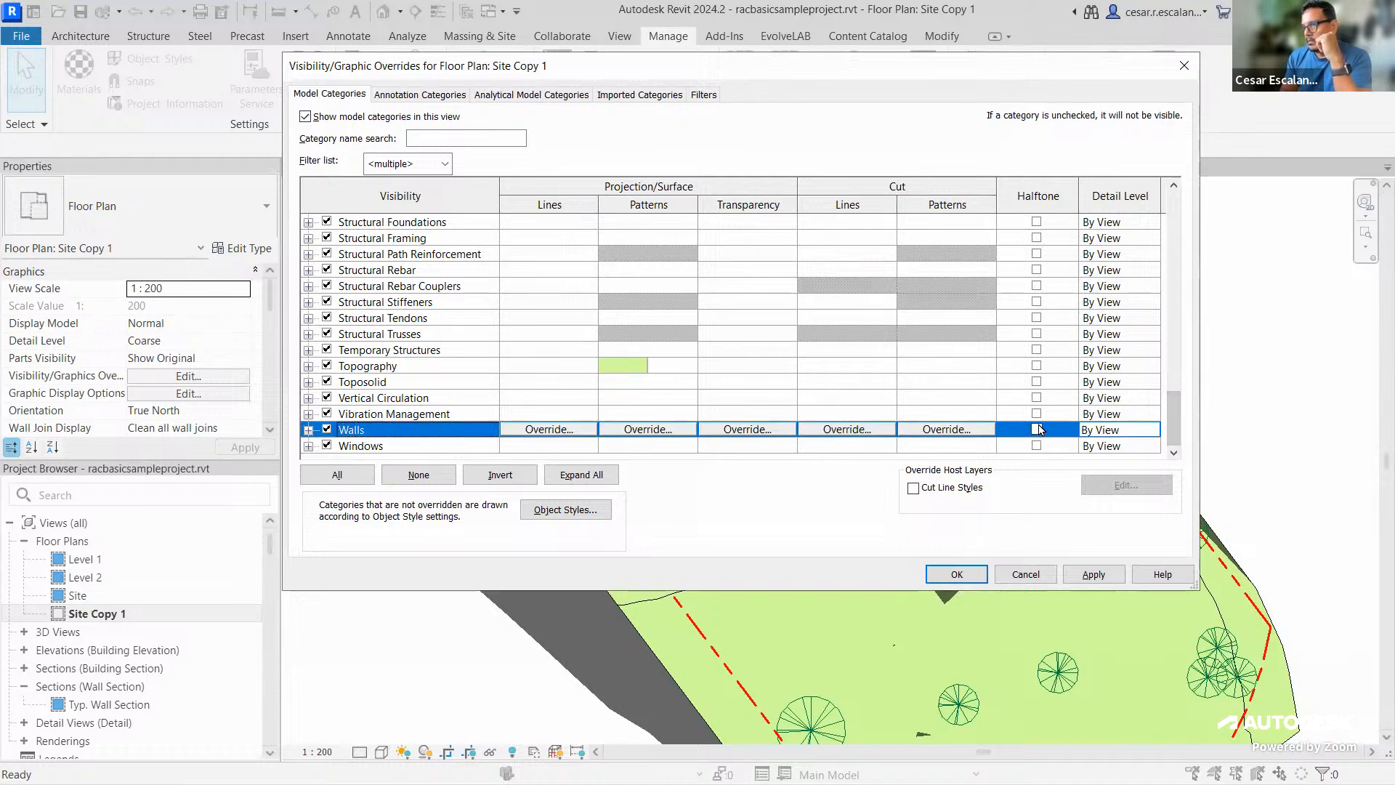
{"action": "left_click_drag", "start_coordinate": [1171, 416], "coordinate": [1170, 346]}
{"action": "left_click", "coordinate": [408, 269]}
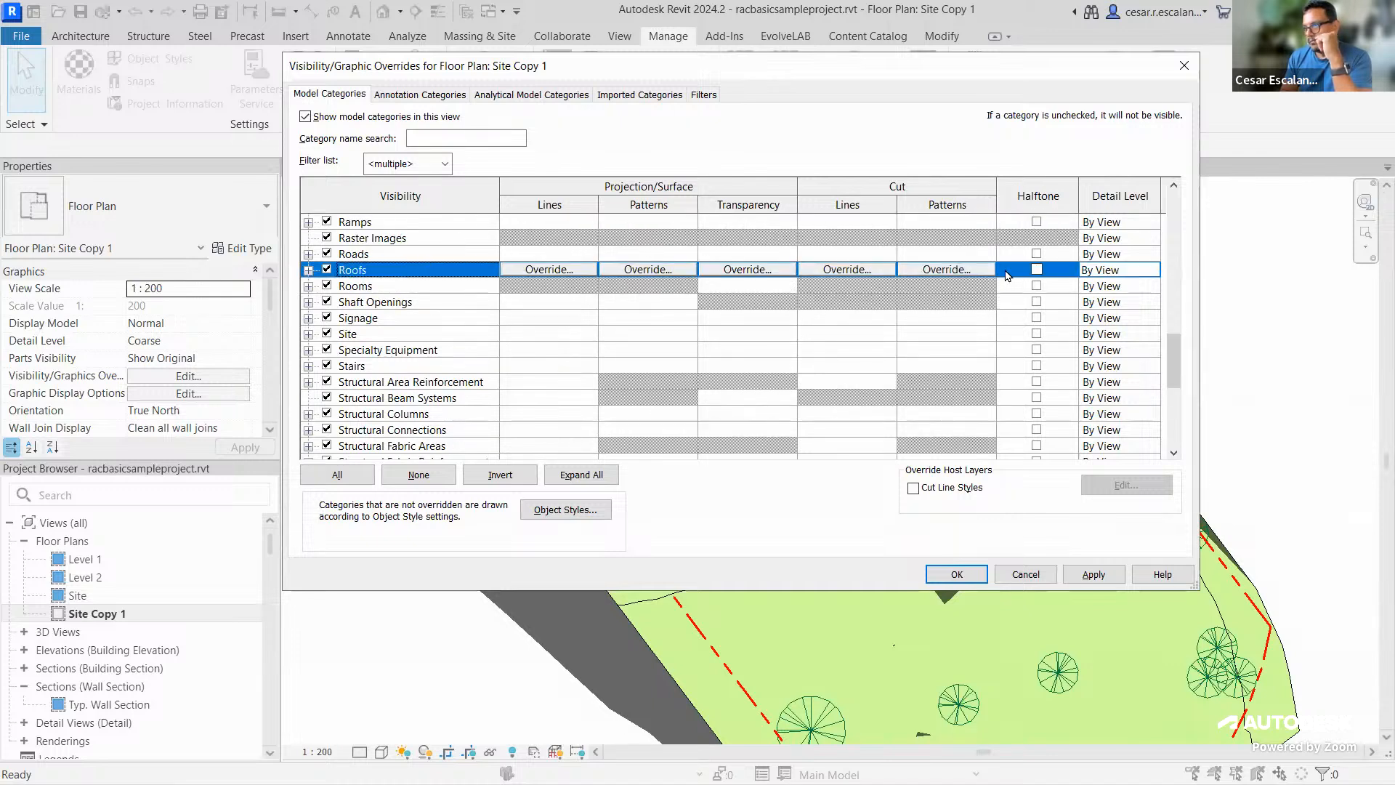
{"action": "left_click", "coordinate": [1036, 271]}
{"action": "scroll", "coordinate": [1171, 355], "scroll_direction": "down", "scroll_amount": 3}
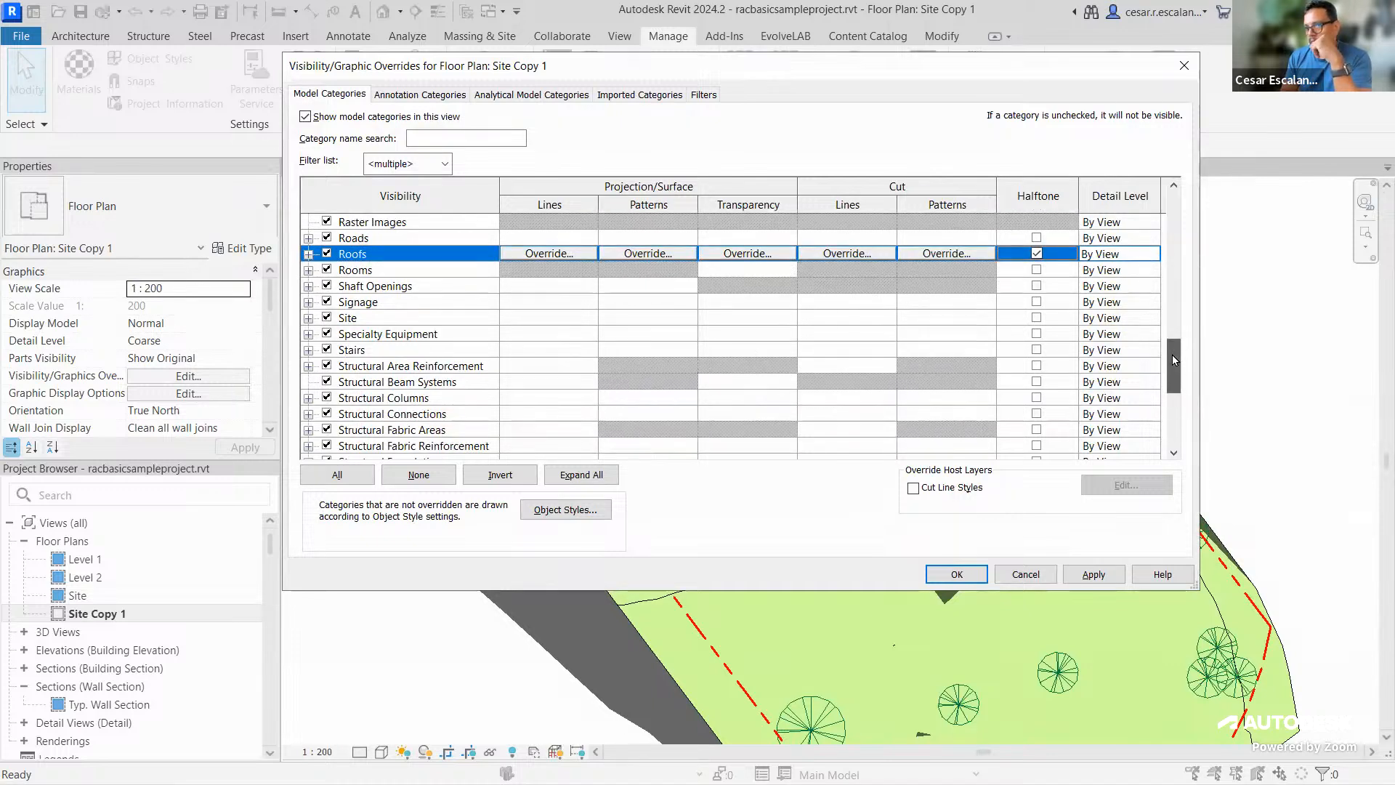
{"action": "mouse_move", "coordinate": [1173, 364]}
{"action": "left_mouse_down"}
{"action": "mouse_move", "coordinate": [1177, 396]}
{"action": "mouse_move", "coordinate": [1177, 380]}
{"action": "left_mouse_up"}
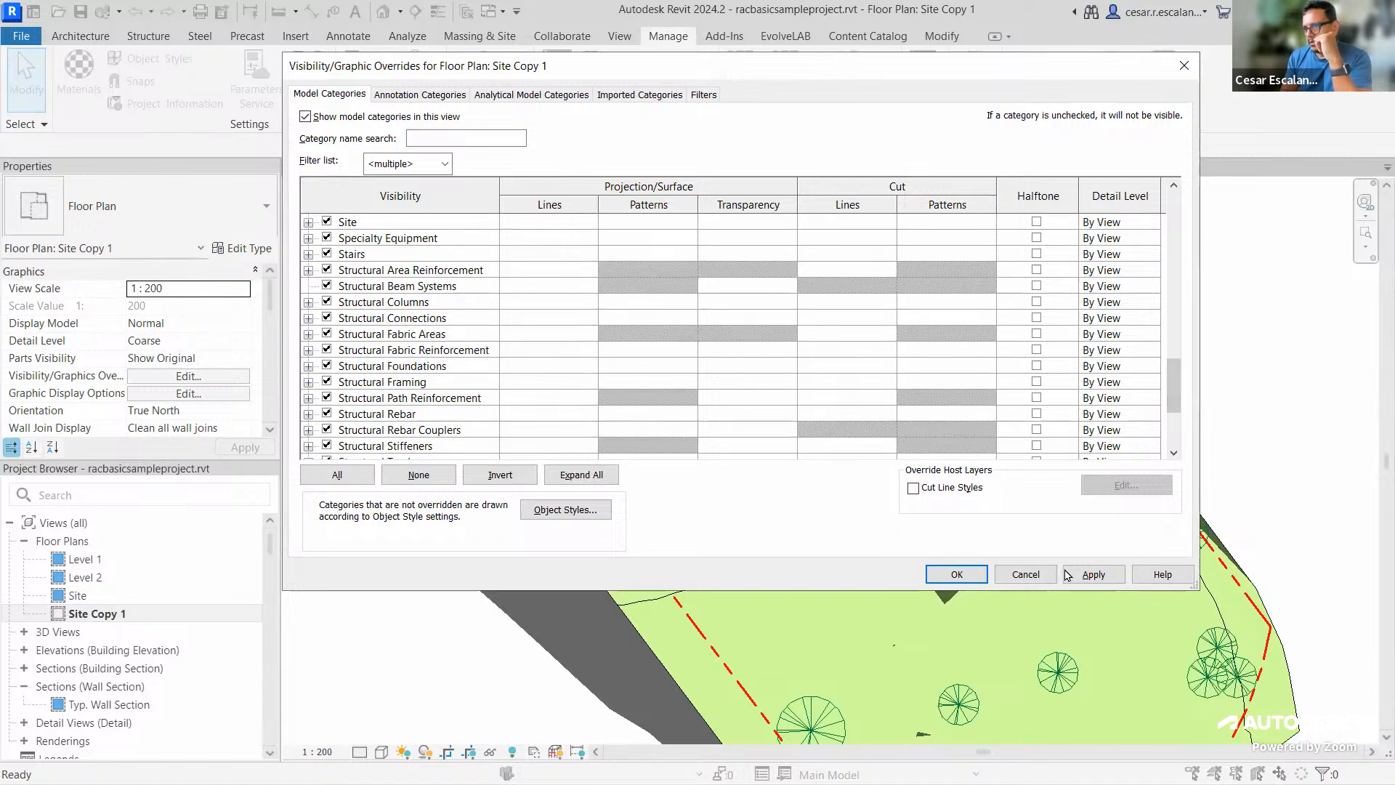
{"action": "left_click", "coordinate": [1094, 573]}
Accept the halftone overrides and zoom in on the building to check them
{"action": "left_click", "coordinate": [957, 574]}
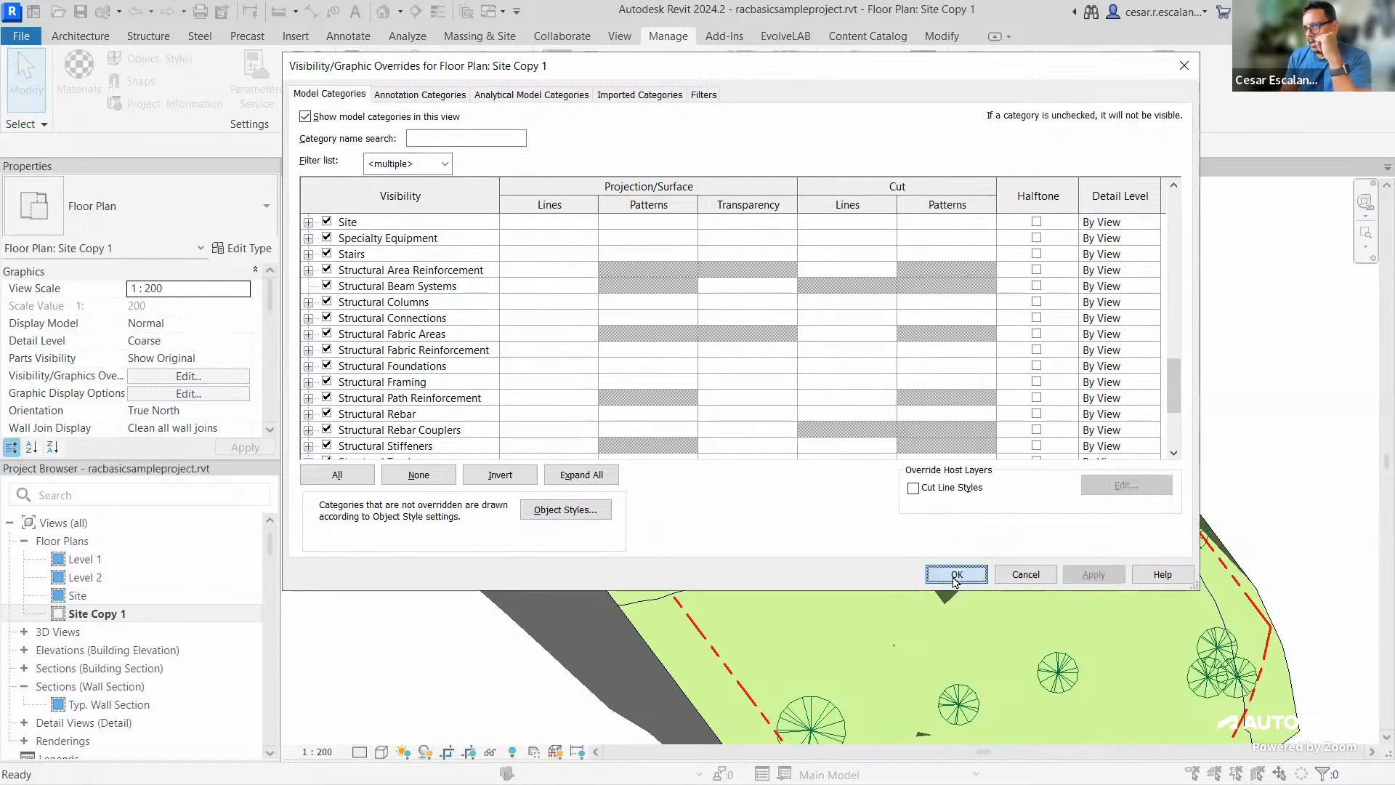
{"action": "scroll", "coordinate": [957, 430], "scroll_direction": "up", "scroll_amount": 2}
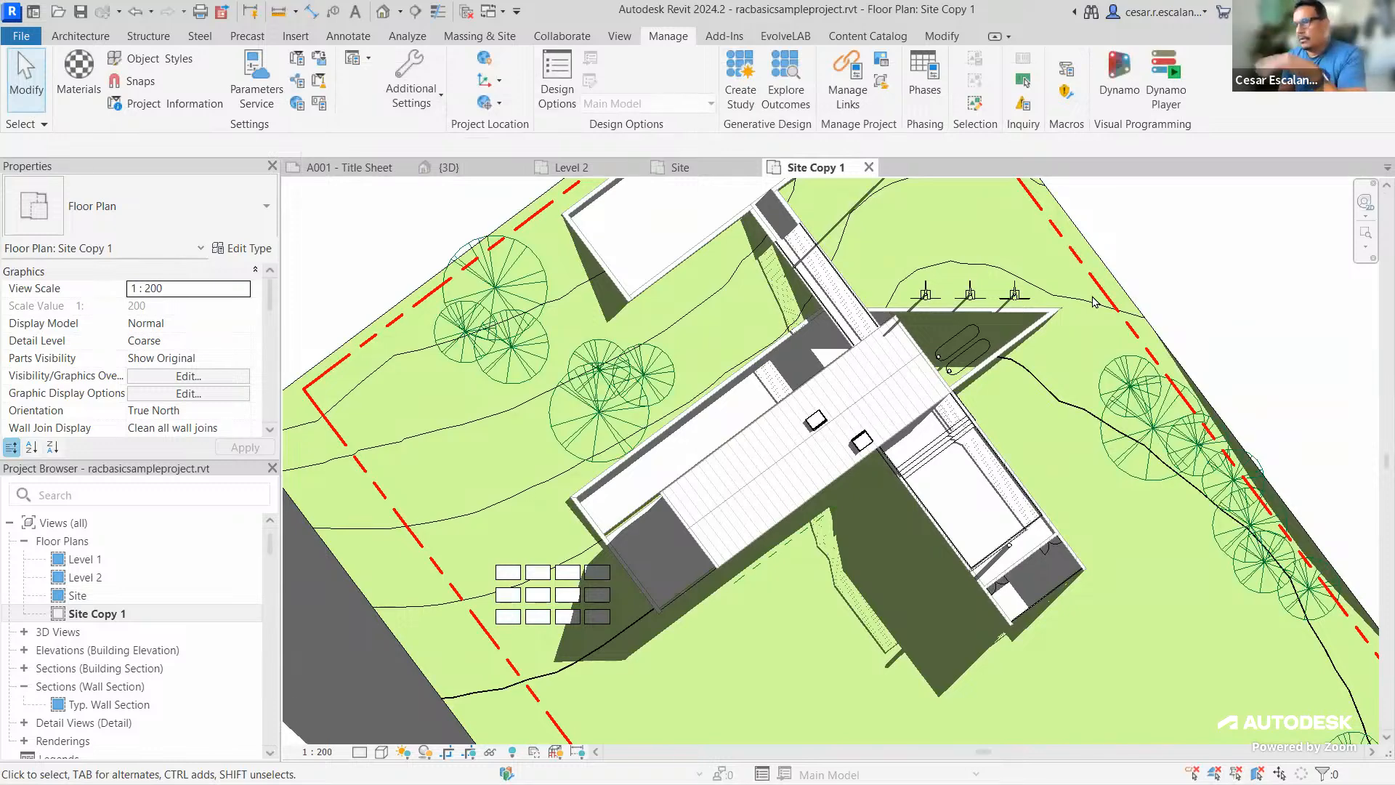
{"action": "scroll", "coordinate": [944, 504], "scroll_direction": "up", "scroll_amount": 2}
{"action": "scroll", "coordinate": [945, 504], "scroll_direction": "up", "scroll_amount": 1}
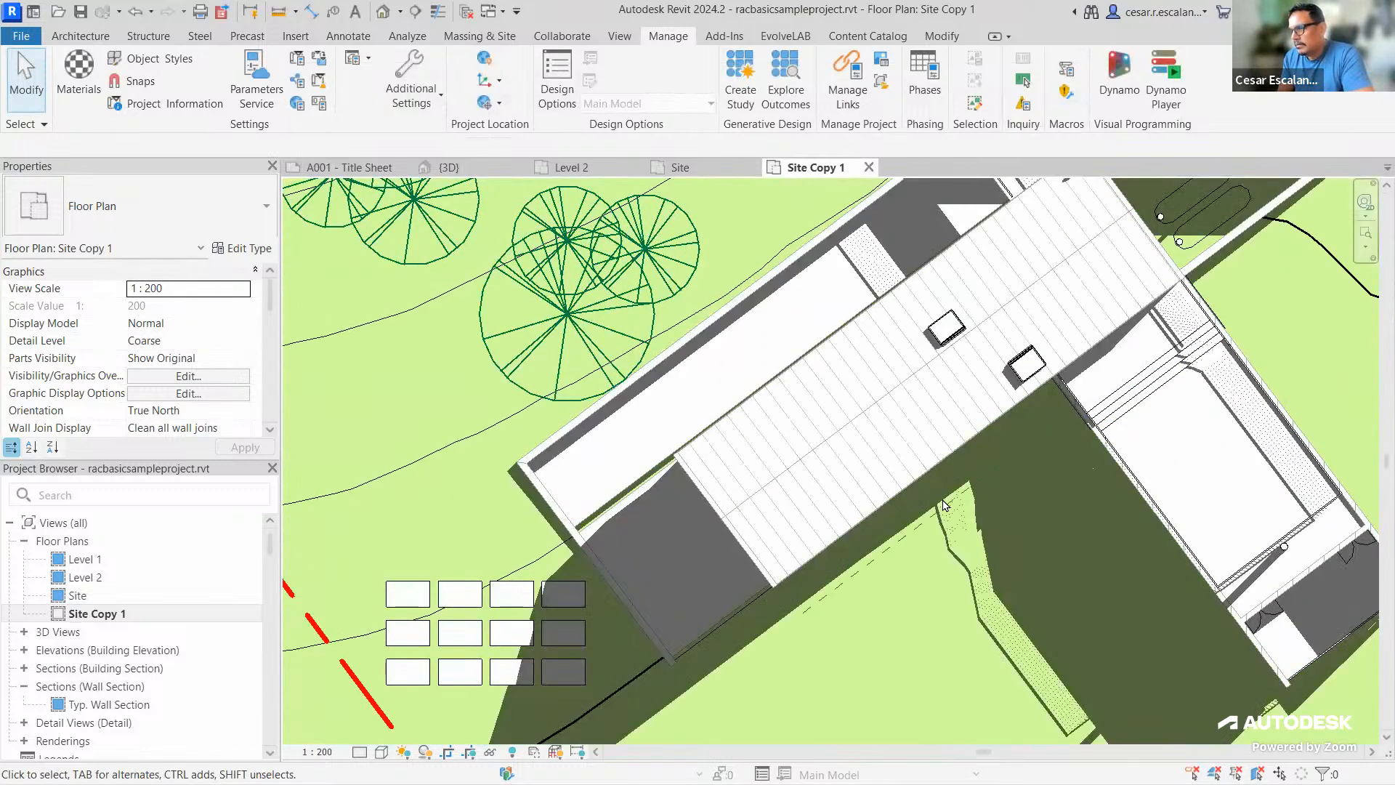
Zoom back out and reopen Visibility/Graphic Overrides with VV
{"action": "scroll", "coordinate": [945, 504], "scroll_direction": "down", "scroll_amount": 4}
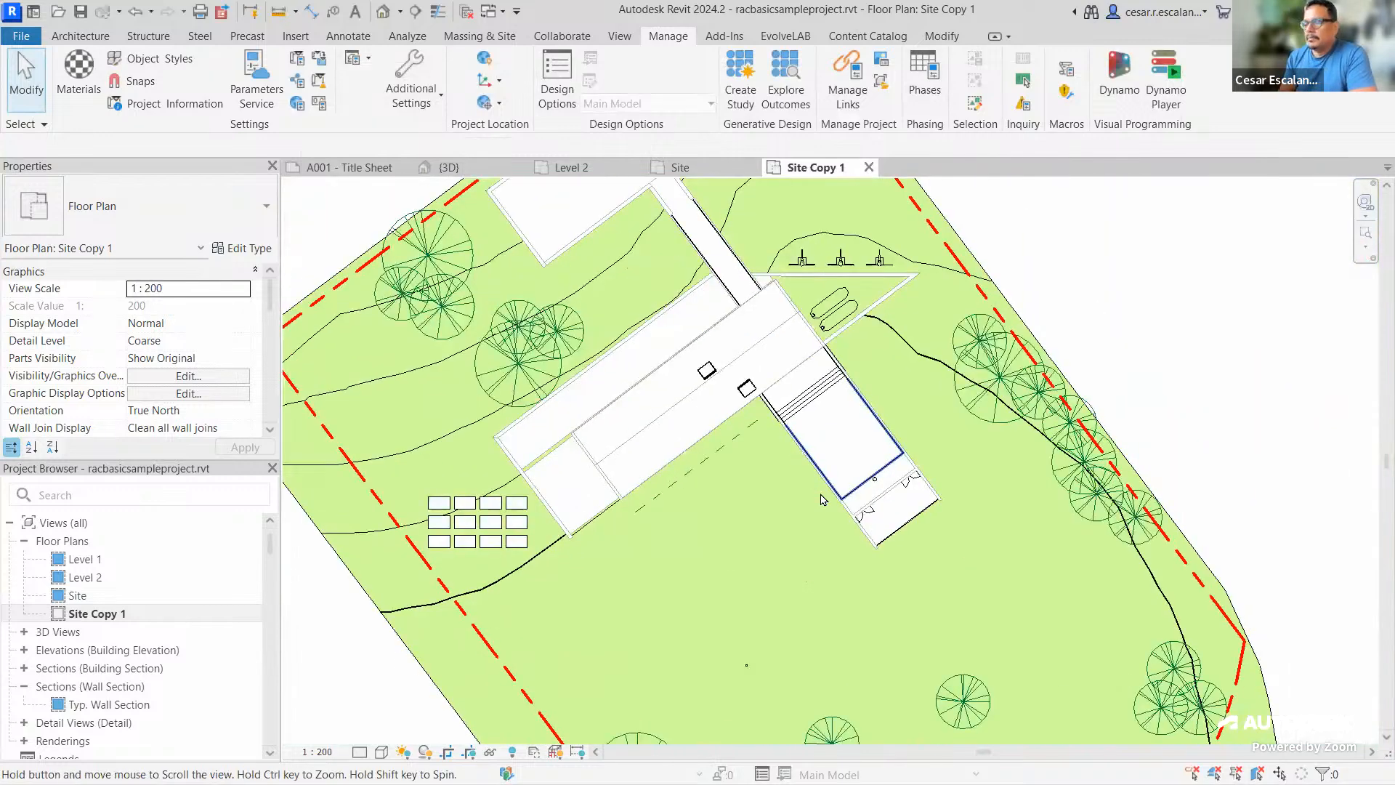
{"action": "scroll", "coordinate": [959, 699], "scroll_direction": "down", "scroll_amount": 1}
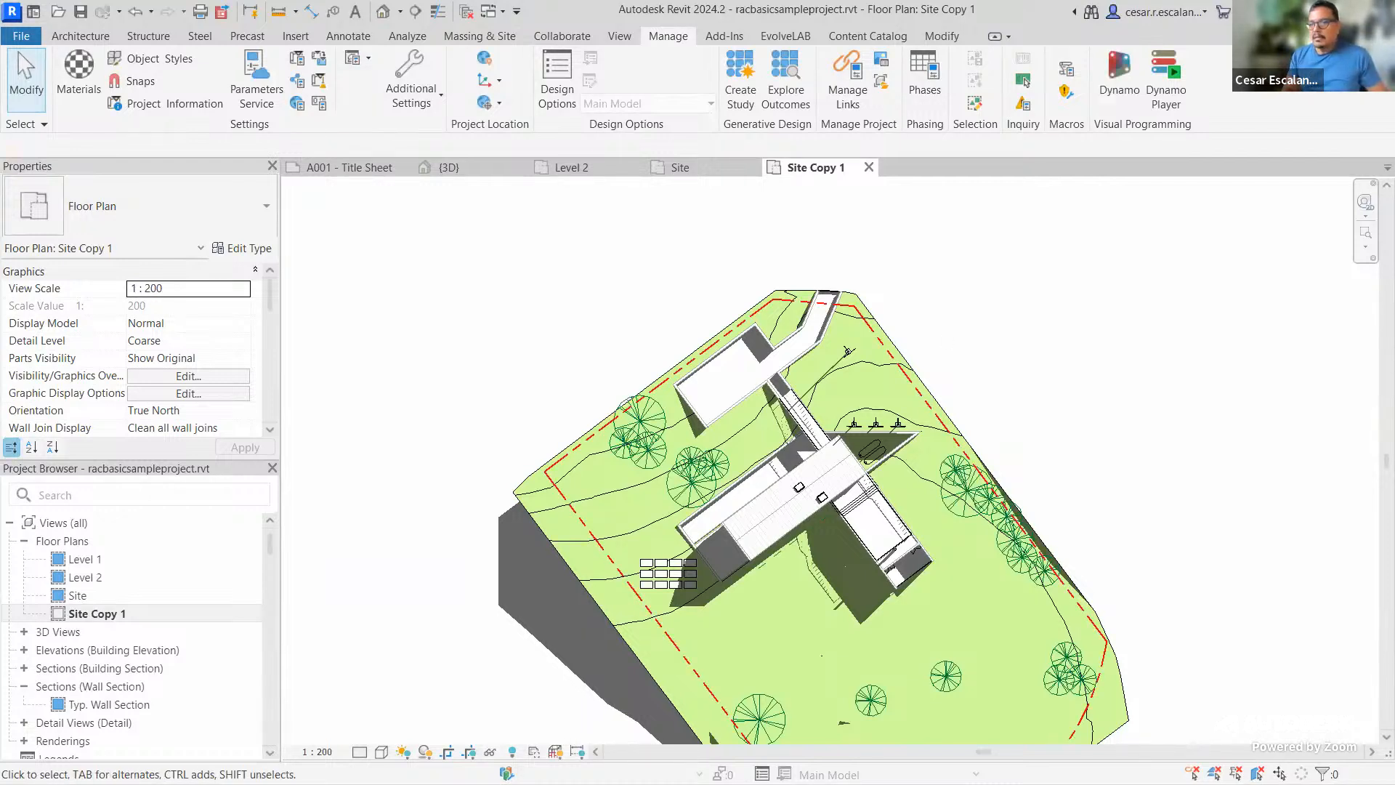
{"action": "key", "text": "v"}
{"action": "key", "text": "g"}
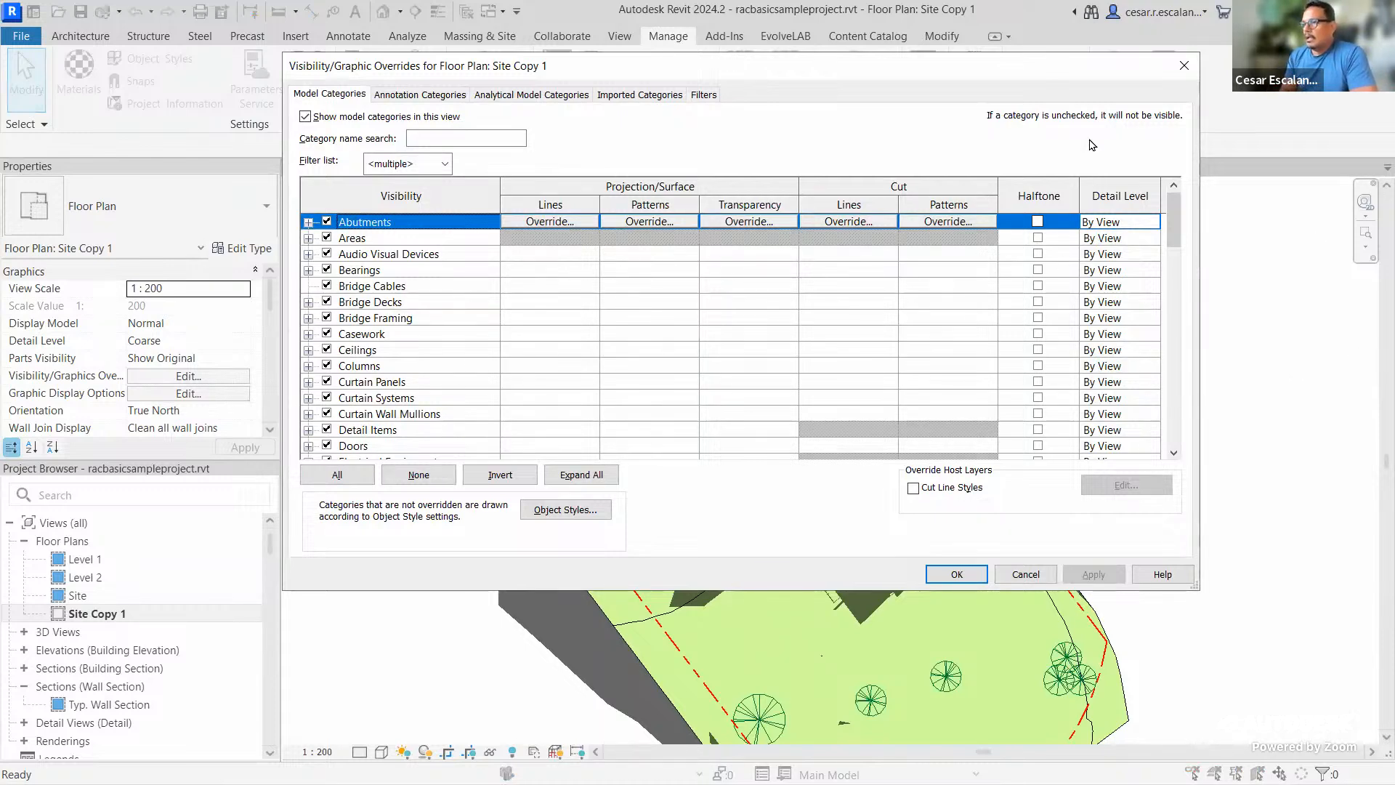
{"action": "key", "text": "Escape"}
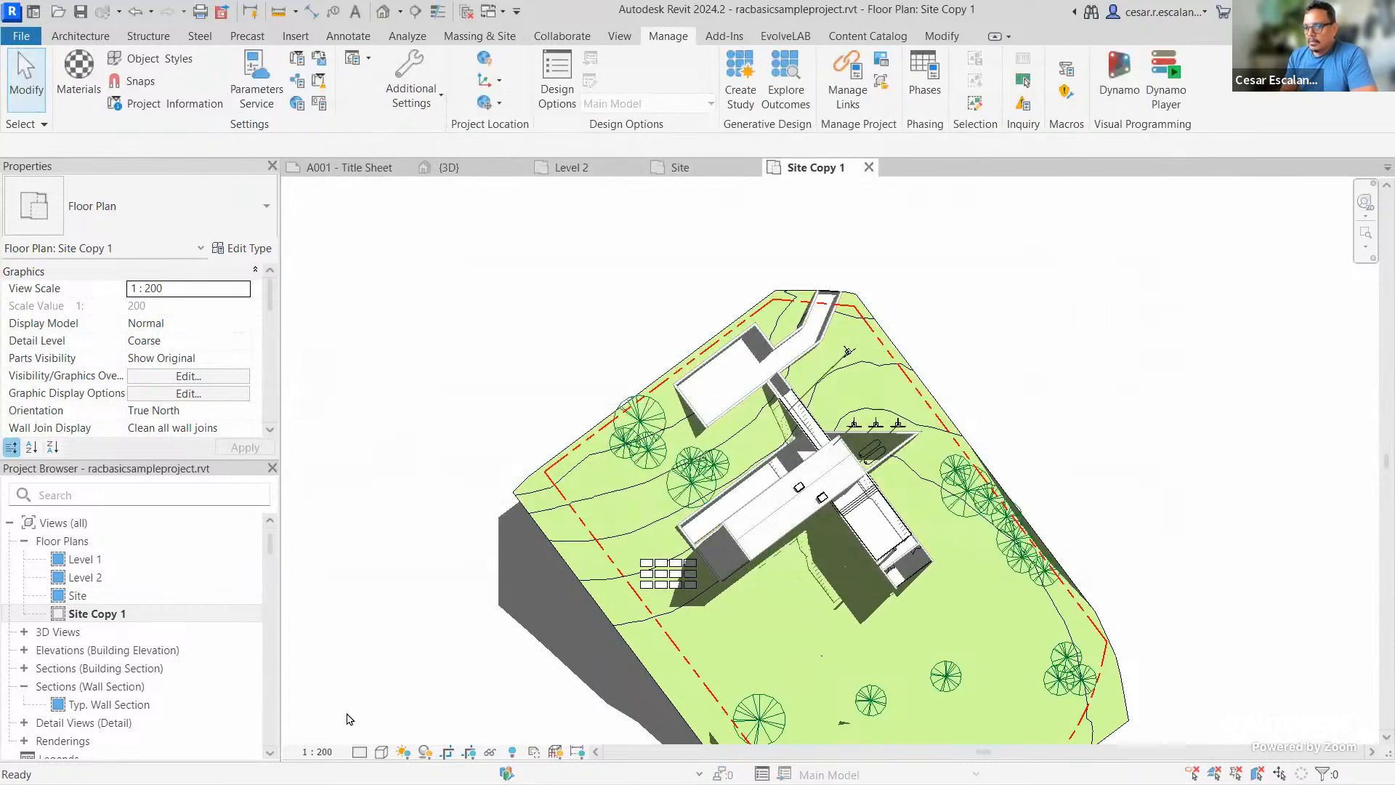
{"action": "left_click", "coordinate": [382, 753]}
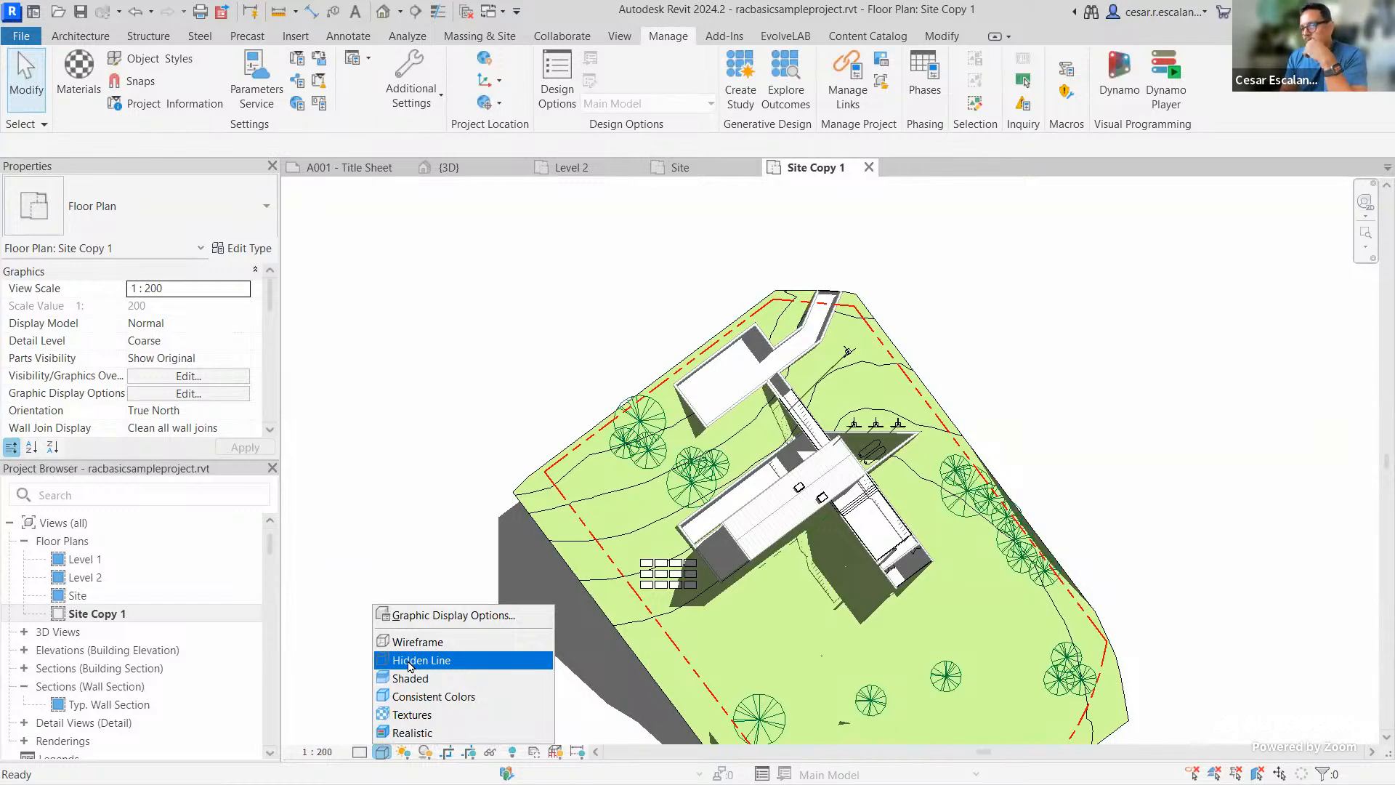
{"action": "left_click", "coordinate": [1124, 519]}
{"action": "middle_click_drag", "start_coordinate": [1136, 569], "coordinate": [1153, 460]}
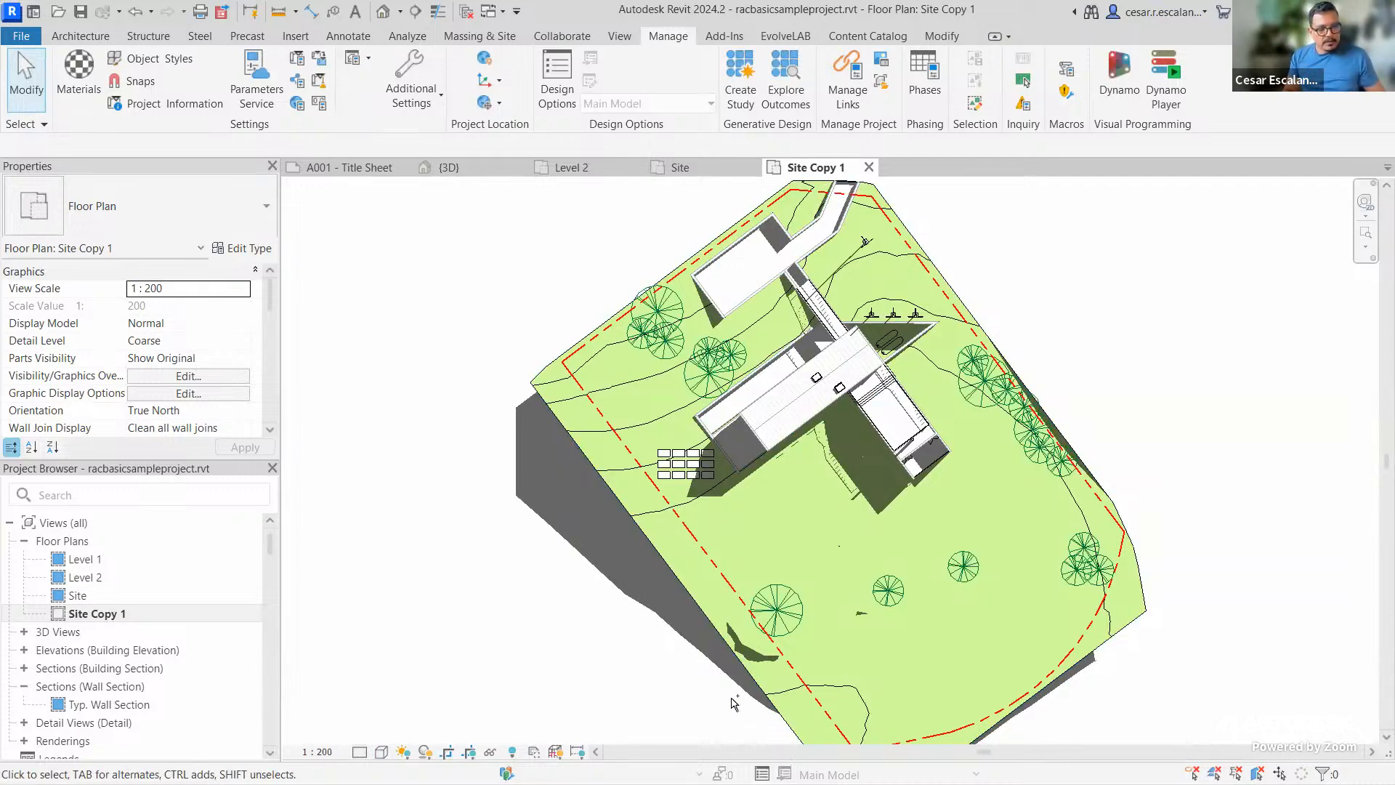
{"action": "left_click_drag", "start_coordinate": [335, 728], "coordinate": [625, 775]}
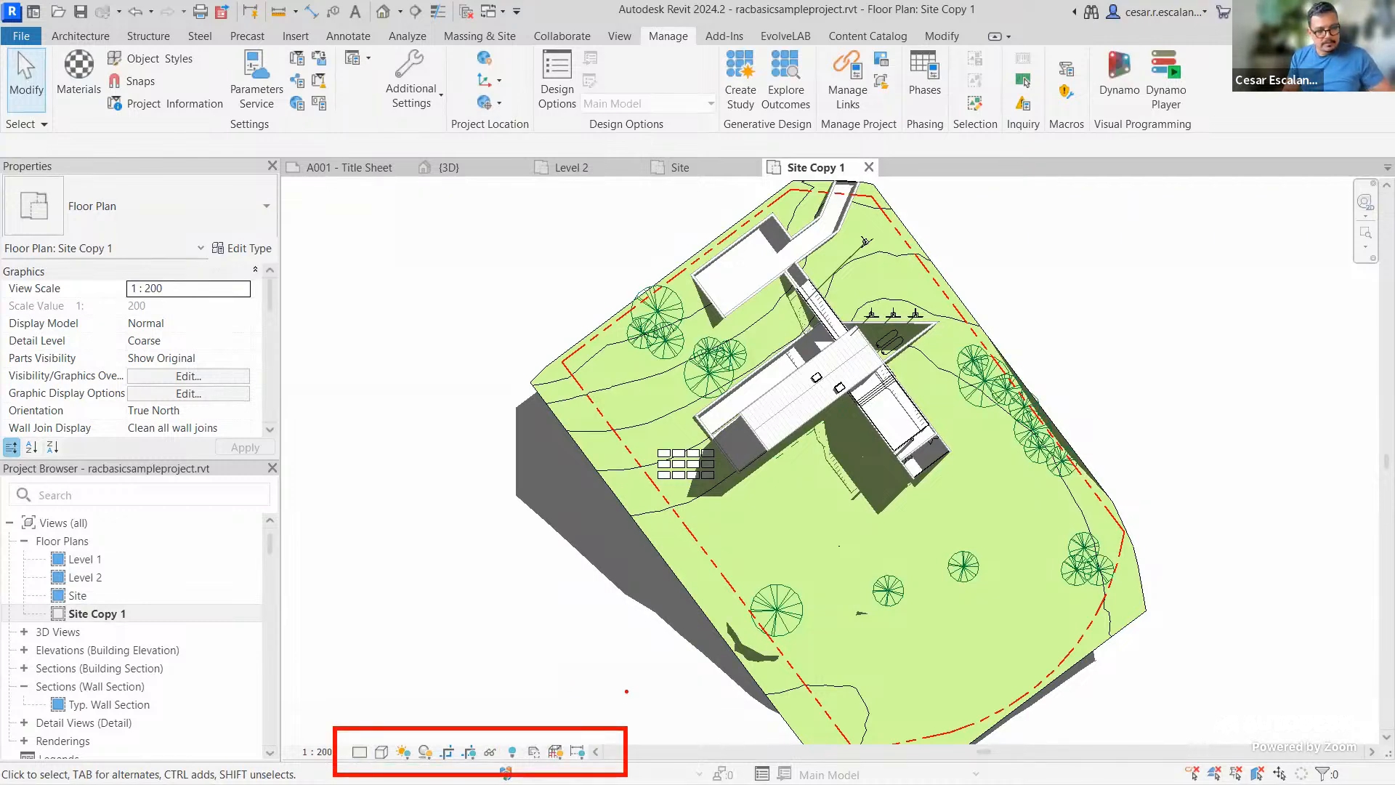
{"action": "key", "text": "t"}
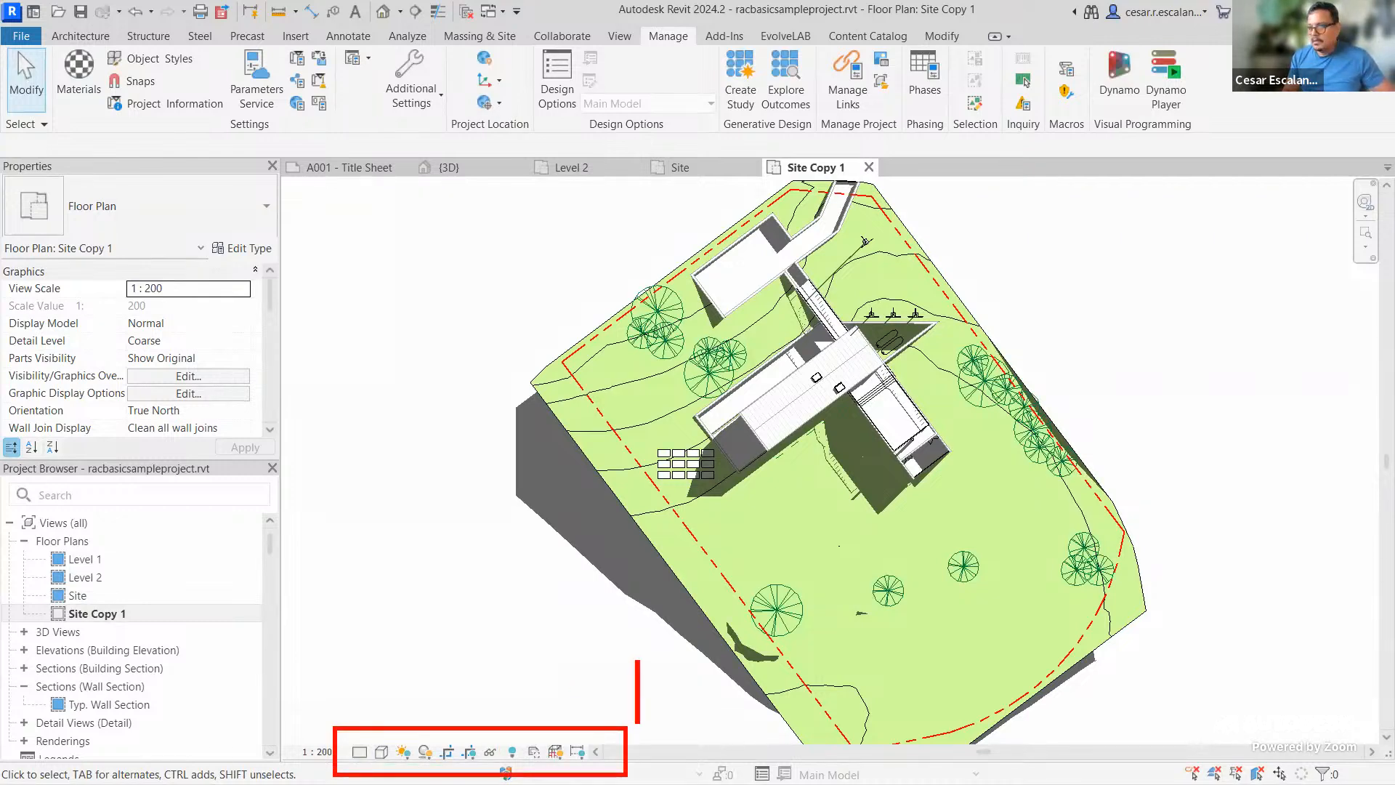
Pan and zoom the Site Copy 1 plan to view the building and its eastern trees up close
{"action": "left_click", "coordinate": [660, 706]}
{"action": "type", "text": "+ VG"}
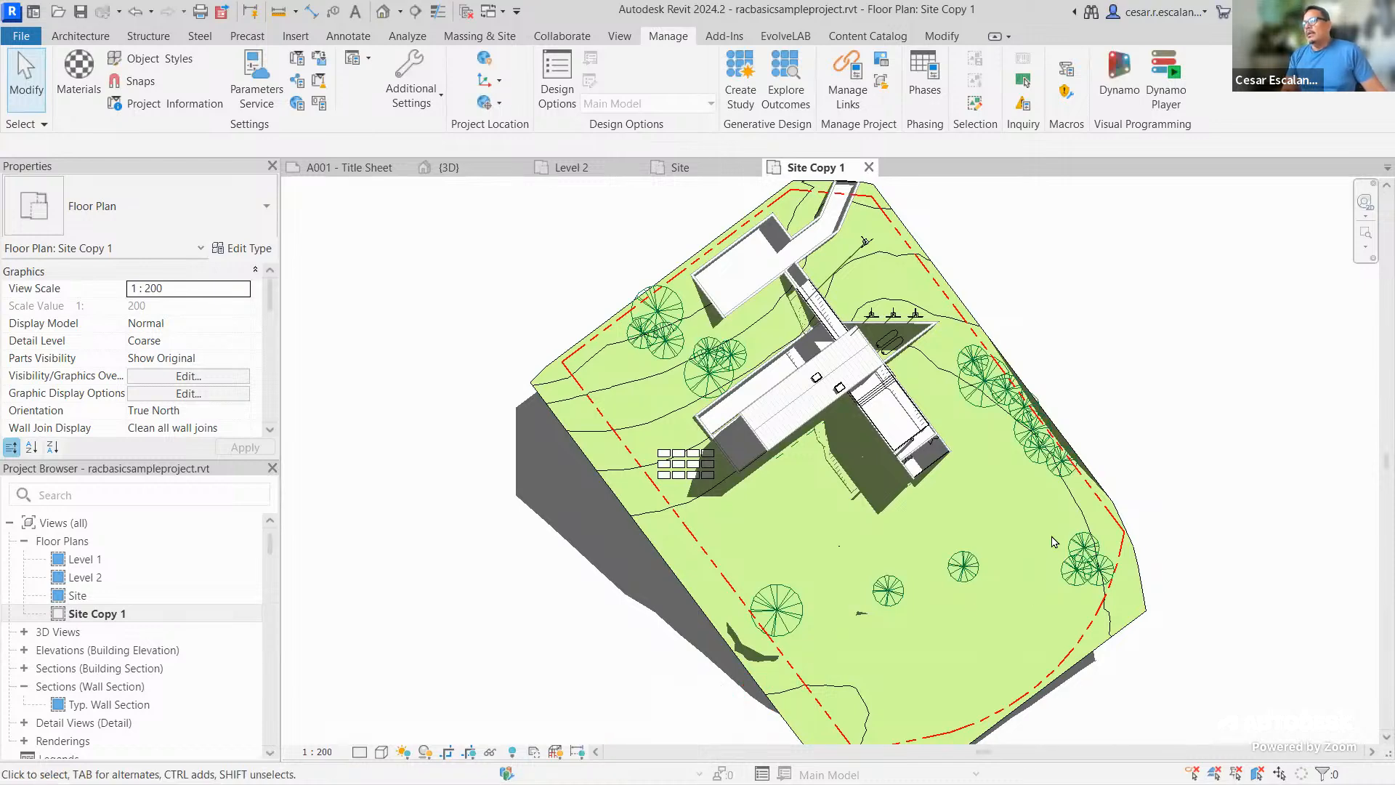
{"action": "middle_click_drag", "start_coordinate": [1290, 430], "coordinate": [1270, 468]}
{"action": "scroll", "coordinate": [1026, 405], "scroll_direction": "up", "scroll_amount": 2}
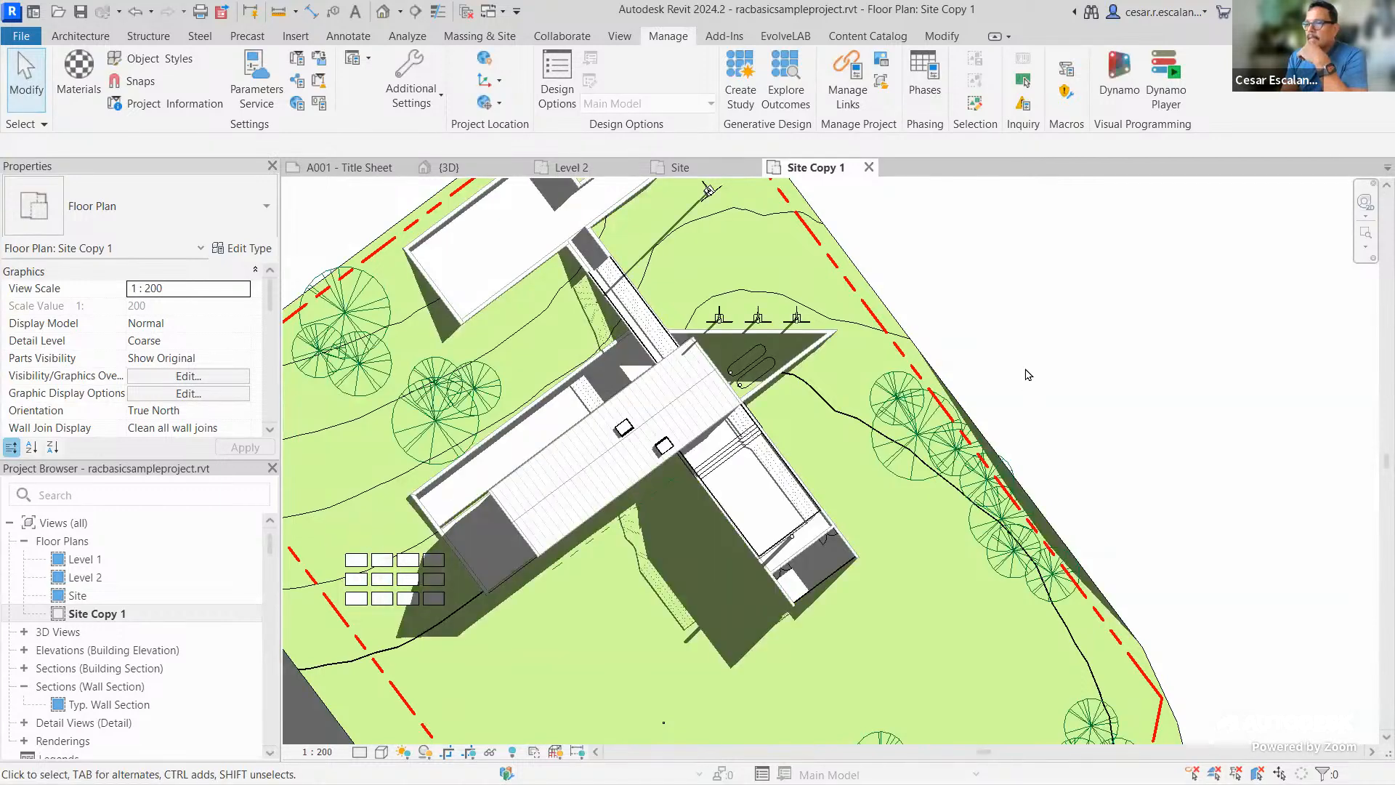
{"action": "middle_click_drag", "start_coordinate": [1028, 374], "coordinate": [1078, 396]}
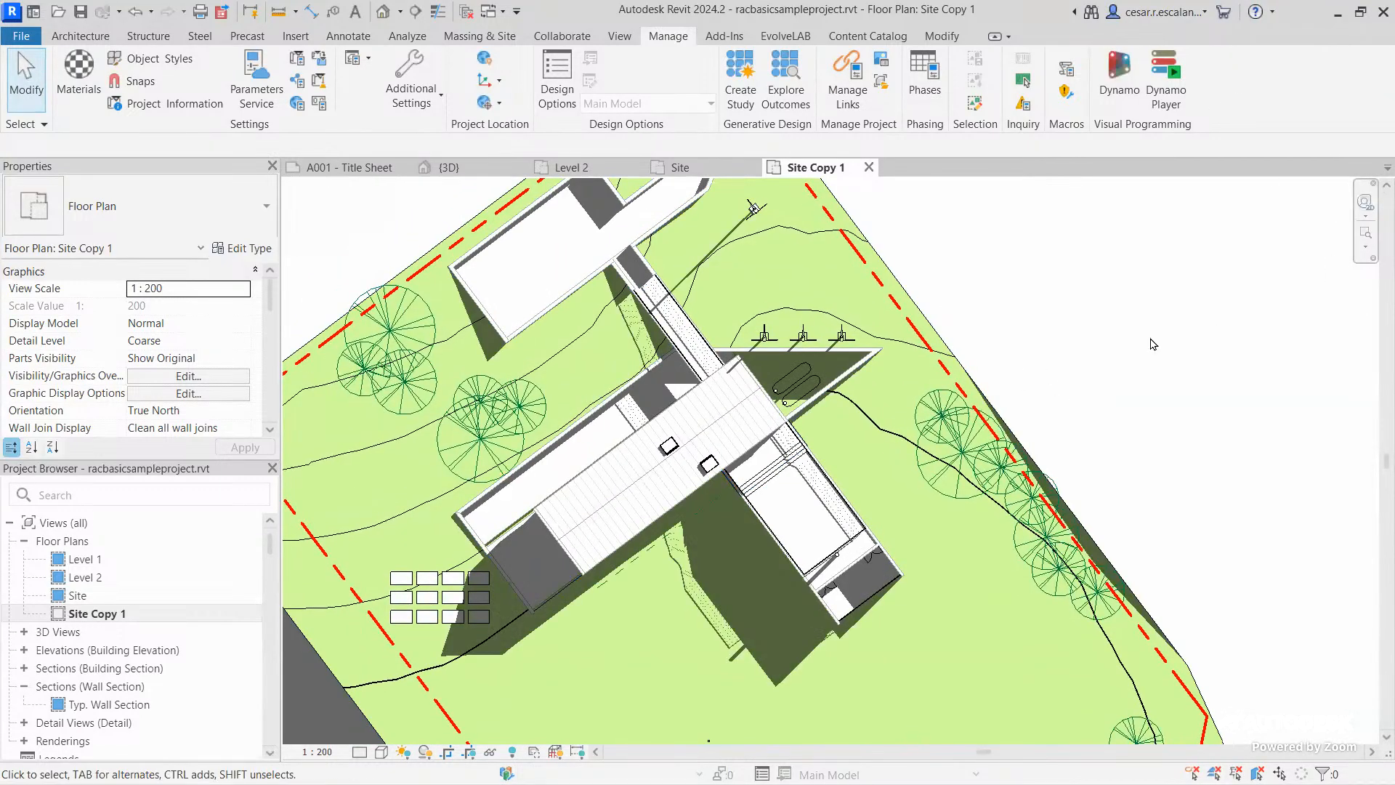
{"action": "scroll", "coordinate": [1152, 344], "scroll_direction": "down", "scroll_amount": 1}
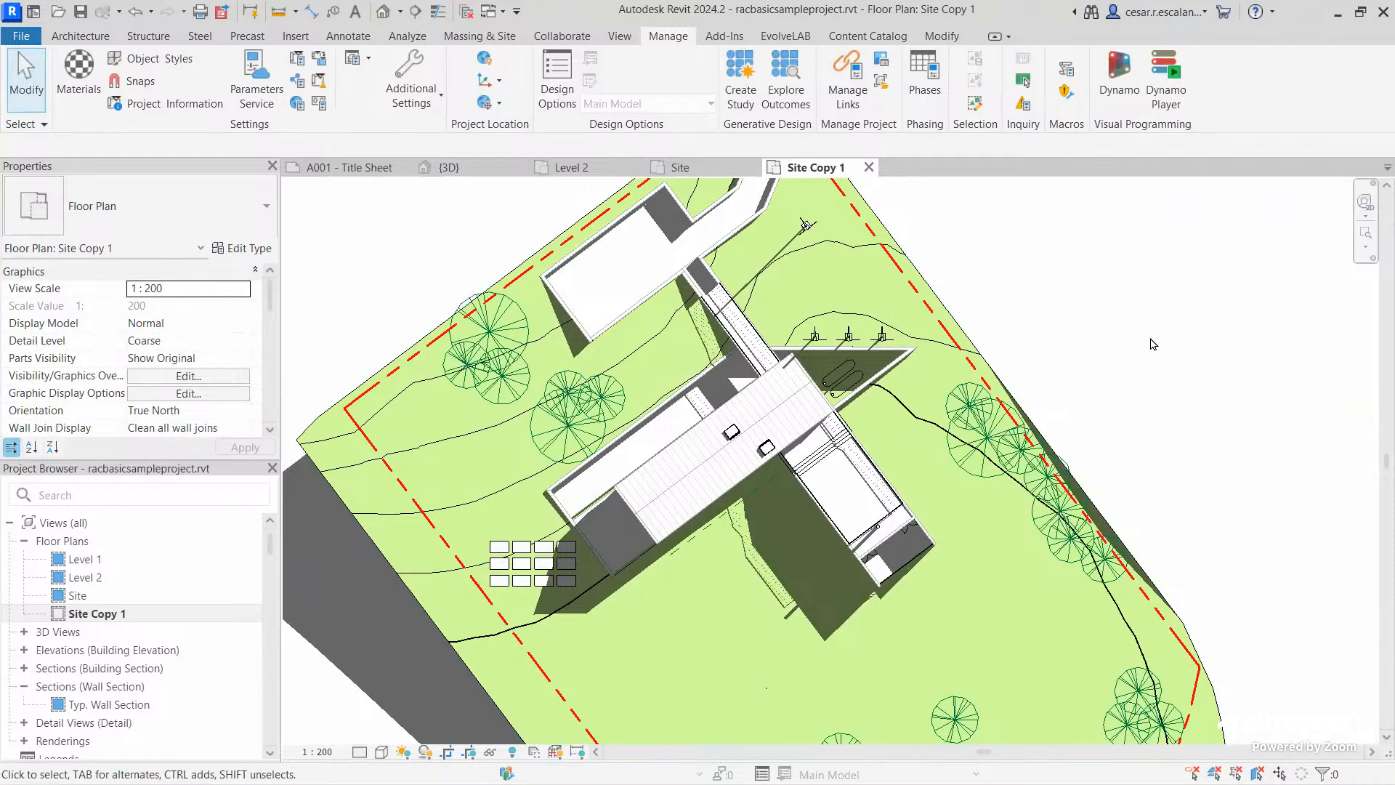
{"action": "scroll", "coordinate": [1153, 344], "scroll_direction": "down", "scroll_amount": 1}
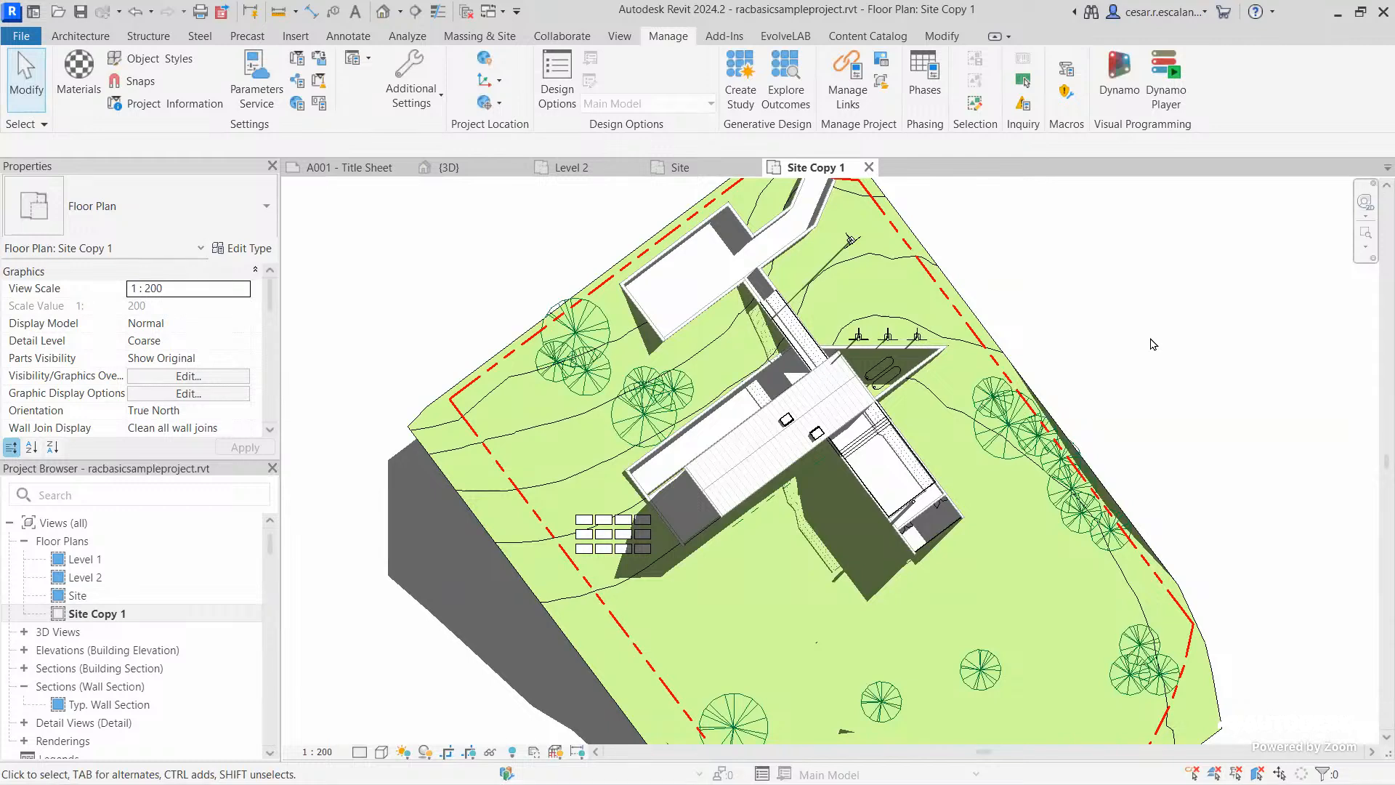
Toggle Canvas Theme between dark and light twice, ending on light, then open the File menu
{"action": "left_click", "coordinate": [619, 37]}
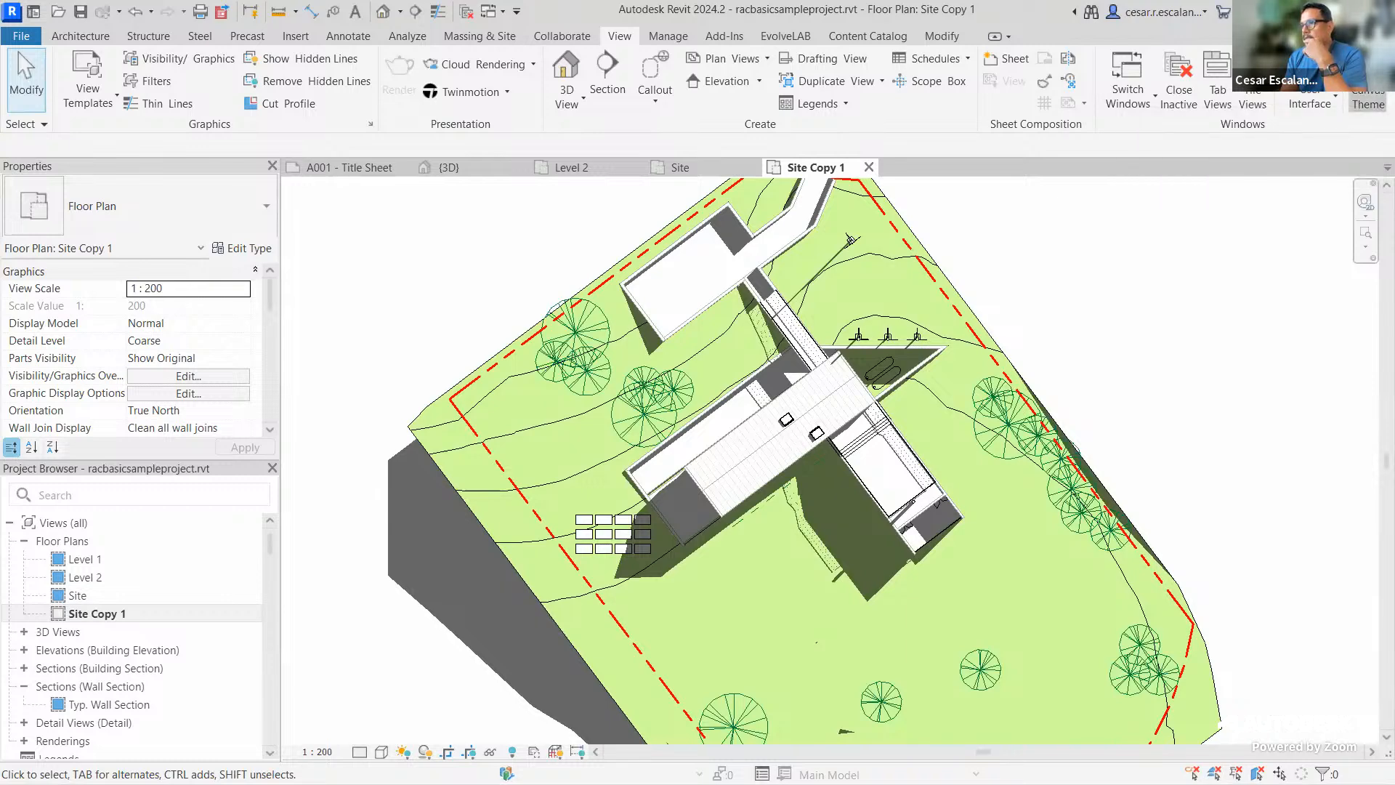
{"action": "left_click", "coordinate": [1368, 100]}
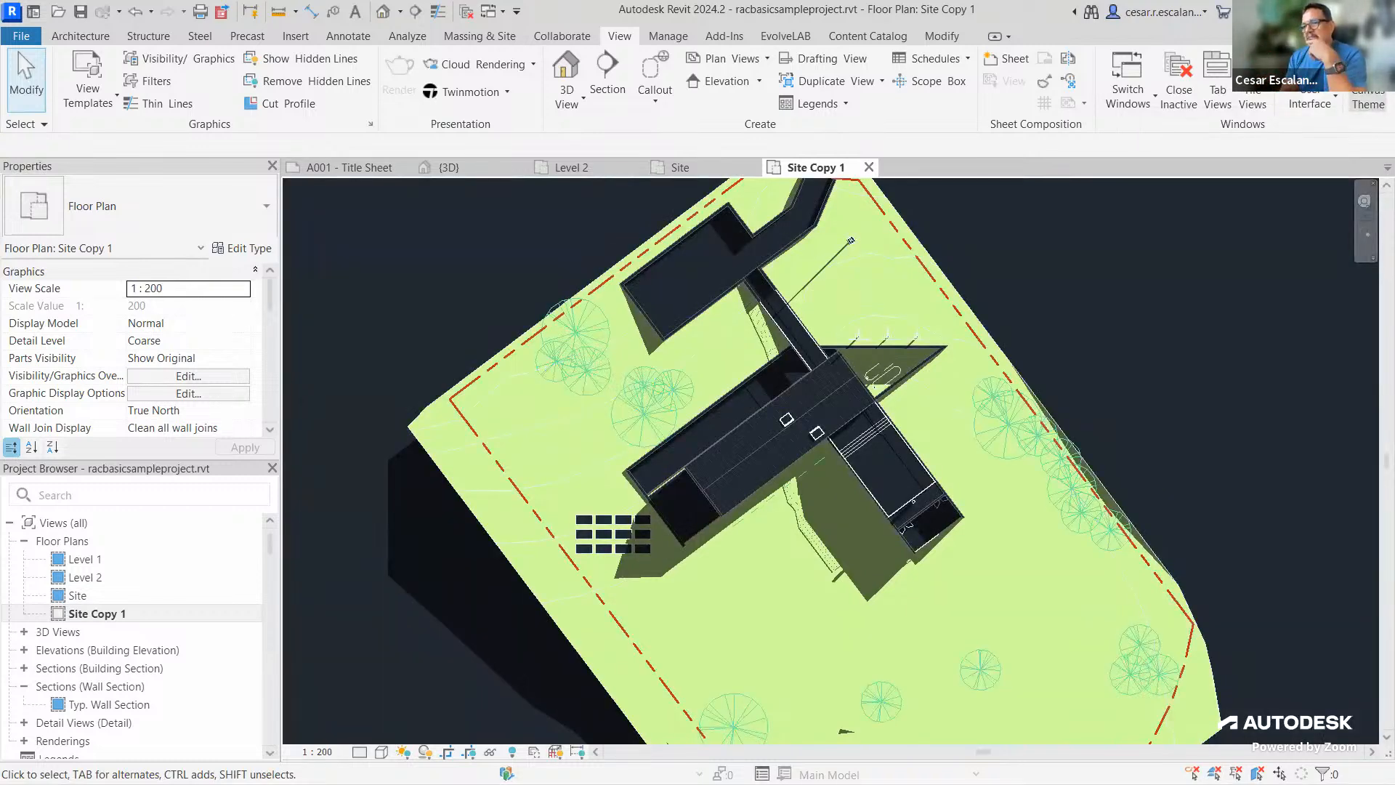
{"action": "left_click", "coordinate": [1368, 101]}
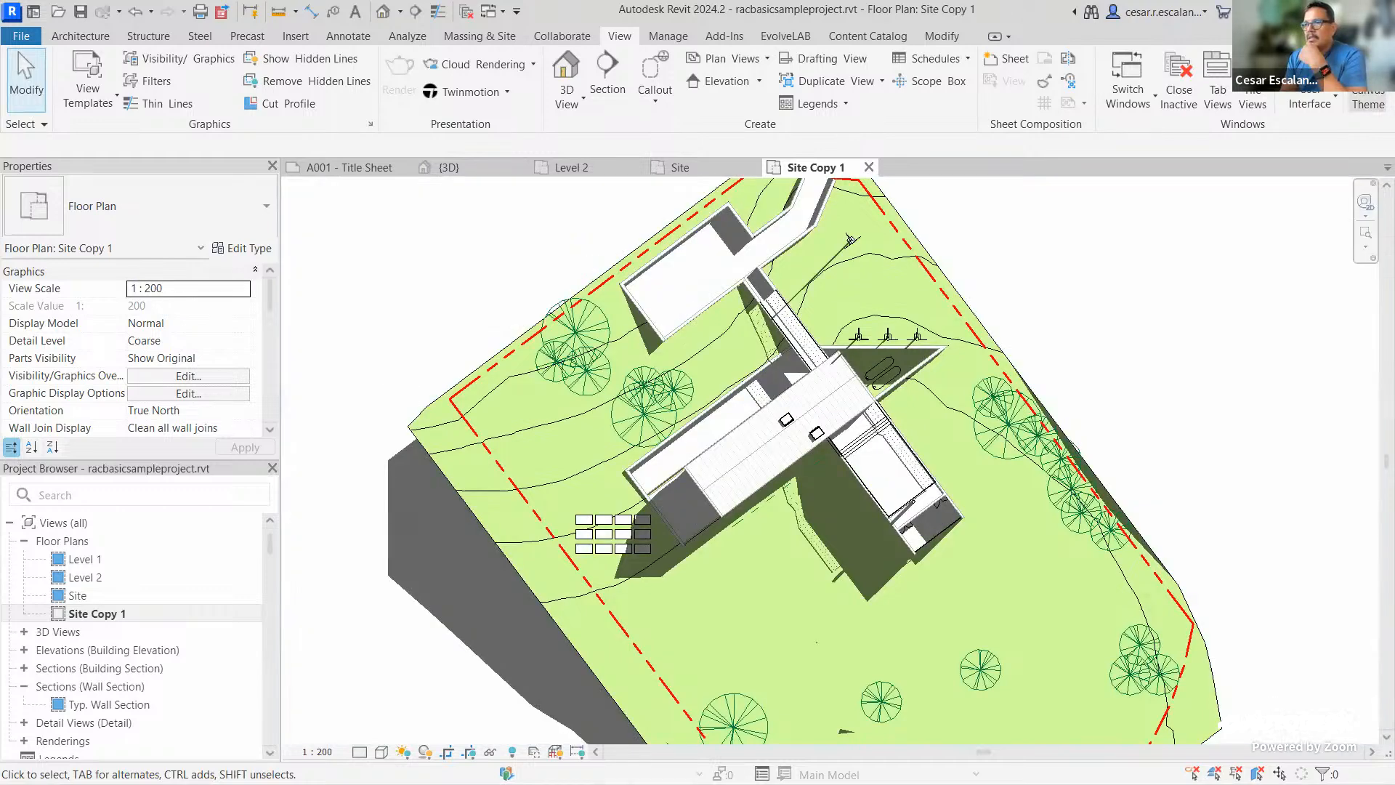
{"action": "left_click", "coordinate": [1369, 100]}
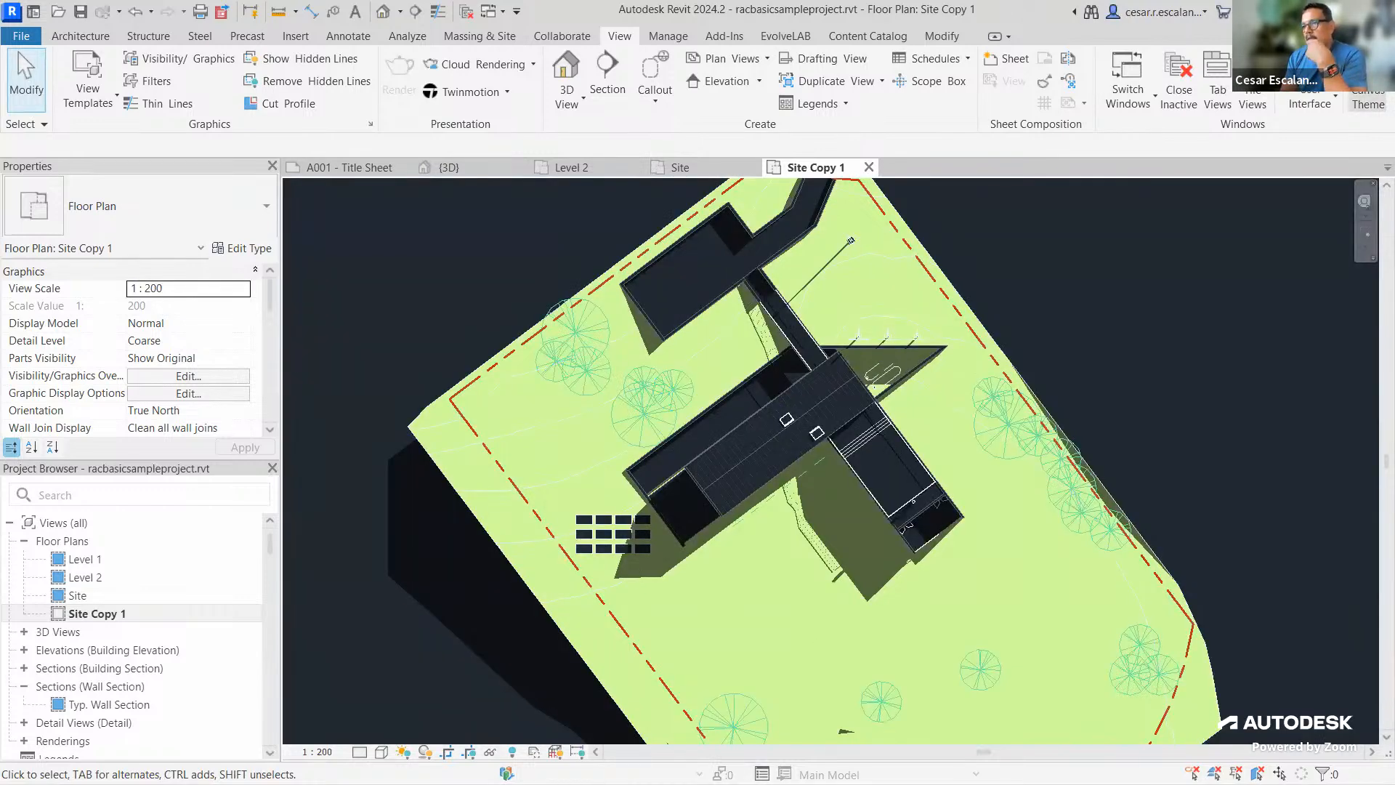
{"action": "left_click", "coordinate": [1368, 100]}
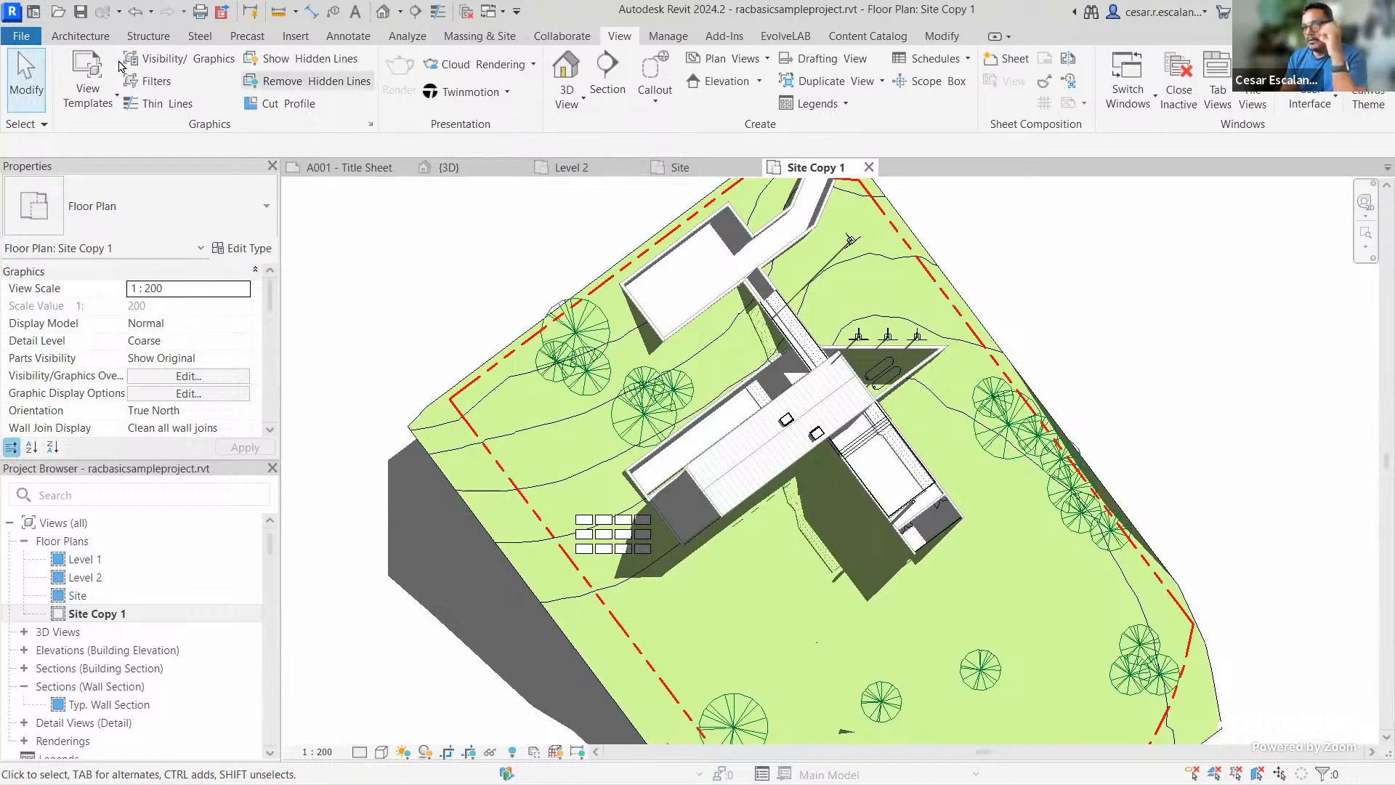
{"action": "left_click", "coordinate": [31, 44]}
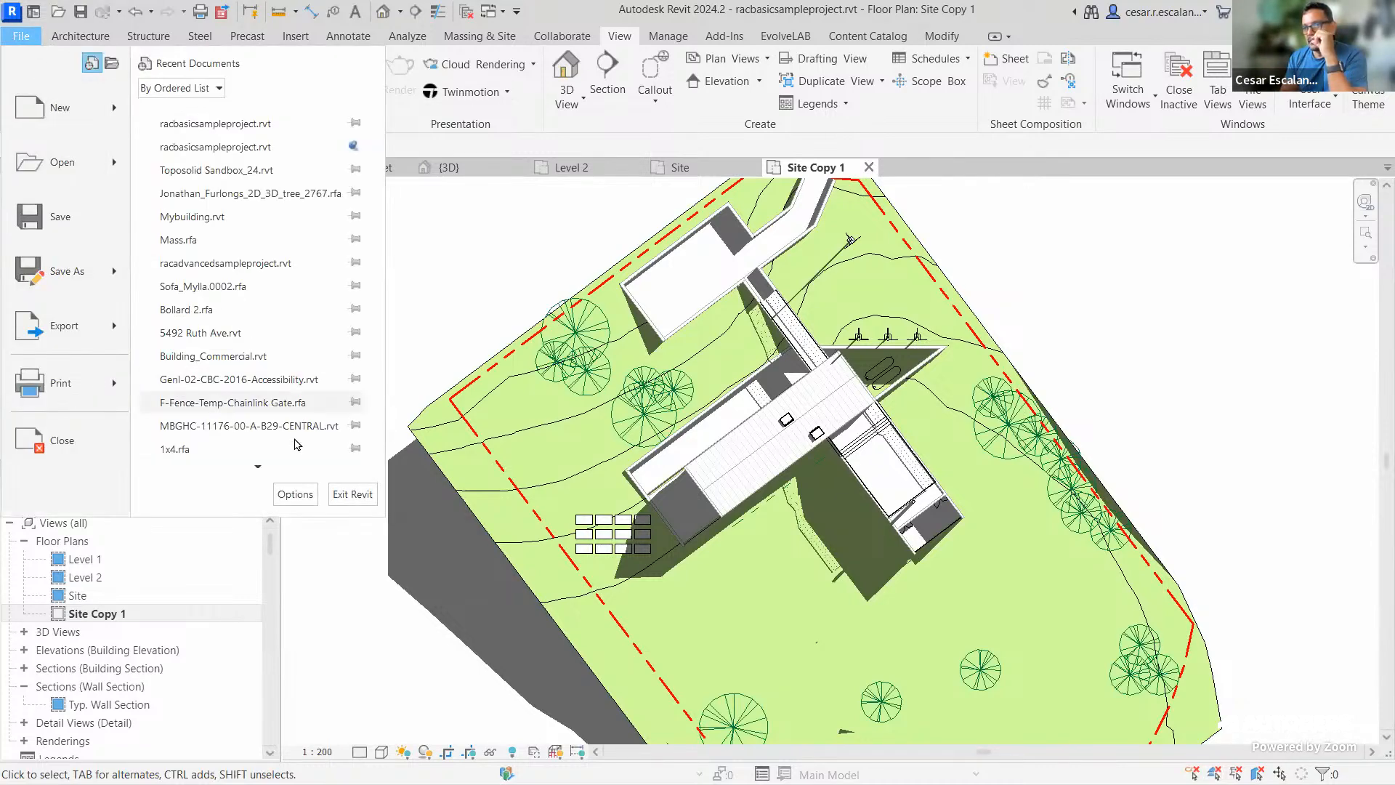
Review the interface themes under Options > Colors, keep Light, and cancel
{"action": "left_click", "coordinate": [295, 494]}
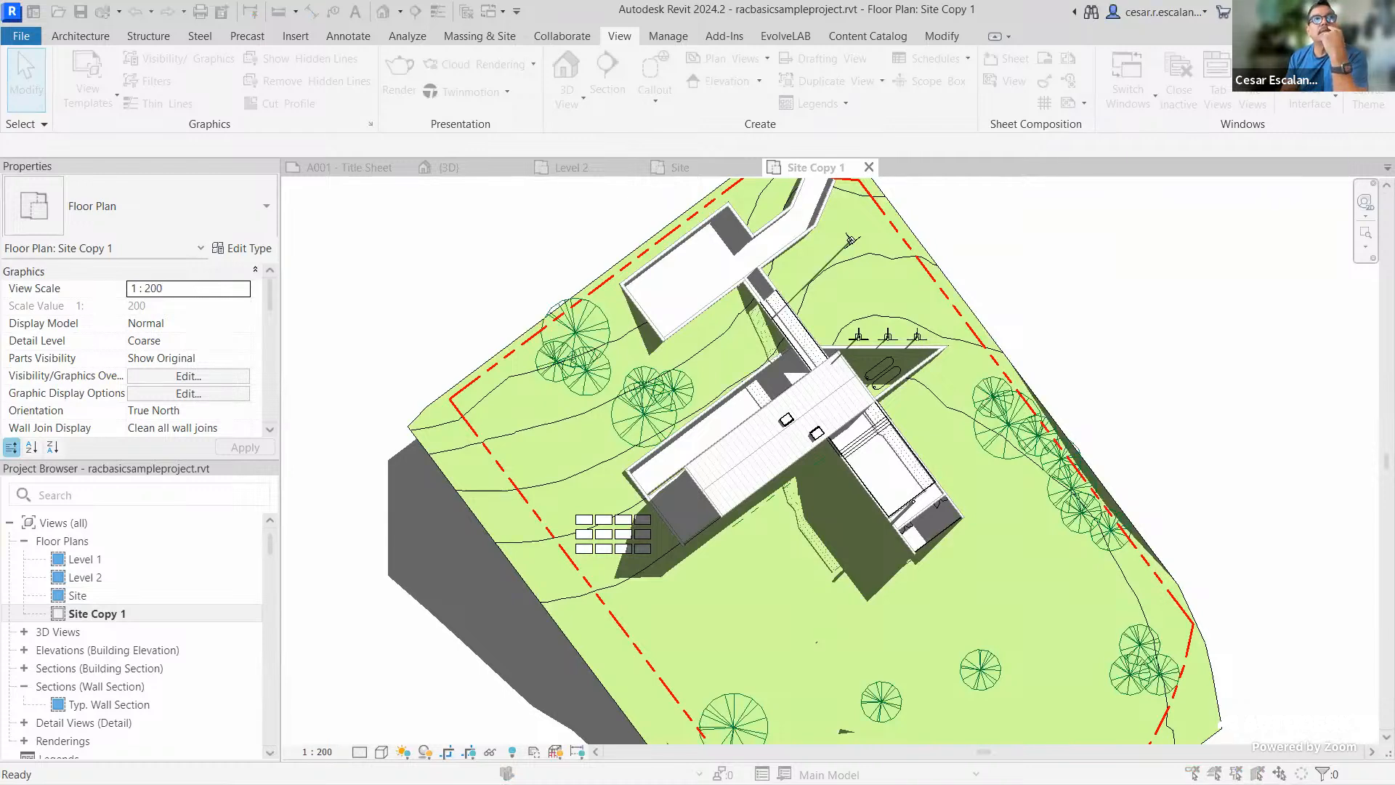
{"action": "left_click", "coordinate": [523, 166]}
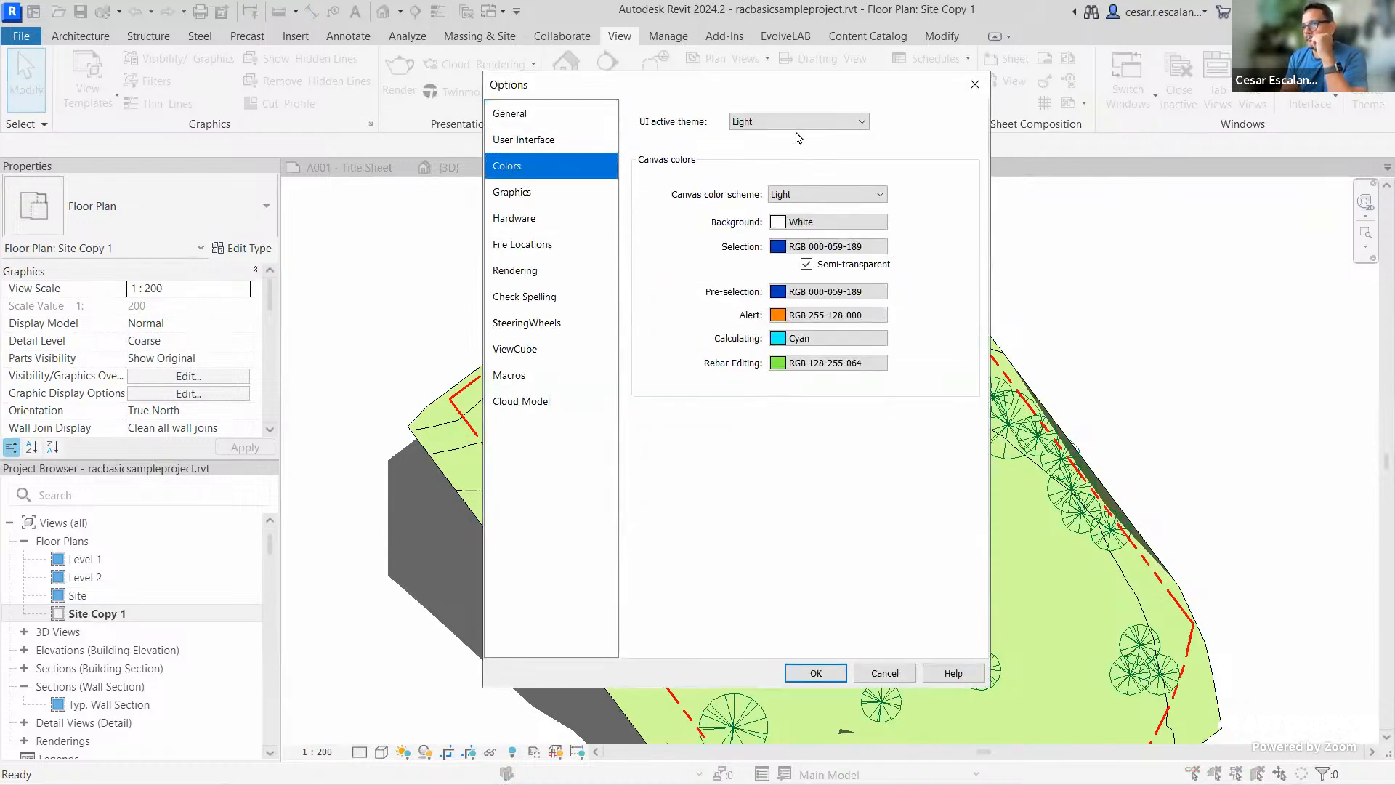
{"action": "left_click", "coordinate": [802, 122]}
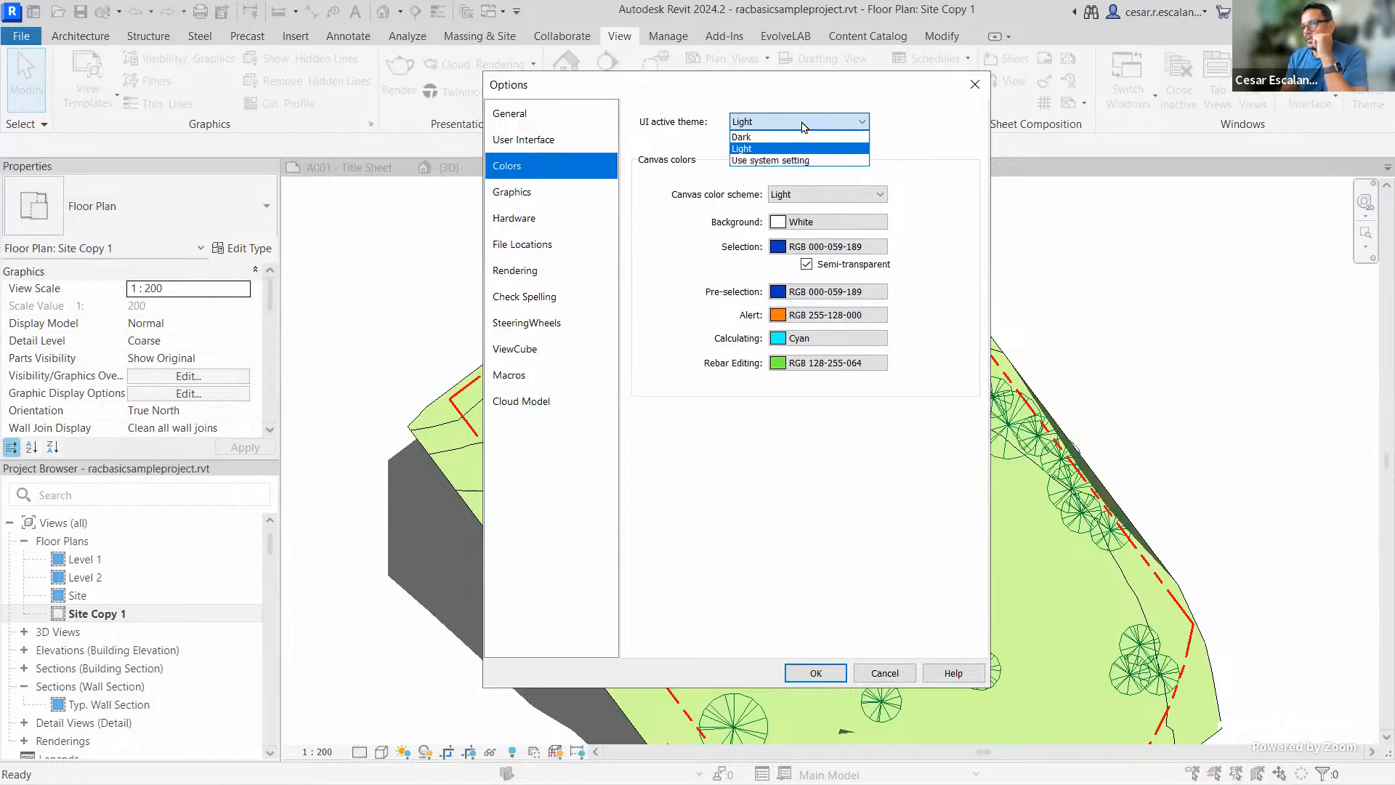
{"action": "left_click", "coordinate": [874, 663]}
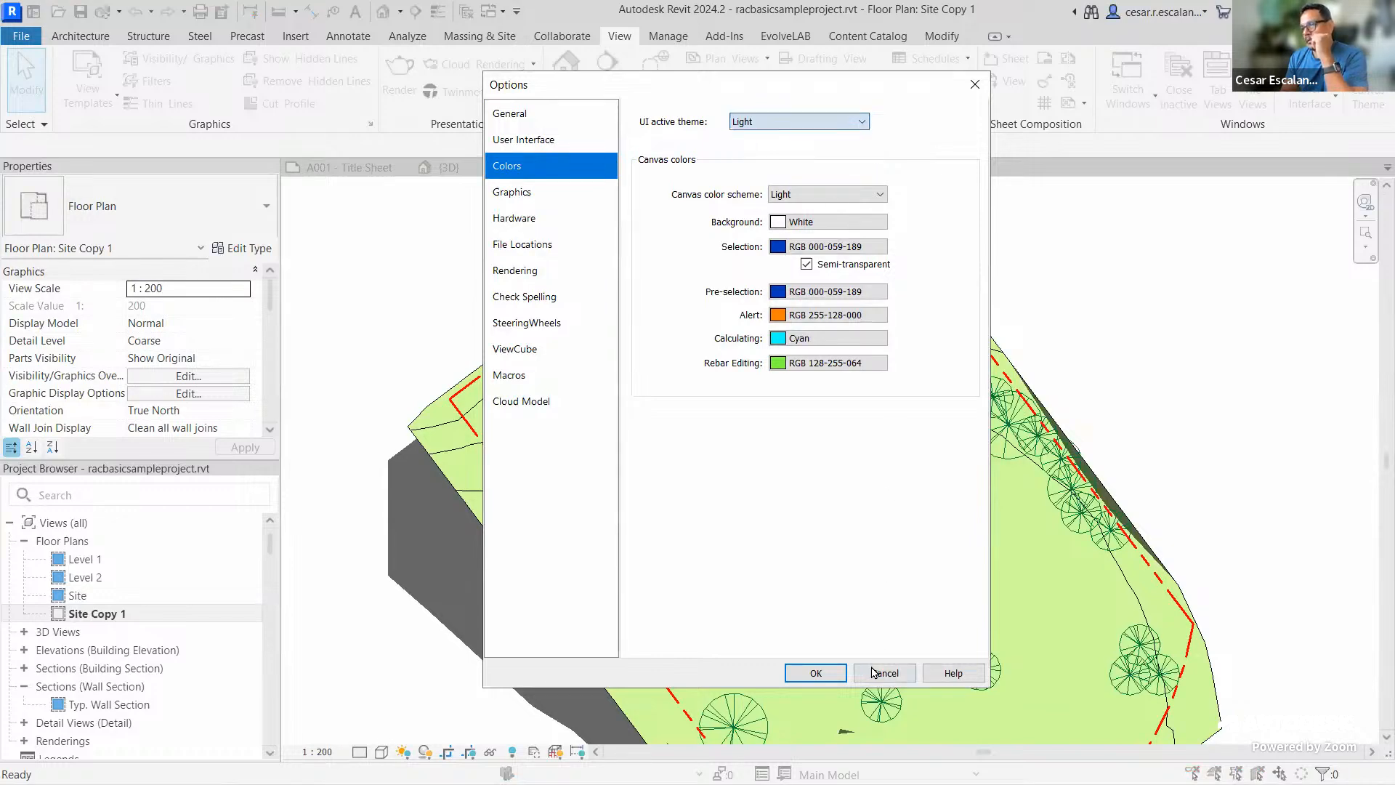
{"action": "left_click", "coordinate": [880, 670]}
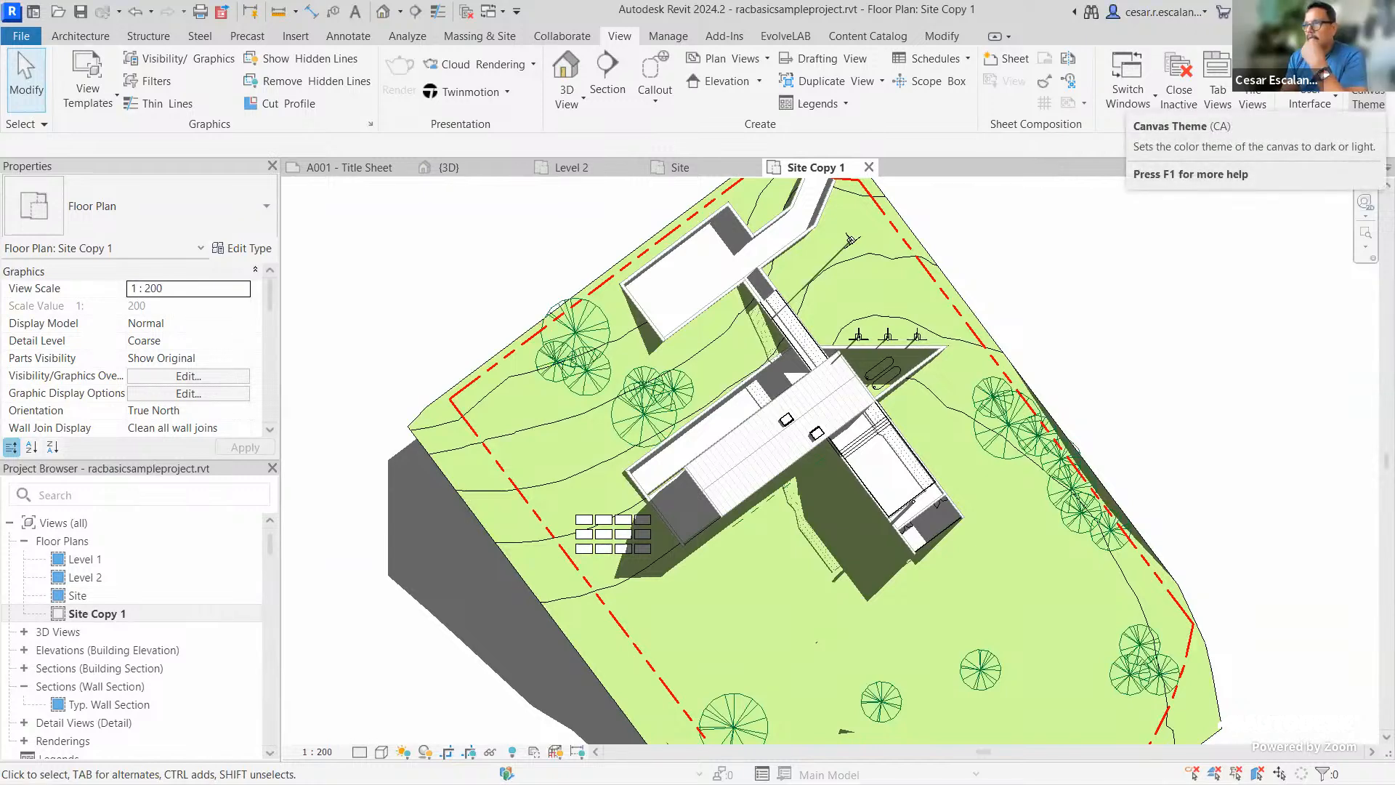
Switch the canvas to dark and view it on the Site and Site Copy 1 plans
{"action": "left_click", "coordinate": [1368, 100]}
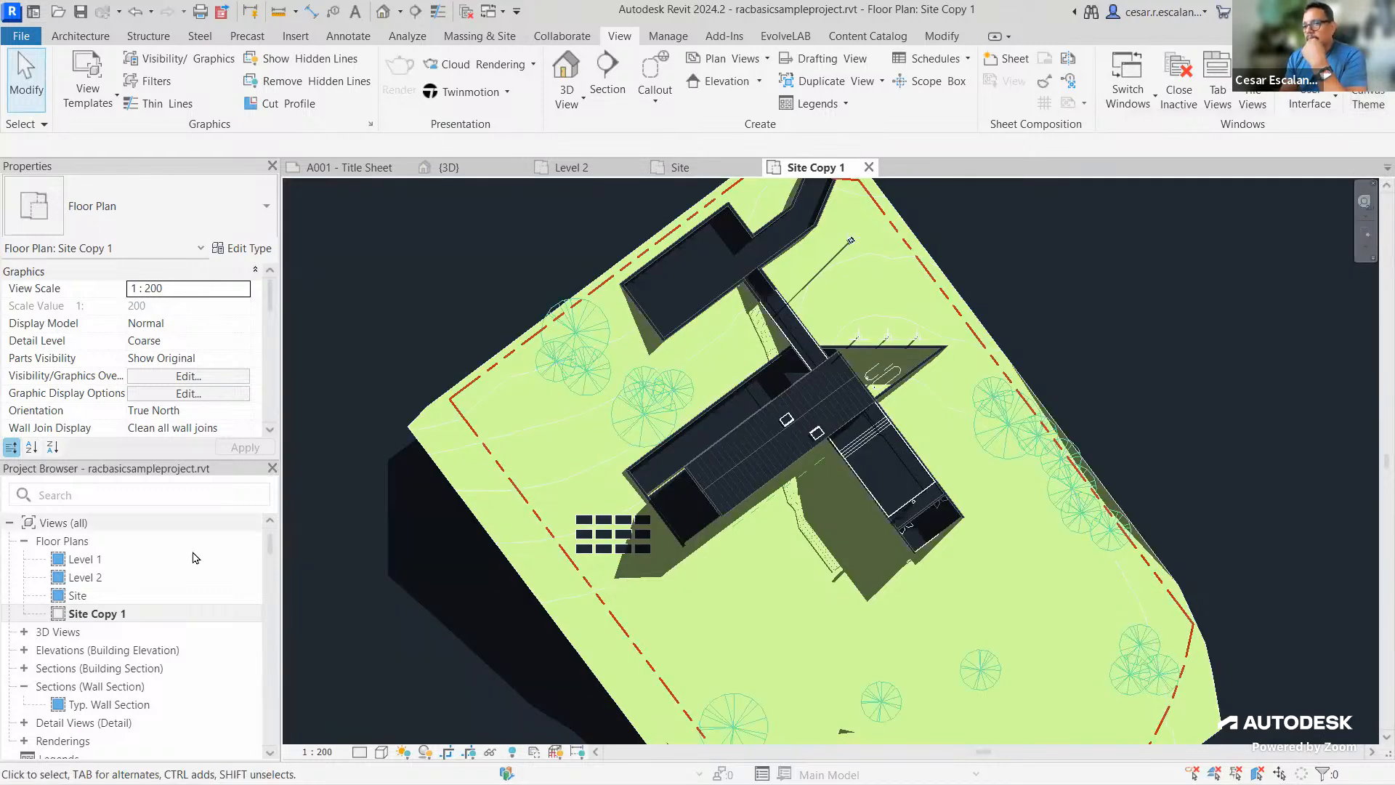
{"action": "double_click", "coordinate": [77, 595]}
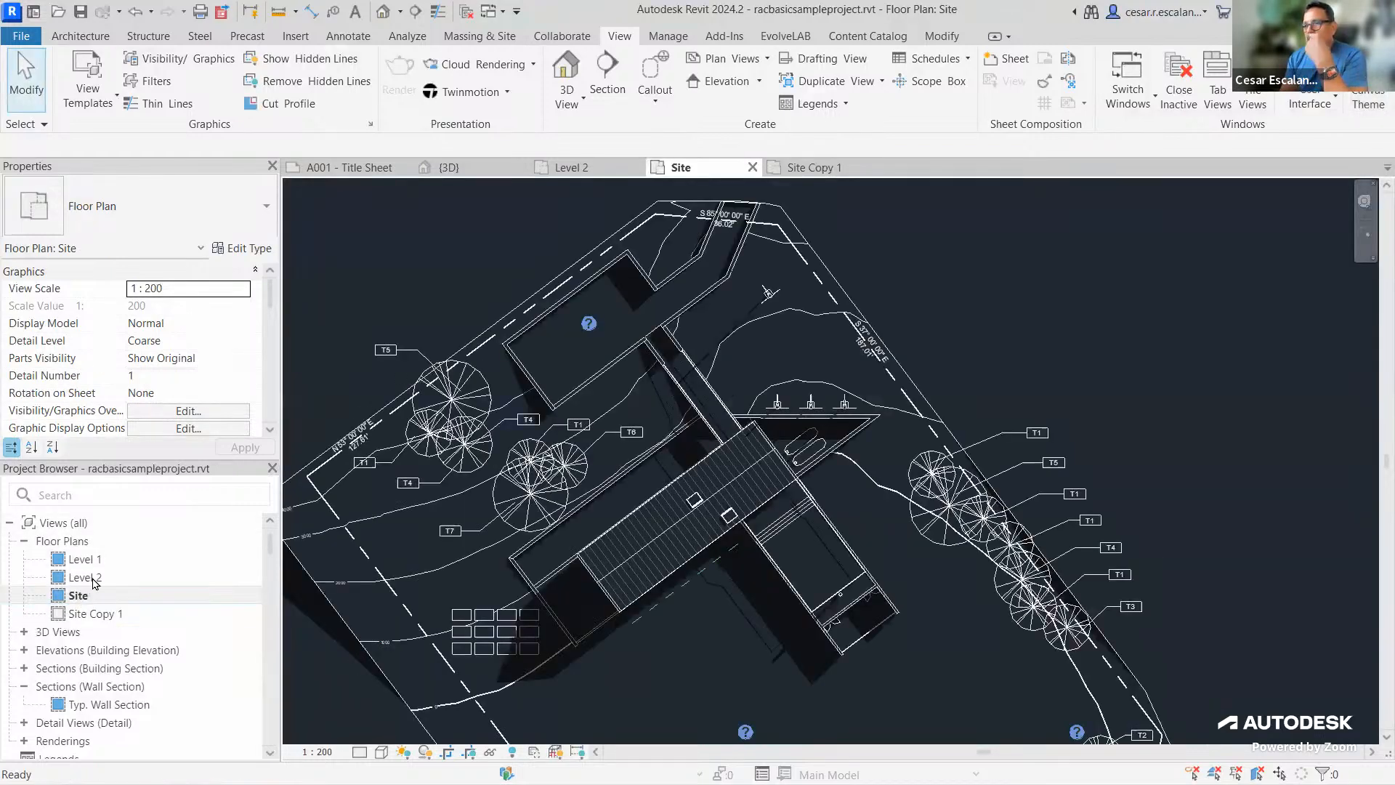
{"action": "double_click", "coordinate": [100, 614]}
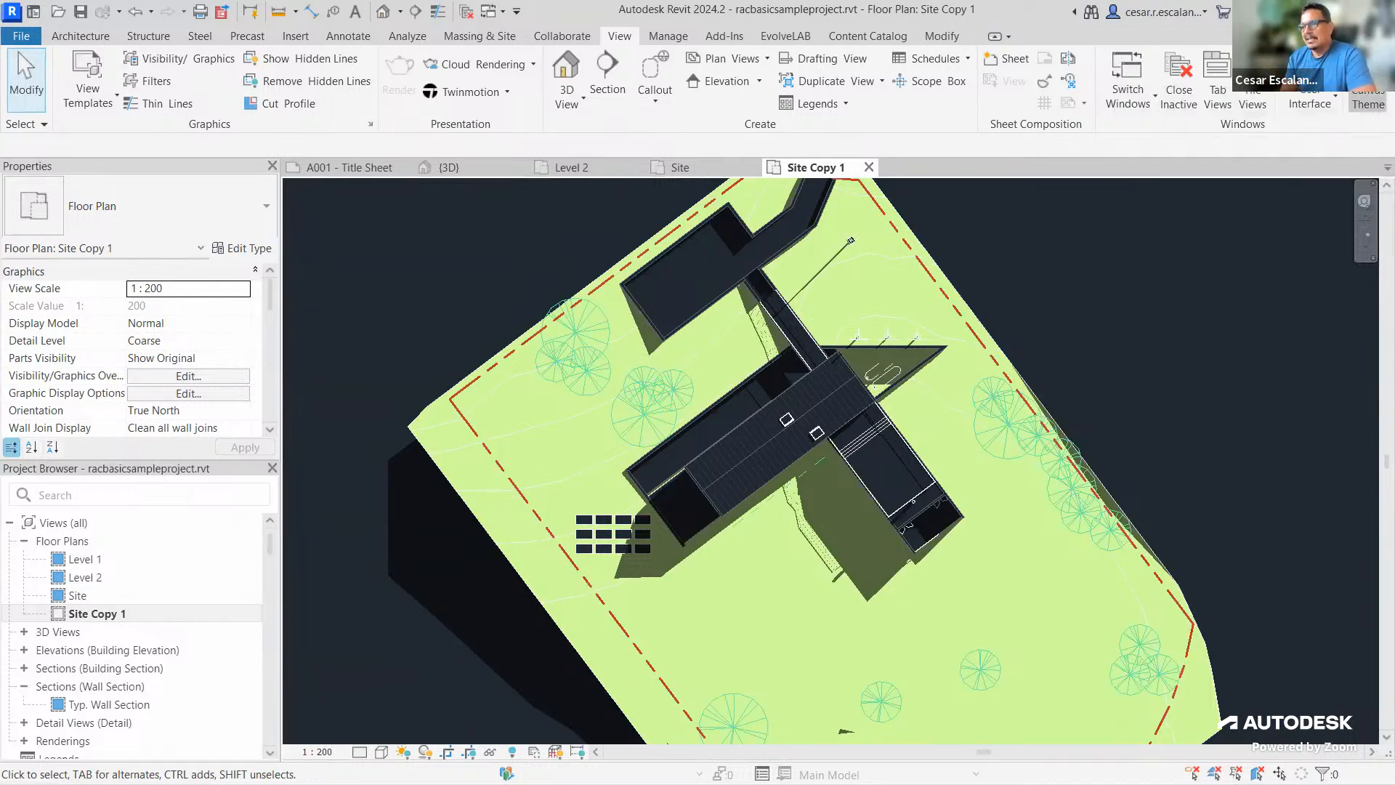
Switch the canvas back to light and frame the whole site in Site Copy 1
{"action": "left_click", "coordinate": [1369, 98]}
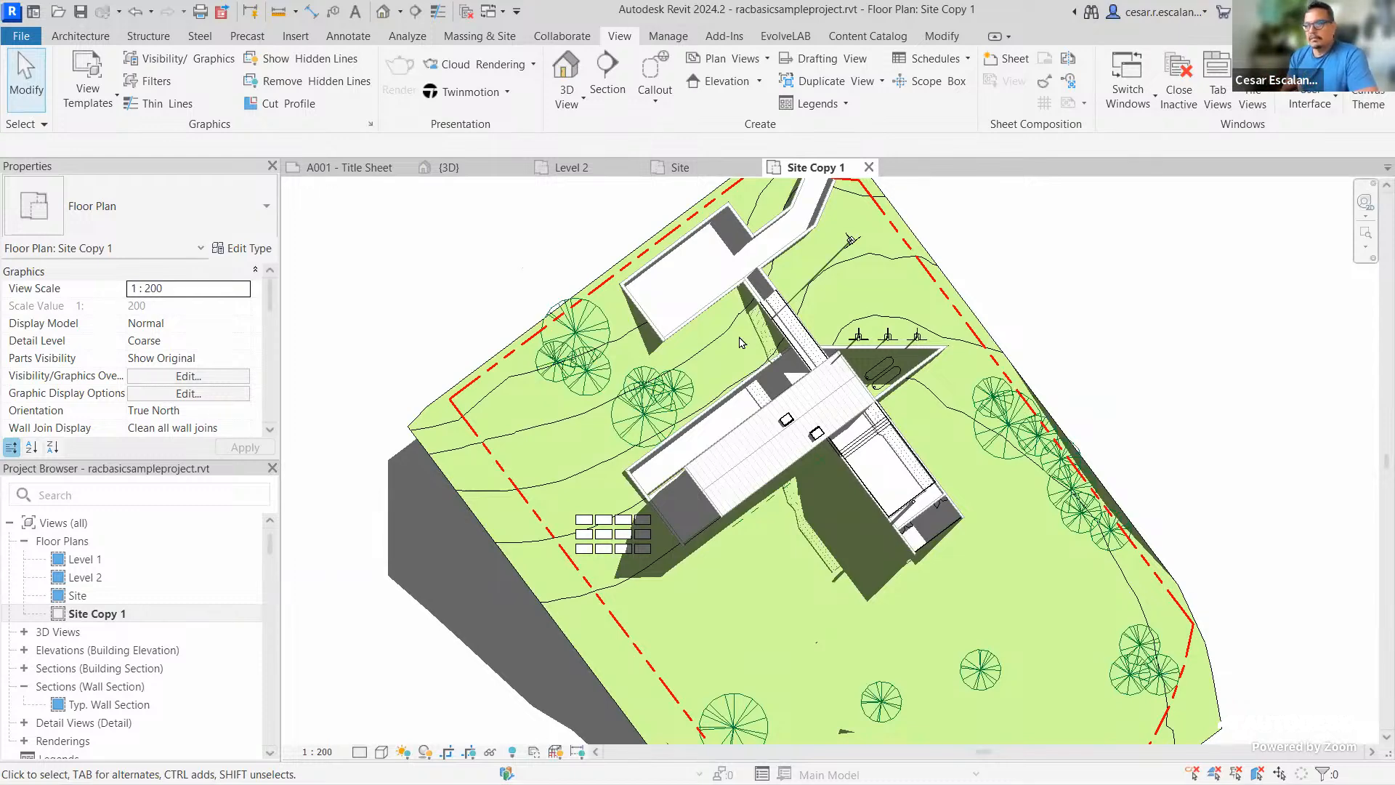
{"action": "middle_click_drag", "start_coordinate": [1051, 351], "coordinate": [1053, 459]}
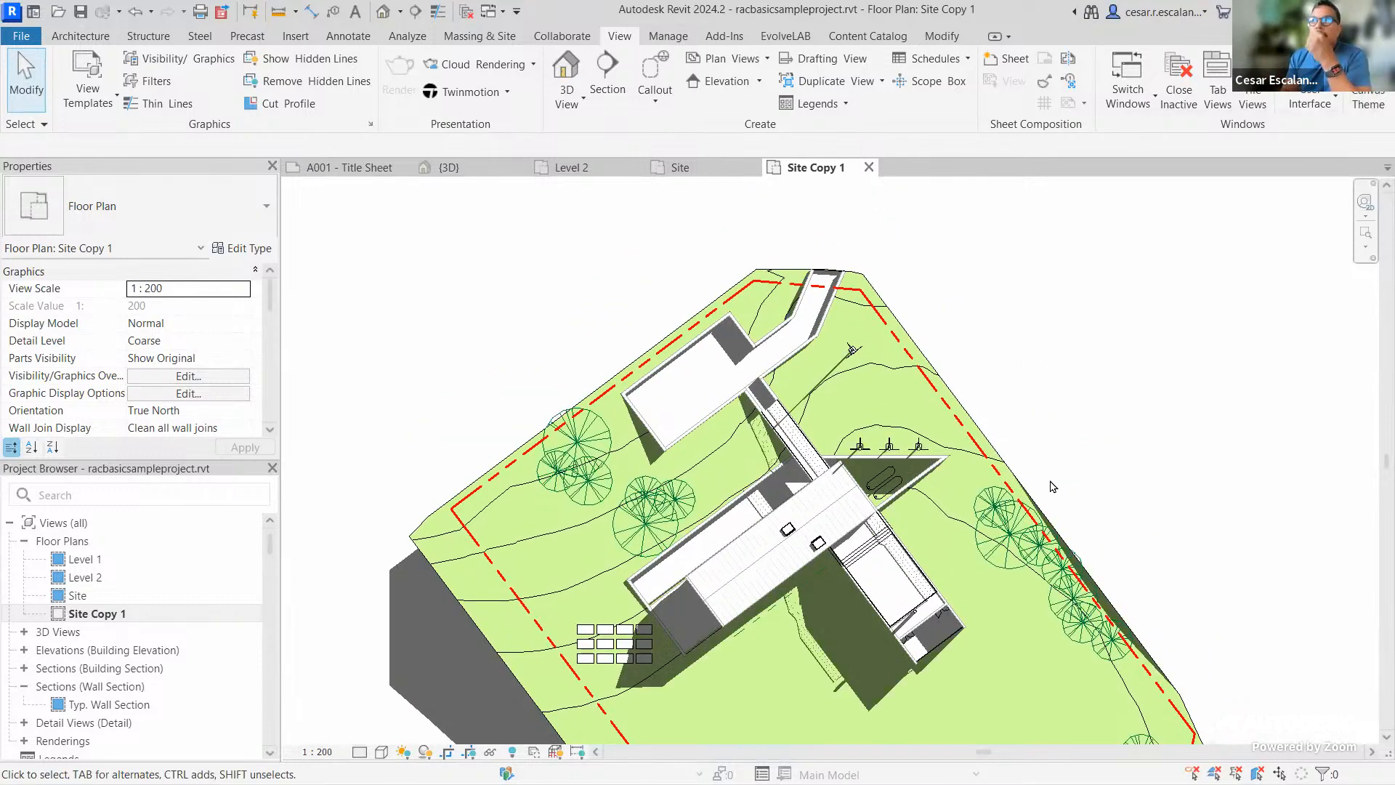
{"action": "scroll", "coordinate": [948, 630], "scroll_direction": "up", "scroll_amount": 3}
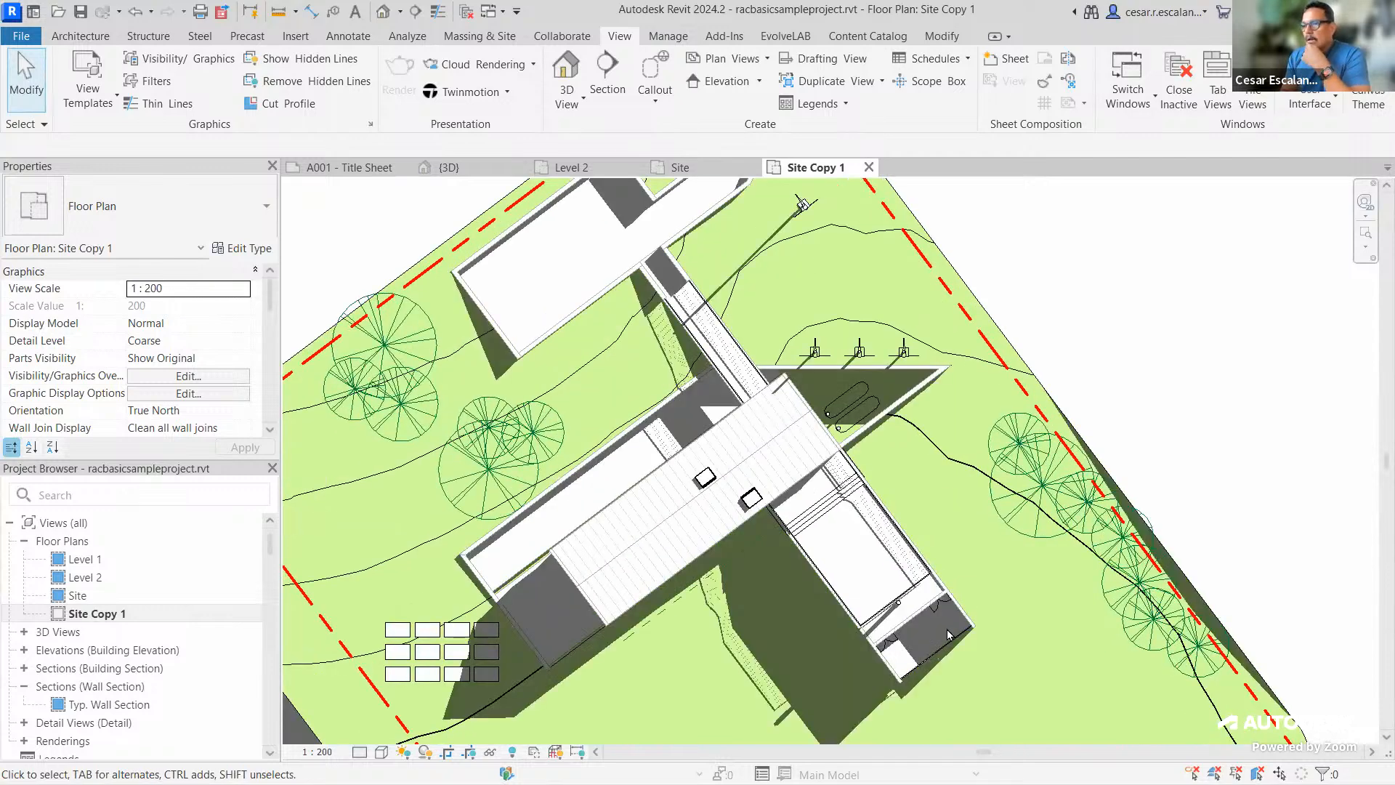
{"action": "scroll", "coordinate": [1164, 504], "scroll_direction": "down", "scroll_amount": 4}
{"action": "middle_click_drag", "start_coordinate": [1184, 468], "coordinate": [1207, 357]}
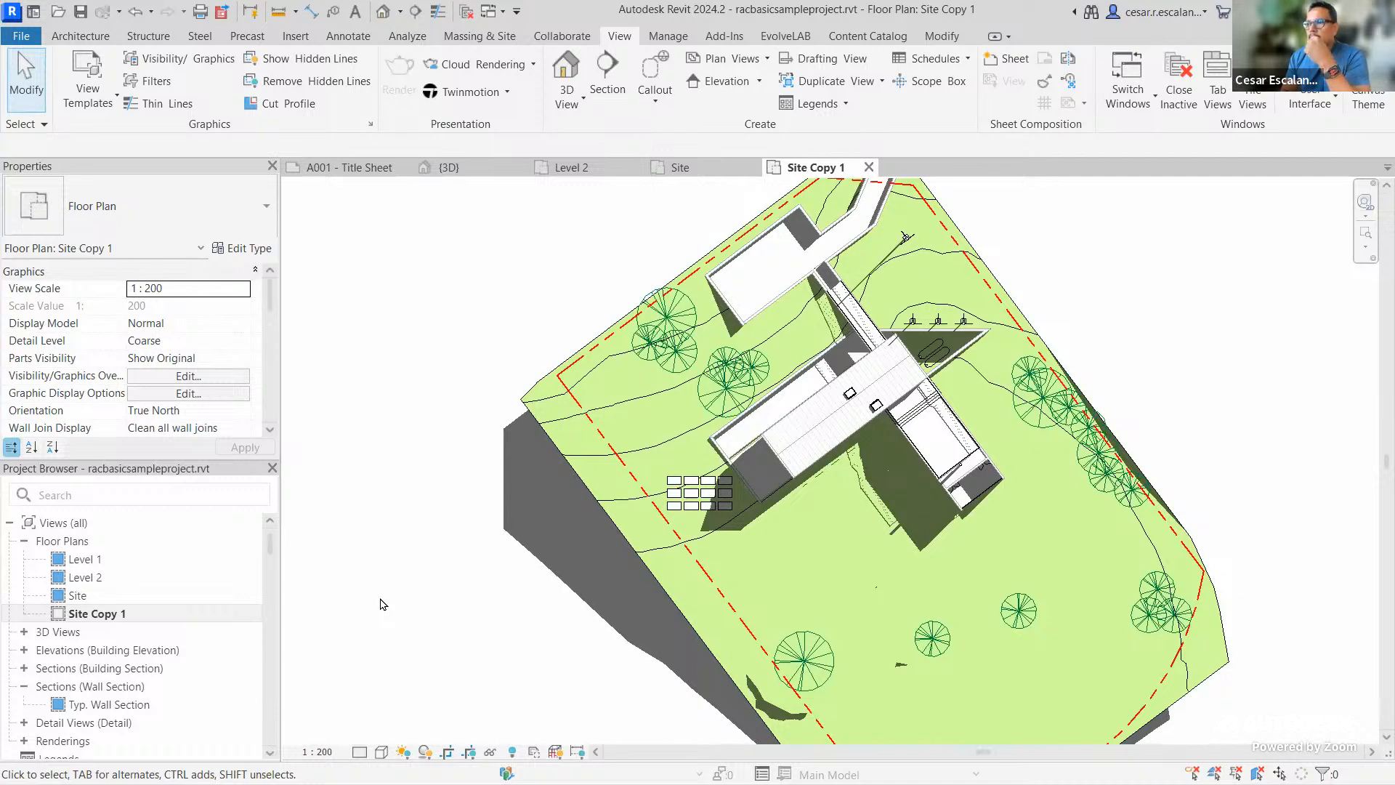
{"action": "middle_click_drag", "start_coordinate": [386, 579], "coordinate": [378, 651]}
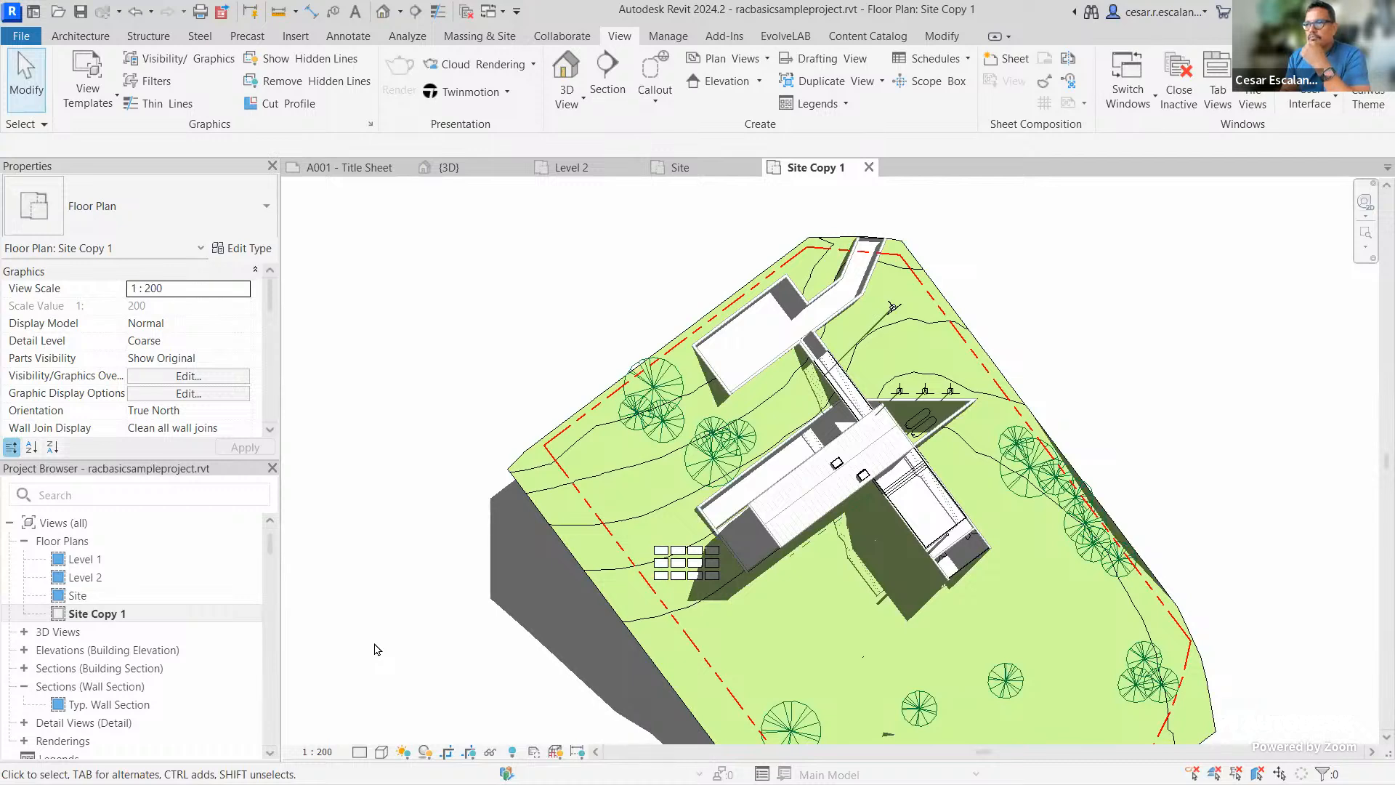
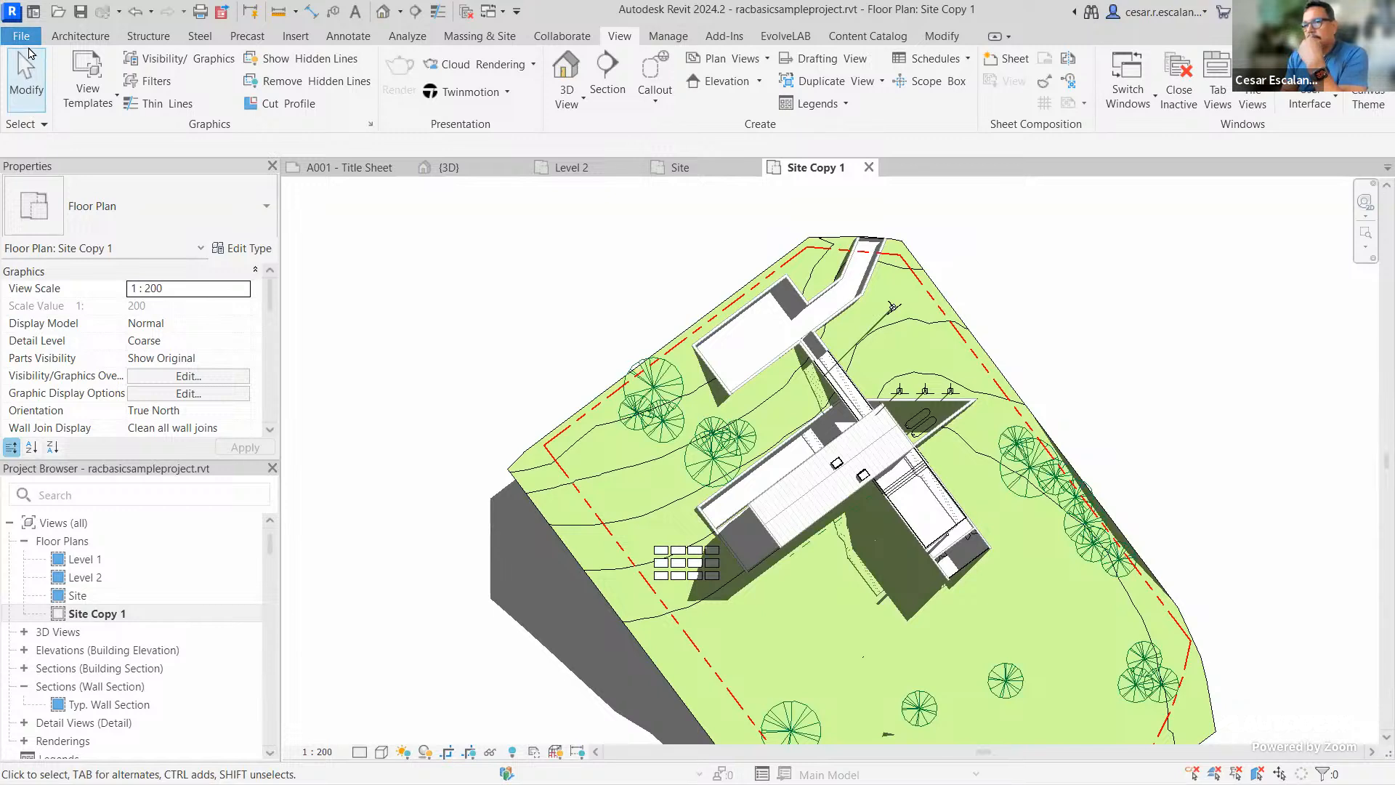
Save the sample project from the File menu, then reopen the File menu to list recent documents
{"action": "left_click", "coordinate": [23, 37]}
{"action": "left_click", "coordinate": [56, 227]}
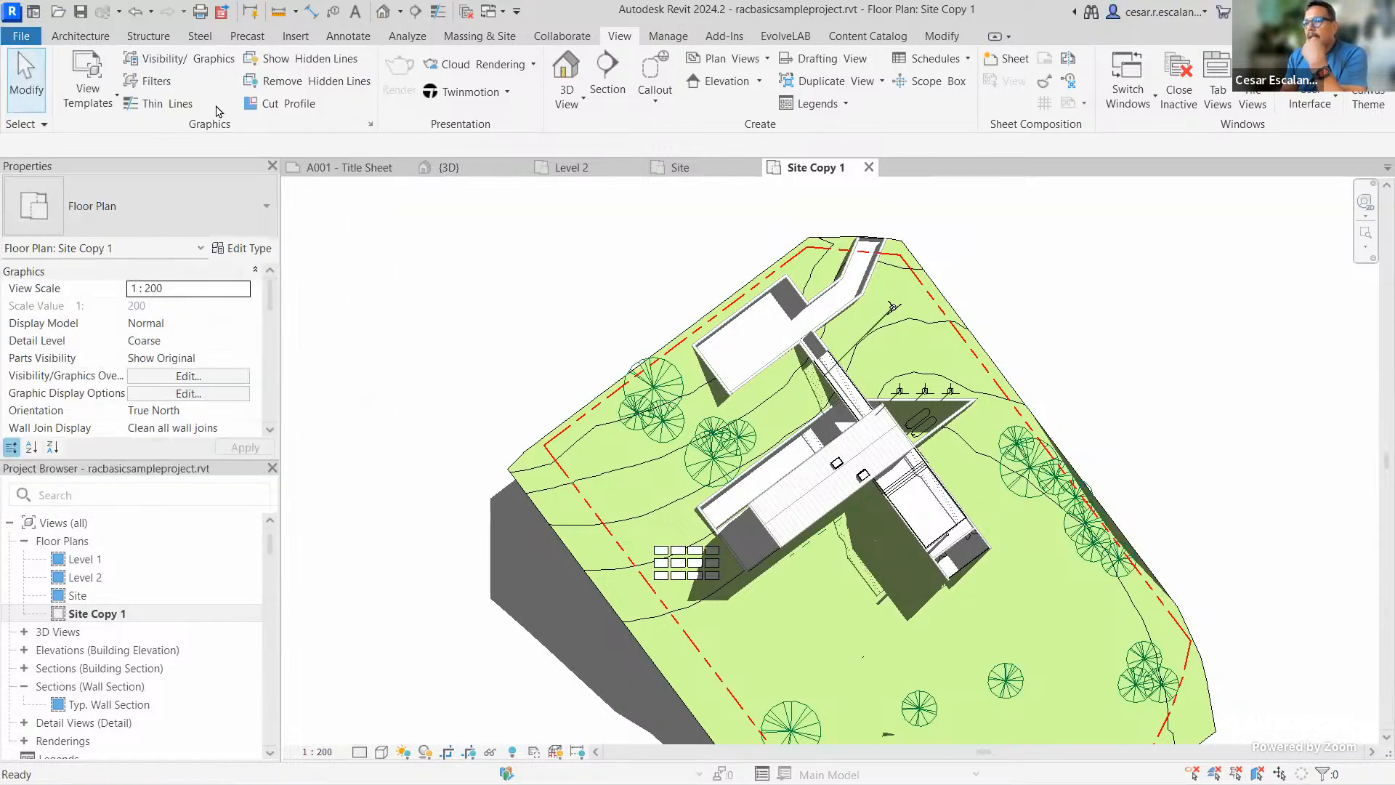
{"action": "left_click", "coordinate": [26, 40]}
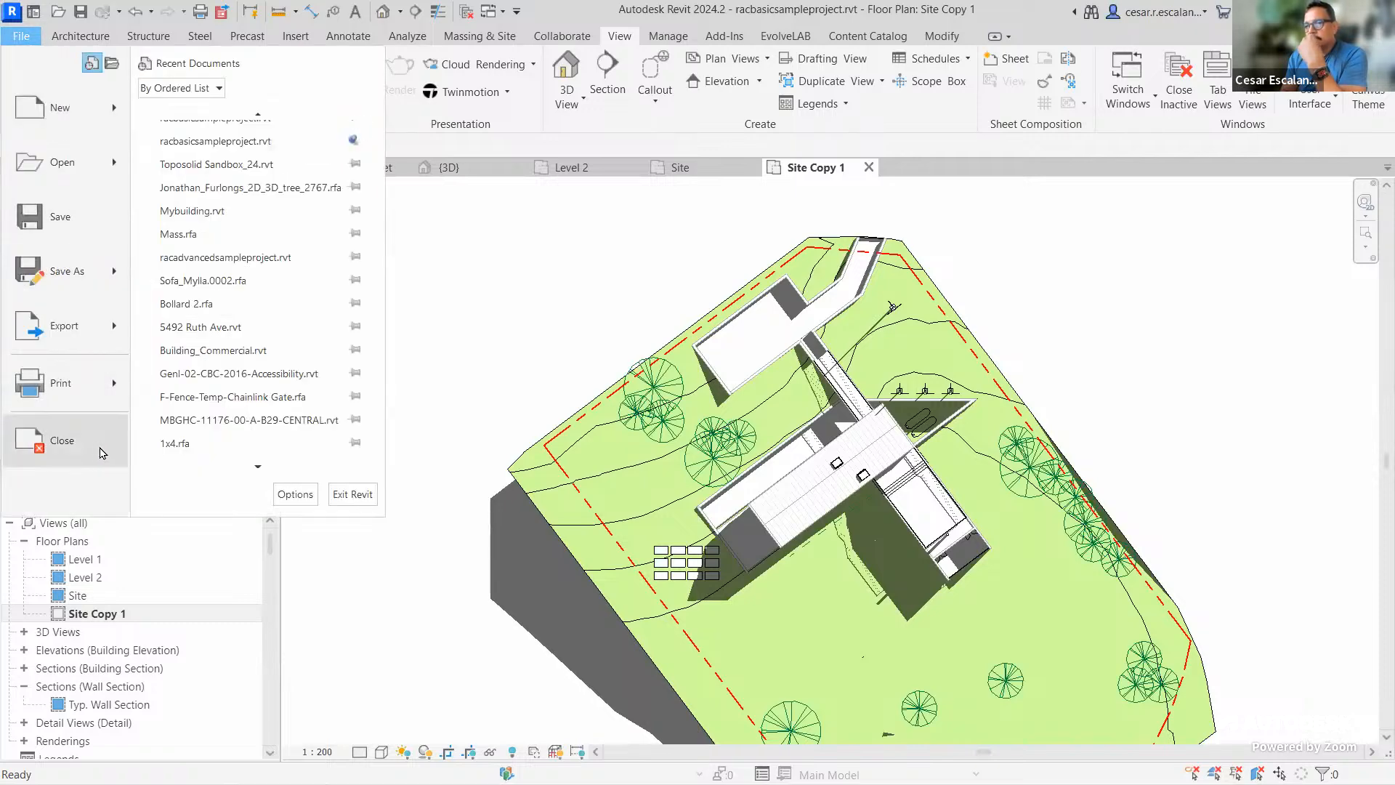
Close the sample project from the File menu to return to Revit Home
{"action": "left_click", "coordinate": [74, 449]}
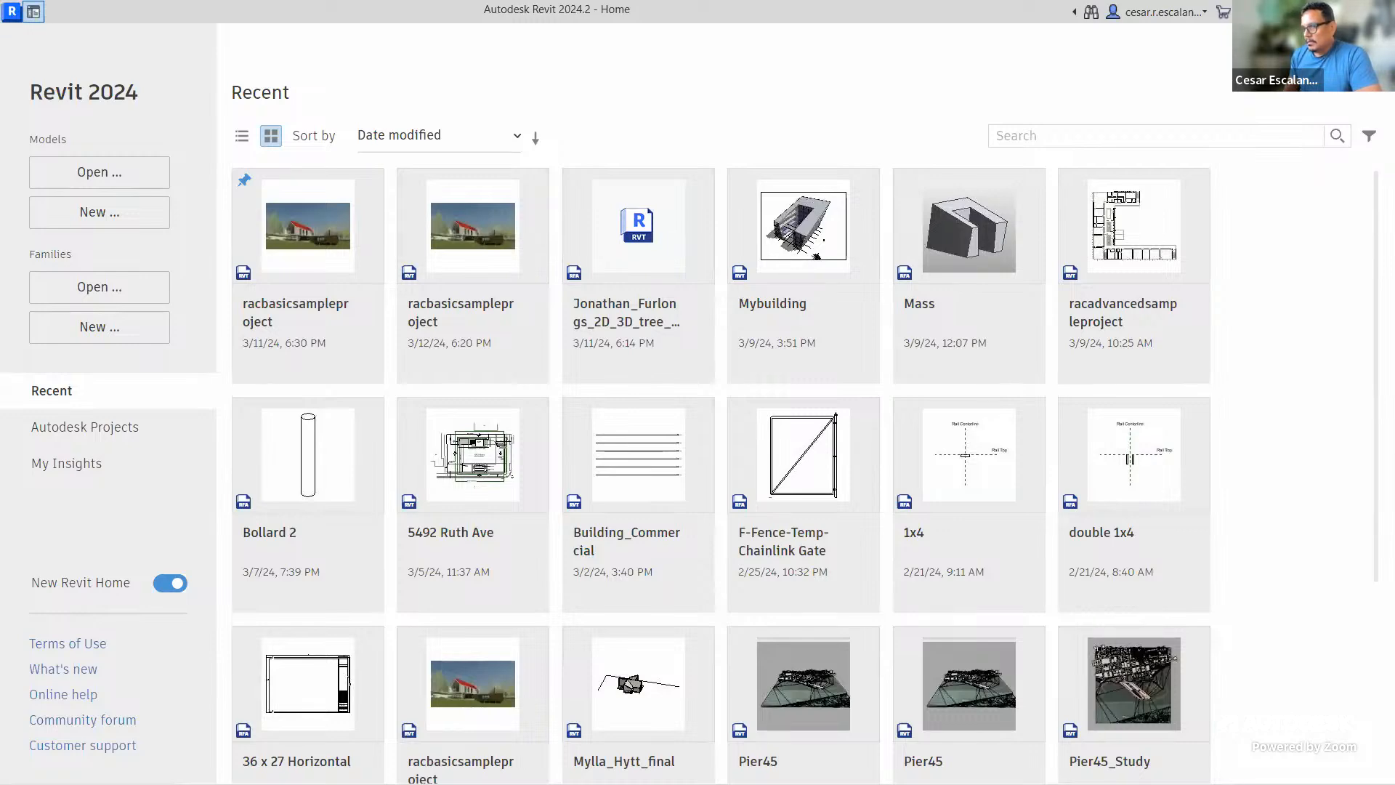
Open the Pier45_Study model from the Recent grid on Revit Home
{"action": "scroll", "coordinate": [577, 493], "scroll_direction": "down", "scroll_amount": 2}
{"action": "scroll", "coordinate": [578, 493], "scroll_direction": "down", "scroll_amount": 2}
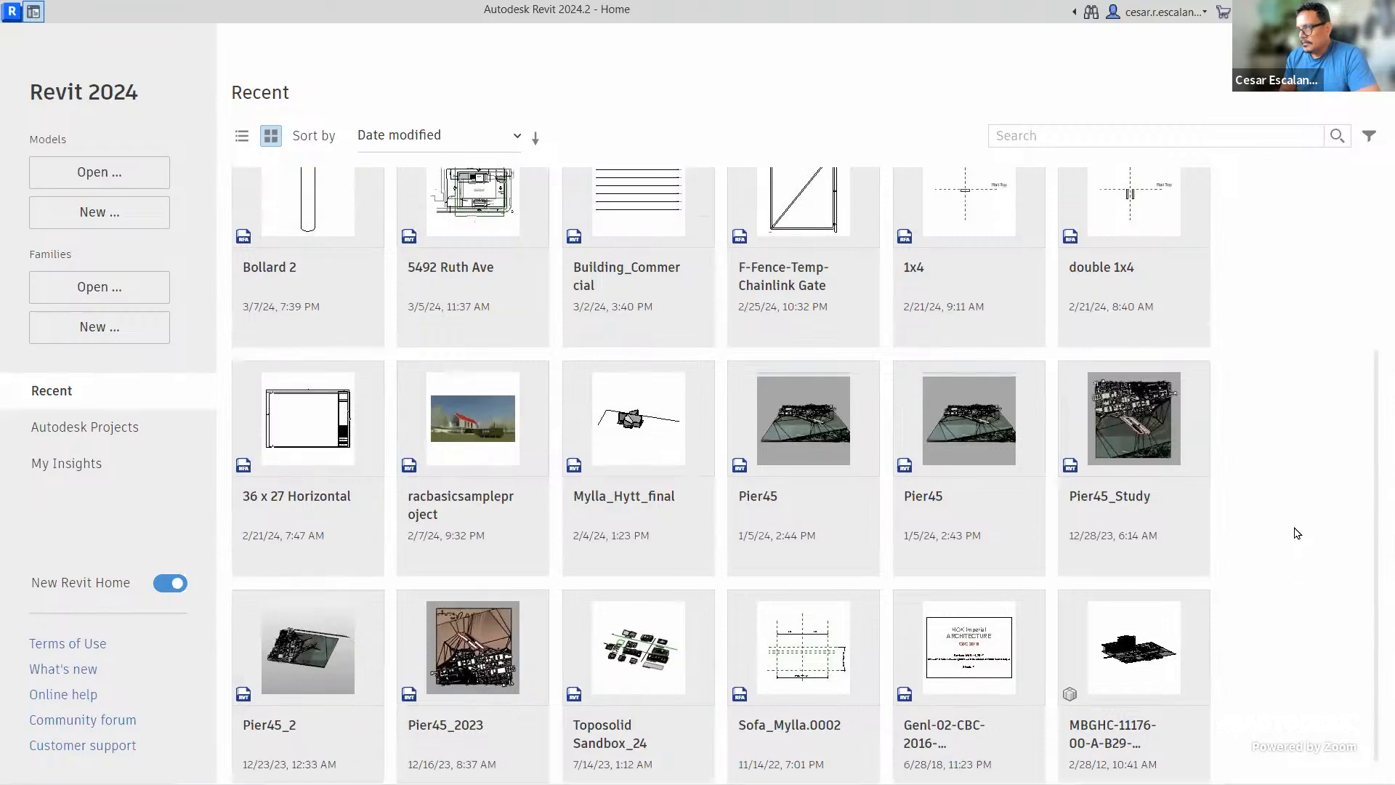
{"action": "scroll", "coordinate": [1297, 532], "scroll_direction": "up", "scroll_amount": 3}
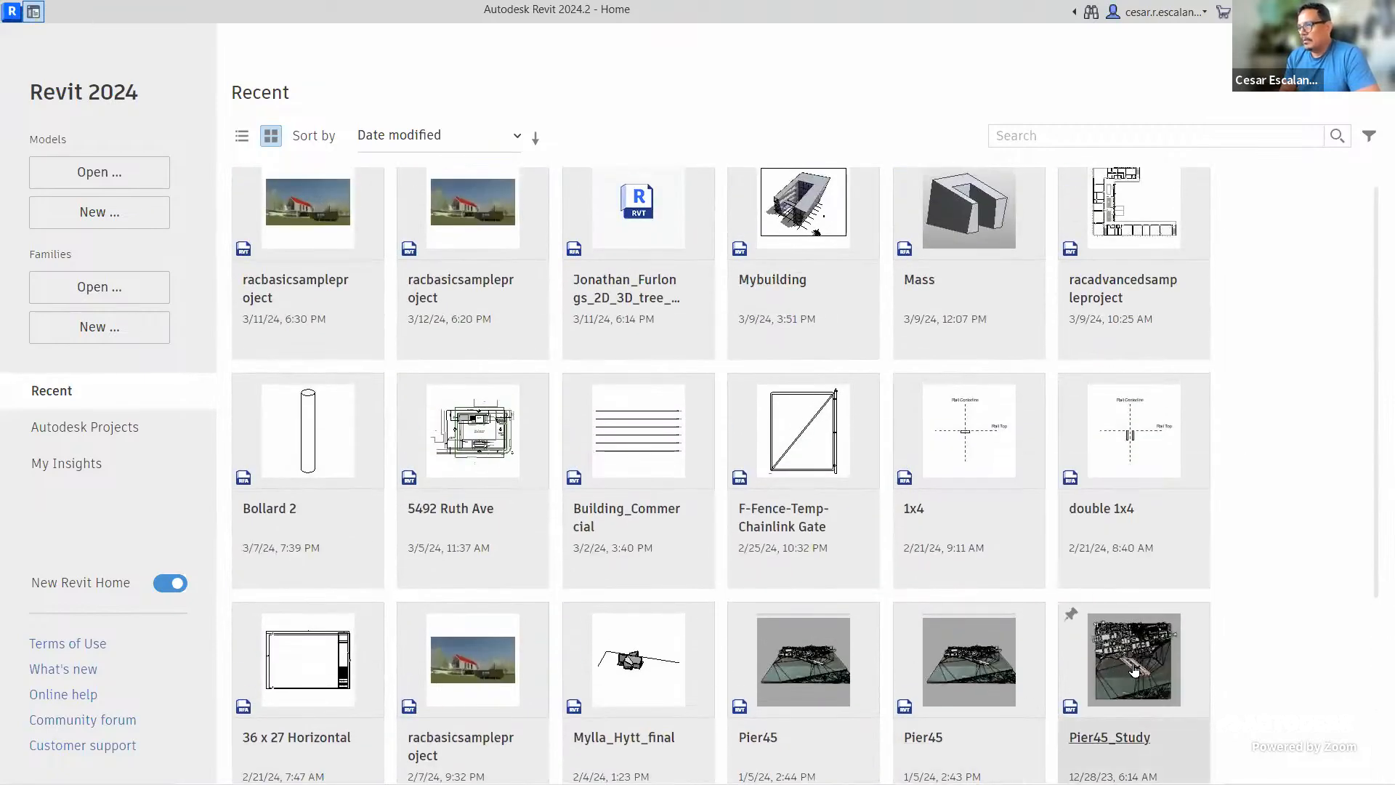
{"action": "mouse_move", "coordinate": [1134, 669]}
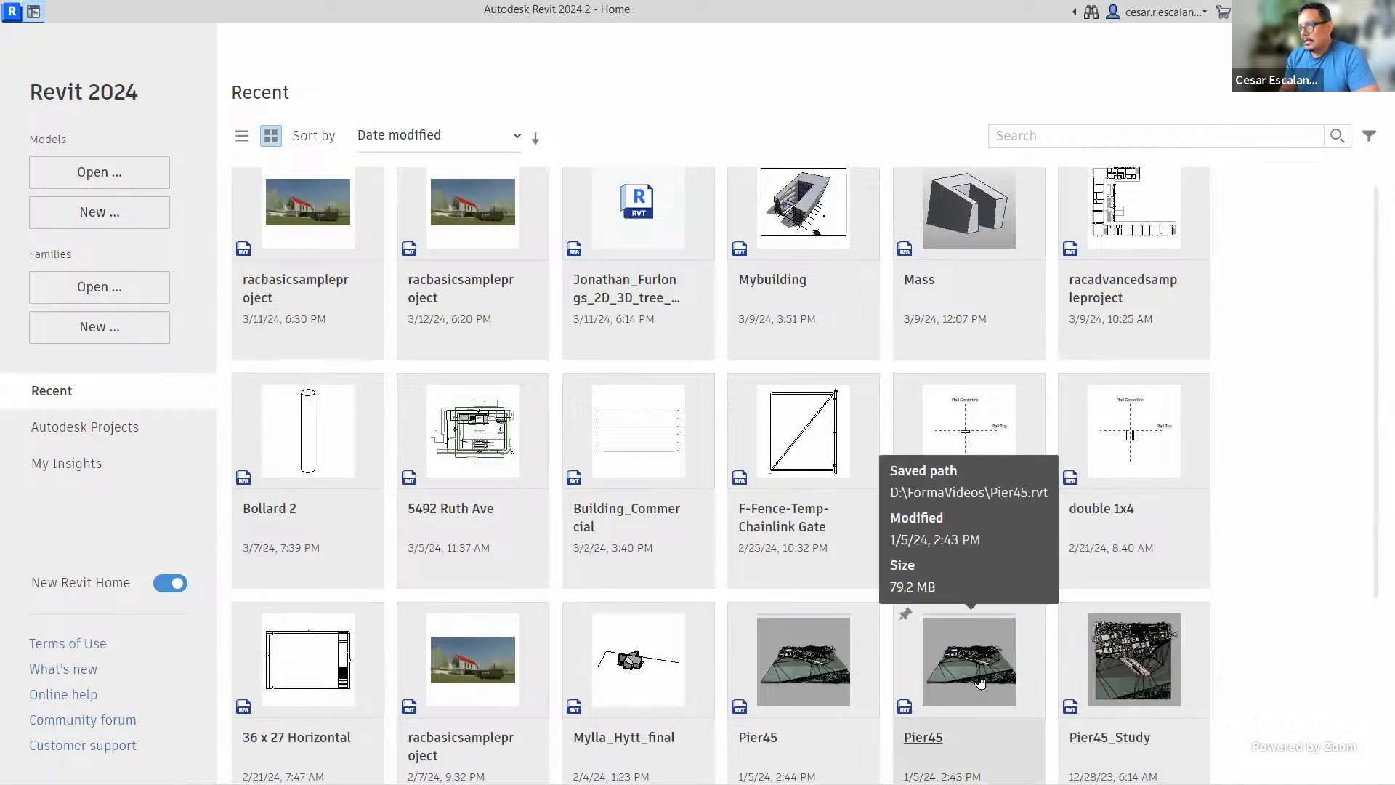
{"action": "left_click", "coordinate": [1119, 673]}
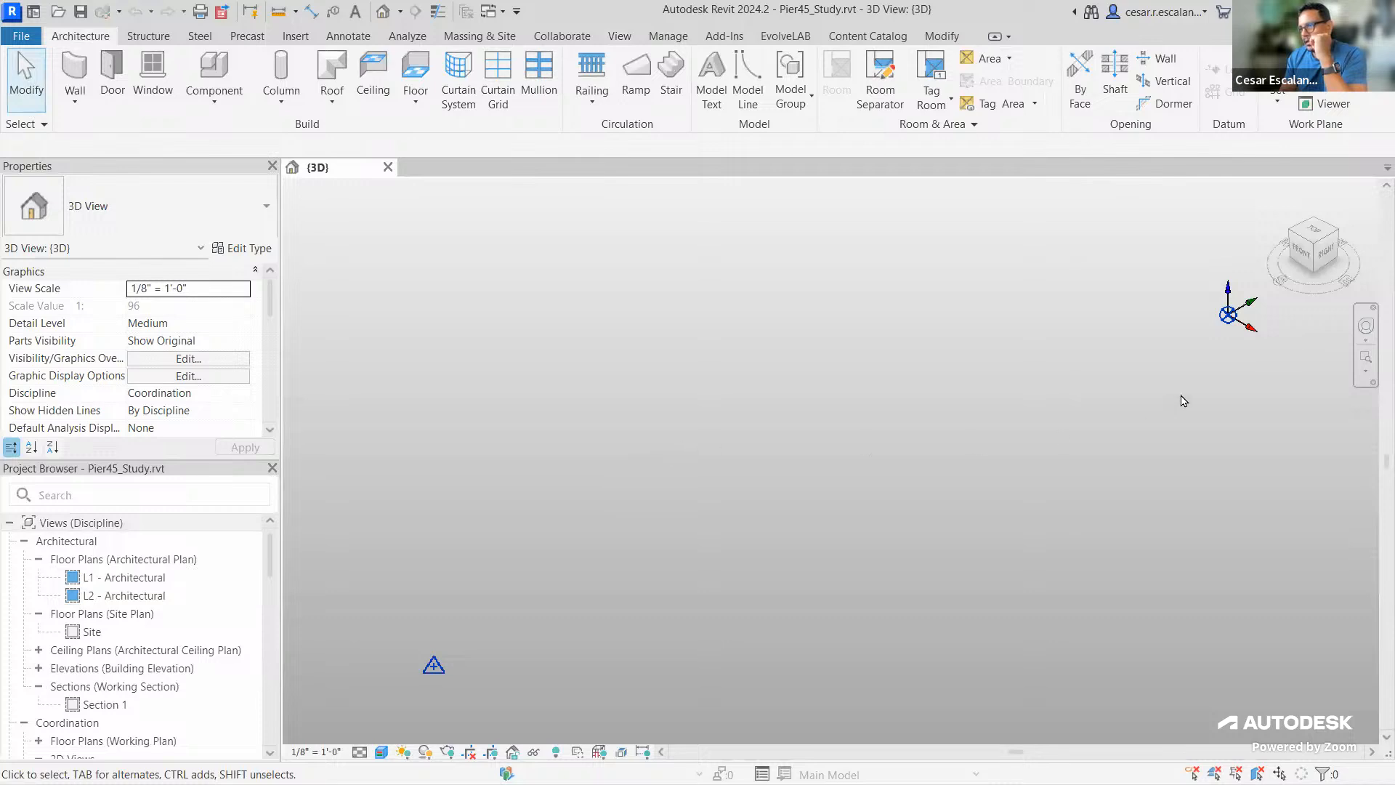
Pan, zoom and orbit the 3D view to bring the Pier45 buildings, piers and terrain close
{"action": "middle_click_drag", "start_coordinate": [1183, 410], "coordinate": [1180, 413]}
{"action": "scroll", "coordinate": [1229, 330], "scroll_direction": "up", "scroll_amount": 4}
{"action": "middle_click_drag", "start_coordinate": [1193, 342], "coordinate": [1138, 421]}
{"action": "scroll", "coordinate": [1117, 431], "scroll_direction": "down", "scroll_amount": 8}
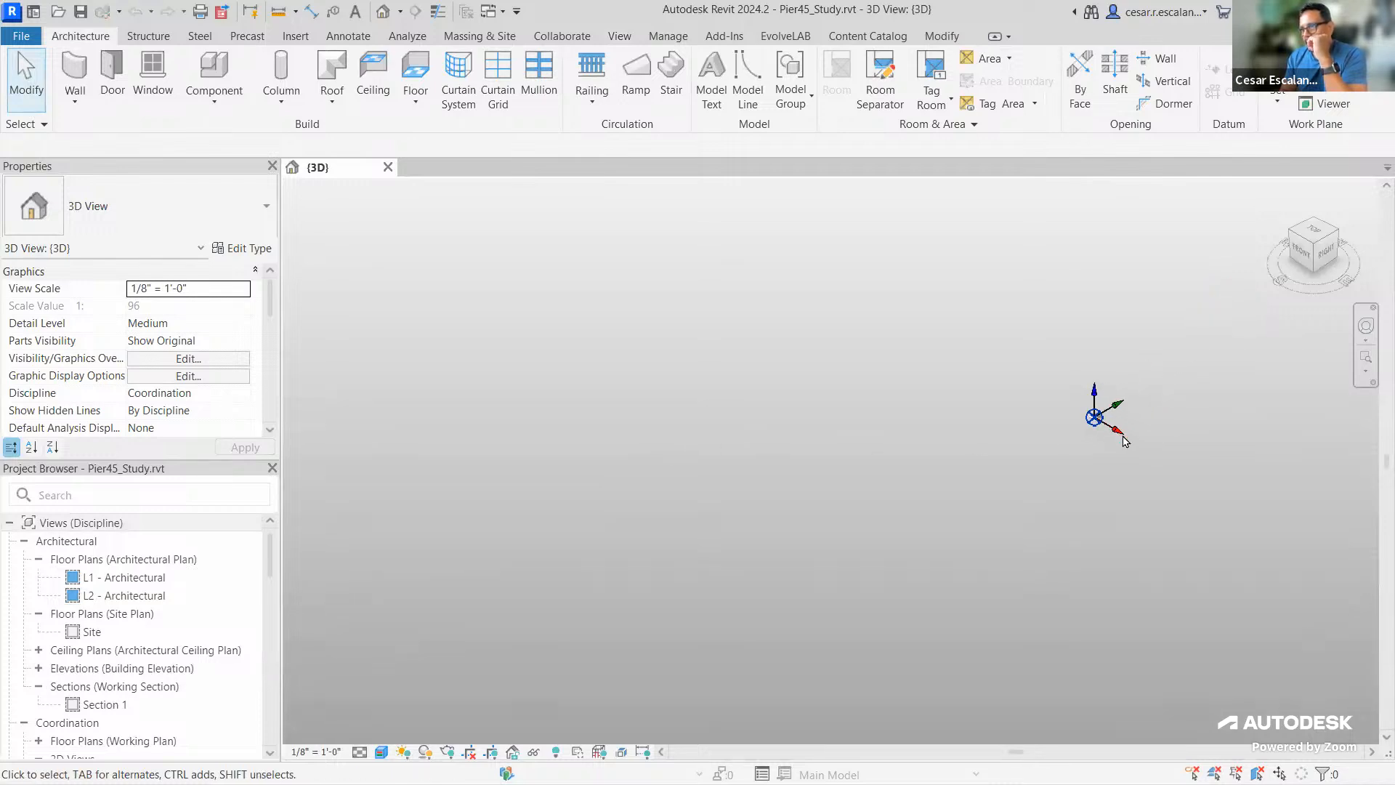
{"action": "scroll", "coordinate": [1076, 421], "scroll_direction": "up", "scroll_amount": 6}
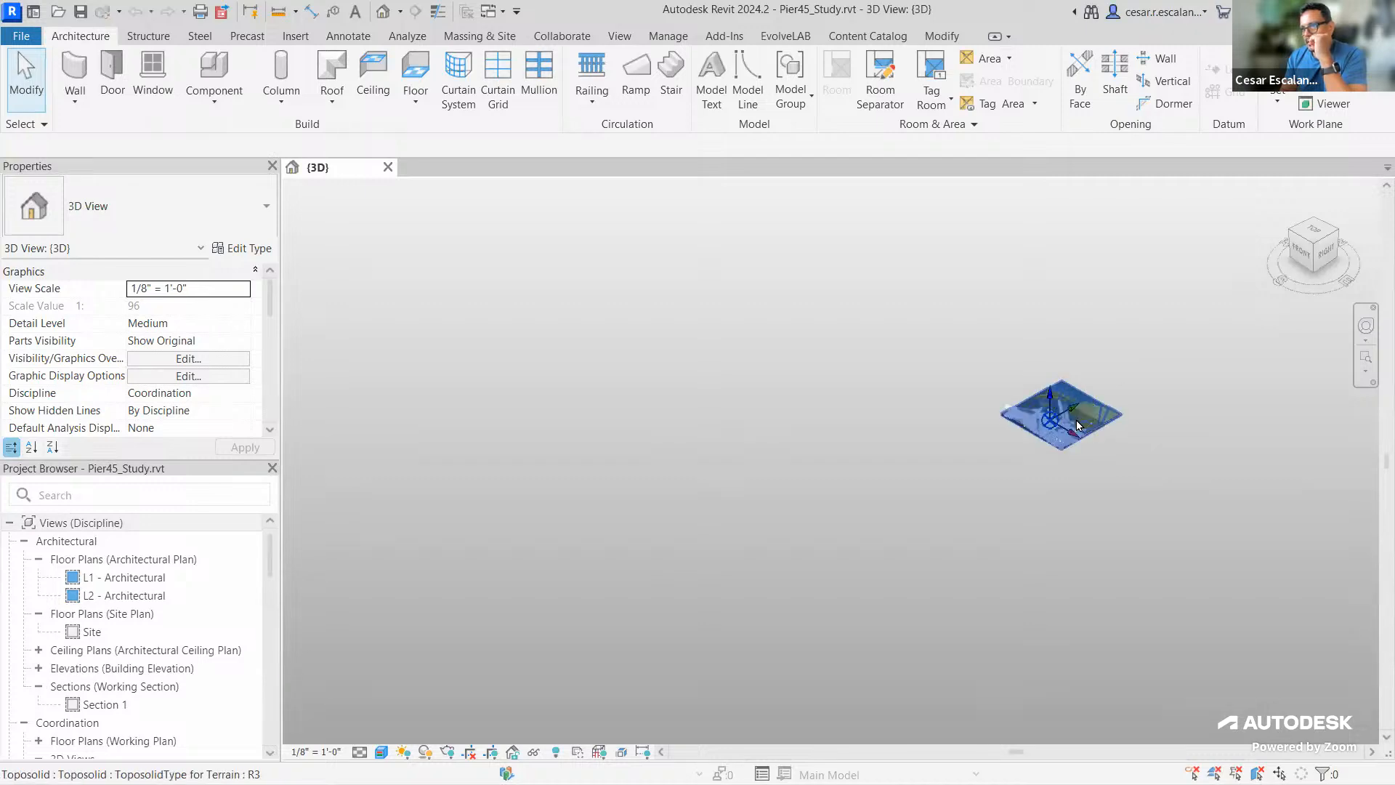
{"action": "scroll", "coordinate": [1076, 420], "scroll_direction": "up", "scroll_amount": 8}
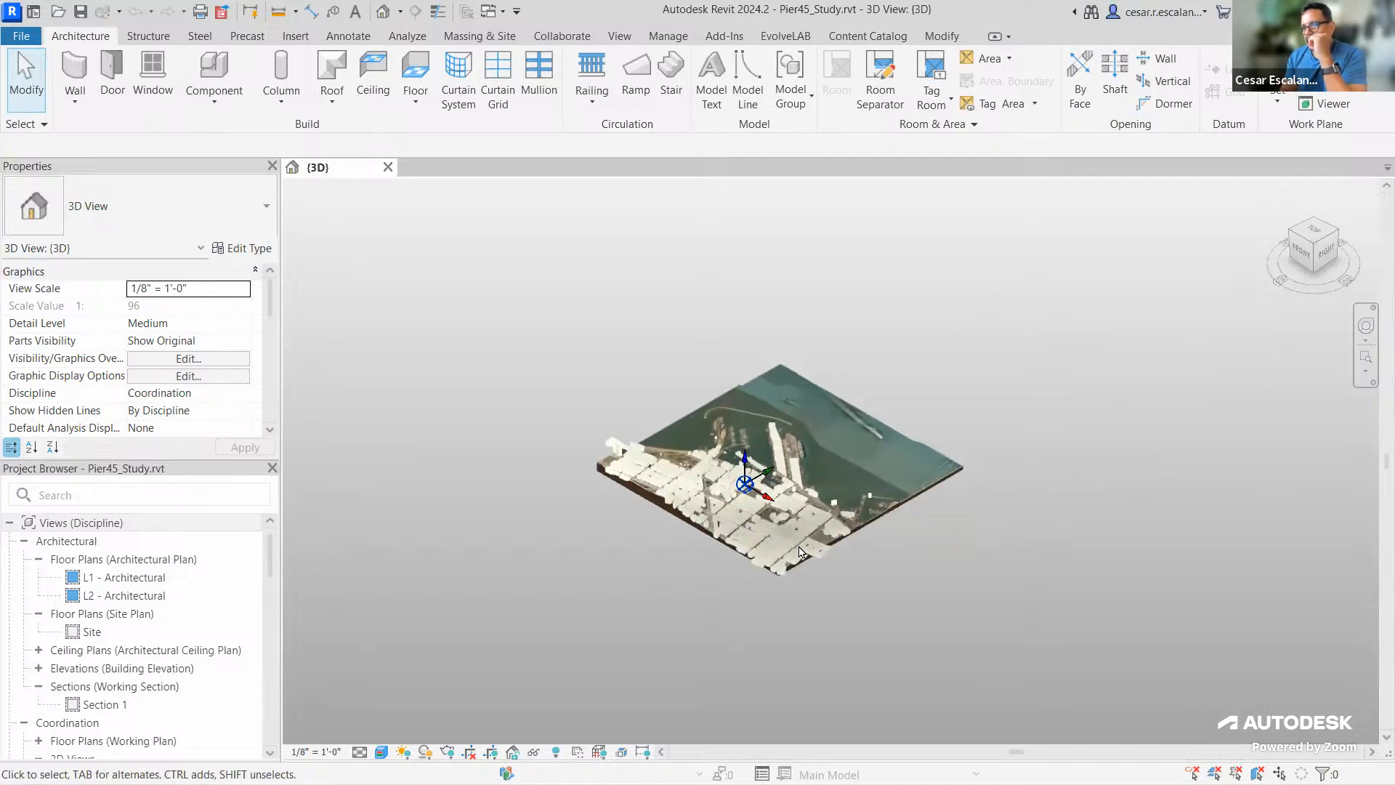
{"action": "scroll", "coordinate": [919, 563], "scroll_direction": "up", "scroll_amount": 3}
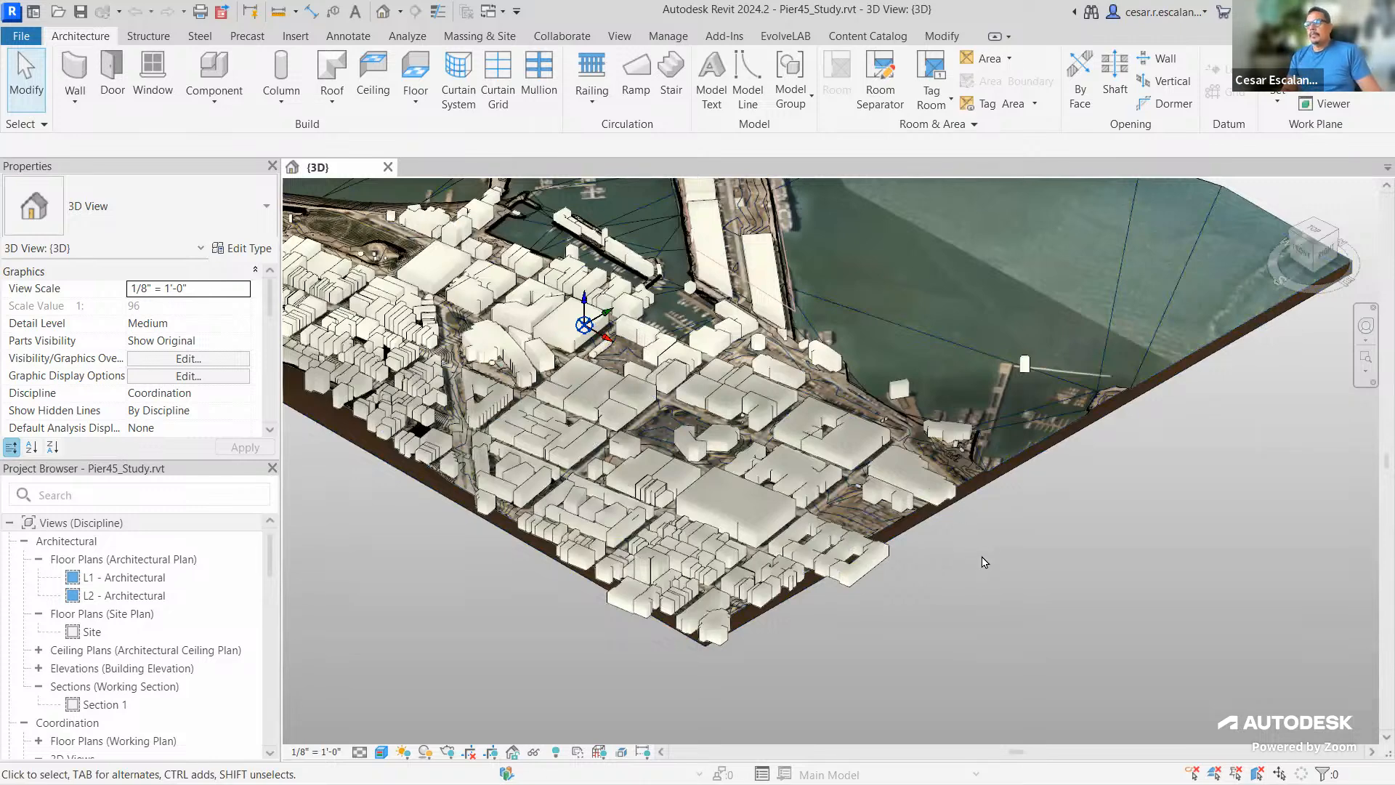
{"action": "middle_click_drag", "start_coordinate": [977, 576], "coordinate": [974, 539], "text": "shift"}
{"action": "scroll", "coordinate": [975, 539], "scroll_direction": "down", "scroll_amount": 2}
{"action": "scroll", "coordinate": [849, 509], "scroll_direction": "up", "scroll_amount": 3}
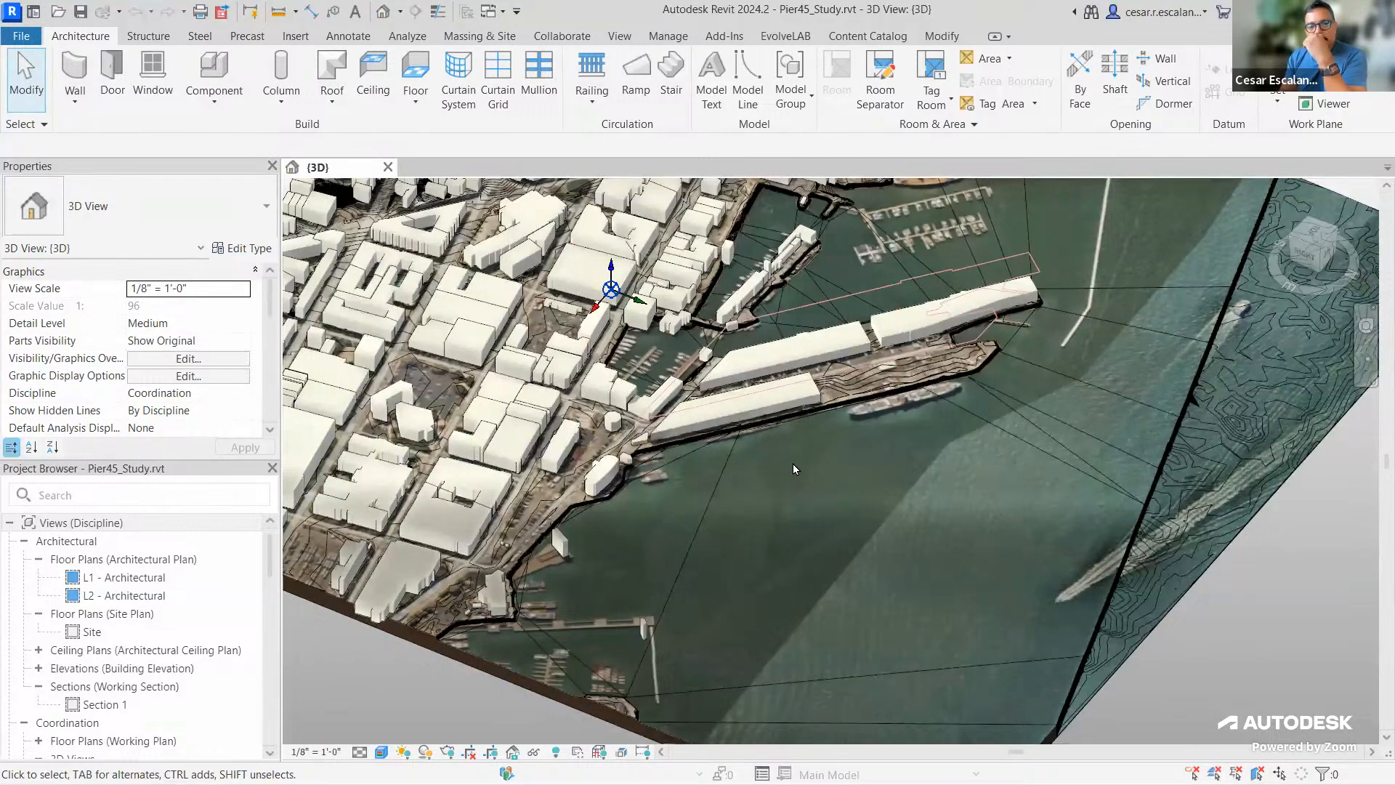
Orbit around the piers, zoom in on their terrain, then zoom out to frame the whole waterfront
{"action": "scroll", "coordinate": [792, 464], "scroll_direction": "down", "scroll_amount": 3}
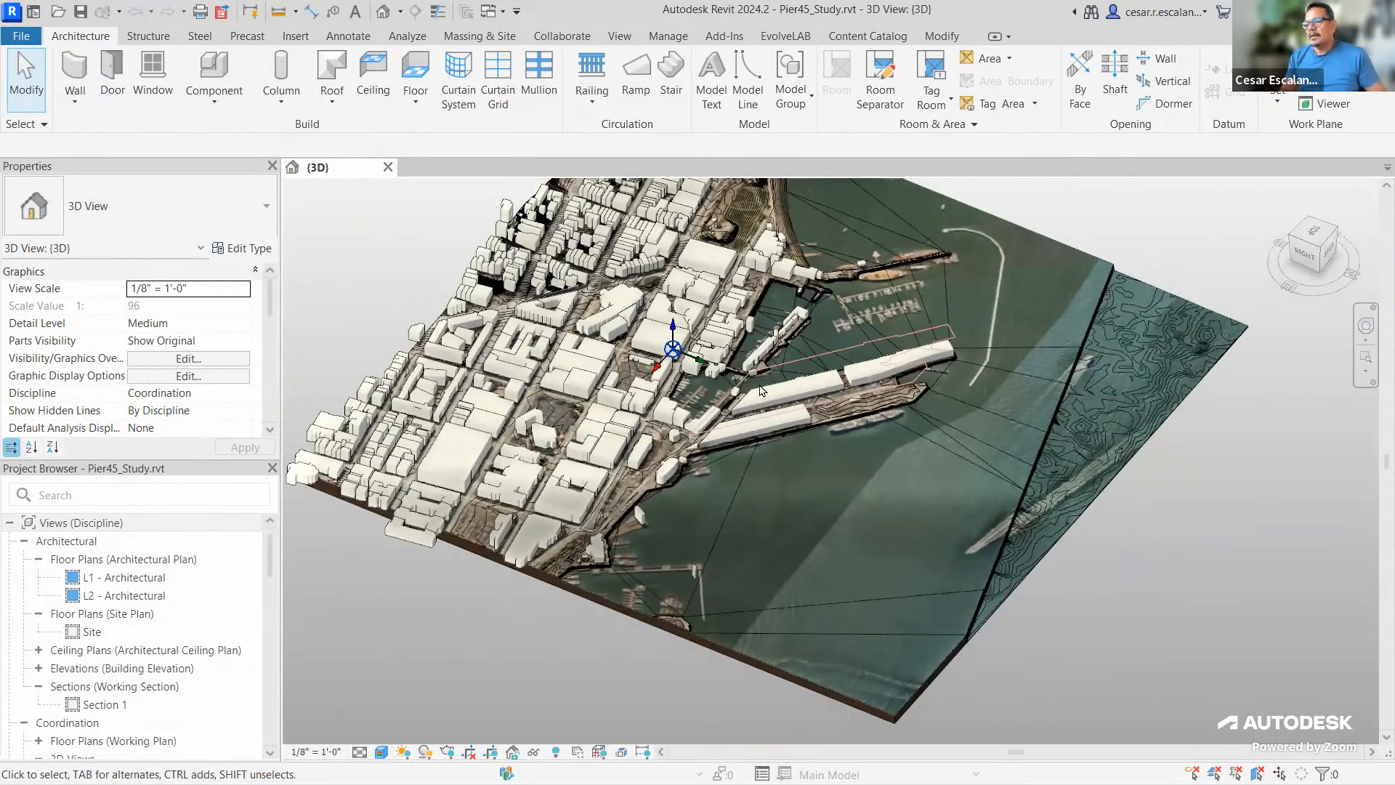
{"action": "scroll", "coordinate": [767, 393], "scroll_direction": "up", "scroll_amount": 2}
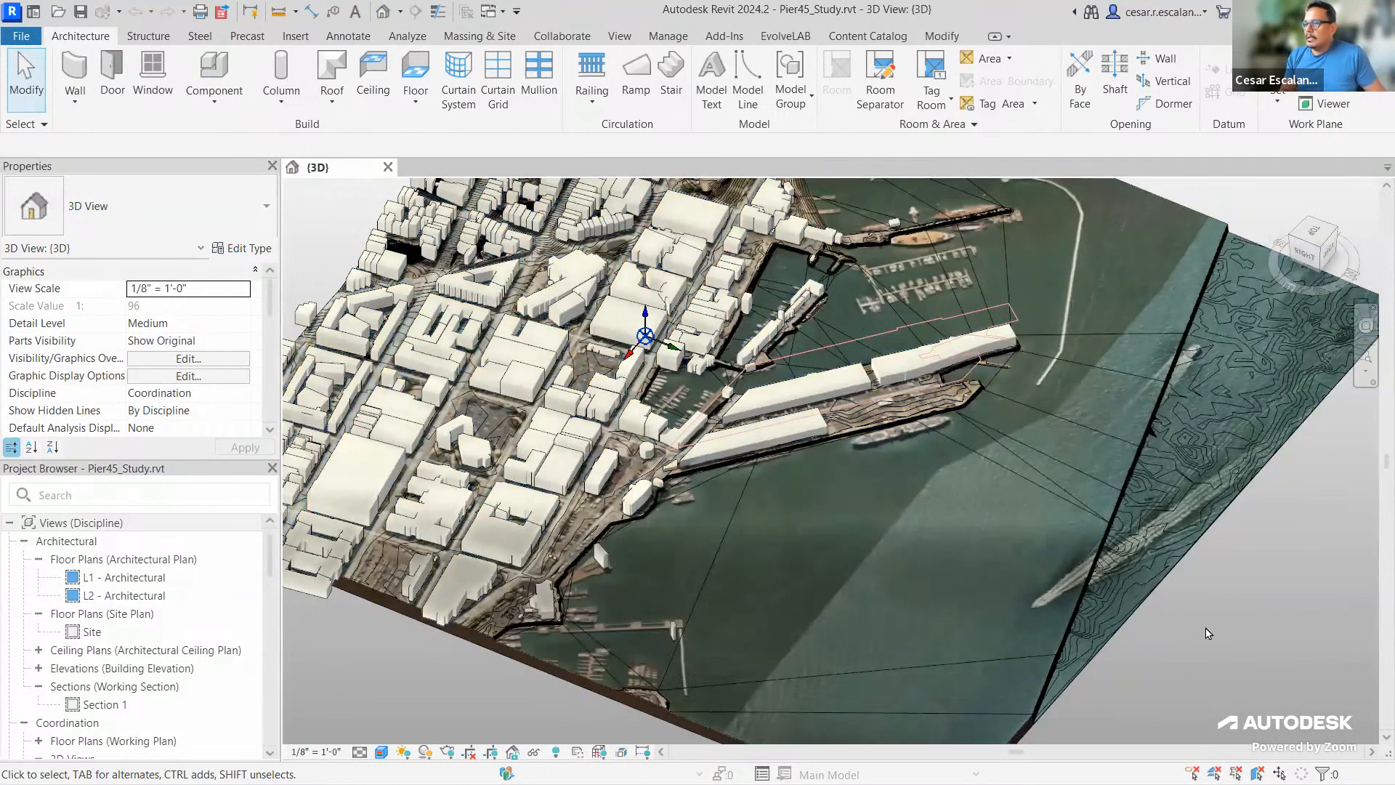
{"action": "middle_click_drag", "start_coordinate": [1208, 632], "coordinate": [978, 657], "text": "shift"}
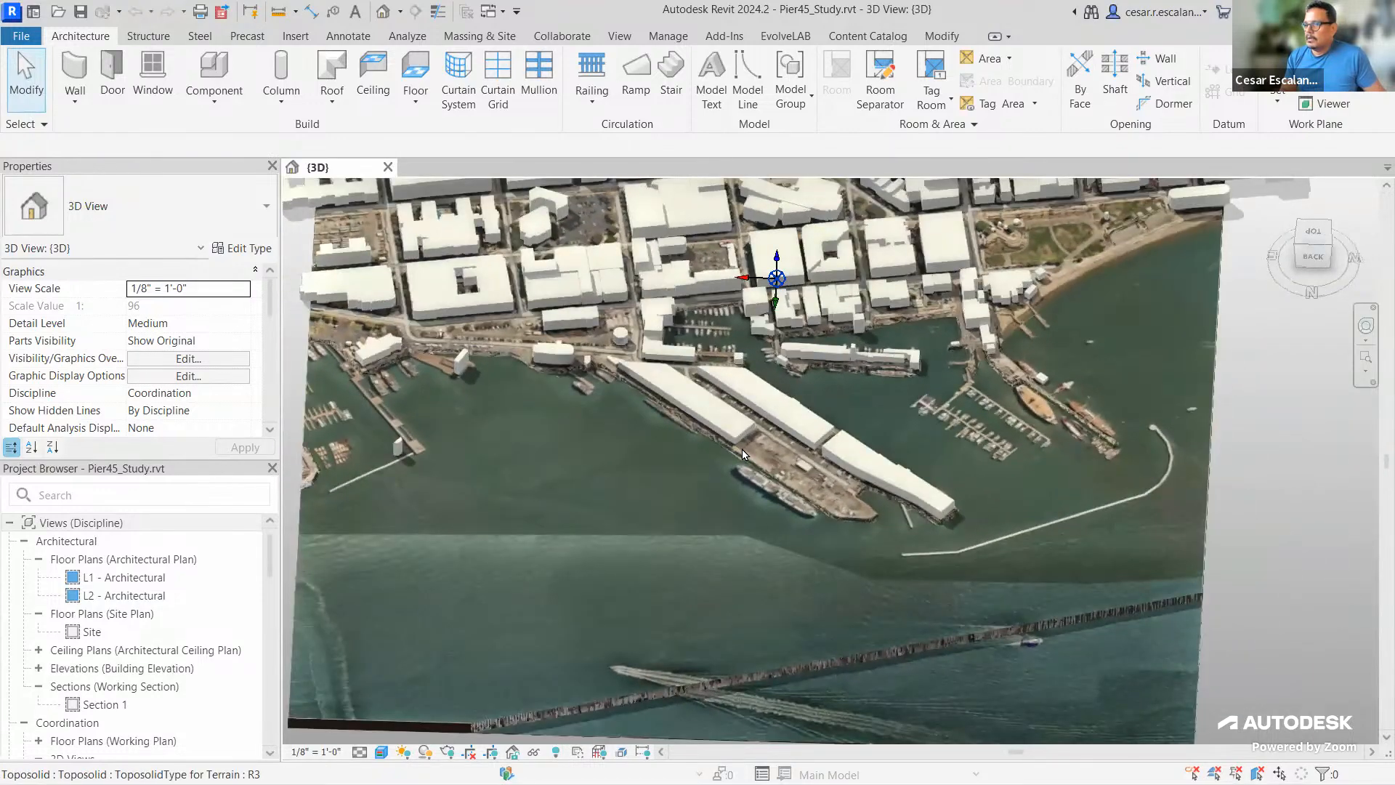
{"action": "scroll", "coordinate": [752, 461], "scroll_direction": "up", "scroll_amount": 3}
{"action": "scroll", "coordinate": [763, 473], "scroll_direction": "up", "scroll_amount": 1}
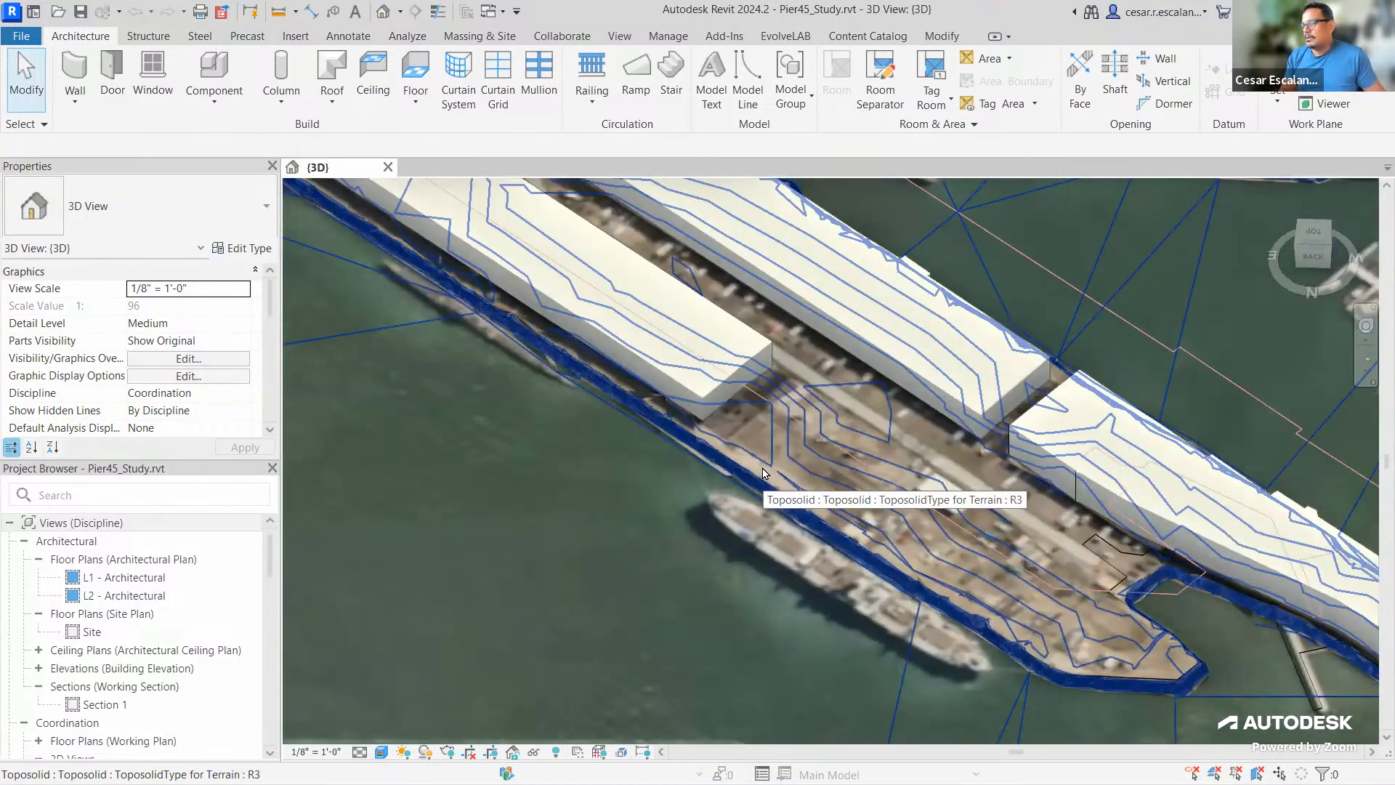
{"action": "scroll", "coordinate": [763, 472], "scroll_direction": "down", "scroll_amount": 2}
{"action": "scroll", "coordinate": [762, 472], "scroll_direction": "down", "scroll_amount": 4}
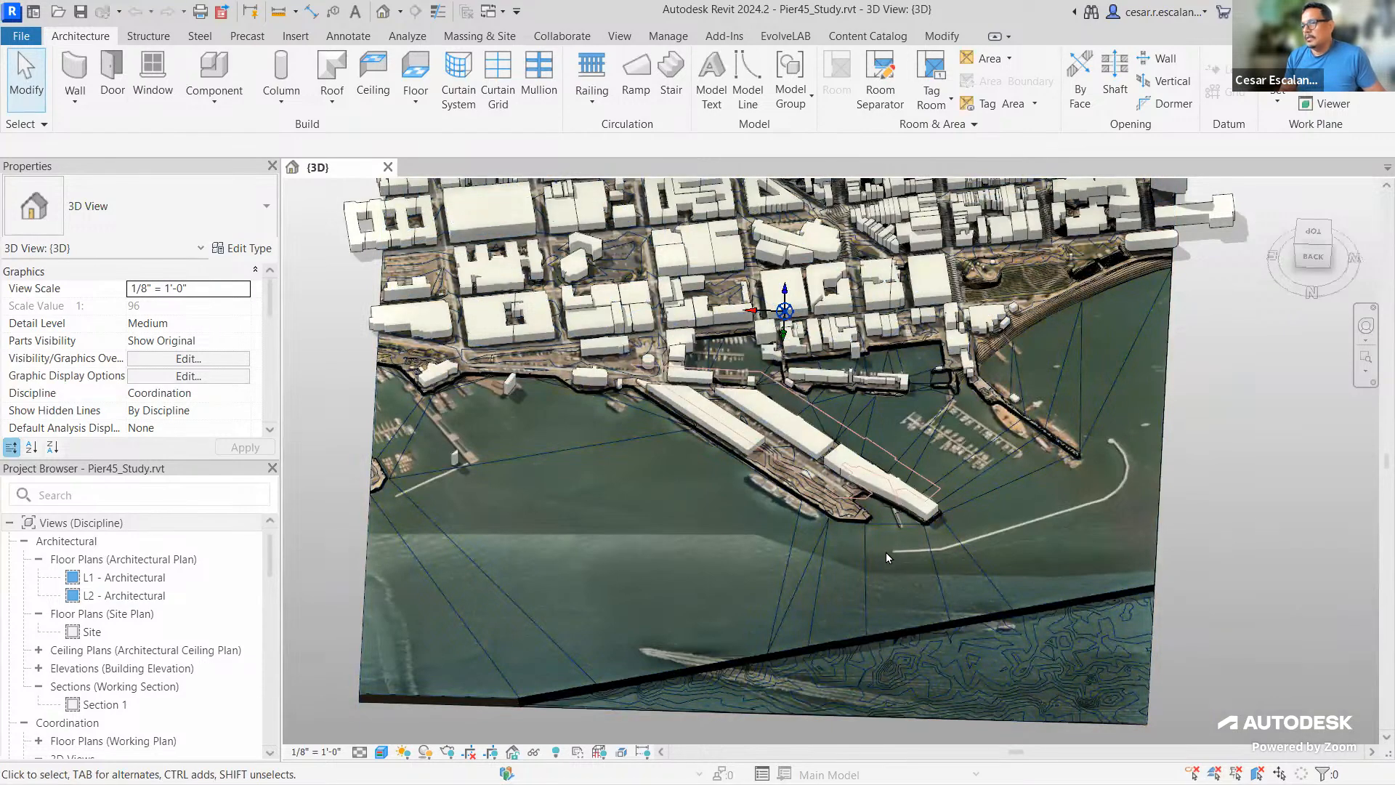
{"action": "scroll", "coordinate": [887, 551], "scroll_direction": "up", "scroll_amount": 3}
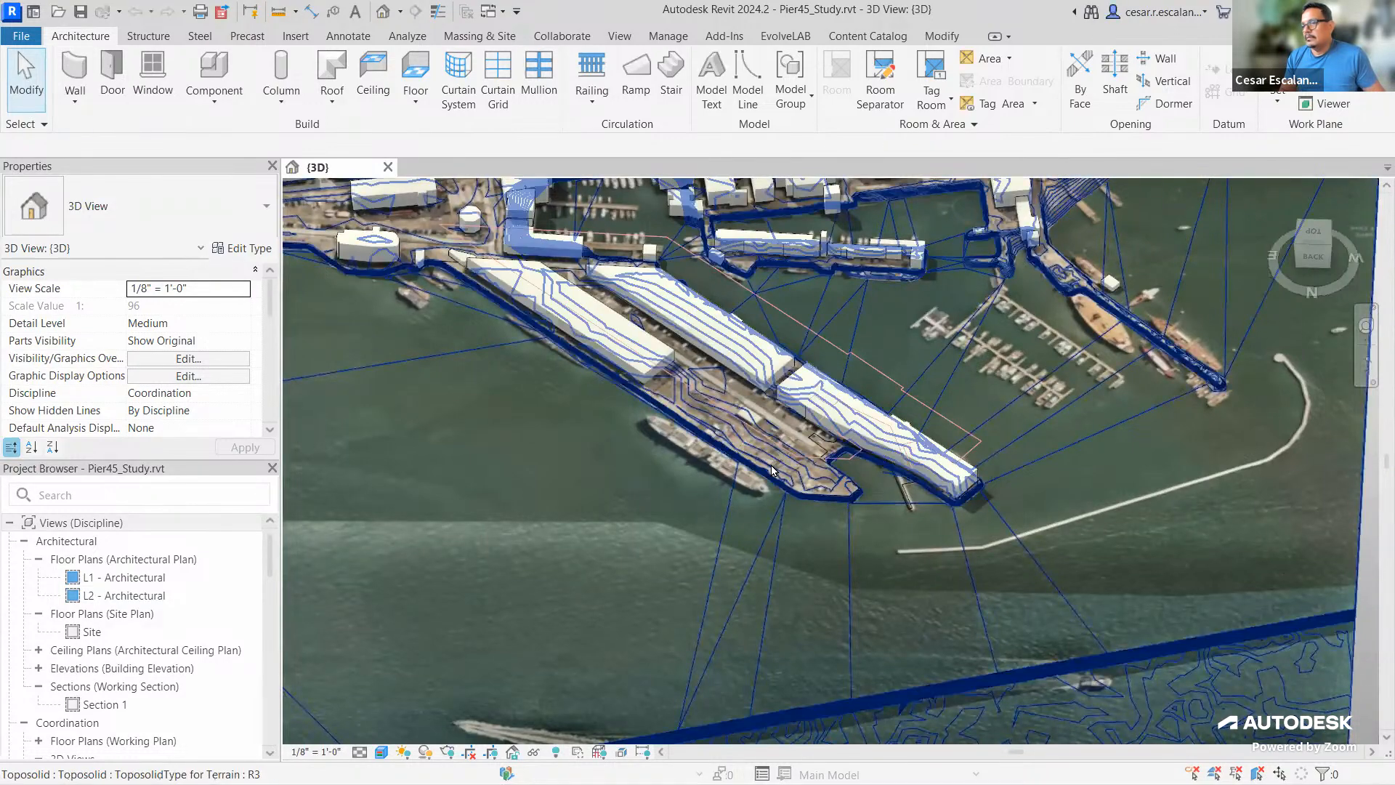
{"action": "scroll", "coordinate": [772, 470], "scroll_direction": "up", "scroll_amount": 3}
{"action": "scroll", "coordinate": [629, 445], "scroll_direction": "down", "scroll_amount": 5}
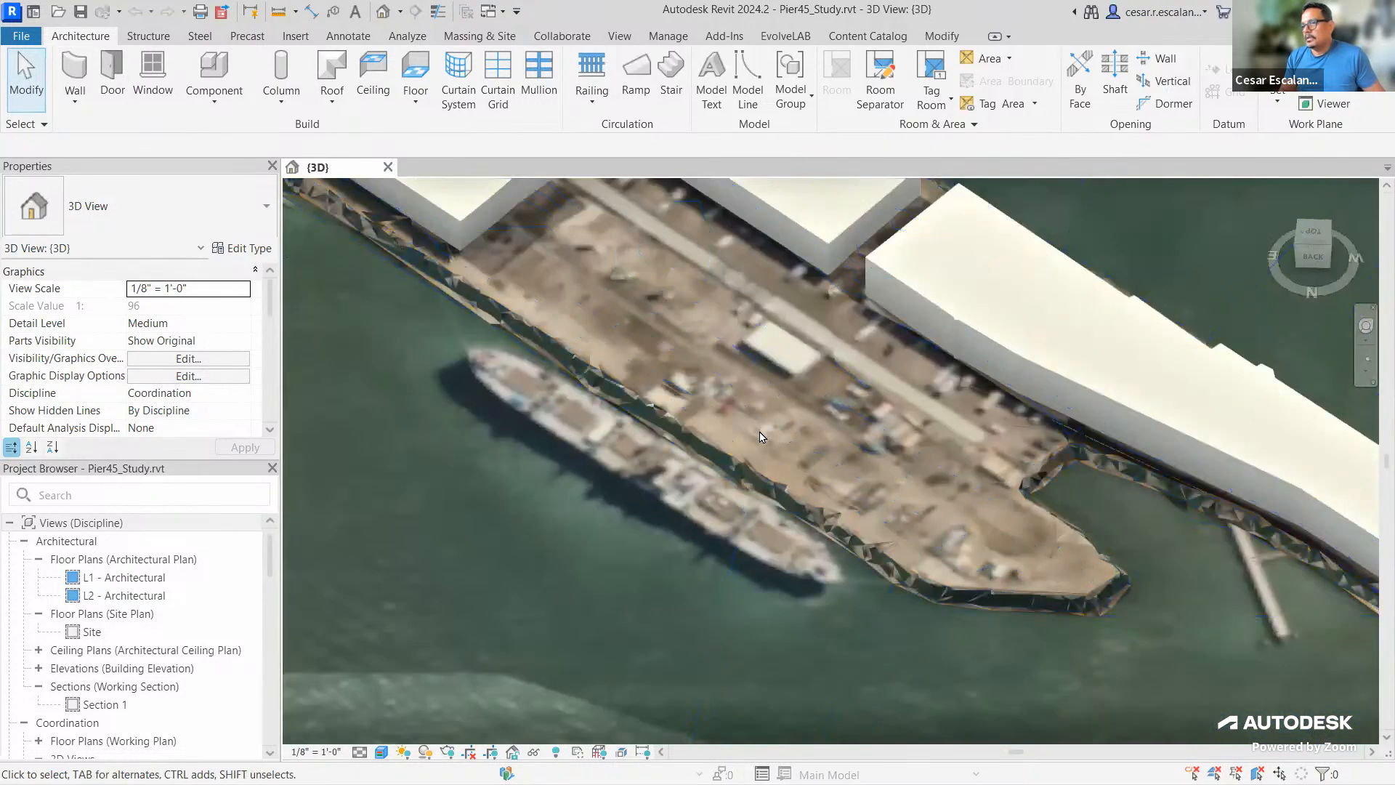
{"action": "scroll", "coordinate": [765, 439], "scroll_direction": "down", "scroll_amount": 1}
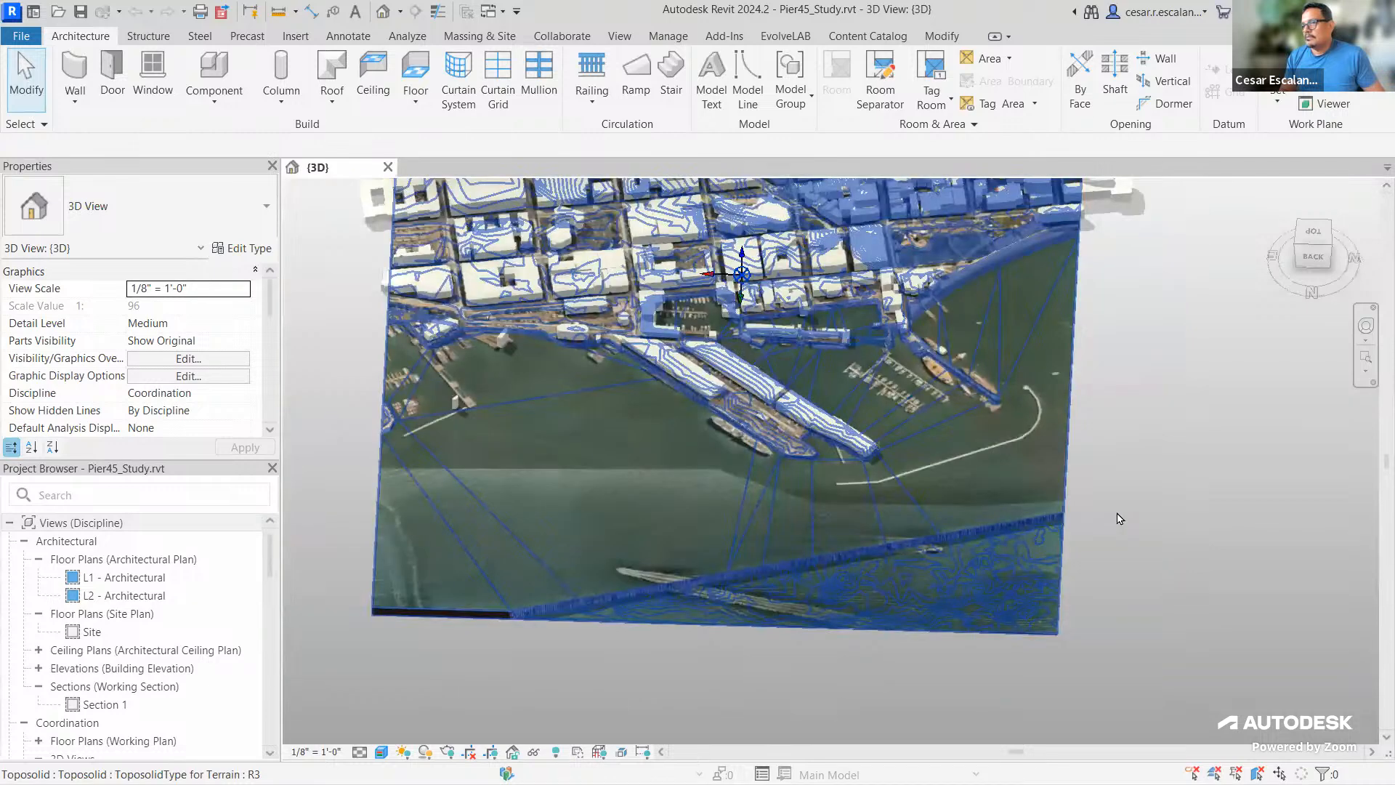
Spin and pan the 3D view to inspect the waterfront buildings and terrain
{"action": "middle_click_drag", "start_coordinate": [1107, 527], "coordinate": [1158, 477], "text": "shift"}
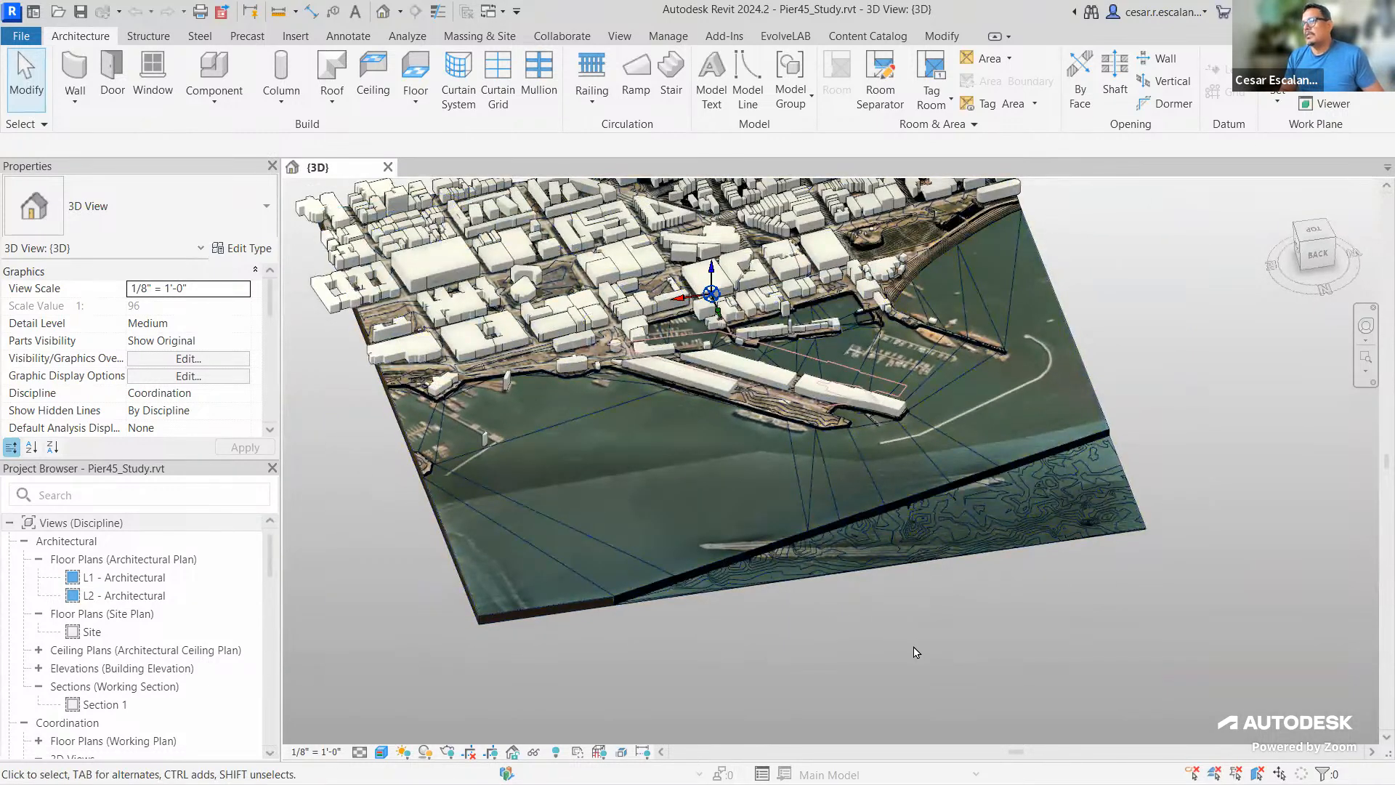
{"action": "middle_click_drag", "start_coordinate": [930, 632], "coordinate": [958, 674]}
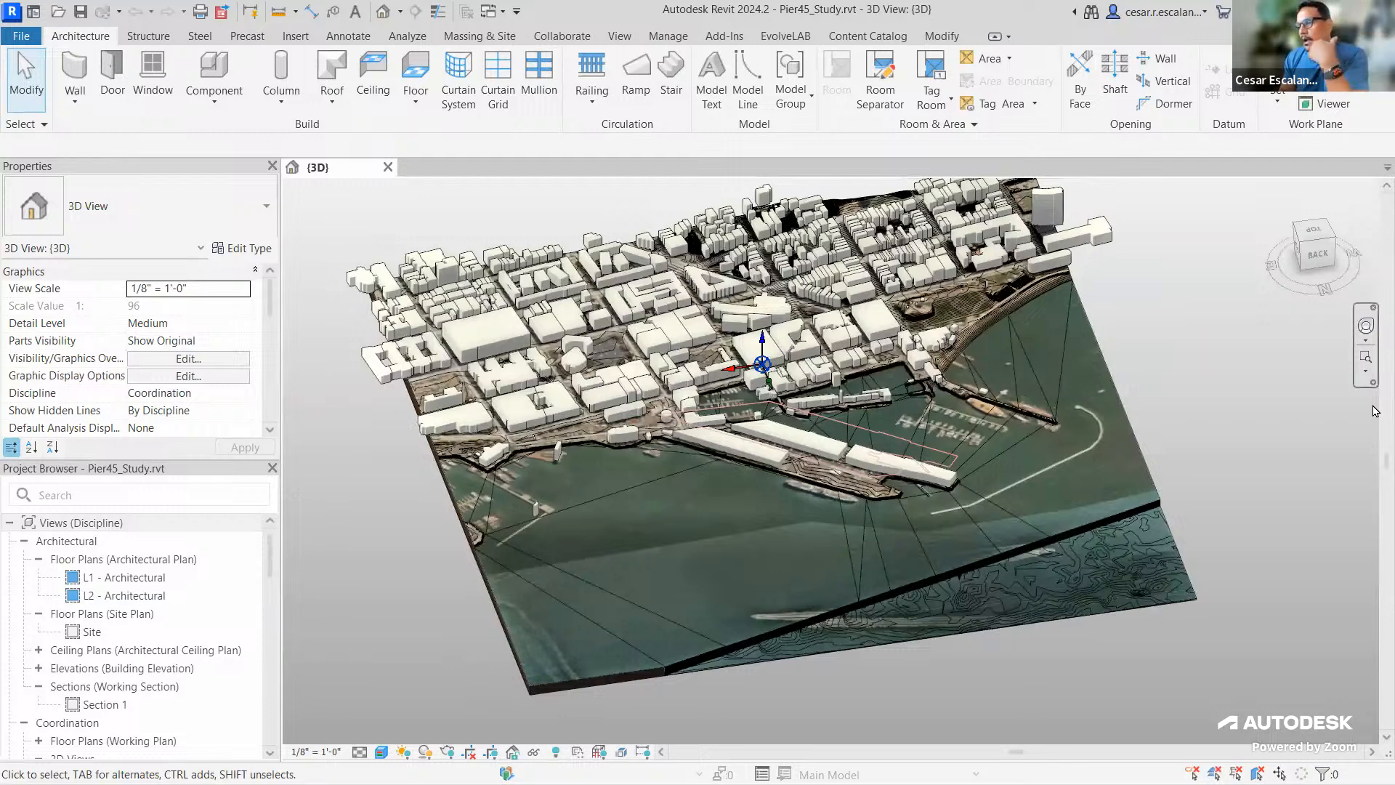
{"action": "scroll", "coordinate": [1226, 341], "scroll_direction": "up", "scroll_amount": 1}
{"action": "scroll", "coordinate": [1226, 341], "scroll_direction": "up", "scroll_amount": 2}
{"action": "middle_click_drag", "start_coordinate": [1169, 377], "coordinate": [1250, 390]}
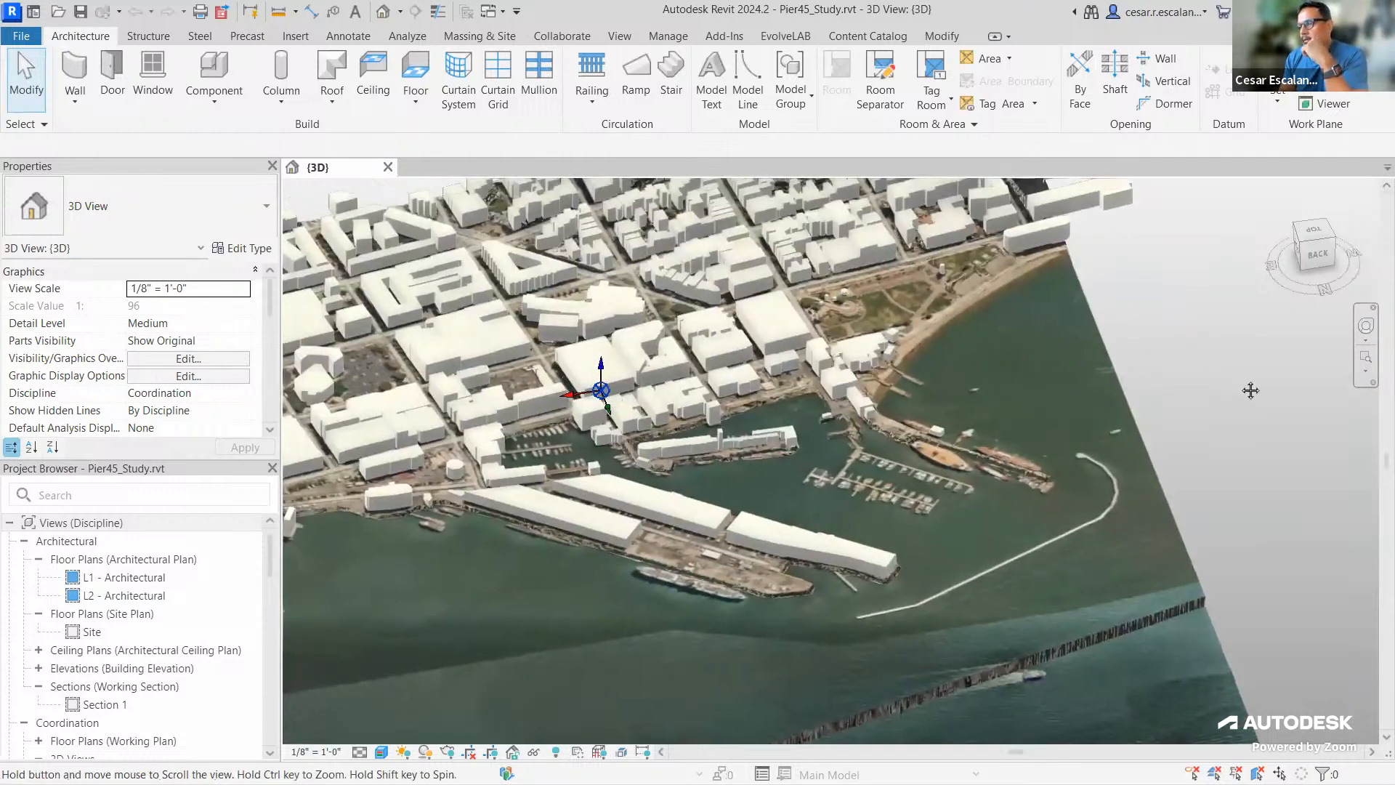
{"action": "scroll", "coordinate": [1243, 387], "scroll_direction": "down", "scroll_amount": 2}
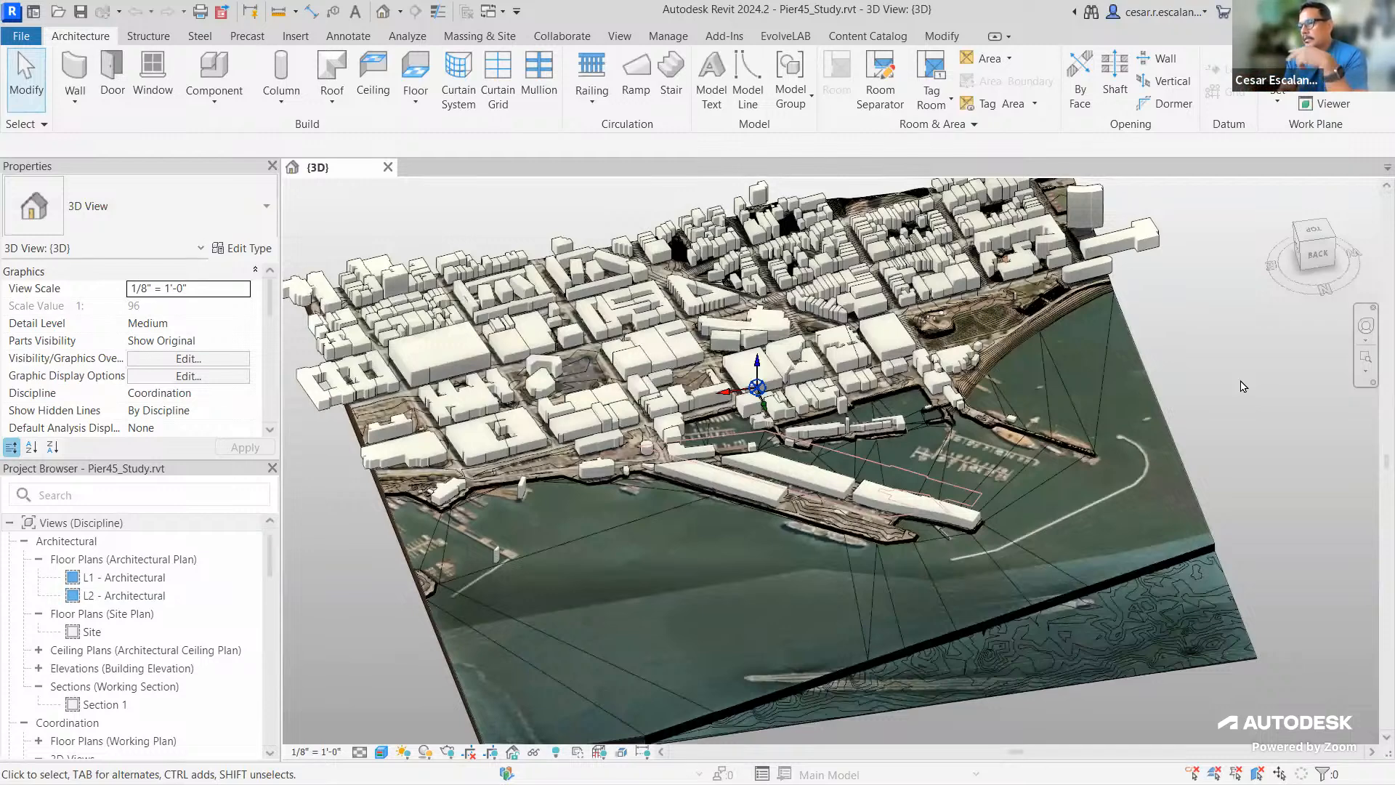
{"action": "scroll", "coordinate": [1063, 312], "scroll_direction": "up", "scroll_amount": 5}
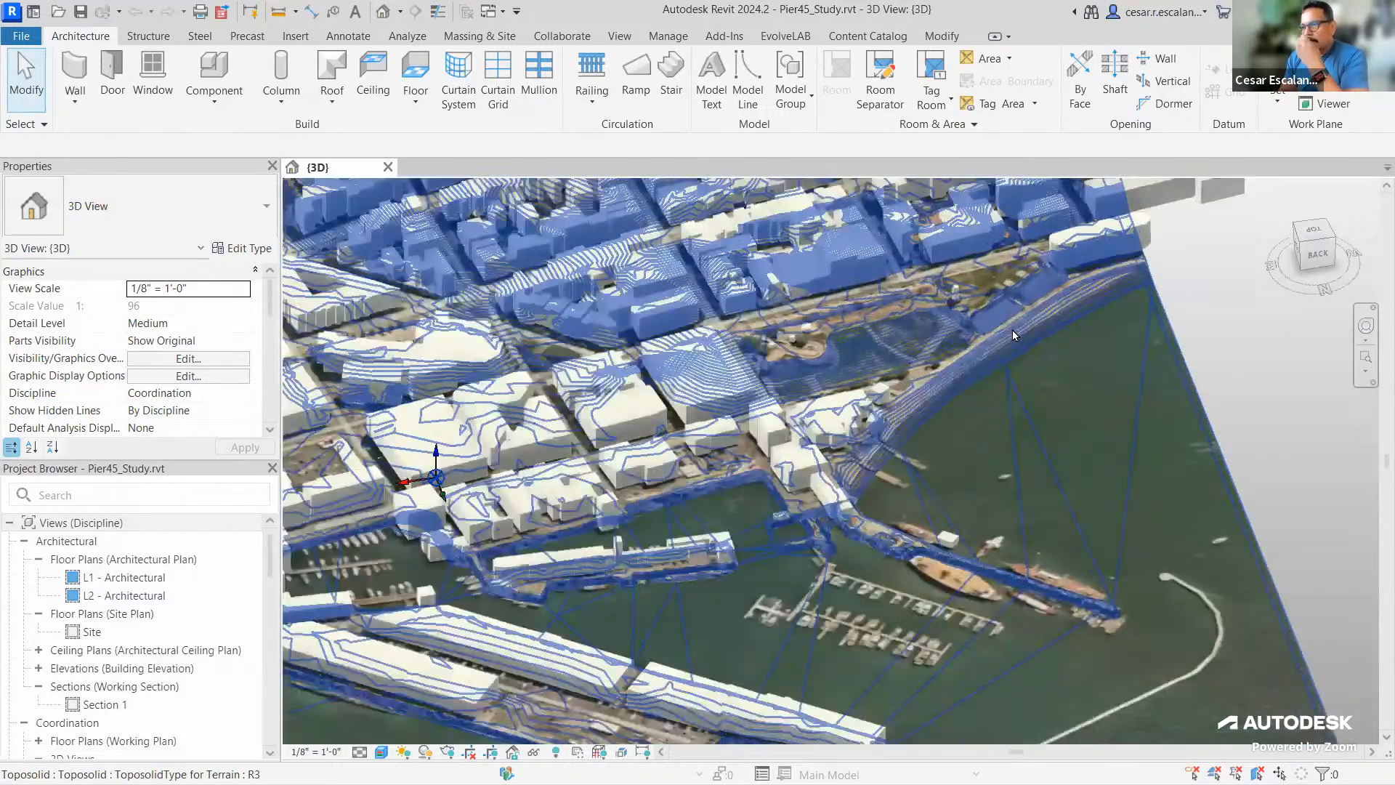
Pan along the shoreline to centre the marina and whole city site, then show the Manage tab
{"action": "middle_click_drag", "start_coordinate": [1038, 433], "coordinate": [1319, 554]}
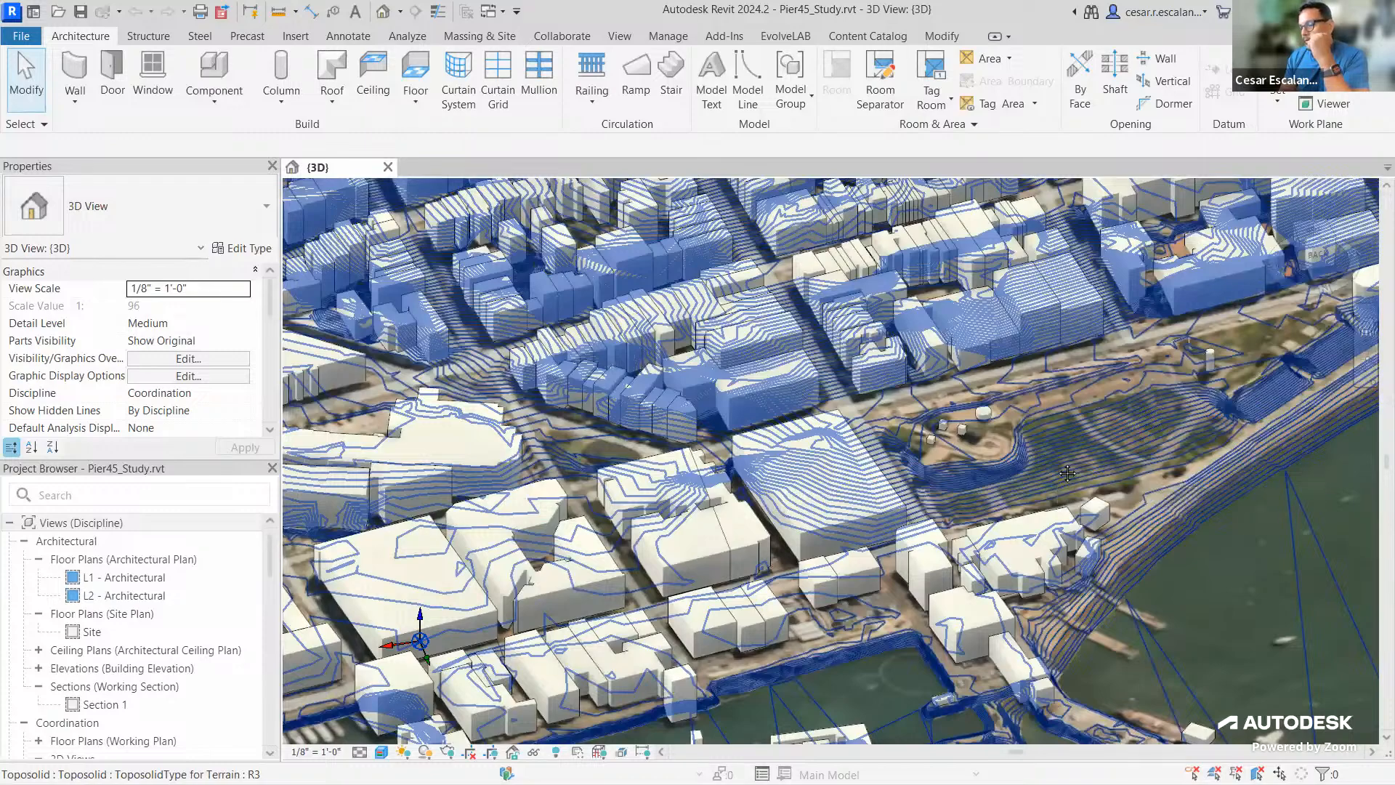
{"action": "scroll", "coordinate": [1067, 473], "scroll_direction": "down", "scroll_amount": 5}
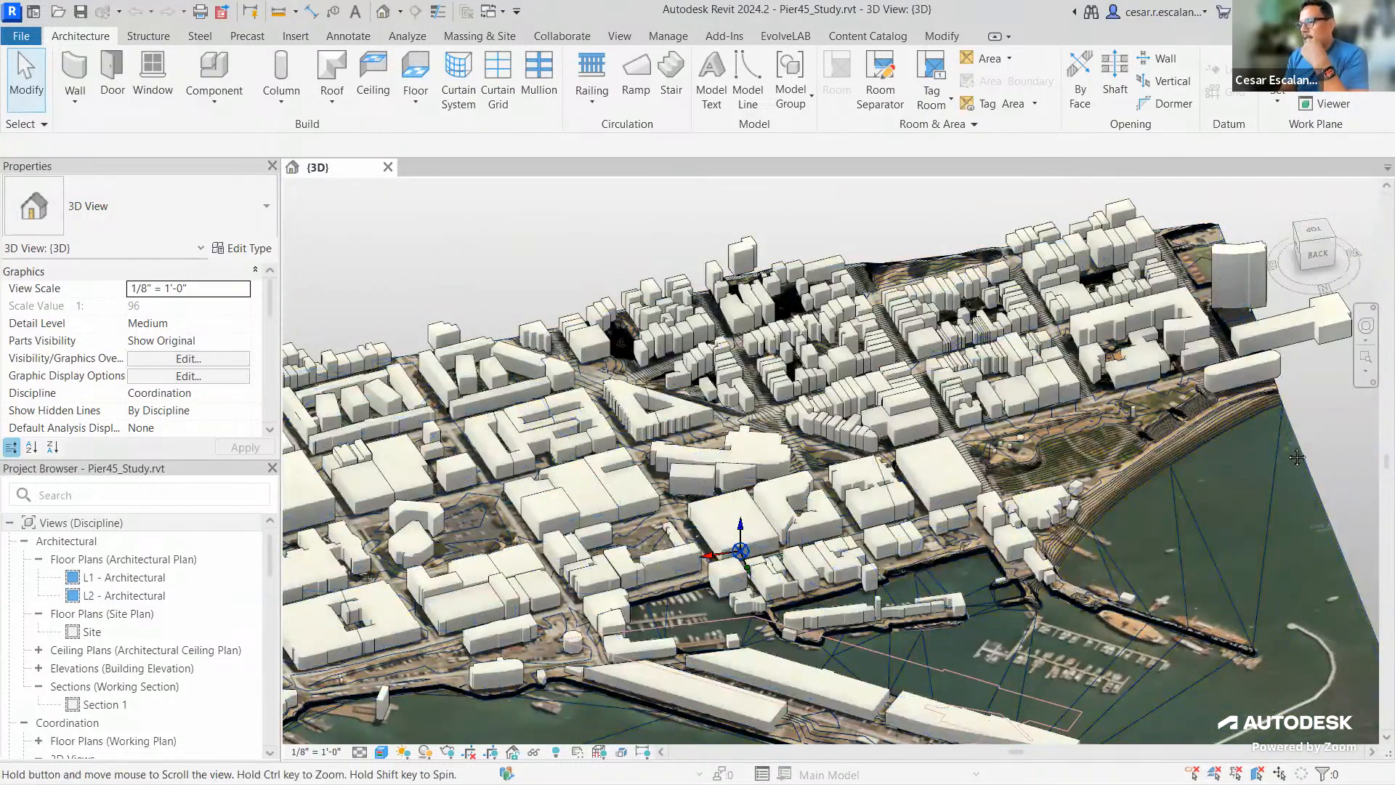
{"action": "middle_click_drag", "start_coordinate": [1239, 469], "coordinate": [1288, 446]}
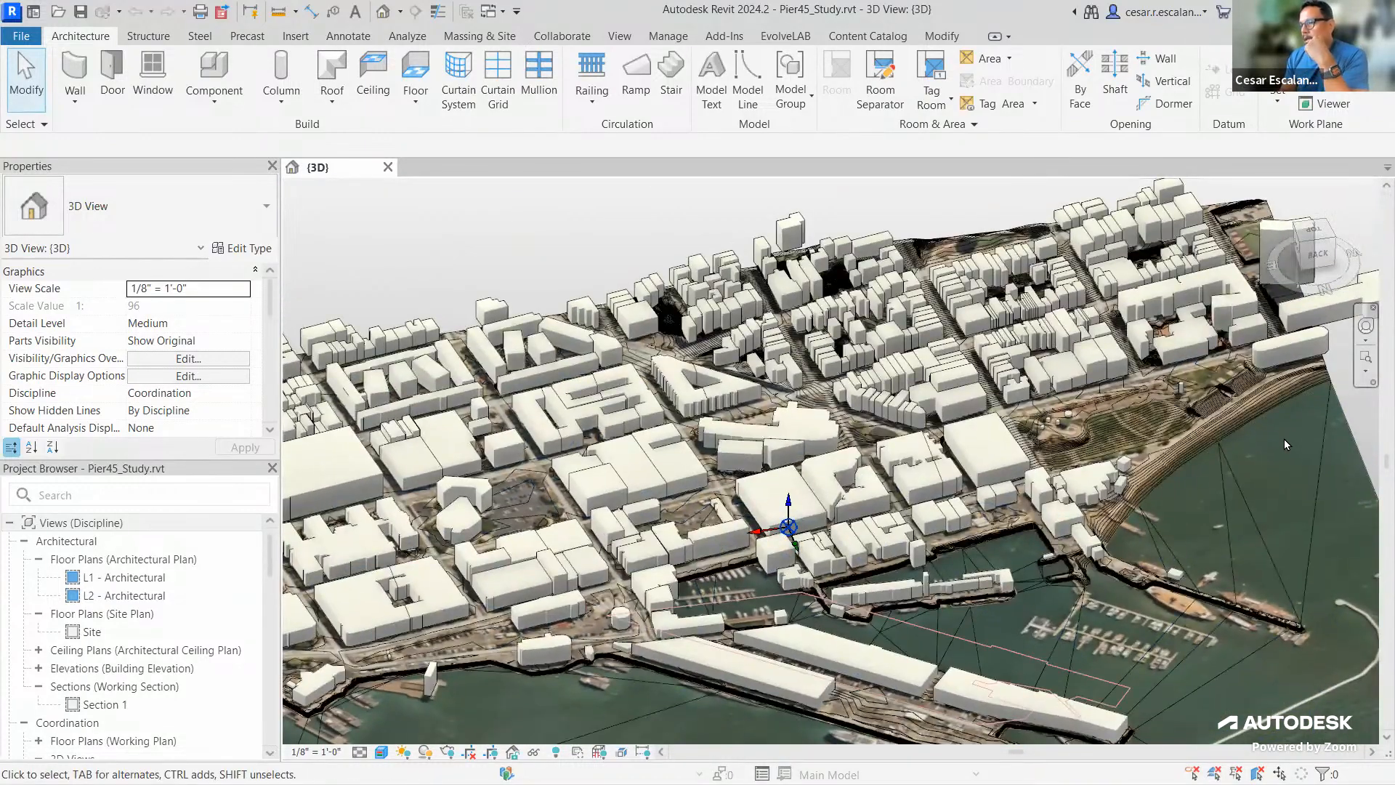
{"action": "middle_click_drag", "start_coordinate": [1154, 509], "coordinate": [1284, 347]}
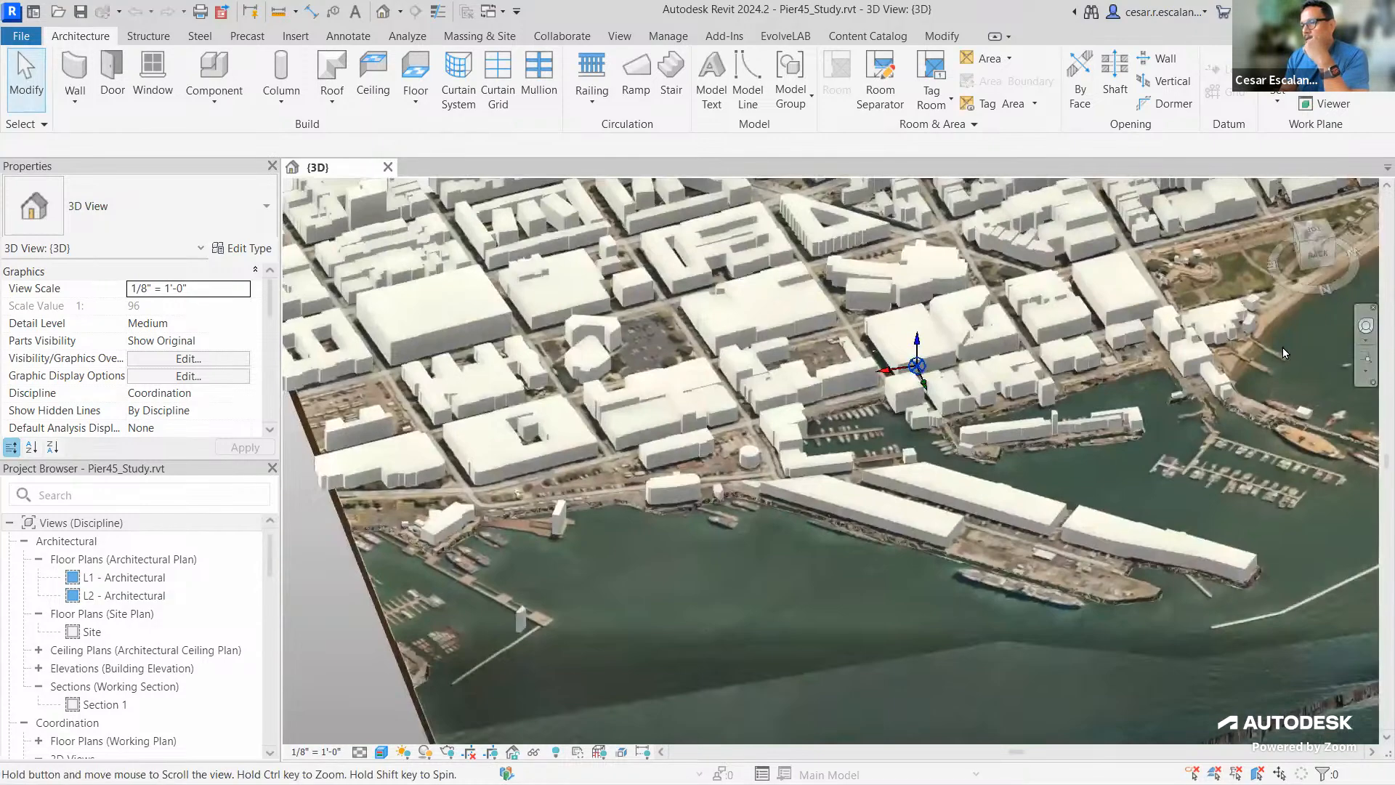
{"action": "scroll", "coordinate": [969, 464], "scroll_direction": "down", "scroll_amount": 4}
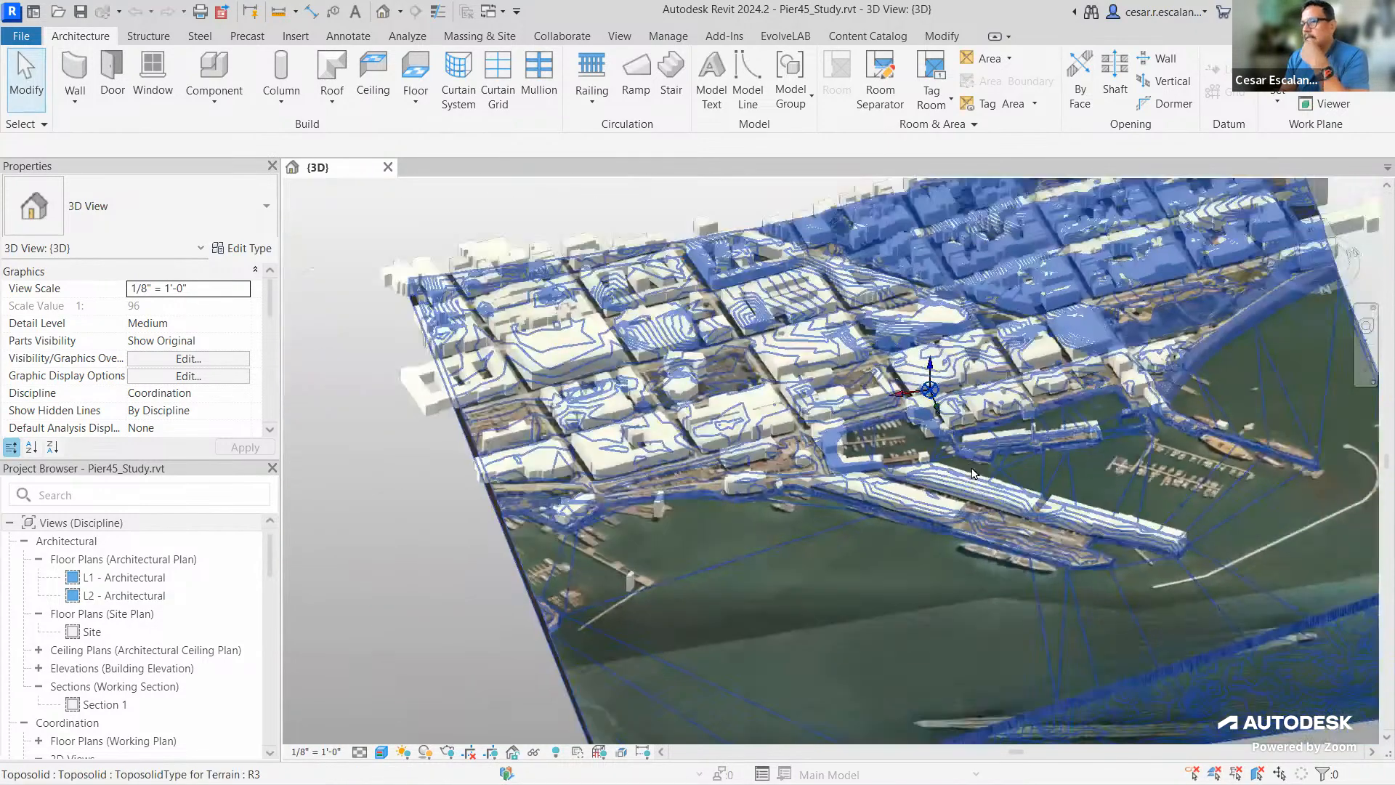
{"action": "middle_click_drag", "start_coordinate": [1048, 526], "coordinate": [976, 550]}
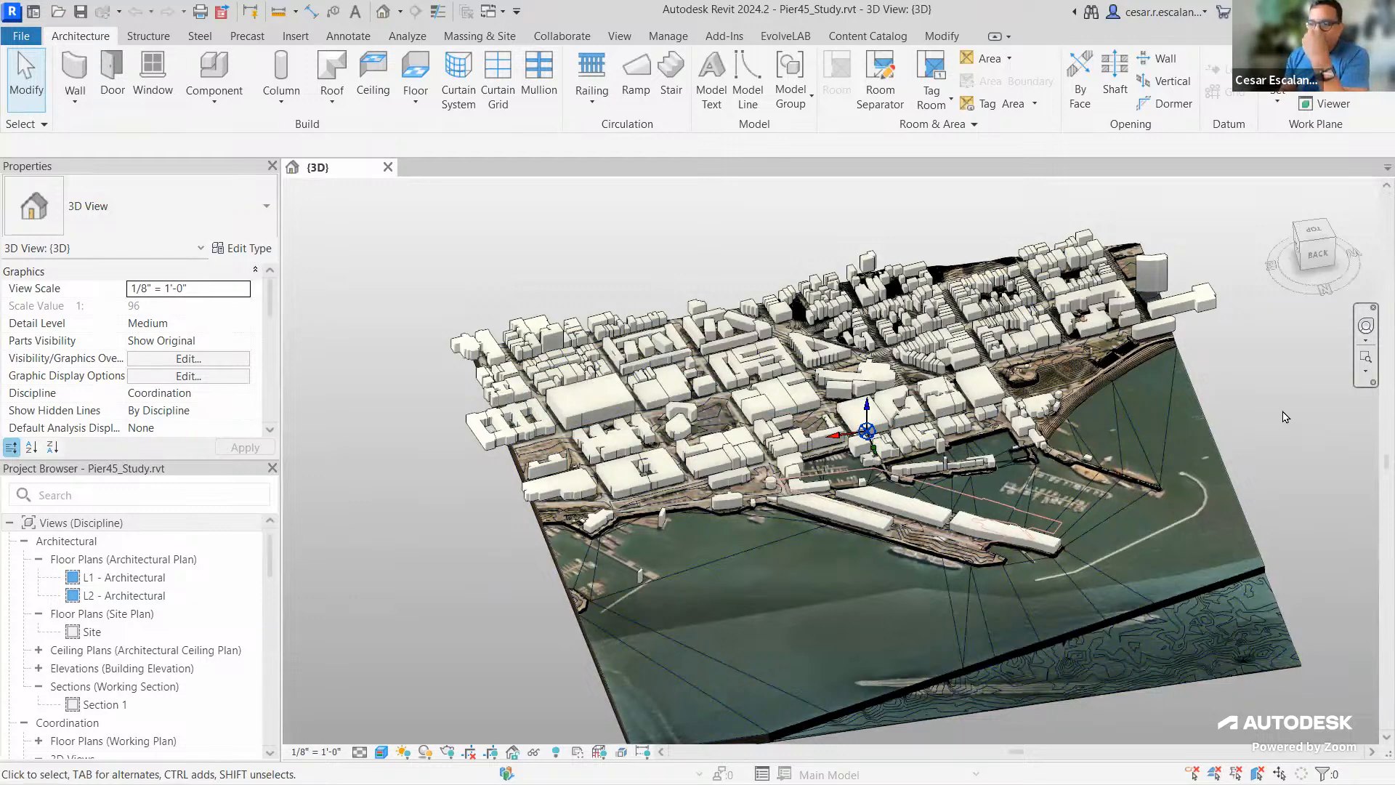
{"action": "middle_click_drag", "start_coordinate": [1246, 420], "coordinate": [1219, 398]}
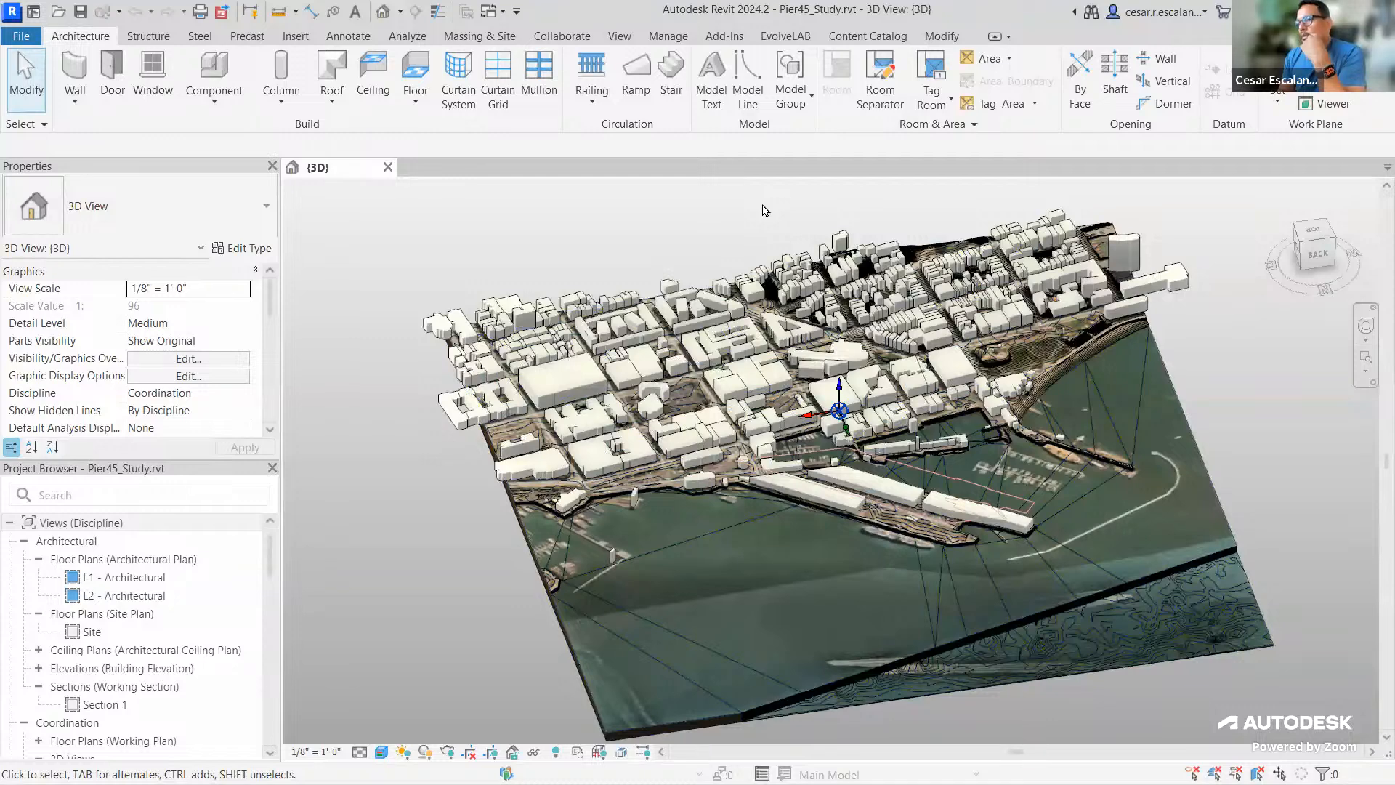
{"action": "left_click", "coordinate": [668, 36]}
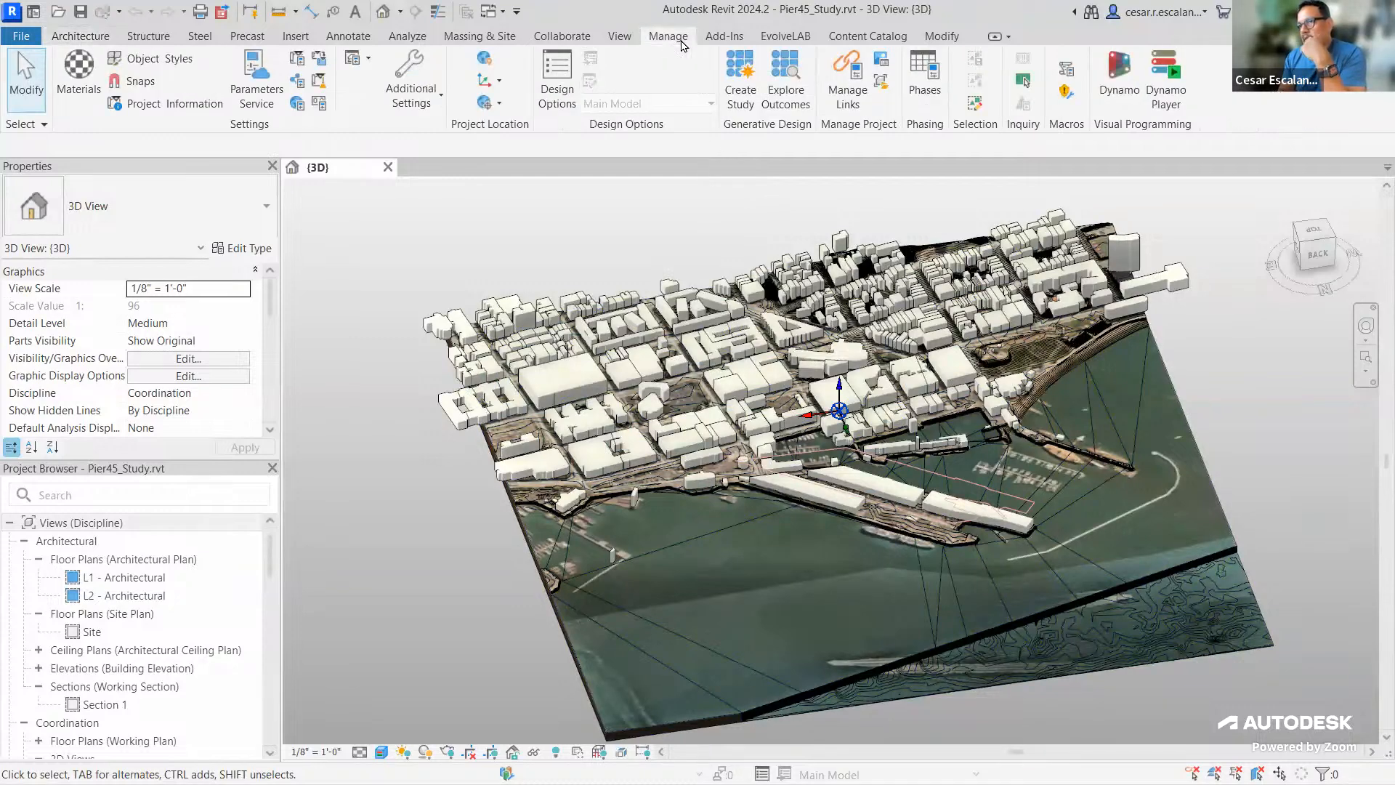
{"action": "left_click", "coordinate": [487, 63]}
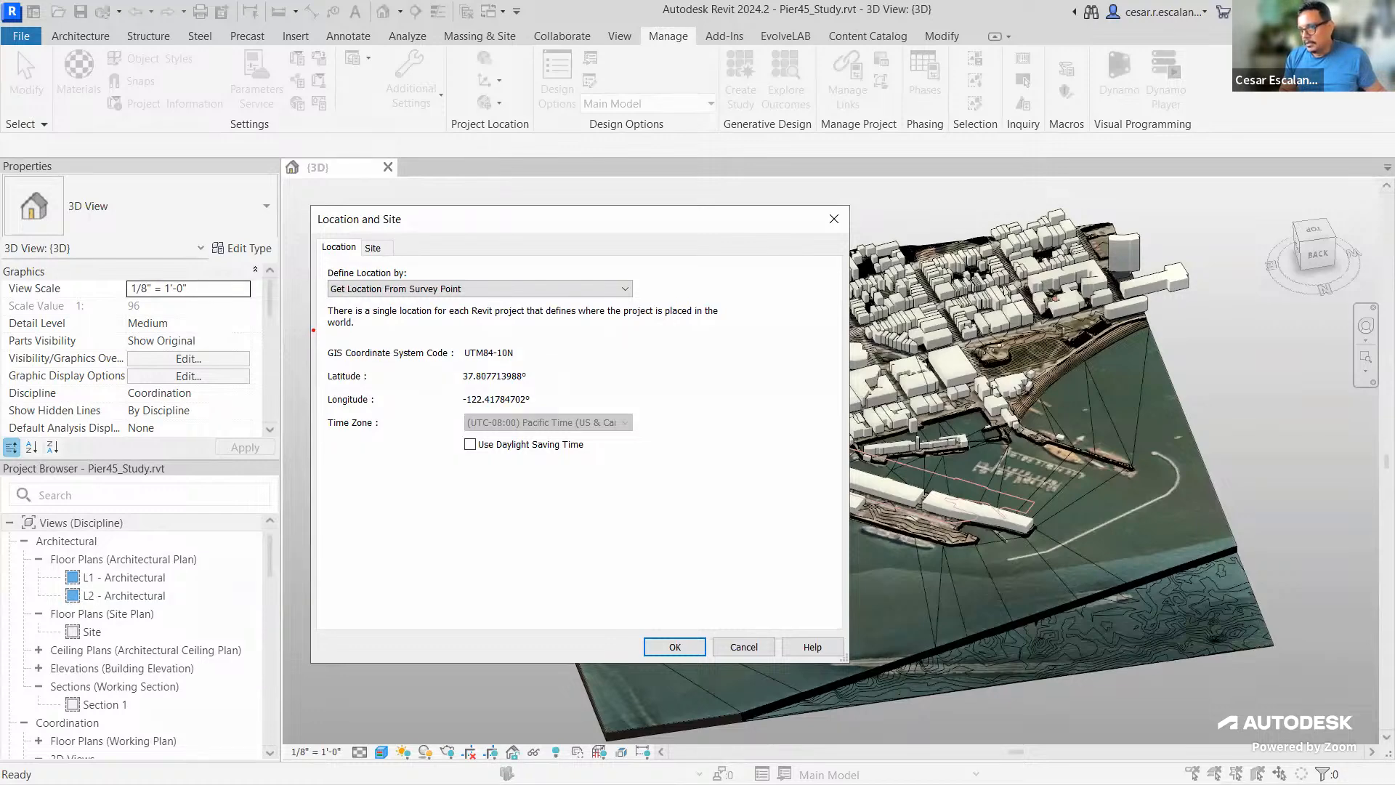
{"action": "mouse_move", "coordinate": [317, 333]}
{"action": "left_mouse_down"}
{"action": "mouse_move", "coordinate": [359, 355]}
{"action": "mouse_move", "coordinate": [540, 366]}
{"action": "left_mouse_up"}
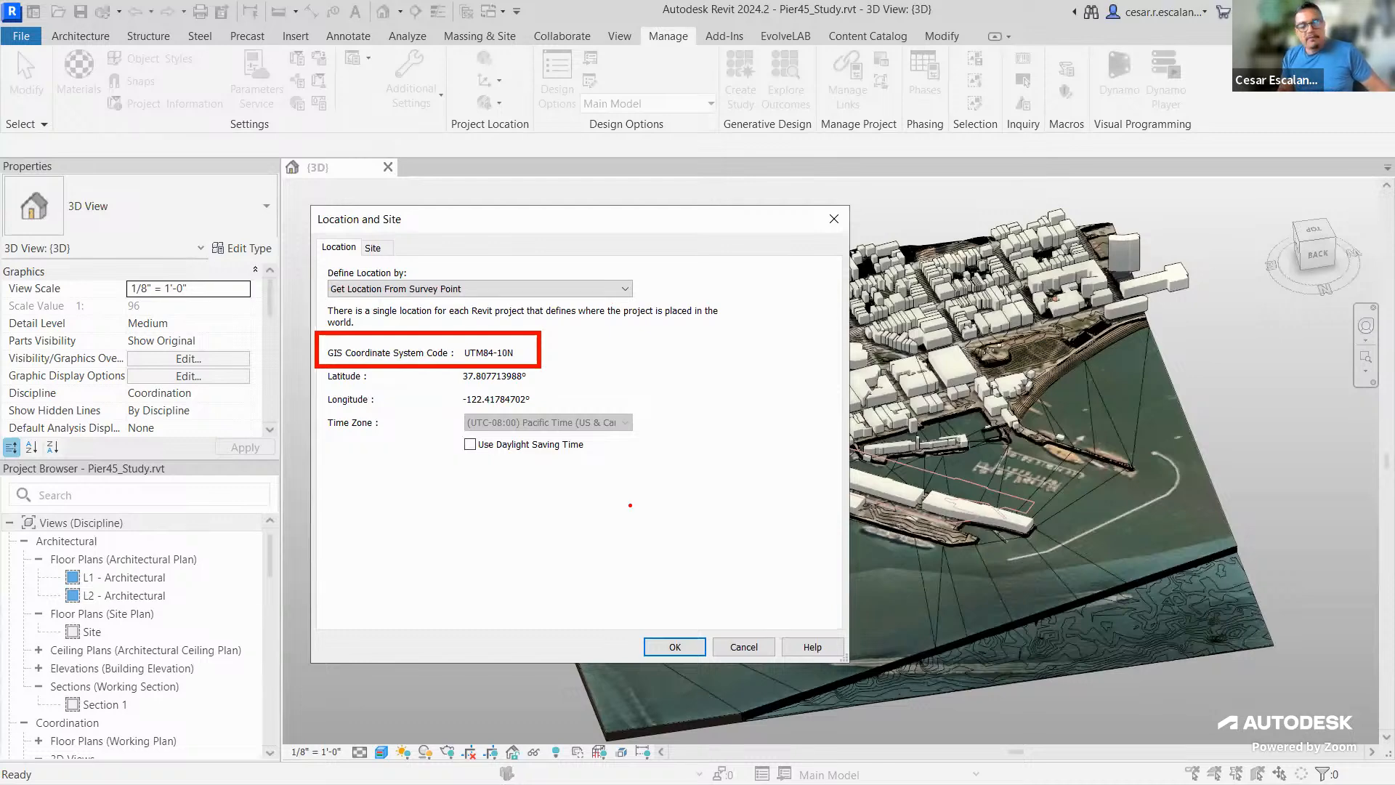
{"action": "key", "text": "Escape"}
{"action": "left_click", "coordinate": [720, 645]}
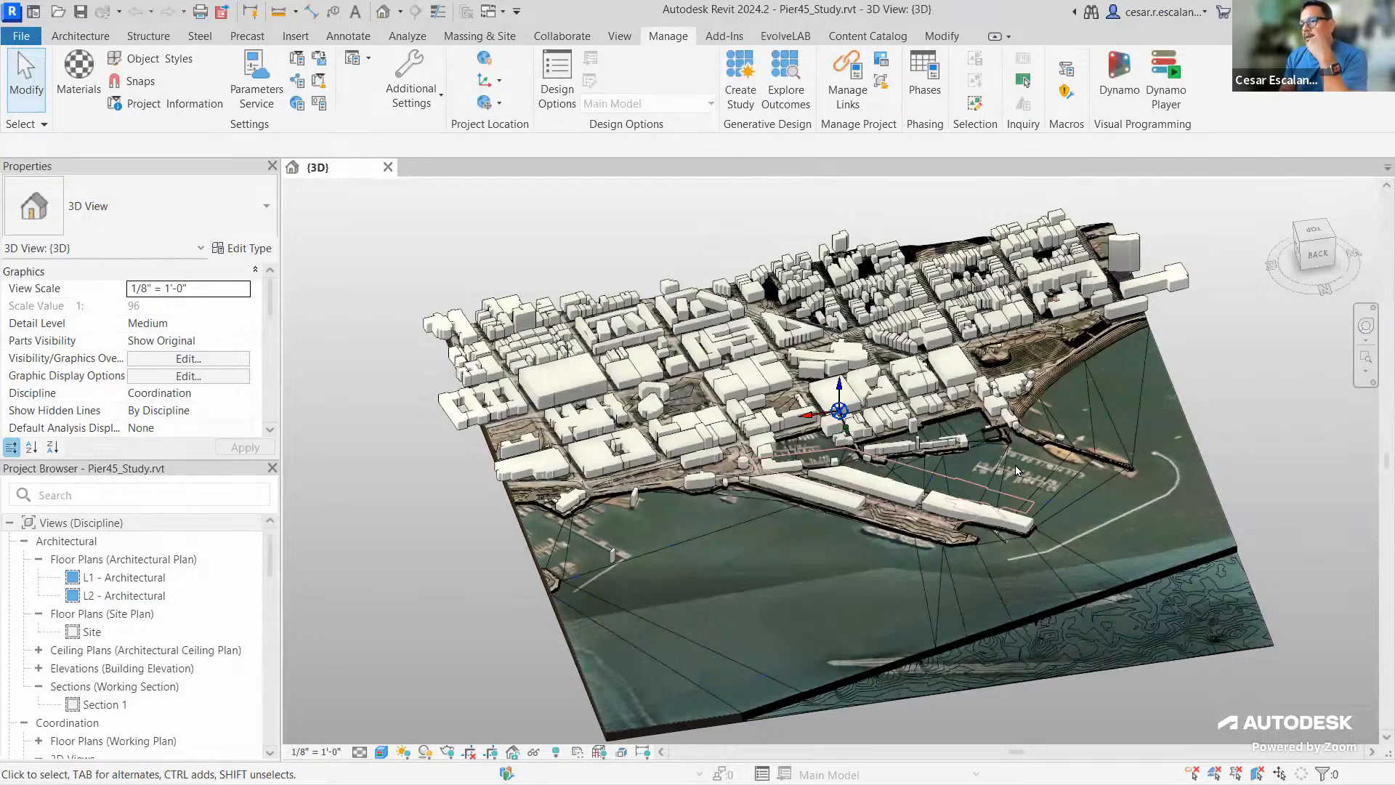
{"action": "left_click", "coordinate": [389, 168]}
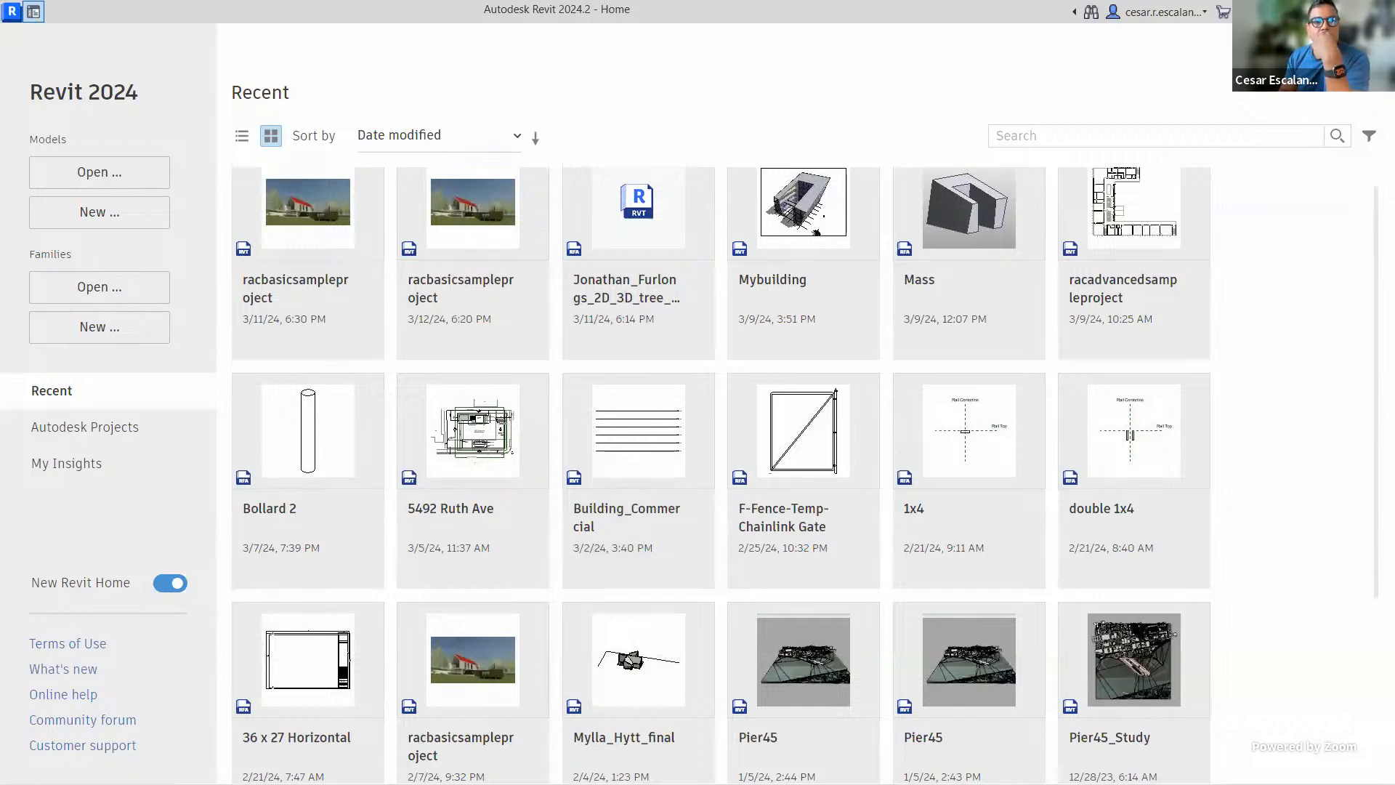
Switch from Revit over to the Chrome browser window with Alt+Tab
{"action": "key", "text": "alt+Tab"}
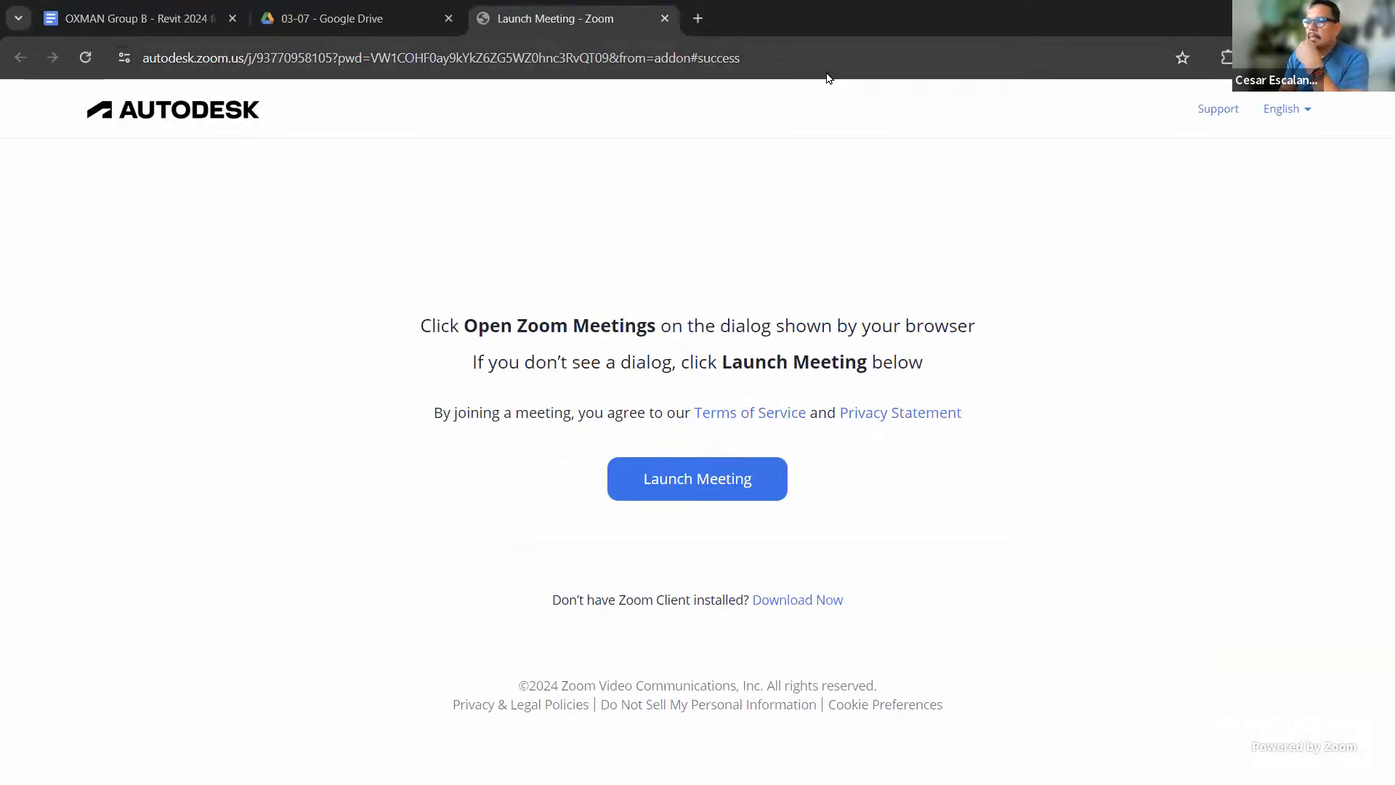
Google 'forma autodesk login' in a new tab and open the Autodesk Forma Software result
{"action": "left_click", "coordinate": [702, 18]}
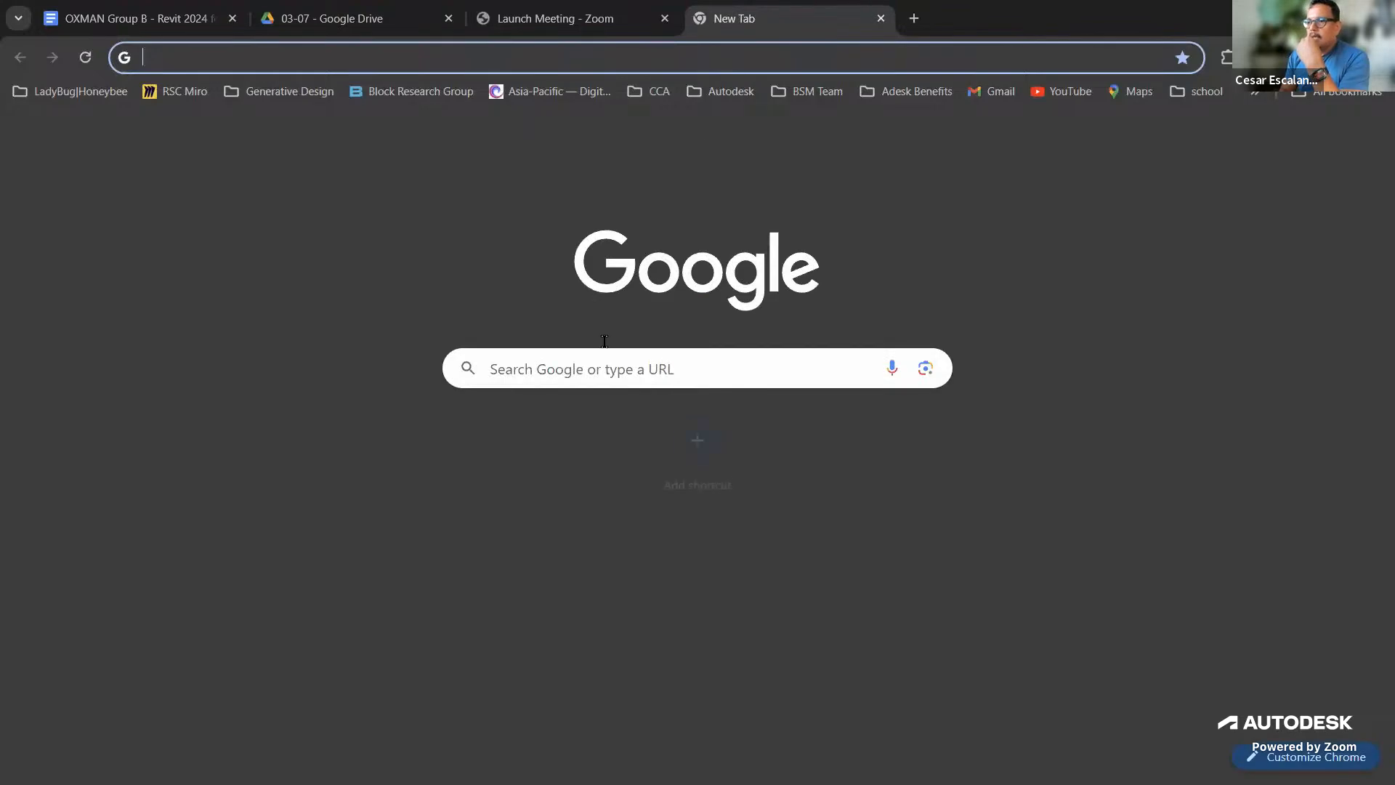
{"action": "left_click", "coordinate": [589, 369]}
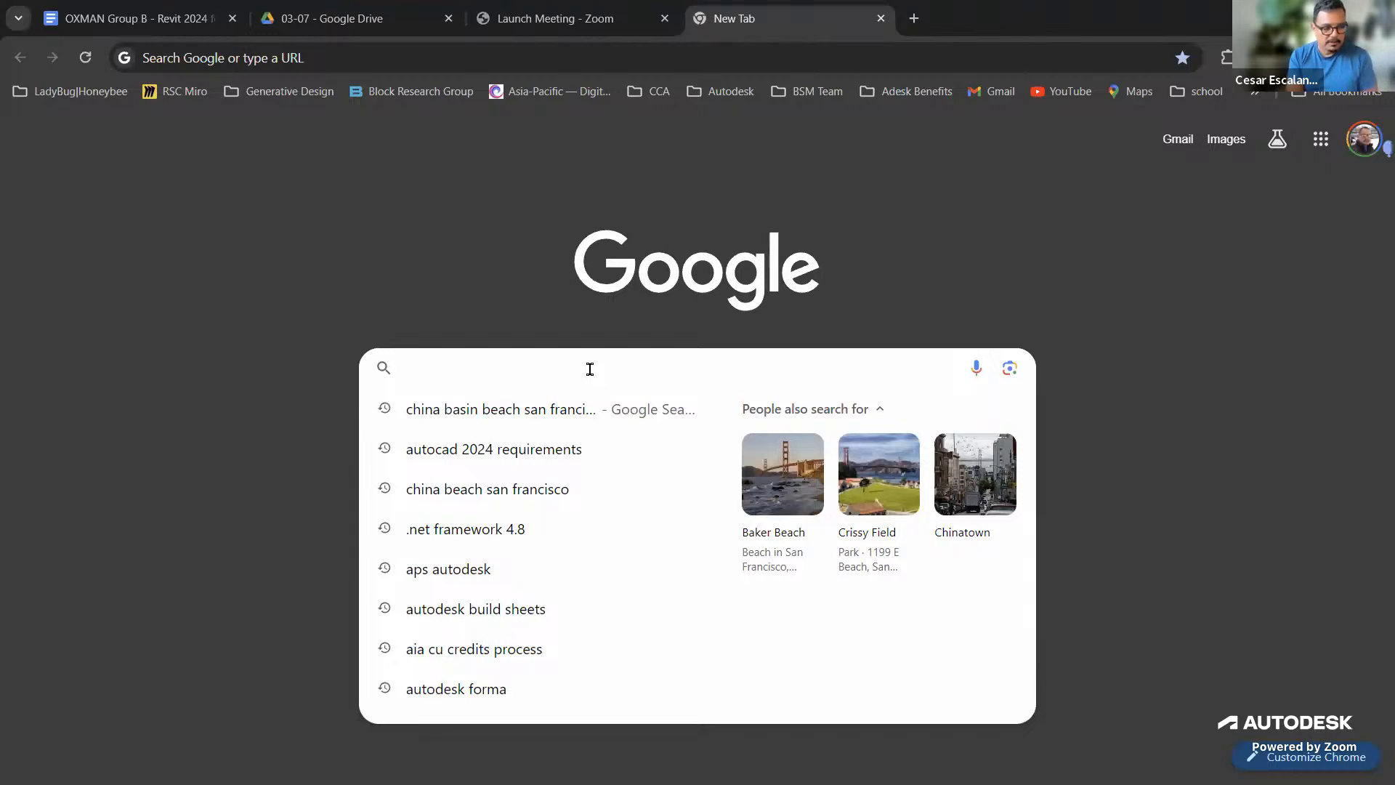
{"action": "type", "text": "f"}
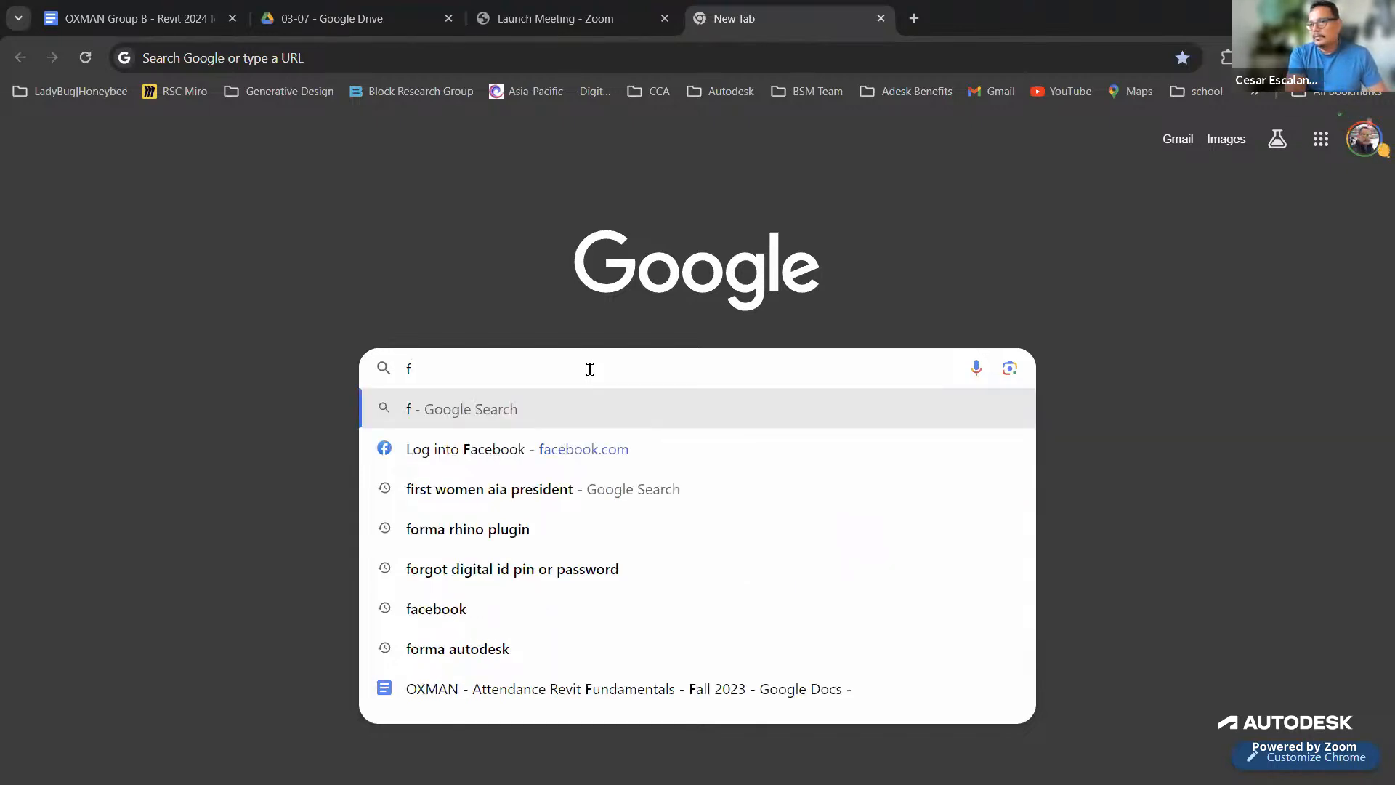
{"action": "type", "text": "orm a"}
{"action": "key", "text": "BackSpace"}
{"action": "key", "text": "BackSpace"}
{"action": "type", "text": "a uto"}
{"action": "key", "text": "BackSpace"}
{"action": "key", "text": "BackSpace"}
{"action": "key", "text": "BackSpace"}
{"action": "type", "text": "autode"}
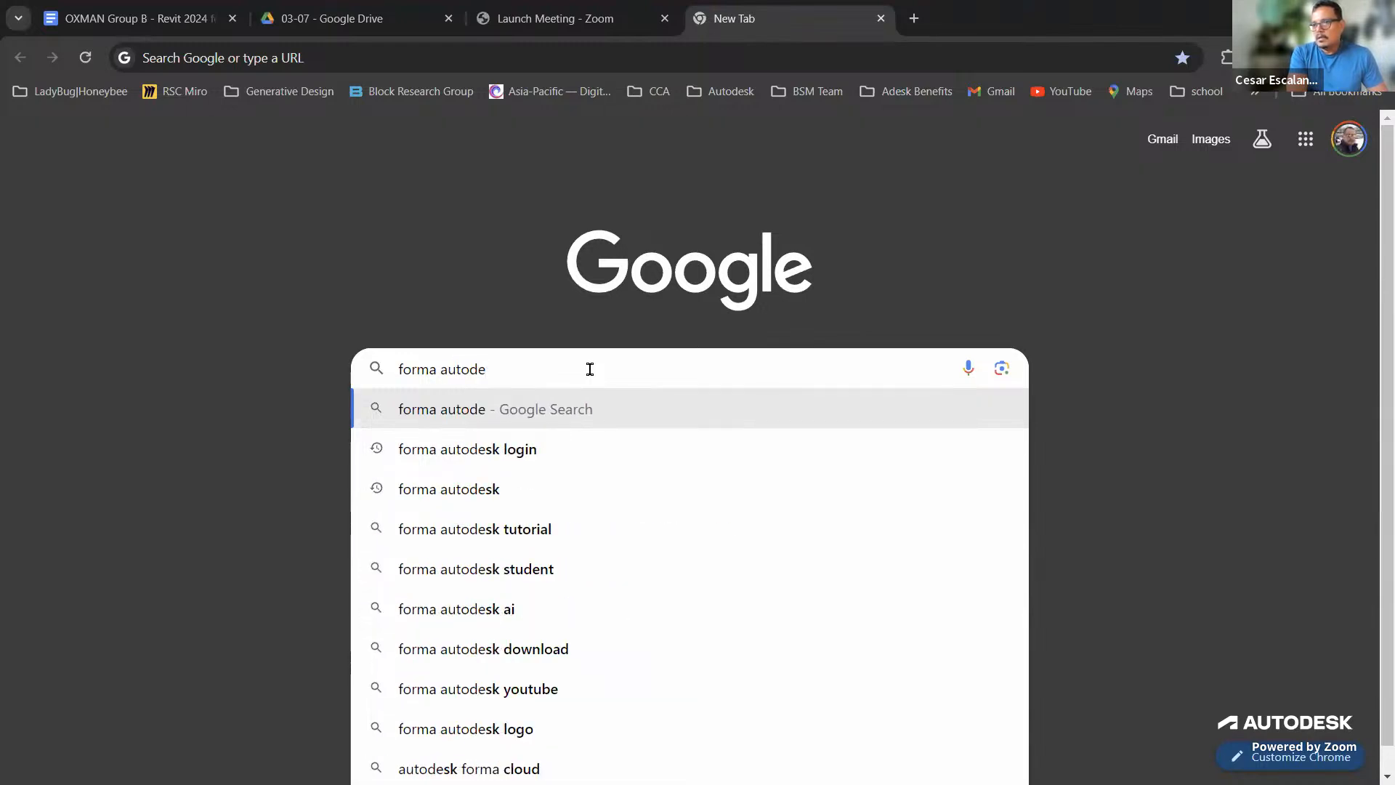
{"action": "type", "text": "sk login"}
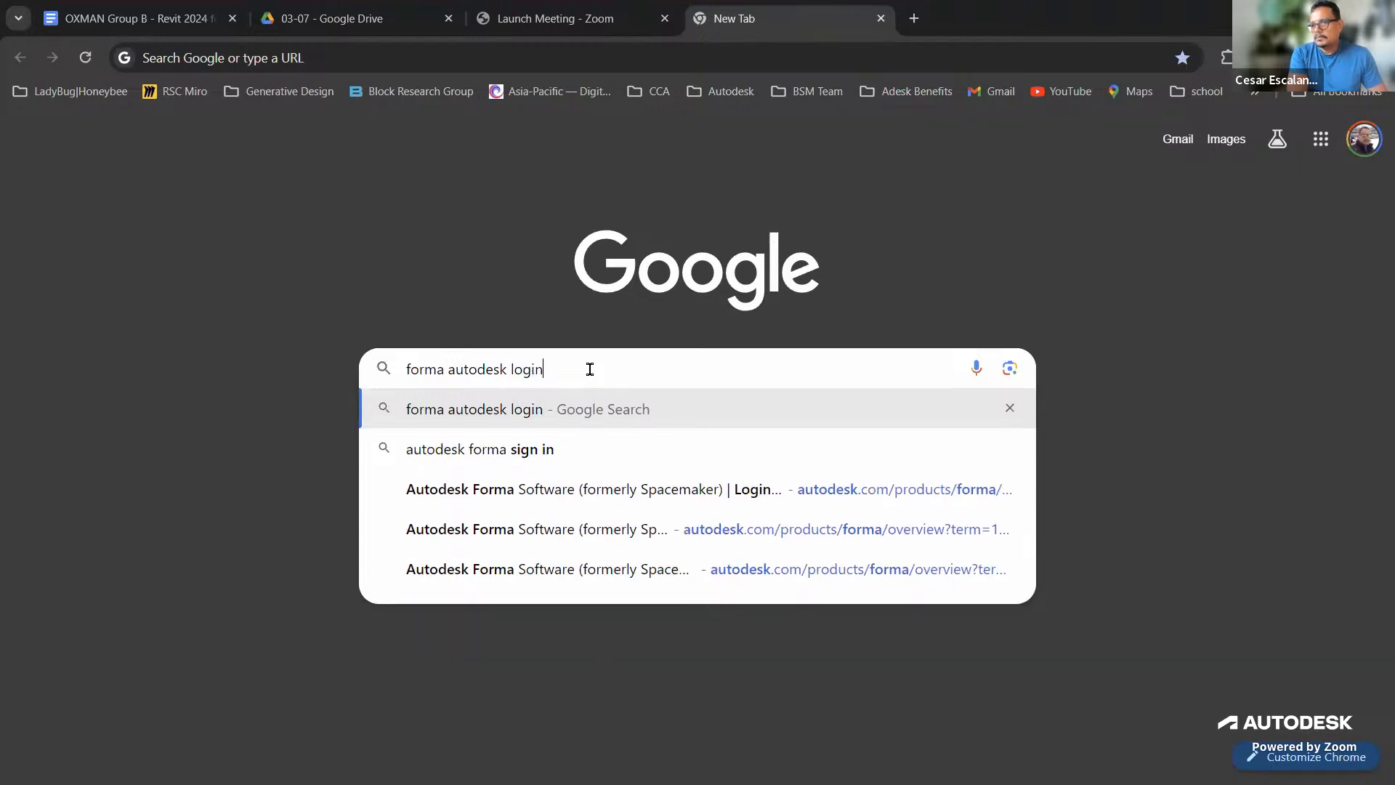
{"action": "key", "text": "Return"}
{"action": "left_click", "coordinate": [485, 308]}
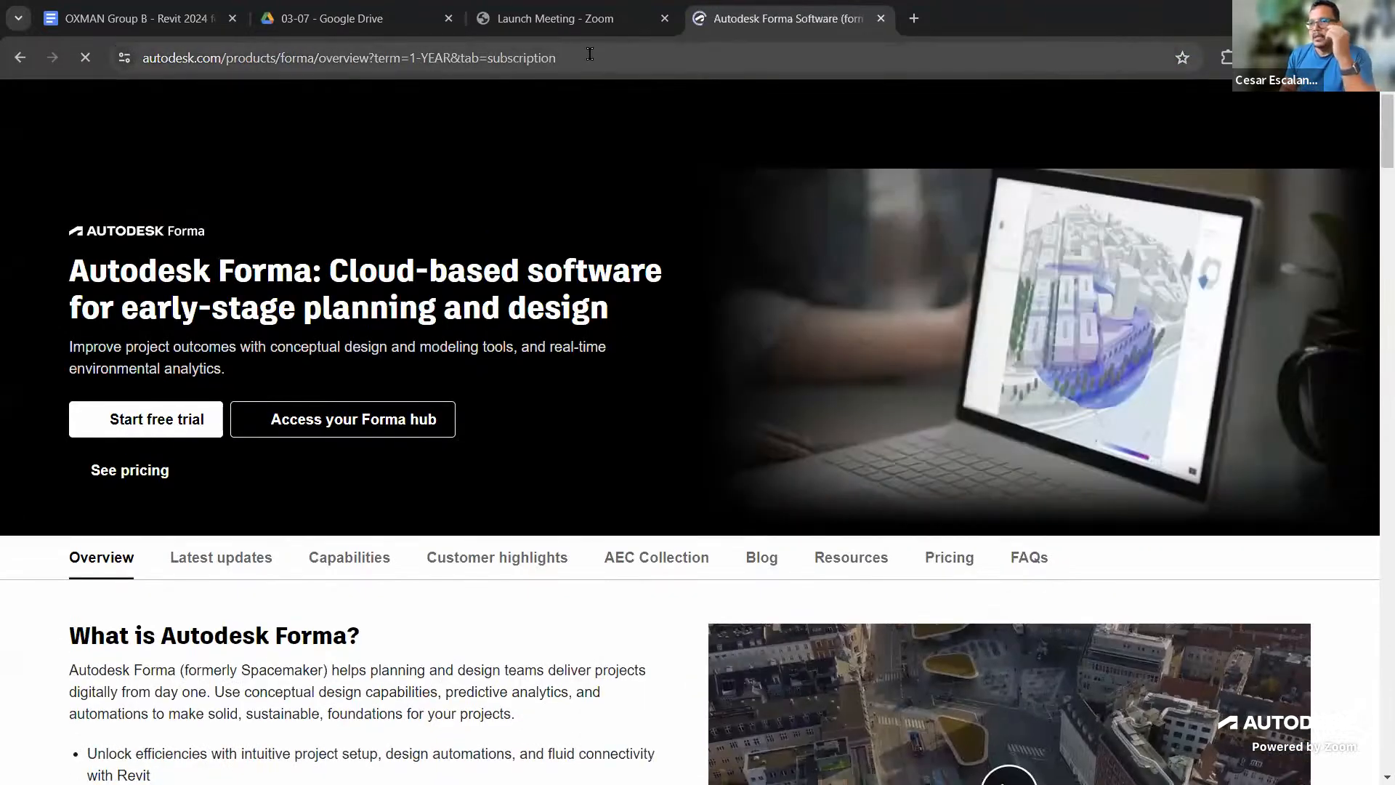
Select the Forma page's web address and restore Chrome to a smaller window
{"action": "left_click", "coordinate": [590, 57]}
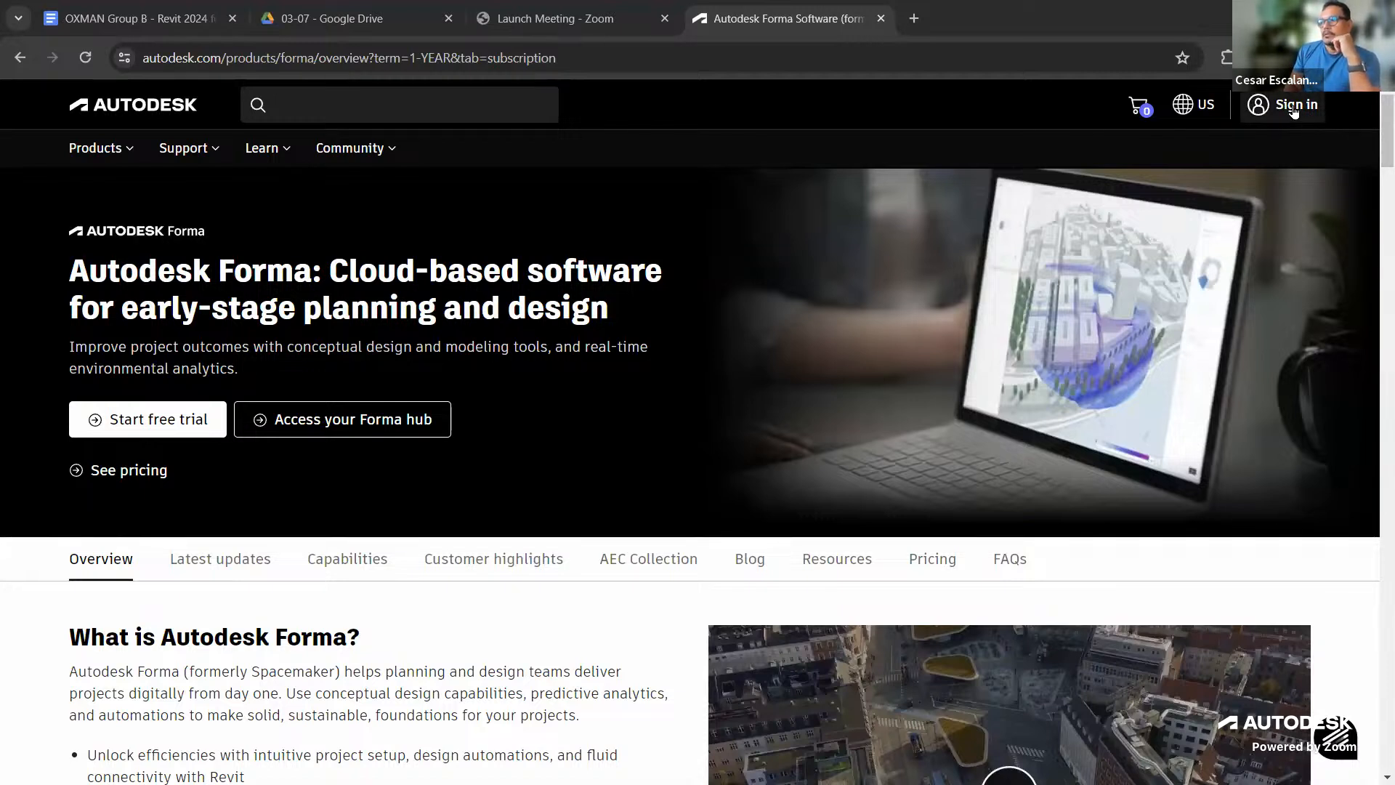
{"action": "left_click", "coordinate": [1148, 47]}
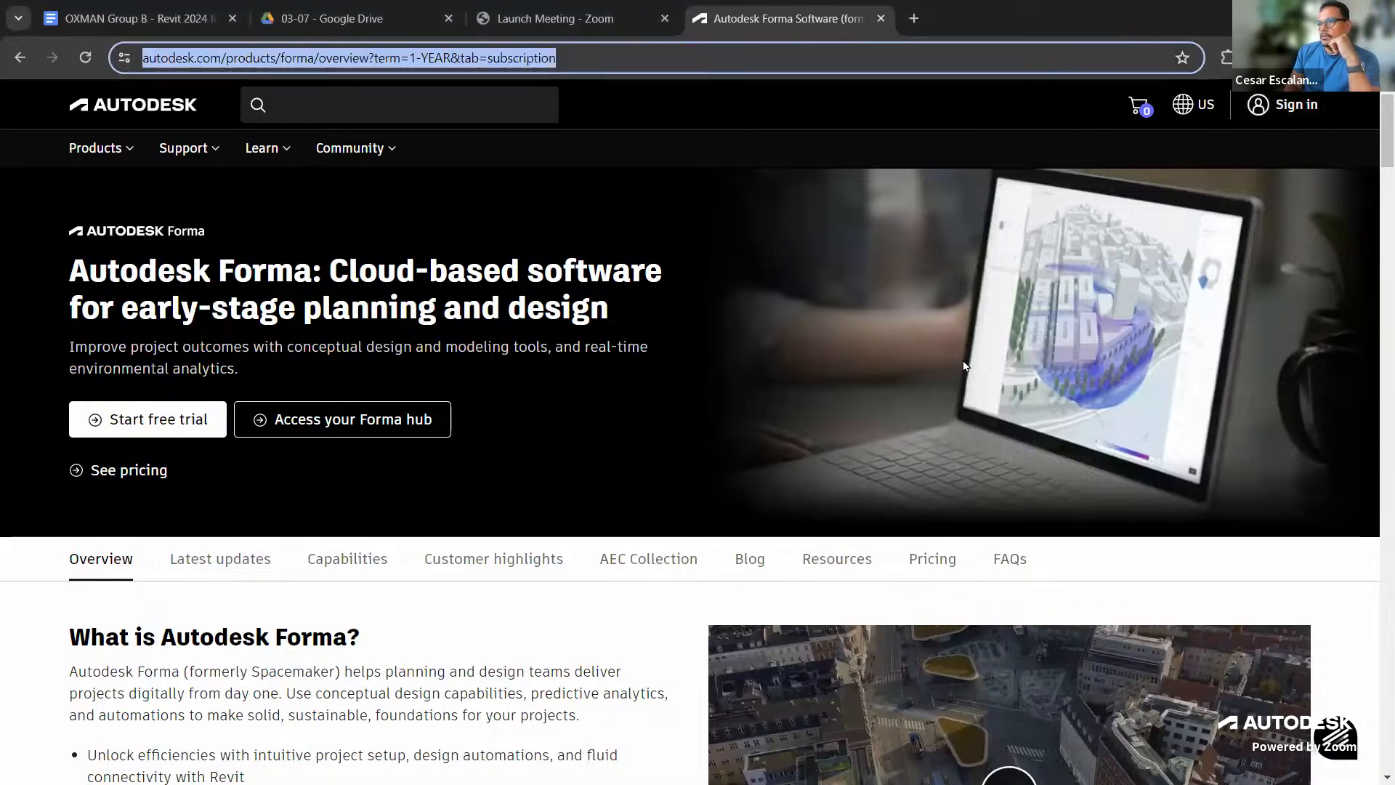
{"action": "double_click", "coordinate": [1161, 15]}
{"action": "left_click", "coordinate": [1151, 15]}
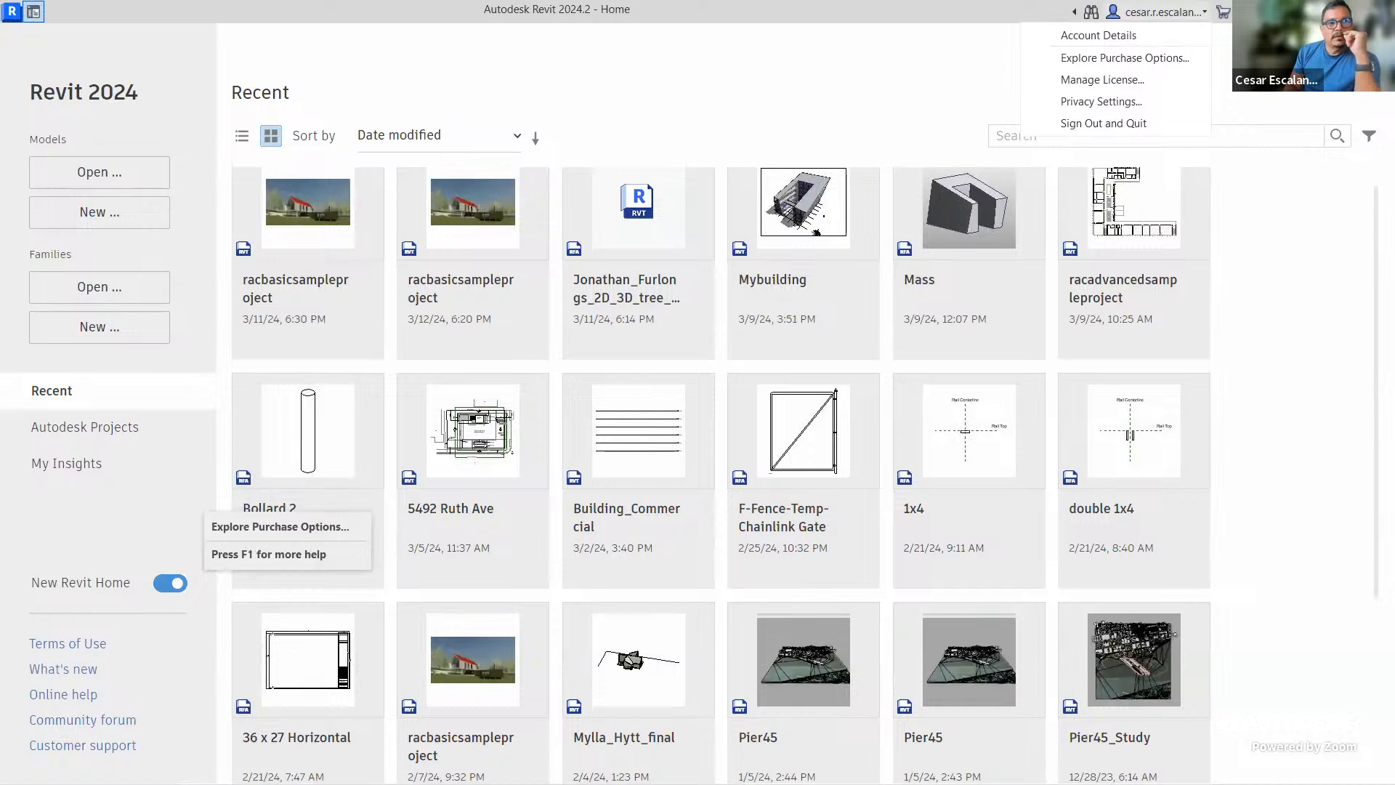
{"action": "key", "text": "Escape"}
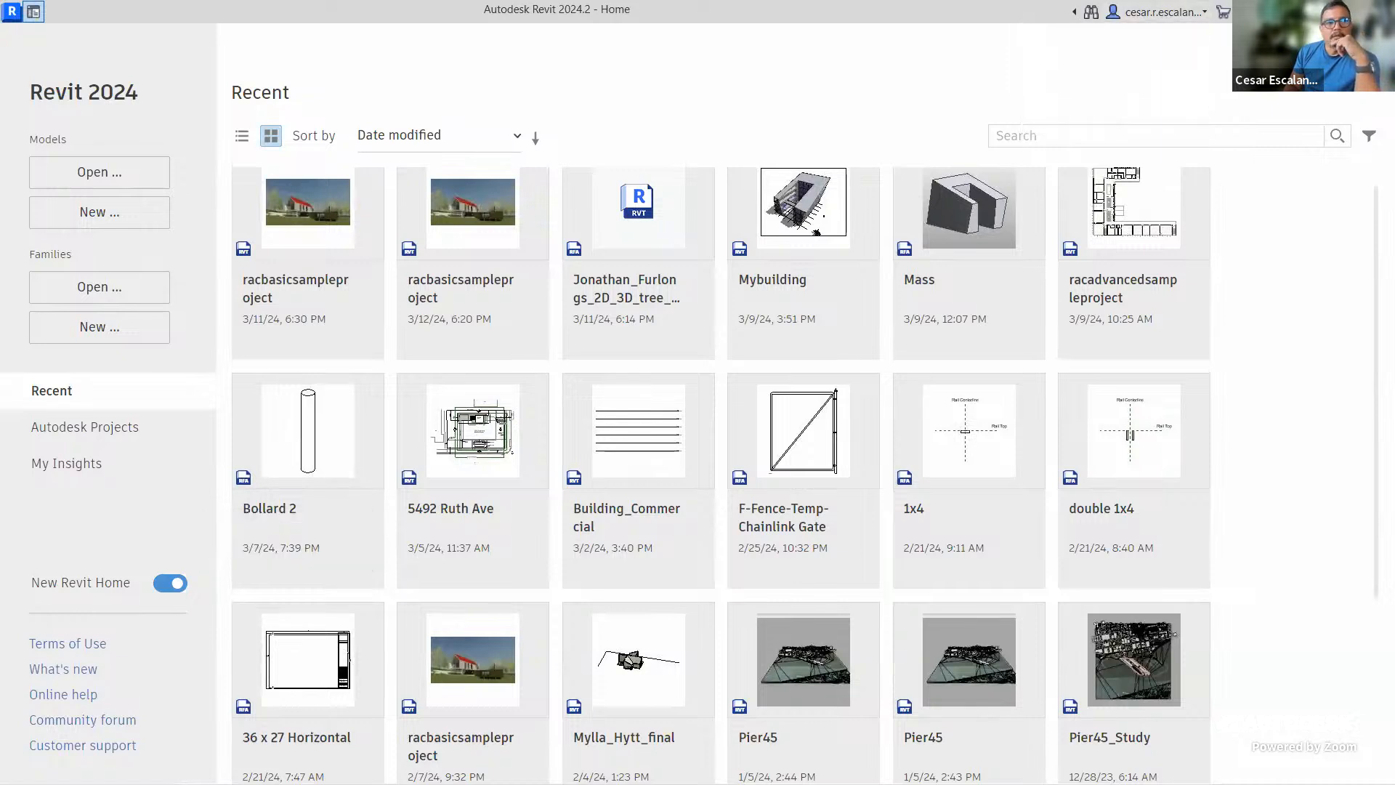
{"action": "key", "text": "alt+Tab"}
{"action": "left_click", "coordinate": [1130, 365]}
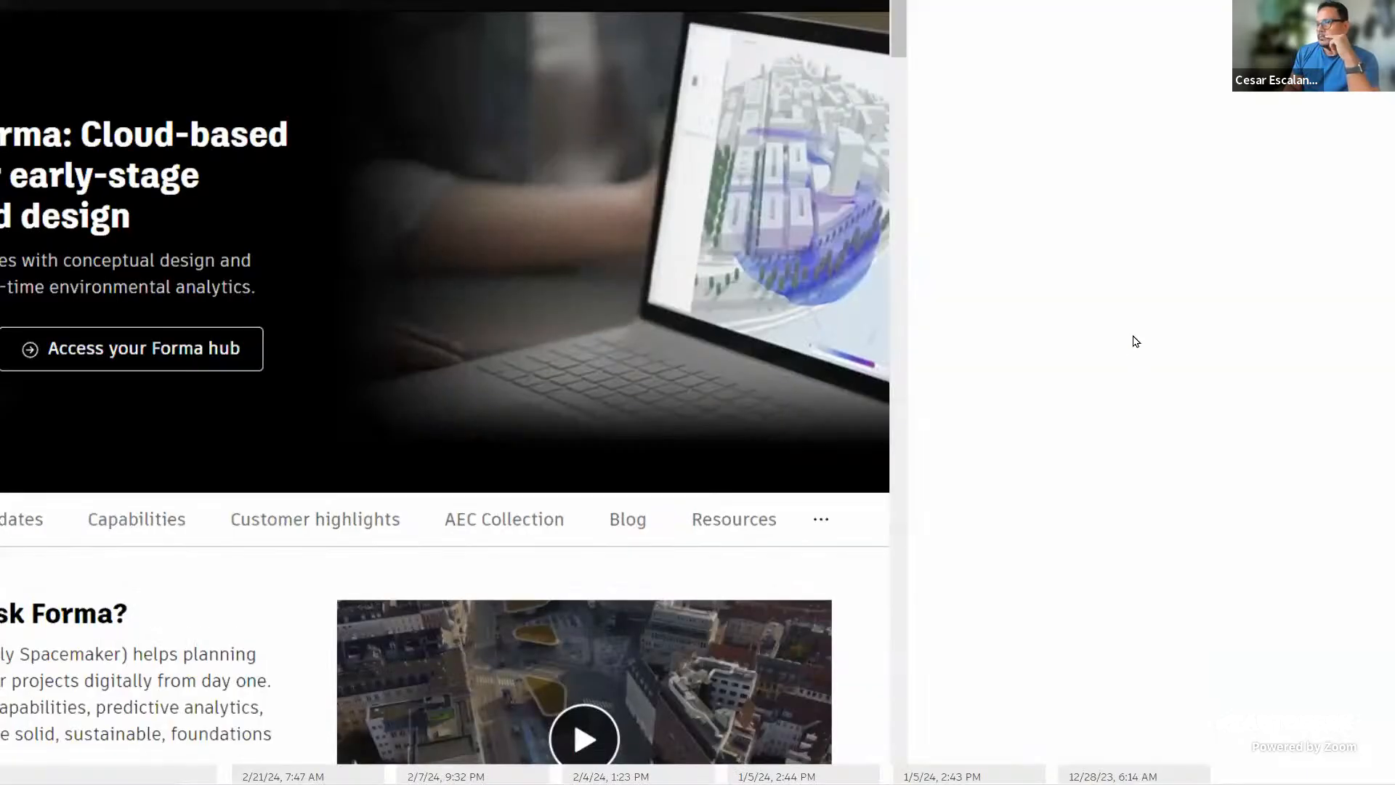
Sign in to the Autodesk account using the autofilled email
{"action": "left_click", "coordinate": [1297, 108]}
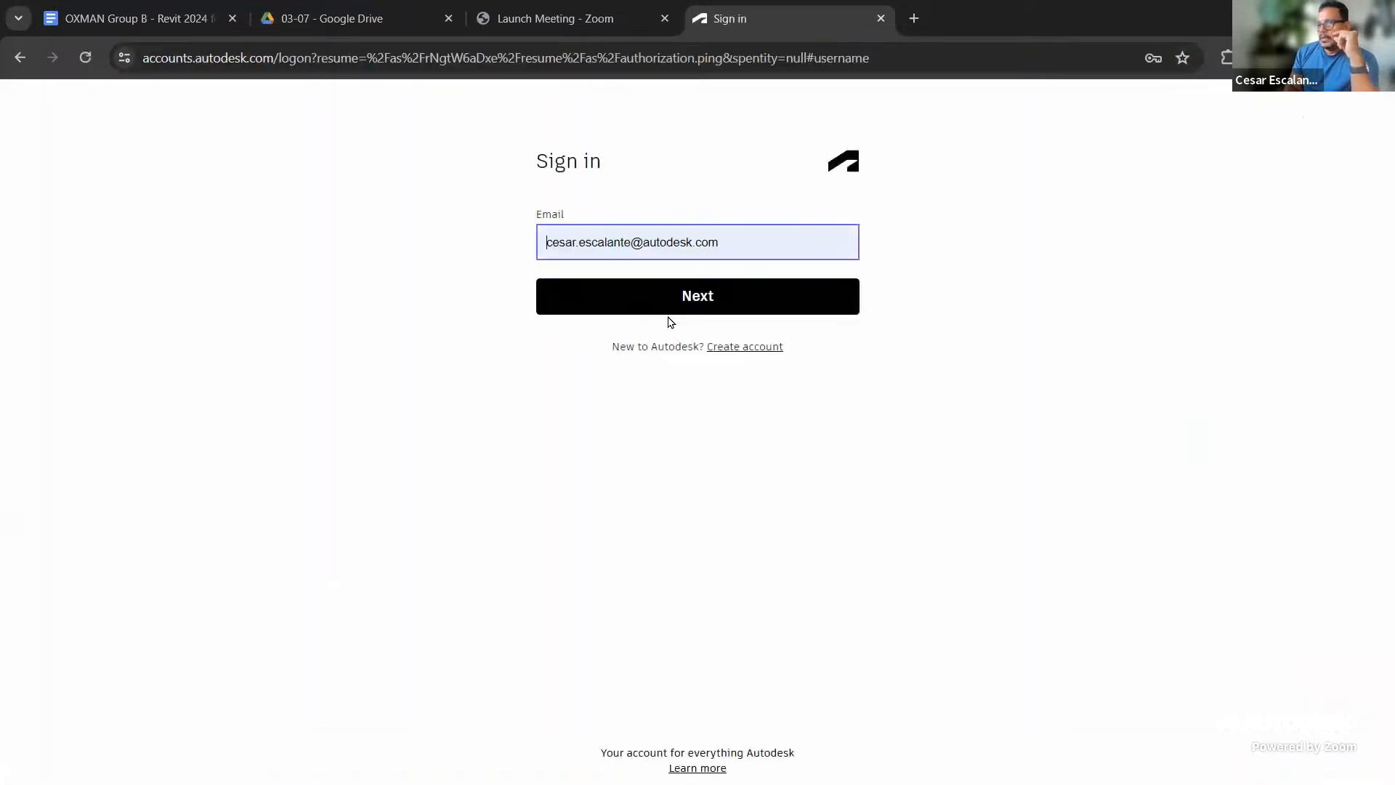
{"action": "left_click", "coordinate": [677, 298]}
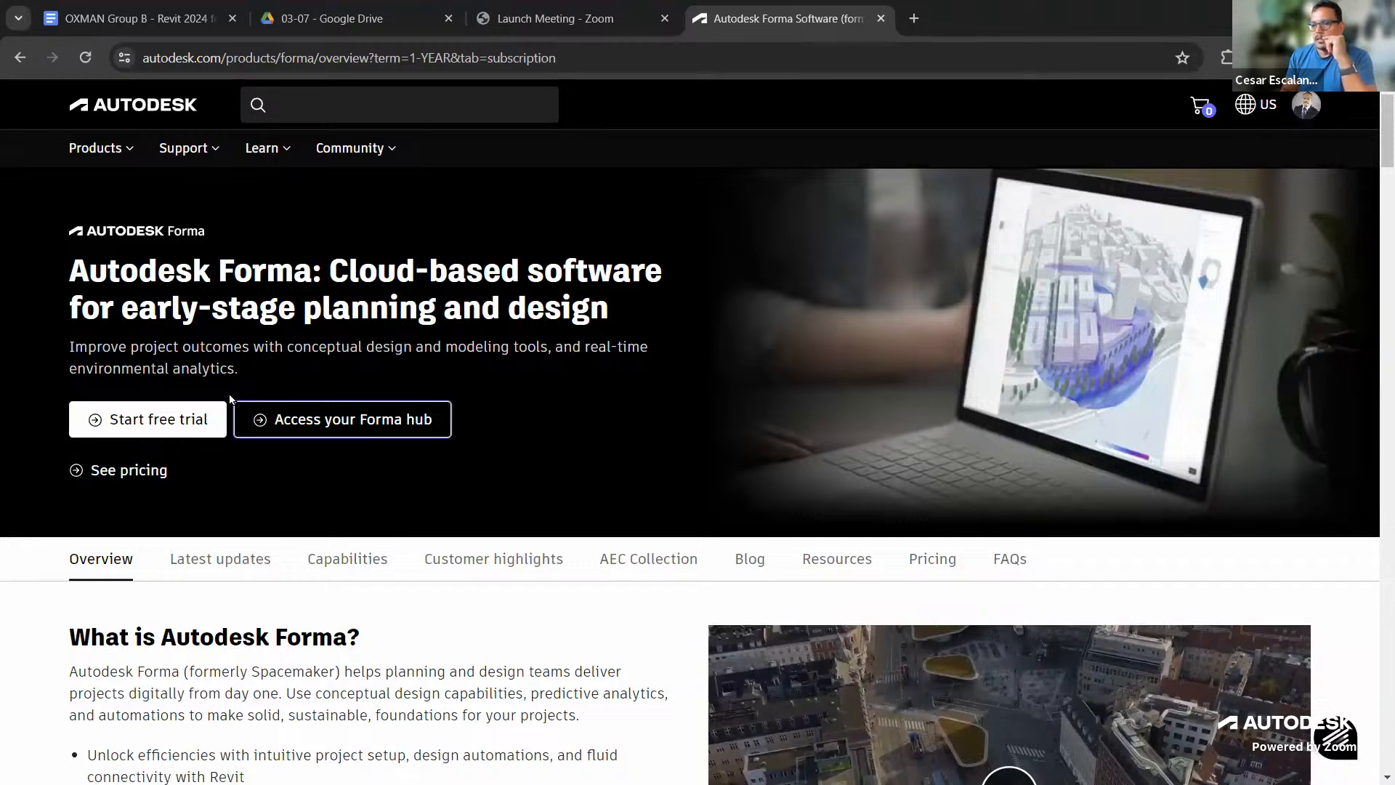
Start a Forma free trial, switch the intended use to Education, and go to the Educational Community offerings
{"action": "left_click", "coordinate": [157, 428]}
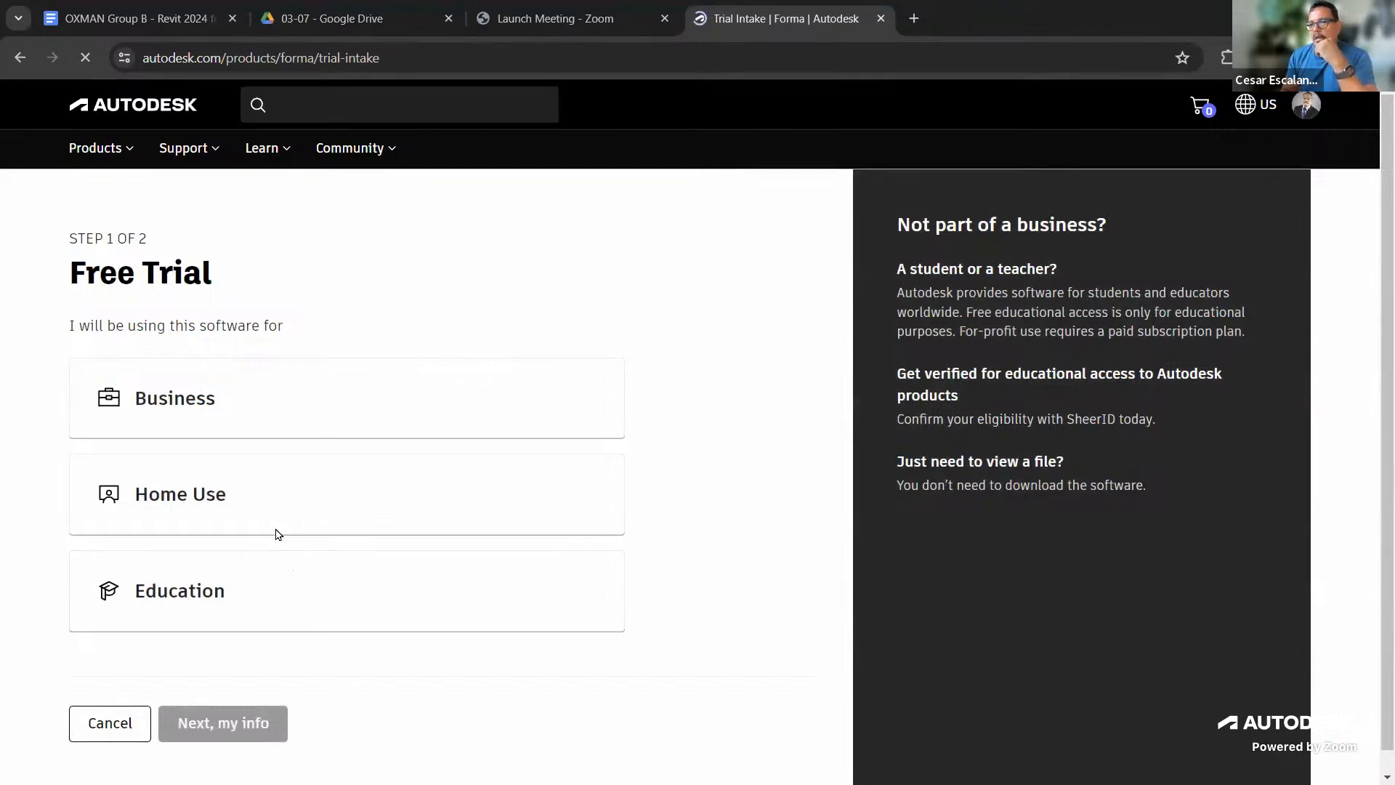
{"action": "left_click", "coordinate": [210, 406]}
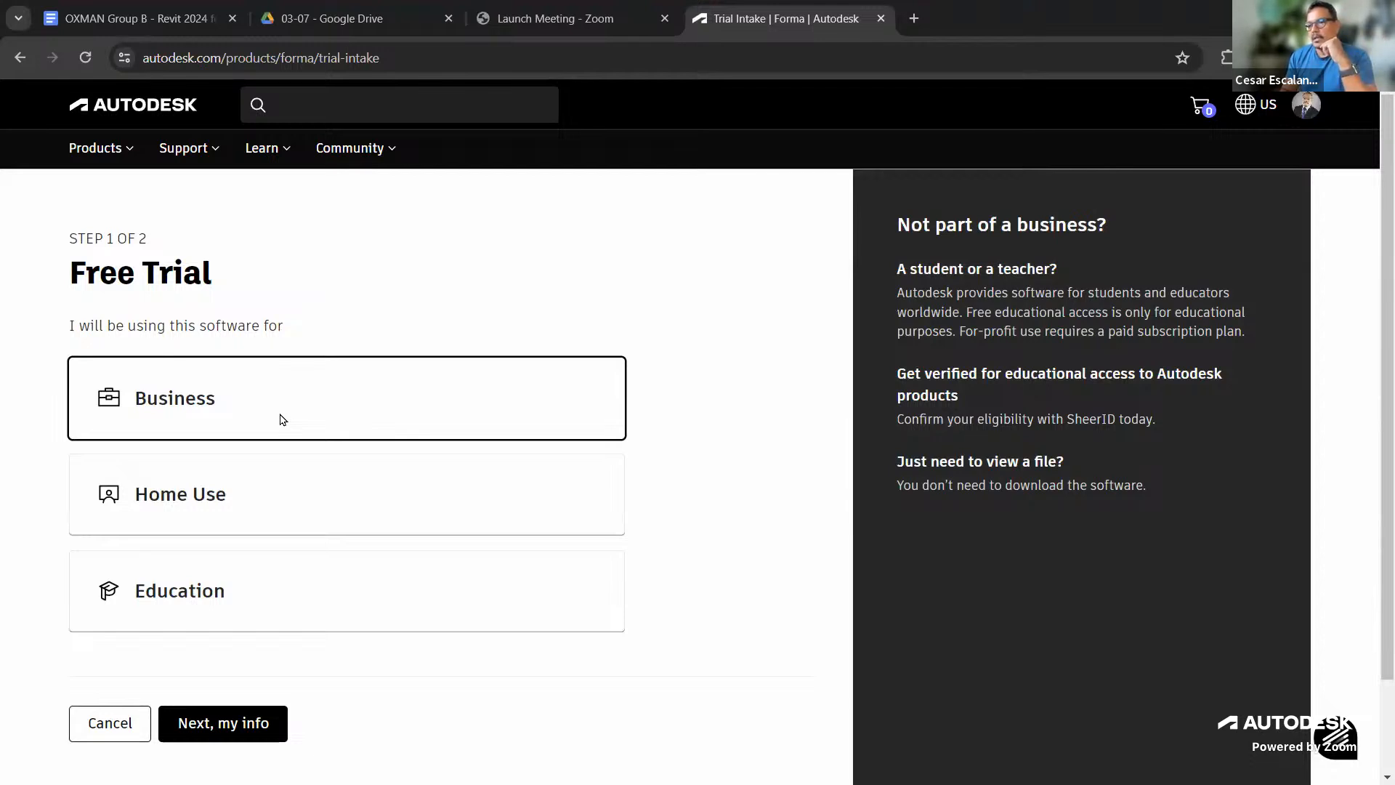
{"action": "left_click", "coordinate": [242, 600]}
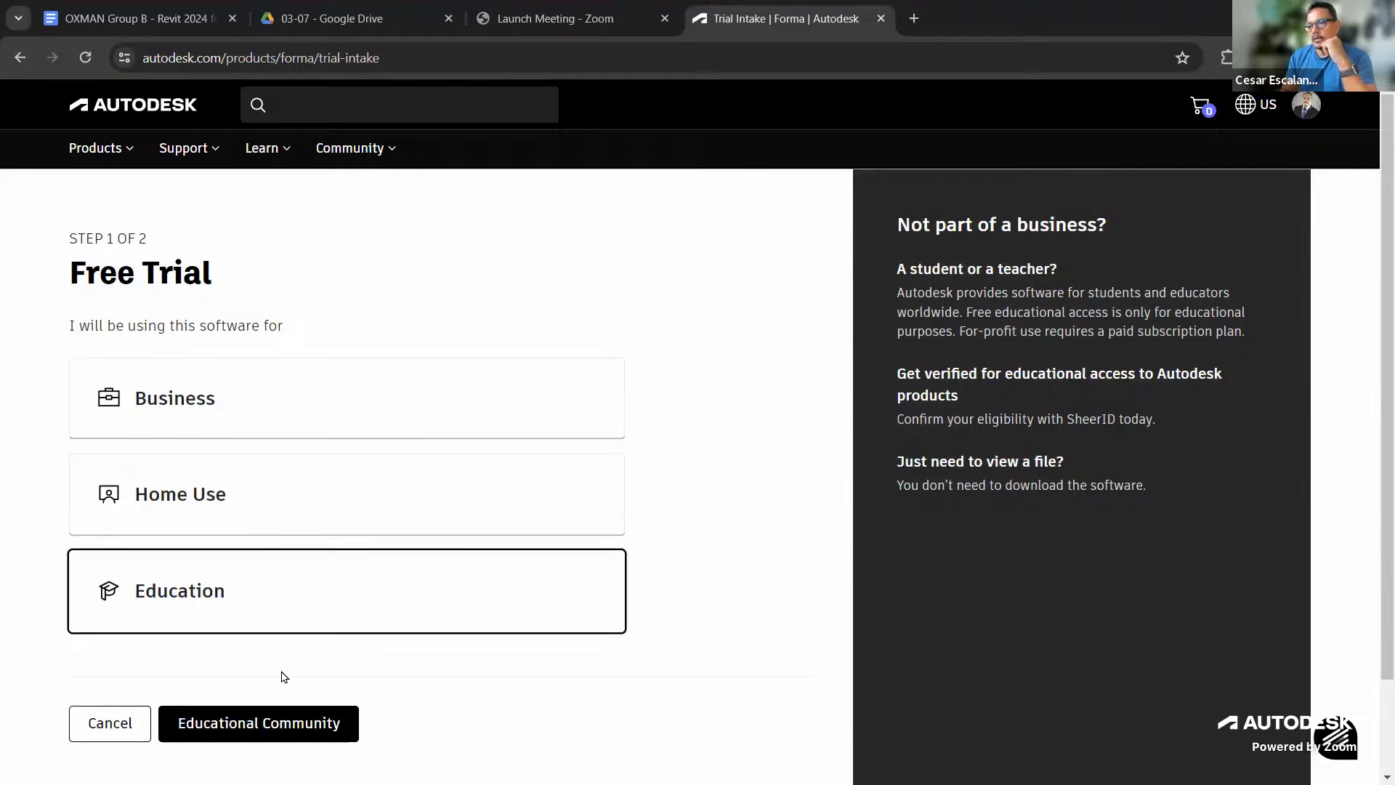
{"action": "left_click", "coordinate": [290, 730]}
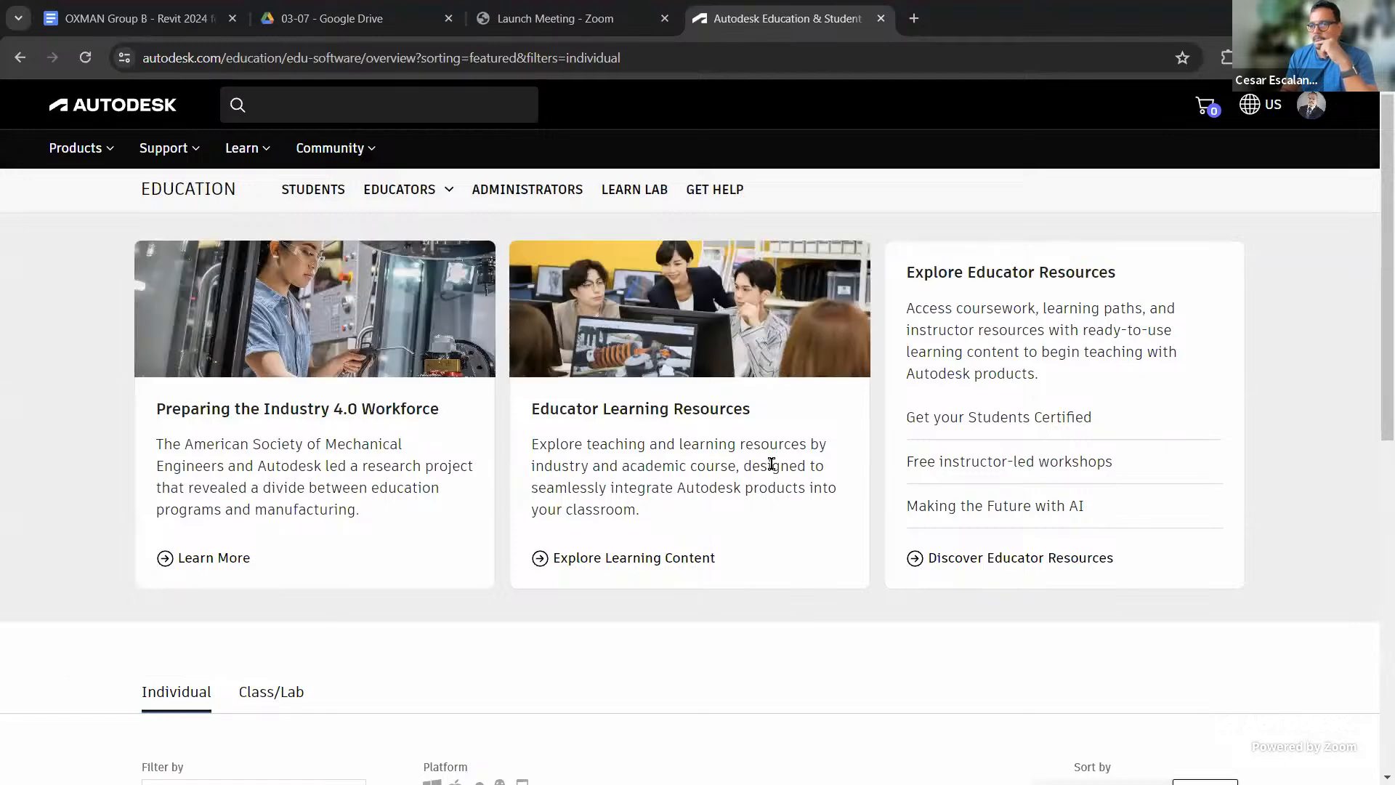
Find the Autodesk Forma card among the education products and open its educational access sign-up
{"action": "scroll", "coordinate": [772, 465], "scroll_direction": "down", "scroll_amount": 1}
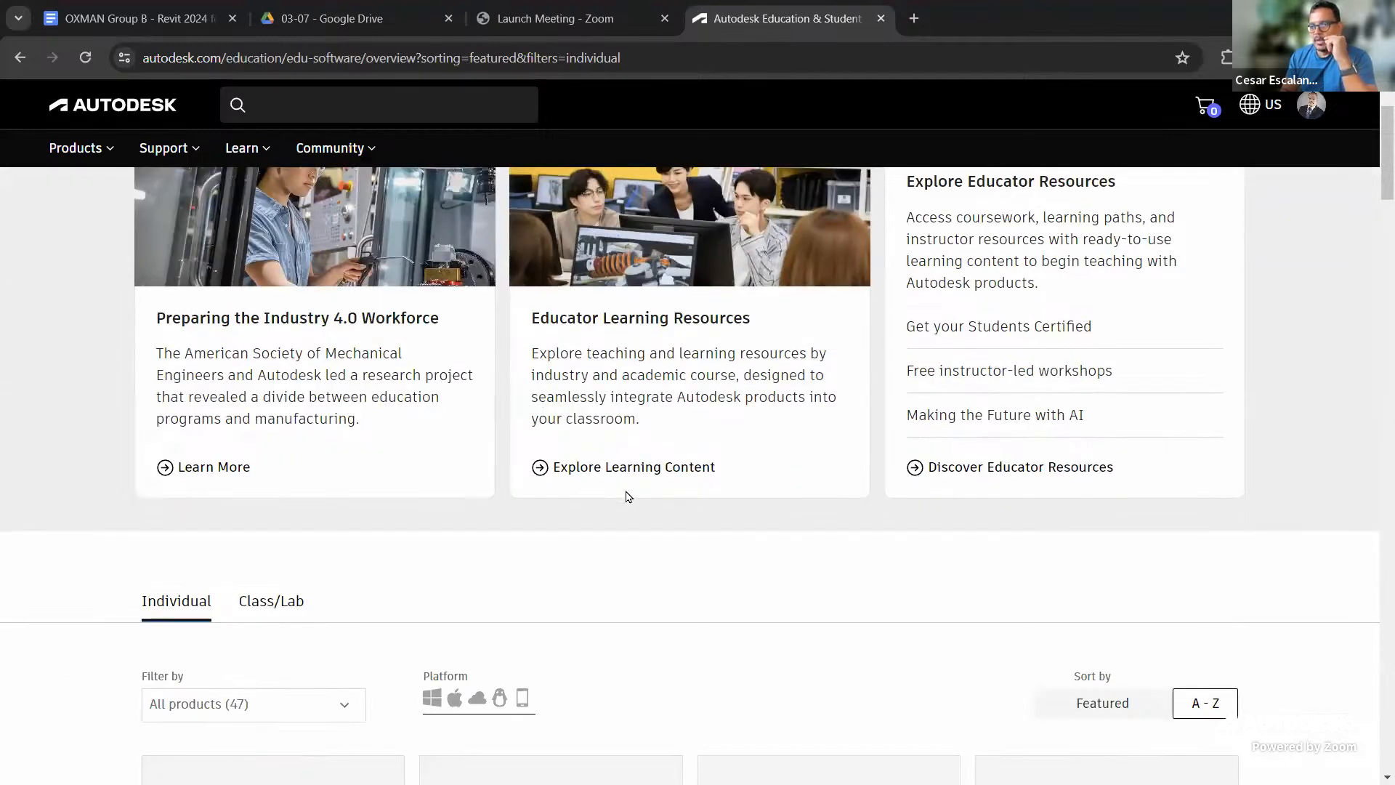
{"action": "scroll", "coordinate": [708, 490], "scroll_direction": "up", "scroll_amount": 6}
{"action": "scroll", "coordinate": [709, 490], "scroll_direction": "down", "scroll_amount": 5}
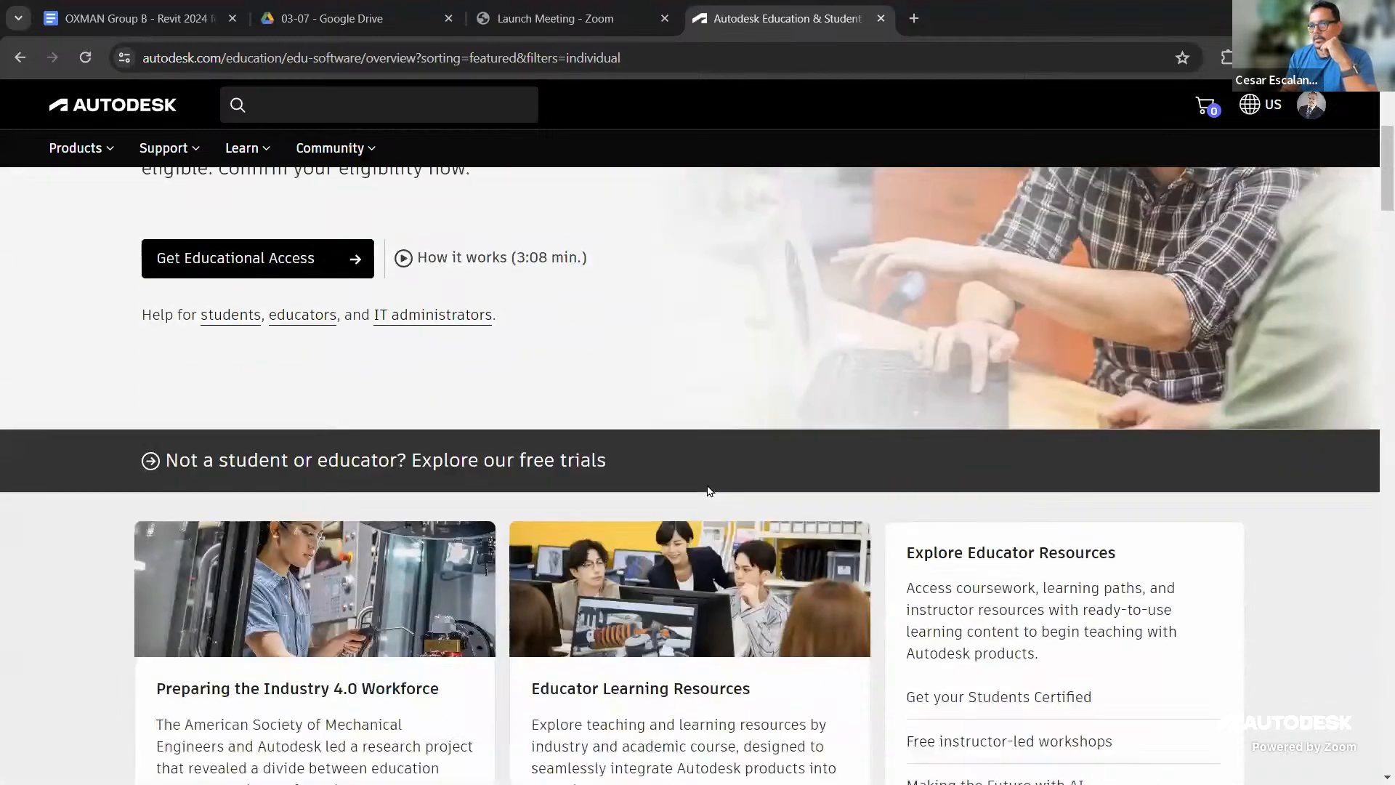
{"action": "scroll", "coordinate": [708, 491], "scroll_direction": "down", "scroll_amount": 15}
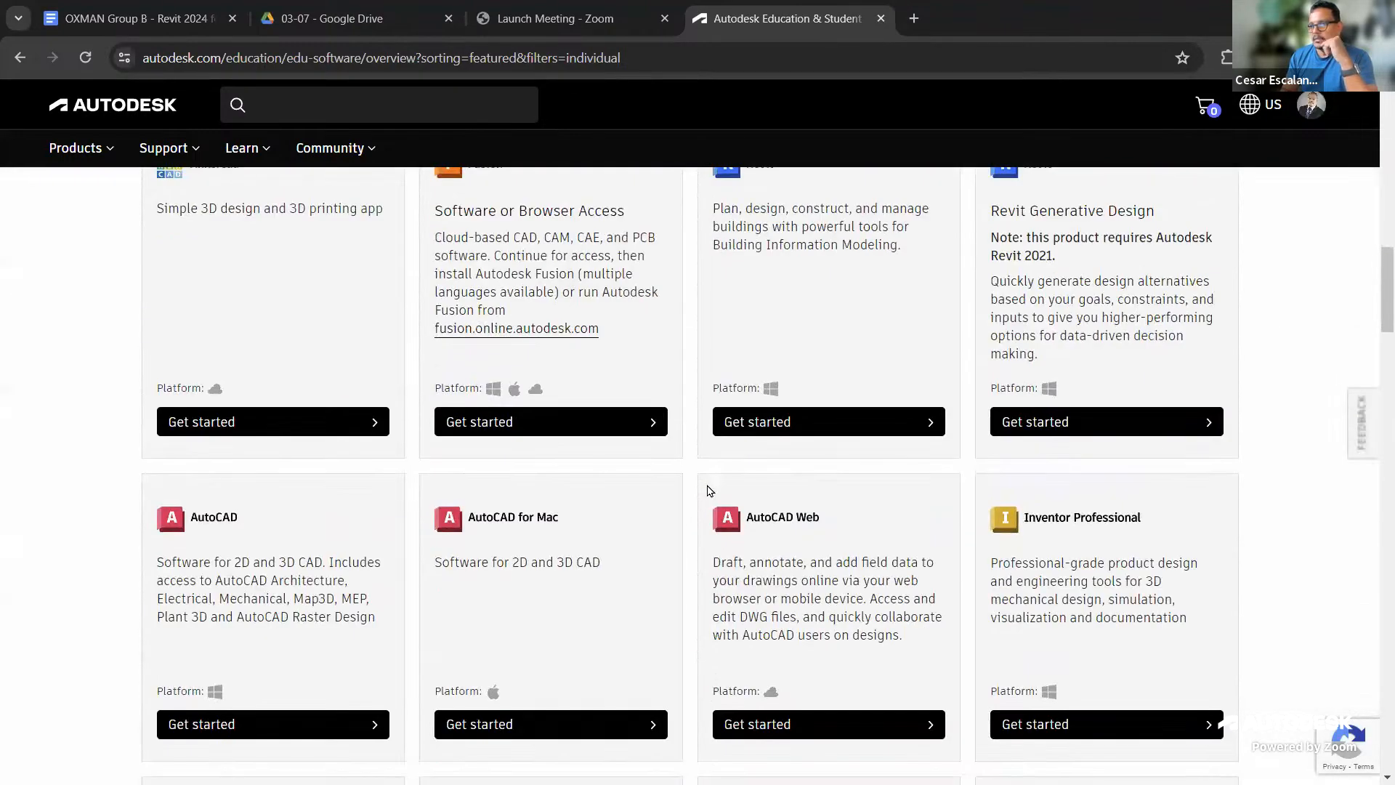
{"action": "scroll", "coordinate": [708, 490], "scroll_direction": "down", "scroll_amount": 9}
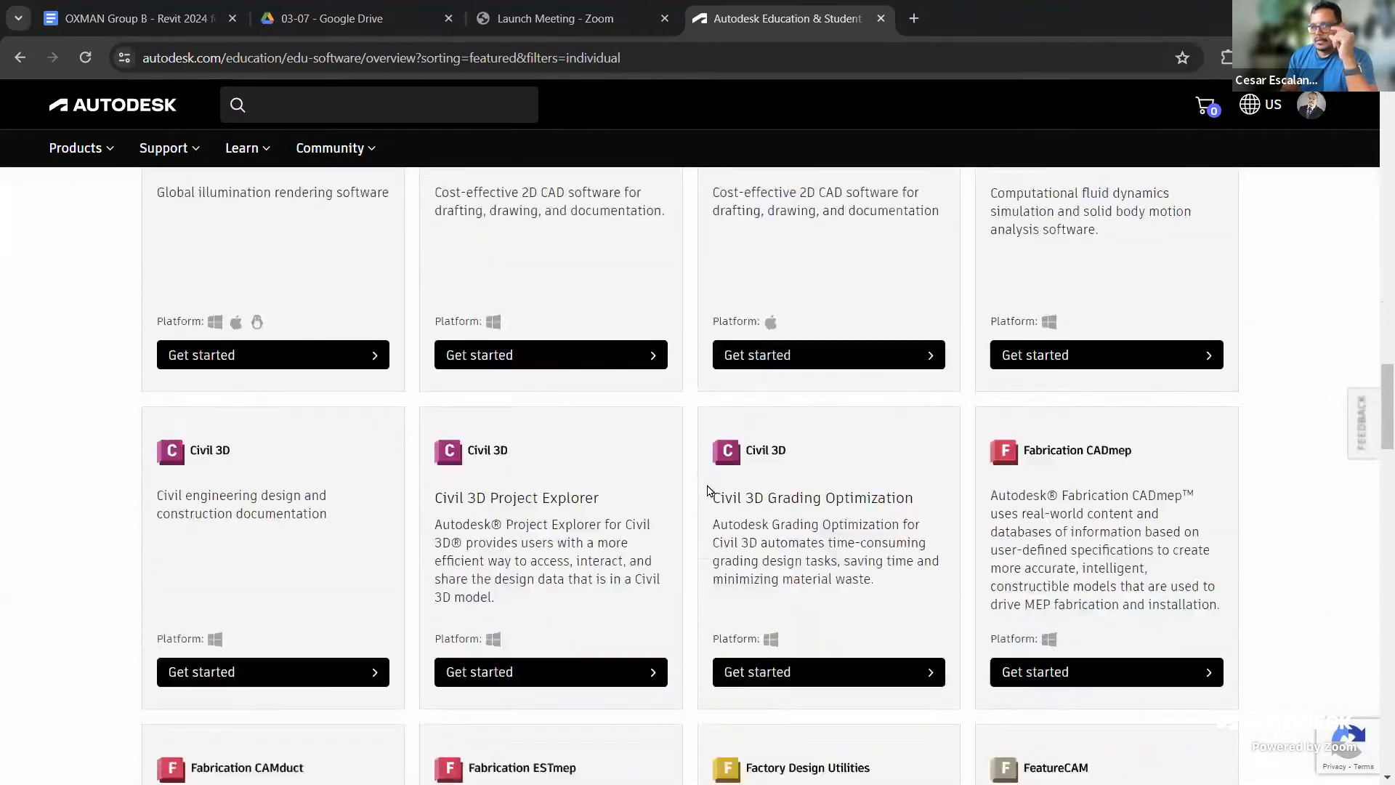
{"action": "scroll", "coordinate": [708, 491], "scroll_direction": "down", "scroll_amount": 7}
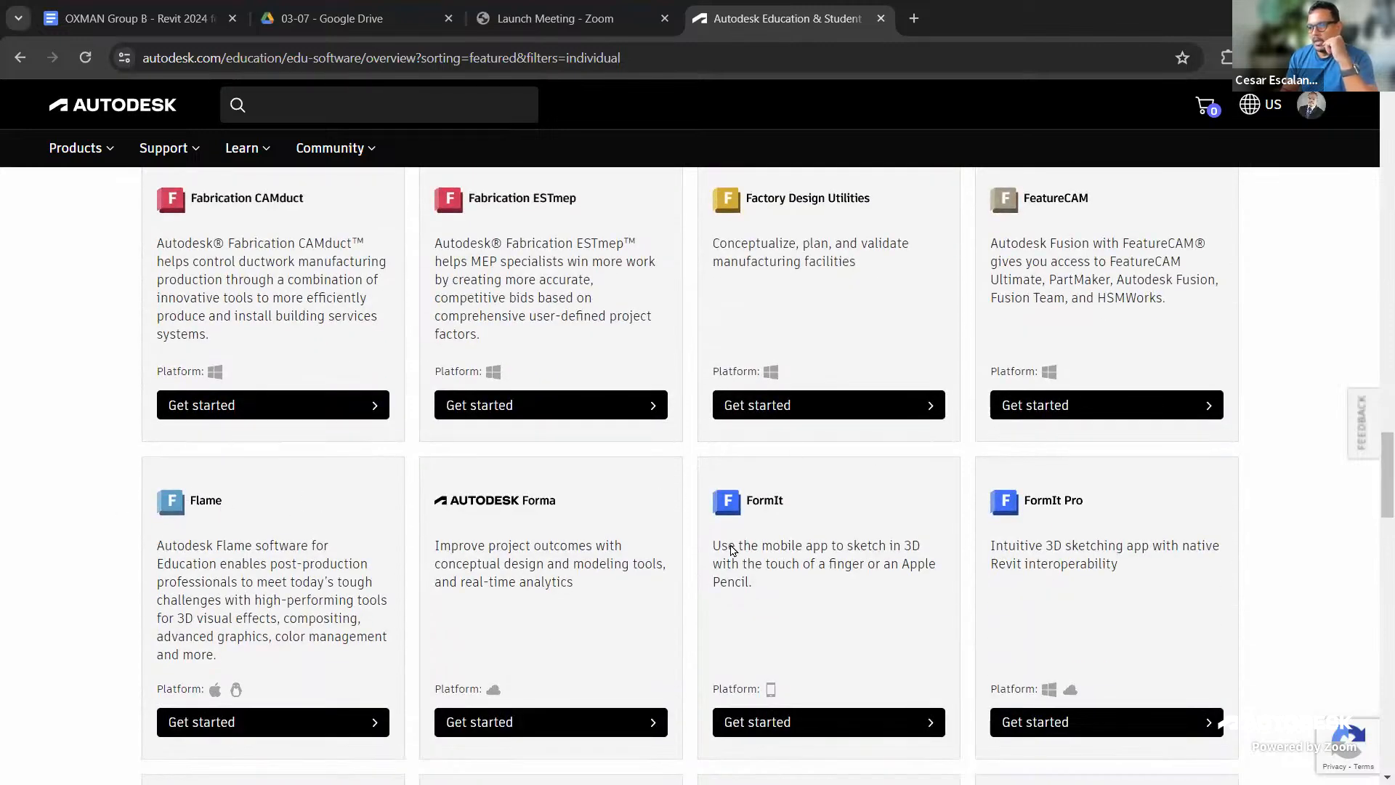
{"action": "left_click", "coordinate": [478, 736]}
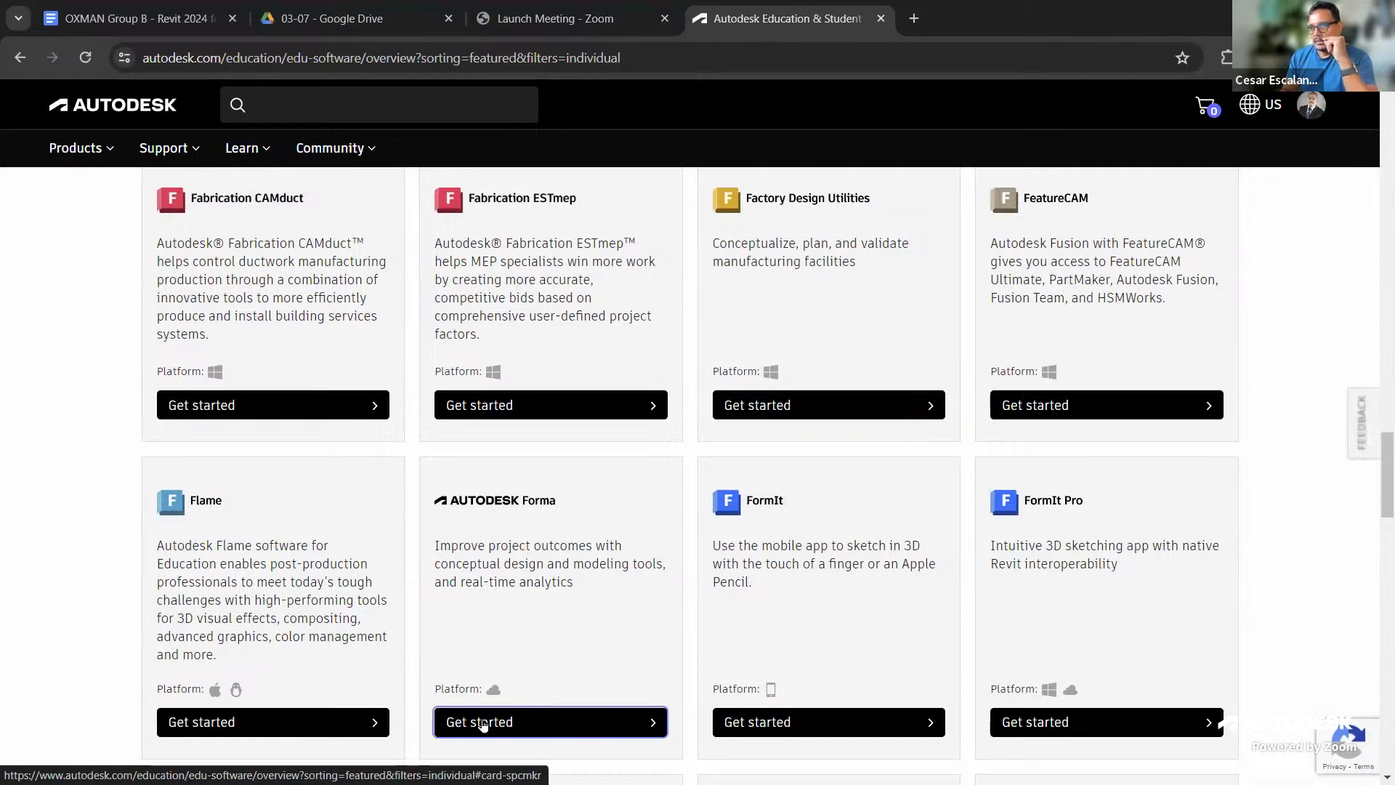
{"action": "left_click", "coordinate": [484, 723]}
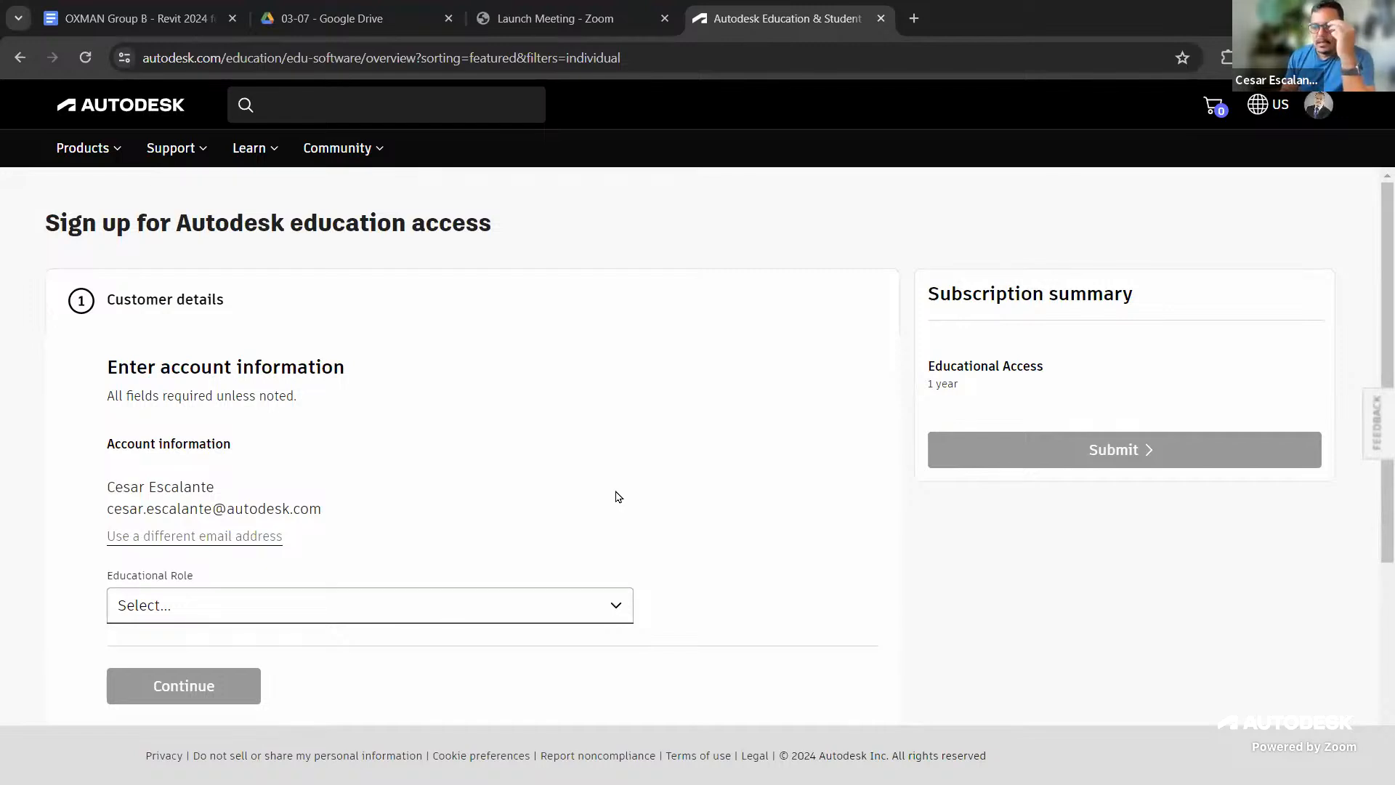
Look over the education sign-up form, then close the Education & Student tab
{"action": "scroll", "coordinate": [617, 497], "scroll_direction": "down", "scroll_amount": 5}
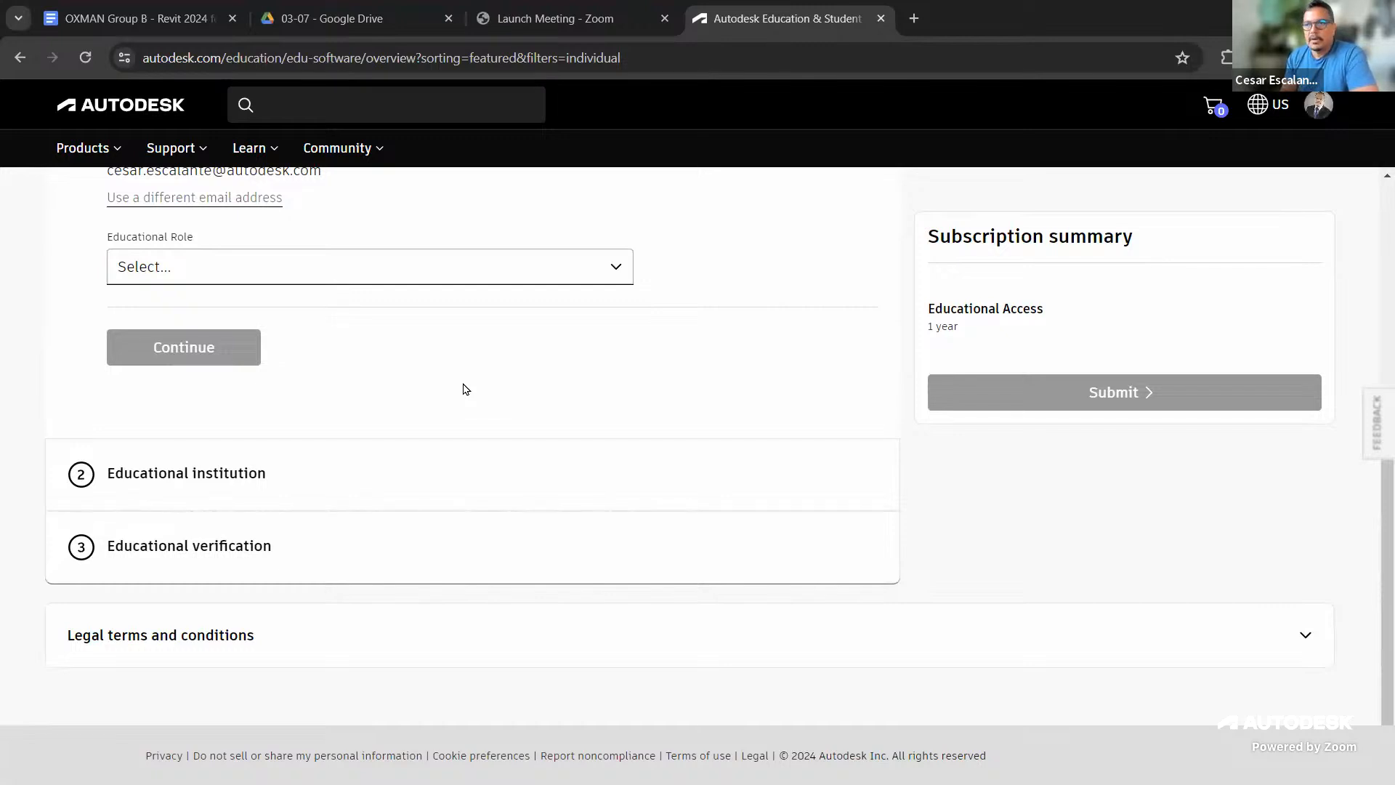
{"action": "scroll", "coordinate": [466, 388], "scroll_direction": "up", "scroll_amount": 3}
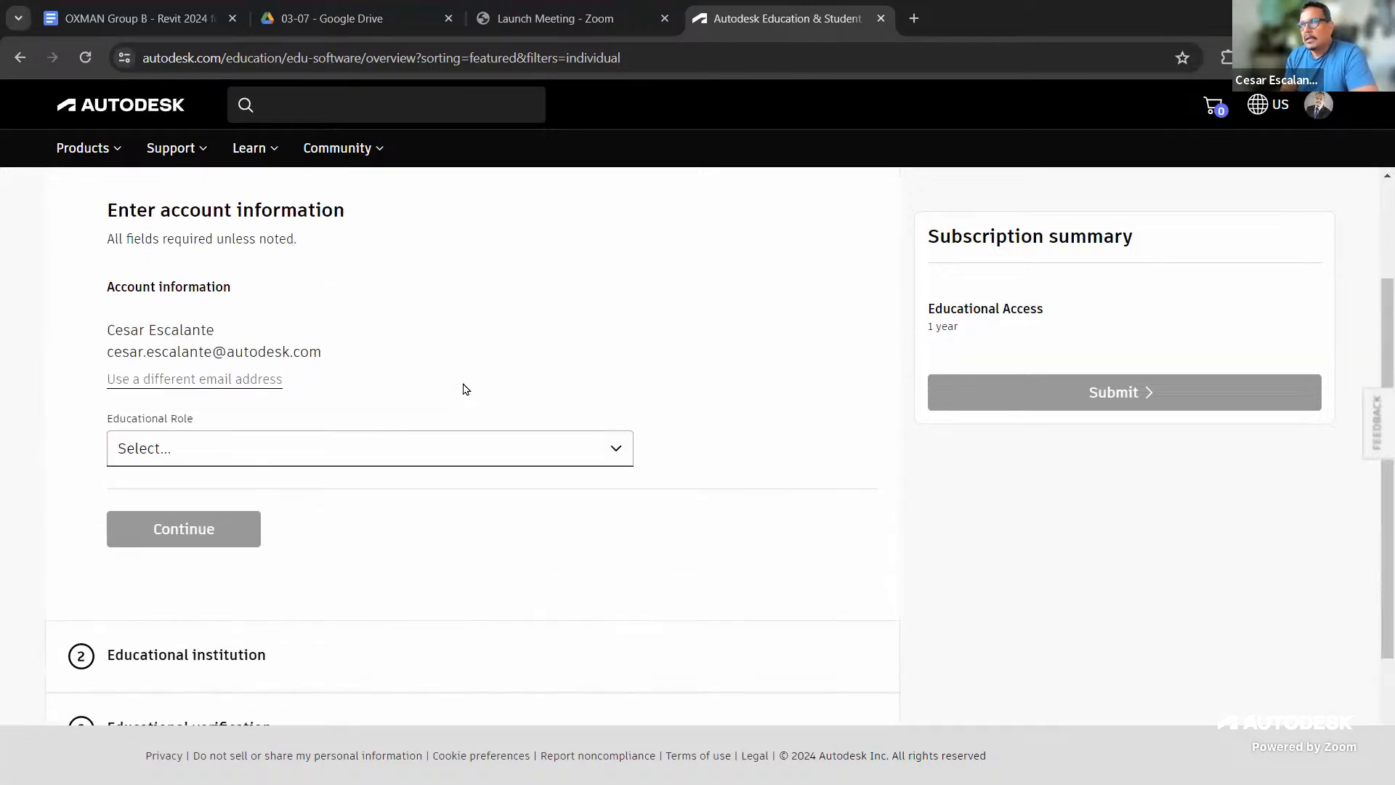
{"action": "scroll", "coordinate": [466, 389], "scroll_direction": "down", "scroll_amount": 1}
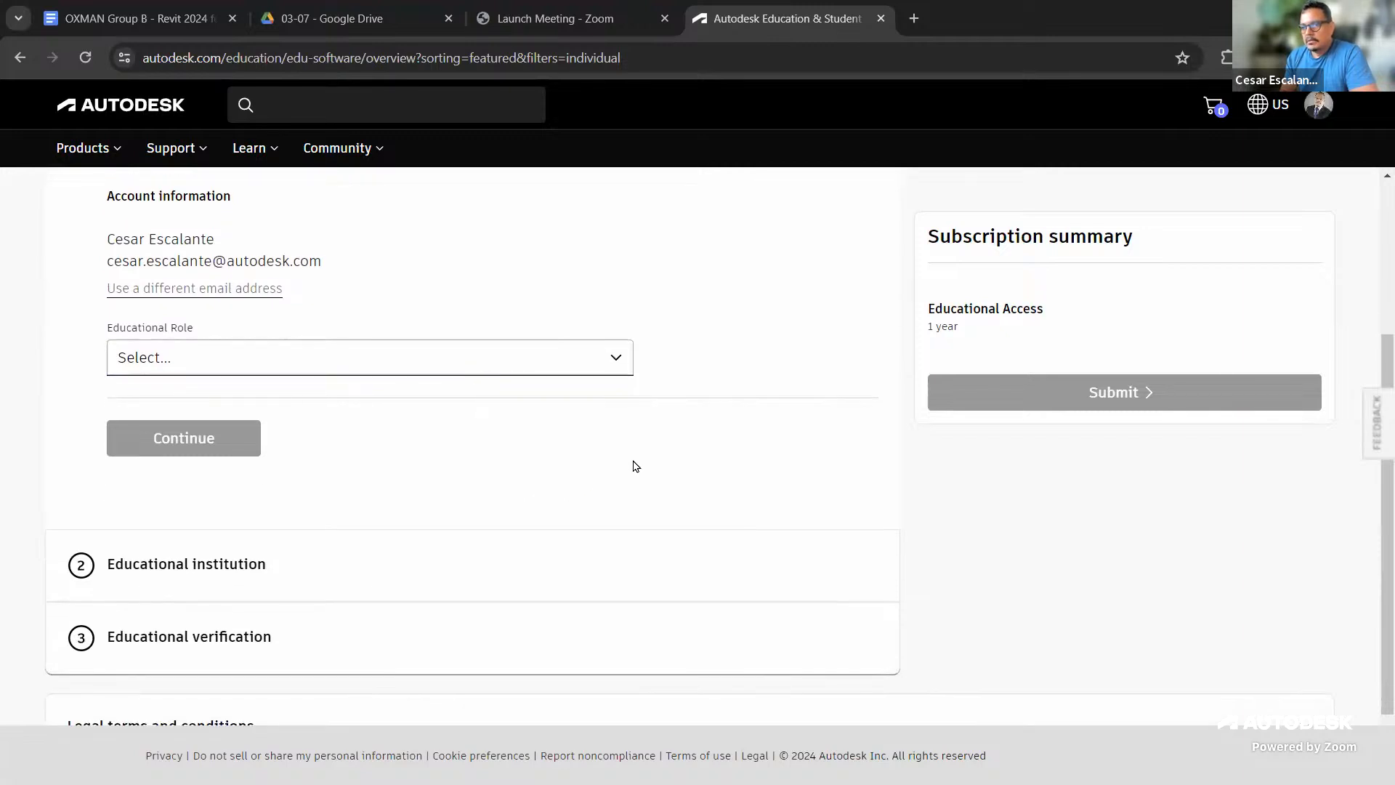
{"action": "scroll", "coordinate": [645, 451], "scroll_direction": "up", "scroll_amount": 3}
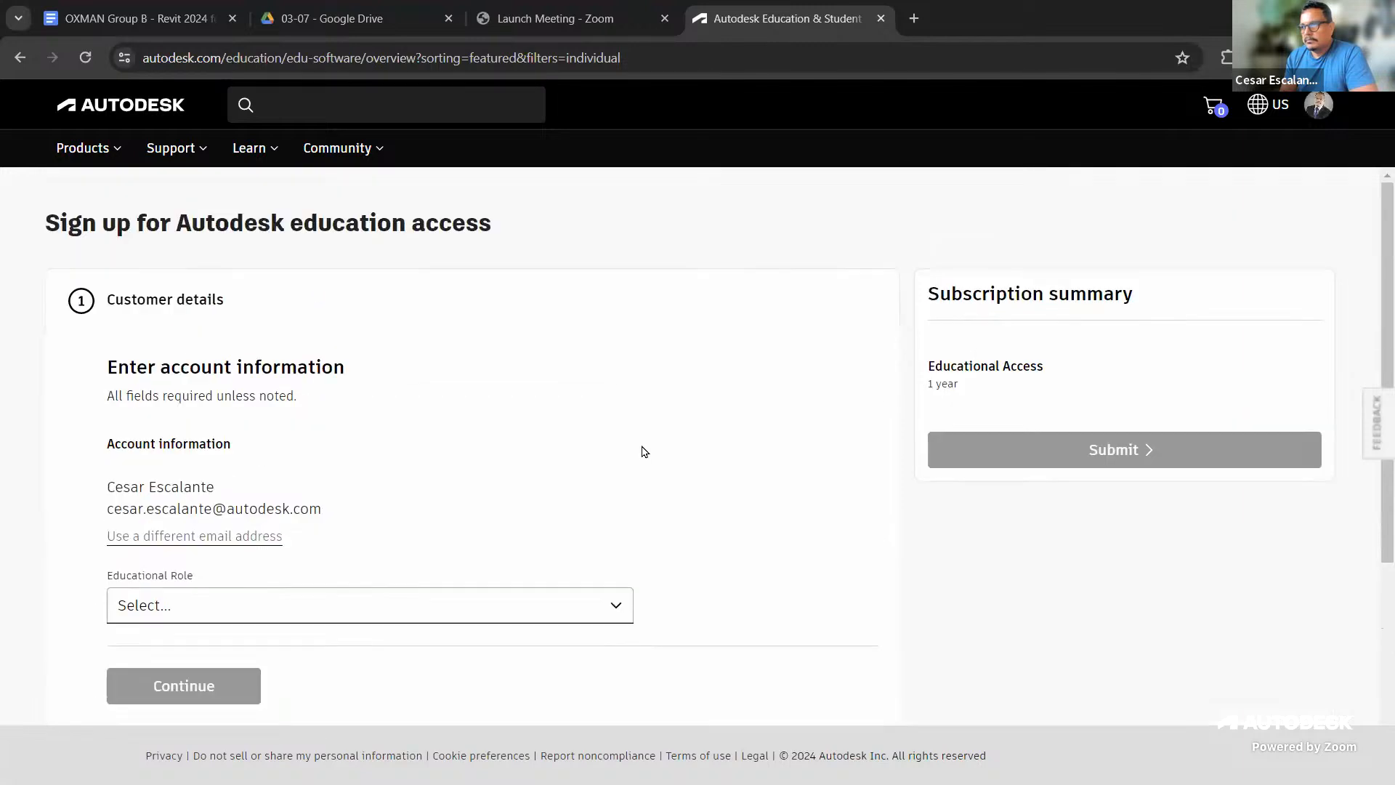
{"action": "left_click", "coordinate": [880, 18]}
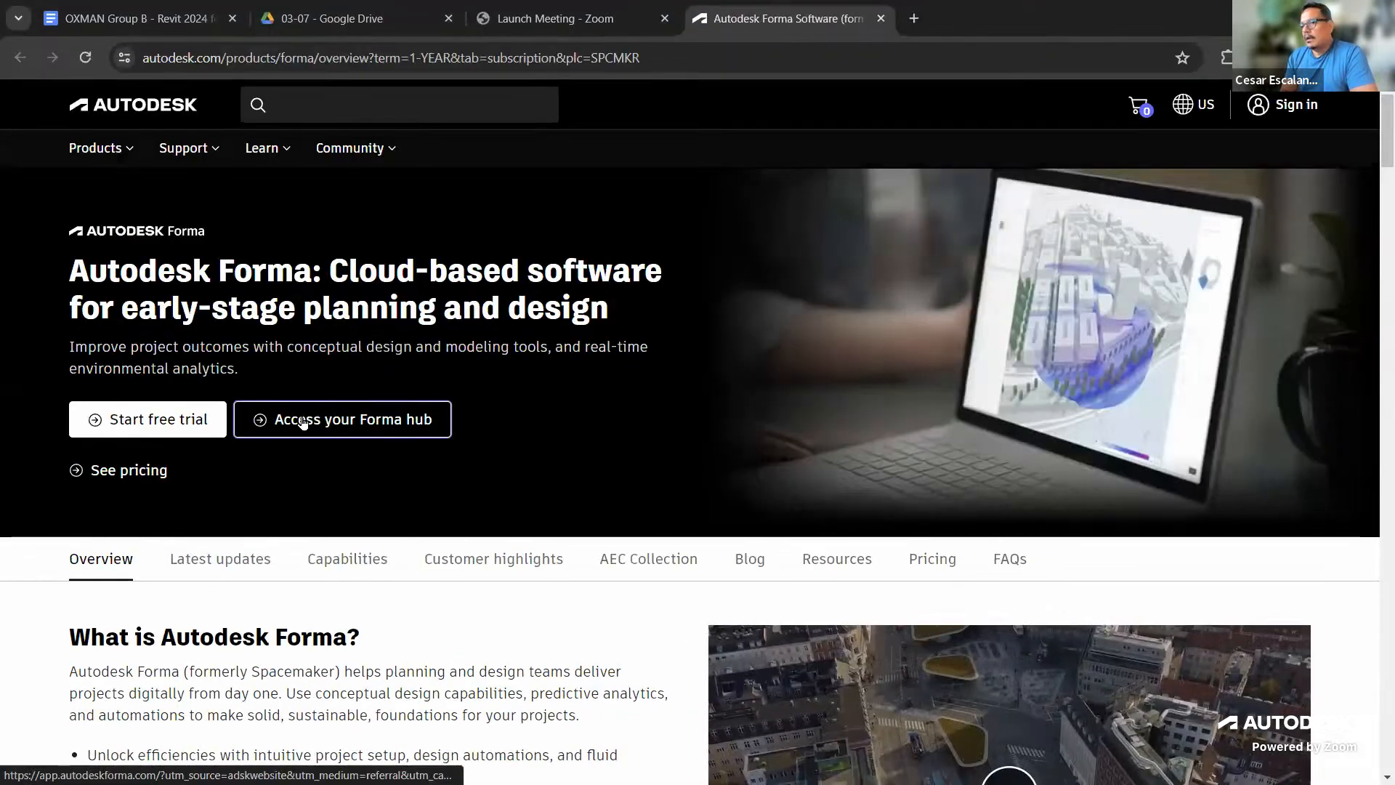
Open the Forma hub at app.autodeskforma.com in a new tab
{"action": "left_click", "coordinate": [345, 426]}
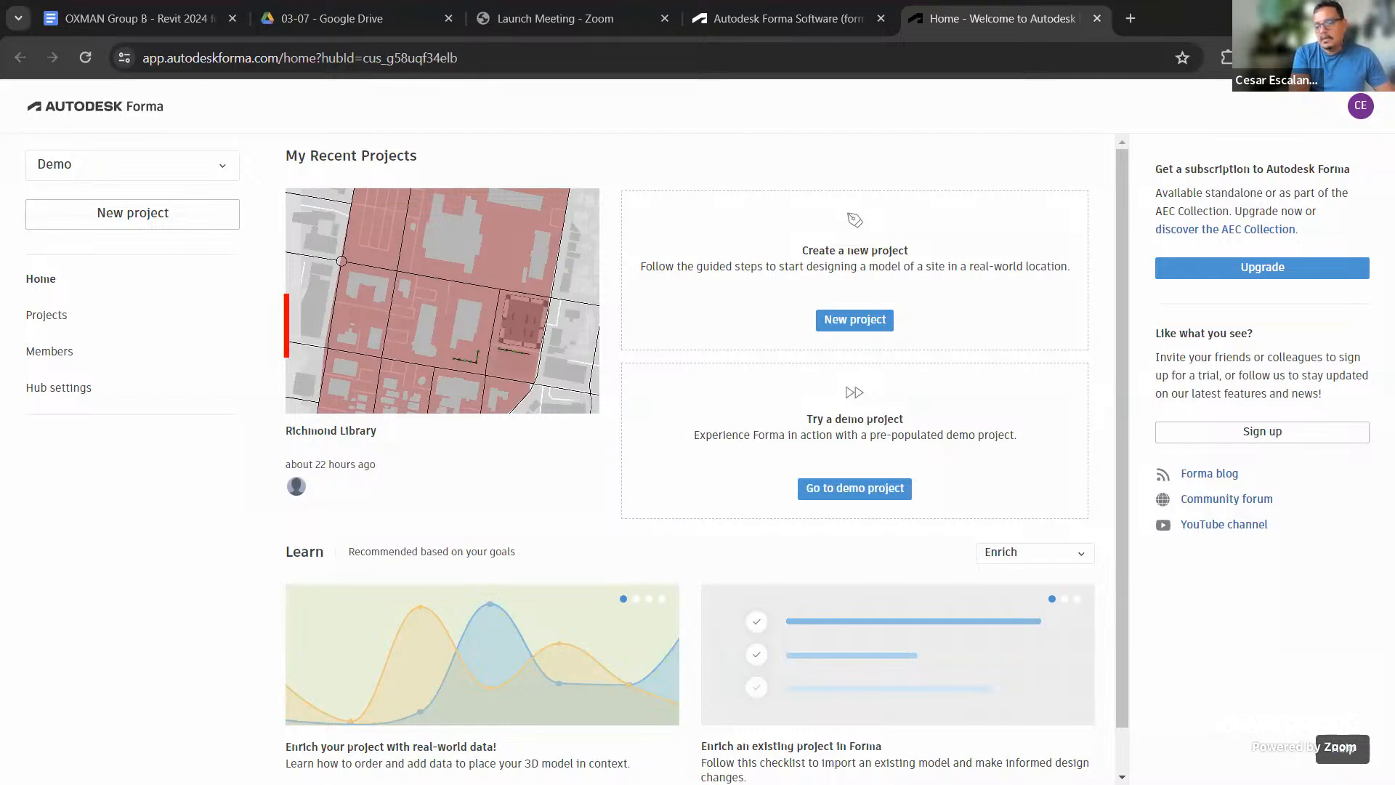
Annotate the lines 'Education Licence: 1 year', 'Commercial: 14 day trial' and 'Hub: Server Name : DEMO'
{"action": "type", "text": "Education LIcen"}
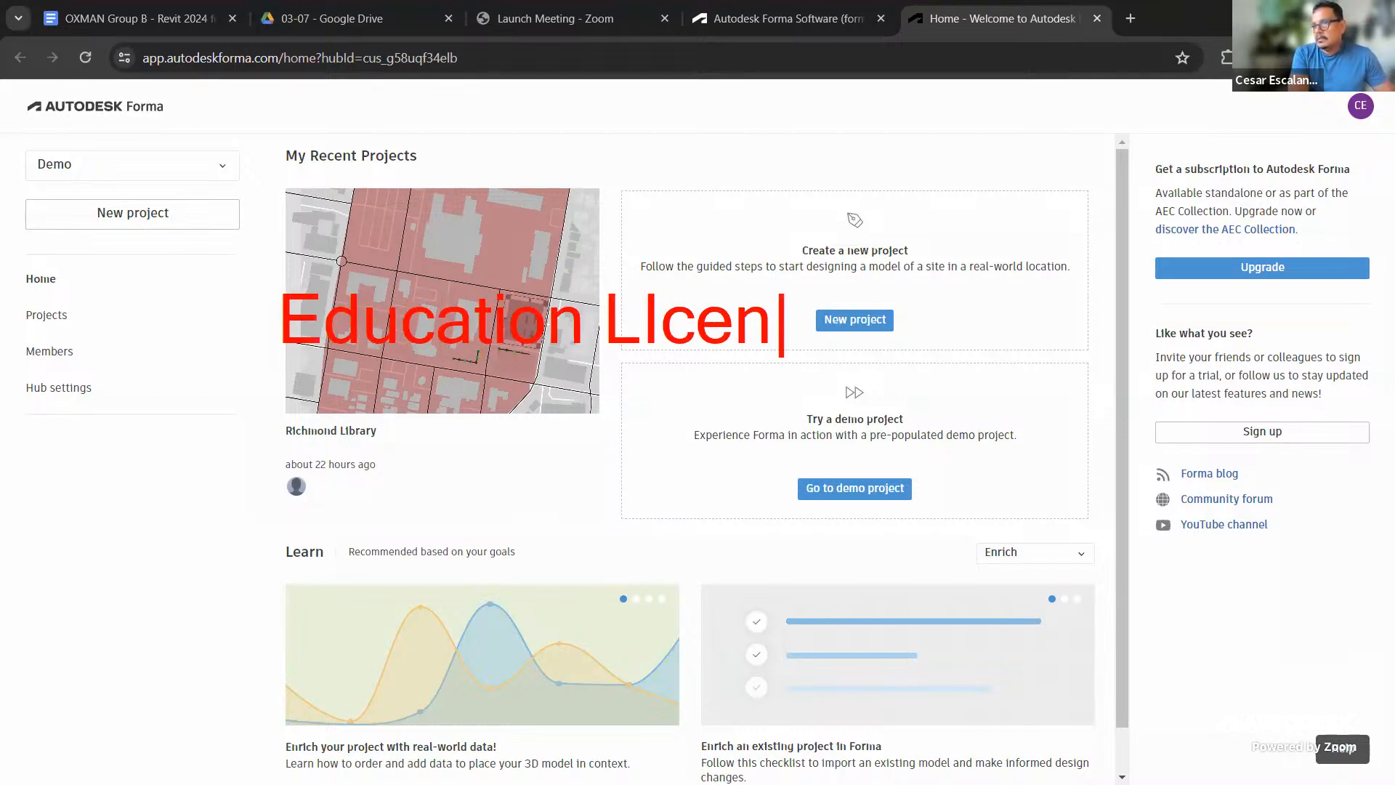
{"action": "type", "text": "ce: 1 year"}
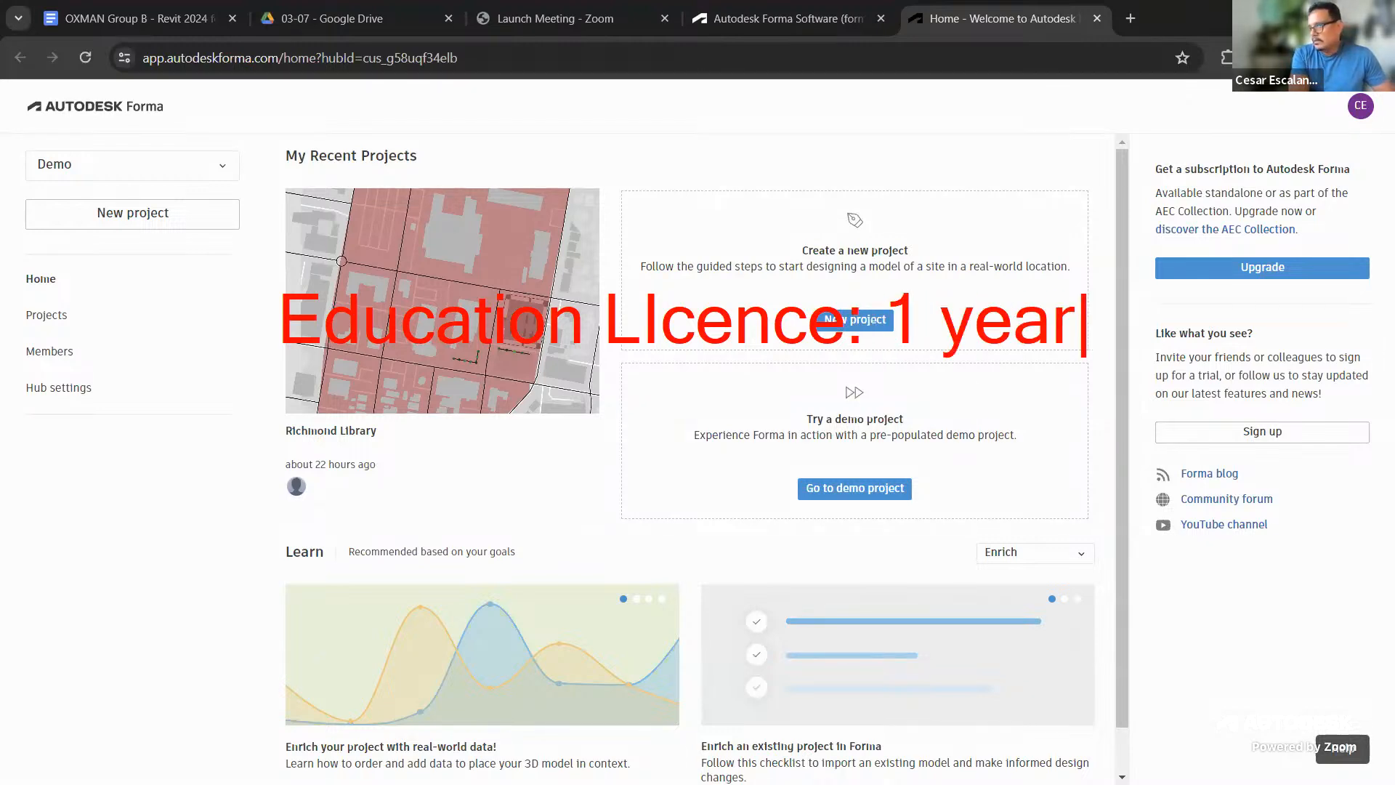
{"action": "key", "text": "Return"}
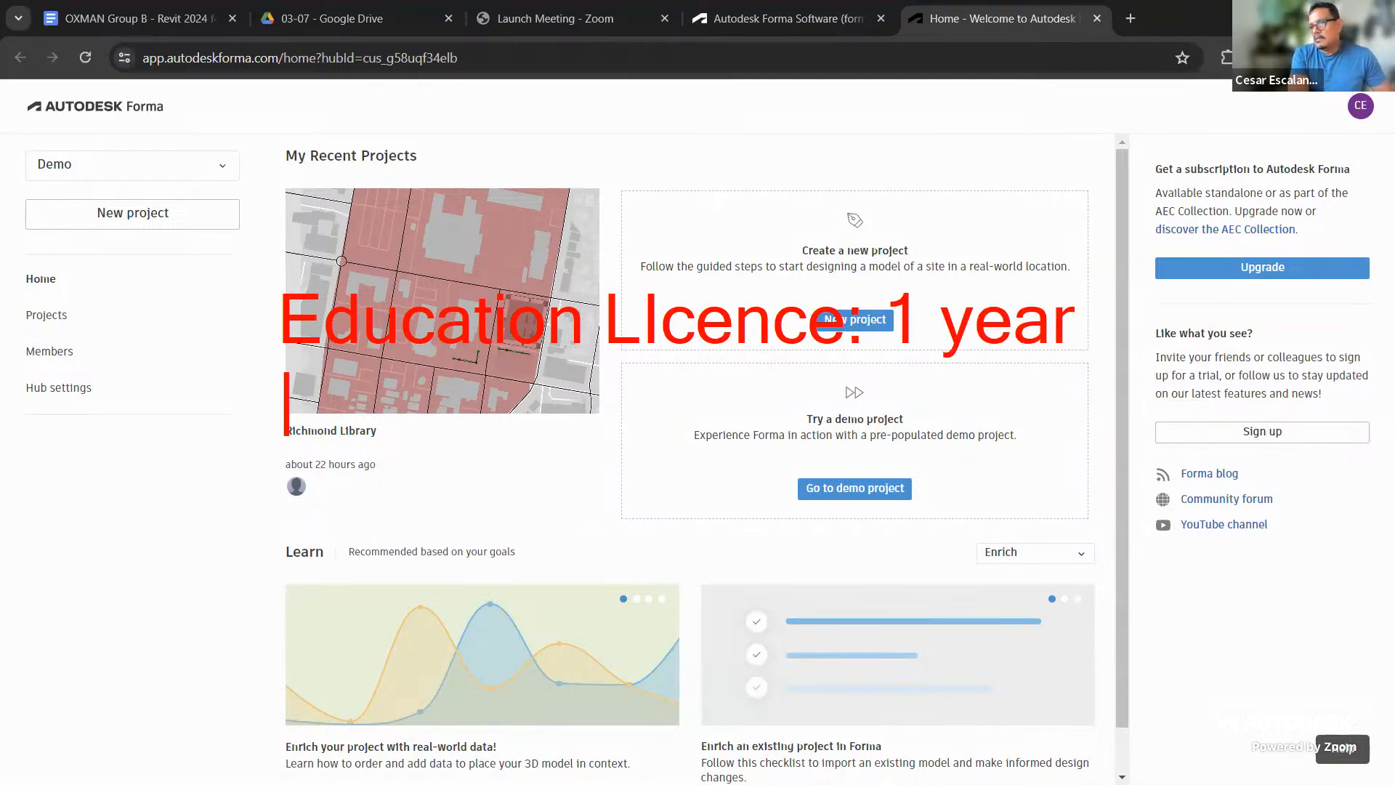
{"action": "type", "text": "Commerci"}
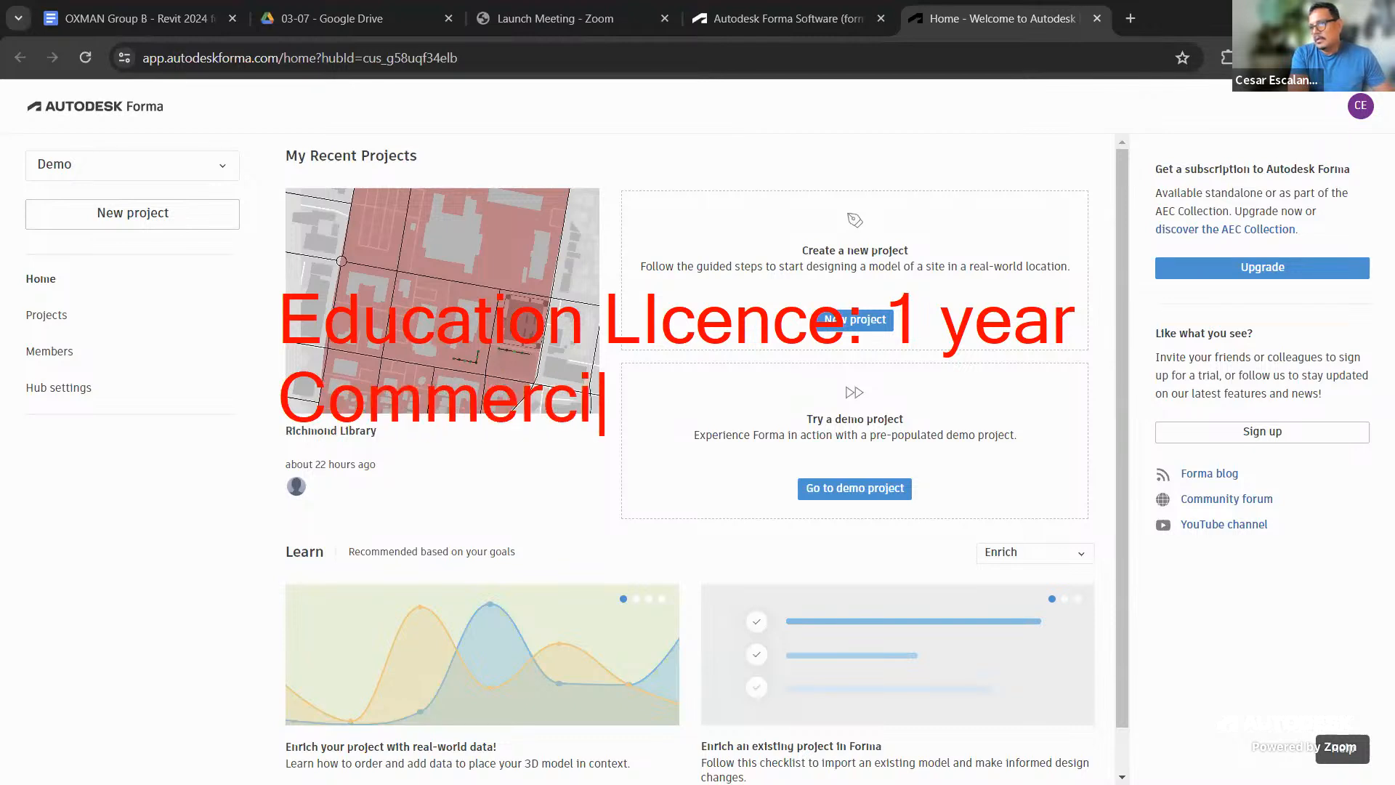
{"action": "type", "text": "al: "}
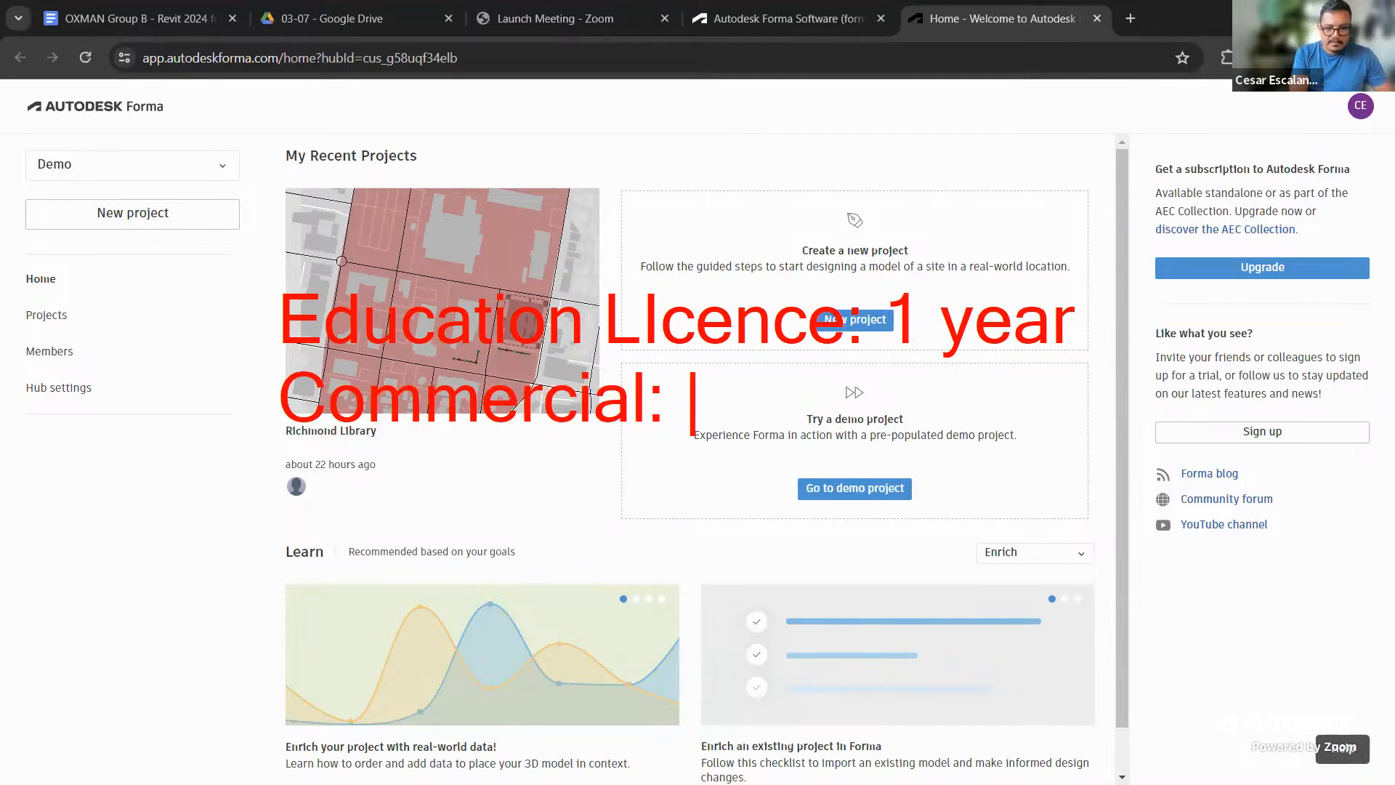
{"action": "type", "text": "14 day trial"}
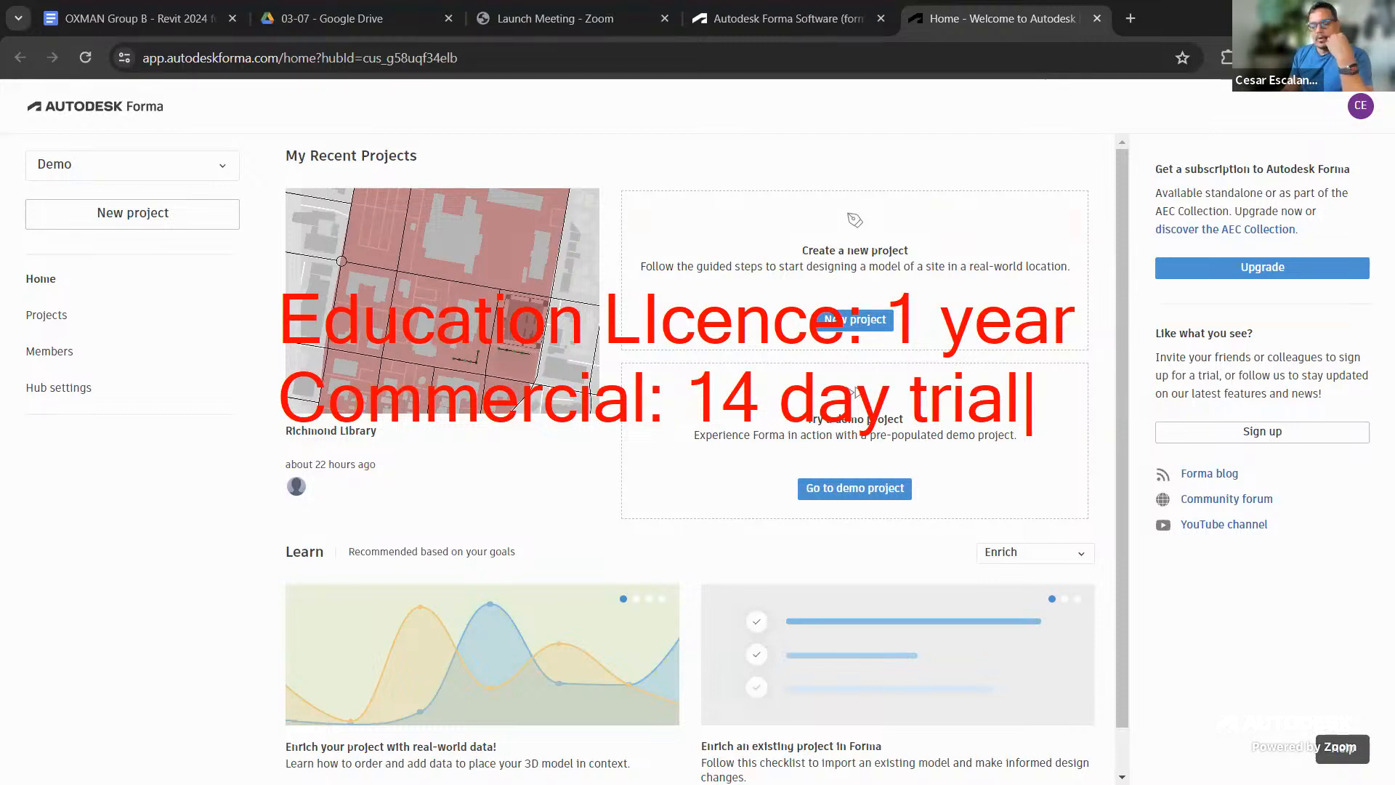
{"action": "key", "text": "Return"}
{"action": "key", "text": "Return"}
{"action": "type", "text": "Hu"}
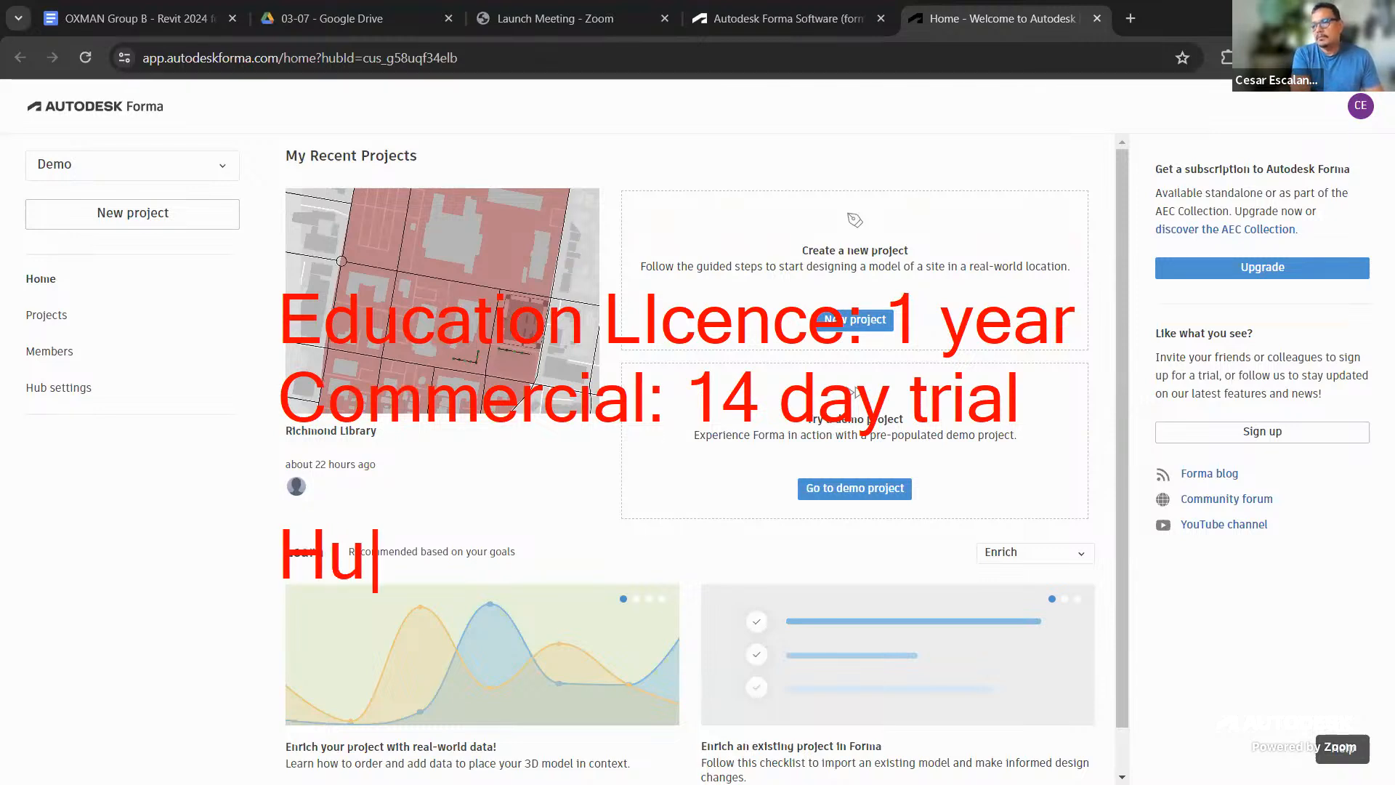
{"action": "type", "text": "b: Serv"}
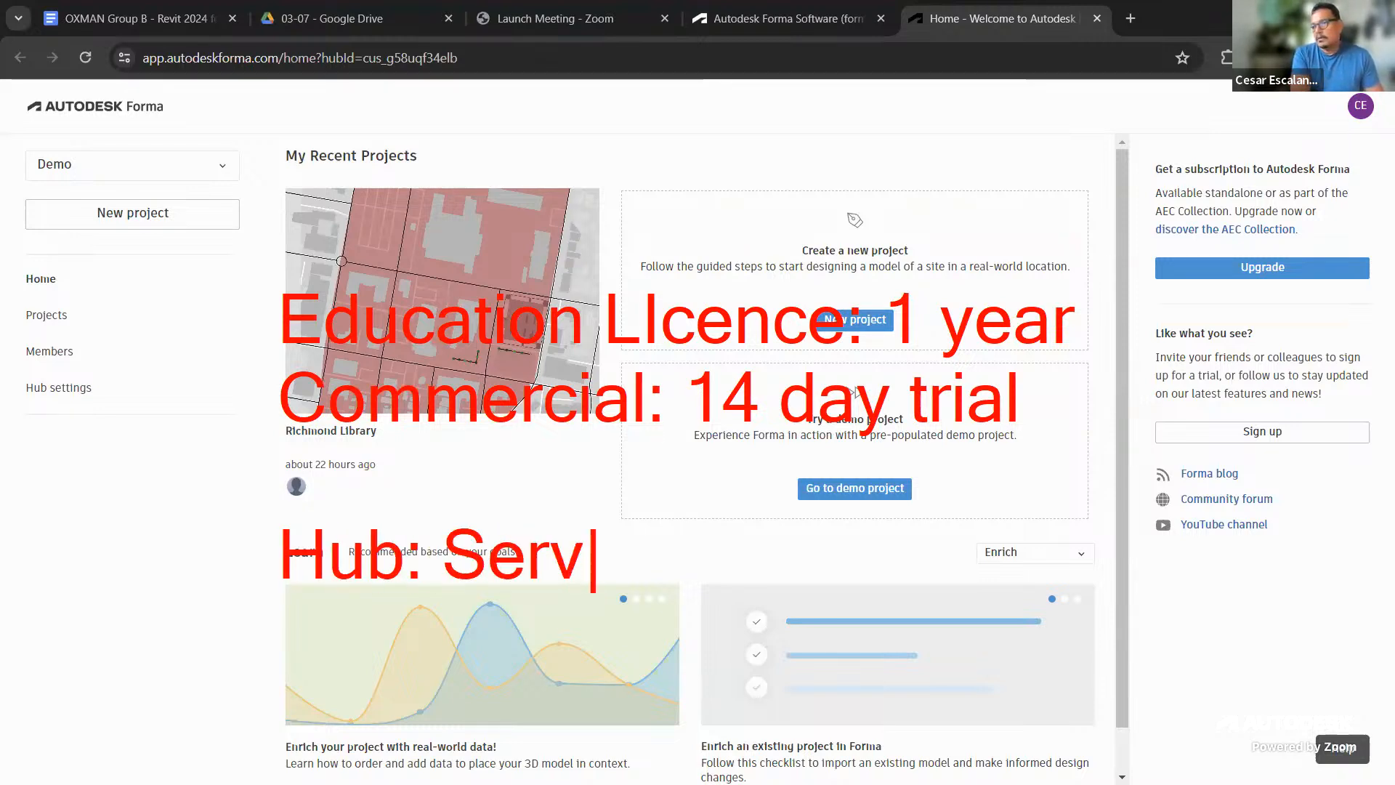
{"action": "type", "text": "er Name  "}
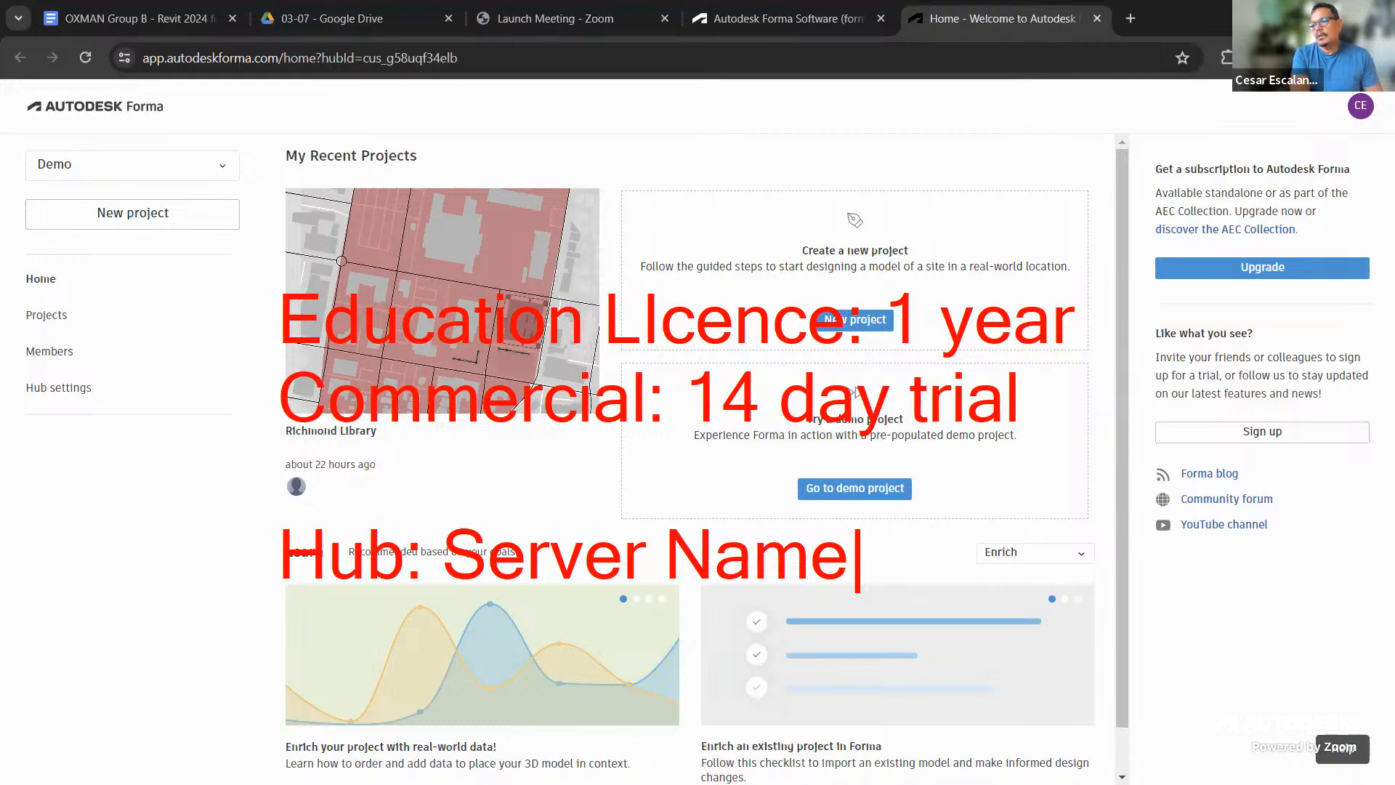
{"action": "type", "text": ": DEMO"}
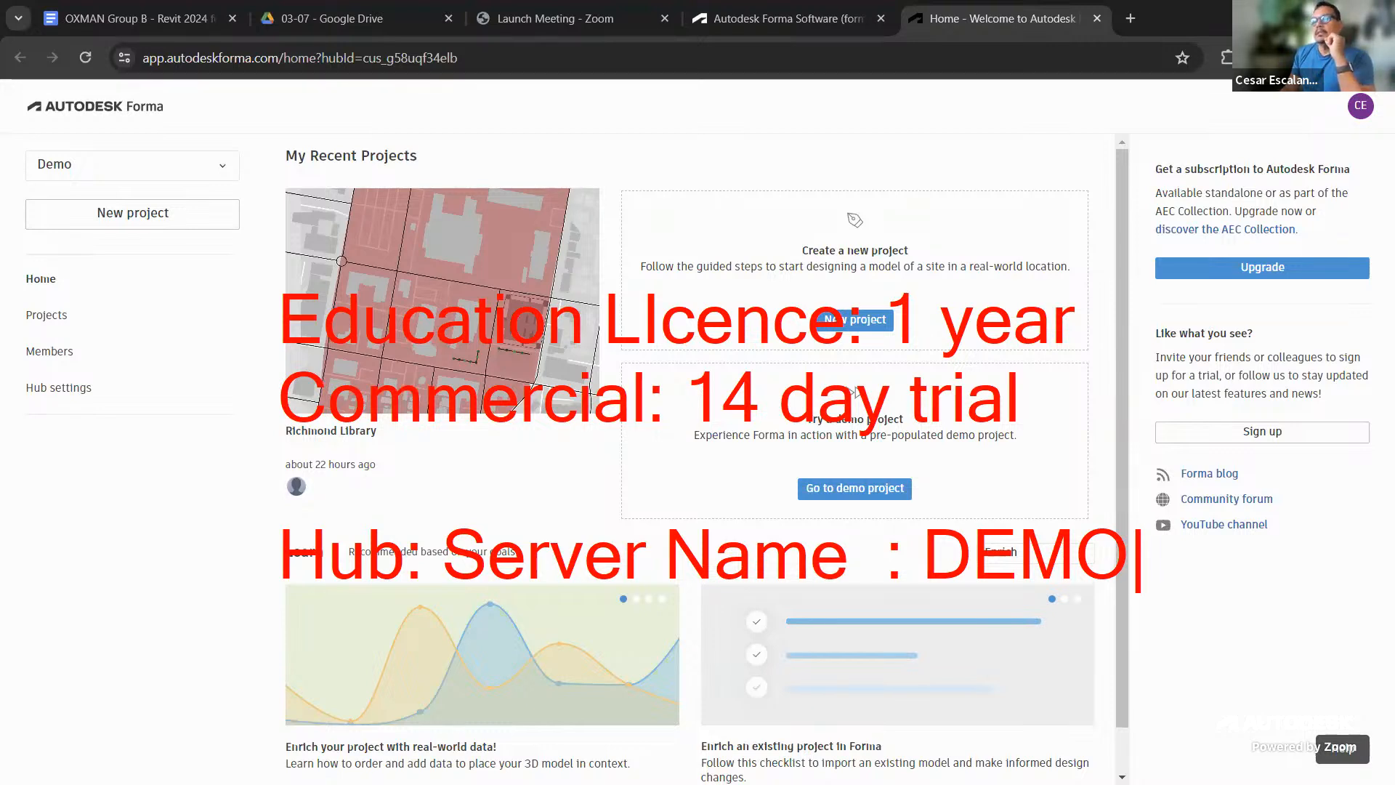
Add 'Pick US Location' as a new note line below the DEMO line
{"action": "key", "text": "Return"}
{"action": "type", "text": "Pick US "}
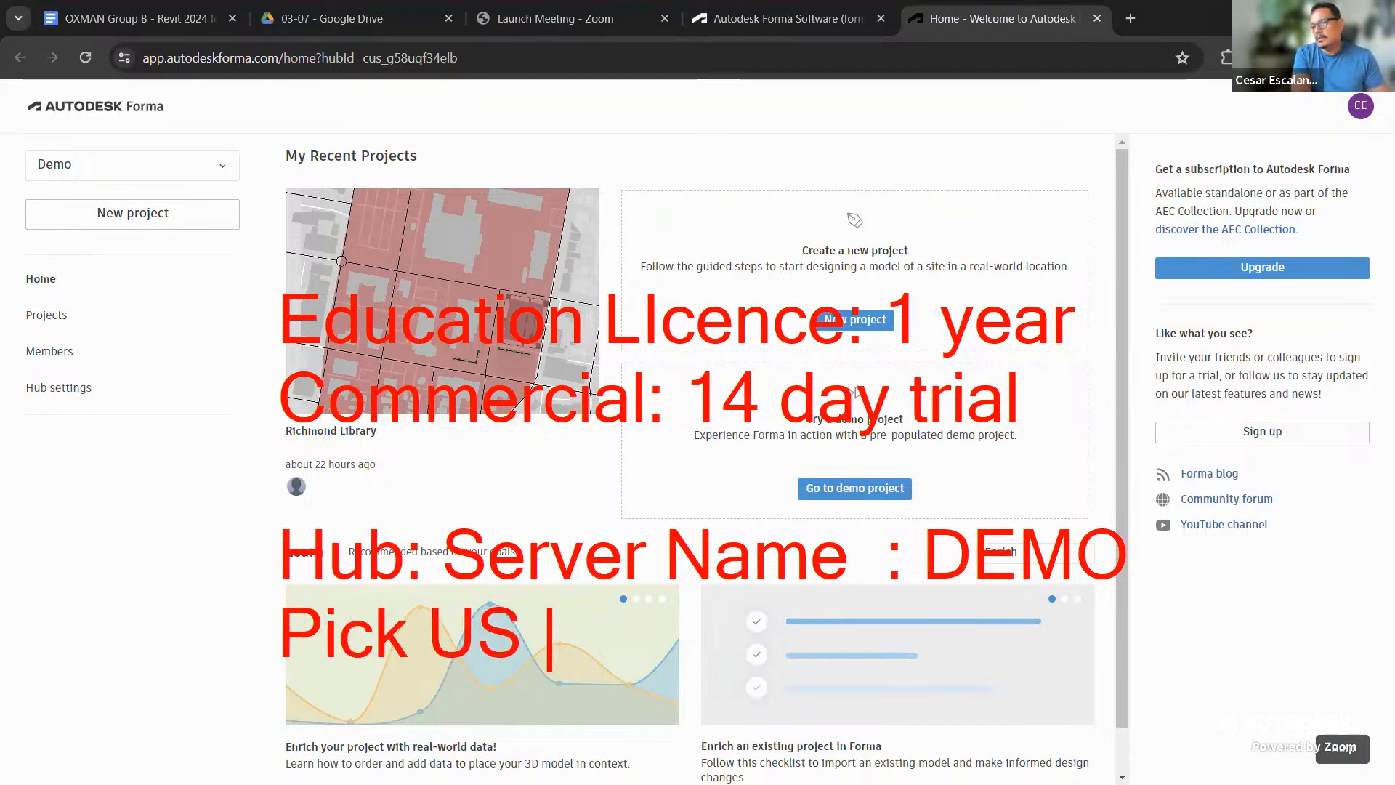
{"action": "type", "text": "S"}
{"action": "key", "text": "BackSpace"}
{"action": "type", "text": "Location"}
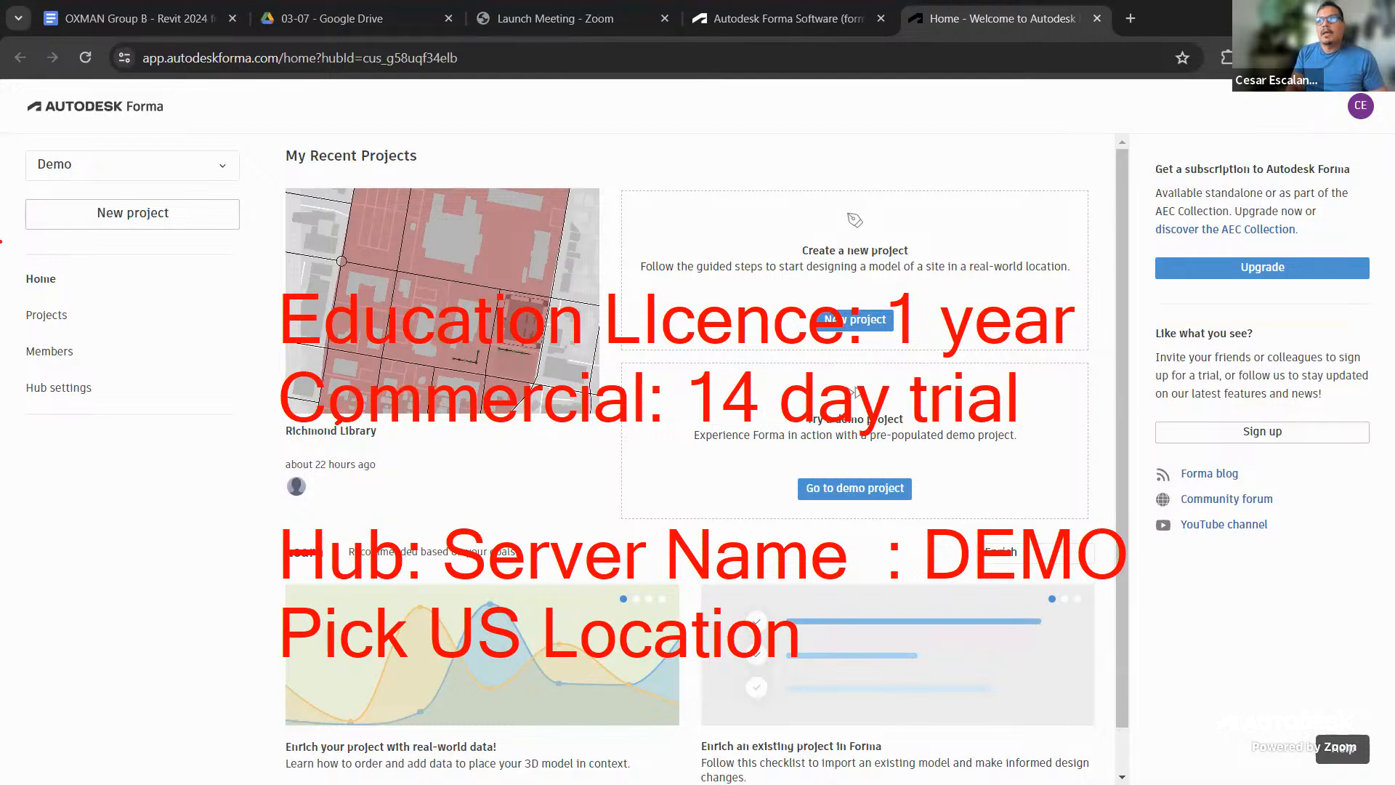
Mark the first tab with a red stroke, then clear all annotations from the Forma home page
{"action": "left_click_drag", "start_coordinate": [254, 44], "coordinate": [92, 0]}
{"action": "key", "text": "Escape"}
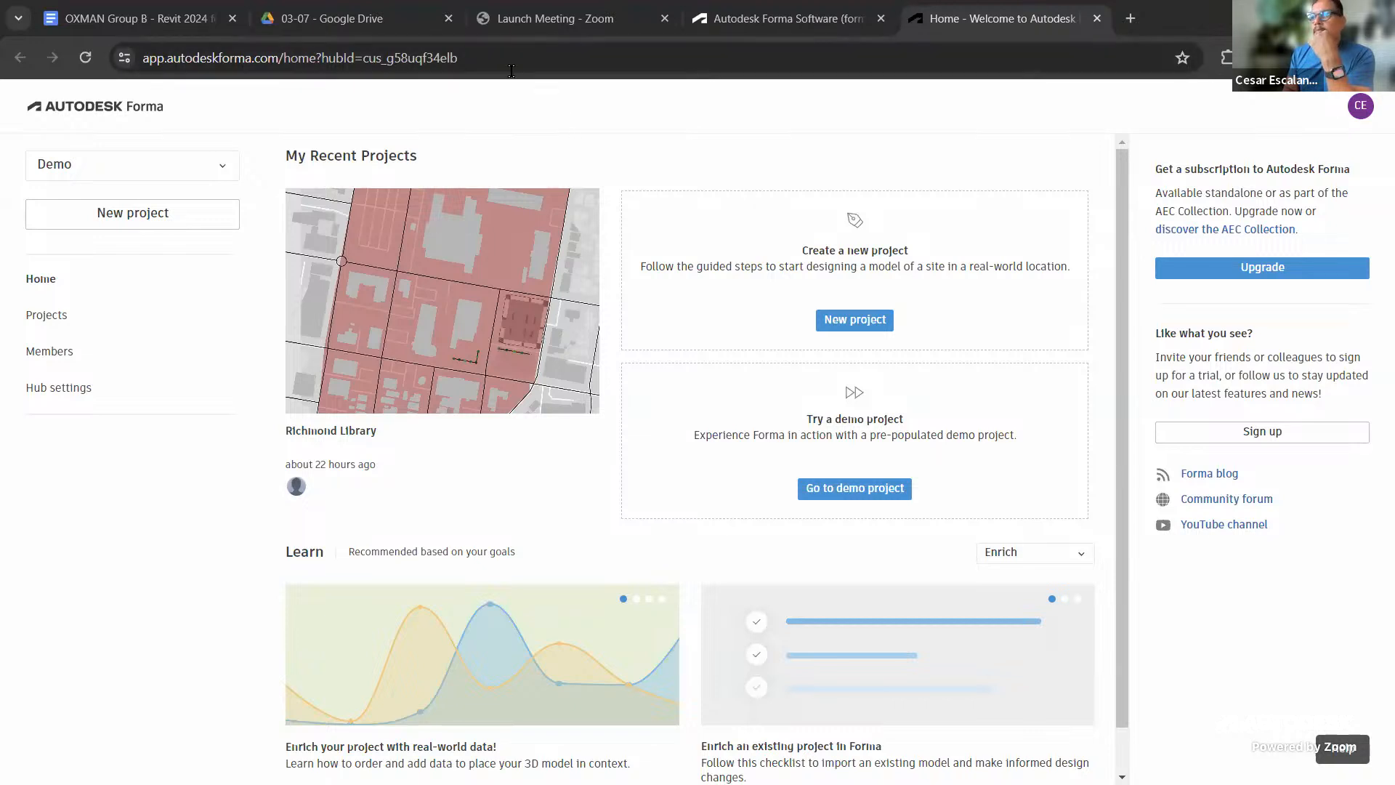
Close the class roster Google Docs tab and switch back to the Forma tabs
{"action": "left_click", "coordinate": [170, 21]}
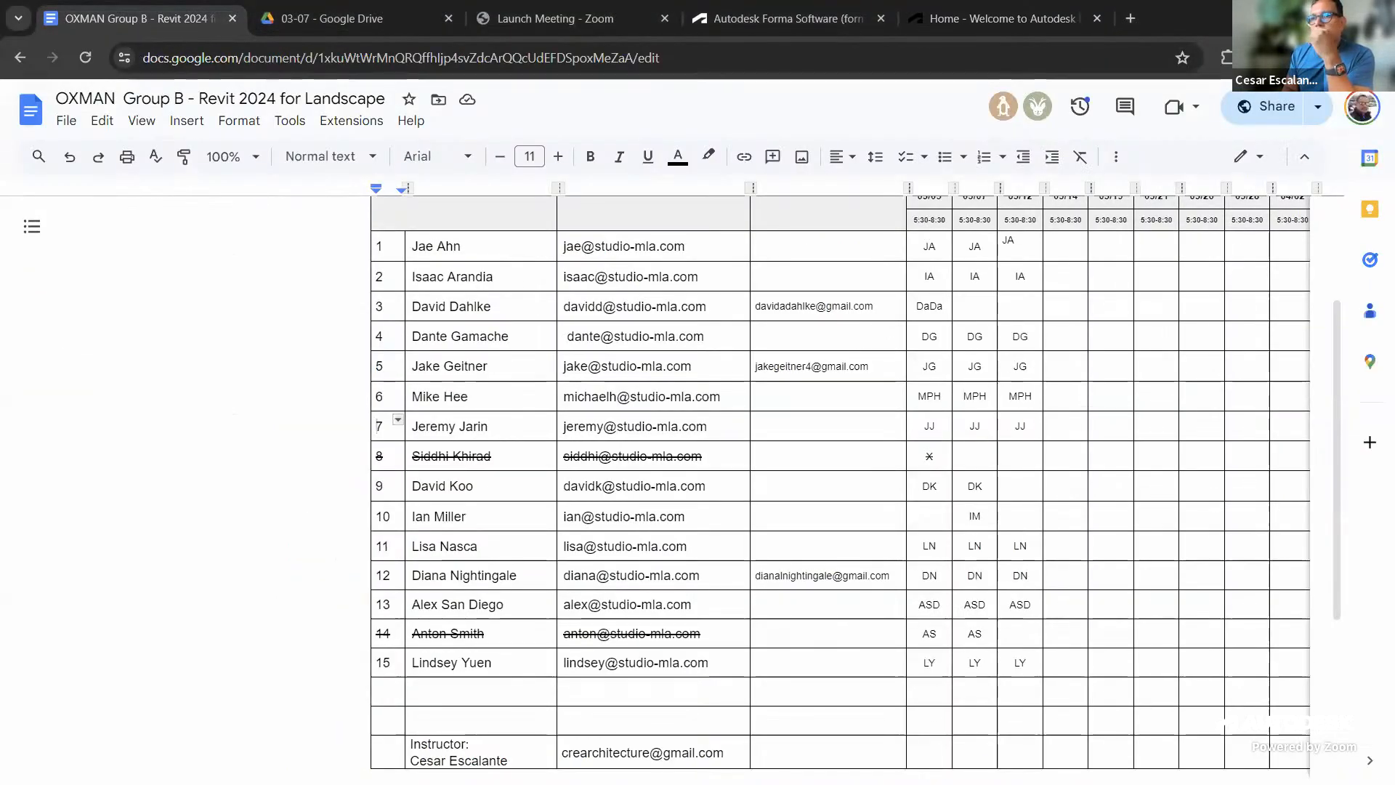
{"action": "key", "text": "ctrl+w"}
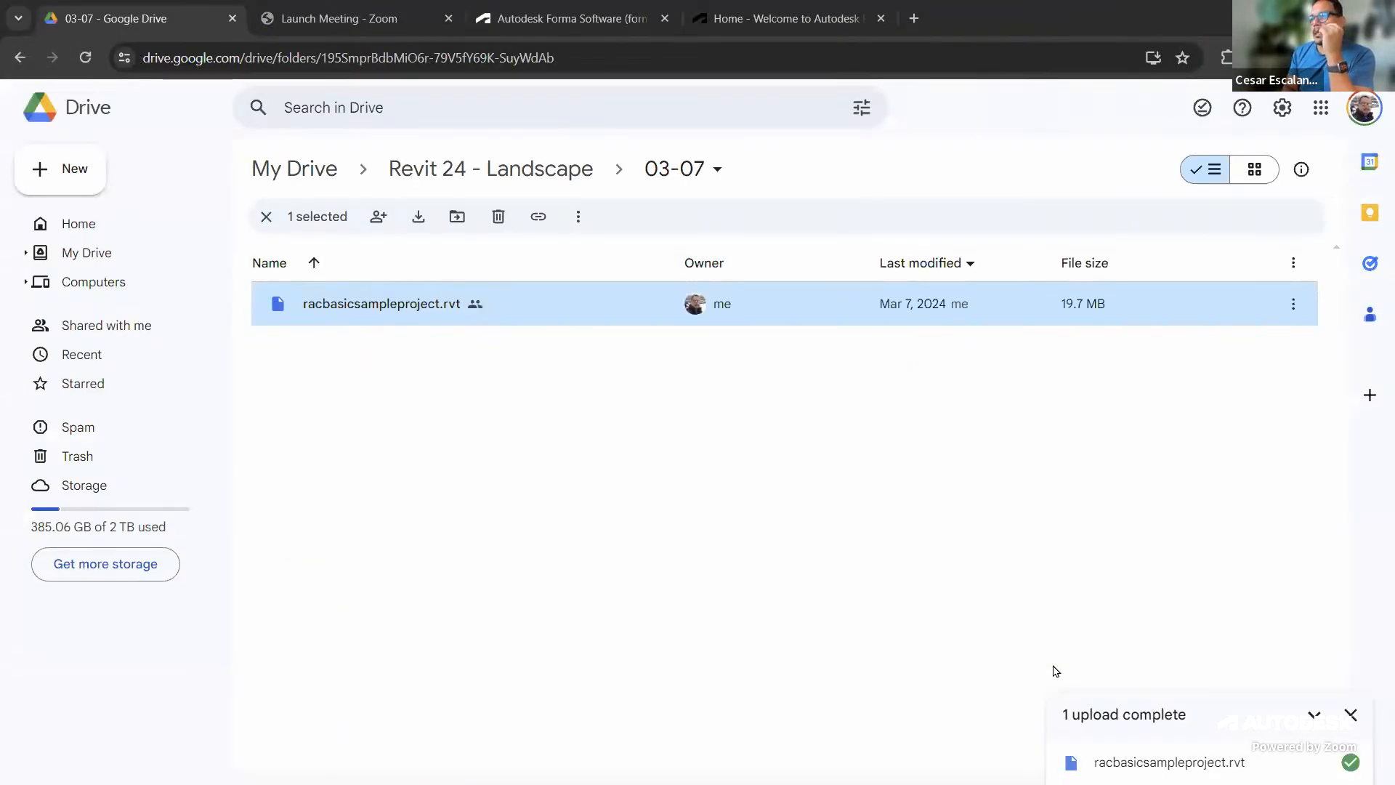
{"action": "left_click", "coordinate": [590, 25]}
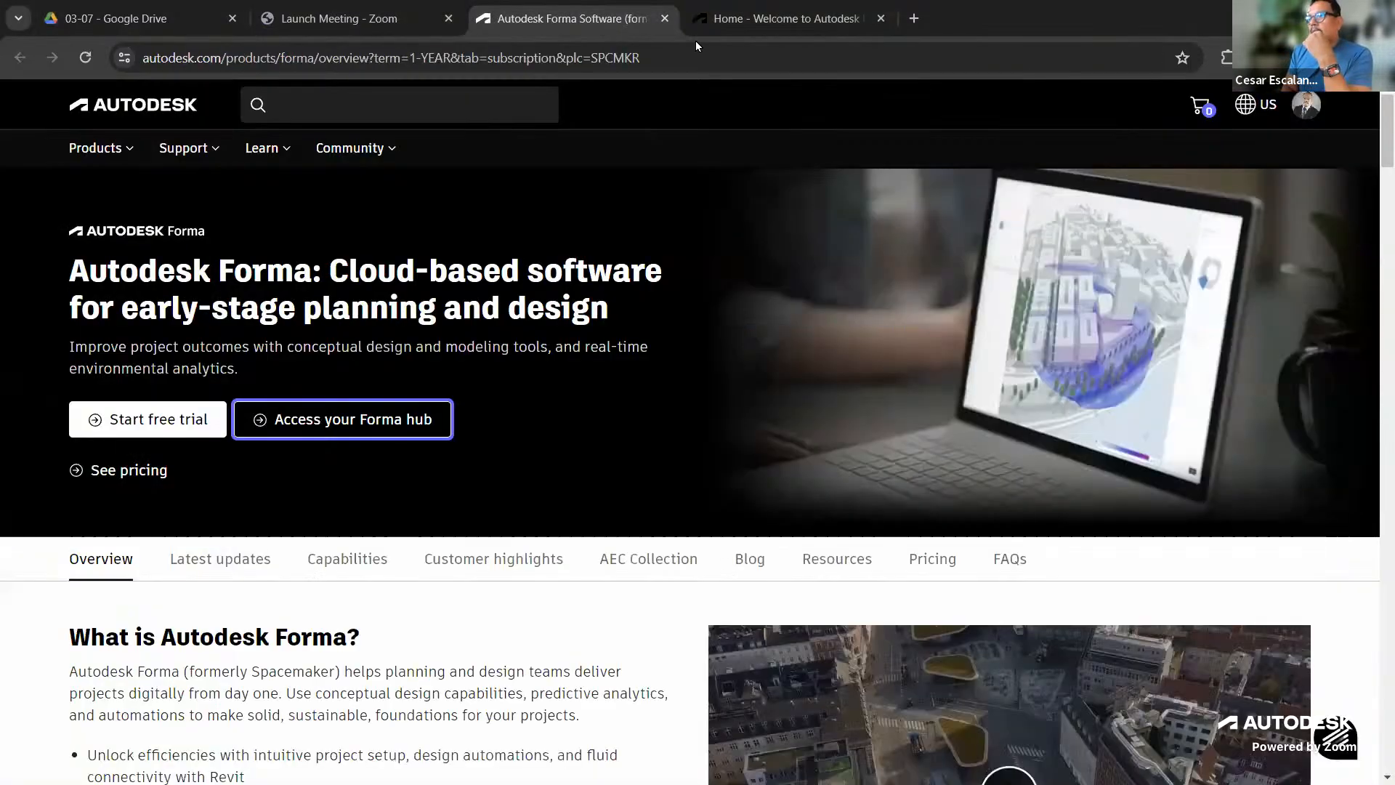
{"action": "left_click", "coordinate": [779, 18]}
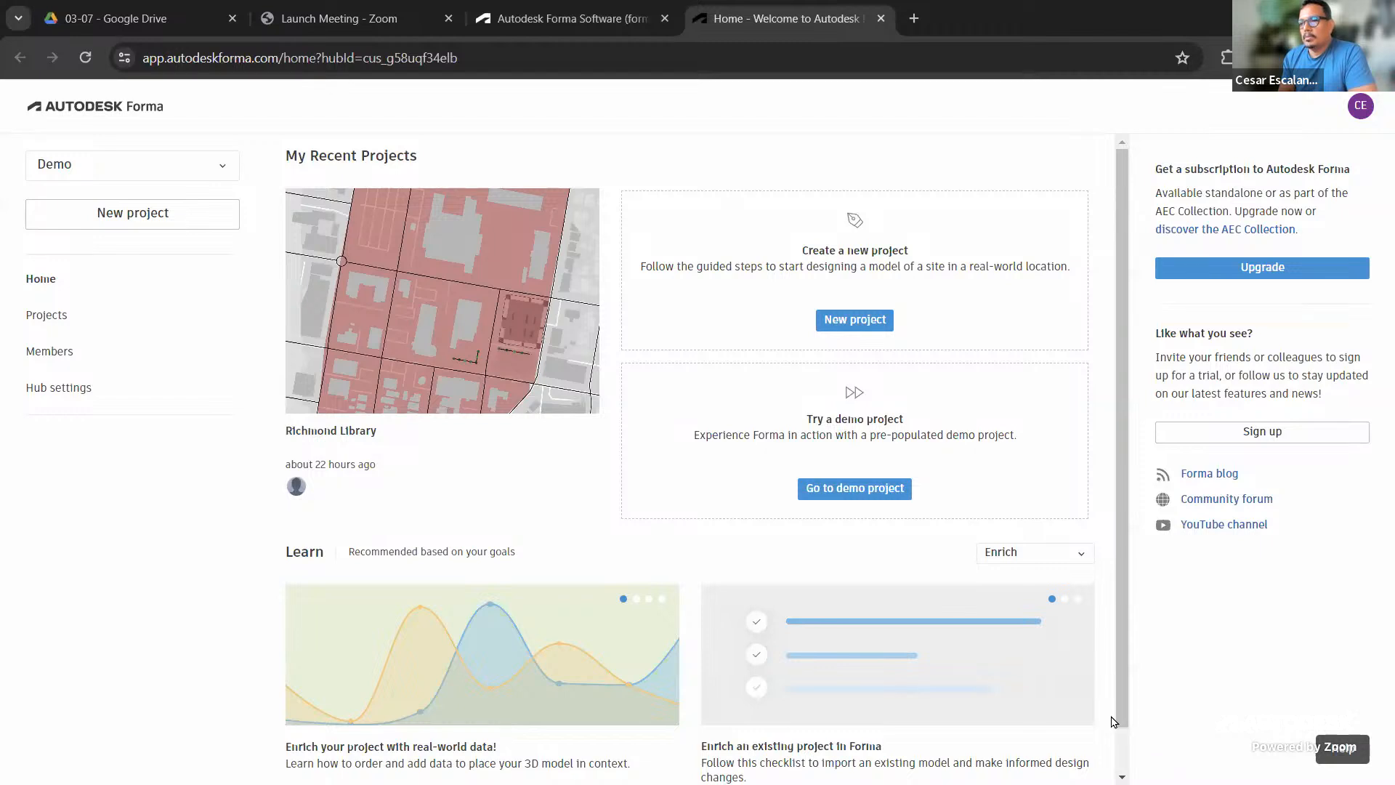
Create a new project and spin the globe until North America is in view
{"action": "left_click", "coordinate": [172, 219]}
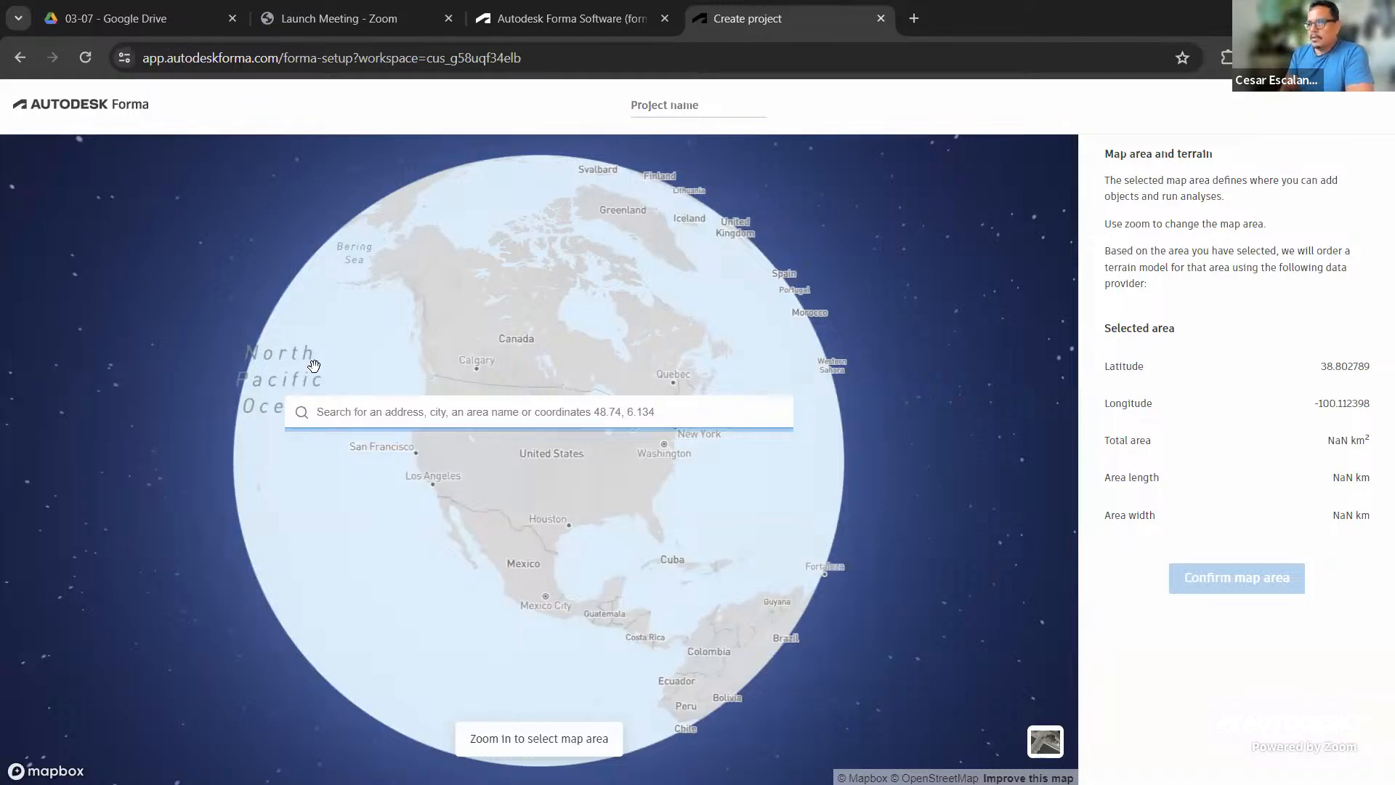
{"action": "left_click", "coordinate": [597, 538]}
{"action": "left_click_drag", "start_coordinate": [597, 538], "coordinate": [803, 566]}
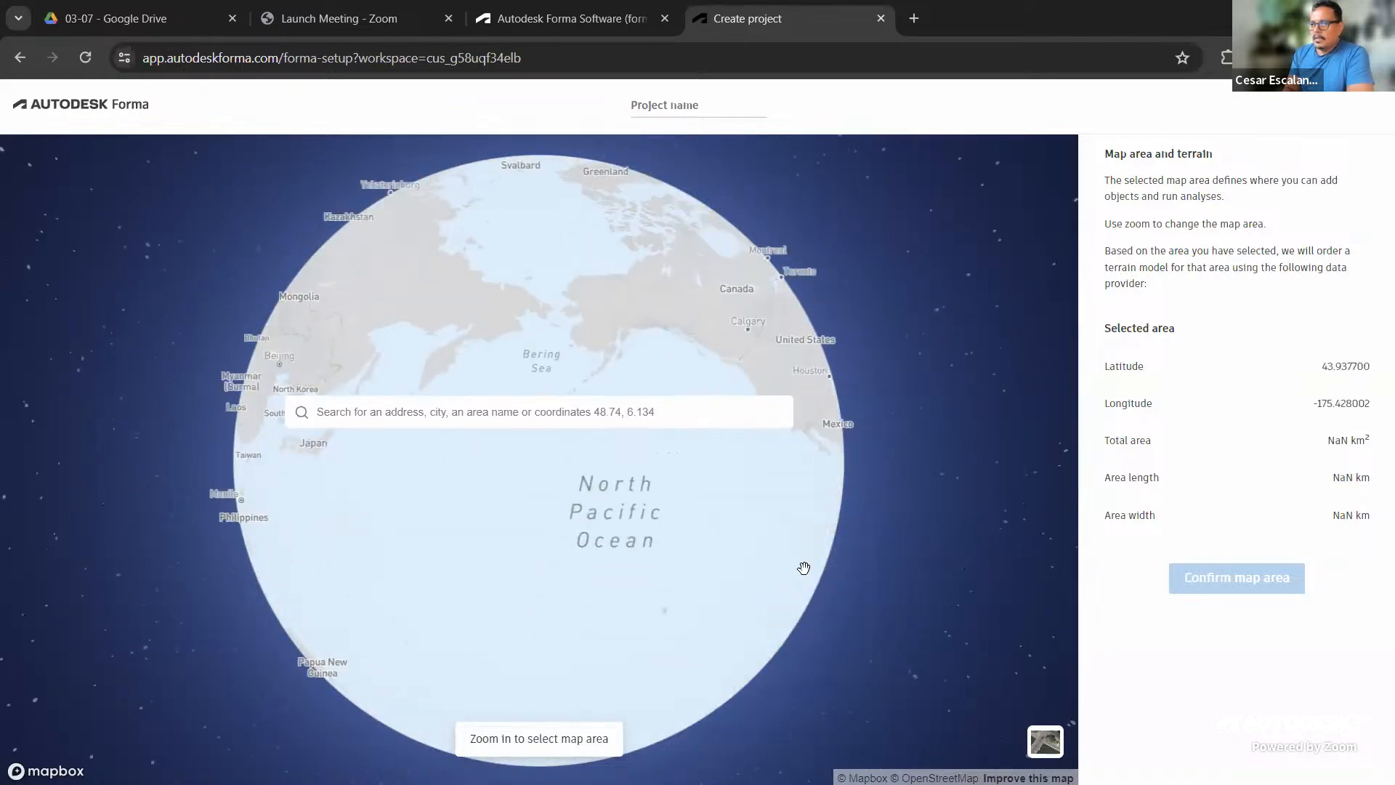
{"action": "left_click_drag", "start_coordinate": [423, 562], "coordinate": [916, 592]}
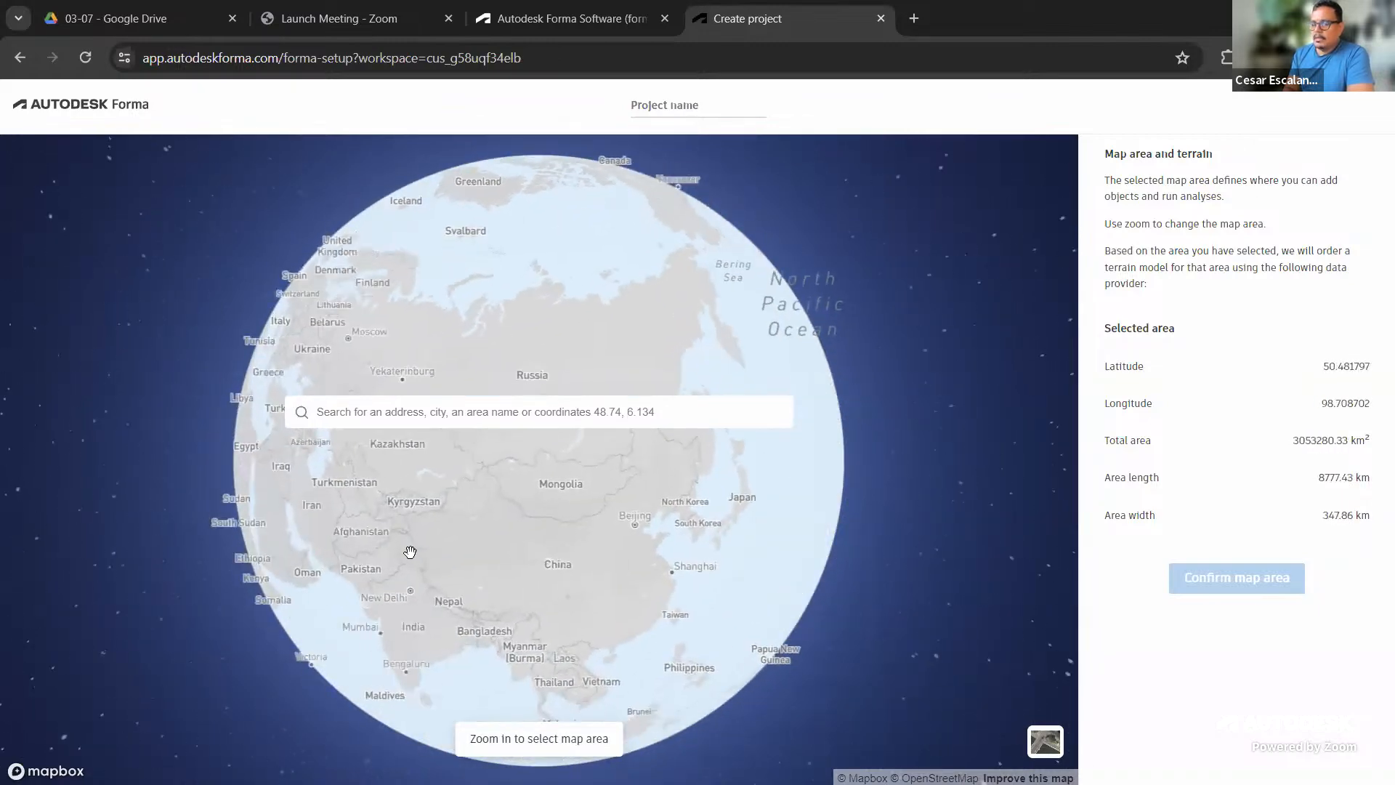
{"action": "left_click_drag", "start_coordinate": [211, 513], "coordinate": [388, 211]}
{"action": "left_click_drag", "start_coordinate": [492, 536], "coordinate": [841, 651]}
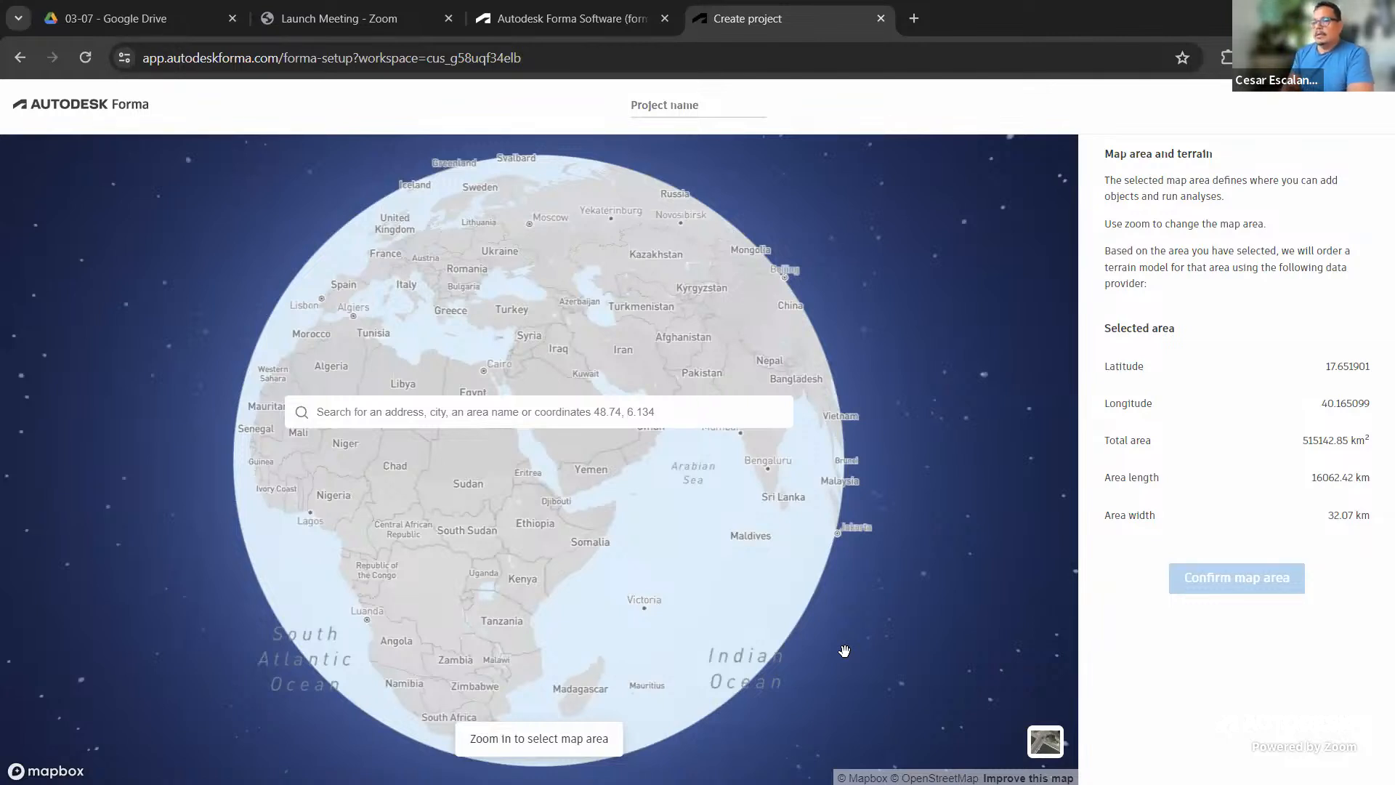
{"action": "left_click_drag", "start_coordinate": [361, 552], "coordinate": [804, 679]}
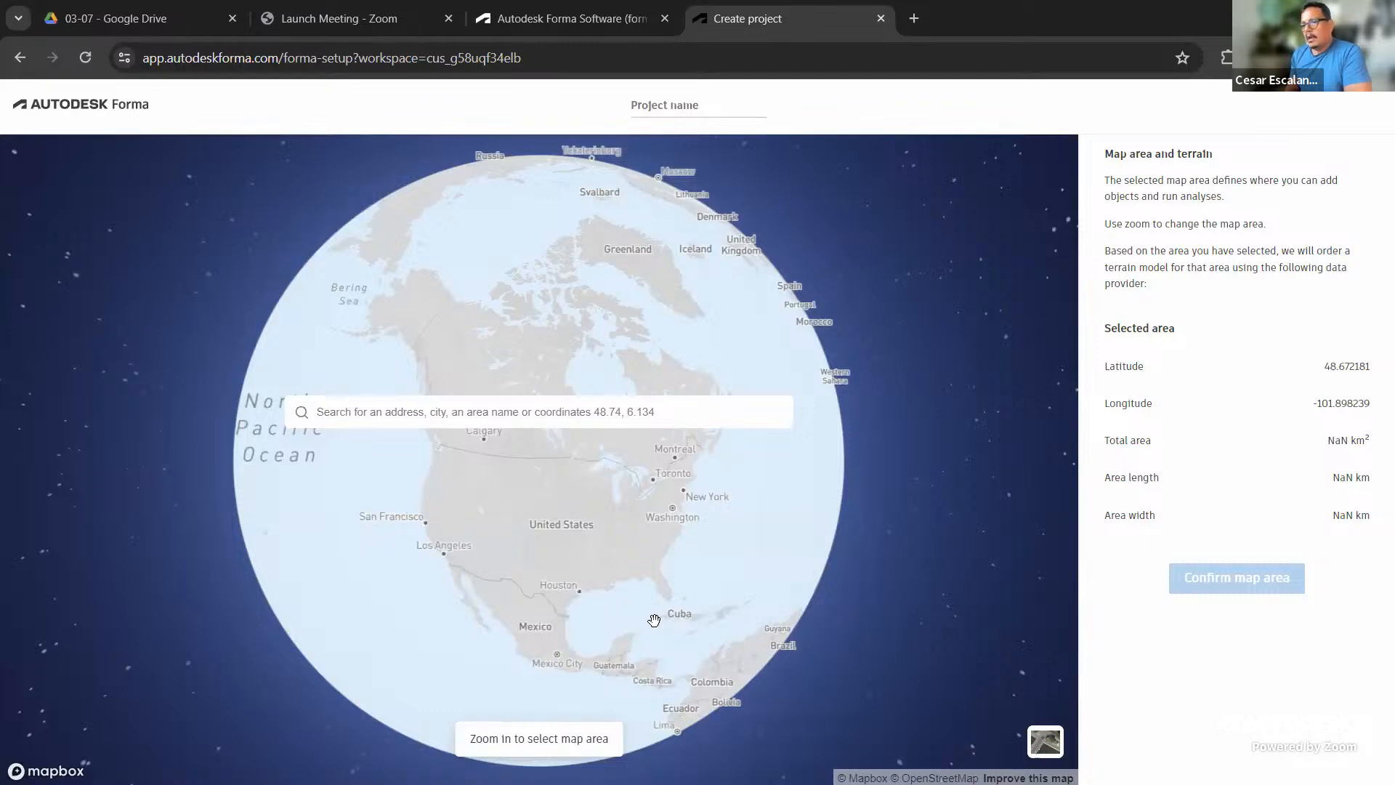
{"action": "left_click_drag", "start_coordinate": [713, 651], "coordinate": [614, 536]}
{"action": "left_click_drag", "start_coordinate": [675, 654], "coordinate": [522, 550]}
{"action": "left_click_drag", "start_coordinate": [558, 594], "coordinate": [622, 672]}
{"action": "left_click_drag", "start_coordinate": [604, 595], "coordinate": [661, 629]}
{"action": "left_click_drag", "start_coordinate": [511, 501], "coordinate": [458, 548]}
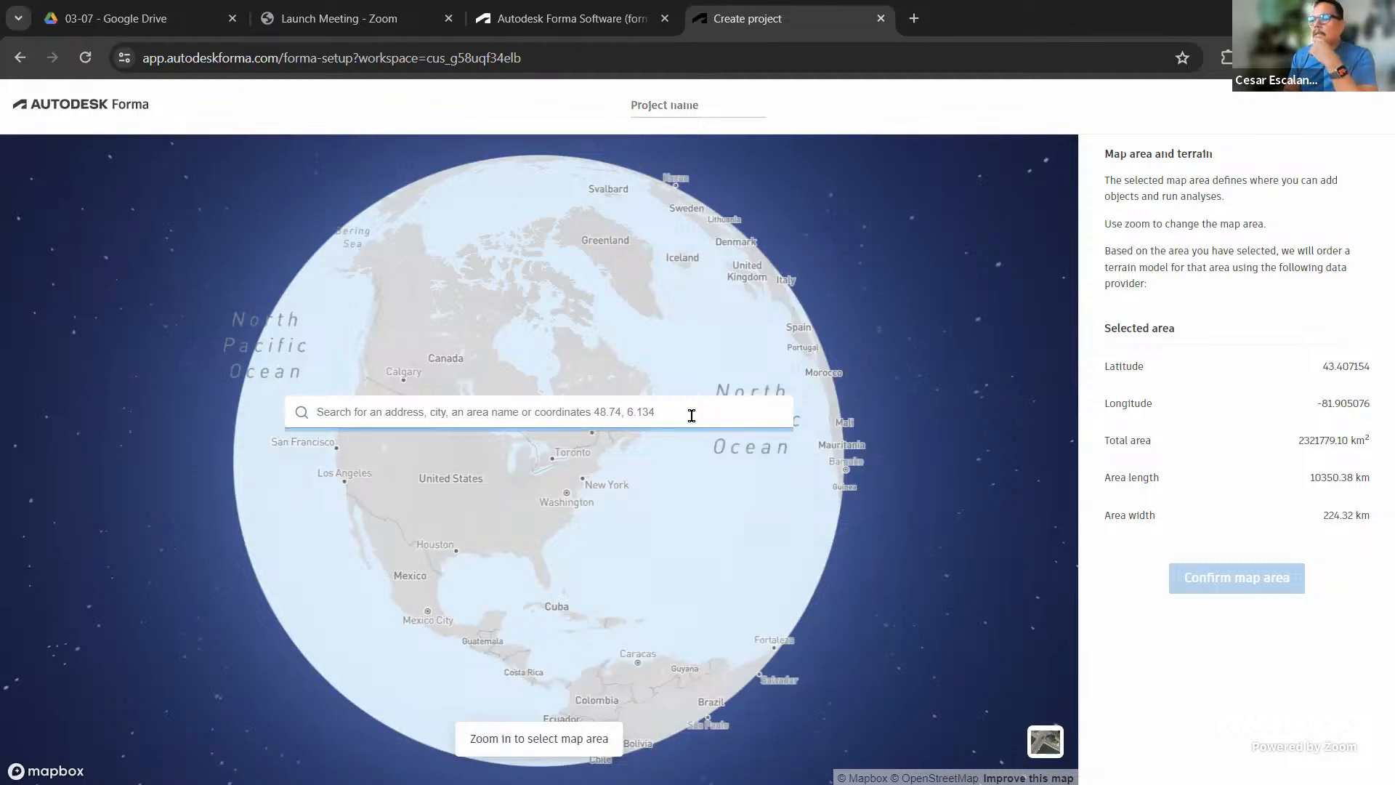
Enter 'China Beach' as the project name
{"action": "left_click", "coordinate": [697, 110]}
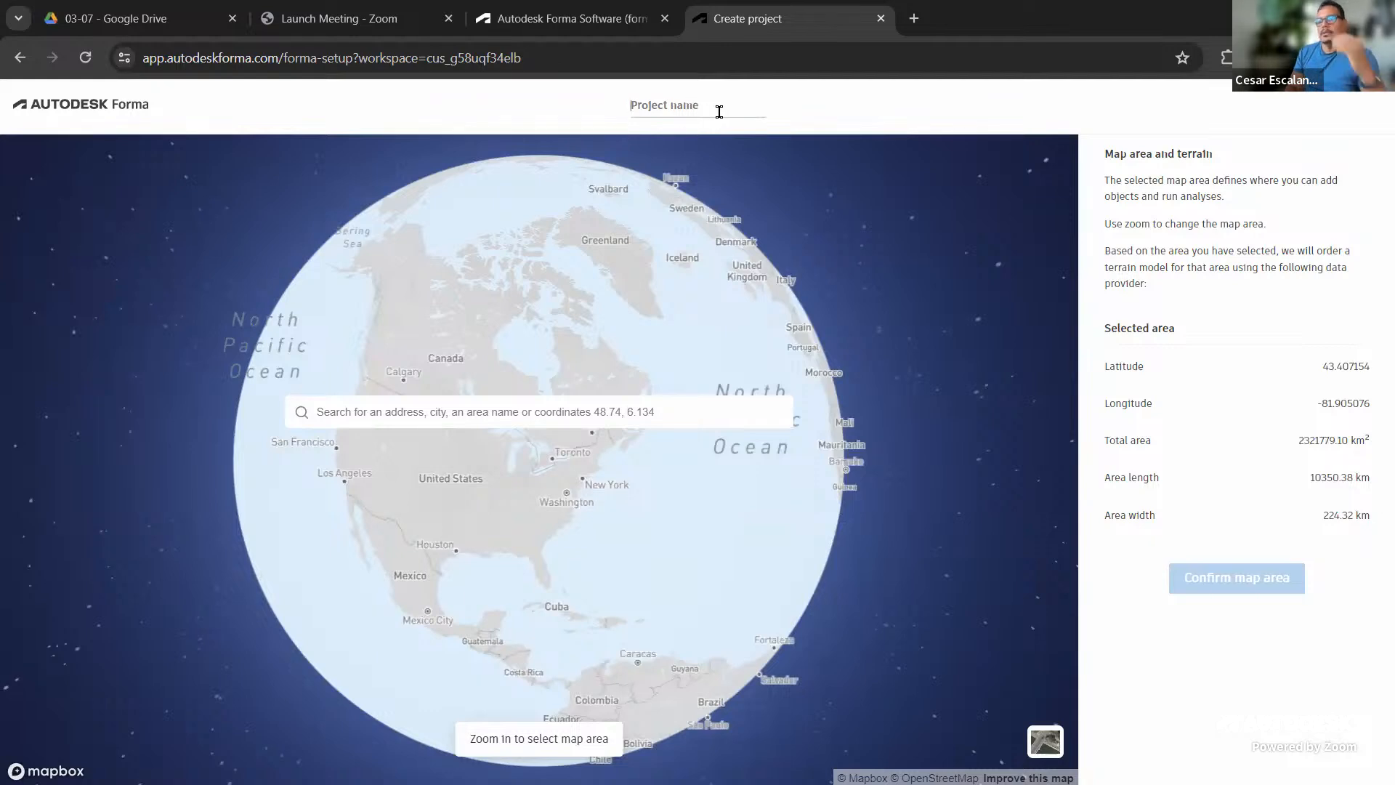
{"action": "type", "text": "q"}
{"action": "type", "text": "hina Beach"}
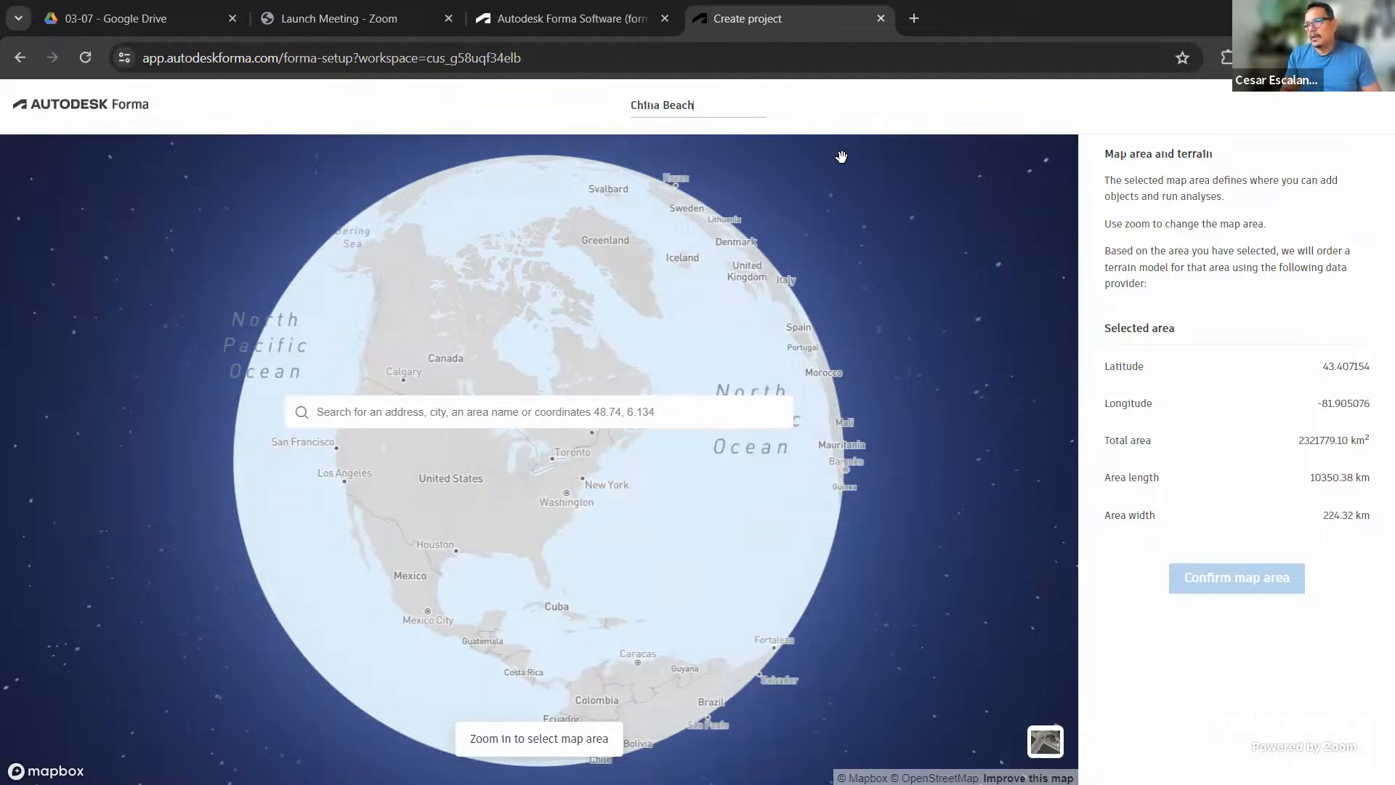
{"action": "left_click", "coordinate": [353, 414]}
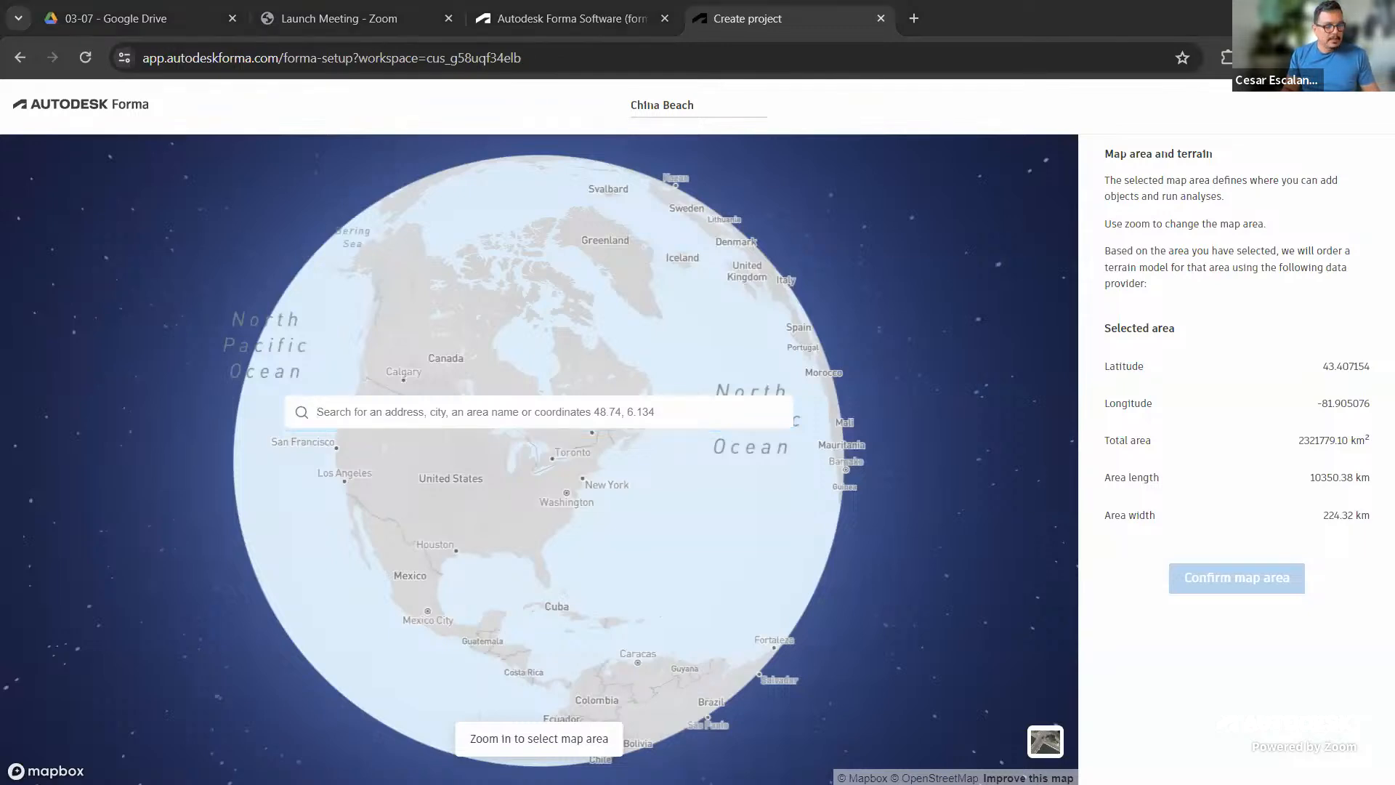
{"action": "left_click", "coordinate": [343, 412]}
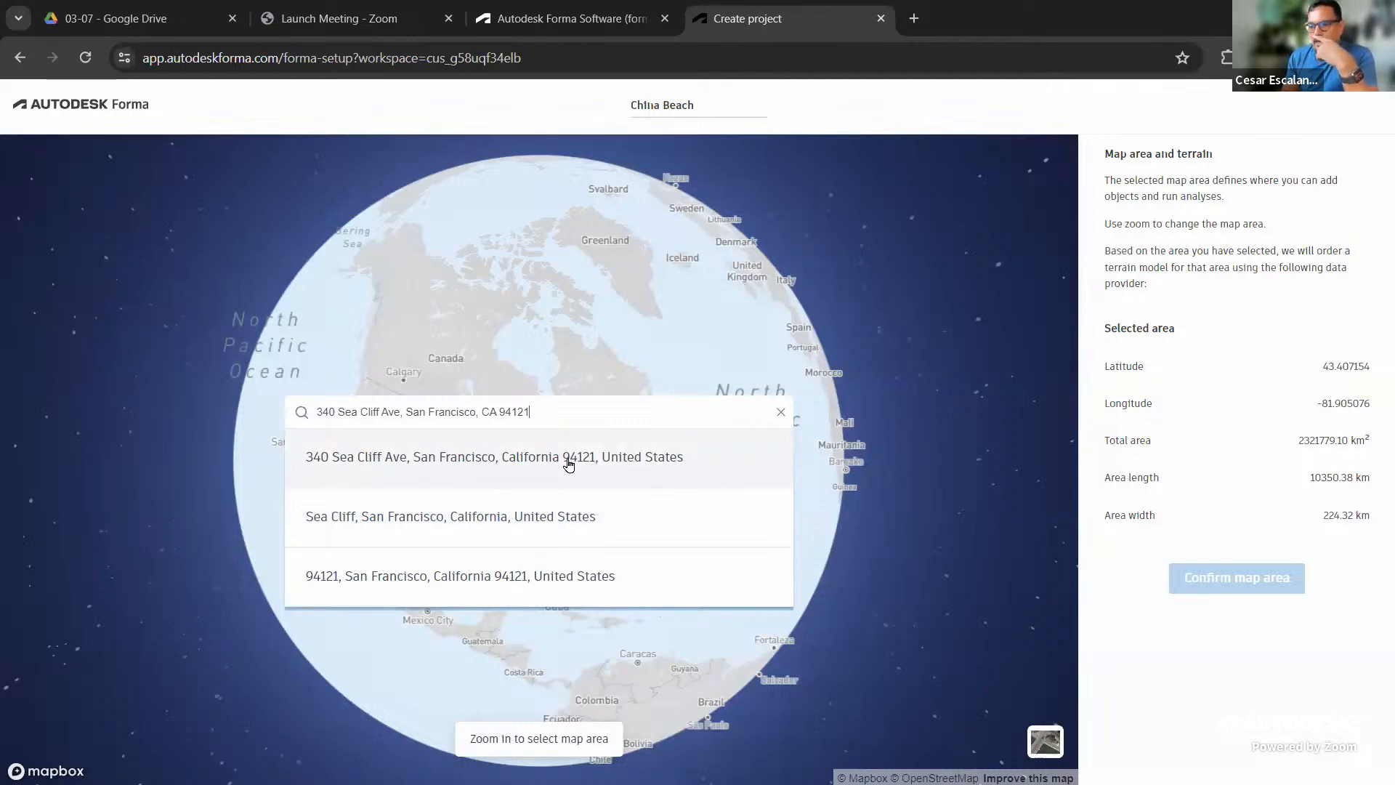
{"action": "left_click", "coordinate": [568, 464]}
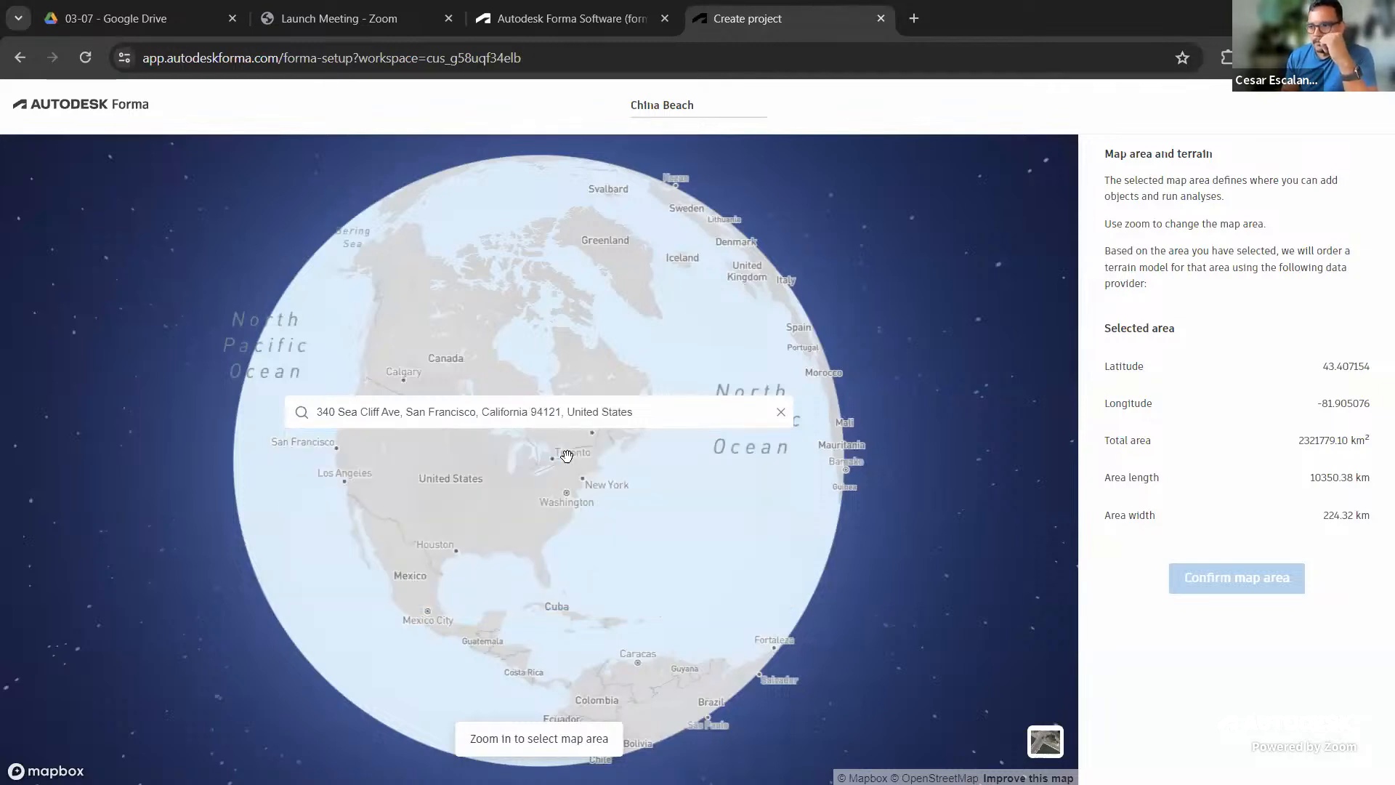
{"action": "left_click", "coordinate": [674, 419]}
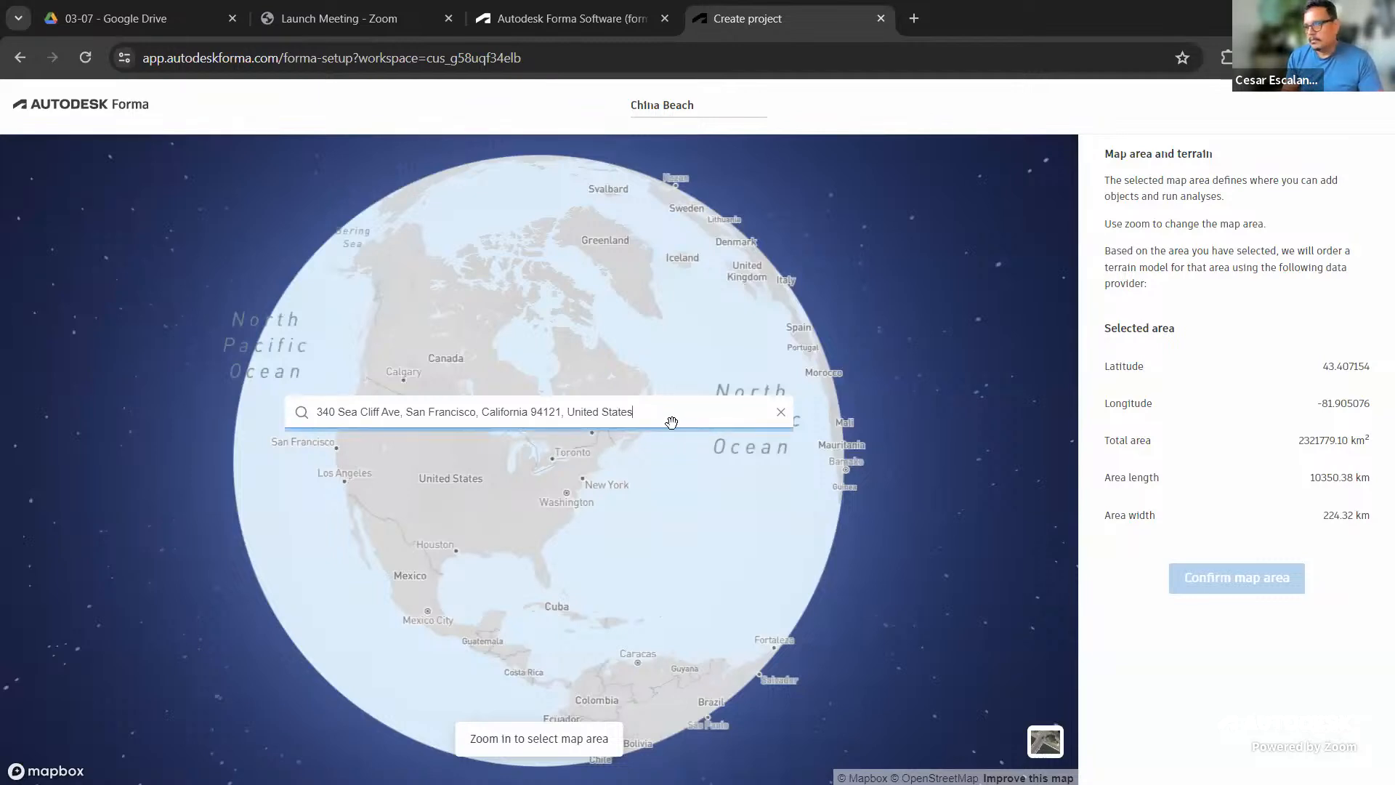
{"action": "left_click", "coordinate": [659, 549]}
{"action": "left_click", "coordinate": [630, 415]}
{"action": "left_click_drag", "start_coordinate": [620, 409], "coordinate": [227, 380]}
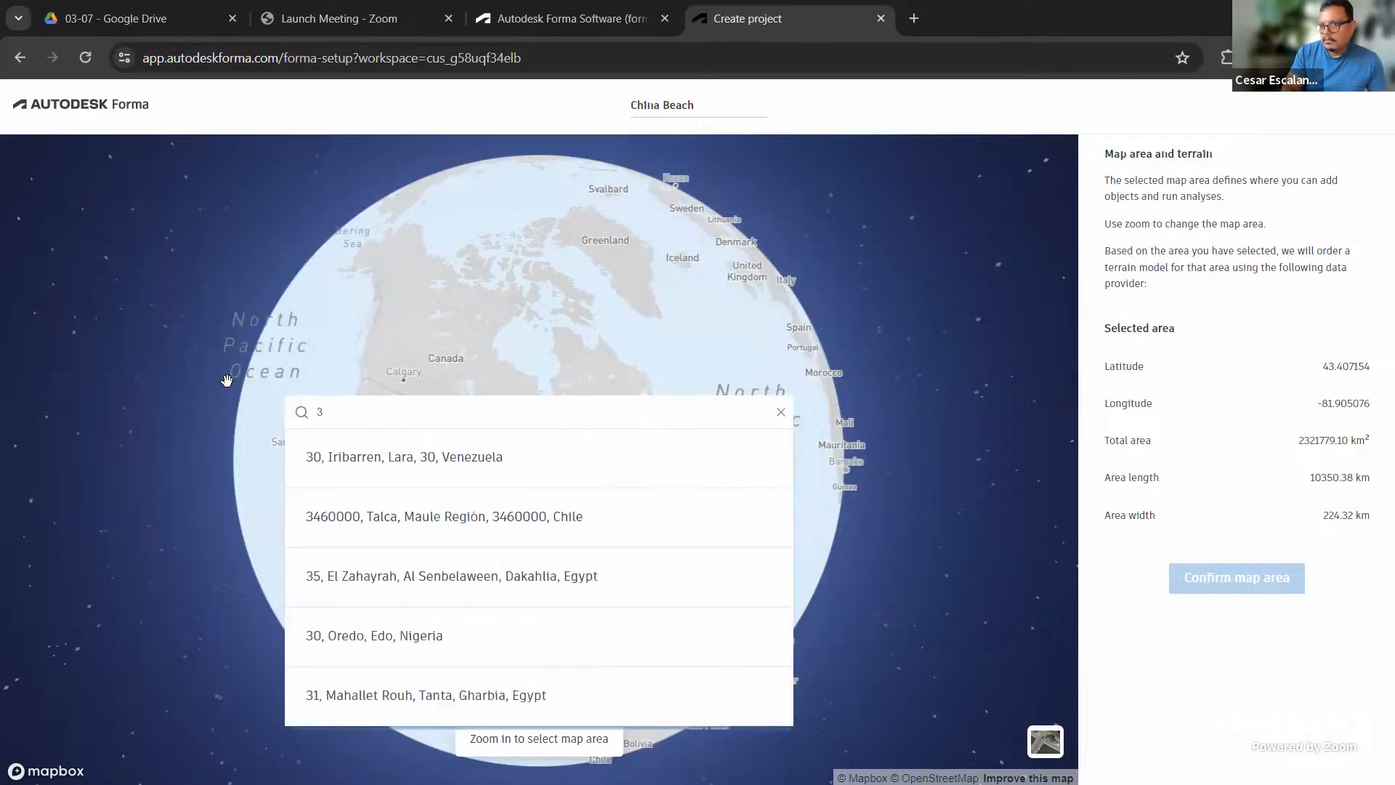
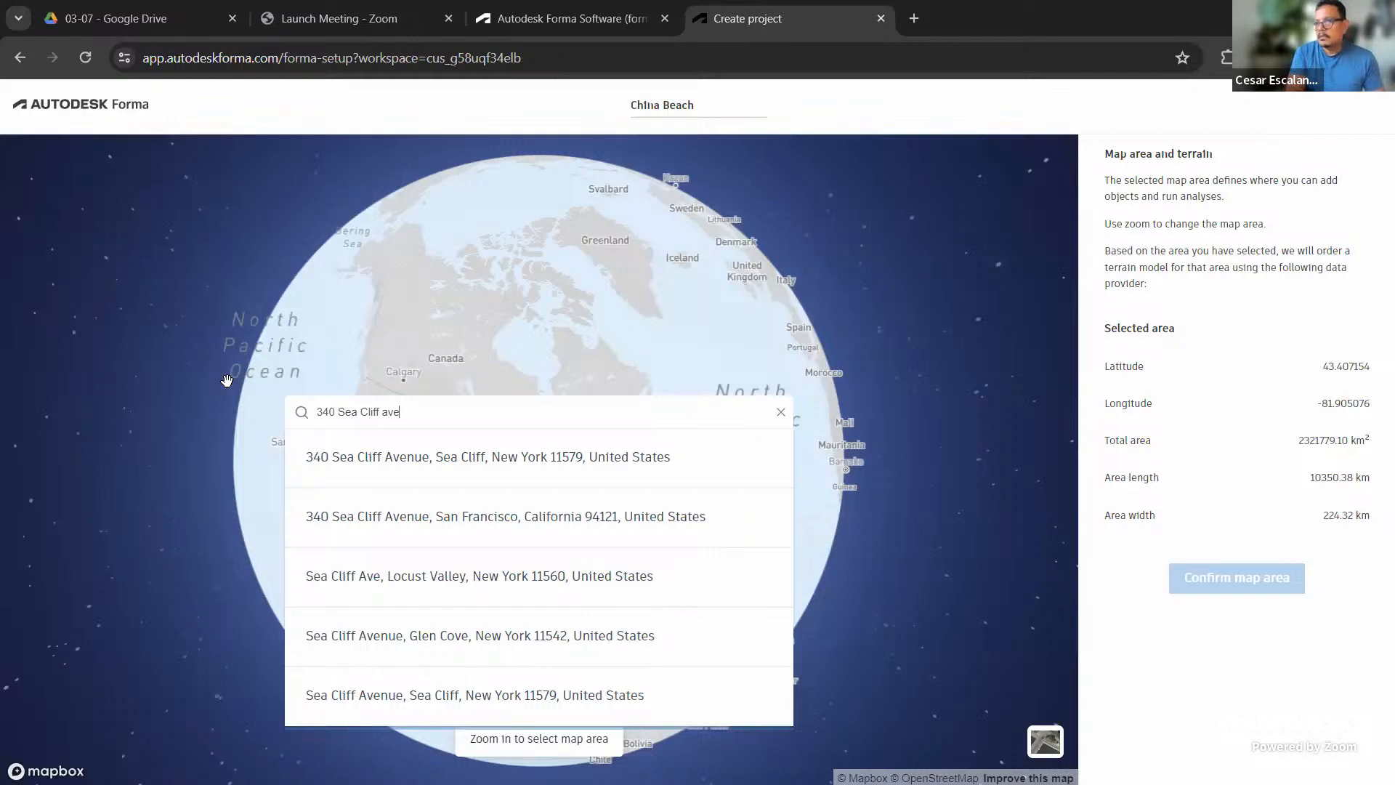
{"action": "left_click", "coordinate": [376, 516]}
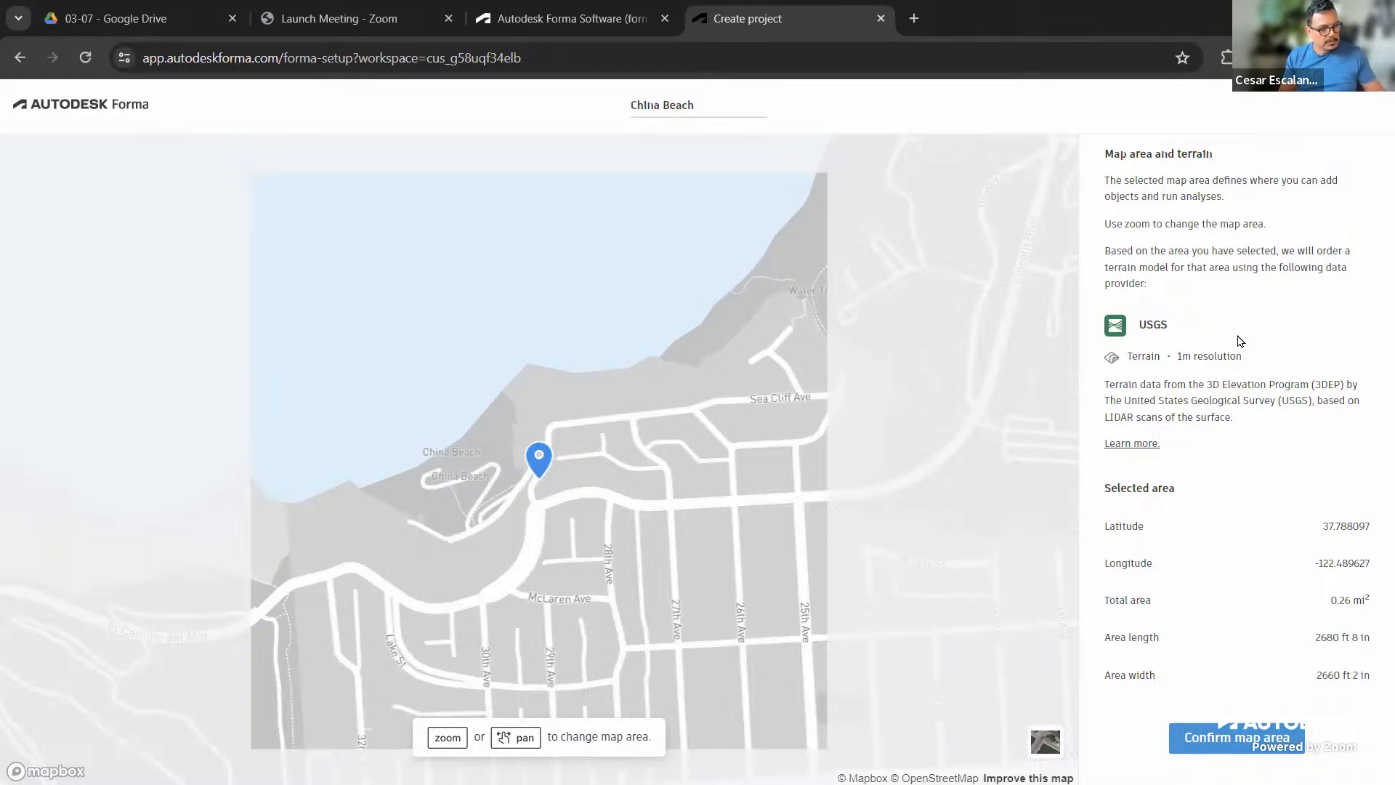
Zoom and pan around China Beach, narrowing the map area to 0.07 mi² (1428 ft by 1417 ft)
{"action": "mouse_move", "coordinate": [1247, 320]}
{"action": "left_mouse_down"}
{"action": "mouse_move", "coordinate": [1157, 299]}
{"action": "mouse_move", "coordinate": [1212, 379]}
{"action": "mouse_move", "coordinate": [1238, 299]}
{"action": "left_mouse_up"}
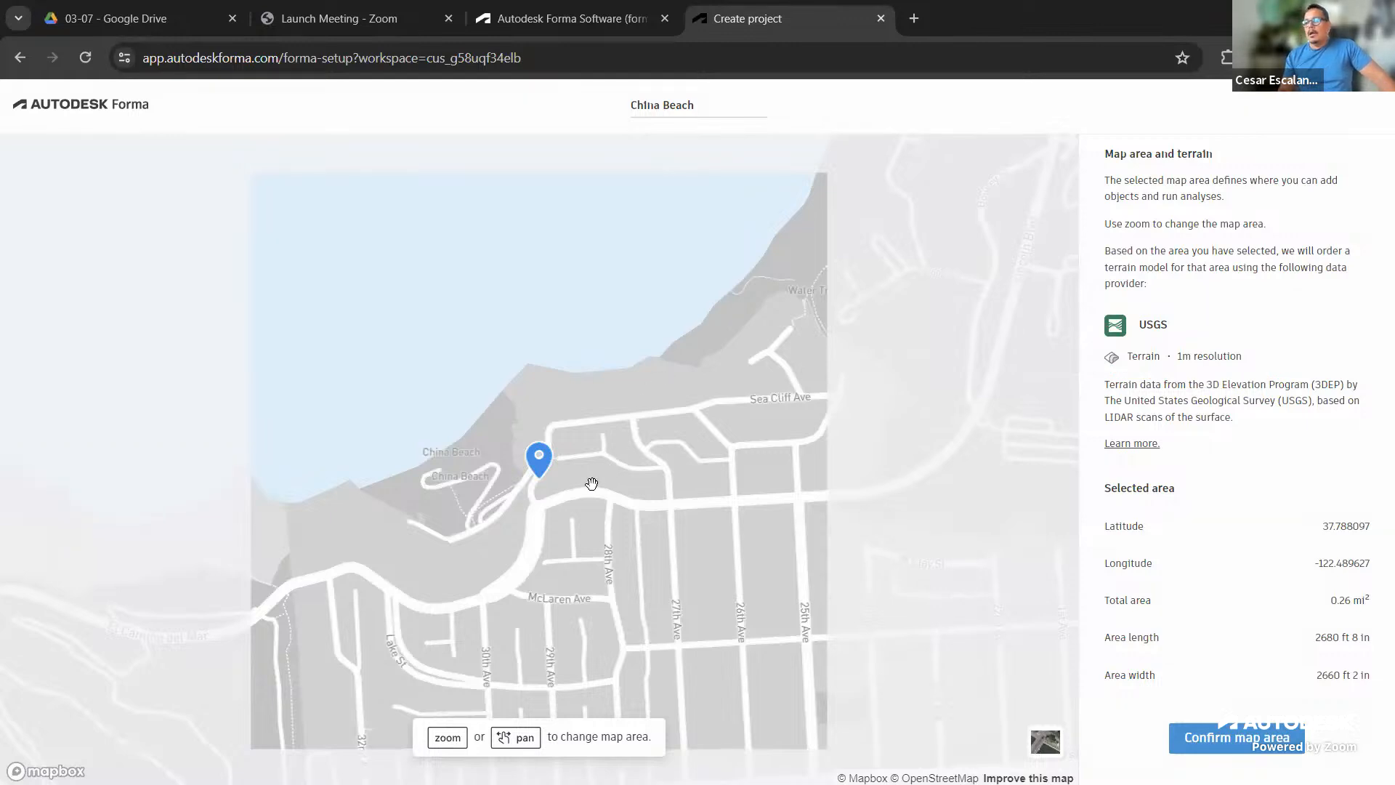
{"action": "scroll", "coordinate": [591, 483], "scroll_direction": "down", "scroll_amount": 3}
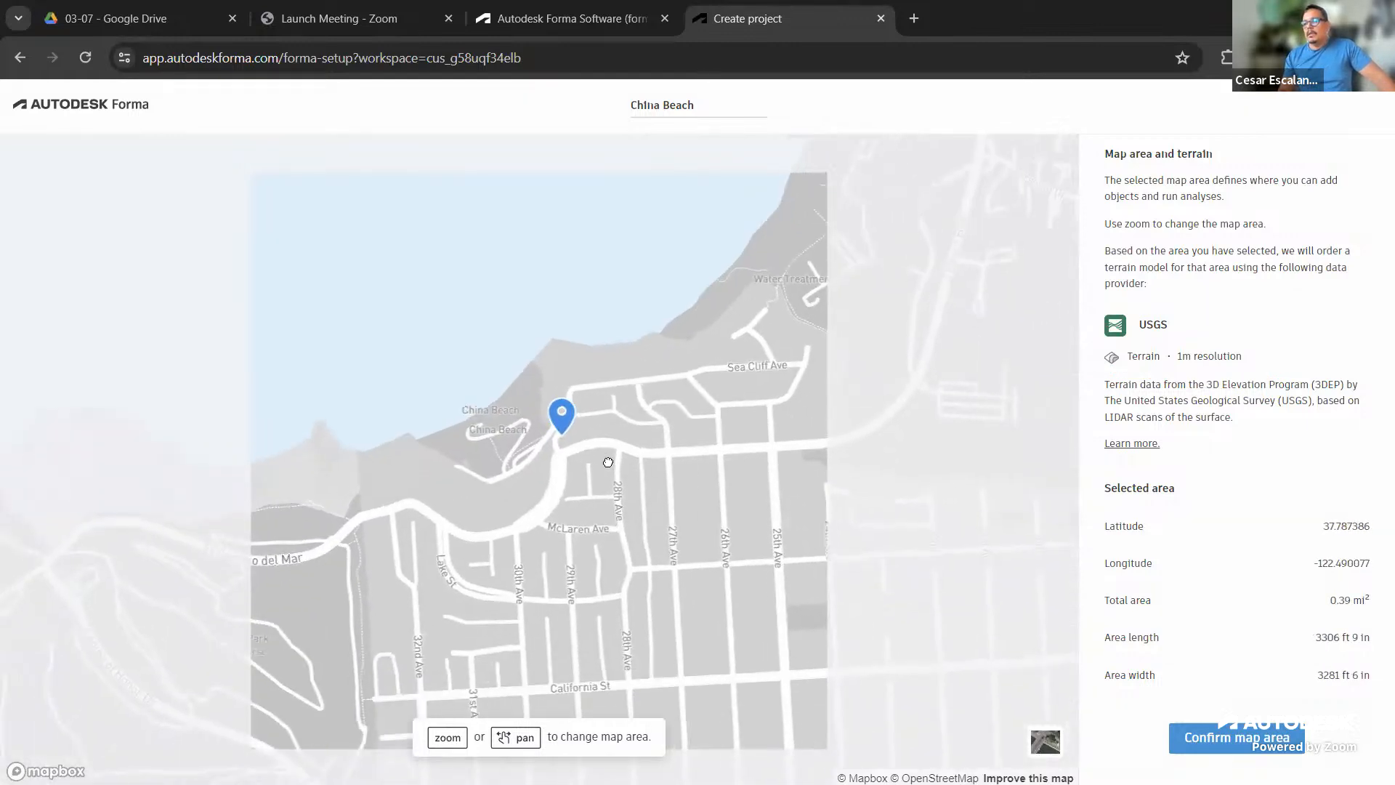
{"action": "scroll", "coordinate": [610, 459], "scroll_direction": "down", "scroll_amount": 2}
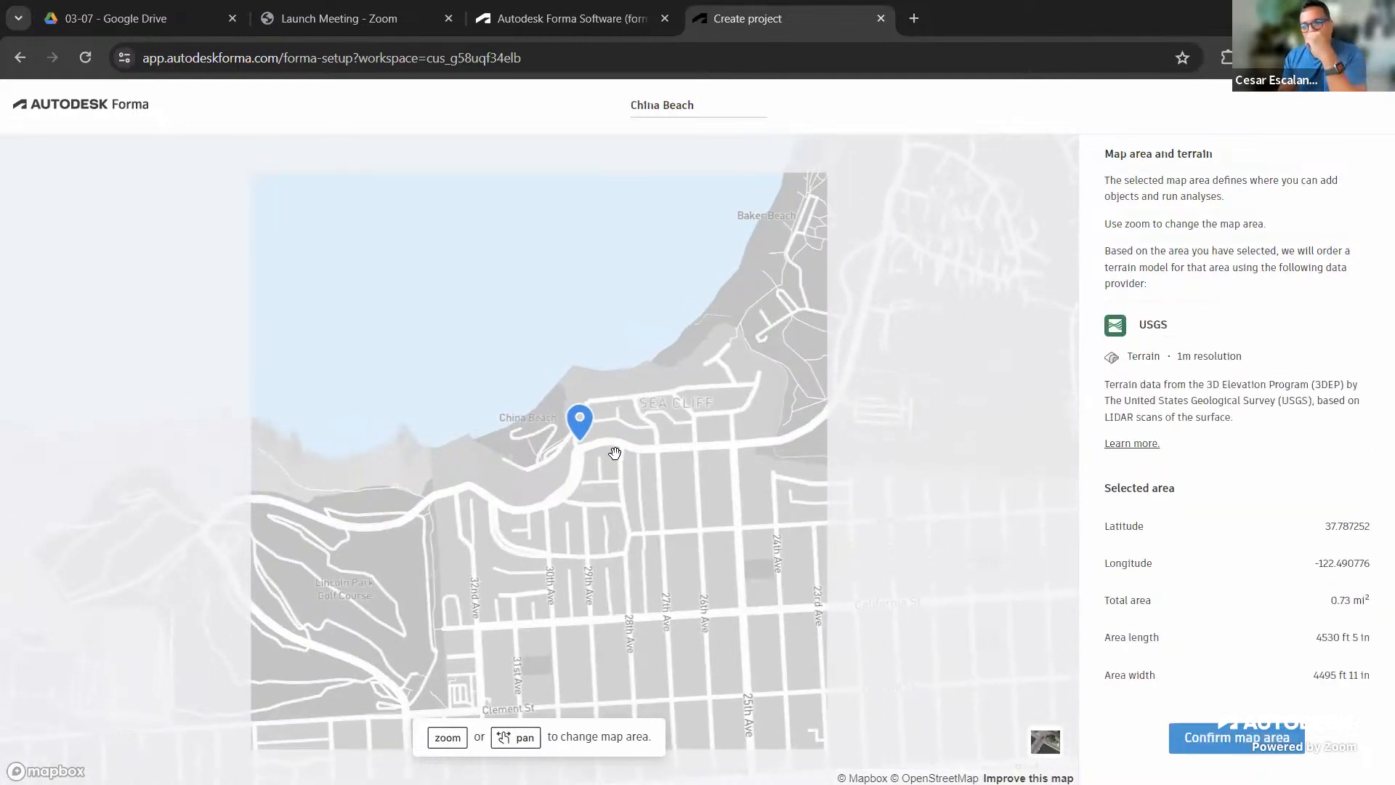
{"action": "left_click_drag", "start_coordinate": [629, 494], "coordinate": [555, 508]}
{"action": "scroll", "coordinate": [555, 507], "scroll_direction": "down", "scroll_amount": 1}
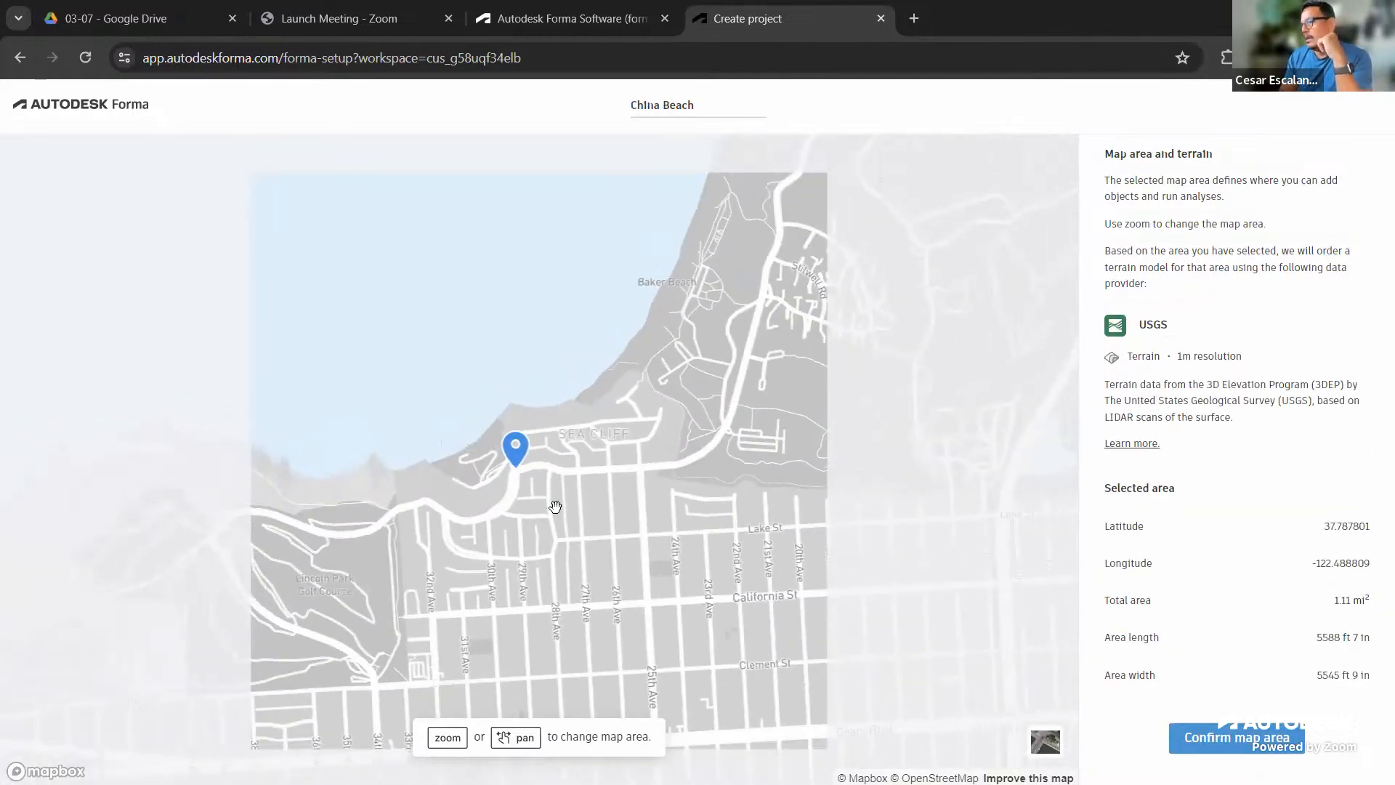
{"action": "scroll", "coordinate": [491, 467], "scroll_direction": "up", "scroll_amount": 2}
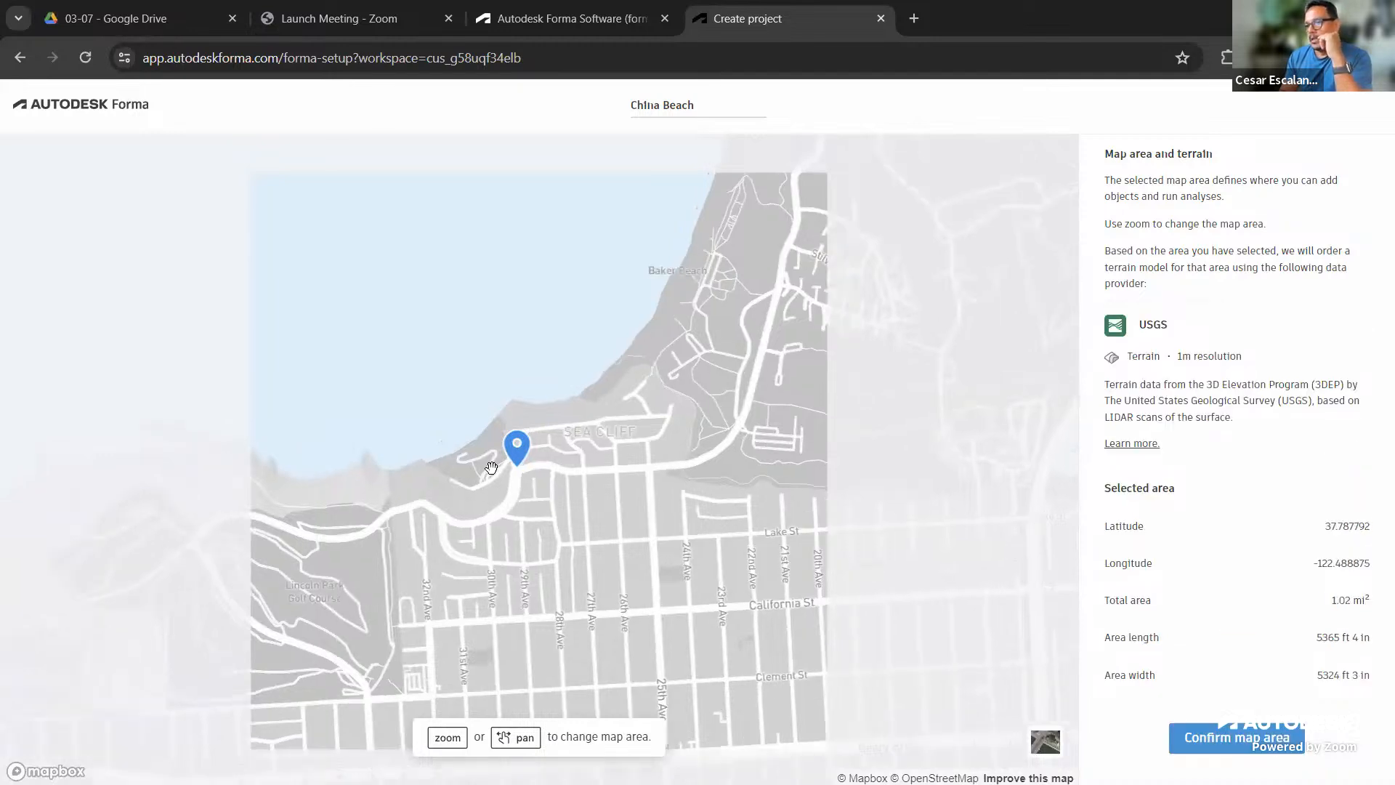
{"action": "scroll", "coordinate": [491, 467], "scroll_direction": "up", "scroll_amount": 2}
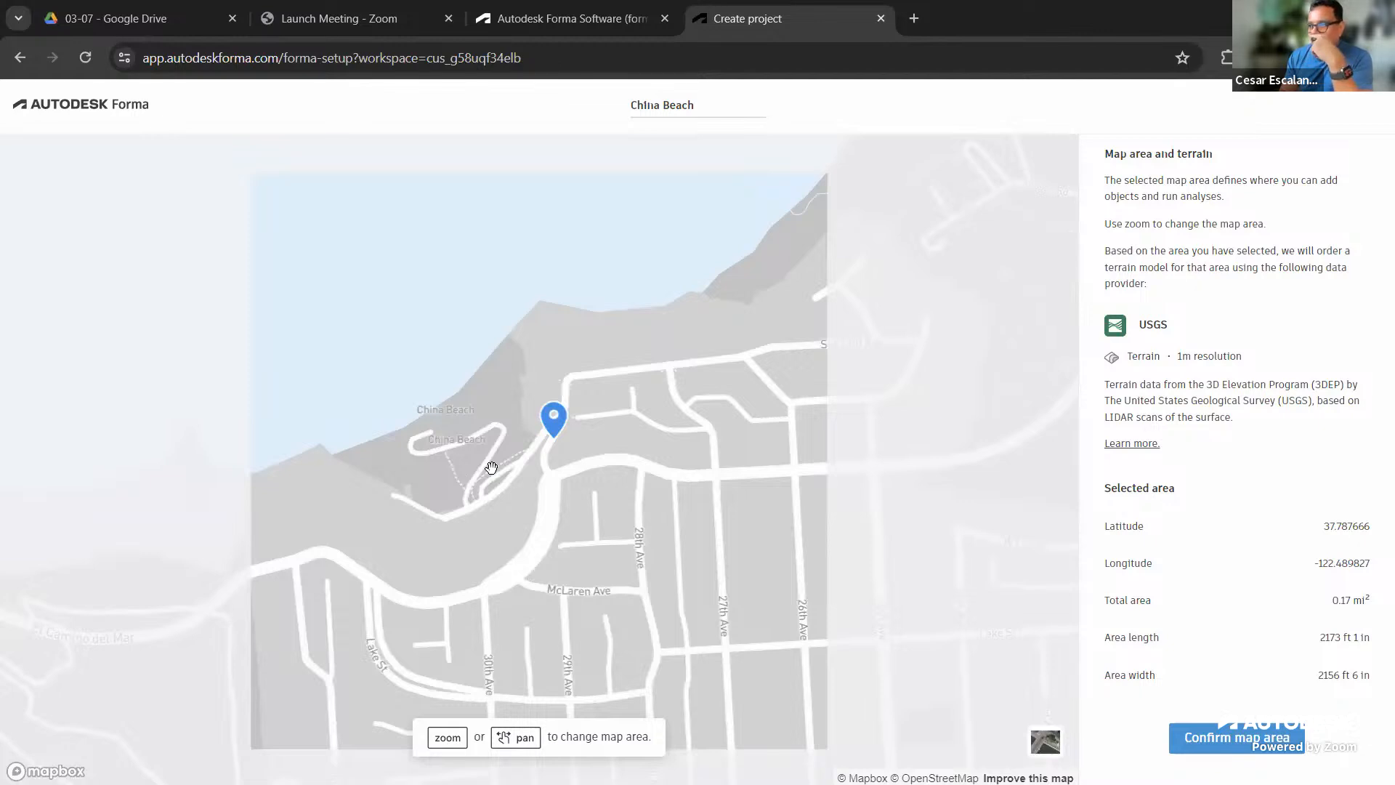
{"action": "scroll", "coordinate": [491, 467], "scroll_direction": "up", "scroll_amount": 1}
{"action": "scroll", "coordinate": [491, 467], "scroll_direction": "up", "scroll_amount": 1}
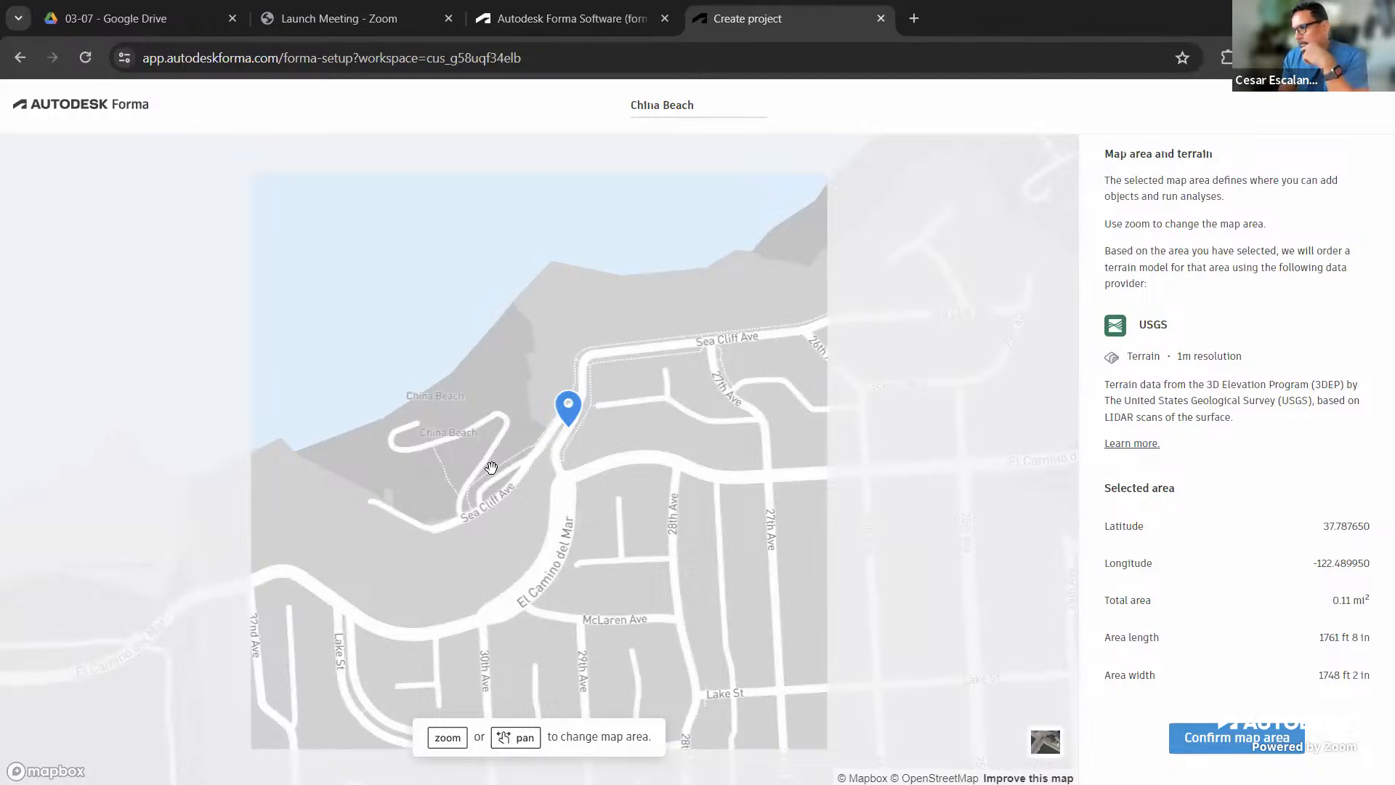
{"action": "scroll", "coordinate": [491, 467], "scroll_direction": "up", "scroll_amount": 2}
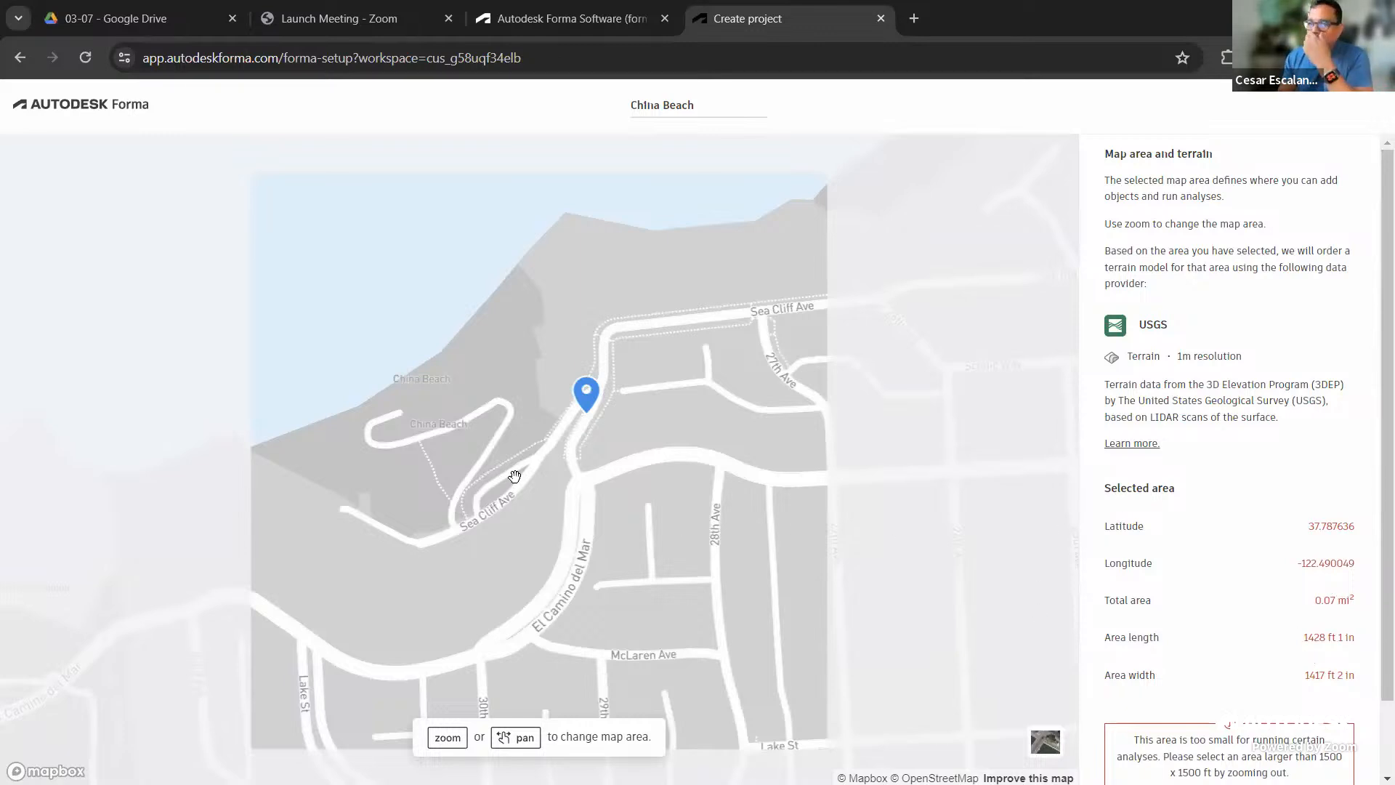
Enlarge and recentre the map area on China Beach to 0.26 mi² (2680 ft by 2660 ft)
{"action": "scroll", "coordinate": [514, 476], "scroll_direction": "down", "scroll_amount": 3}
{"action": "left_click_drag", "start_coordinate": [560, 548], "coordinate": [580, 478]}
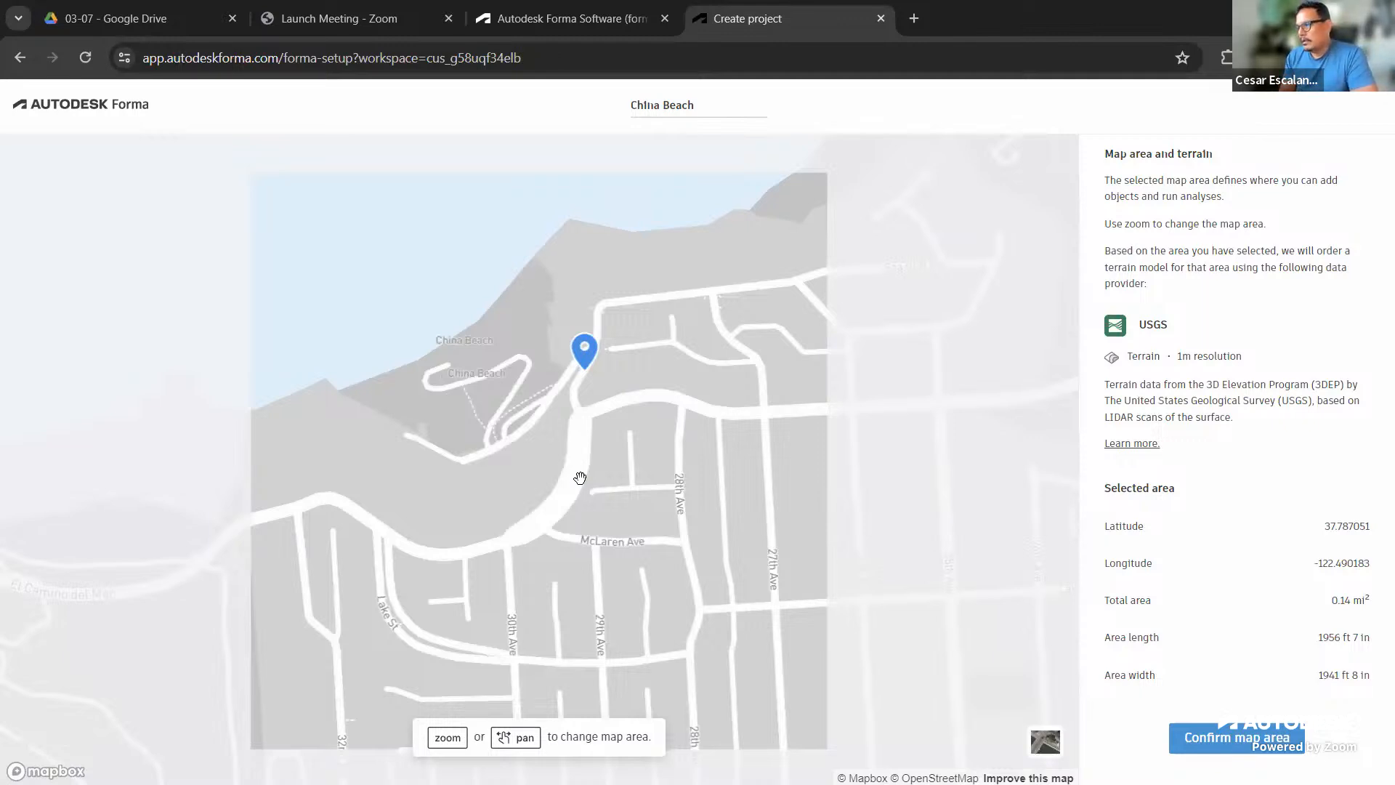
{"action": "scroll", "coordinate": [579, 477], "scroll_direction": "down", "scroll_amount": 1}
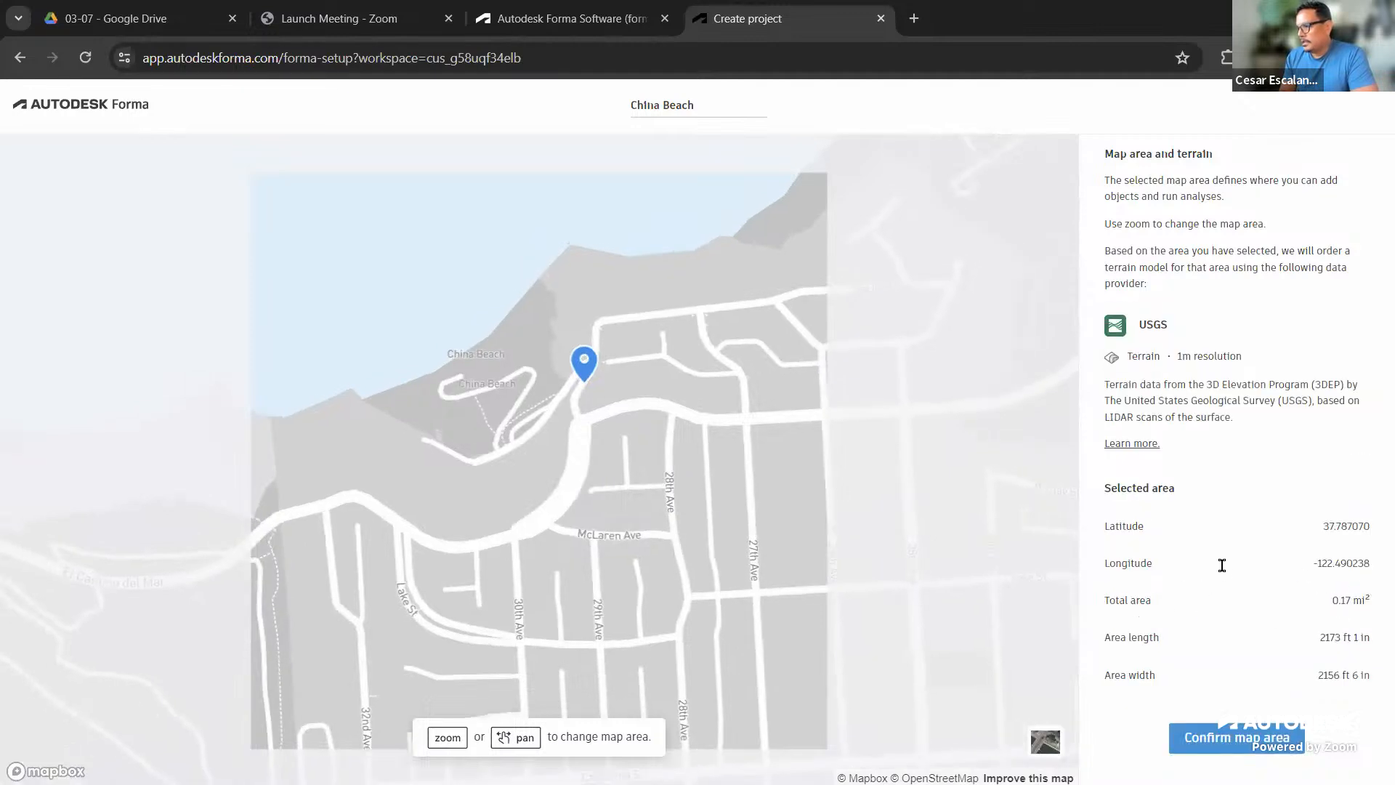
{"action": "scroll", "coordinate": [522, 488], "scroll_direction": "down", "scroll_amount": 1}
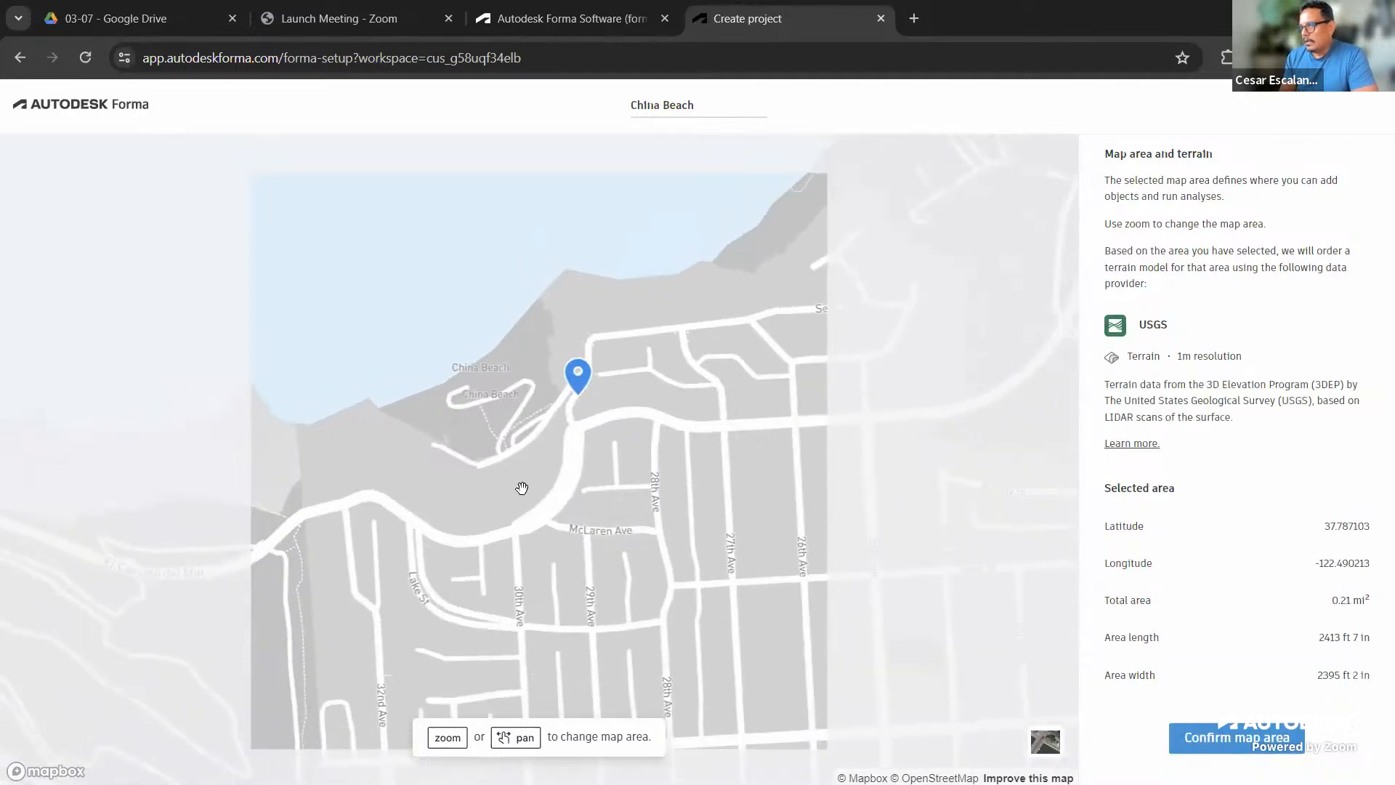
{"action": "scroll", "coordinate": [531, 509], "scroll_direction": "down", "scroll_amount": 1}
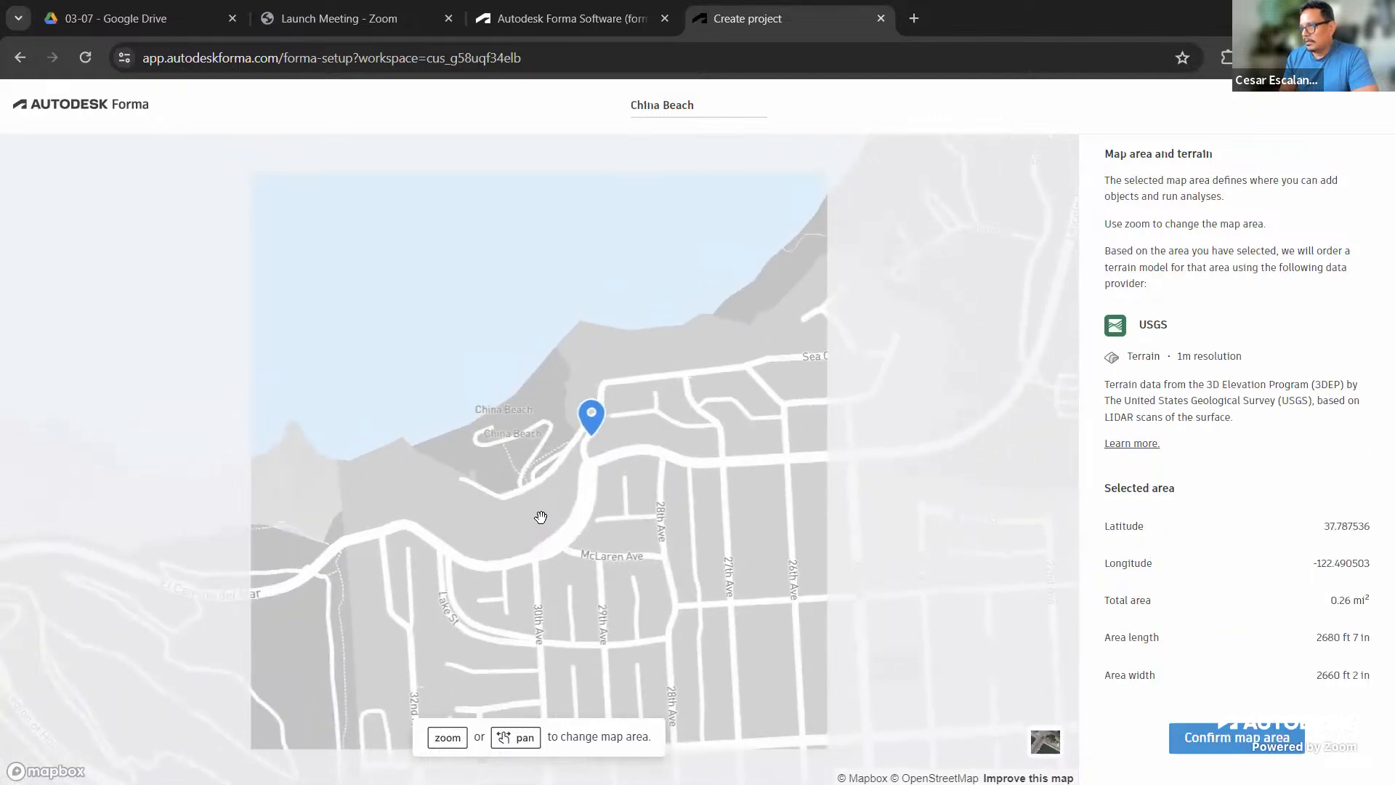
{"action": "left_click_drag", "start_coordinate": [540, 517], "coordinate": [576, 523]}
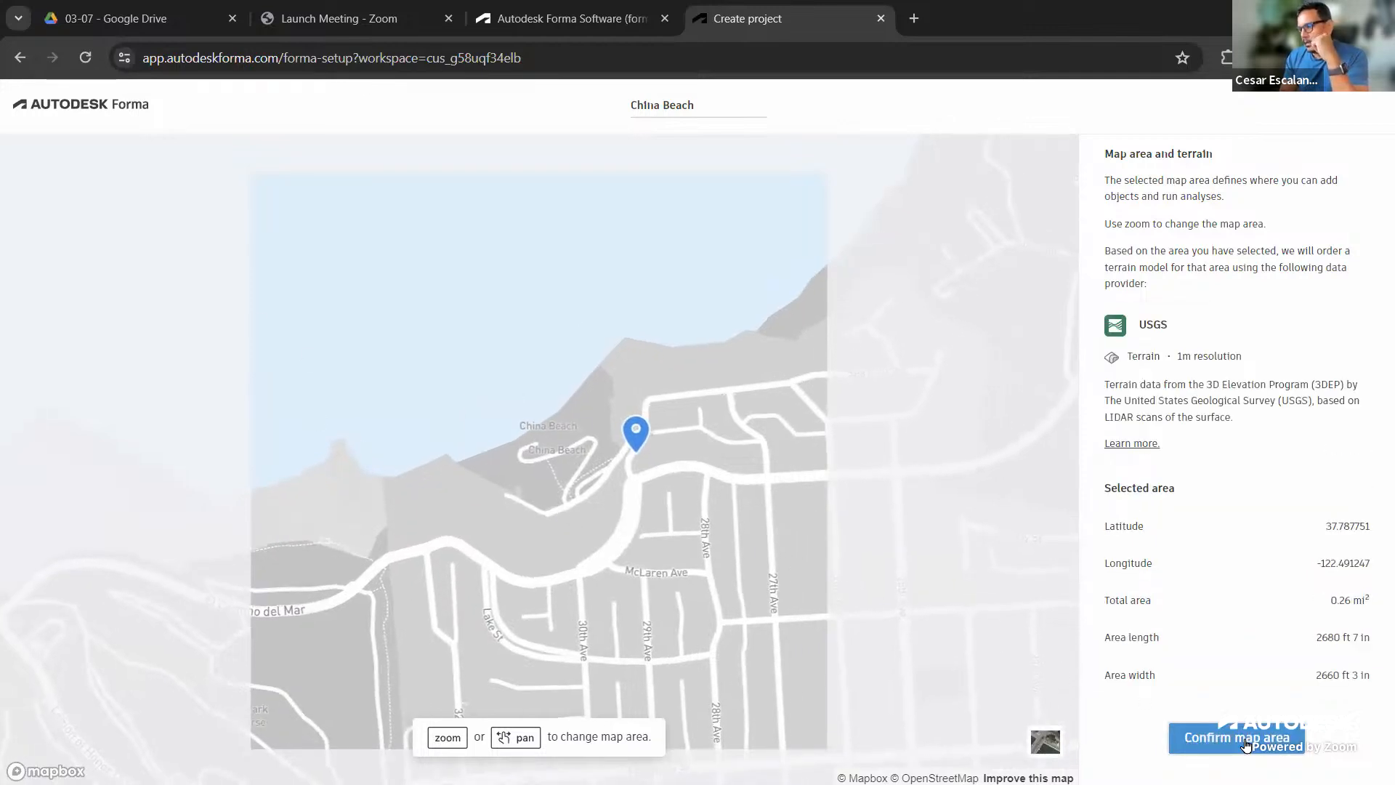
Confirm the 0.26 mi² China Beach map area so the Order data options appear
{"action": "left_click", "coordinate": [1245, 742]}
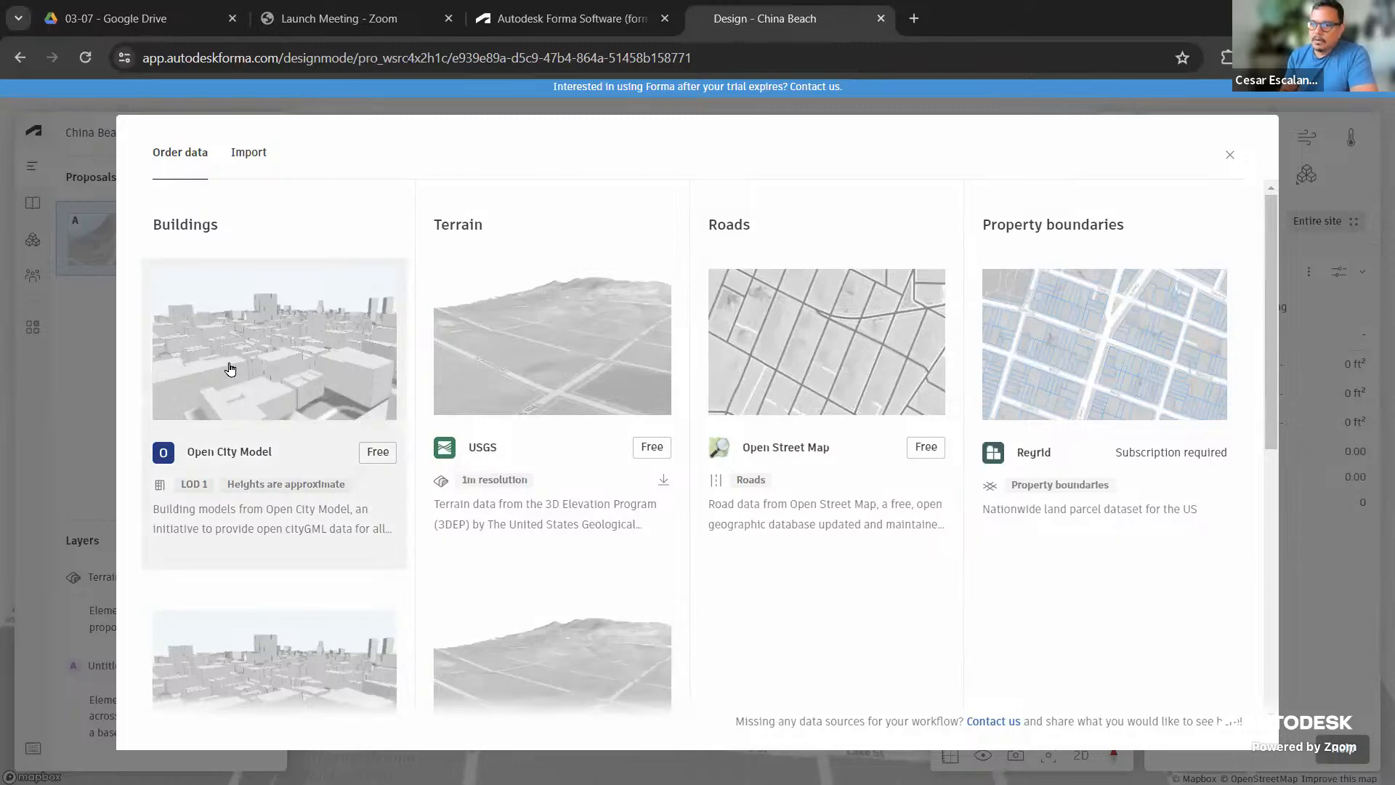
{"action": "scroll", "coordinate": [258, 469], "scroll_direction": "down", "scroll_amount": 2}
{"action": "scroll", "coordinate": [280, 560], "scroll_direction": "down", "scroll_amount": 5}
{"action": "scroll", "coordinate": [280, 563], "scroll_direction": "up", "scroll_amount": 7}
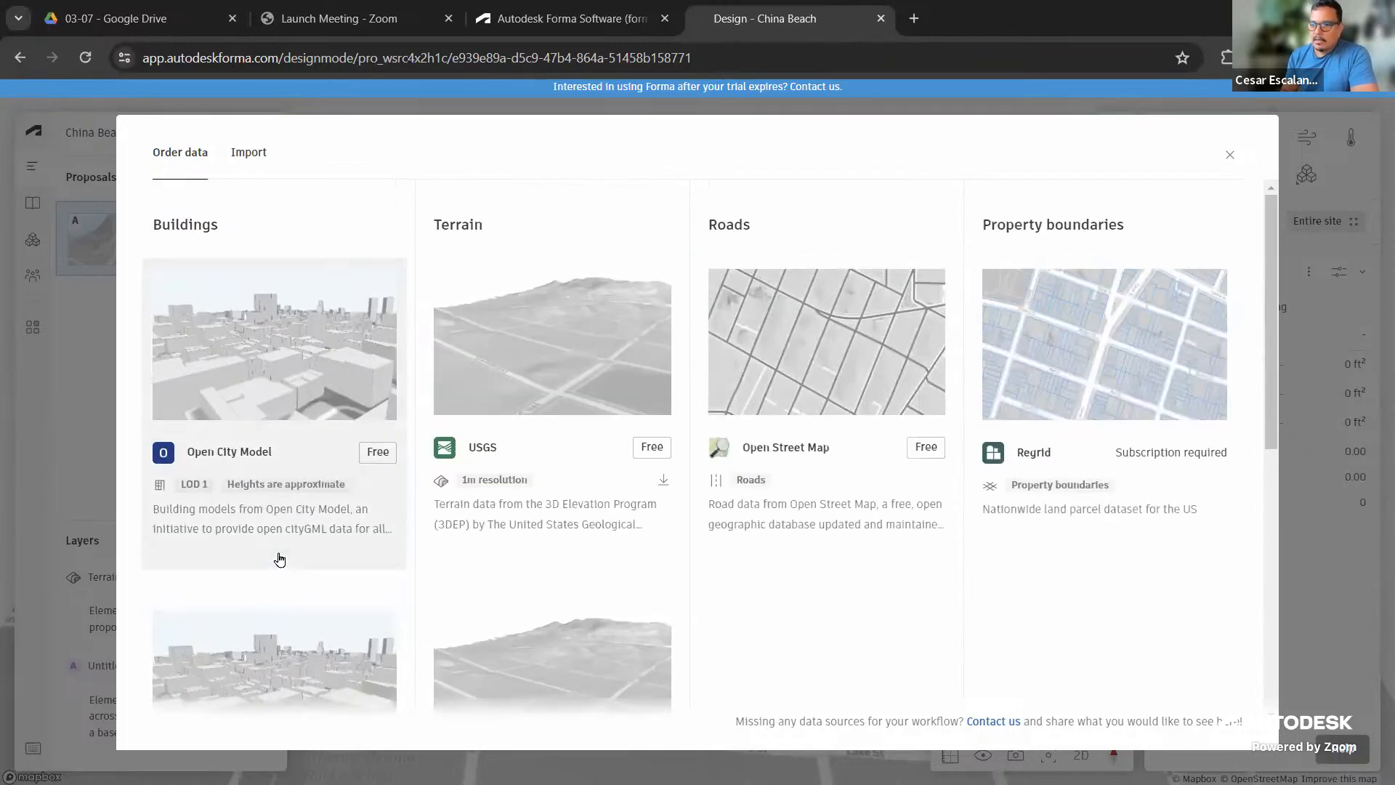
{"action": "scroll", "coordinate": [279, 559], "scroll_direction": "down", "scroll_amount": 1}
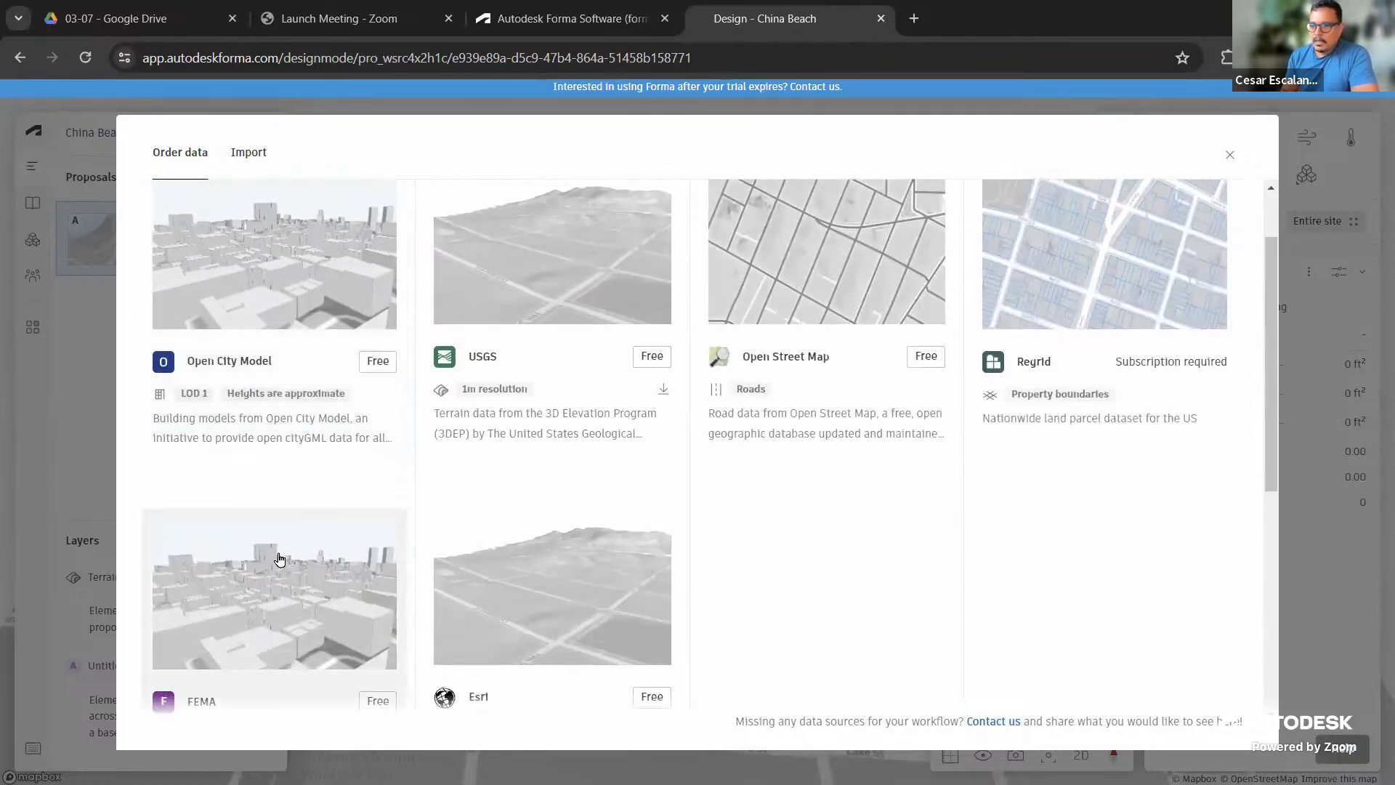
{"action": "scroll", "coordinate": [279, 558], "scroll_direction": "down", "scroll_amount": 2}
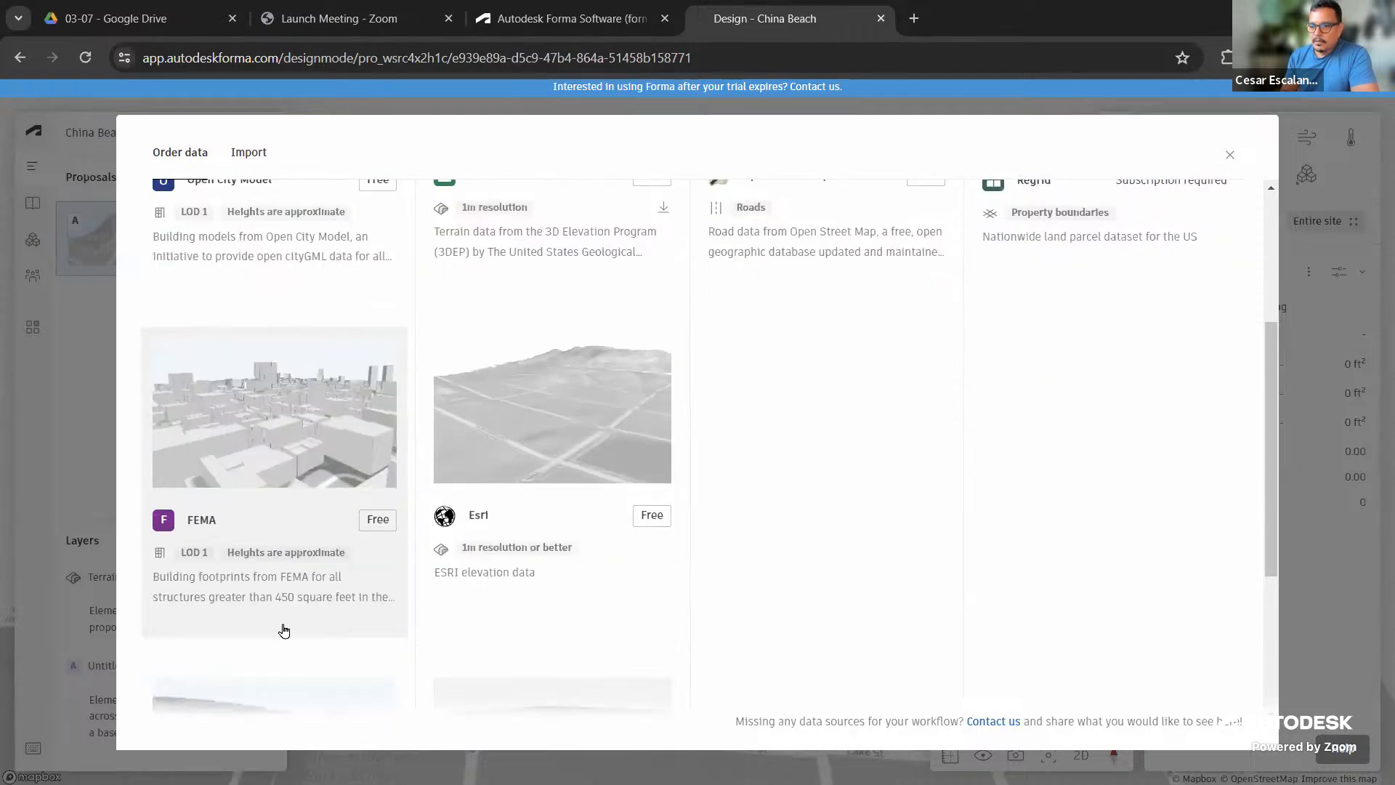
{"action": "scroll", "coordinate": [303, 614], "scroll_direction": "down", "scroll_amount": 3}
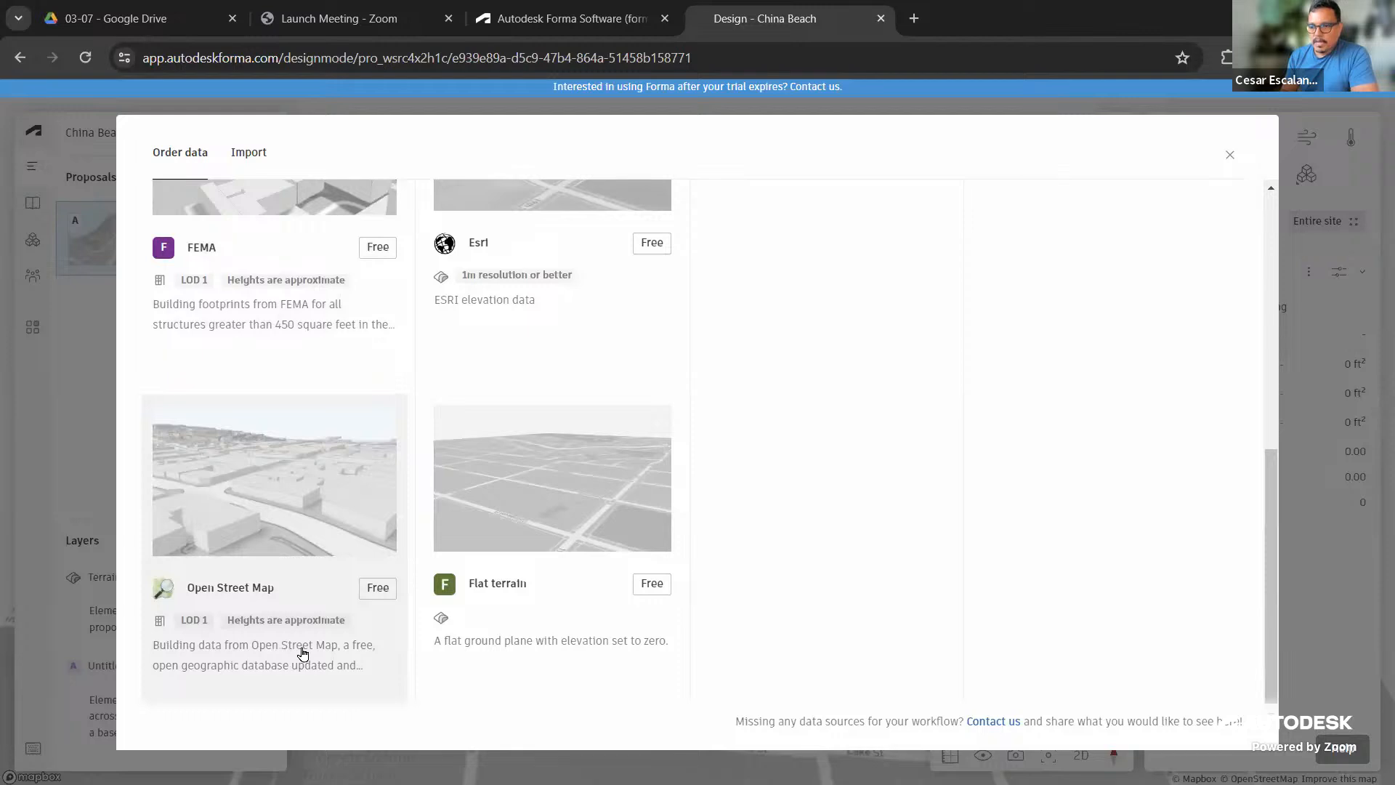
{"action": "scroll", "coordinate": [305, 660], "scroll_direction": "up", "scroll_amount": 6}
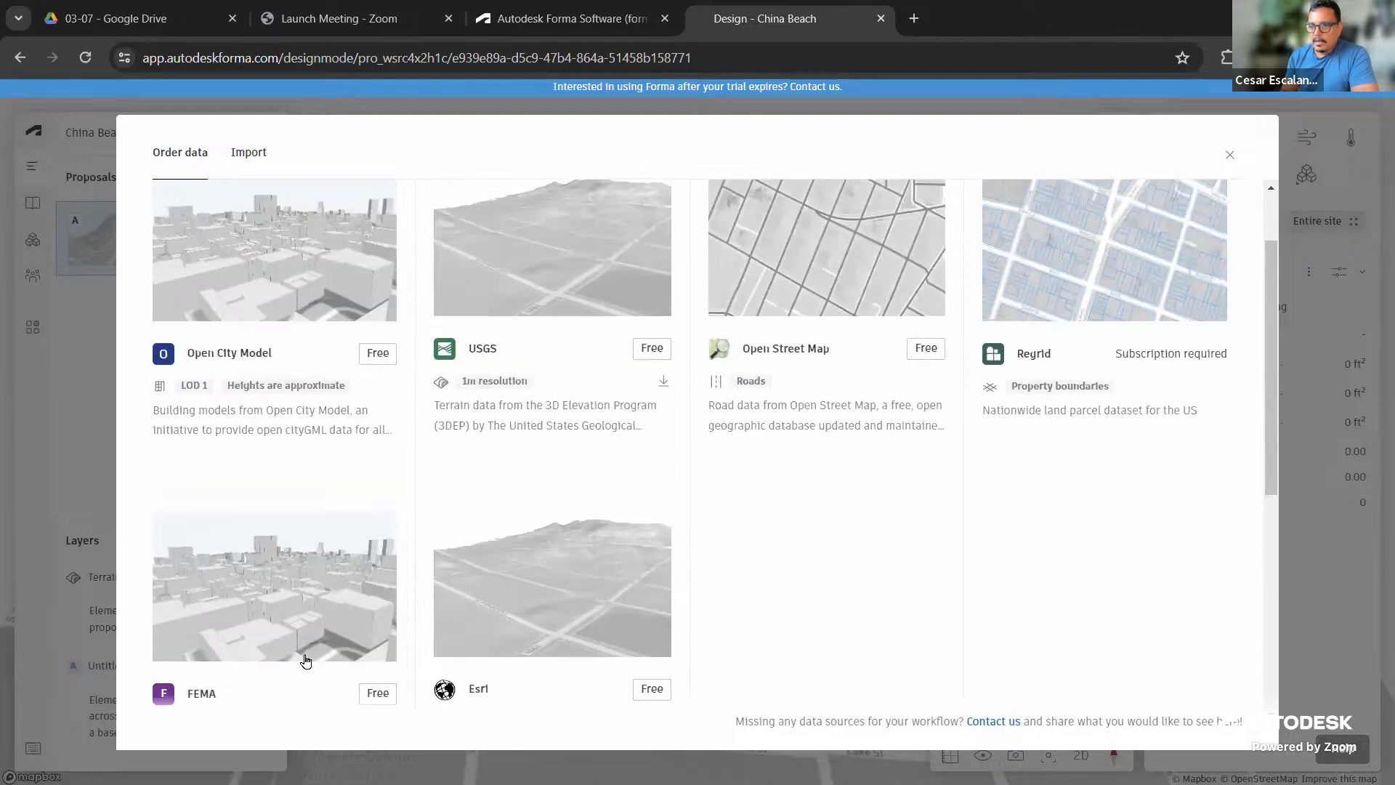
{"action": "scroll", "coordinate": [306, 660], "scroll_direction": "down", "scroll_amount": 6}
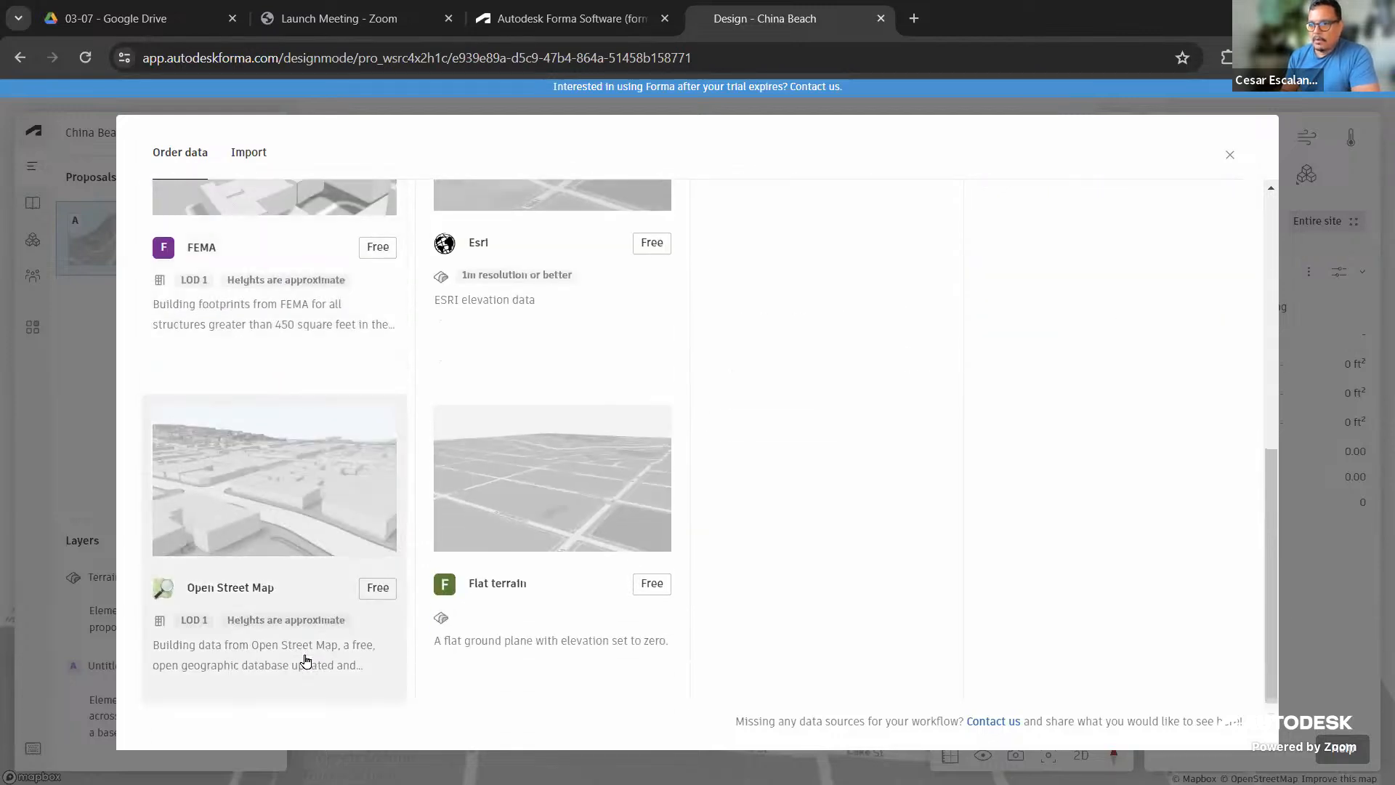
{"action": "scroll", "coordinate": [318, 685], "scroll_direction": "up", "scroll_amount": 5}
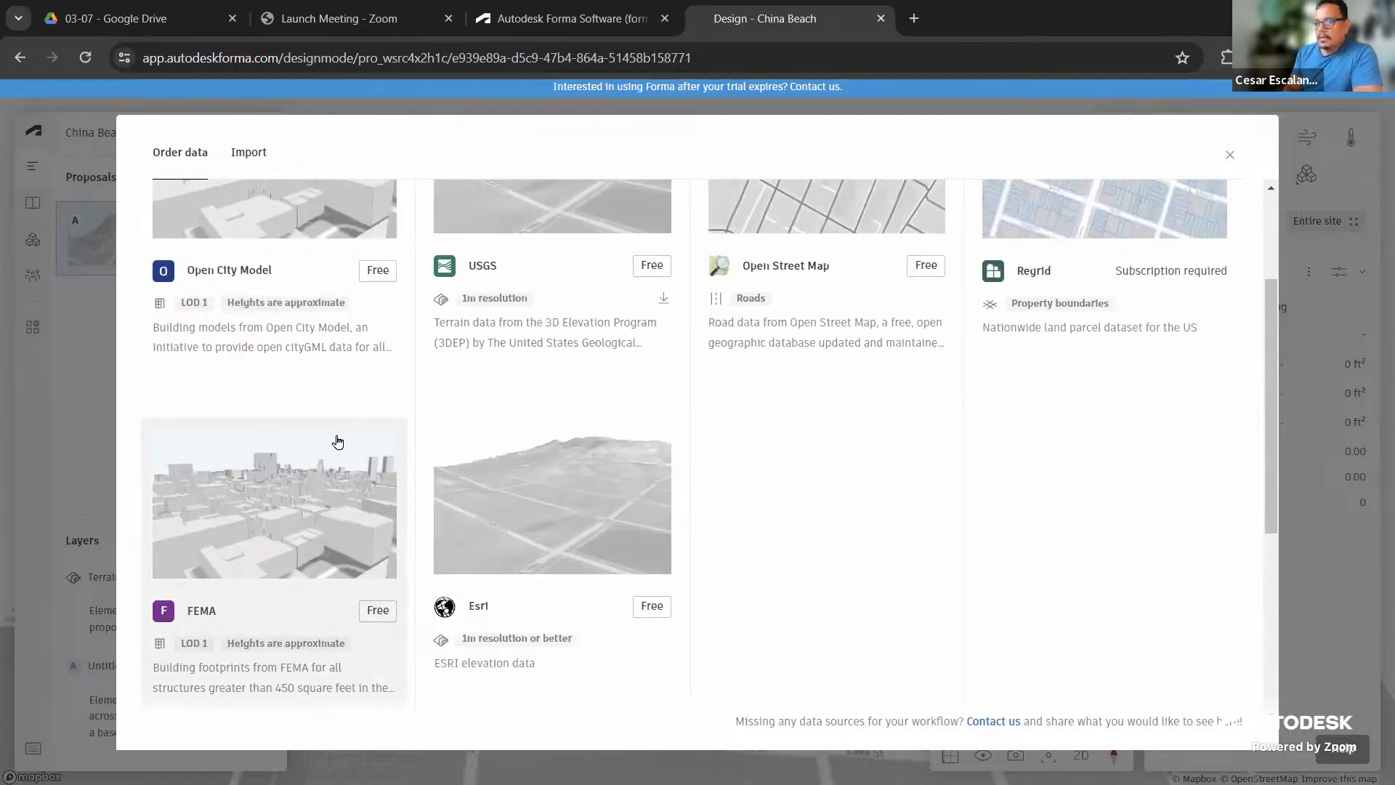
{"action": "scroll", "coordinate": [335, 449], "scroll_direction": "up", "scroll_amount": 1}
{"action": "scroll", "coordinate": [335, 448], "scroll_direction": "up", "scroll_amount": 3}
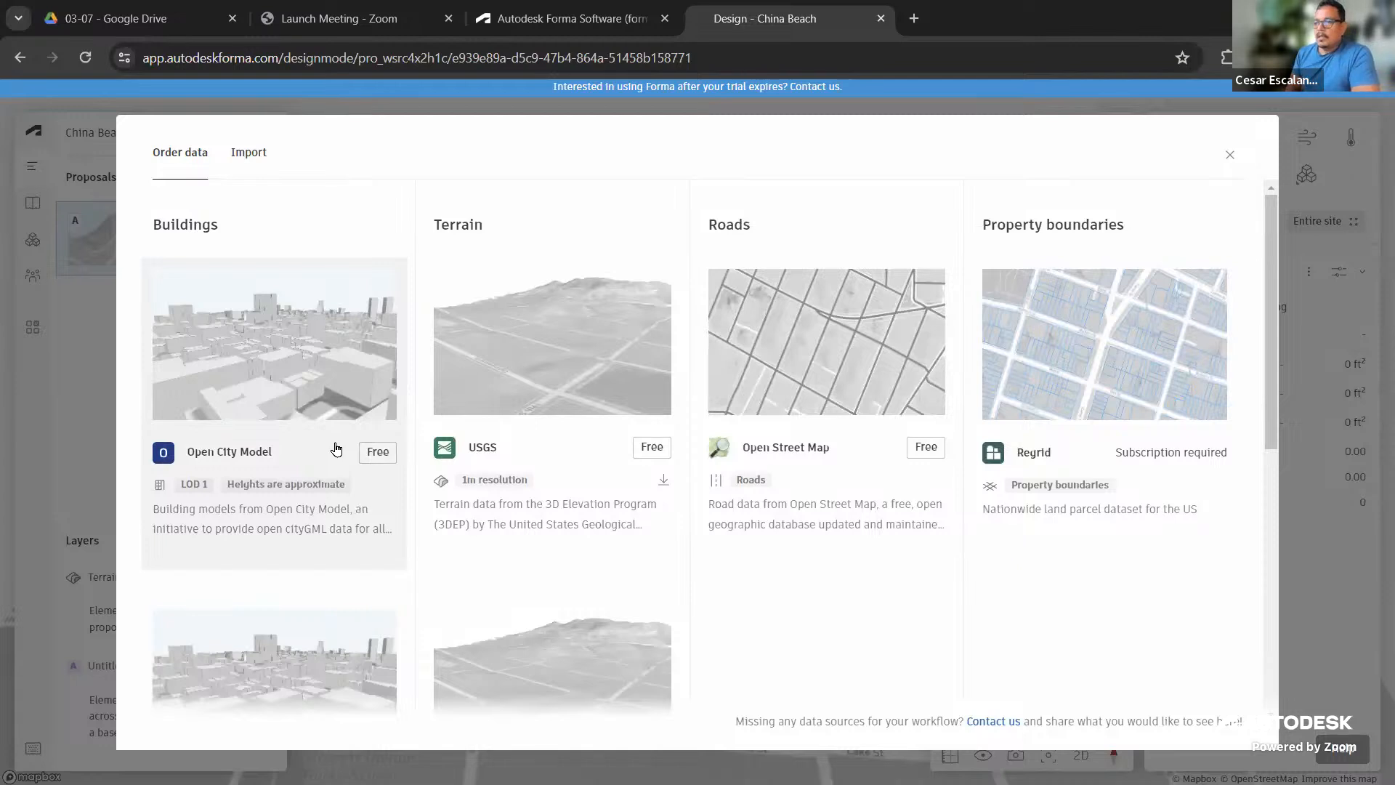
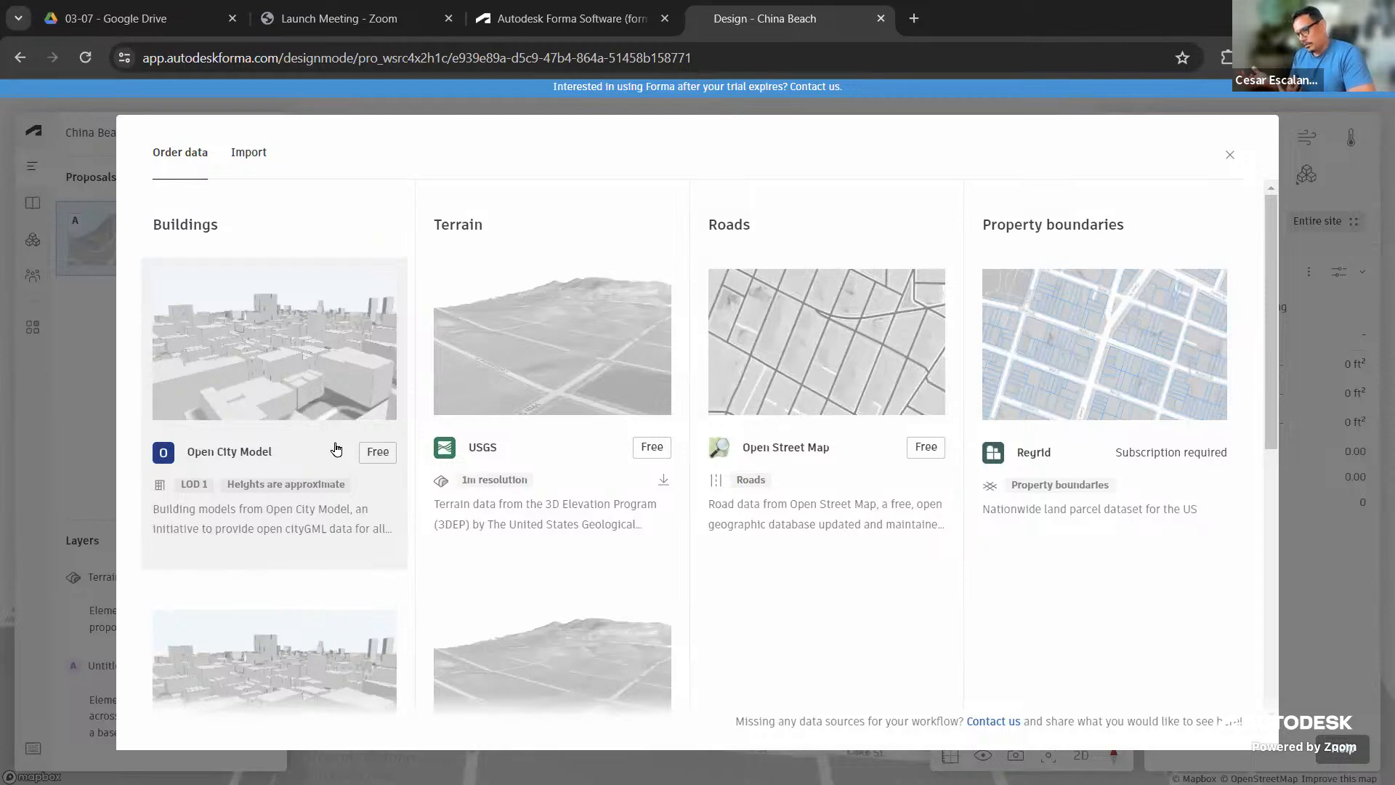
Browse the Order data catalog and pick the free Open City Model buildings option
{"action": "scroll", "coordinate": [314, 512], "scroll_direction": "down", "scroll_amount": 1}
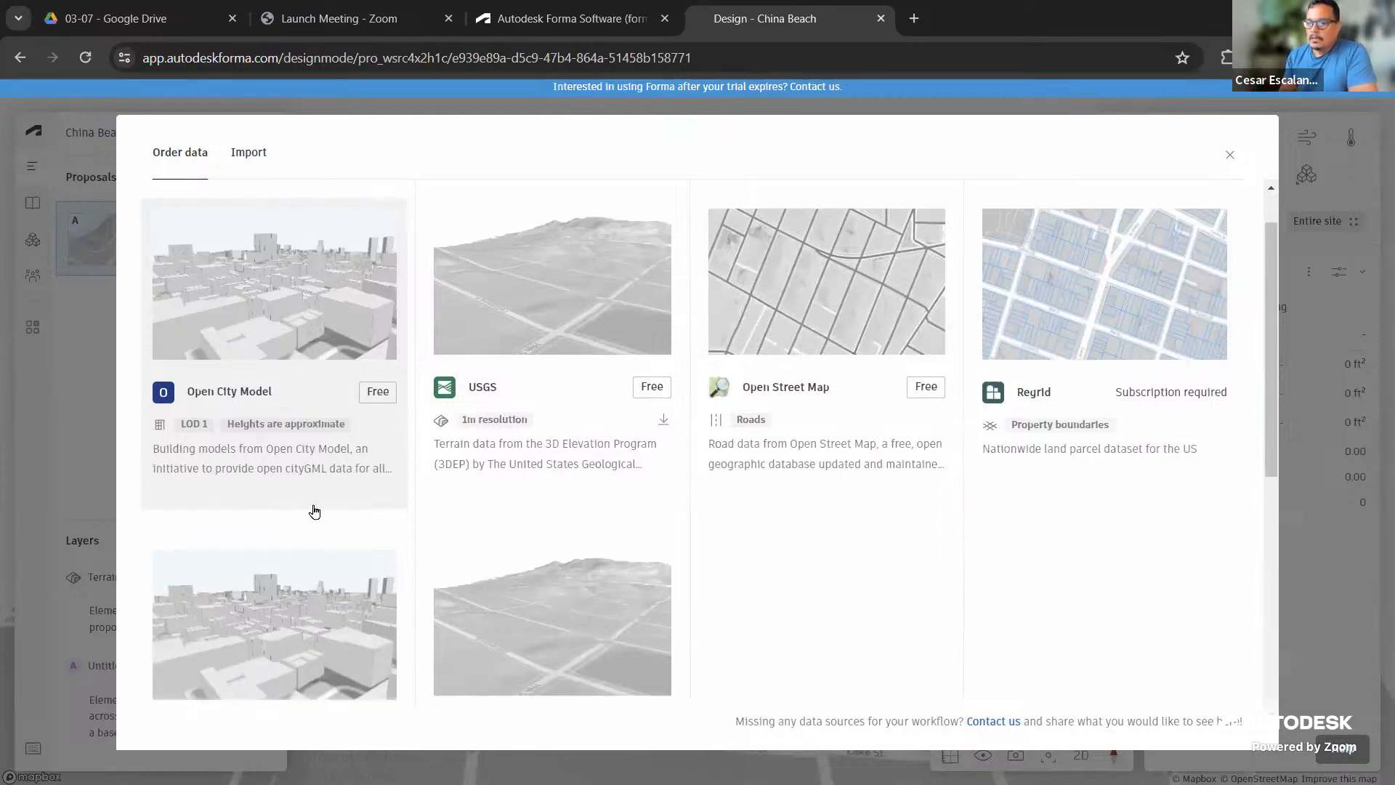
{"action": "scroll", "coordinate": [314, 512], "scroll_direction": "down", "scroll_amount": 5}
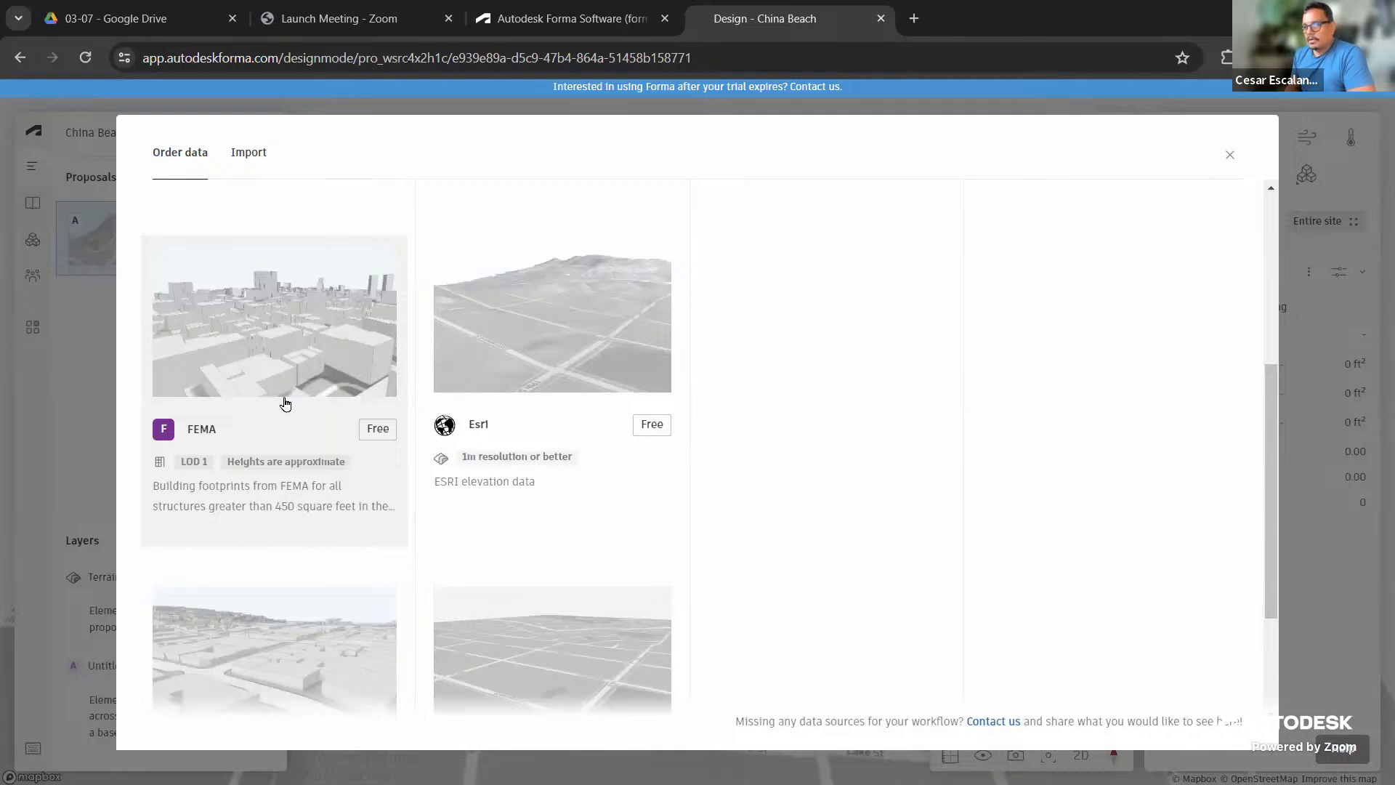
{"action": "scroll", "coordinate": [286, 407], "scroll_direction": "down", "scroll_amount": 3}
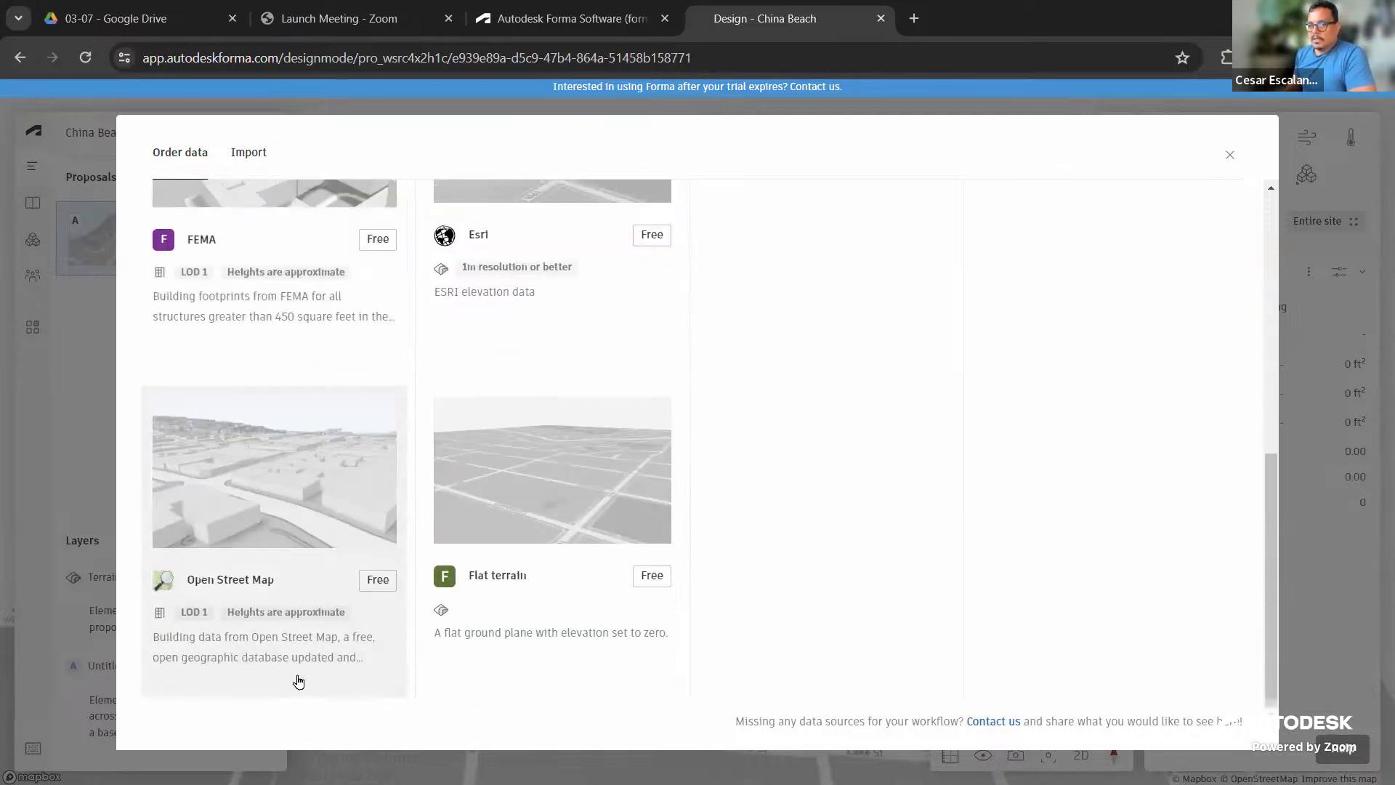
{"action": "scroll", "coordinate": [335, 563], "scroll_direction": "up", "scroll_amount": 8}
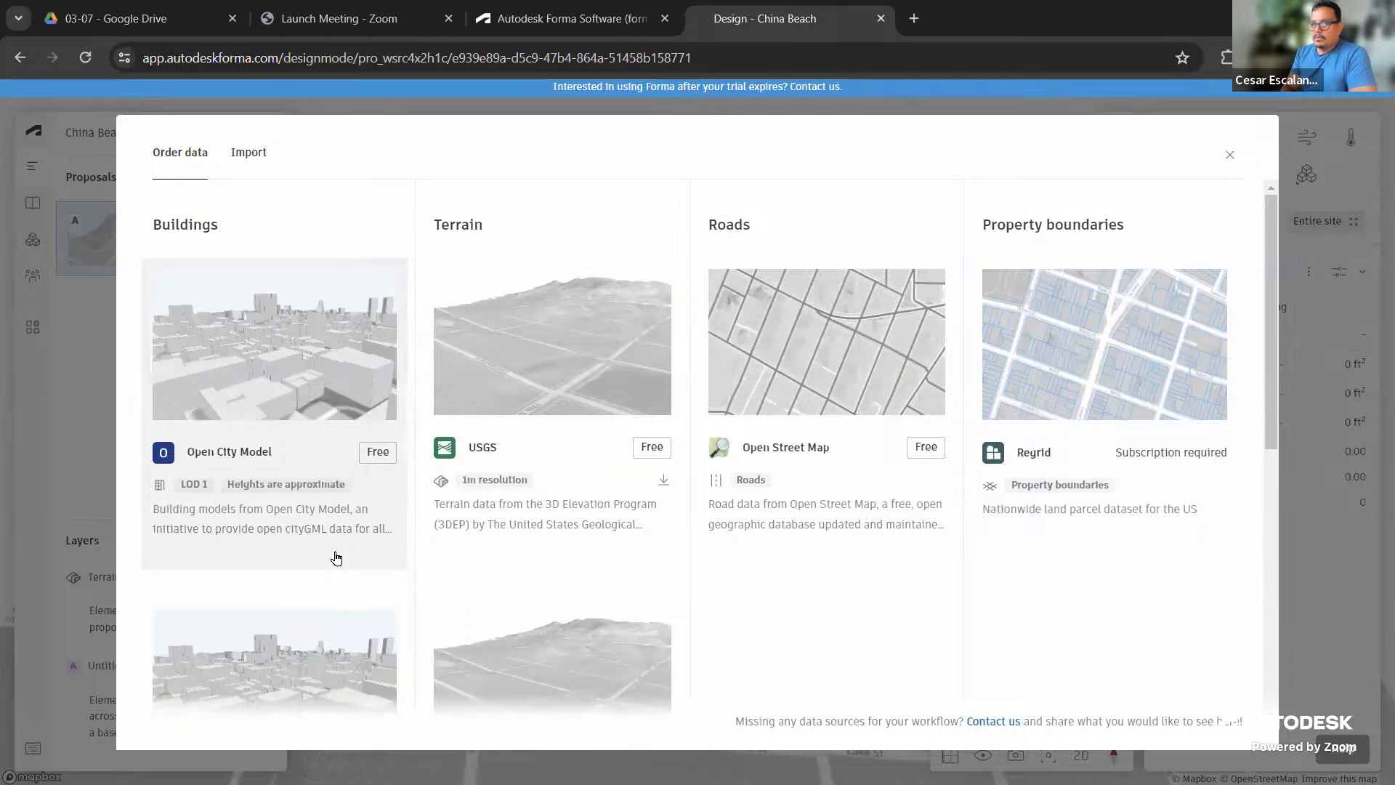
{"action": "scroll", "coordinate": [336, 558], "scroll_direction": "down", "scroll_amount": 8}
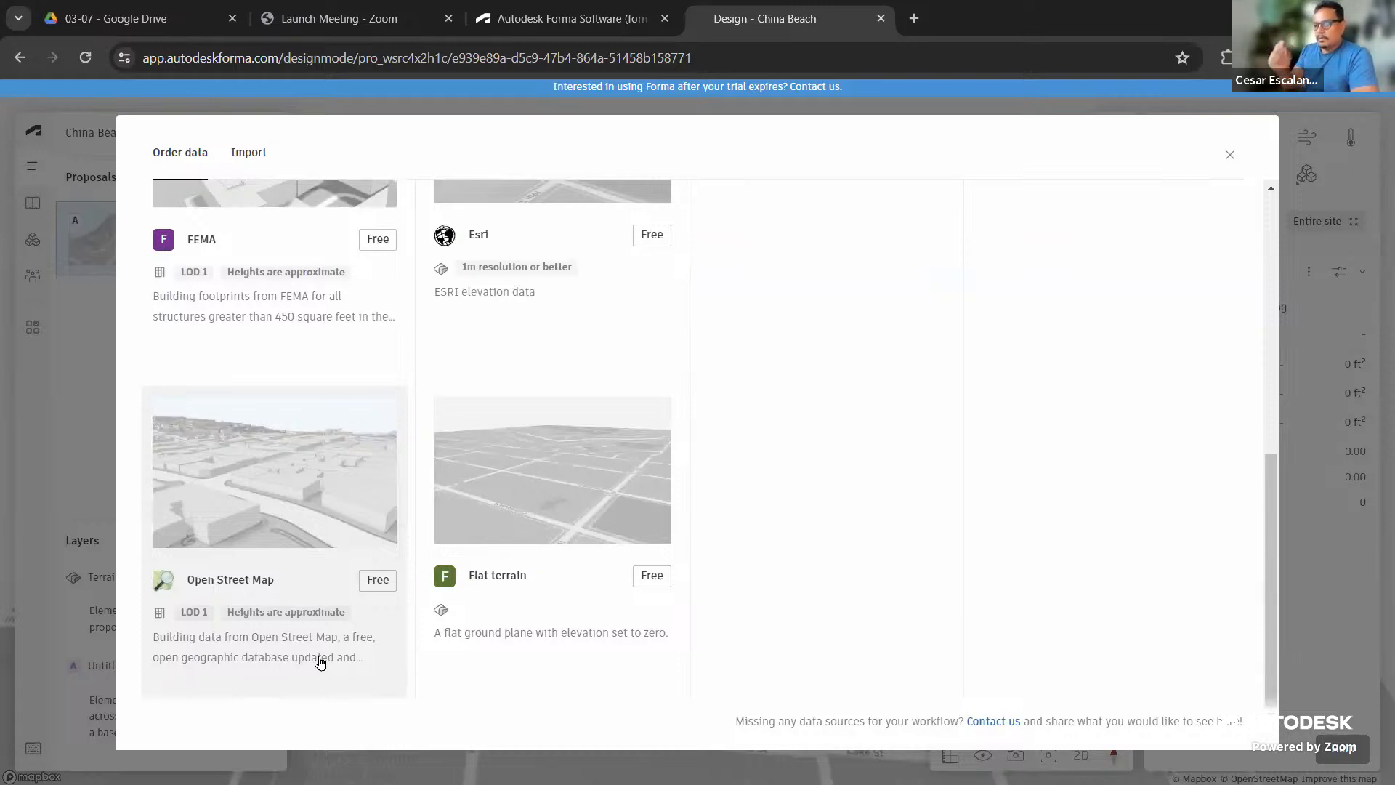
{"action": "scroll", "coordinate": [361, 459], "scroll_direction": "up", "scroll_amount": 5}
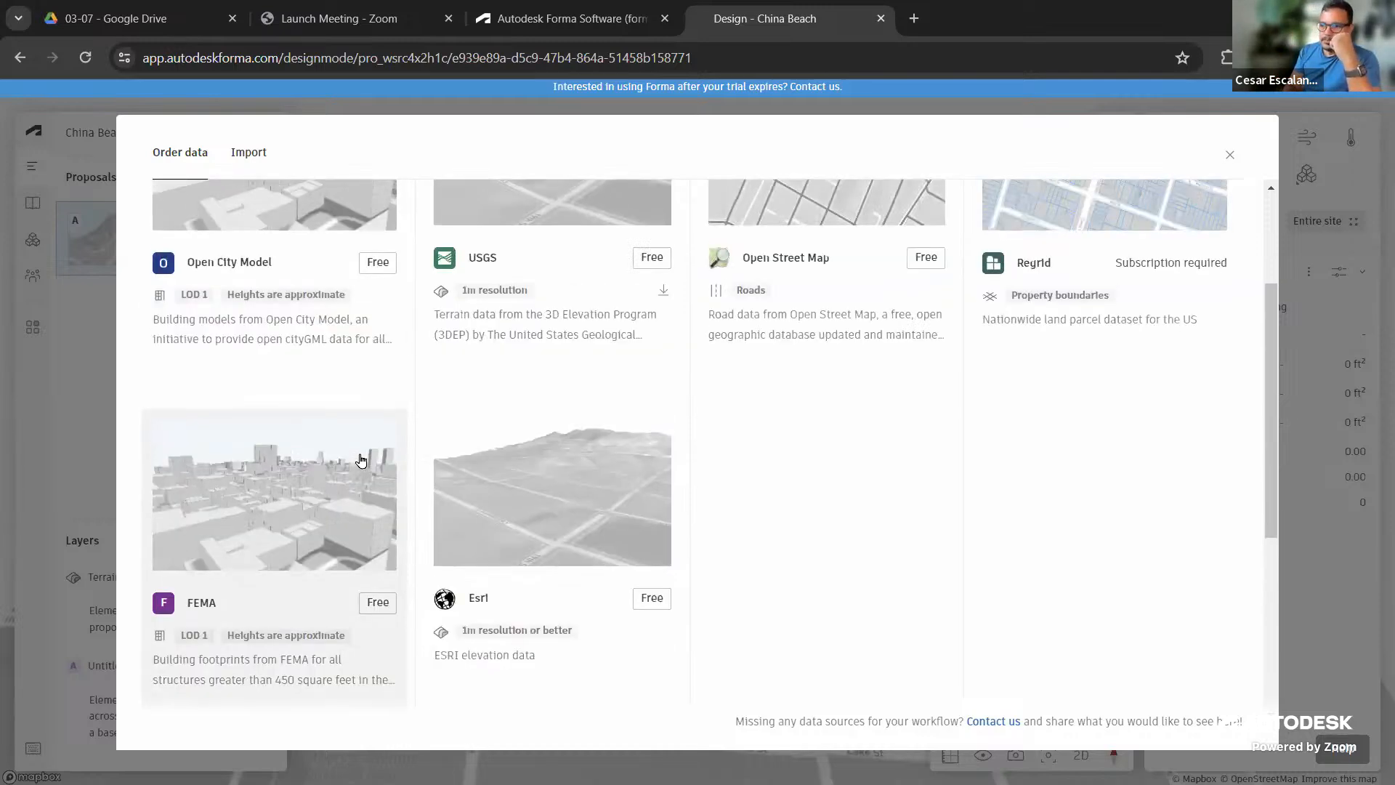
{"action": "scroll", "coordinate": [362, 460], "scroll_direction": "up", "scroll_amount": 3}
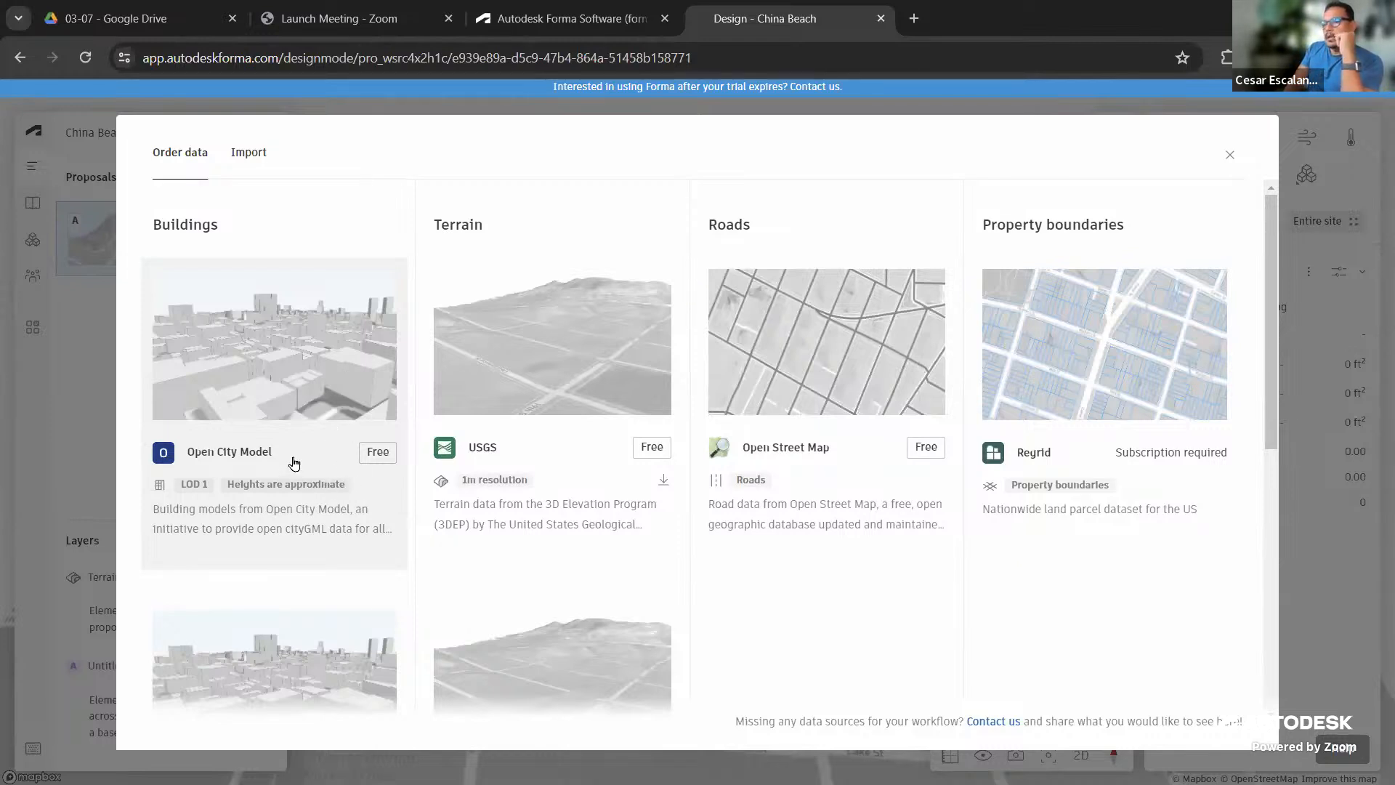
{"action": "left_click", "coordinate": [377, 456]}
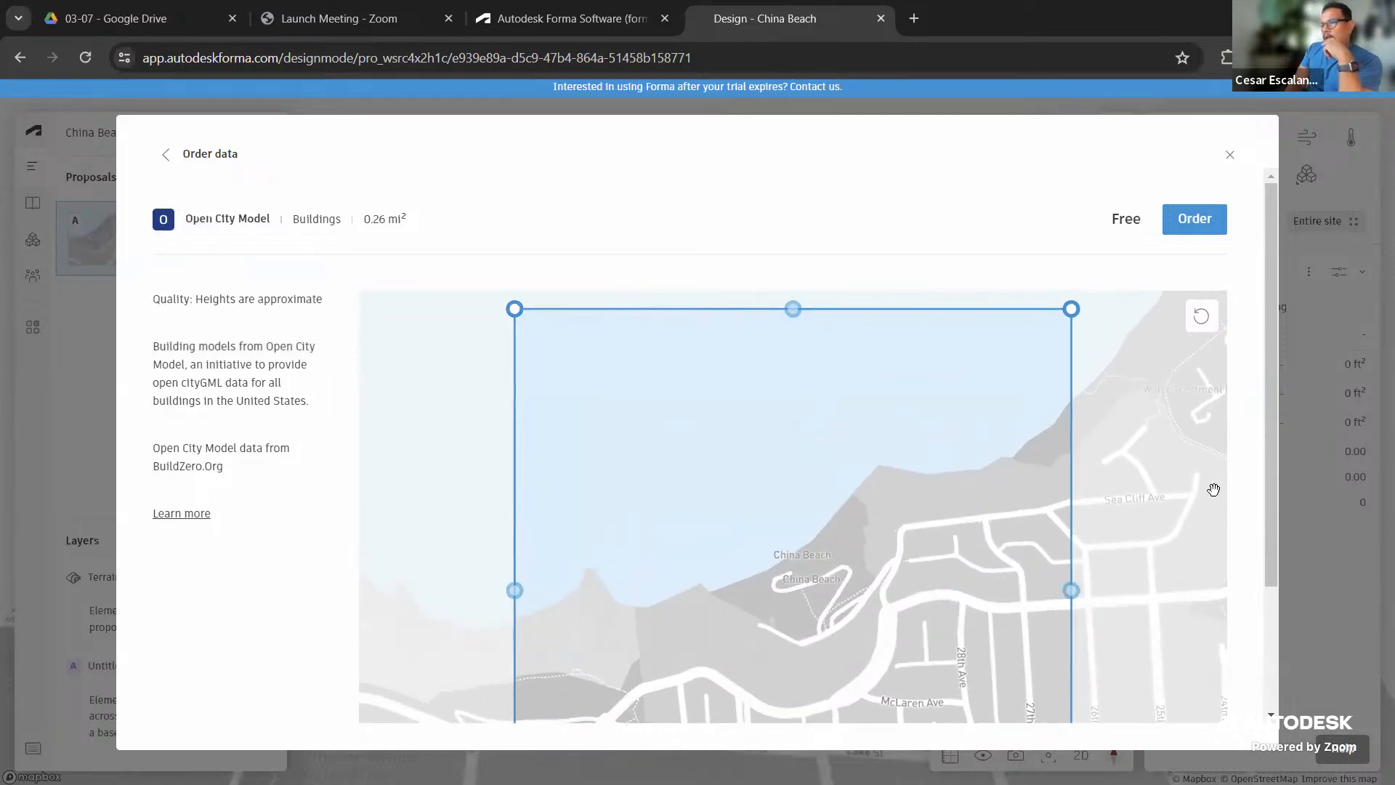
Order the free Open City Model buildings for the 0.26 mi² China Beach area
{"action": "scroll", "coordinate": [1265, 517], "scroll_direction": "down", "scroll_amount": 3}
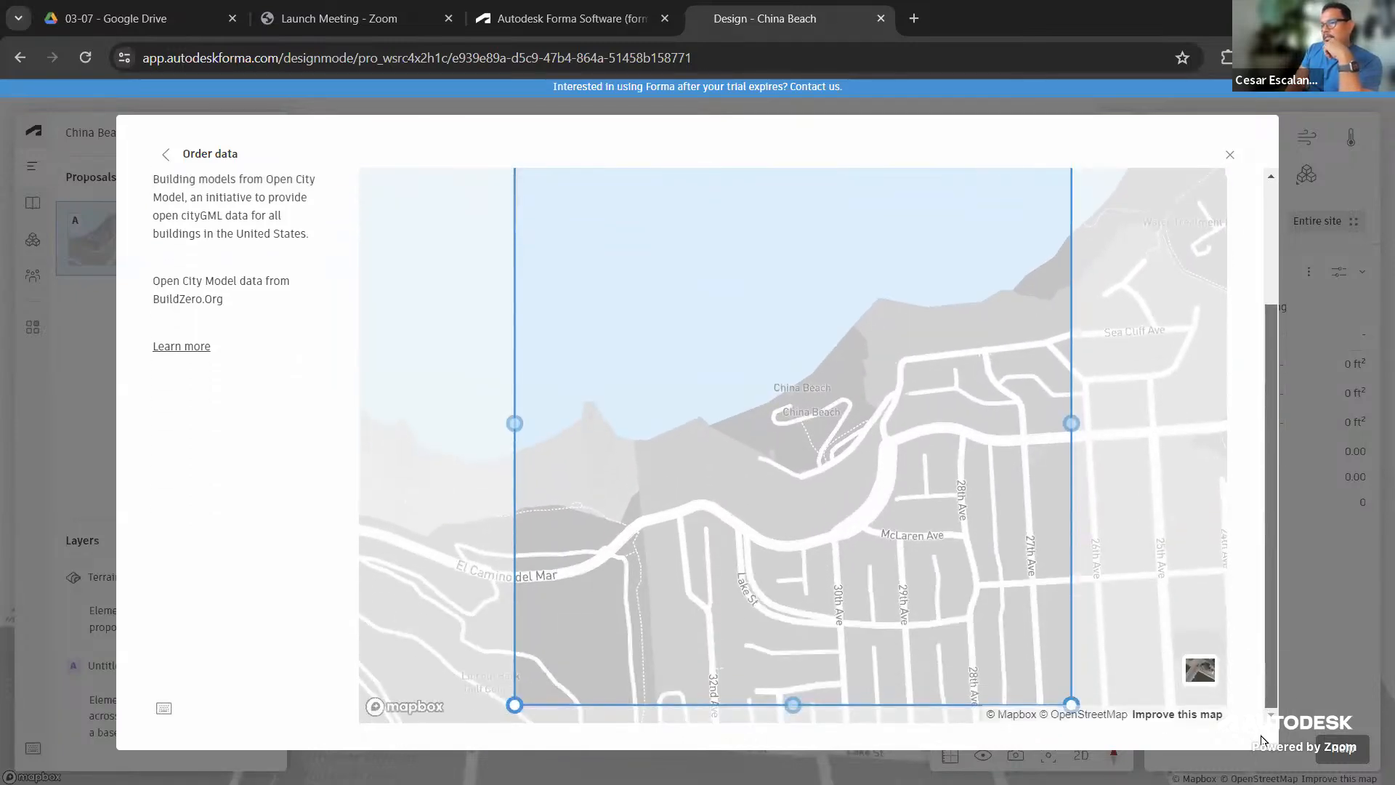
{"action": "scroll", "coordinate": [1319, 390], "scroll_direction": "up", "scroll_amount": 3}
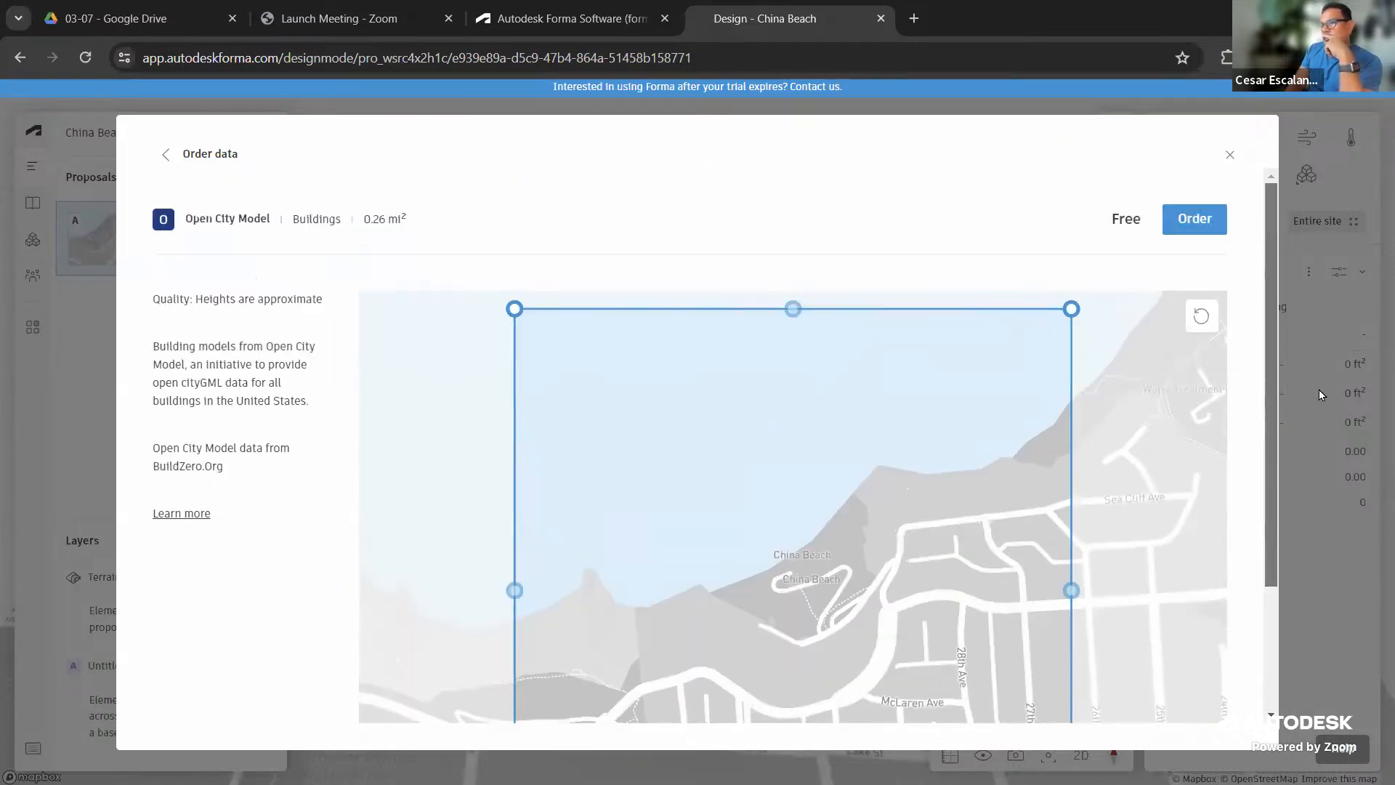
{"action": "left_click", "coordinate": [1196, 219]}
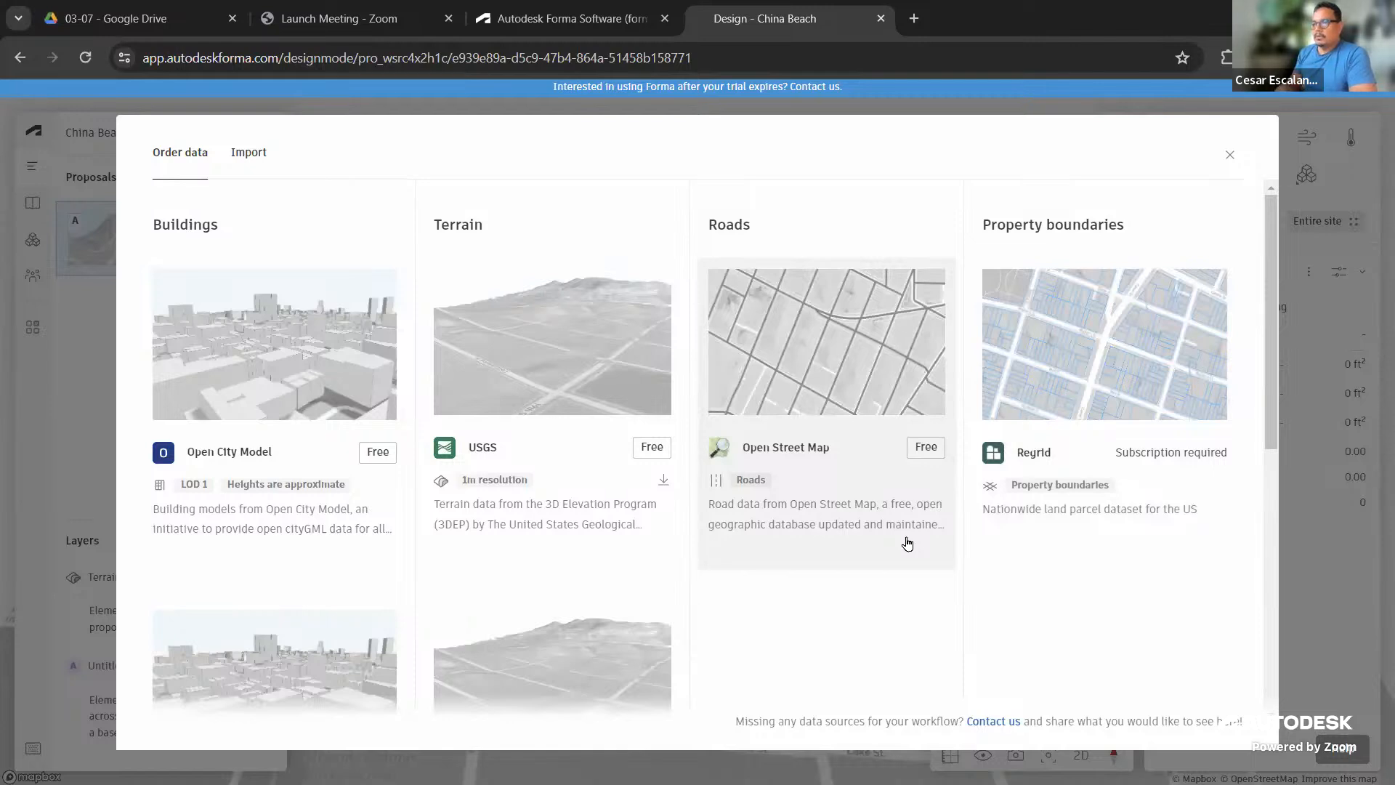
Order the free Open Street Map roads for the site and go back to the catalog
{"action": "left_click", "coordinate": [925, 447]}
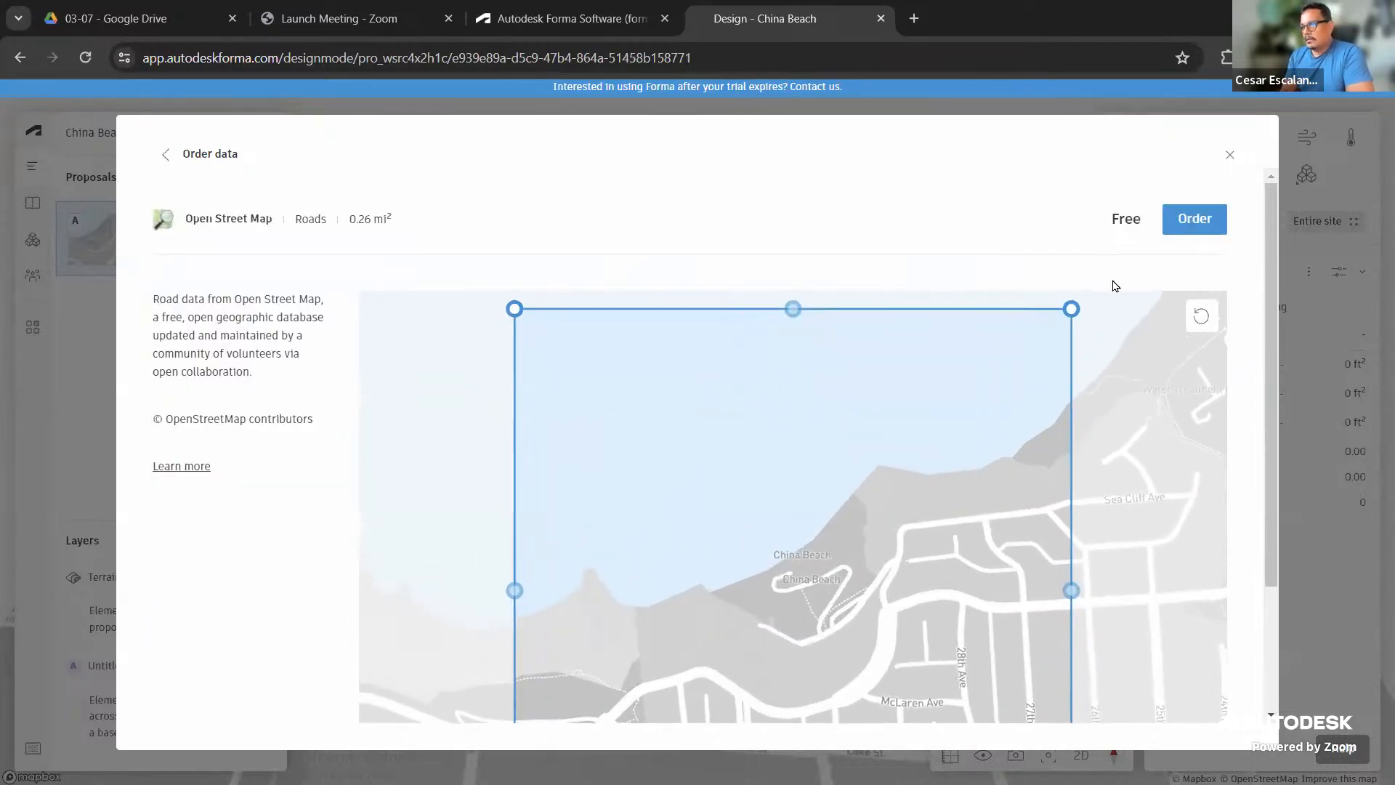
{"action": "left_click", "coordinate": [1197, 220]}
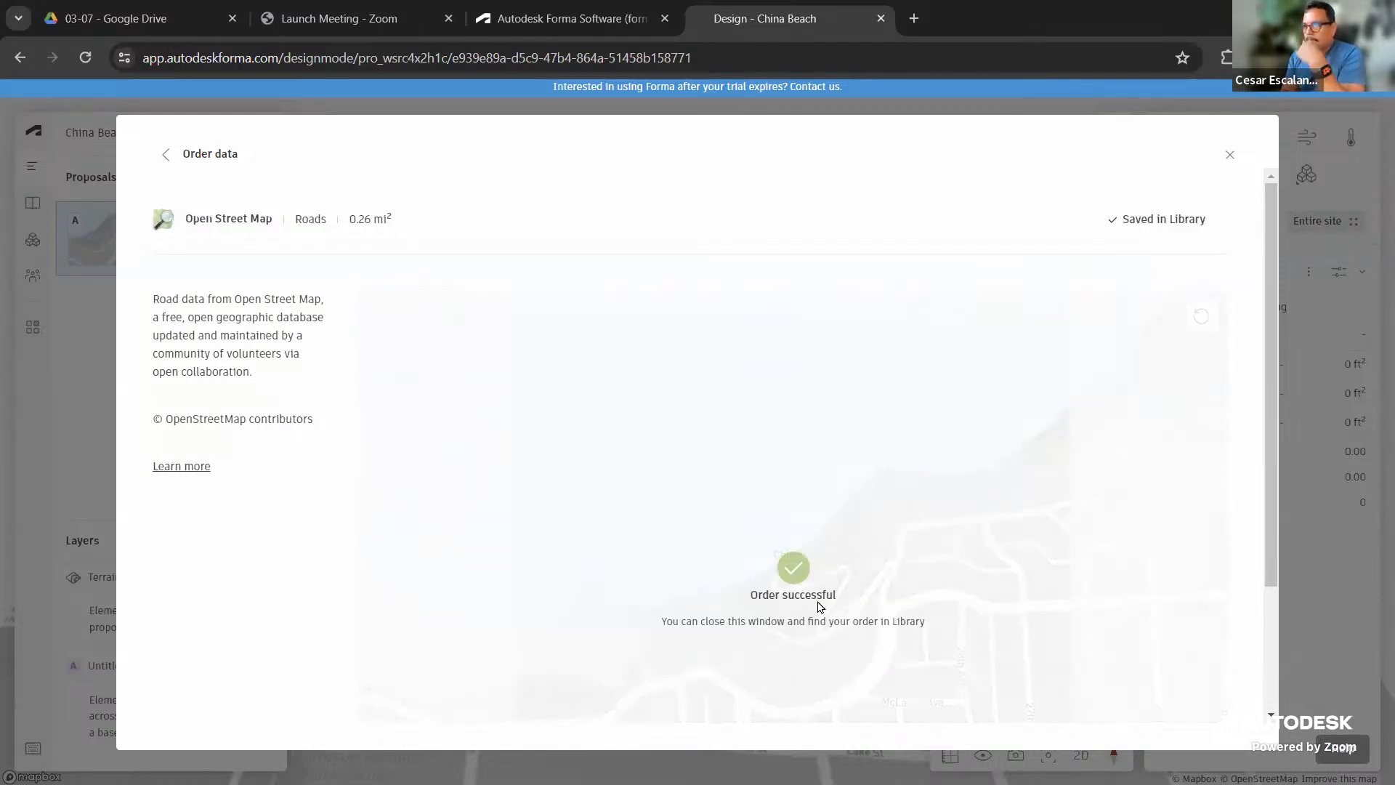
{"action": "left_click", "coordinate": [166, 154]}
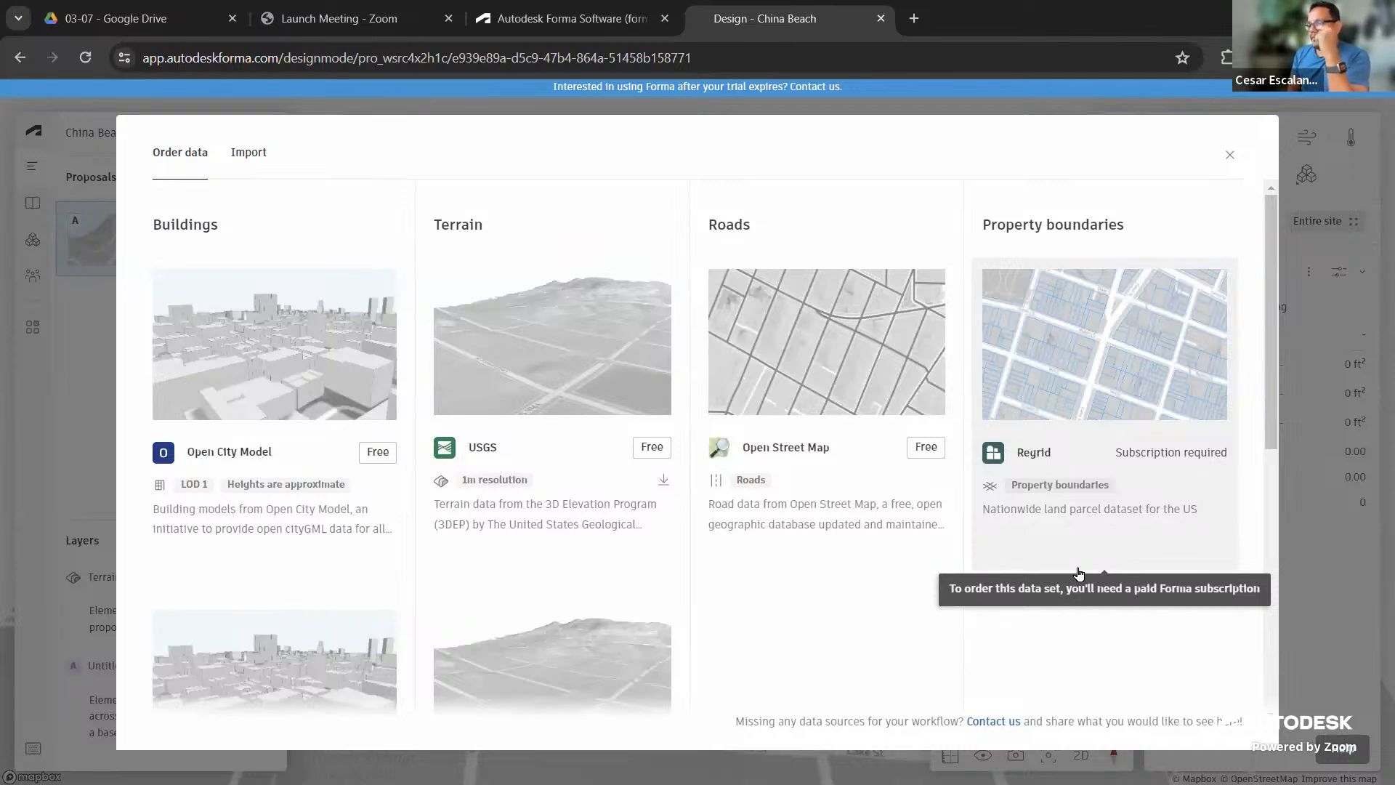
{"action": "left_click", "coordinate": [1127, 379]}
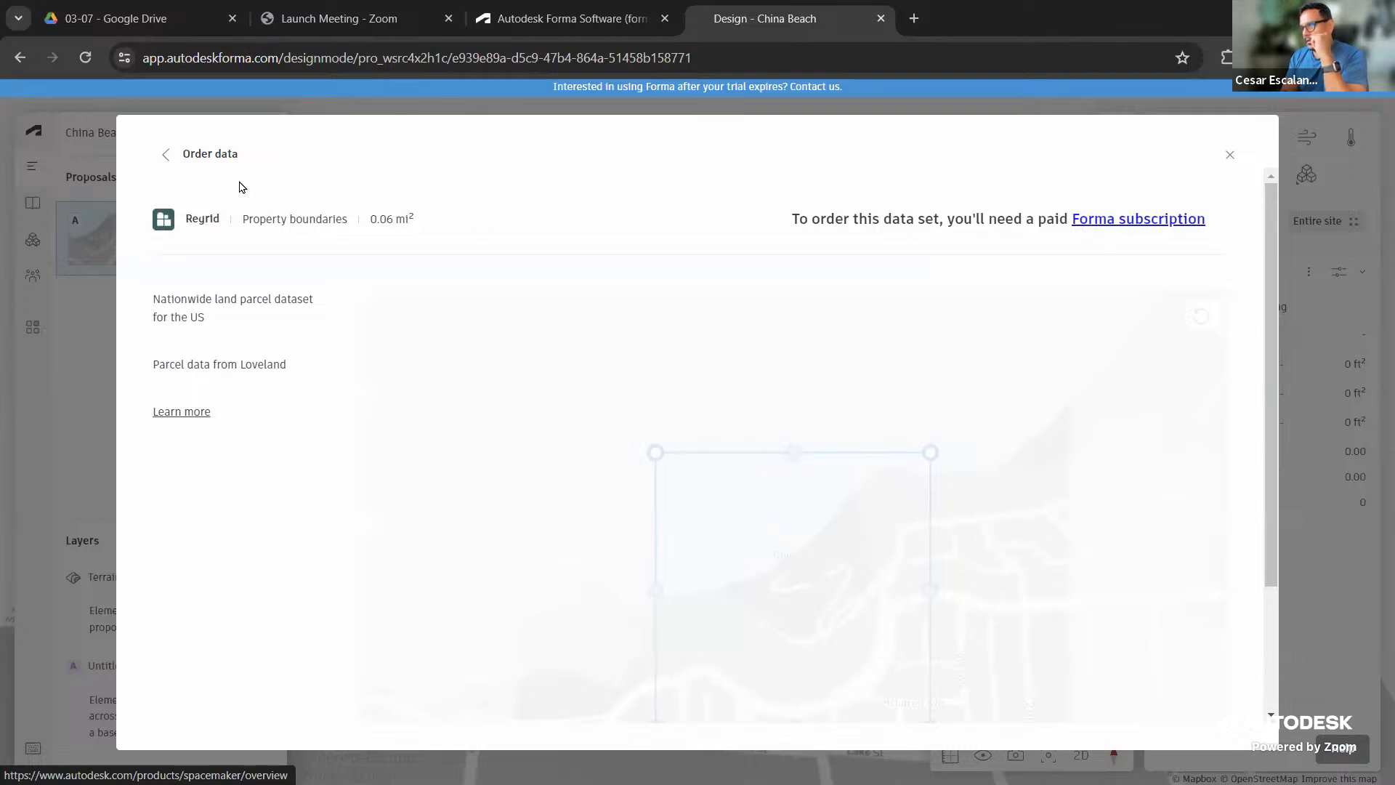
{"action": "left_click", "coordinate": [166, 155]}
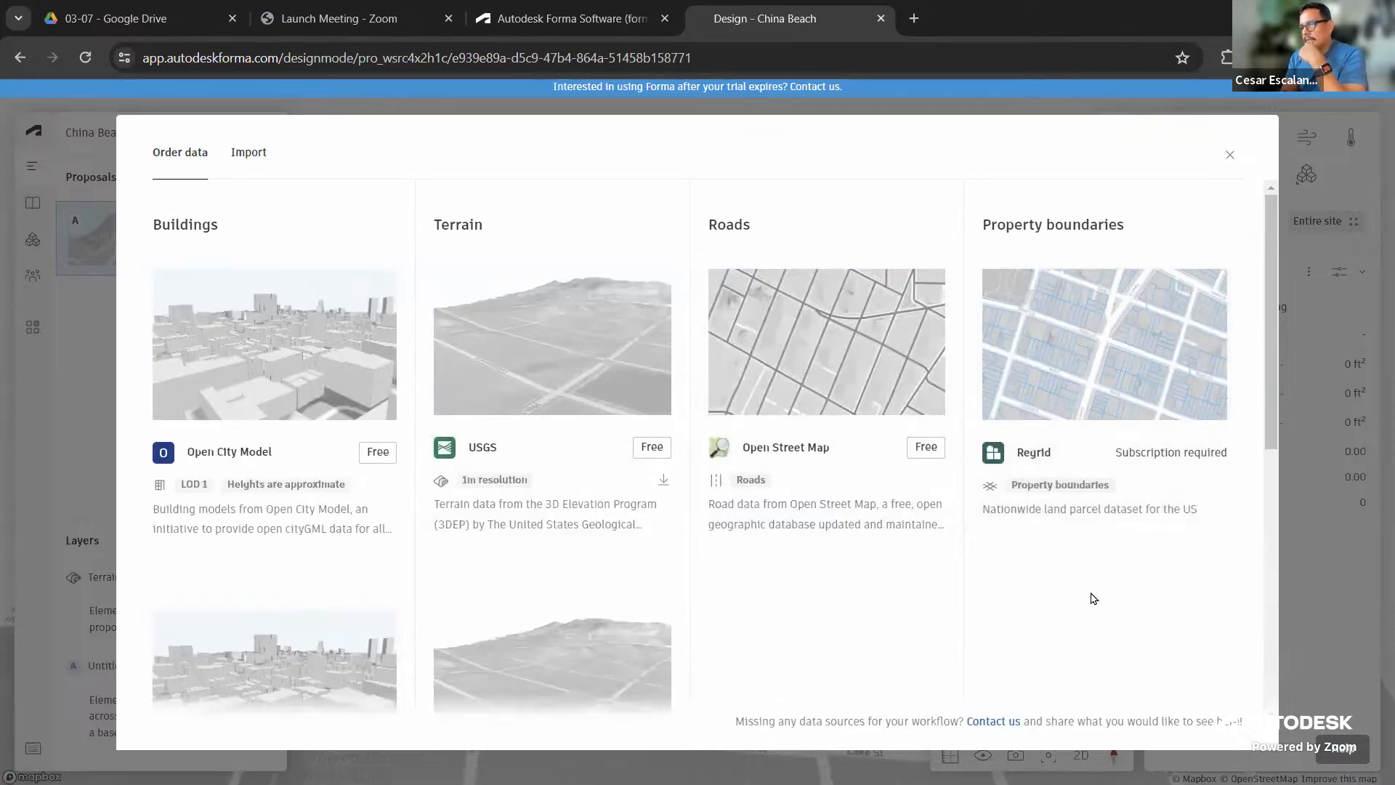
{"action": "scroll", "coordinate": [1116, 599], "scroll_direction": "down", "scroll_amount": 7}
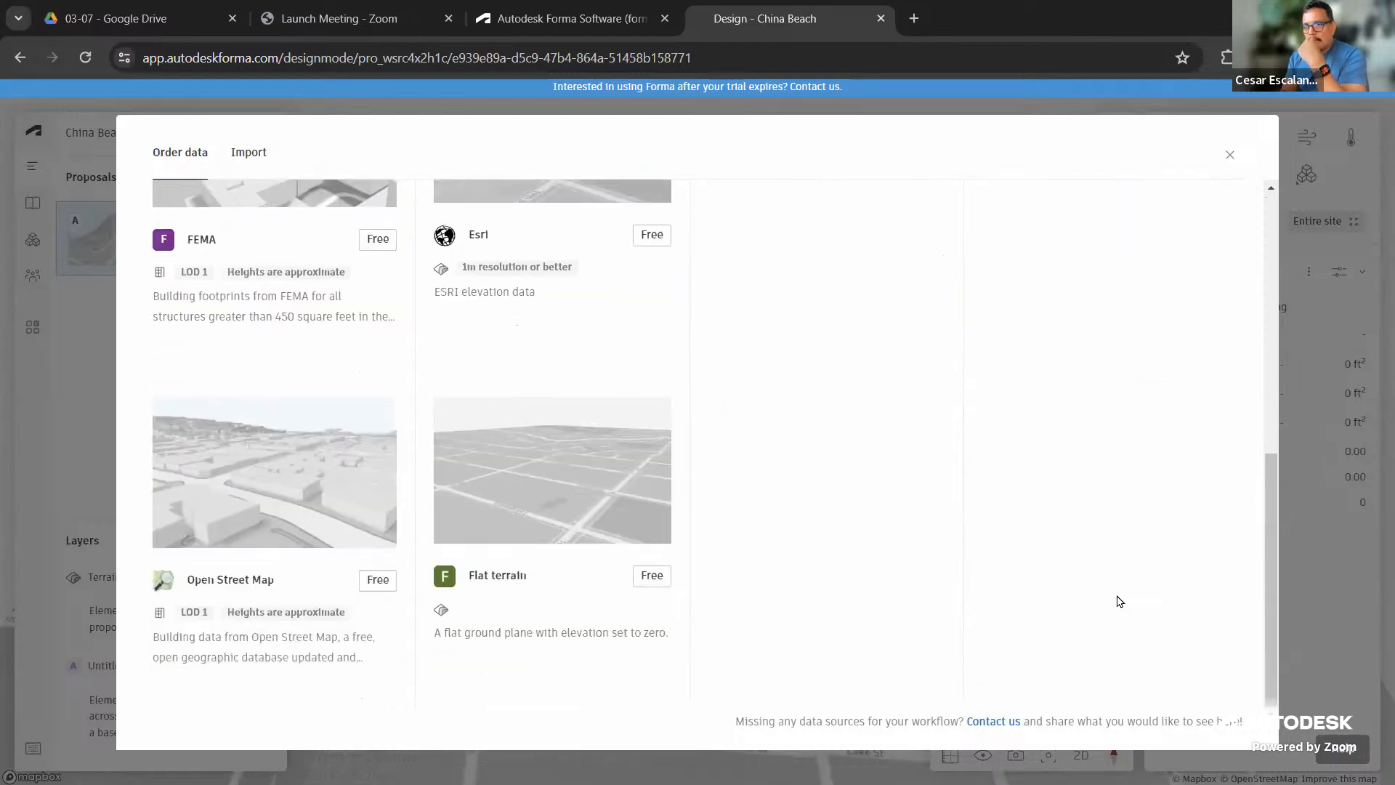
{"action": "scroll", "coordinate": [1119, 601], "scroll_direction": "up", "scroll_amount": 7}
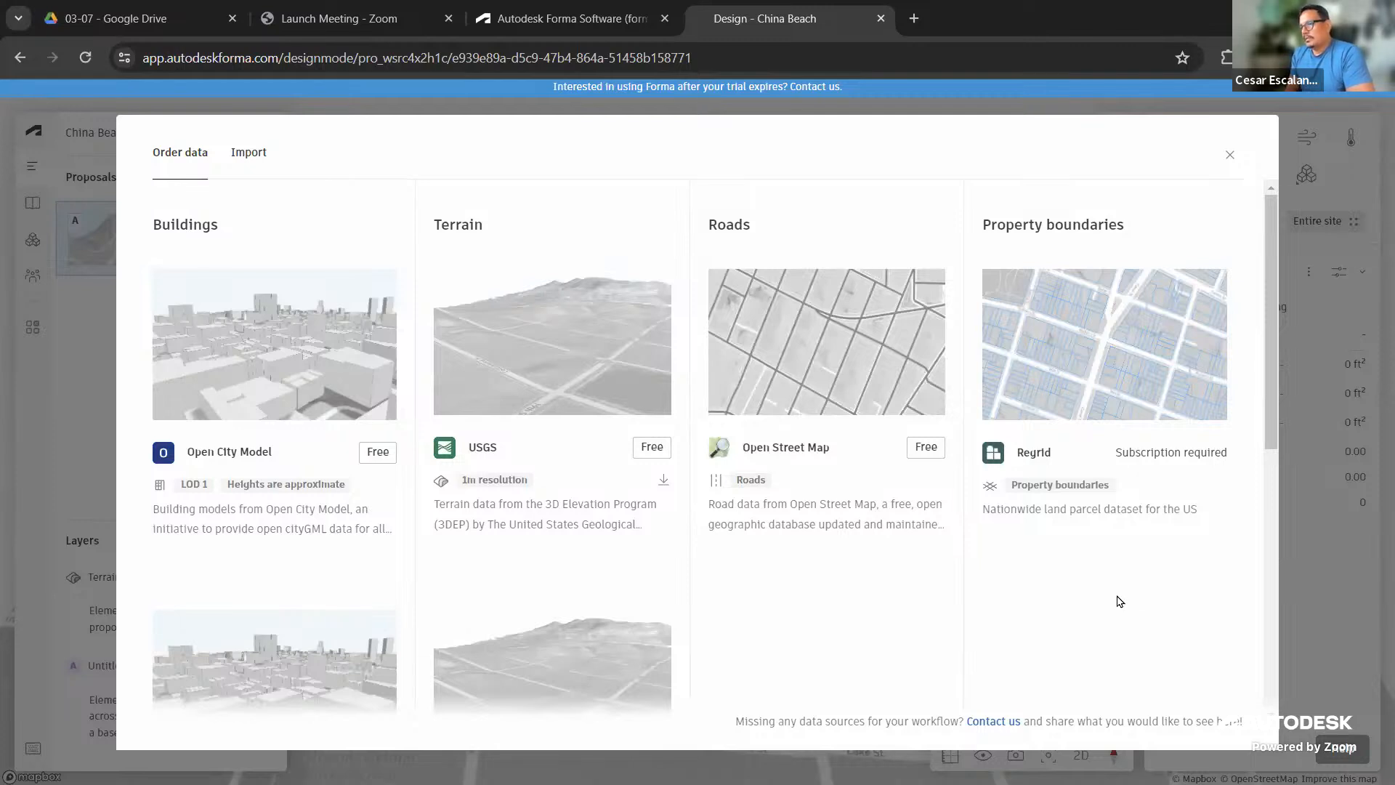
Close Order data, orbit over the terrain and streets, and show the Project members list
{"action": "left_click", "coordinate": [1229, 158]}
{"action": "scroll", "coordinate": [687, 625], "scroll_direction": "up", "scroll_amount": 3}
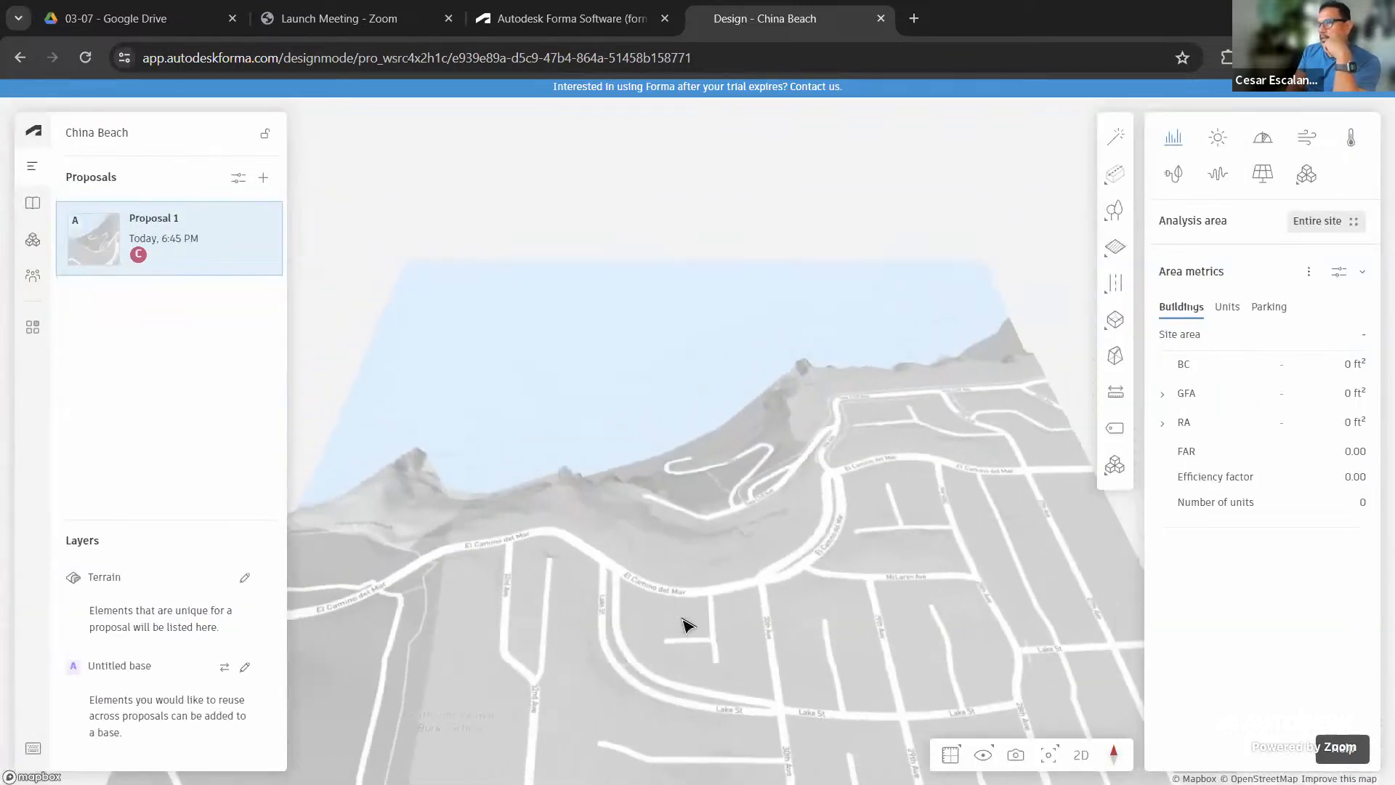
{"action": "left_click_drag", "start_coordinate": [778, 622], "coordinate": [458, 582]}
{"action": "left_click_drag", "start_coordinate": [785, 395], "coordinate": [828, 570]}
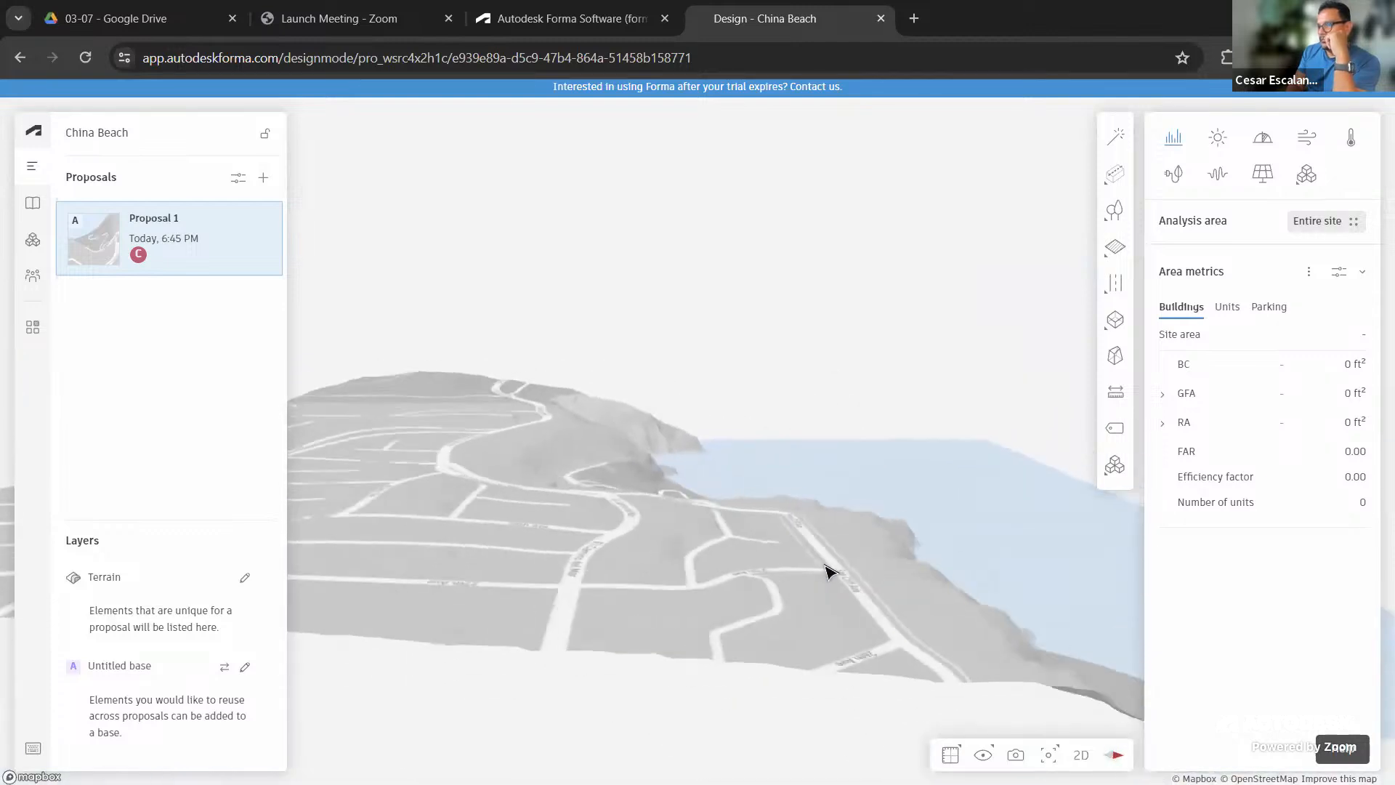
{"action": "left_click_drag", "start_coordinate": [912, 598], "coordinate": [770, 640]}
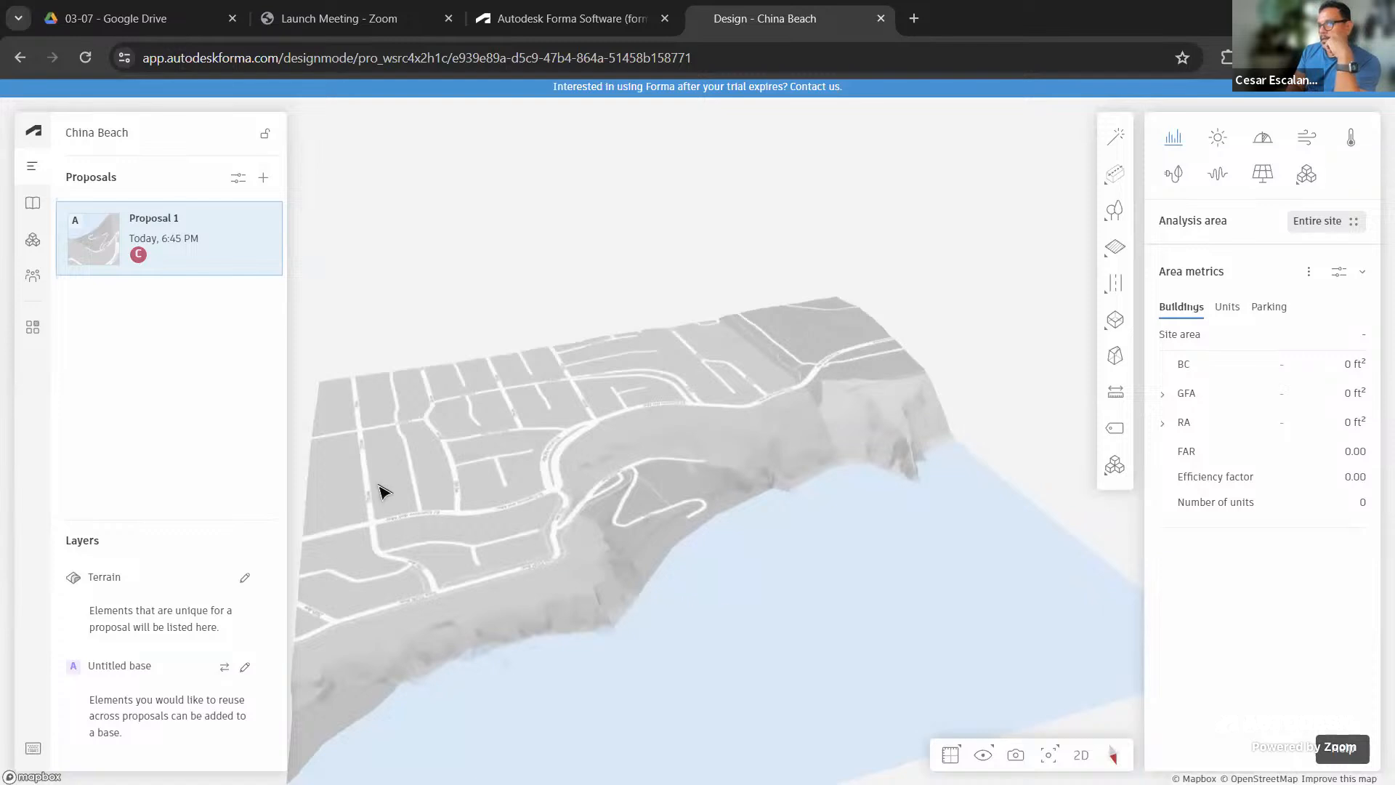
{"action": "left_click", "coordinate": [31, 282]}
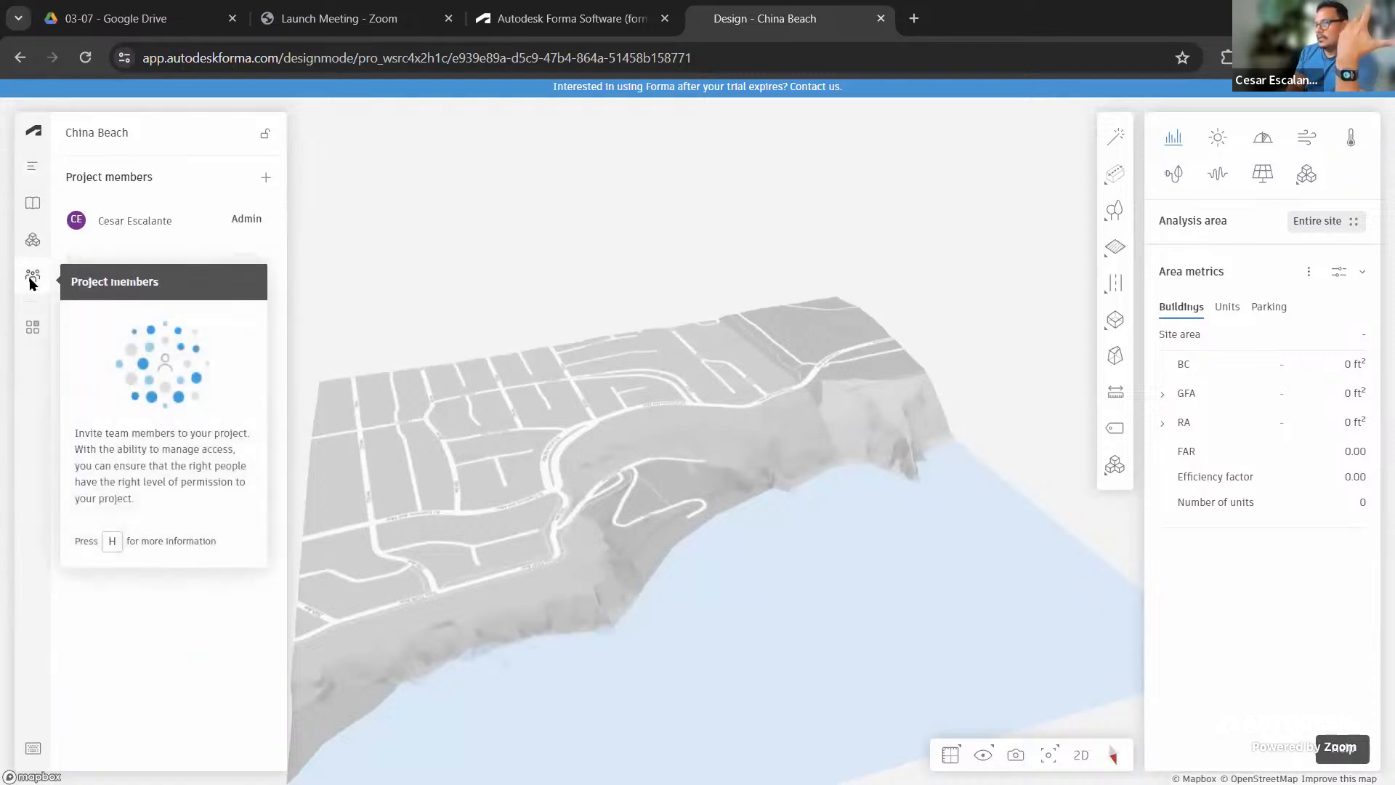
{"action": "left_click", "coordinate": [266, 179]}
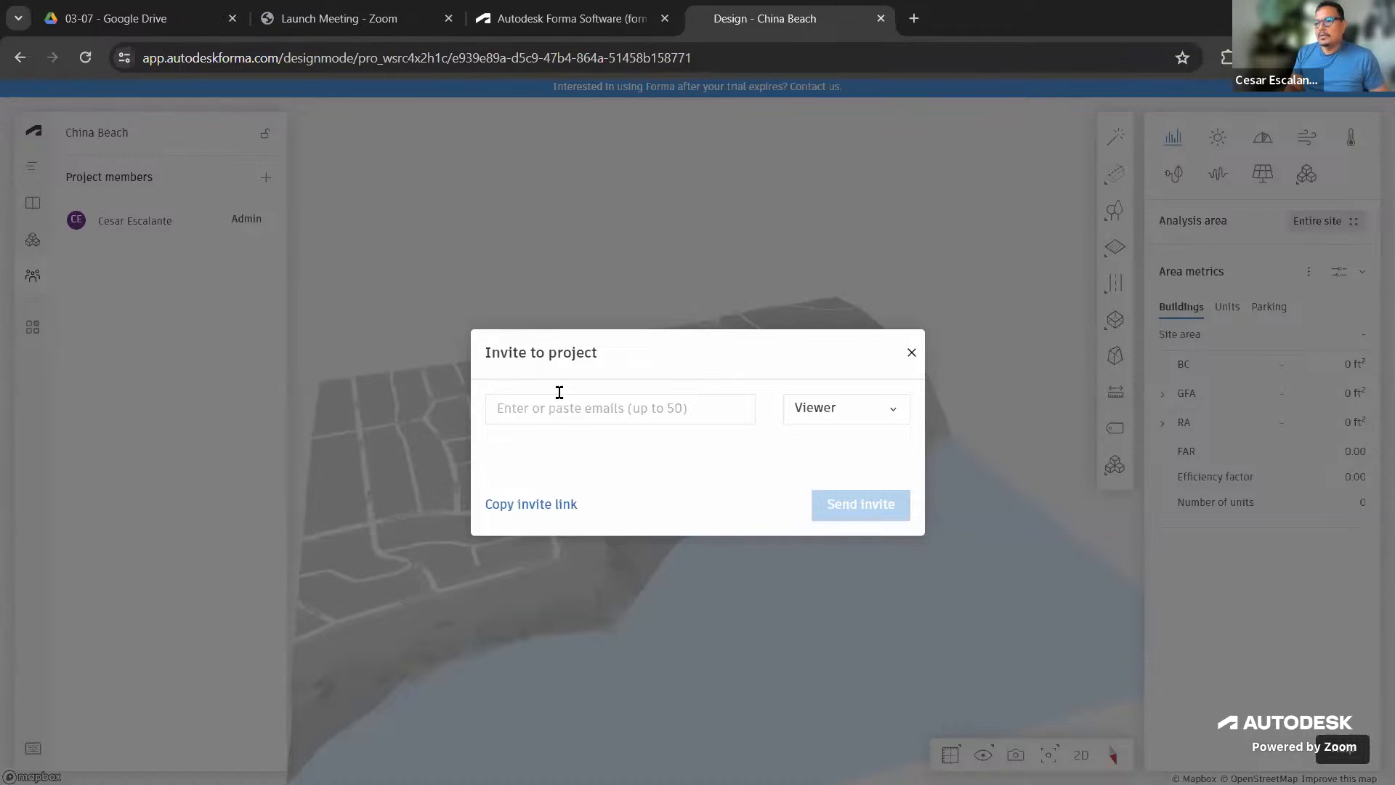
{"action": "left_click", "coordinate": [537, 408]}
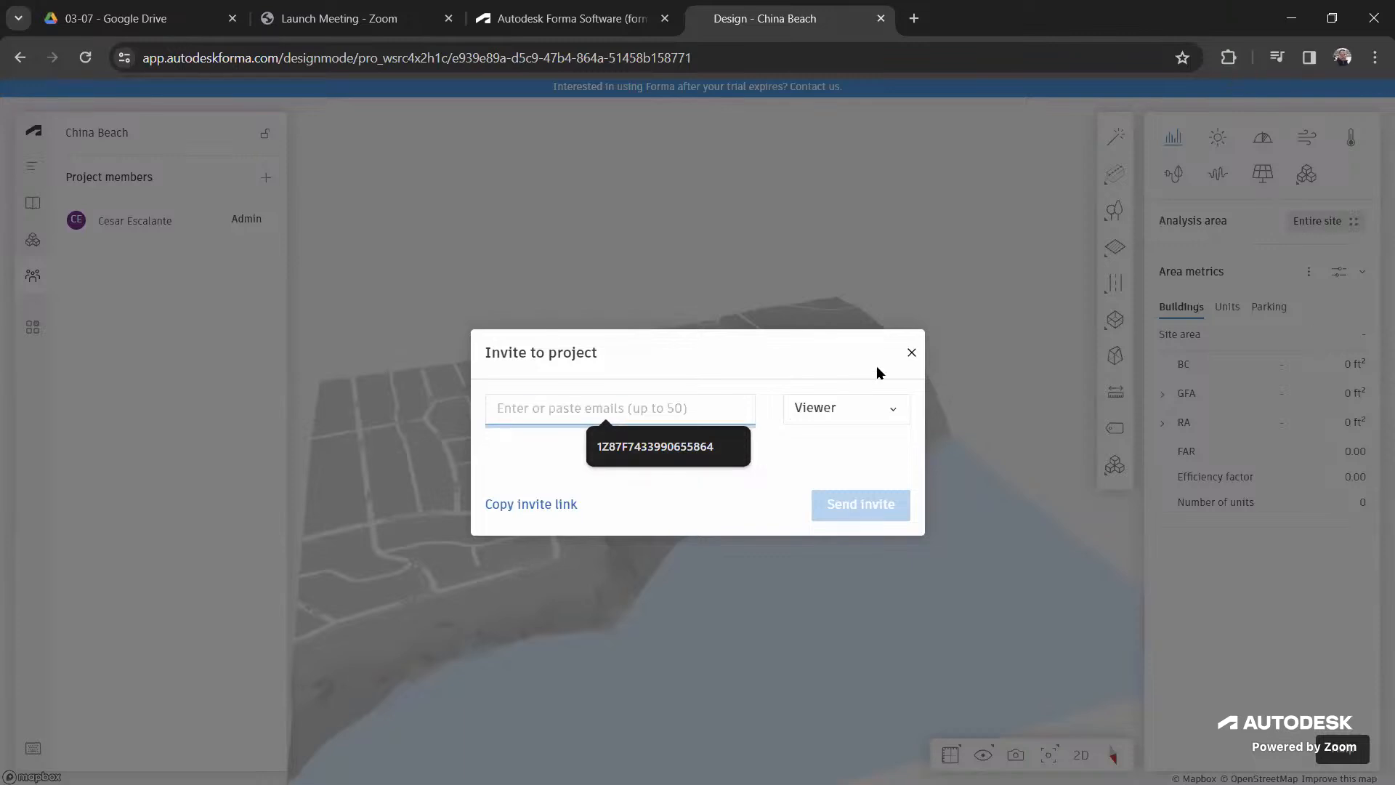
{"action": "left_click", "coordinate": [911, 354]}
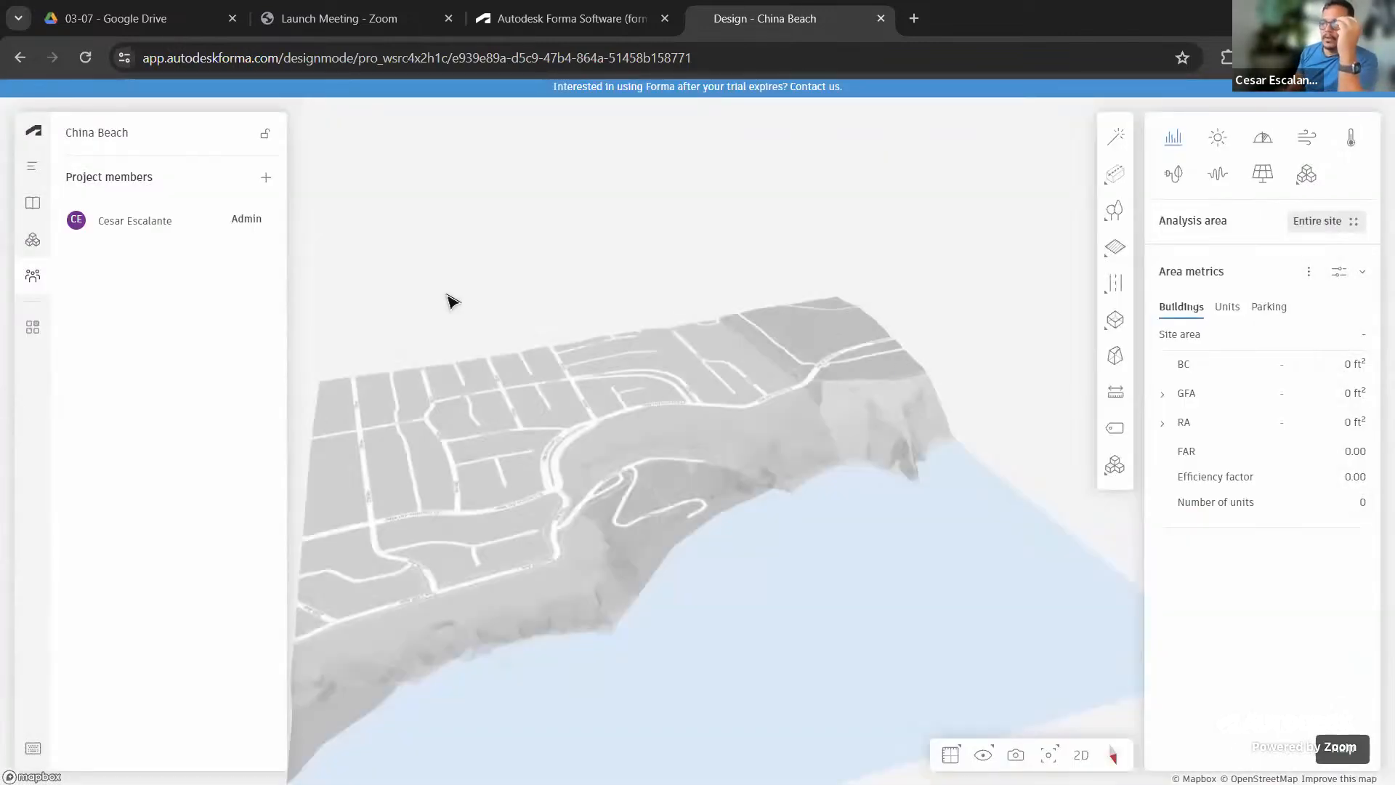
{"action": "scroll", "coordinate": [542, 455], "scroll_direction": "down", "scroll_amount": 3}
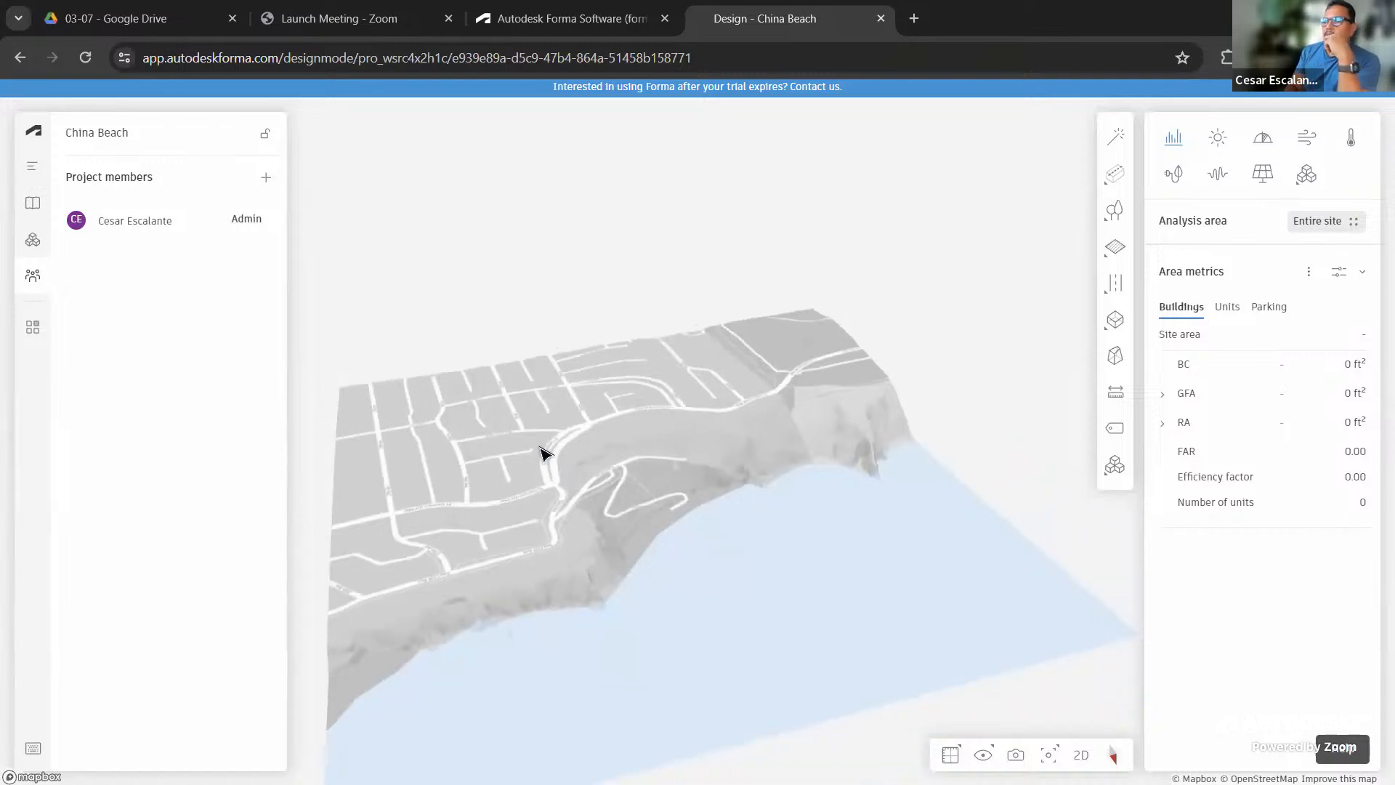
{"action": "left_click_drag", "start_coordinate": [669, 567], "coordinate": [735, 536]}
{"action": "scroll", "coordinate": [644, 576], "scroll_direction": "up", "scroll_amount": 4}
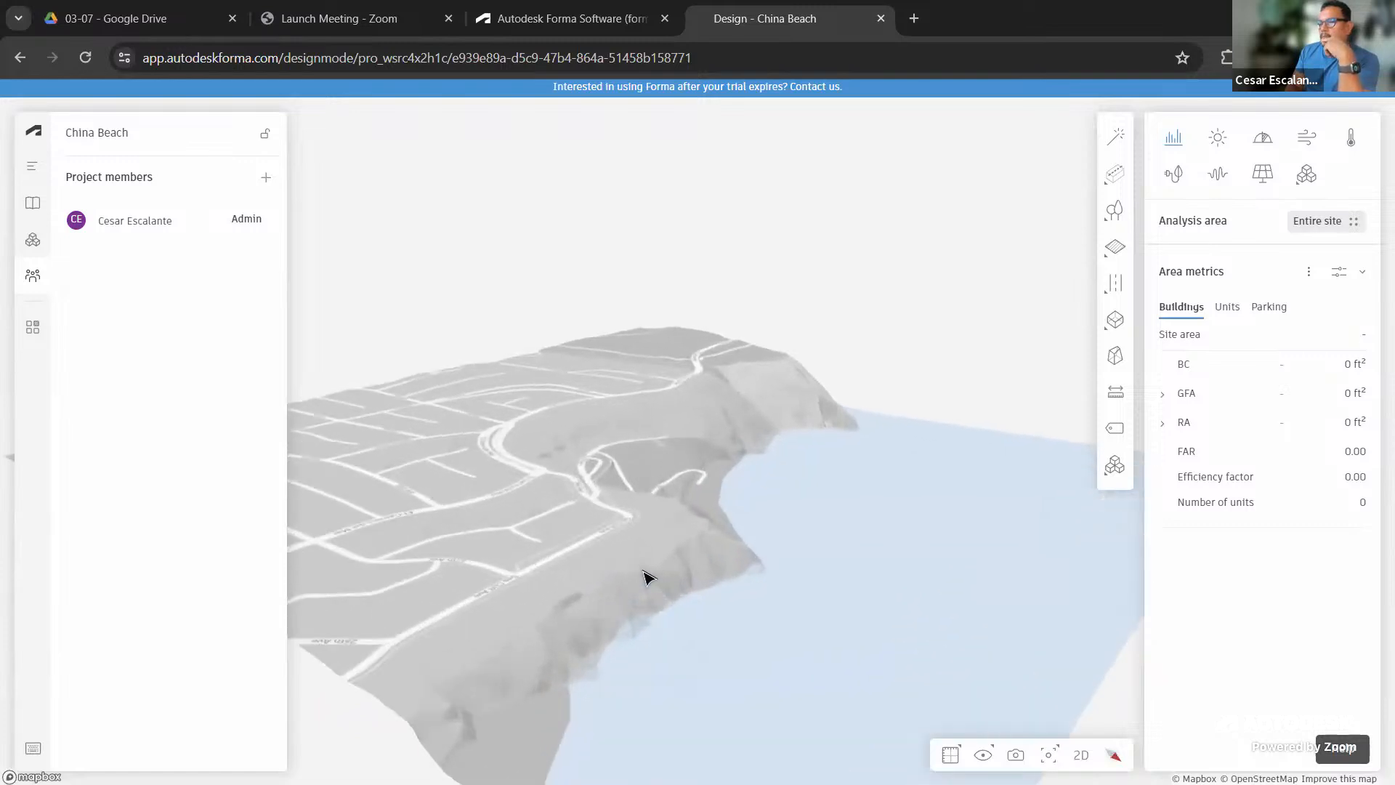
{"action": "left_click_drag", "start_coordinate": [810, 605], "coordinate": [778, 613]}
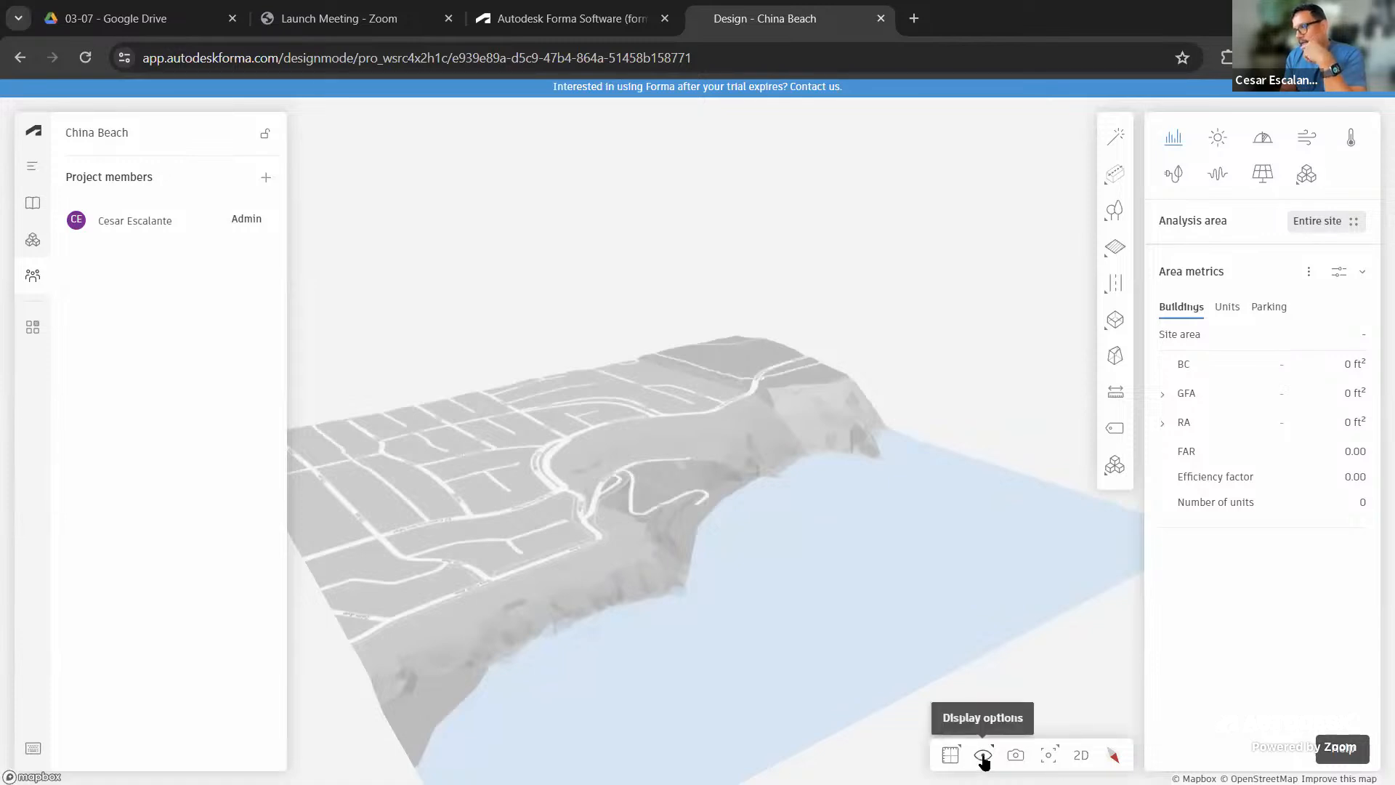
Switch the terrain display through transparent, contour and map views to satellite imagery
{"action": "left_click", "coordinate": [983, 758]}
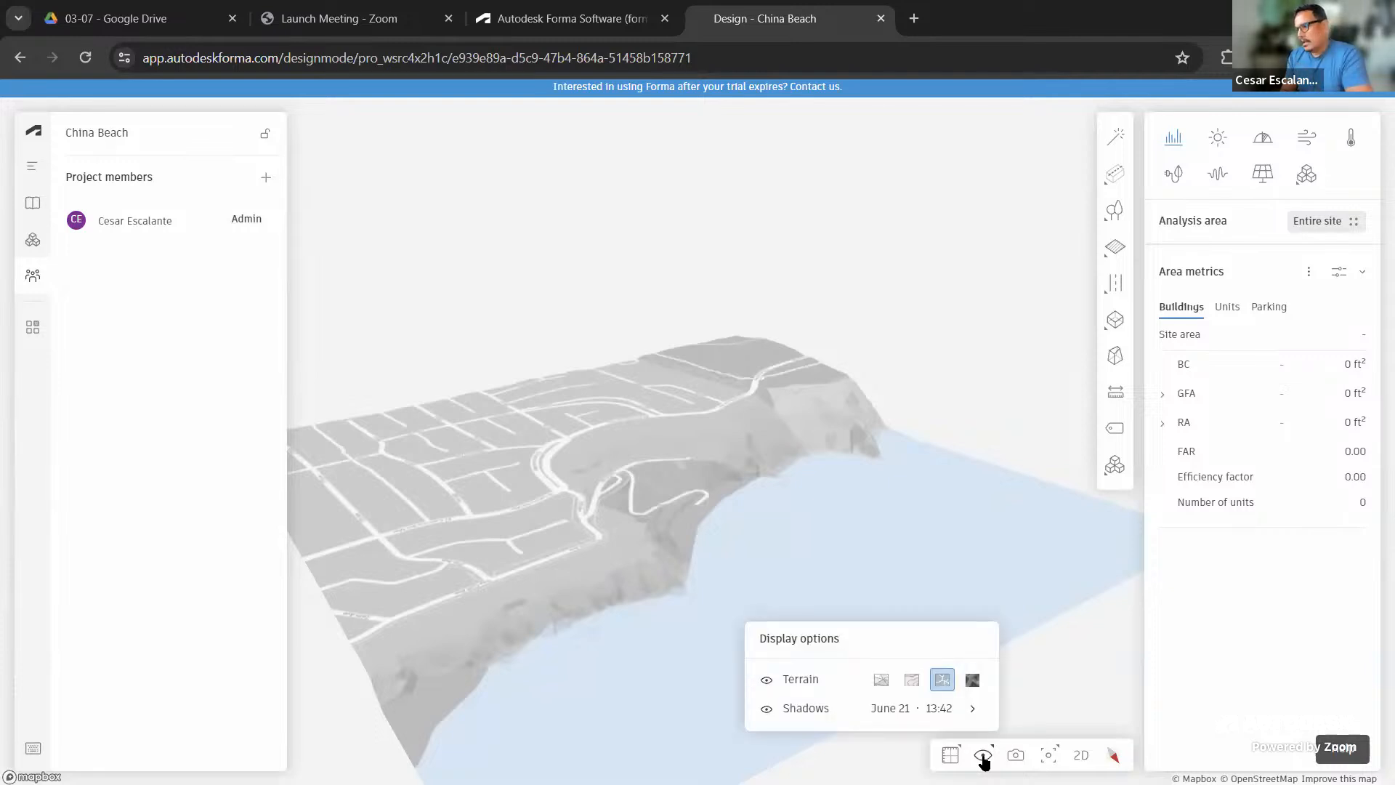
{"action": "left_click", "coordinate": [886, 682]}
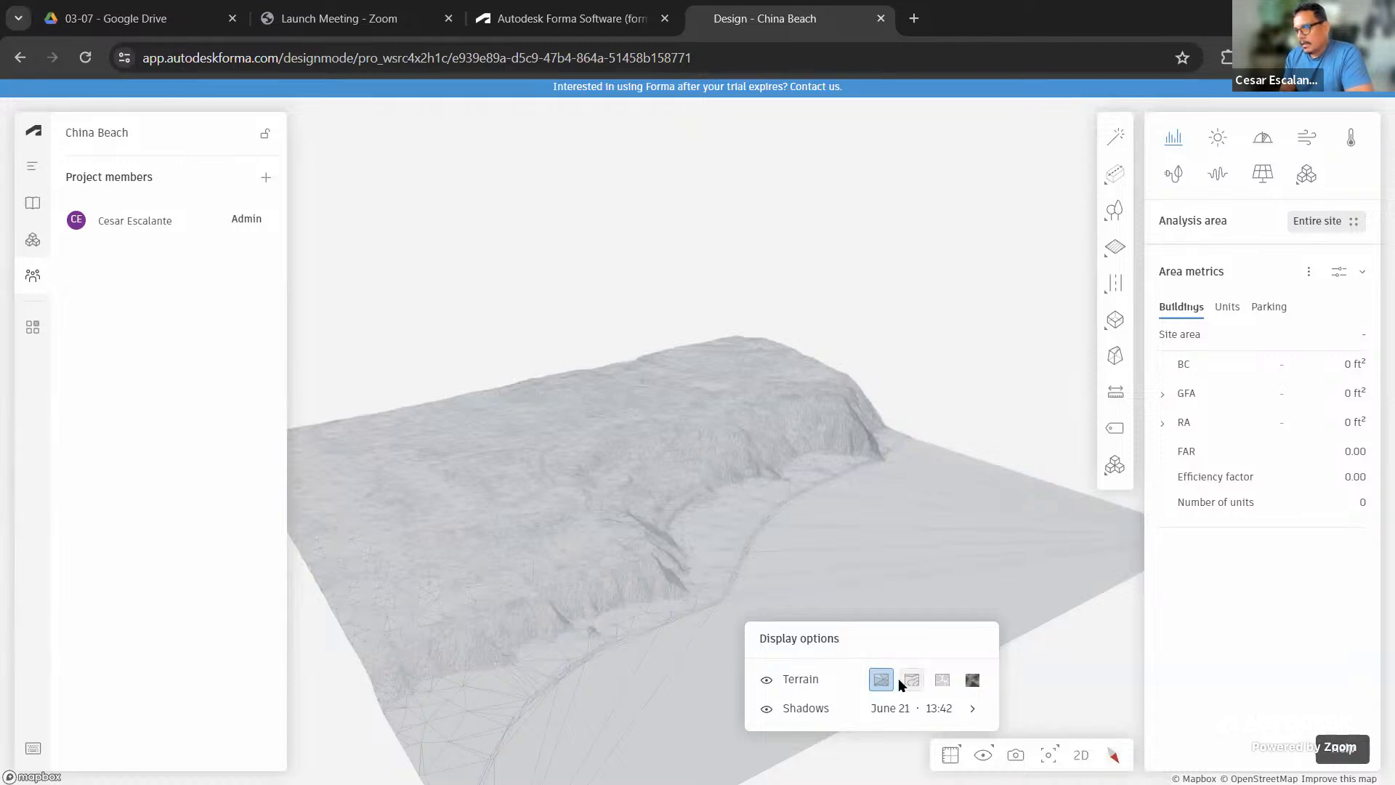
{"action": "left_click", "coordinate": [908, 682]}
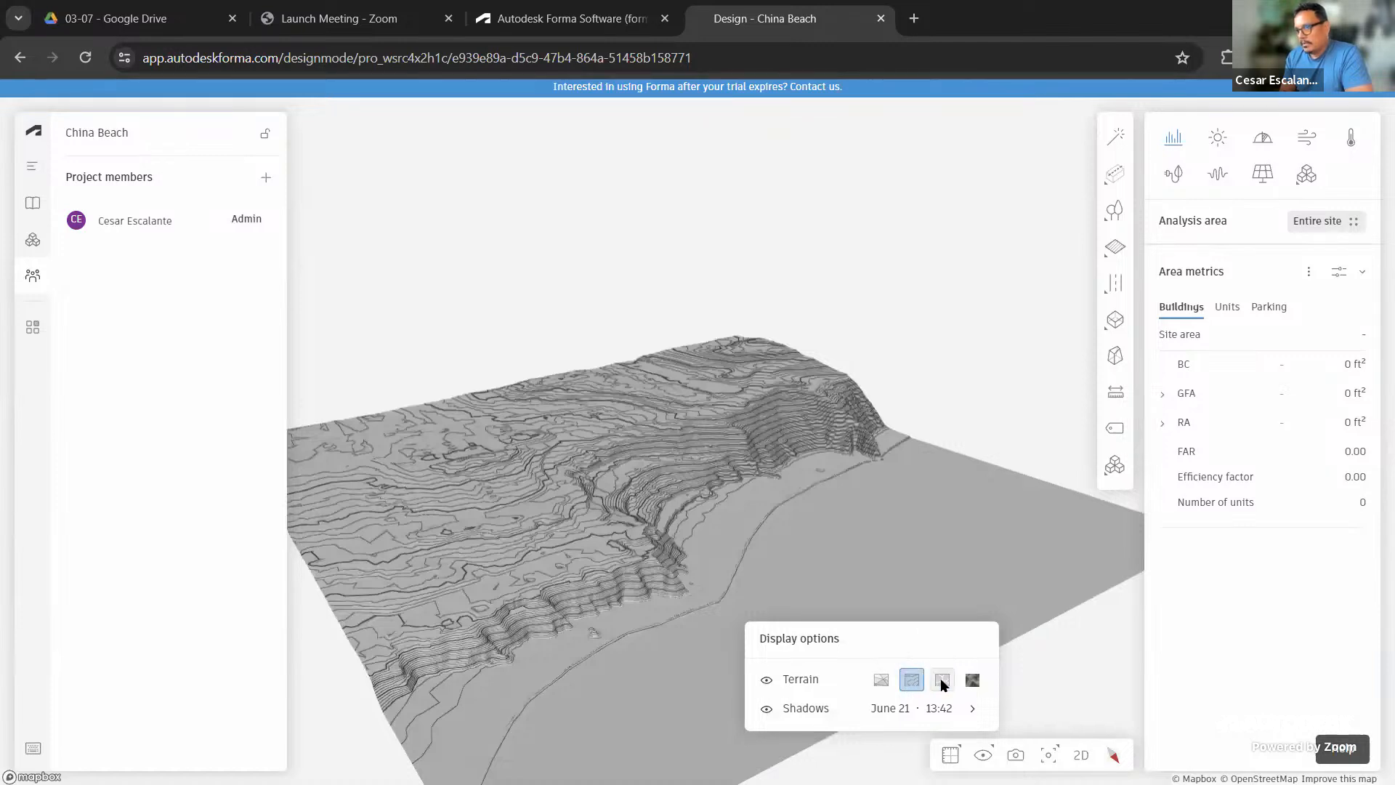
{"action": "left_click", "coordinate": [943, 681]}
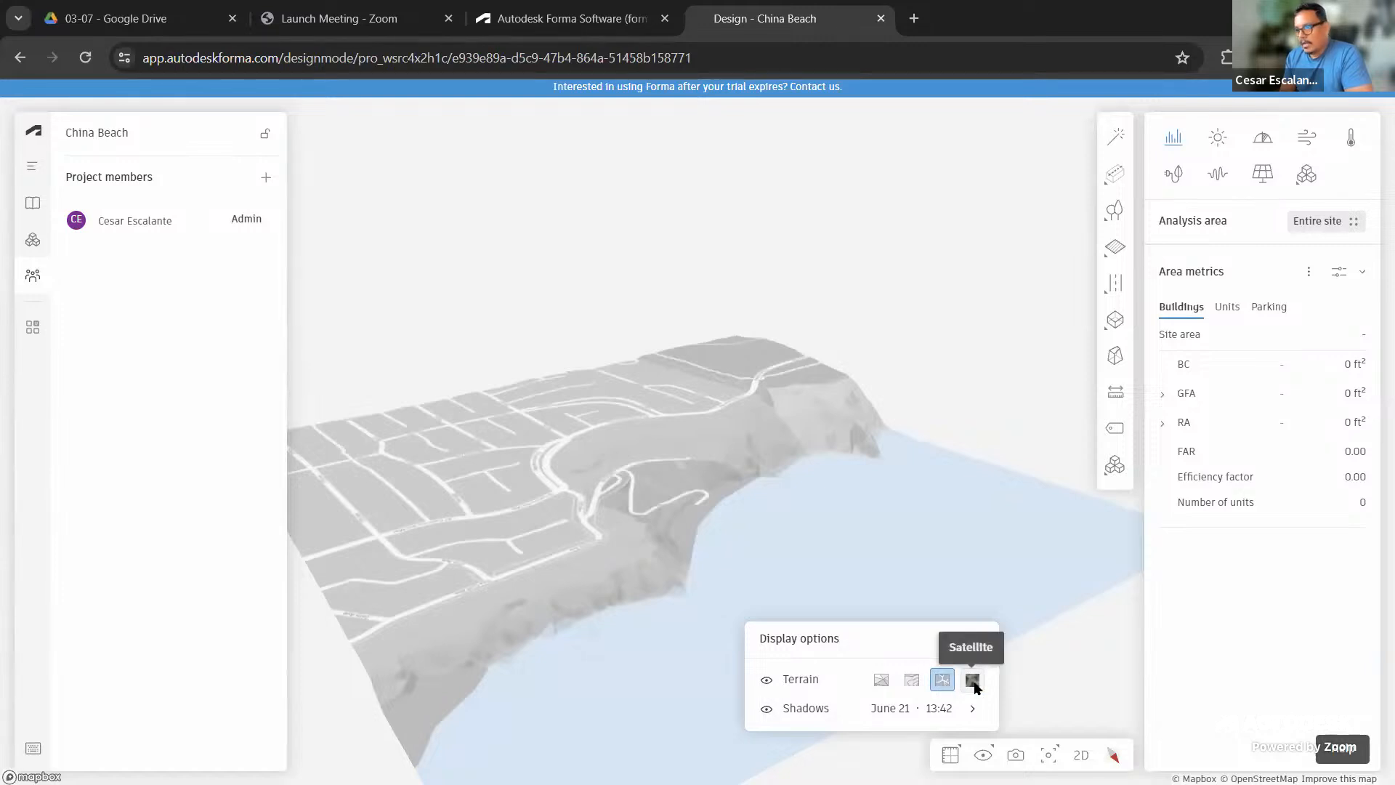
{"action": "left_click", "coordinate": [973, 686]}
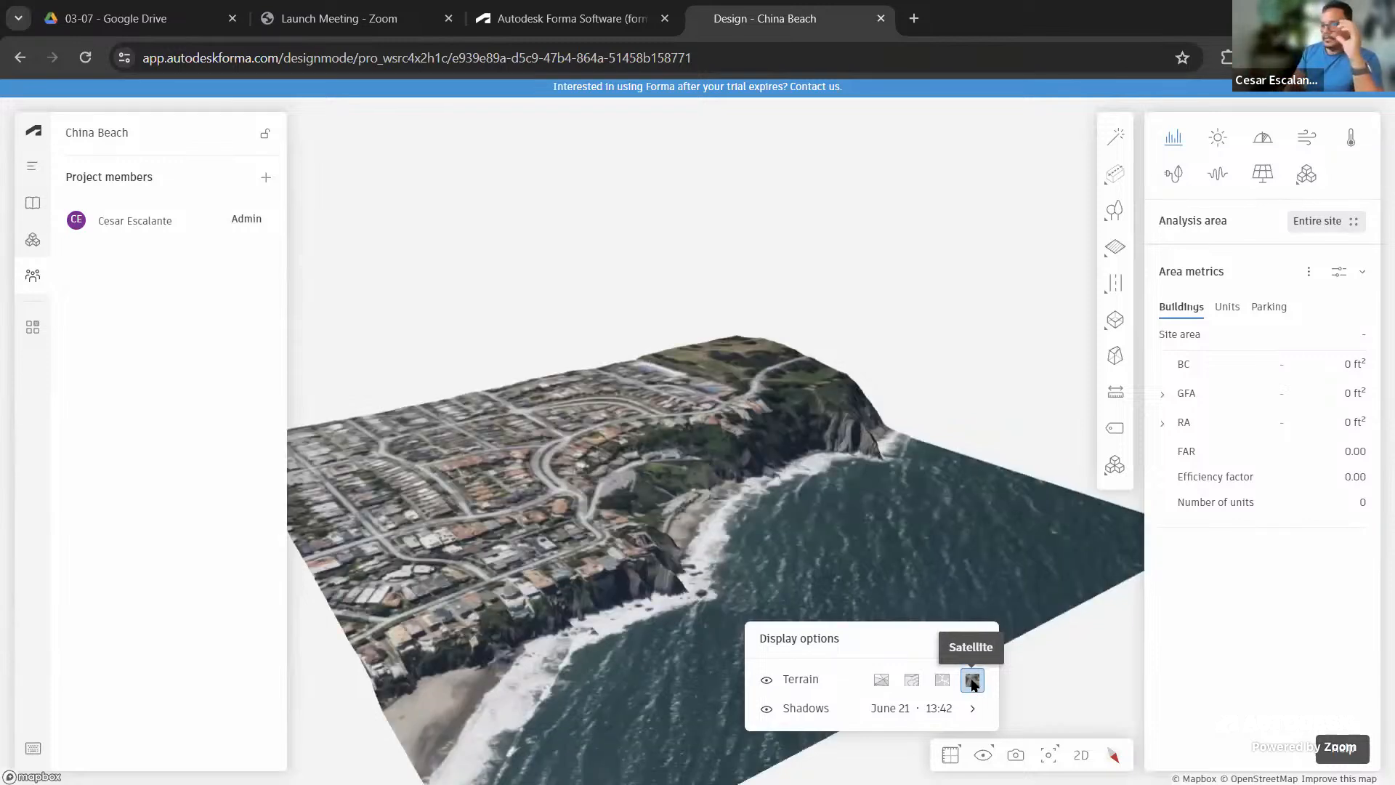
Orbit the satellite terrain to a lower angle and close the display options
{"action": "left_click_drag", "start_coordinate": [759, 409], "coordinate": [705, 645]}
{"action": "right_click_drag", "start_coordinate": [702, 640], "coordinate": [759, 650]}
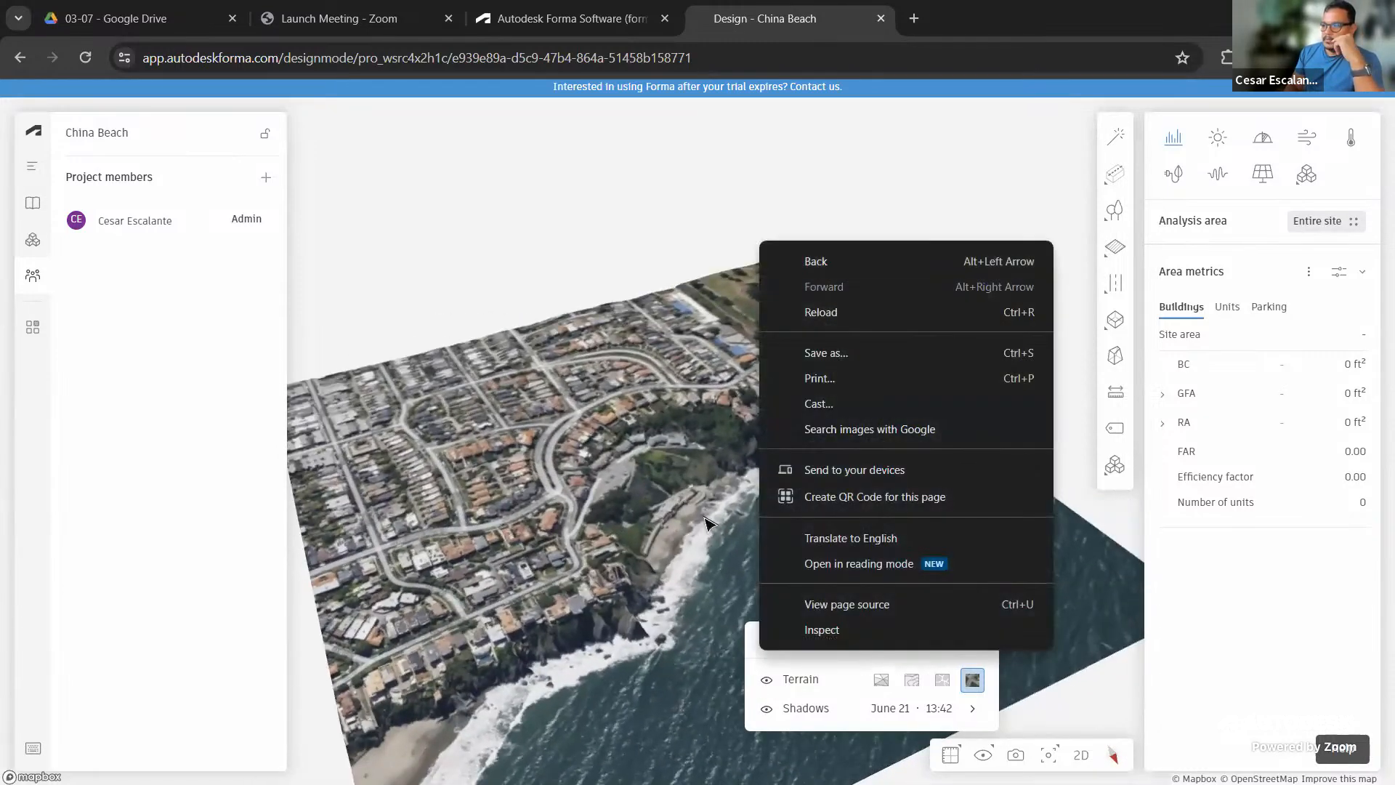
{"action": "left_click", "coordinate": [704, 517]}
{"action": "scroll", "coordinate": [700, 534], "scroll_direction": "up", "scroll_amount": 3}
{"action": "scroll", "coordinate": [694, 560], "scroll_direction": "down", "scroll_amount": 3}
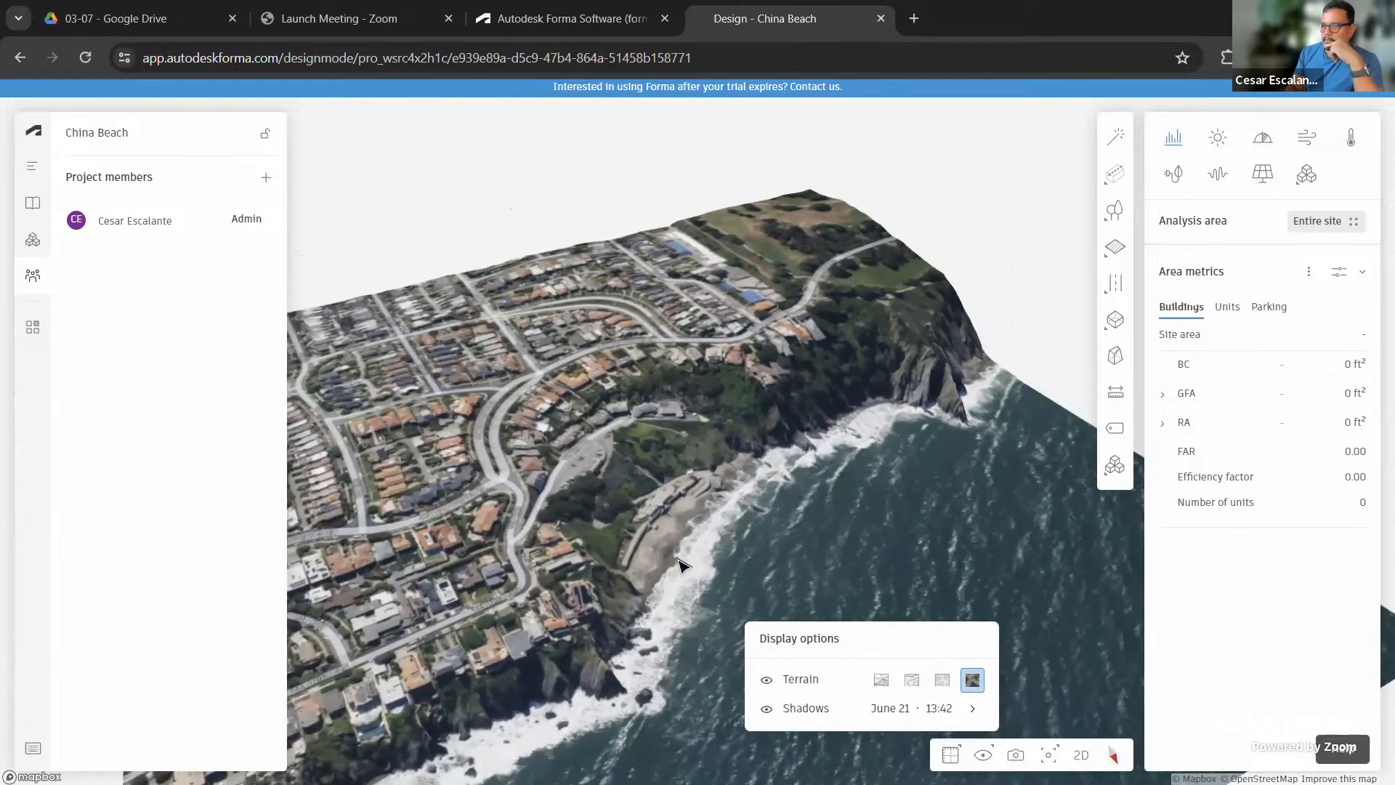
{"action": "right_click_drag", "start_coordinate": [694, 560], "coordinate": [689, 532]}
{"action": "left_click", "coordinate": [689, 532]}
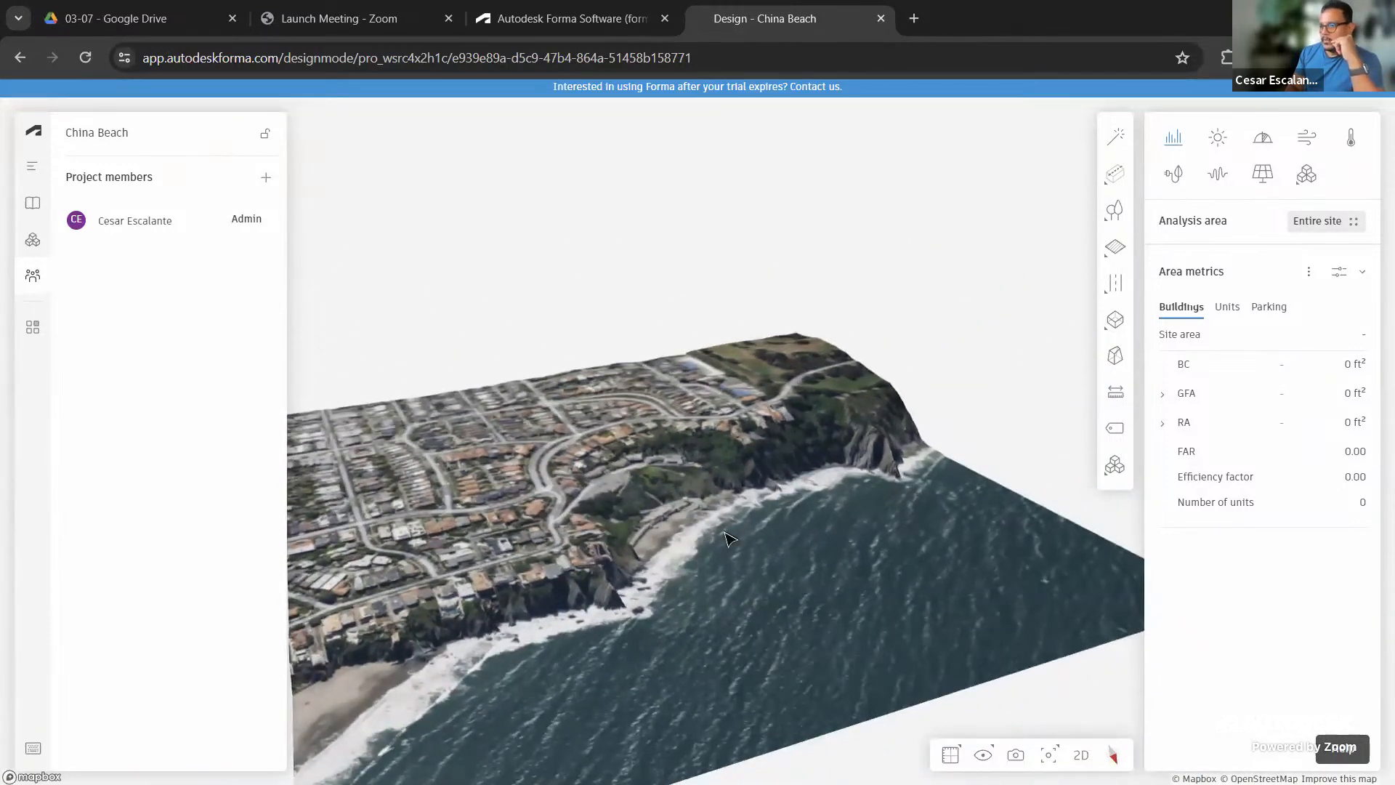
{"action": "scroll", "coordinate": [843, 530], "scroll_direction": "down", "scroll_amount": 3}
{"action": "scroll", "coordinate": [843, 530], "scroll_direction": "up", "scroll_amount": 1}
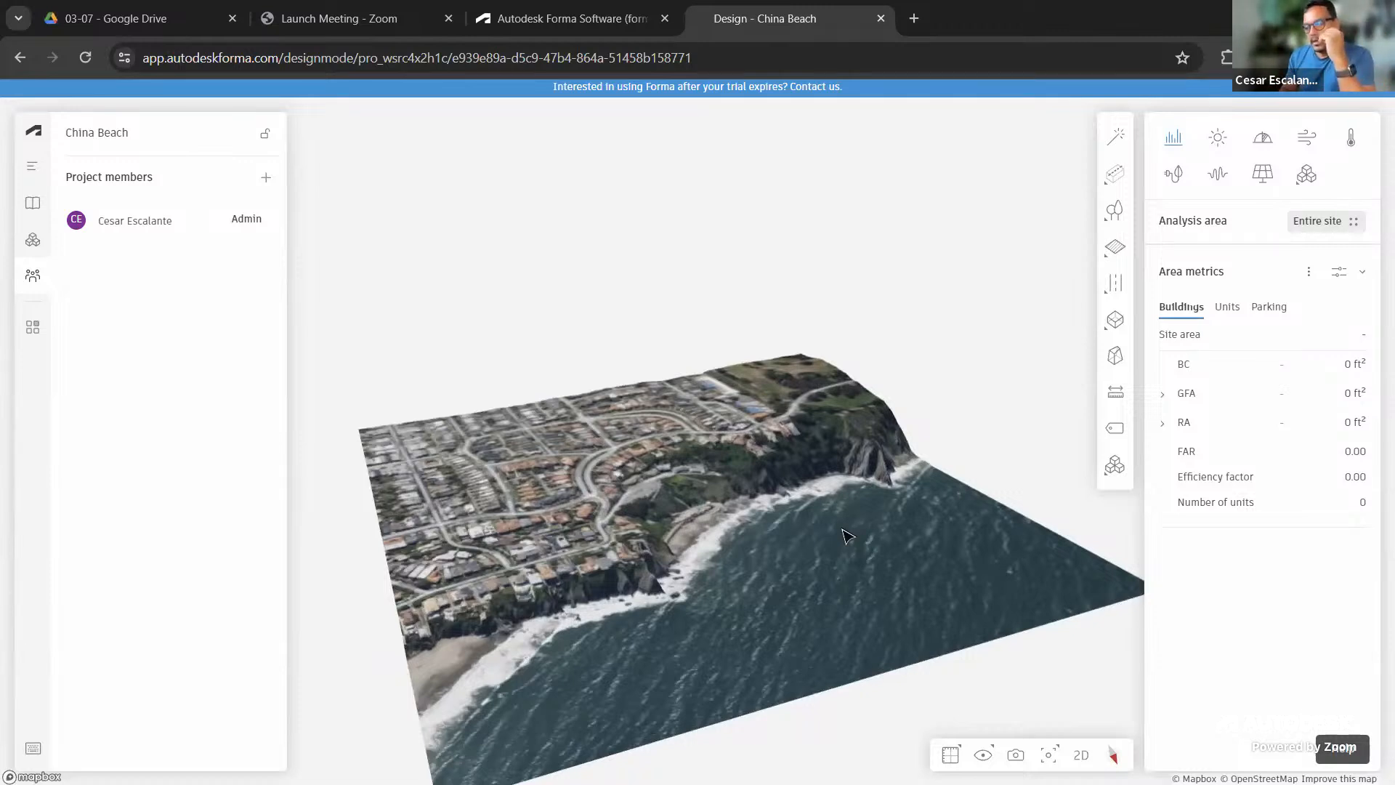
Open the project Library listing Buildings, Roads and Terrain: USGS datasets
{"action": "left_click", "coordinate": [31, 203]}
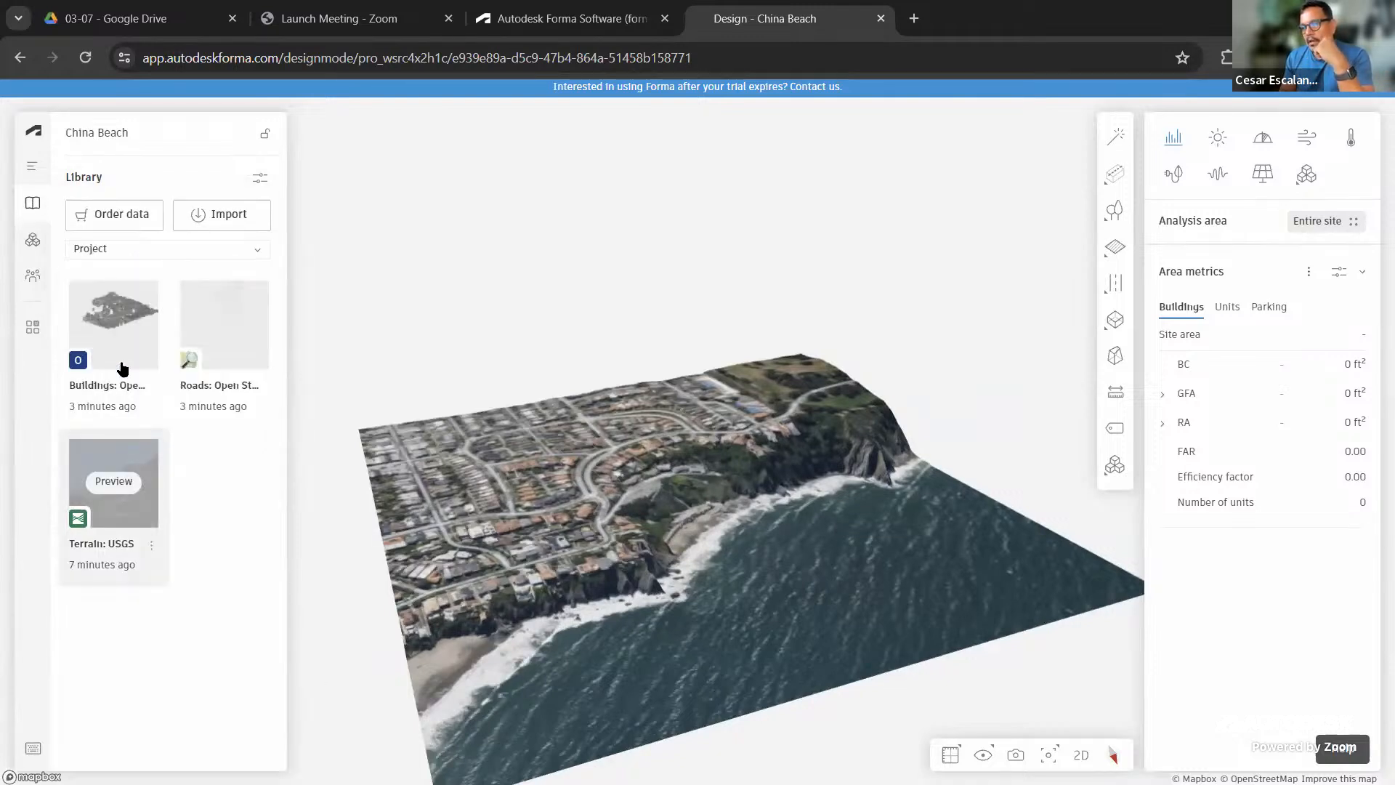
{"action": "mouse_move", "coordinate": [109, 309]}
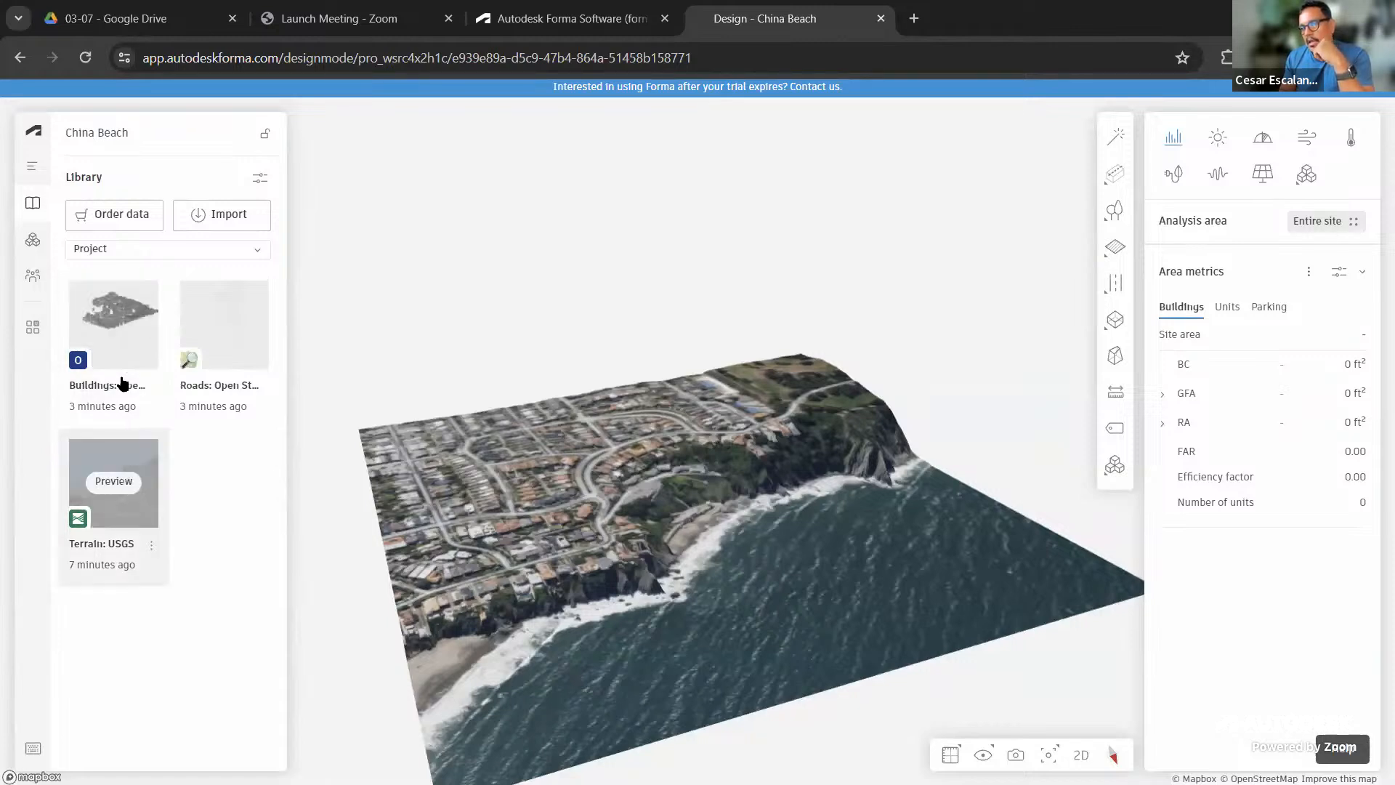
{"action": "mouse_move", "coordinate": [266, 386]}
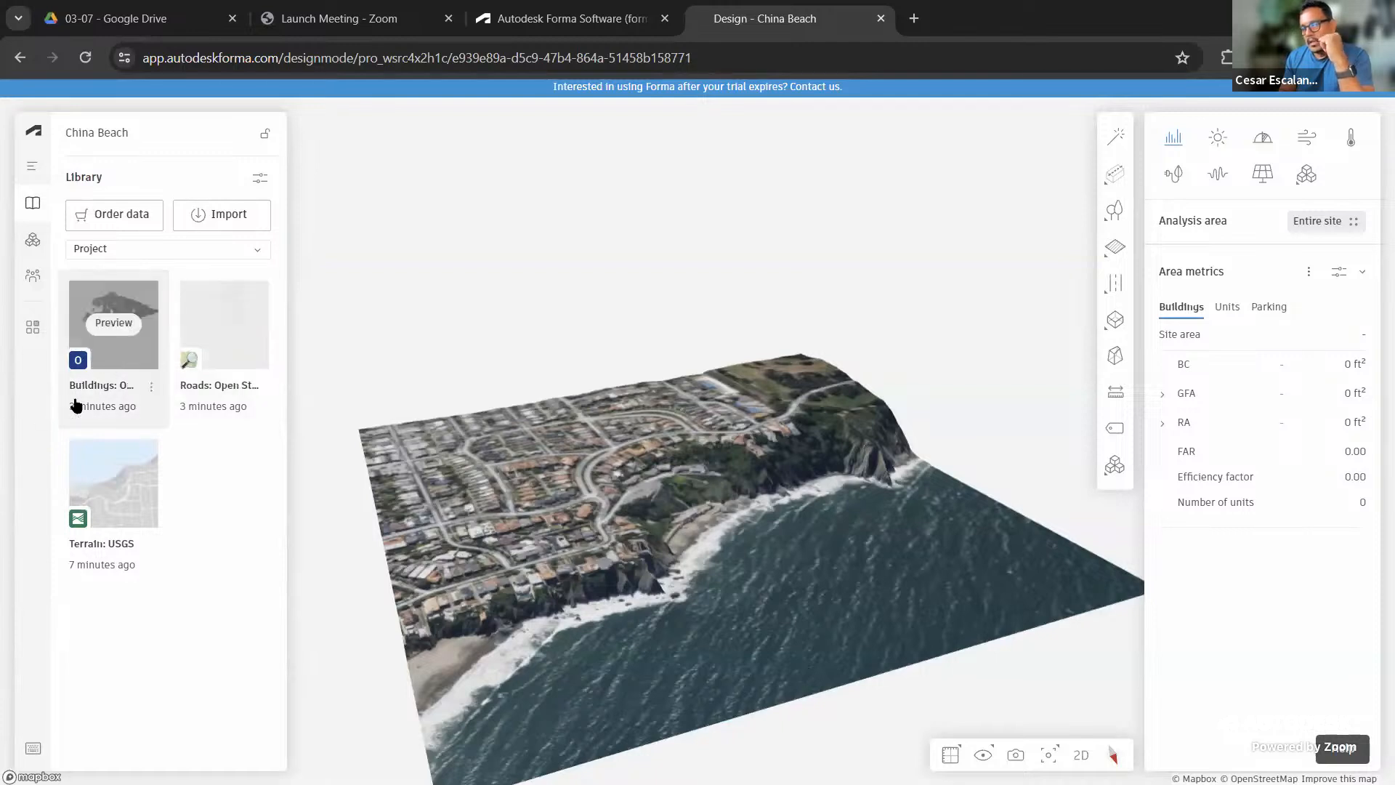
Place the Buildings dataset in the canvas and add its 523 geometries to the base layer
{"action": "left_click", "coordinate": [151, 390]}
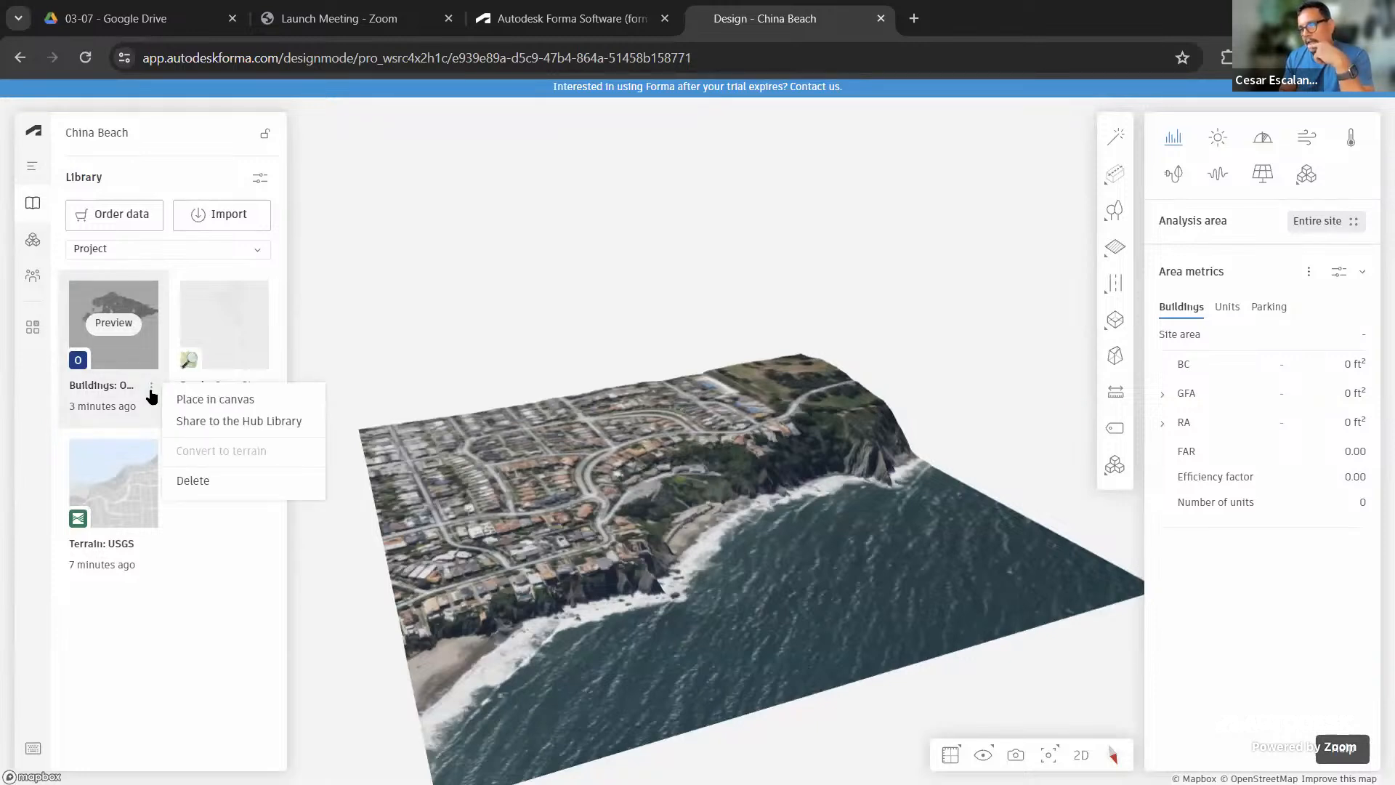
{"action": "left_click", "coordinate": [231, 399]}
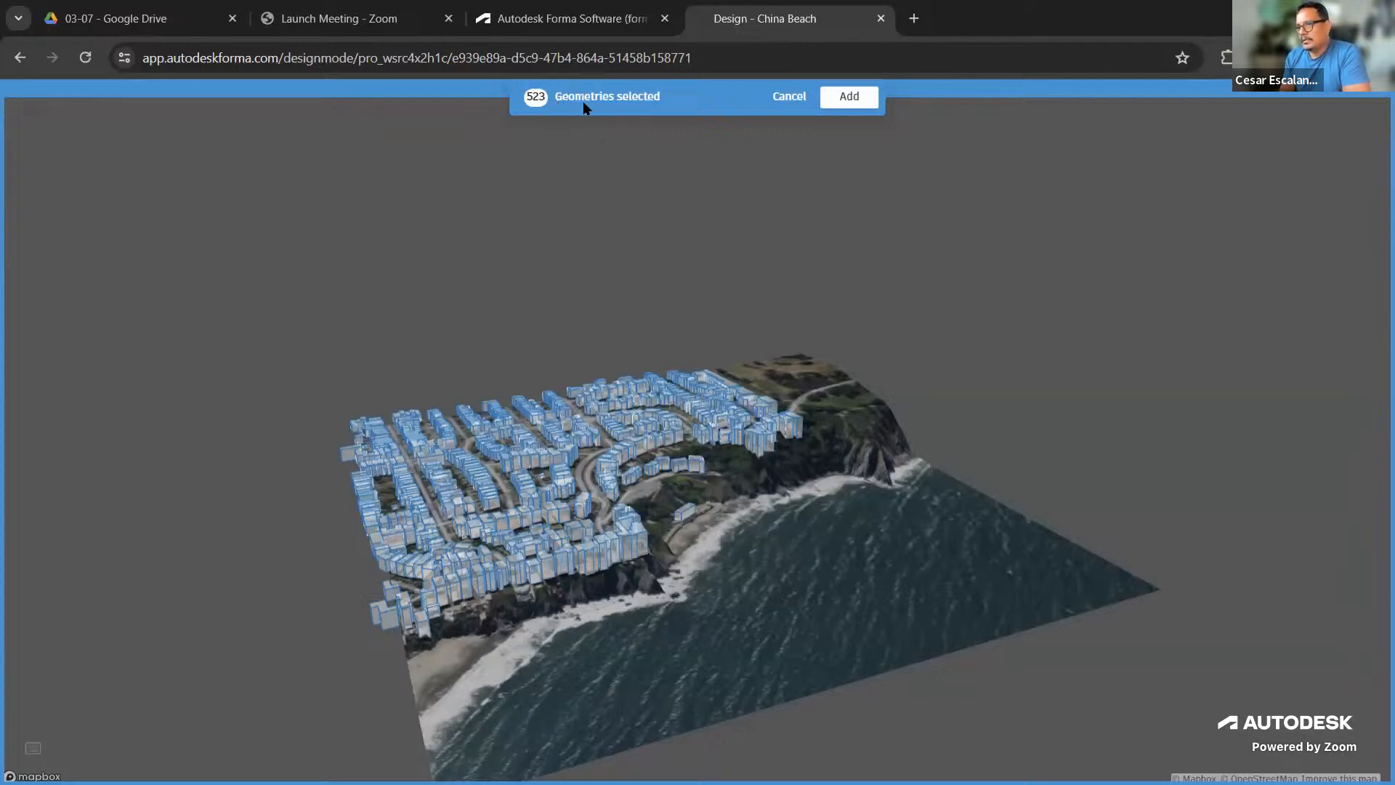
{"action": "left_click", "coordinate": [850, 97]}
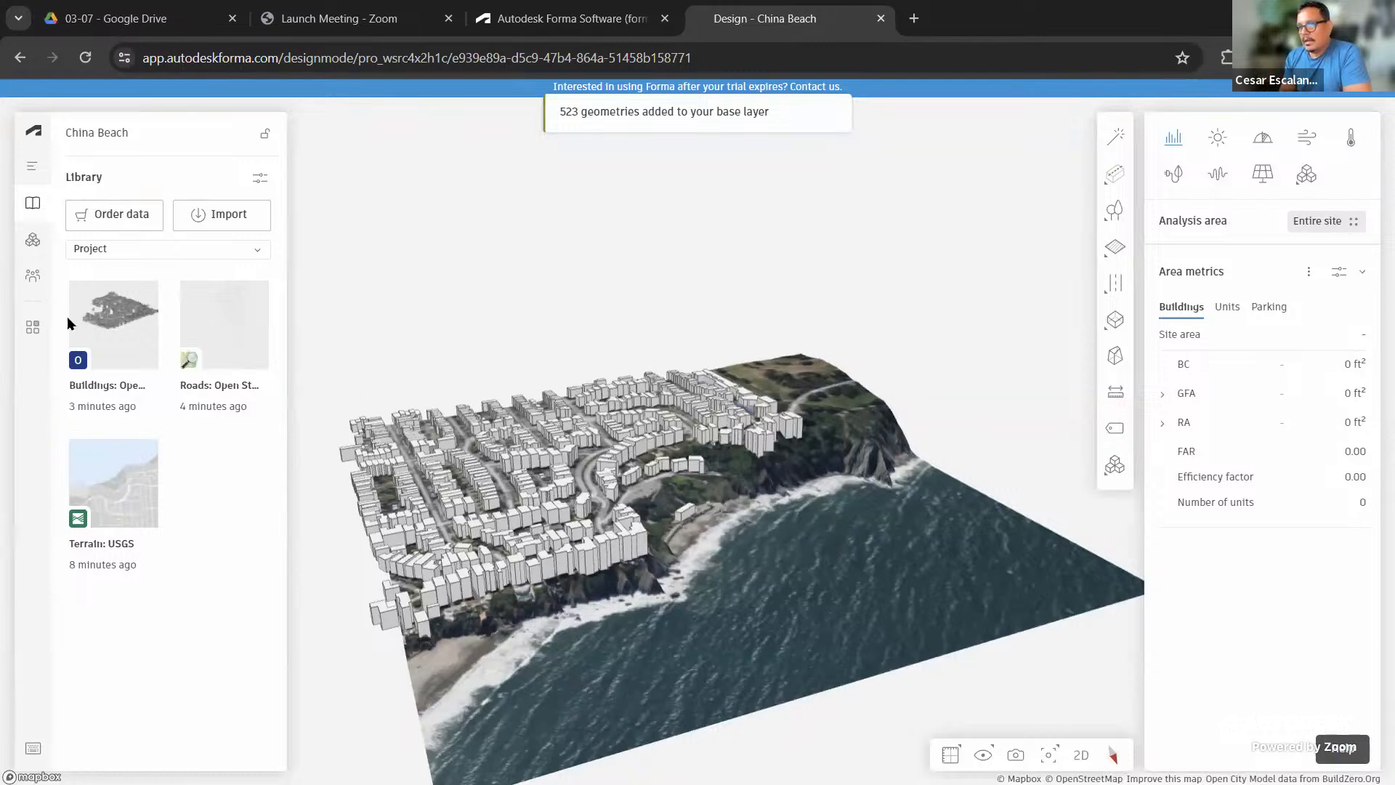
Place the Roads dataset in the canvas, inspect it from several angles, and add its 37 geometries
{"action": "left_click", "coordinate": [263, 389]}
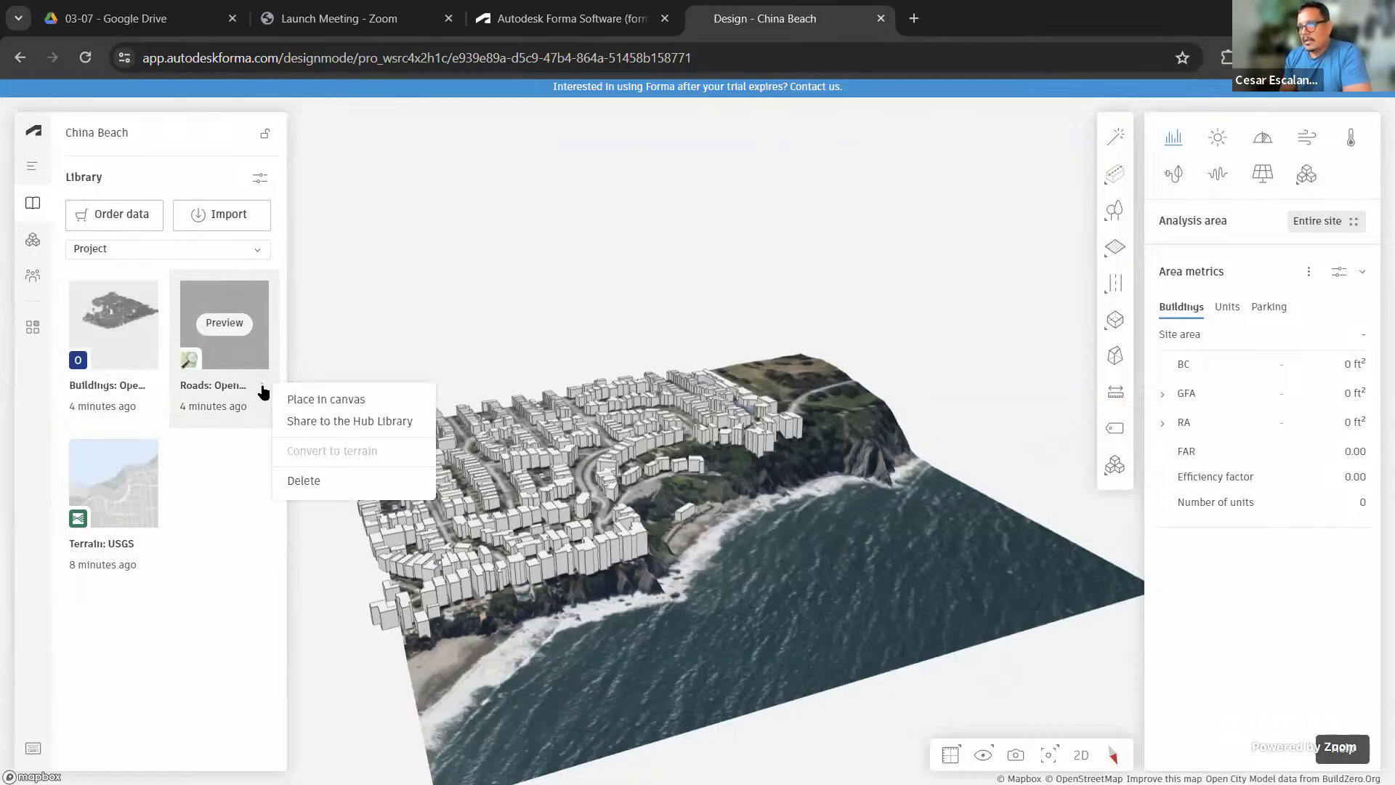
{"action": "left_click", "coordinate": [337, 401]}
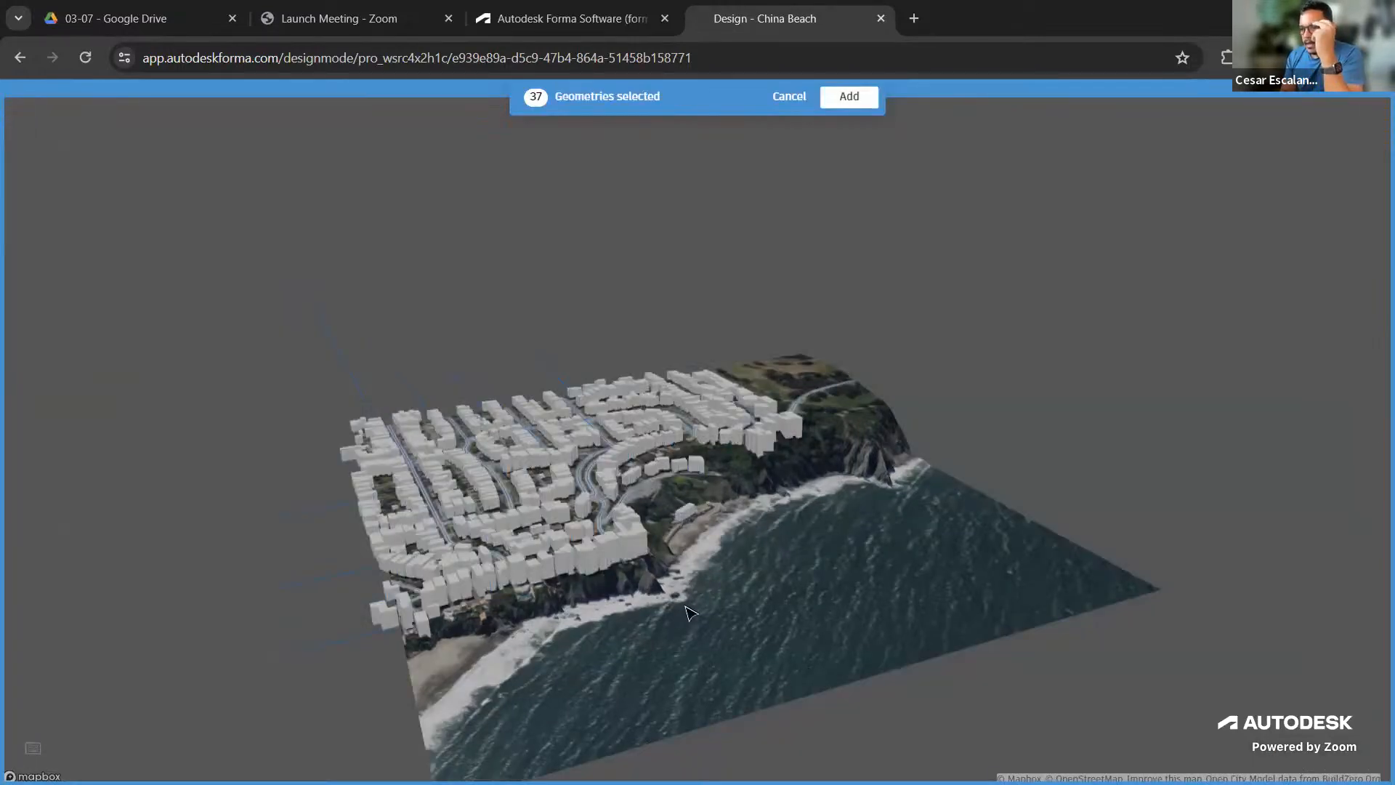
{"action": "right_click_drag", "start_coordinate": [701, 646], "coordinate": [940, 372]}
{"action": "scroll", "coordinate": [853, 439], "scroll_direction": "up", "scroll_amount": 5}
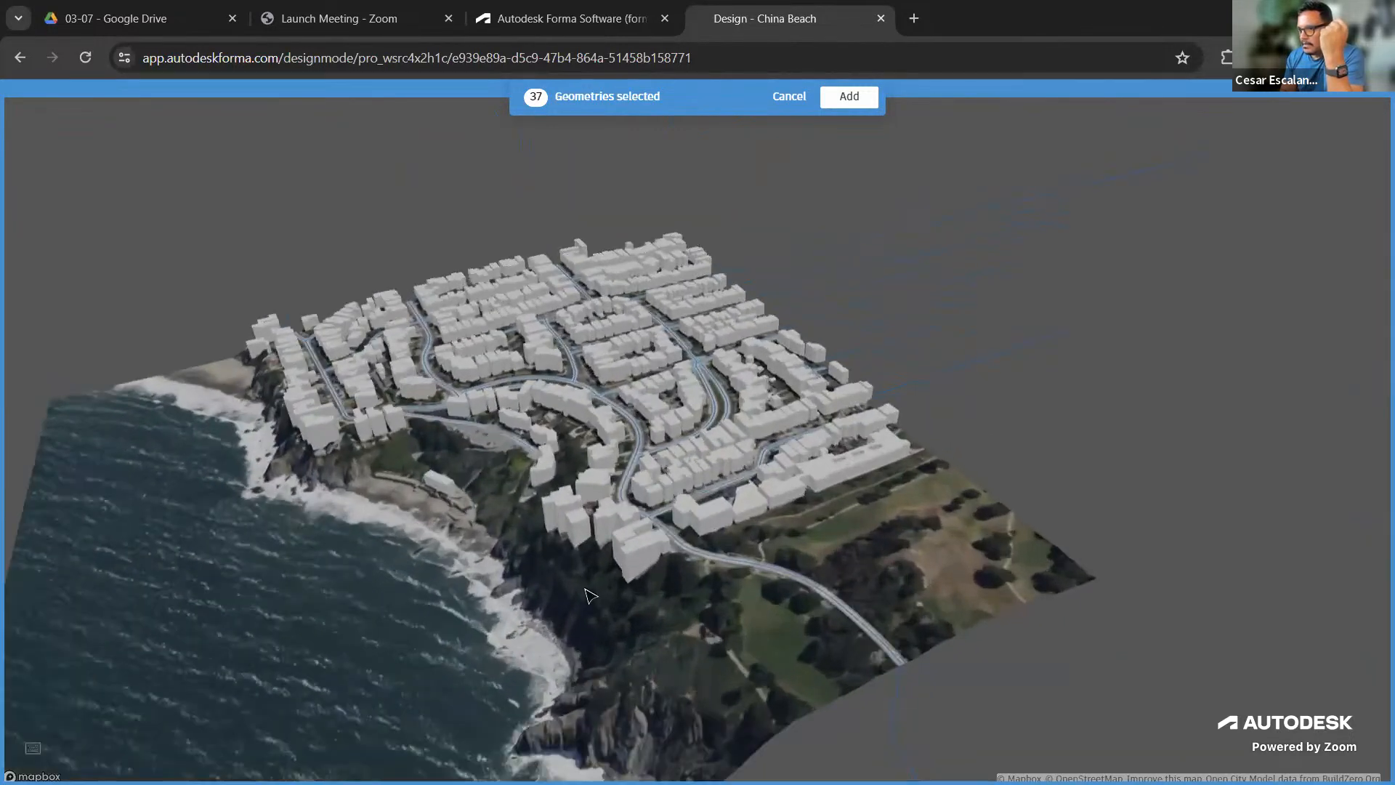
{"action": "scroll", "coordinate": [821, 605], "scroll_direction": "up", "scroll_amount": 3}
{"action": "right_click_drag", "start_coordinate": [818, 602], "coordinate": [1017, 603]}
{"action": "scroll", "coordinate": [697, 603], "scroll_direction": "up", "scroll_amount": 5}
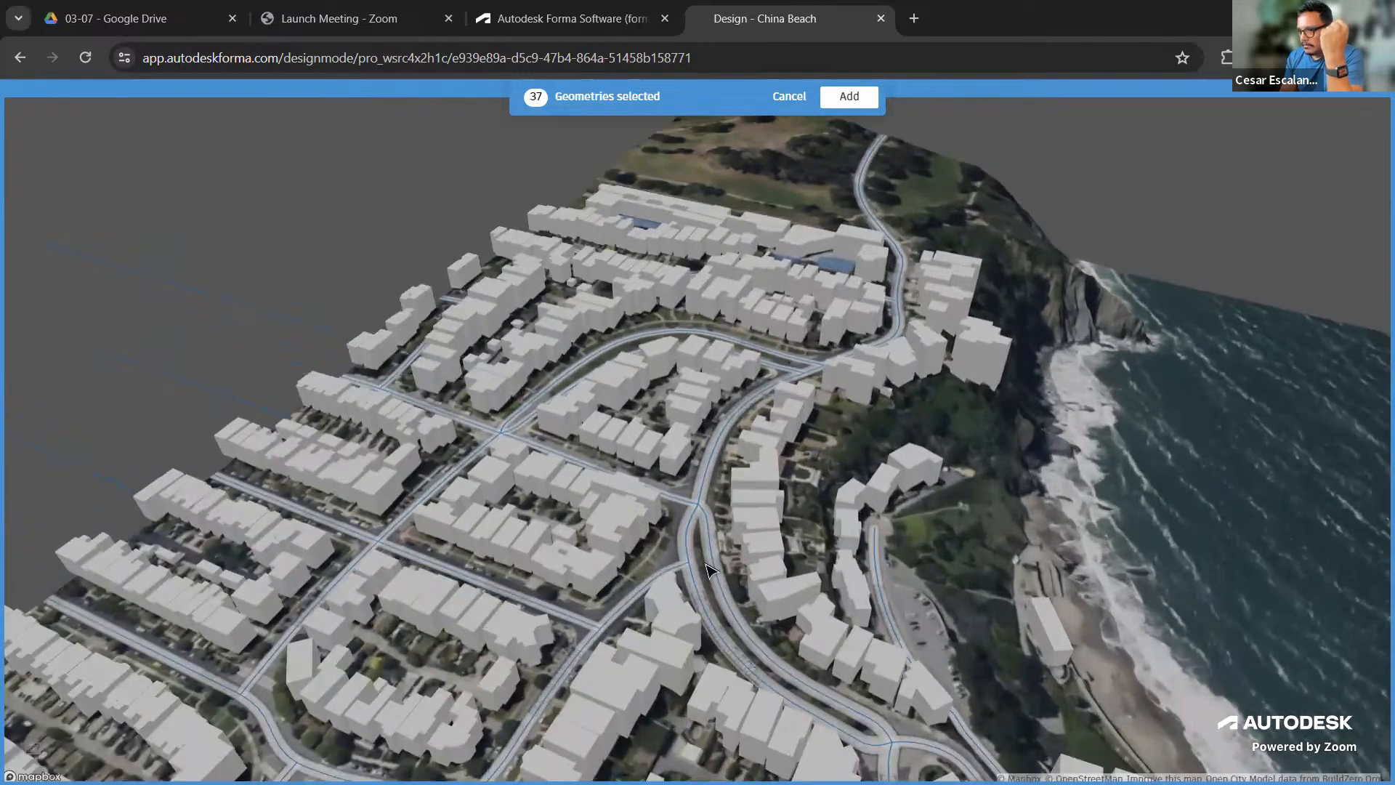
{"action": "scroll", "coordinate": [707, 565], "scroll_direction": "down", "scroll_amount": 5}
{"action": "right_click_drag", "start_coordinate": [906, 566], "coordinate": [758, 569]}
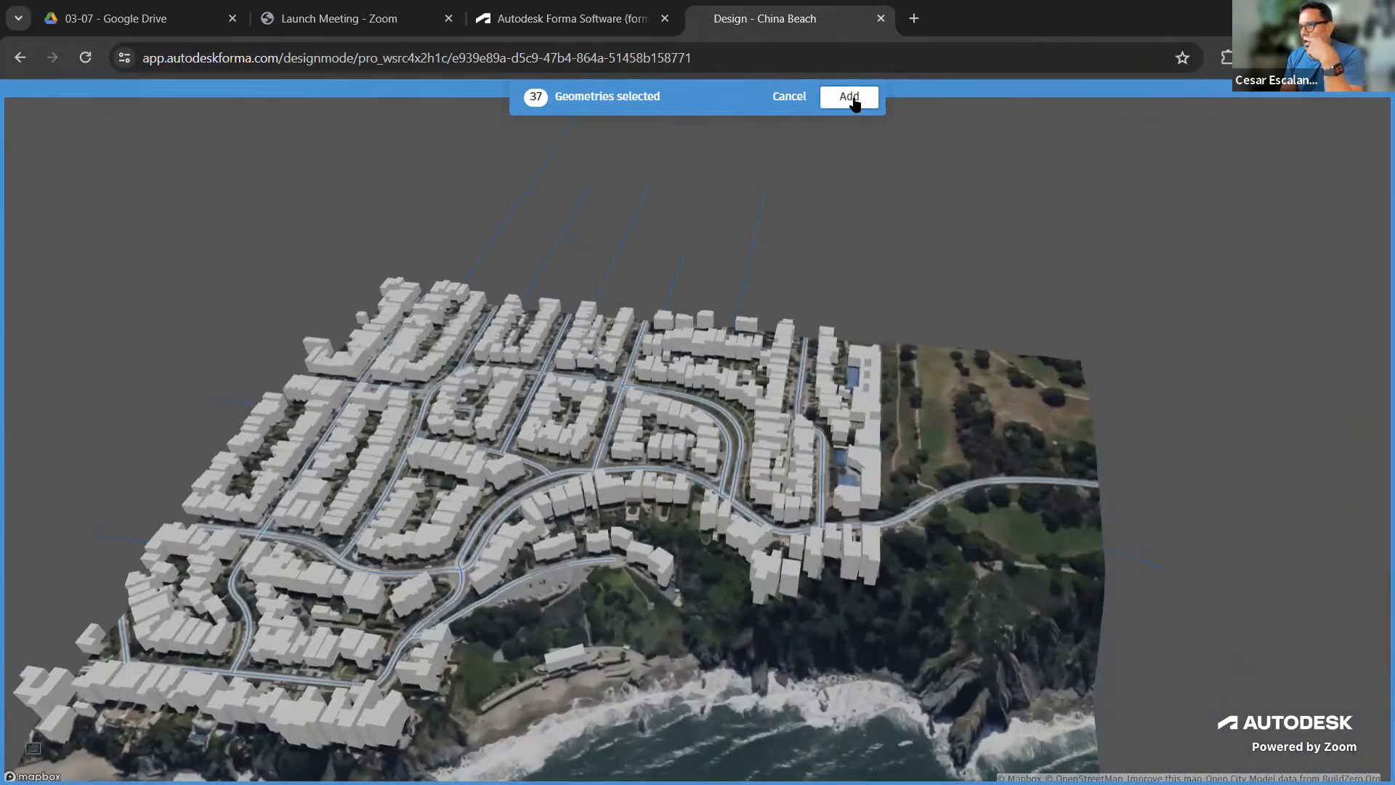
{"action": "left_click", "coordinate": [855, 101]}
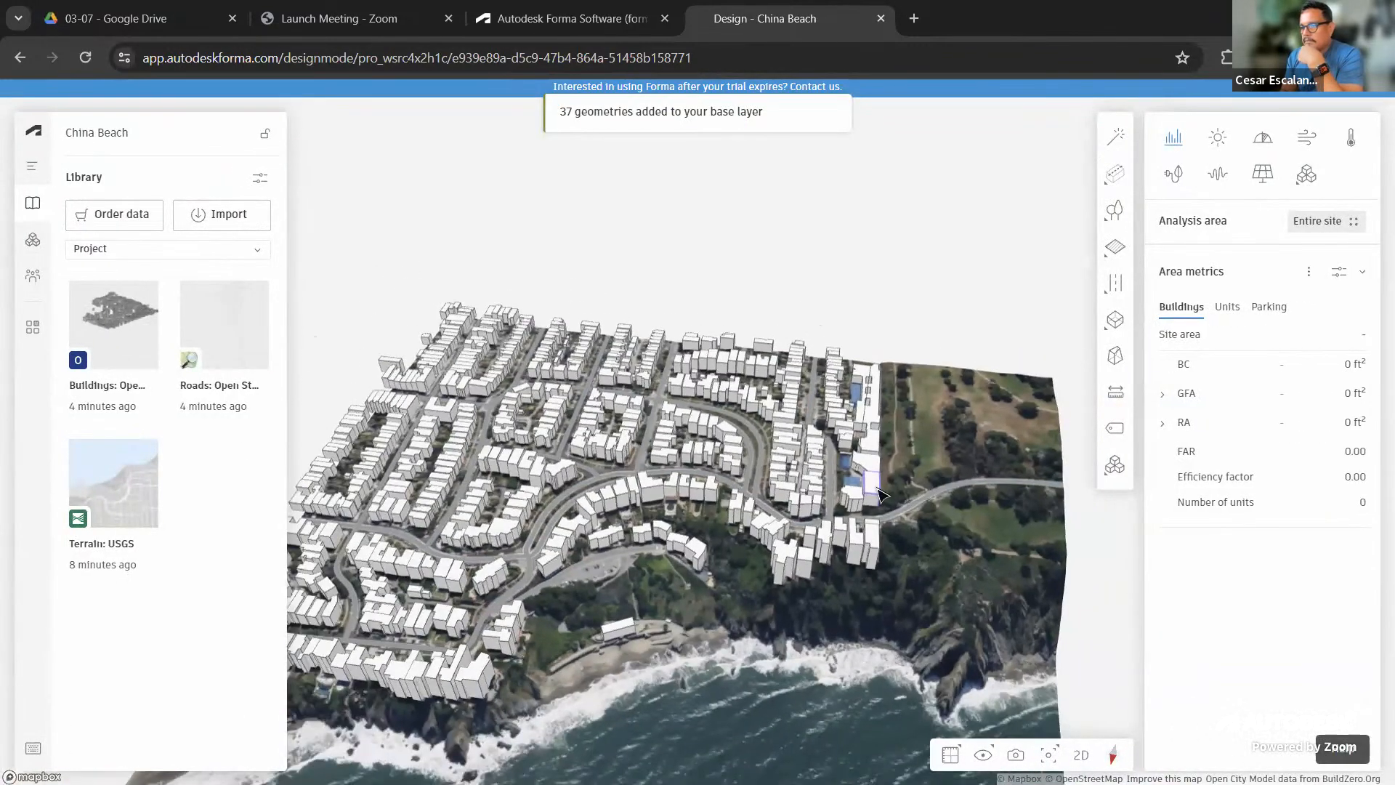
{"action": "right_click_drag", "start_coordinate": [775, 660], "coordinate": [829, 652]}
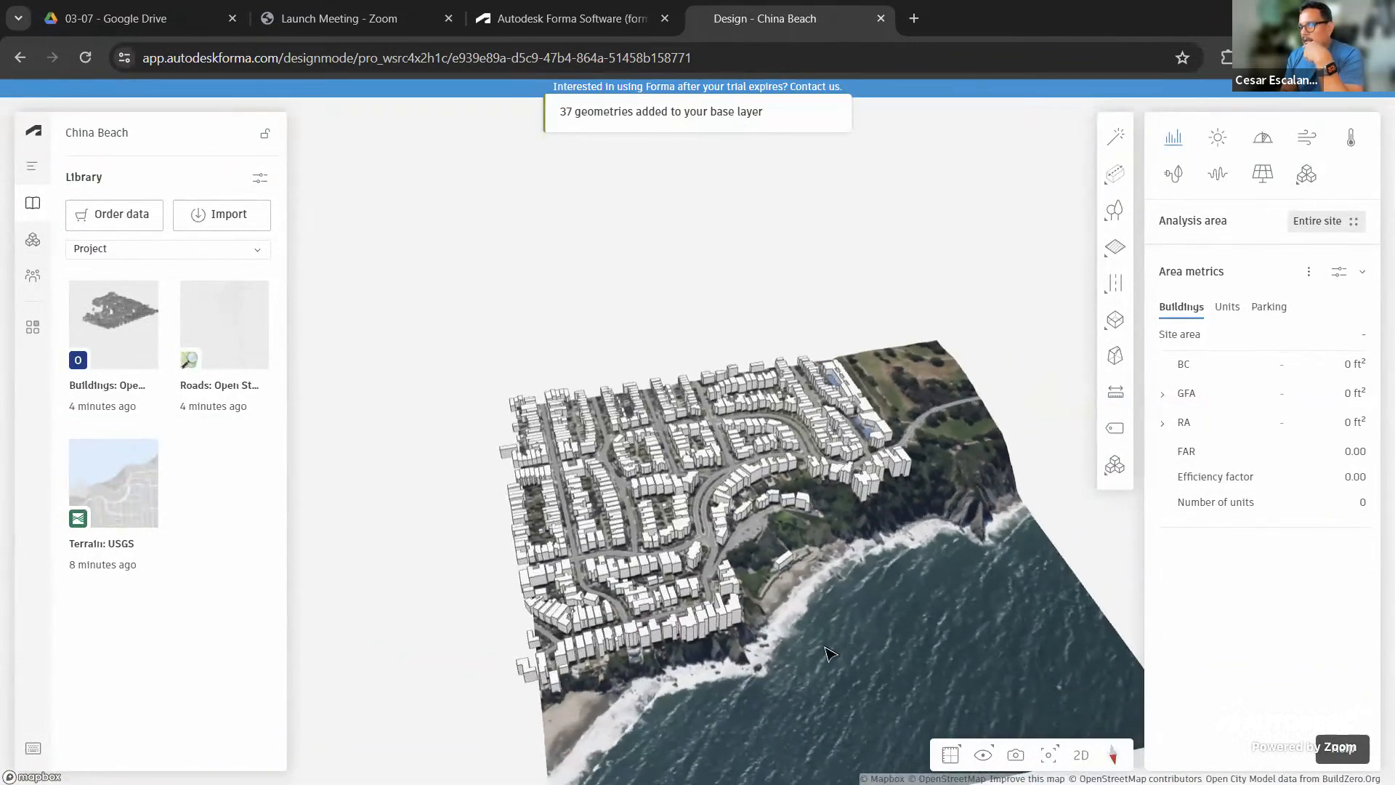
{"action": "scroll", "coordinate": [826, 653], "scroll_direction": "up", "scroll_amount": 2}
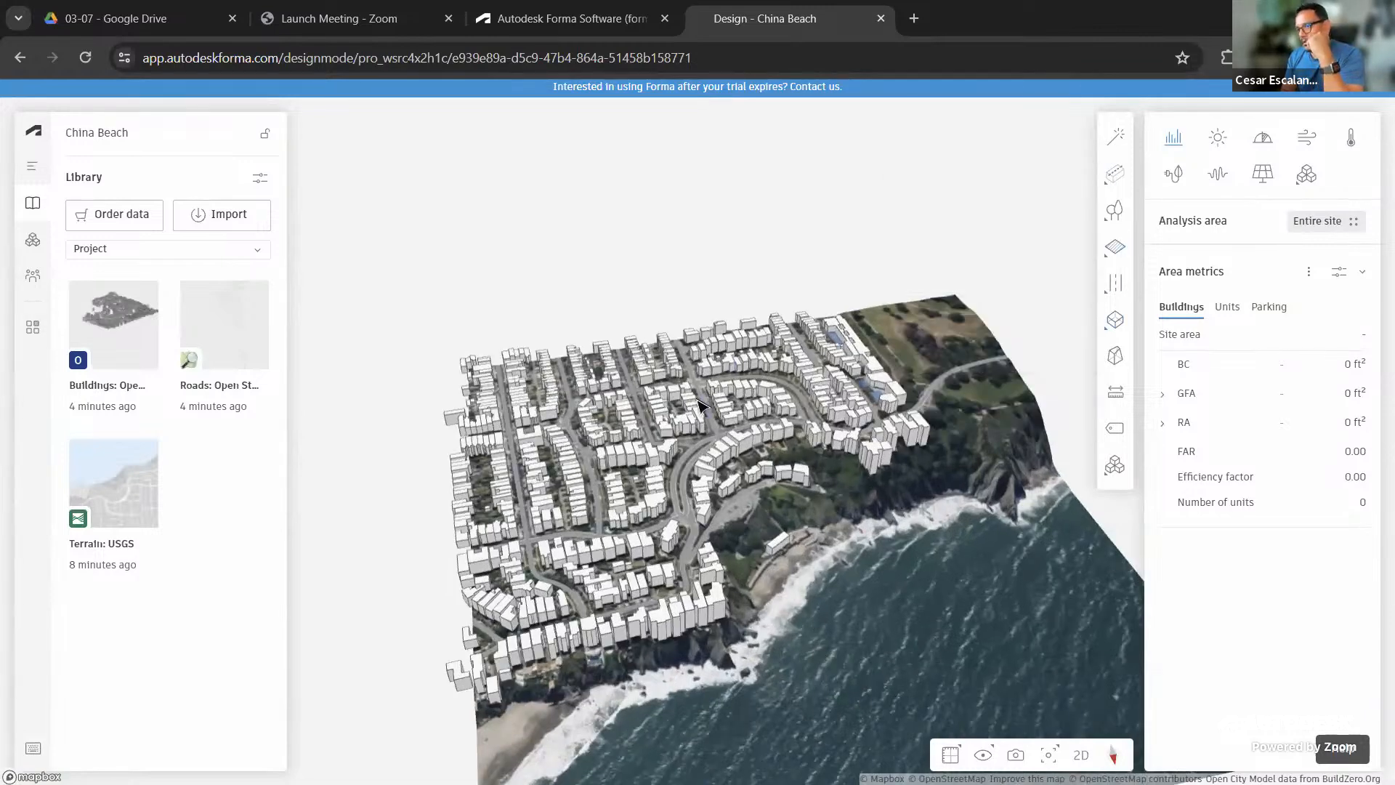
{"action": "scroll", "coordinate": [698, 403], "scroll_direction": "up", "scroll_amount": 1}
{"action": "scroll", "coordinate": [696, 421], "scroll_direction": "up", "scroll_amount": 3}
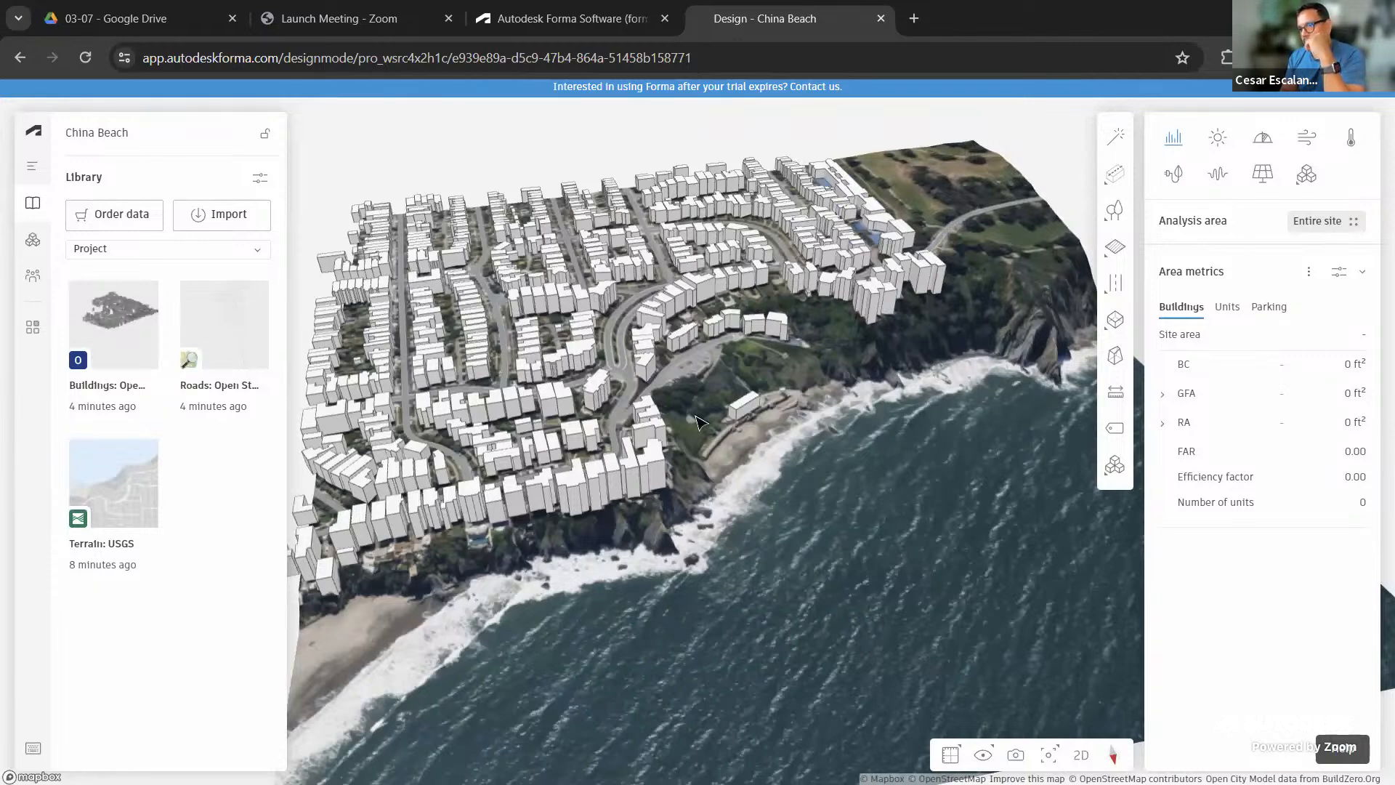
{"action": "scroll", "coordinate": [825, 483], "scroll_direction": "up", "scroll_amount": 3}
{"action": "right_click_drag", "start_coordinate": [824, 531], "coordinate": [538, 442]}
{"action": "scroll", "coordinate": [537, 442], "scroll_direction": "down", "scroll_amount": 6}
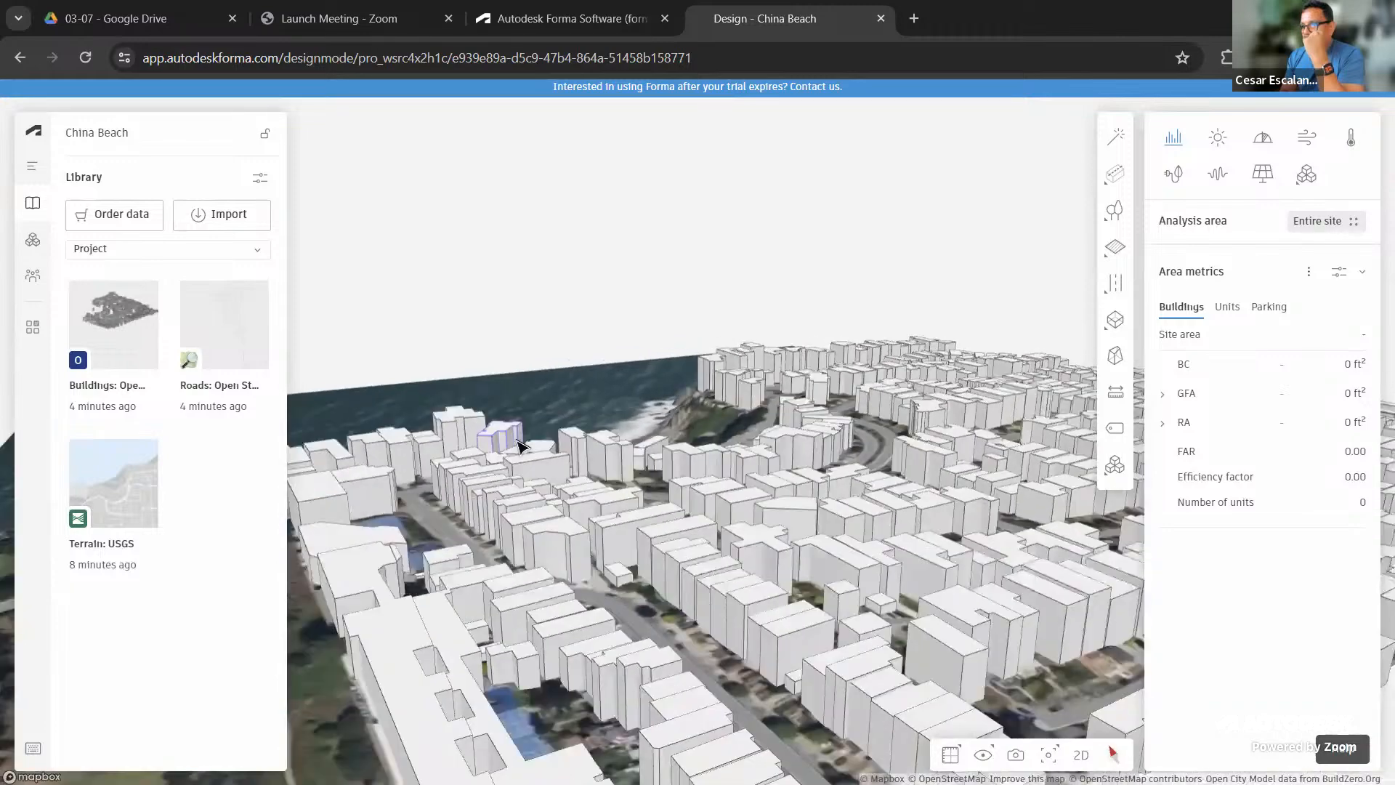
{"action": "right_click_drag", "start_coordinate": [626, 465], "coordinate": [912, 514]}
{"action": "scroll", "coordinate": [912, 514], "scroll_direction": "up", "scroll_amount": 8}
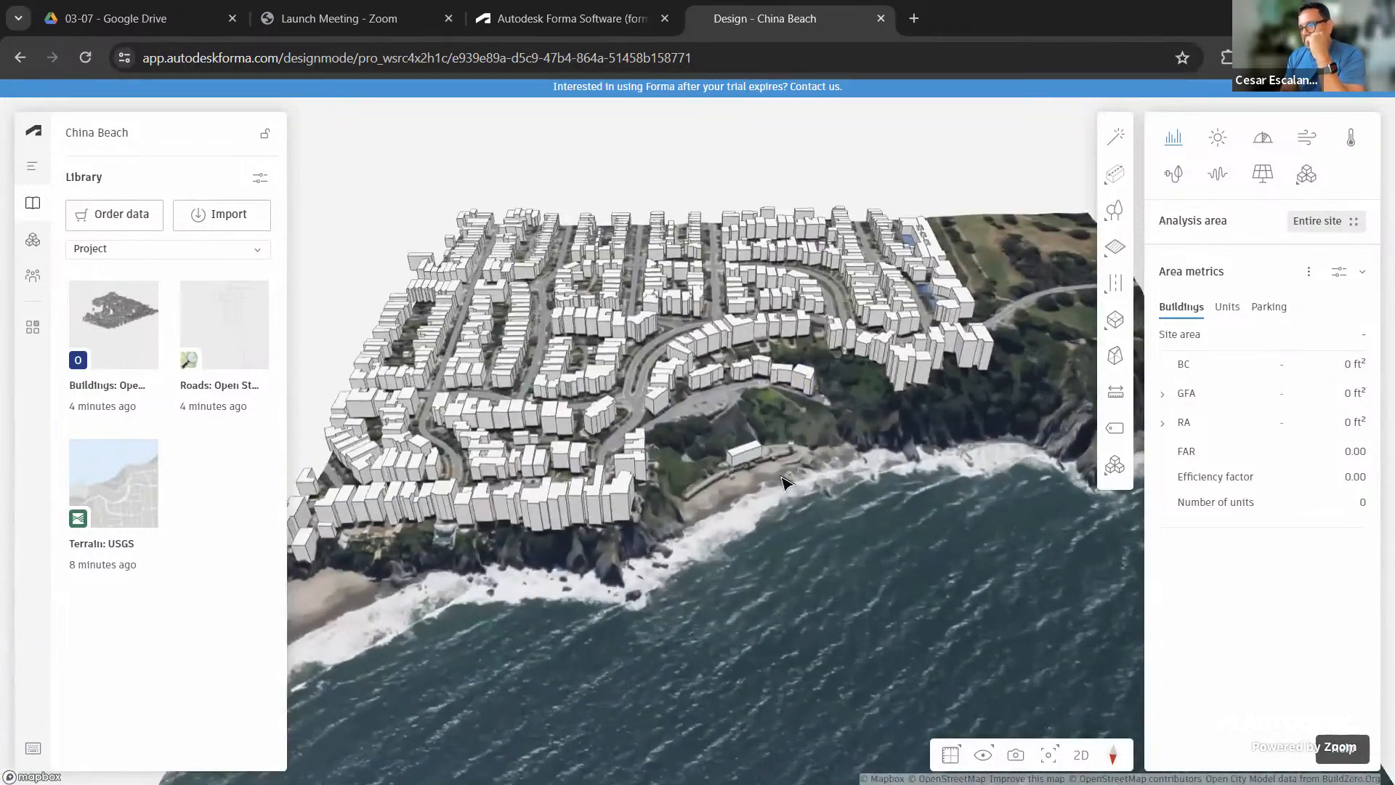
{"action": "scroll", "coordinate": [800, 535], "scroll_direction": "up", "scroll_amount": 5}
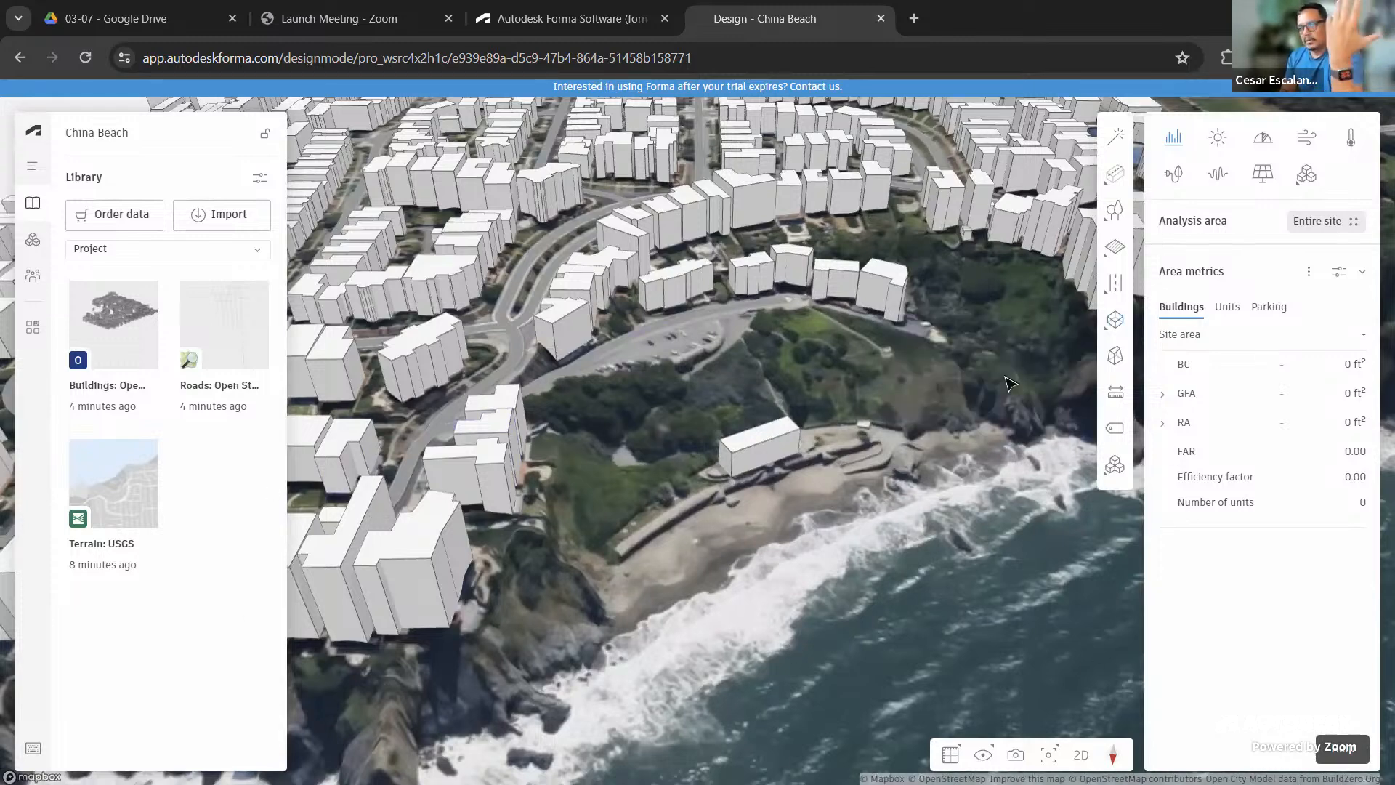
{"action": "scroll", "coordinate": [839, 427], "scroll_direction": "down", "scroll_amount": 1}
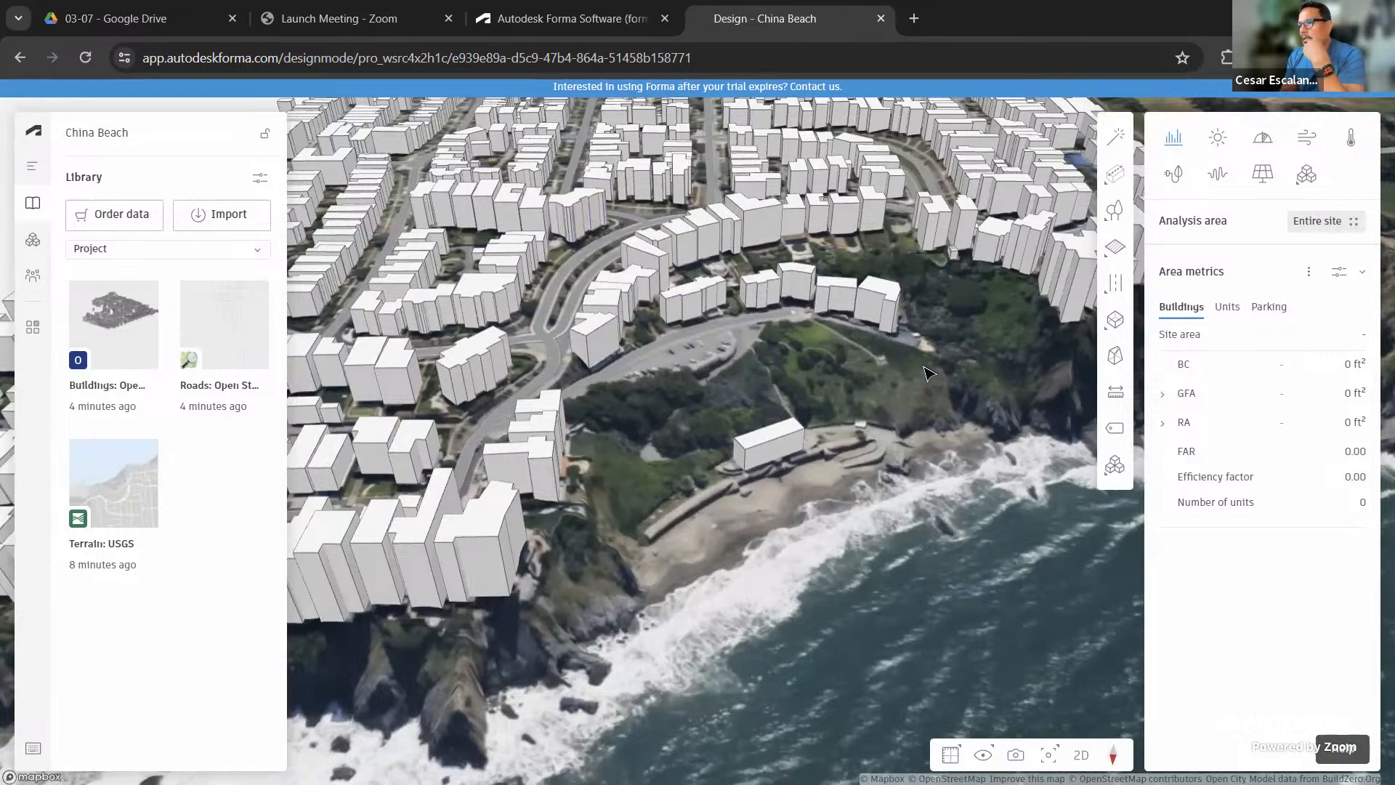
{"action": "scroll", "coordinate": [929, 369], "scroll_direction": "down", "scroll_amount": 4}
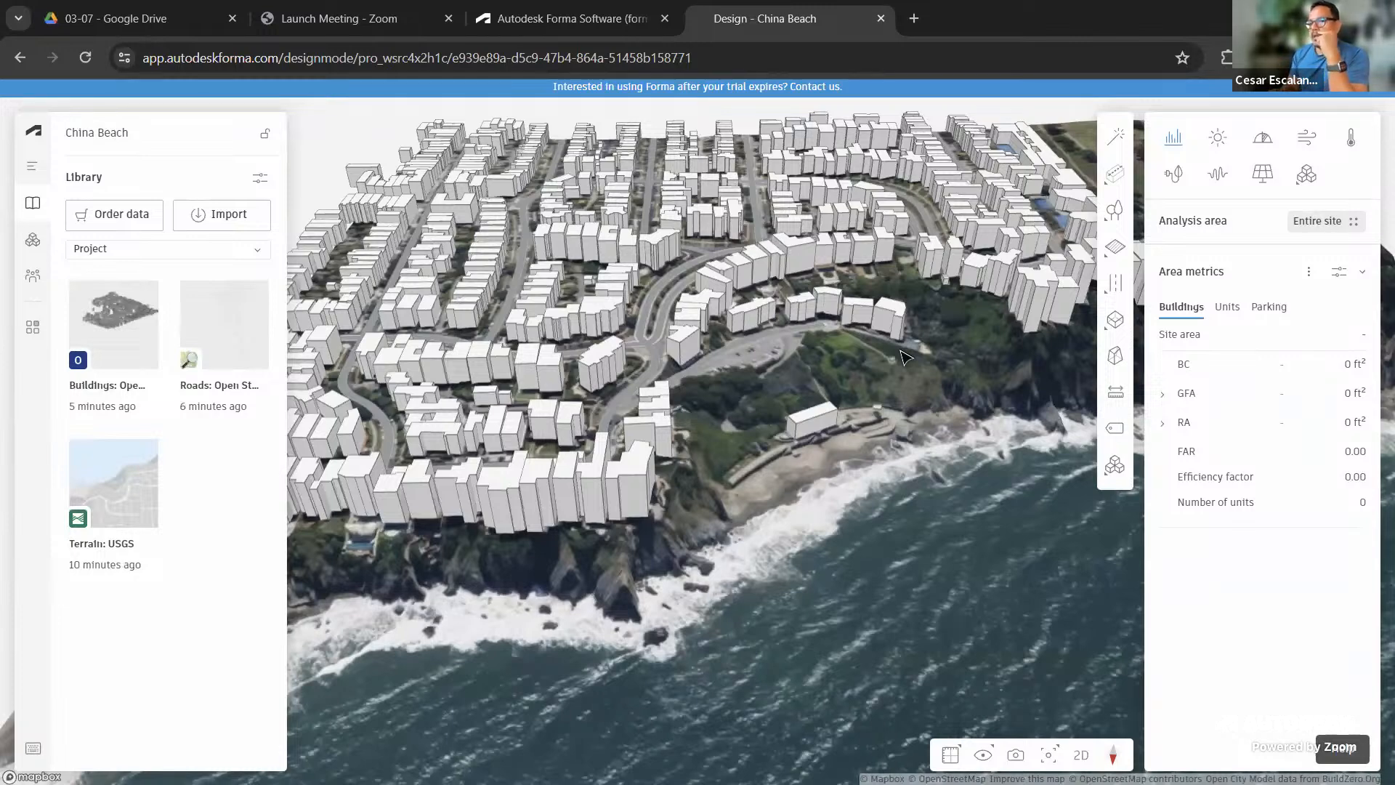
Open the proposals and layers panel and orbit around the city view
{"action": "left_click", "coordinate": [32, 171]}
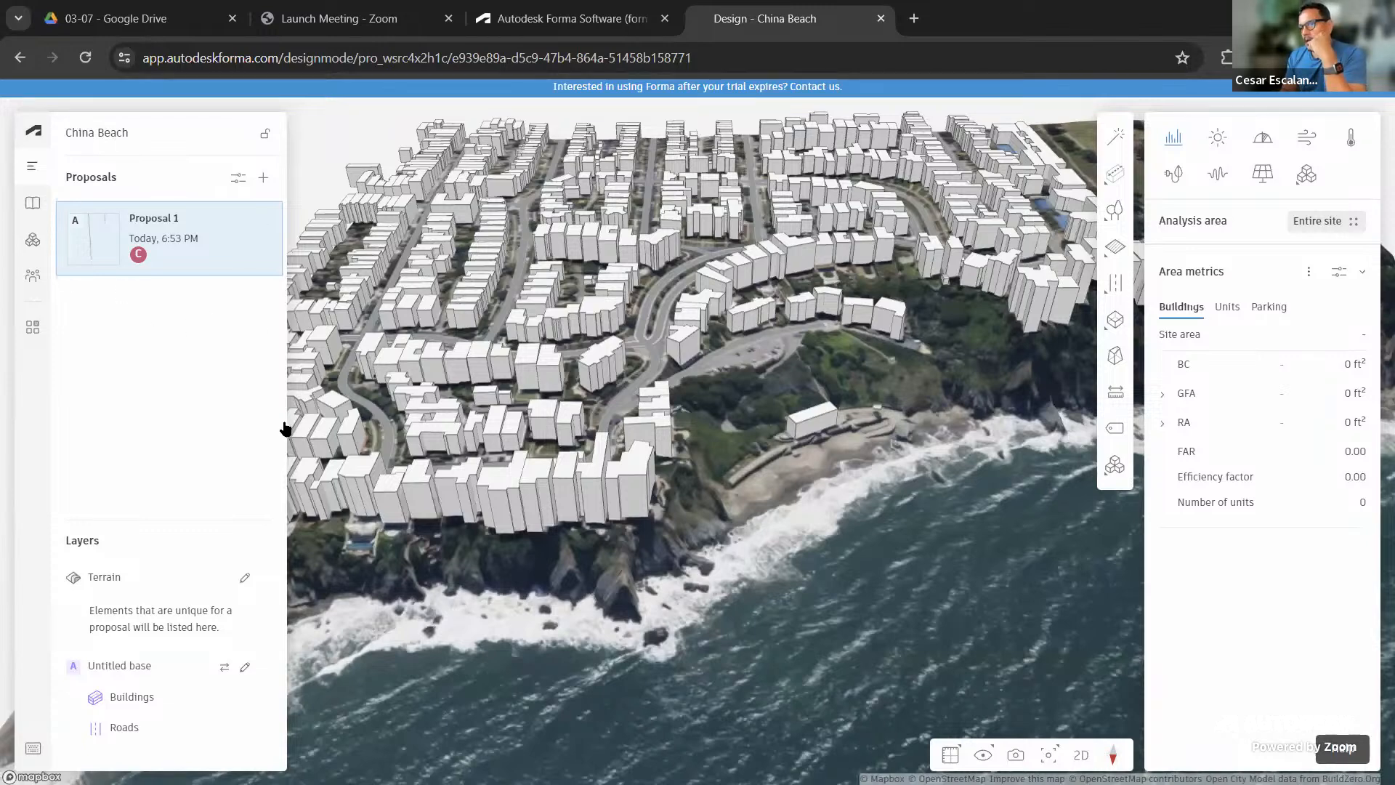
{"action": "scroll", "coordinate": [703, 529], "scroll_direction": "down", "scroll_amount": 2}
{"action": "left_click_drag", "start_coordinate": [779, 570], "coordinate": [735, 570]}
{"action": "scroll", "coordinate": [769, 519], "scroll_direction": "up", "scroll_amount": 3}
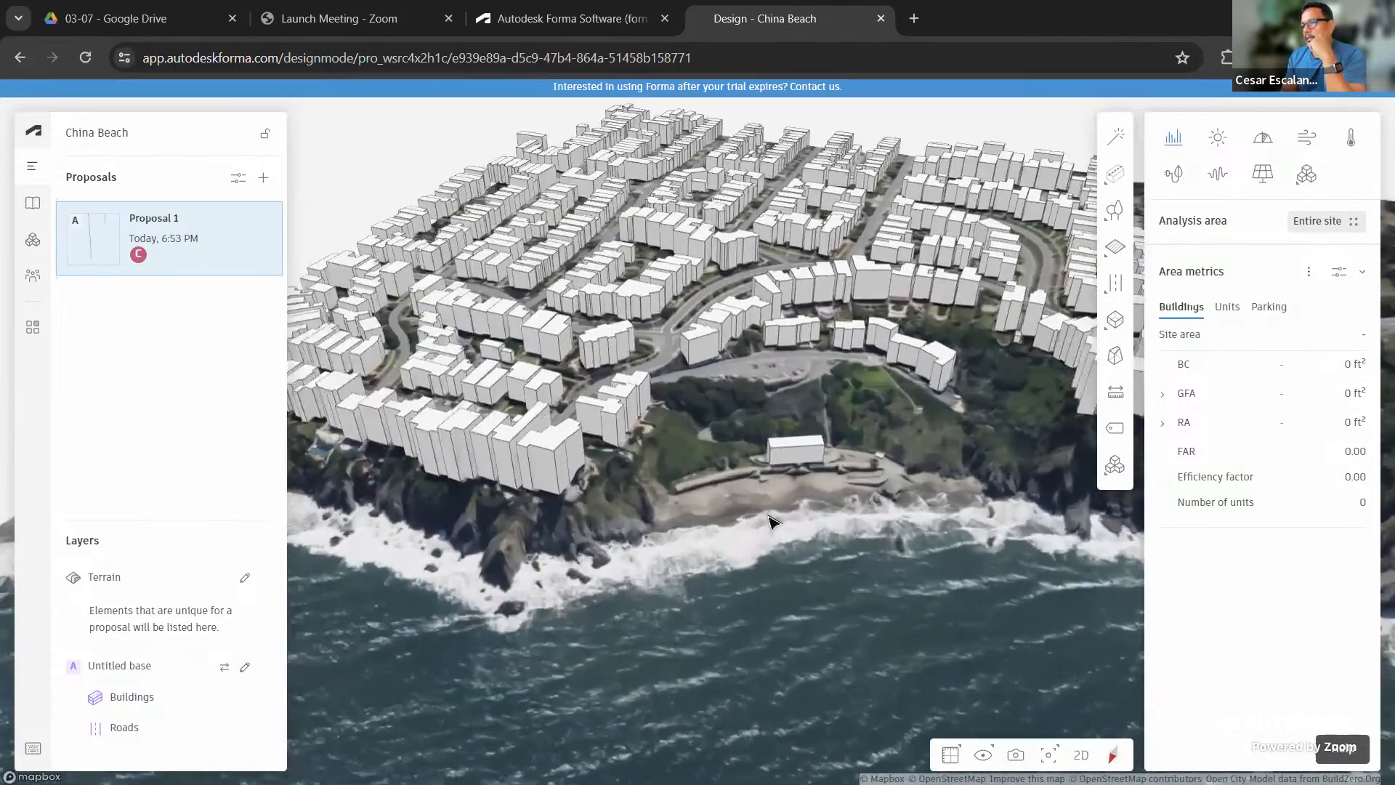
{"action": "scroll", "coordinate": [769, 519], "scroll_direction": "up", "scroll_amount": 1}
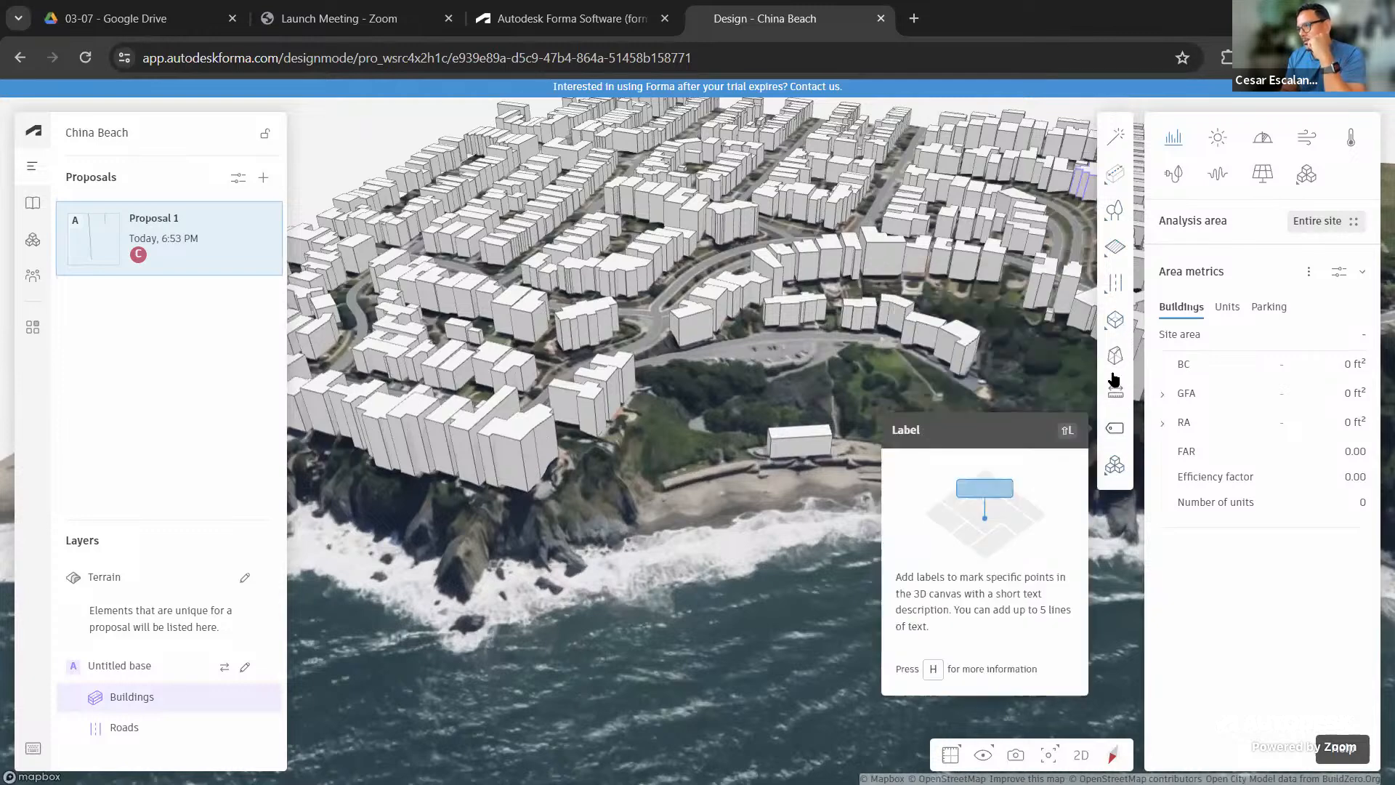
Look over the Buildings and Vegetation tools, then bring up the Limits flyout at Site limit
{"action": "mouse_move", "coordinate": [1112, 175]}
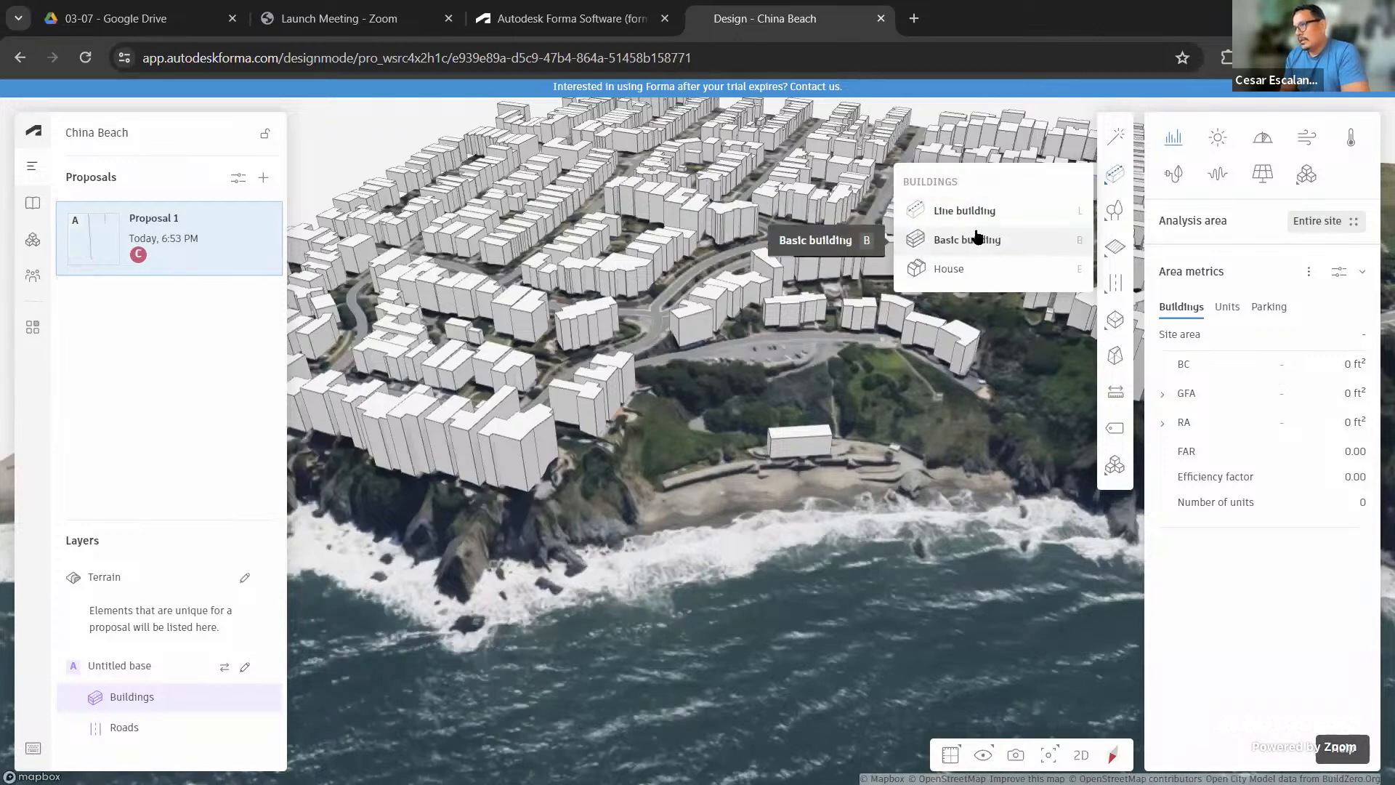
{"action": "mouse_move", "coordinate": [981, 238]}
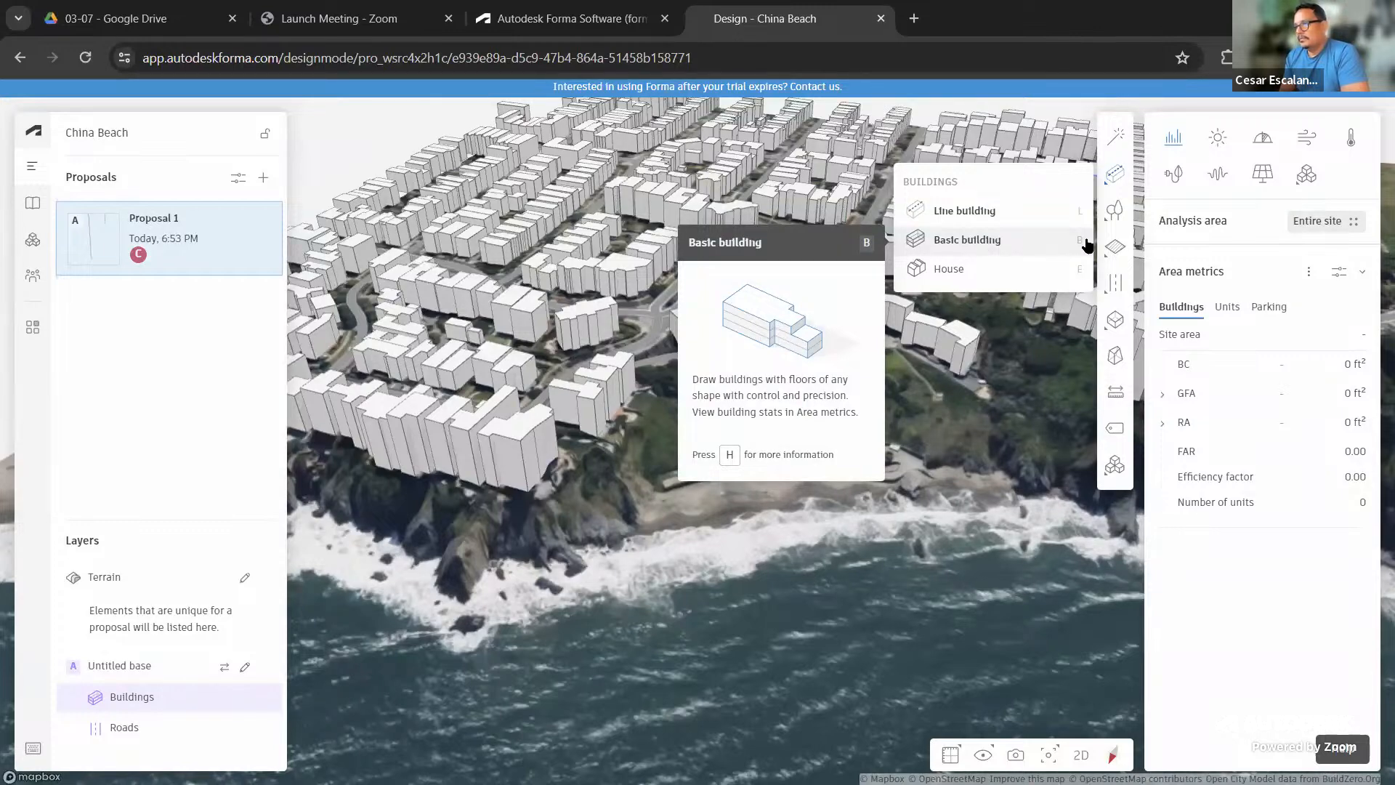
{"action": "mouse_move", "coordinate": [1114, 217]}
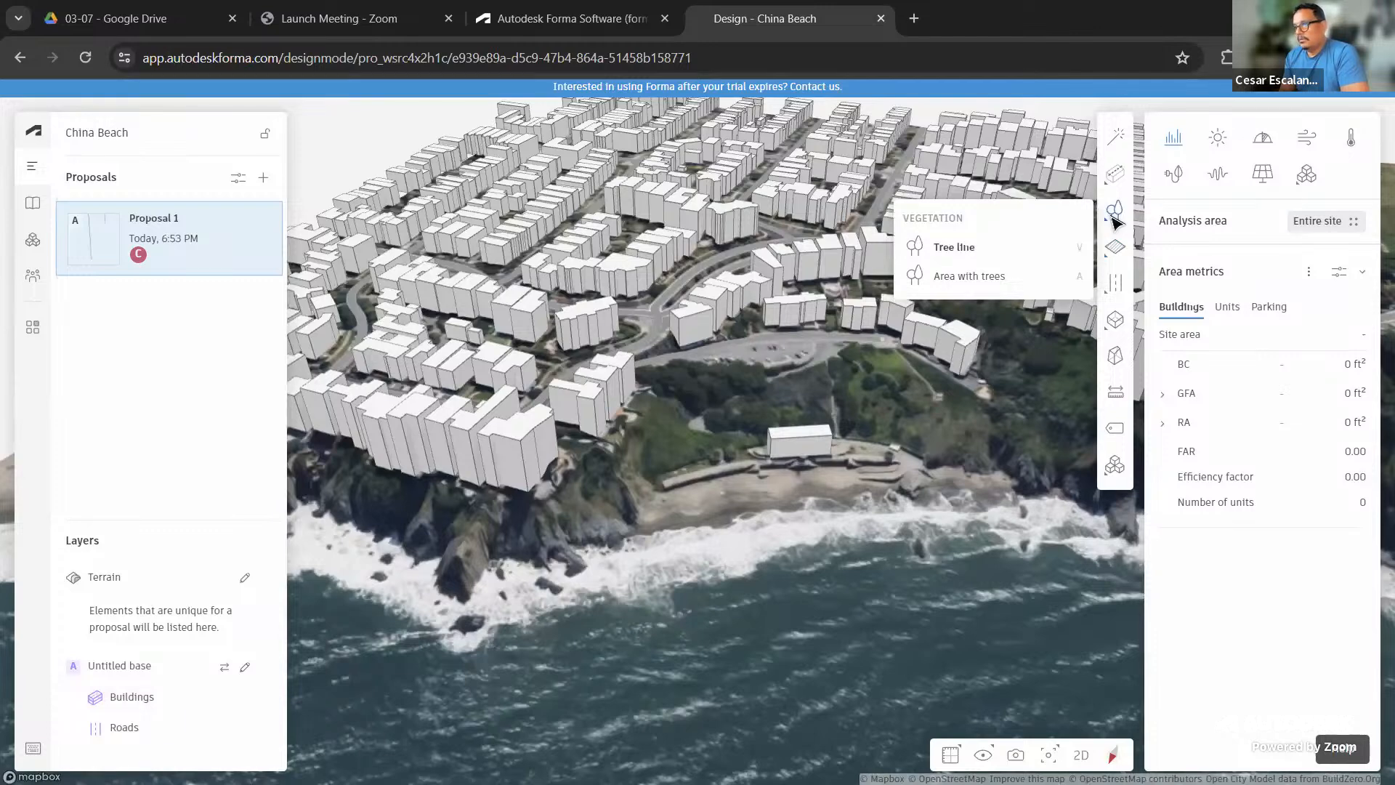
{"action": "mouse_move", "coordinate": [1117, 266]}
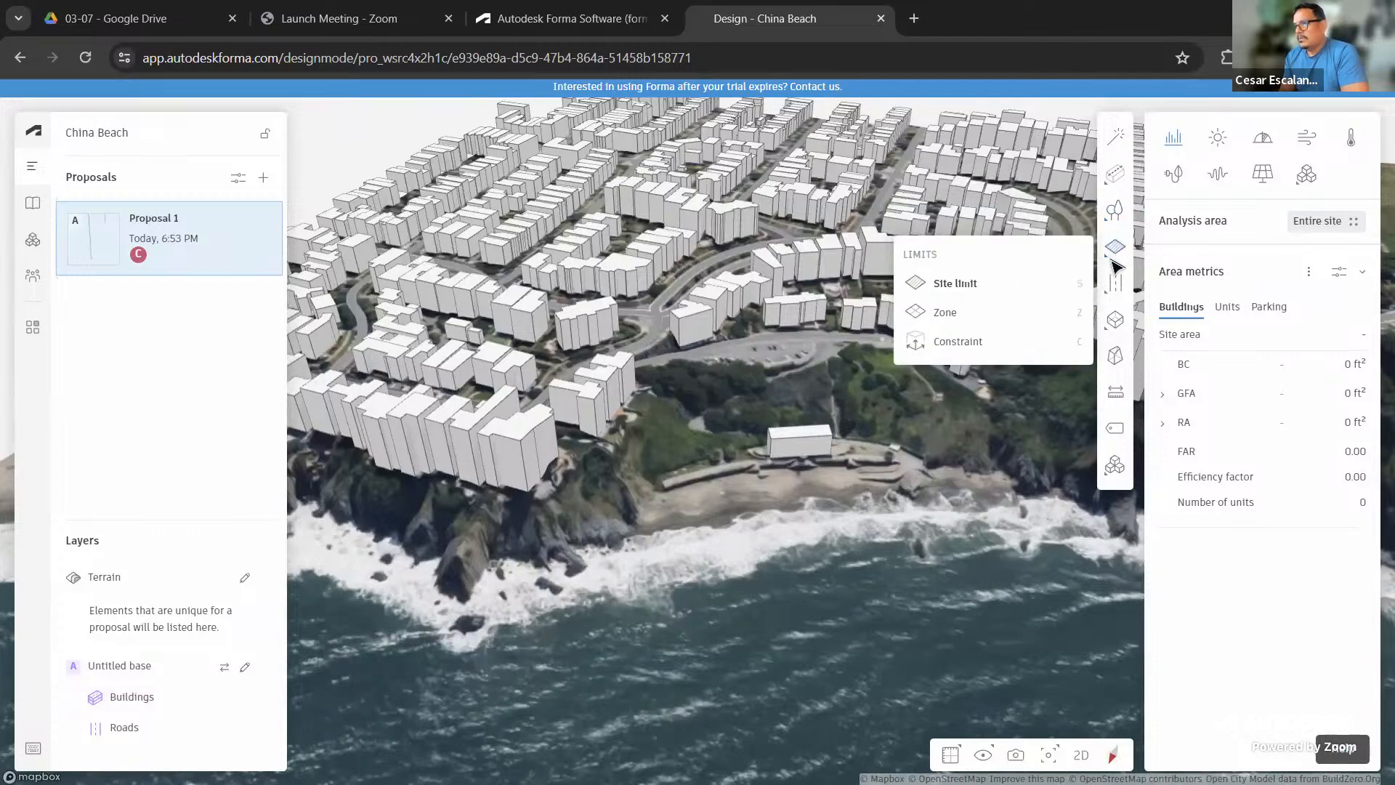
{"action": "mouse_move", "coordinate": [1115, 319]}
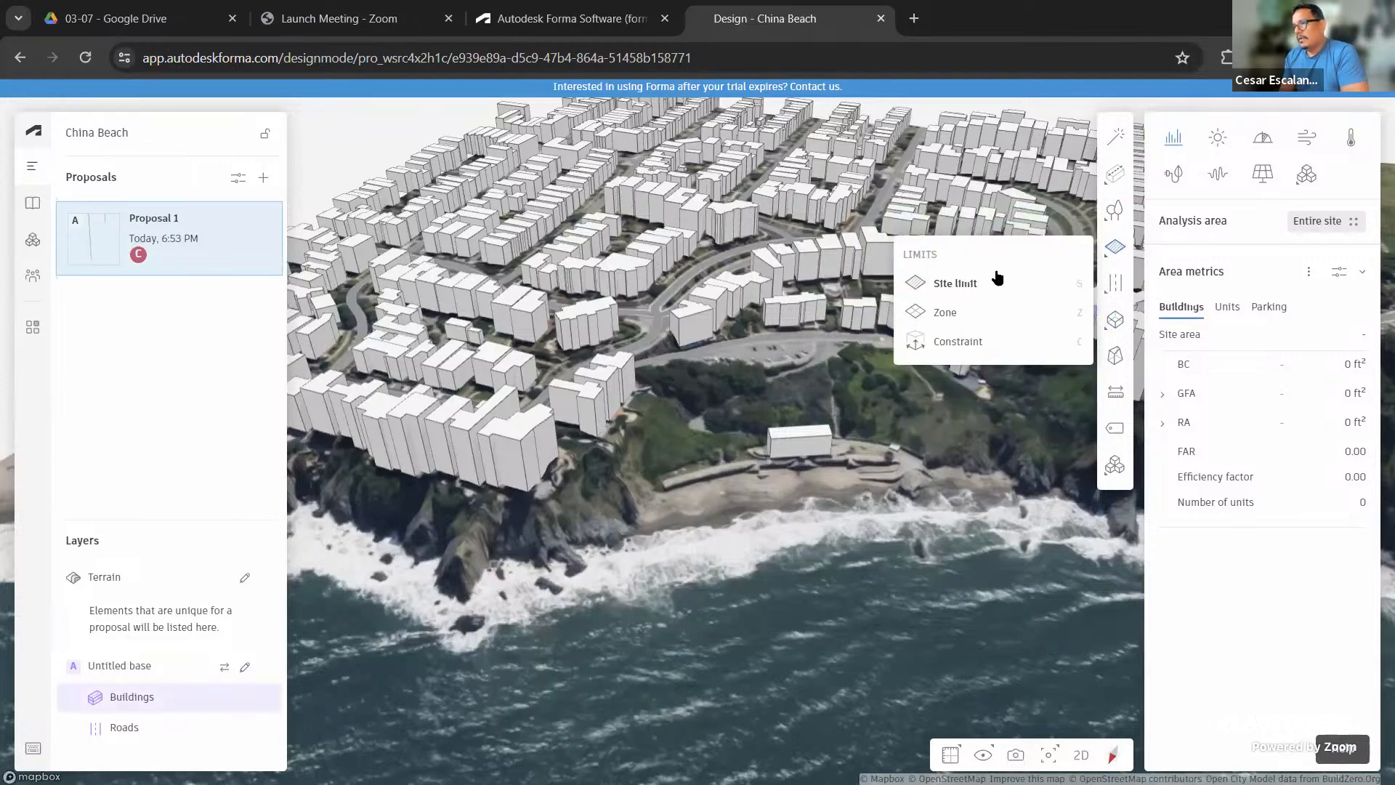
{"action": "mouse_move", "coordinate": [958, 289]}
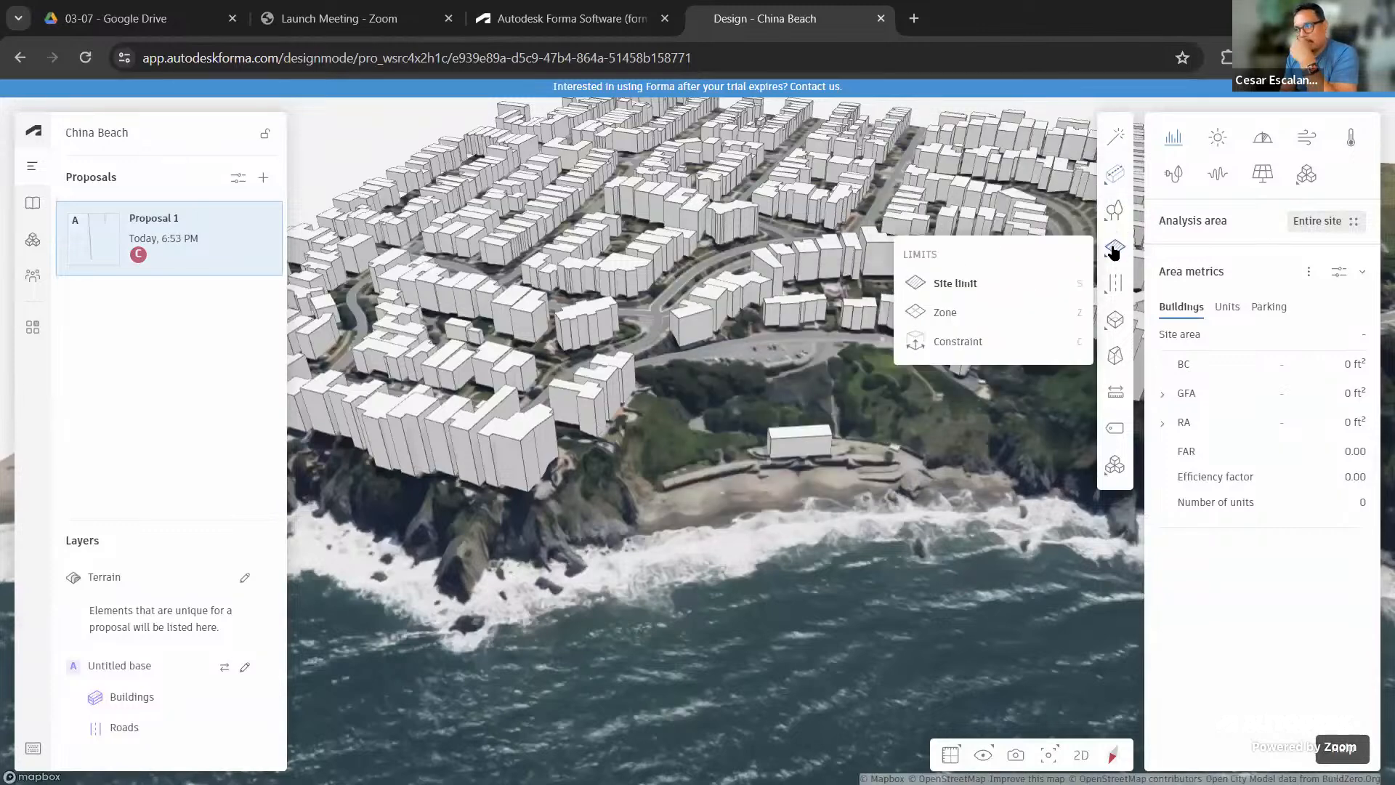
Start a site limit, tracing corners from the shoreline up the cliff to the road edge
{"action": "left_click", "coordinate": [966, 284]}
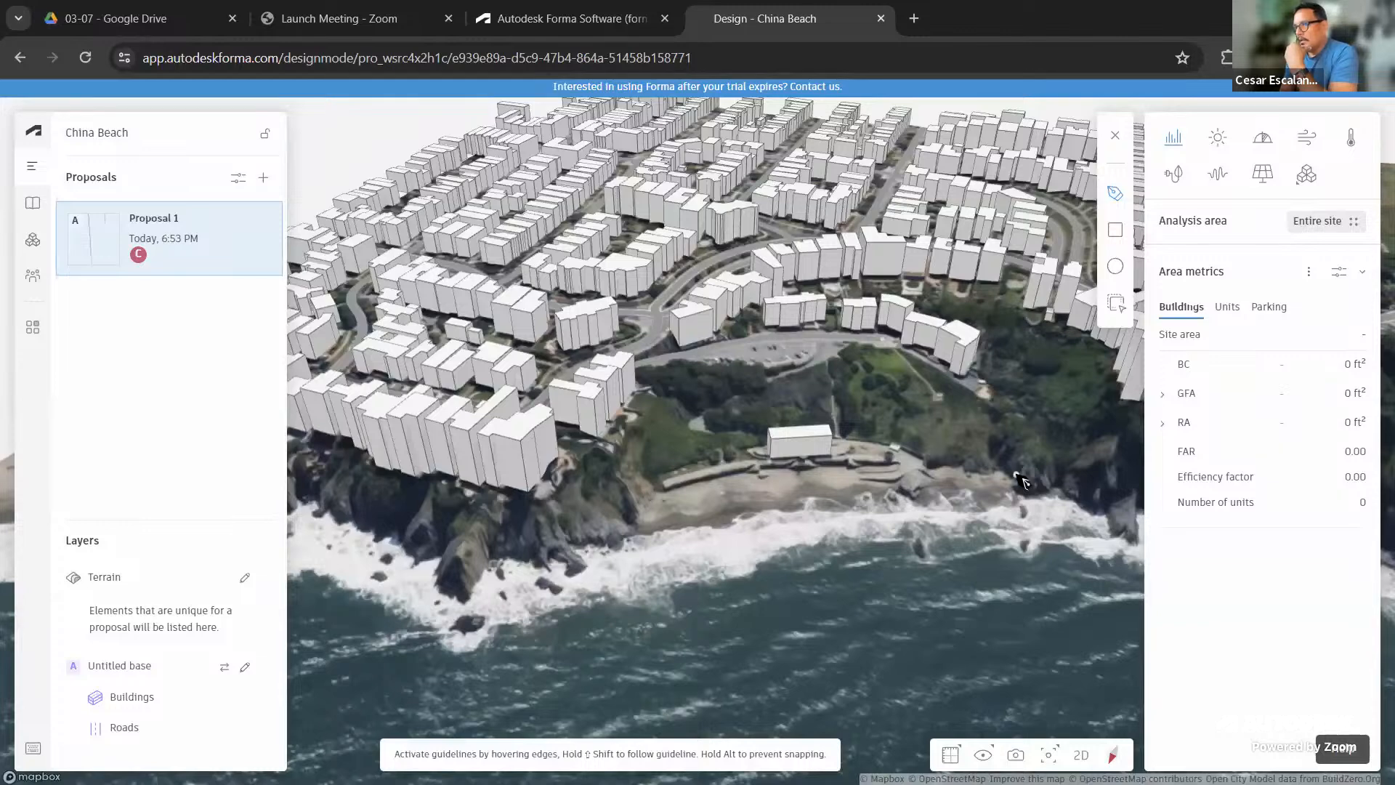
{"action": "middle_click_drag", "start_coordinate": [1007, 469], "coordinate": [927, 478]}
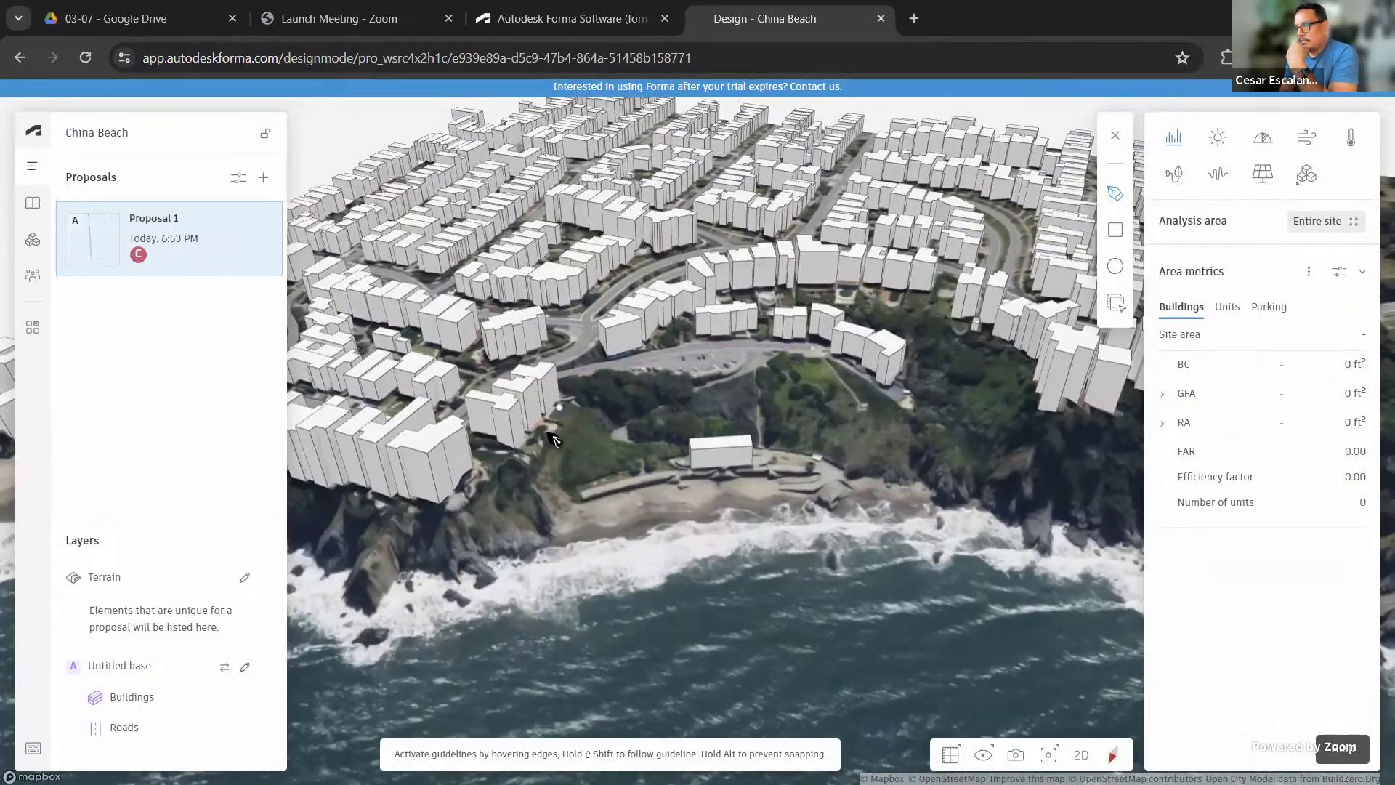
{"action": "left_click", "coordinate": [937, 492]}
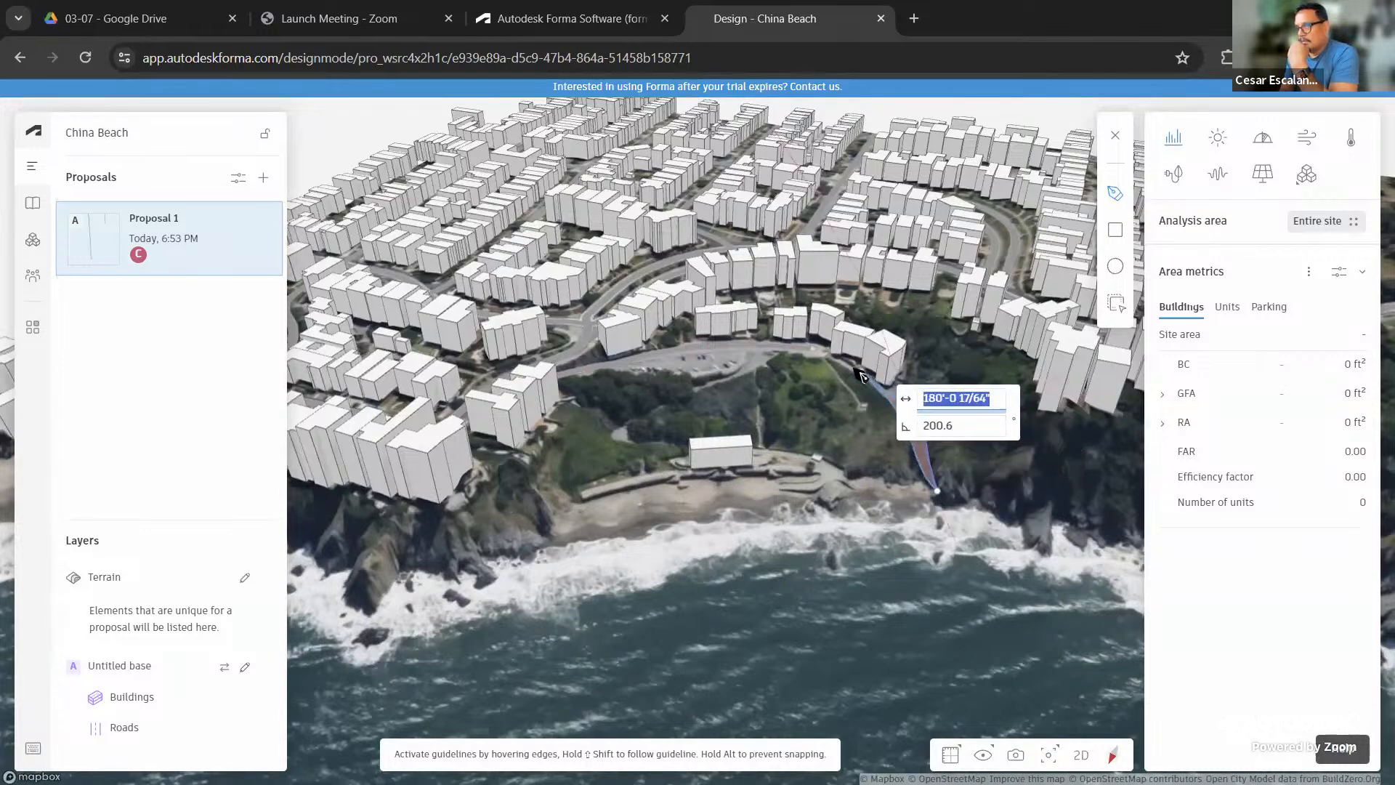
{"action": "left_click", "coordinate": [831, 358]}
{"action": "left_click", "coordinate": [736, 346]}
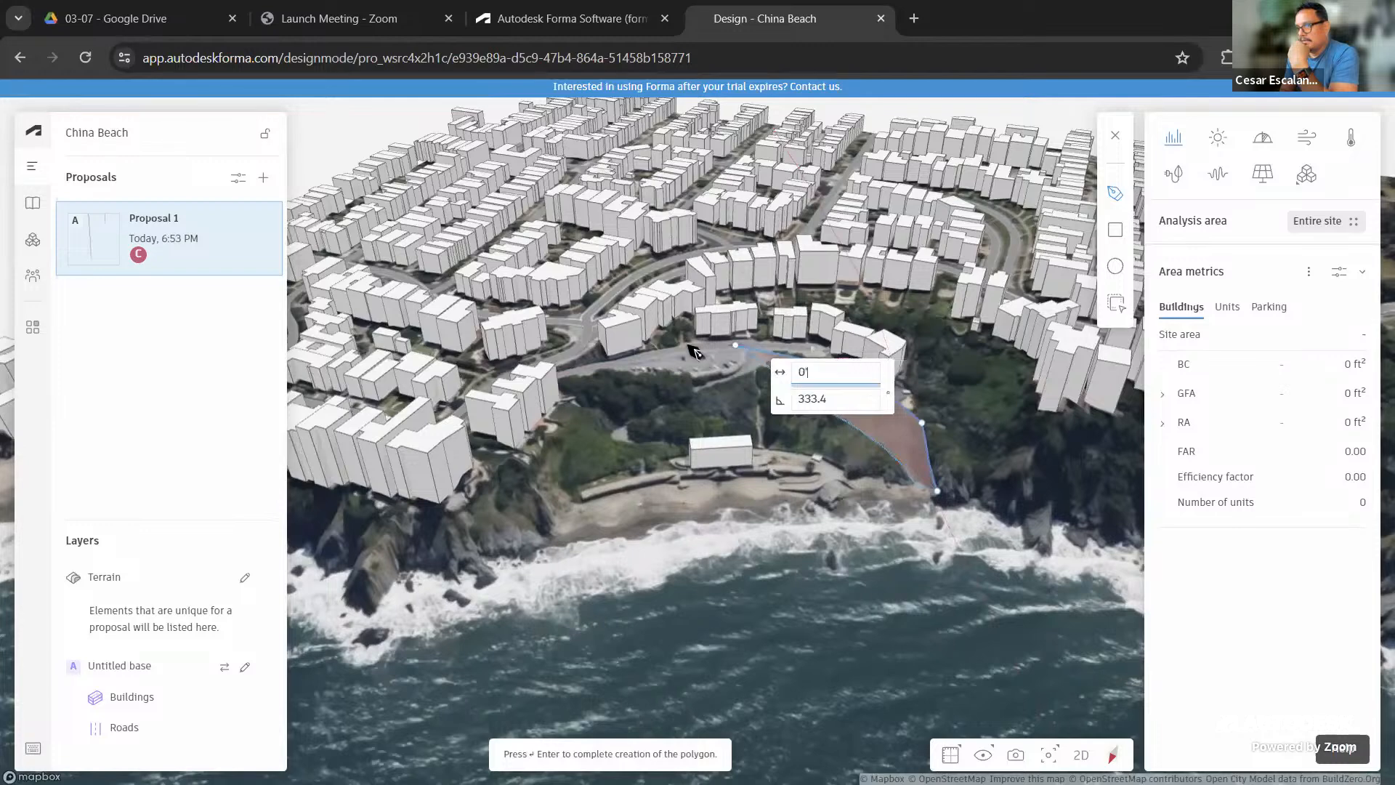
{"action": "left_click", "coordinate": [606, 356]}
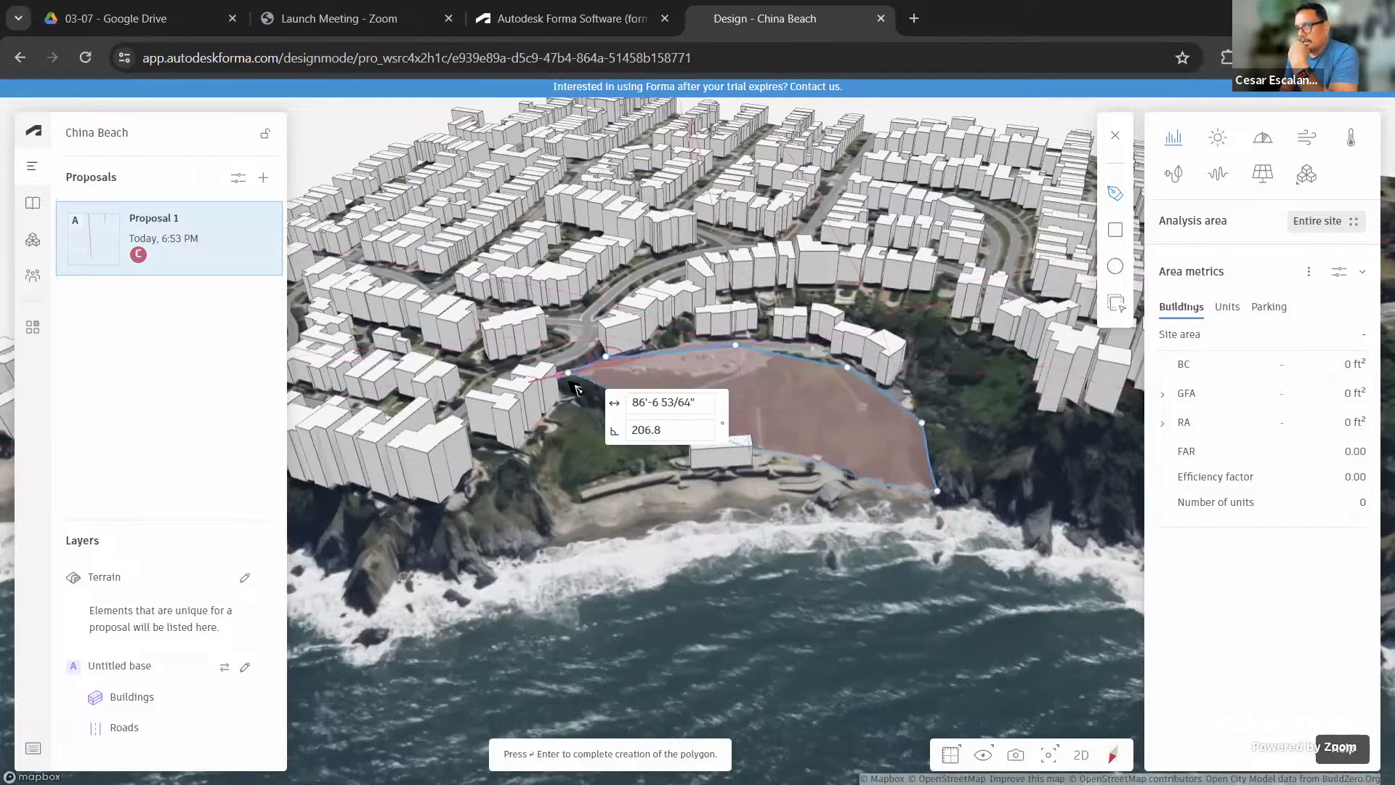
Continue the boundary down the cliff and along the shore, closing it at 235,407 ft²
{"action": "left_click", "coordinate": [568, 372]}
{"action": "left_click", "coordinate": [535, 433]}
{"action": "left_click", "coordinate": [500, 473]}
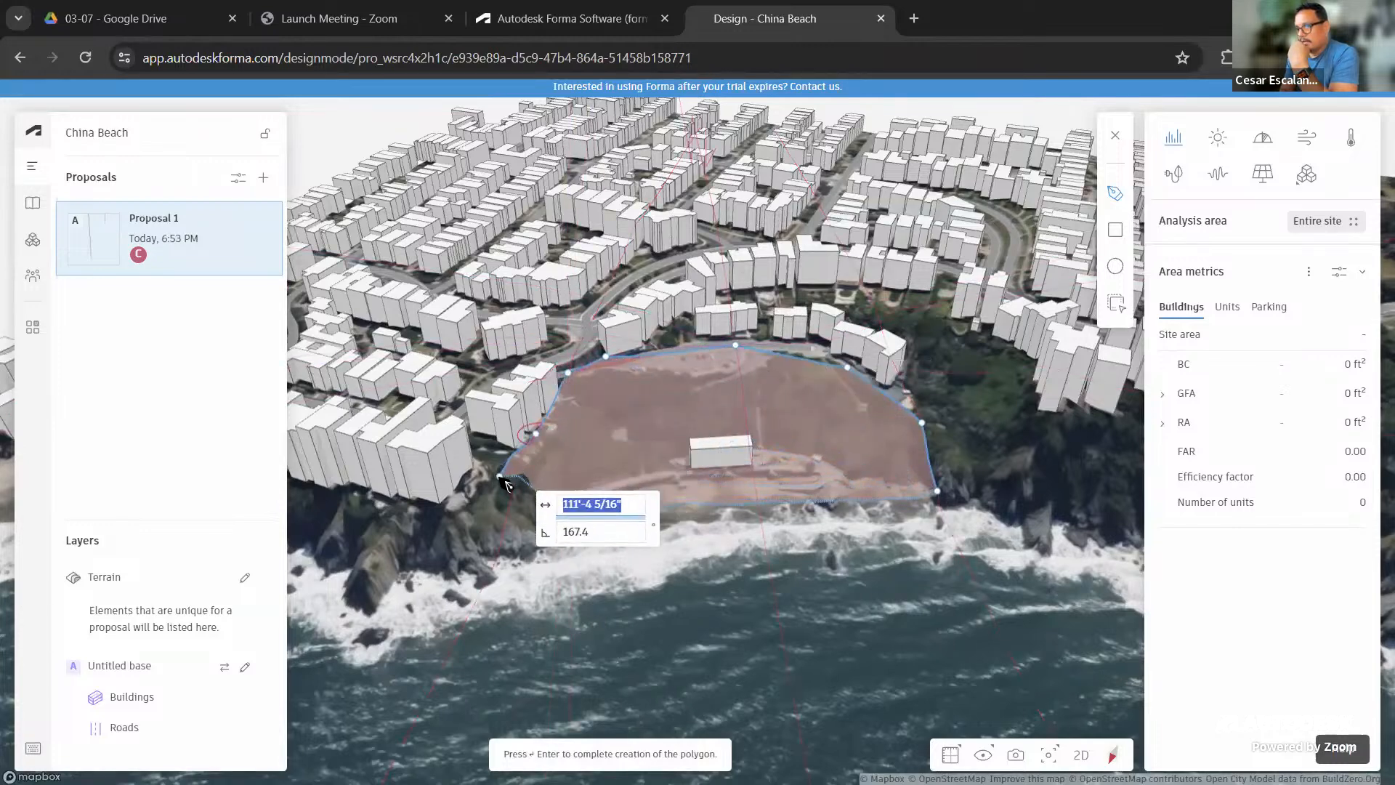
{"action": "left_click", "coordinate": [536, 530]}
{"action": "left_click", "coordinate": [553, 529]}
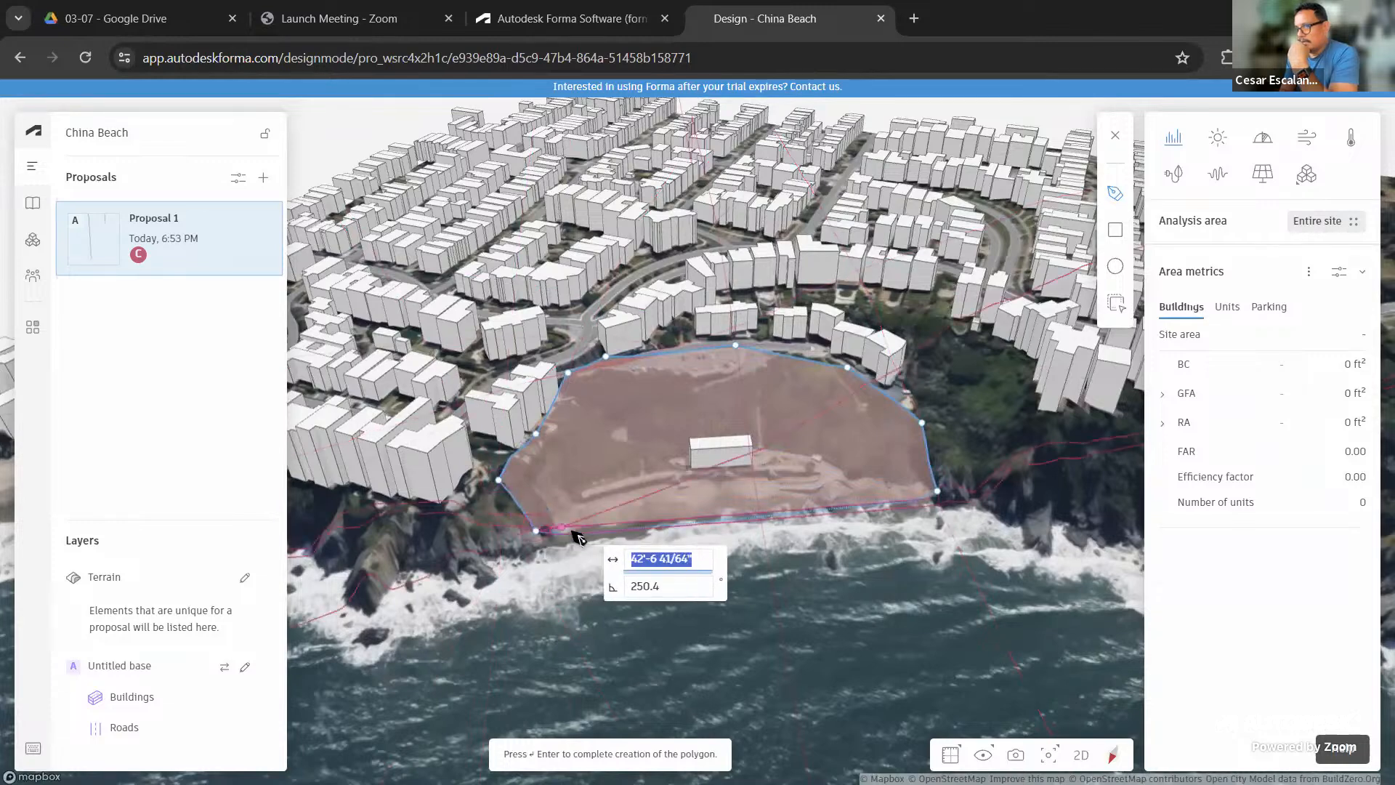
{"action": "left_click", "coordinate": [616, 532]}
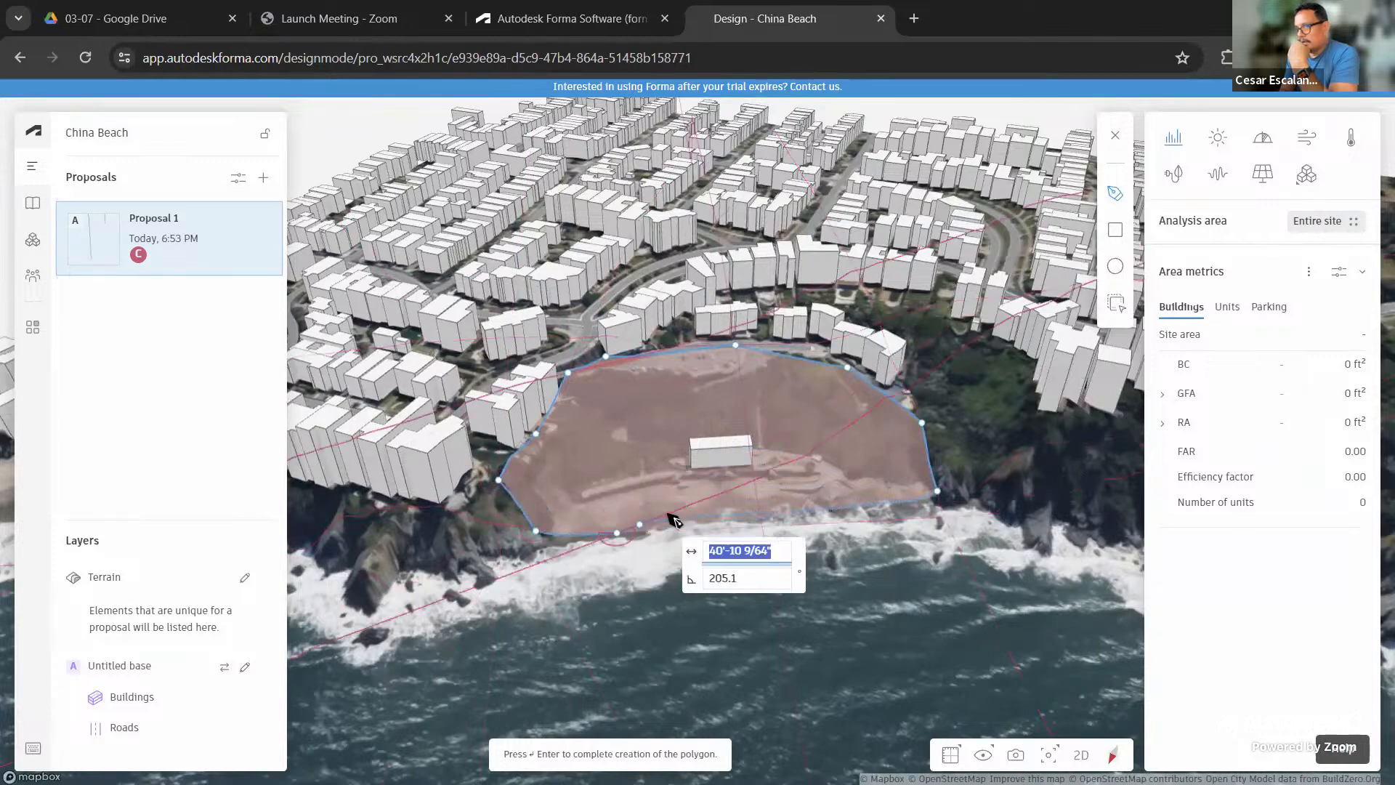
{"action": "left_click", "coordinate": [798, 509]}
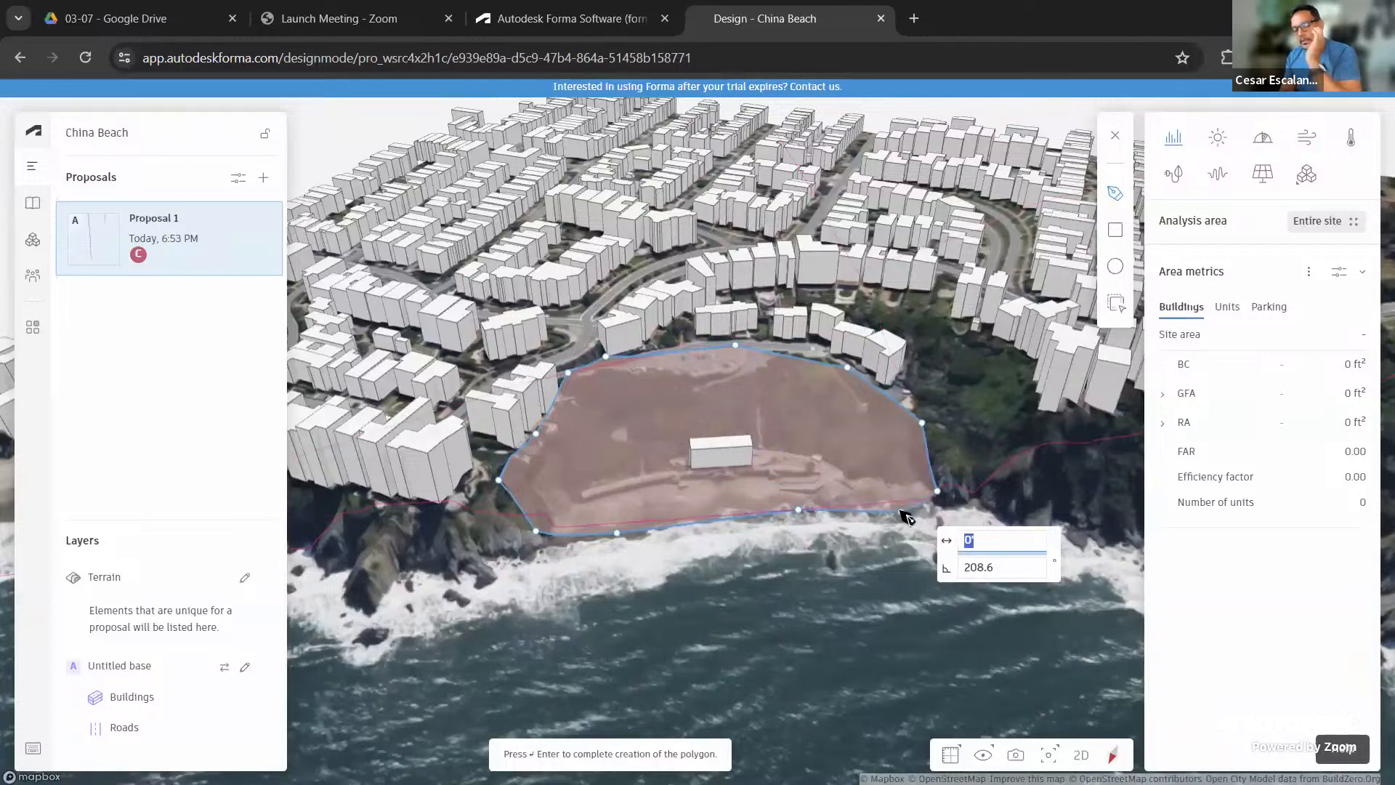
{"action": "key", "text": "Return"}
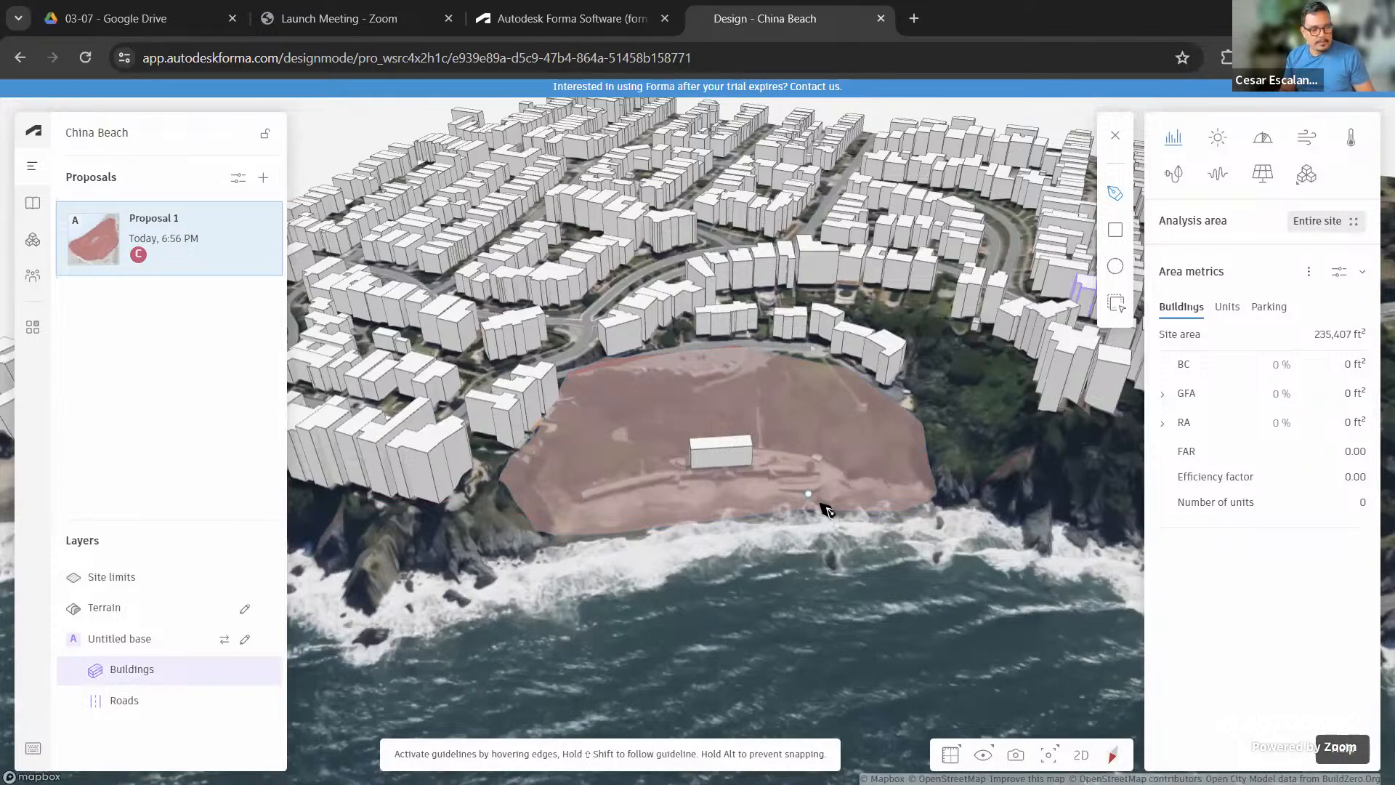
Exit site-limit drawing and orbit the view to look along the coast
{"action": "key", "text": "Escape"}
{"action": "scroll", "coordinate": [943, 456], "scroll_direction": "down", "scroll_amount": 1}
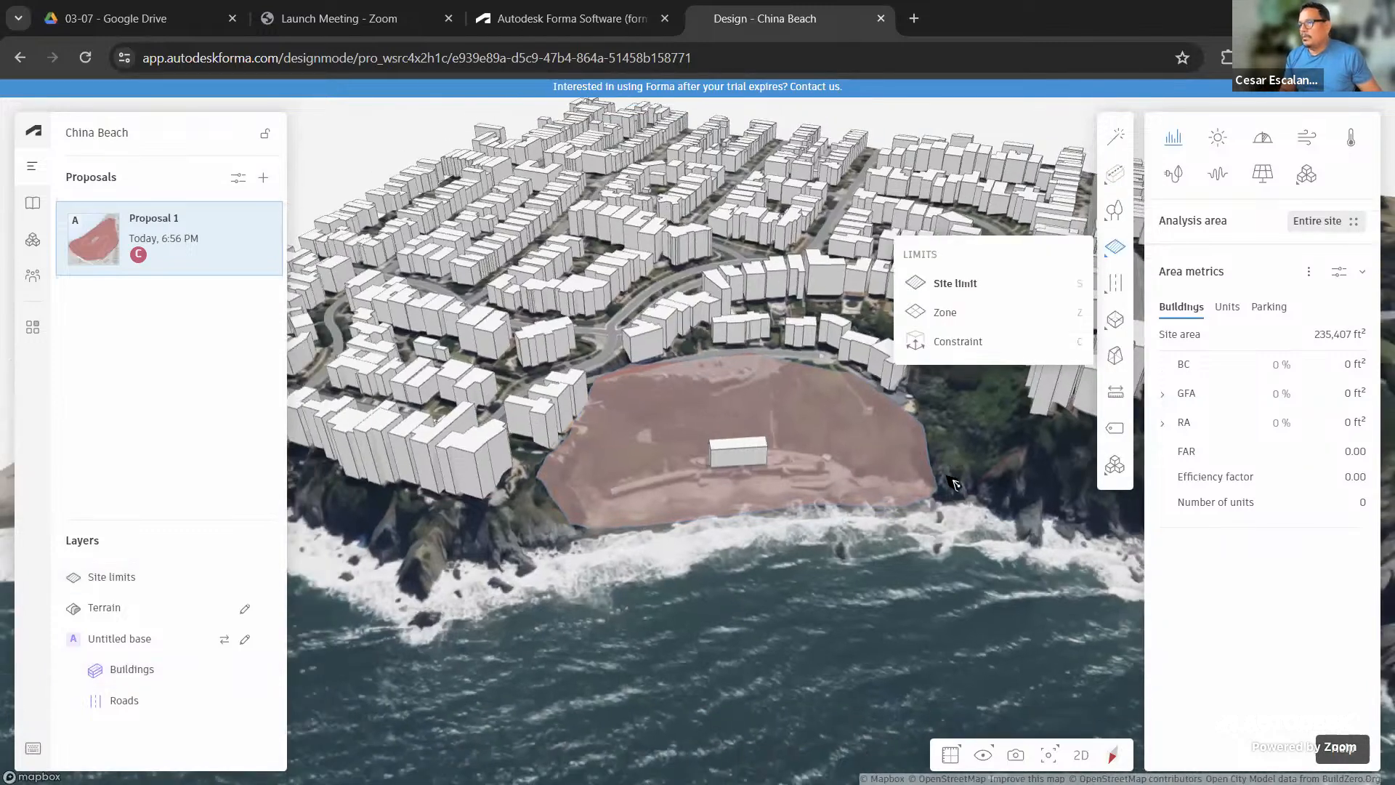
{"action": "right_click_drag", "start_coordinate": [919, 572], "coordinate": [880, 498]}
{"action": "scroll", "coordinate": [873, 497], "scroll_direction": "up", "scroll_amount": 5}
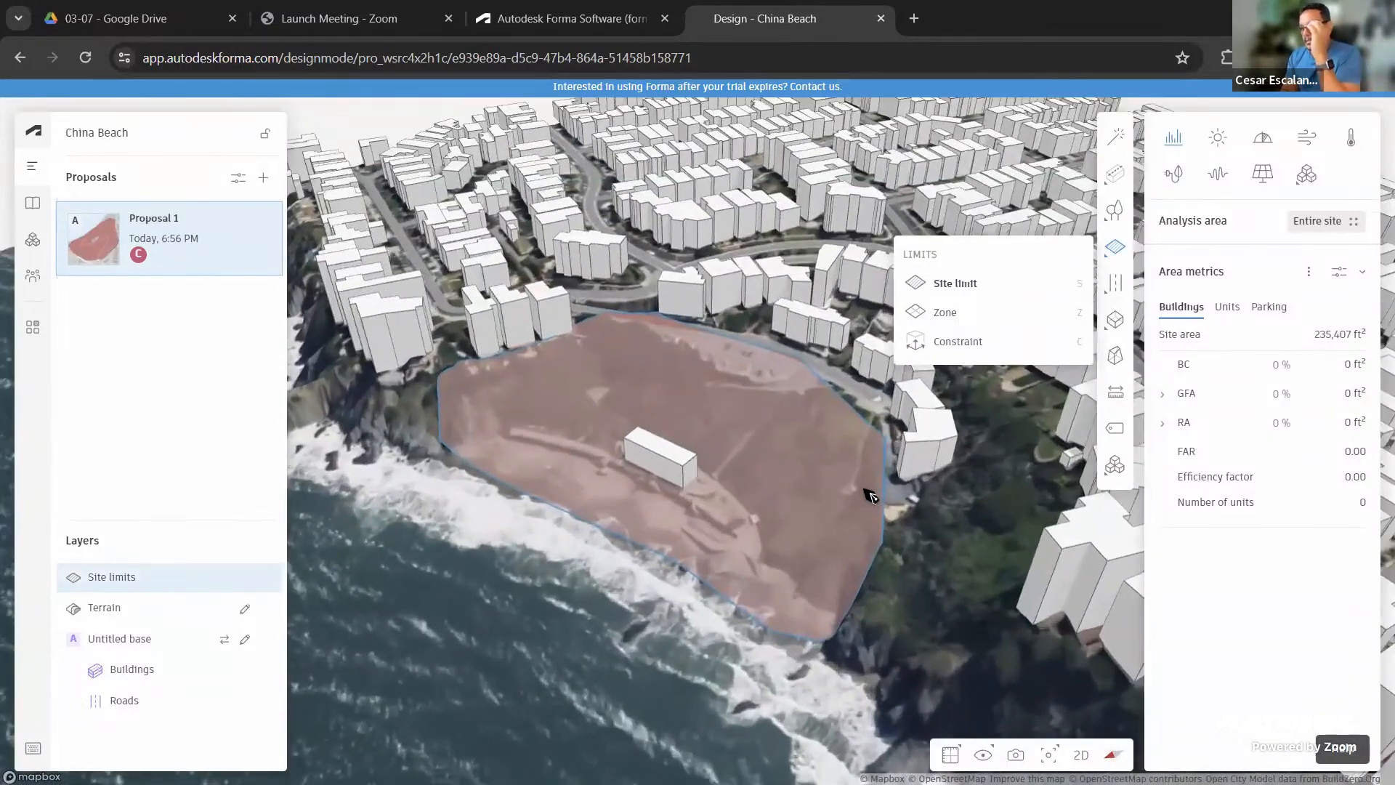
{"action": "scroll", "coordinate": [874, 500], "scroll_direction": "up", "scroll_amount": 3}
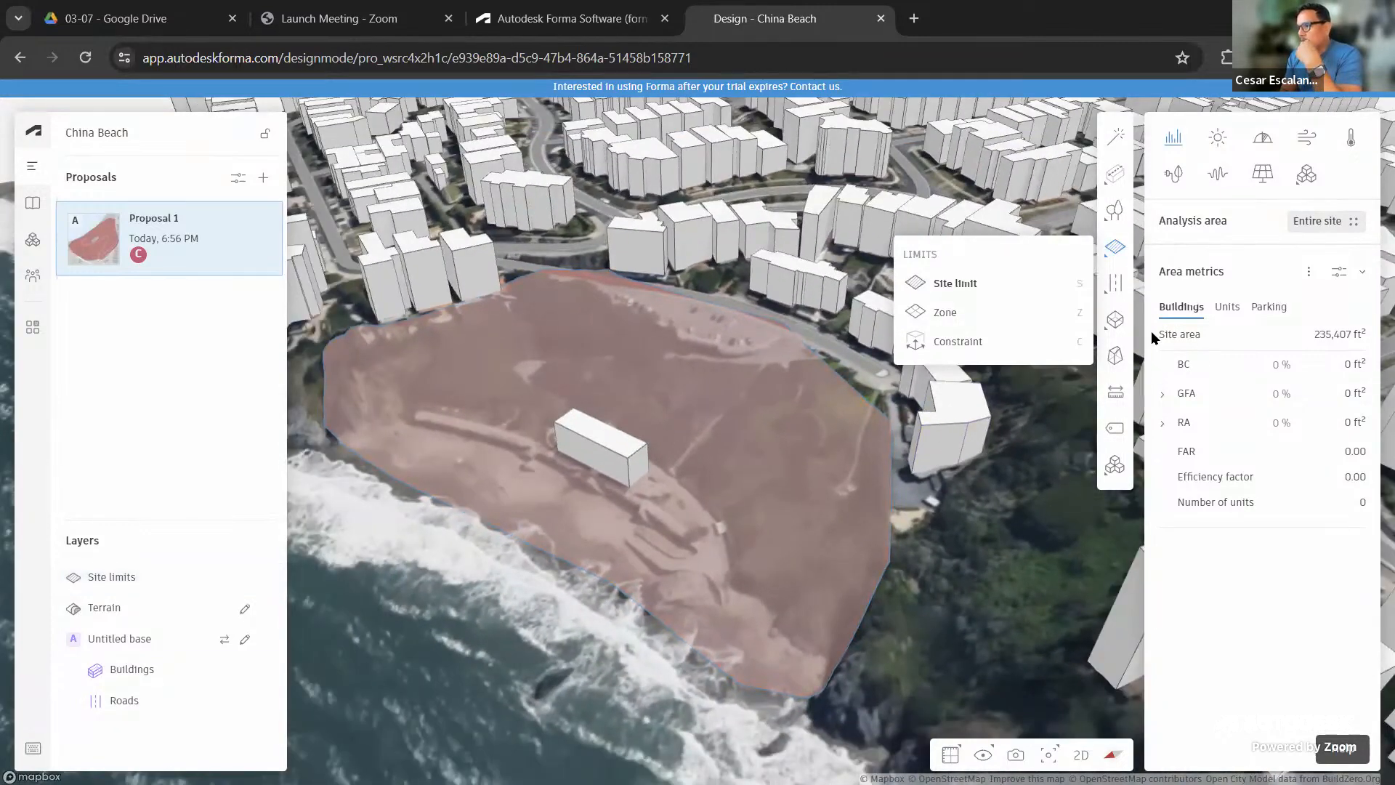
Highlight the 235,407 ft² site area figure, then reframe the view on the whole site
{"action": "left_click_drag", "start_coordinate": [1159, 334], "coordinate": [1360, 334]}
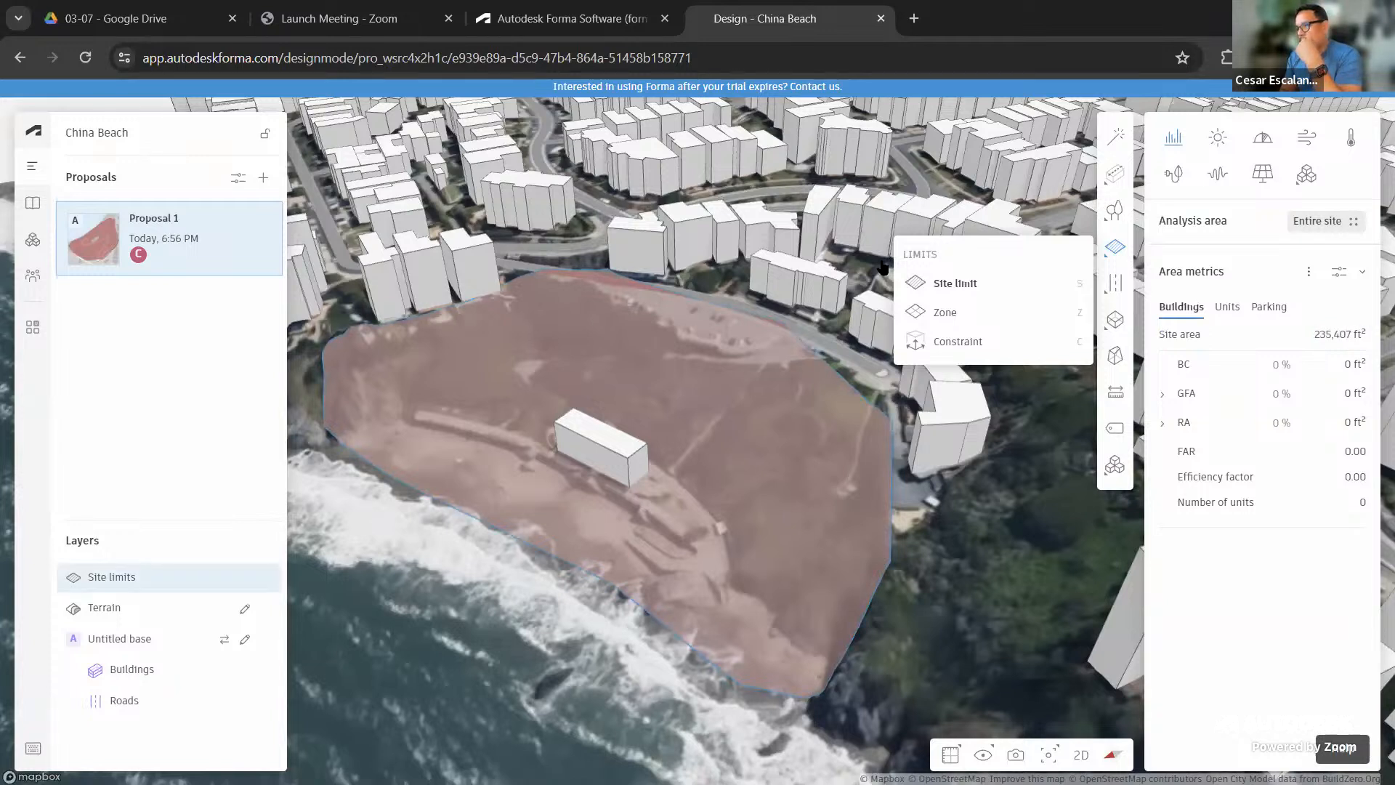
{"action": "left_click", "coordinate": [1115, 283]}
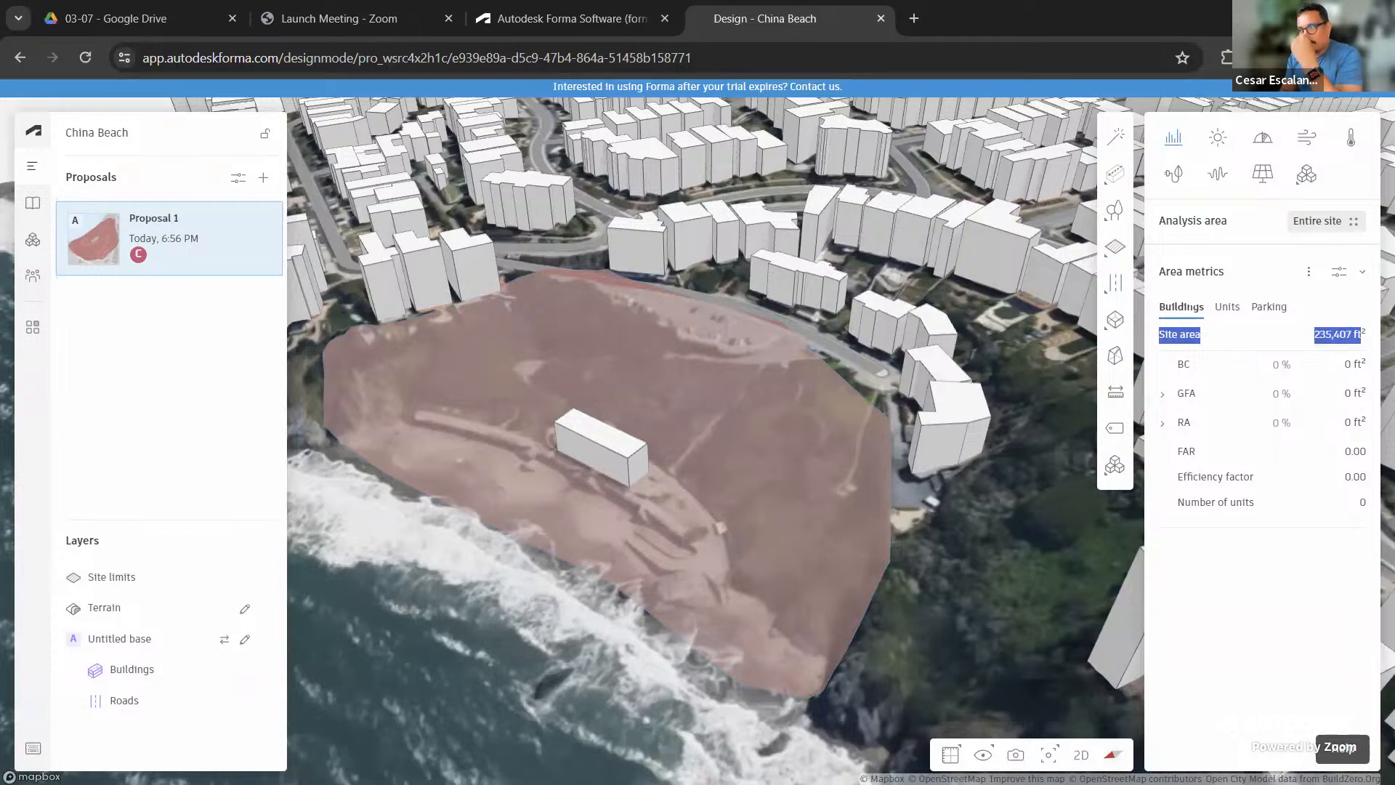
{"action": "left_click", "coordinate": [1161, 524]}
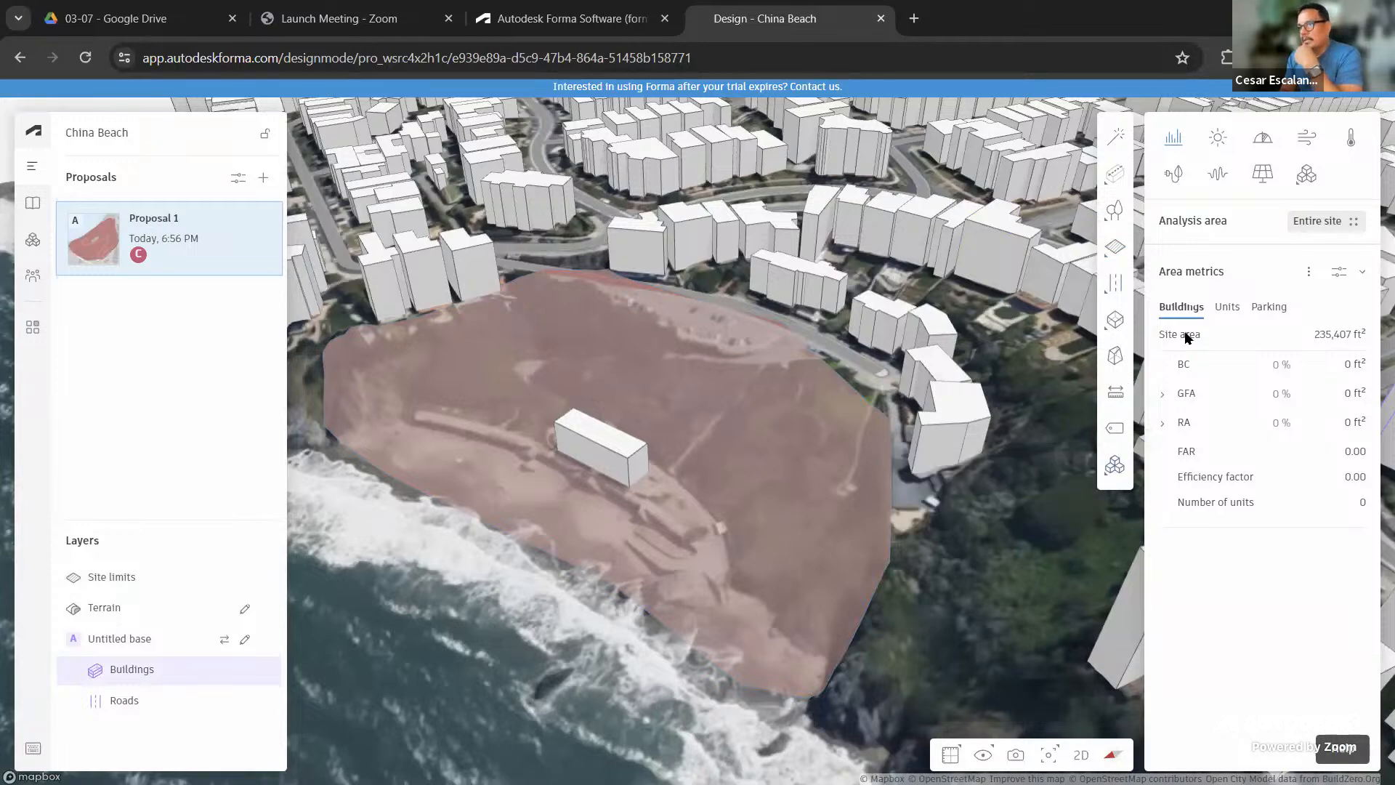
{"action": "scroll", "coordinate": [827, 293], "scroll_direction": "down", "scroll_amount": 1}
{"action": "middle_click_drag", "start_coordinate": [830, 312], "coordinate": [835, 385]}
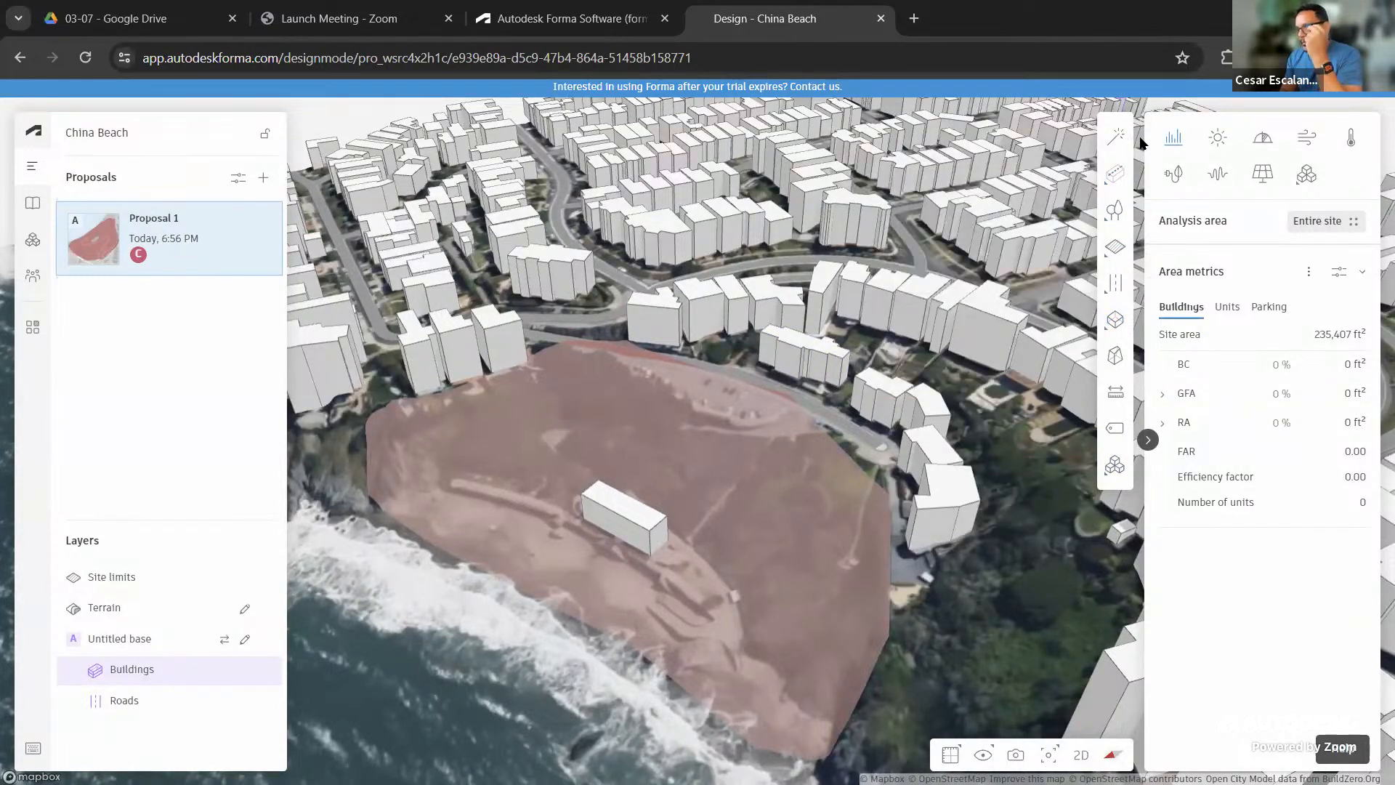
{"action": "mouse_move", "coordinate": [1115, 178]}
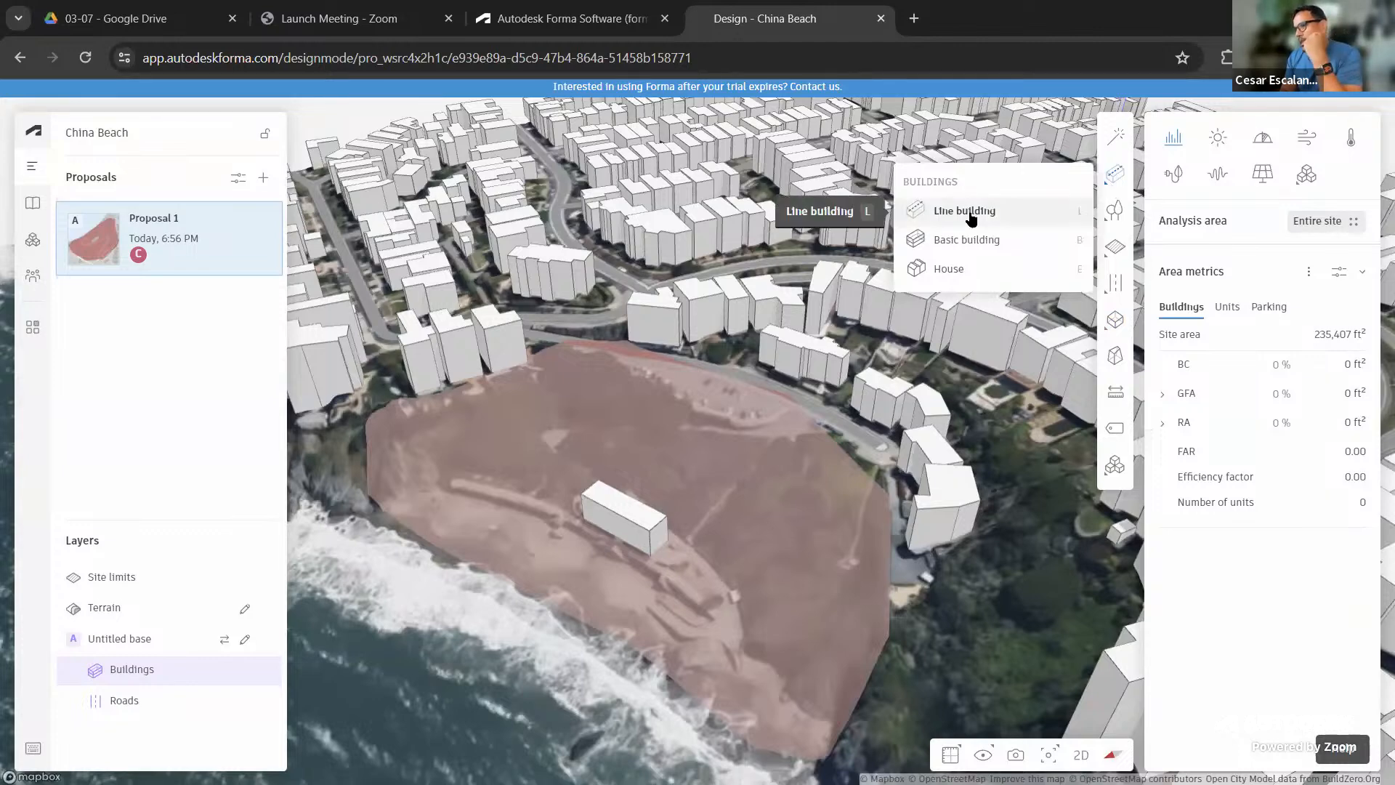
Choose a line building and add double-loaded circulation to it
{"action": "mouse_move", "coordinate": [970, 218]}
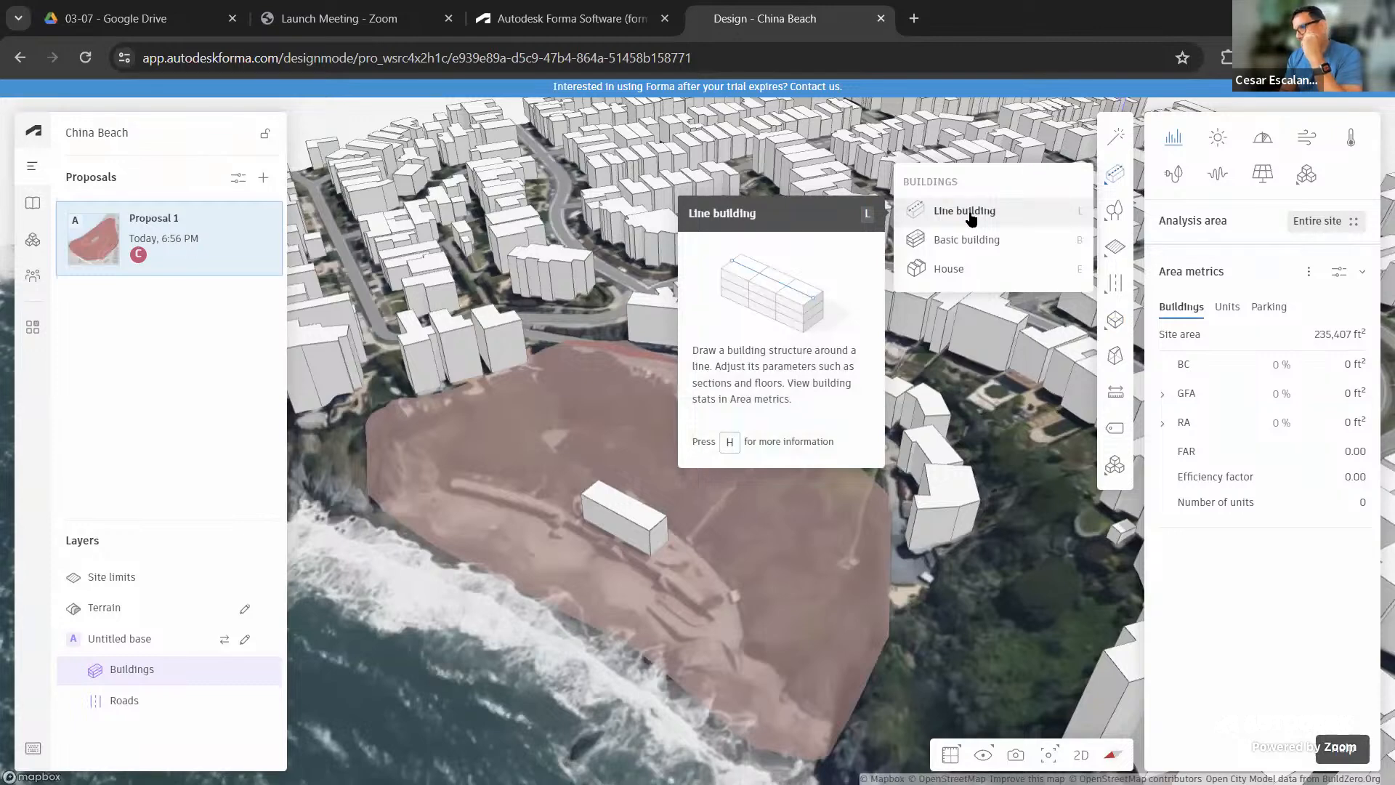
{"action": "left_click", "coordinate": [971, 212]}
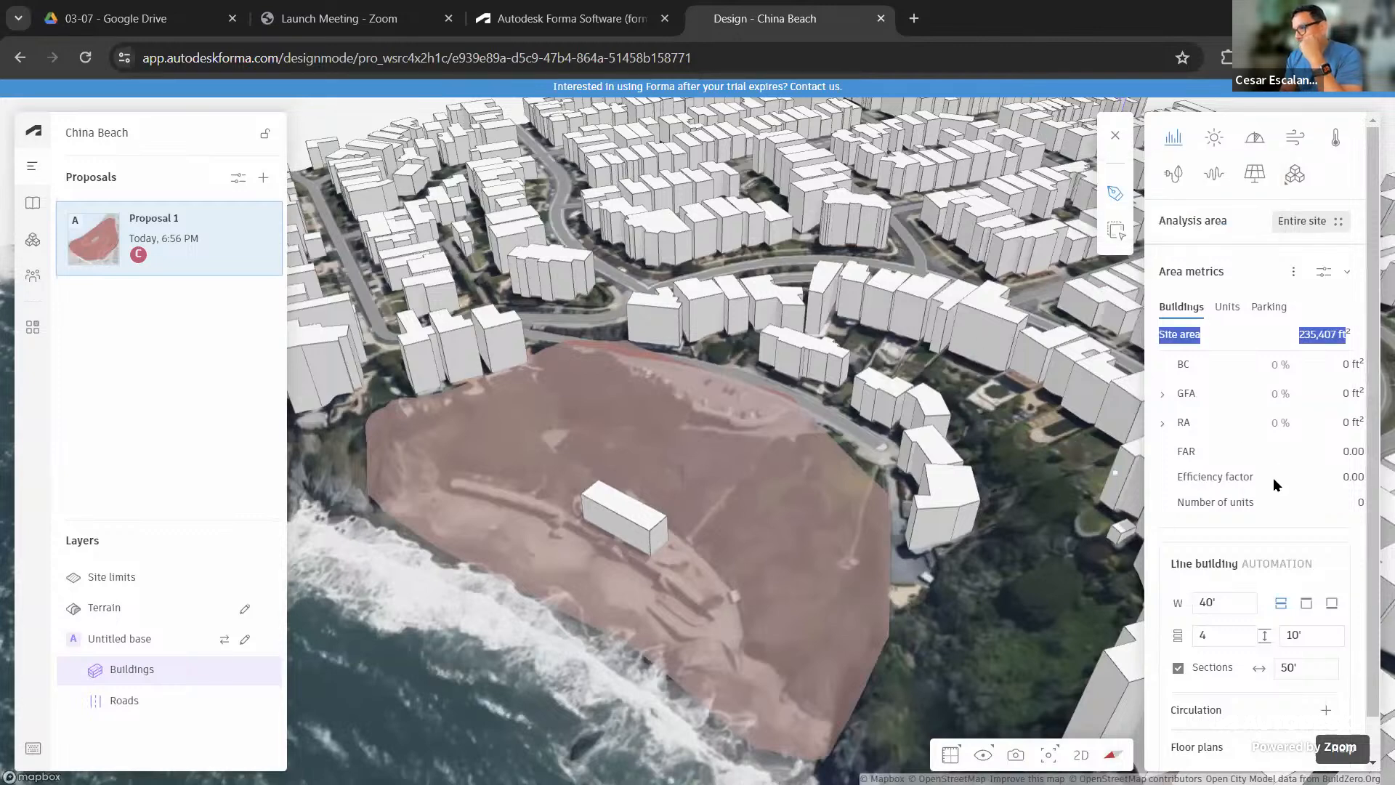
{"action": "scroll", "coordinate": [1273, 478], "scroll_direction": "down", "scroll_amount": 1}
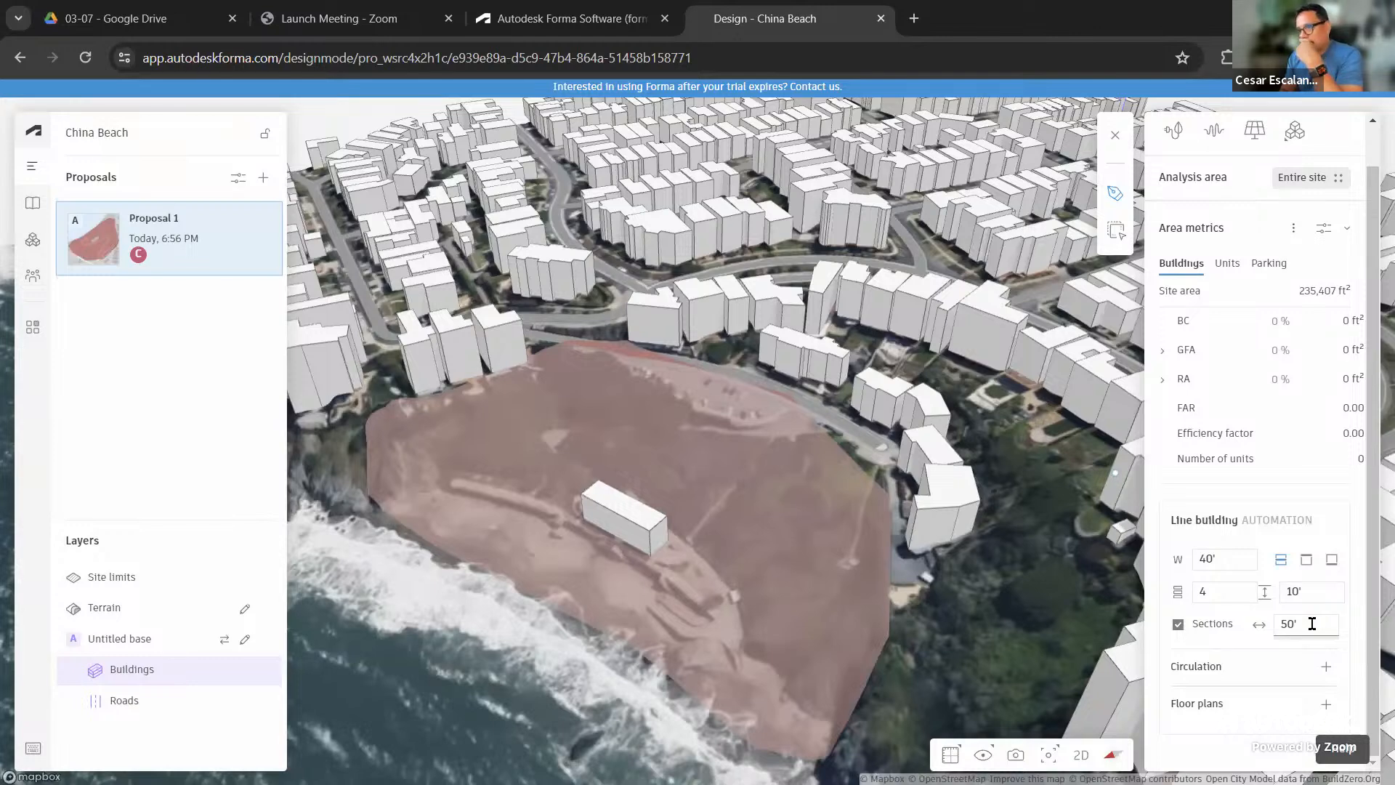
{"action": "left_click", "coordinate": [1326, 666]}
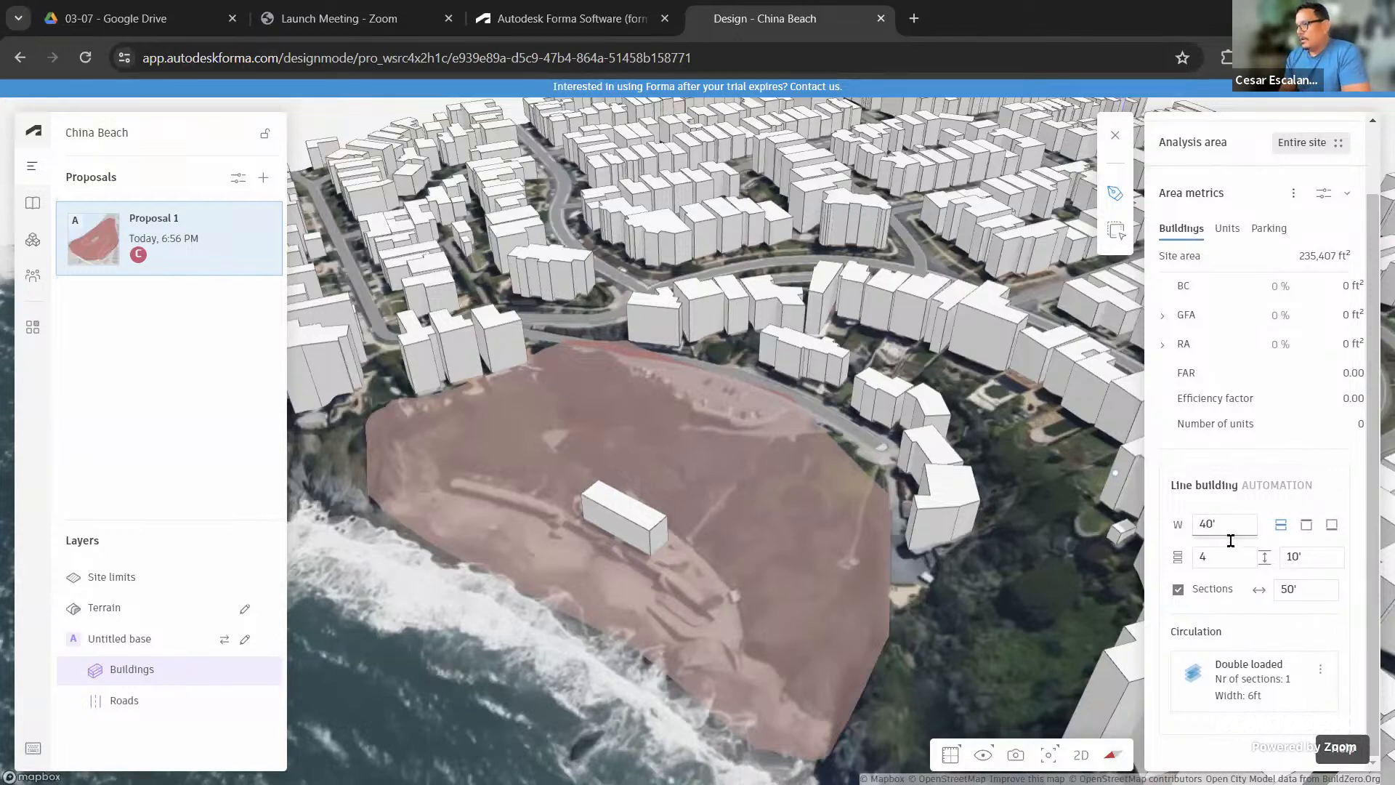
Draw the line building along the southern shore, bending it to follow the coast
{"action": "left_click", "coordinate": [724, 607]}
{"action": "left_click", "coordinate": [745, 660]}
{"action": "left_click", "coordinate": [775, 683]}
{"action": "left_click", "coordinate": [819, 685]}
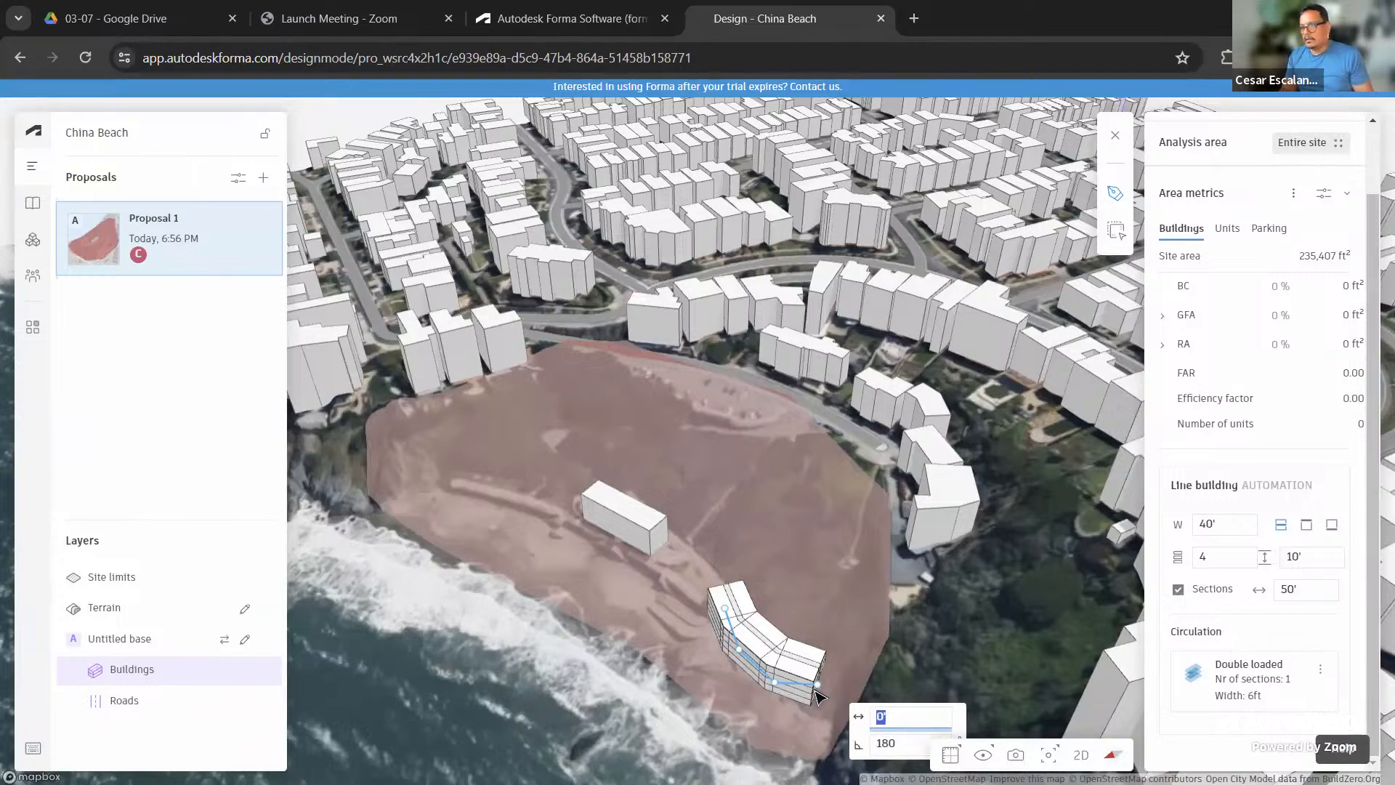
Finish the curved line building and expand FAR to list its Unspecified breakdown
{"action": "left_click", "coordinate": [815, 690]}
{"action": "scroll", "coordinate": [801, 699], "scroll_direction": "up", "scroll_amount": 5}
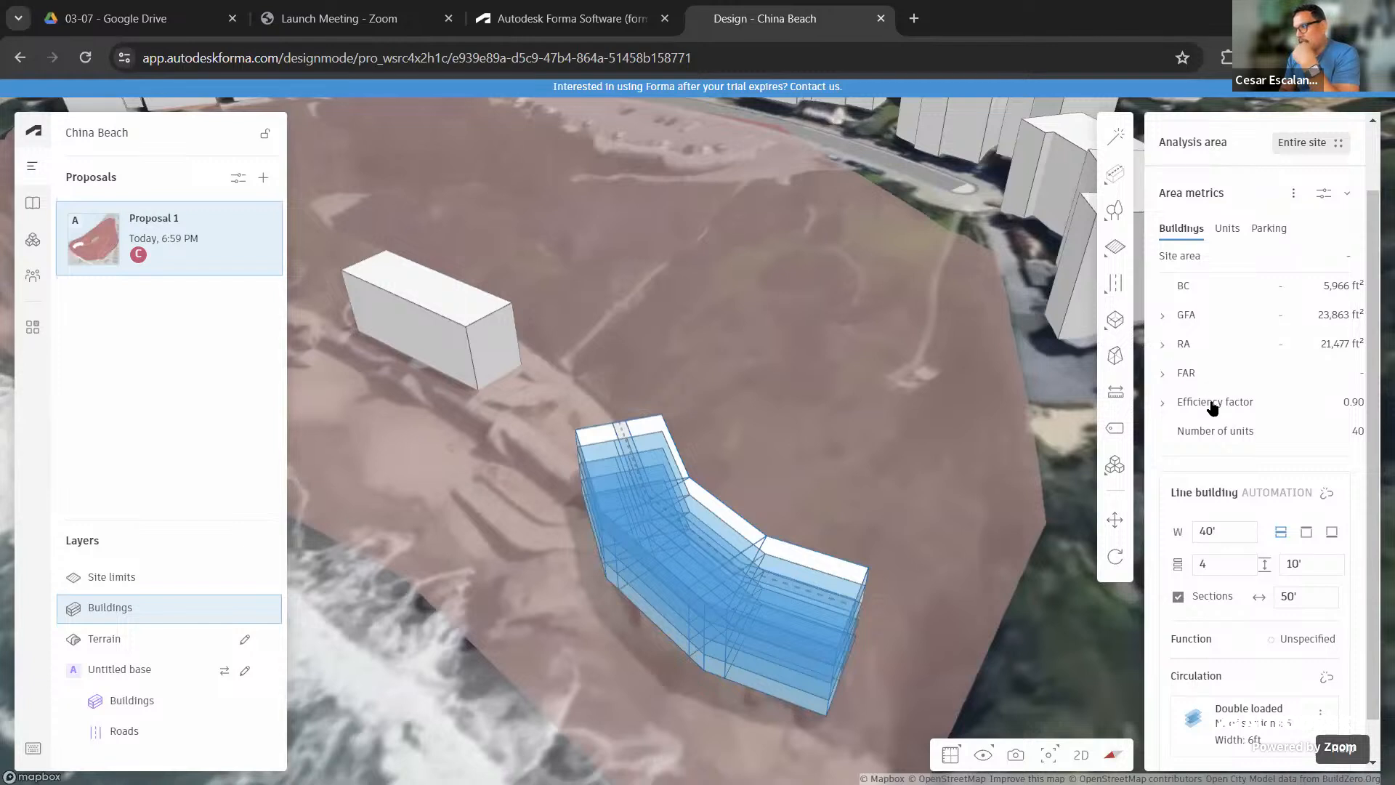
{"action": "left_click", "coordinate": [1163, 377]}
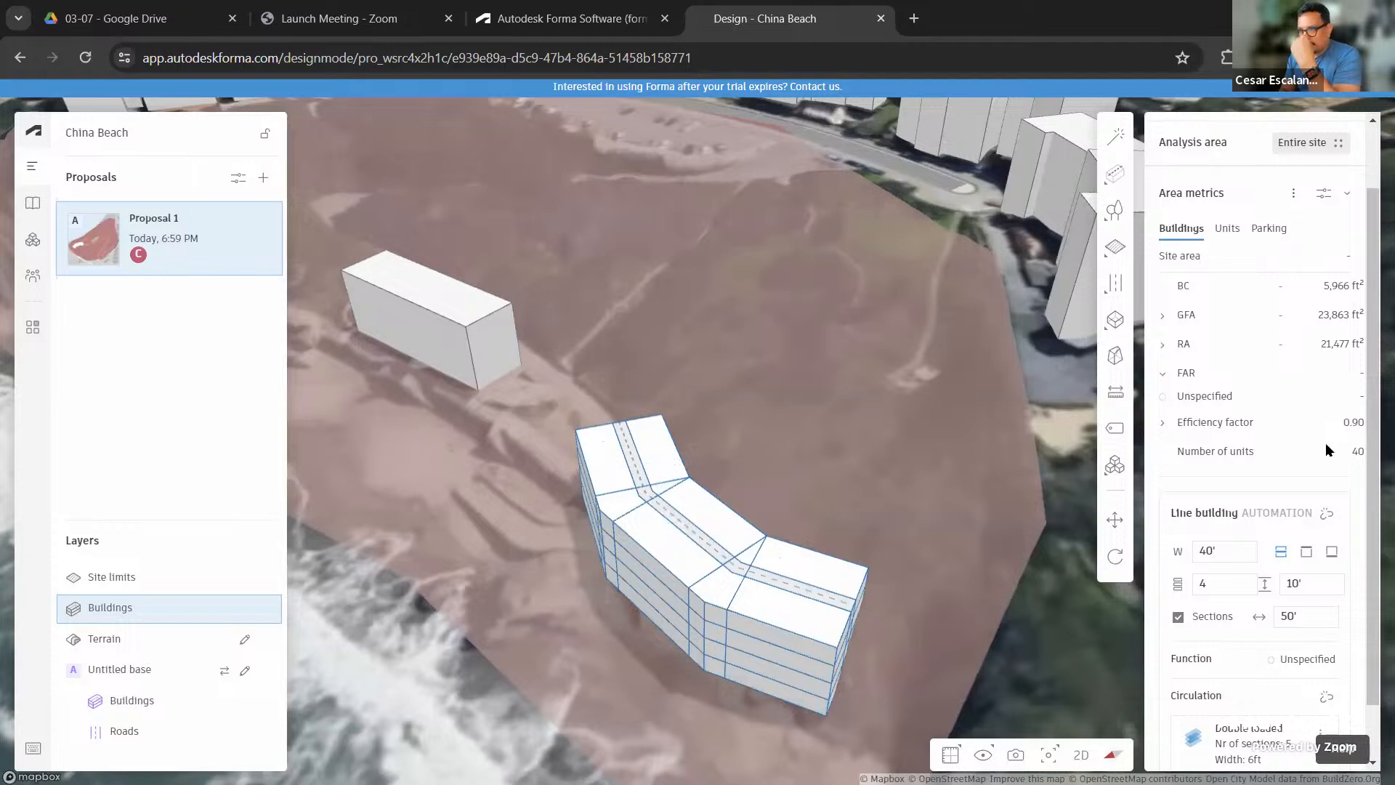
{"action": "scroll", "coordinate": [897, 511], "scroll_direction": "down", "scroll_amount": 5}
{"action": "scroll", "coordinate": [896, 511], "scroll_direction": "down", "scroll_amount": 3}
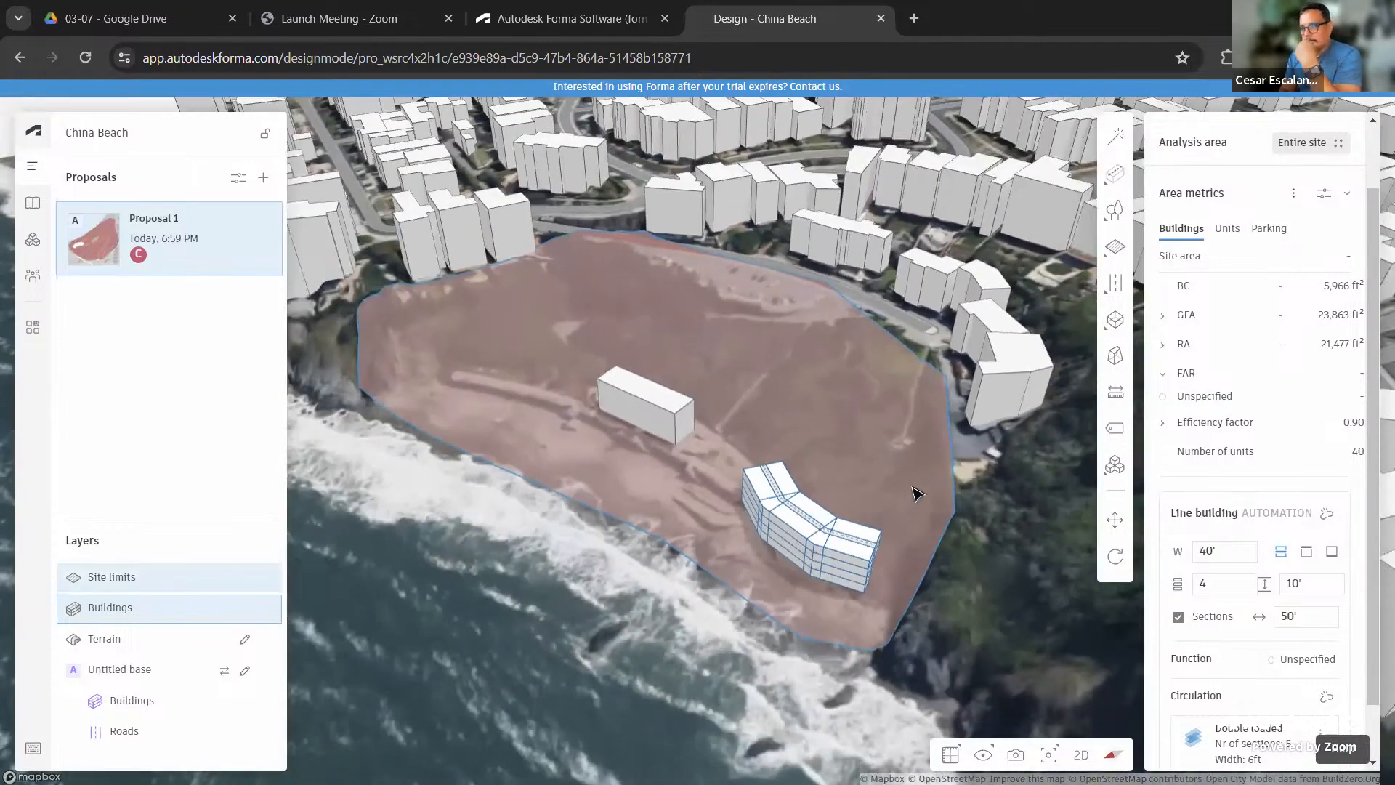
Pan and zoom to frame the whole site with its two line buildings
{"action": "left_click_drag", "start_coordinate": [925, 488], "coordinate": [937, 518]}
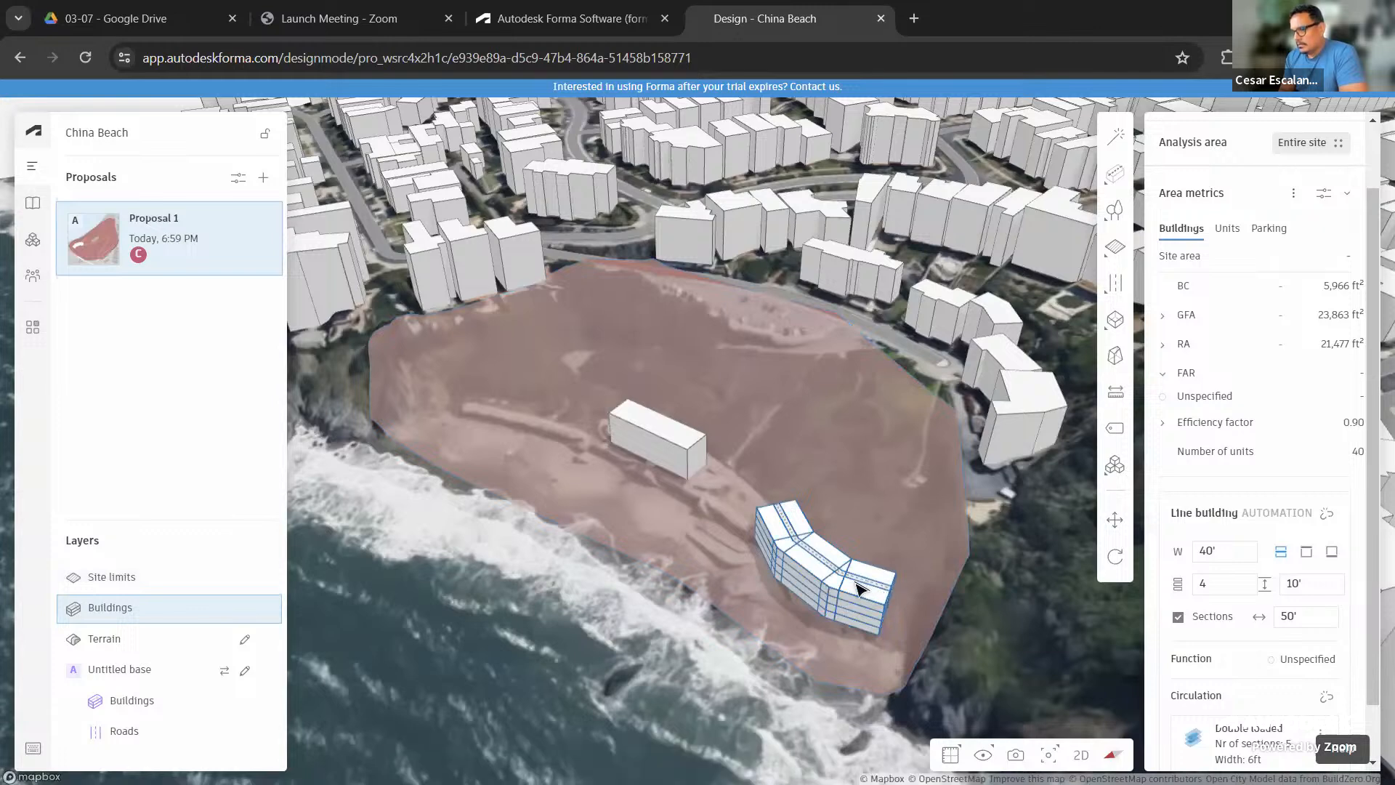
{"action": "scroll", "coordinate": [859, 584], "scroll_direction": "up", "scroll_amount": 3}
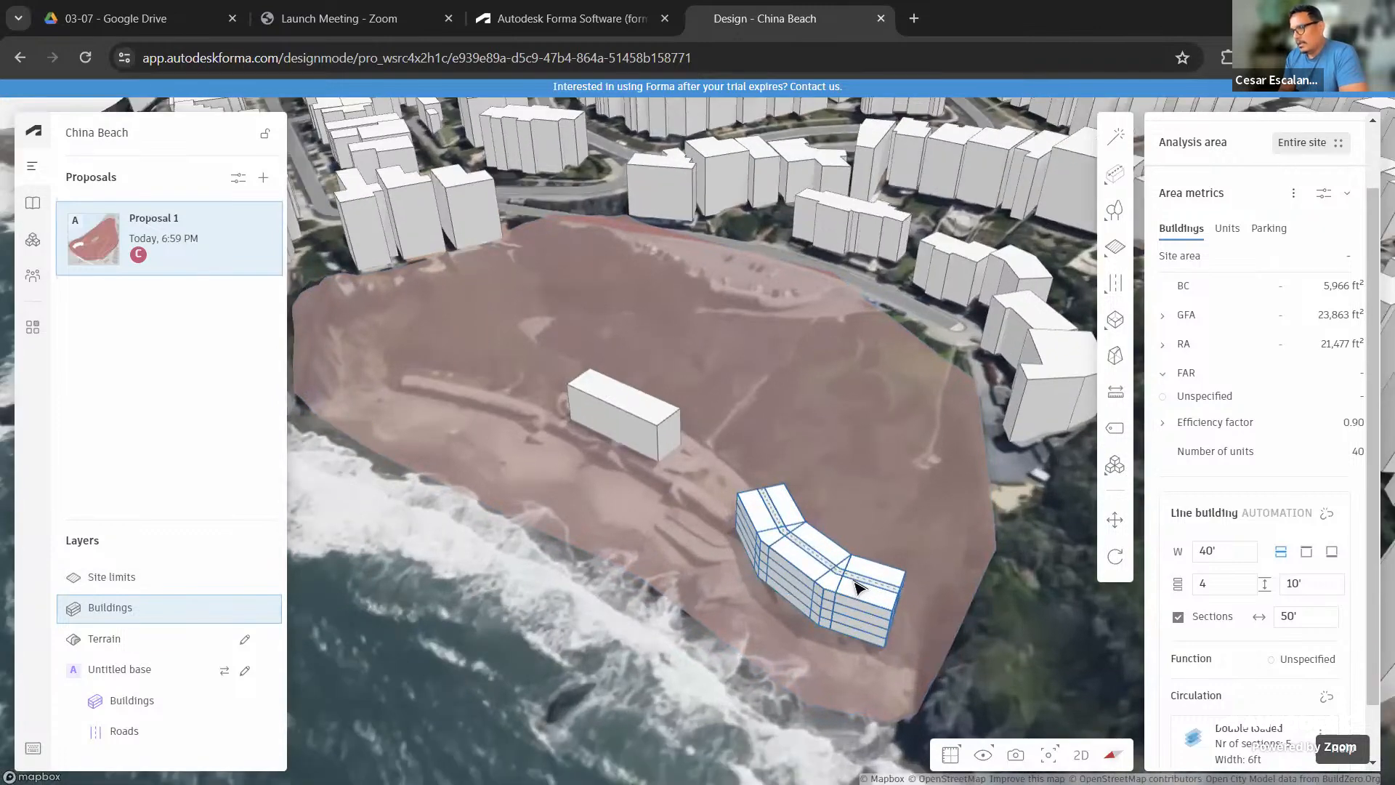
{"action": "scroll", "coordinate": [881, 520], "scroll_direction": "down", "scroll_amount": 3}
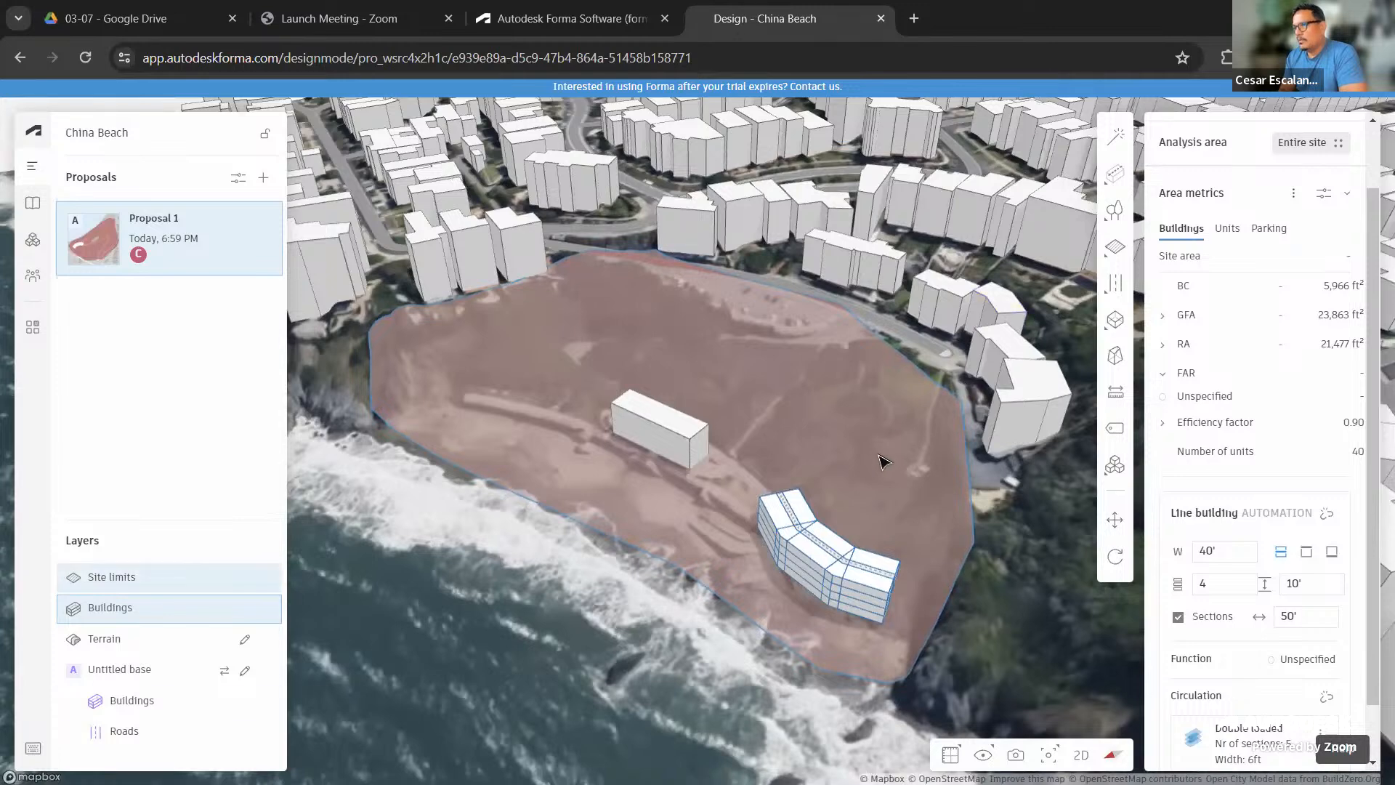
{"action": "middle_click_drag", "start_coordinate": [886, 446], "coordinate": [840, 523]}
{"action": "scroll", "coordinate": [858, 505], "scroll_direction": "down", "scroll_amount": 2}
{"action": "scroll", "coordinate": [863, 501], "scroll_direction": "down", "scroll_amount": 2}
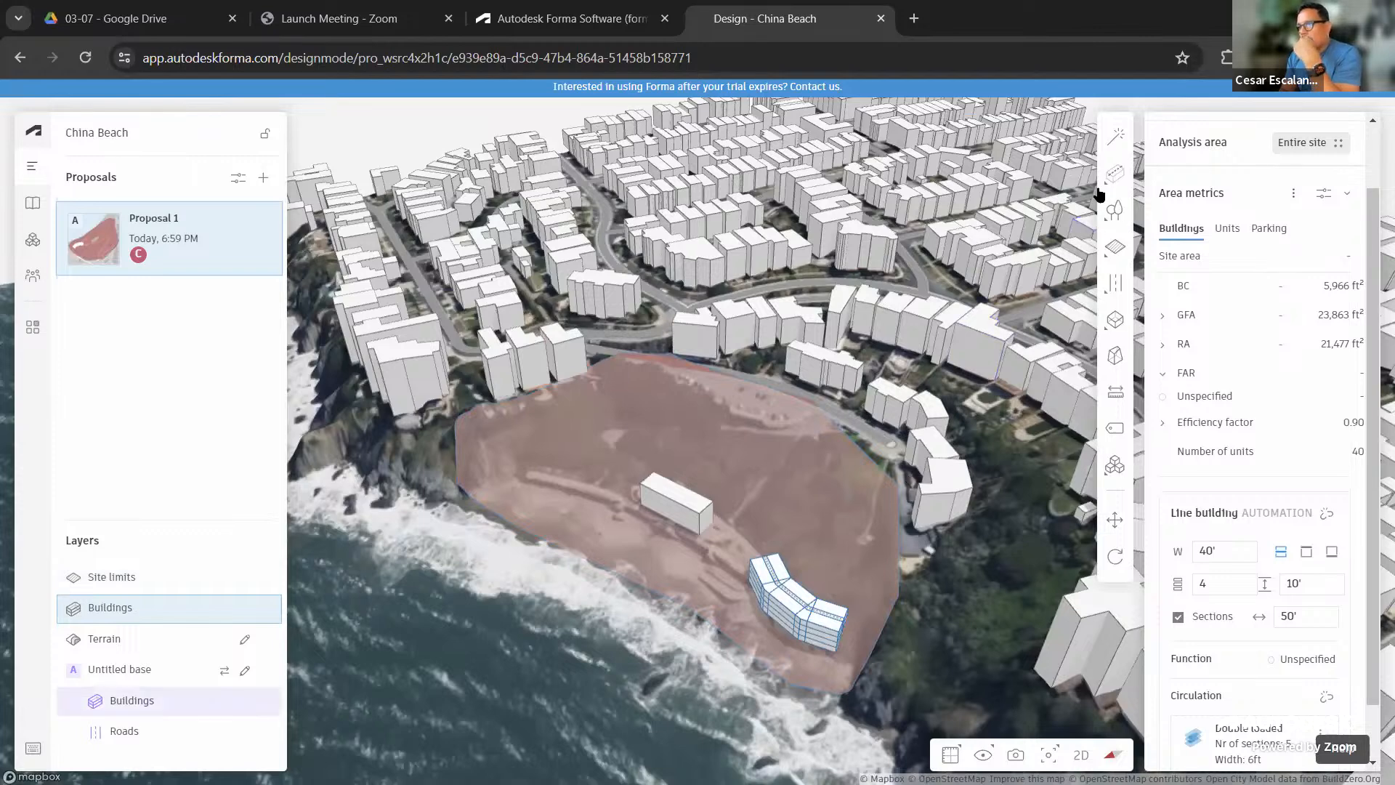
{"action": "mouse_move", "coordinate": [1110, 279]}
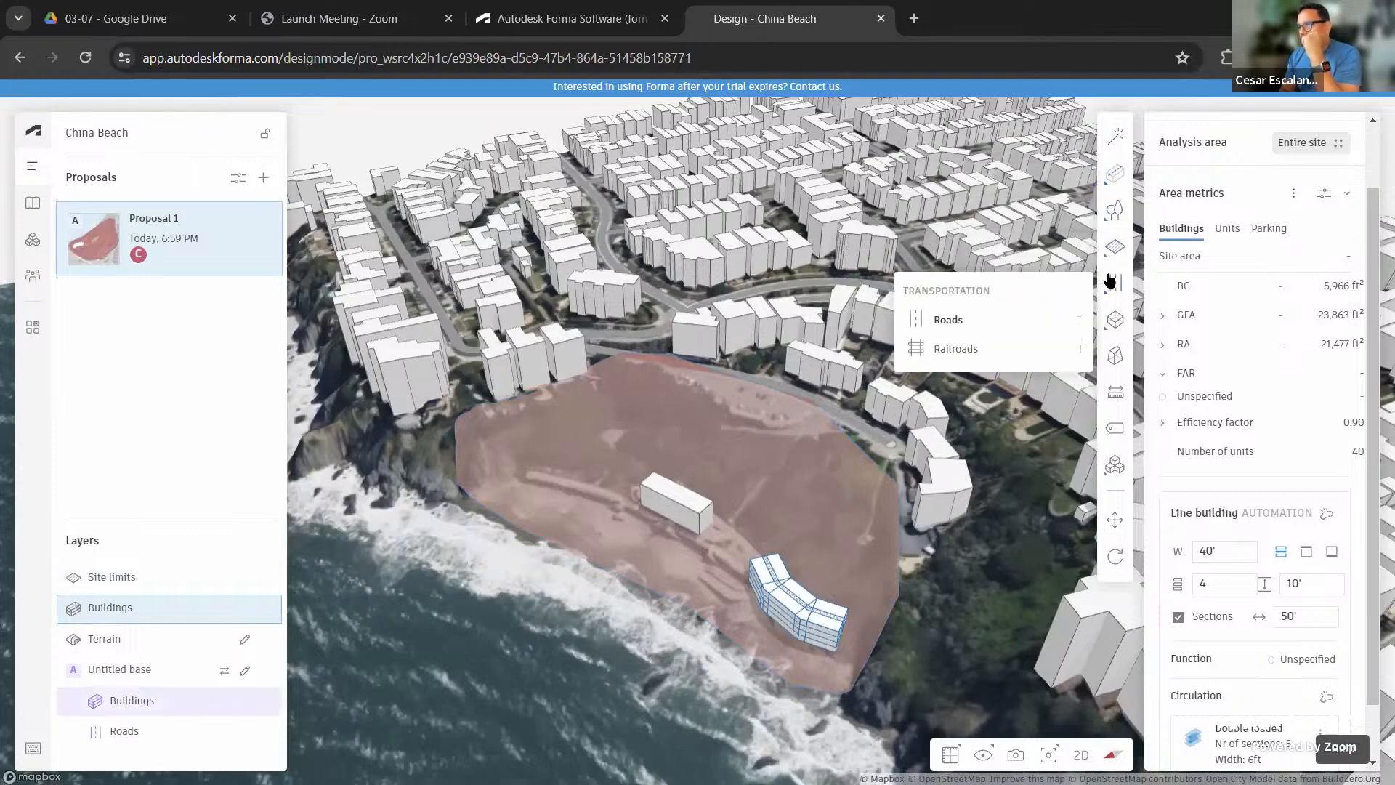
{"action": "mouse_move", "coordinate": [1112, 225]}
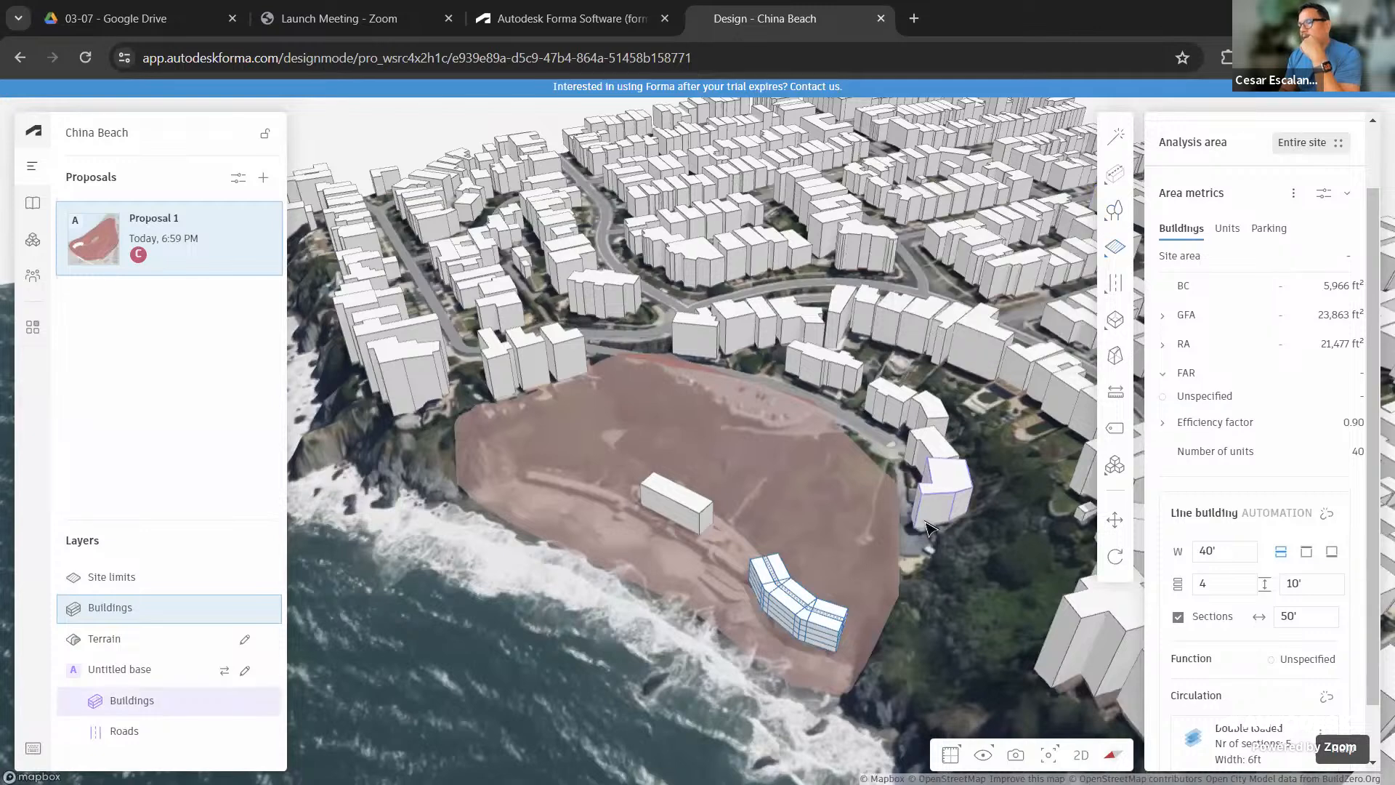
Bring the analysis icons into view and open Proposal 1's options menu
{"action": "scroll", "coordinate": [927, 526], "scroll_direction": "up", "scroll_amount": 2}
{"action": "scroll", "coordinate": [930, 520], "scroll_direction": "up", "scroll_amount": 2}
{"action": "middle_click_drag", "start_coordinate": [936, 501], "coordinate": [981, 473]}
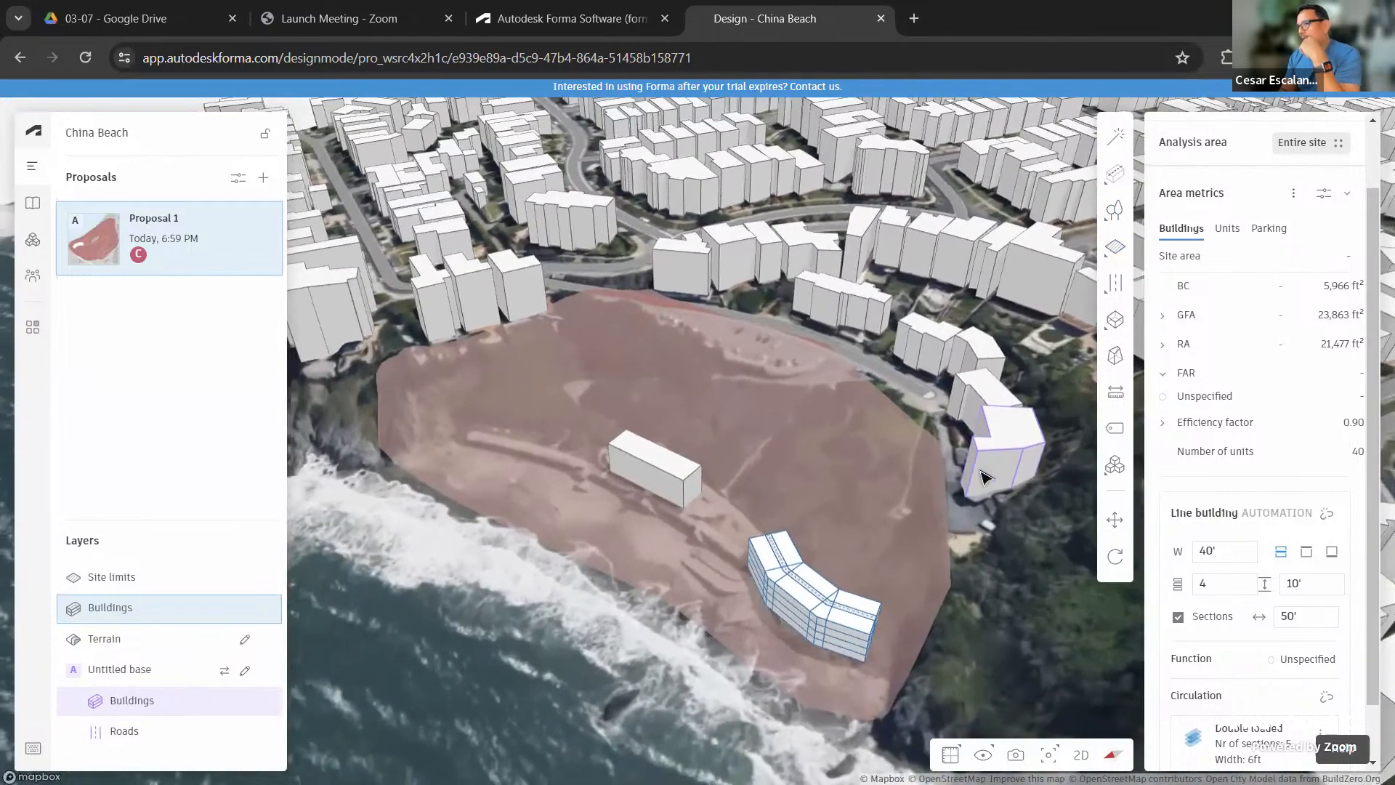
{"action": "scroll", "coordinate": [979, 472], "scroll_direction": "down", "scroll_amount": 2}
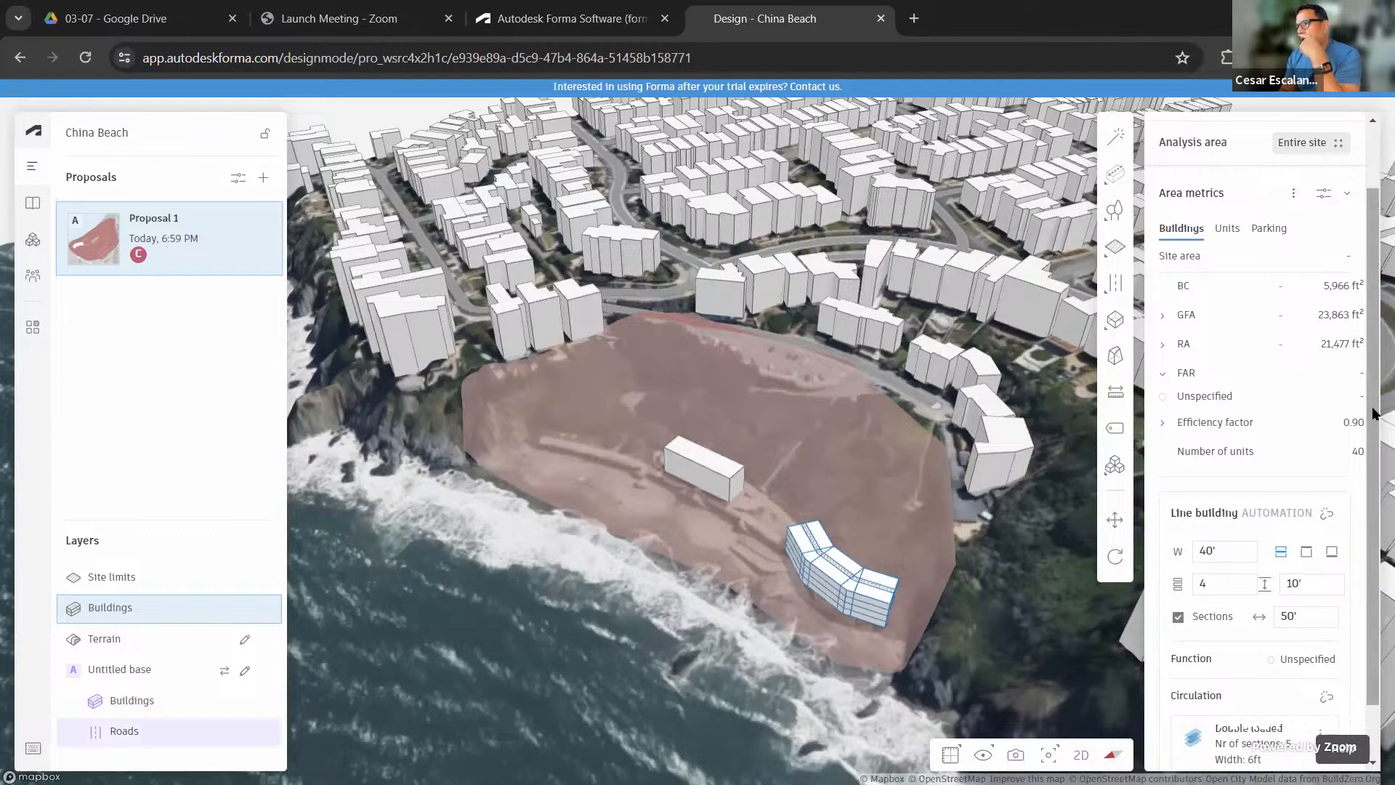
{"action": "scroll", "coordinate": [1367, 292], "scroll_direction": "up", "scroll_amount": 2}
{"action": "scroll", "coordinate": [1368, 276], "scroll_direction": "up", "scroll_amount": 1}
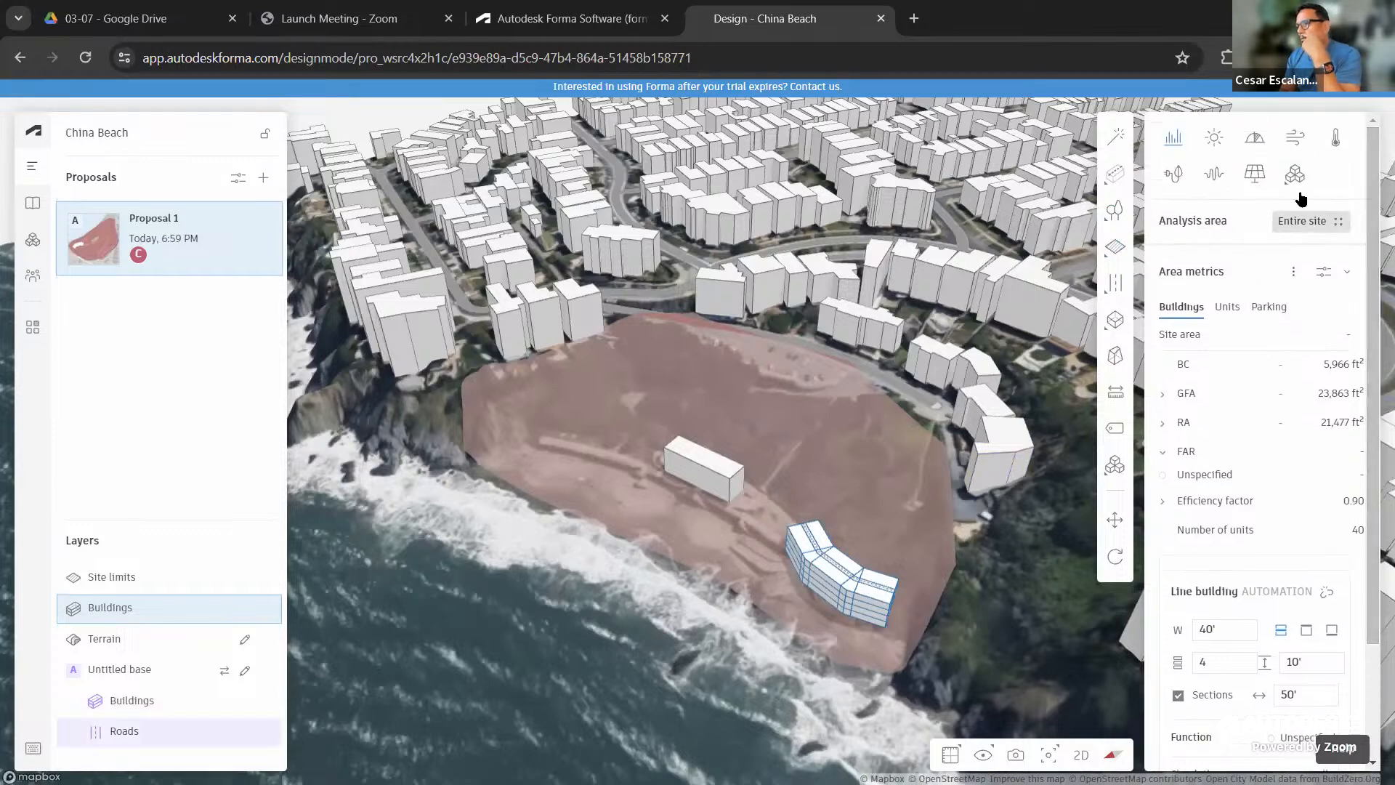
{"action": "mouse_move", "coordinate": [1296, 187]}
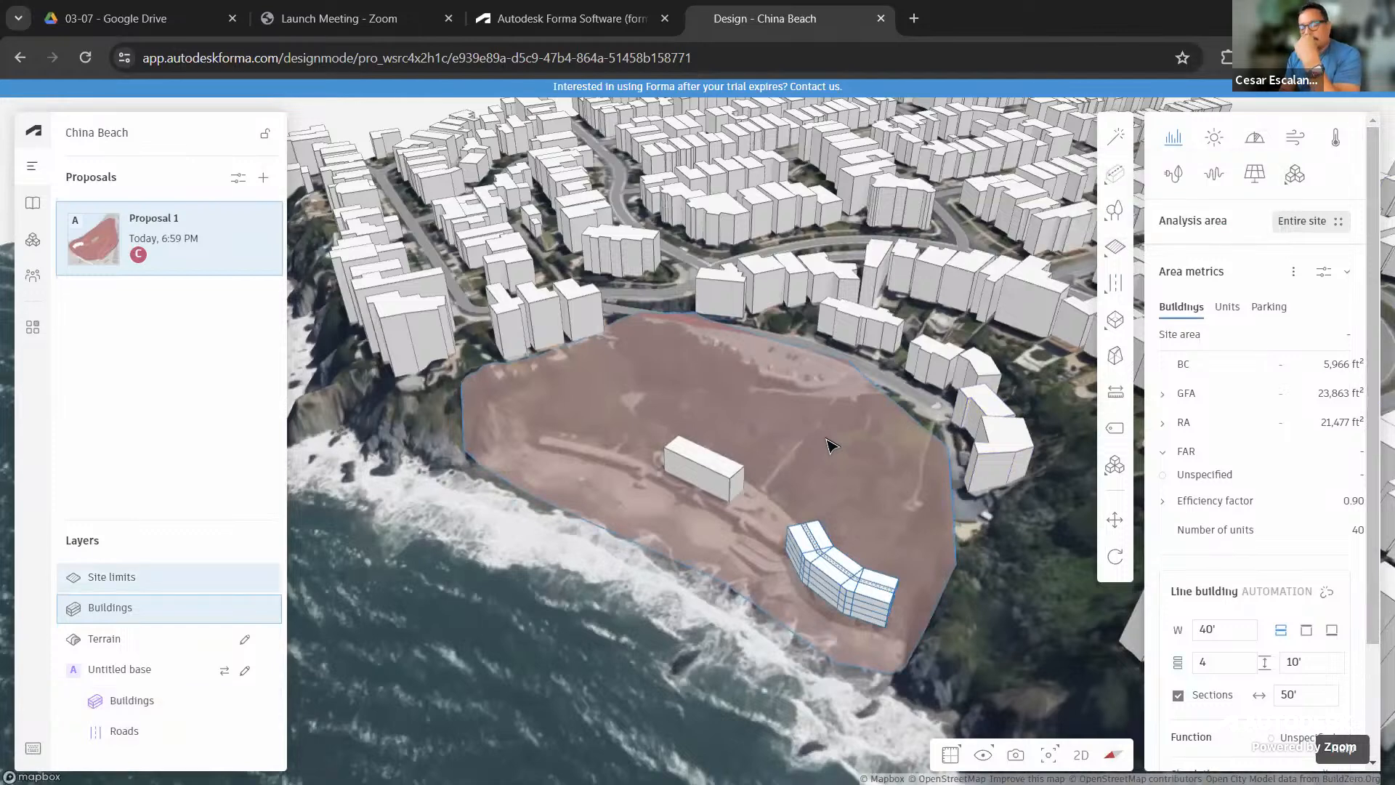
{"action": "left_click", "coordinate": [262, 222]}
Open the Sun hours analysis for the entire site and expand its month list
{"action": "mouse_move", "coordinate": [314, 327]}
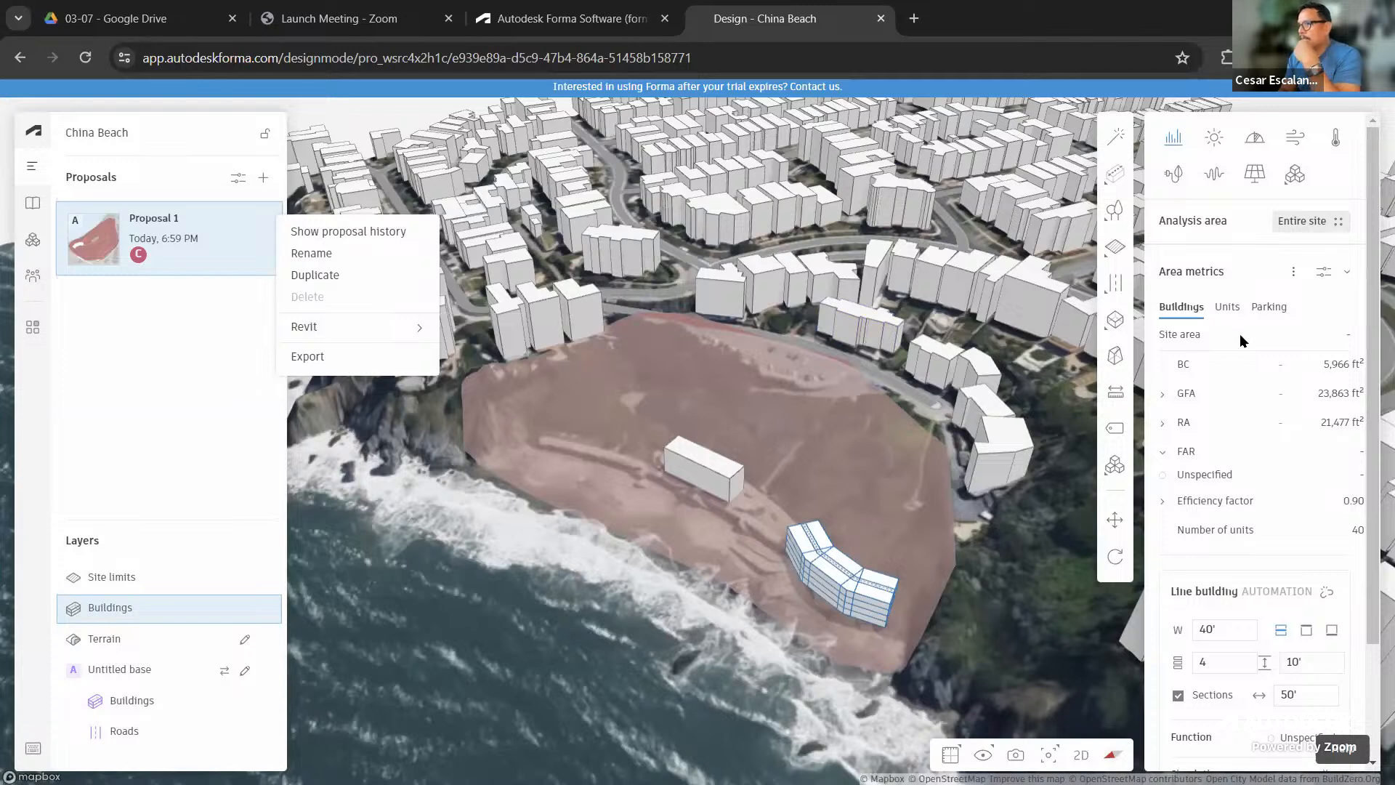
{"action": "left_click", "coordinate": [1213, 140]}
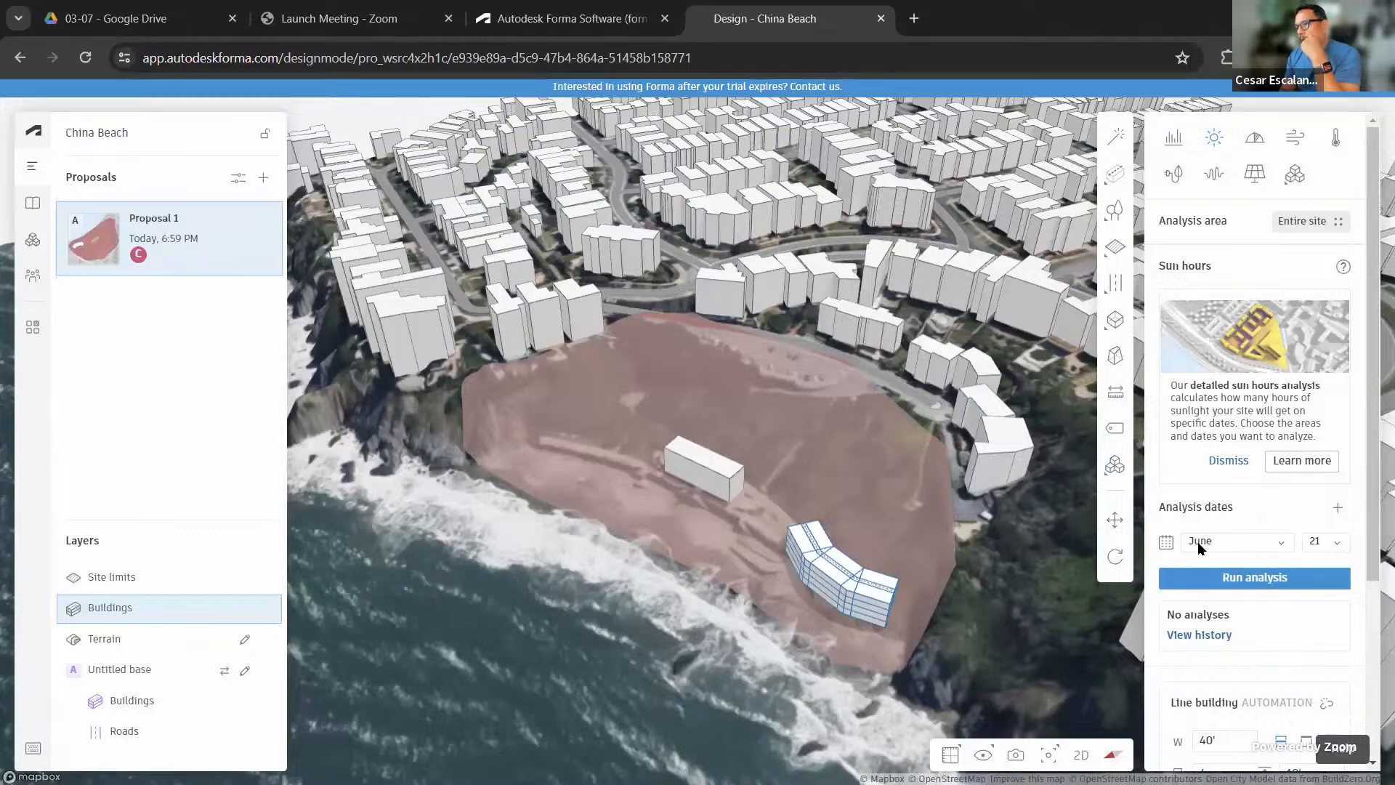
{"action": "left_click", "coordinate": [1284, 545]}
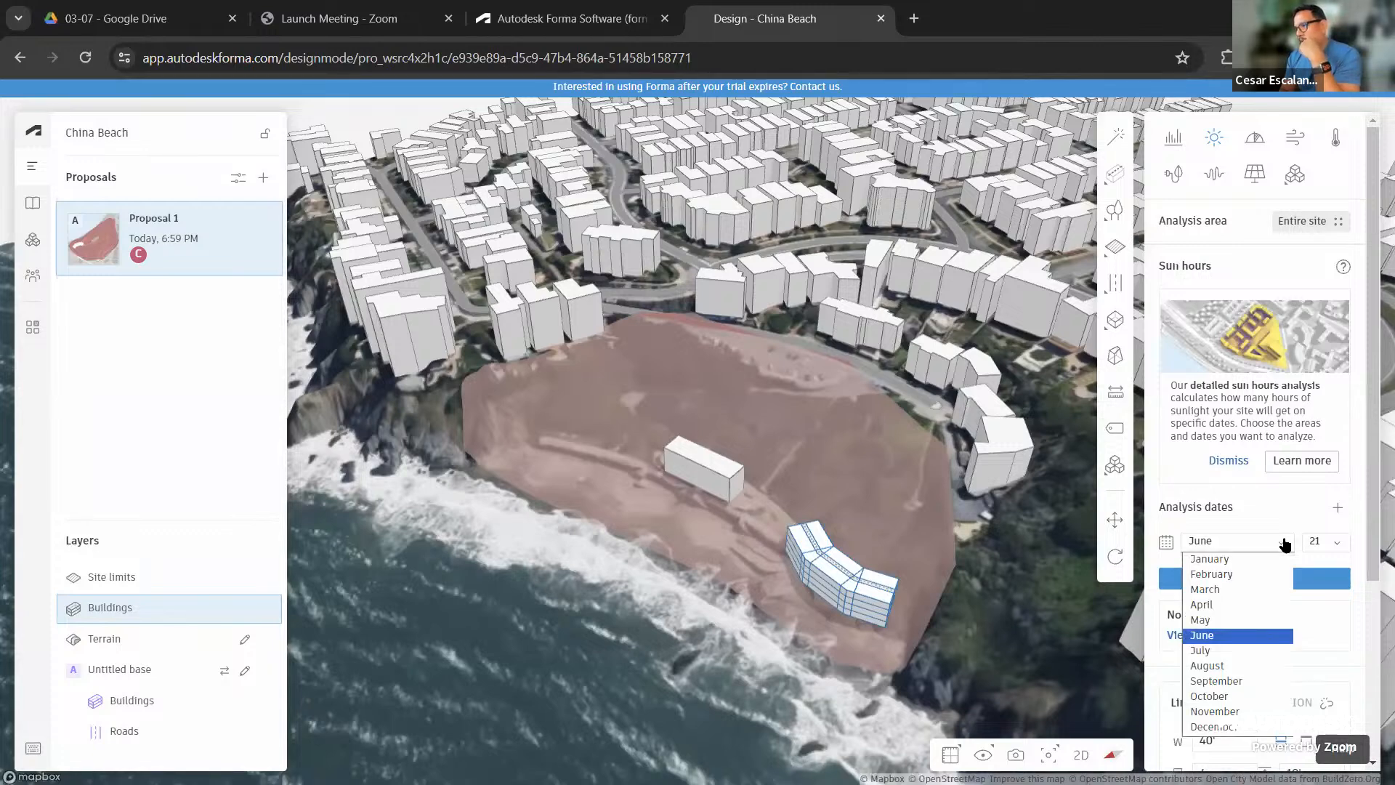
Set the analysis date to November 21 and run the sun hours analysis
{"action": "left_click", "coordinate": [1228, 710]}
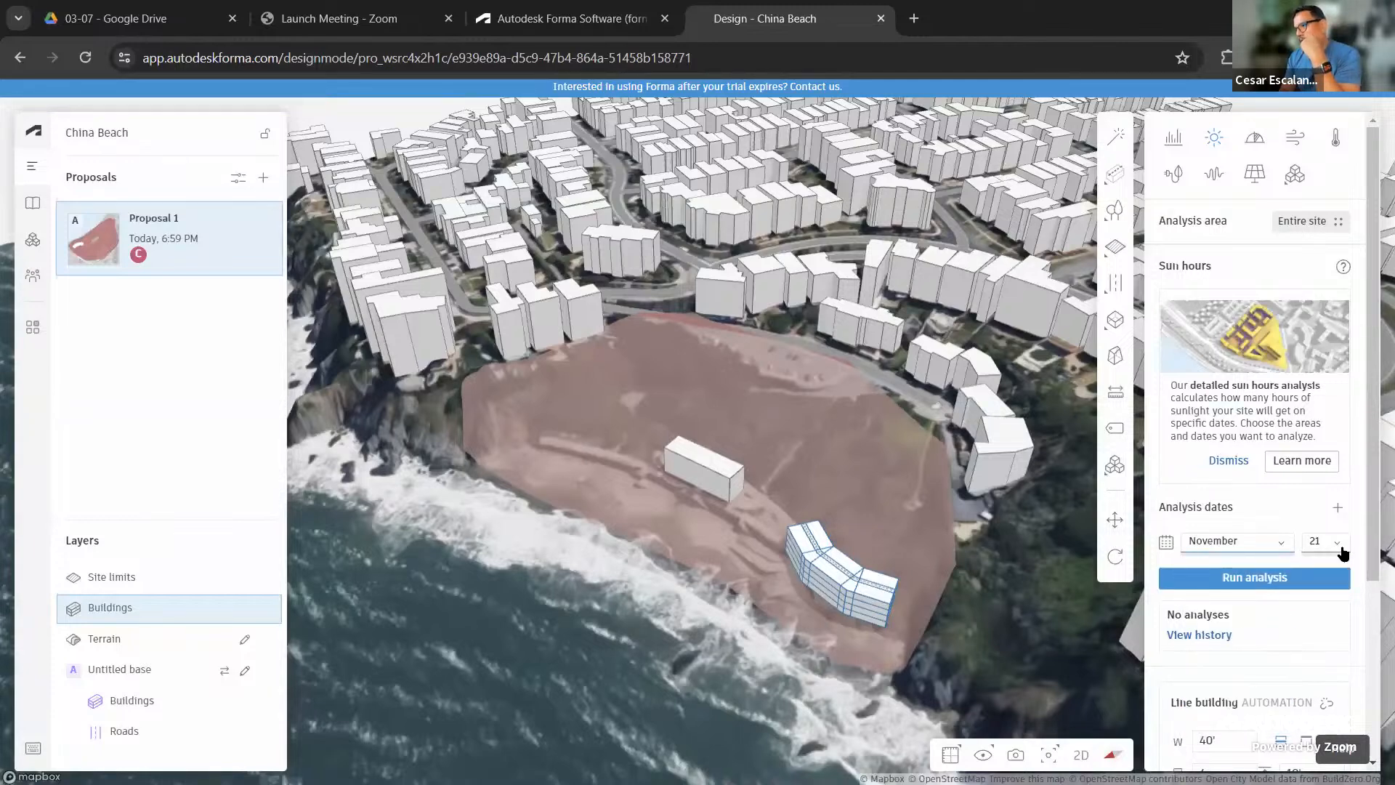
{"action": "left_click", "coordinate": [1247, 582]}
{"action": "left_click", "coordinate": [1246, 578]}
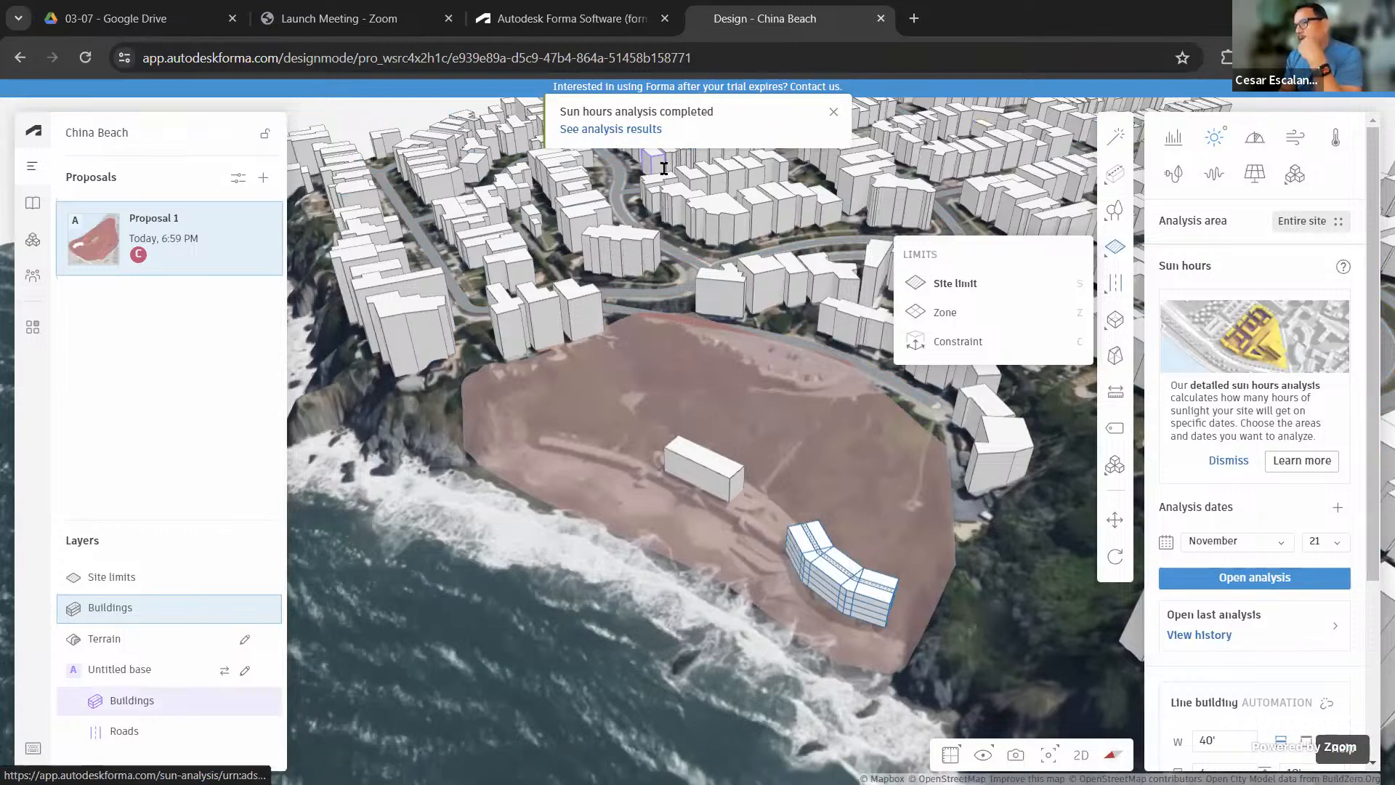
Open the November 21 sun hours results and orbit the map around the site
{"action": "left_click", "coordinate": [630, 132]}
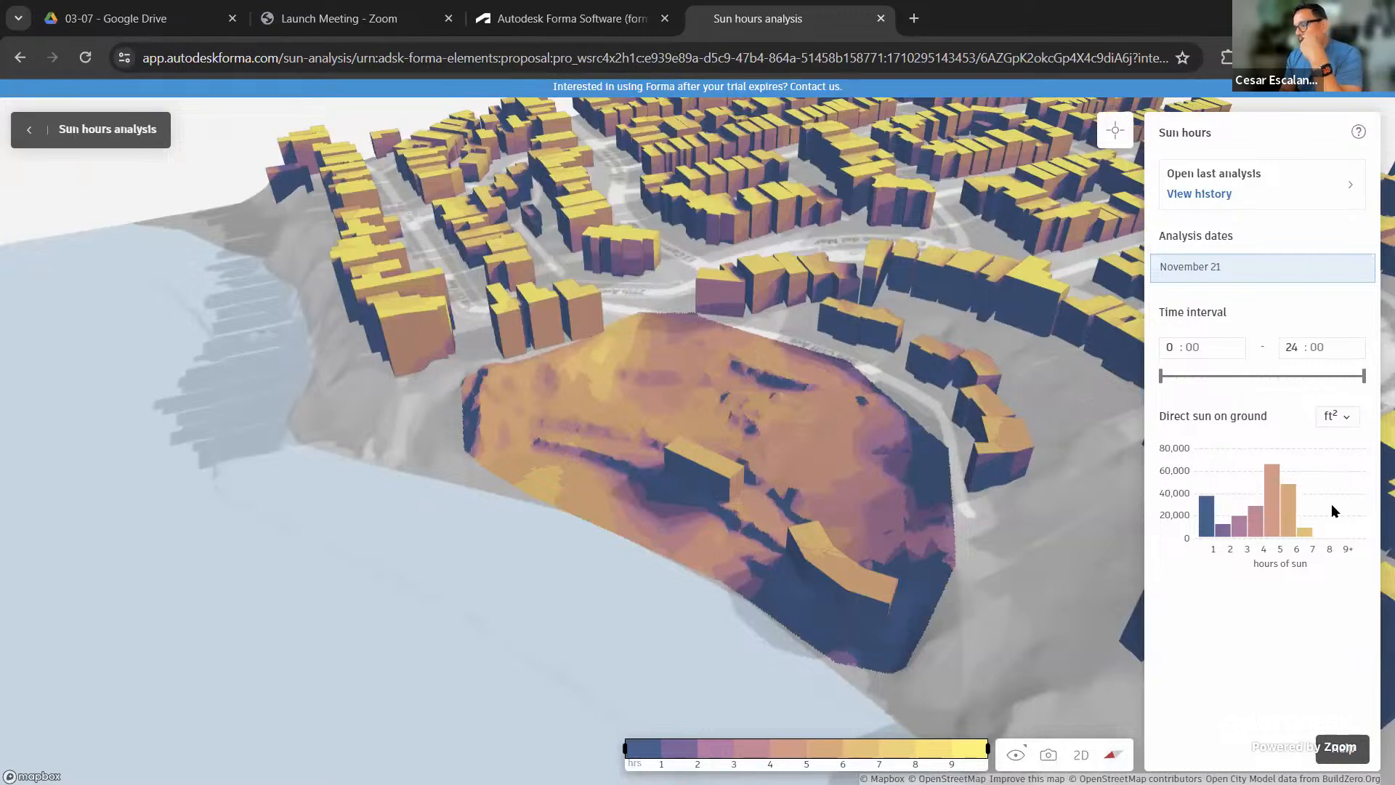
{"action": "right_click_drag", "start_coordinate": [645, 631], "coordinate": [667, 628]}
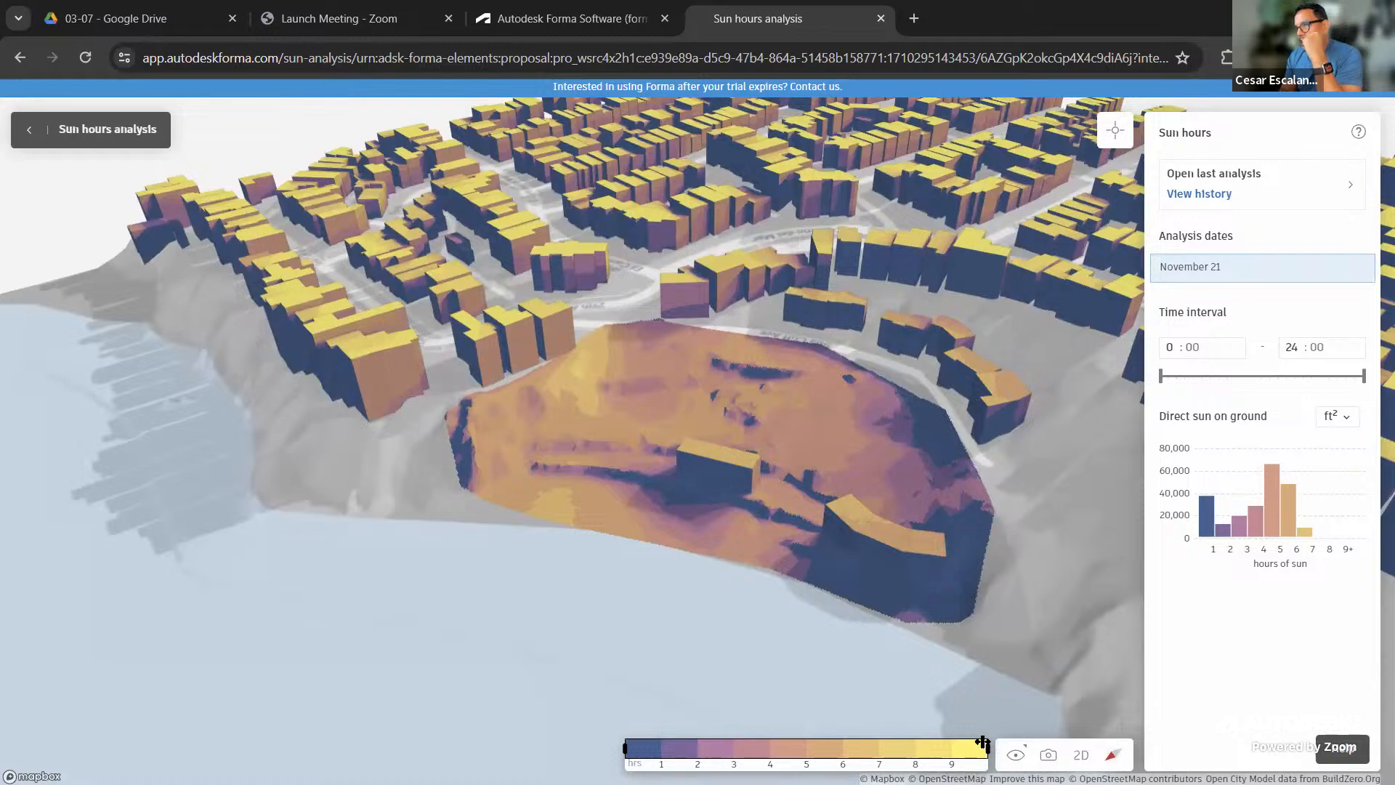
{"action": "scroll", "coordinate": [758, 503], "scroll_direction": "up", "scroll_amount": 2}
{"action": "scroll", "coordinate": [758, 503], "scroll_direction": "up", "scroll_amount": 2}
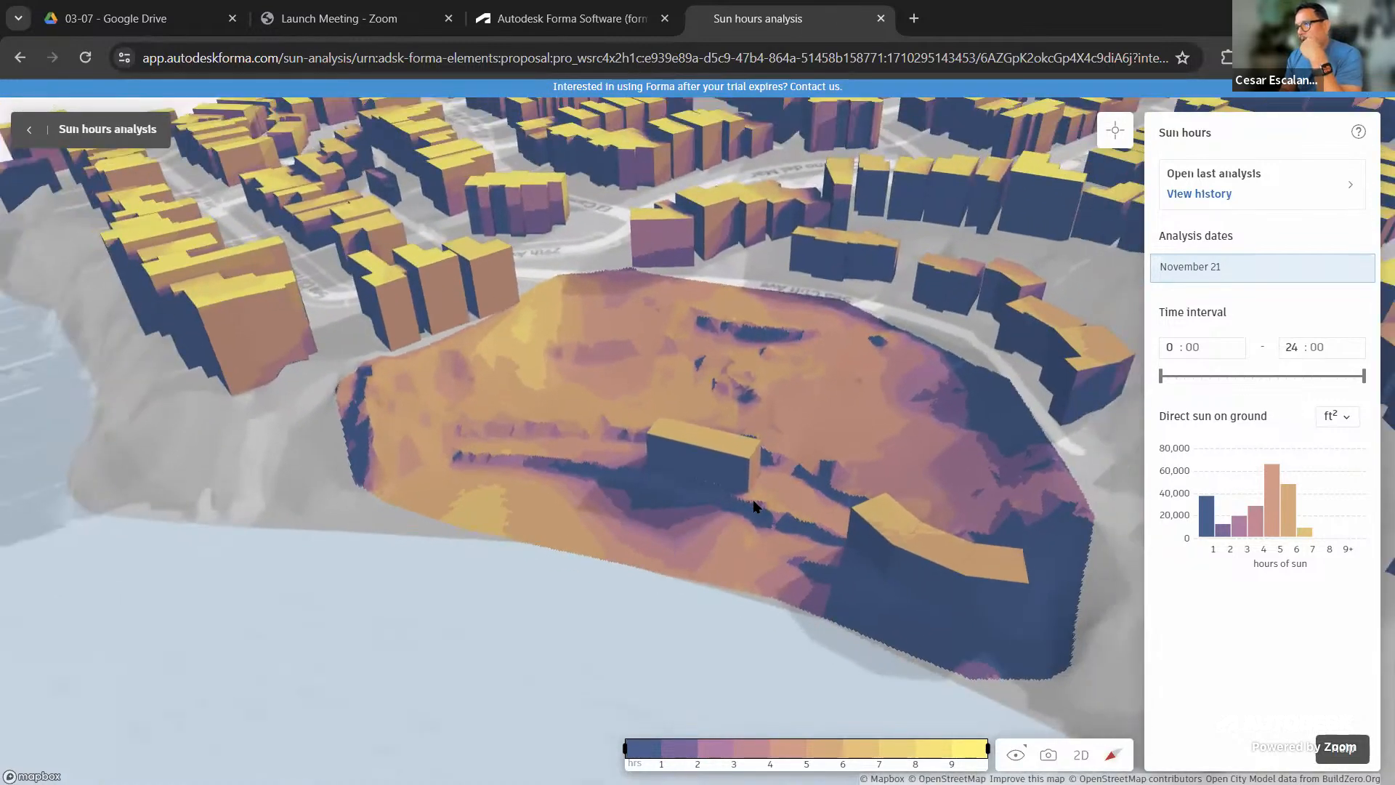
{"action": "scroll", "coordinate": [754, 501], "scroll_direction": "down", "scroll_amount": 2}
{"action": "right_click_drag", "start_coordinate": [754, 522], "coordinate": [727, 545]}
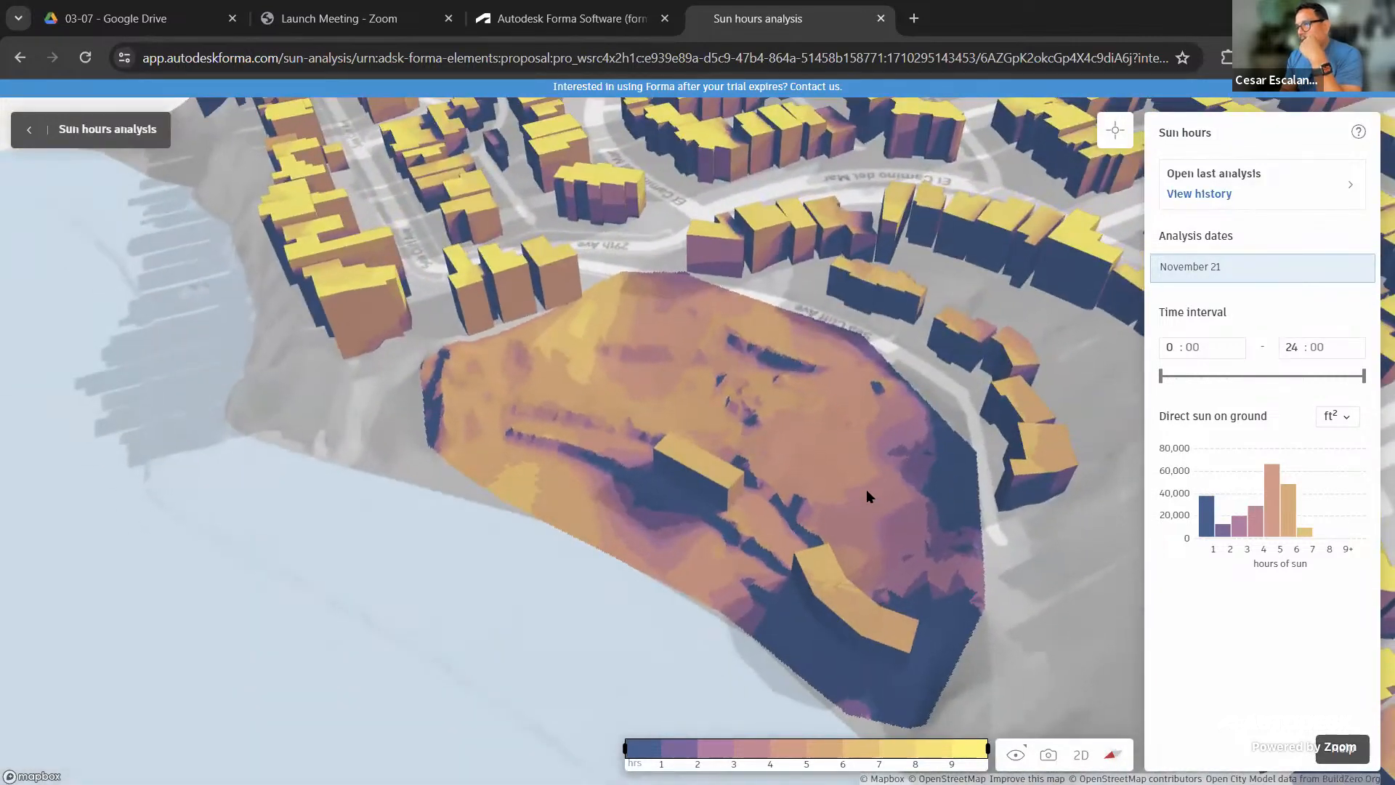
Tilt and recentre the view over the site, then turn on point inspection
{"action": "scroll", "coordinate": [864, 492], "scroll_direction": "up", "scroll_amount": 2}
{"action": "right_click_drag", "start_coordinate": [622, 542], "coordinate": [845, 478]}
{"action": "scroll", "coordinate": [422, 580], "scroll_direction": "down", "scroll_amount": 5}
{"action": "left_click_drag", "start_coordinate": [872, 508], "coordinate": [692, 568]}
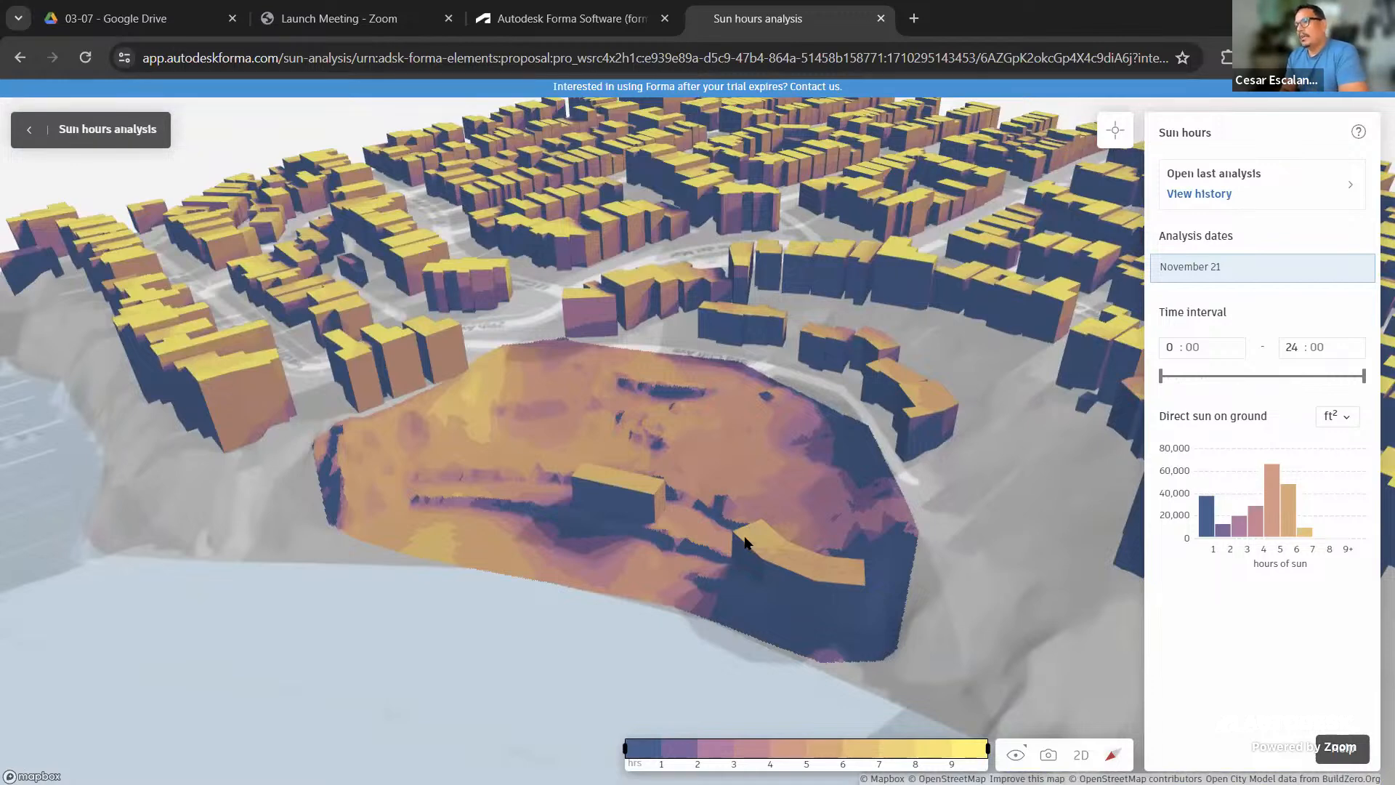
{"action": "scroll", "coordinate": [640, 538], "scroll_direction": "up", "scroll_amount": 3}
{"action": "scroll", "coordinate": [641, 538], "scroll_direction": "up", "scroll_amount": 2}
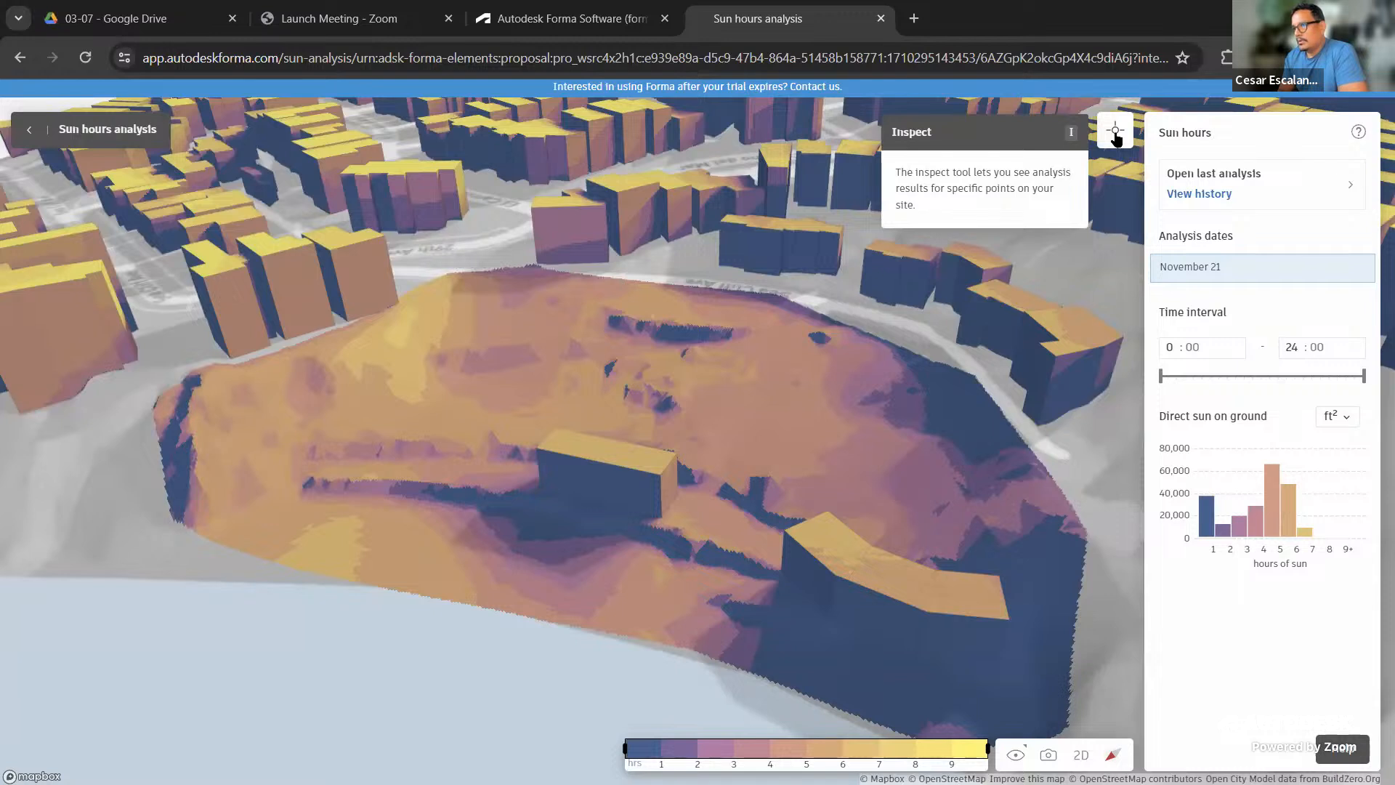
{"action": "left_click", "coordinate": [1116, 137]}
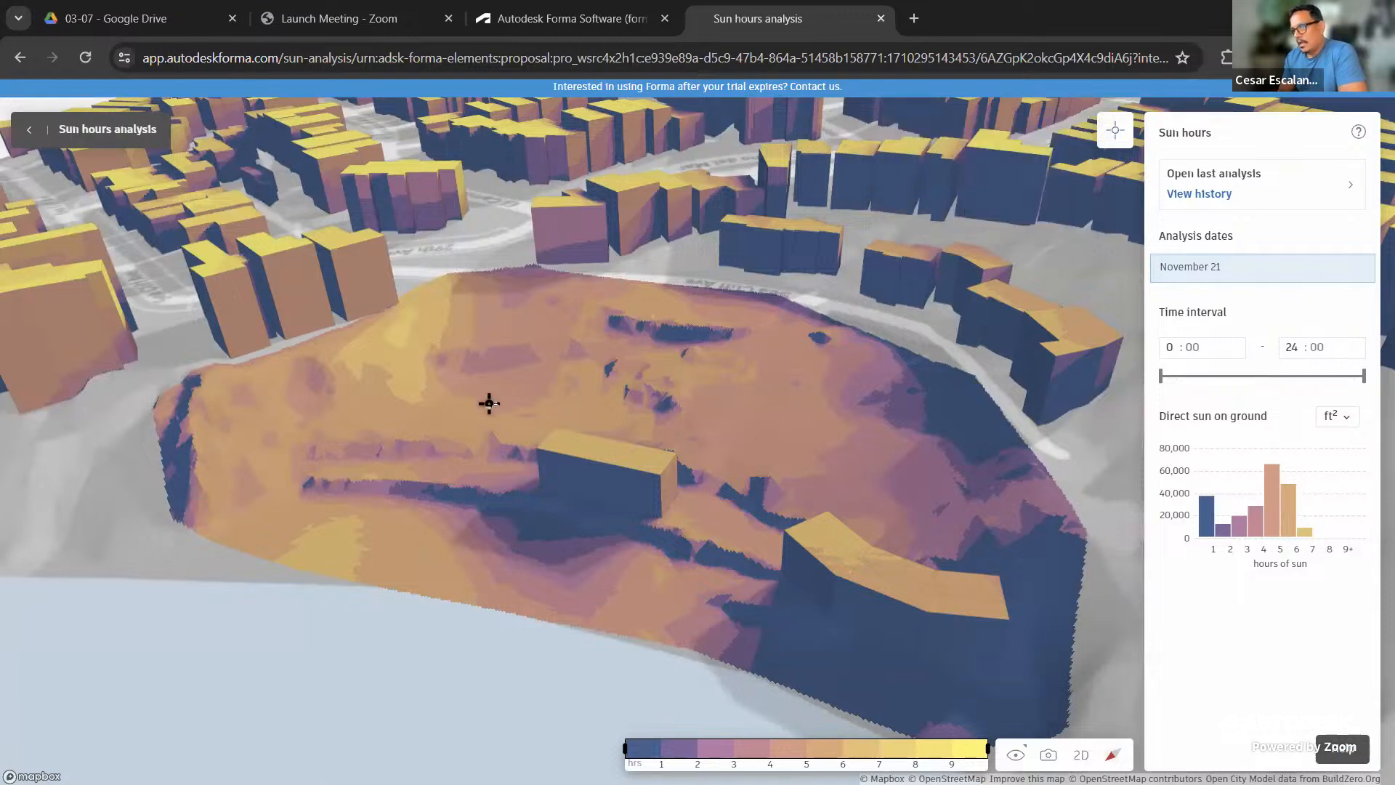
Pin sun-hours labels at seven points across the site, ranging from 7.0 to 0.0 hours
{"action": "left_click", "coordinate": [398, 333]}
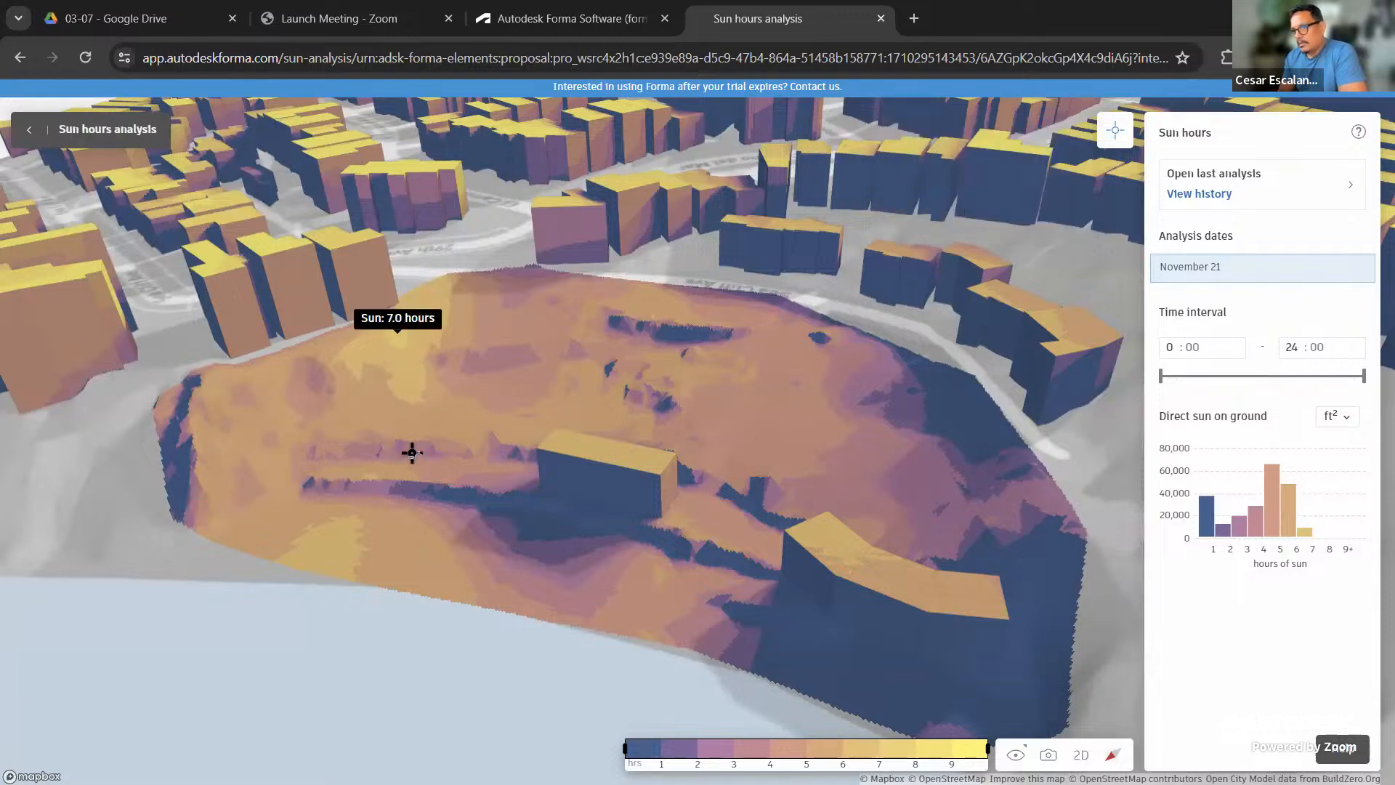
{"action": "left_click", "coordinate": [343, 536]}
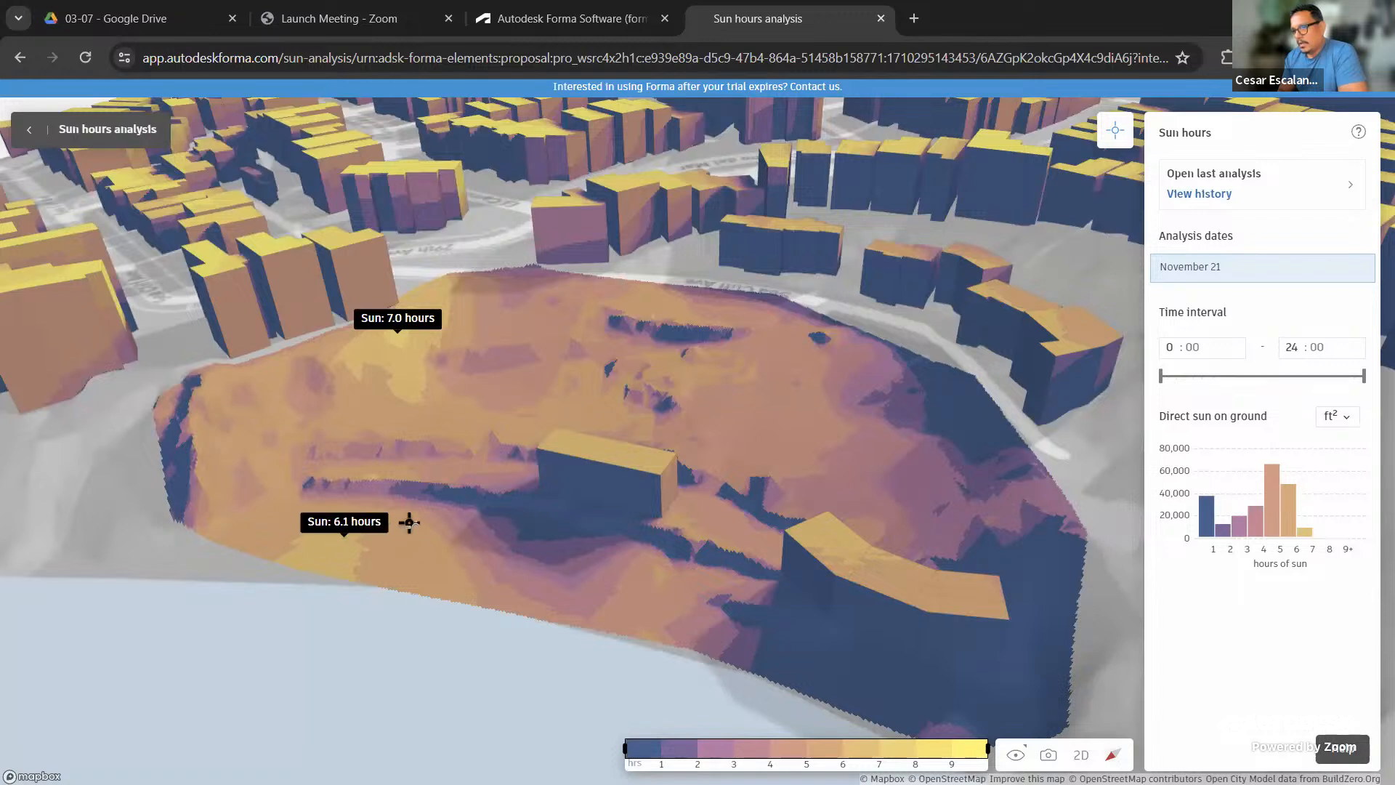
{"action": "left_click", "coordinate": [563, 528]}
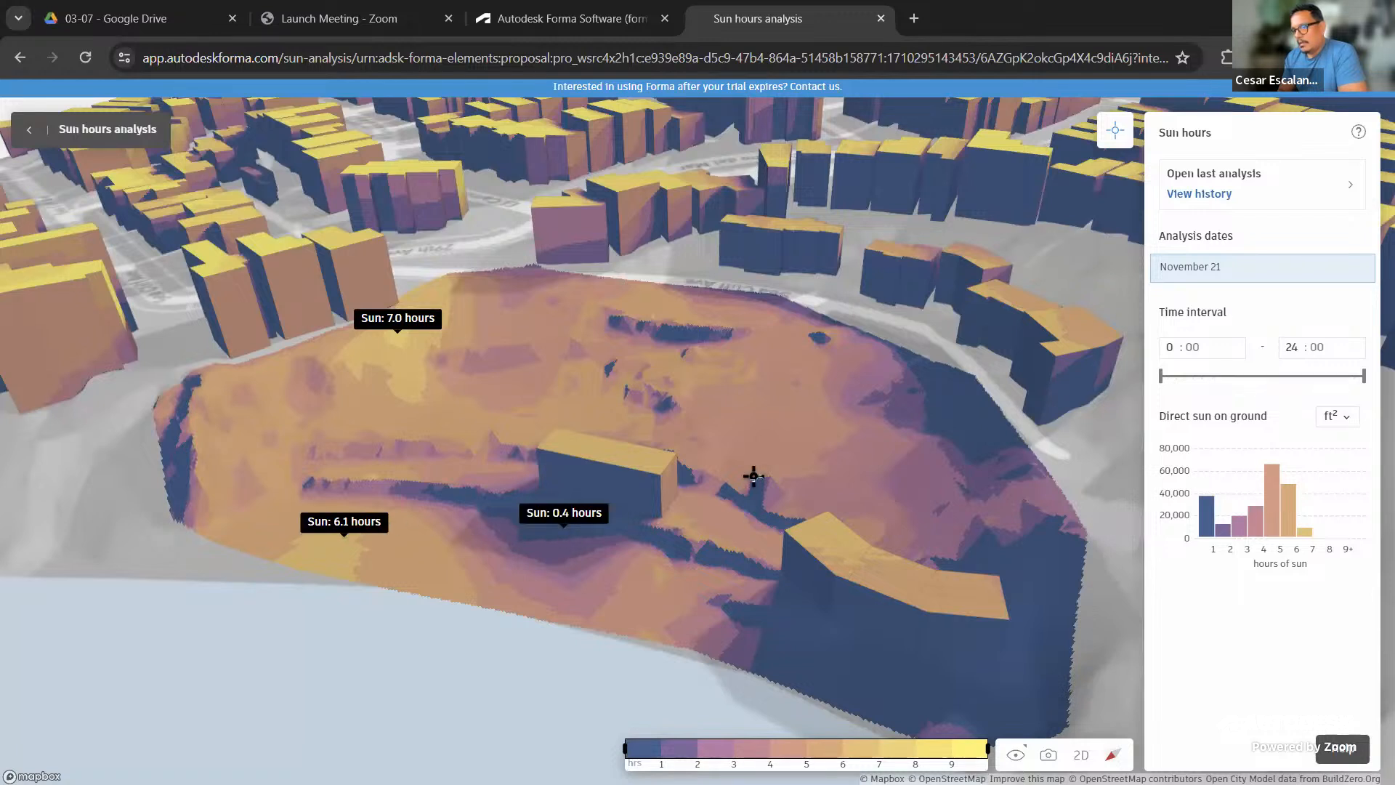
{"action": "left_click", "coordinate": [825, 430]}
{"action": "left_click", "coordinate": [1061, 579]}
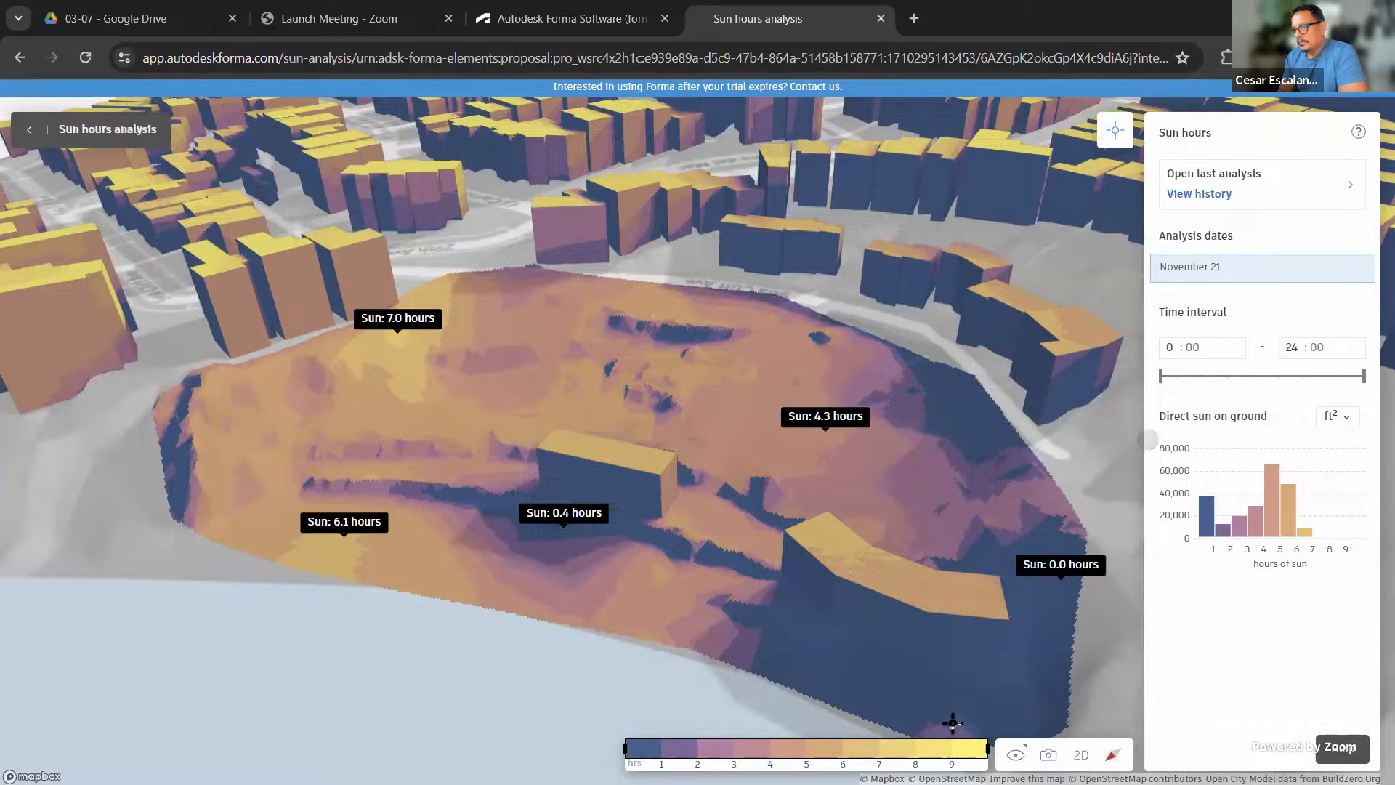
{"action": "left_click", "coordinate": [848, 677]}
{"action": "left_click", "coordinate": [950, 397]}
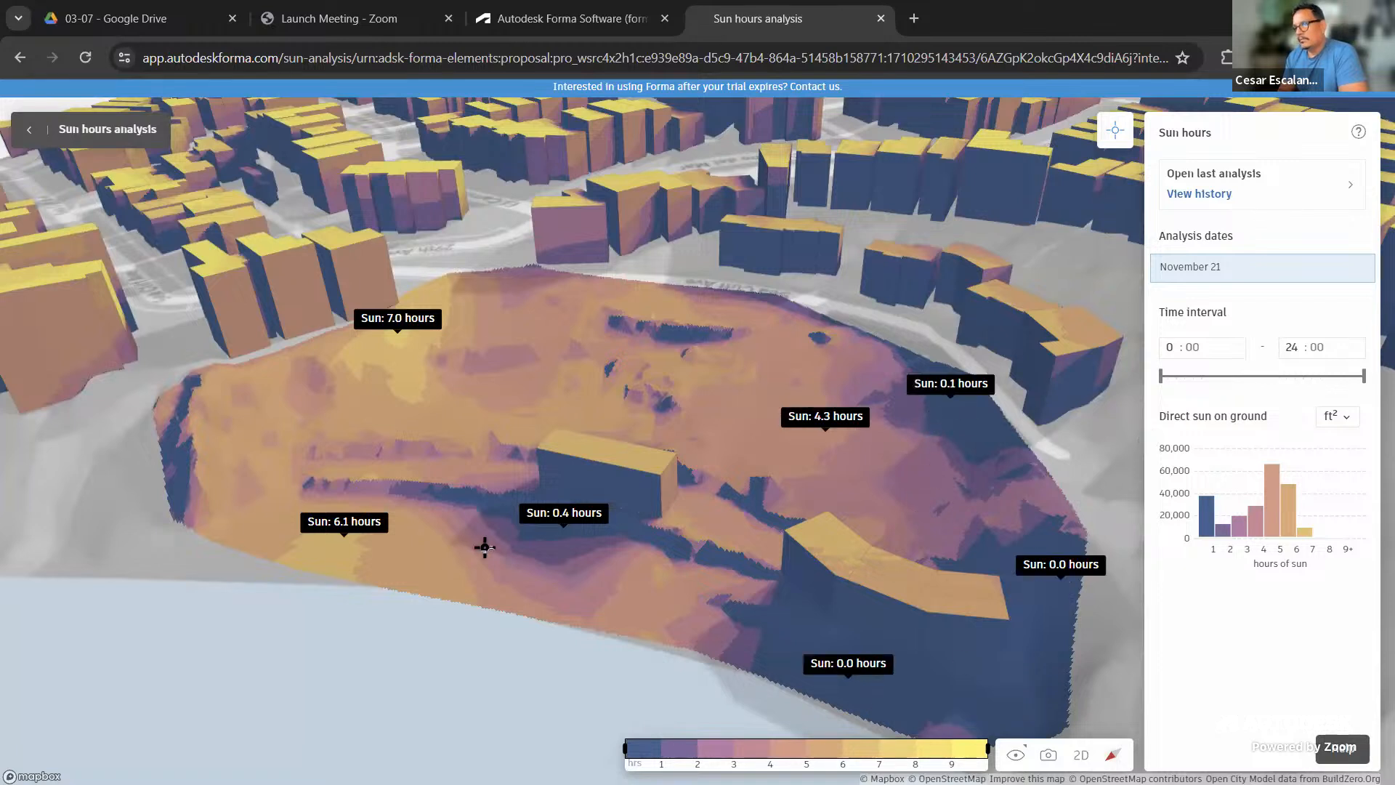
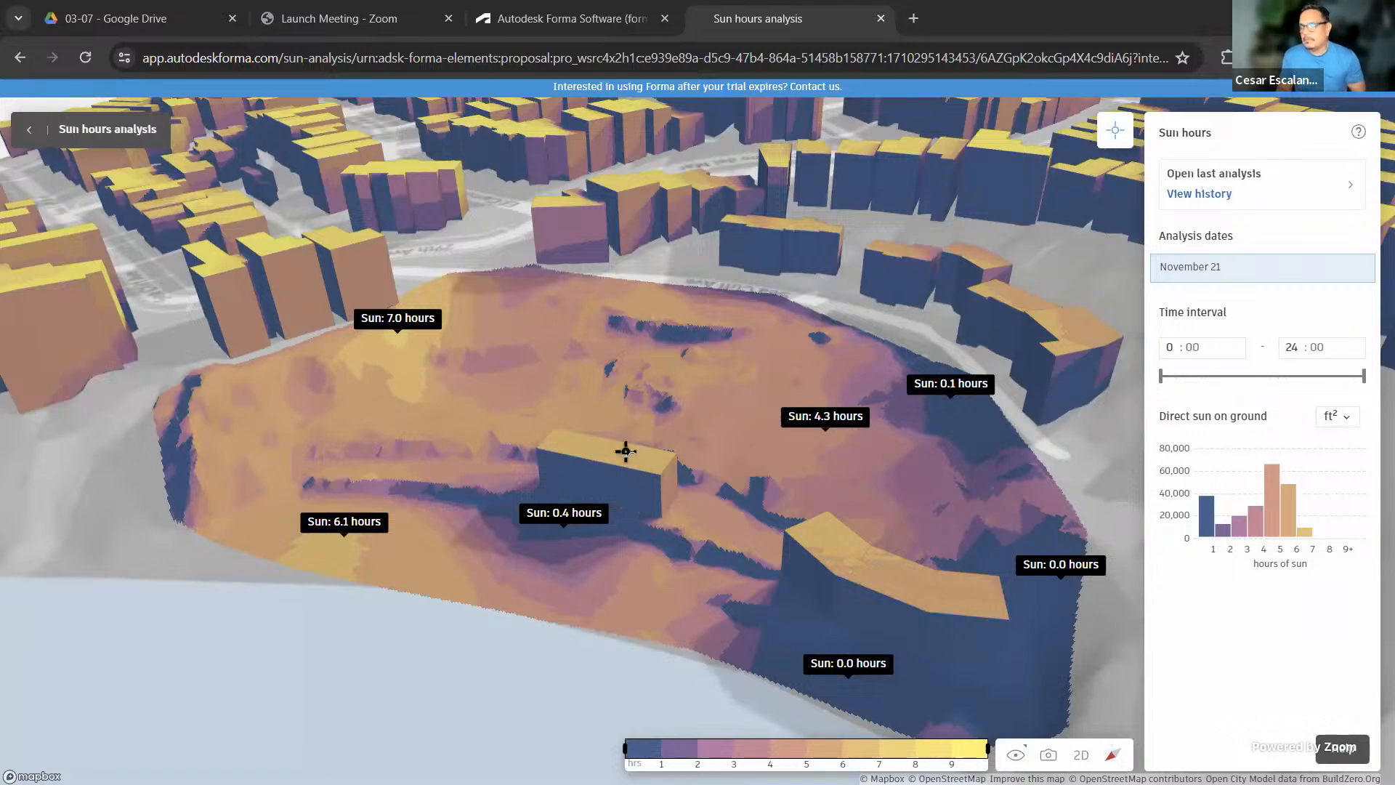
Exit the November 21 sun hours results and reframe the tilted view over the site
{"action": "left_click_drag", "start_coordinate": [631, 463], "coordinate": [710, 502]}
{"action": "right_click_drag", "start_coordinate": [711, 502], "coordinate": [777, 511]}
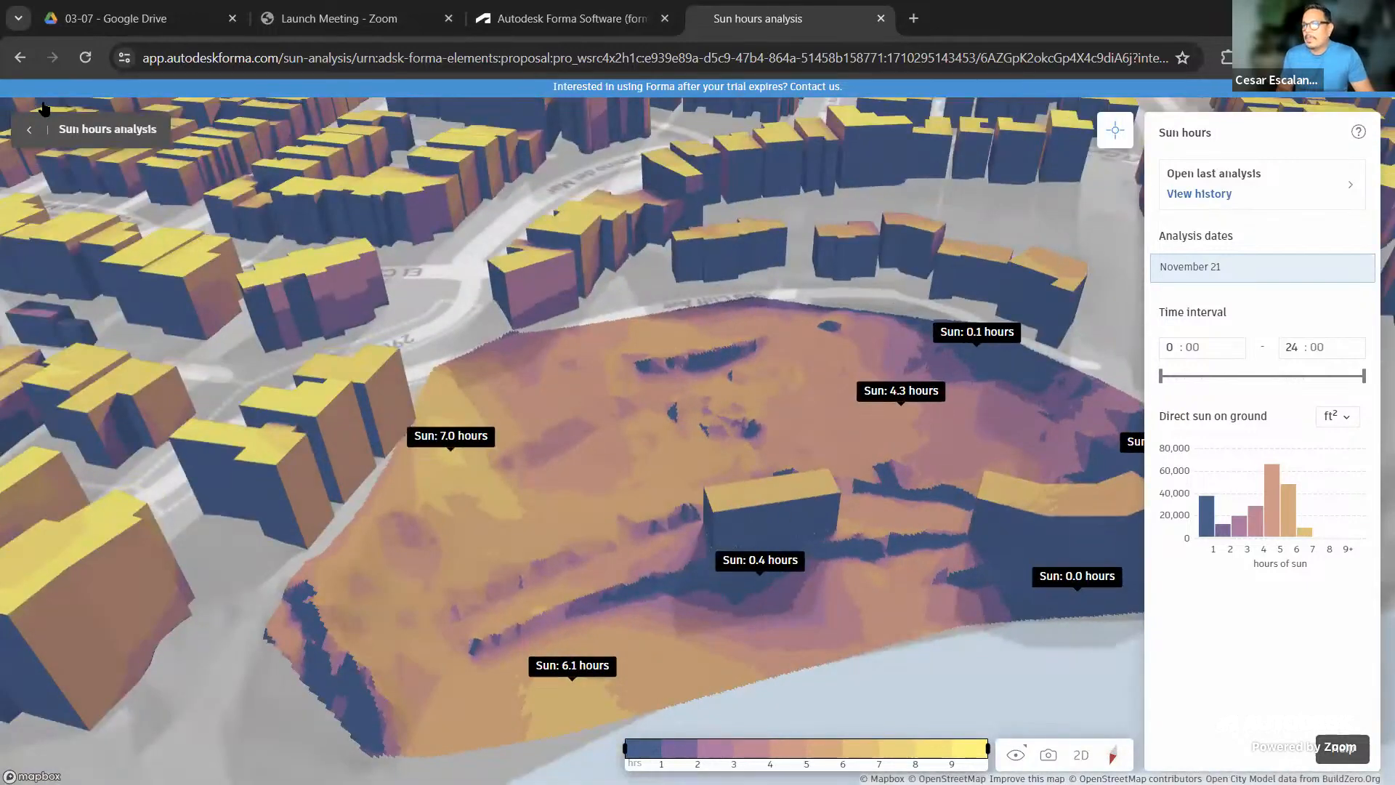
{"action": "left_click", "coordinate": [28, 135]}
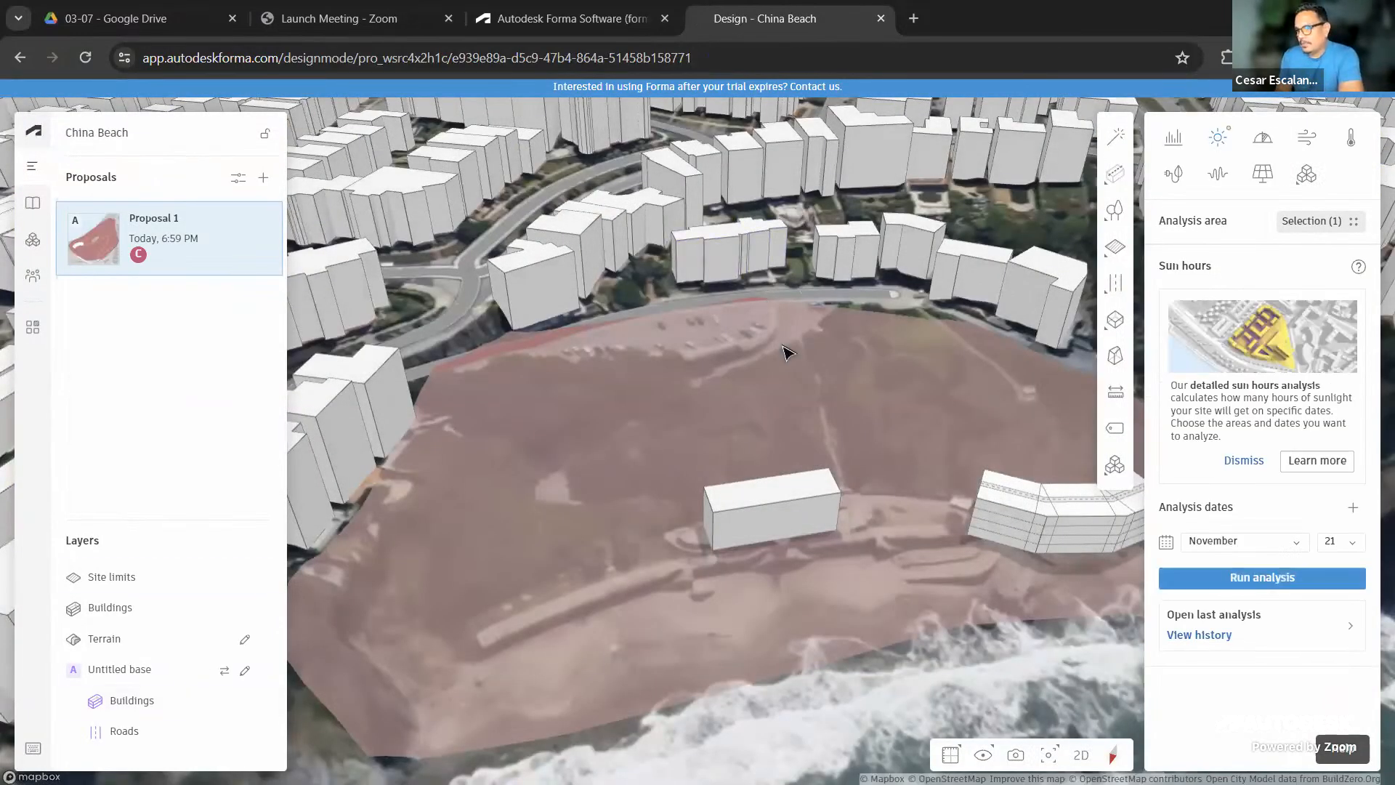
{"action": "middle_click_drag", "start_coordinate": [731, 354], "coordinate": [702, 331]}
{"action": "mouse_move", "coordinate": [759, 472]}
{"action": "right_mouse_down"}
{"action": "mouse_move", "coordinate": [759, 423]}
{"action": "mouse_move", "coordinate": [763, 491]}
{"action": "right_mouse_up"}
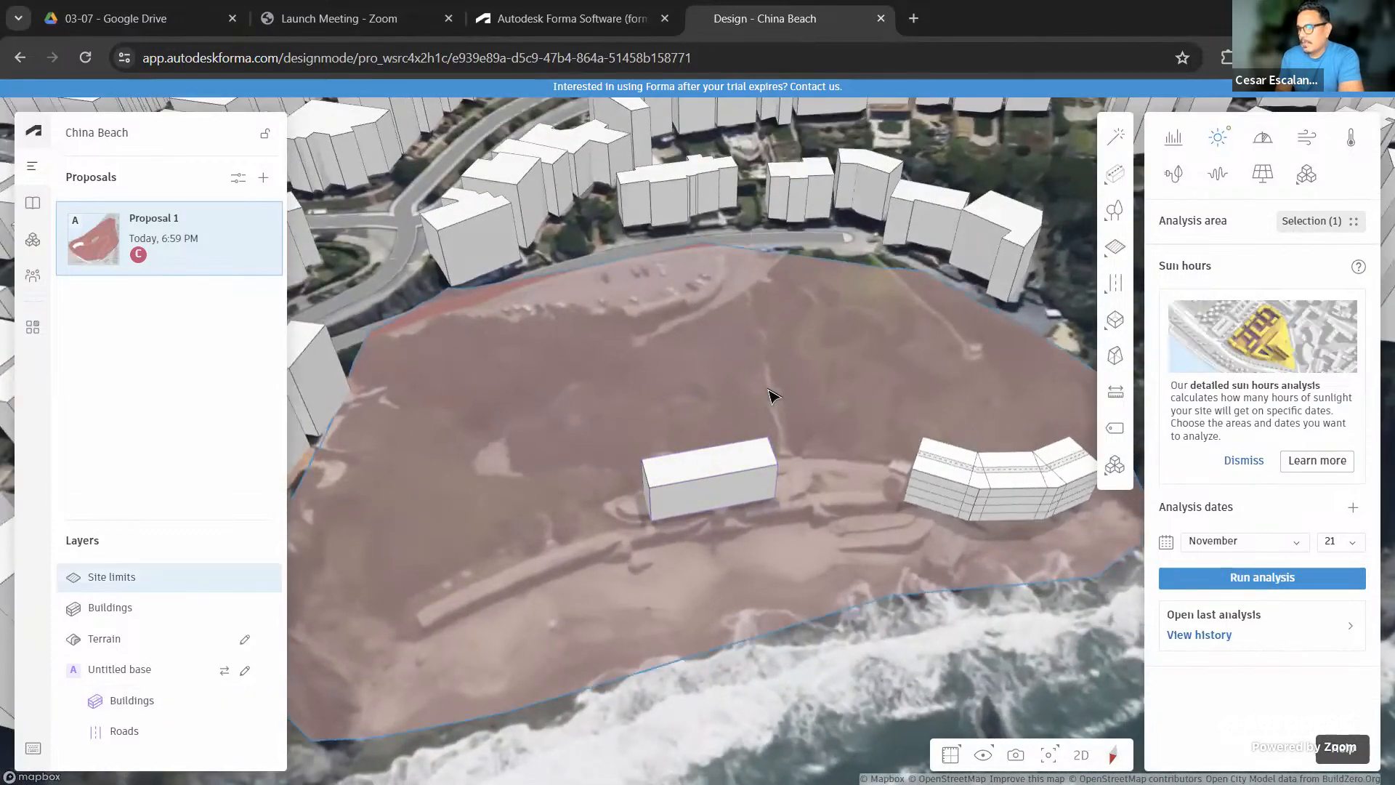
{"action": "scroll", "coordinate": [769, 390], "scroll_direction": "down", "scroll_amount": 3}
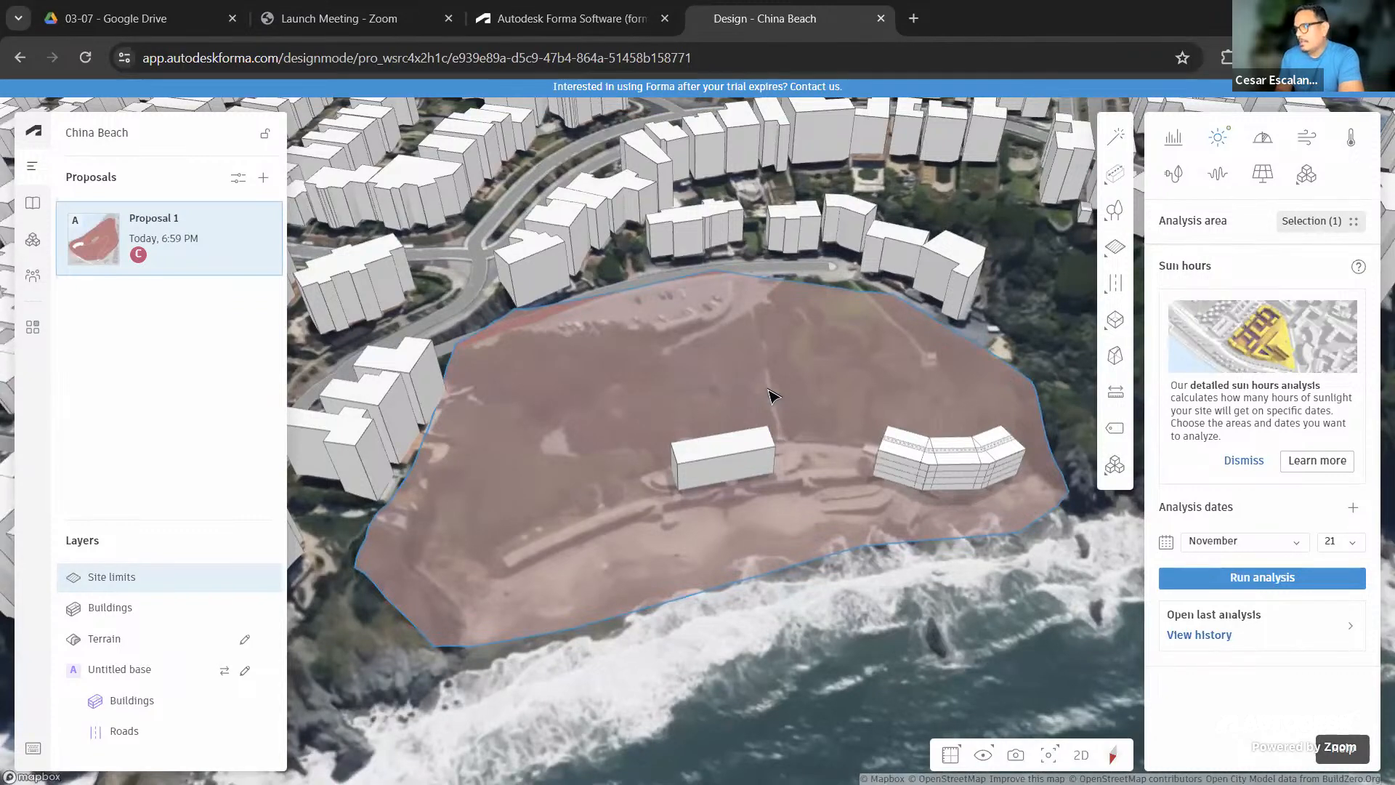
{"action": "left_click_drag", "start_coordinate": [773, 394], "coordinate": [762, 429]}
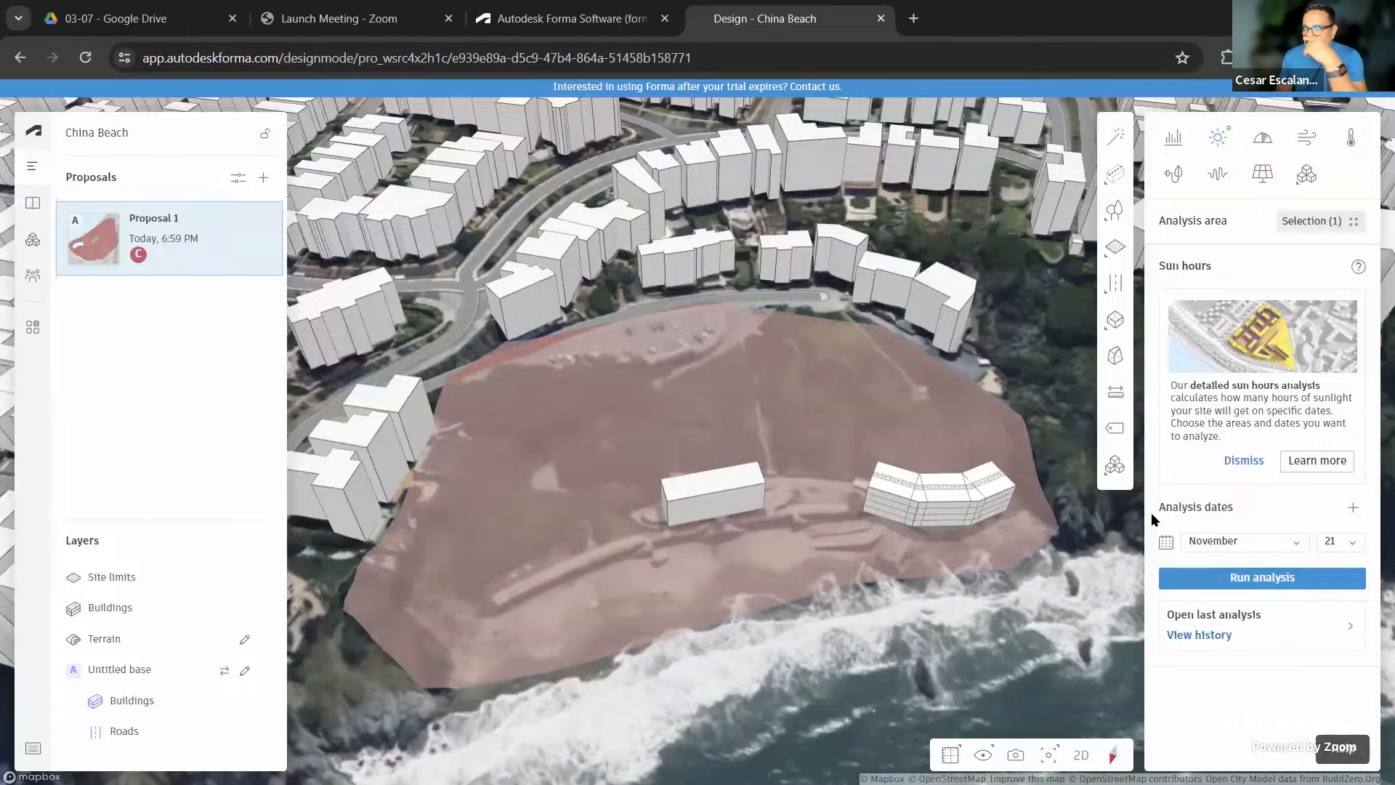
Run a Daylight potential analysis on the selected site area
{"action": "left_click", "coordinate": [1264, 144]}
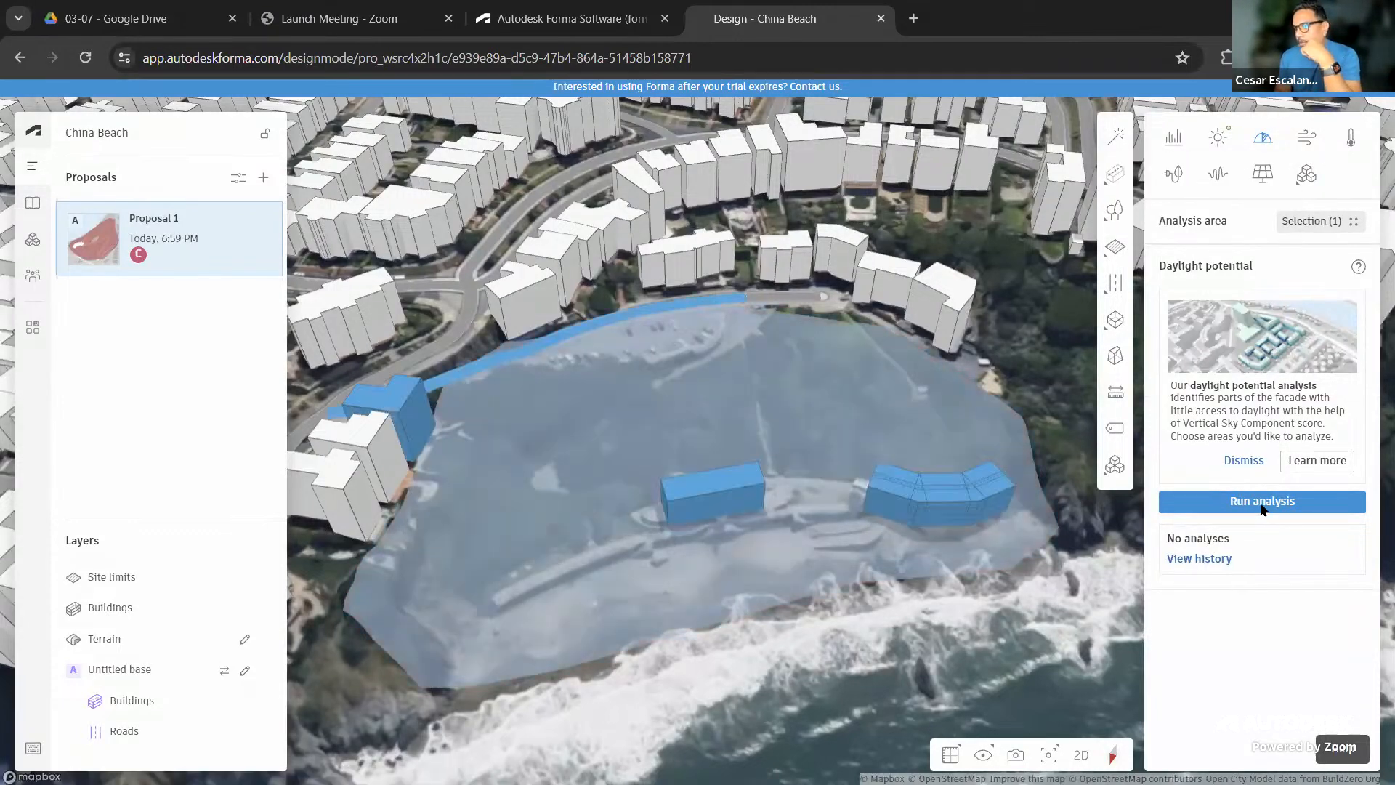
{"action": "left_click", "coordinate": [1260, 502]}
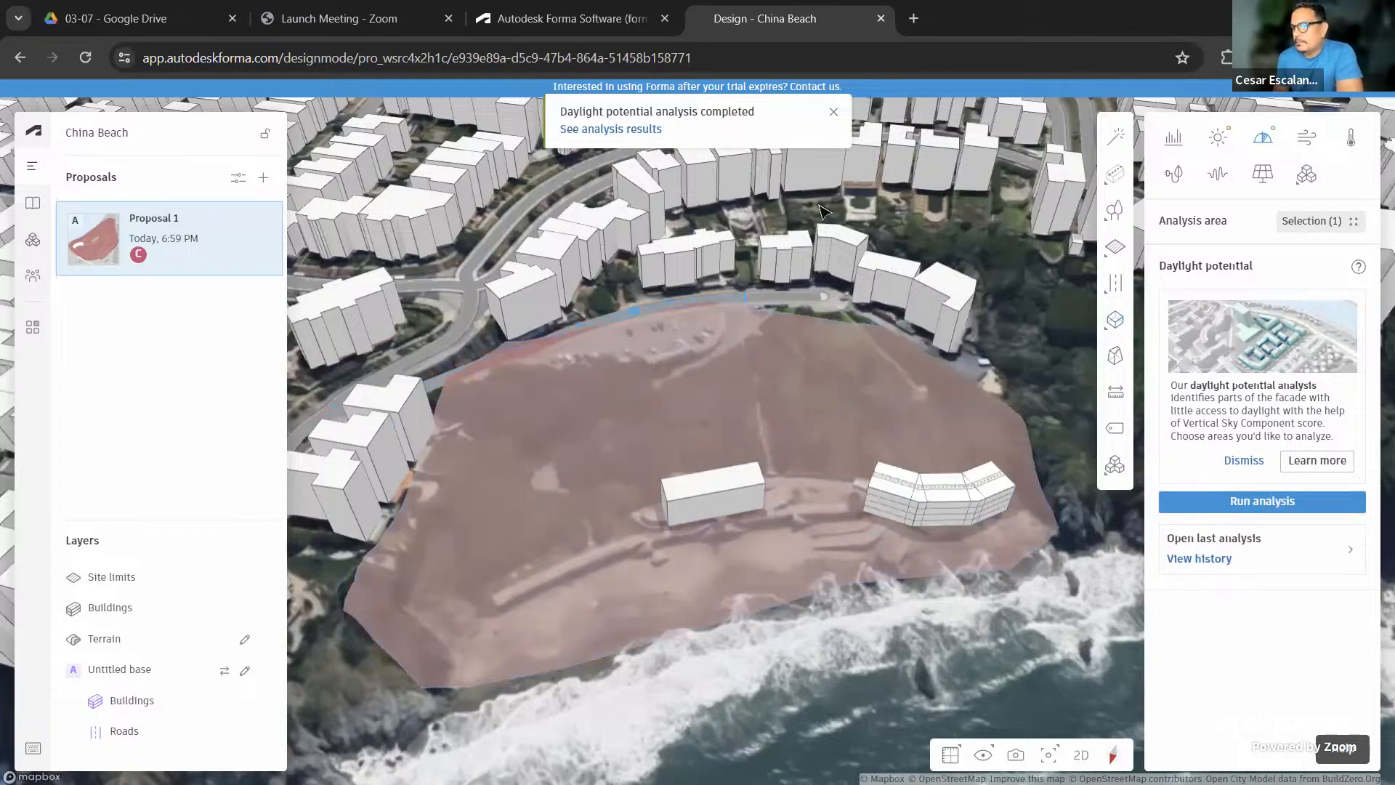
Open the daylight potential results and check the colour legend along the bottom
{"action": "left_click", "coordinate": [600, 131]}
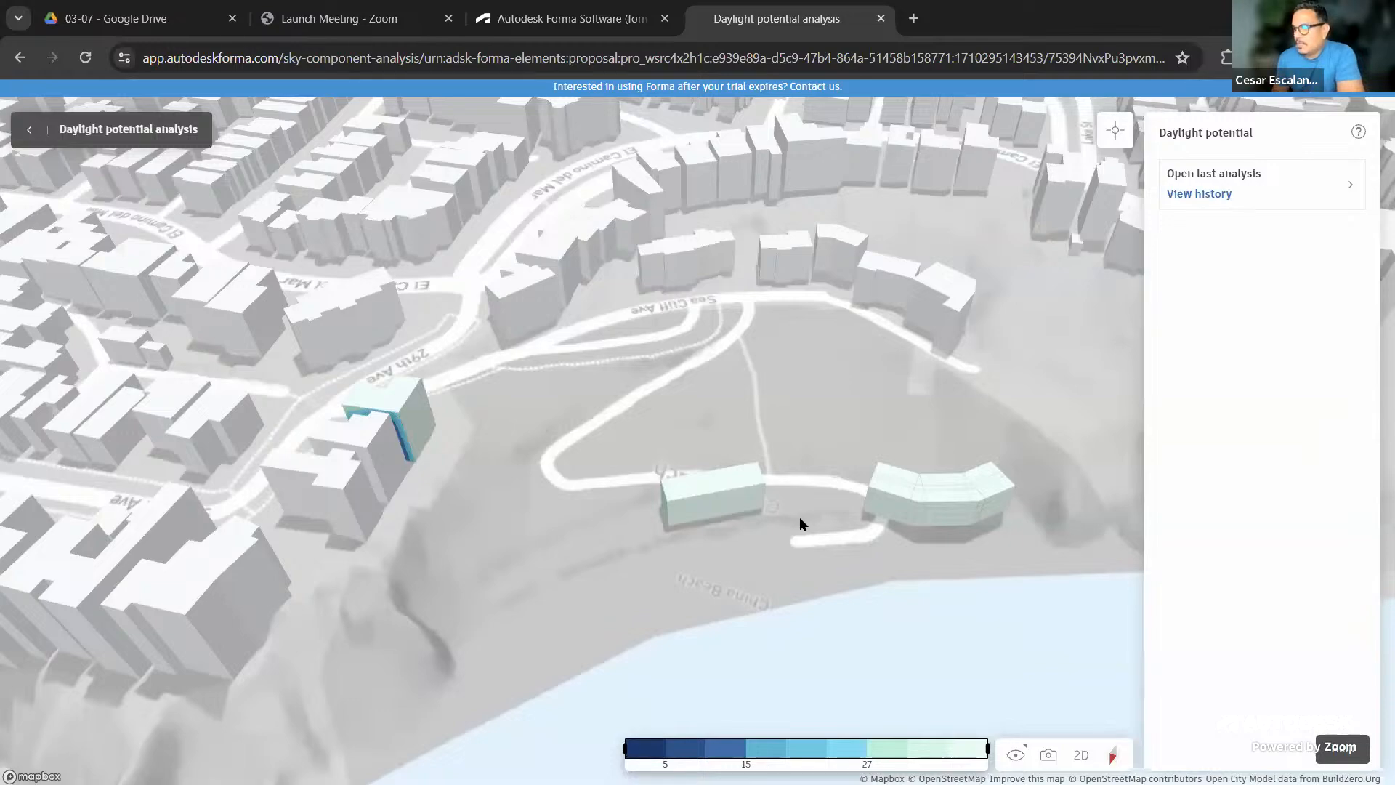
{"action": "right_click_drag", "start_coordinate": [800, 516], "coordinate": [900, 485]}
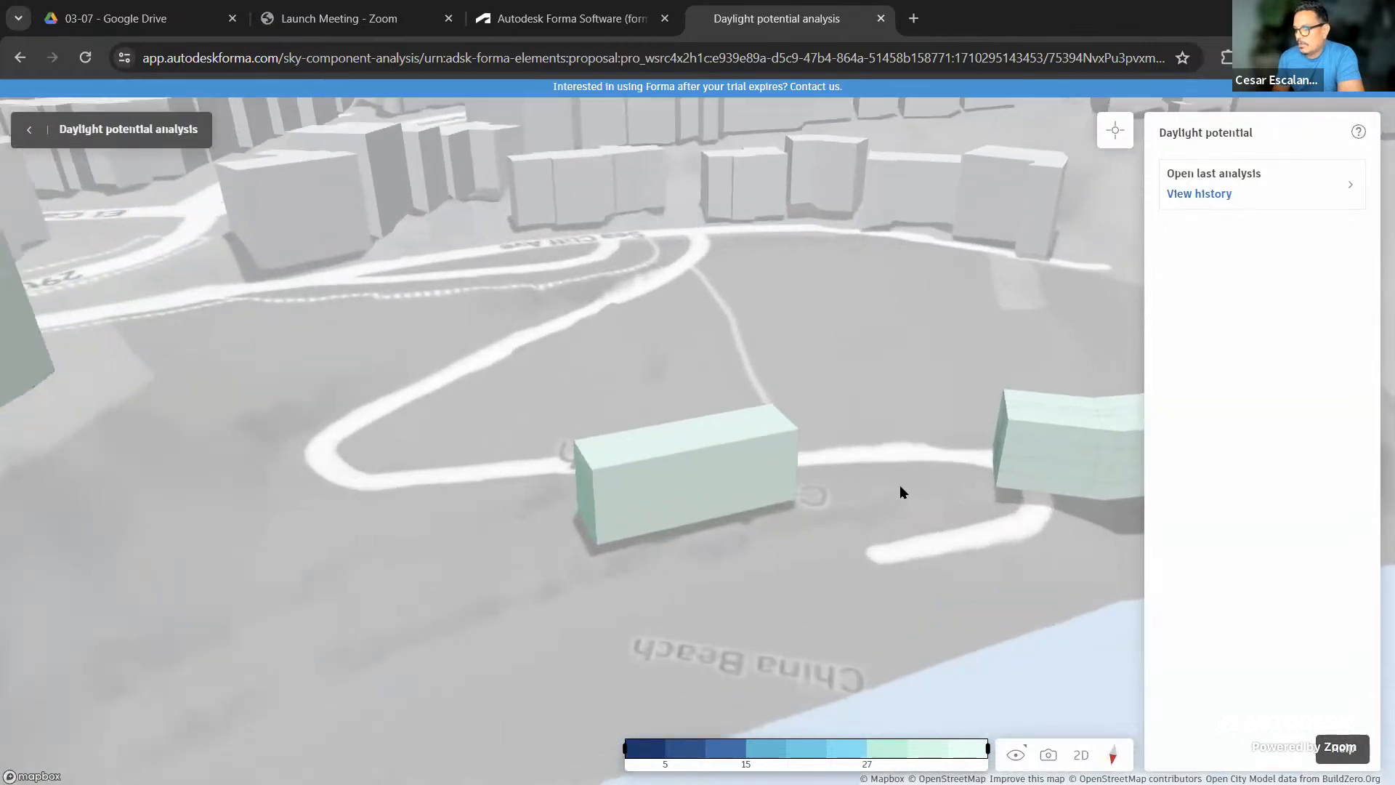
{"action": "mouse_move", "coordinate": [637, 742]}
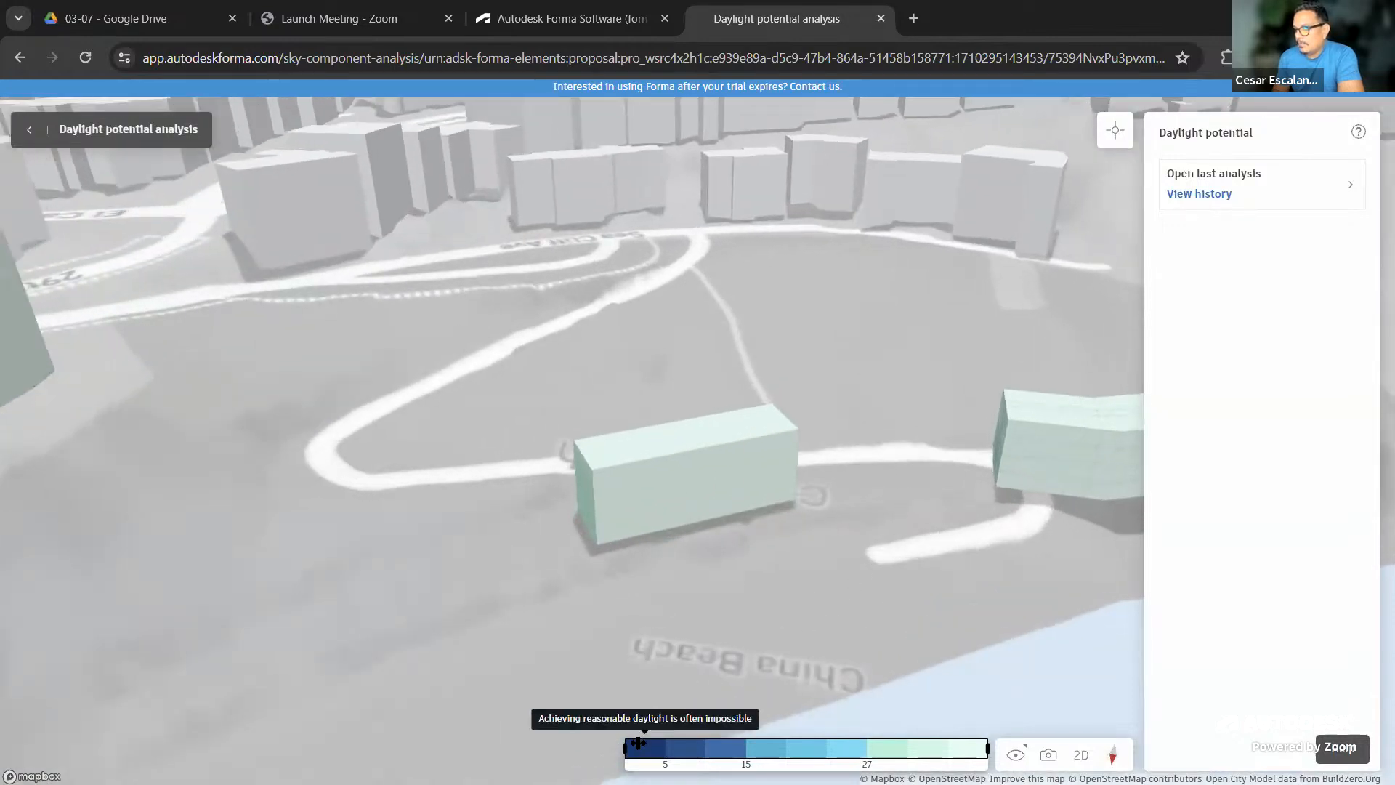
{"action": "mouse_move", "coordinate": [982, 748]}
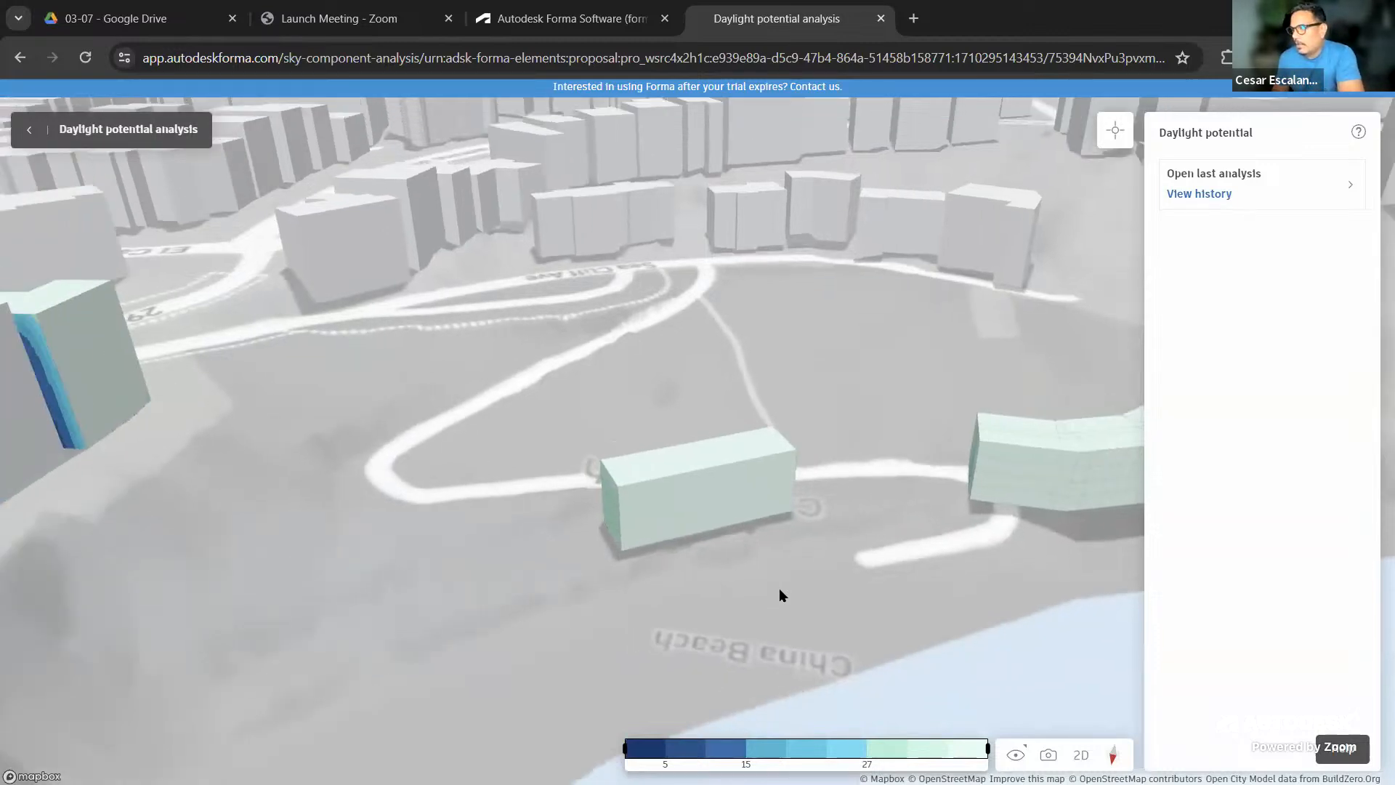
Orbit and zoom to a low view of both buildings' facades, graded 5 to 27
{"action": "left_click_drag", "start_coordinate": [834, 522], "coordinate": [1155, 554]}
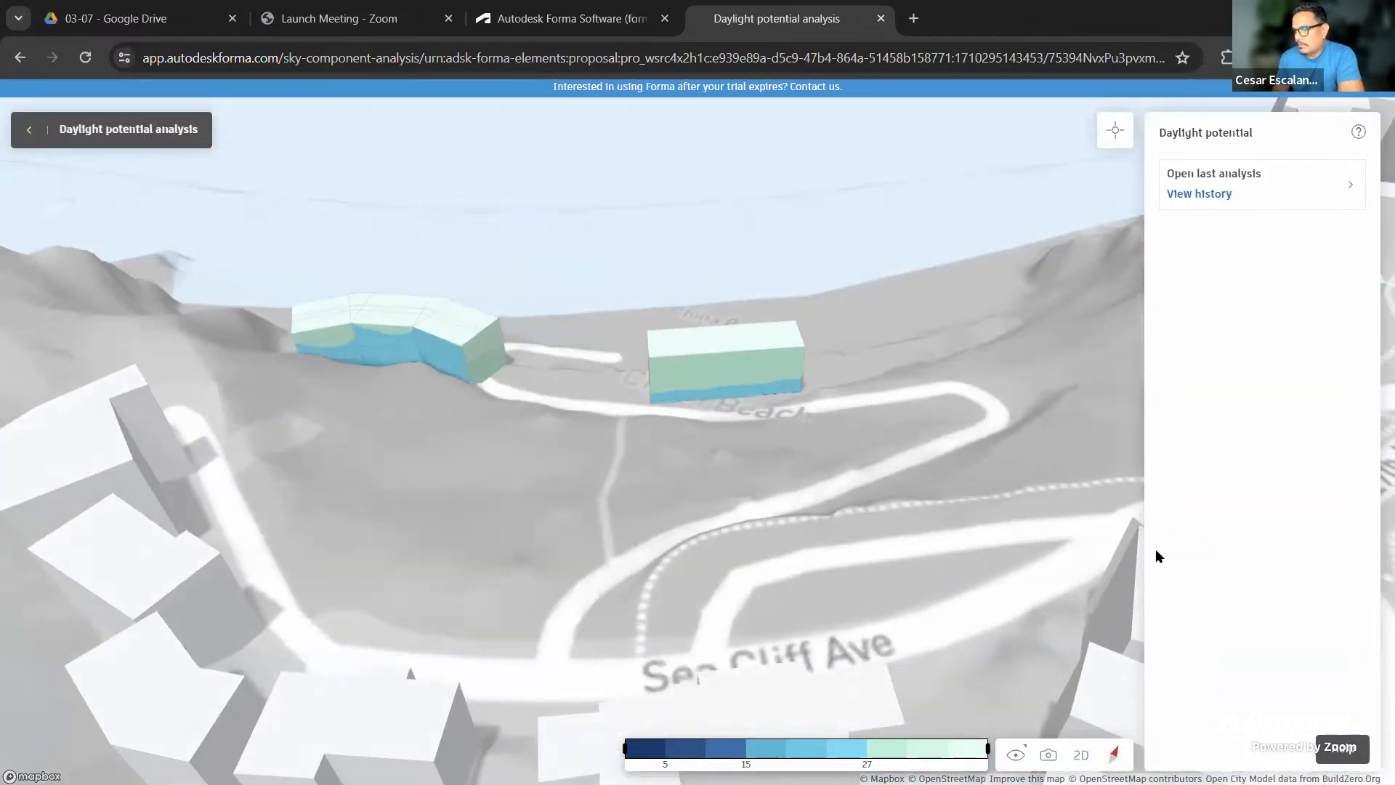
{"action": "right_click", "coordinate": [1155, 555]}
{"action": "scroll", "coordinate": [400, 374], "scroll_direction": "up", "scroll_amount": 5}
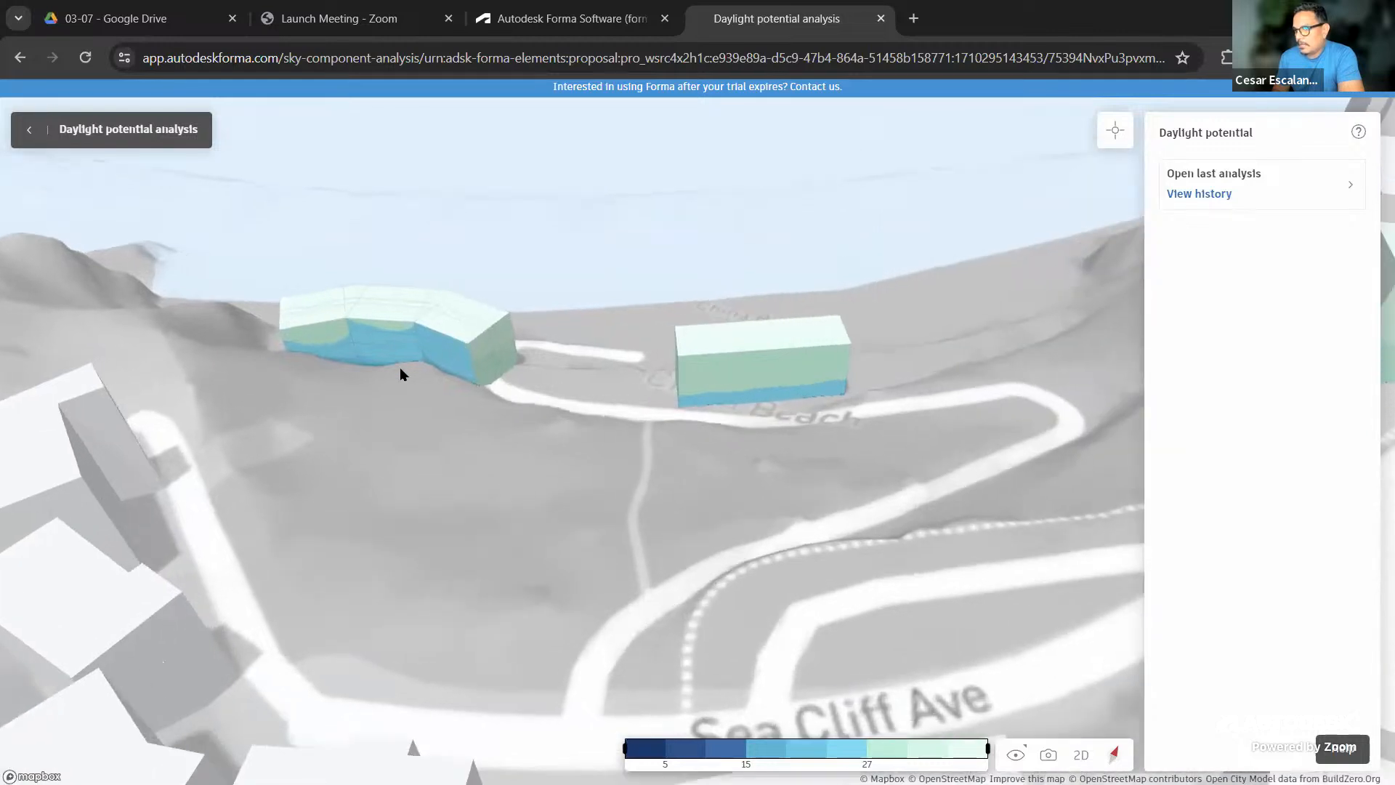
{"action": "scroll", "coordinate": [437, 381], "scroll_direction": "up", "scroll_amount": 3}
{"action": "mouse_move", "coordinate": [501, 425]}
{"action": "left_mouse_down"}
{"action": "mouse_move", "coordinate": [591, 391]}
{"action": "mouse_move", "coordinate": [477, 400]}
{"action": "mouse_move", "coordinate": [475, 421]}
{"action": "left_mouse_up"}
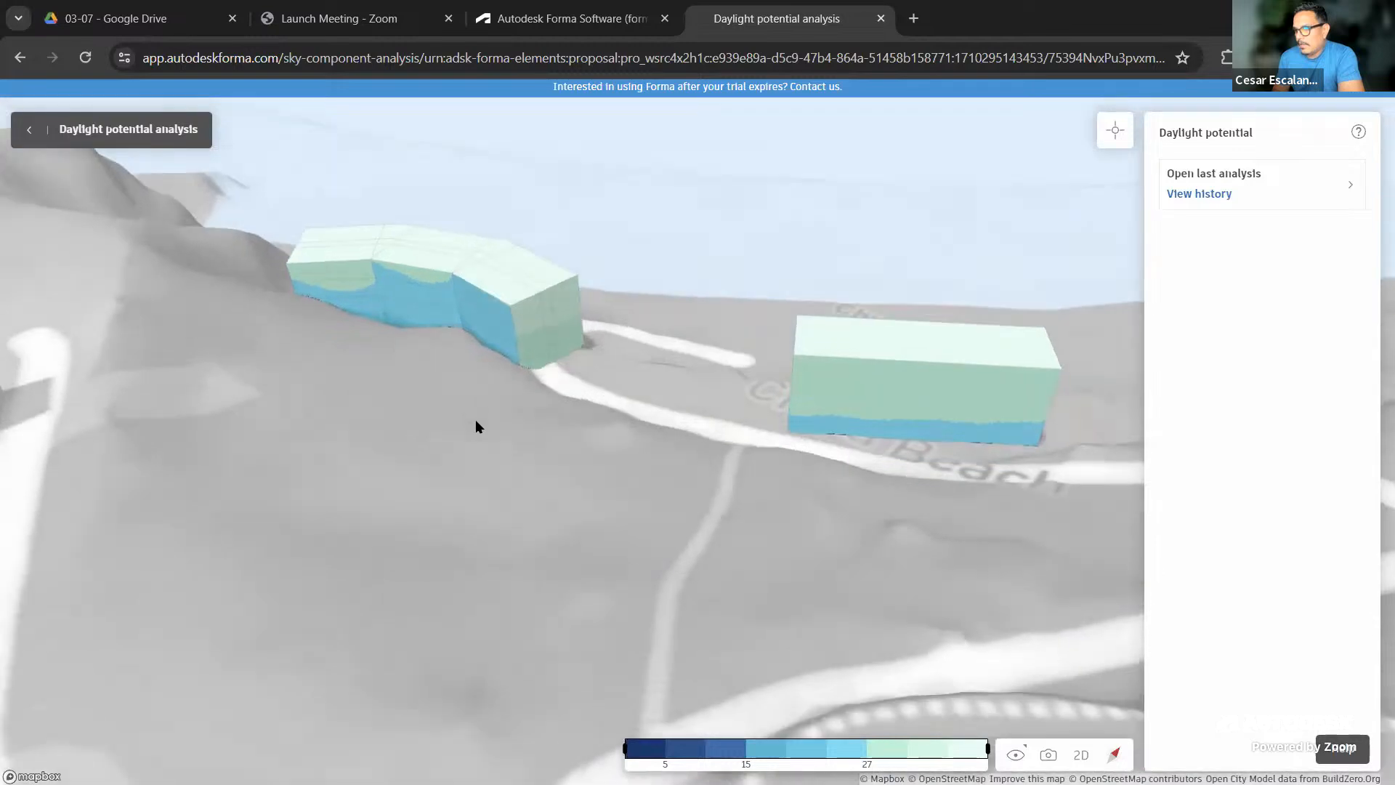
{"action": "scroll", "coordinate": [398, 300], "scroll_direction": "up", "scroll_amount": 2}
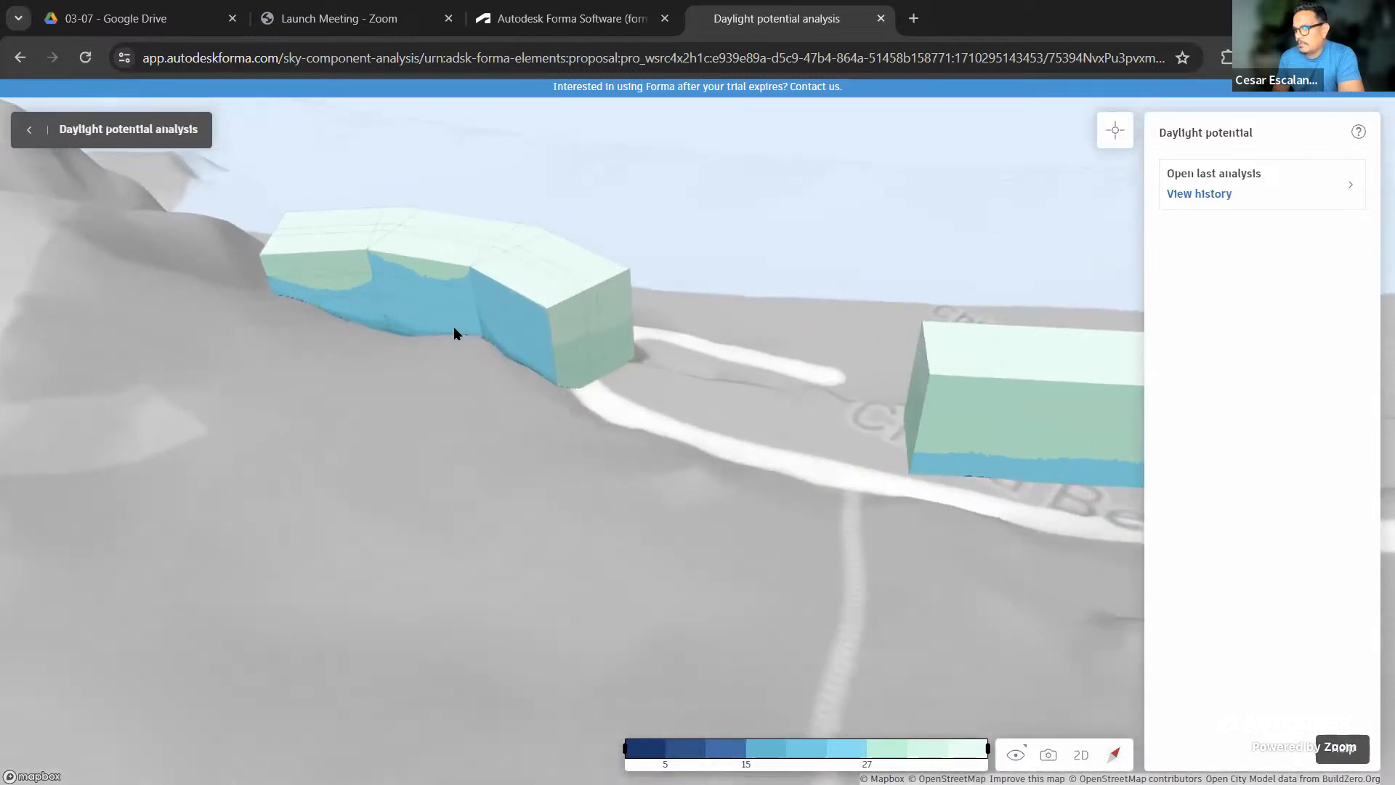
{"action": "mouse_move", "coordinate": [743, 752]}
{"action": "left_click_drag", "start_coordinate": [788, 654], "coordinate": [520, 630]}
{"action": "scroll", "coordinate": [519, 629], "scroll_direction": "down", "scroll_amount": 6}
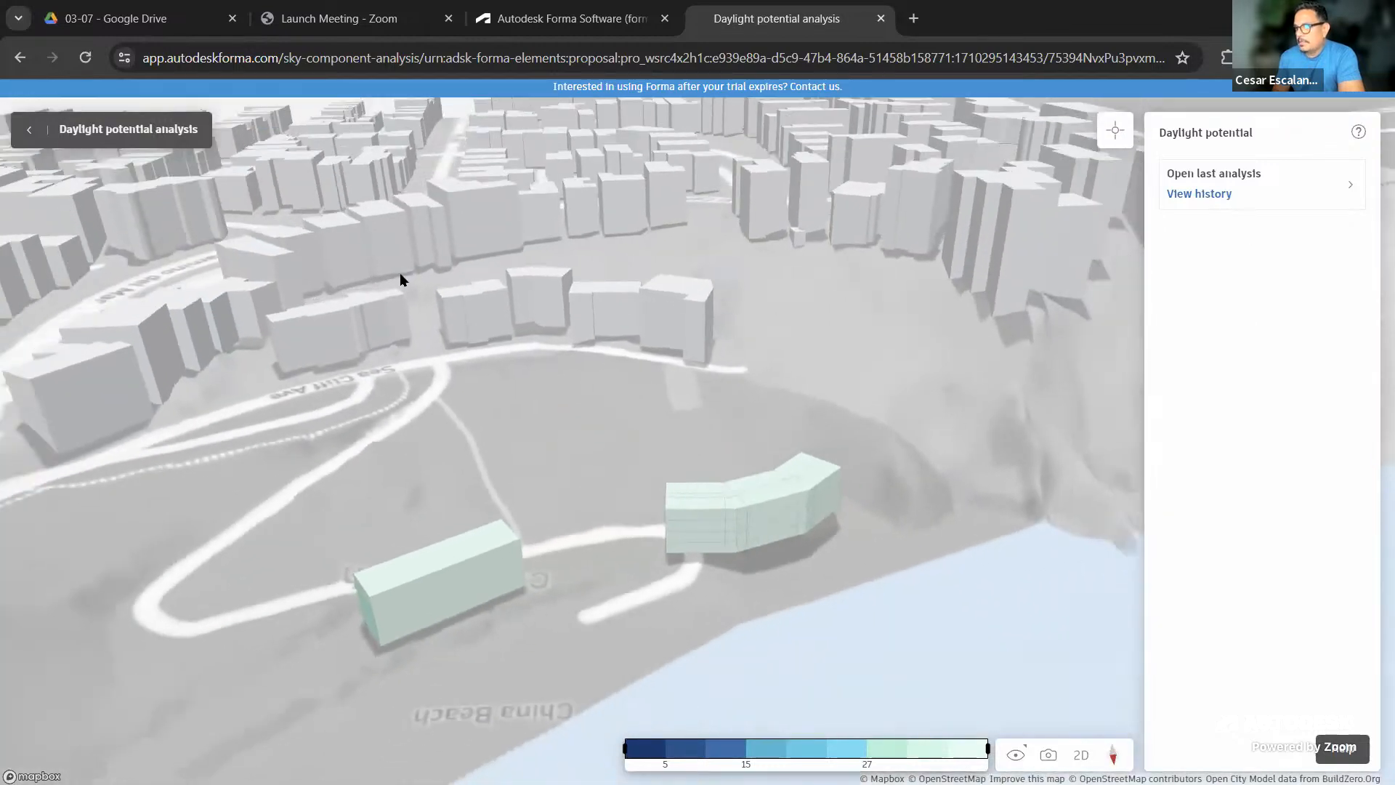
Change the daylight potential analysis area to Entire site and rerun it
{"action": "left_click", "coordinate": [27, 131]}
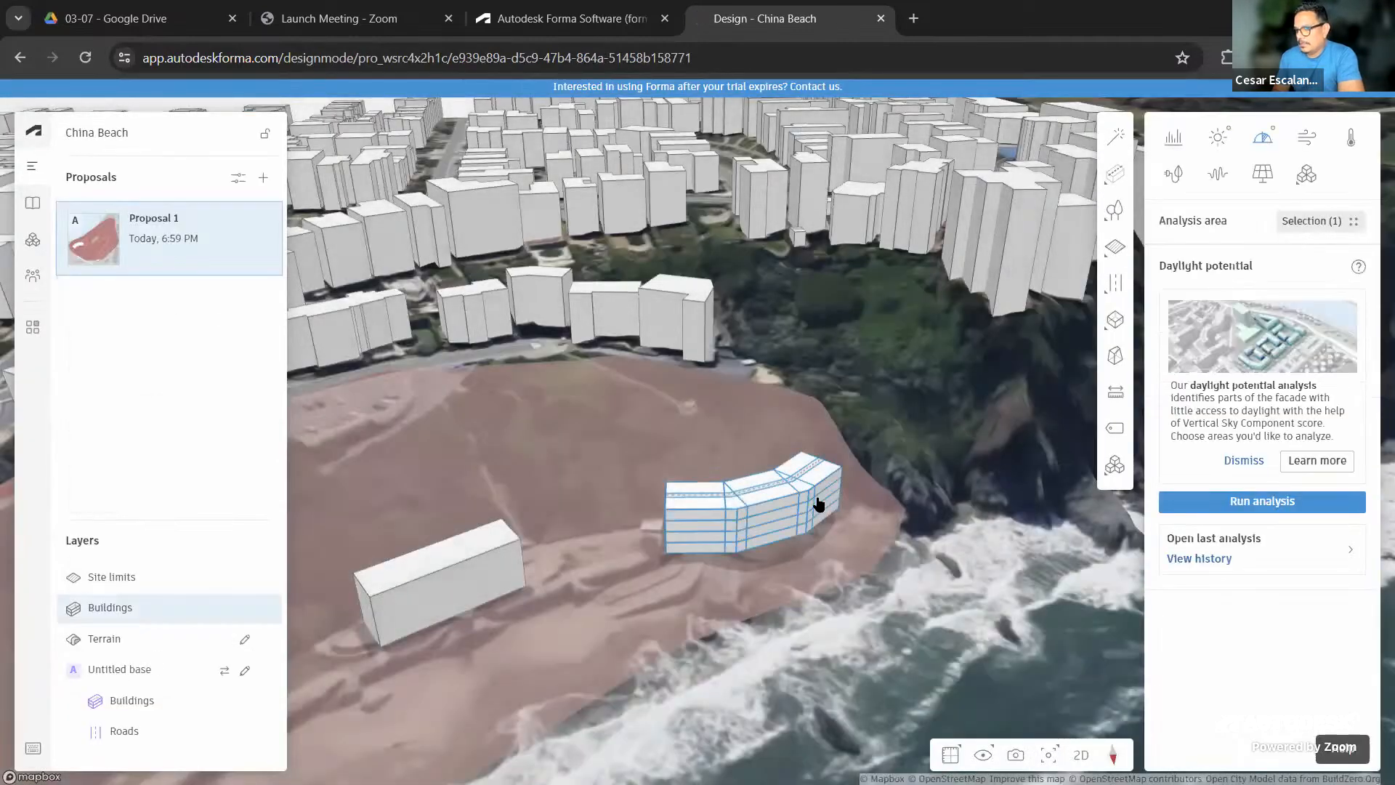
{"action": "left_click_drag", "start_coordinate": [819, 504], "coordinate": [1014, 471]}
{"action": "scroll", "coordinate": [1014, 471], "scroll_direction": "down", "scroll_amount": 4}
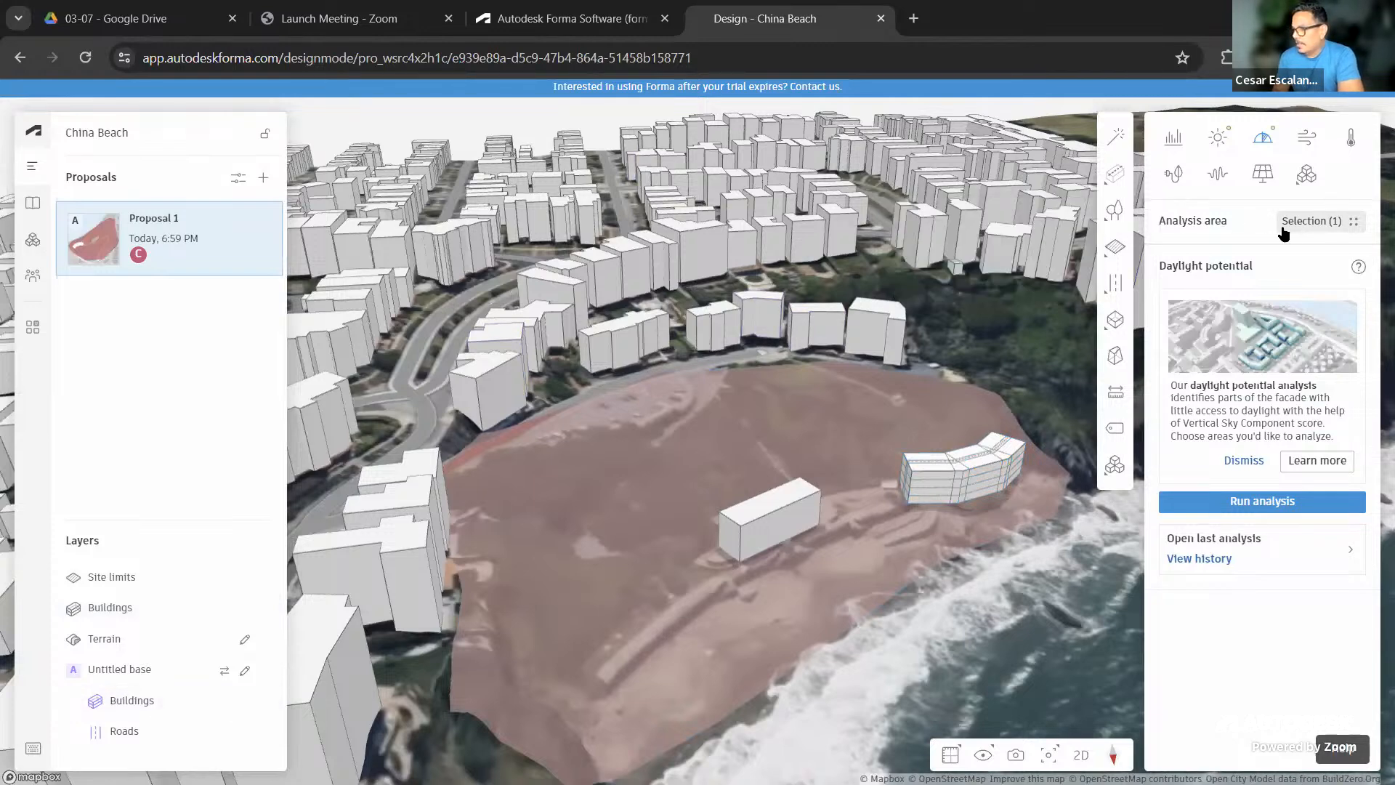
{"action": "left_click", "coordinate": [1322, 222]}
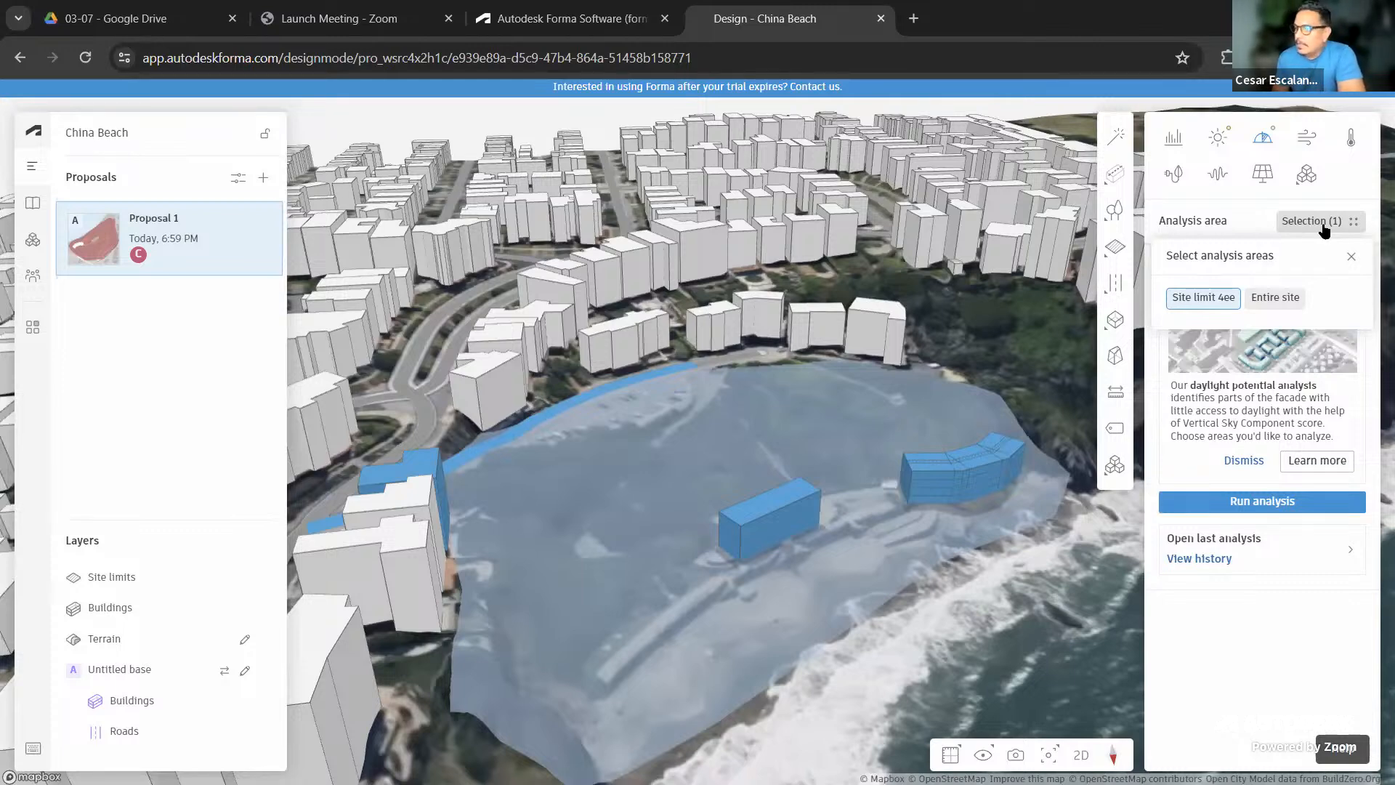
{"action": "left_click", "coordinate": [1271, 299]}
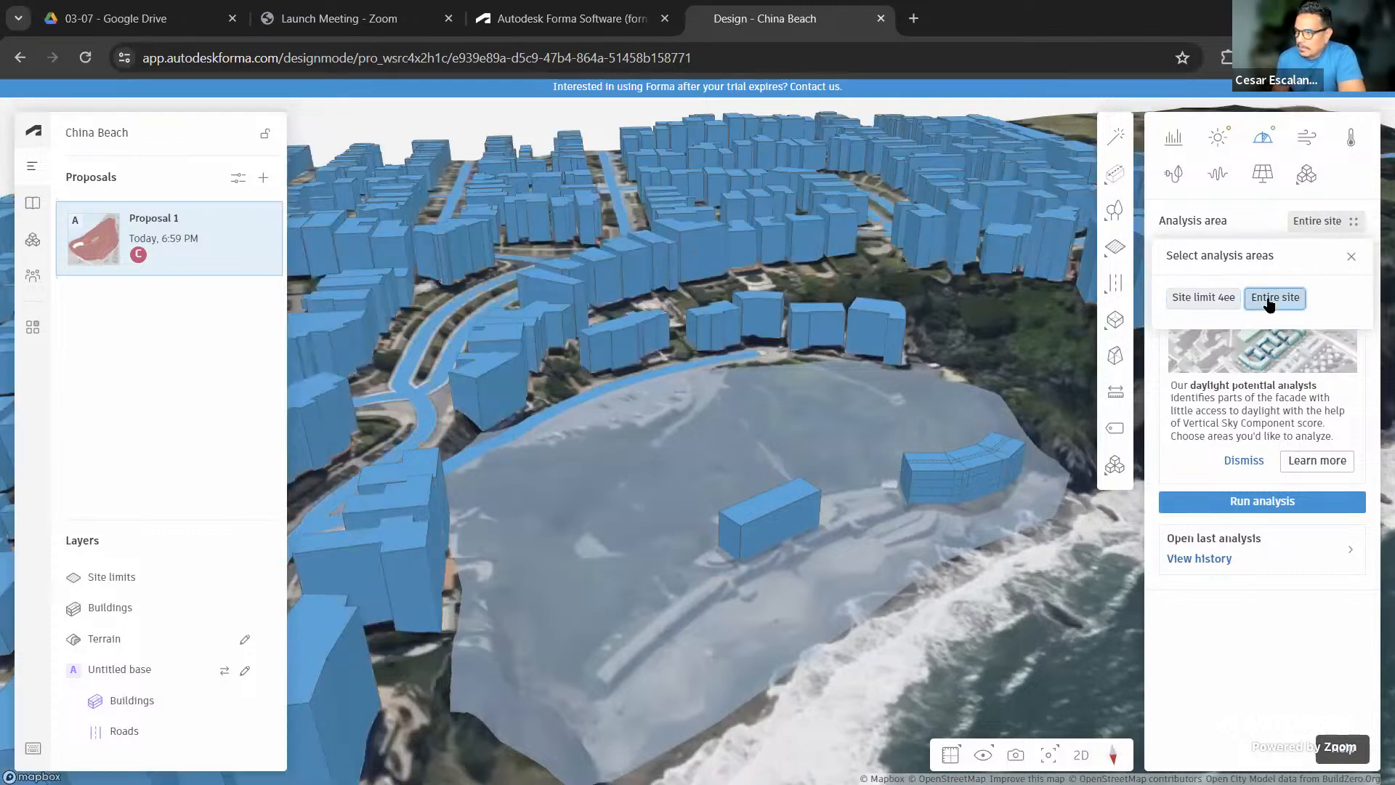
{"action": "left_click", "coordinate": [1267, 501]}
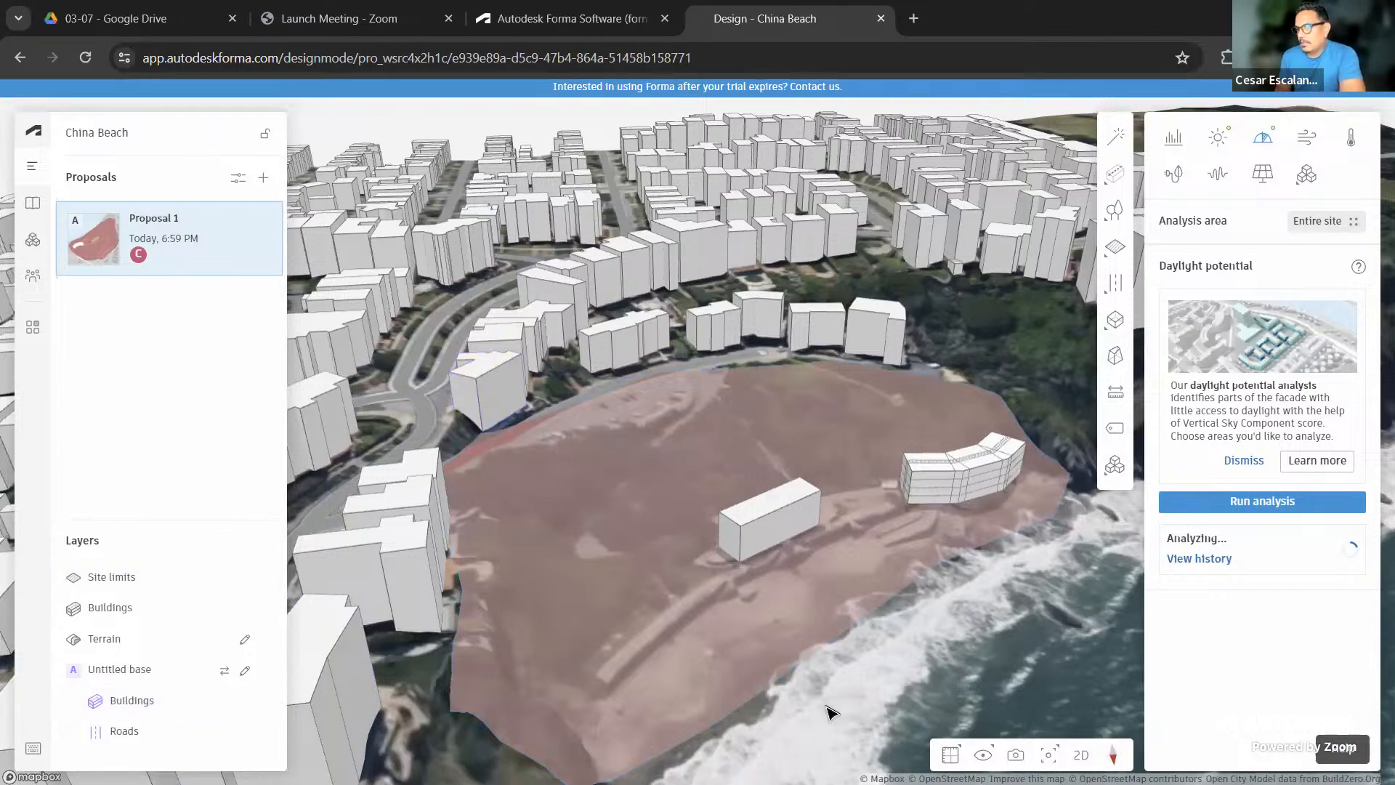
{"action": "scroll", "coordinate": [781, 661], "scroll_direction": "down", "scroll_amount": 5}
{"action": "scroll", "coordinate": [781, 661], "scroll_direction": "down", "scroll_amount": 5}
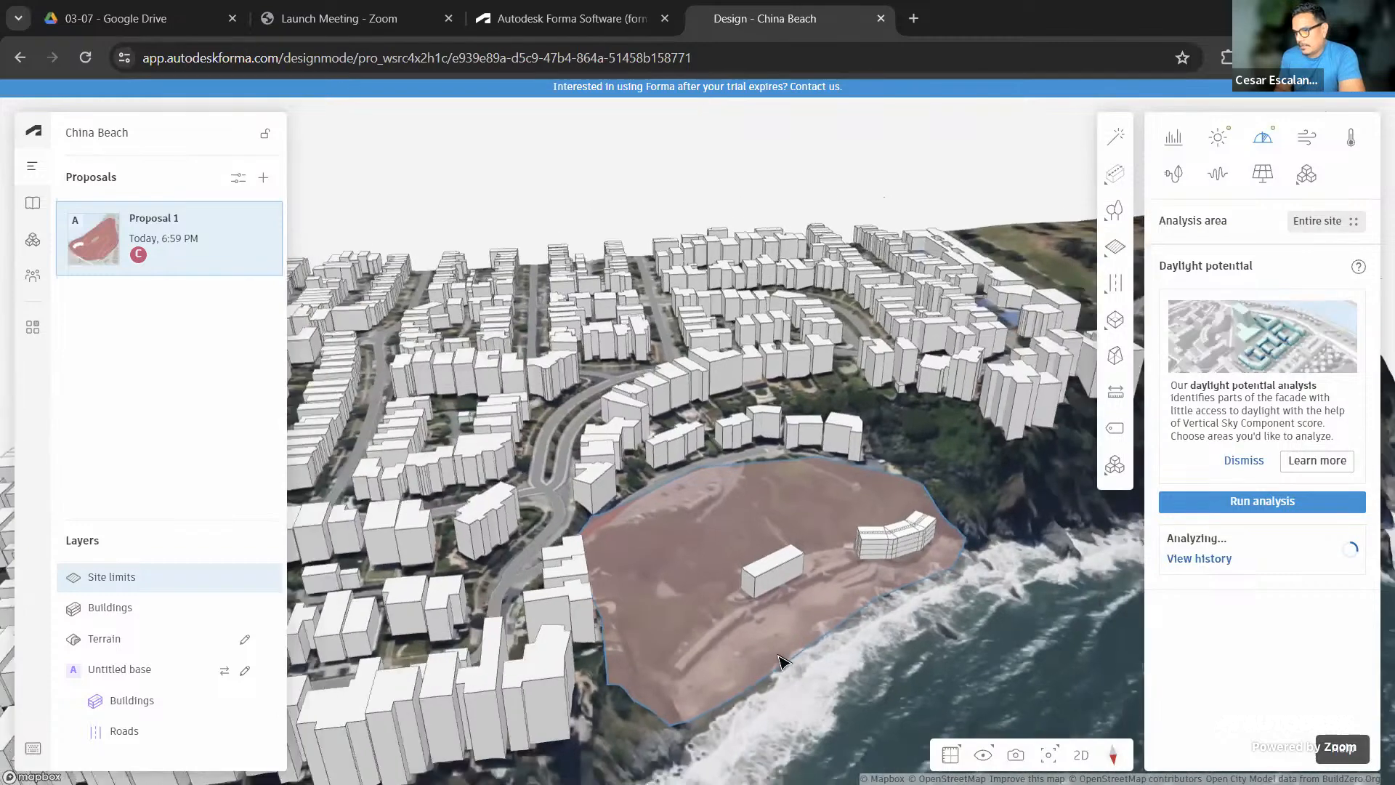
{"action": "scroll", "coordinate": [690, 689], "scroll_direction": "down", "scroll_amount": 3}
{"action": "right_click_drag", "start_coordinate": [690, 686], "coordinate": [600, 686]}
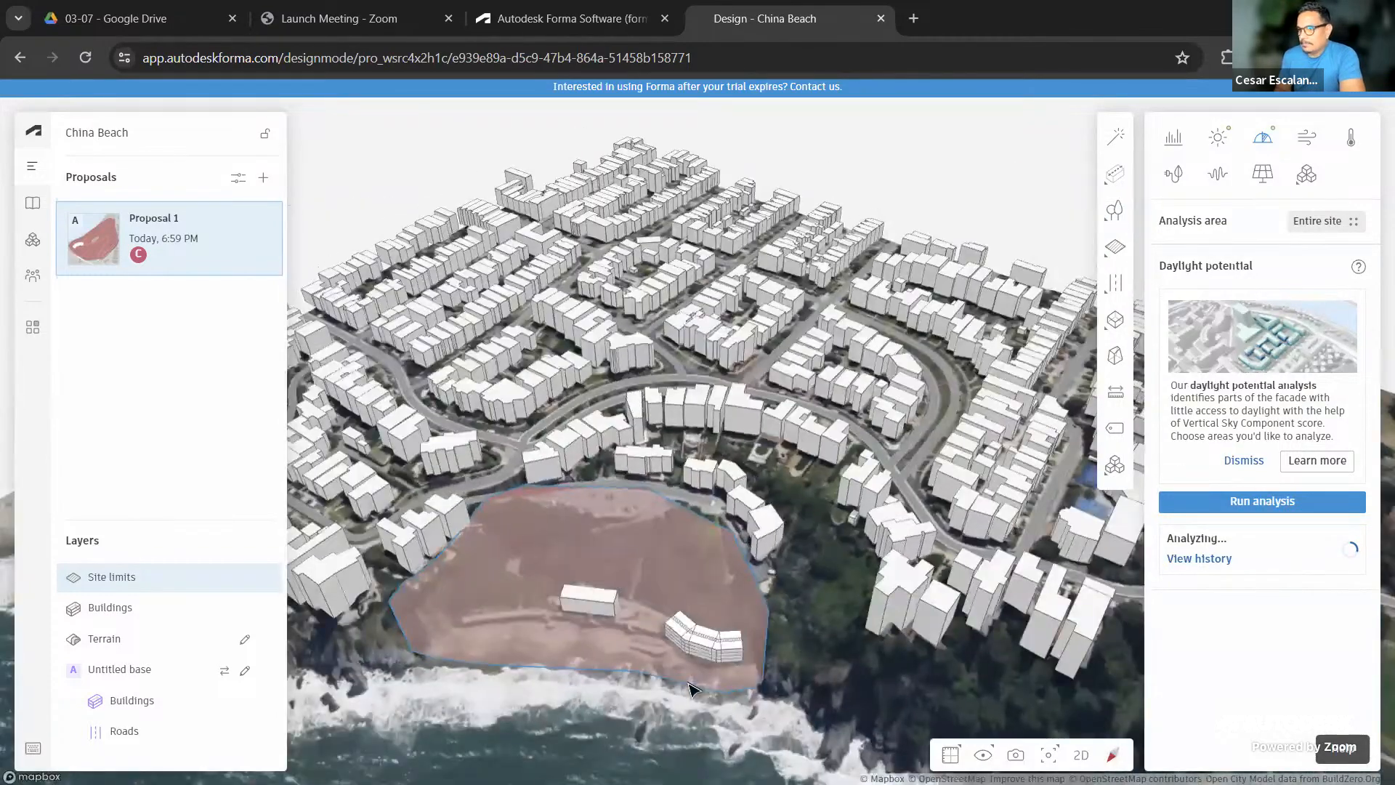
{"action": "scroll", "coordinate": [734, 601], "scroll_direction": "down", "scroll_amount": 1}
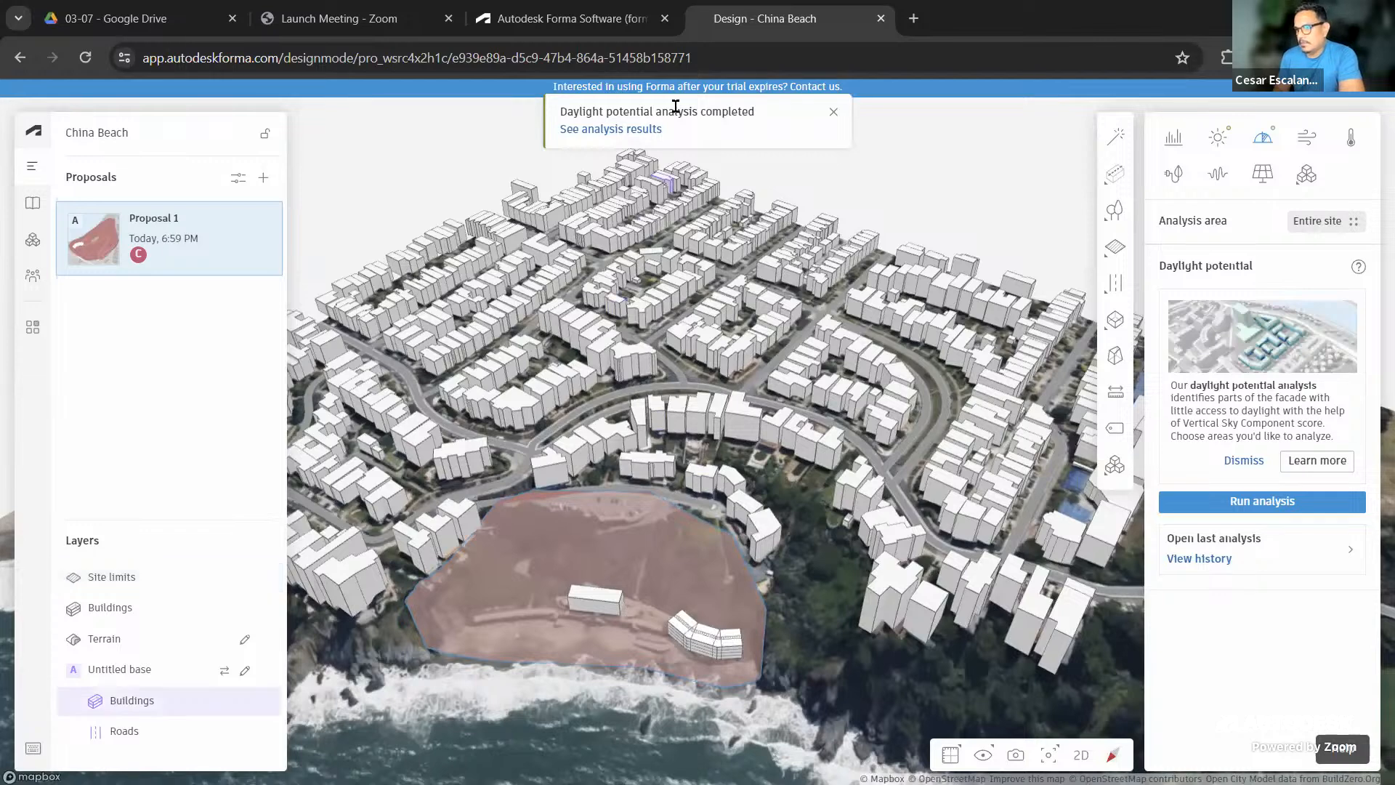
{"action": "left_click", "coordinate": [637, 128]}
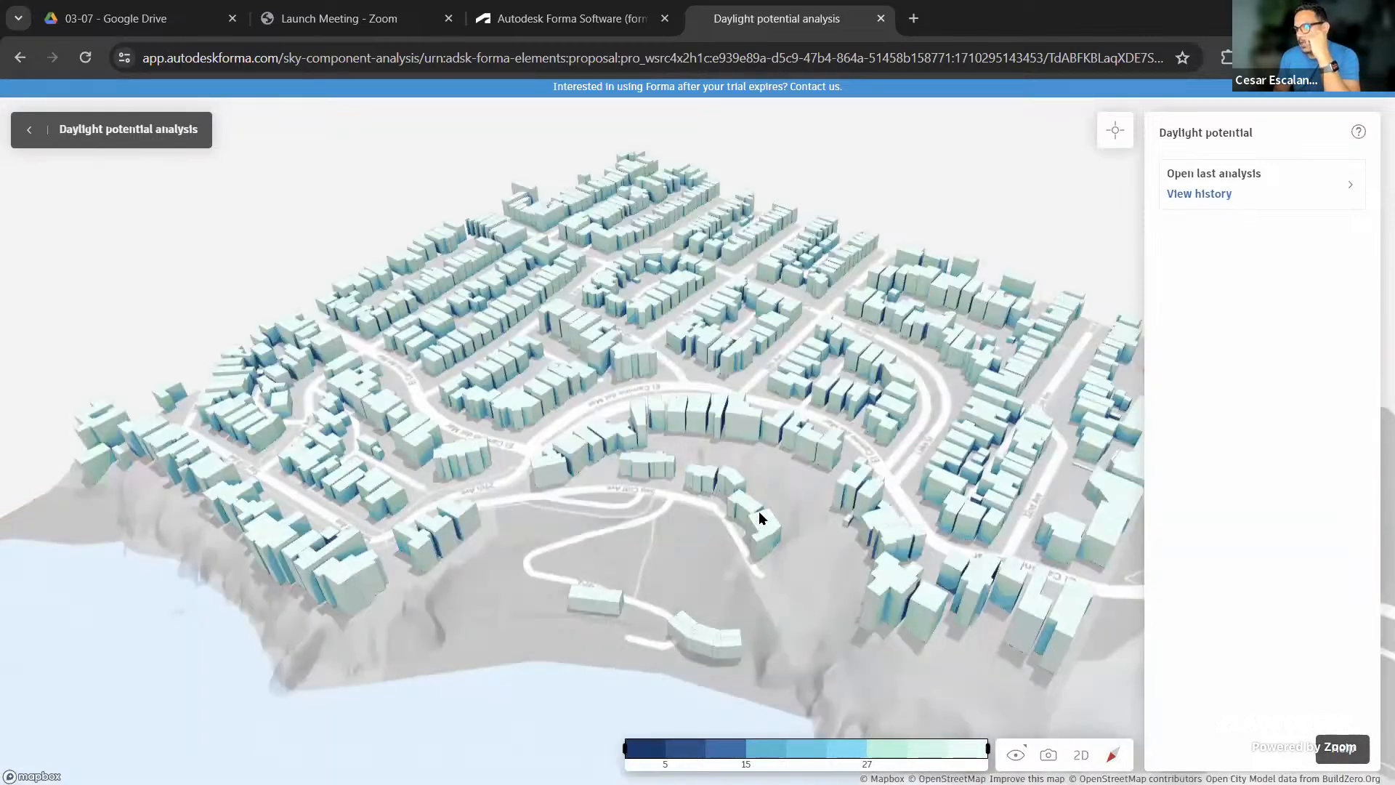
{"action": "scroll", "coordinate": [795, 442], "scroll_direction": "up", "scroll_amount": 2}
{"action": "right_click_drag", "start_coordinate": [757, 512], "coordinate": [851, 451]}
{"action": "right_click_drag", "start_coordinate": [899, 465], "coordinate": [797, 499]}
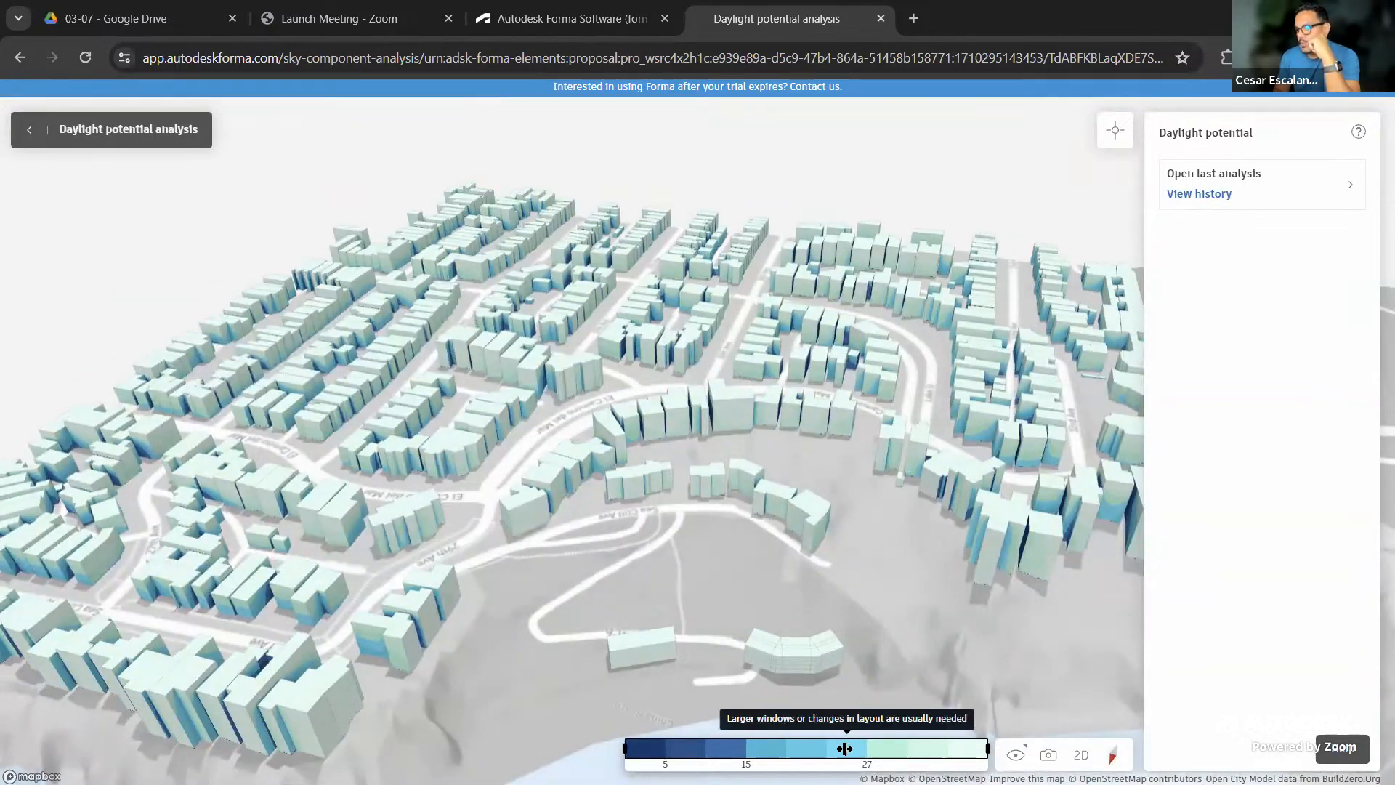
{"action": "mouse_move", "coordinate": [630, 739]}
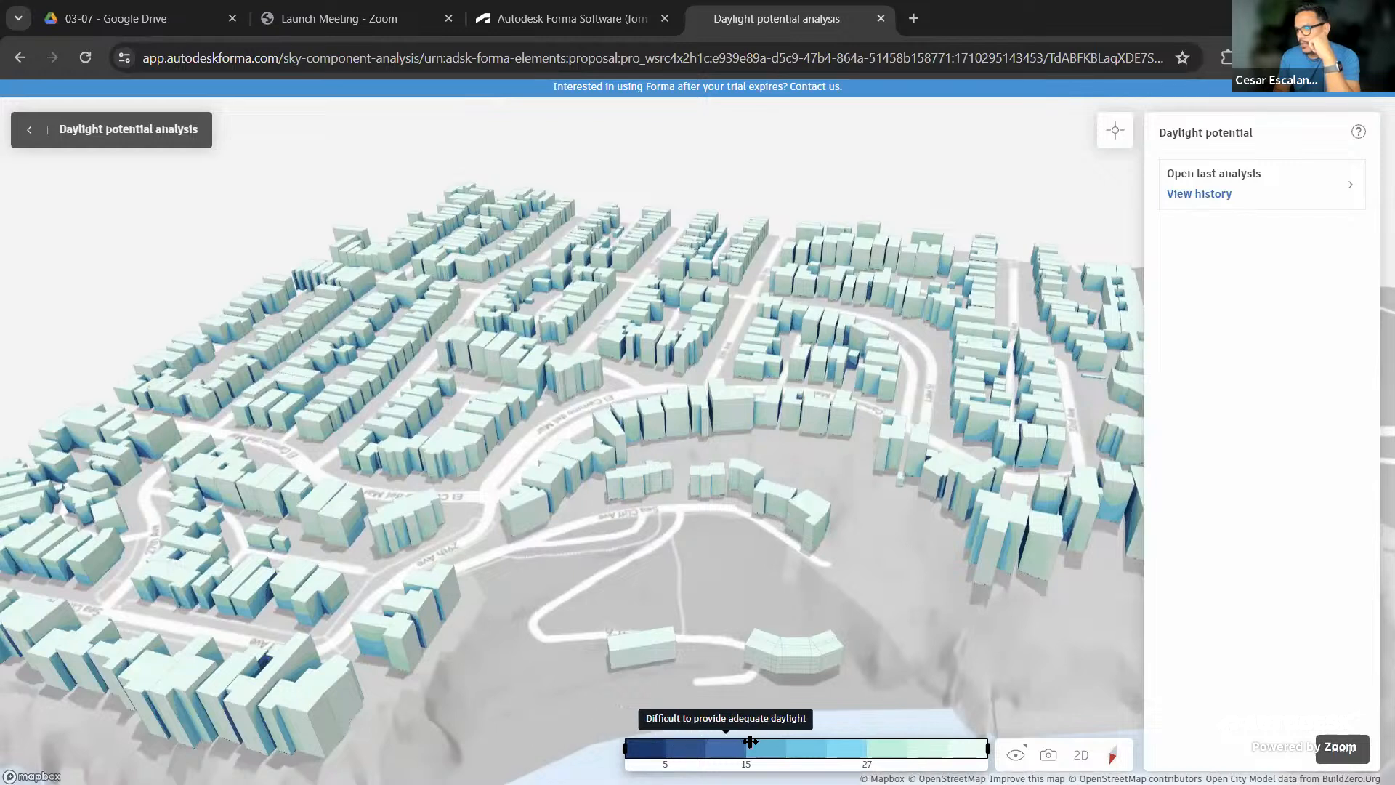
{"action": "mouse_move", "coordinate": [943, 751]}
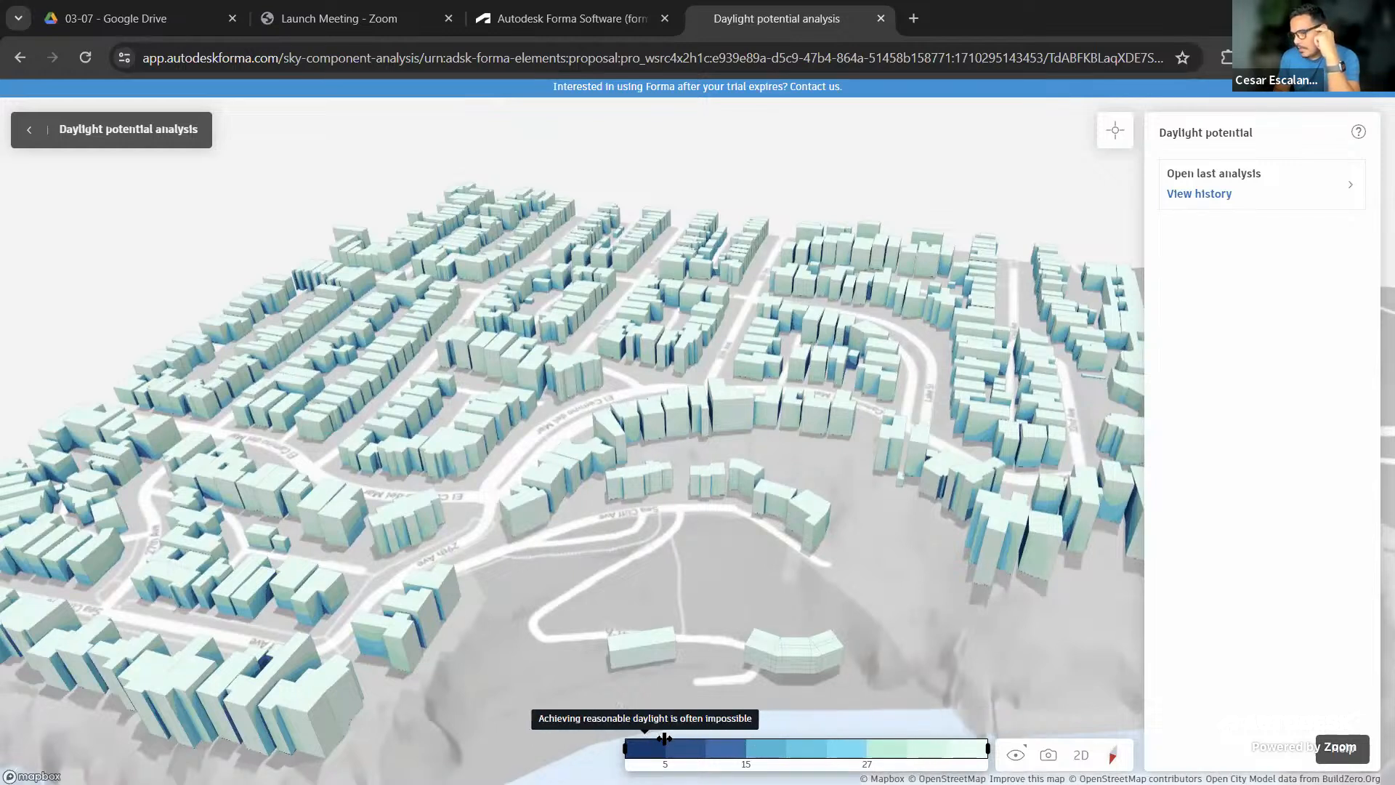
{"action": "mouse_move", "coordinate": [718, 747]}
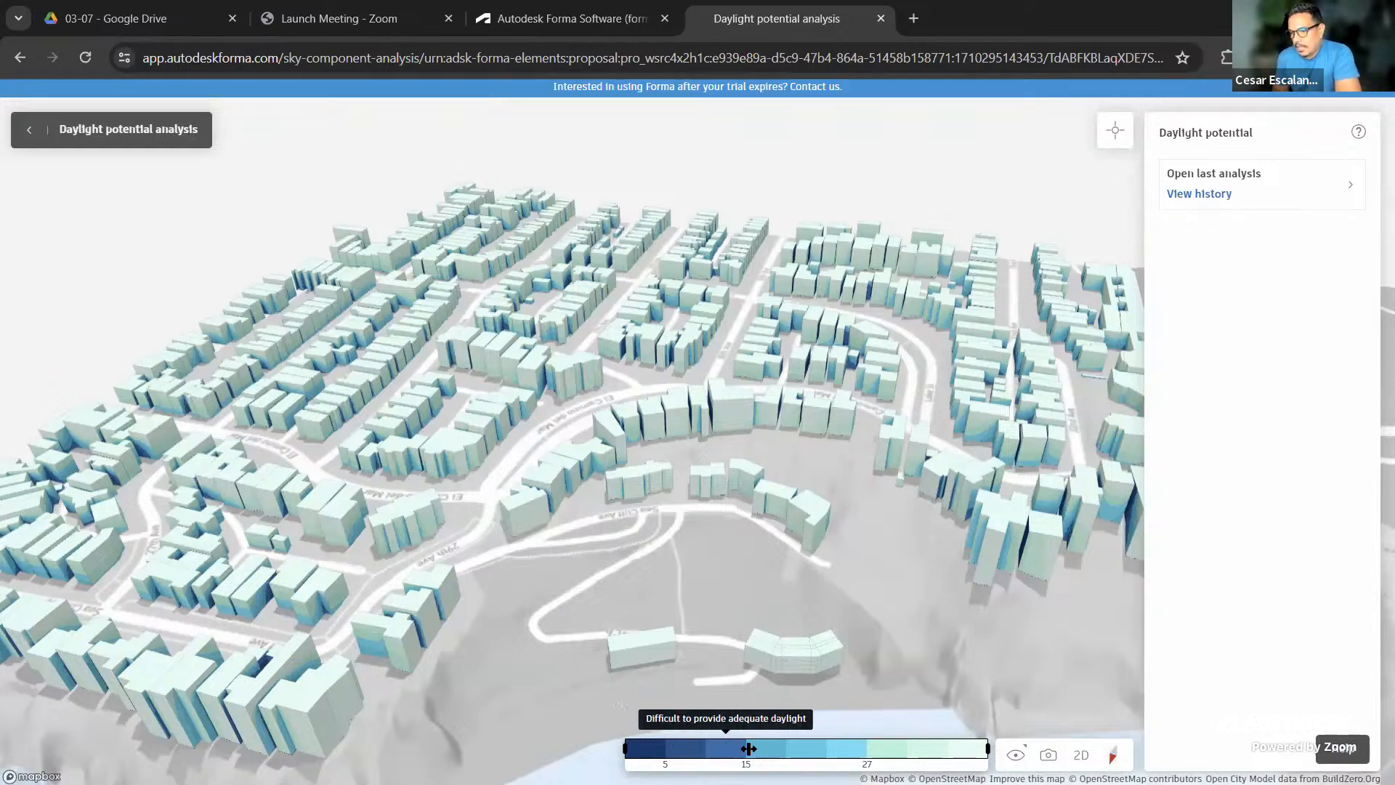
{"action": "mouse_move", "coordinate": [768, 748]}
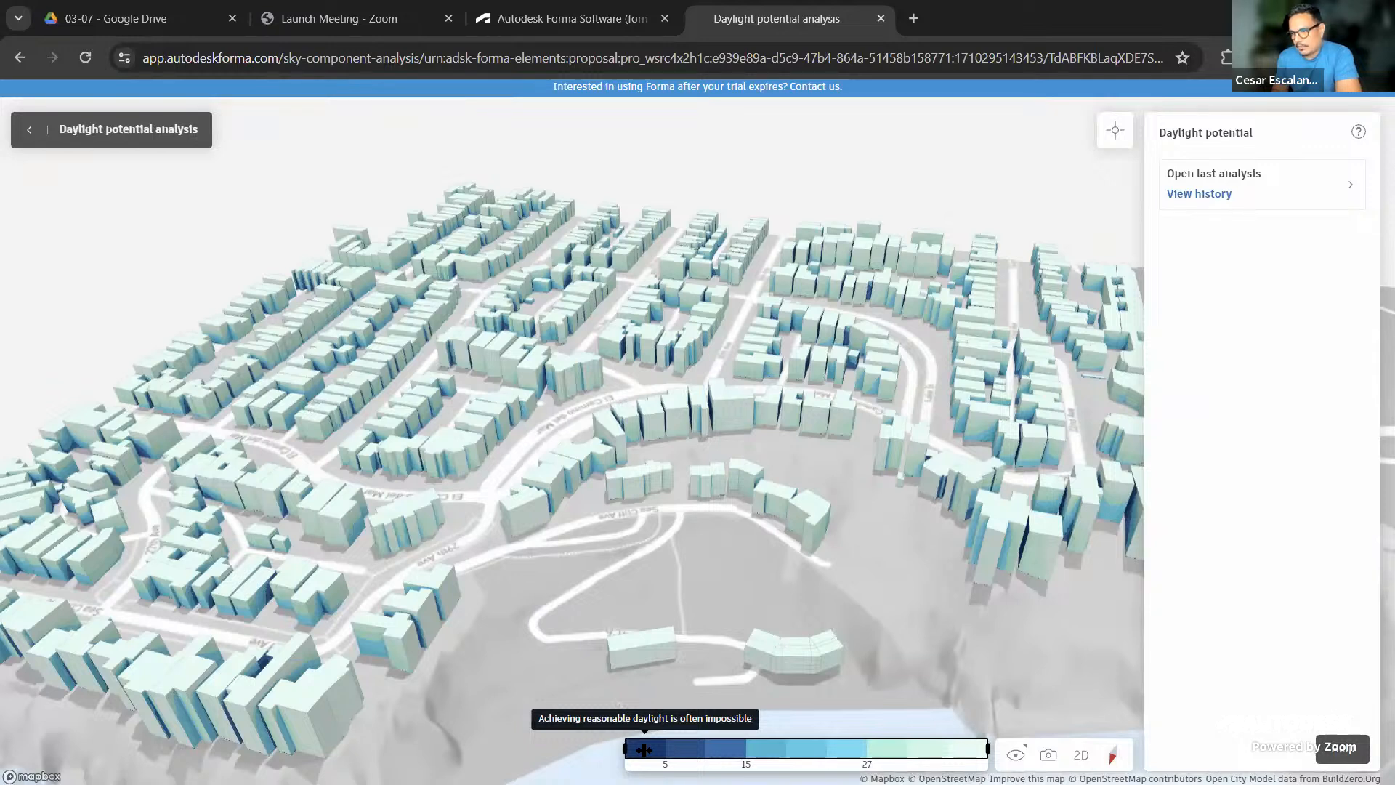
{"action": "mouse_move", "coordinate": [868, 751]}
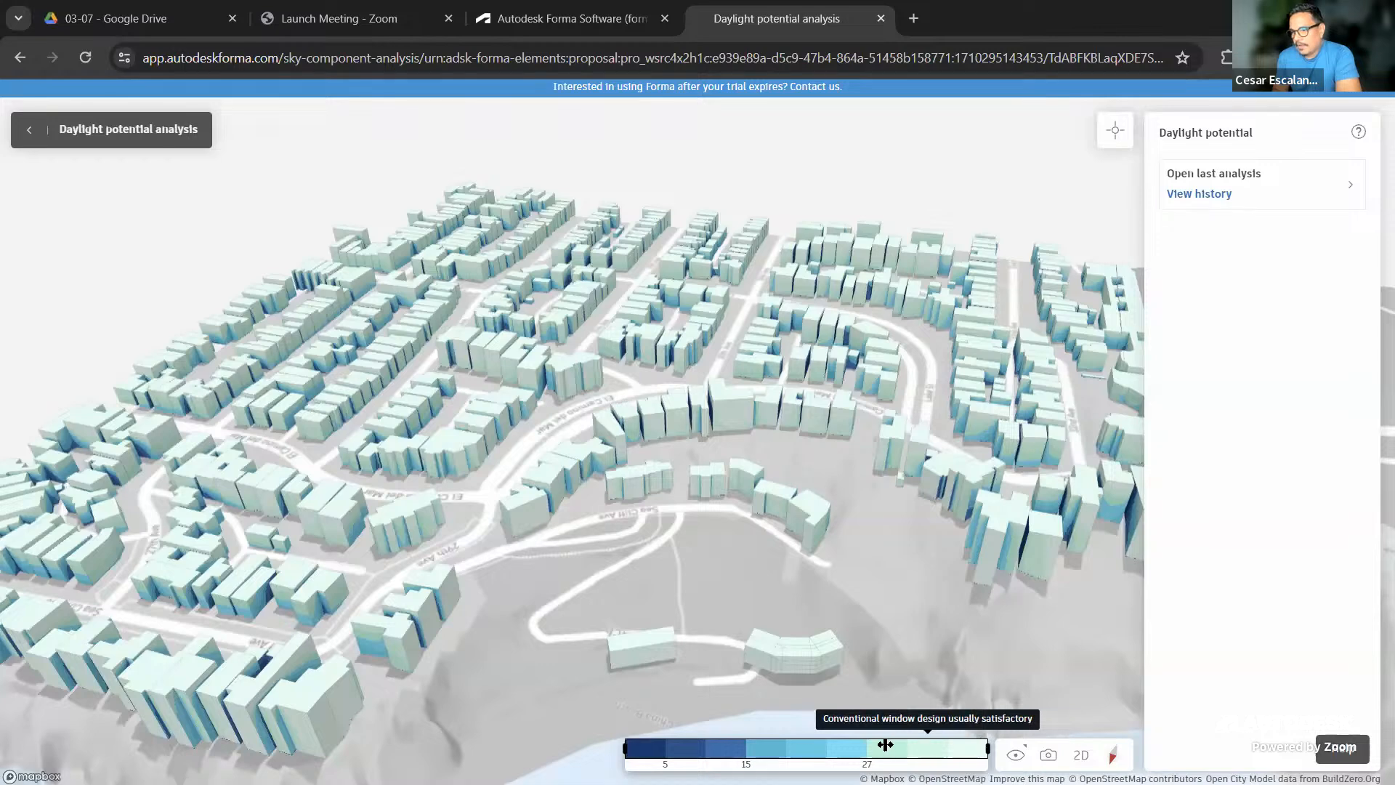
{"action": "scroll", "coordinate": [766, 529], "scroll_direction": "up", "scroll_amount": 5}
{"action": "scroll", "coordinate": [773, 538], "scroll_direction": "down", "scroll_amount": 3}
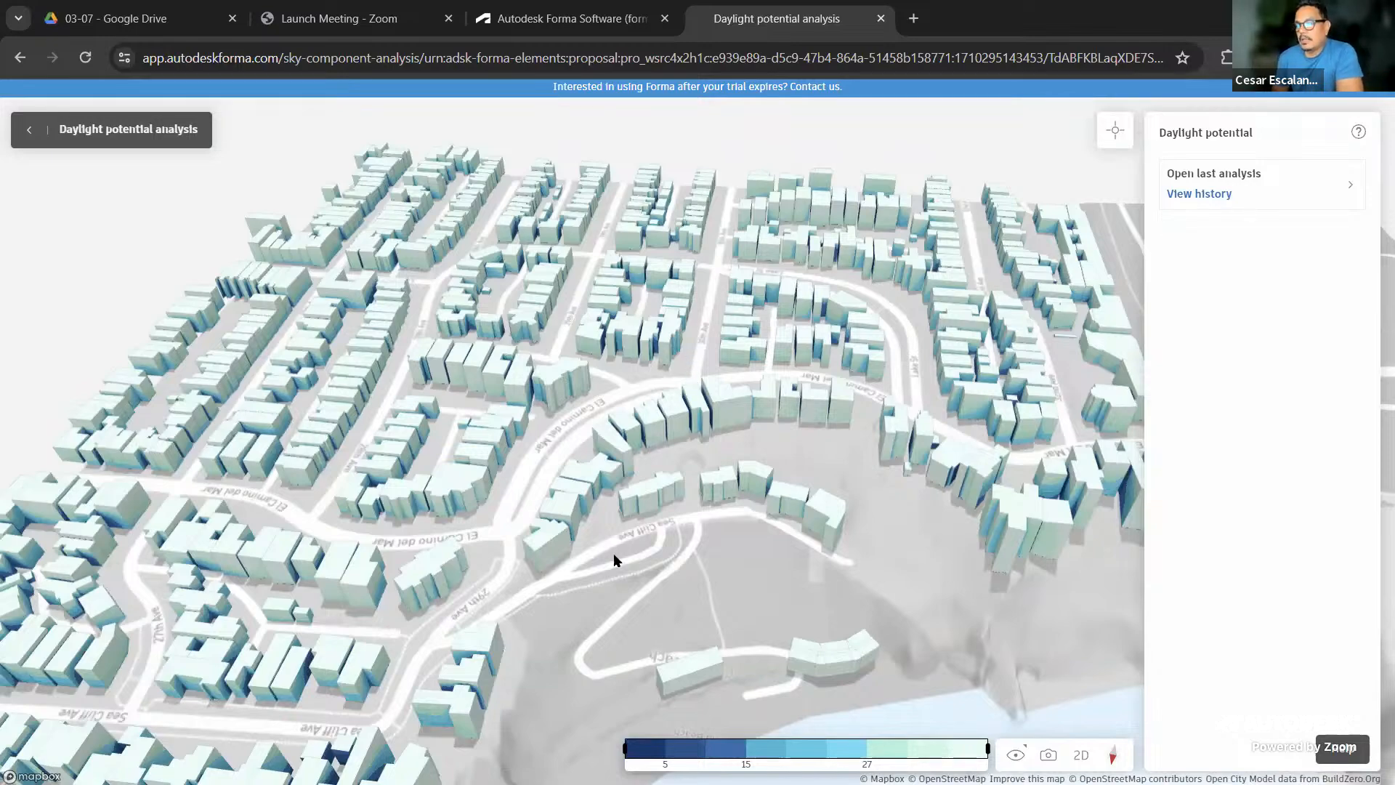
{"action": "scroll", "coordinate": [609, 552], "scroll_direction": "up", "scroll_amount": 3}
{"action": "mouse_move", "coordinate": [607, 560]}
{"action": "right_mouse_down"}
{"action": "mouse_move", "coordinate": [629, 535]}
{"action": "mouse_move", "coordinate": [683, 525]}
{"action": "mouse_move", "coordinate": [811, 538]}
{"action": "mouse_move", "coordinate": [824, 556]}
{"action": "mouse_move", "coordinate": [616, 548]}
{"action": "right_mouse_up"}
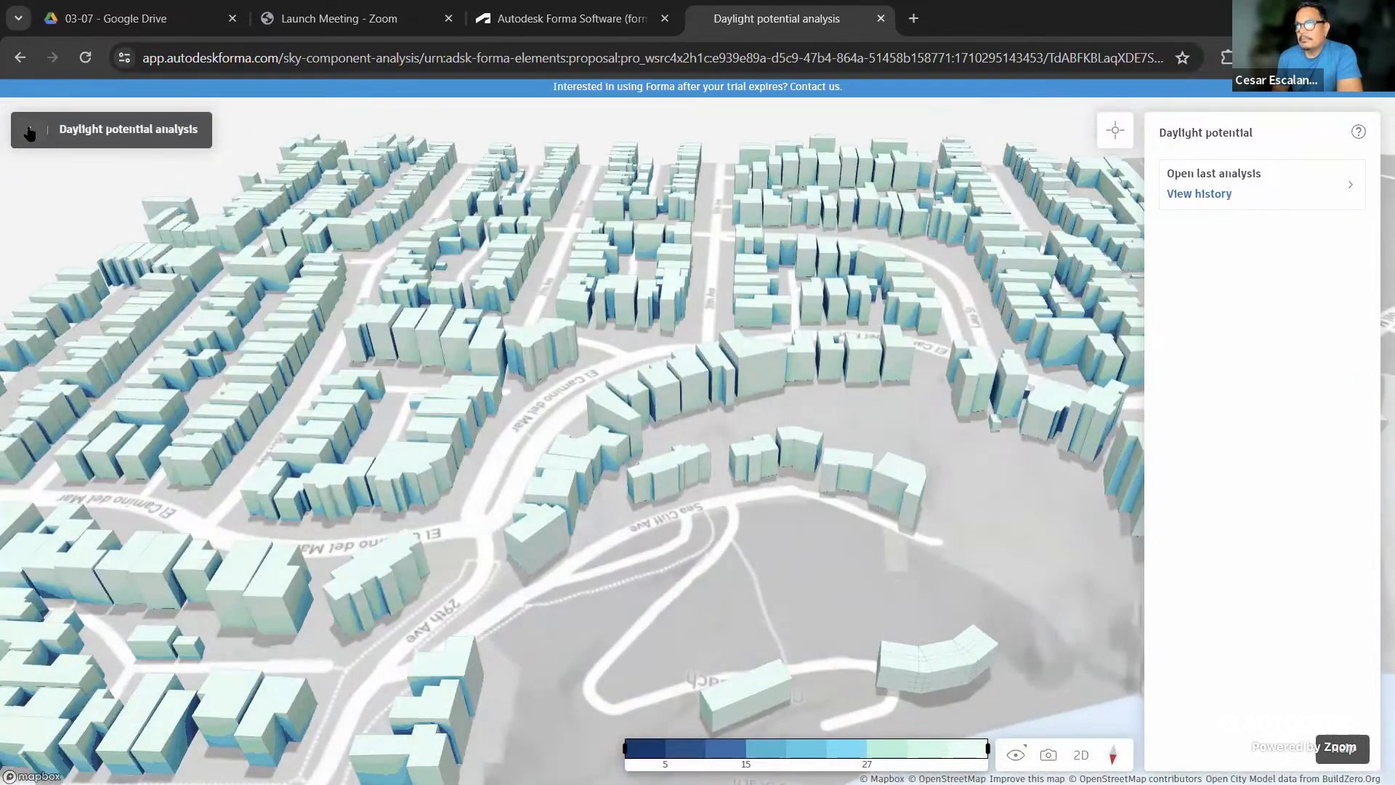
Run a Microclimate analysis with the custom circle radius widened to 554 ft
{"action": "left_click", "coordinate": [27, 129]}
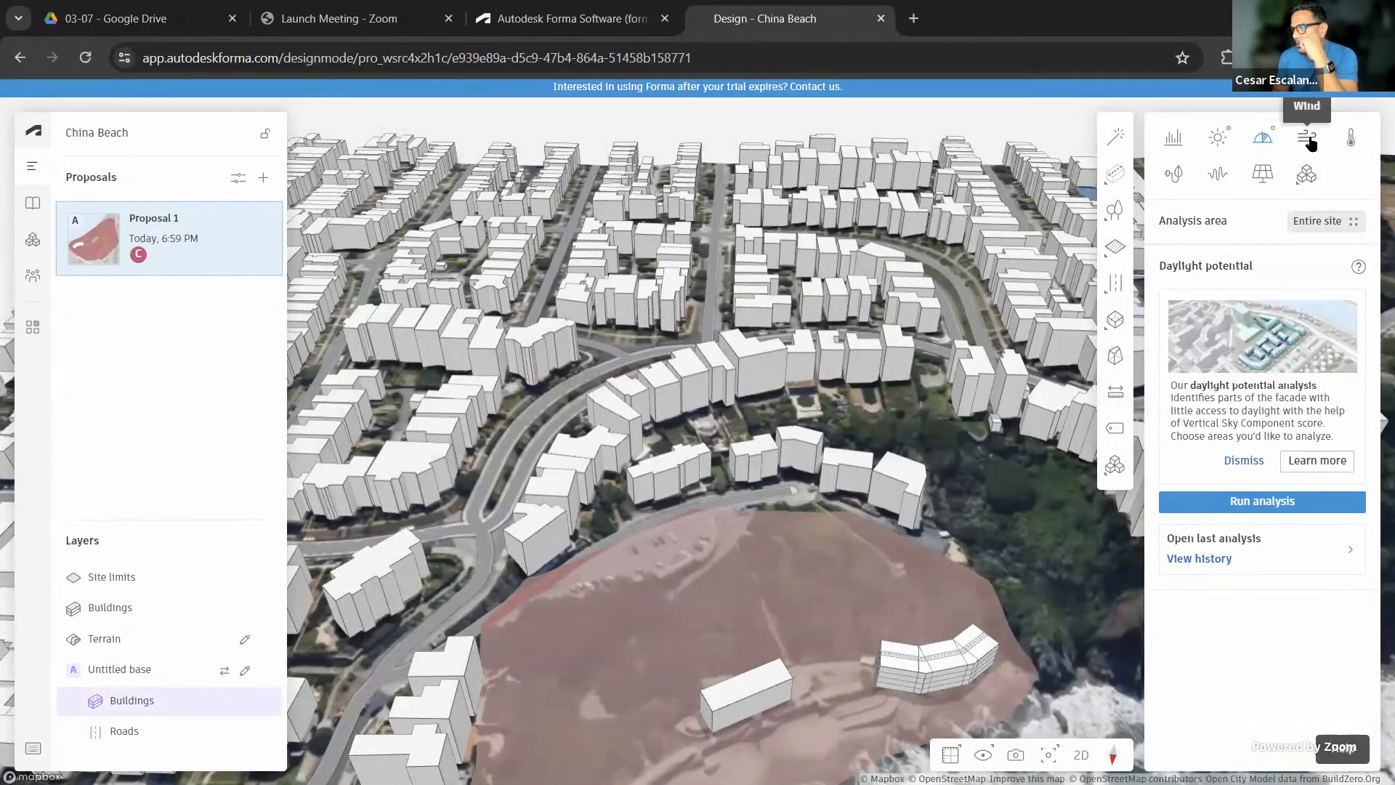
{"action": "left_click", "coordinate": [1353, 141]}
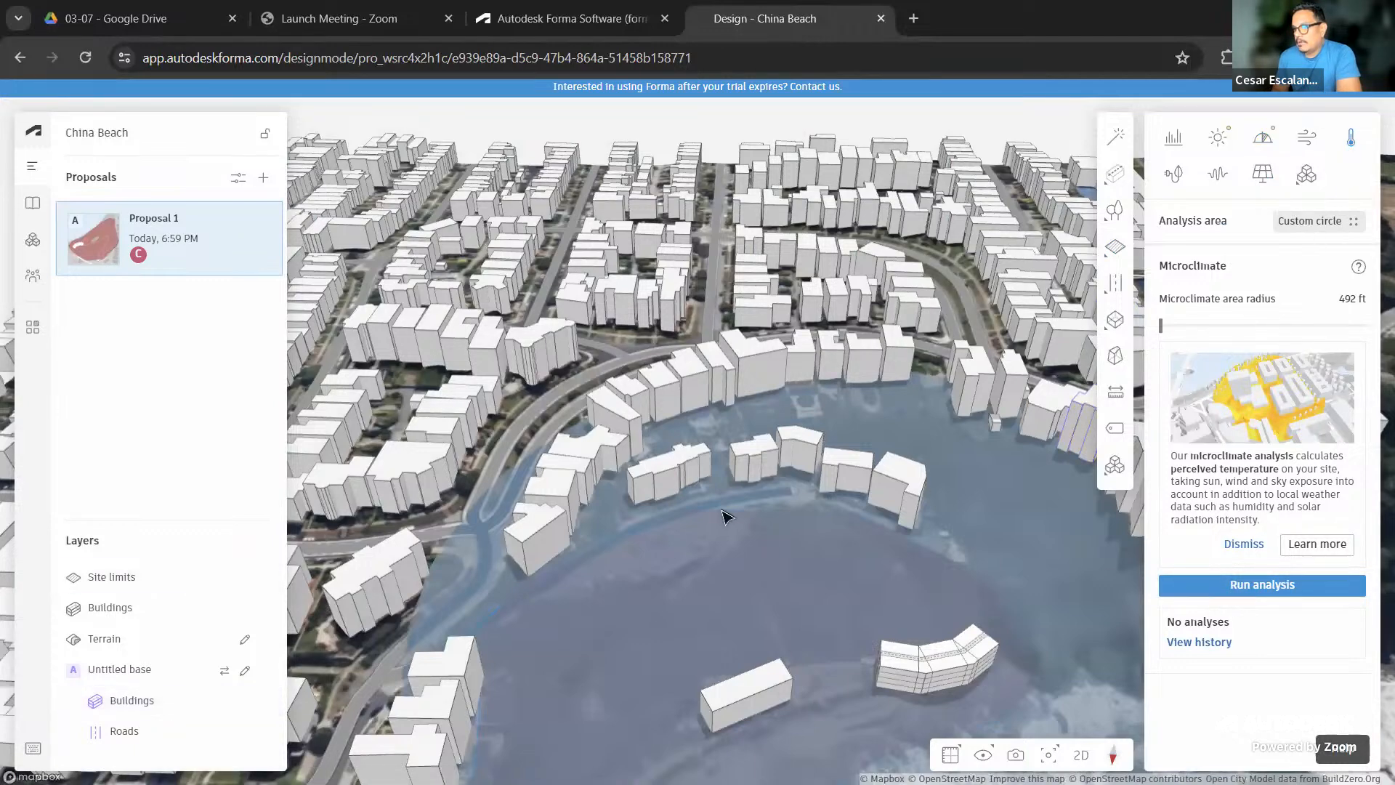
{"action": "scroll", "coordinate": [723, 513], "scroll_direction": "down", "scroll_amount": 6}
{"action": "right_click_drag", "start_coordinate": [843, 614], "coordinate": [738, 577]}
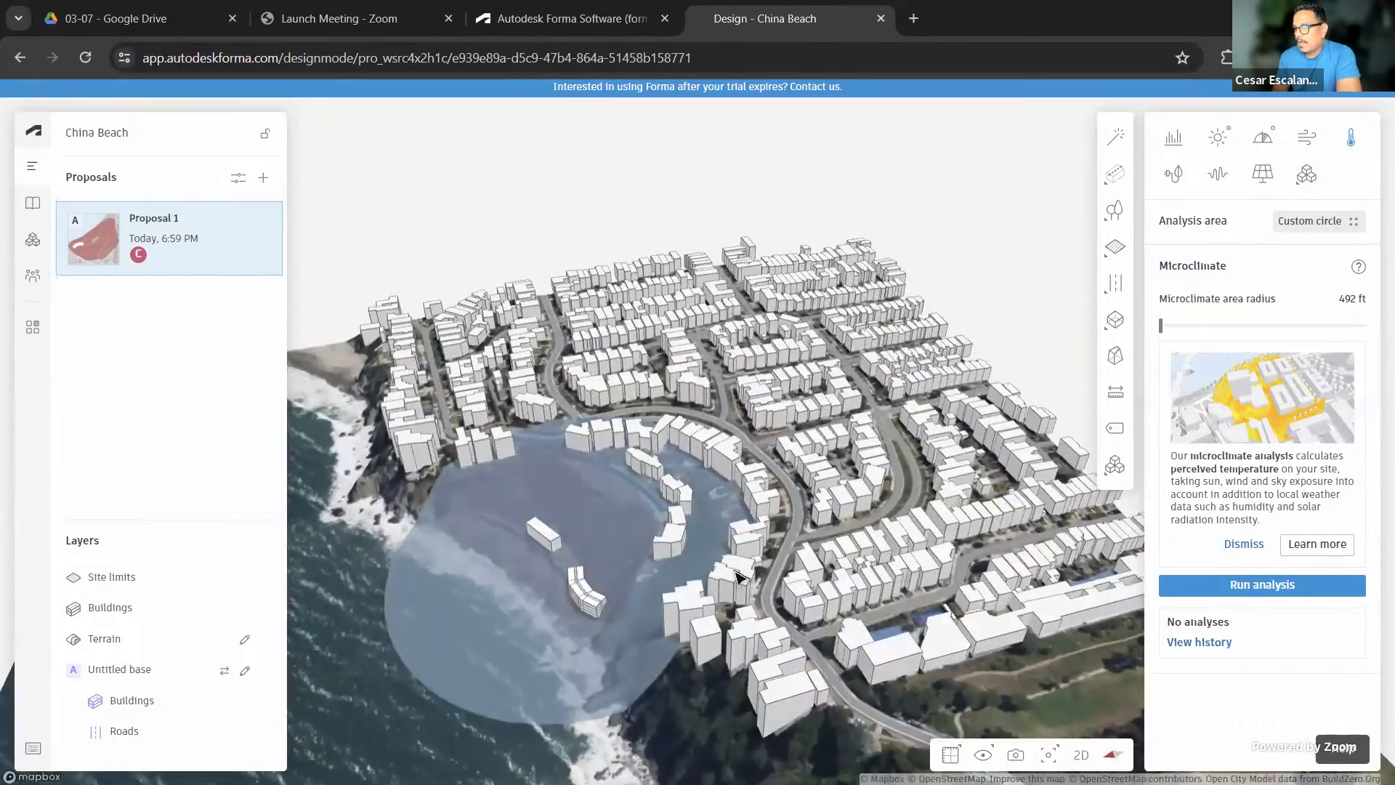
{"action": "mouse_move", "coordinate": [740, 578]}
{"action": "right_mouse_down"}
{"action": "mouse_move", "coordinate": [744, 560]}
{"action": "mouse_move", "coordinate": [743, 598]}
{"action": "right_mouse_up"}
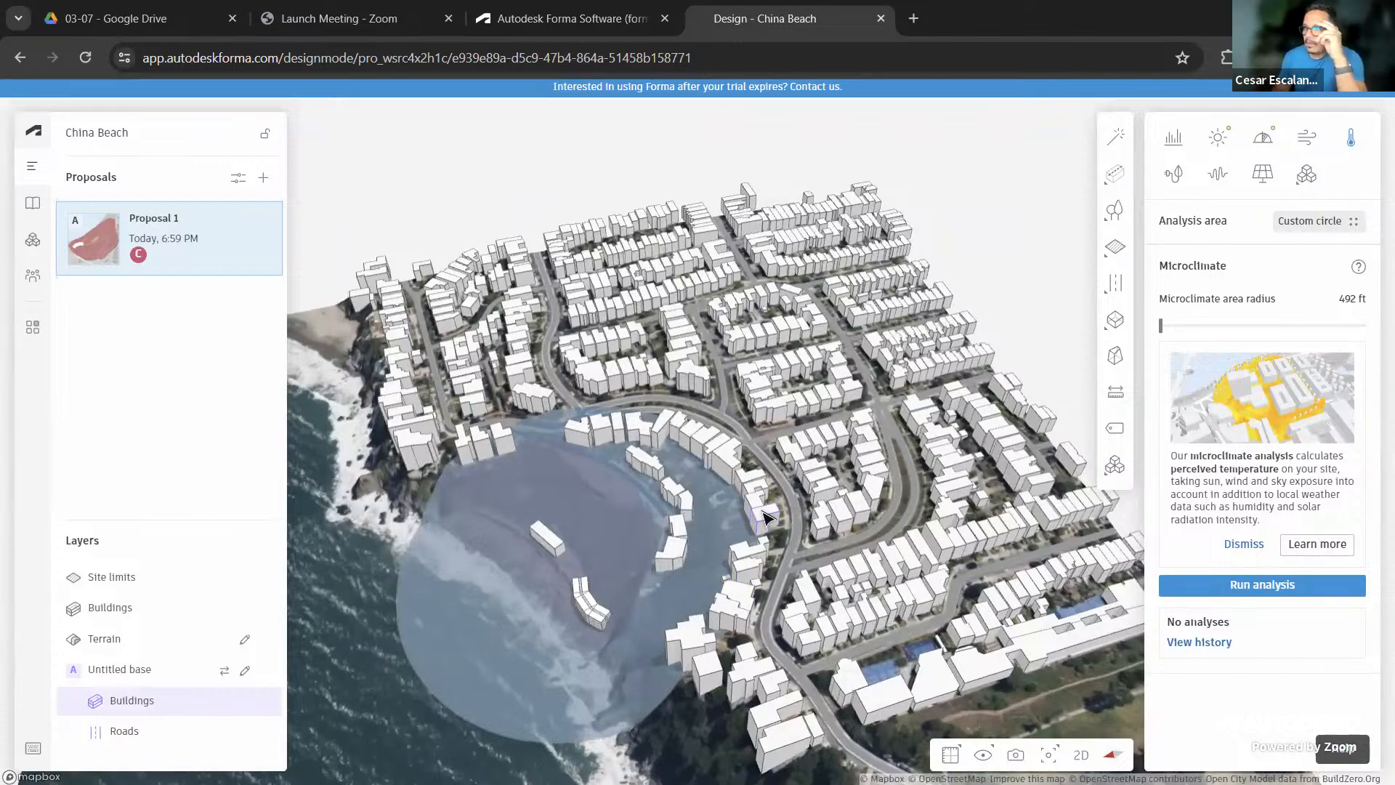
{"action": "mouse_move", "coordinate": [1159, 328]}
{"action": "left_mouse_down"}
{"action": "mouse_move", "coordinate": [1267, 325]}
{"action": "mouse_move", "coordinate": [1176, 337]}
{"action": "left_mouse_up"}
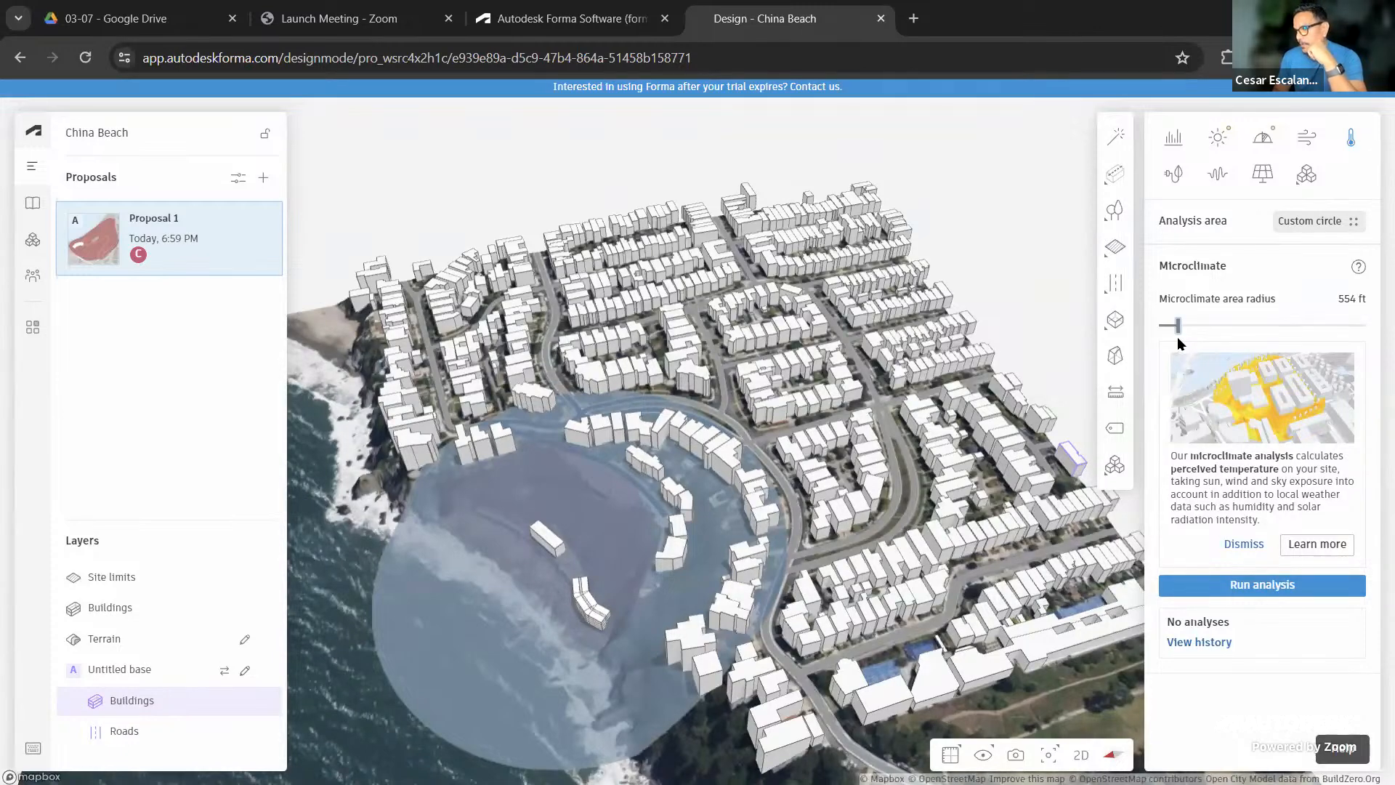
{"action": "left_click", "coordinate": [1265, 585]}
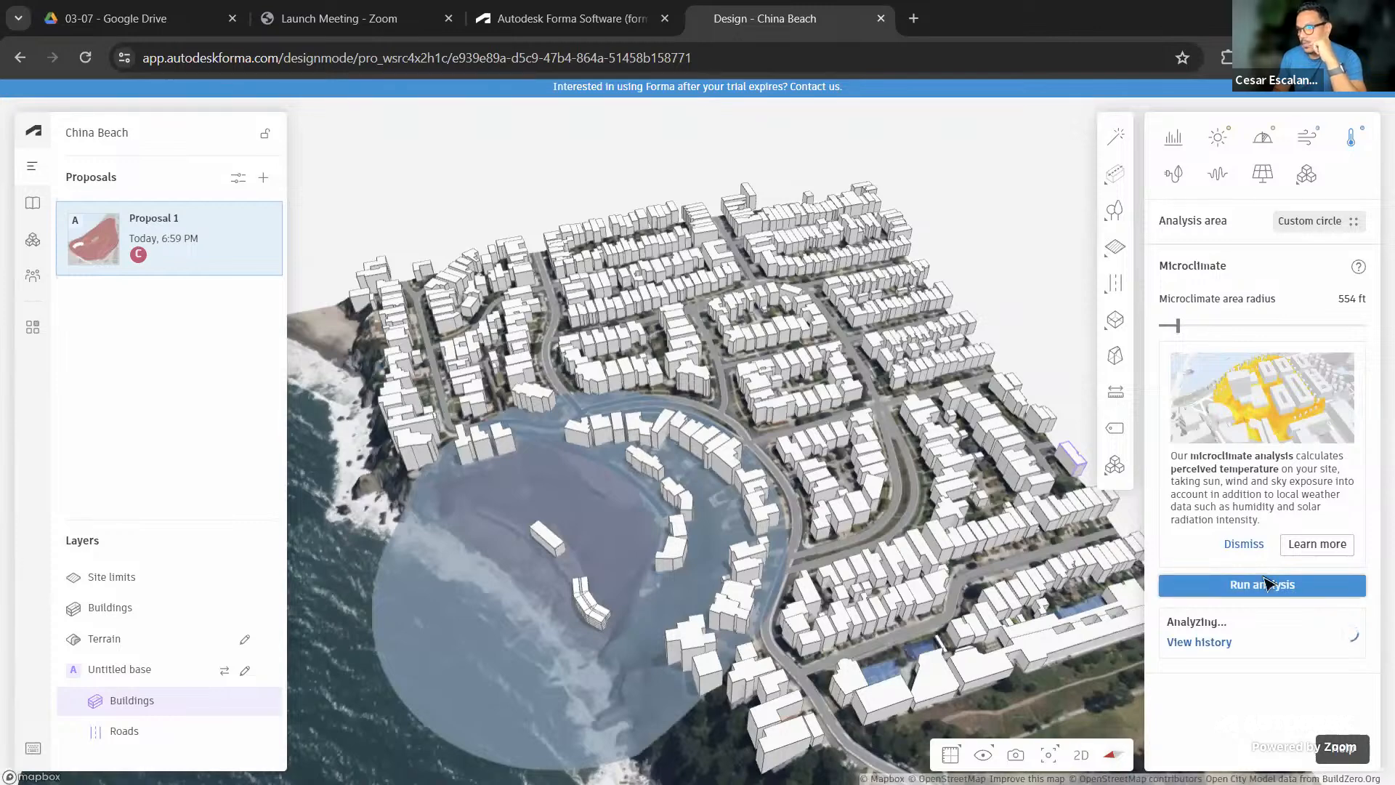
Zoom in and pan toward the analysis circle while the microclimate analysis computes
{"action": "scroll", "coordinate": [546, 653], "scroll_direction": "up", "scroll_amount": 3}
{"action": "scroll", "coordinate": [543, 650], "scroll_direction": "up", "scroll_amount": 1}
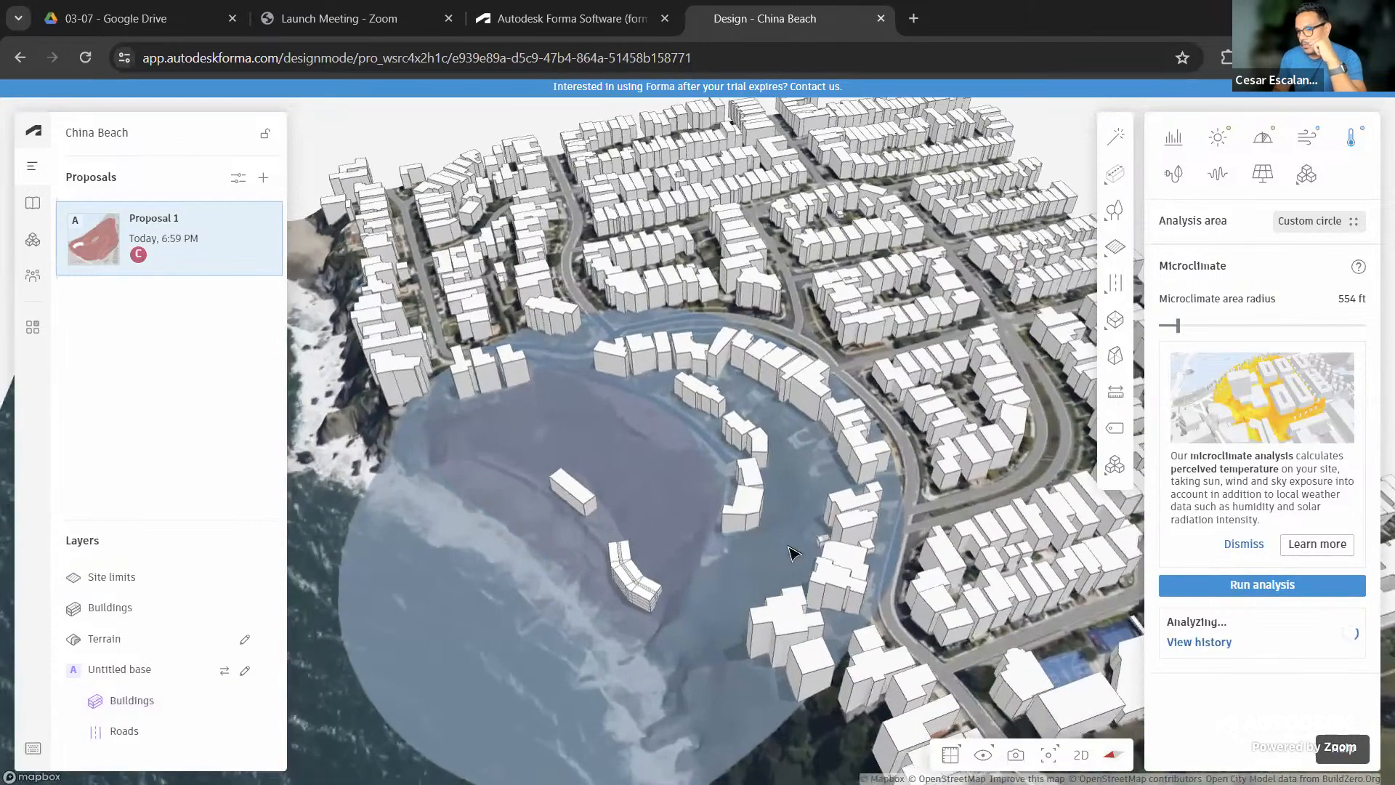
{"action": "left_click_drag", "start_coordinate": [543, 649], "coordinate": [728, 576]}
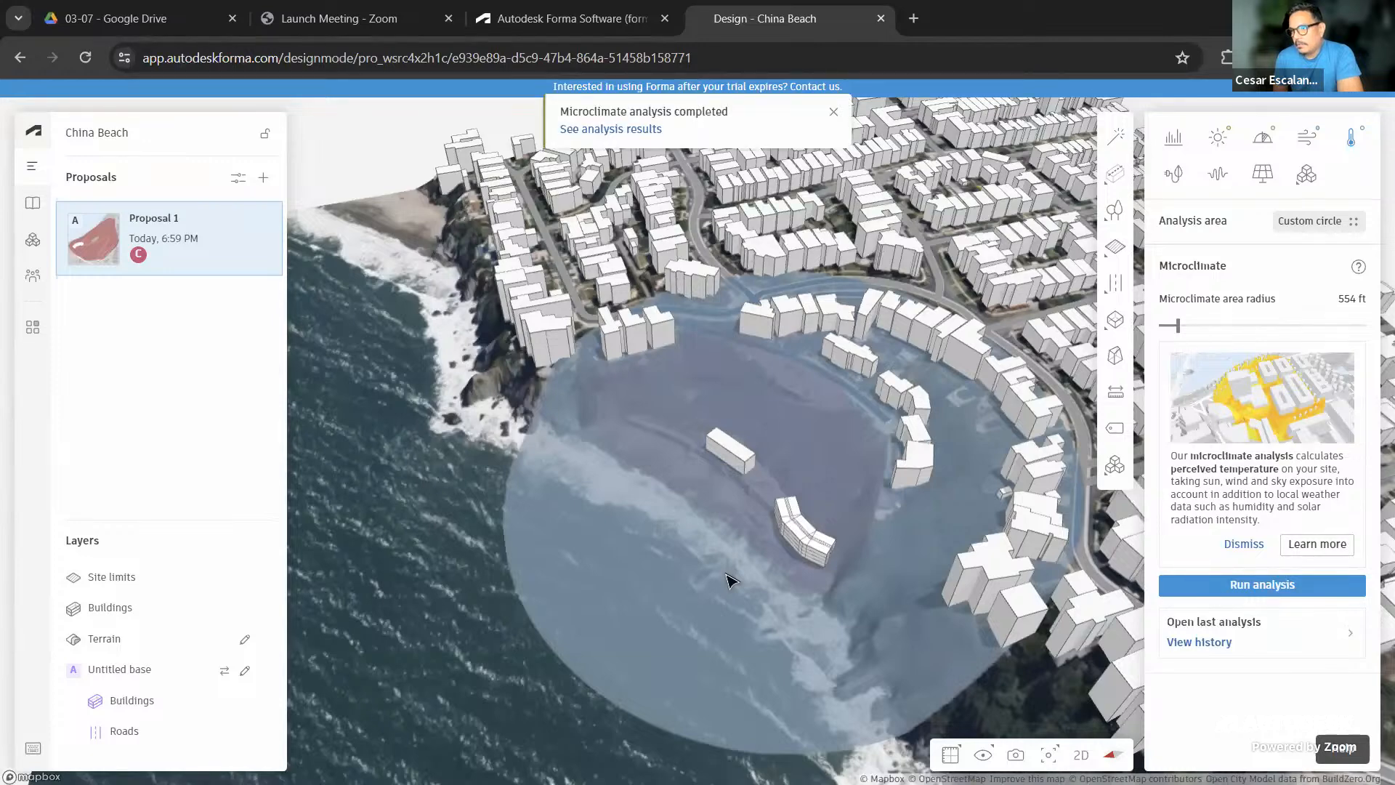
Open the microclimate results and zoom in over the 554 ft circle
{"action": "left_click", "coordinate": [633, 132]}
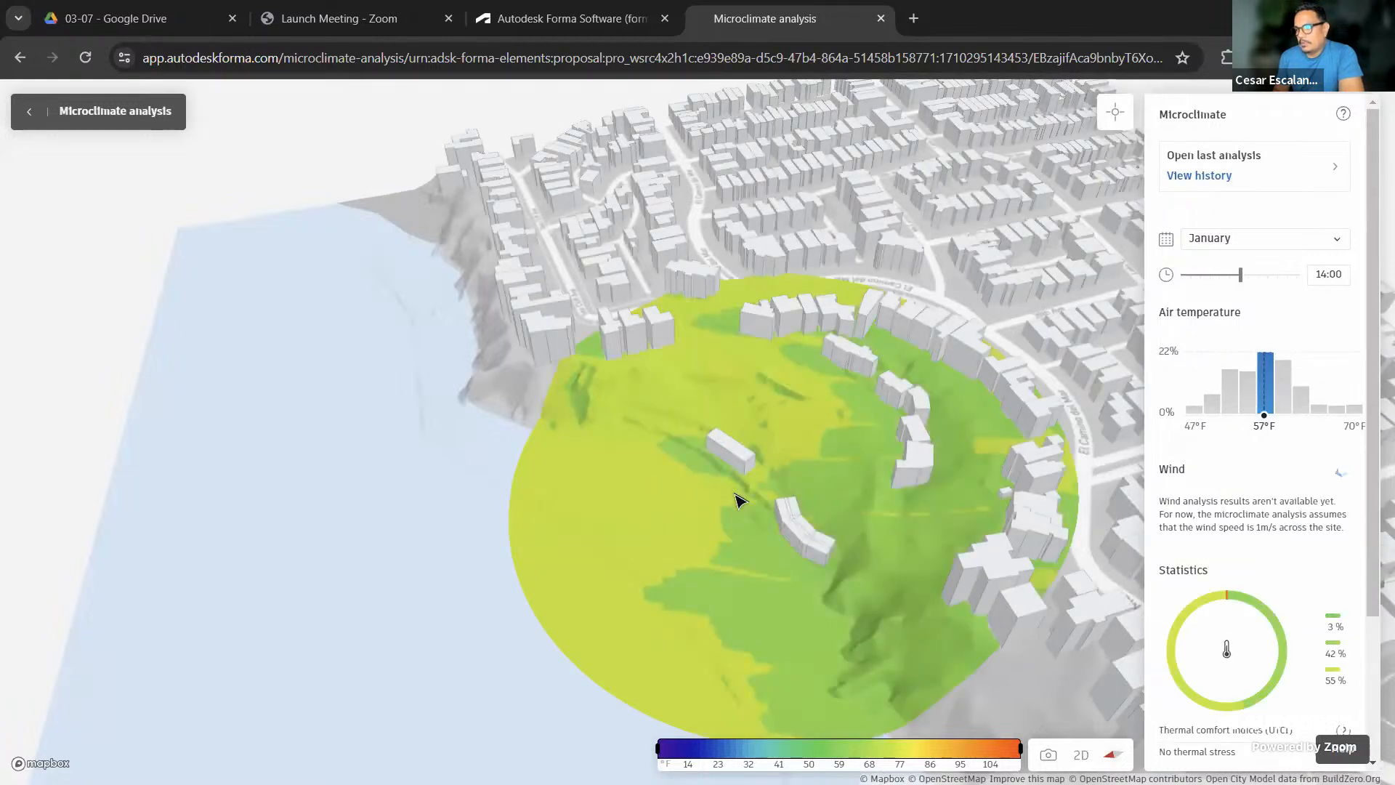
{"action": "right_click_drag", "start_coordinate": [737, 499], "coordinate": [862, 516]}
{"action": "scroll", "coordinate": [899, 402], "scroll_direction": "up", "scroll_amount": 3}
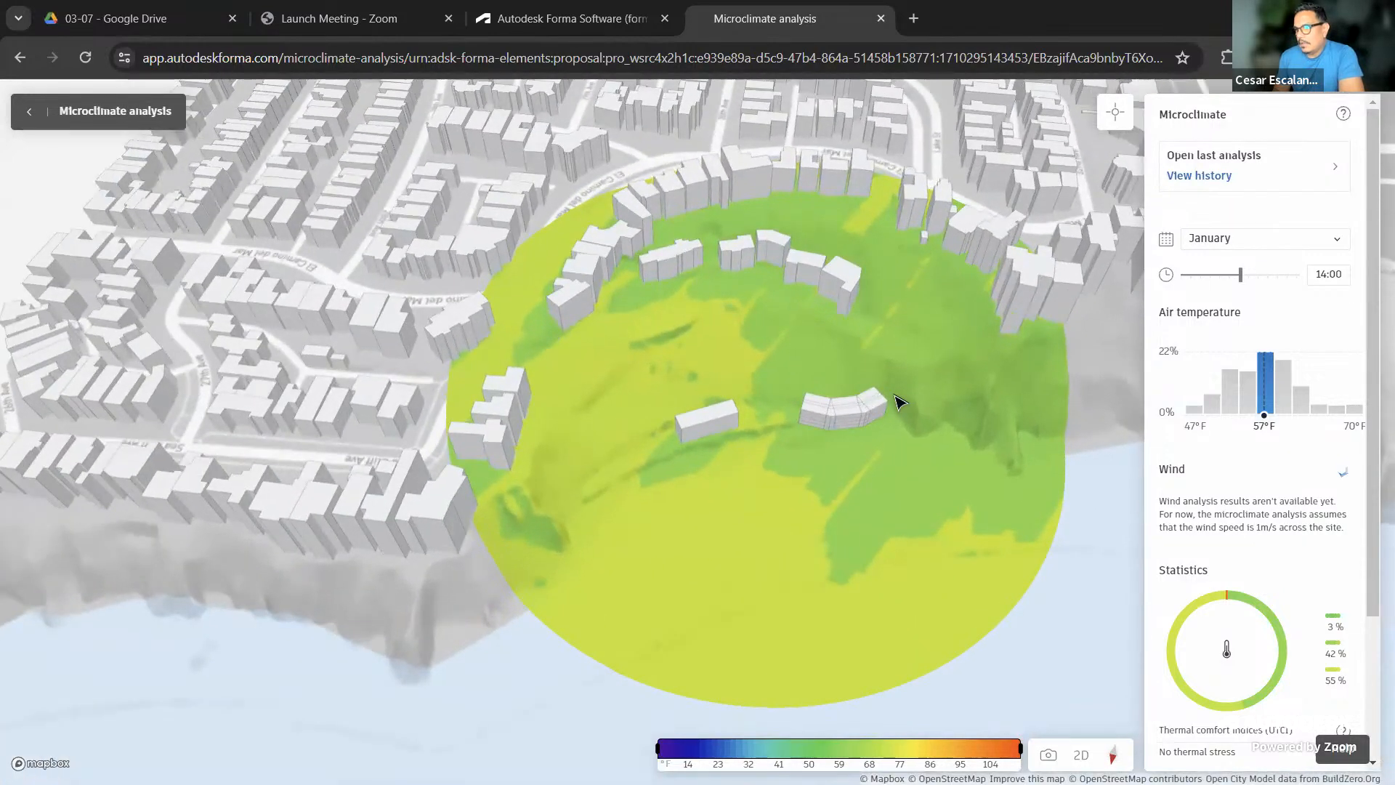
{"action": "scroll", "coordinate": [872, 499], "scroll_direction": "up", "scroll_amount": 3}
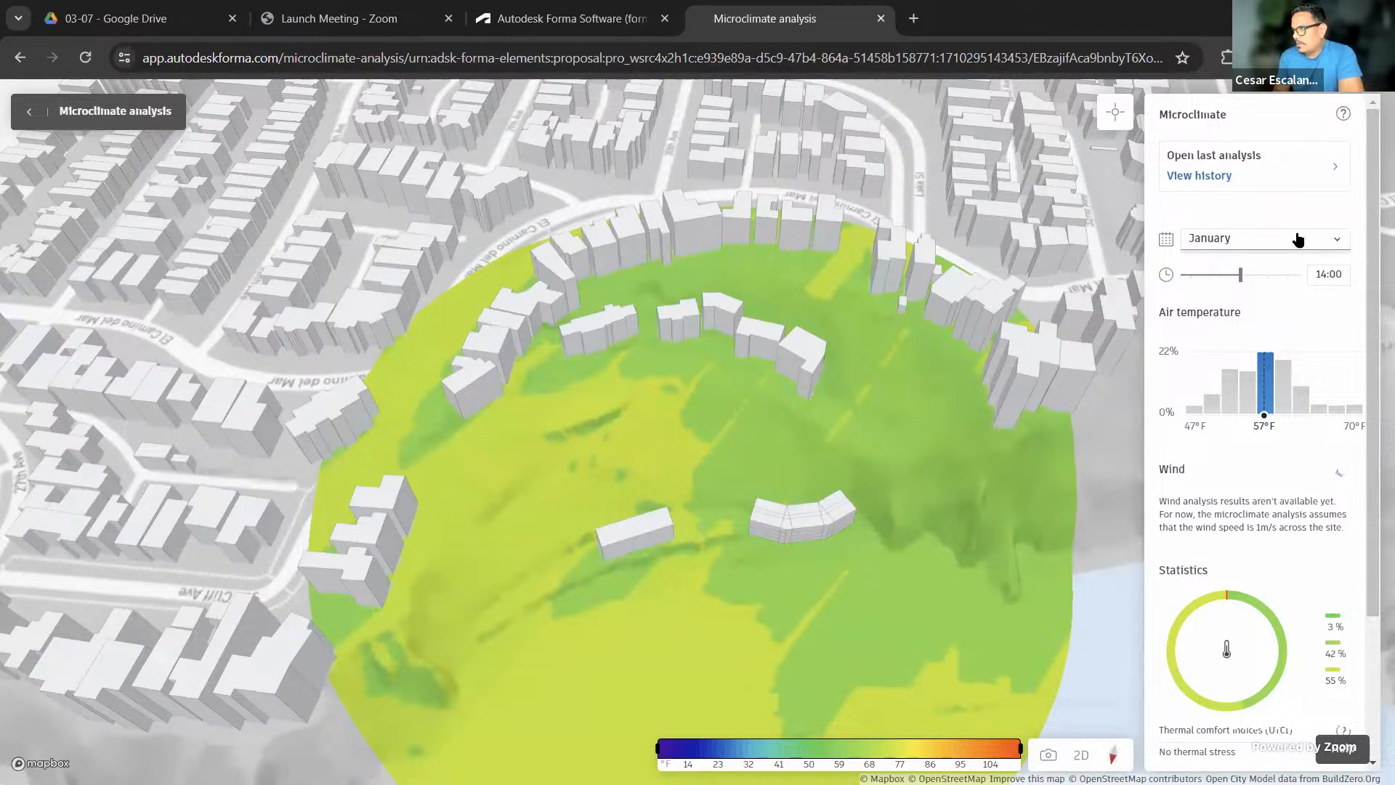
Keep January as the month and review the thermal comfort statistics and weather data
{"action": "left_click", "coordinate": [1336, 241]}
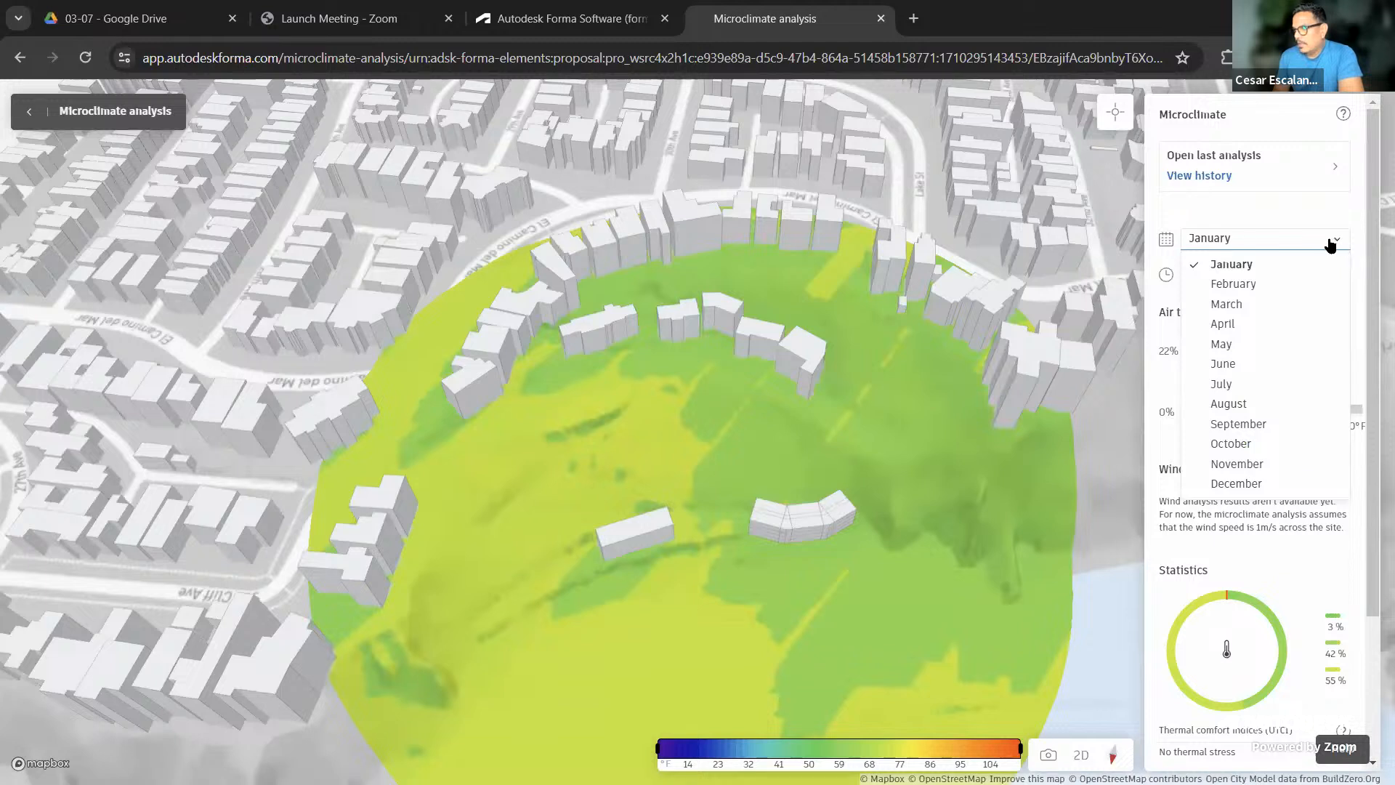
{"action": "left_click", "coordinate": [1270, 243]}
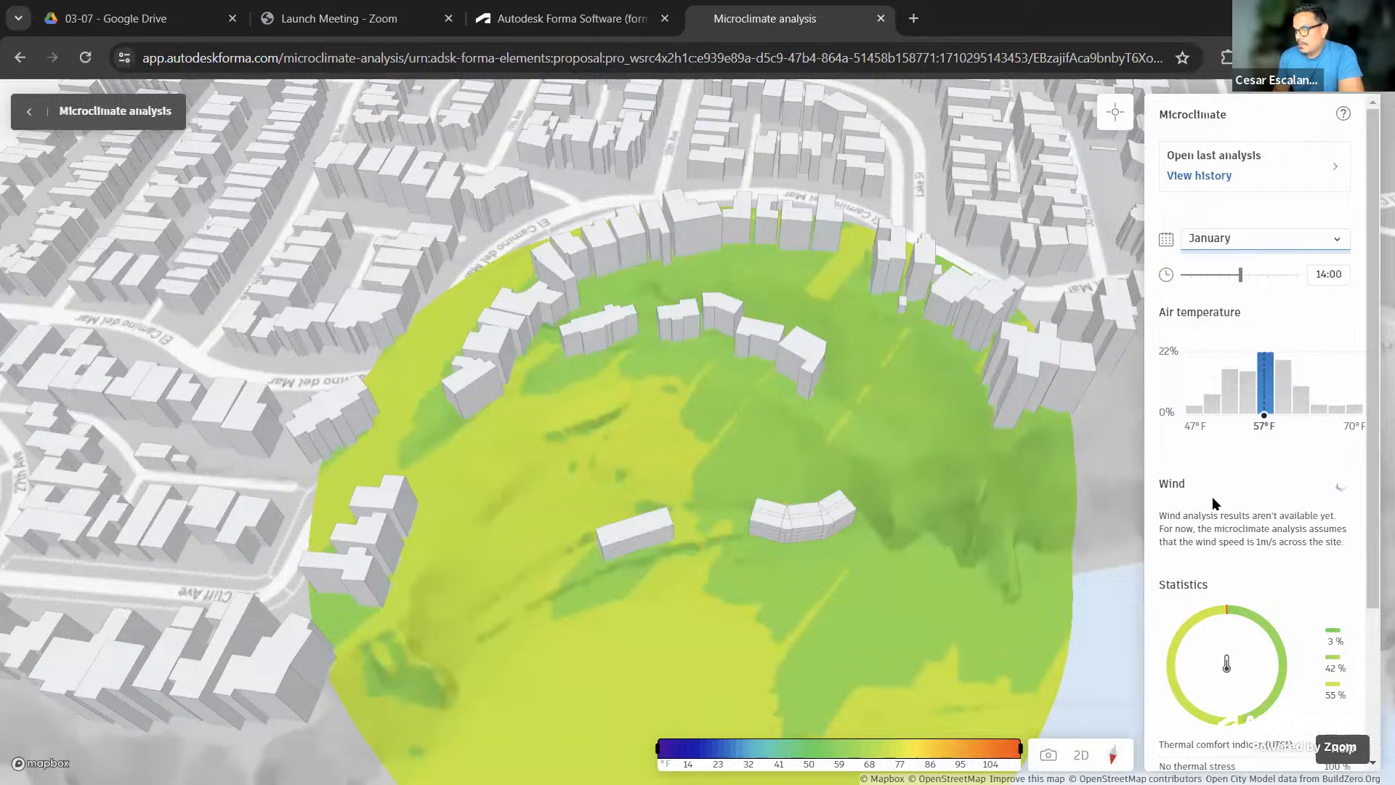
{"action": "mouse_move", "coordinate": [1210, 618]}
{"action": "scroll", "coordinate": [1342, 617], "scroll_direction": "down", "scroll_amount": 3}
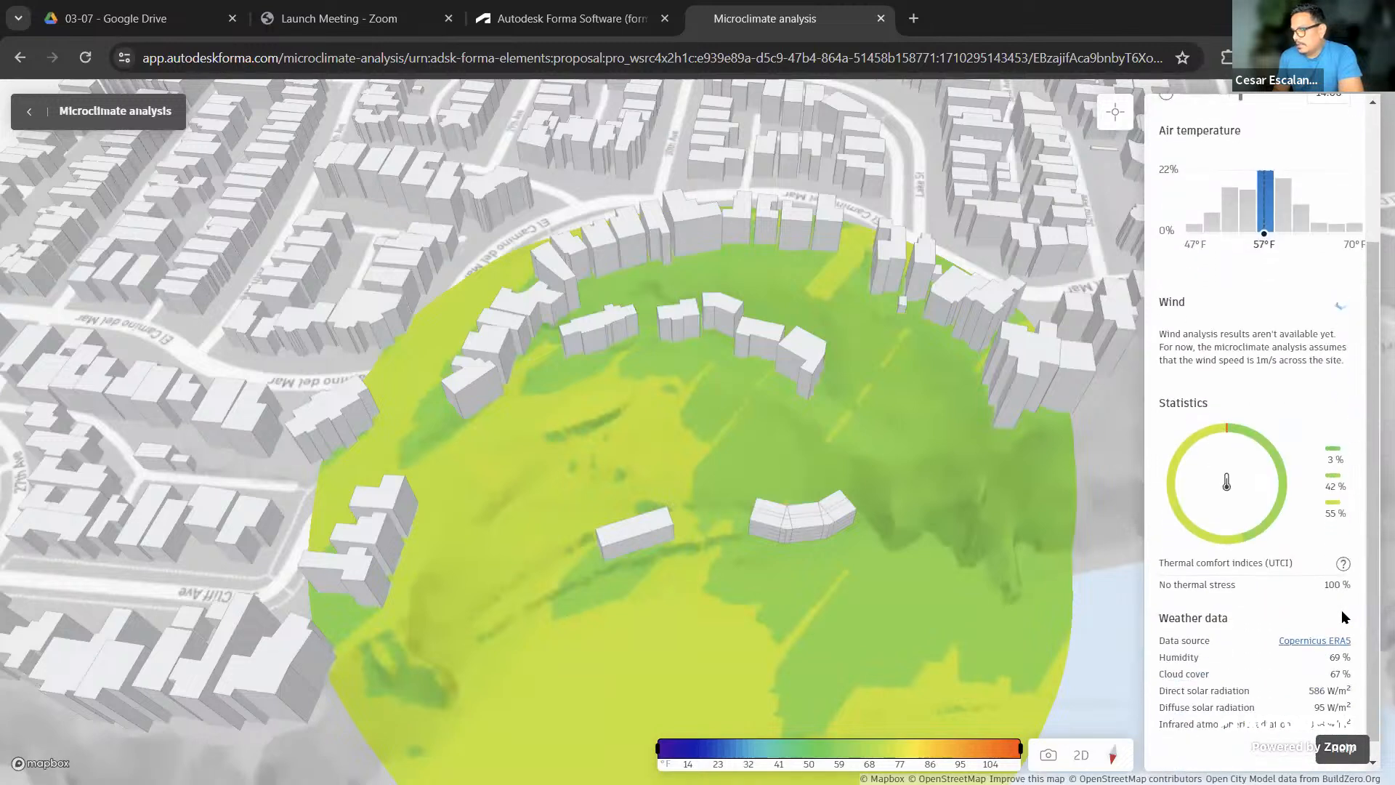
{"action": "mouse_move", "coordinate": [1280, 481]}
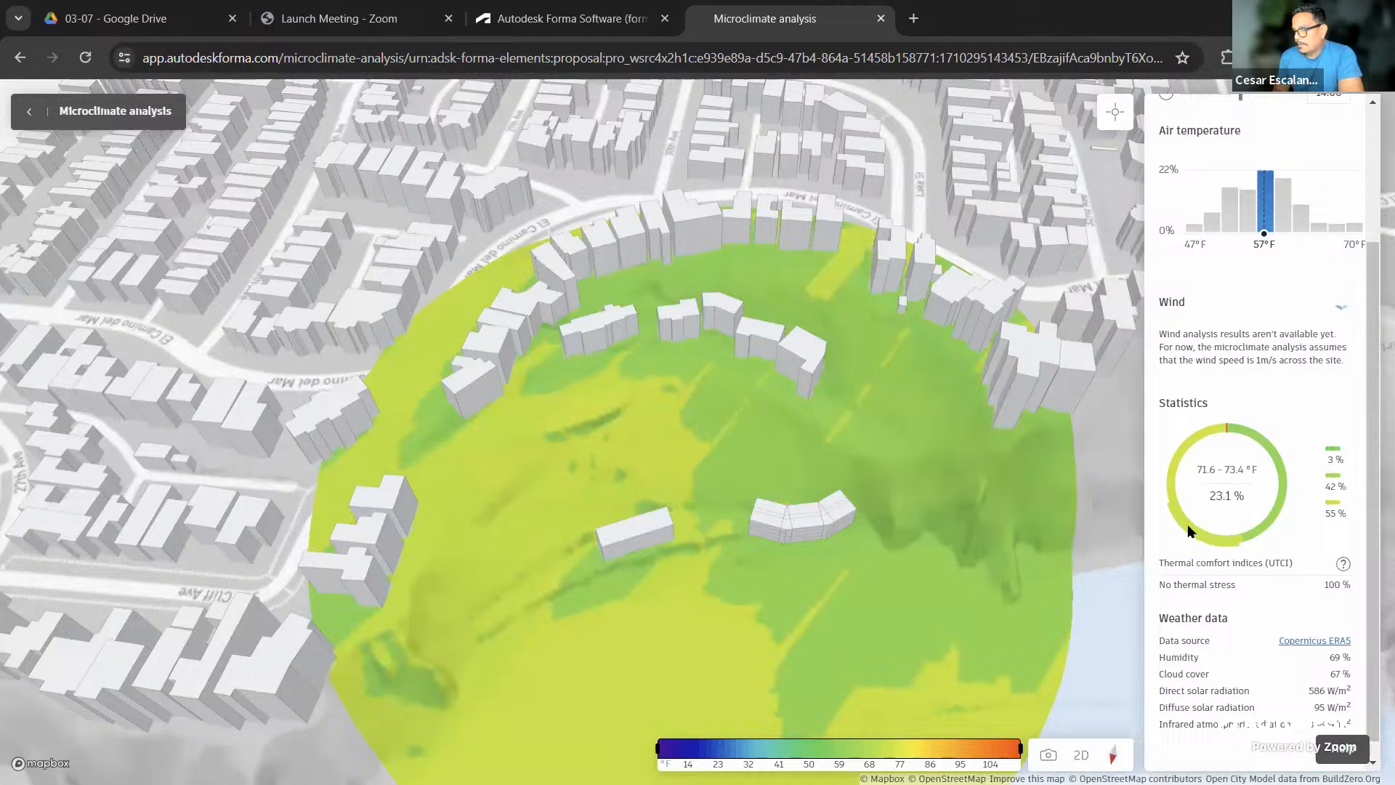
{"action": "mouse_move", "coordinate": [1184, 447]}
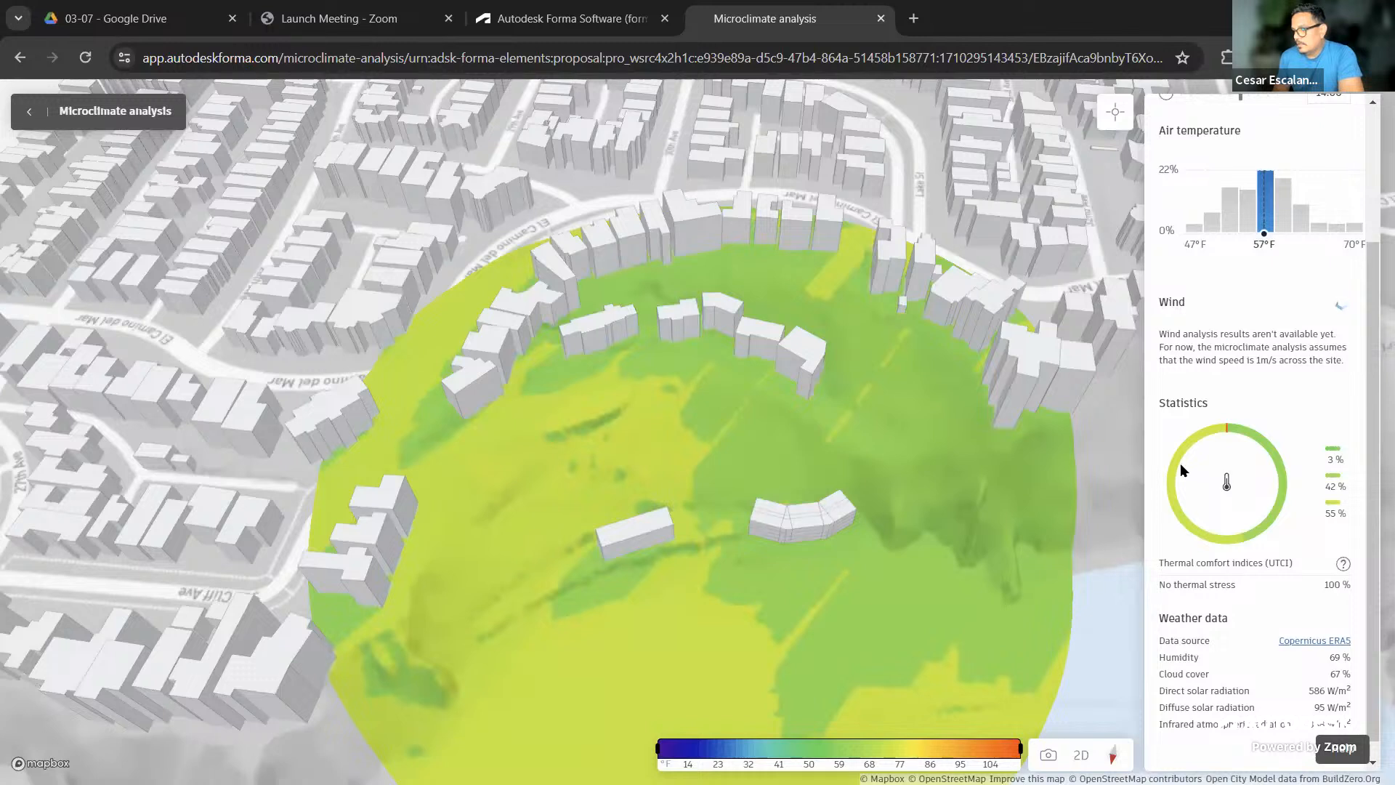
{"action": "mouse_move", "coordinate": [1189, 531]}
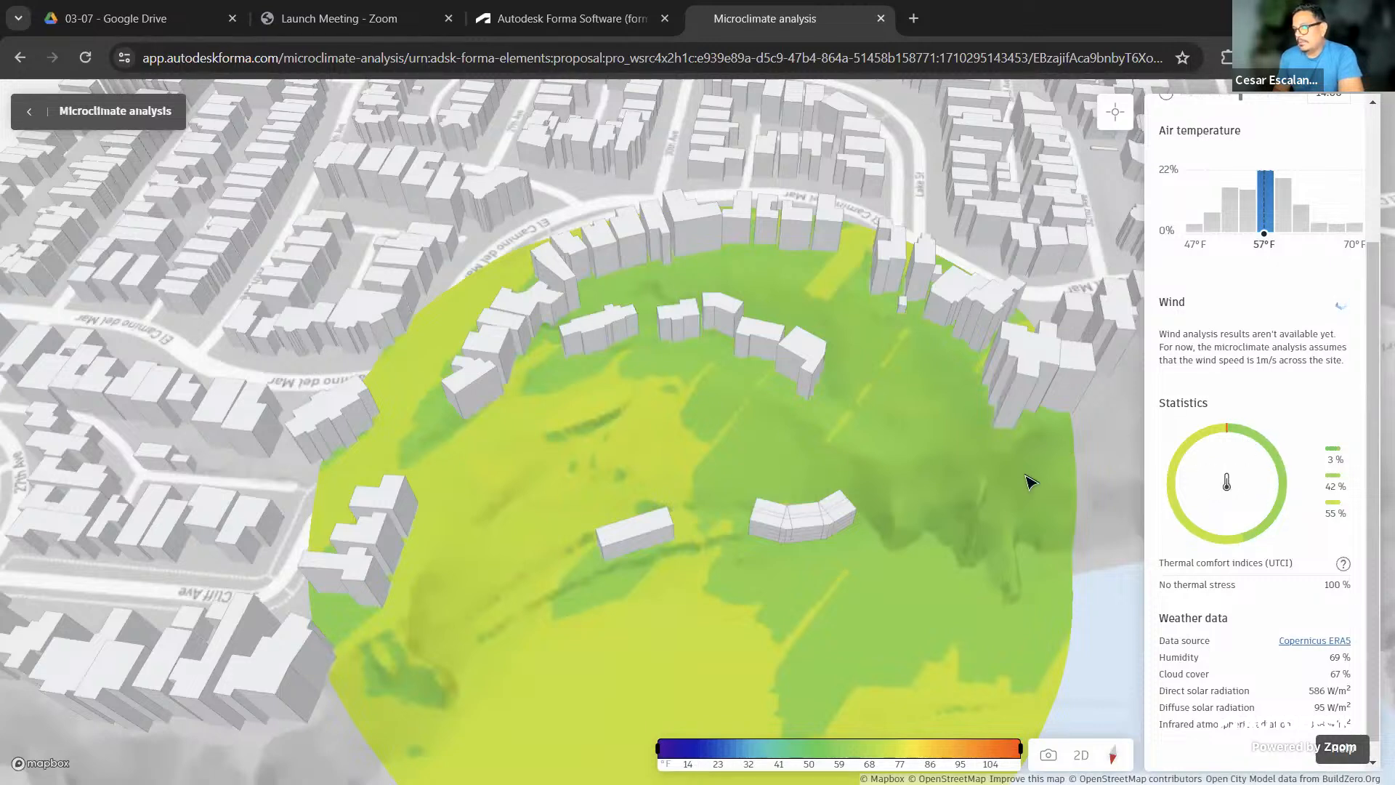
Pin seven point temperatures across the circle: 61, 62, 74, 73, 61, 73 and 60 °F
{"action": "left_click", "coordinate": [1112, 115]}
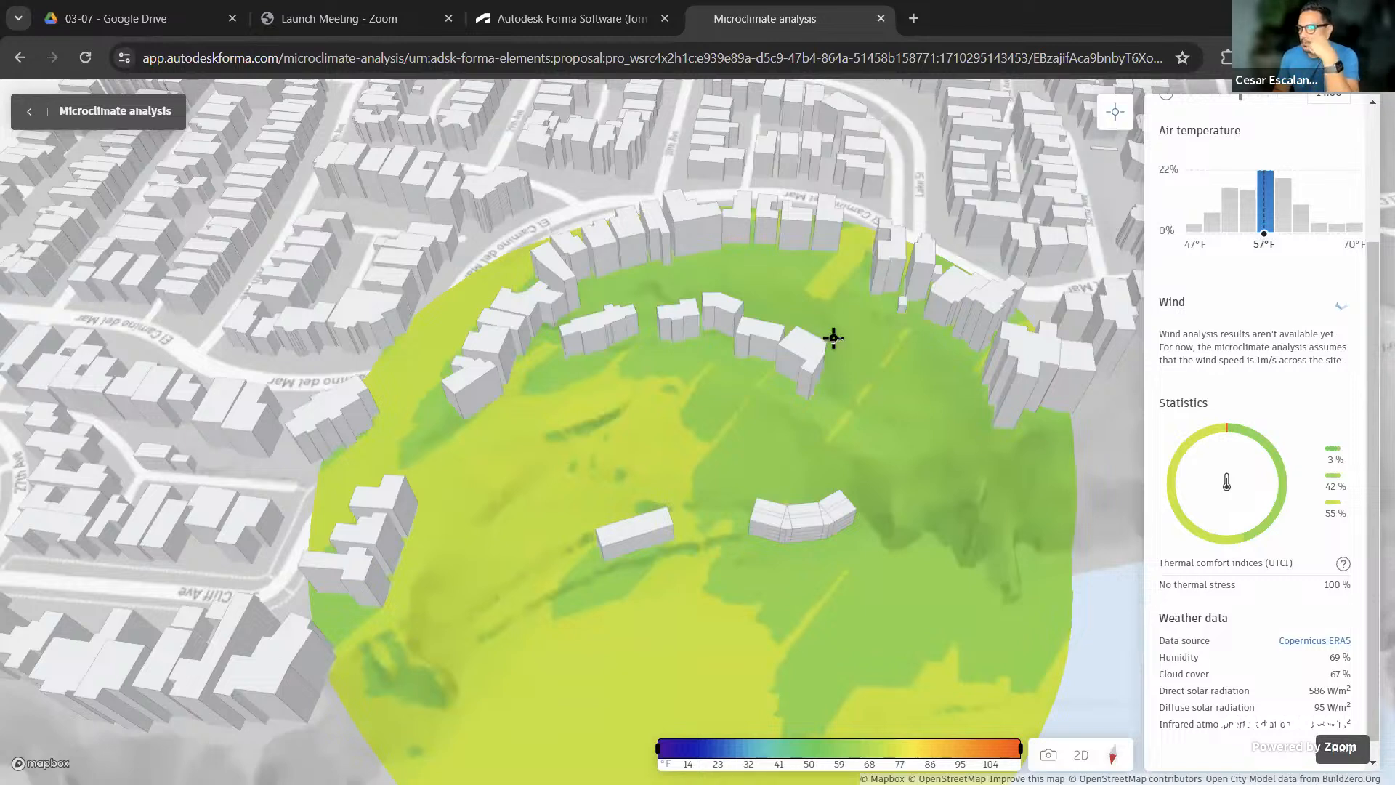
{"action": "left_click", "coordinate": [905, 445]}
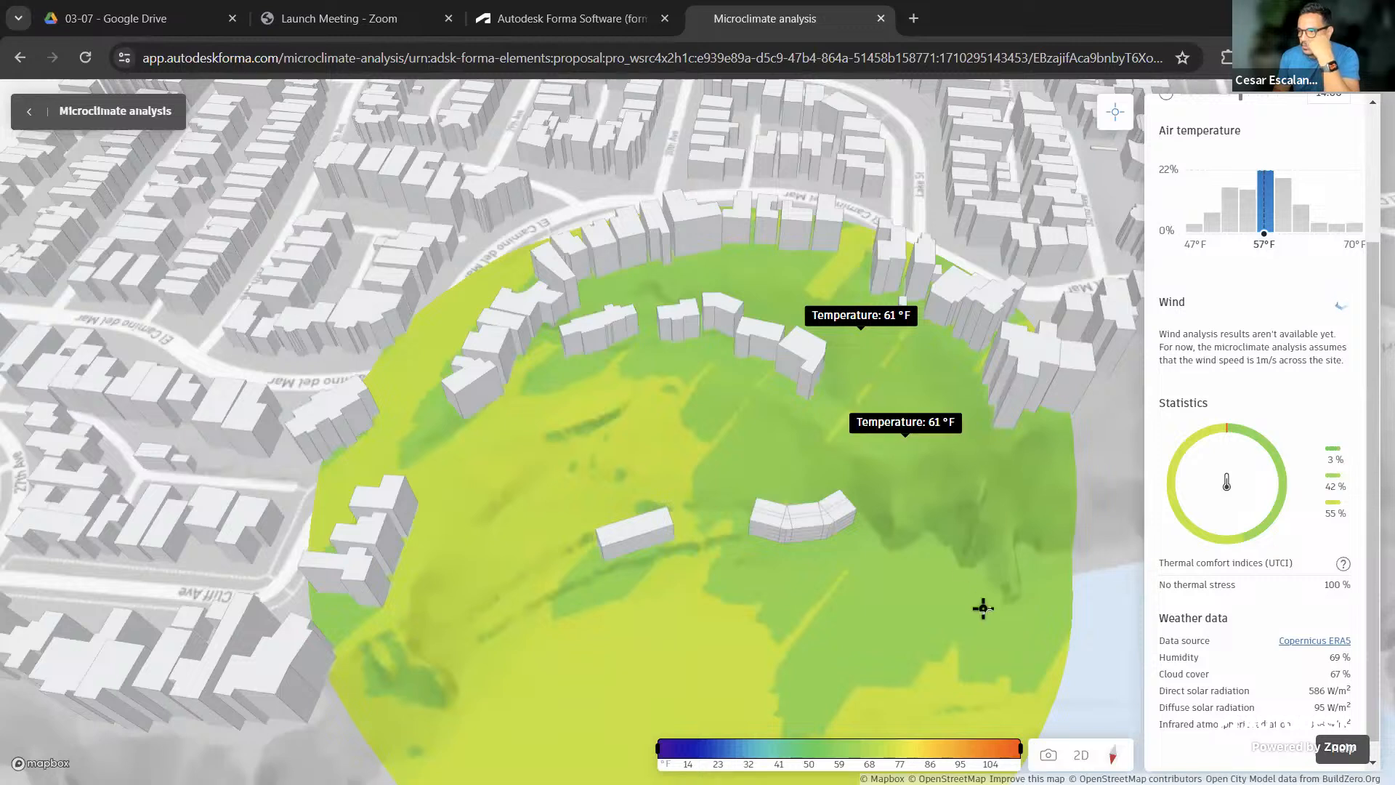
{"action": "left_click", "coordinate": [996, 658]}
{"action": "left_click", "coordinate": [622, 648]}
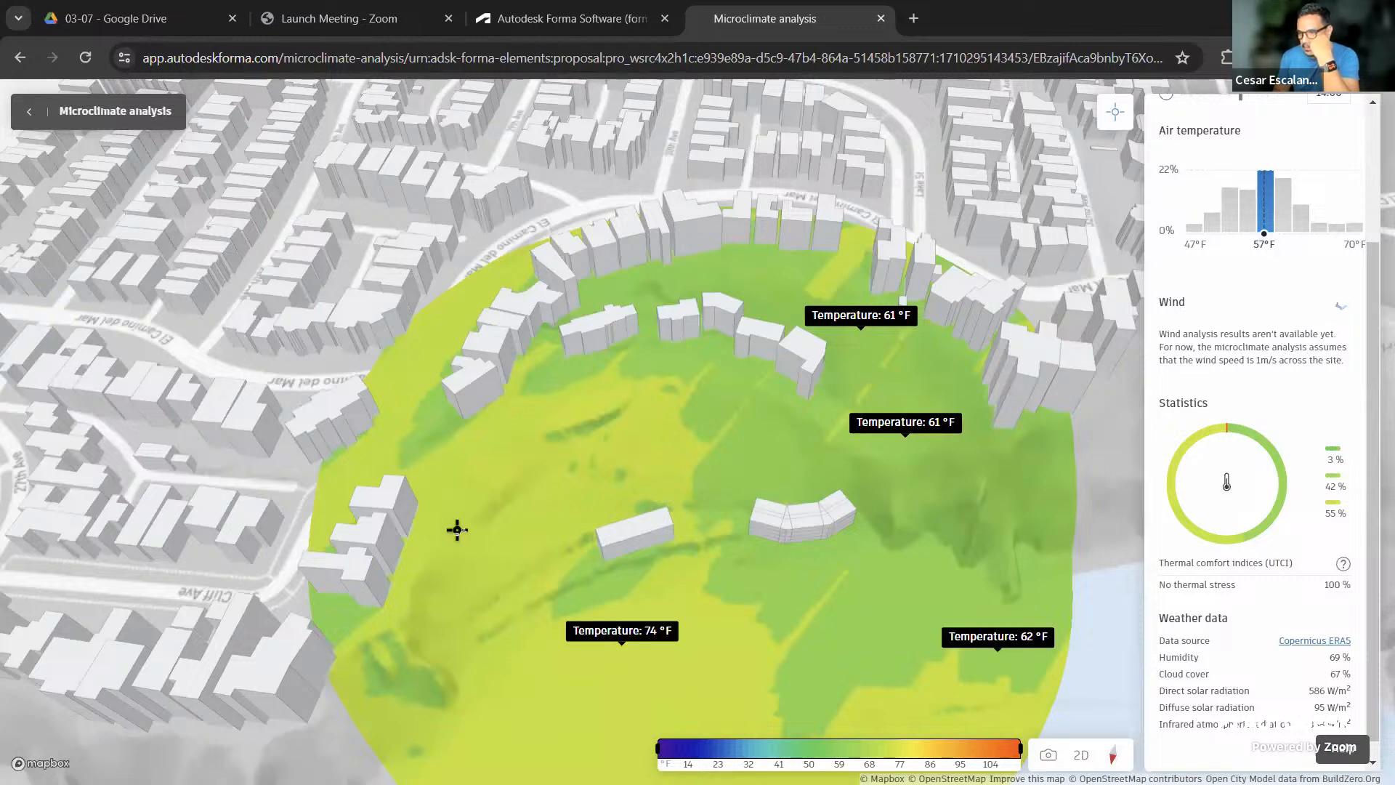
{"action": "left_click", "coordinate": [452, 499]}
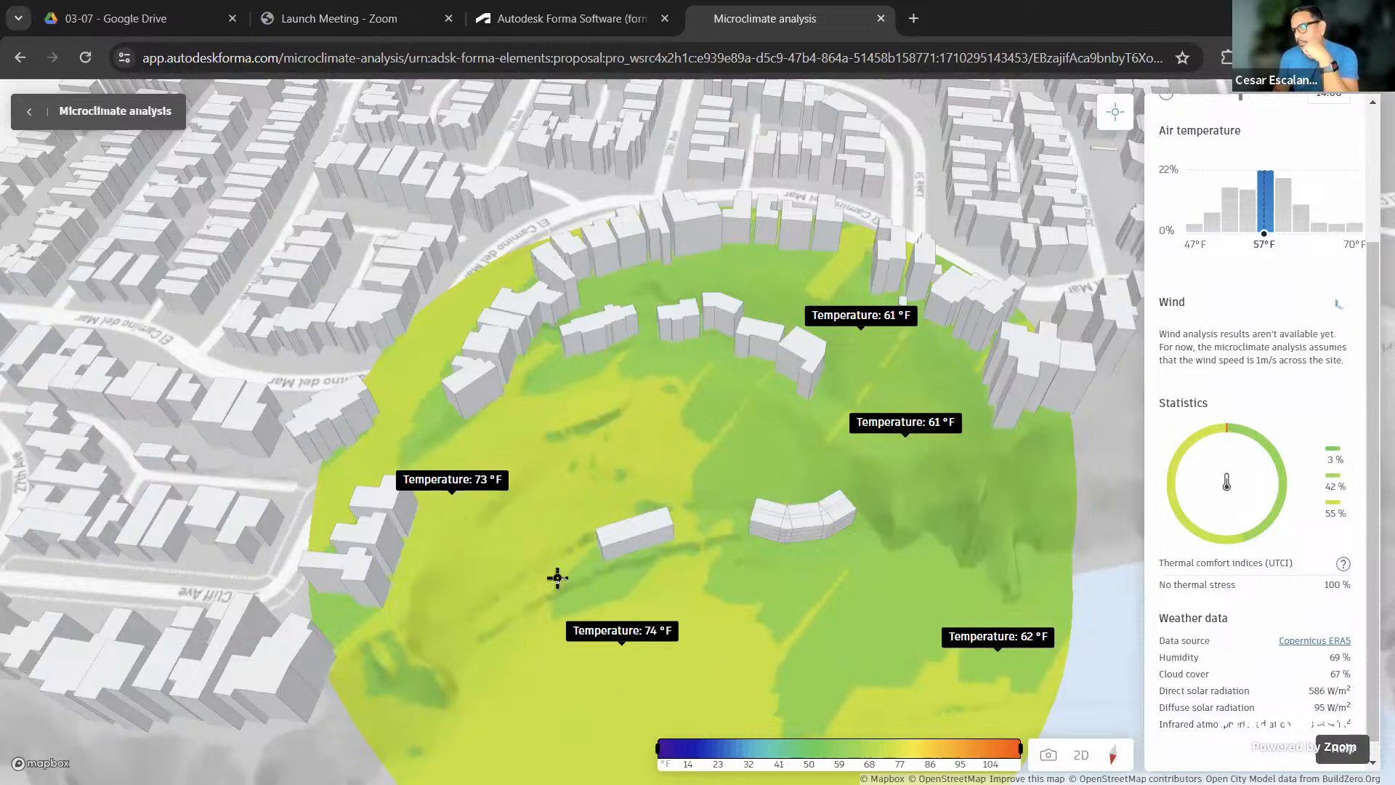
{"action": "left_click", "coordinate": [591, 584]}
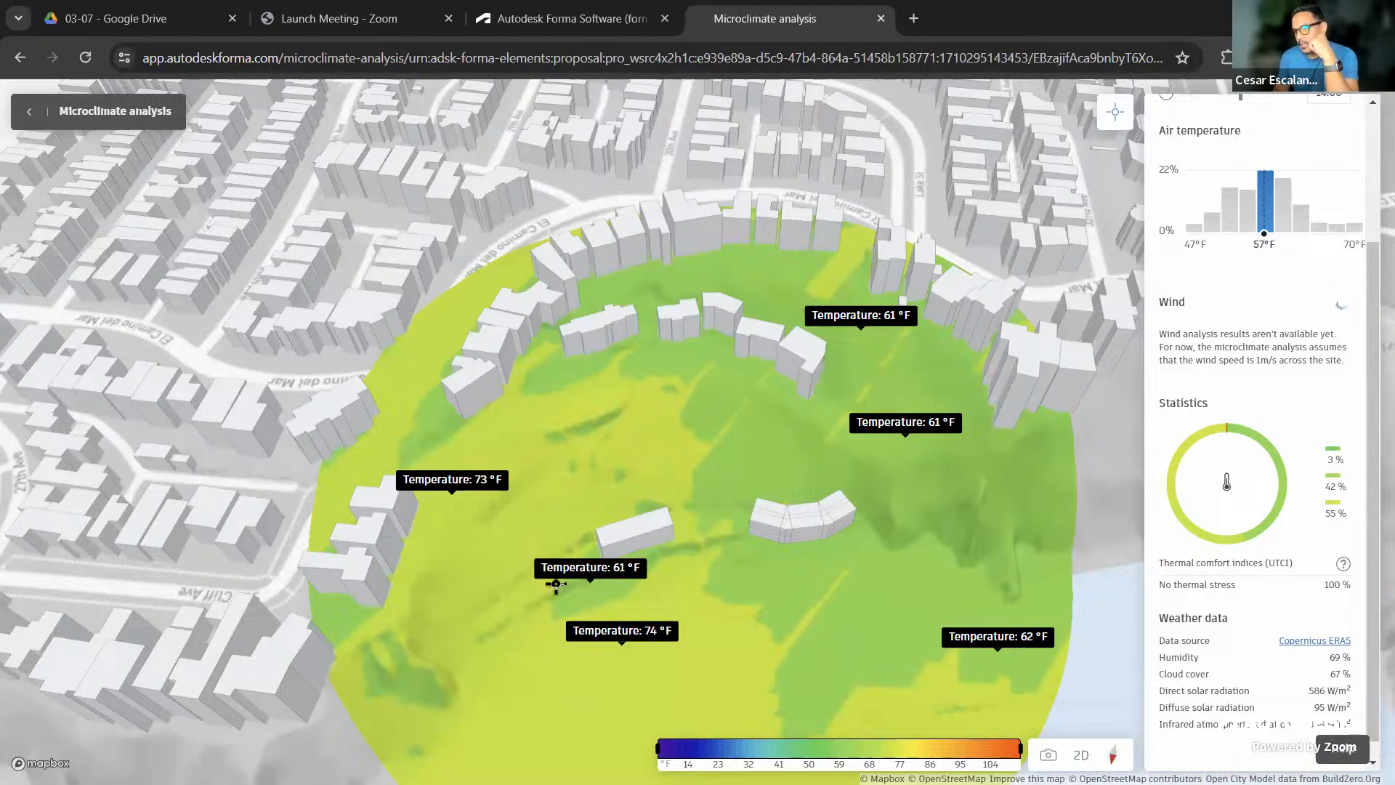
{"action": "left_click", "coordinate": [570, 396]}
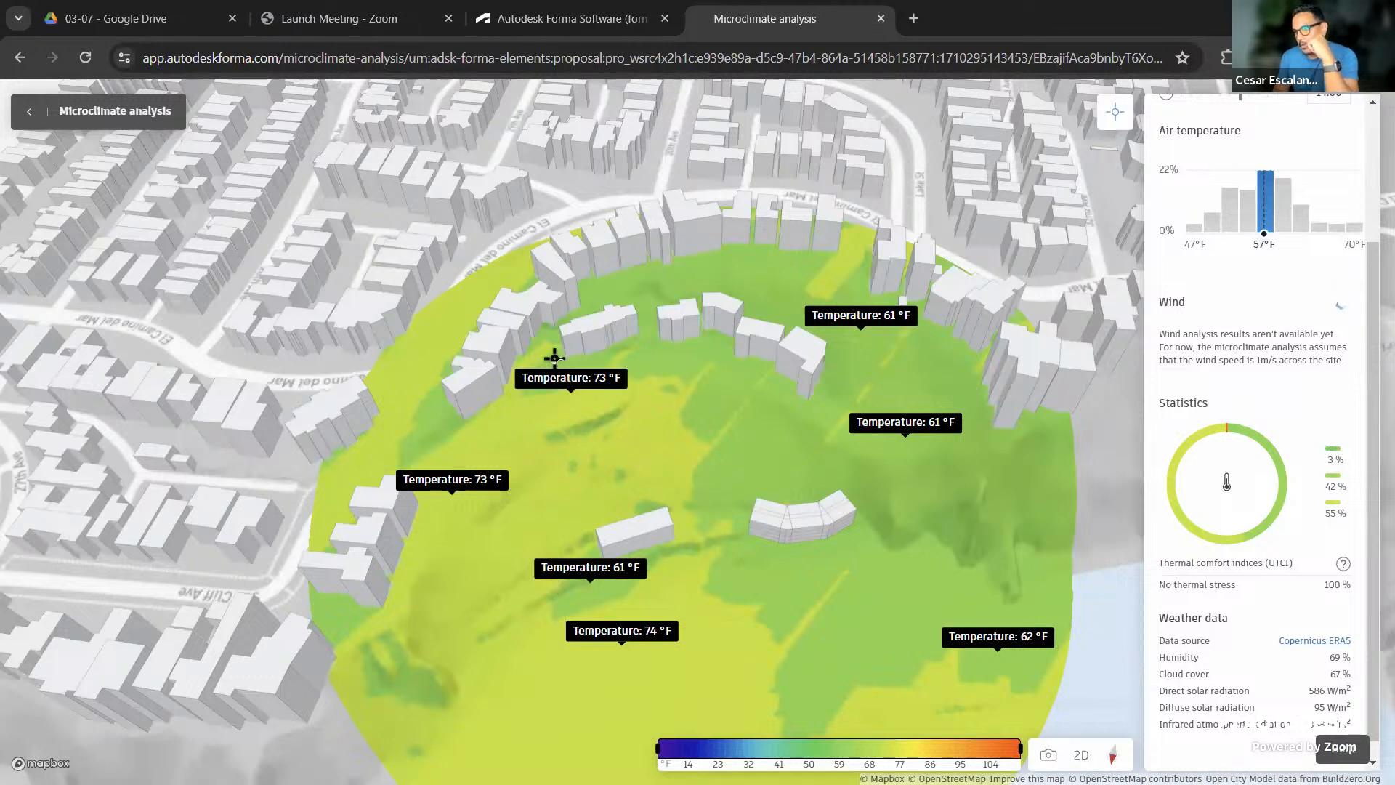
{"action": "left_click", "coordinate": [552, 361]}
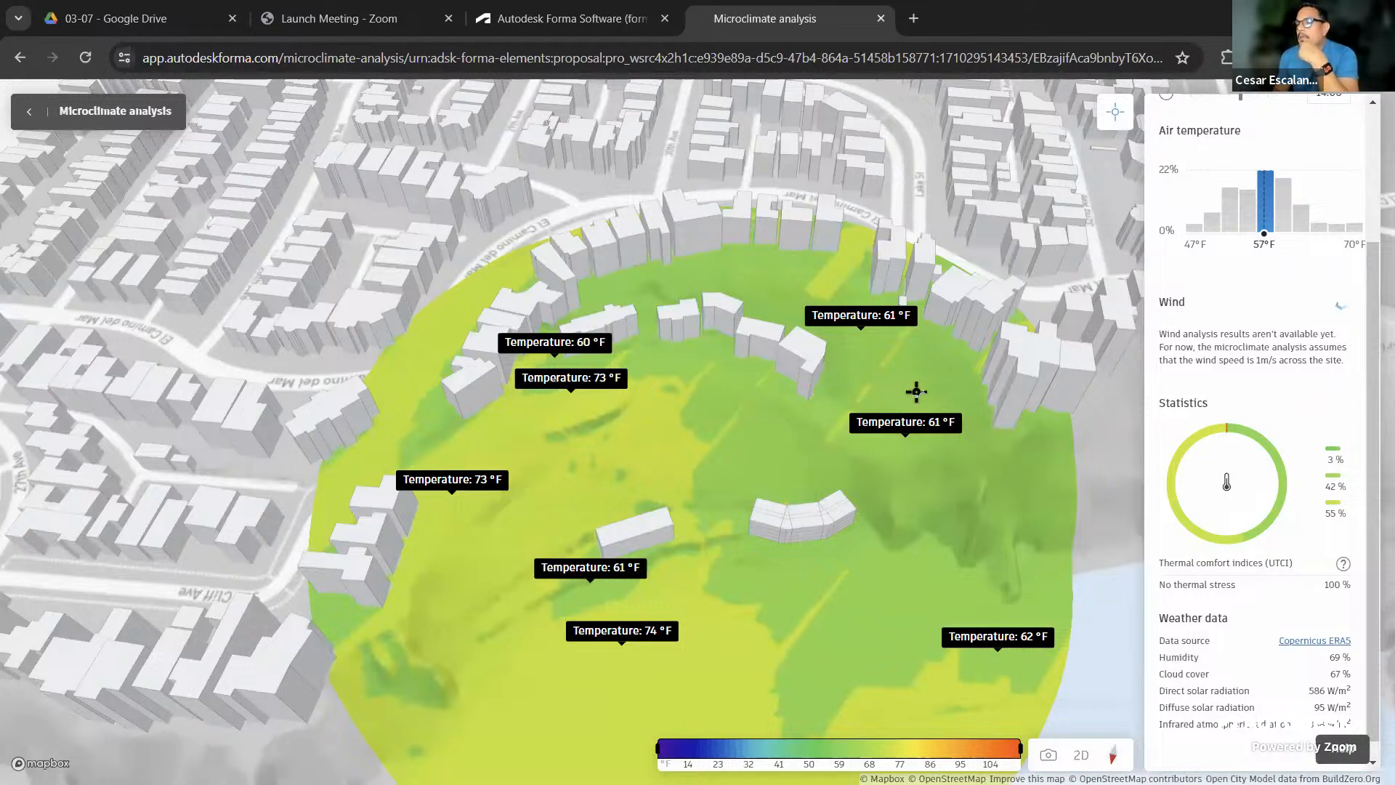
{"action": "scroll", "coordinate": [921, 390], "scroll_direction": "down", "scroll_amount": 1}
{"action": "scroll", "coordinate": [921, 390], "scroll_direction": "down", "scroll_amount": 1}
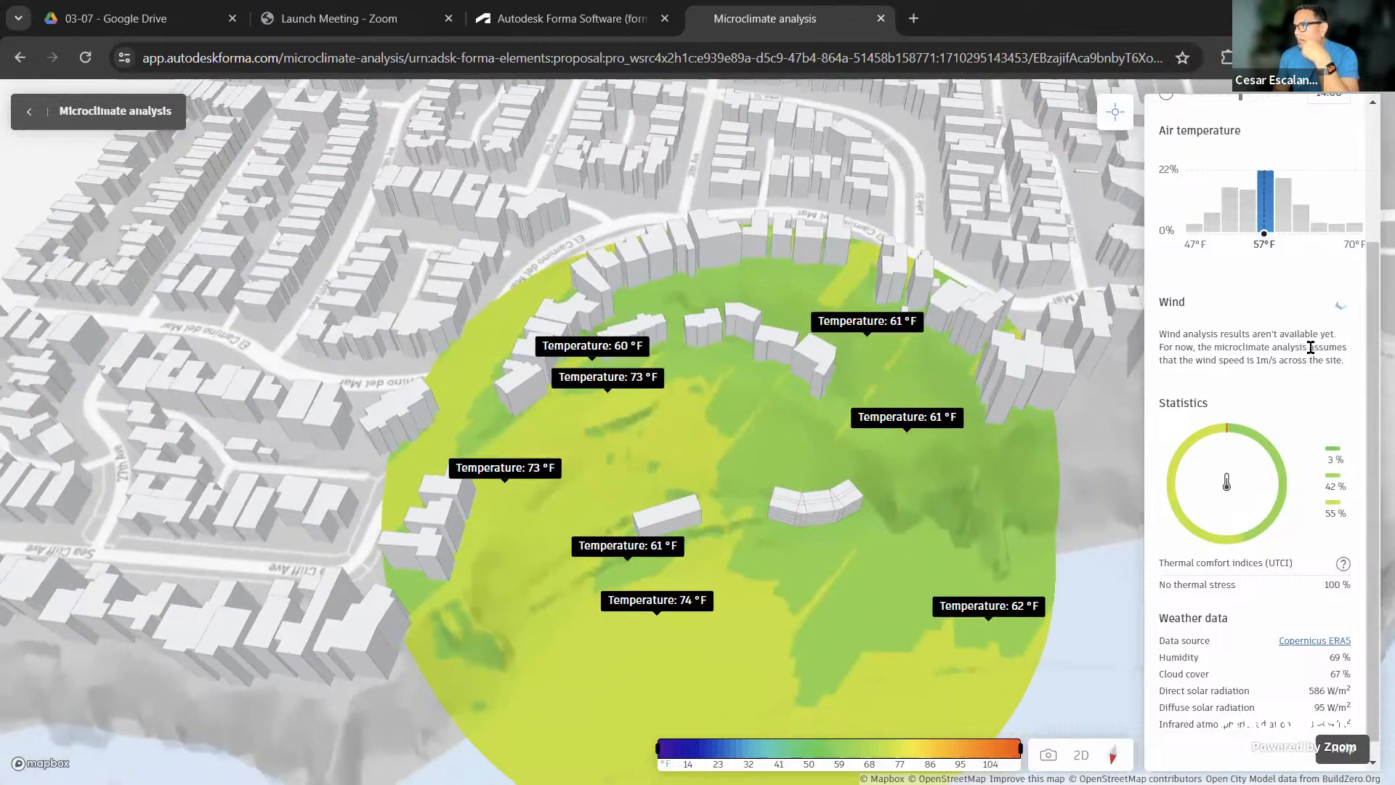
{"action": "scroll", "coordinate": [1373, 399], "scroll_direction": "up", "scroll_amount": 3}
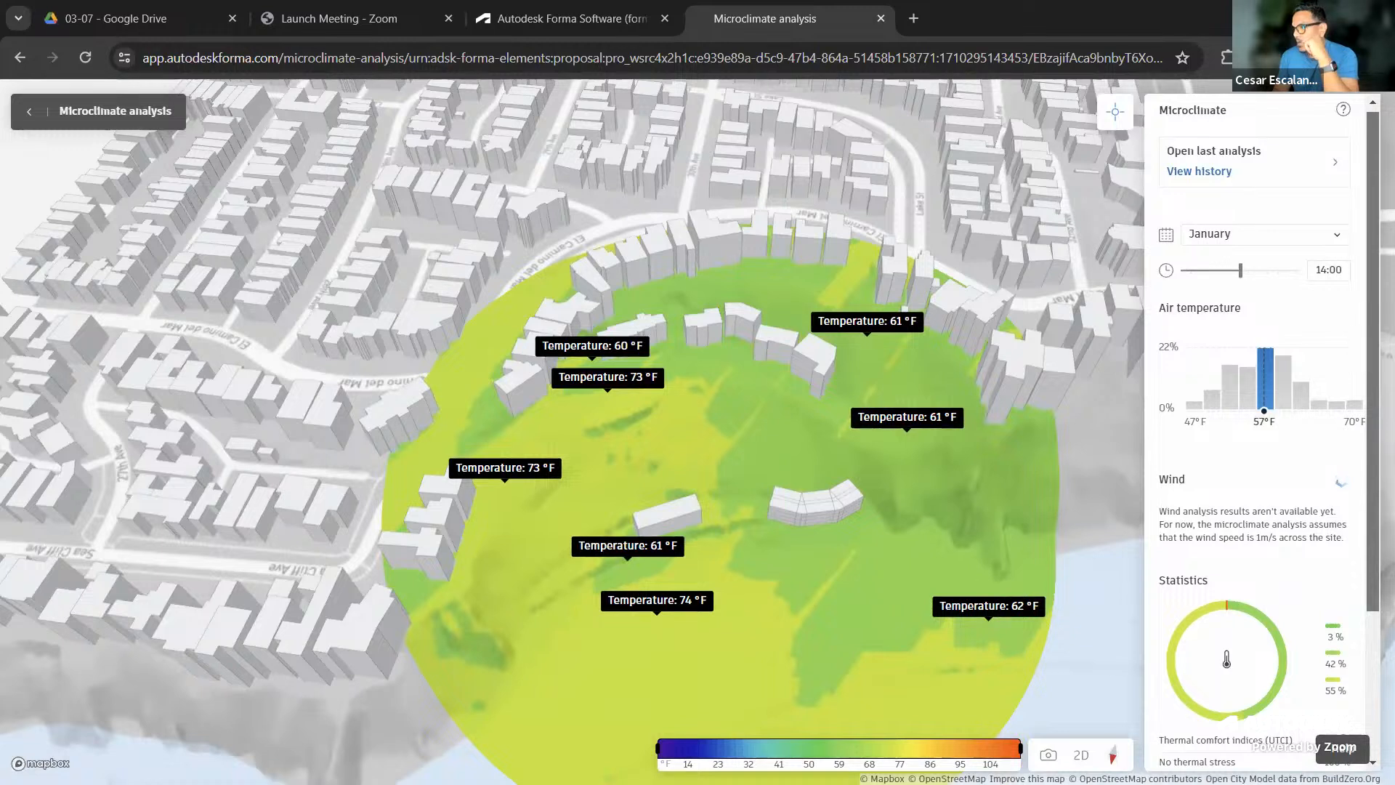
Highlight the 55, 52, 61, 57, 62 °F and warmest air-temperature bands, ending on 57 °F
{"action": "left_click_drag", "start_coordinate": [1229, 392], "coordinate": [1264, 395]}
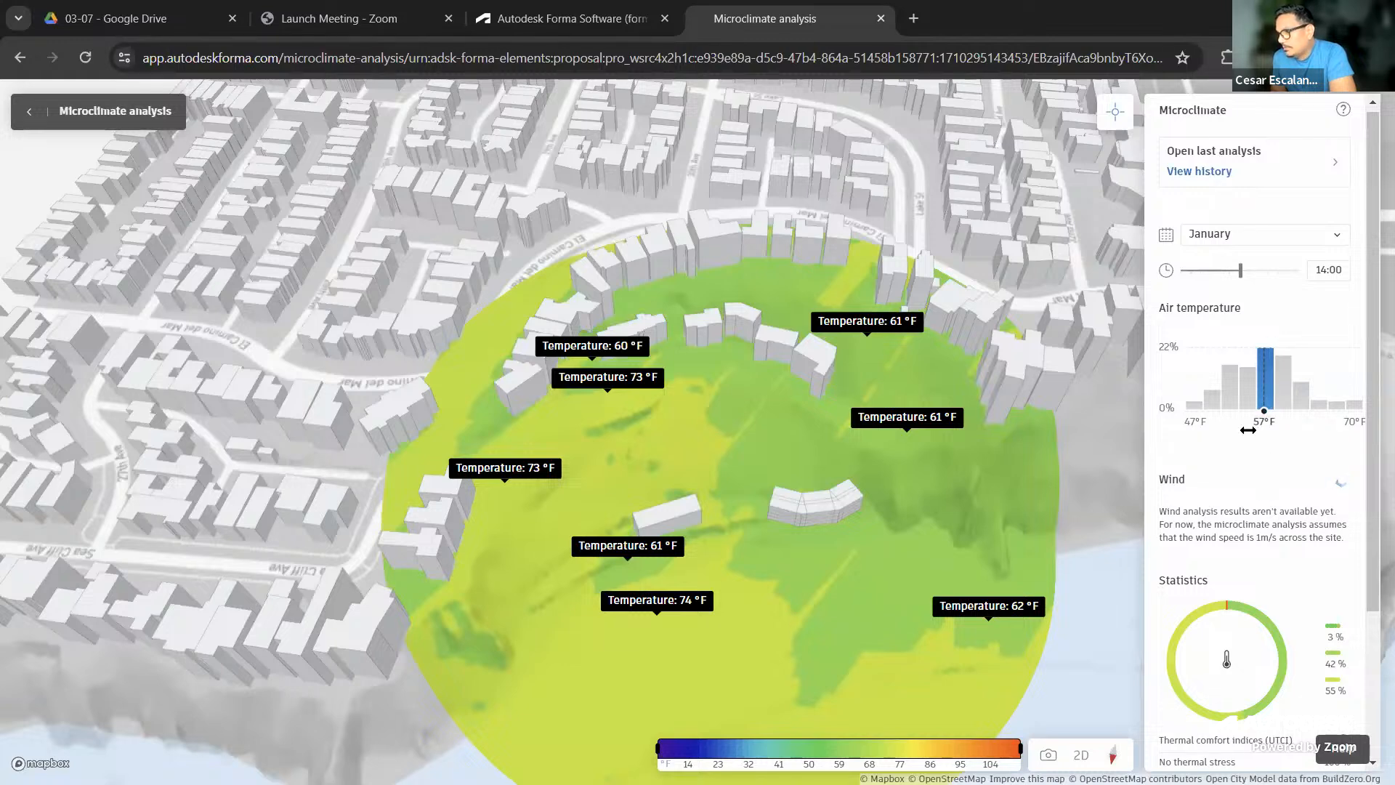
{"action": "left_click", "coordinate": [1249, 388]}
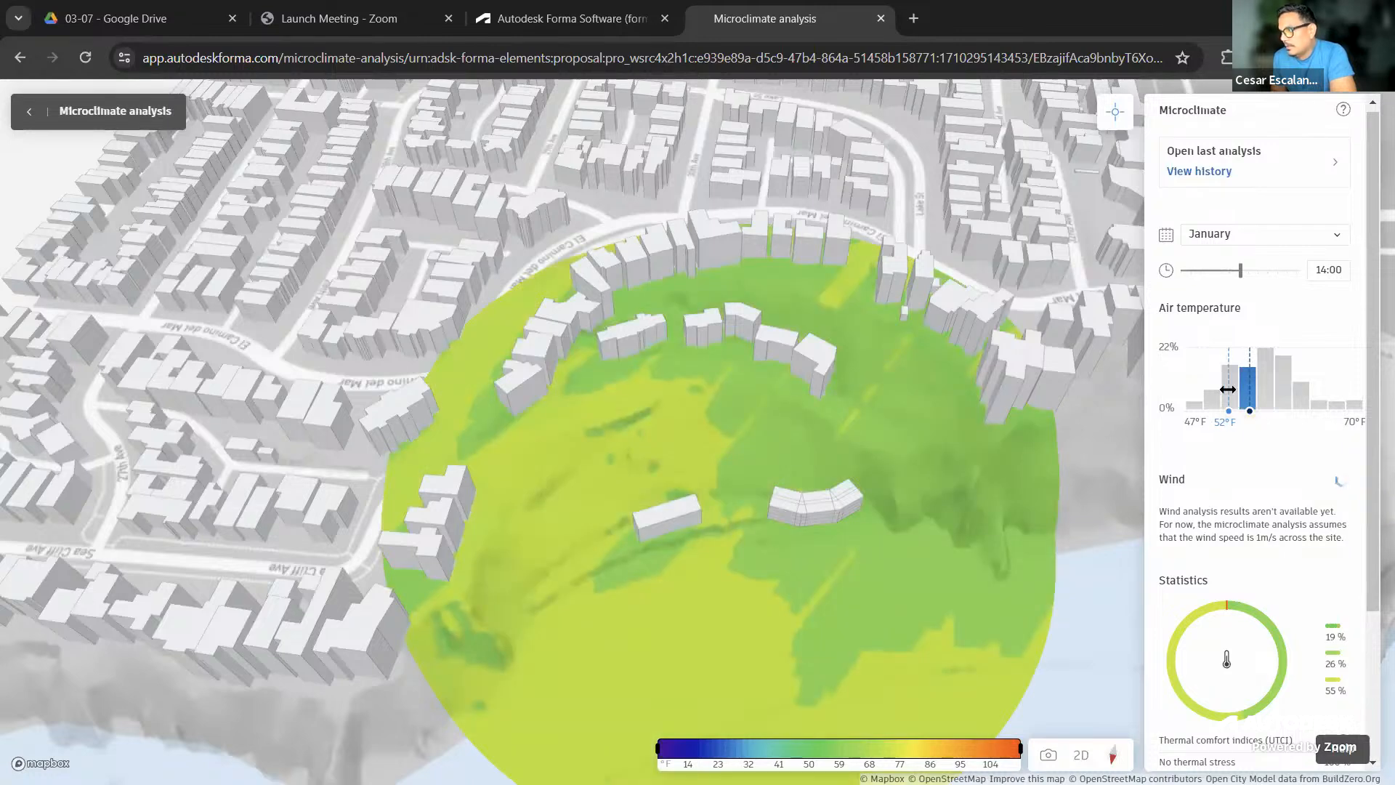
{"action": "left_click", "coordinate": [1227, 390]}
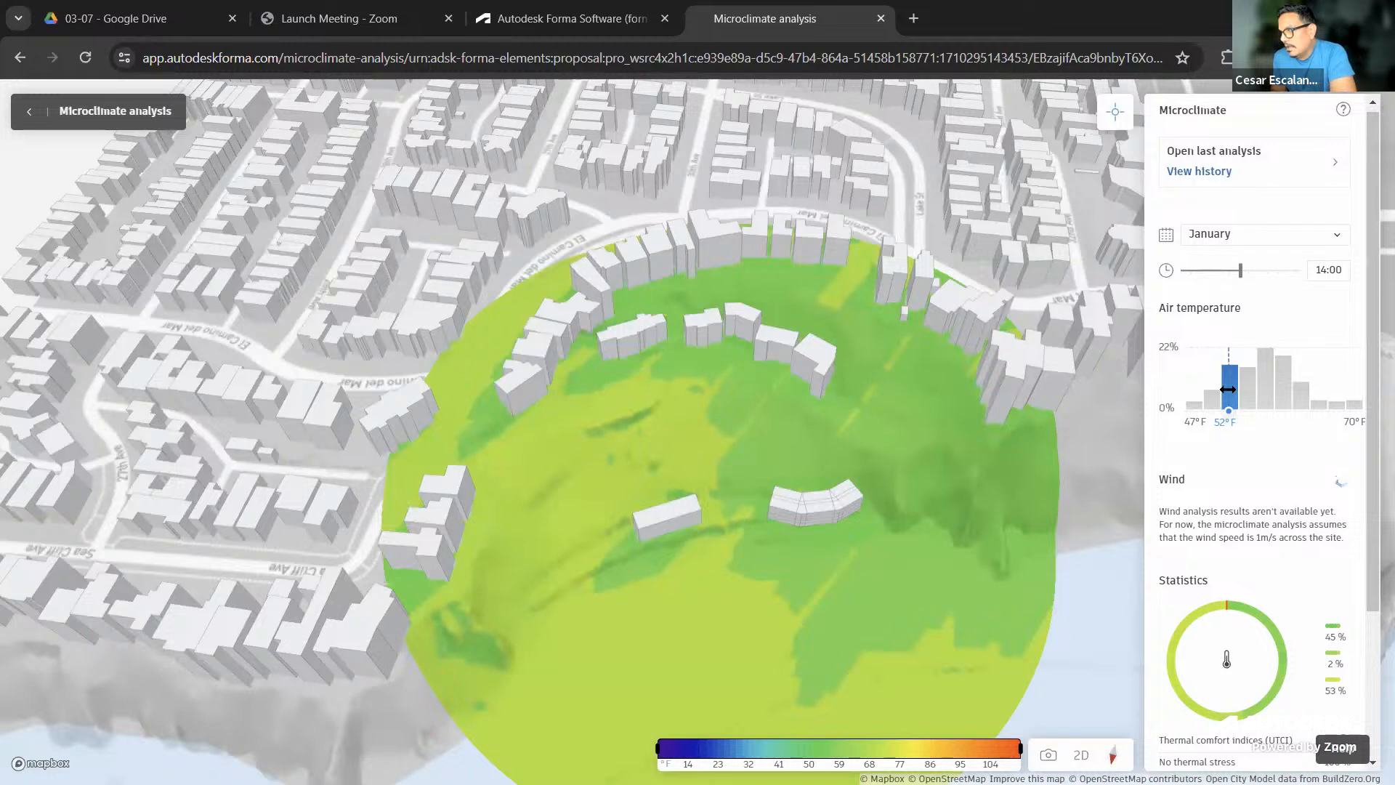
{"action": "left_click", "coordinate": [1297, 396]}
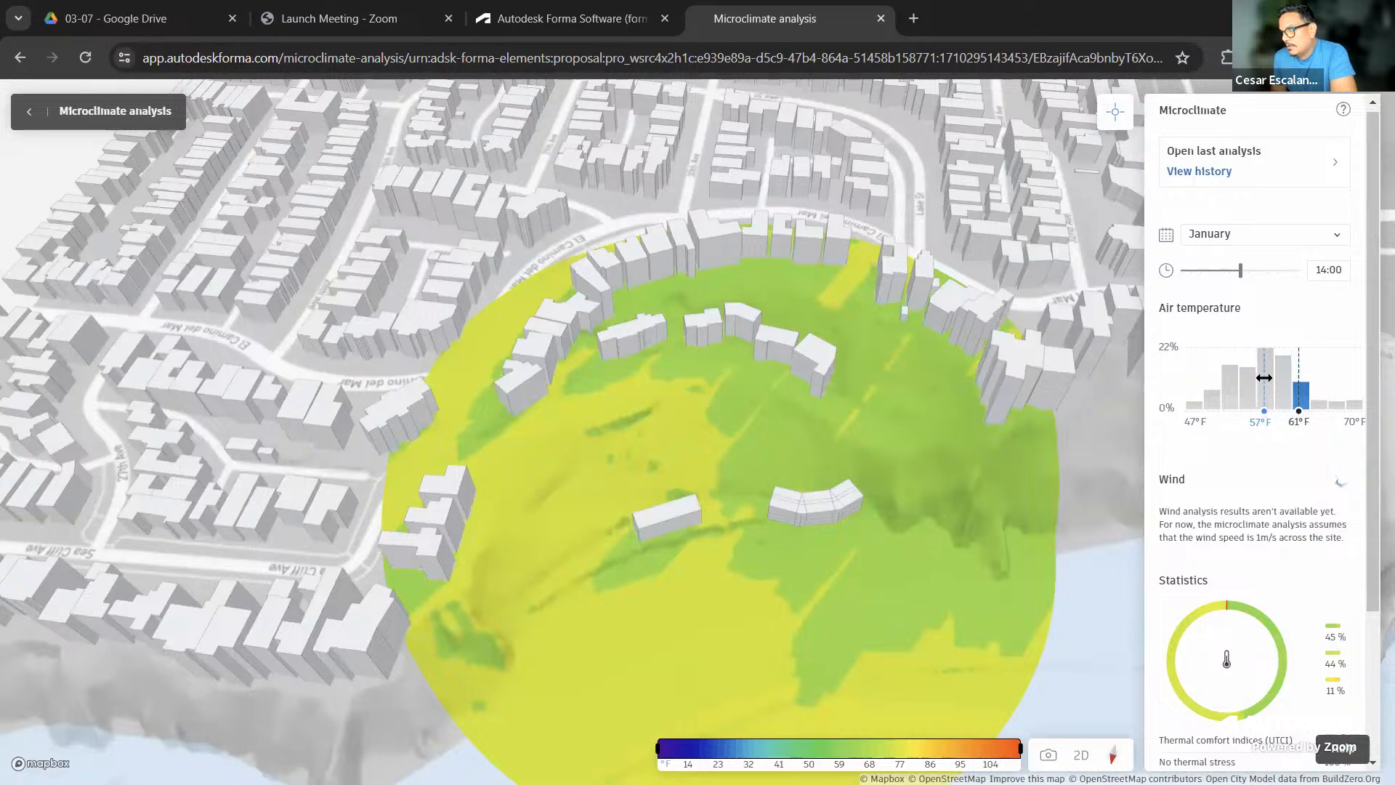
{"action": "left_click", "coordinate": [1264, 378]}
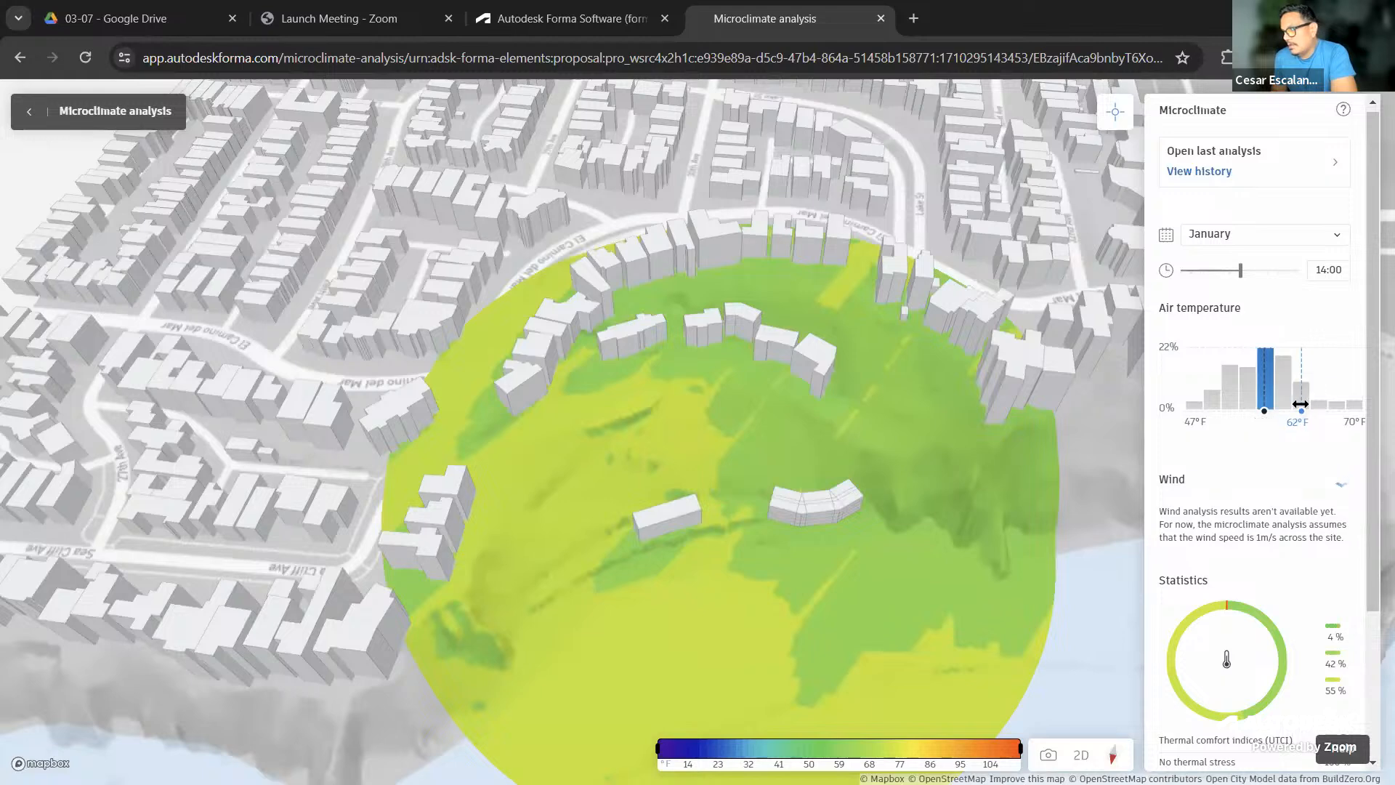
{"action": "left_click", "coordinate": [1300, 404]}
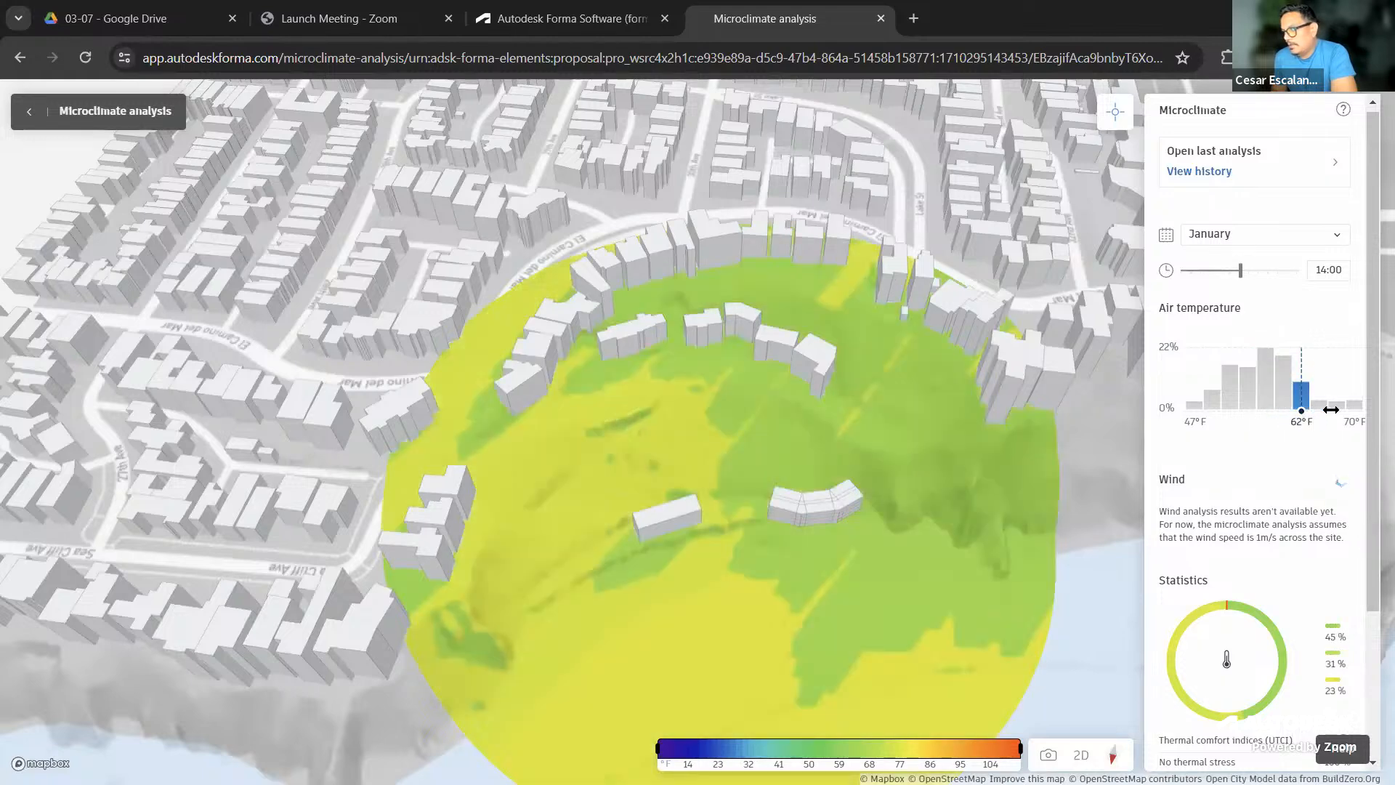
{"action": "left_click", "coordinate": [1354, 404]}
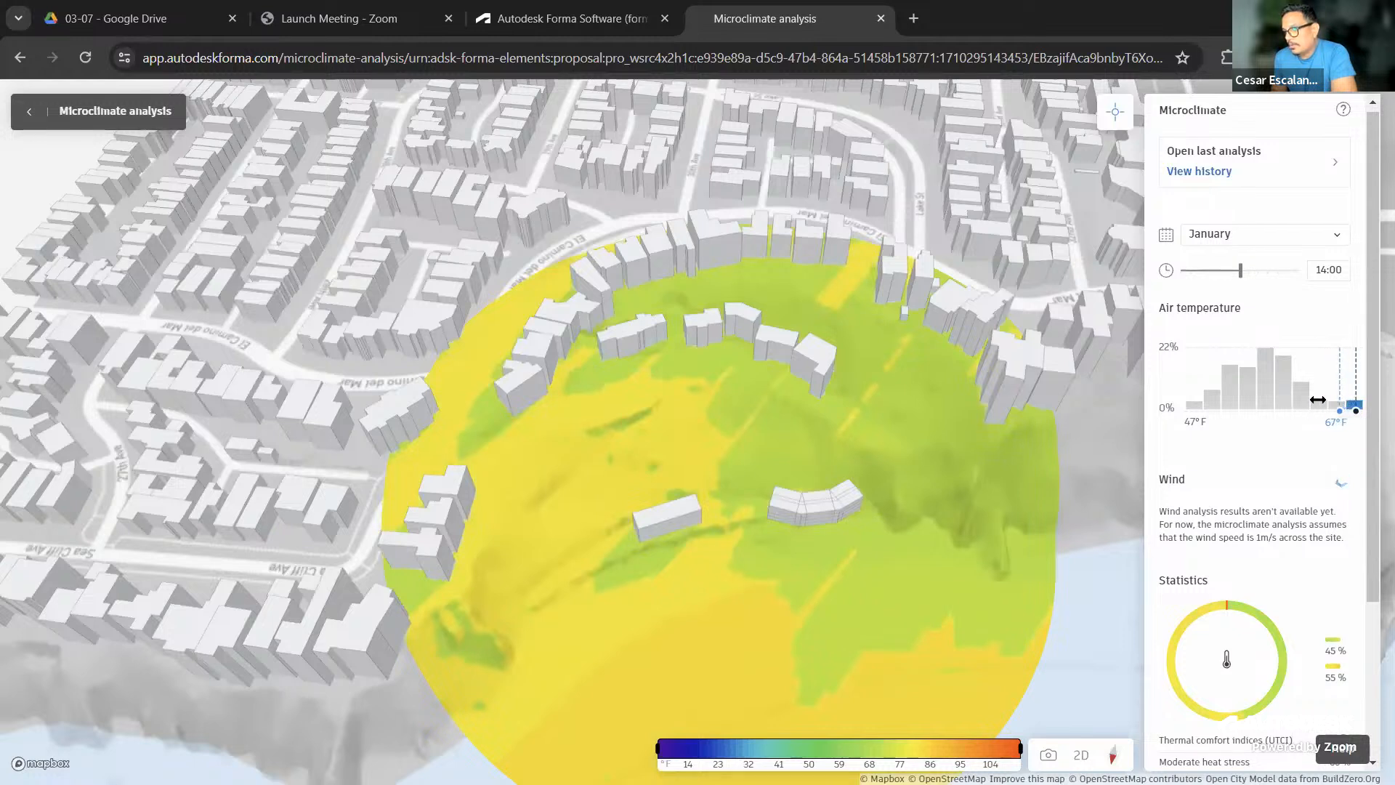
{"action": "left_click", "coordinate": [1268, 389]}
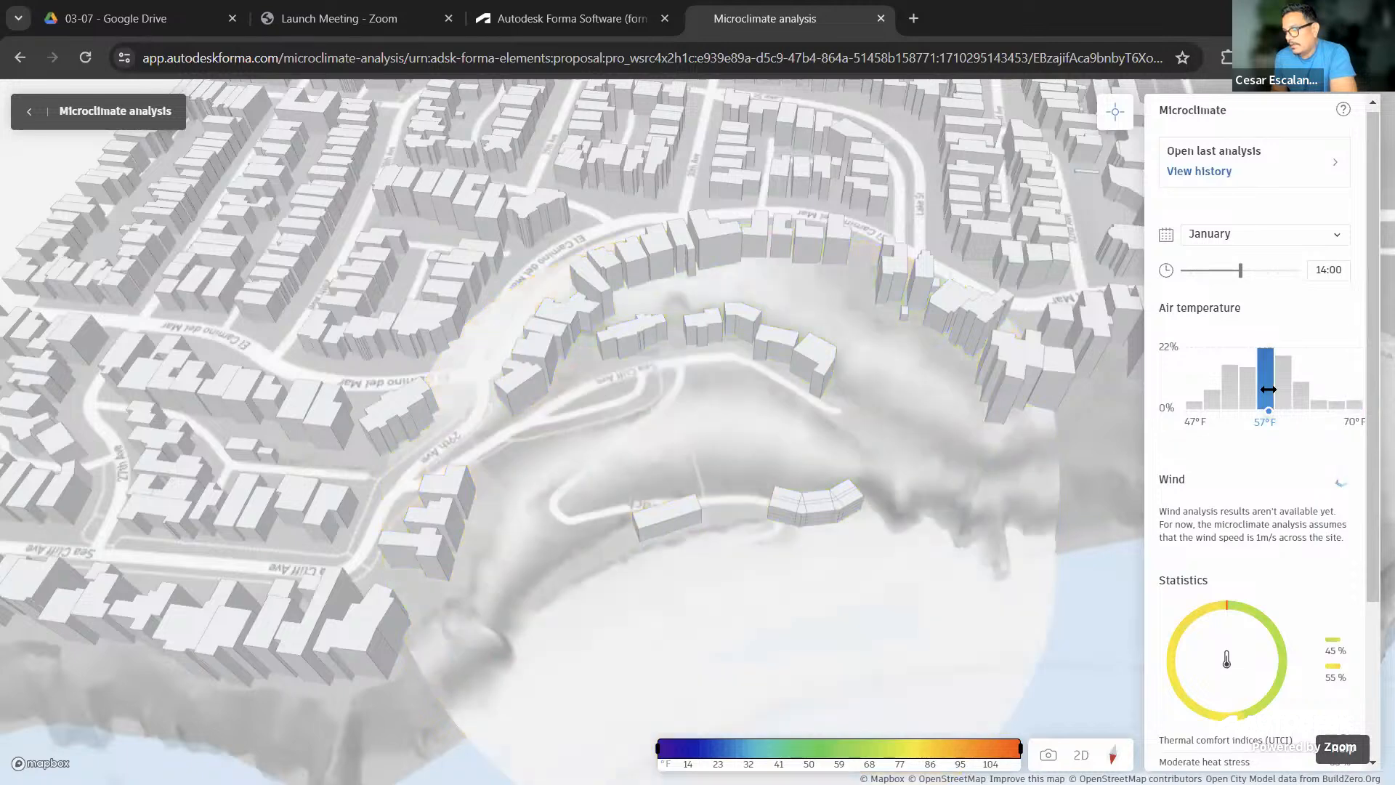
{"action": "left_click", "coordinate": [1337, 240]}
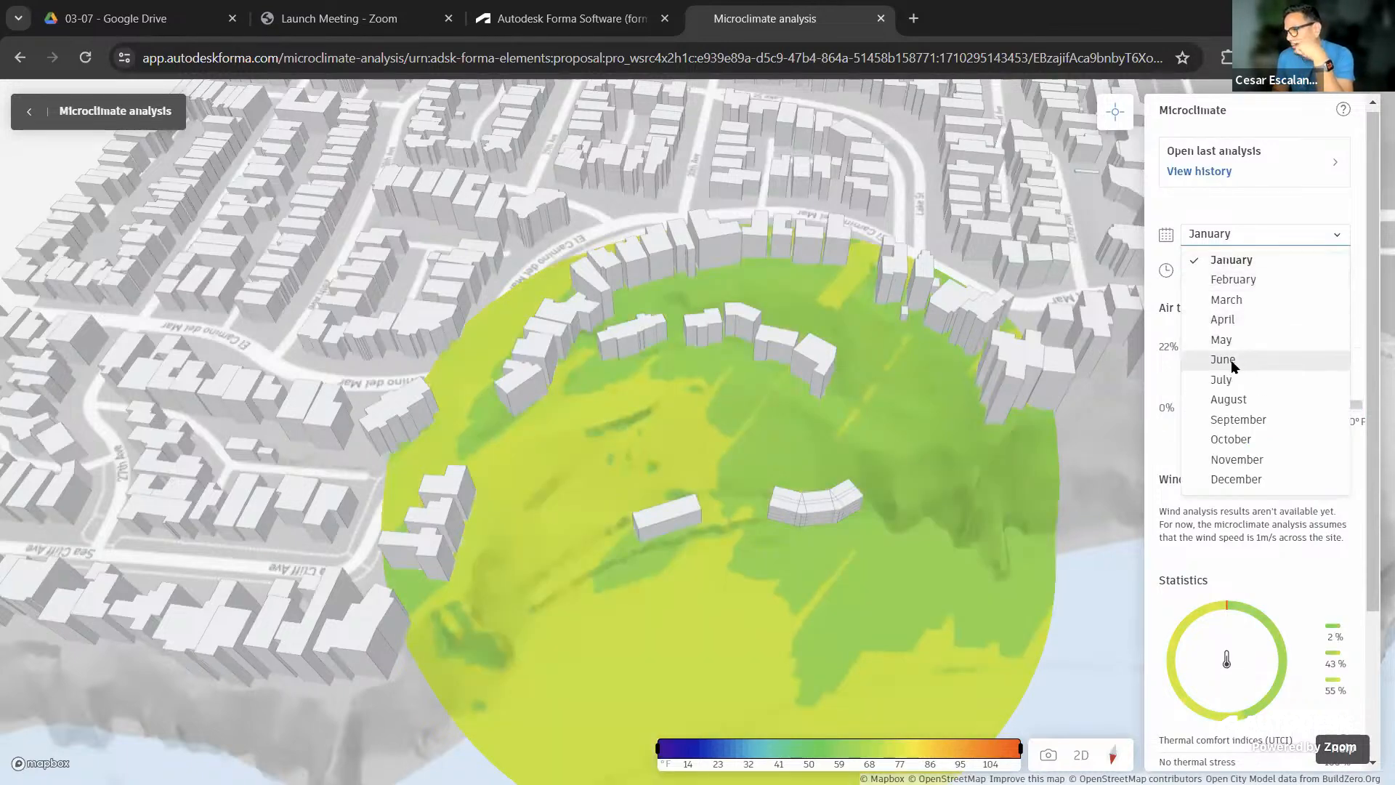
Switch the microclimate results to August and extend the temperature range to warmer values
{"action": "left_click", "coordinate": [1235, 401]}
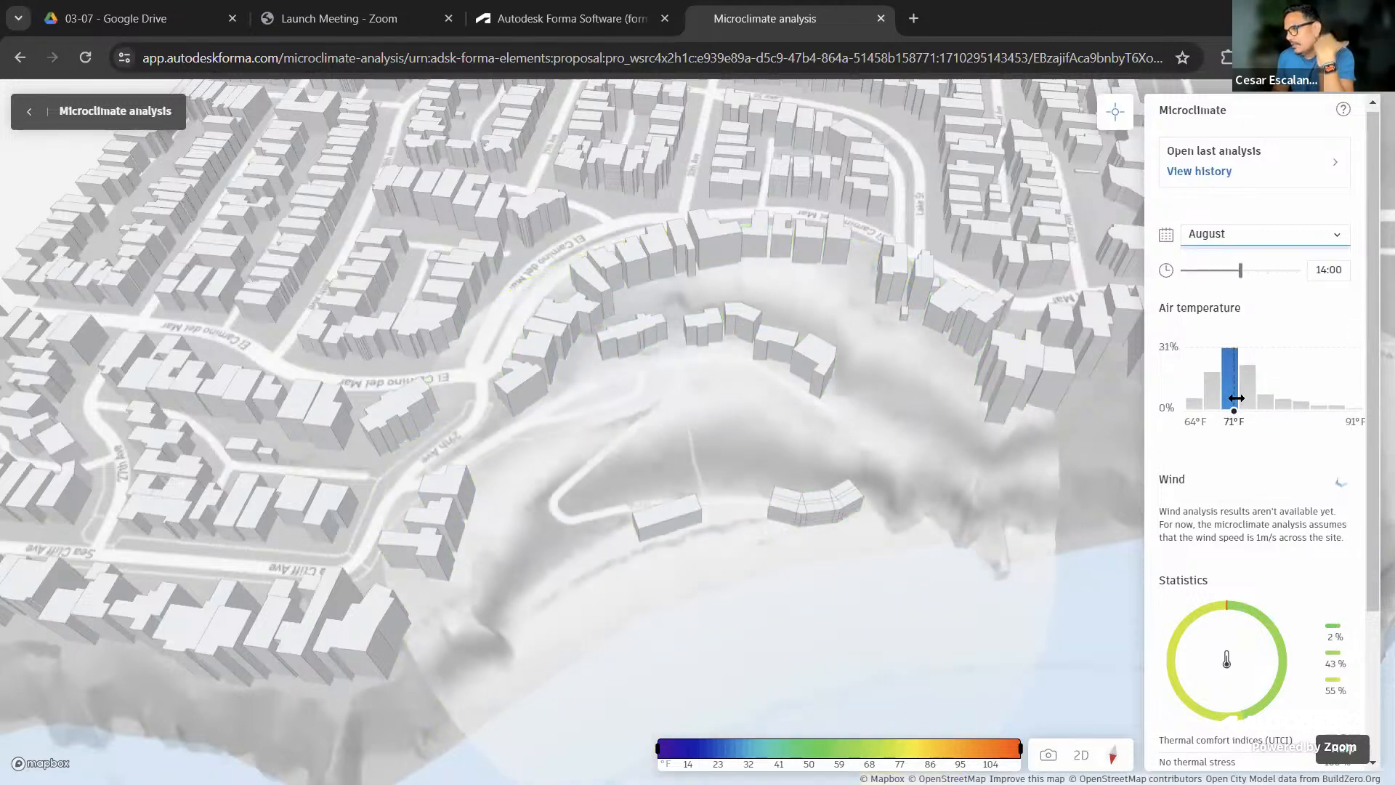
{"action": "left_click_drag", "start_coordinate": [1264, 386], "coordinate": [1244, 435]}
{"action": "mouse_move", "coordinate": [1171, 657]}
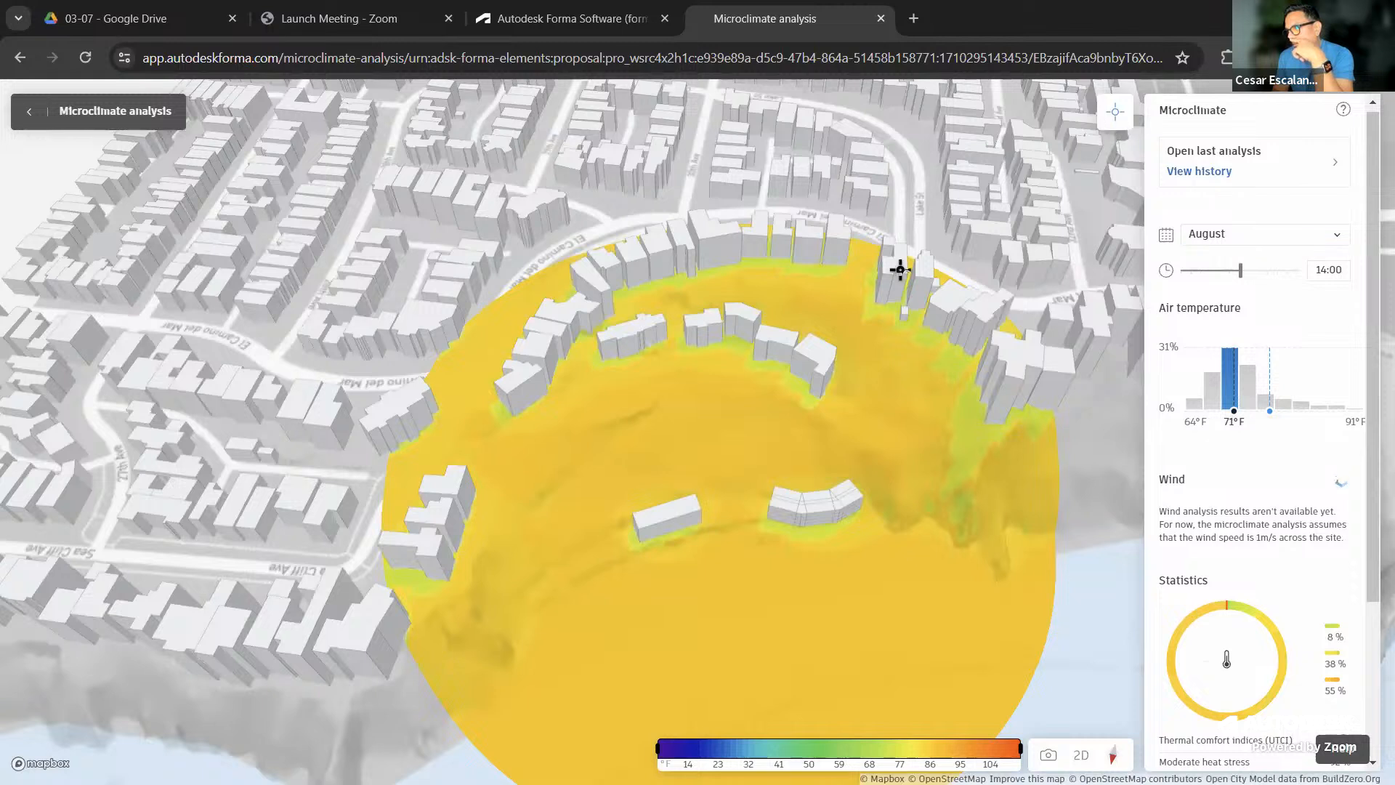
Pin four temperature readings across the site, then return to the design
{"action": "left_click", "coordinate": [865, 337]}
{"action": "left_click", "coordinate": [715, 432]}
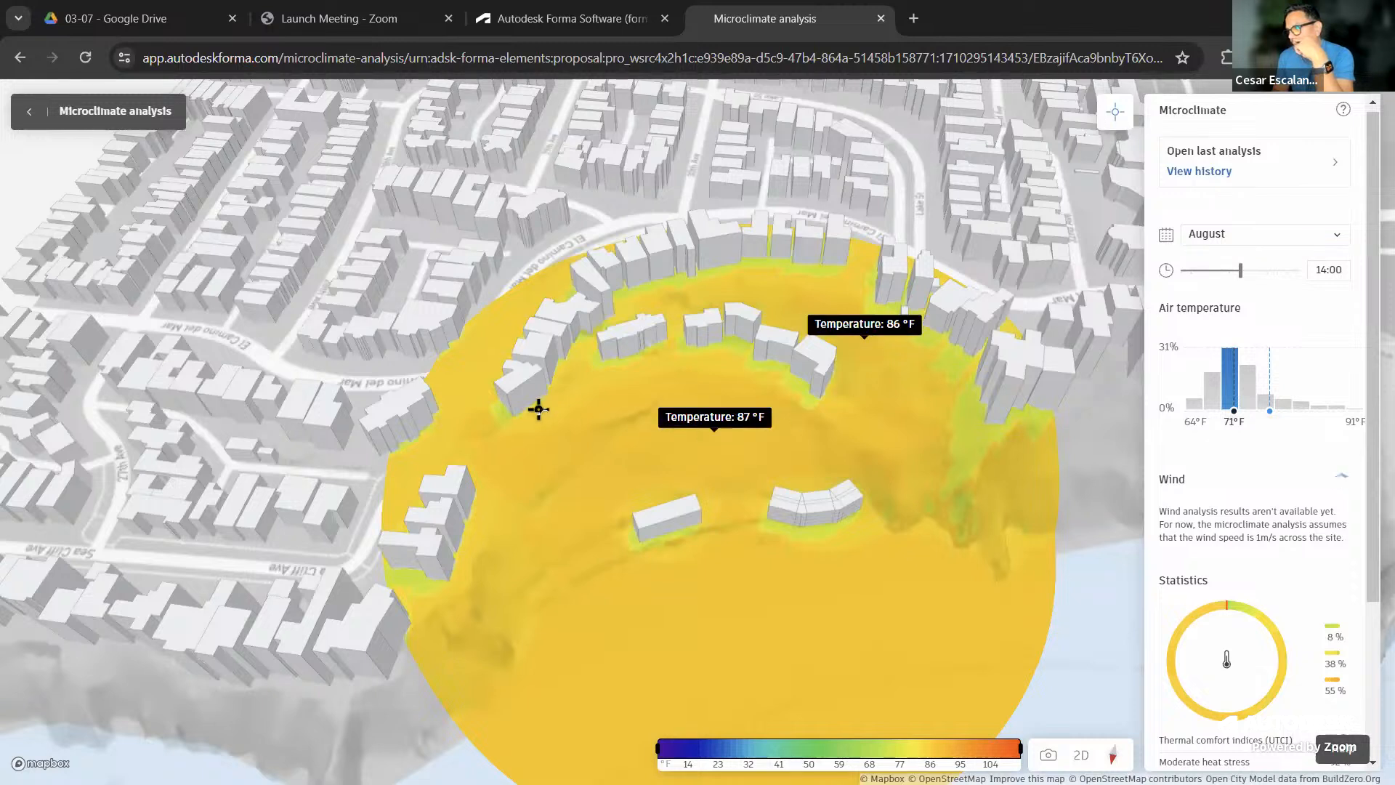
{"action": "left_click", "coordinate": [475, 415]}
{"action": "left_click", "coordinate": [517, 307]}
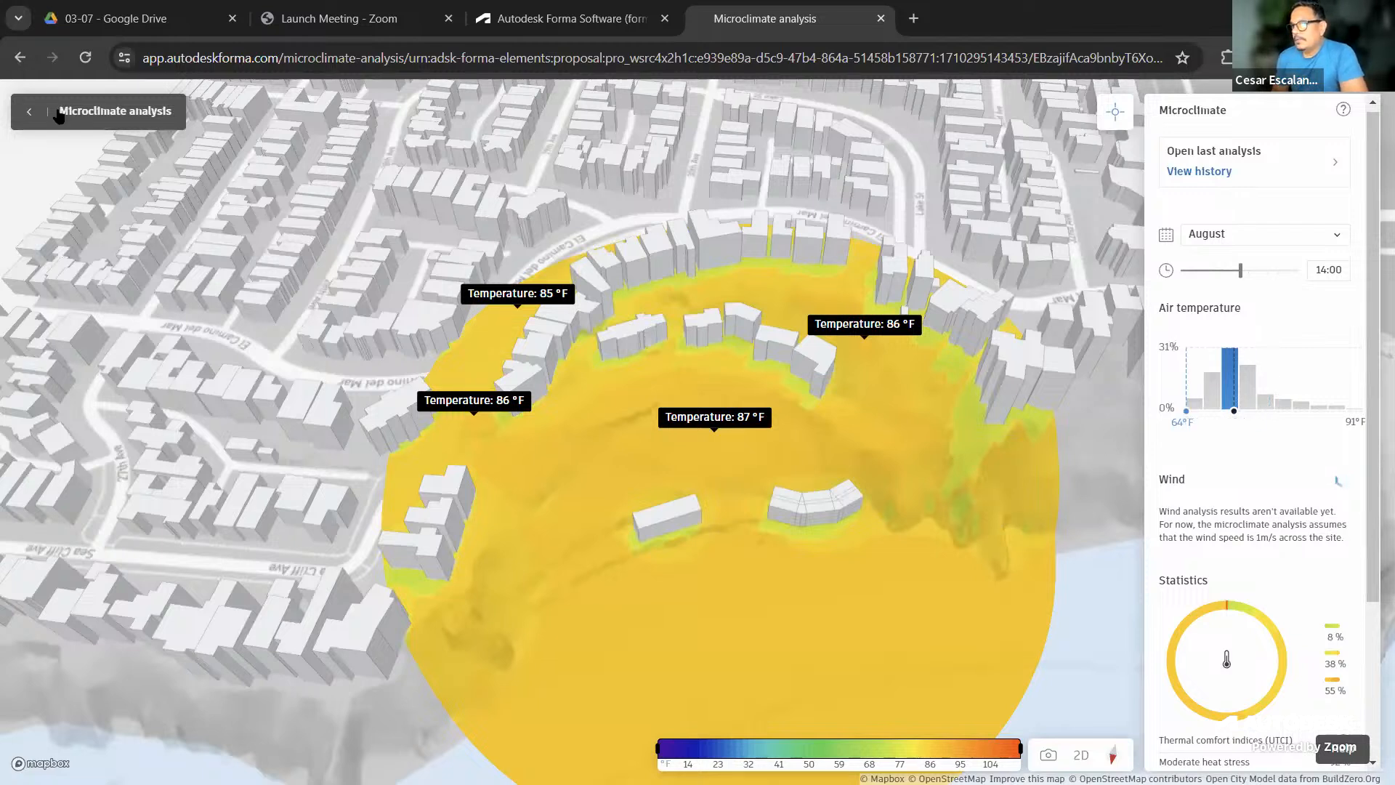
{"action": "left_click", "coordinate": [23, 113]}
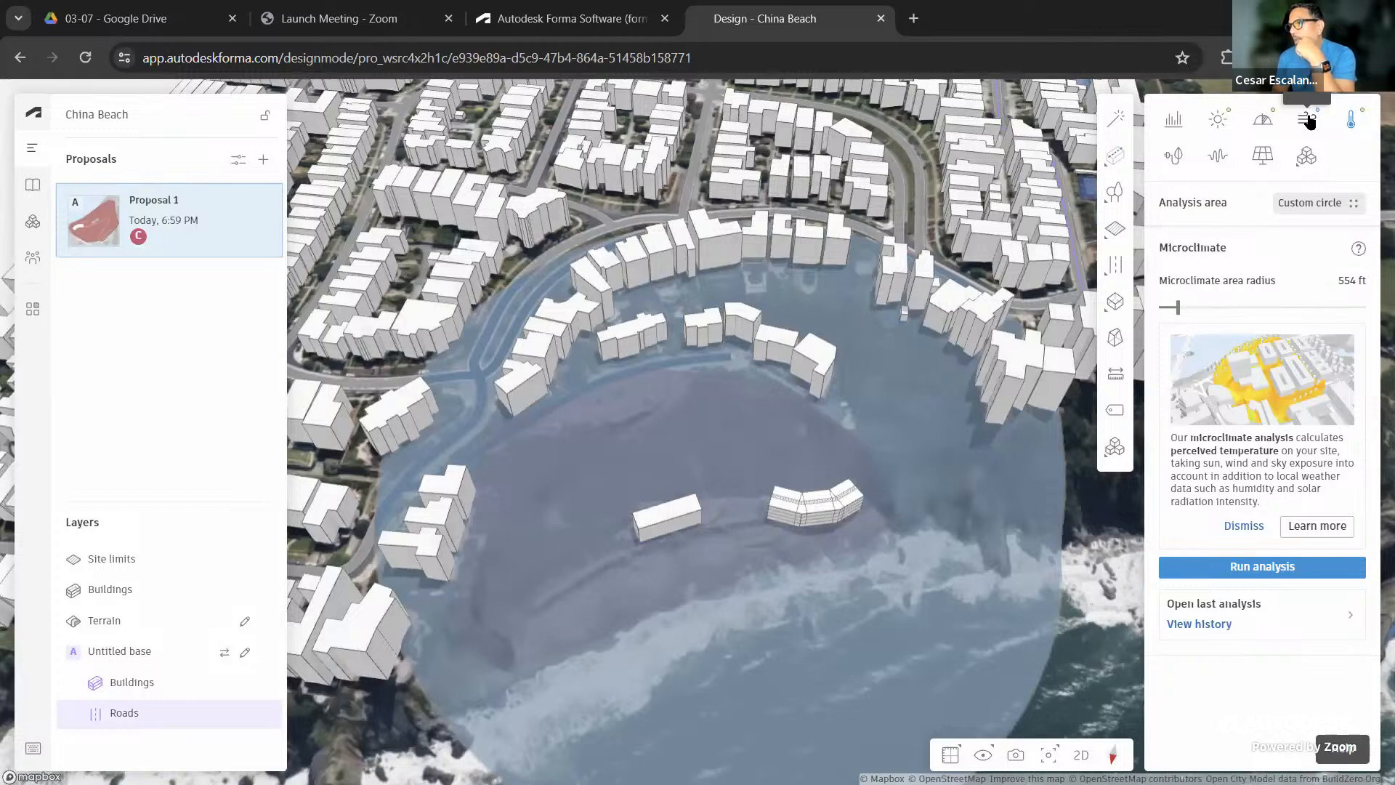
Run a rapid wind analysis on the China Beach site and show its wind direction results
{"action": "left_click", "coordinate": [1308, 120]}
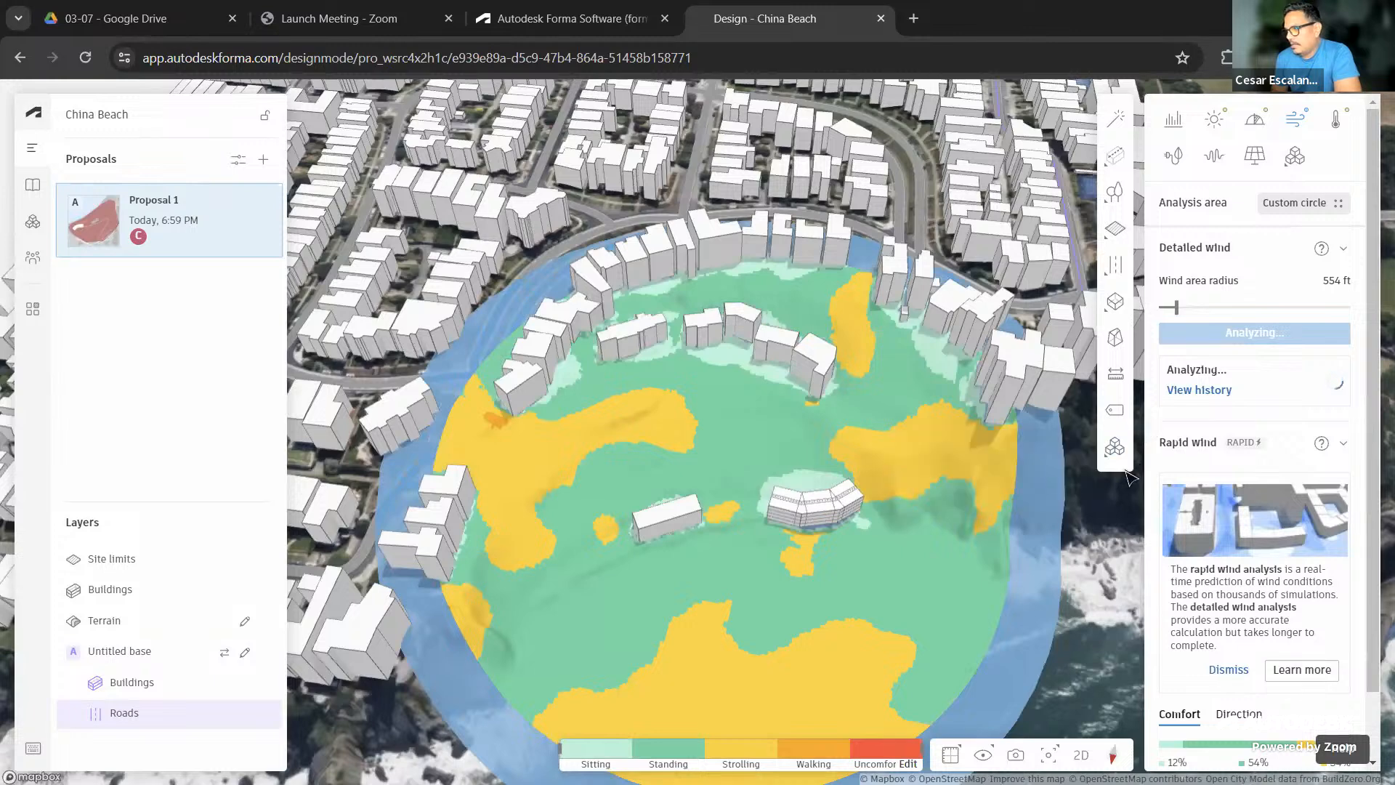
{"action": "scroll", "coordinate": [1239, 680], "scroll_direction": "down", "scroll_amount": 1}
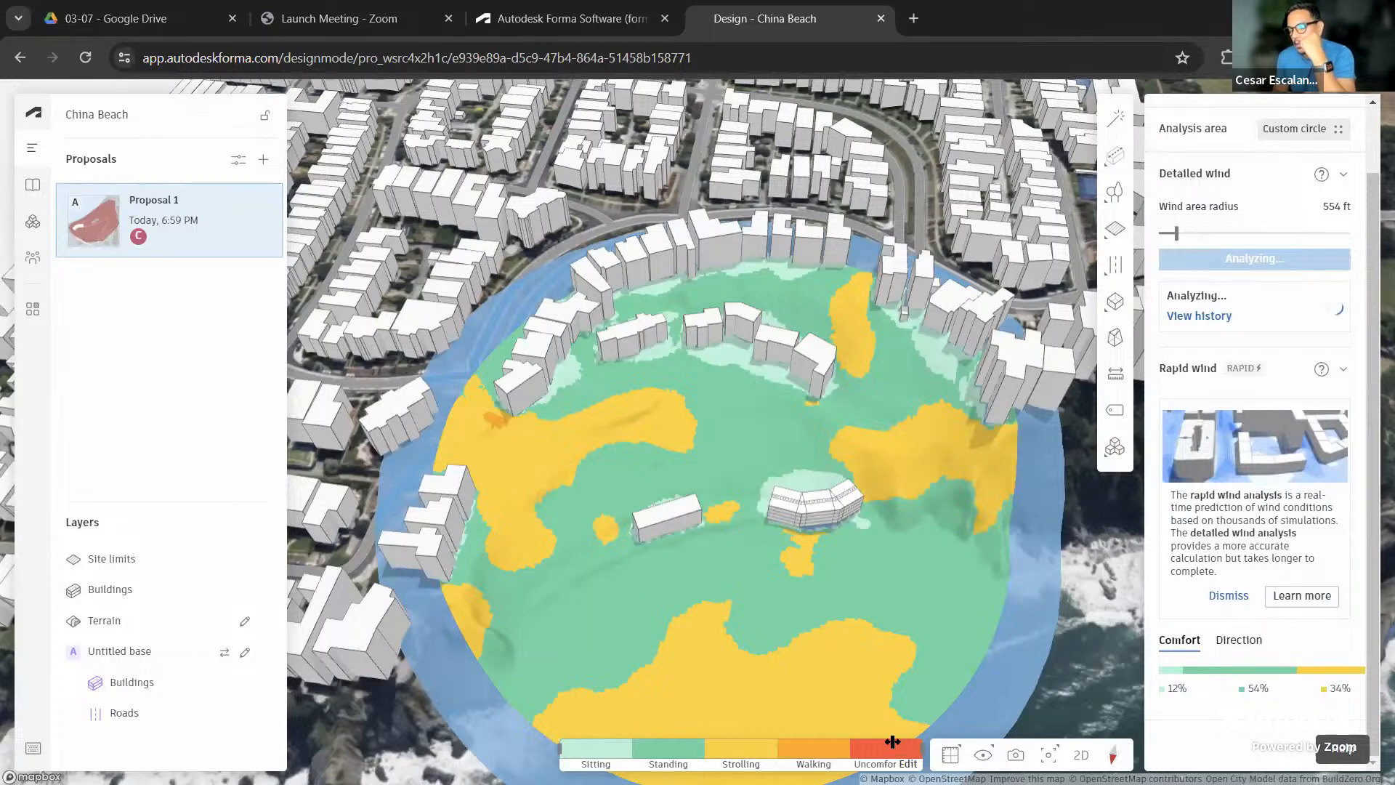
{"action": "left_click", "coordinate": [1237, 643]}
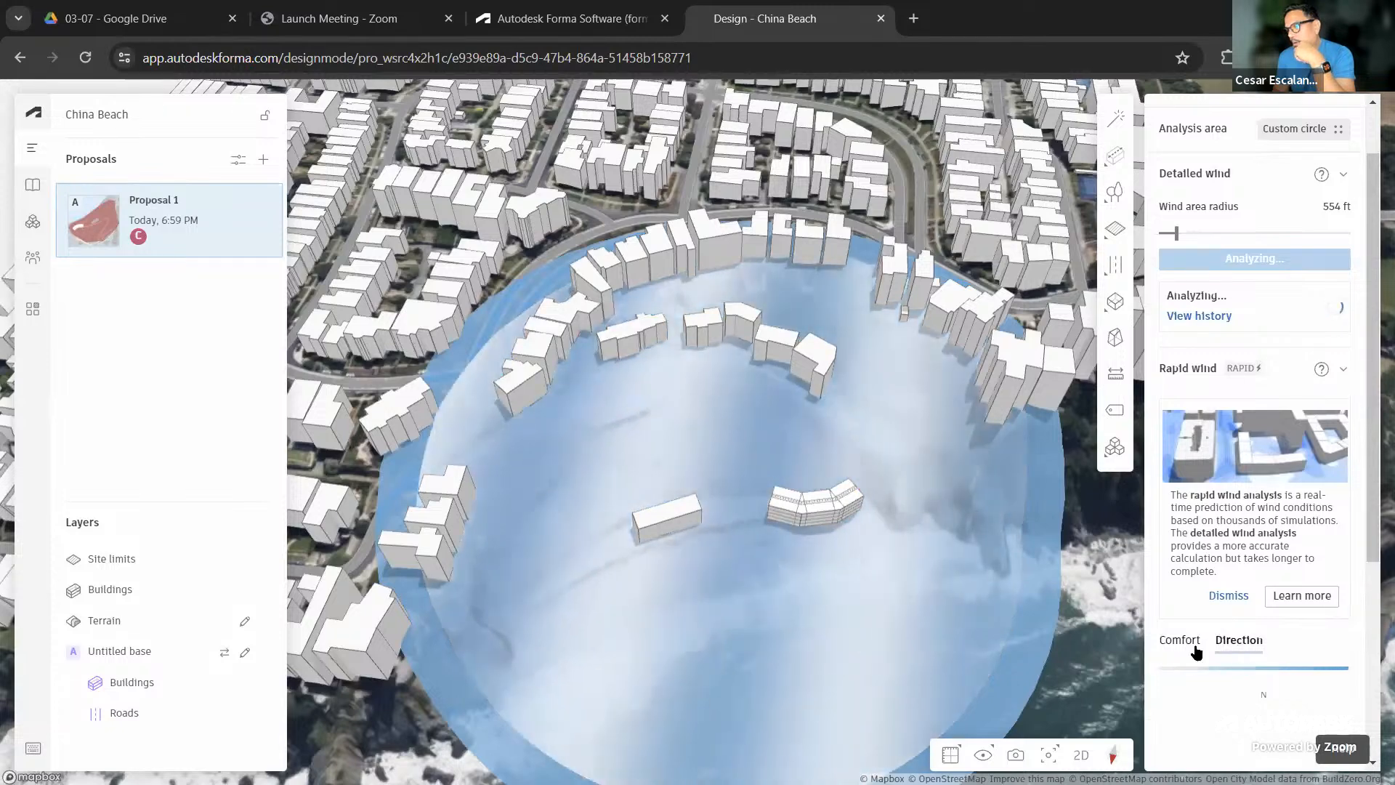
Filter the wind results to westerly wind (270°, 38%) and check speeds peaking near 10 mph
{"action": "scroll", "coordinate": [1248, 644], "scroll_direction": "down", "scroll_amount": 5}
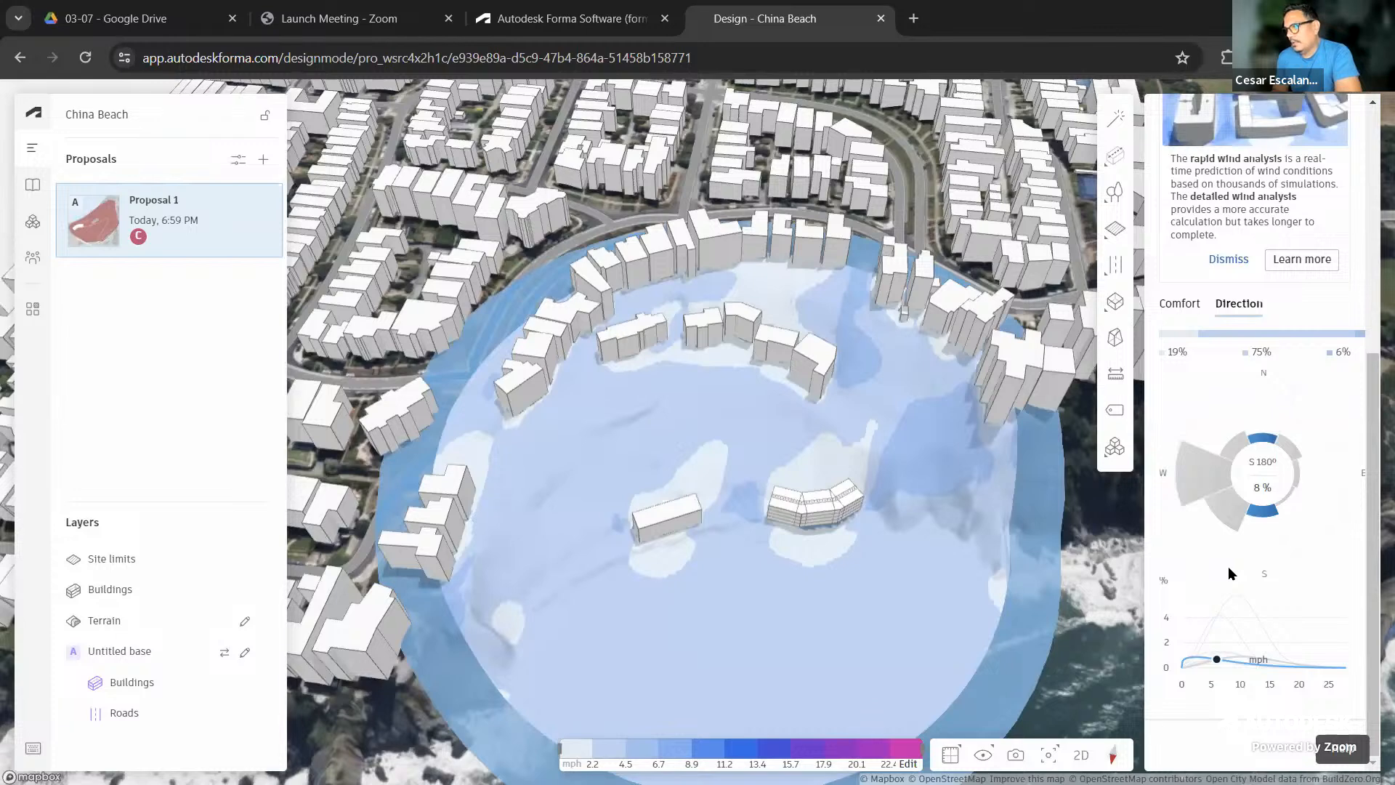
{"action": "left_click", "coordinate": [1206, 480]}
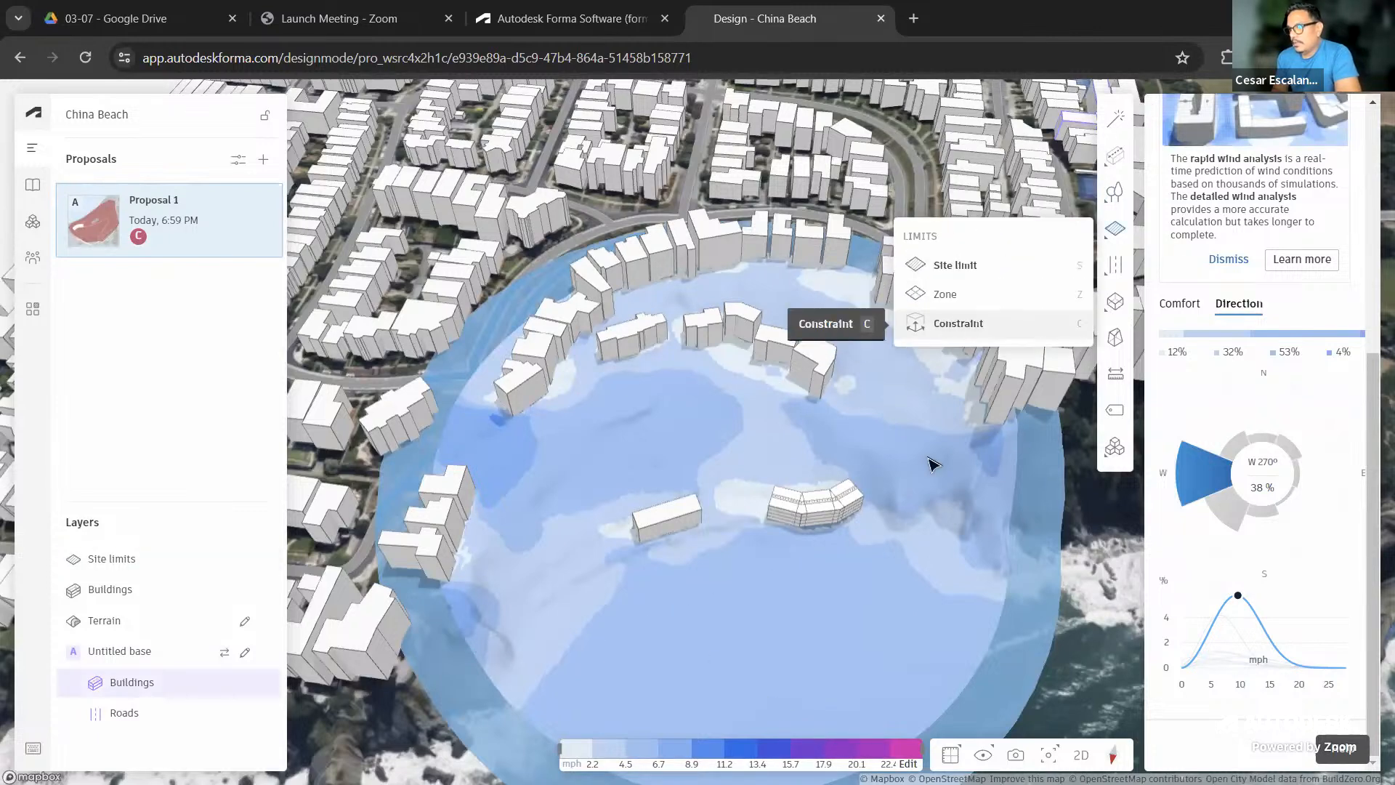
{"action": "left_click", "coordinate": [1115, 229]}
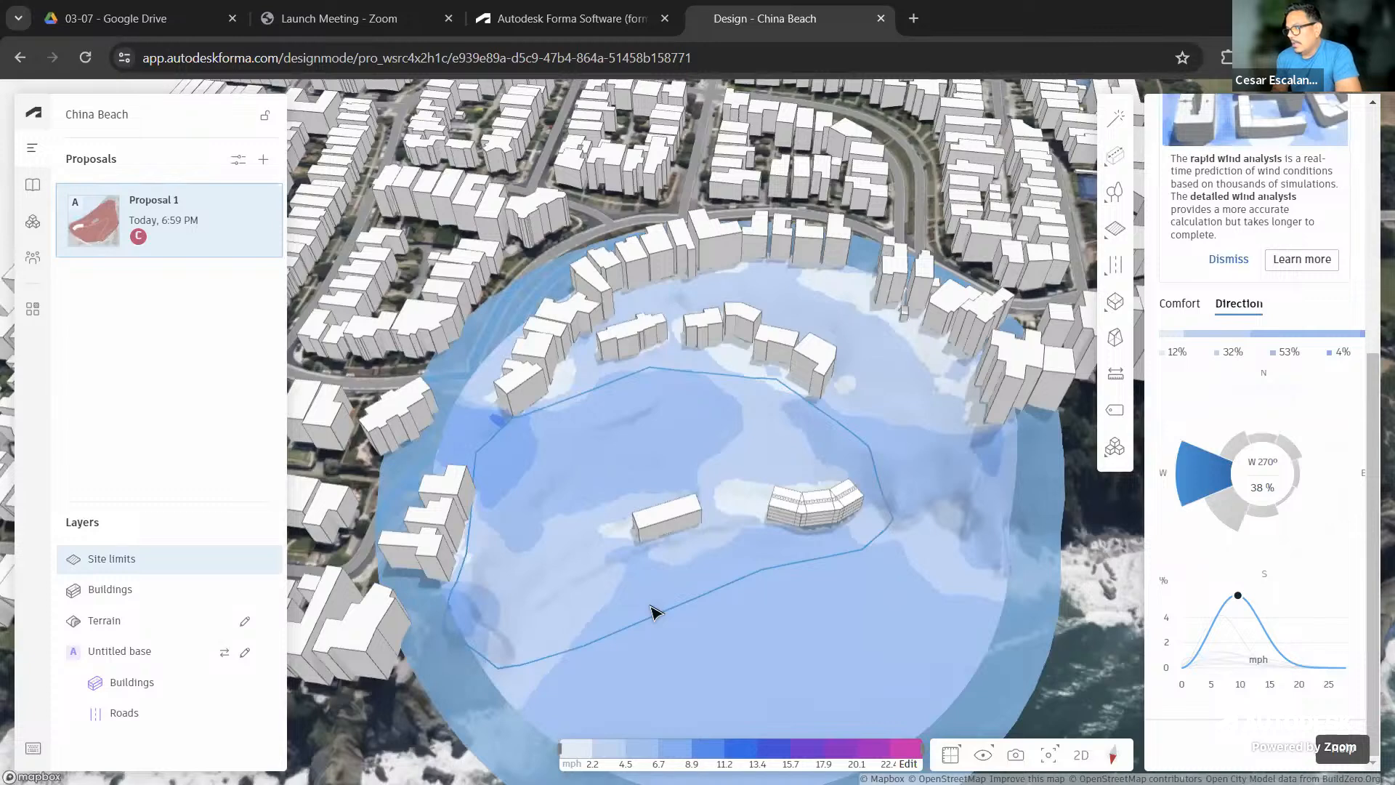
{"action": "mouse_move", "coordinate": [1209, 688]}
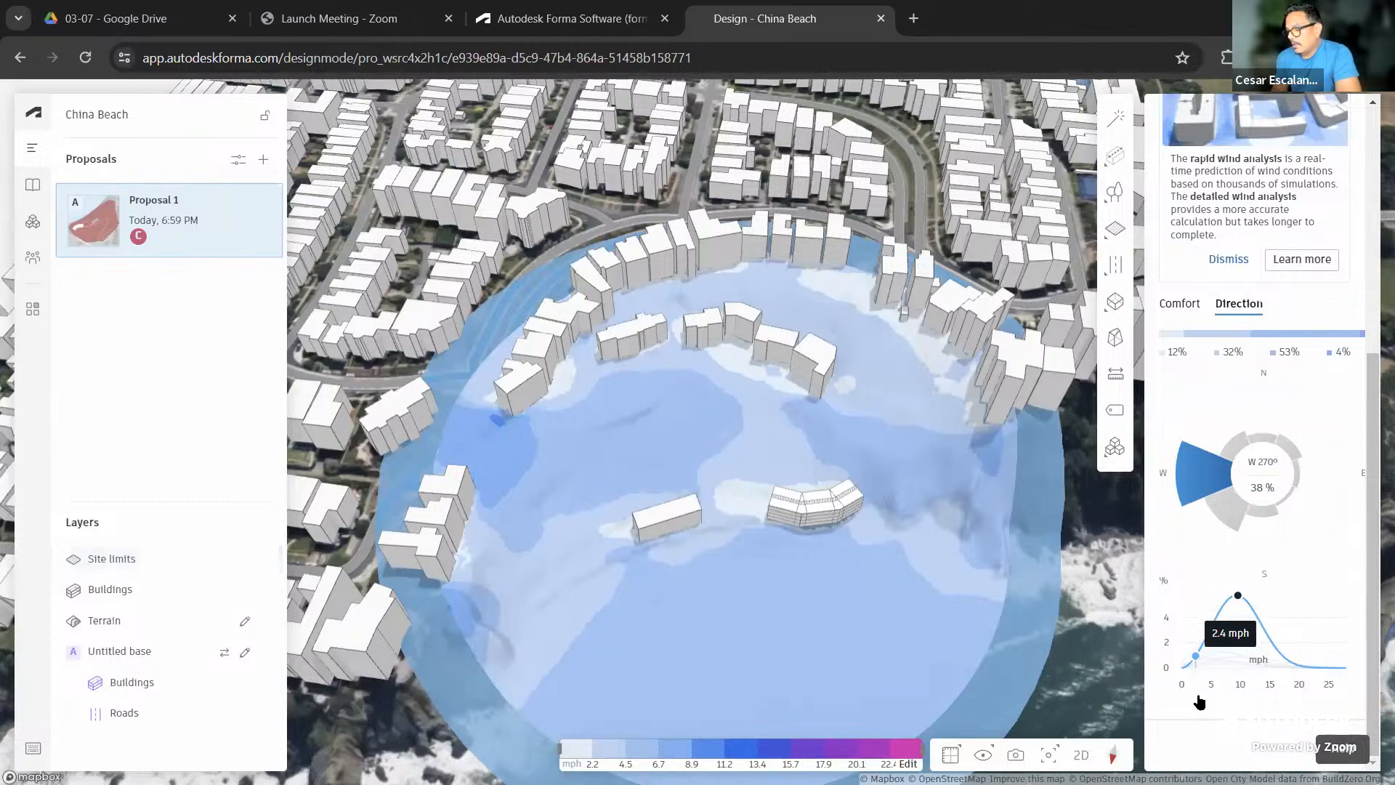
{"action": "mouse_move", "coordinate": [1235, 646]}
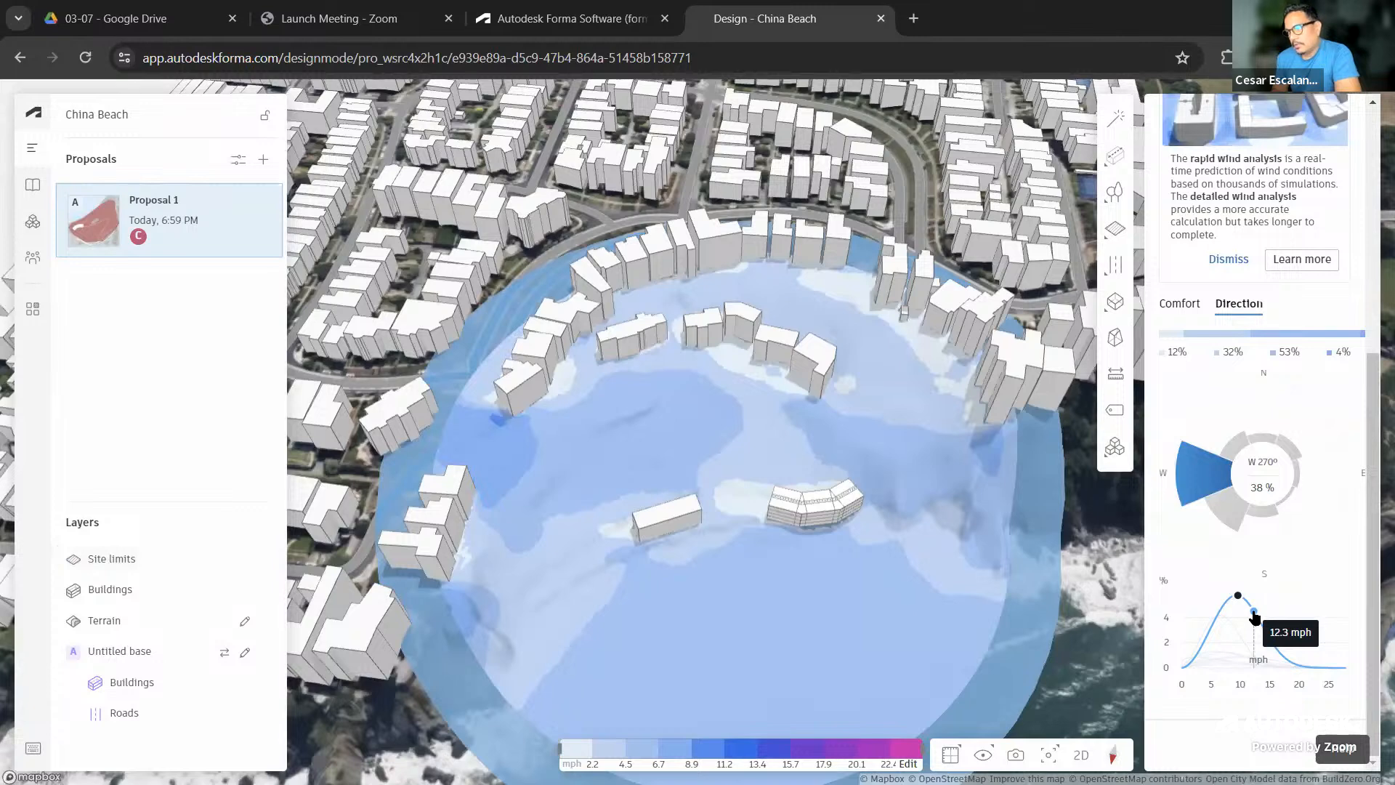
Step the westerly wind map through speeds from about 12 mph up to around 20 mph
{"action": "left_click", "coordinate": [1254, 617]}
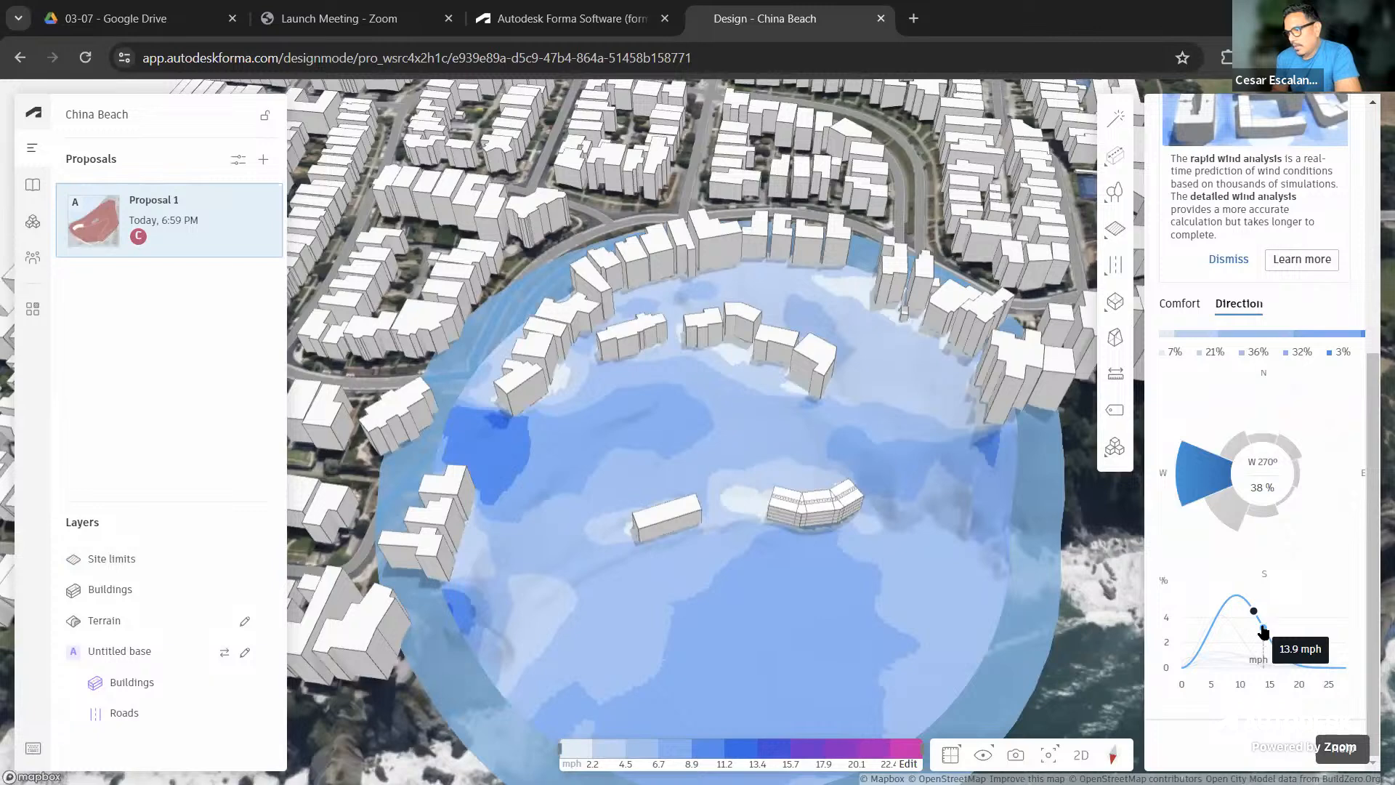
{"action": "left_click", "coordinate": [1263, 631]}
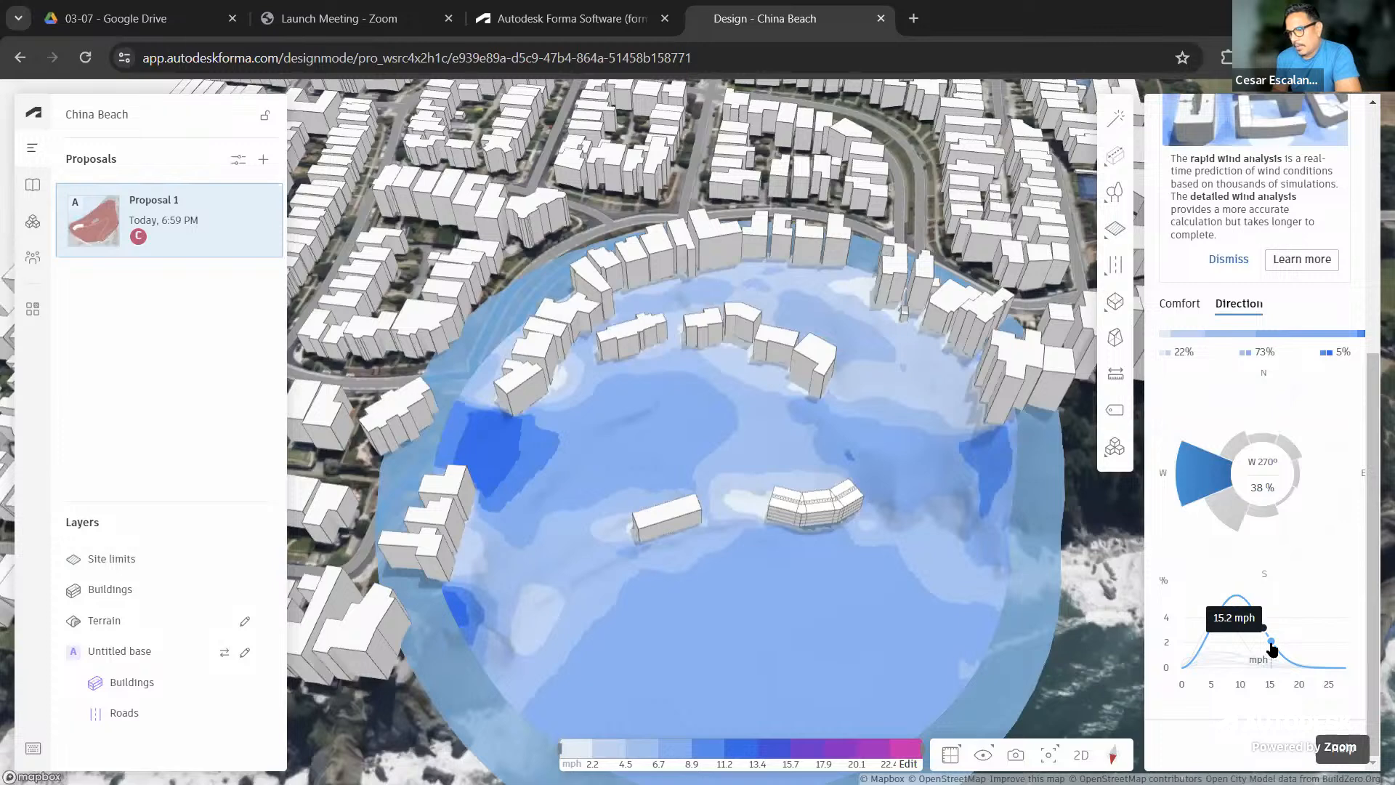
{"action": "left_click", "coordinate": [1271, 642]}
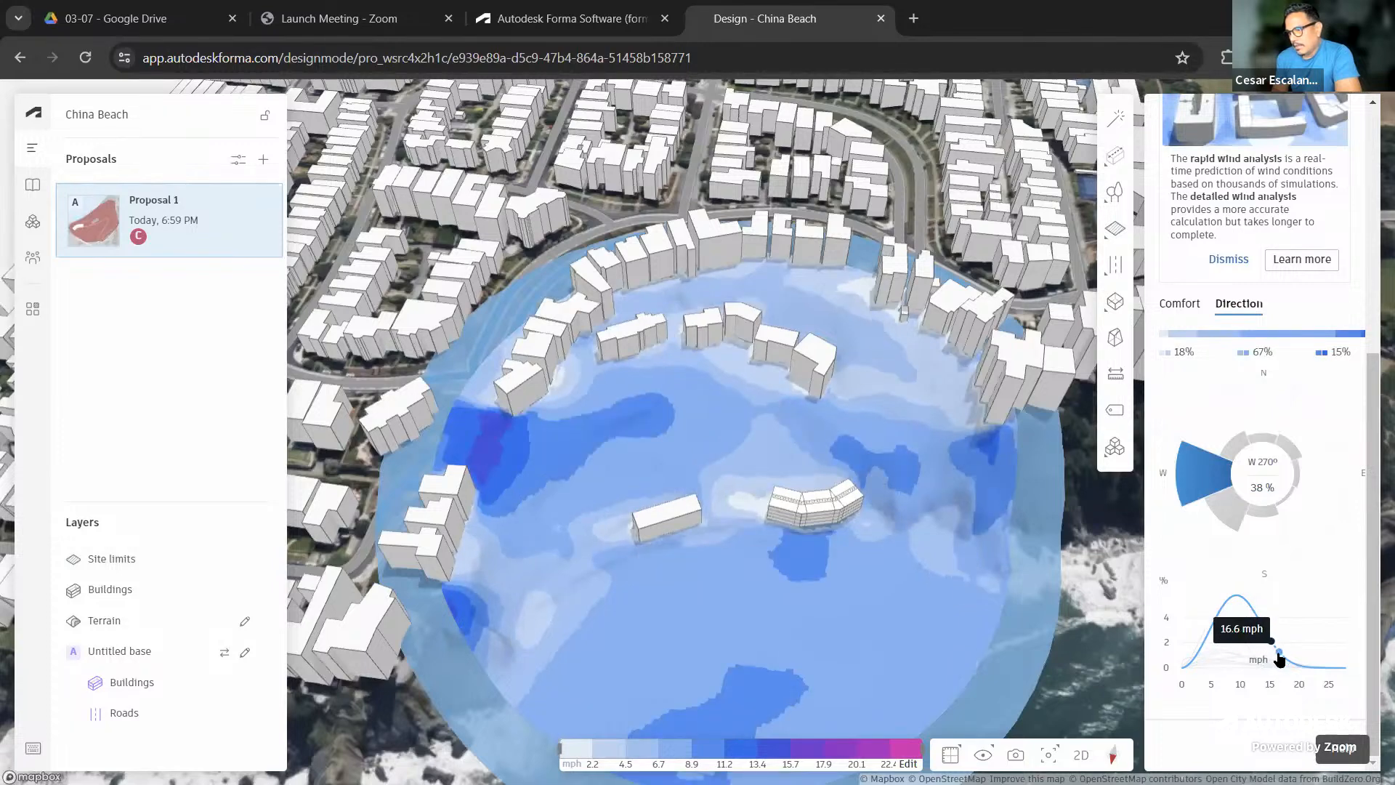
{"action": "left_click", "coordinate": [1277, 651]}
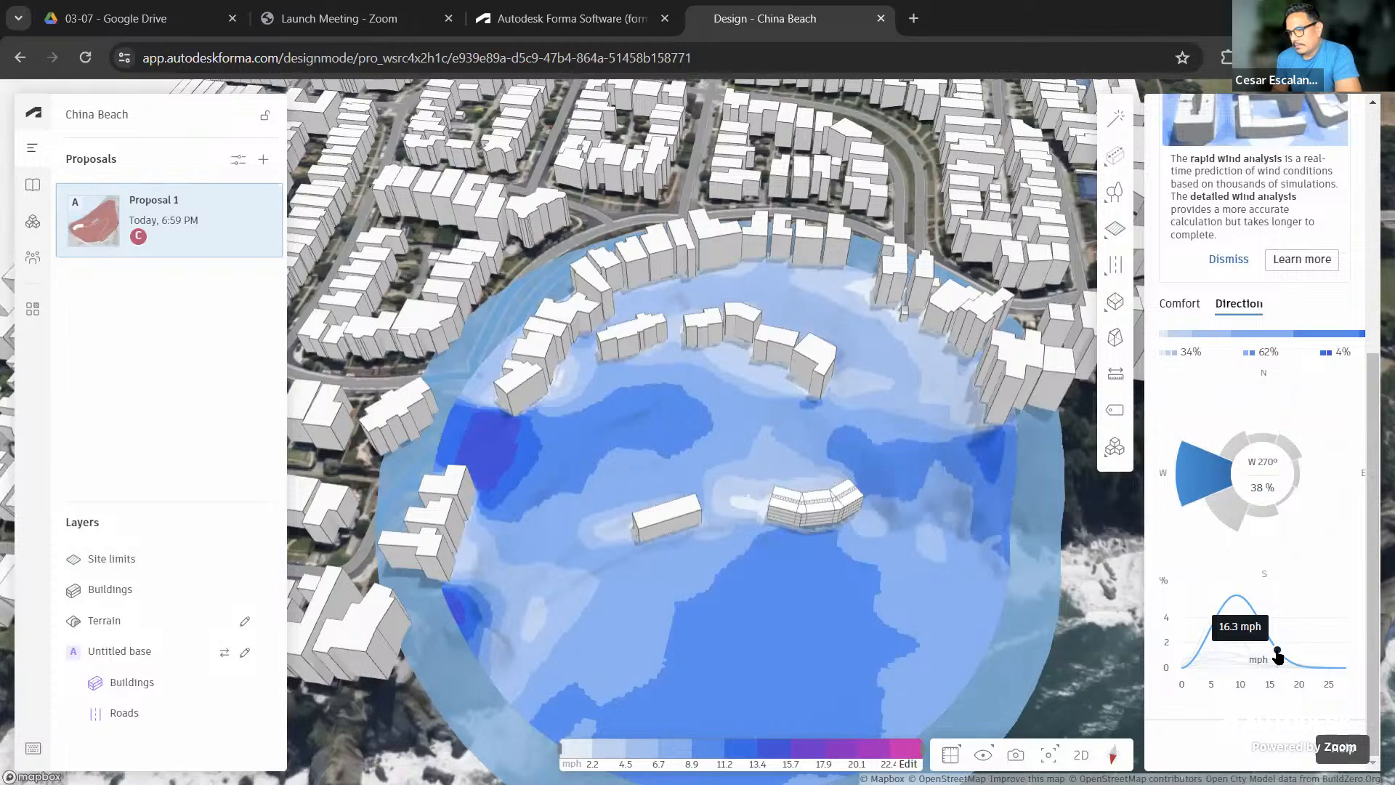
{"action": "left_click", "coordinate": [1257, 618]}
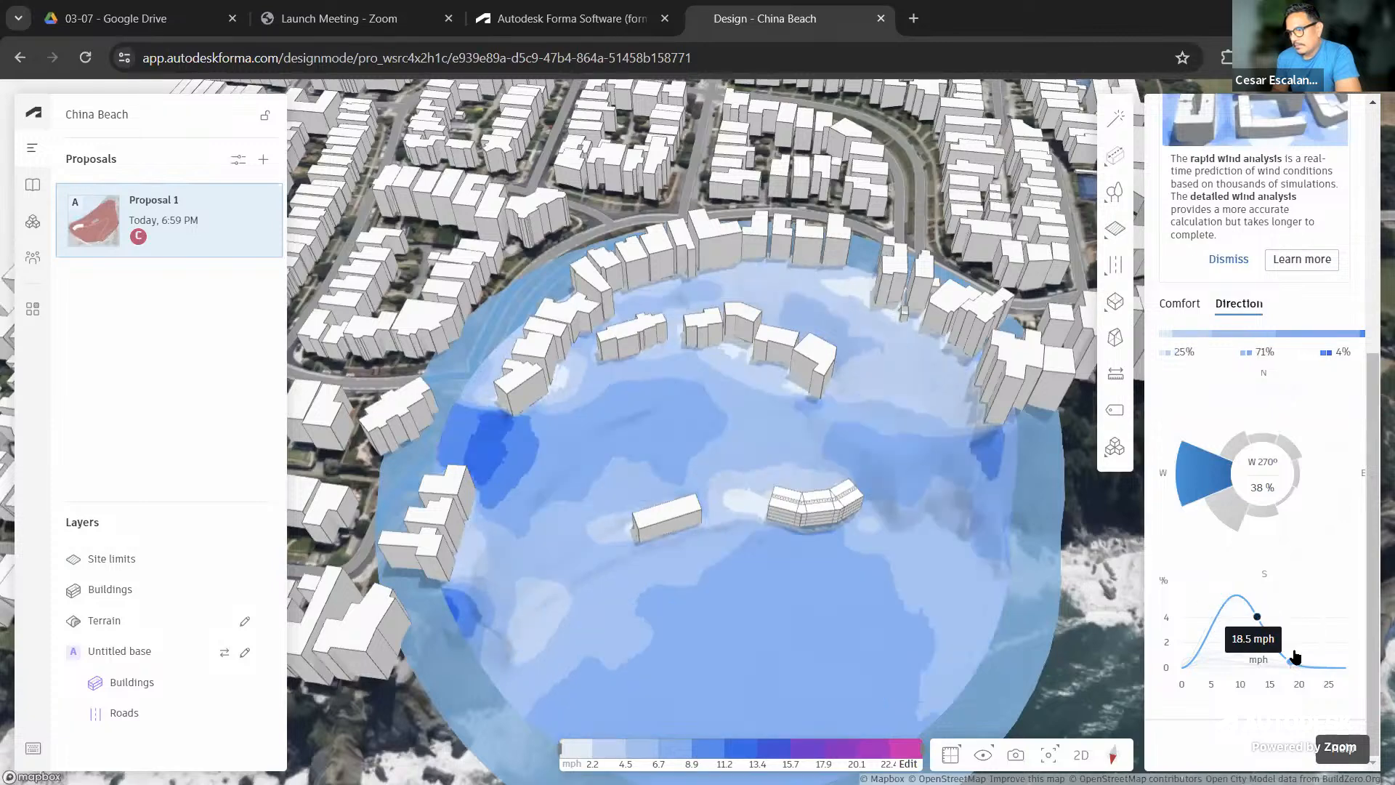
{"action": "left_click", "coordinate": [1285, 658]}
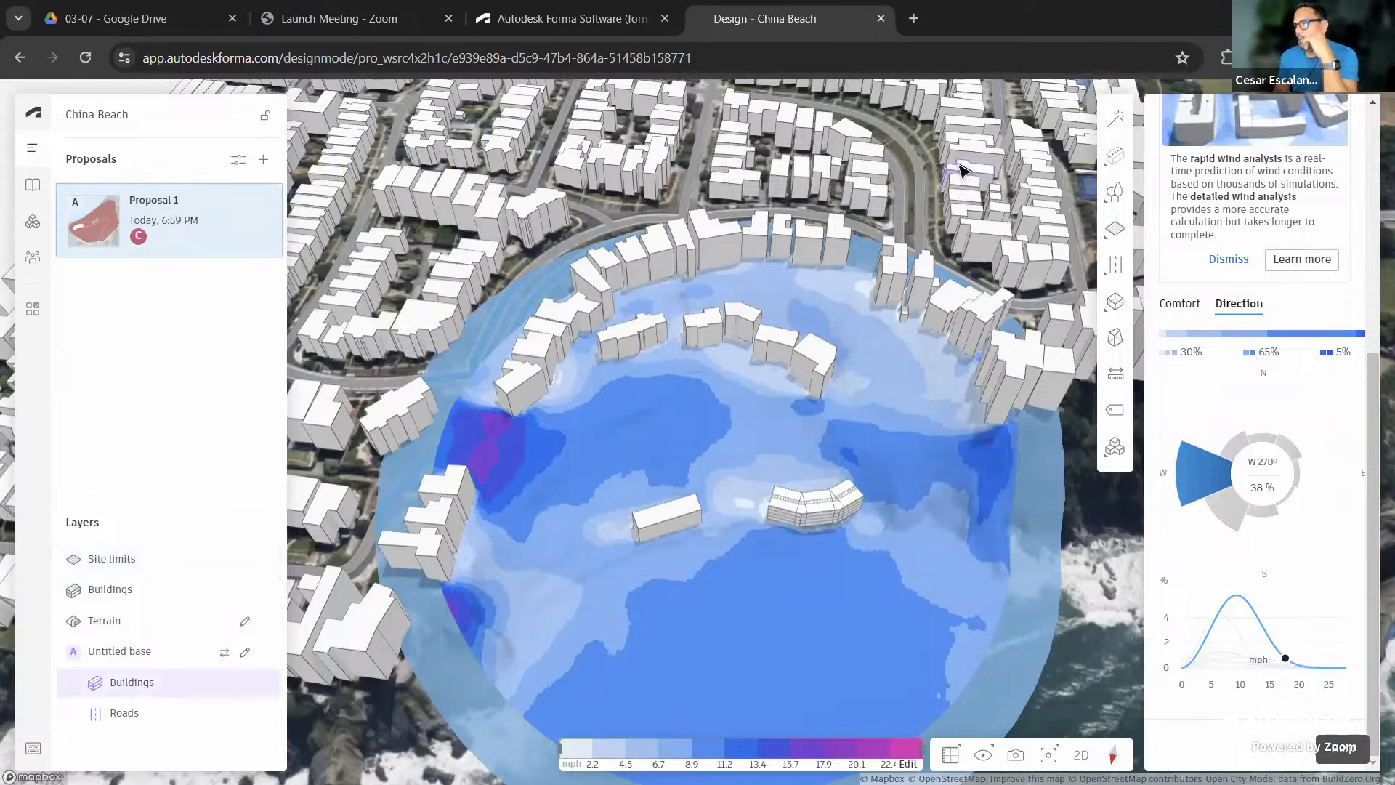
Extend the curved building line from its east end with new straight segments along the shore
{"action": "scroll", "coordinate": [835, 516], "scroll_direction": "up", "scroll_amount": 4}
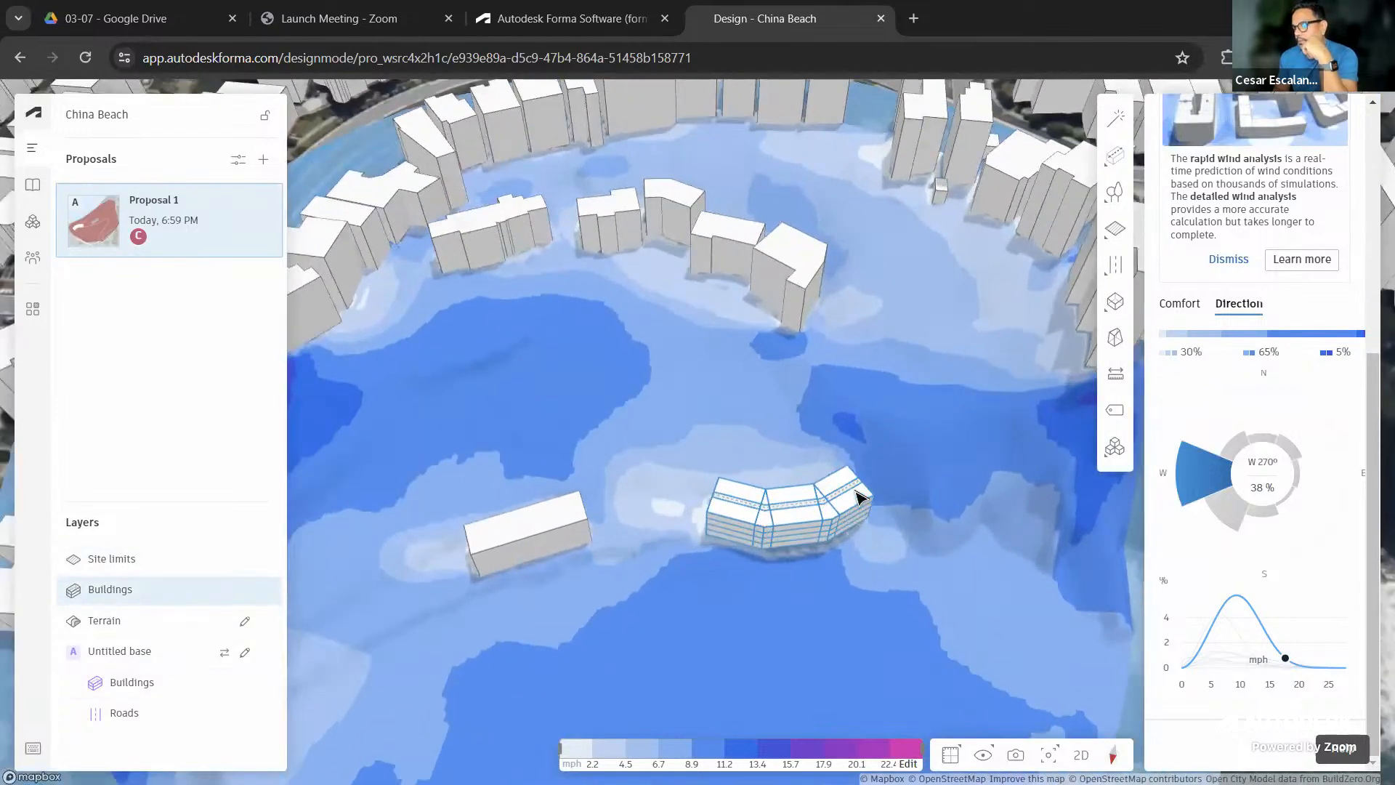
{"action": "left_click", "coordinate": [859, 497]}
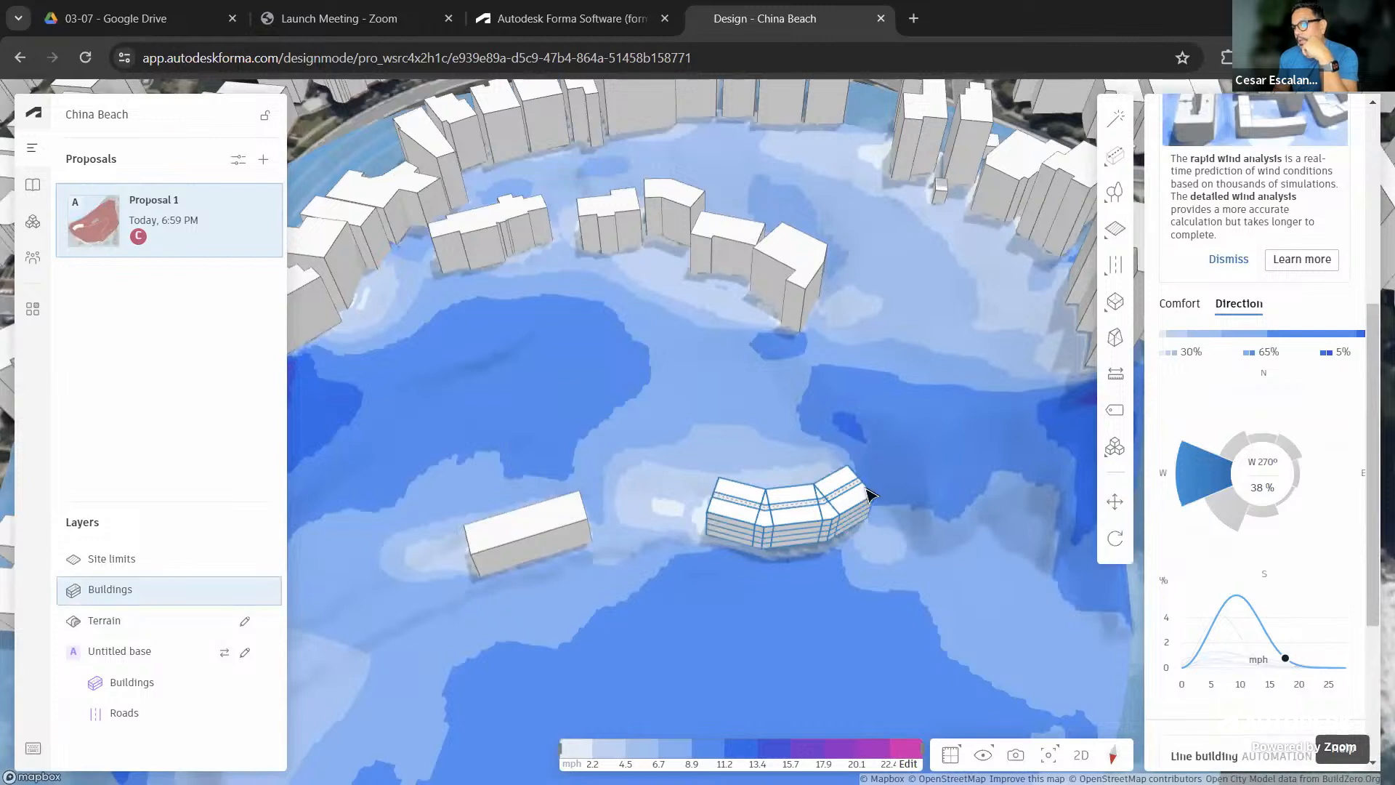
{"action": "mouse_move", "coordinate": [1113, 140]}
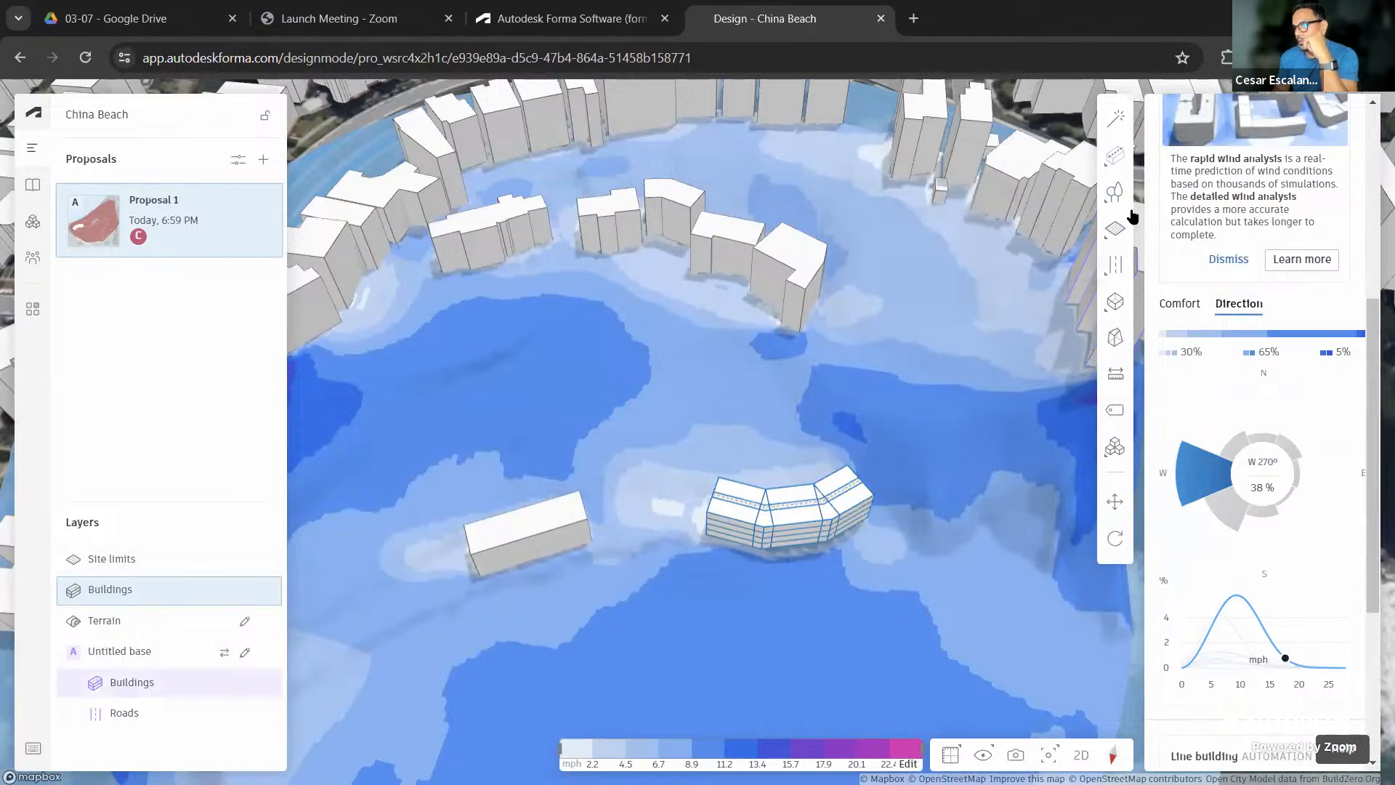
{"action": "left_click", "coordinate": [1079, 297]}
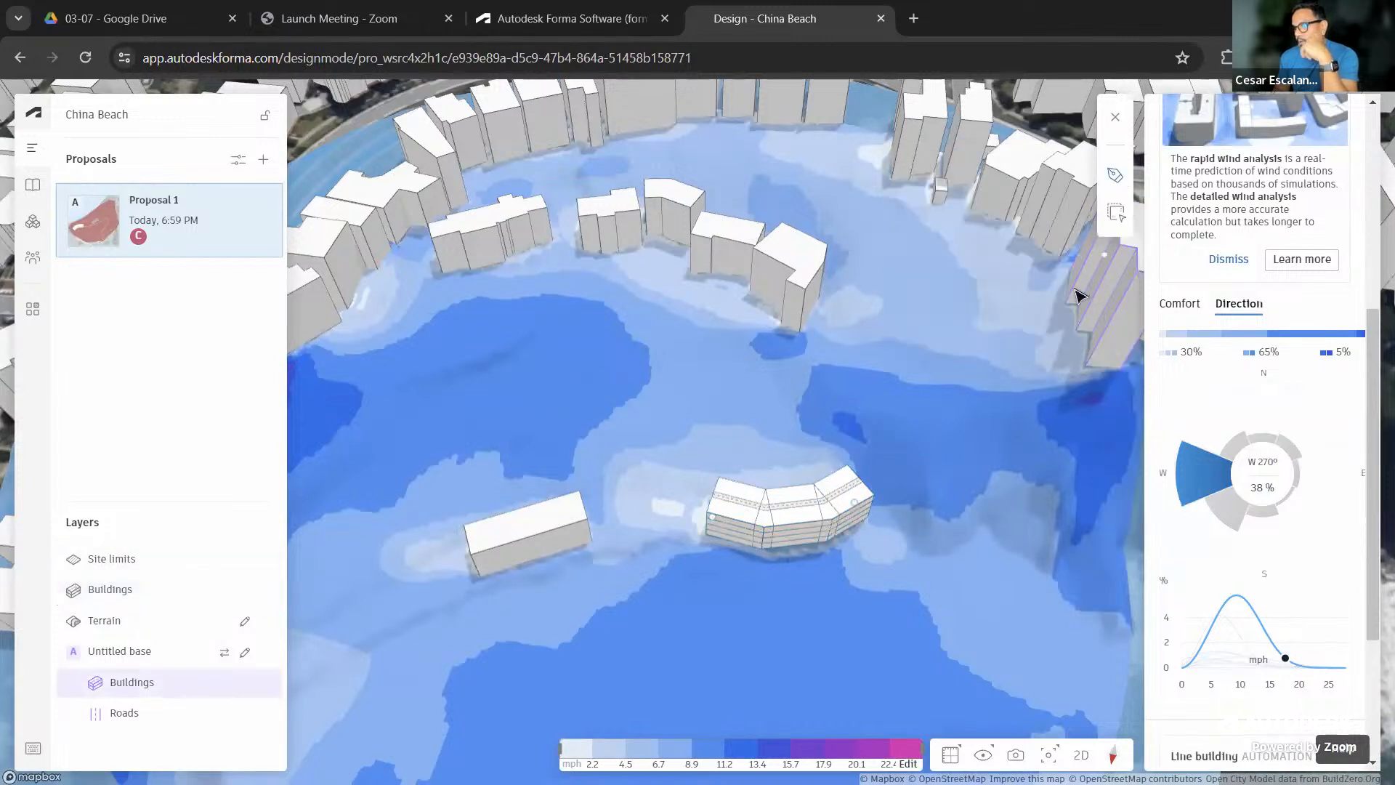
{"action": "left_click", "coordinate": [882, 481]}
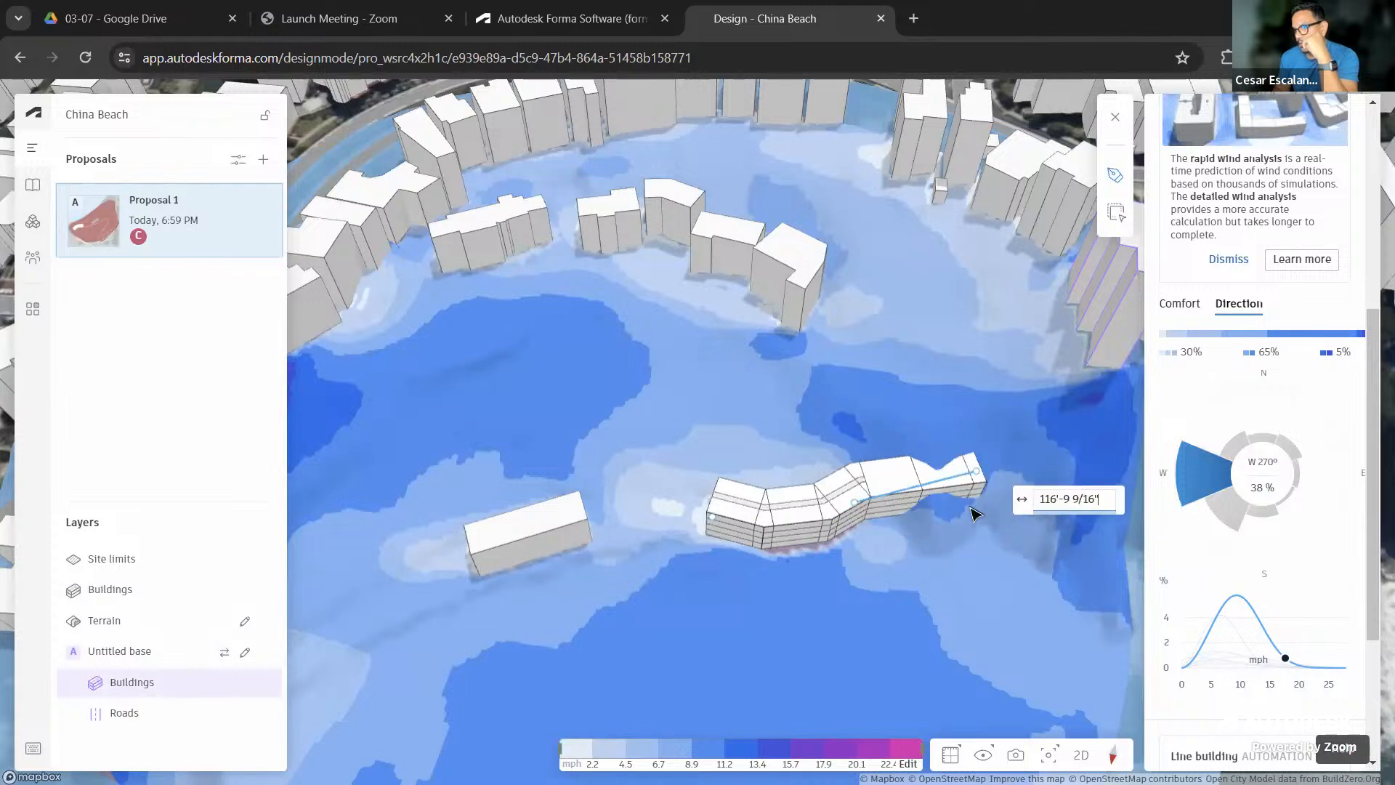
{"action": "left_click", "coordinate": [991, 522]}
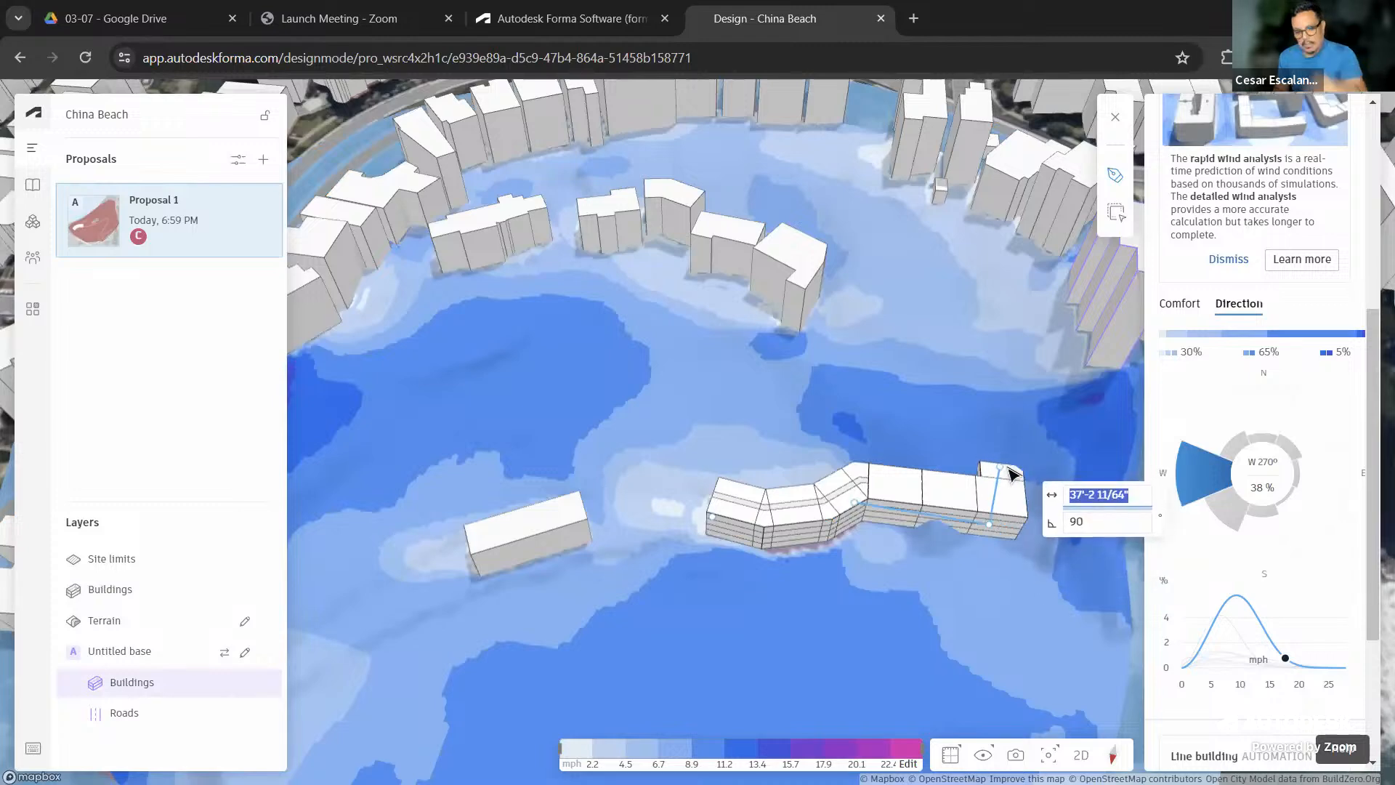
{"action": "key", "text": "Escape"}
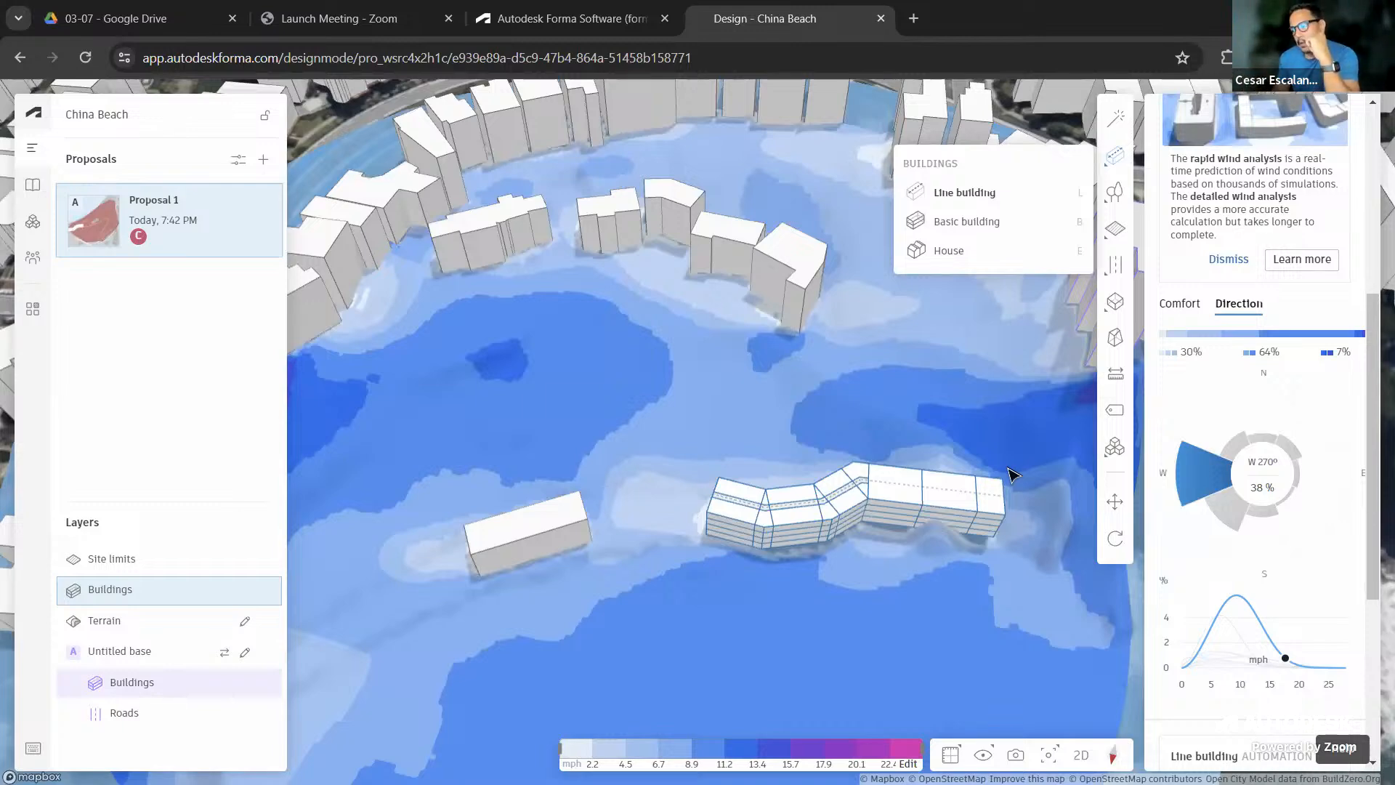
{"action": "scroll", "coordinate": [930, 468], "scroll_direction": "down", "scroll_amount": 5}
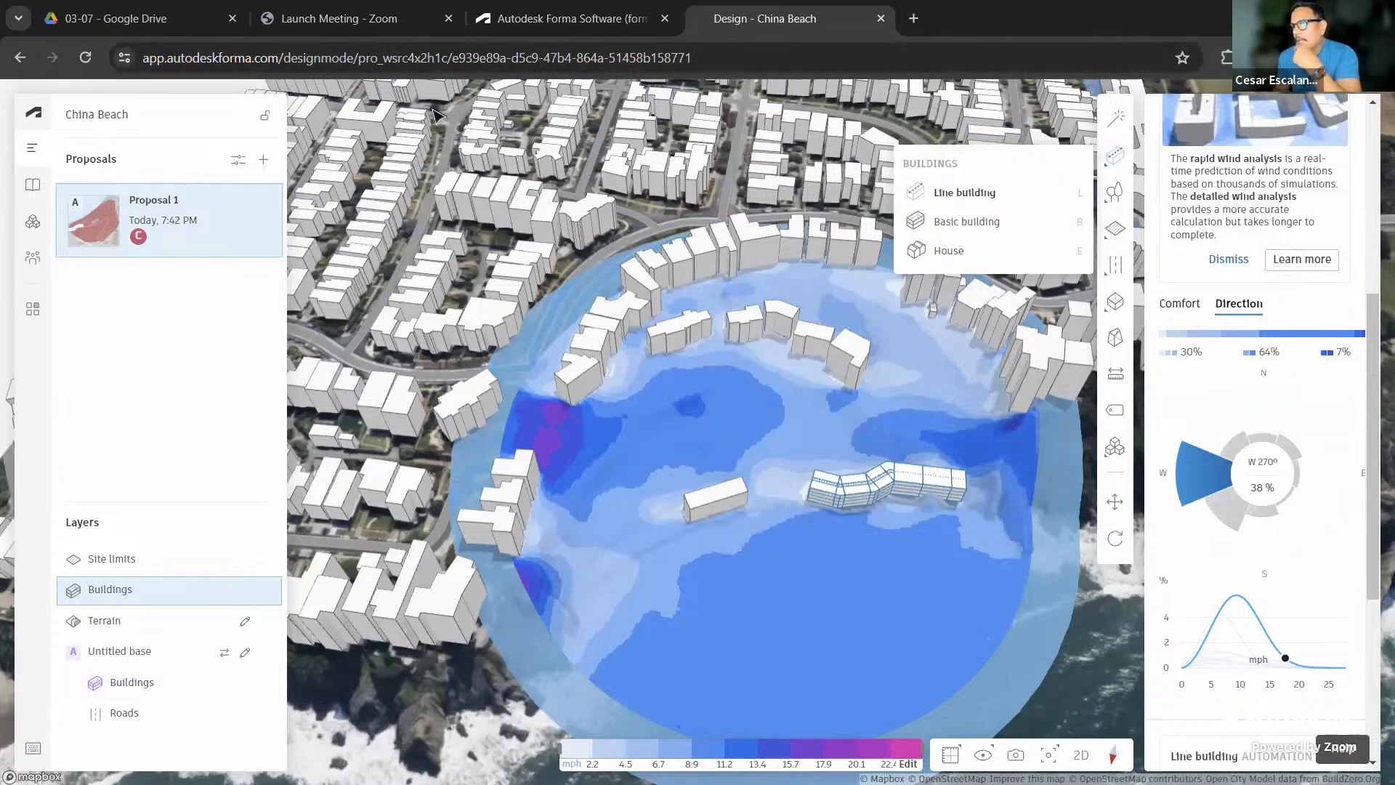
Show the Detailed wind section still Analyzing… for the 554 ft circle and tilt the site view
{"action": "scroll", "coordinate": [1332, 219], "scroll_direction": "up", "scroll_amount": 5}
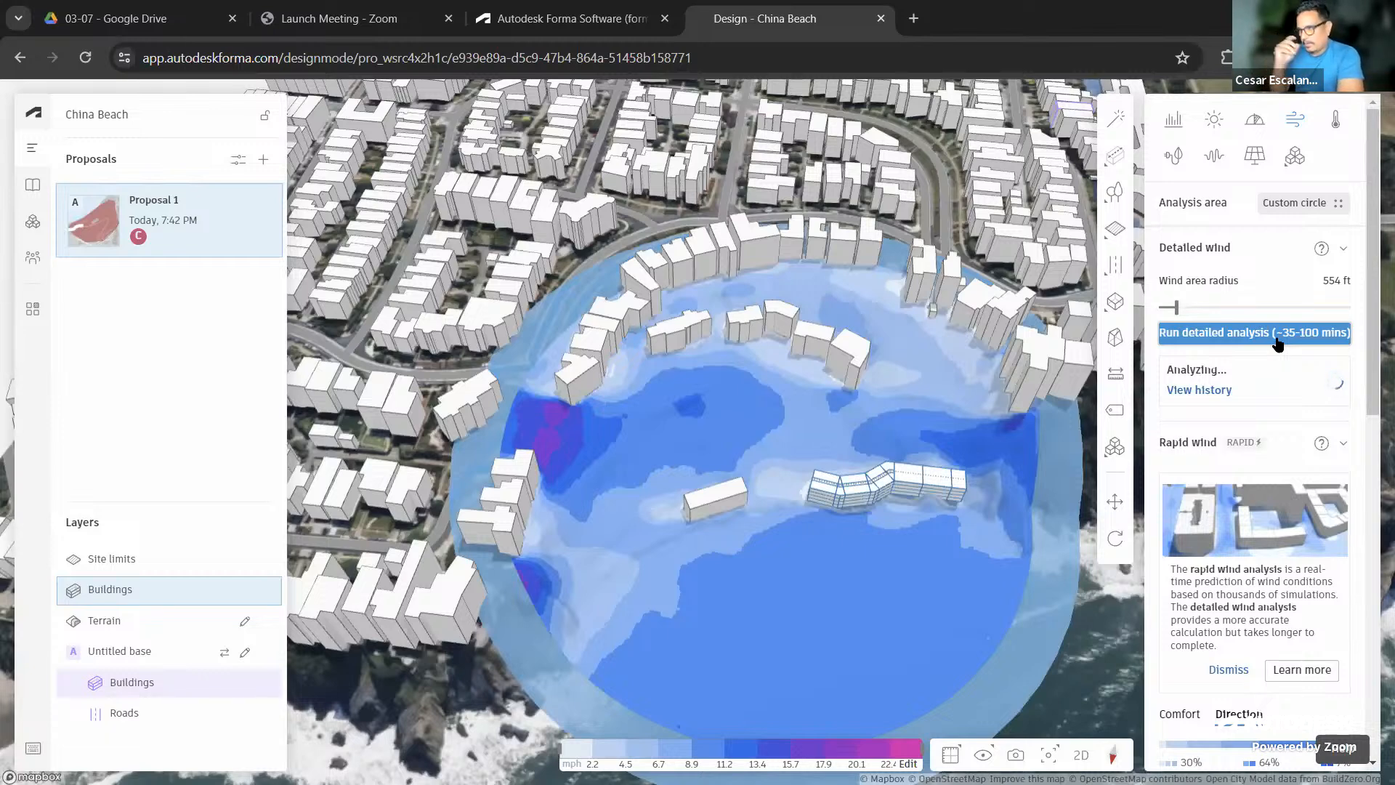
{"action": "right_click_drag", "start_coordinate": [921, 599], "coordinate": [829, 574]}
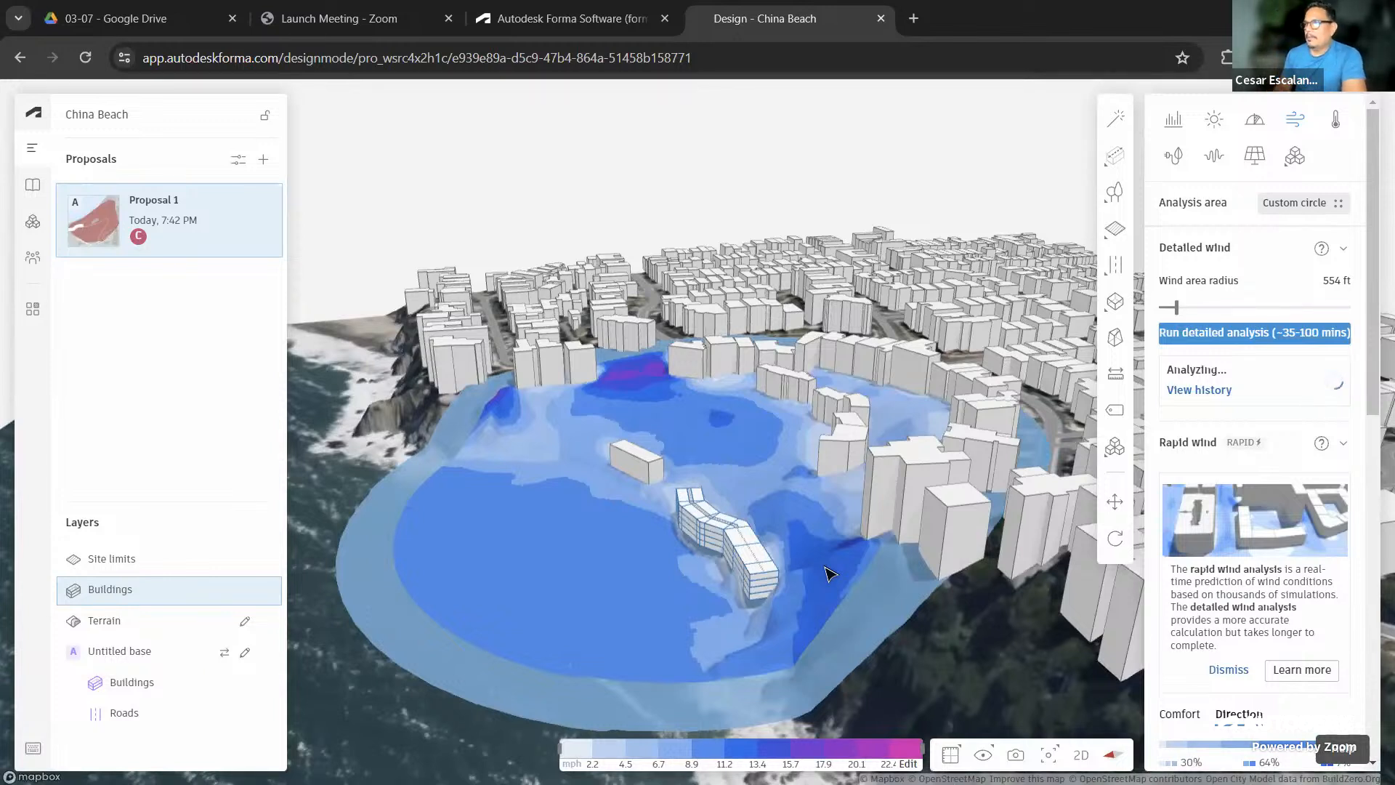
Run the solar energy analysis limited to the site limit instead of the entire site
{"action": "left_click", "coordinate": [1259, 157]}
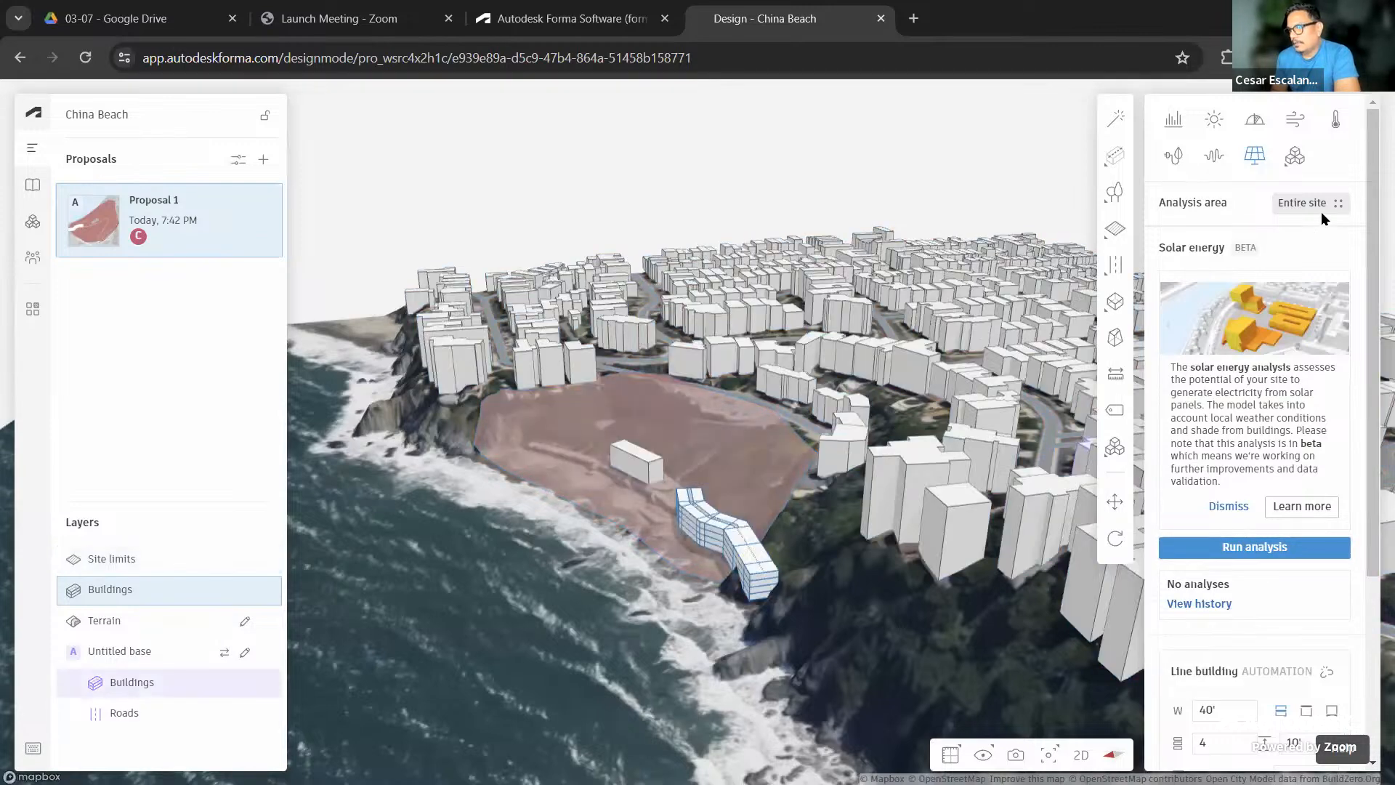
{"action": "left_click", "coordinate": [1322, 204]}
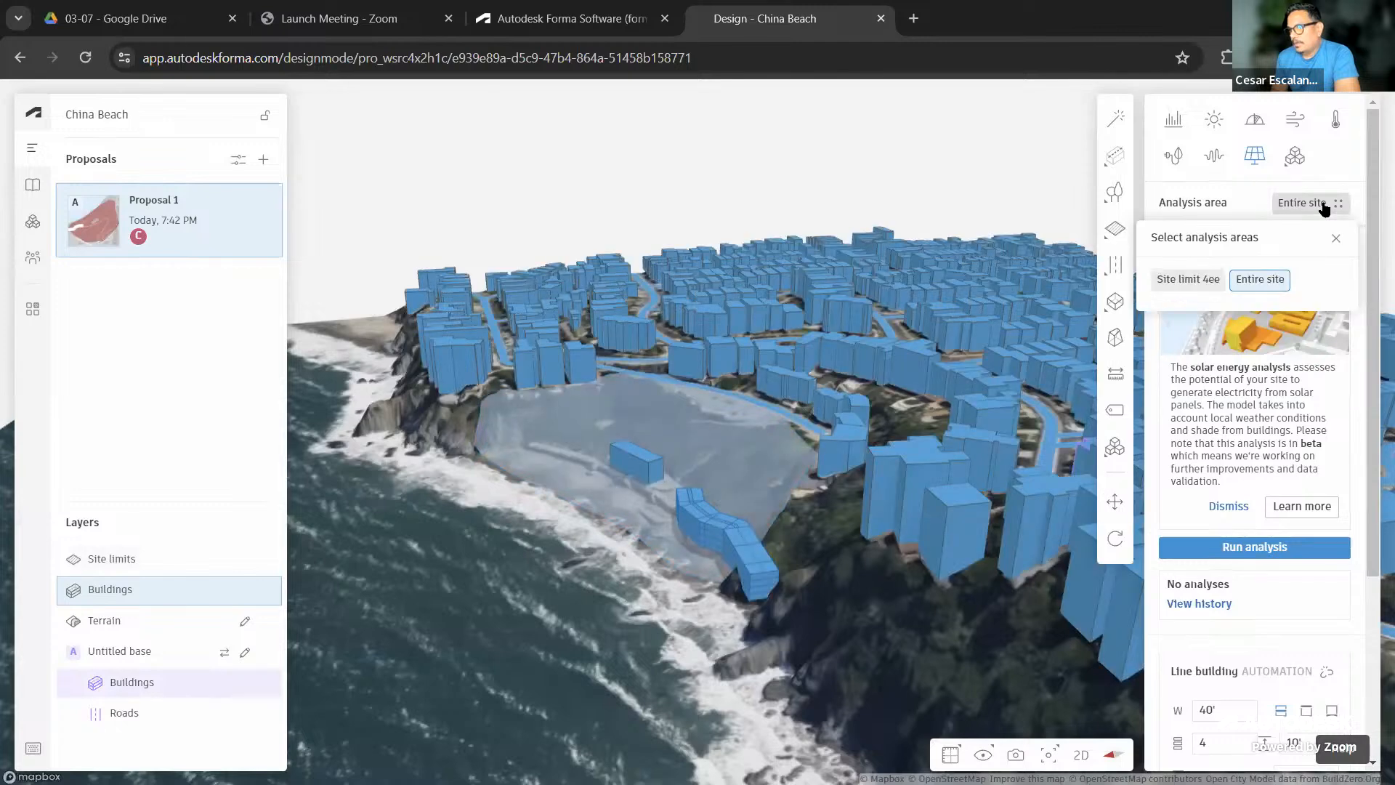
{"action": "left_click", "coordinate": [1182, 282]}
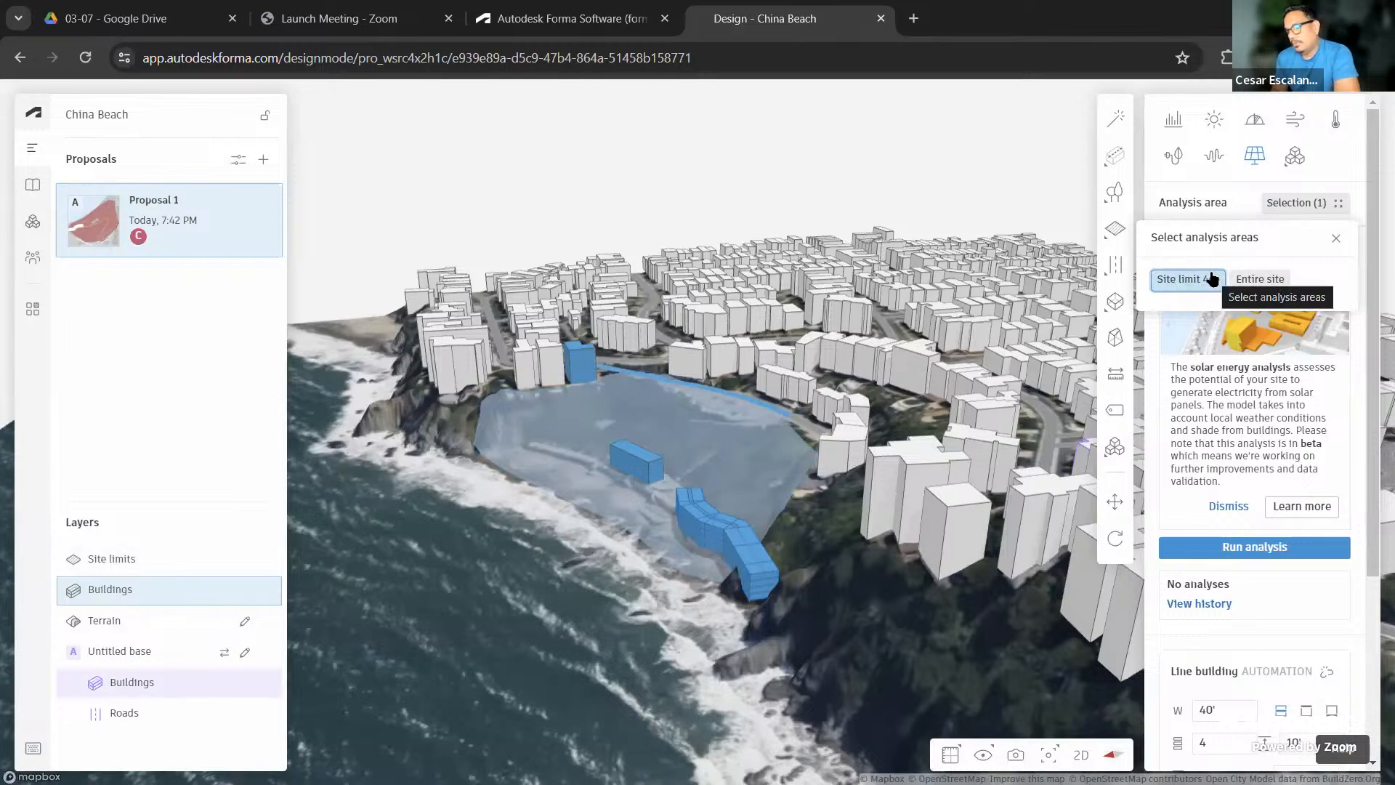
{"action": "left_click", "coordinate": [1251, 548]}
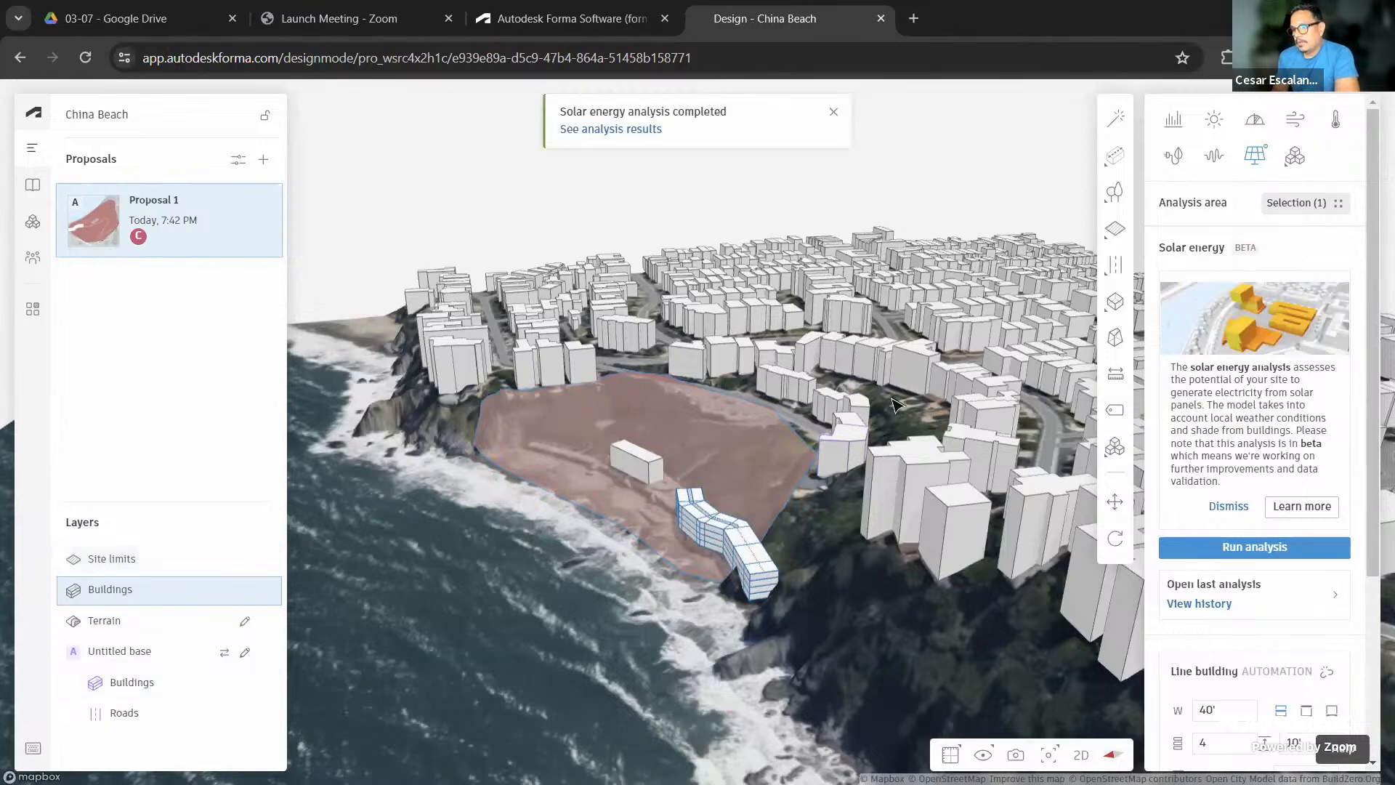
{"action": "scroll", "coordinate": [893, 399], "scroll_direction": "down", "scroll_amount": 1}
Open the solar energy results around the new buildings and include all surfaces from 0° to 90°
{"action": "left_click", "coordinate": [617, 130]}
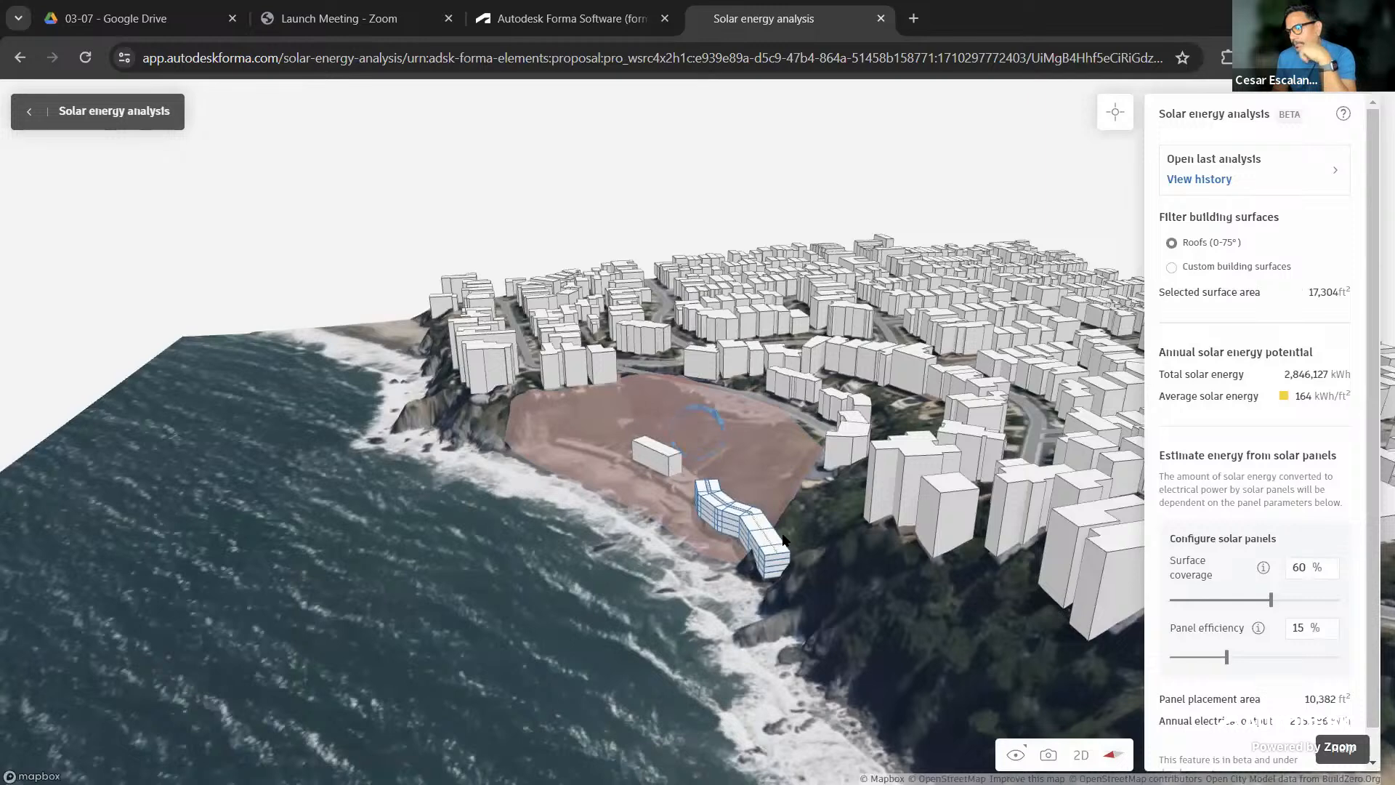
{"action": "scroll", "coordinate": [773, 512], "scroll_direction": "up", "scroll_amount": 5}
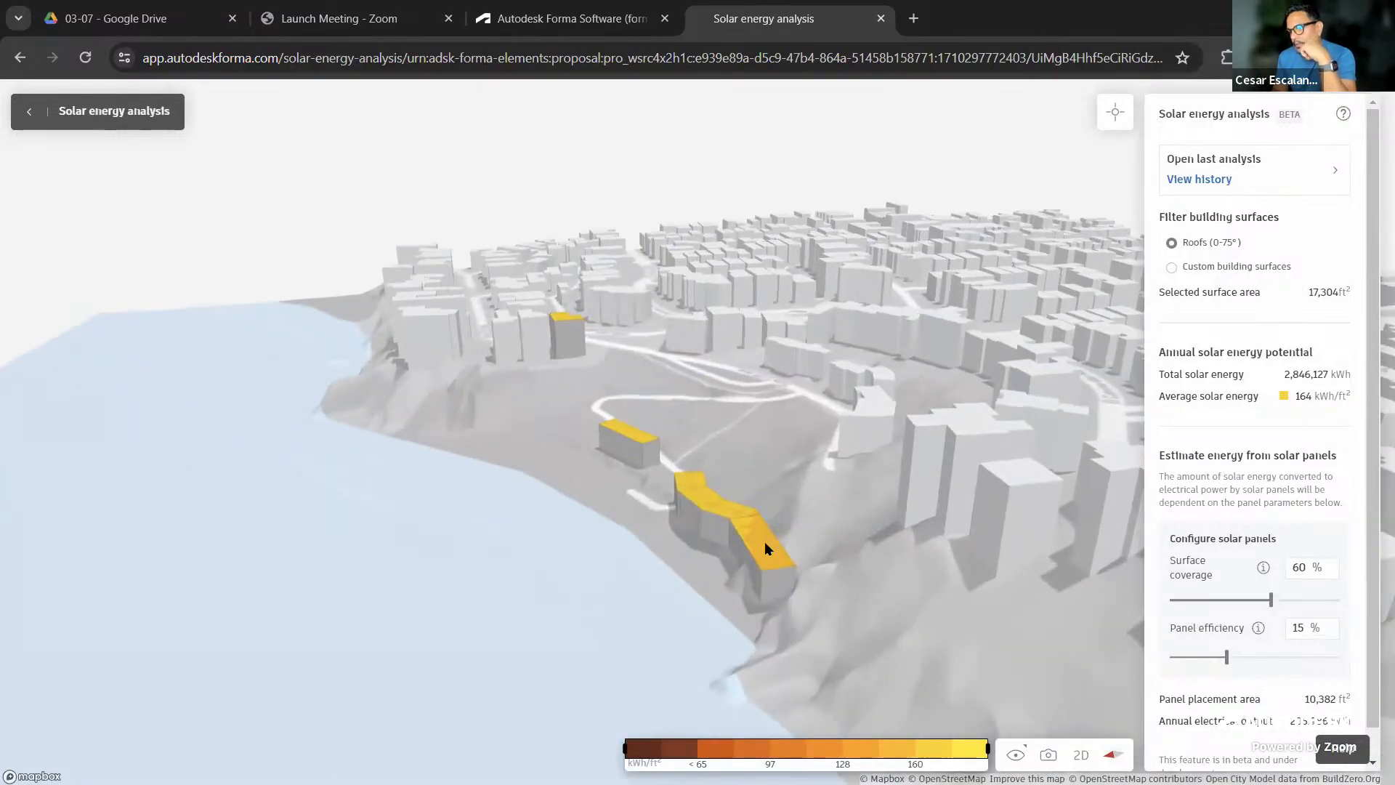
{"action": "right_click_drag", "start_coordinate": [487, 639], "coordinate": [595, 644]}
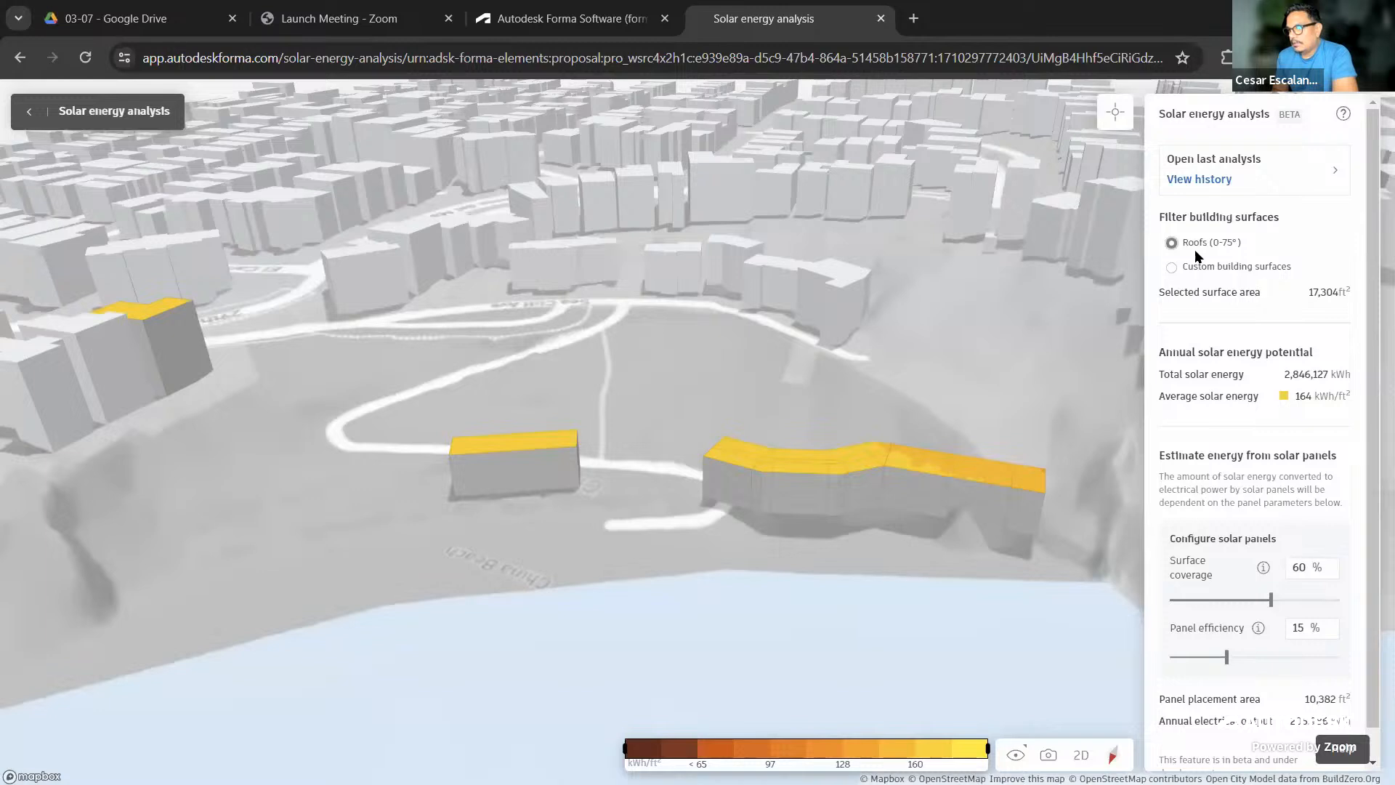
{"action": "left_click", "coordinate": [1171, 269]}
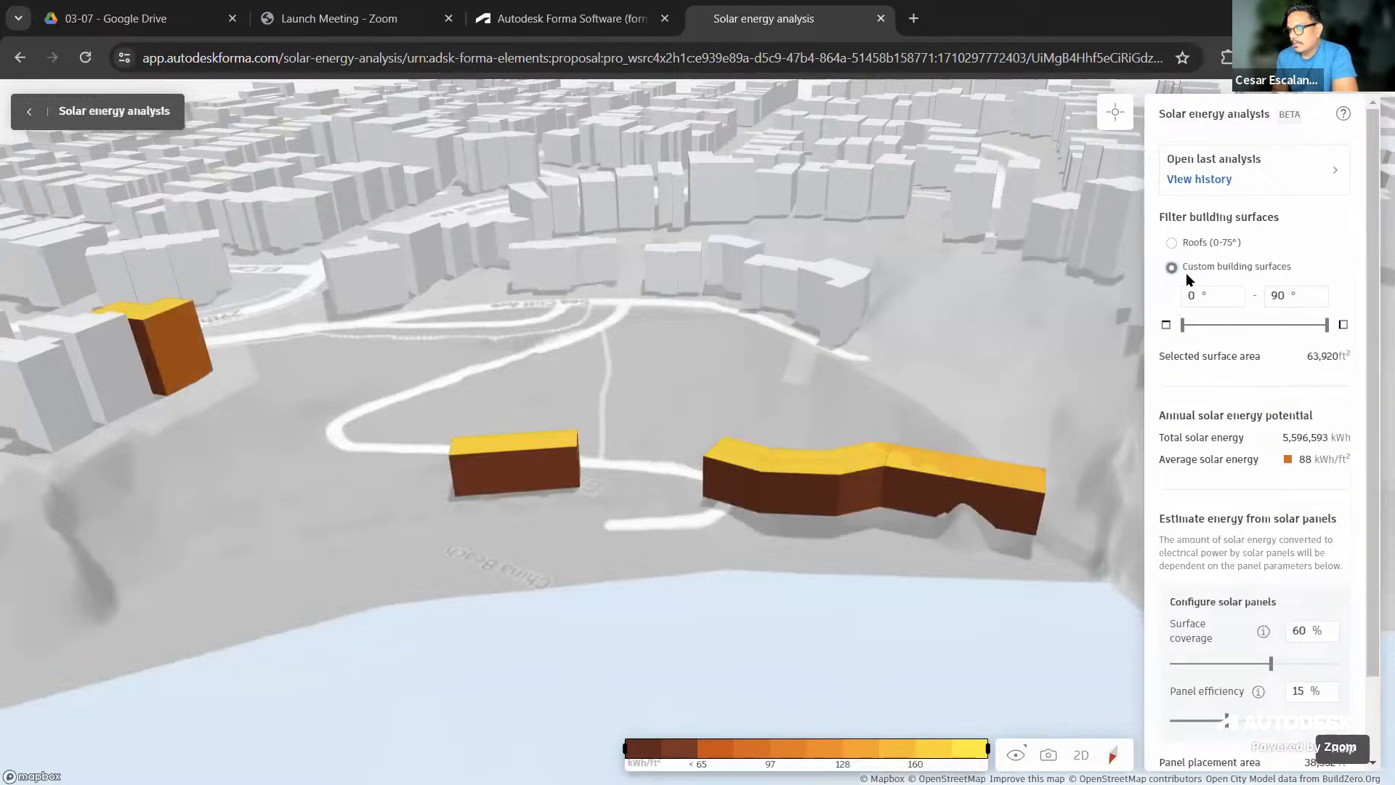
Lower solar panel surface coverage to 57%, giving 375,989 kWh annually from 36,435 ft²
{"action": "mouse_move", "coordinate": [825, 569]}
{"action": "left_mouse_down"}
{"action": "mouse_move", "coordinate": [804, 645]}
{"action": "mouse_move", "coordinate": [654, 645]}
{"action": "mouse_move", "coordinate": [570, 592]}
{"action": "mouse_move", "coordinate": [650, 618]}
{"action": "mouse_move", "coordinate": [856, 578]}
{"action": "mouse_move", "coordinate": [834, 587]}
{"action": "left_mouse_up"}
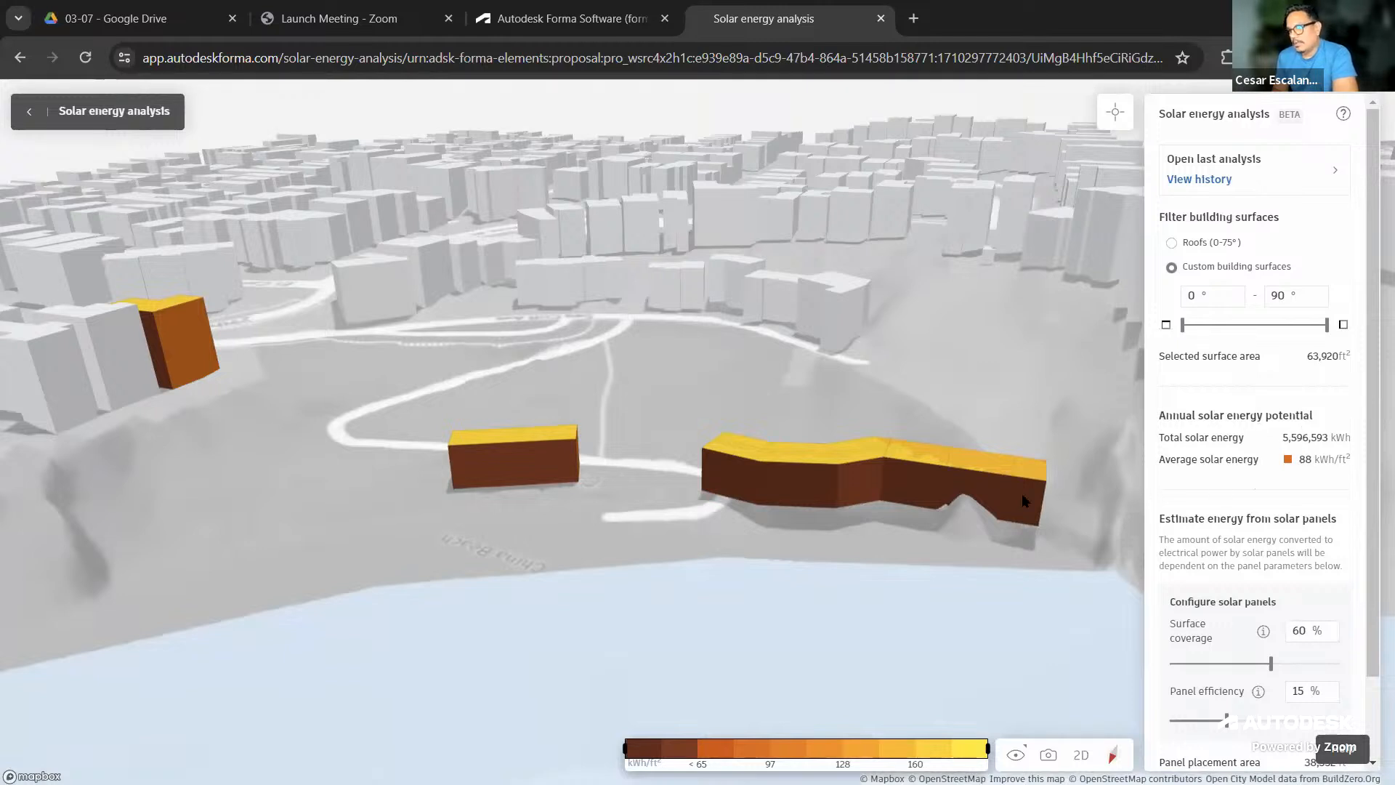
{"action": "scroll", "coordinate": [1323, 457], "scroll_direction": "down", "scroll_amount": 1}
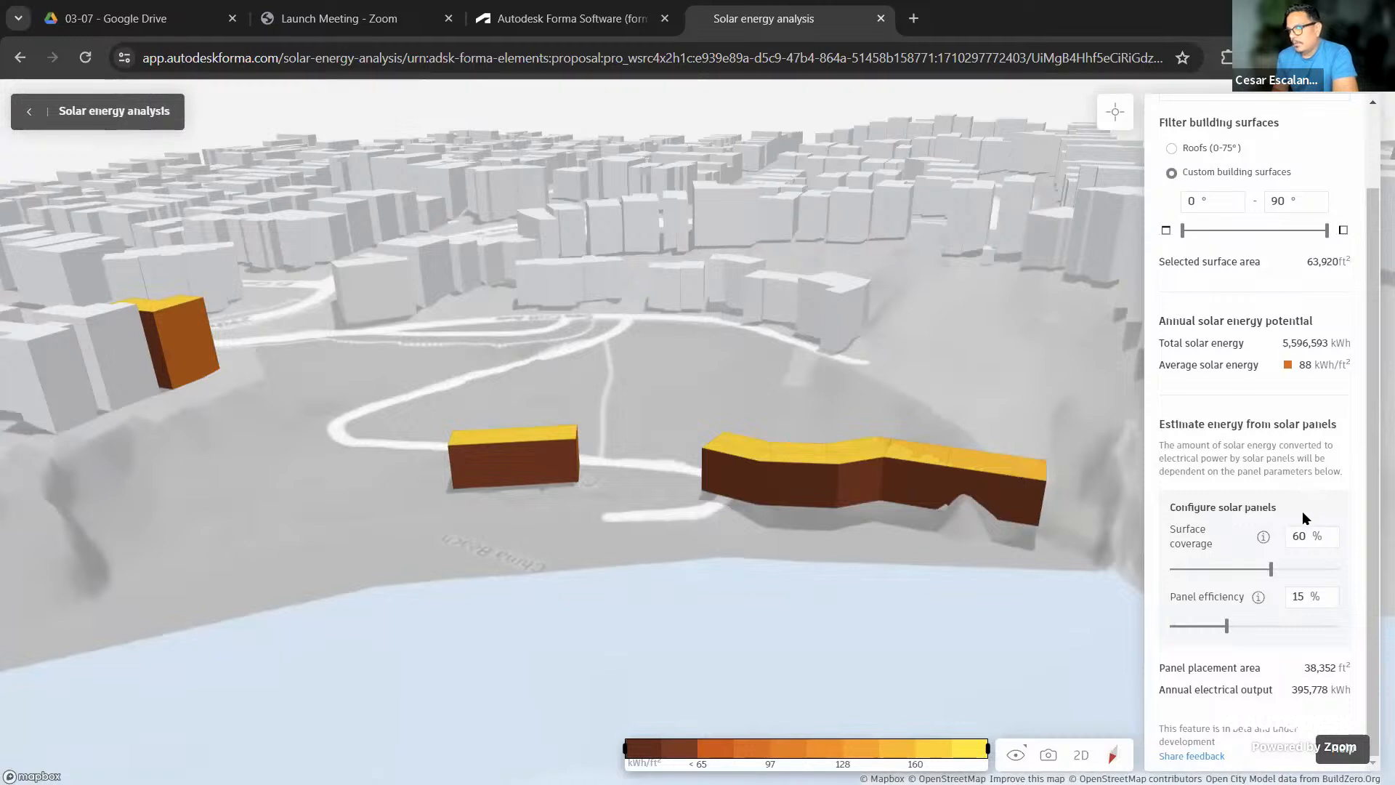
{"action": "left_click", "coordinate": [1310, 536]}
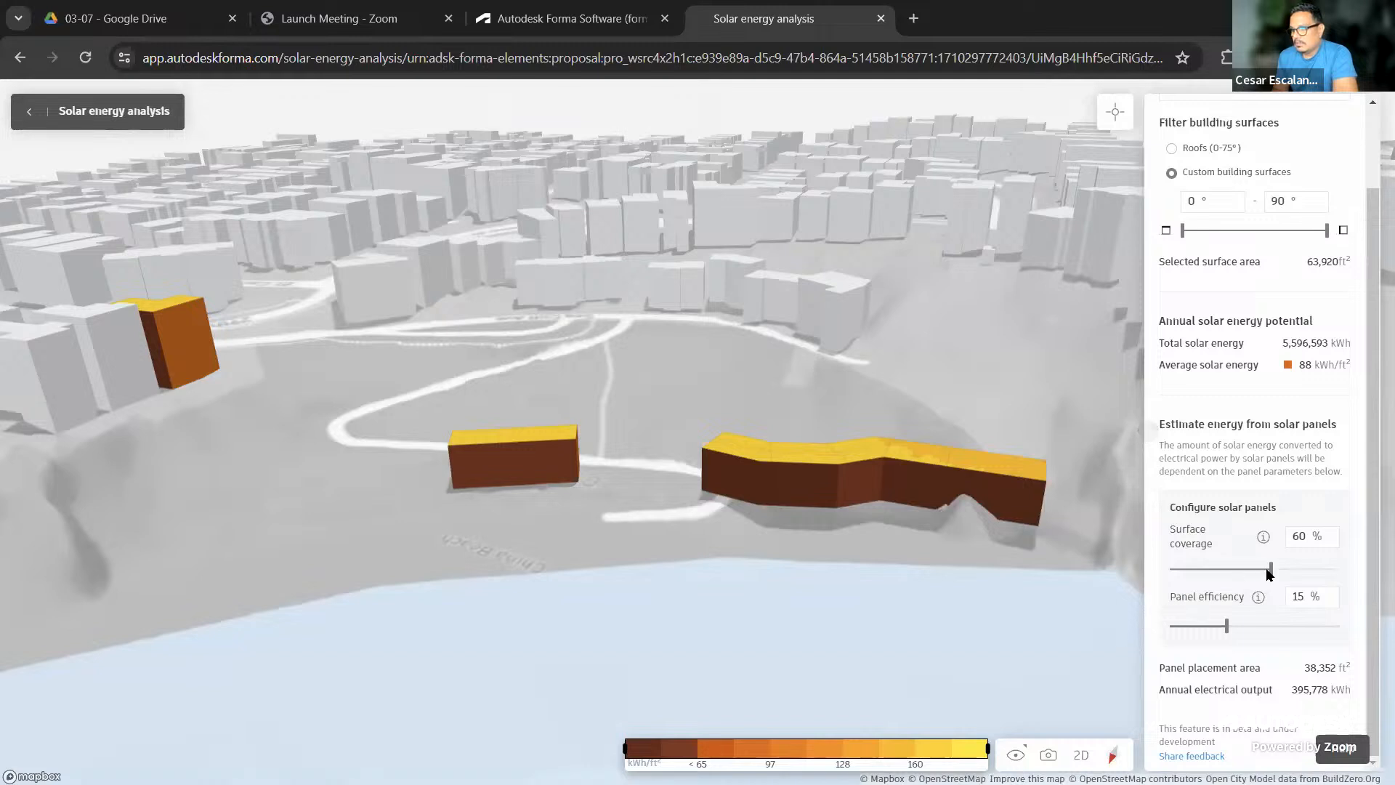
{"action": "mouse_move", "coordinate": [1271, 568]}
{"action": "left_mouse_down"}
{"action": "mouse_move", "coordinate": [1236, 569]}
{"action": "mouse_move", "coordinate": [1269, 568]}
{"action": "left_mouse_up"}
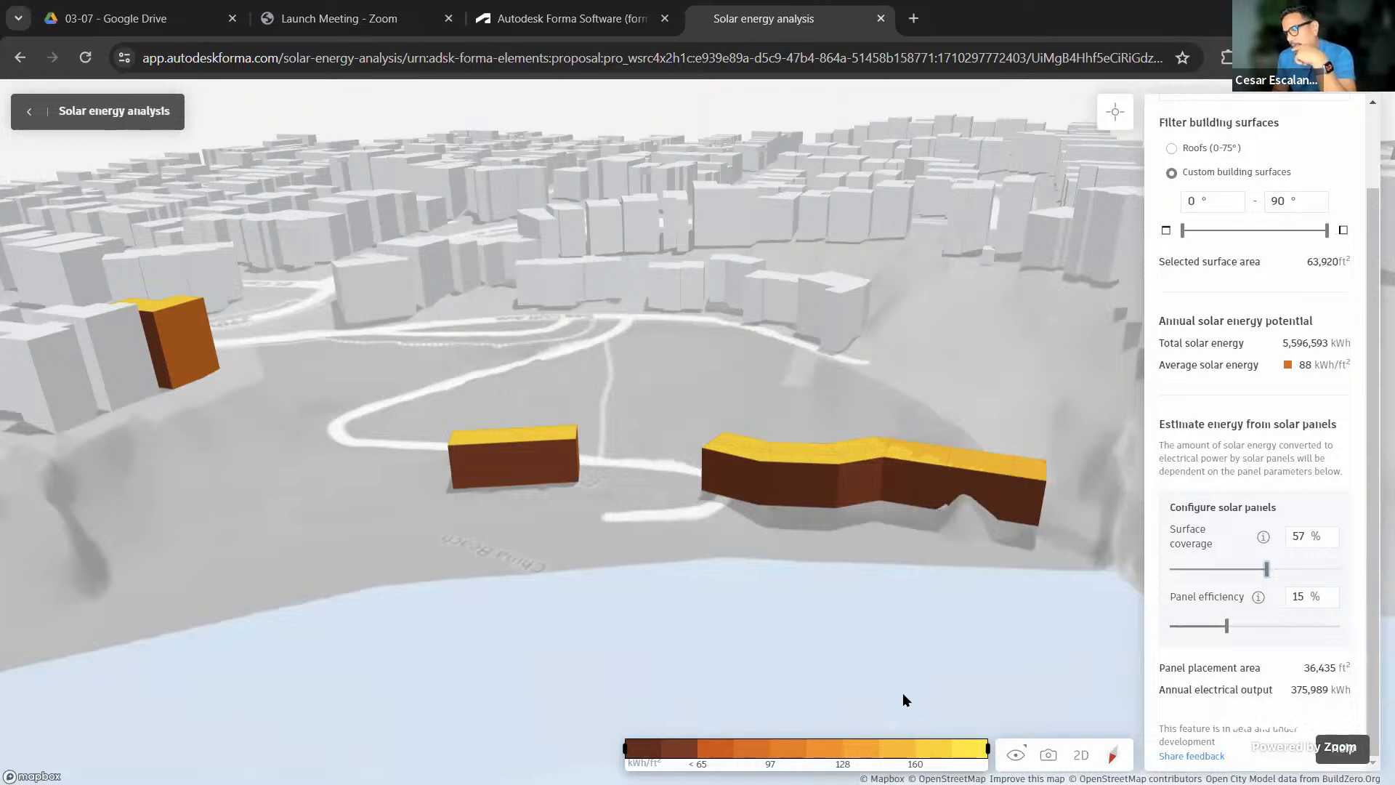
{"action": "right_click_drag", "start_coordinate": [912, 635], "coordinate": [547, 637]}
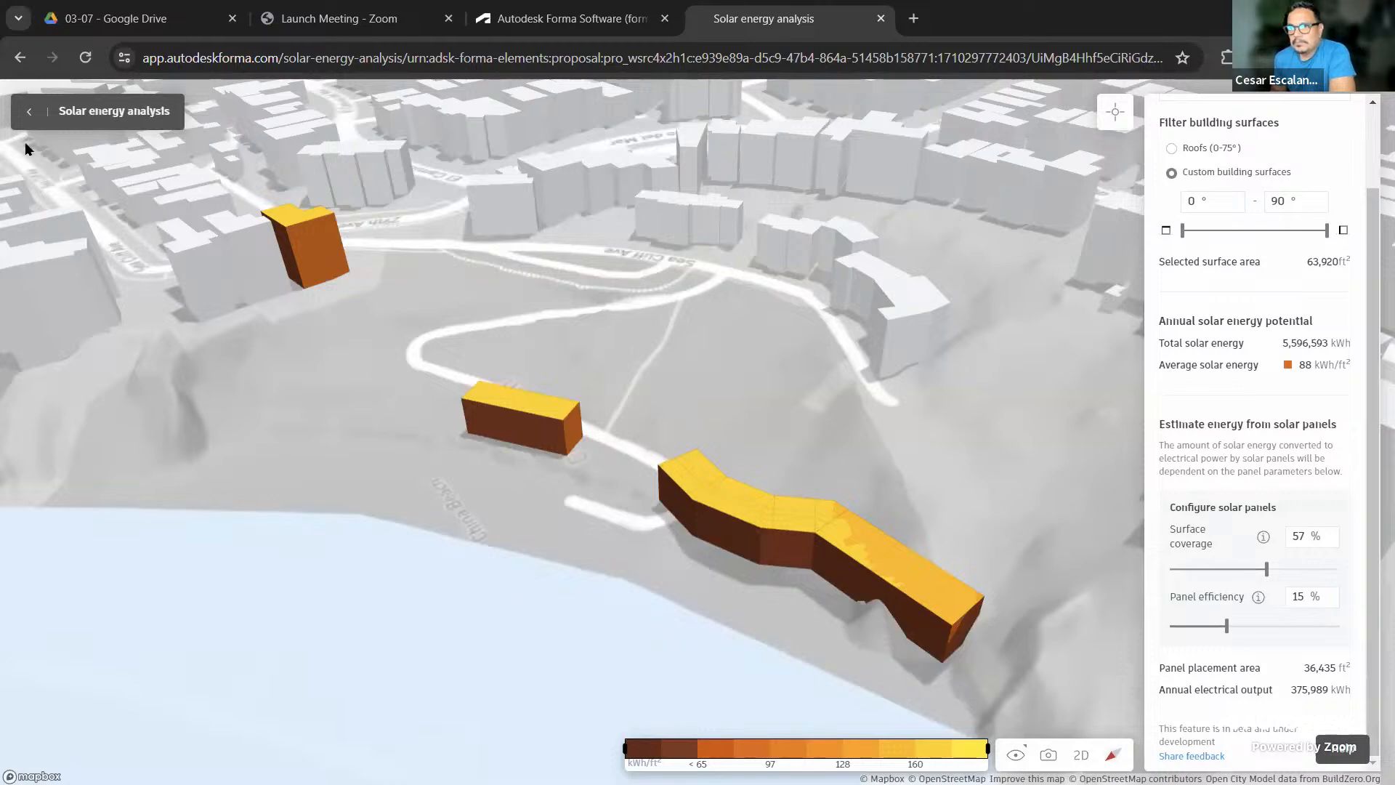
Exit the solar results, dismiss the compare tip, and bring up Compare for Proposal 1
{"action": "left_click", "coordinate": [30, 111]}
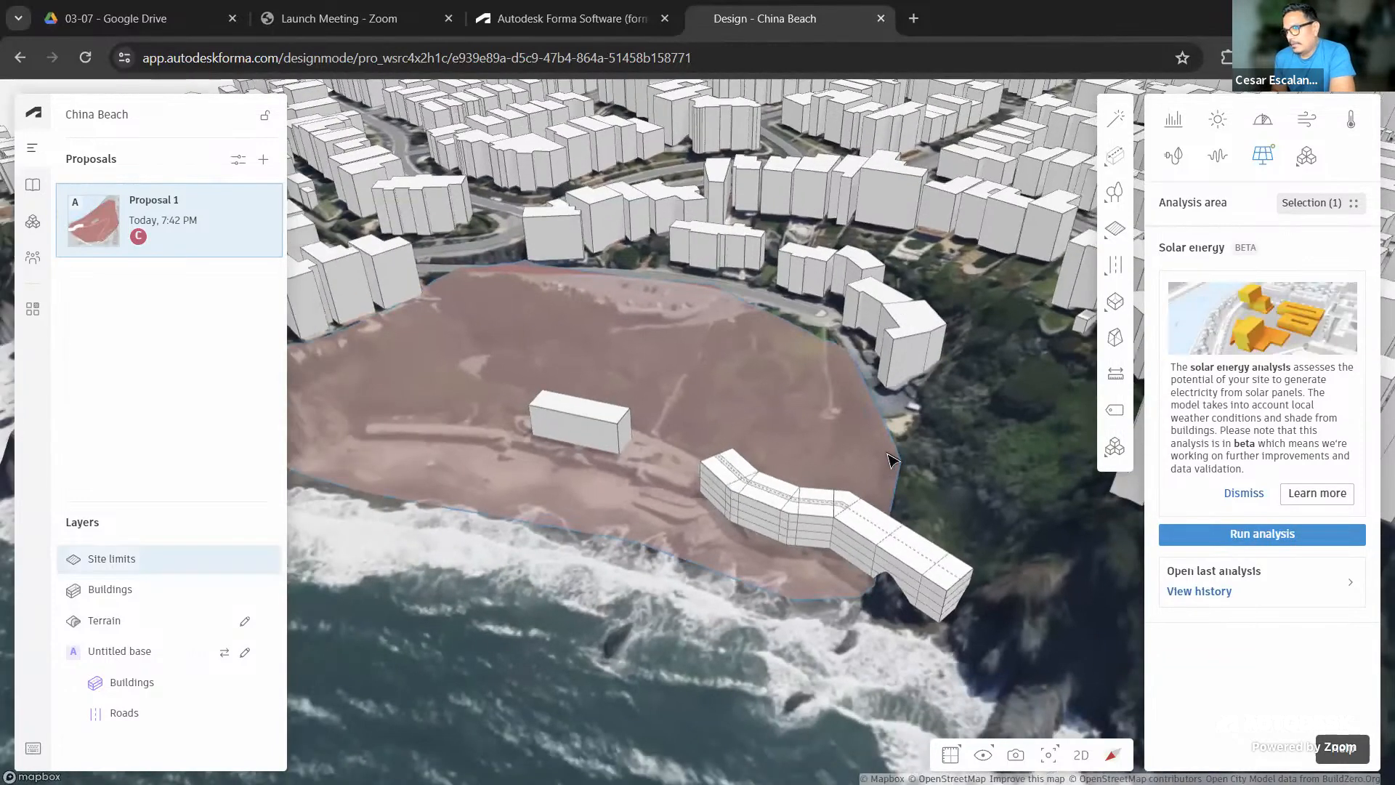
{"action": "left_click_drag", "start_coordinate": [894, 479], "coordinate": [1032, 514]}
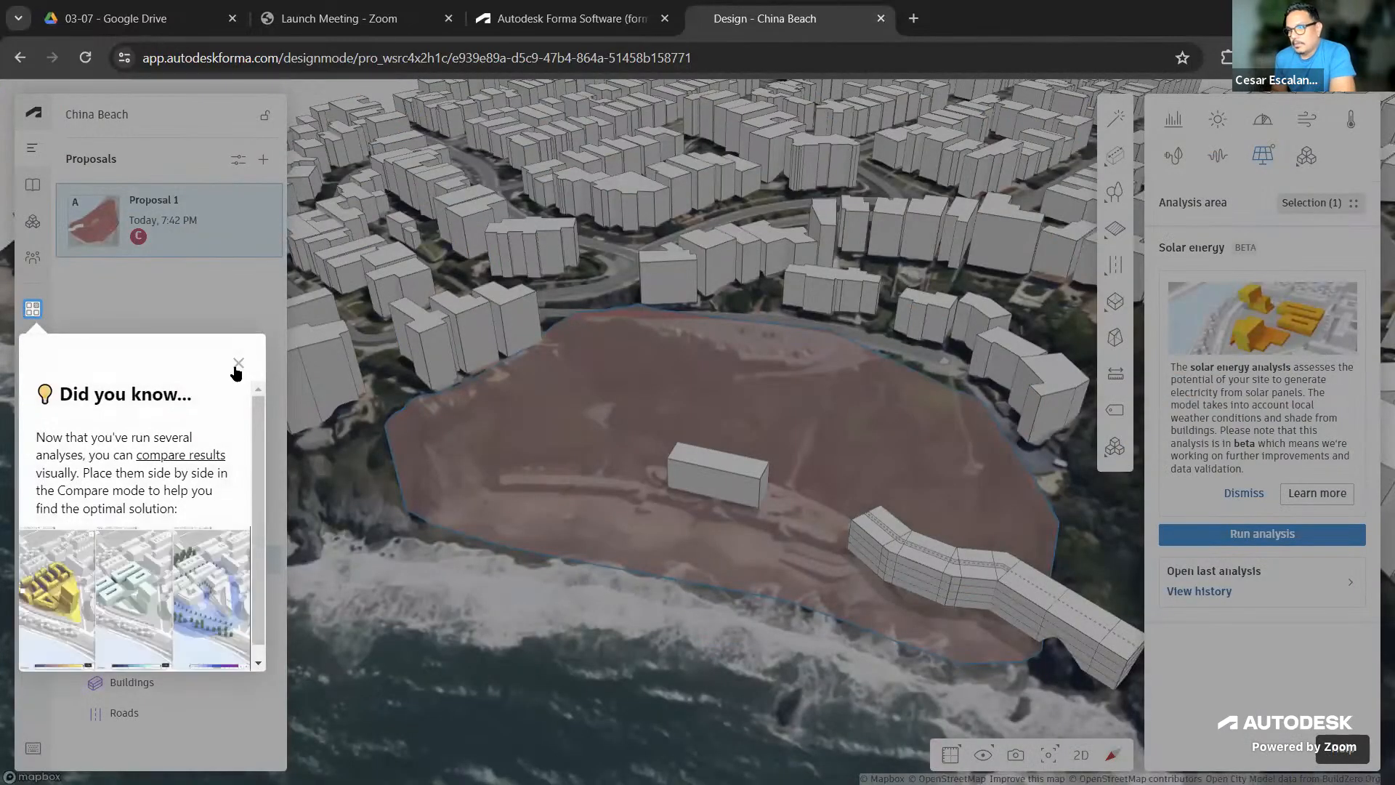
{"action": "left_click", "coordinate": [236, 364]}
{"action": "left_click_drag", "start_coordinate": [936, 658], "coordinate": [828, 667]}
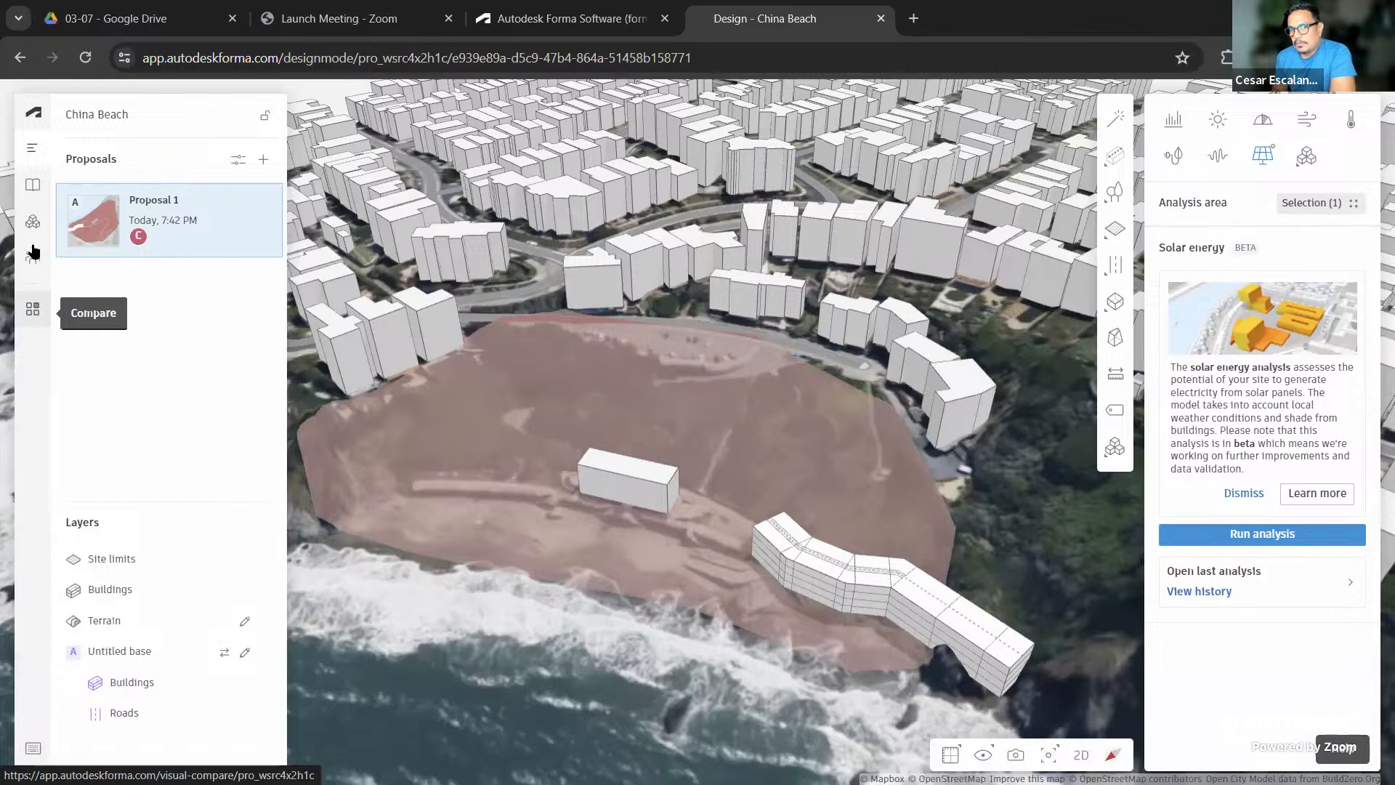
{"action": "left_click", "coordinate": [32, 306]}
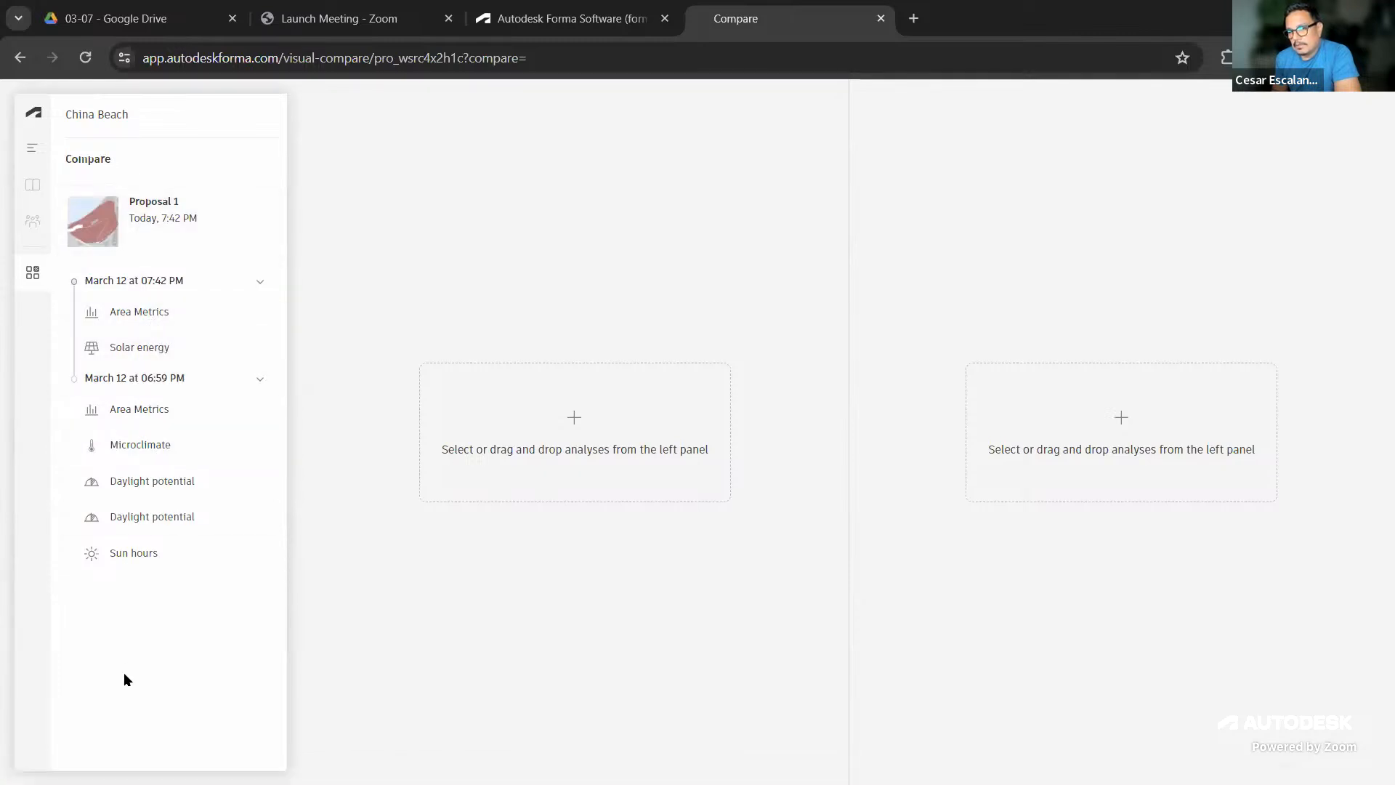
Load the Solar energy, Microclimate and Sun hours analyses into the three comparison slots
{"action": "left_click", "coordinate": [142, 353]}
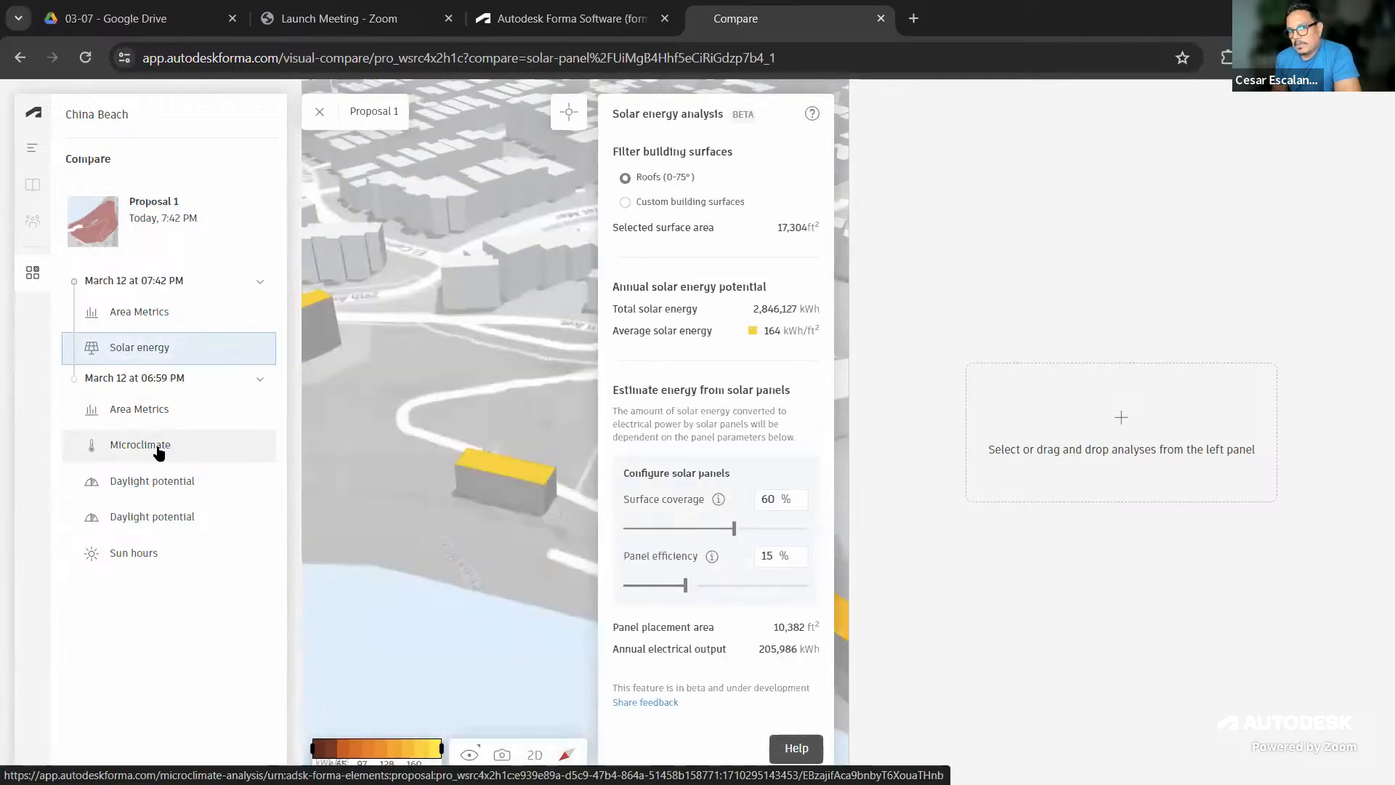
{"action": "left_click", "coordinate": [157, 447]}
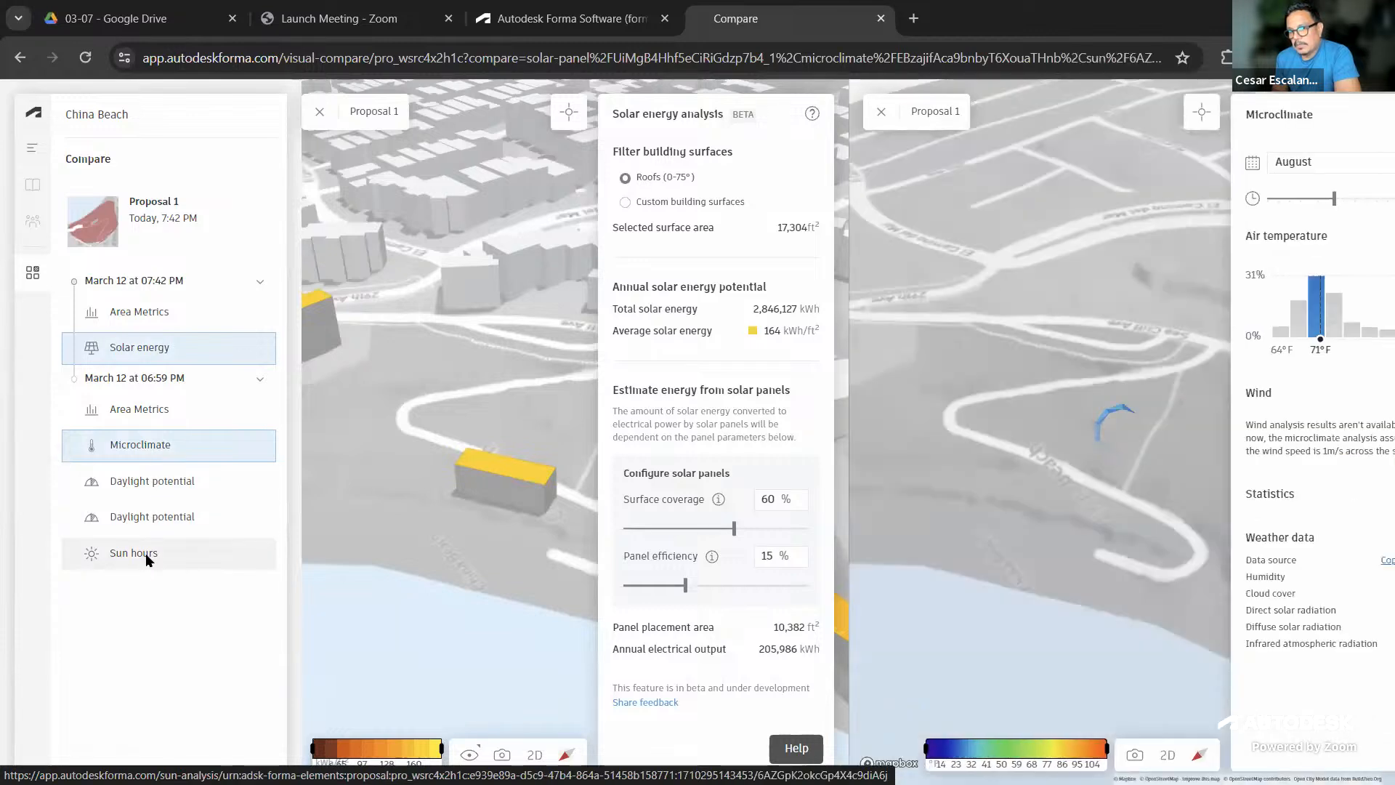
{"action": "left_click", "coordinate": [145, 552]}
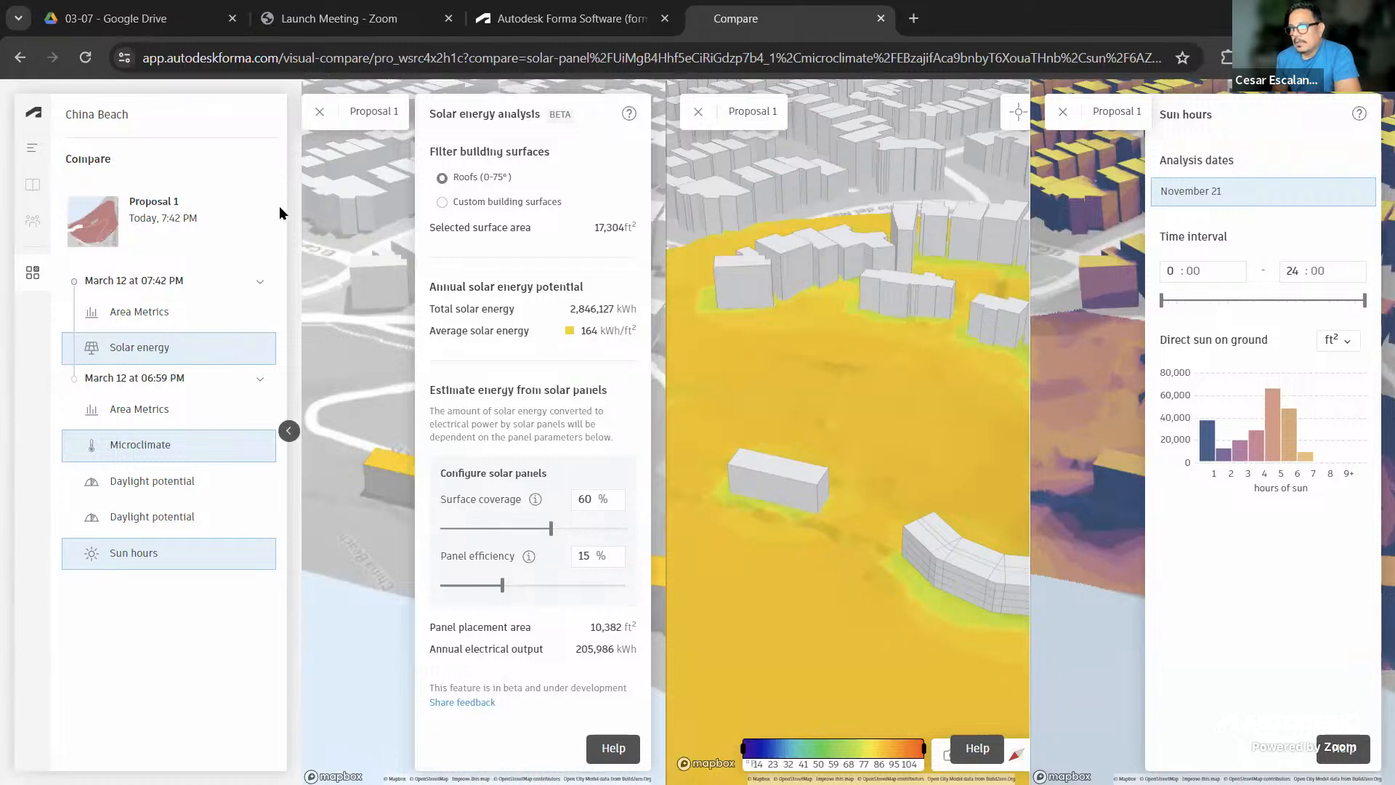
Collapse the analysis list and the Solar energy, Microclimate and Sun hours side panels
{"action": "left_click", "coordinate": [288, 431]}
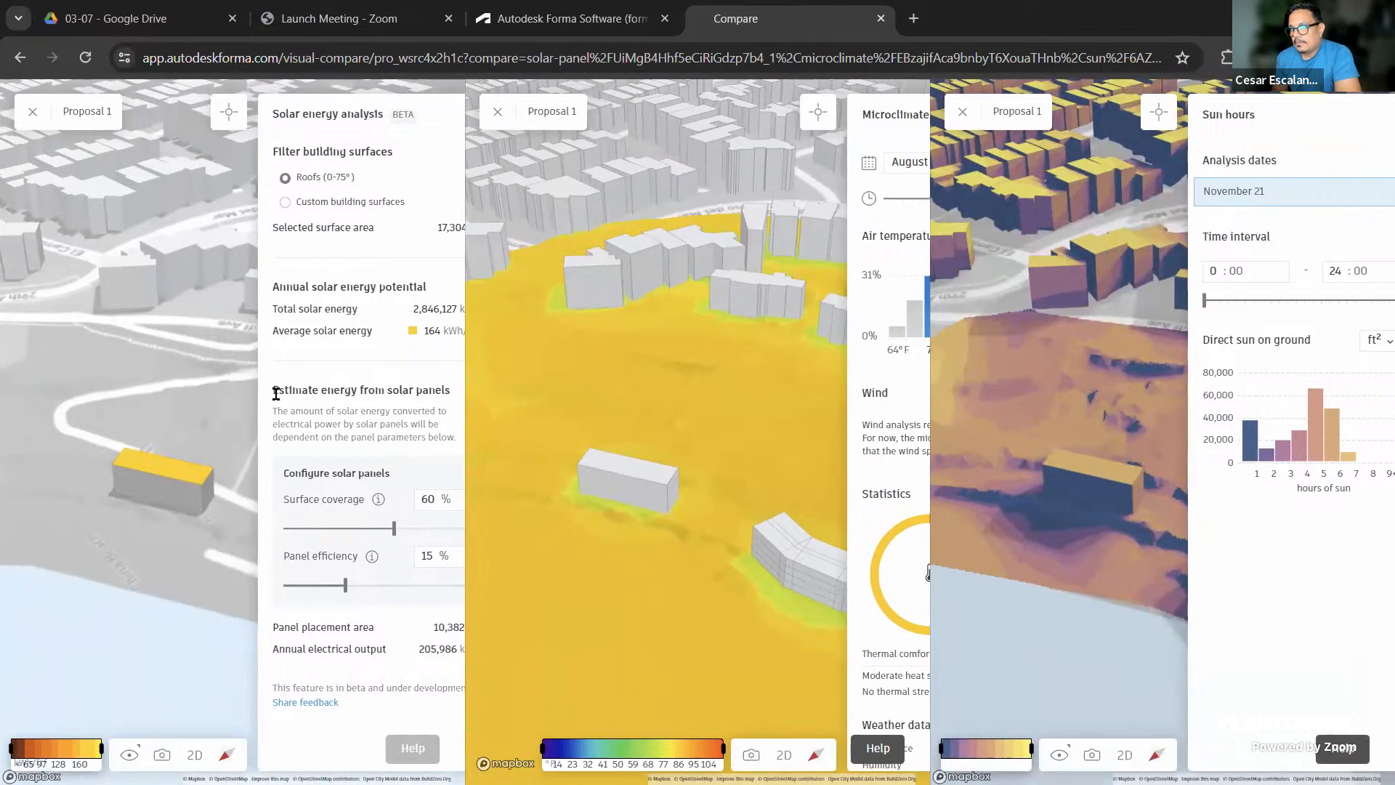
{"action": "left_click", "coordinate": [261, 431]}
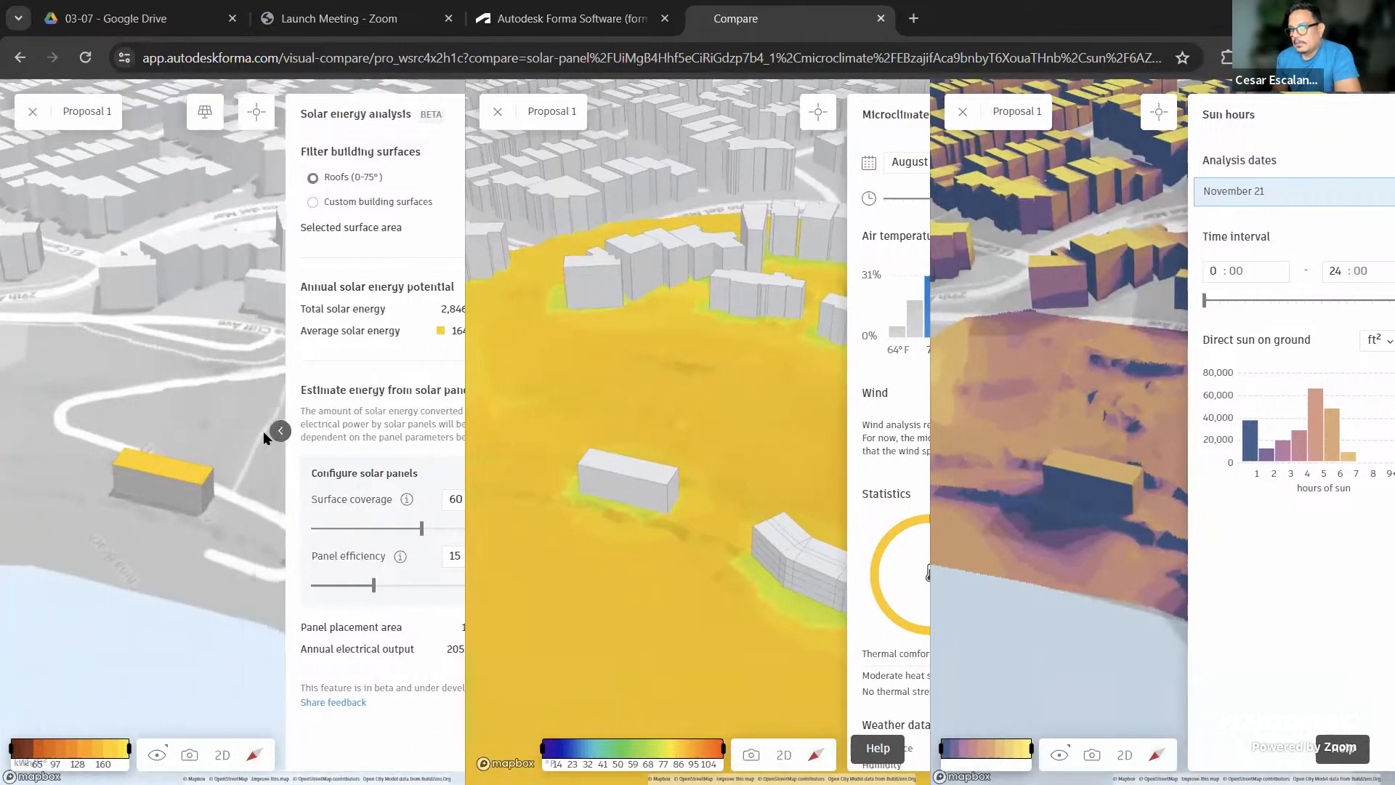
{"action": "left_click", "coordinate": [858, 440]}
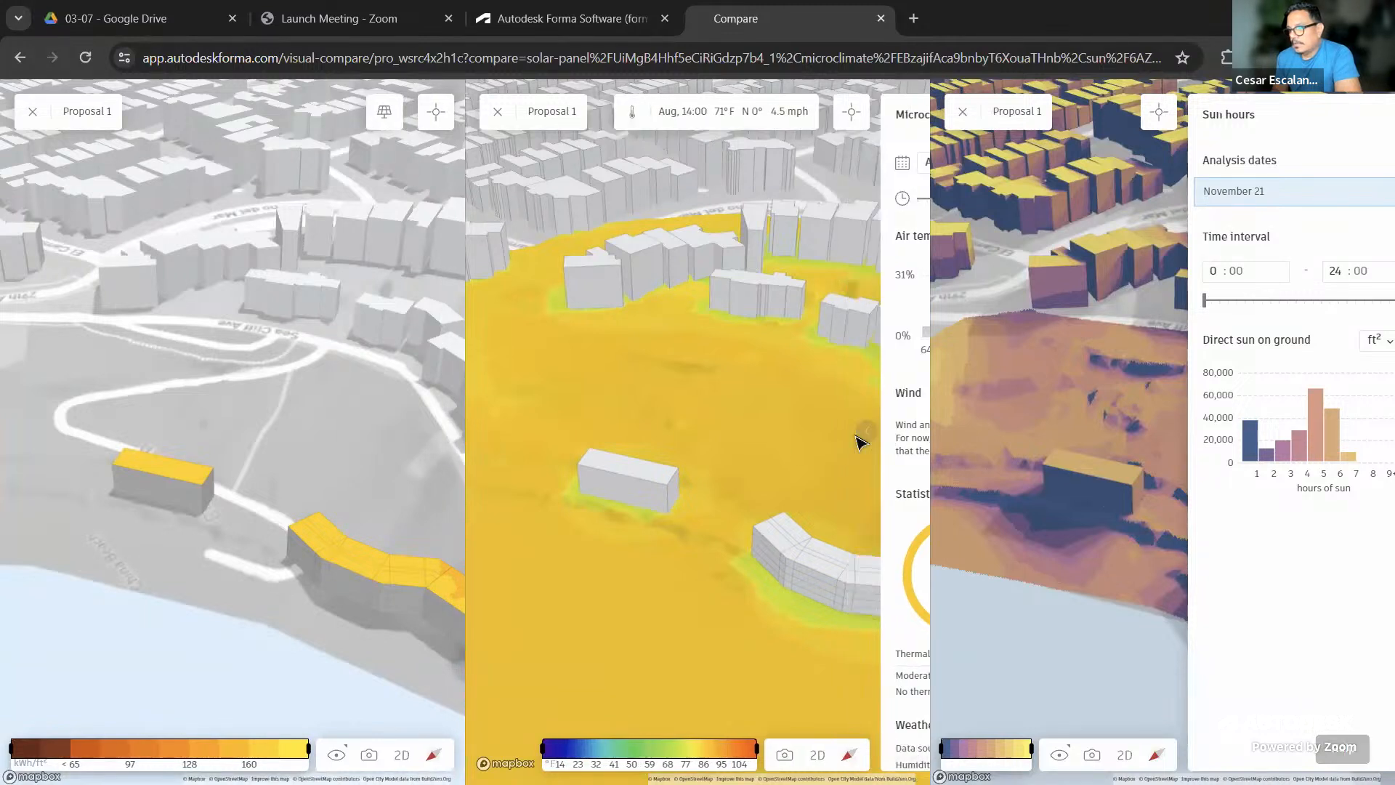
{"action": "mouse_move", "coordinate": [1190, 433]}
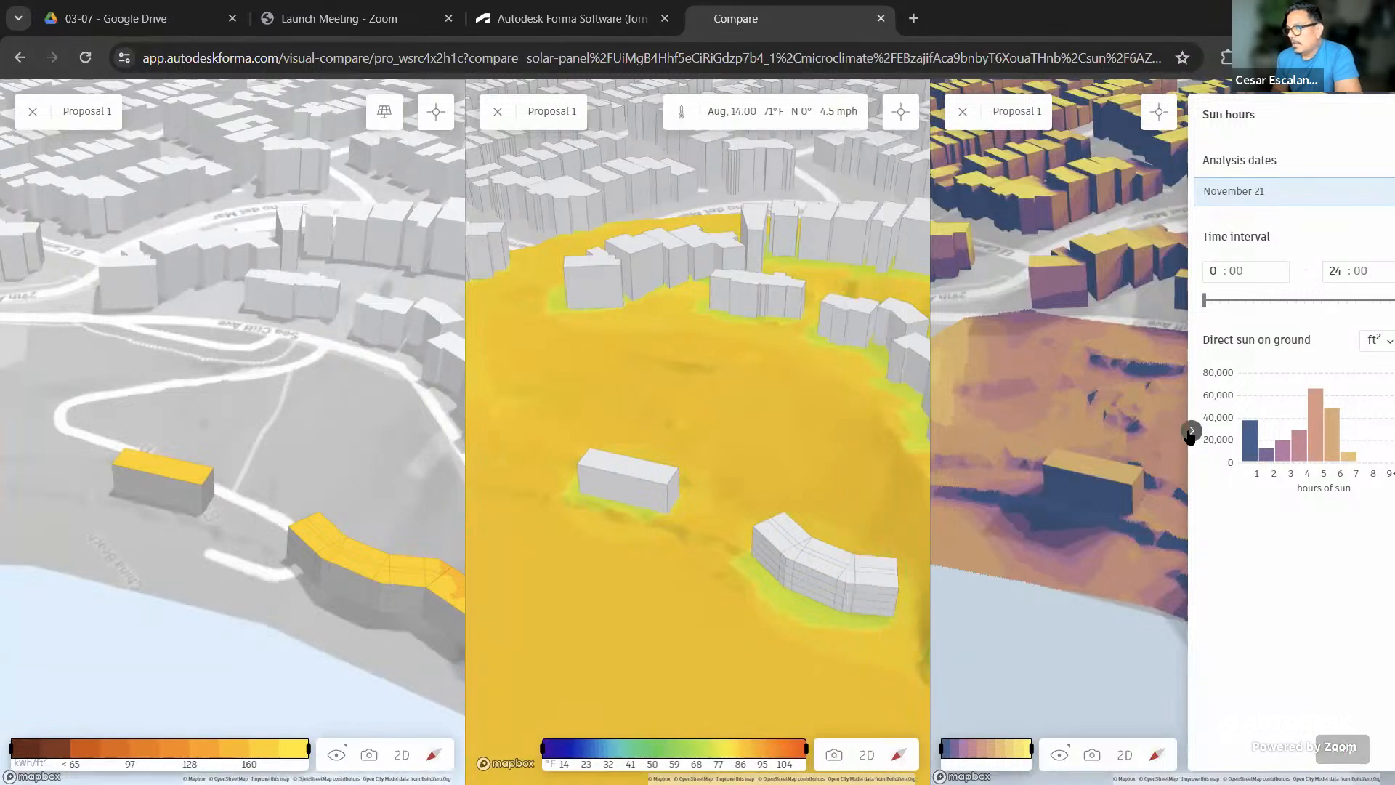
{"action": "left_click", "coordinate": [1190, 432]}
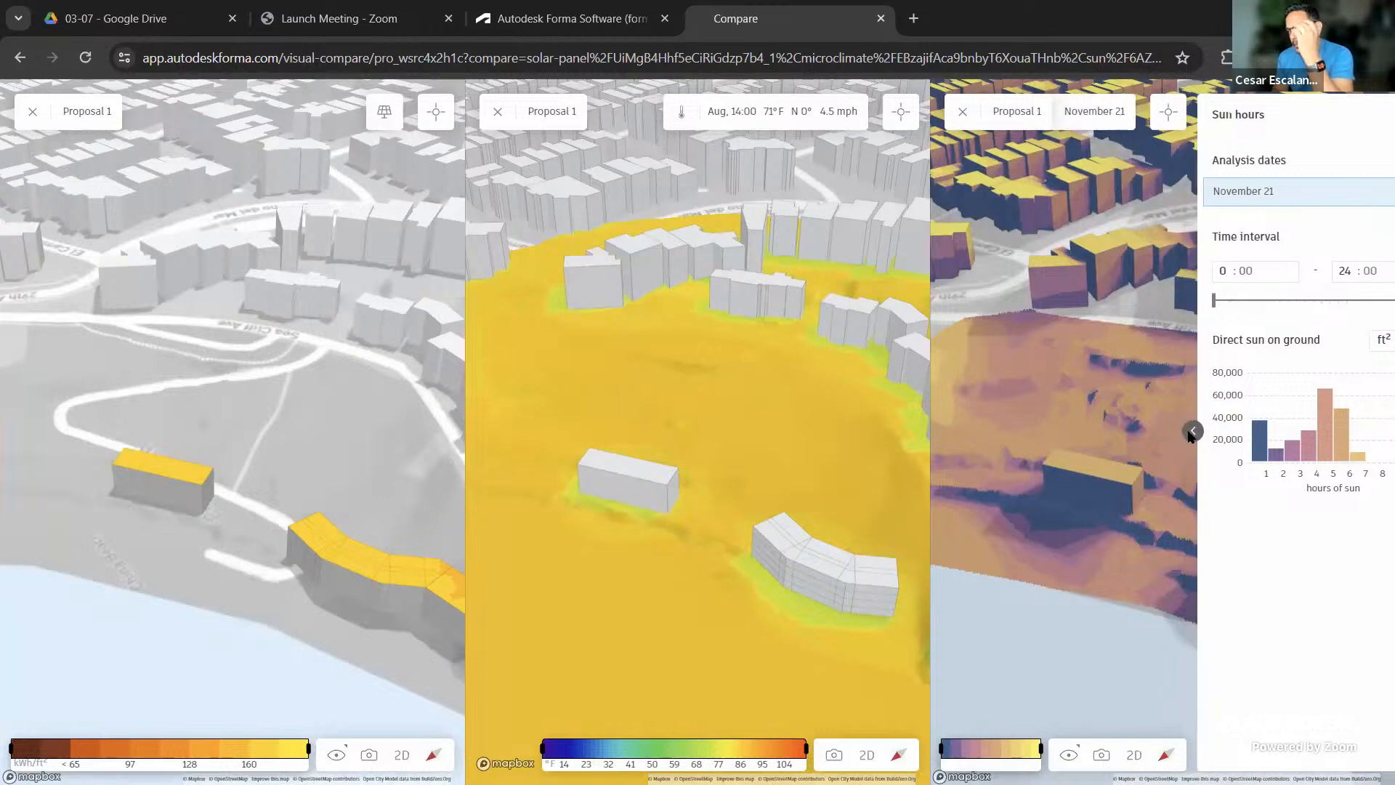
Orbit and zoom the three synced views out to the surrounding city, then show the camera position options
{"action": "mouse_move", "coordinate": [569, 603]}
{"action": "left_mouse_down"}
{"action": "mouse_move", "coordinate": [593, 579]}
{"action": "mouse_move", "coordinate": [738, 632]}
{"action": "mouse_move", "coordinate": [819, 623]}
{"action": "mouse_move", "coordinate": [869, 596]}
{"action": "mouse_move", "coordinate": [825, 633]}
{"action": "mouse_move", "coordinate": [664, 626]}
{"action": "mouse_move", "coordinate": [598, 645]}
{"action": "mouse_move", "coordinate": [530, 618]}
{"action": "mouse_move", "coordinate": [611, 620]}
{"action": "mouse_move", "coordinate": [606, 647]}
{"action": "mouse_move", "coordinate": [580, 657]}
{"action": "mouse_move", "coordinate": [576, 594]}
{"action": "left_mouse_up"}
{"action": "scroll", "coordinate": [579, 600], "scroll_direction": "down", "scroll_amount": 5}
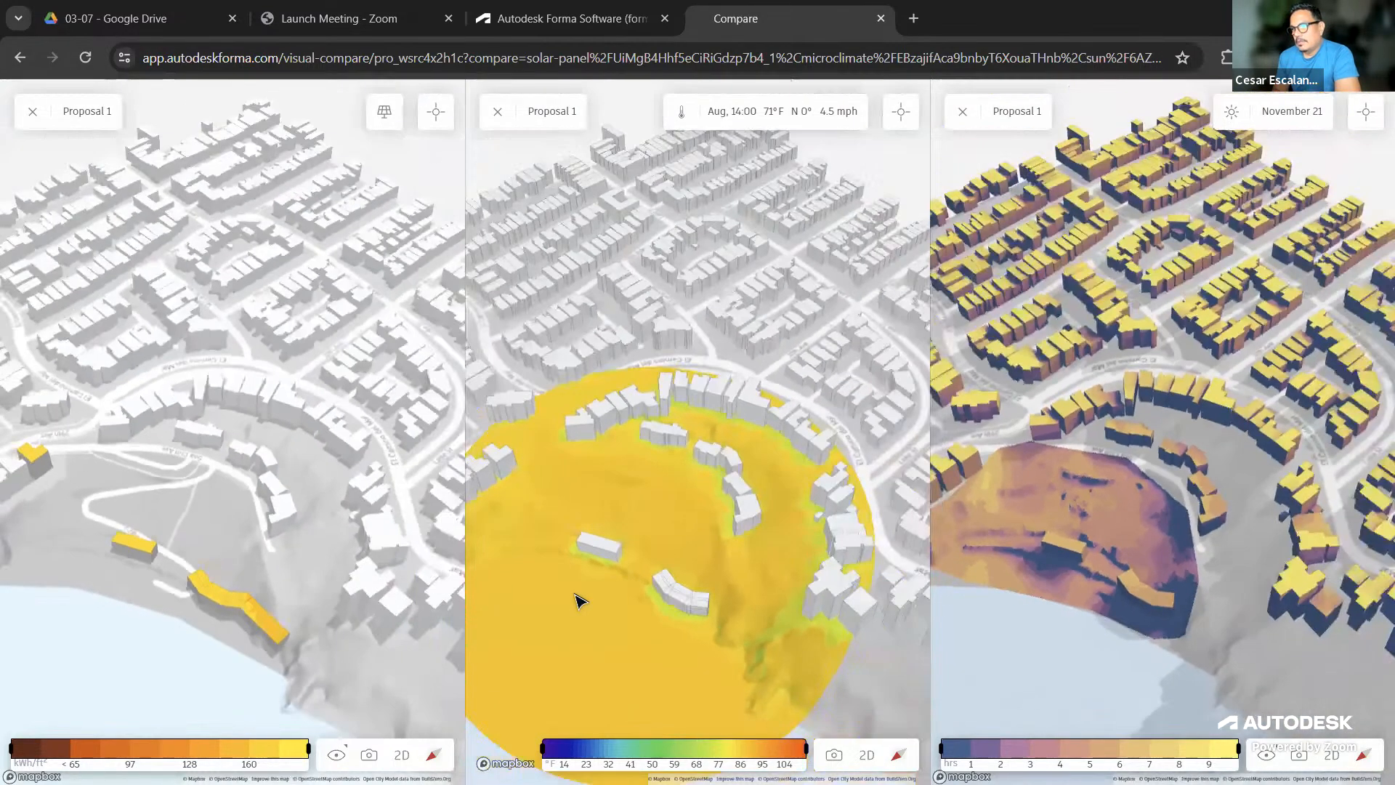
{"action": "scroll", "coordinate": [580, 590], "scroll_direction": "down", "scroll_amount": 2}
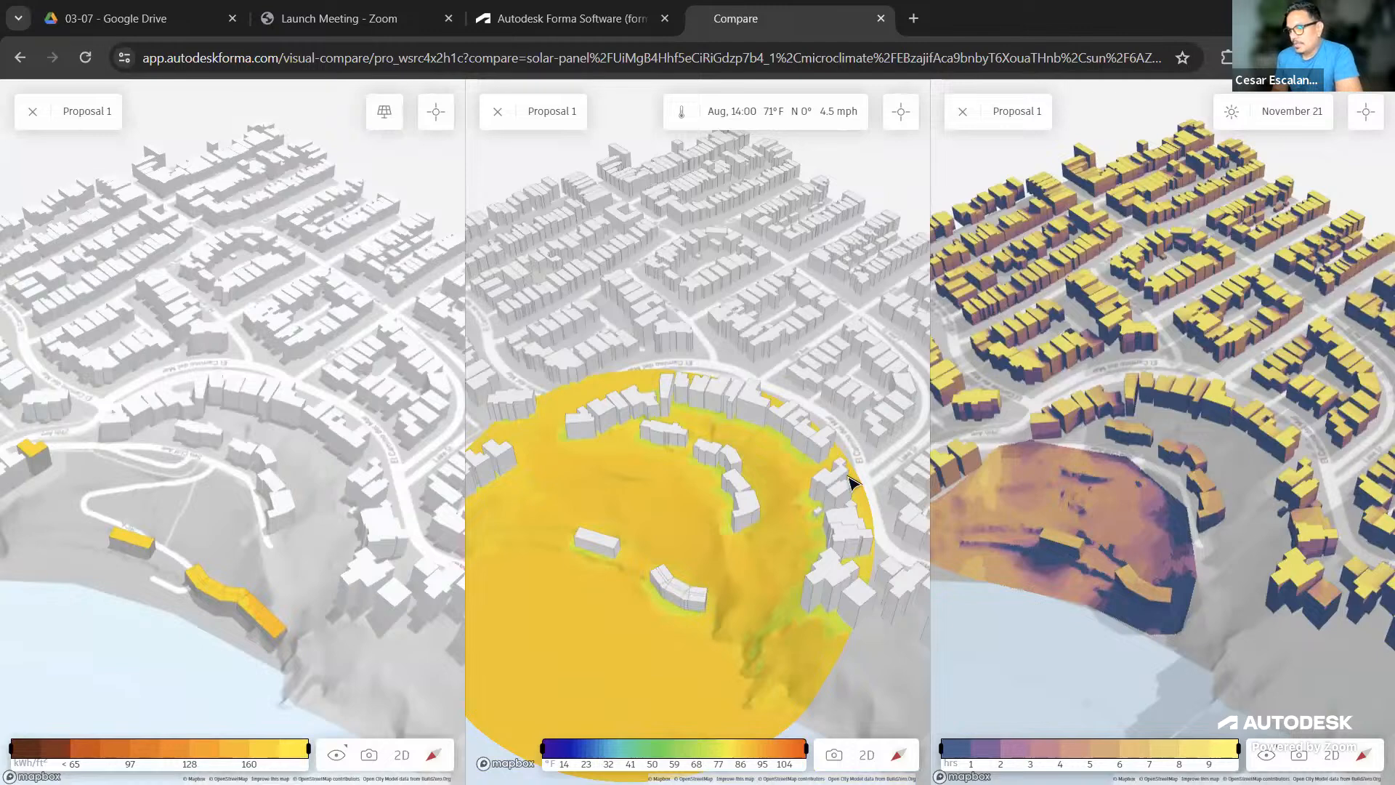
{"action": "left_click", "coordinate": [1270, 756]}
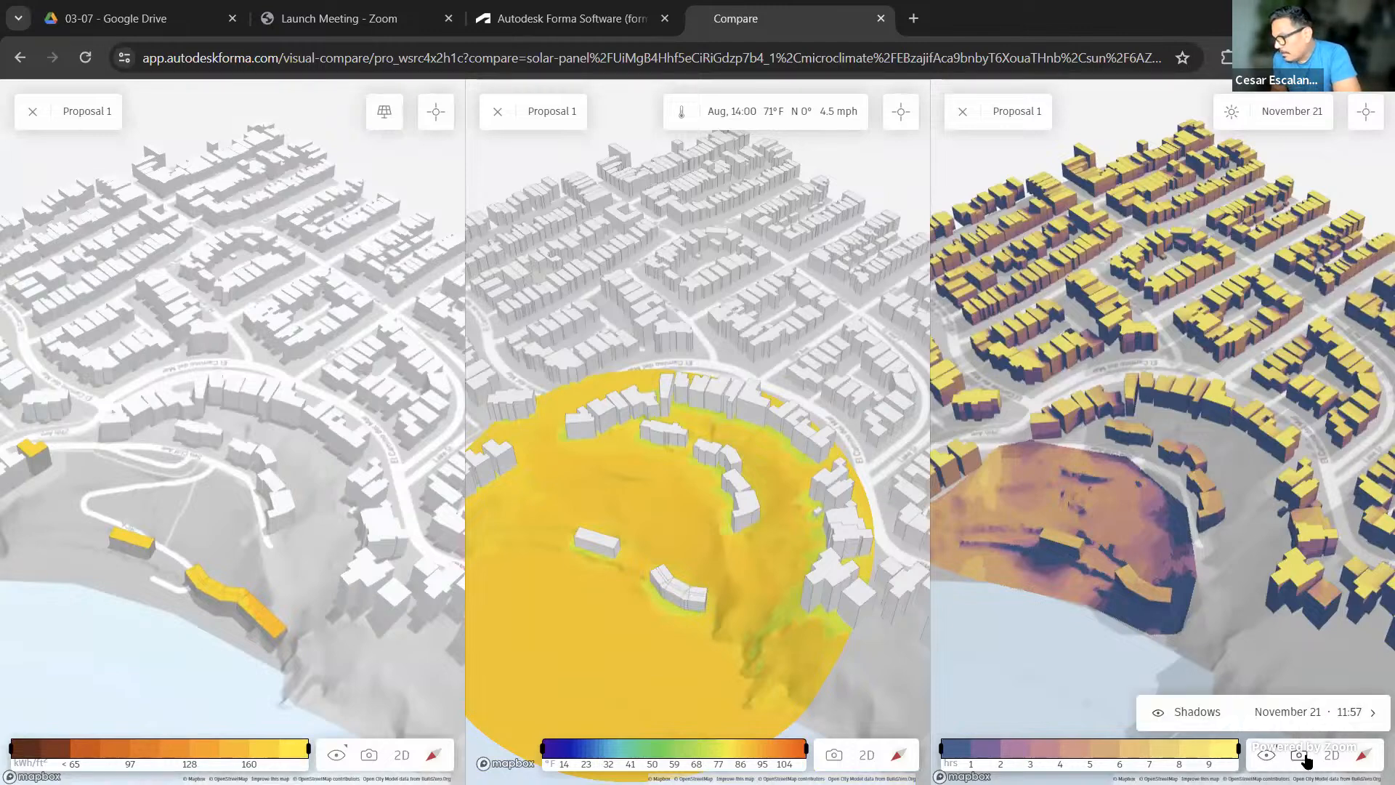
{"action": "left_click", "coordinate": [1304, 759]}
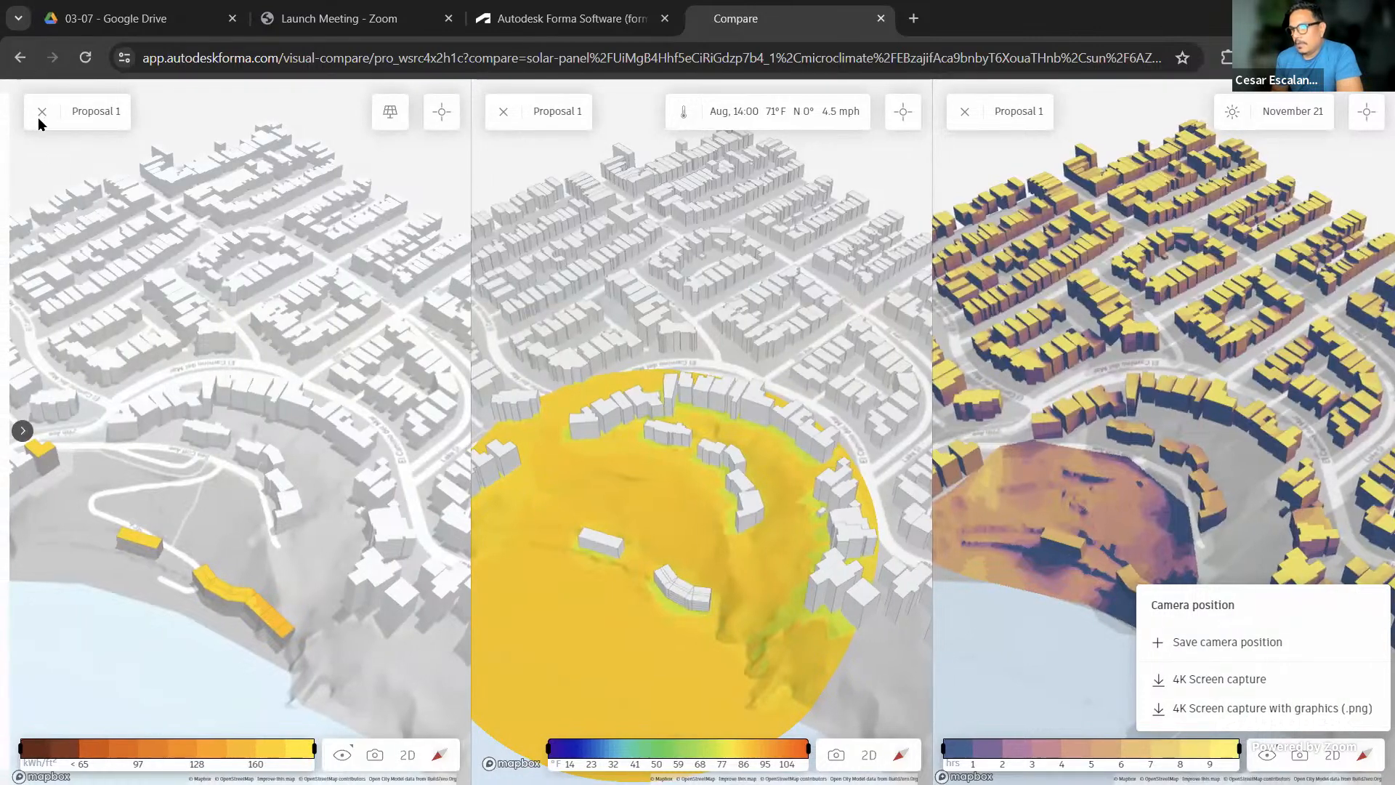
Expand the compared-analyses list, then leave Compare for the China Beach design mode
{"action": "left_click", "coordinate": [23, 430]}
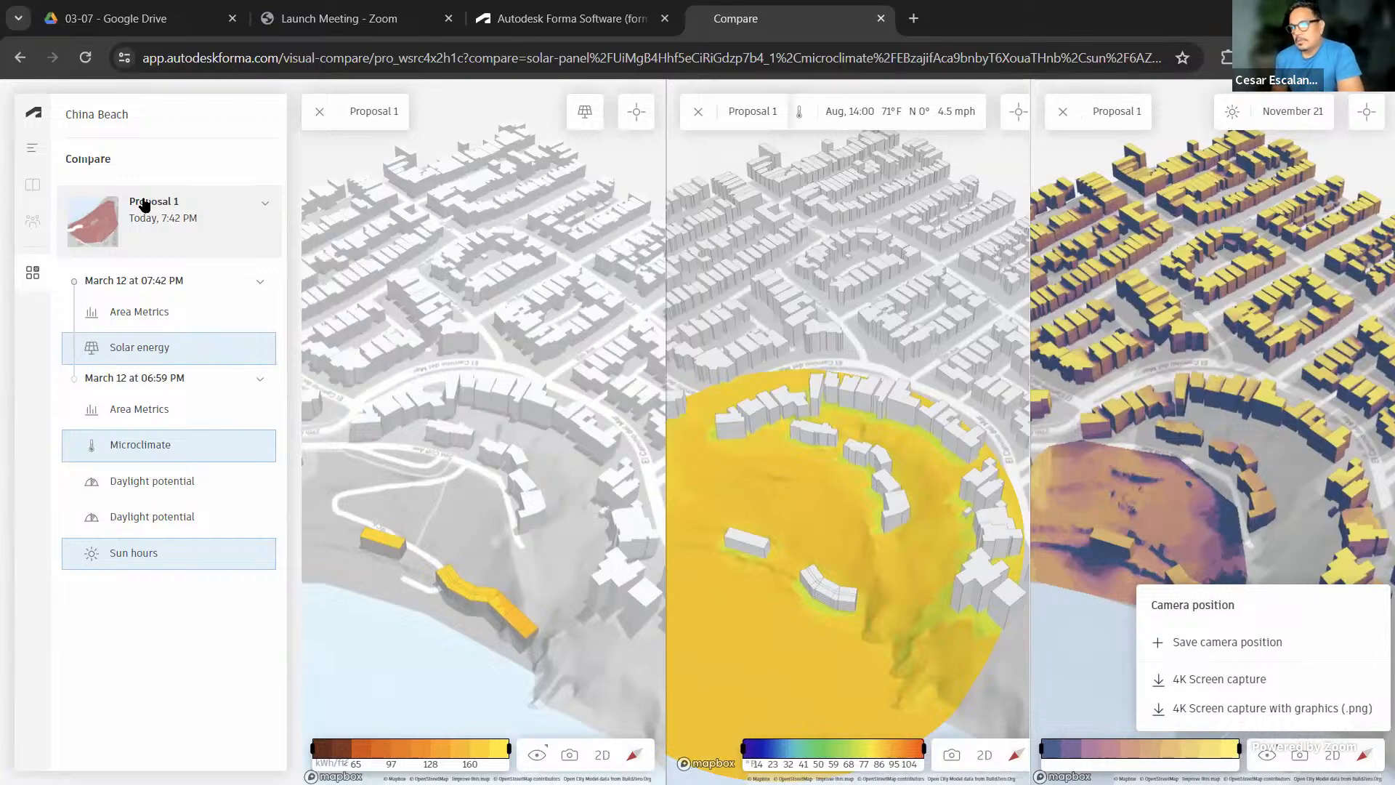
{"action": "left_click", "coordinate": [32, 150]}
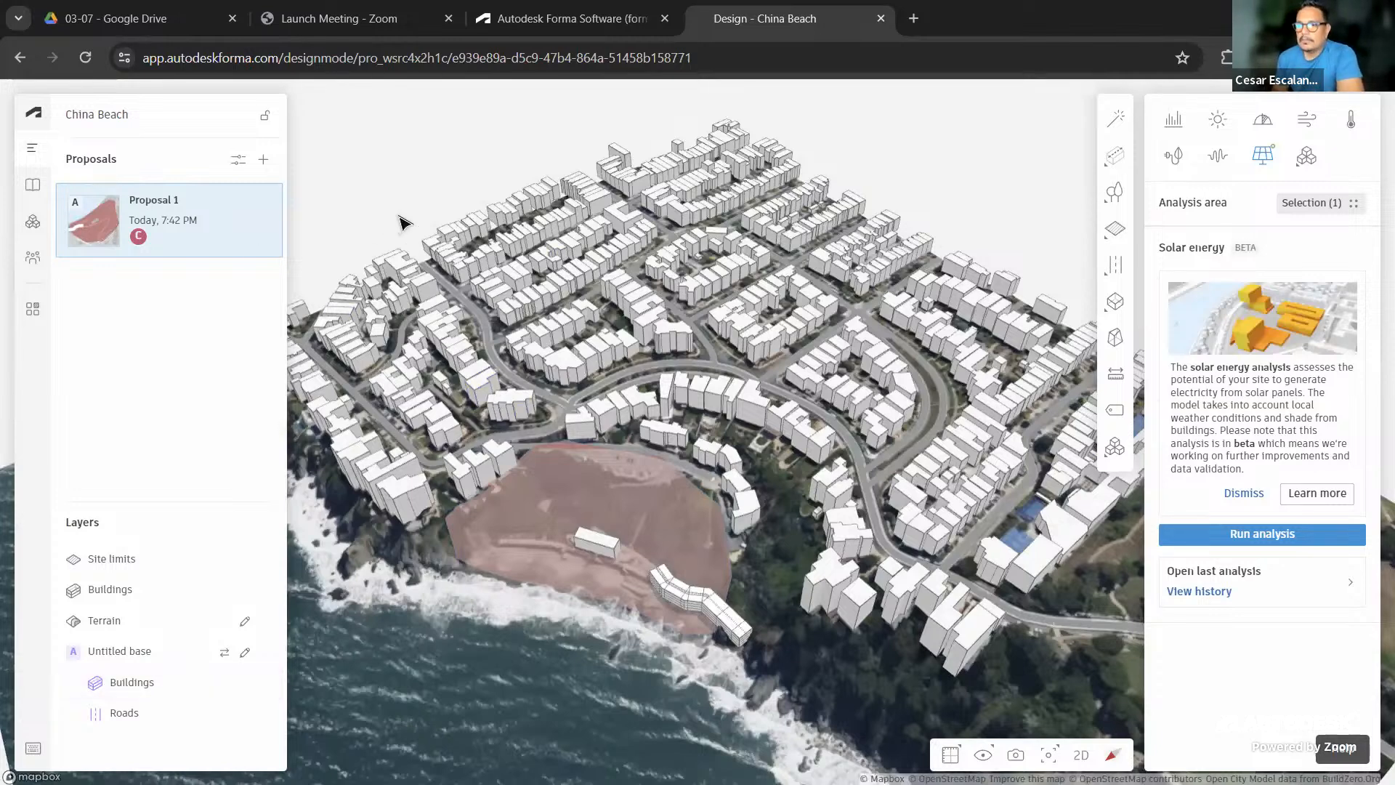
Show Proposal 1's Revit submenu offering Send to Revit (Beta) and Download Revit add-in
{"action": "mouse_move", "coordinate": [258, 206]}
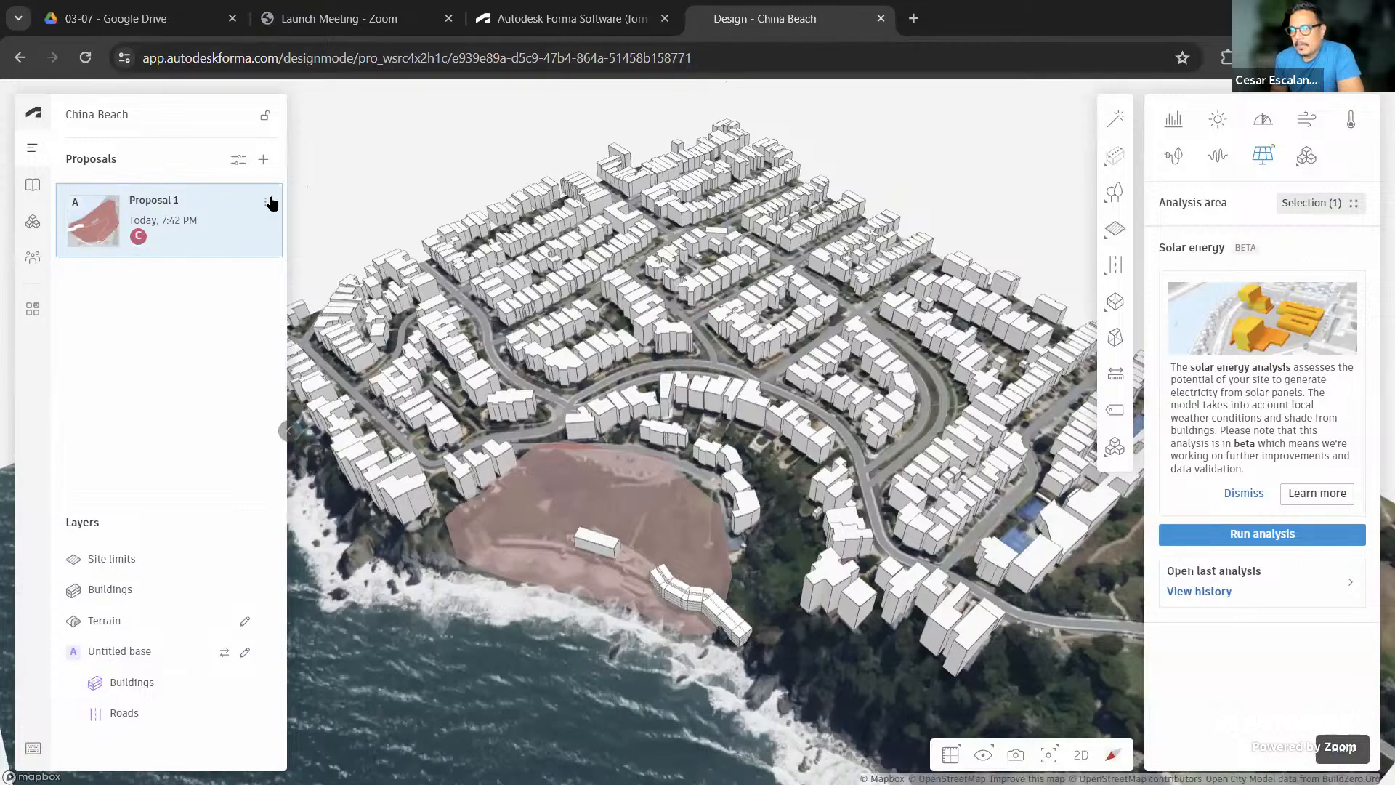
{"action": "left_click", "coordinate": [265, 207]}
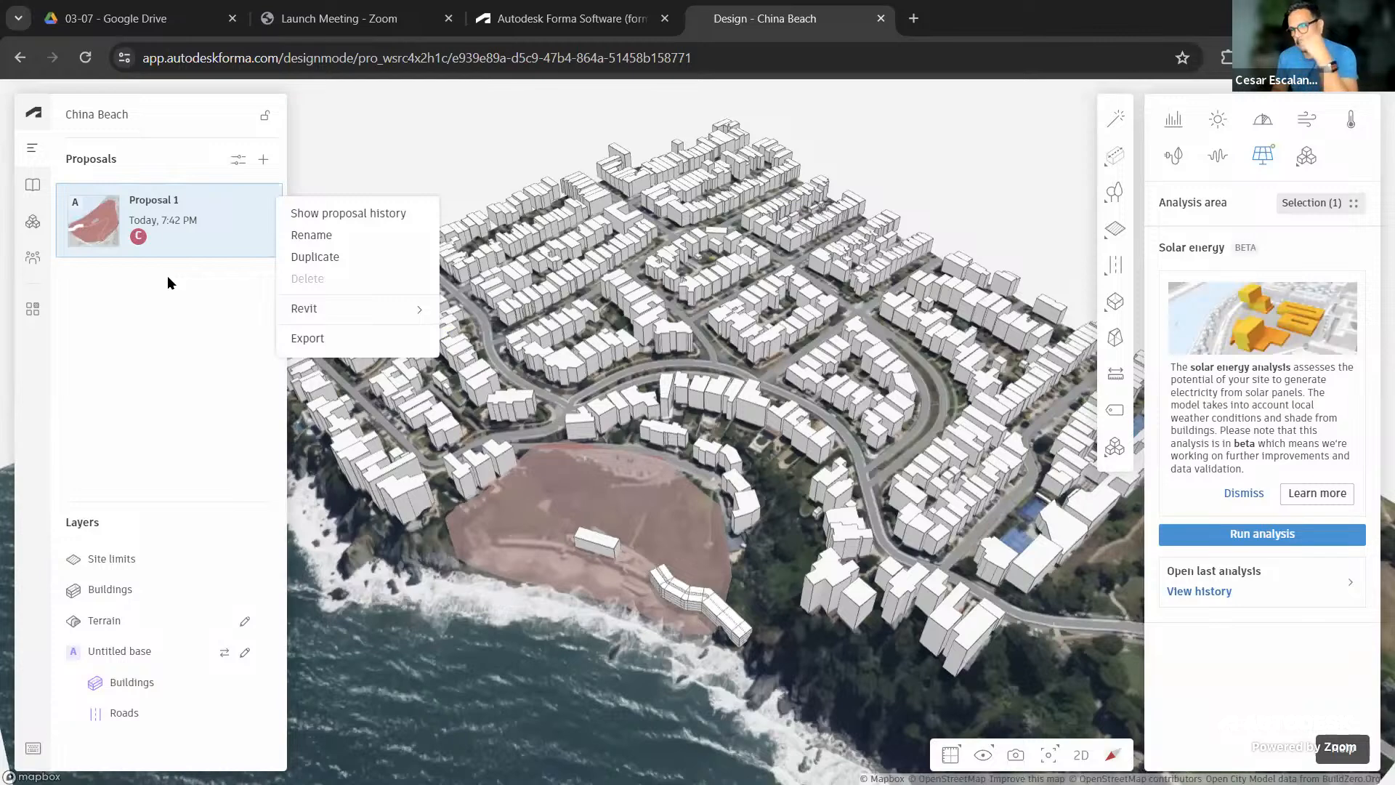
{"action": "mouse_move", "coordinate": [316, 309]}
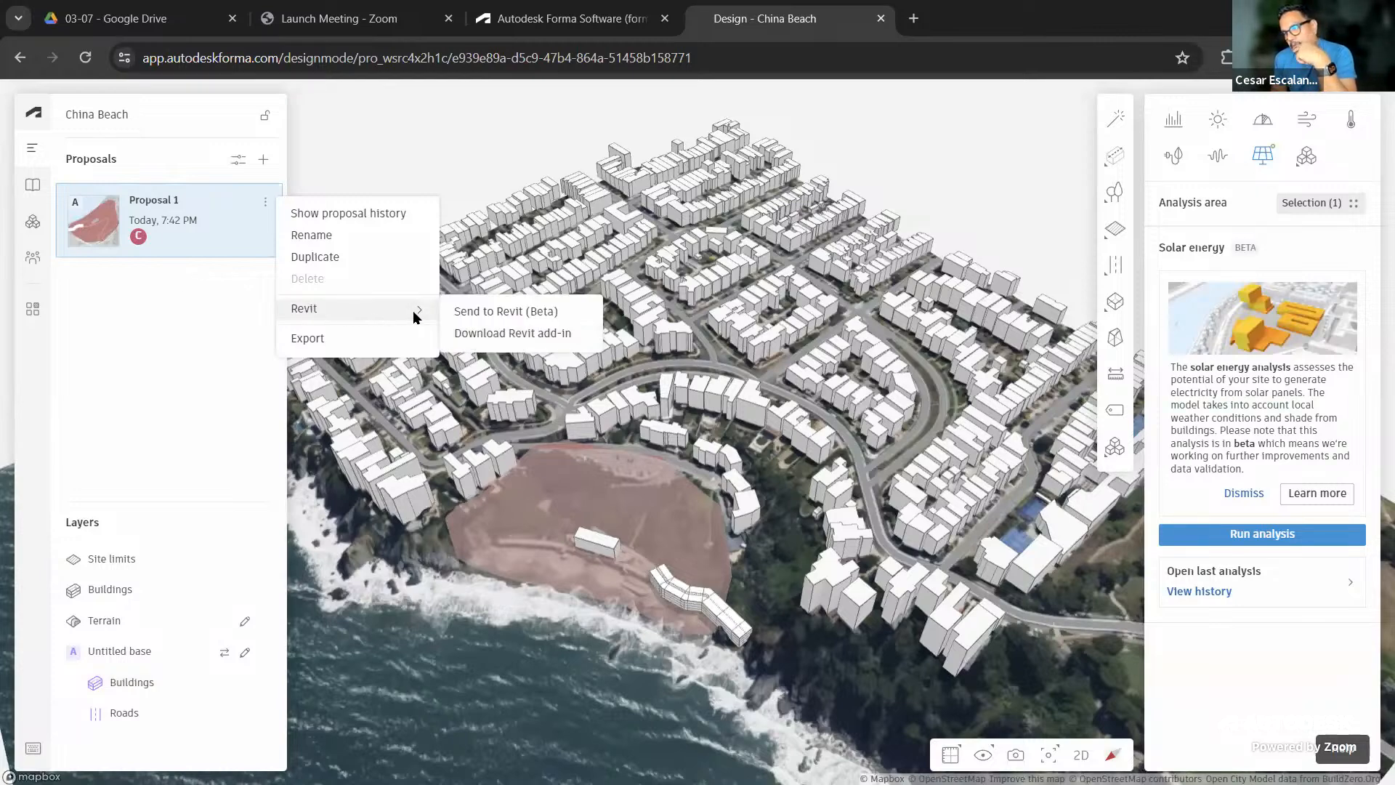
Download the Forma Revit Add-In.msi installer (41.2 MB)
{"action": "left_click", "coordinate": [535, 338]}
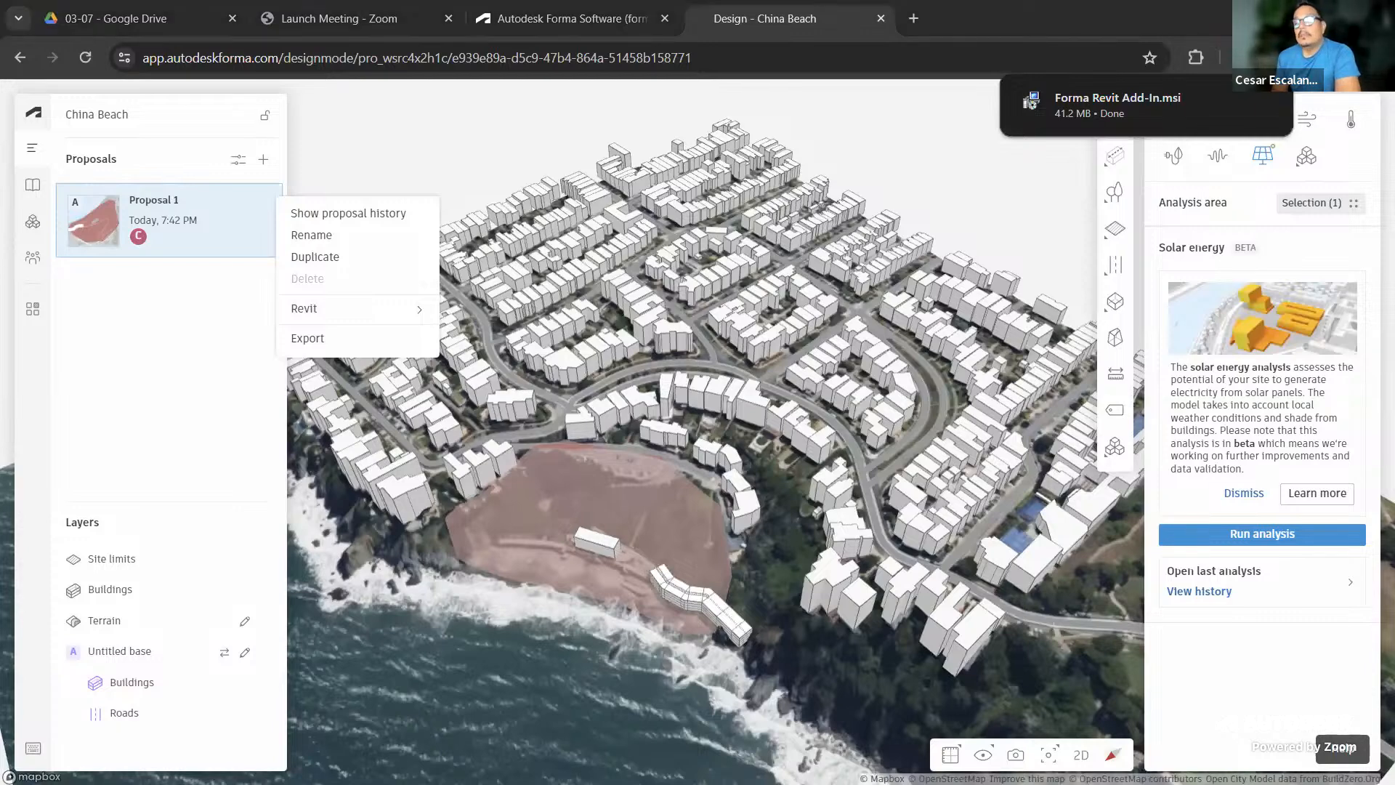
{"action": "key", "text": "alt+Tab"}
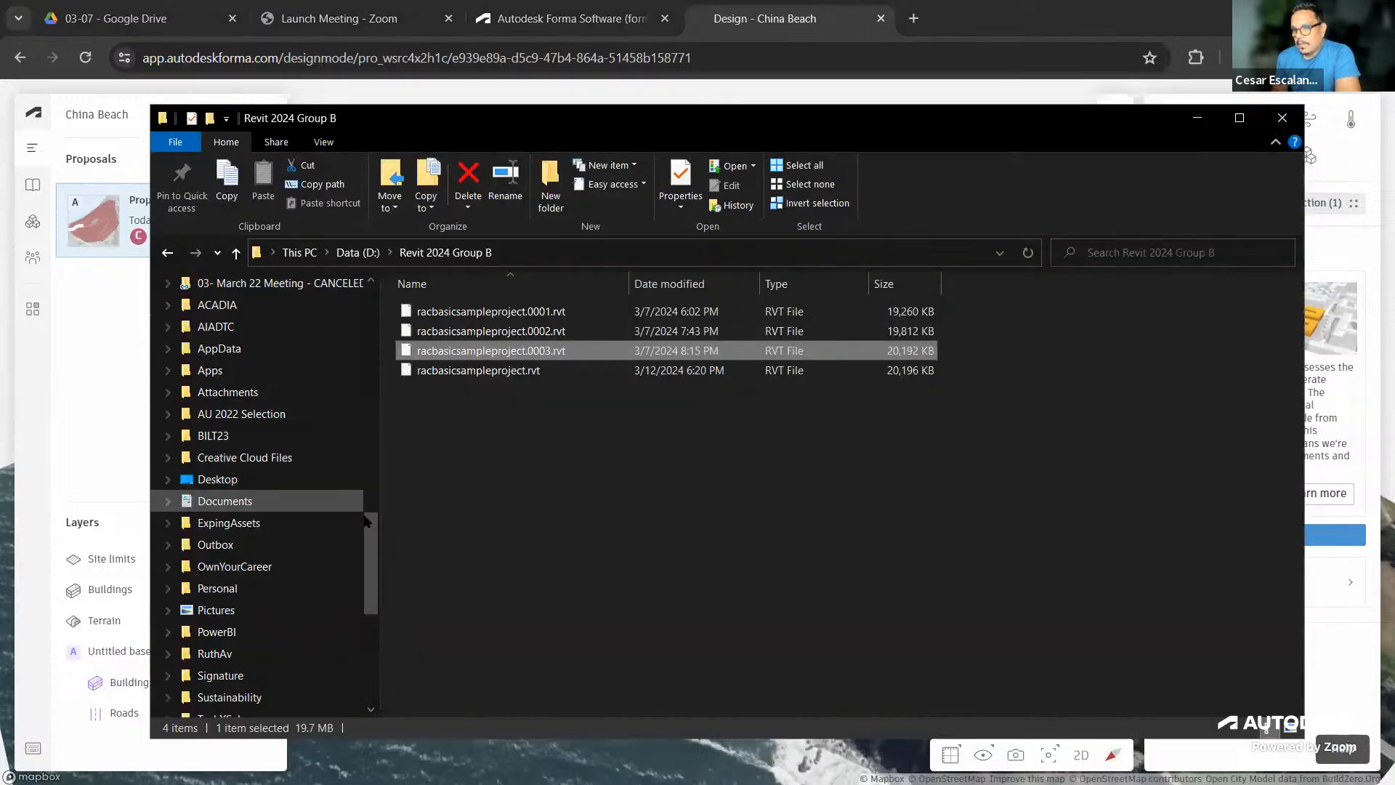
{"action": "left_click_drag", "start_coordinate": [372, 536], "coordinate": [387, 311]}
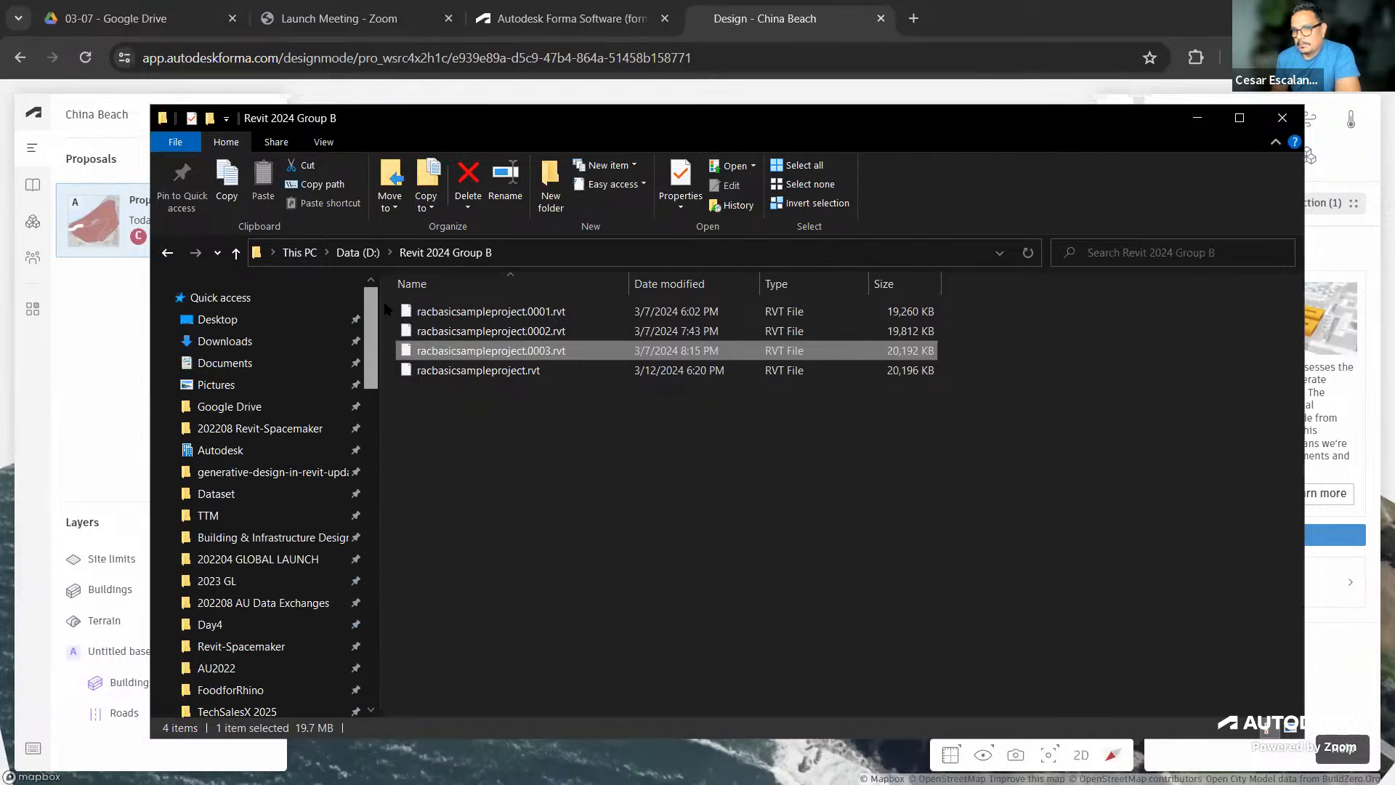
{"action": "left_click", "coordinate": [225, 341]}
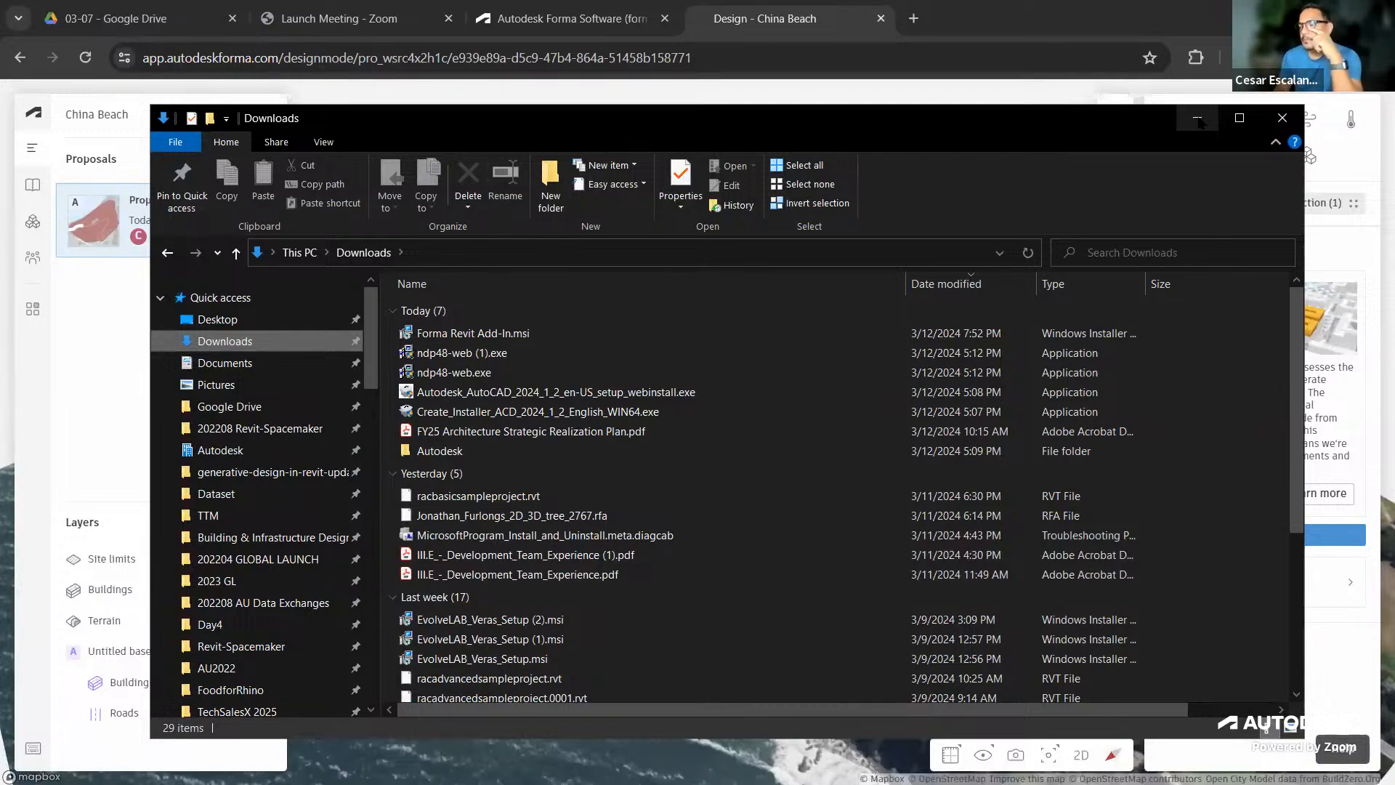
{"action": "left_click", "coordinate": [1198, 118]}
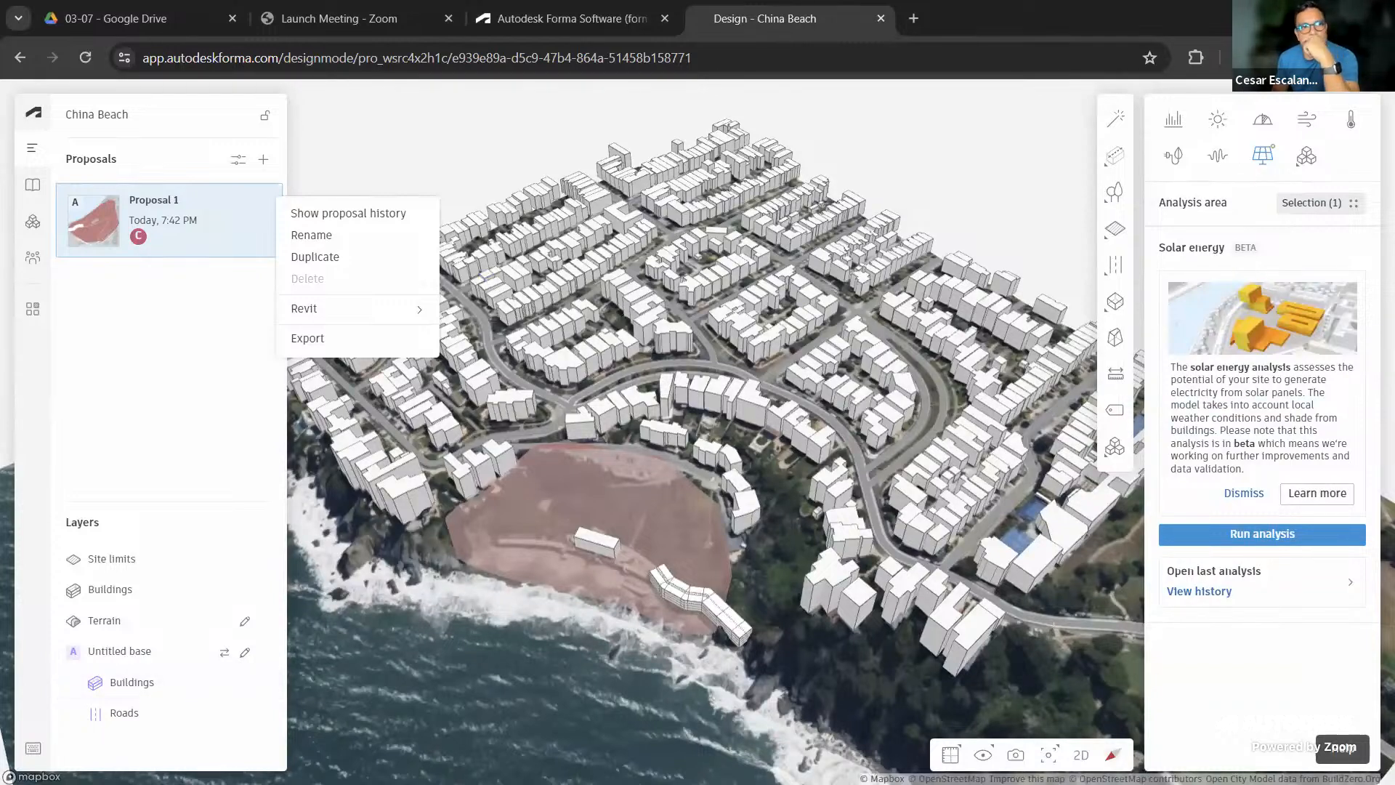
Switch from the browser to the Revit 2024 Home screen with Alt+Tab
{"action": "key", "text": "alt+Tab"}
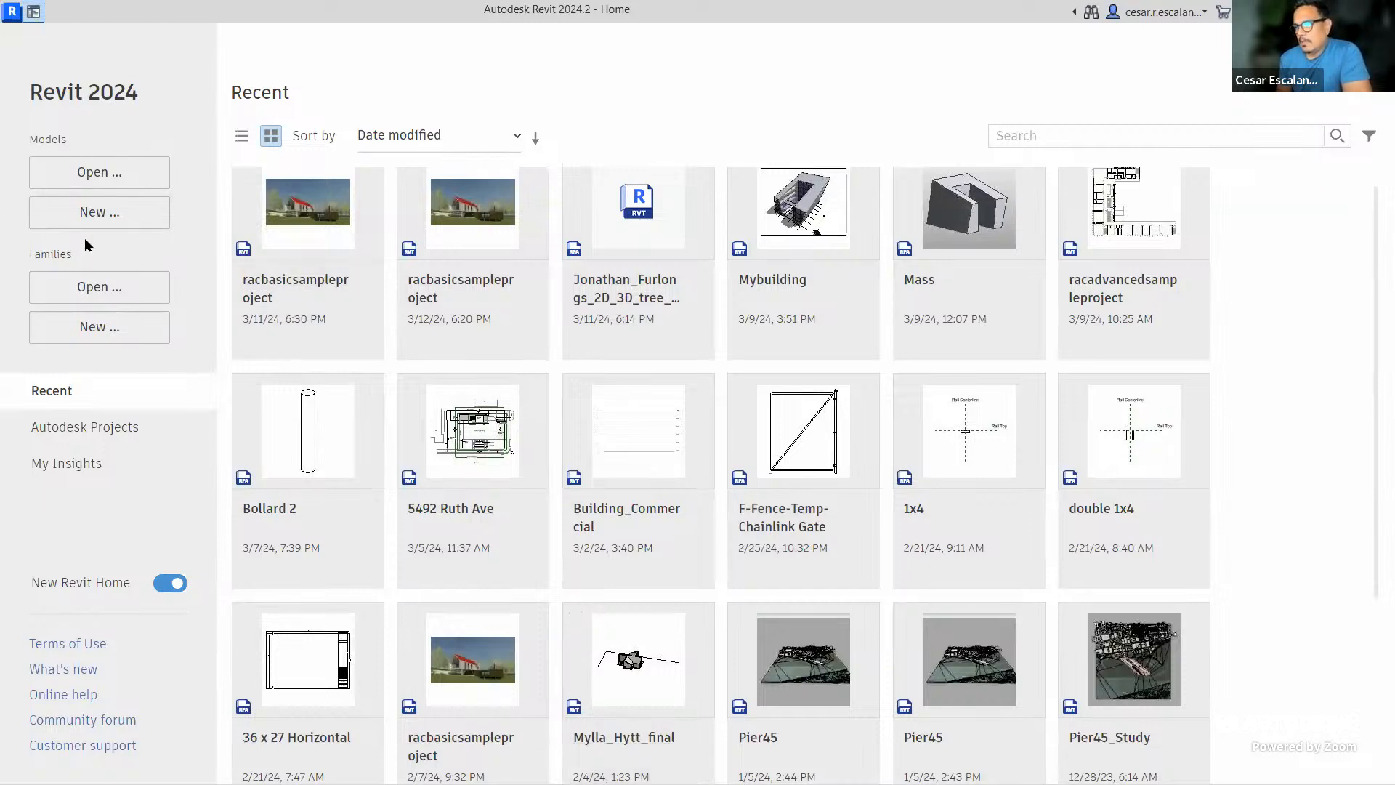
Create a new project, Project1, from the Imperial Multi-discipline template
{"action": "left_click", "coordinate": [99, 213]}
{"action": "left_click", "coordinate": [675, 363]}
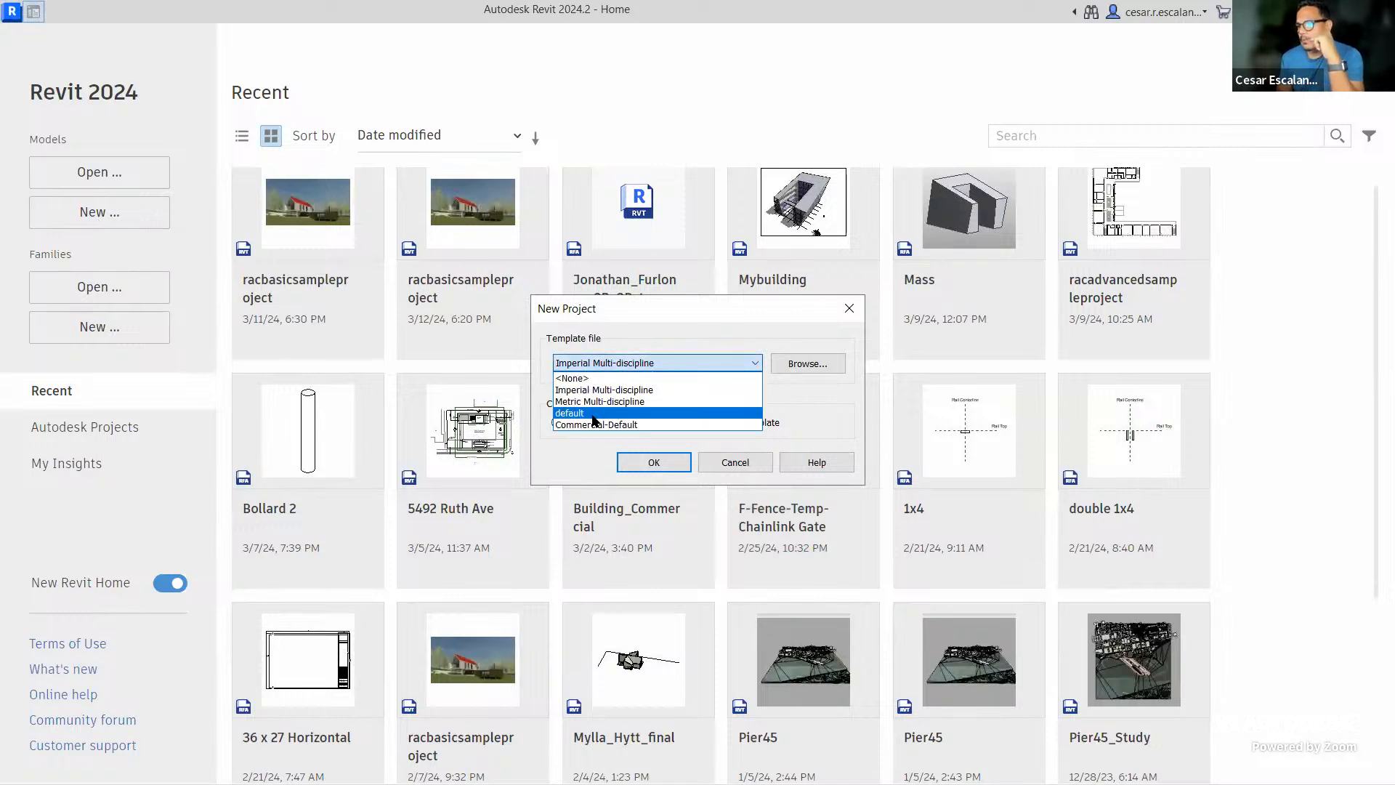
{"action": "left_click", "coordinate": [592, 413]}
{"action": "left_click", "coordinate": [647, 363]}
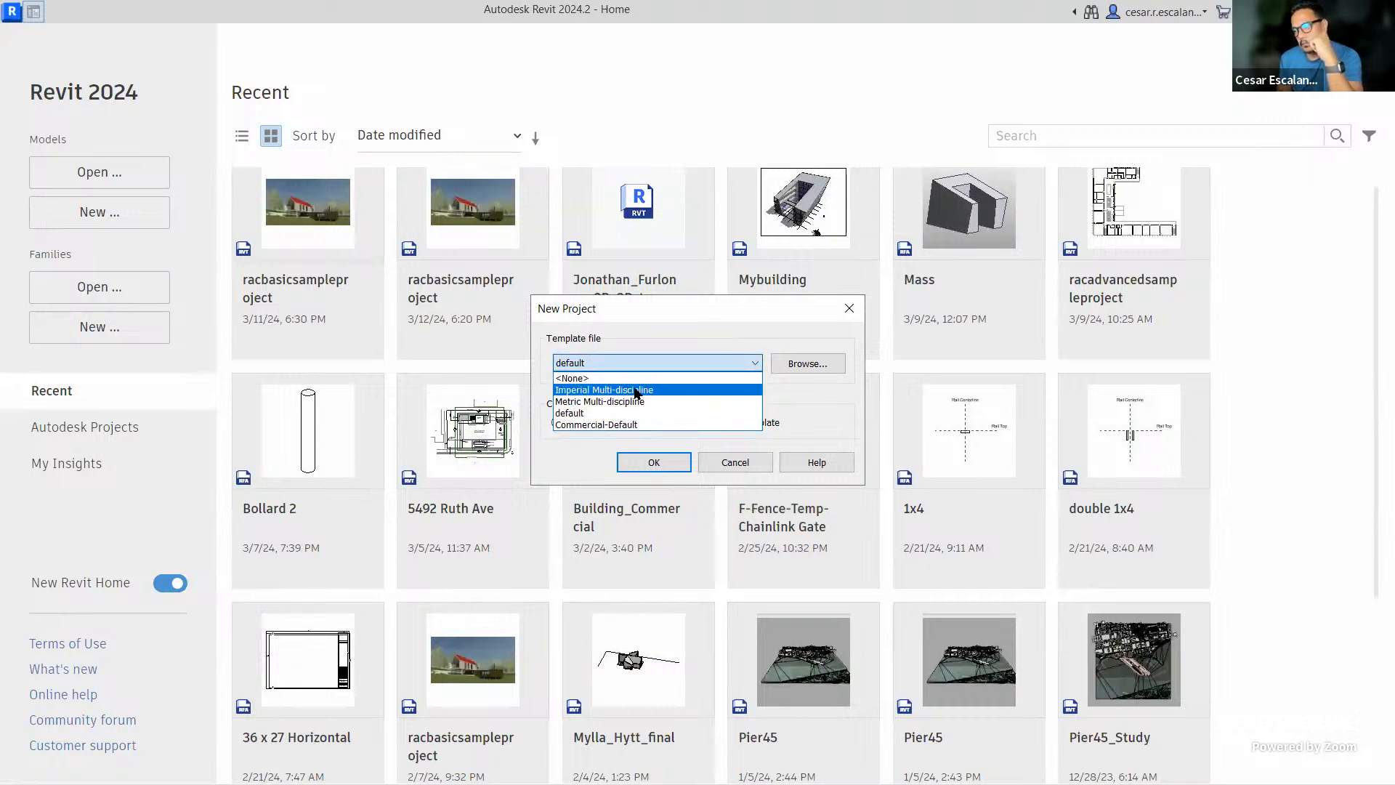
{"action": "left_click", "coordinate": [634, 391]}
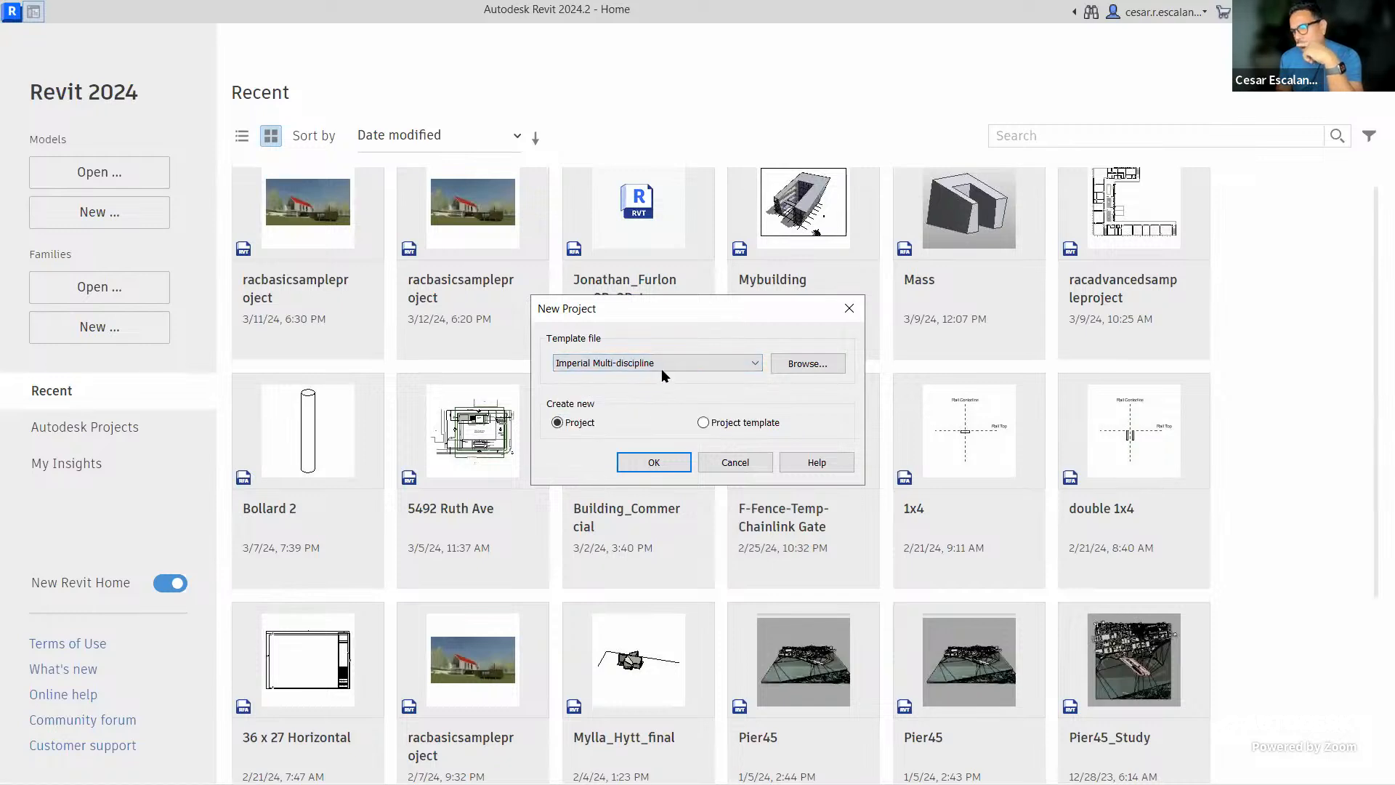
{"action": "left_click", "coordinate": [669, 362]}
{"action": "left_click", "coordinate": [659, 390]}
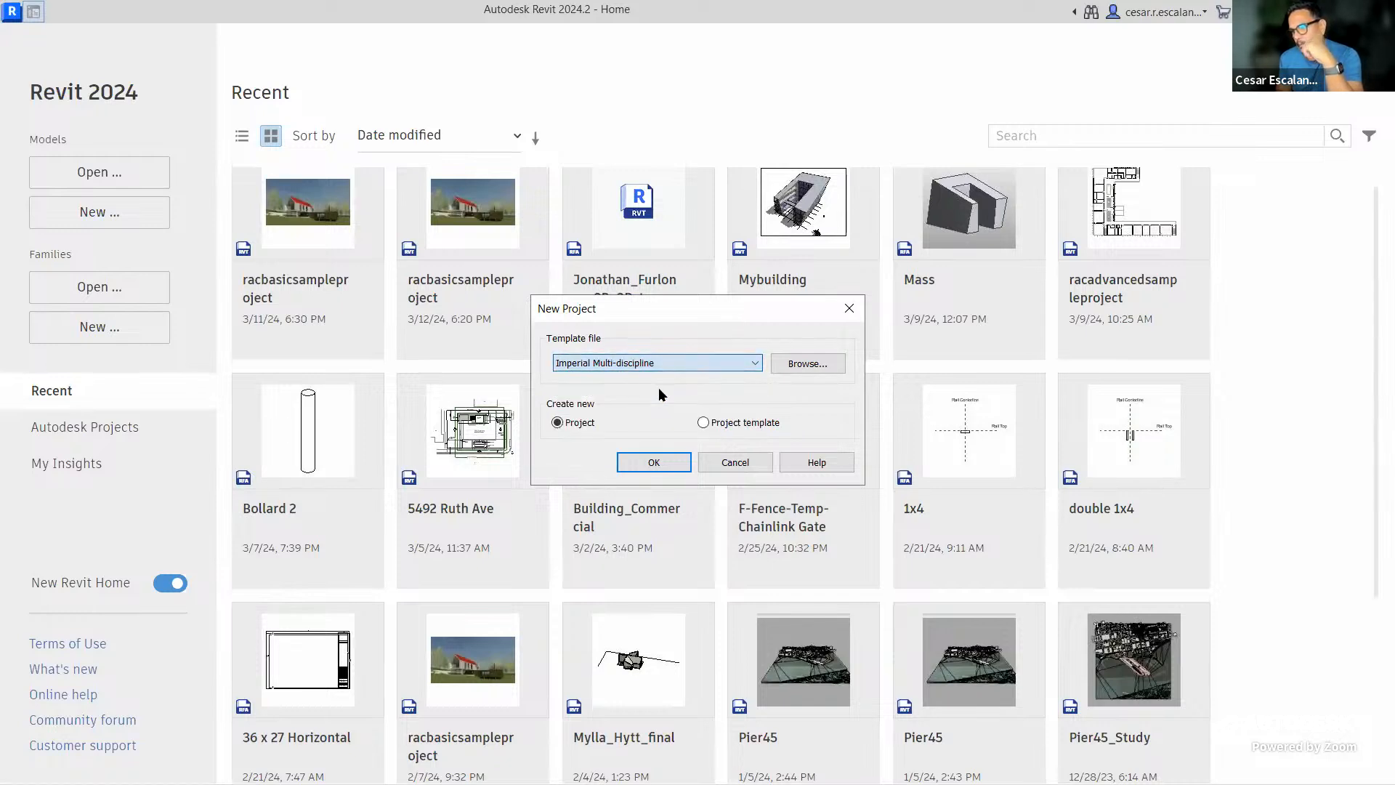
{"action": "left_click", "coordinate": [652, 471]}
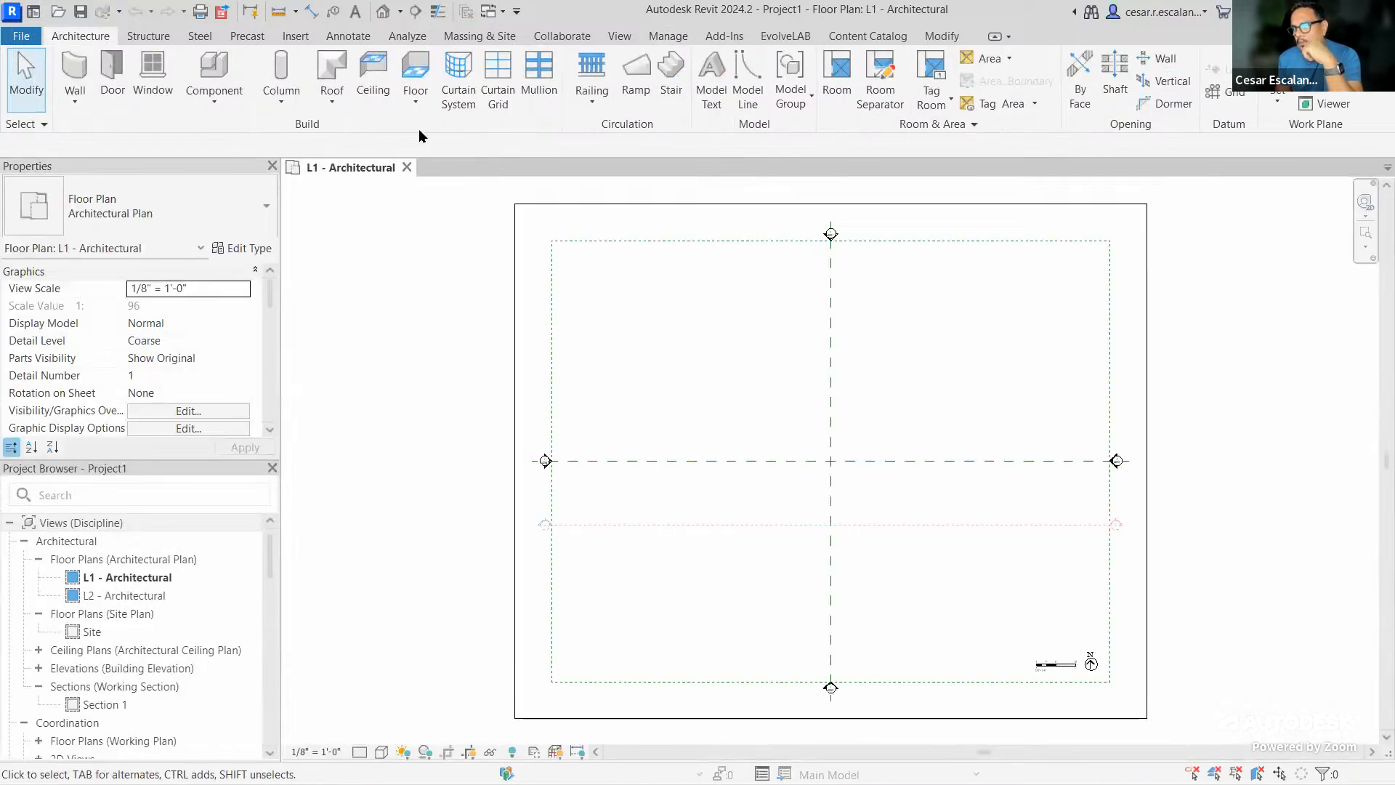
Open Project1's default {3D} view and zoom toward the level heads
{"action": "left_click", "coordinate": [384, 11]}
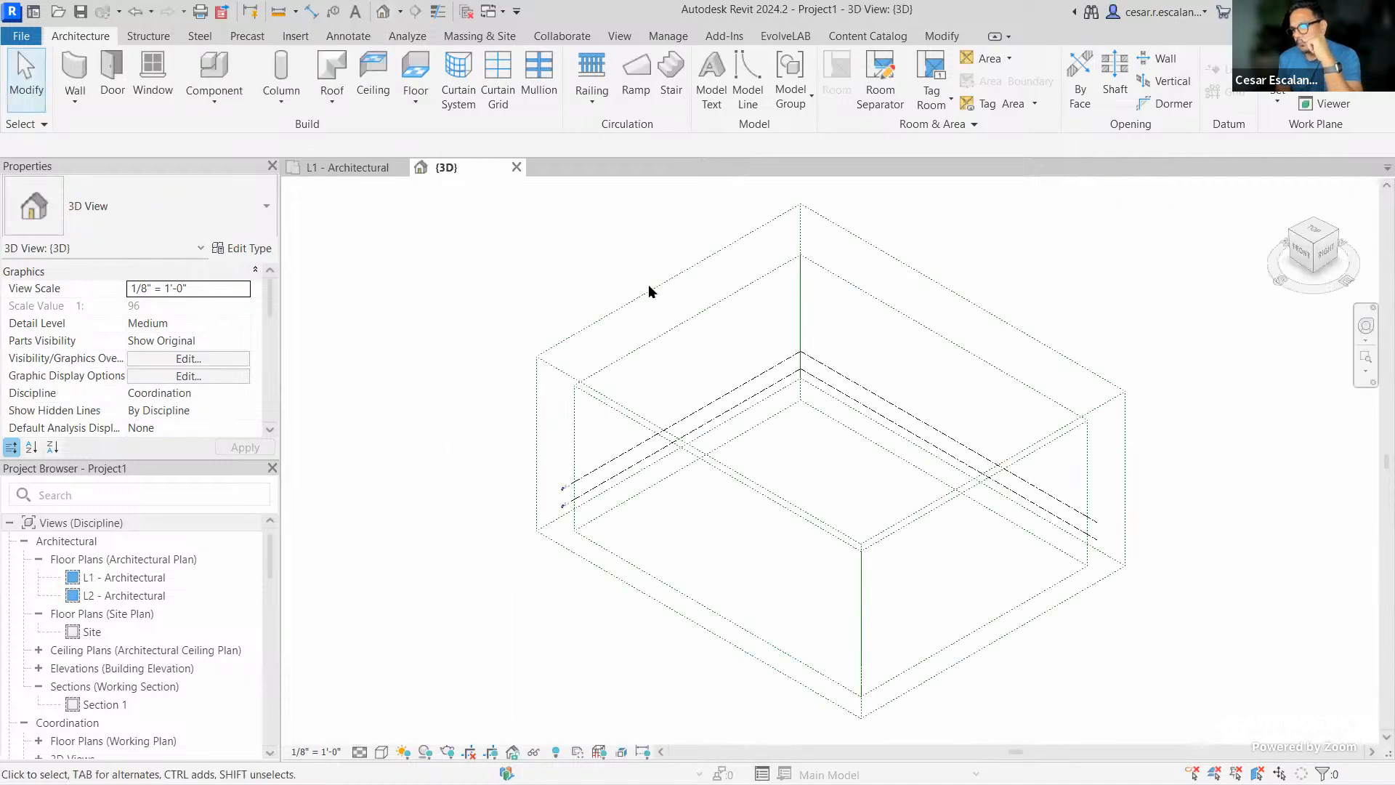
{"action": "scroll", "coordinate": [797, 430], "scroll_direction": "up", "scroll_amount": 3}
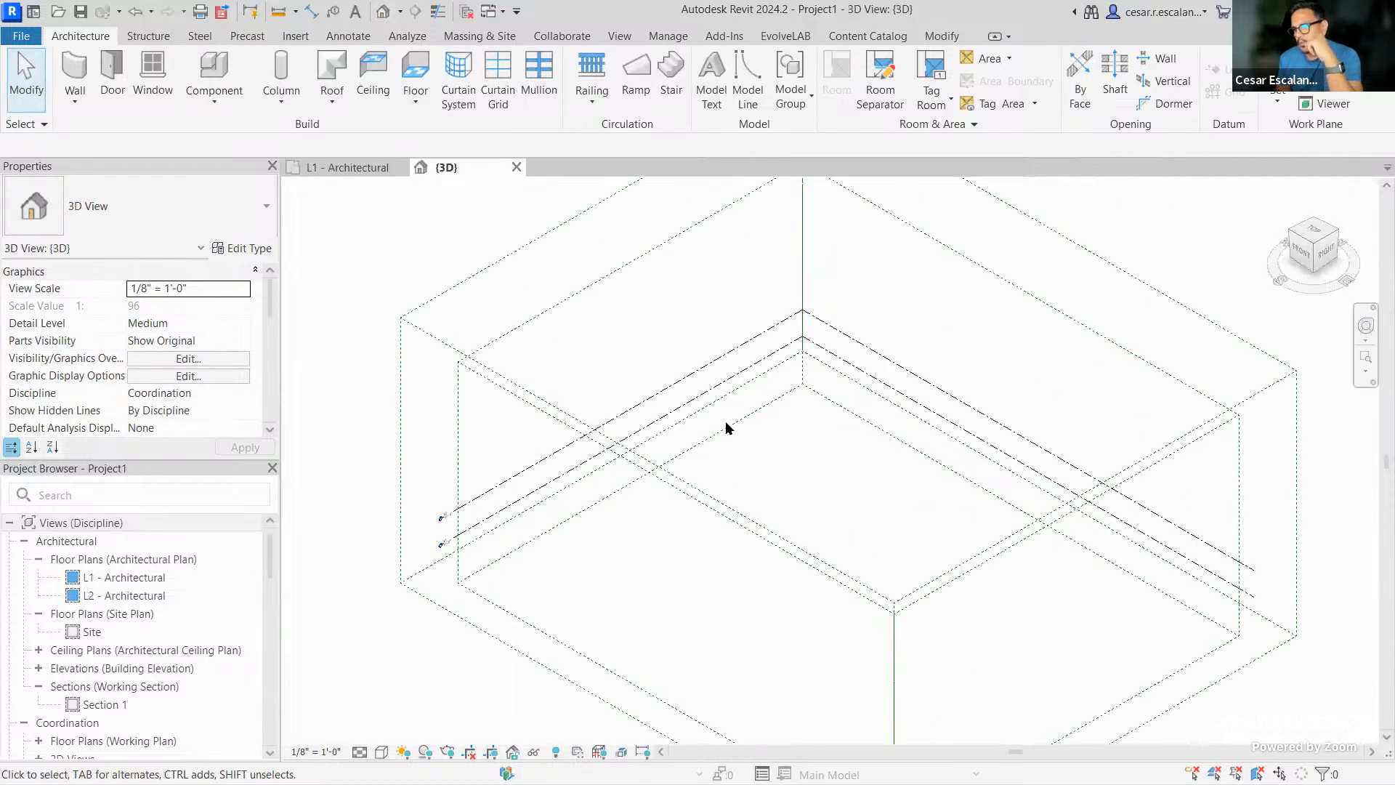
Delete level L2 and its associated views from the 3D view, keeping only L1
{"action": "scroll", "coordinate": [505, 489], "scroll_direction": "up", "scroll_amount": 5}
{"action": "scroll", "coordinate": [428, 566], "scroll_direction": "up", "scroll_amount": 5}
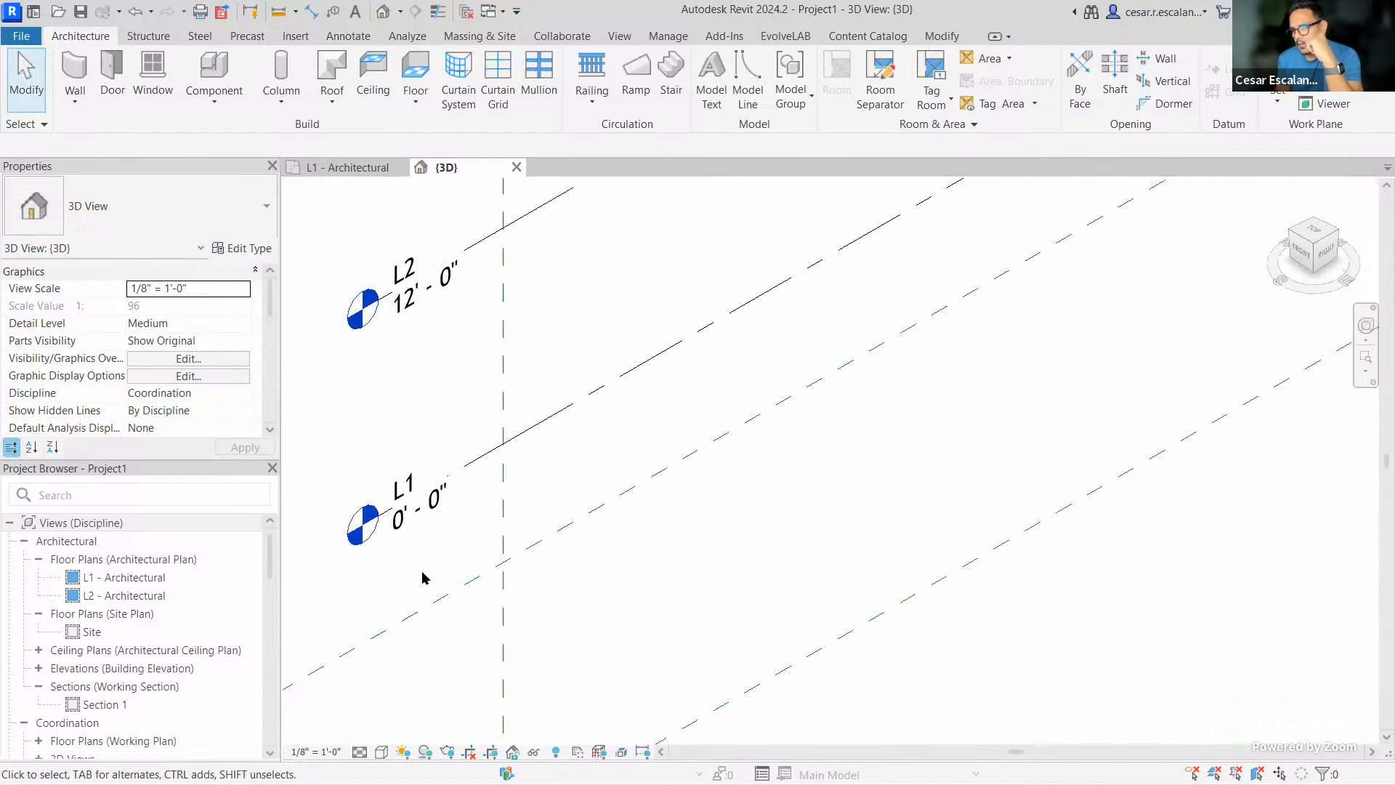
{"action": "scroll", "coordinate": [443, 530], "scroll_direction": "down", "scroll_amount": 3}
{"action": "scroll", "coordinate": [448, 520], "scroll_direction": "down", "scroll_amount": 2}
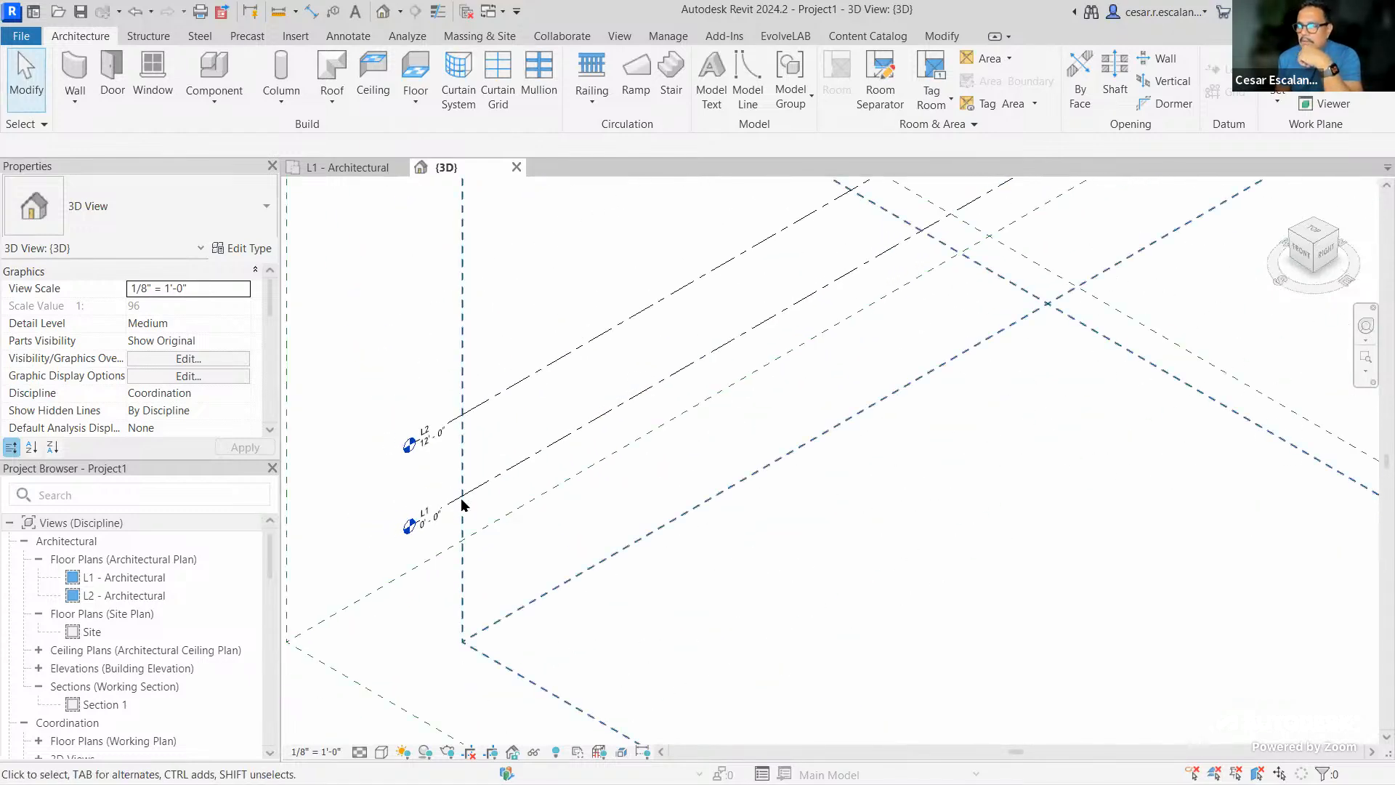
{"action": "left_click", "coordinate": [524, 381]}
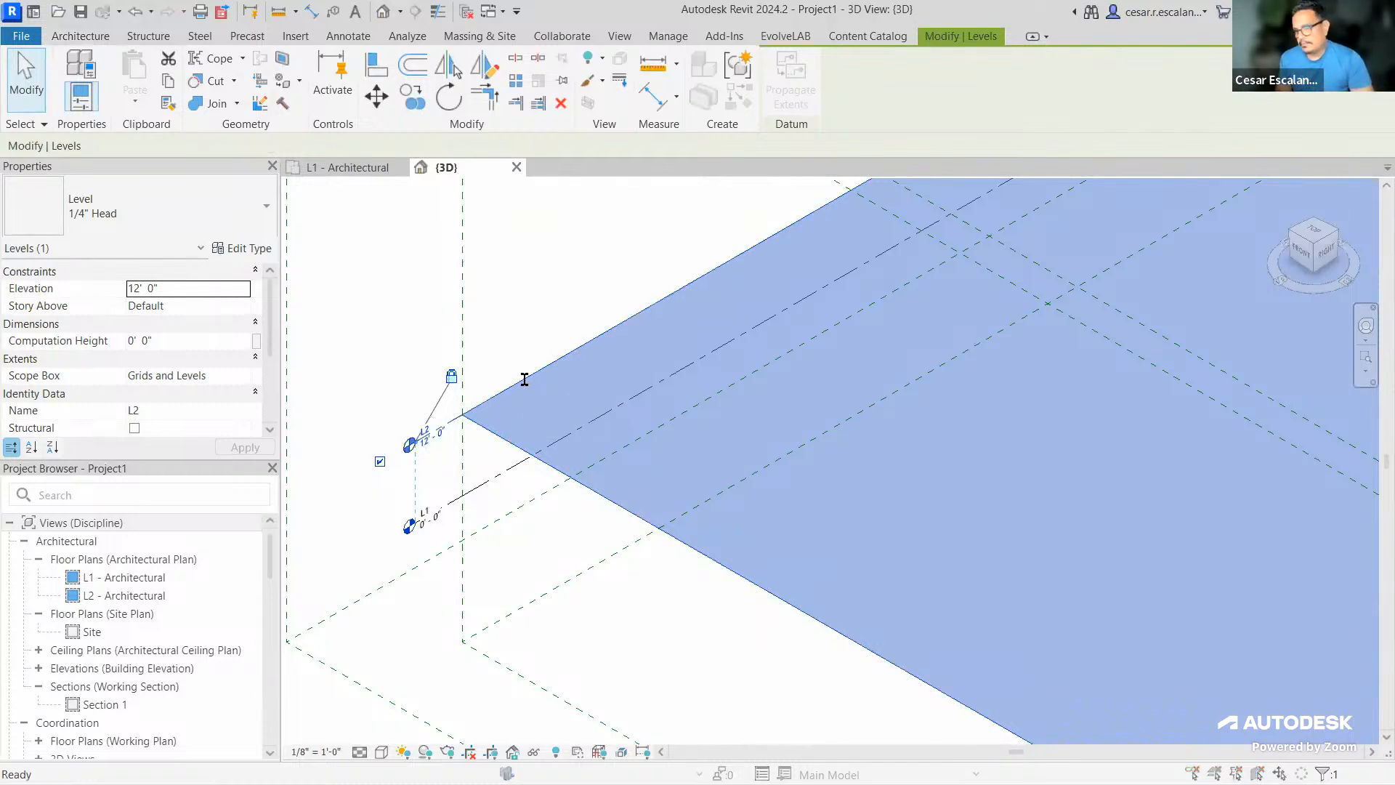
{"action": "key", "text": "Delete"}
{"action": "left_click", "coordinate": [761, 462]}
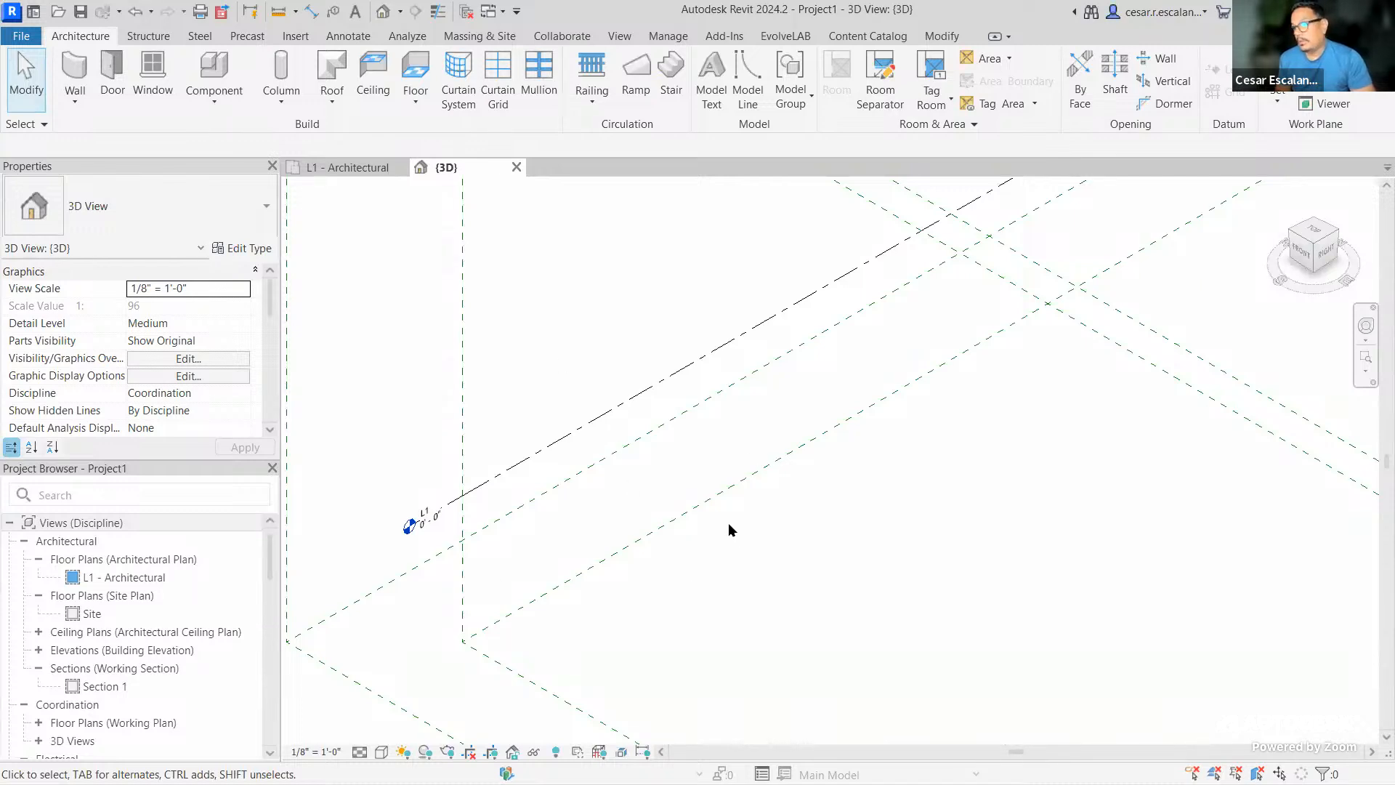
Rename level L1 to 'Ground Level' and clear the selection
{"action": "middle_click_drag", "start_coordinate": [778, 479], "coordinate": [953, 457]}
{"action": "scroll", "coordinate": [603, 500], "scroll_direction": "up", "scroll_amount": 5}
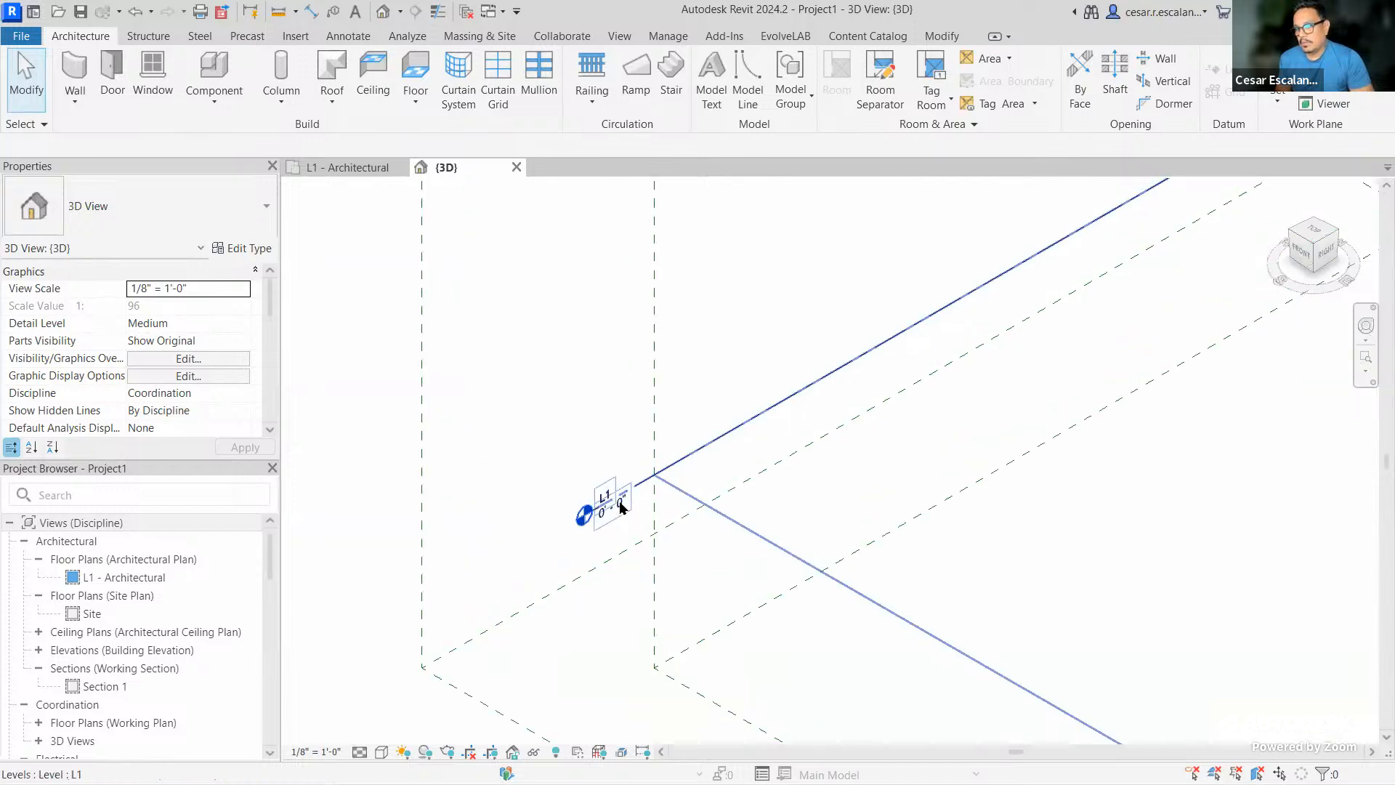
{"action": "left_click", "coordinate": [594, 488]}
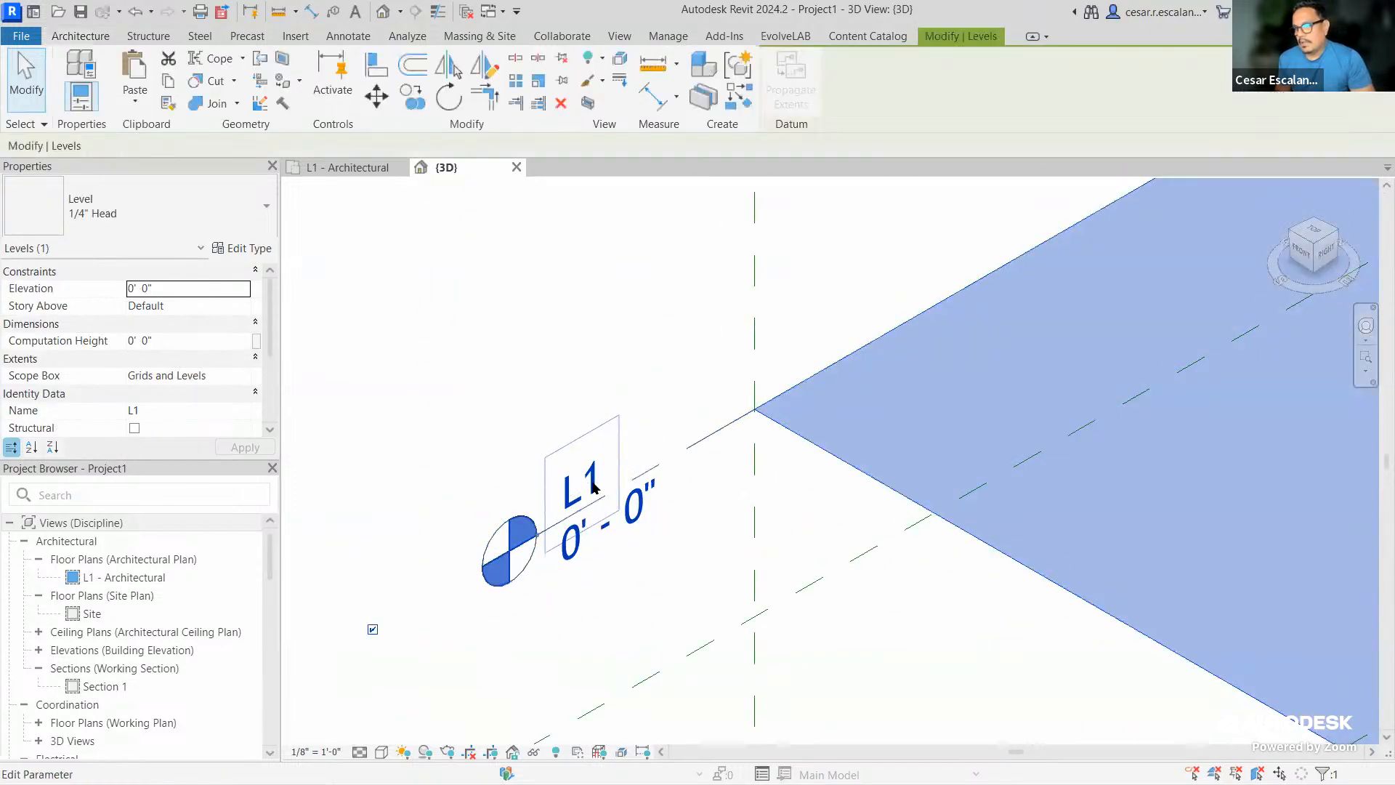
{"action": "left_click", "coordinate": [594, 488]}
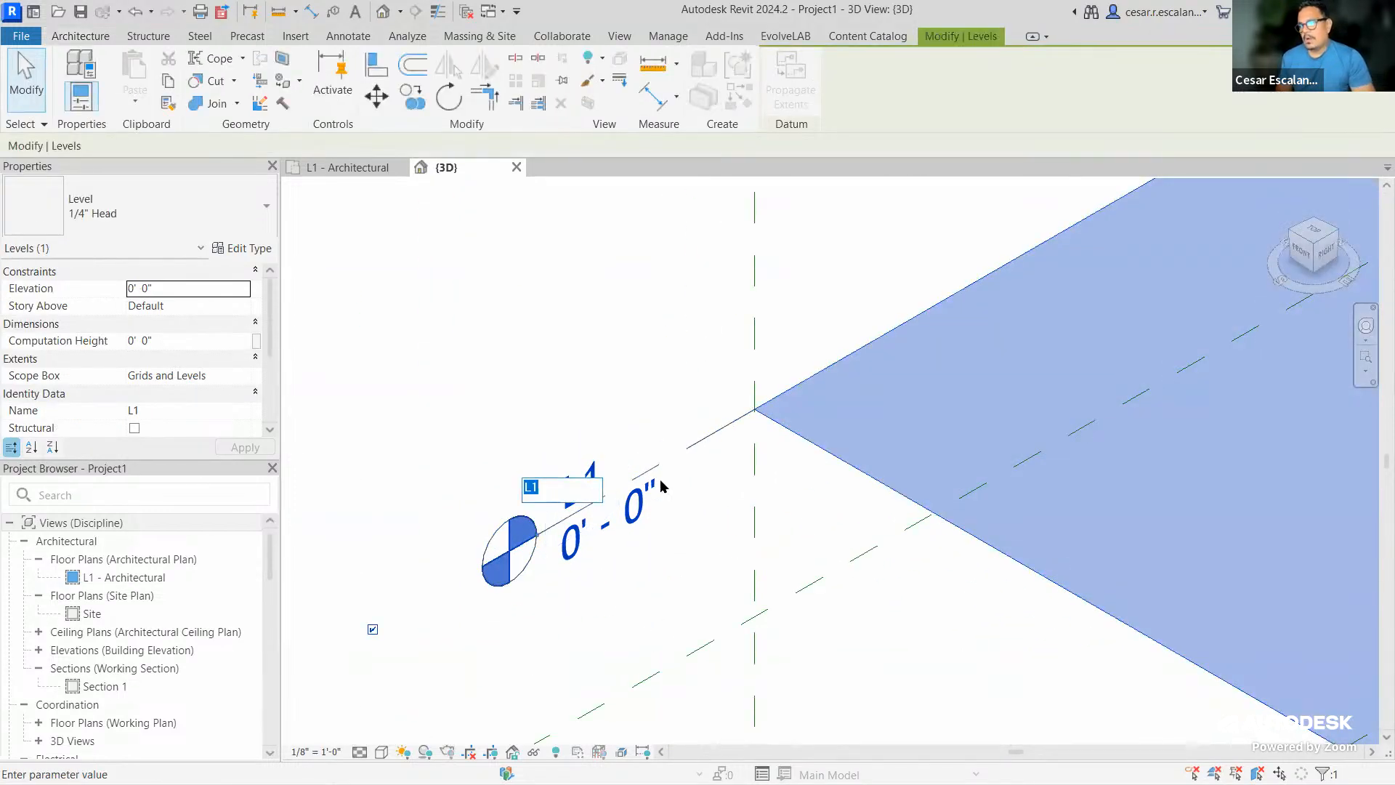
{"action": "type", "text": "G"}
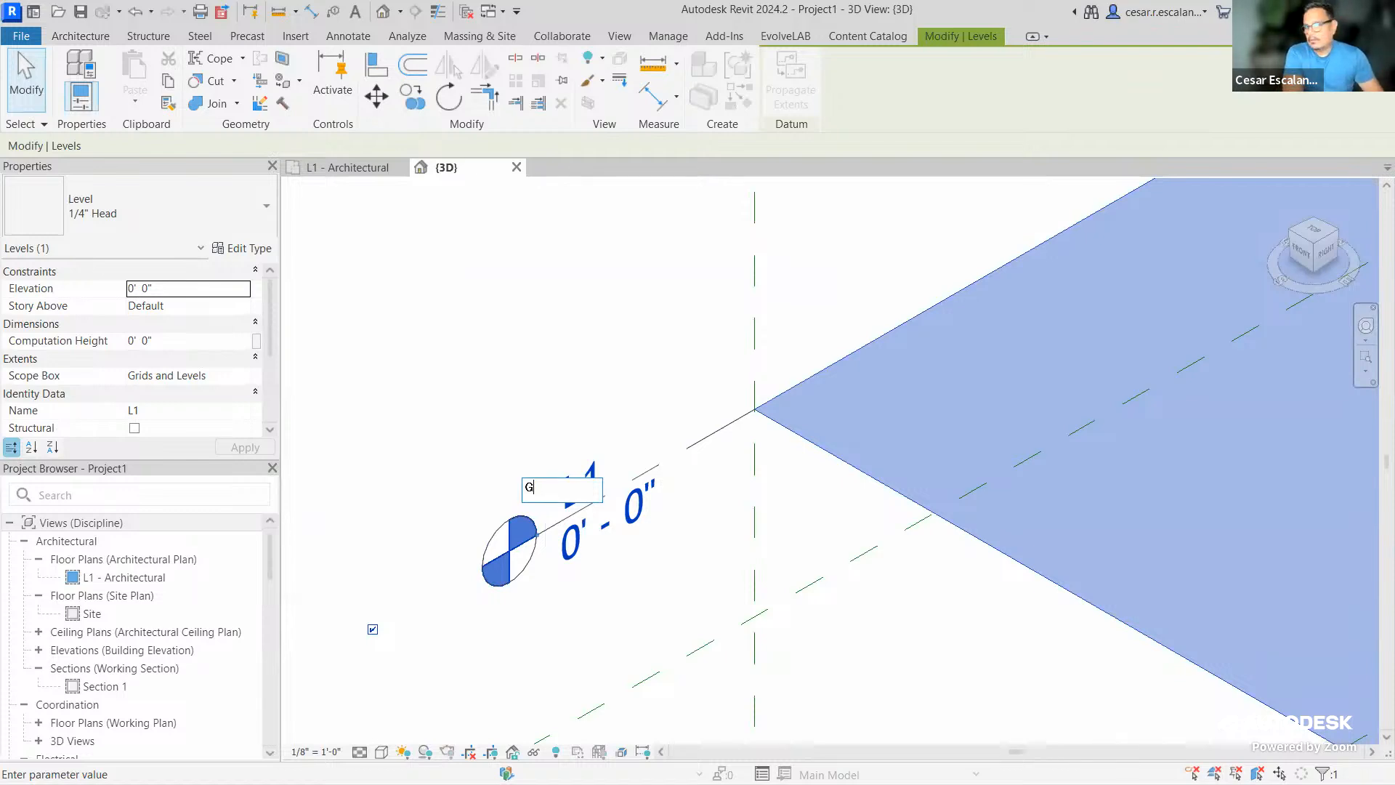
{"action": "type", "text": "round Level"}
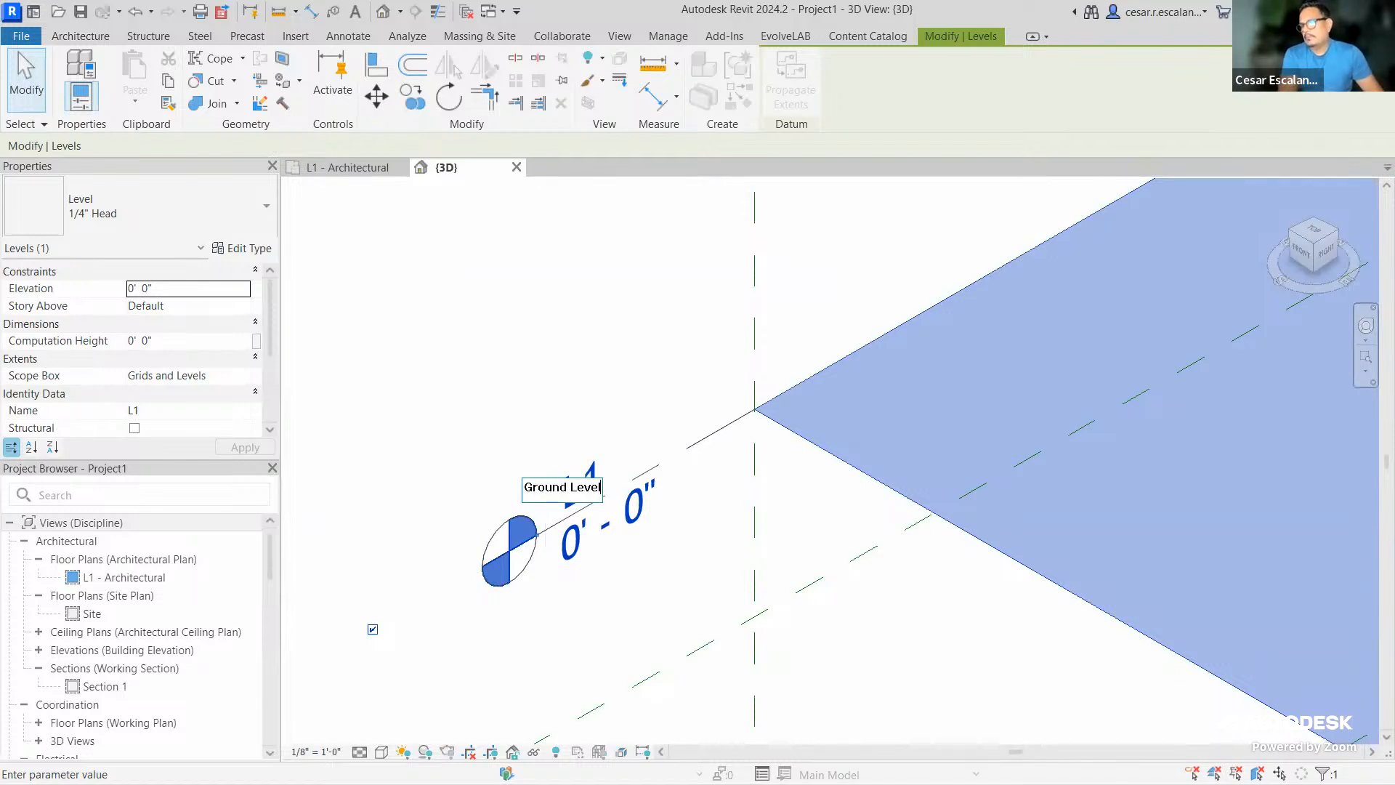
{"action": "key", "text": "Return"}
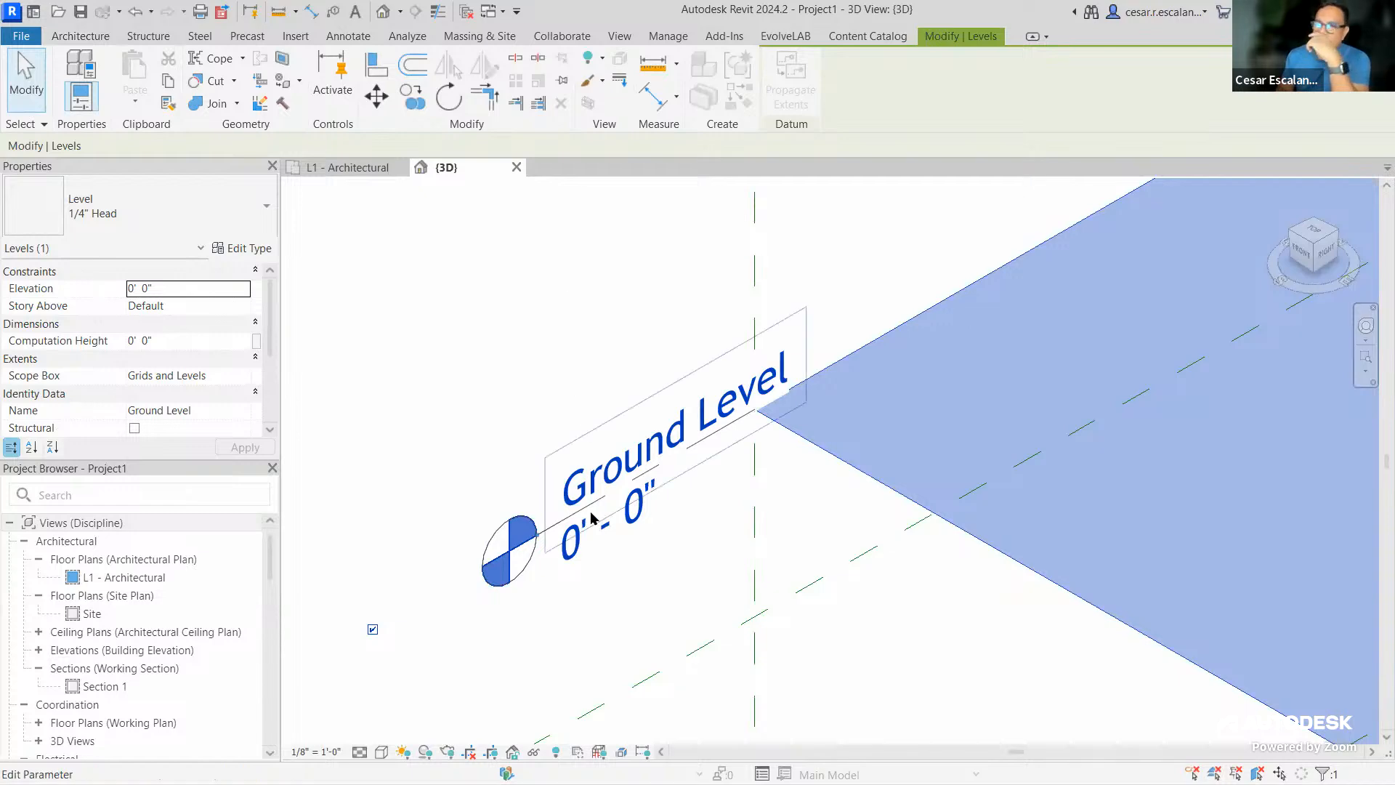
{"action": "scroll", "coordinate": [592, 514], "scroll_direction": "down", "scroll_amount": 5}
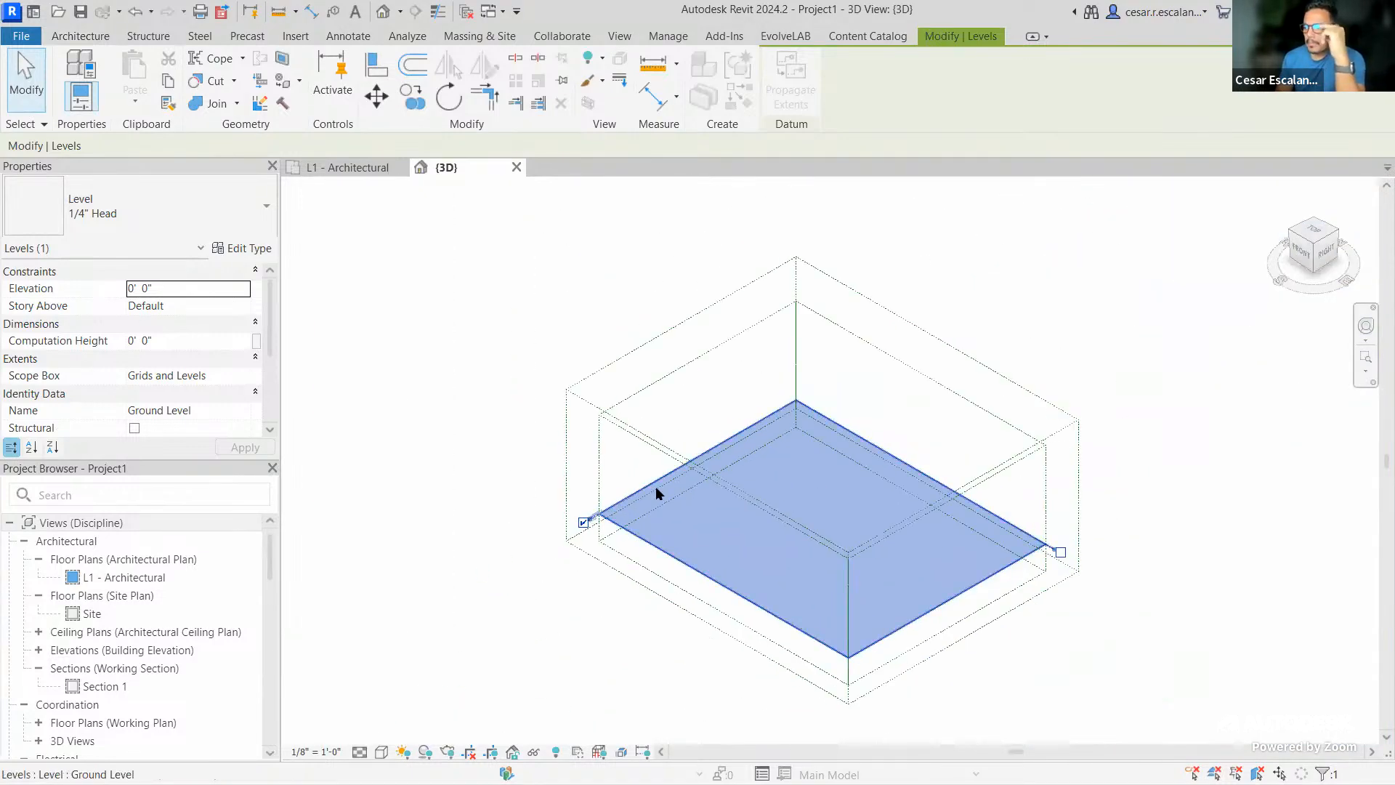
{"action": "left_click", "coordinate": [667, 369]}
Delete the Views Overall scope box and the remaining scope box
{"action": "scroll", "coordinate": [204, 364], "scroll_direction": "down", "scroll_amount": 4}
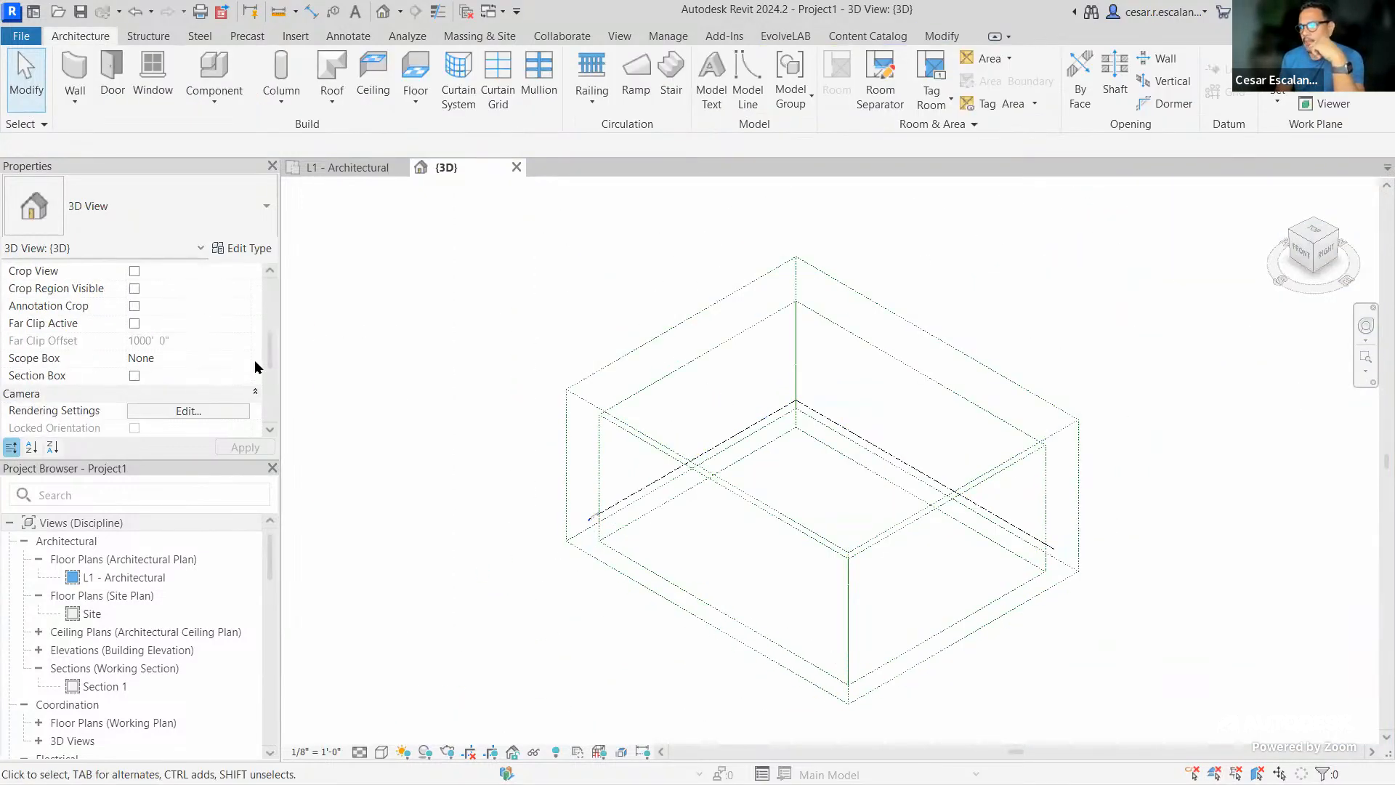
{"action": "left_click", "coordinate": [1079, 485]}
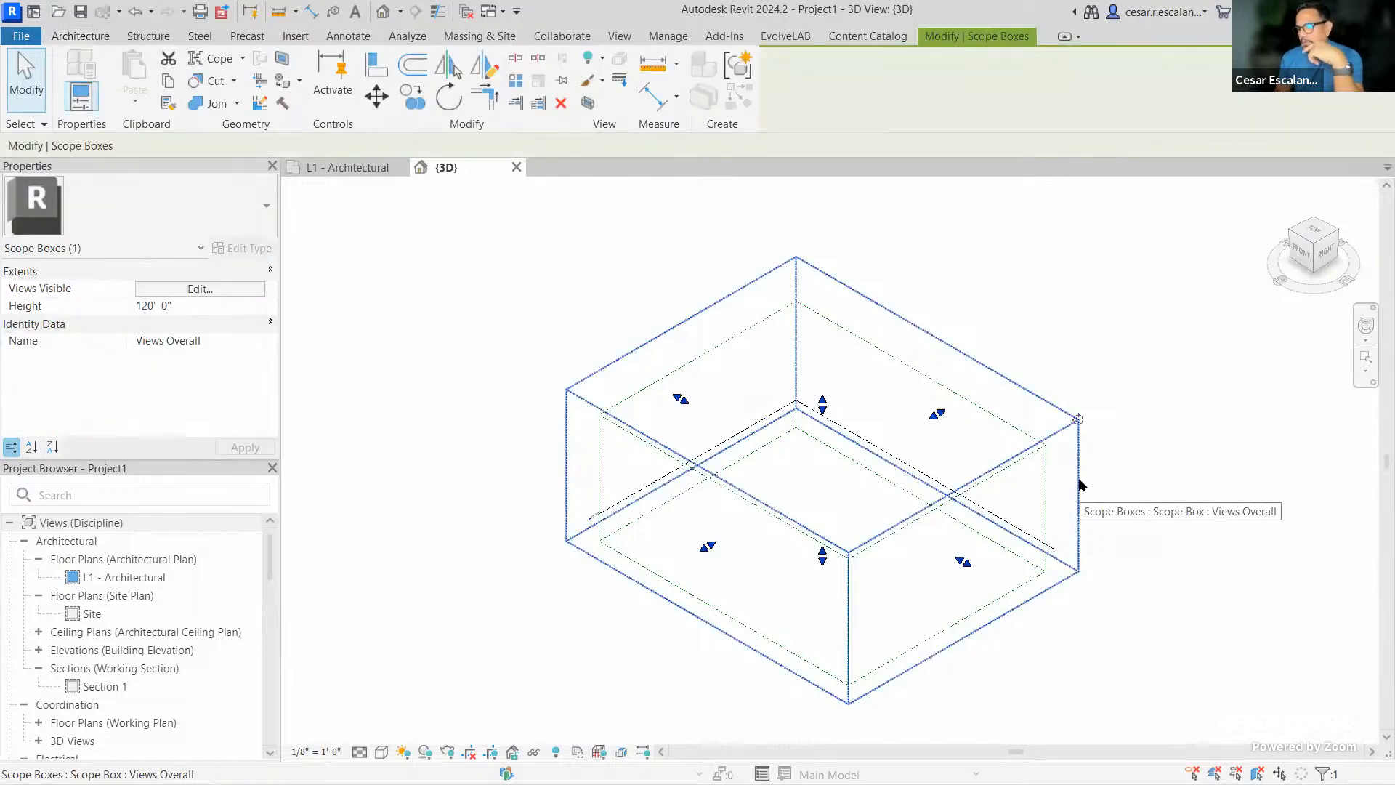
{"action": "key", "text": "Delete"}
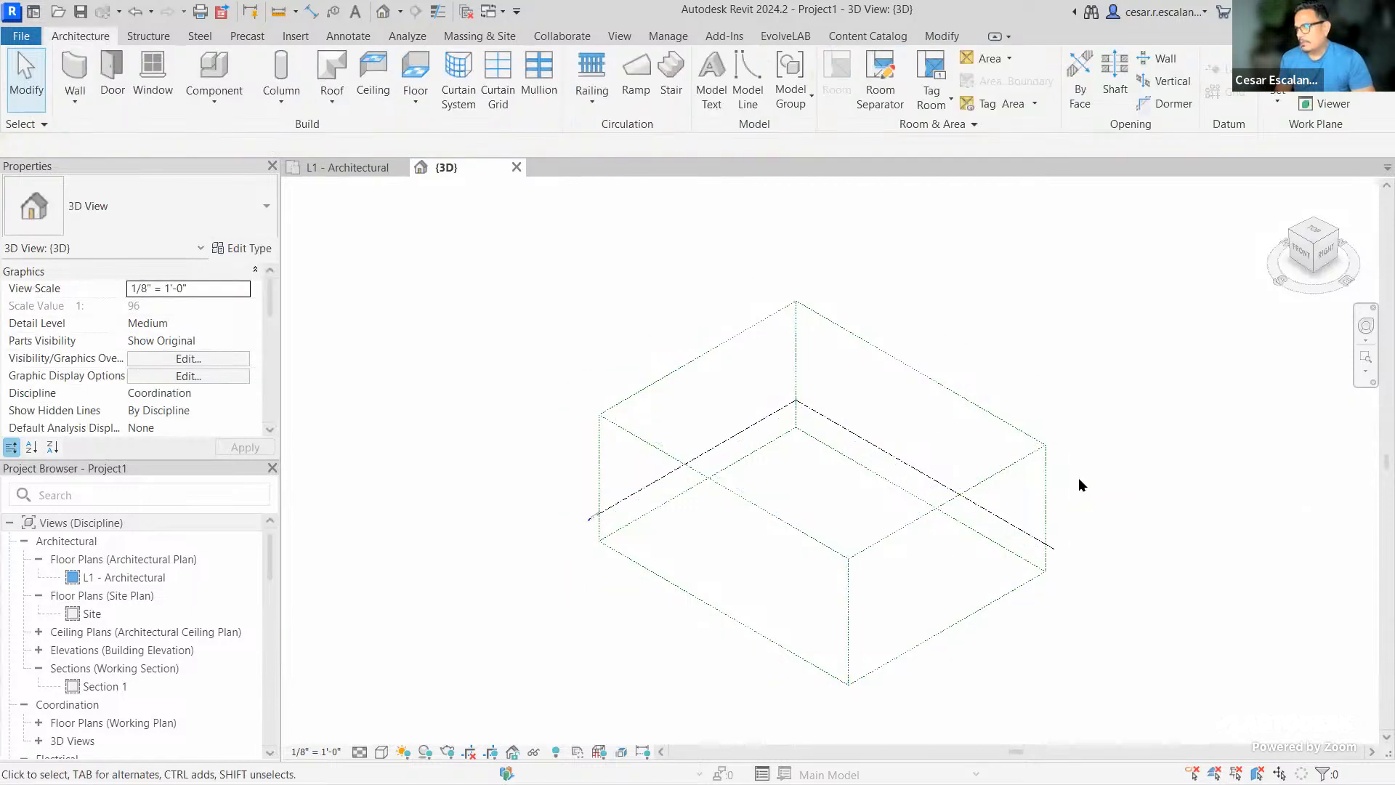
{"action": "left_click", "coordinate": [1044, 479]}
{"action": "key", "text": "Delete"}
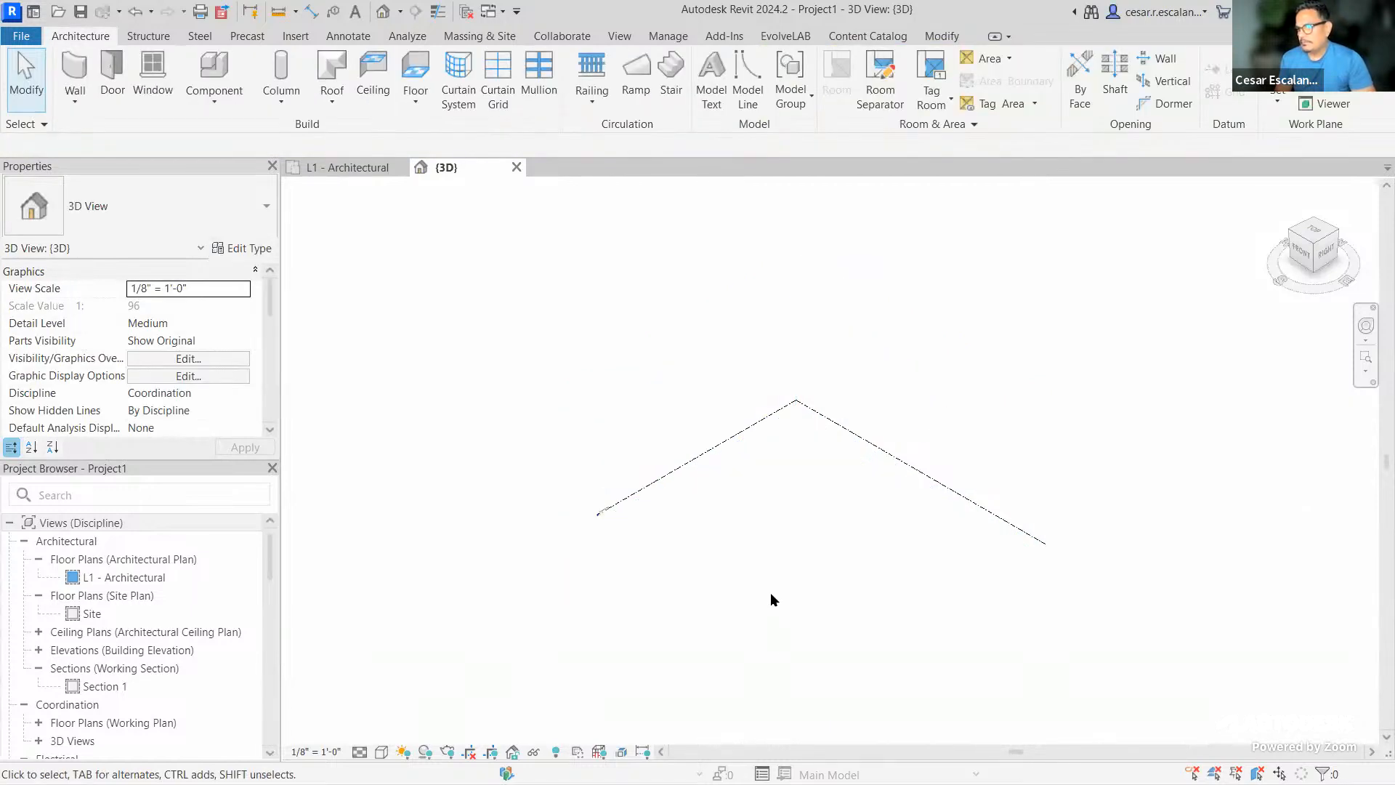
Check the remaining Ground Level outline in the 3D view and bring up the Forma proposal loading tools
{"action": "scroll", "coordinate": [788, 512], "scroll_direction": "up", "scroll_amount": 1}
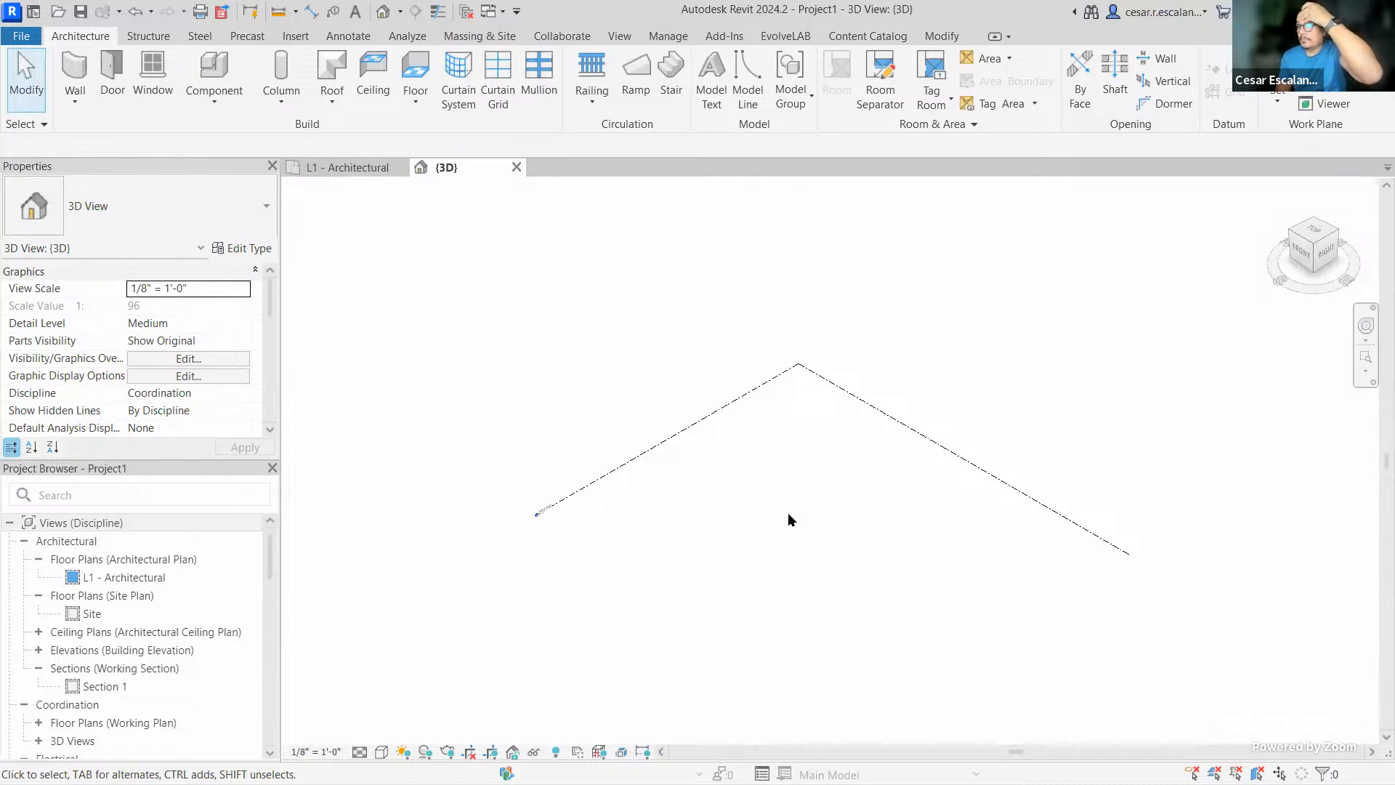
{"action": "scroll", "coordinate": [582, 501], "scroll_direction": "up", "scroll_amount": 2}
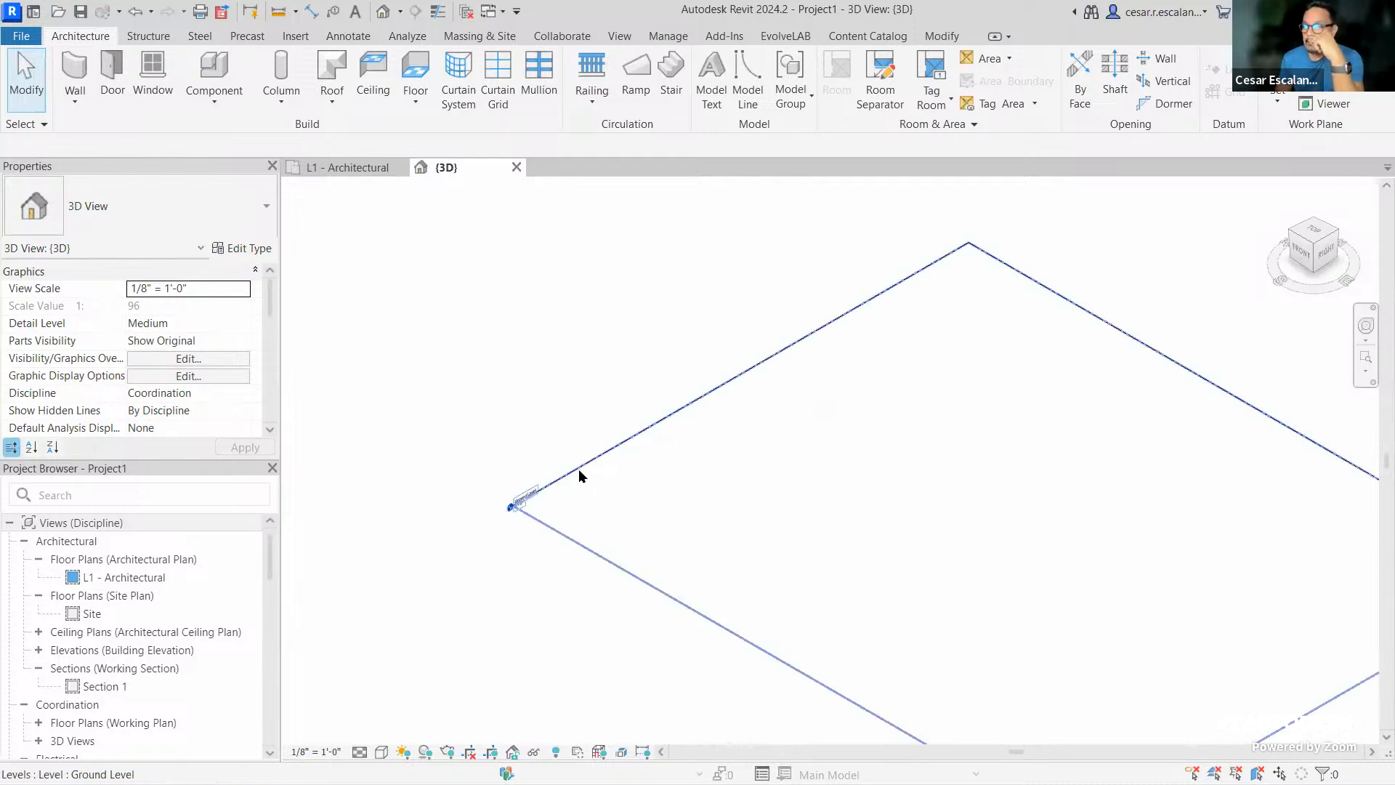
{"action": "scroll", "coordinate": [579, 469], "scroll_direction": "down", "scroll_amount": 2}
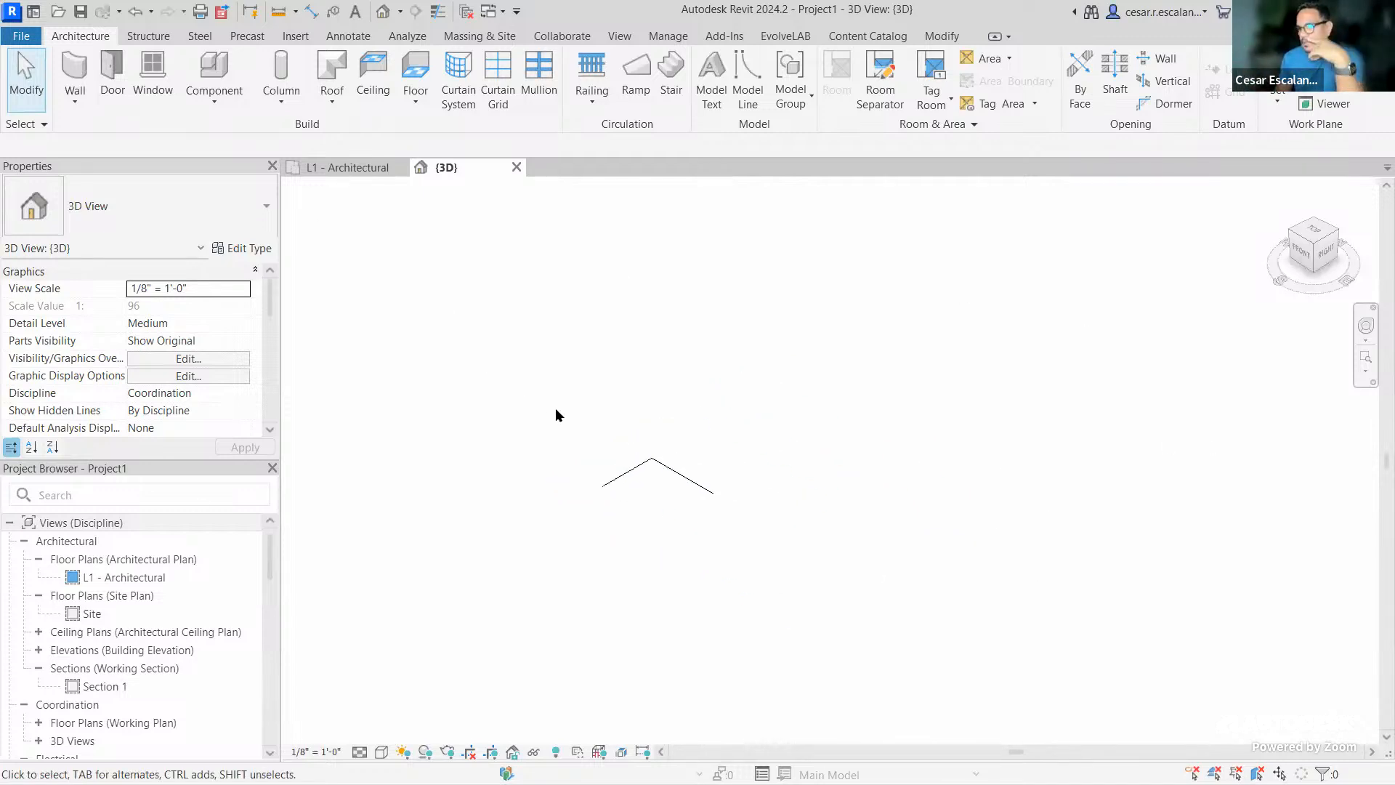
{"action": "scroll", "coordinate": [937, 503], "scroll_direction": "down", "scroll_amount": 3}
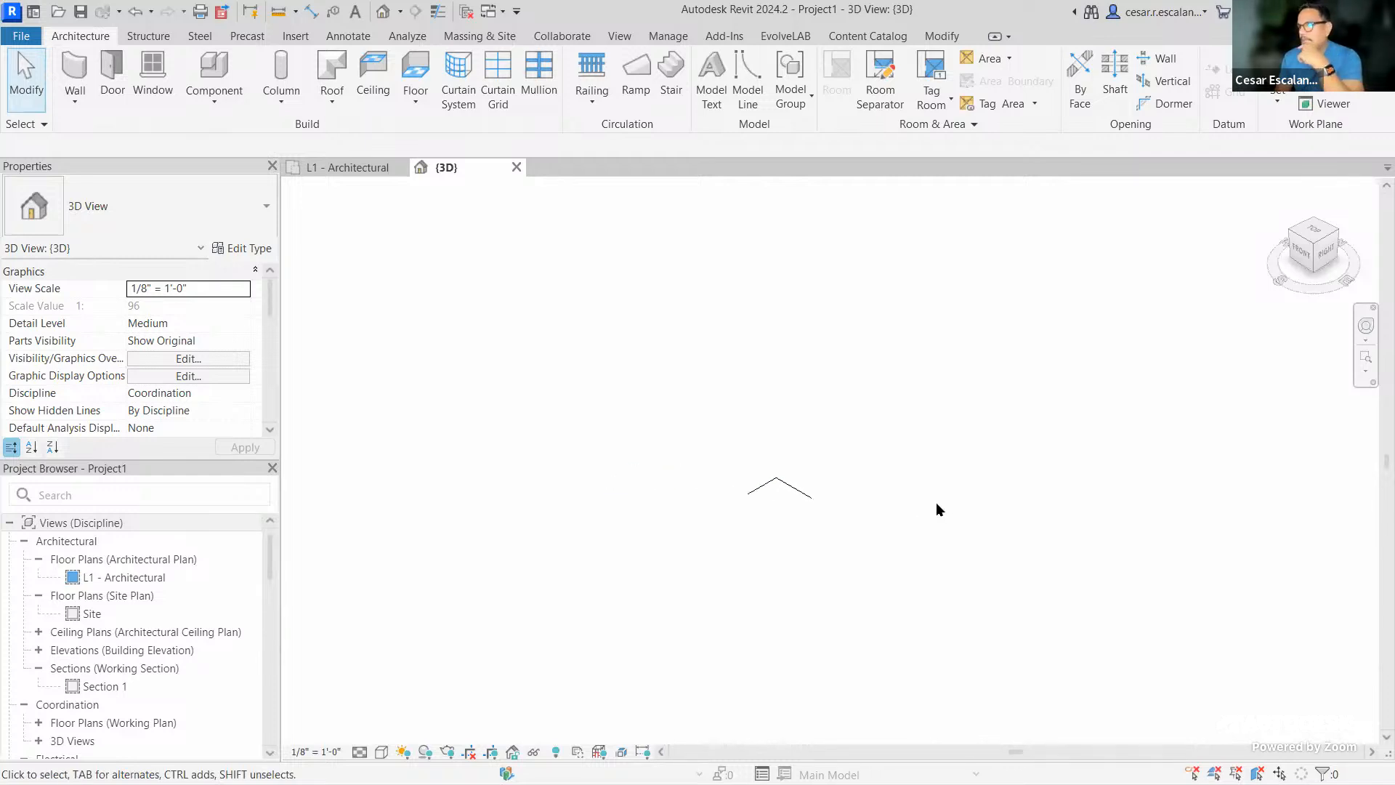
{"action": "scroll", "coordinate": [929, 493], "scroll_direction": "up", "scroll_amount": 2}
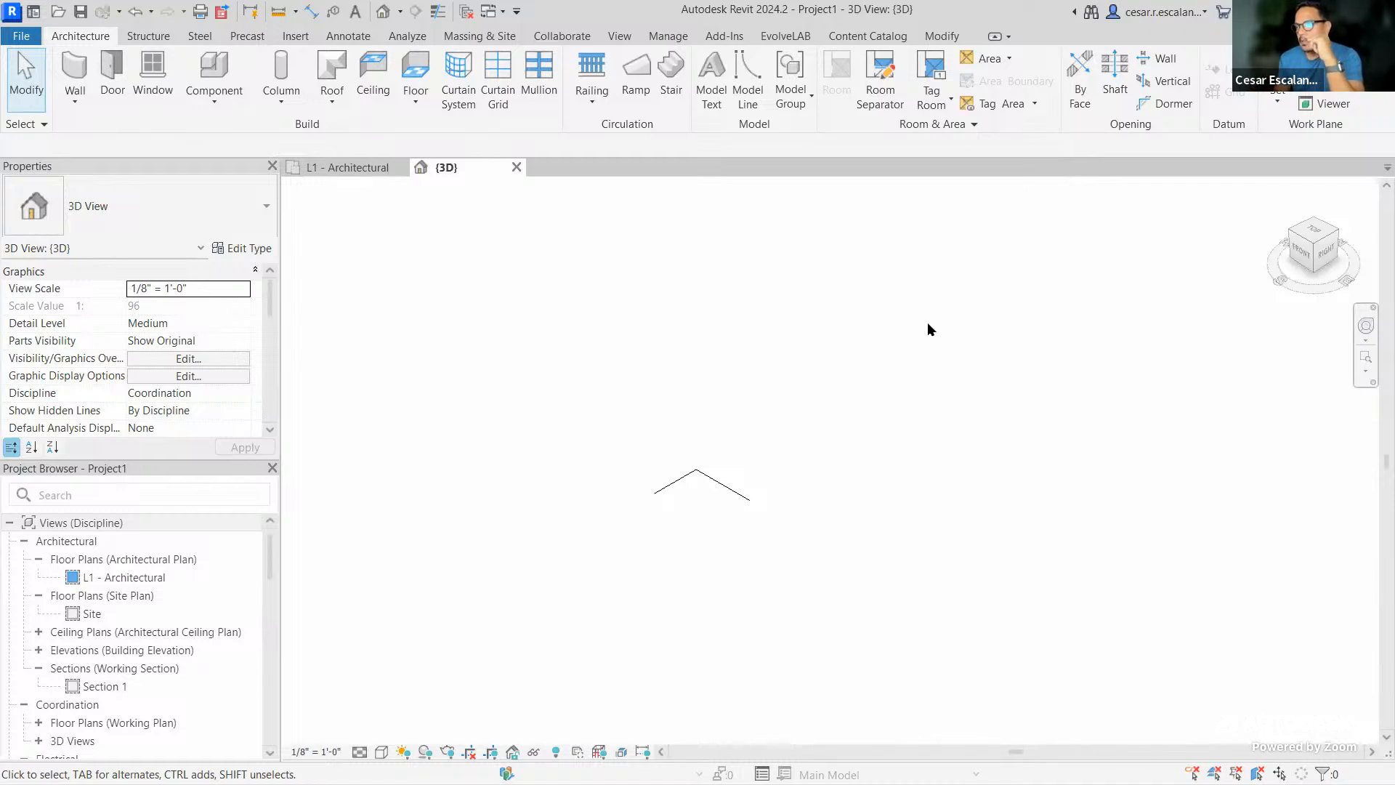
{"action": "left_click", "coordinate": [492, 40]}
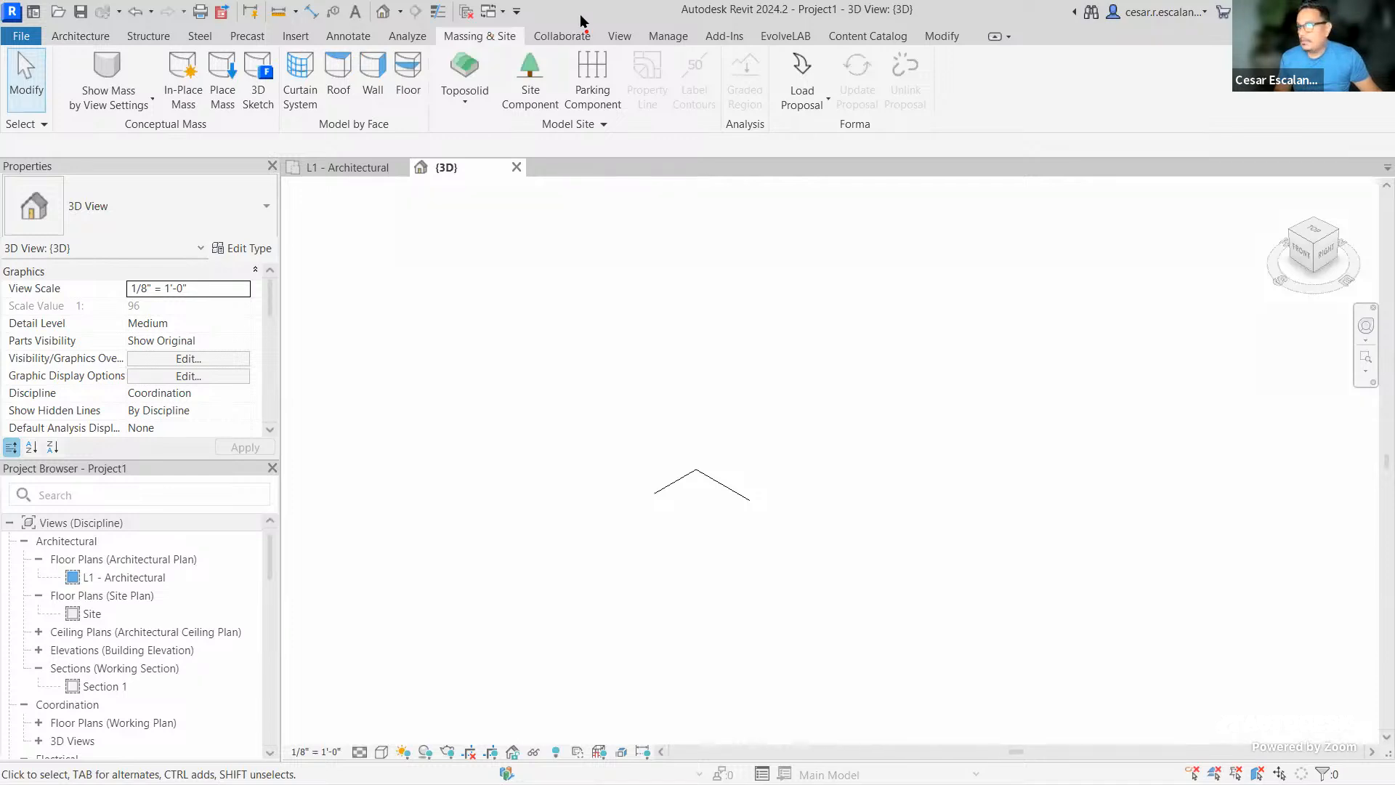
Show the Forma panel on Revit's Massing & Site tab, then return to the China Beach project in Forma
{"action": "left_click_drag", "start_coordinate": [769, 37], "coordinate": [953, 140]}
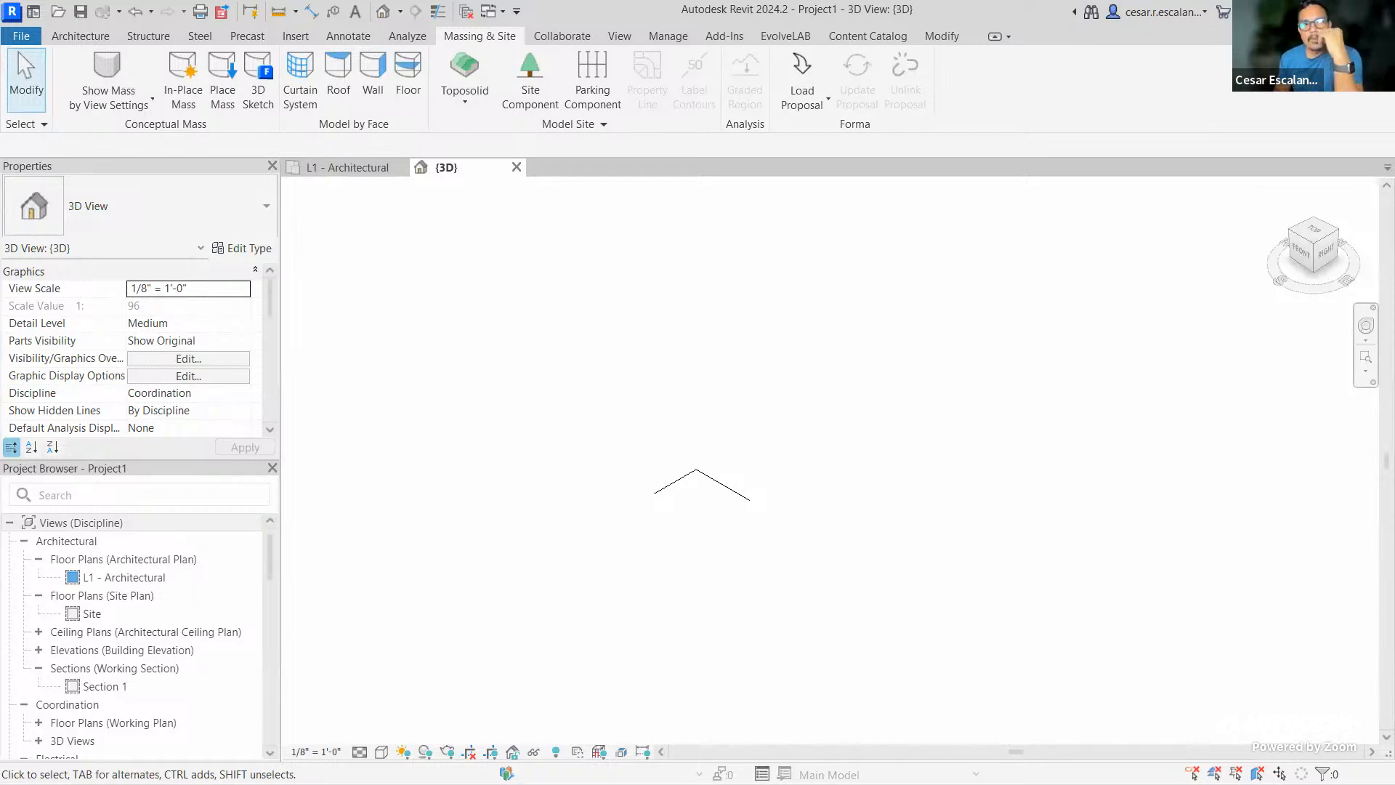
{"action": "key", "text": "alt+Tab"}
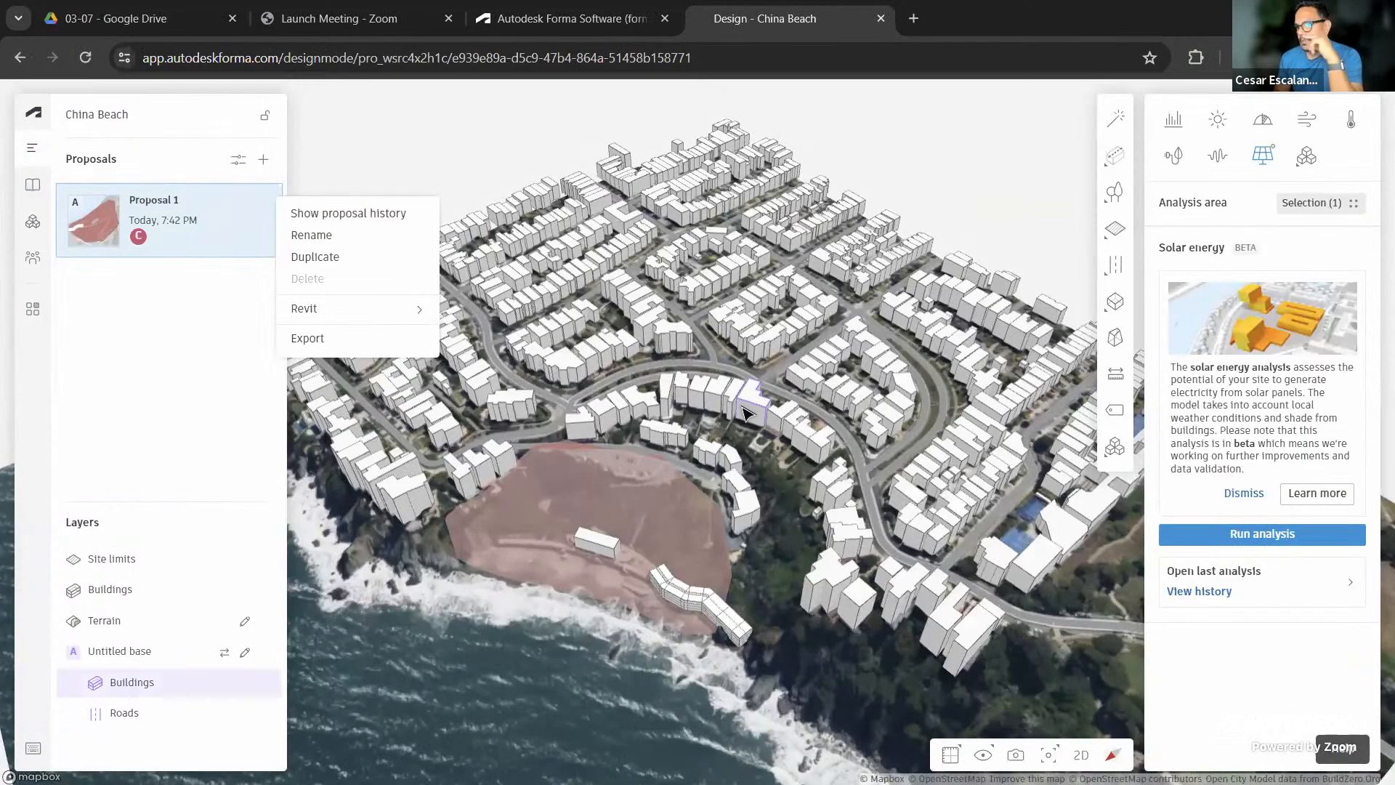
Send Proposal 1 to Revit with Send to Revit (Beta) and go back to Revit
{"action": "mouse_move", "coordinate": [320, 321]}
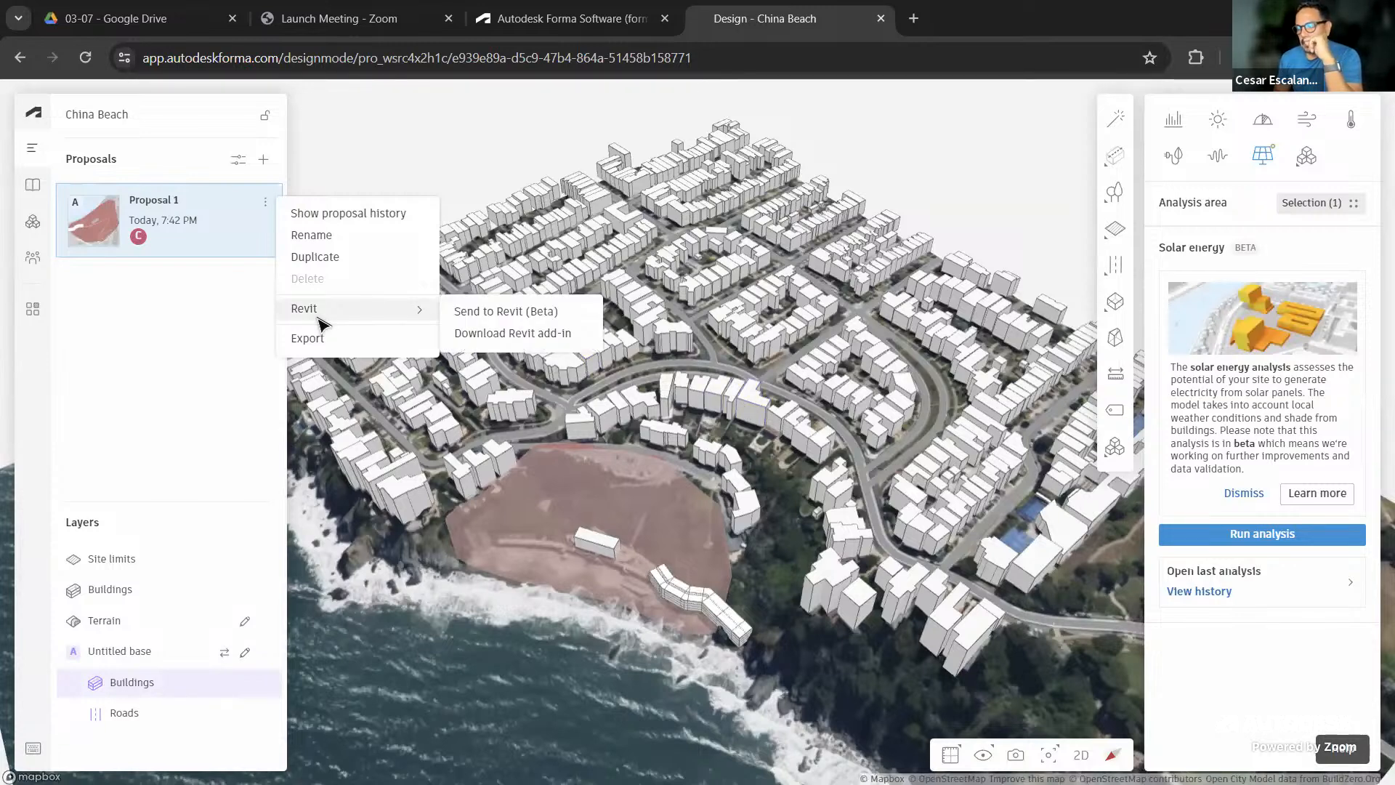
{"action": "left_click", "coordinate": [520, 317]}
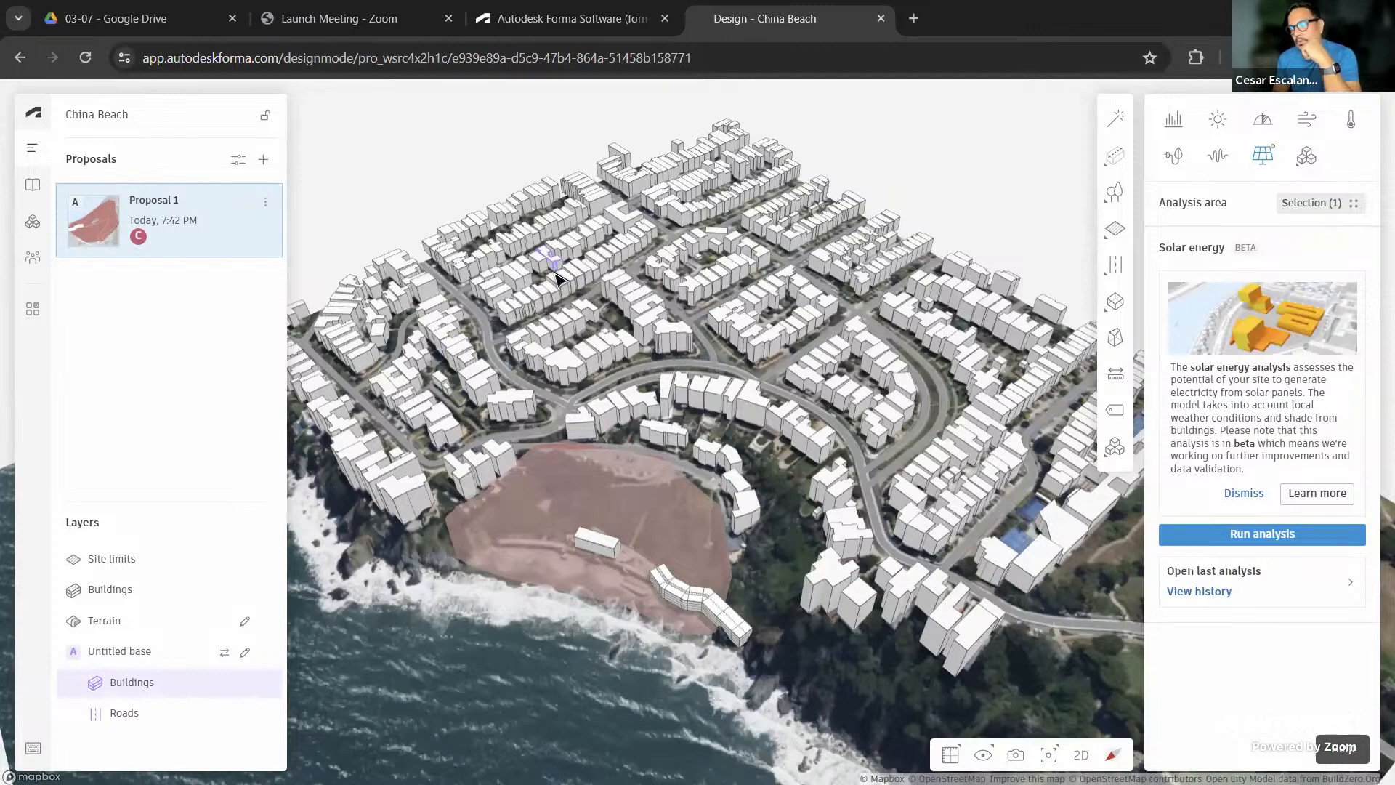
{"action": "mouse_move", "coordinate": [1102, 311]}
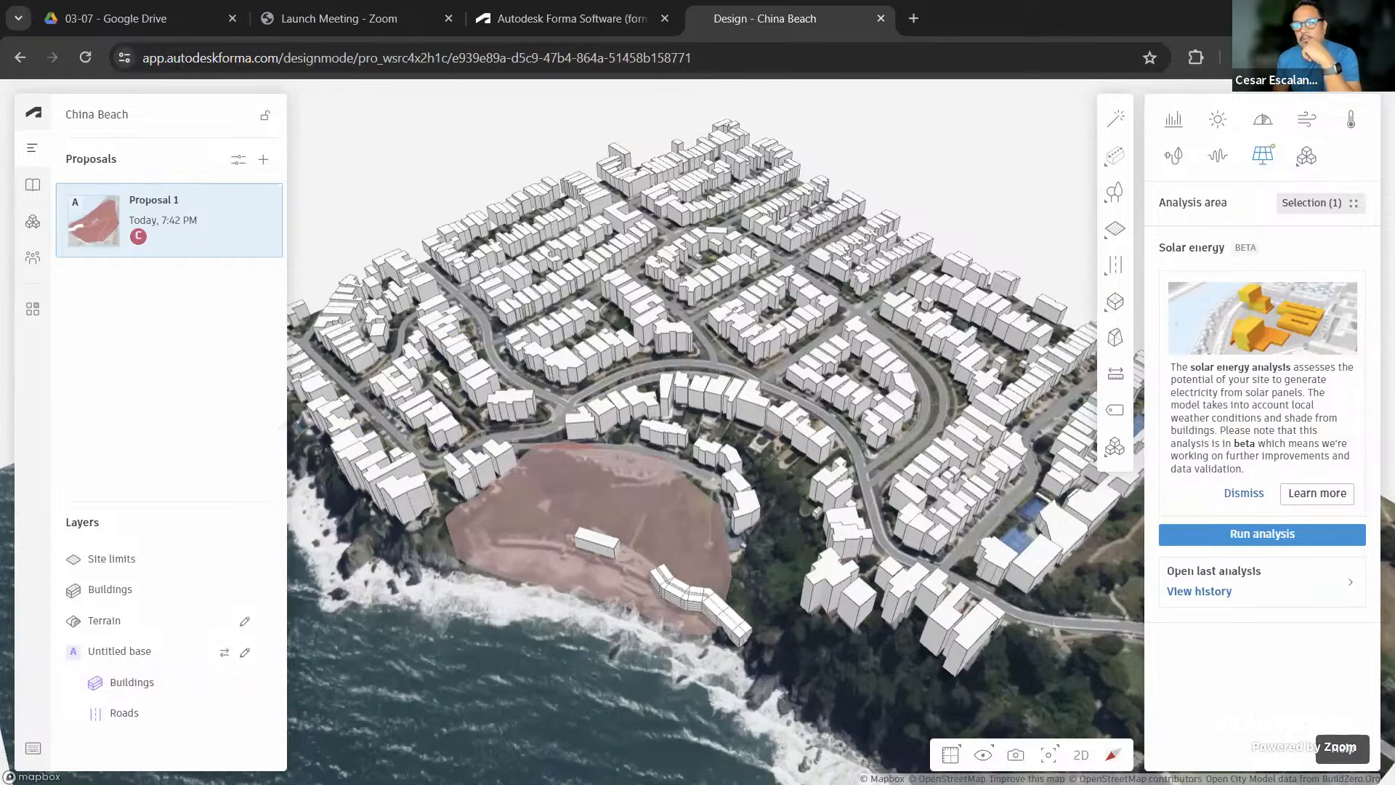
{"action": "key", "text": "alt+Tab"}
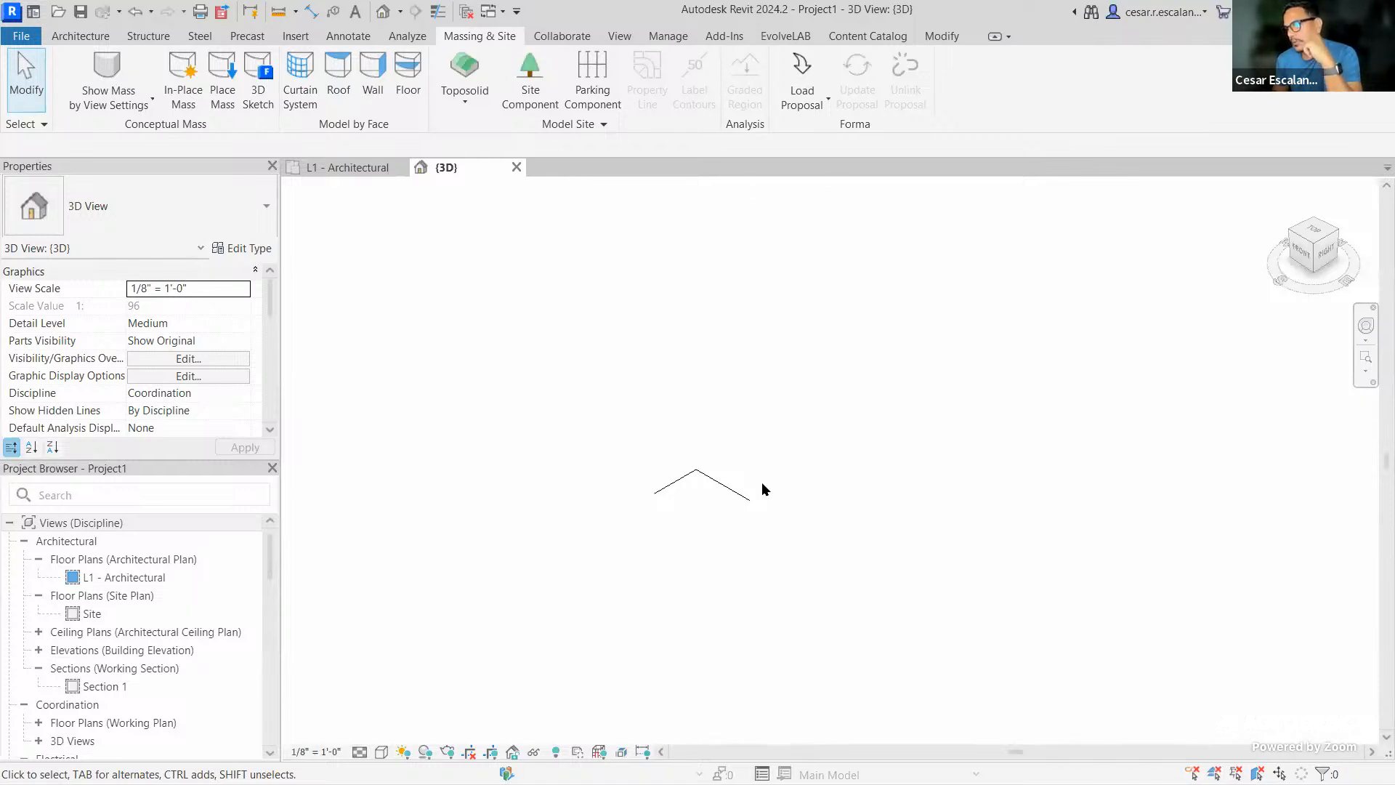
In the Load Forma Proposal options, uncheck Create walls, floors, and roofs for buildings
{"action": "middle_click_drag", "start_coordinate": [744, 436], "coordinate": [926, 368]}
{"action": "scroll", "coordinate": [926, 369], "scroll_direction": "up", "scroll_amount": 2}
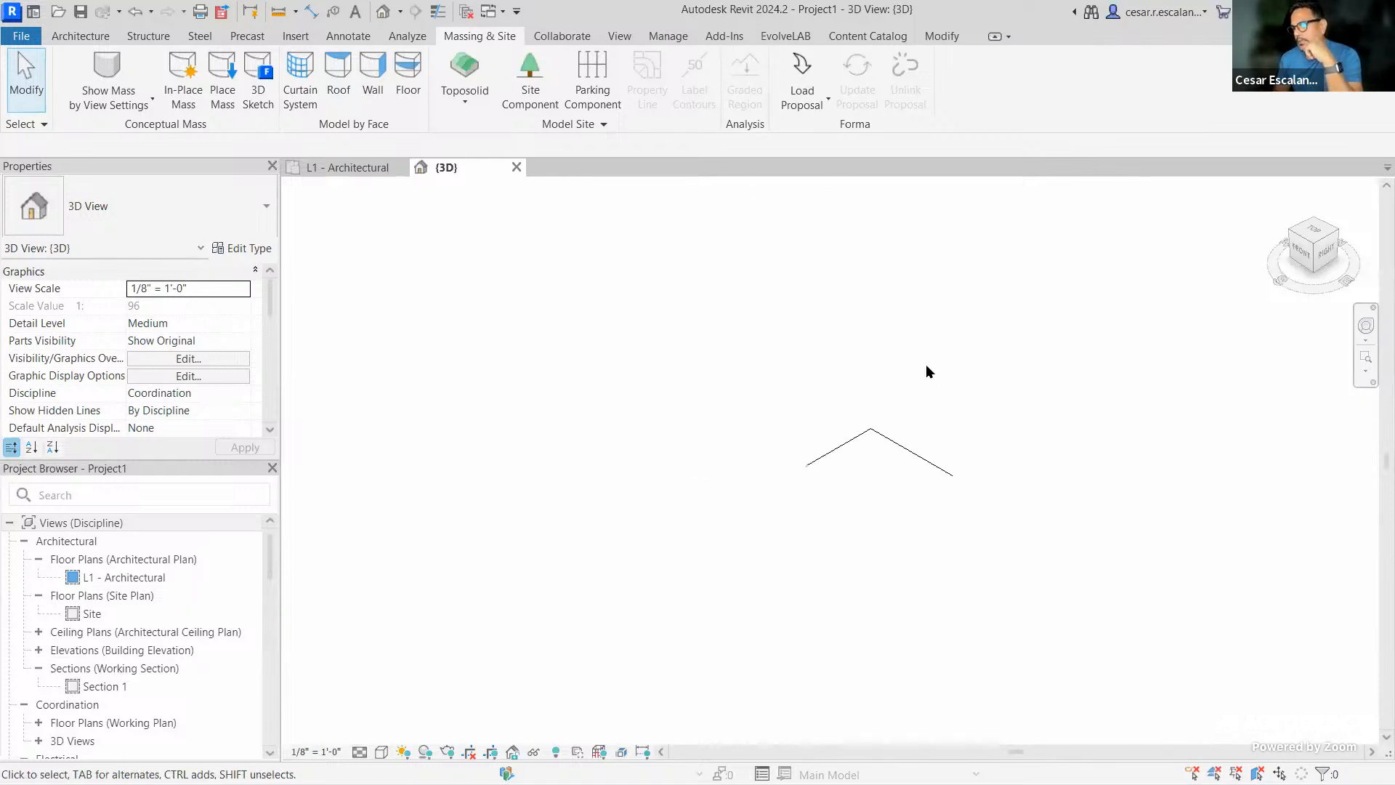
{"action": "left_click", "coordinate": [819, 105]}
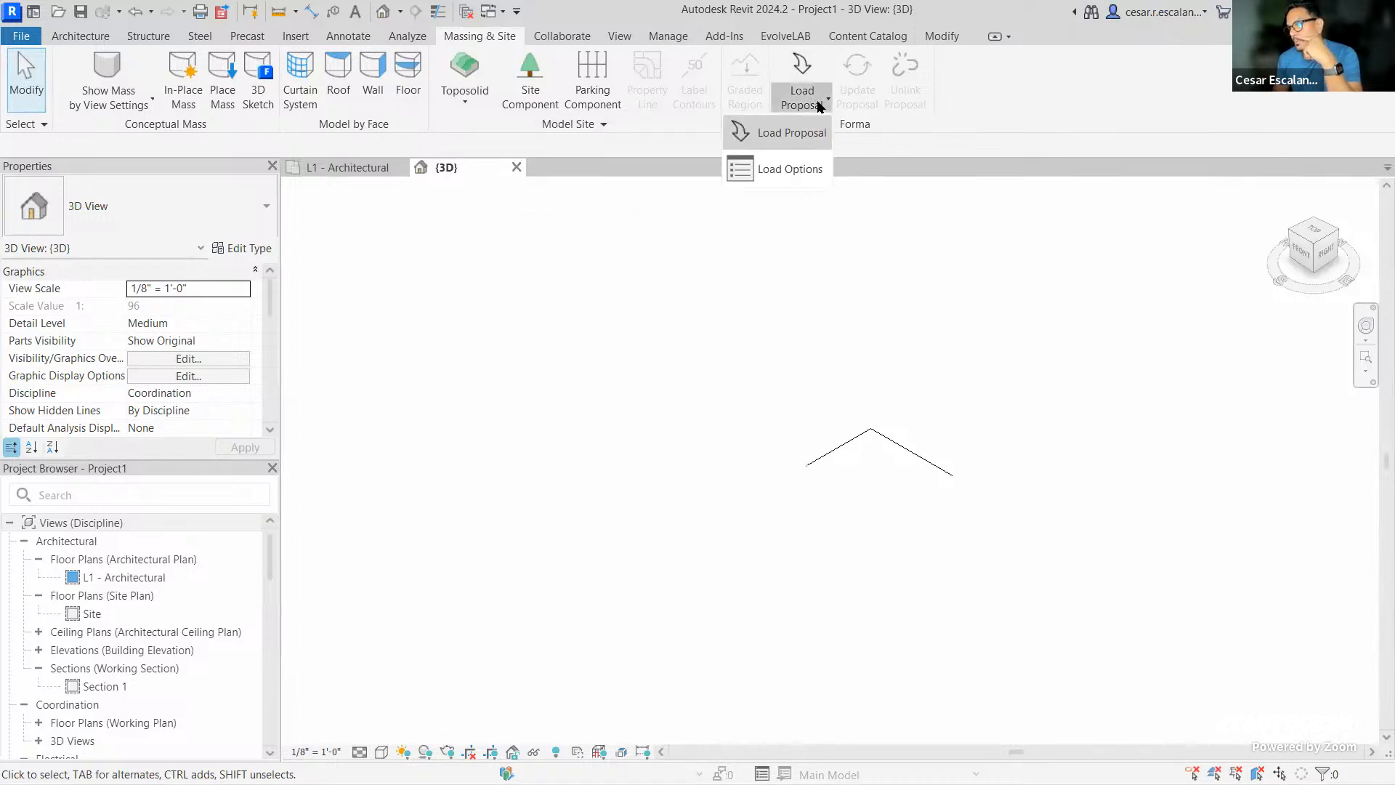
{"action": "left_click", "coordinate": [802, 169]}
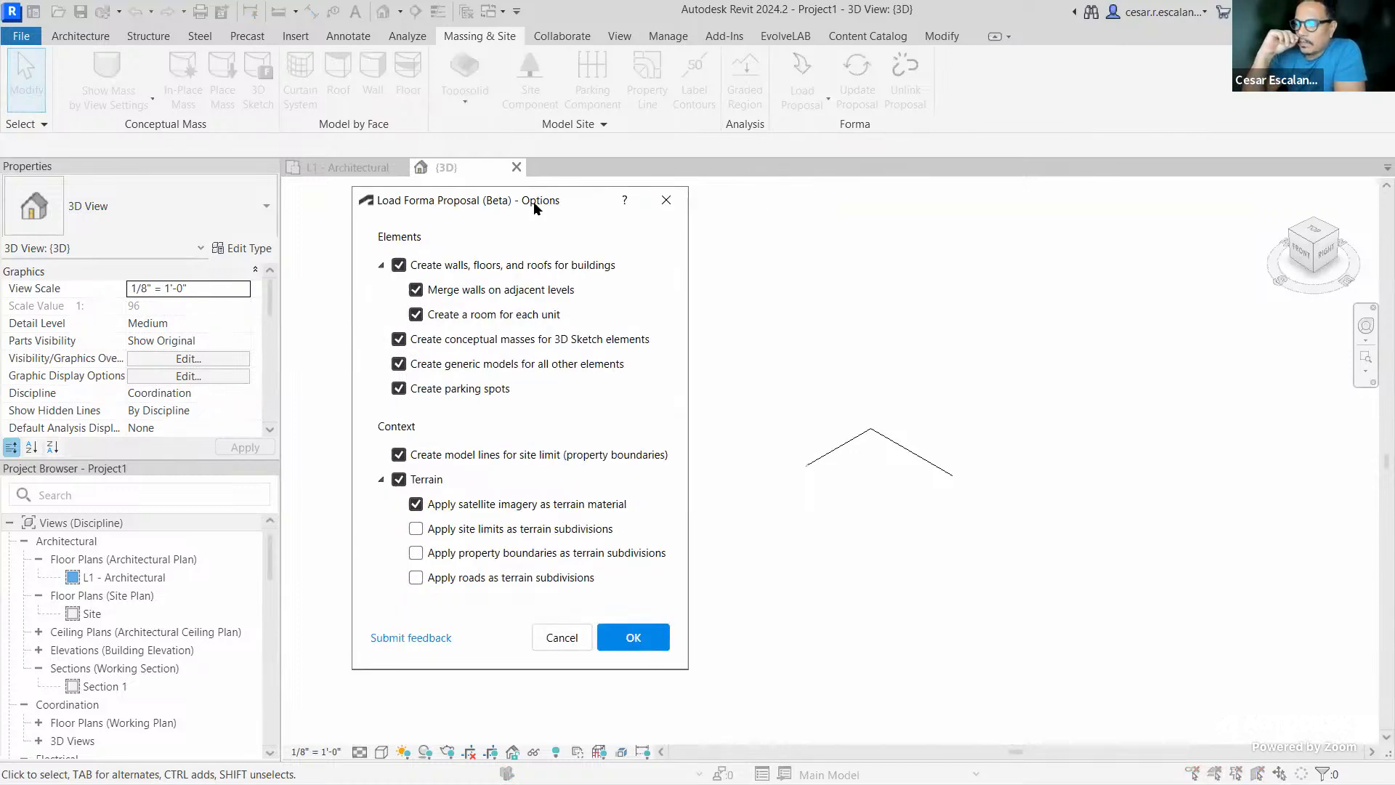
{"action": "left_click", "coordinate": [399, 265]}
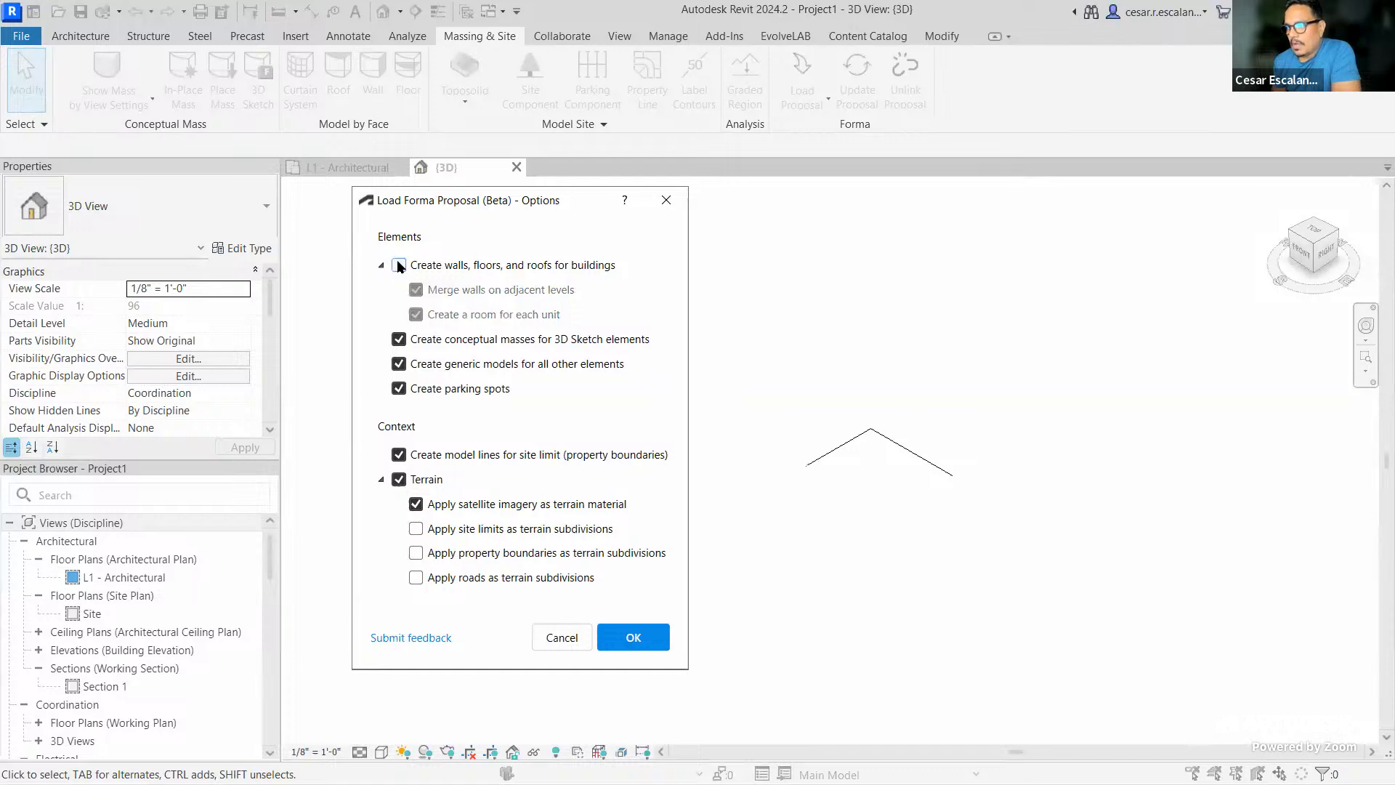
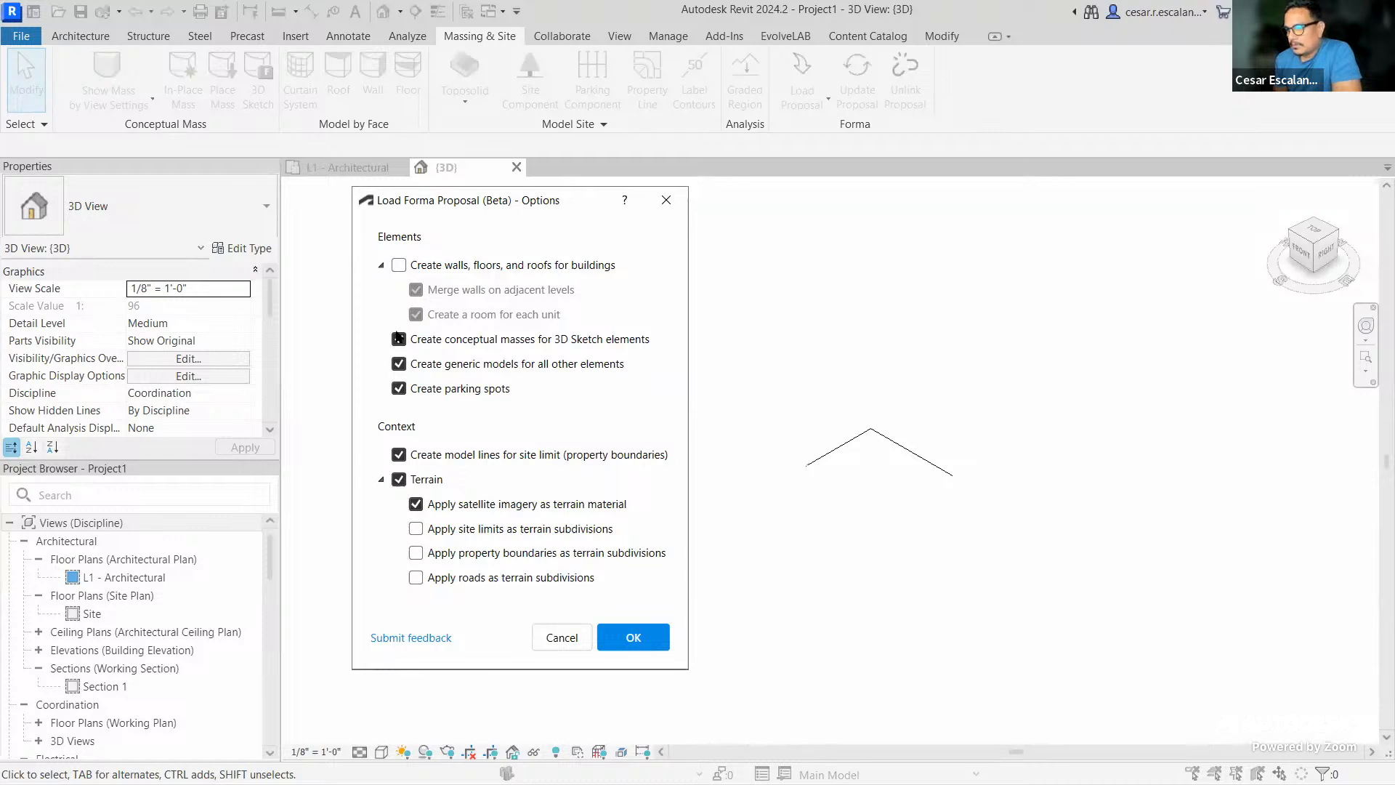
Confirm the Forma load options, dismiss the no-proposal error, and switch to Forma
{"action": "left_click", "coordinate": [637, 639]}
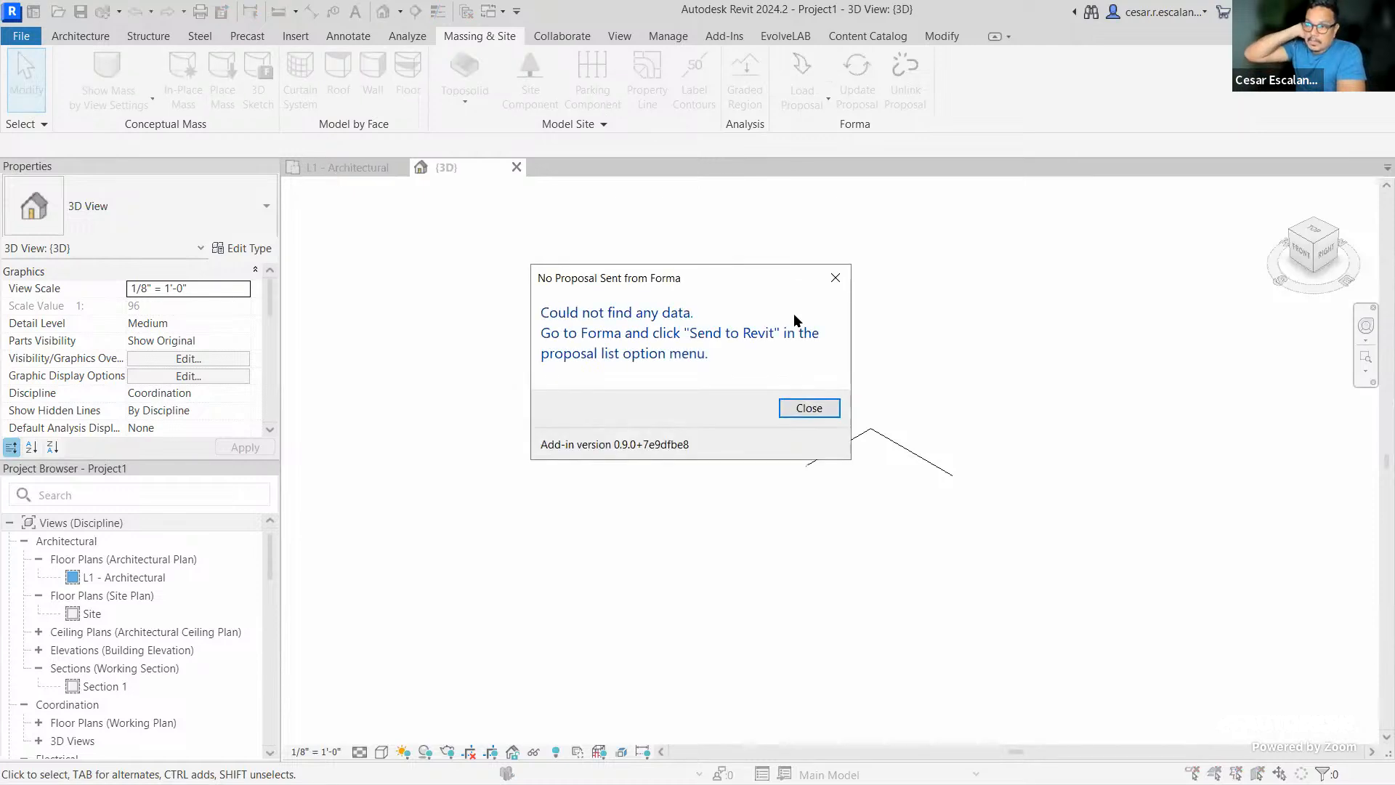
{"action": "left_click", "coordinate": [808, 408]}
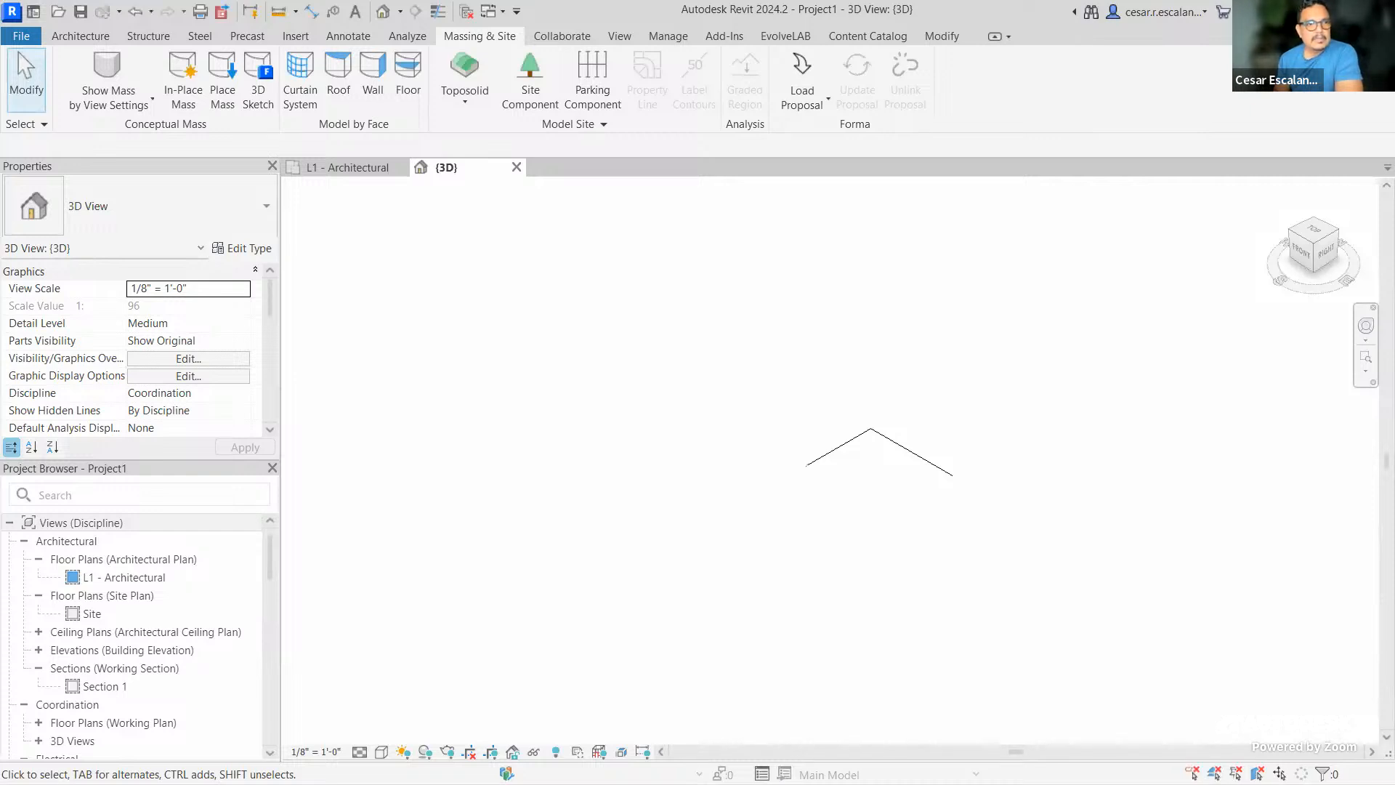
{"action": "key", "text": "alt+Tab"}
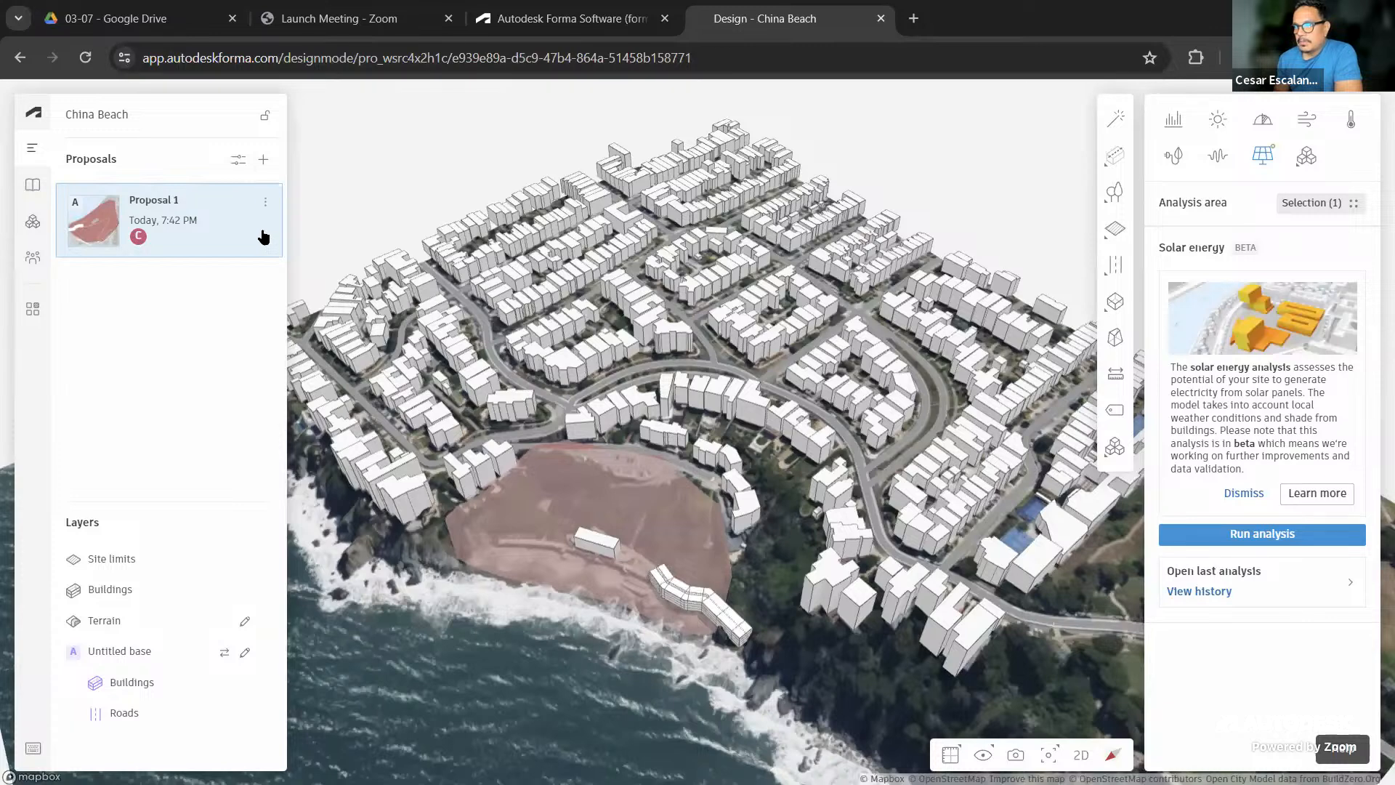
Check Proposal 1's Revit options in Forma, then return to Revit
{"action": "left_click", "coordinate": [265, 203]}
{"action": "mouse_move", "coordinate": [383, 310]}
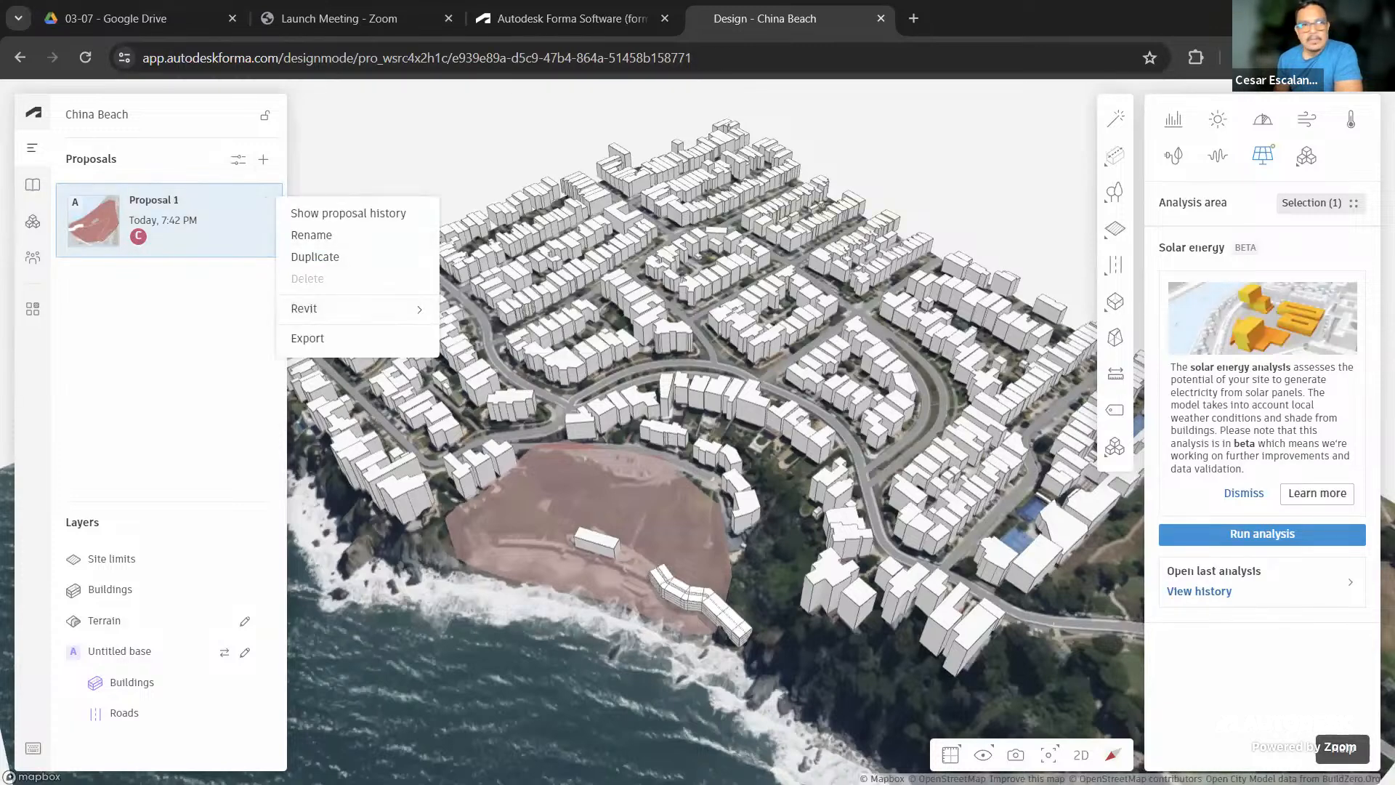
{"action": "key", "text": "alt+Tab"}
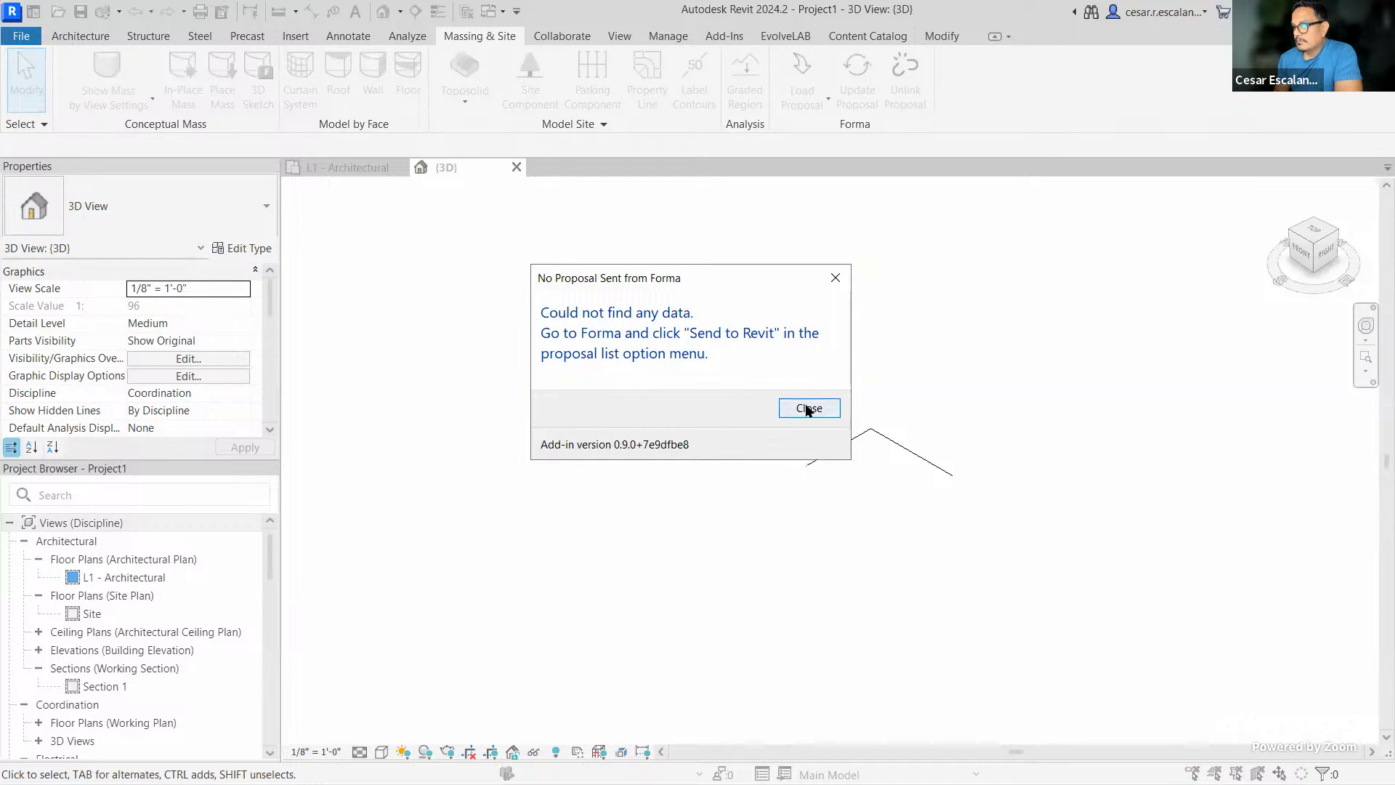
Dismiss the error and retry loading the Forma proposal, which fails again
{"action": "left_click", "coordinate": [808, 408]}
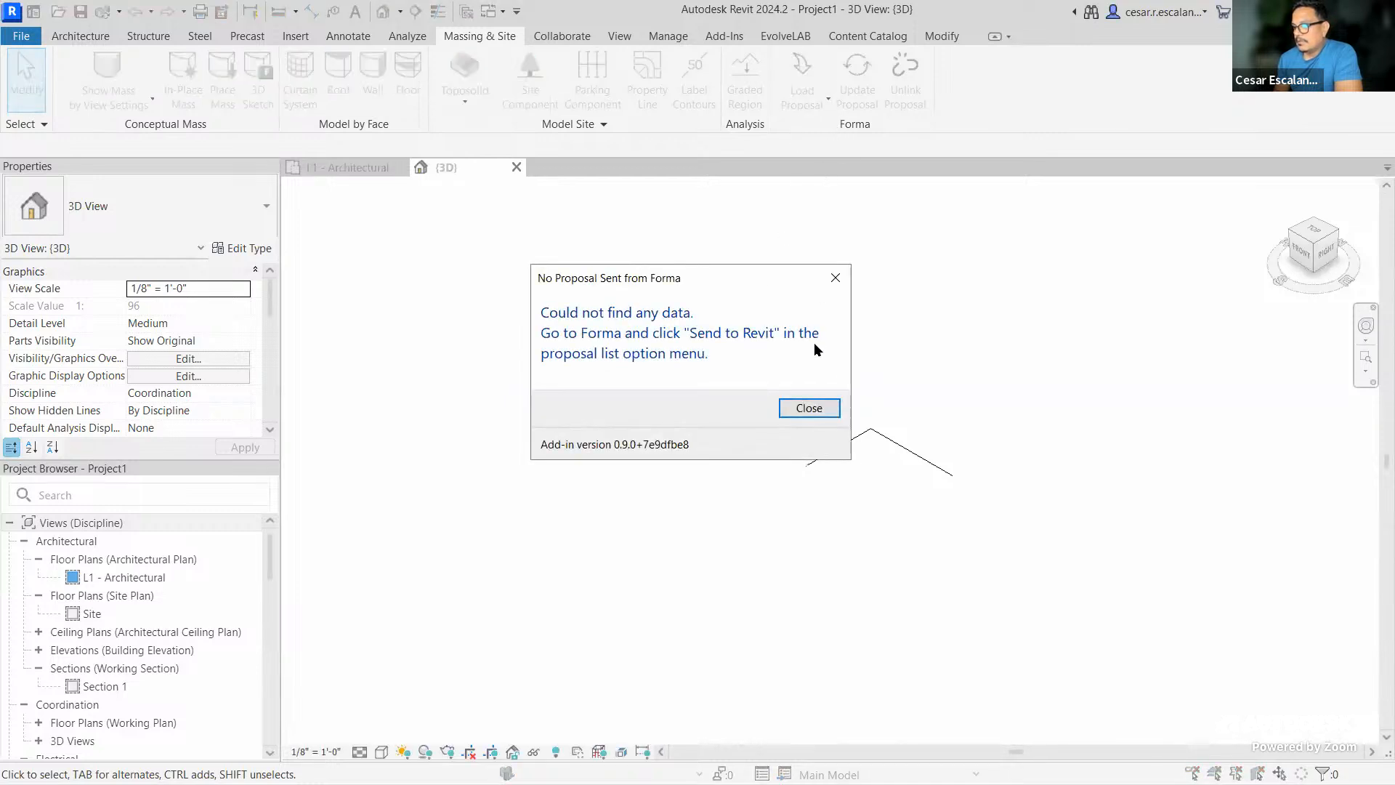
{"action": "left_click", "coordinate": [797, 409]}
{"action": "left_click", "coordinate": [802, 101]}
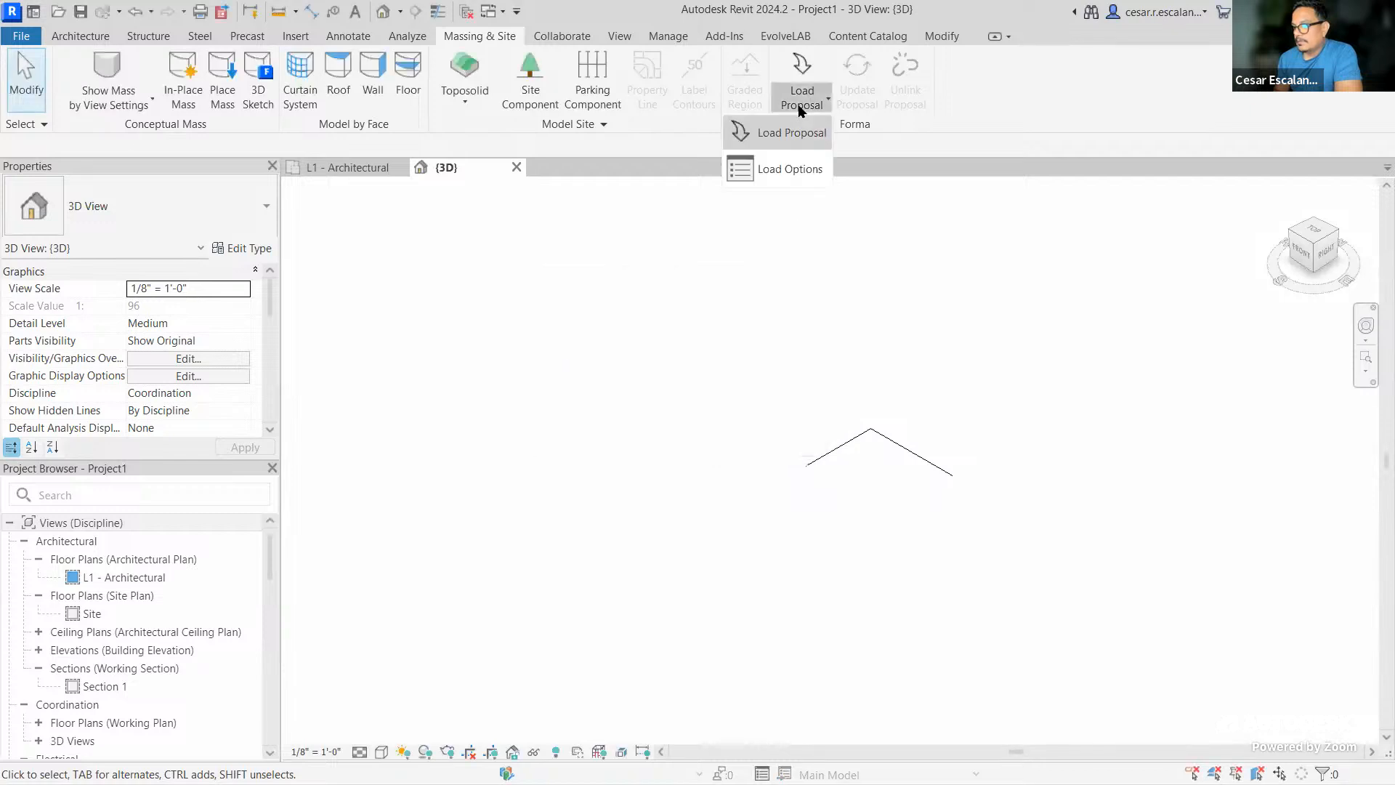
{"action": "left_click", "coordinate": [800, 141]}
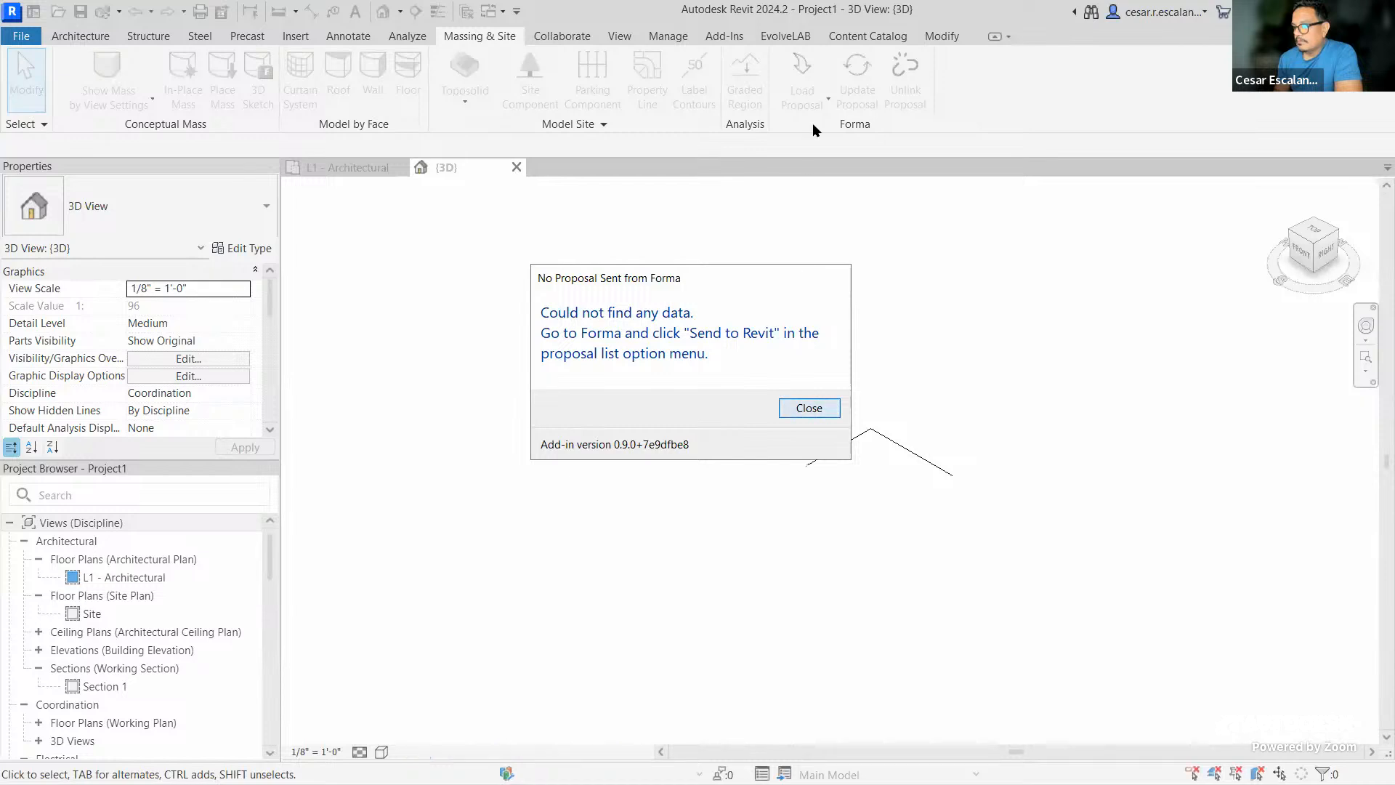
{"action": "key", "text": "Return"}
Enable Create walls, floors, and roofs in Load Options, retry the load, and dismiss the error
{"action": "left_click", "coordinate": [802, 98]}
{"action": "left_click", "coordinate": [780, 163]}
{"action": "left_click", "coordinate": [384, 316]}
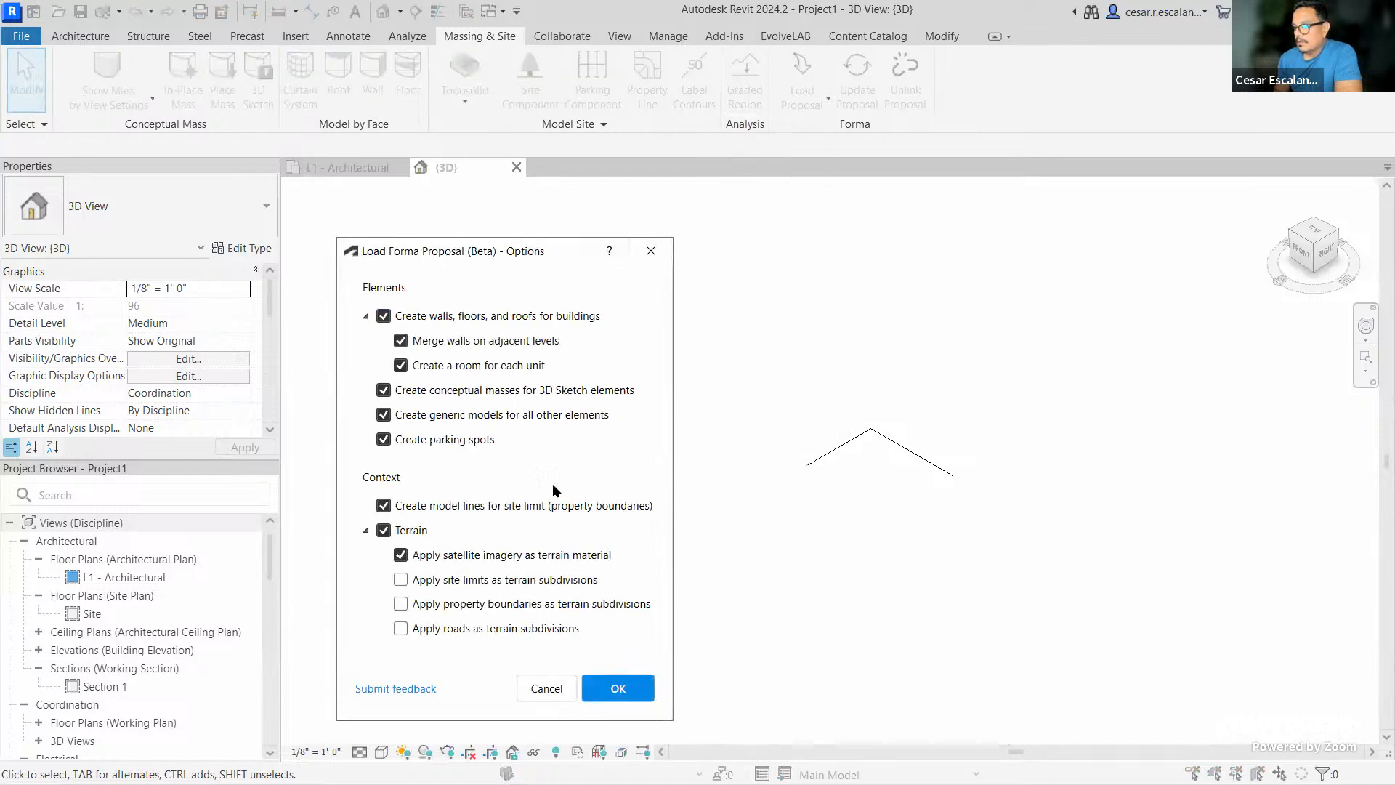
{"action": "left_click", "coordinate": [615, 700]}
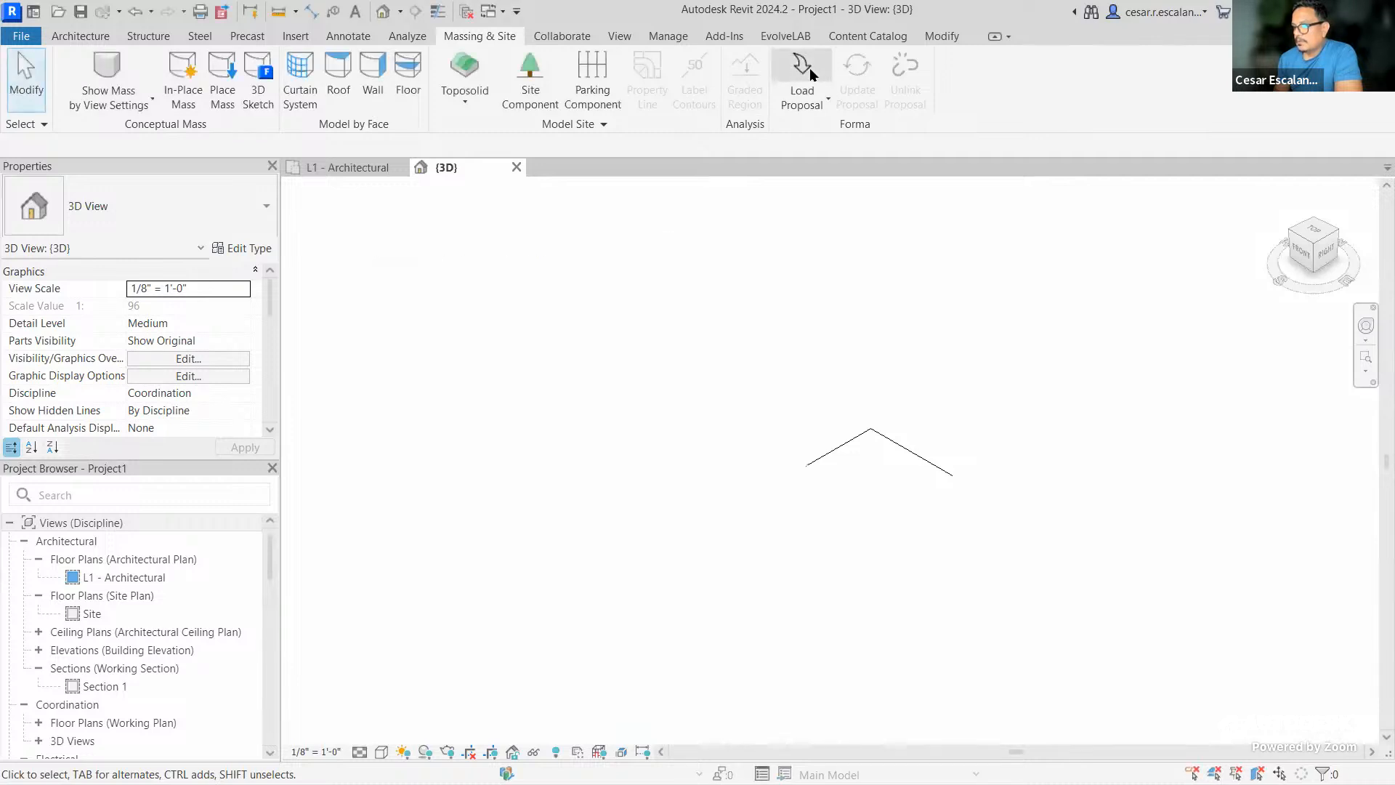
{"action": "left_click", "coordinate": [809, 68]}
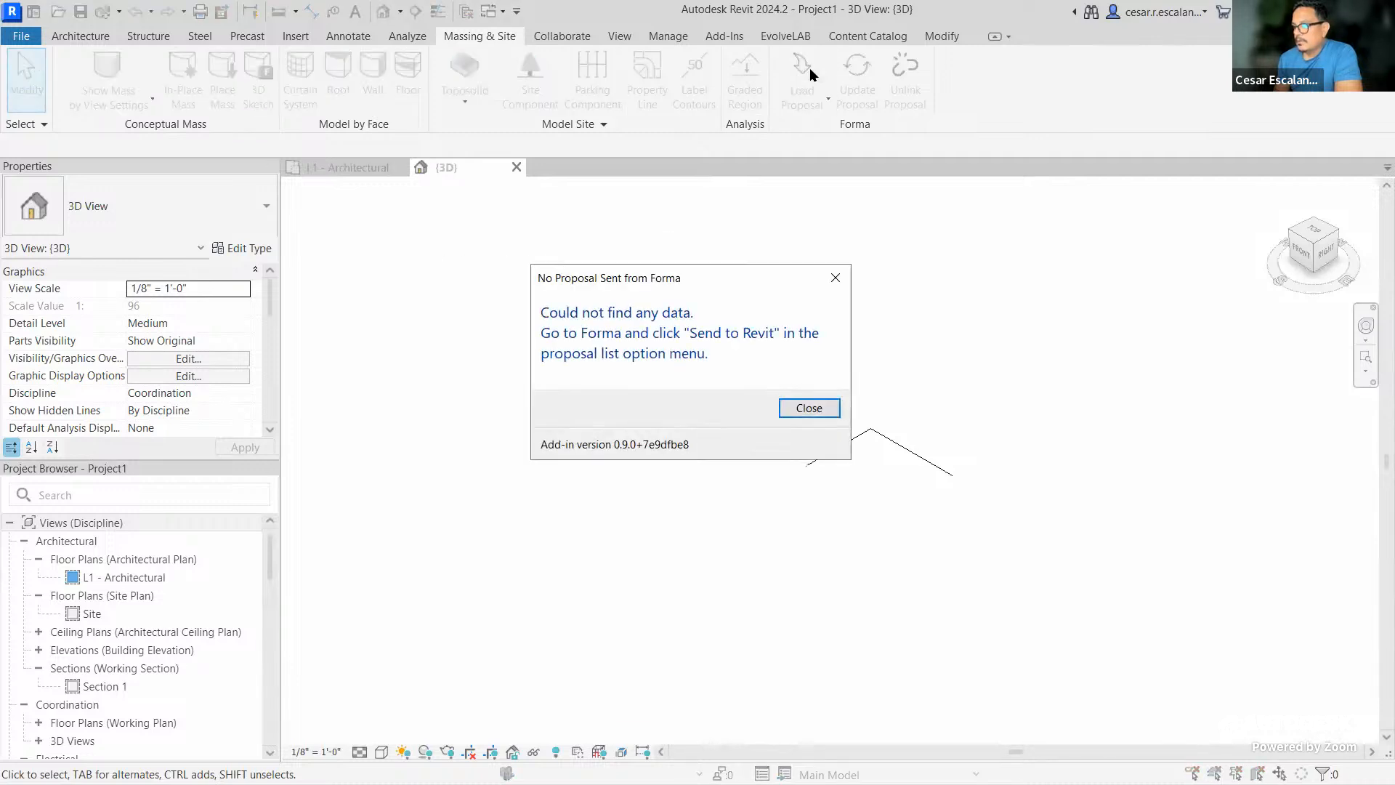
{"action": "left_click", "coordinate": [810, 408]}
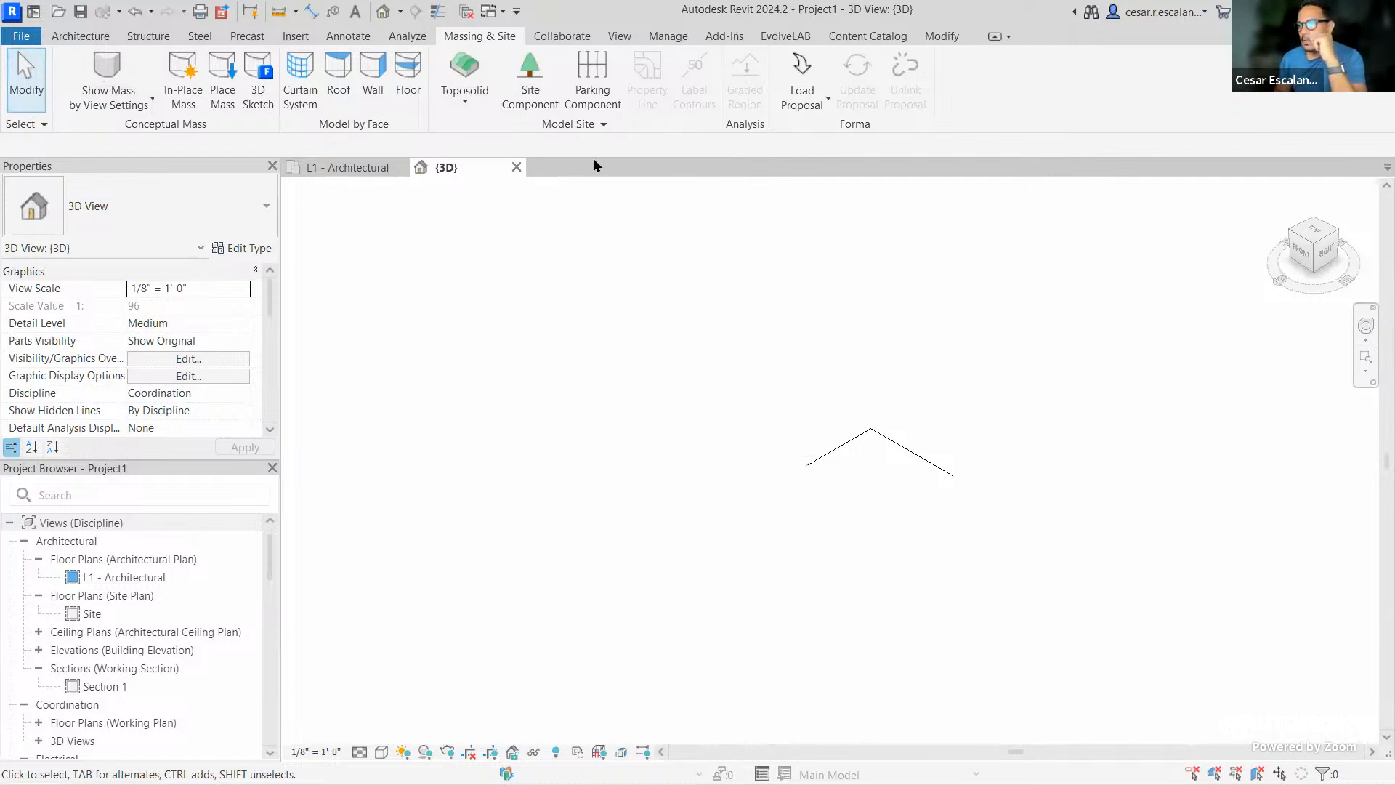
{"action": "left_click", "coordinate": [21, 36]}
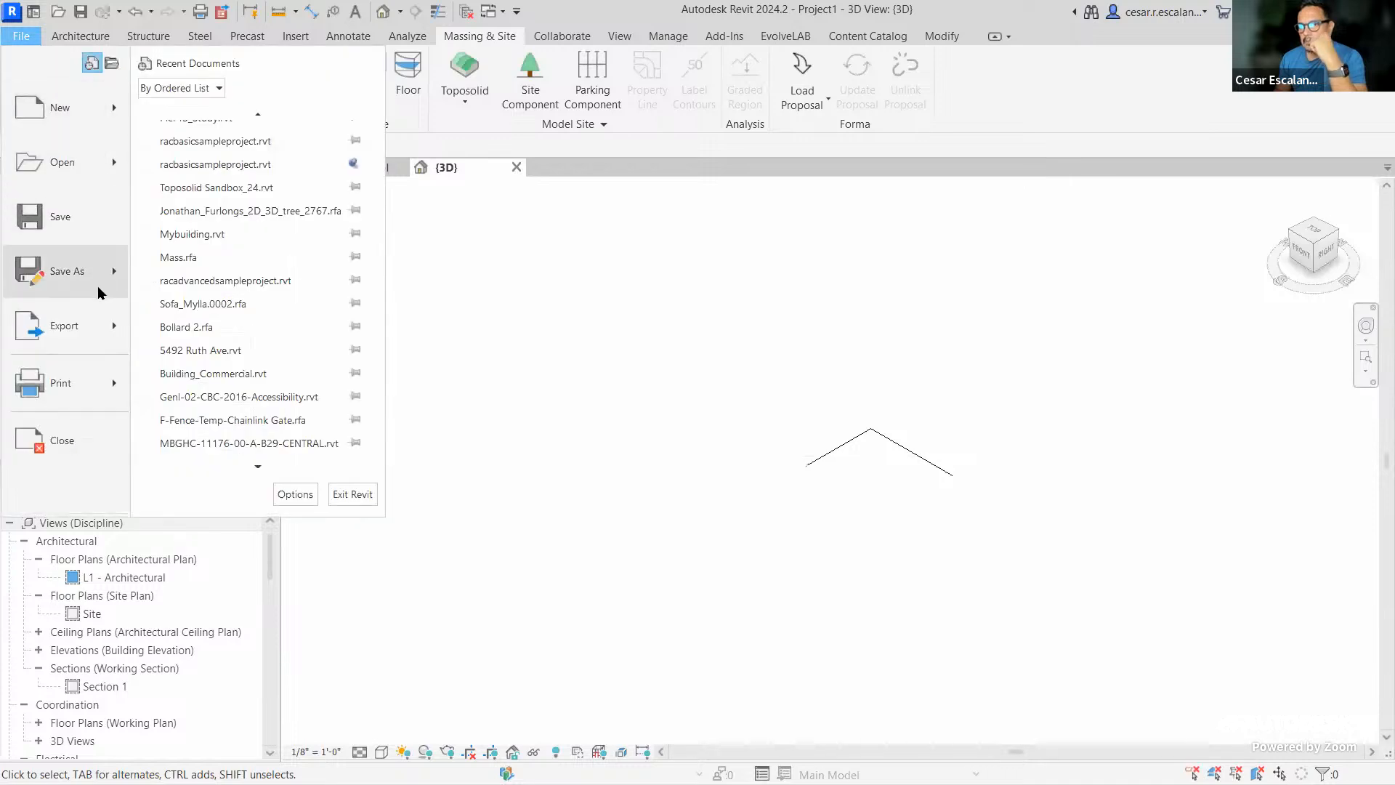
Save the project as Project1.rvt, then retry the Forma load and dismiss the error
{"action": "left_click", "coordinate": [58, 219]}
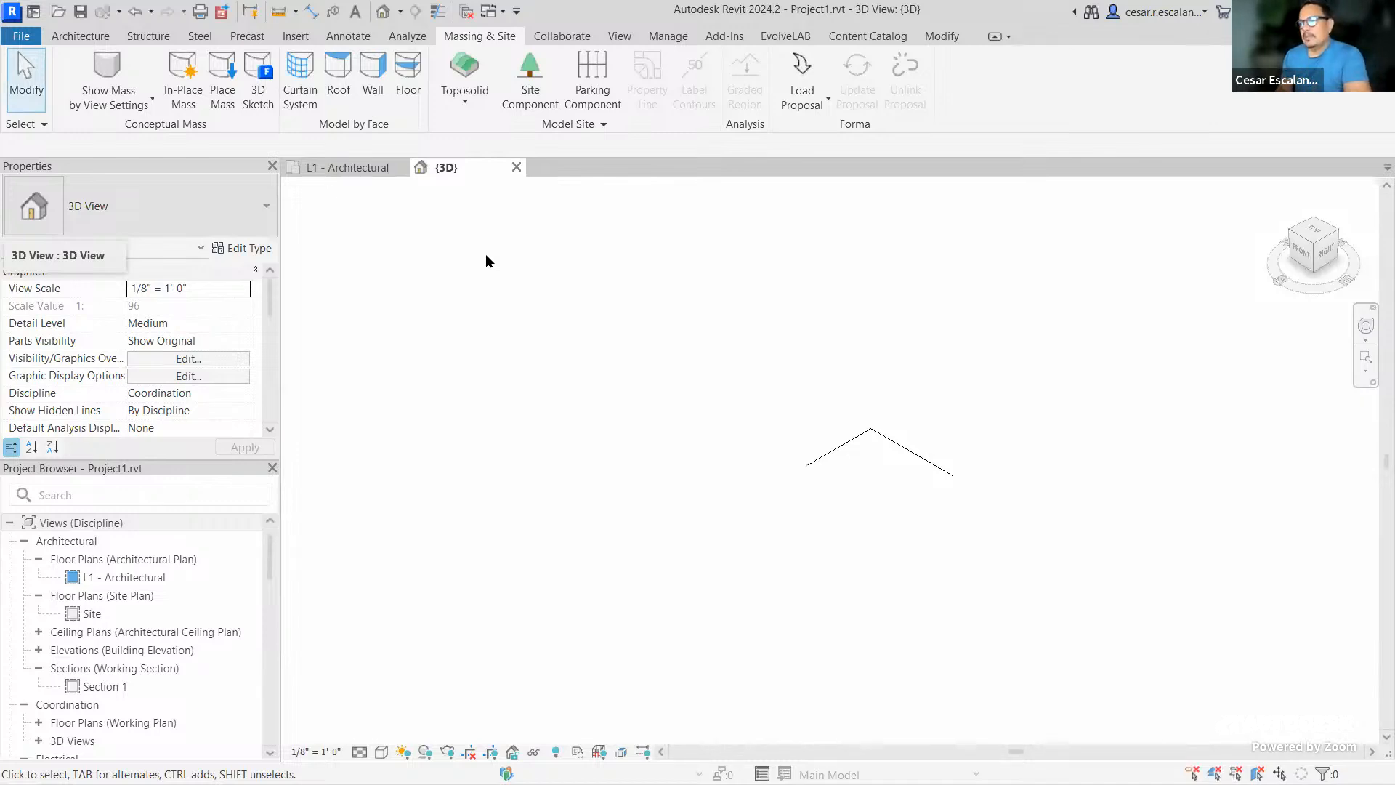
{"action": "left_click", "coordinate": [803, 73]}
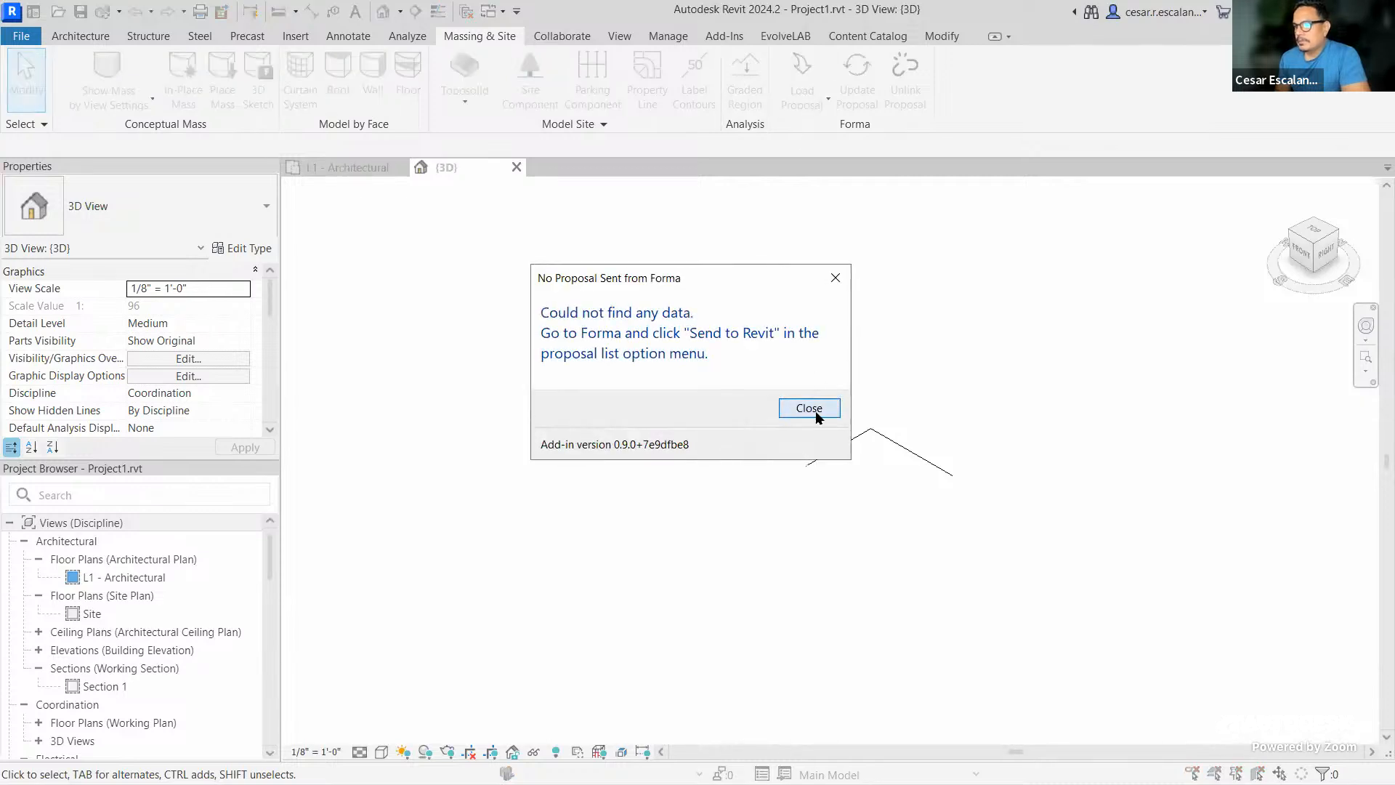
{"action": "left_click", "coordinate": [815, 412]}
Close the L1 floor plan and {3D} view tabs to close Project1, then return to Forma
{"action": "left_click", "coordinate": [393, 166]}
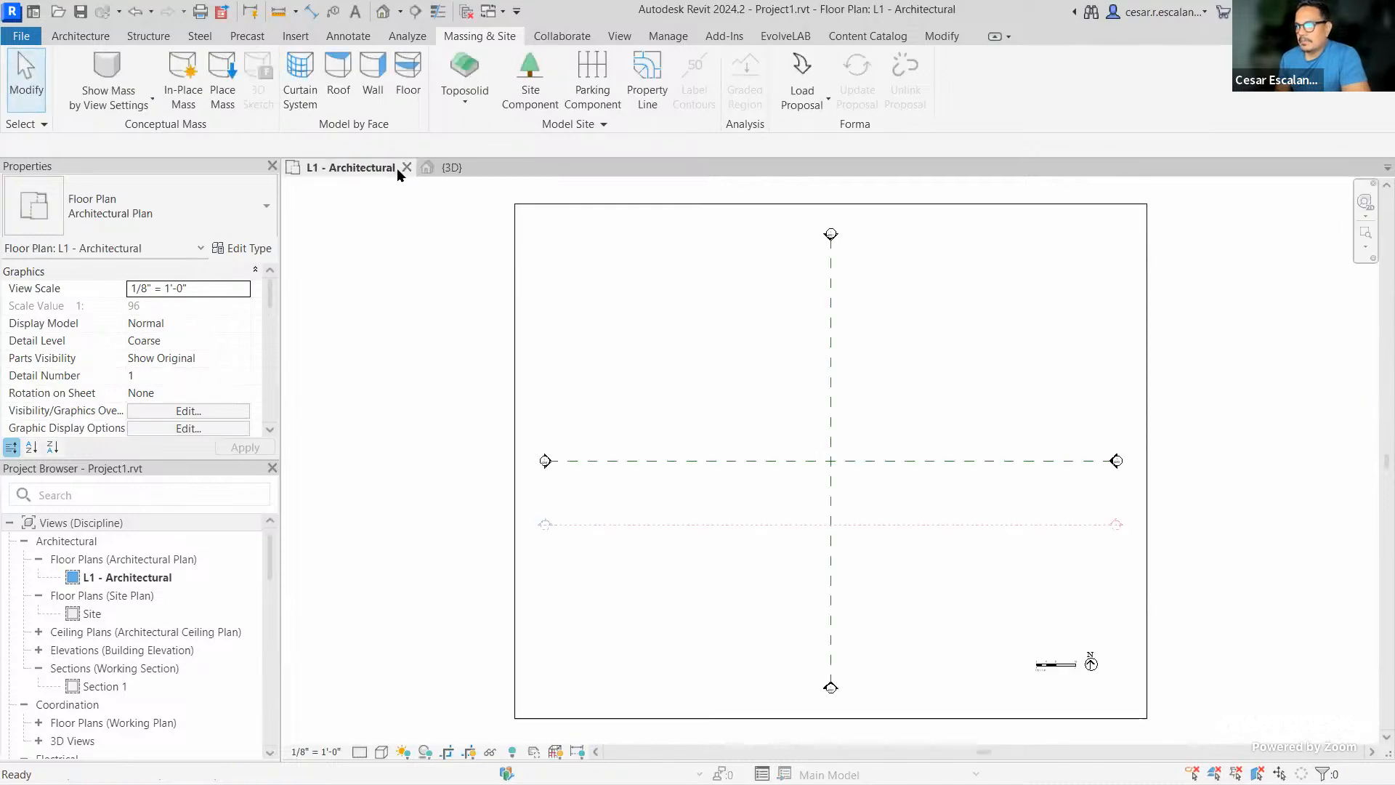
{"action": "left_click", "coordinate": [407, 168]}
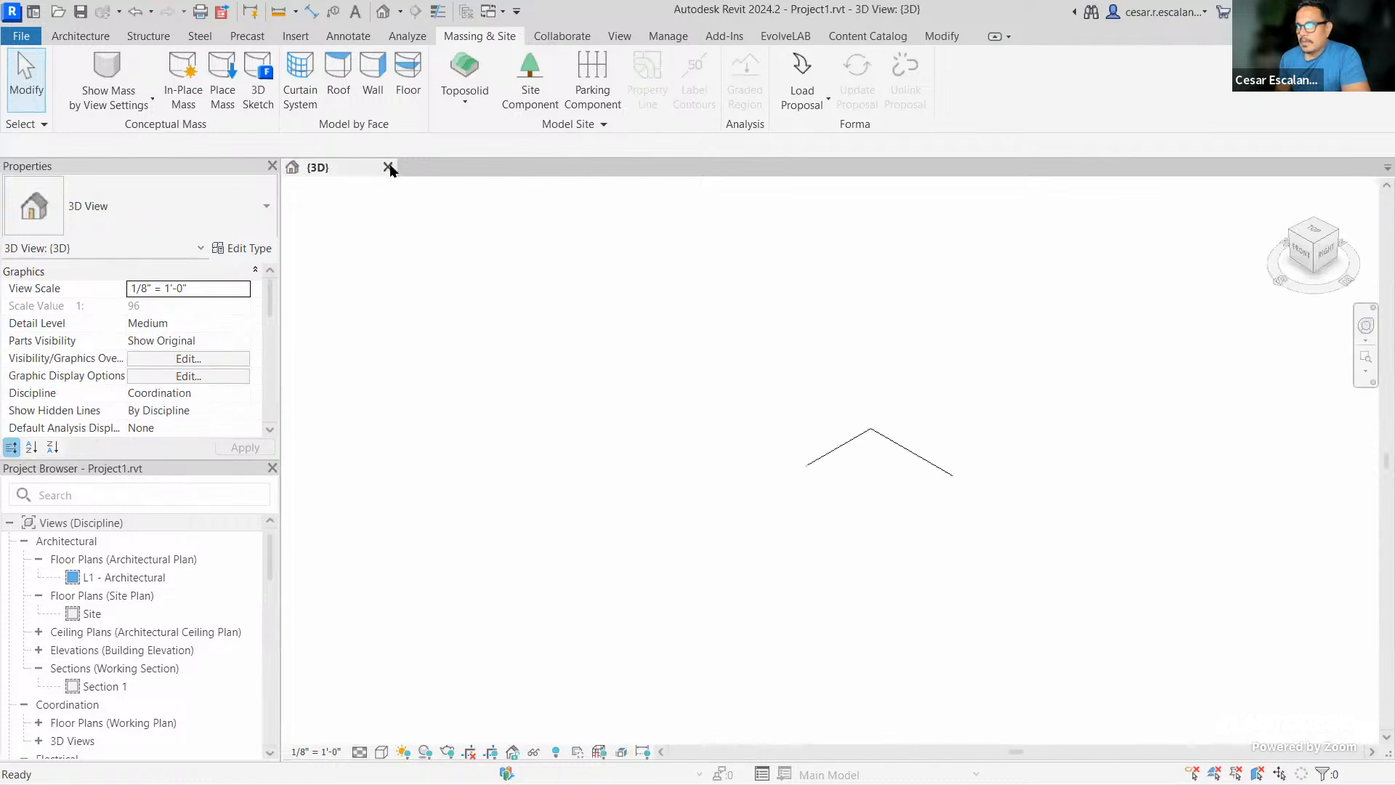
{"action": "left_click", "coordinate": [389, 168]}
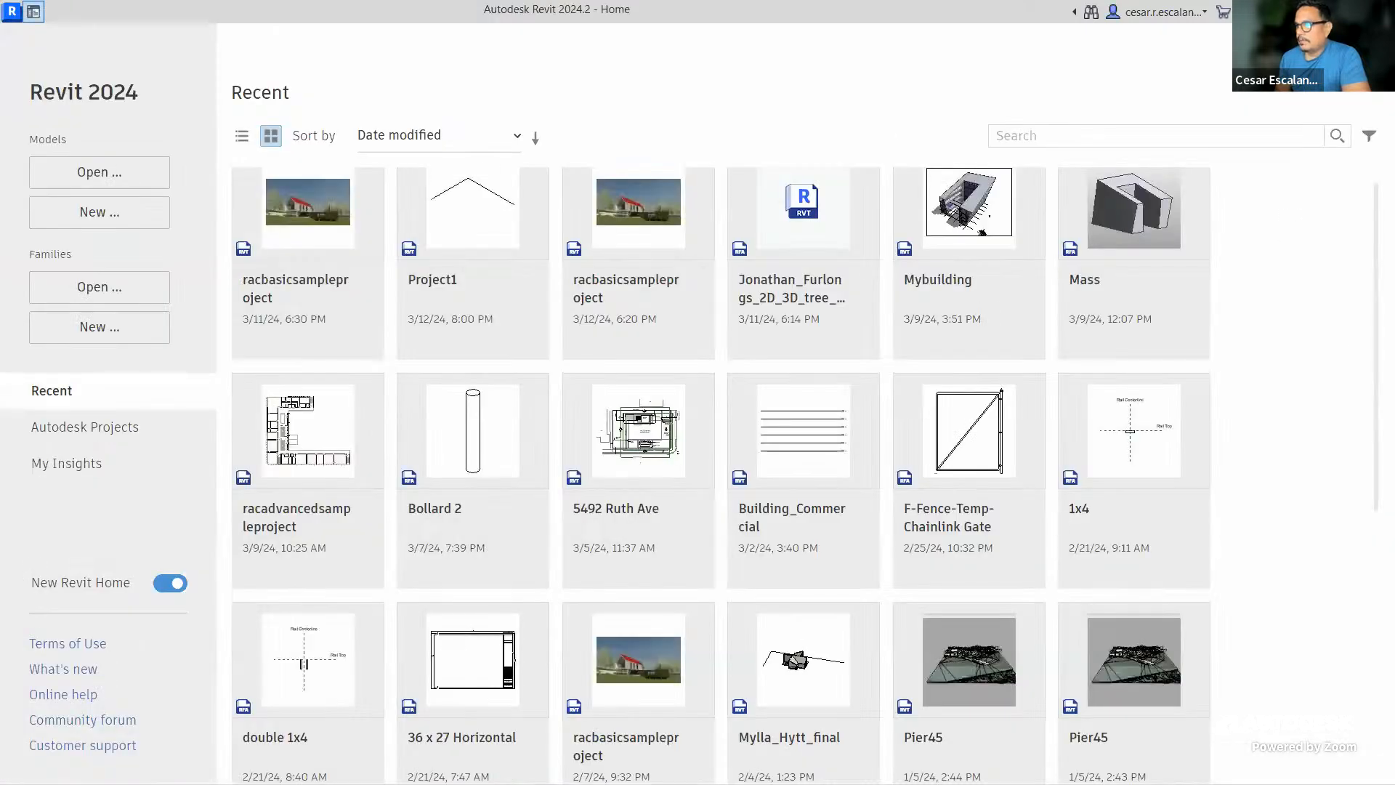
{"action": "left_click", "coordinate": [1292, 11]}
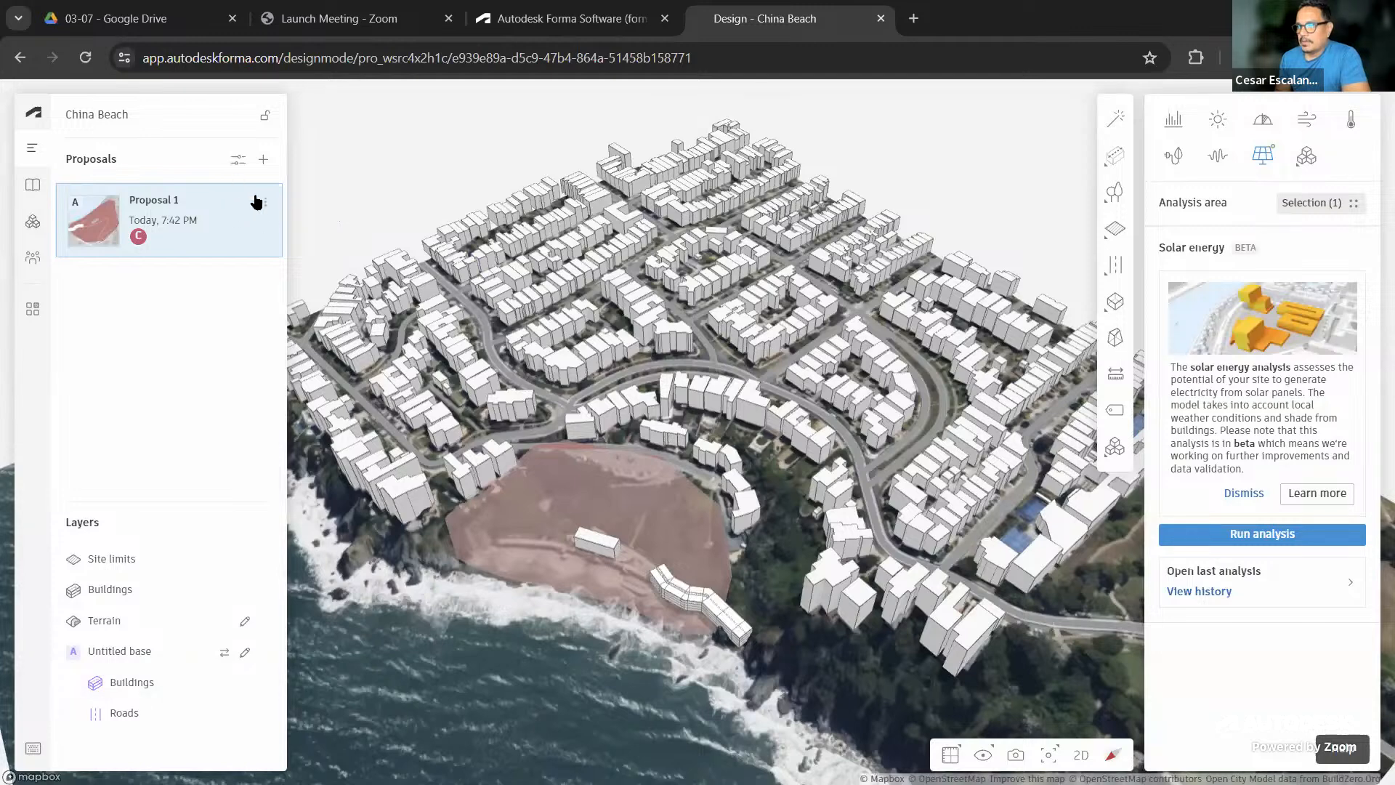
Run Forma Revit Add-In.msi from Downloads and repair the add-in installation
{"action": "left_click", "coordinate": [267, 207]}
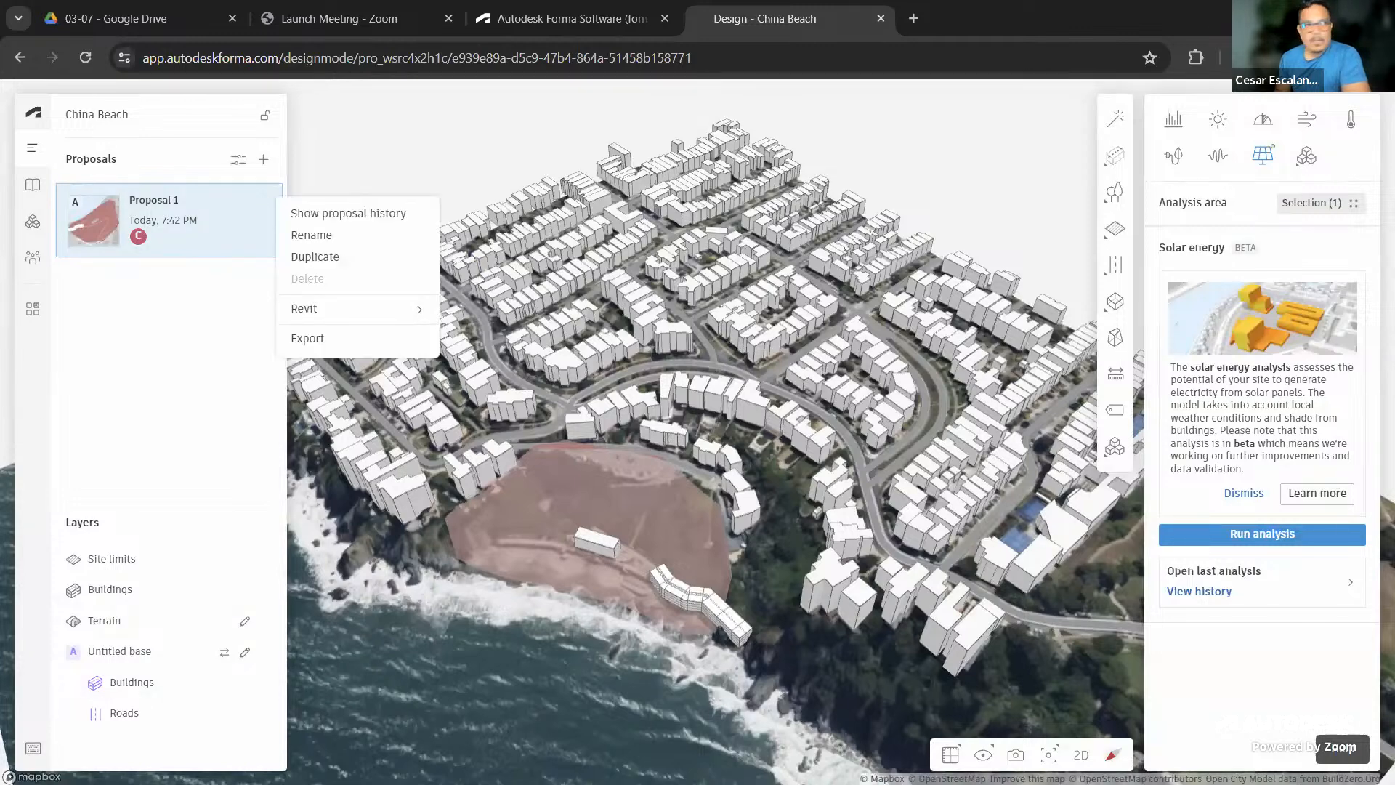
{"action": "key", "text": "alt+Tab"}
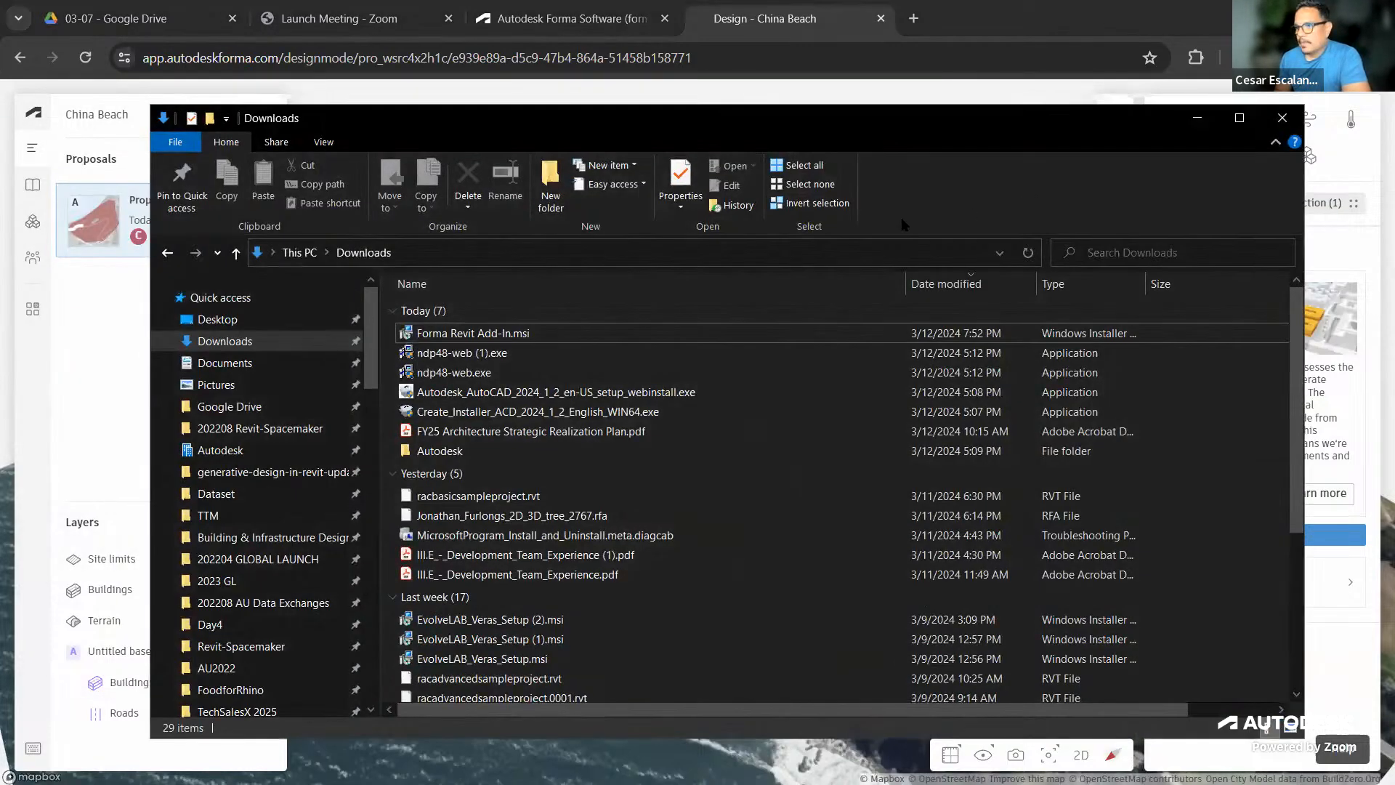
{"action": "double_click", "coordinate": [511, 331]}
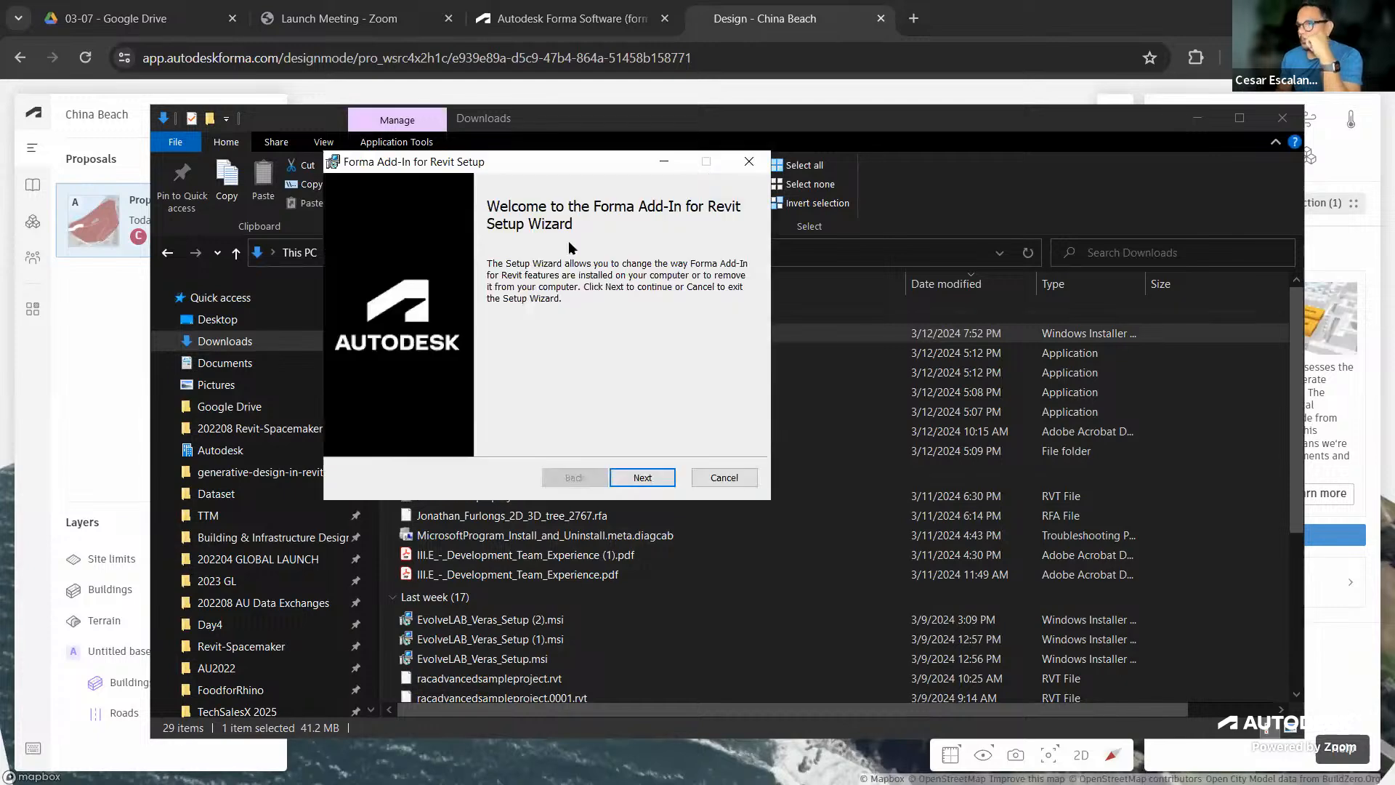
{"action": "left_click", "coordinate": [658, 478]}
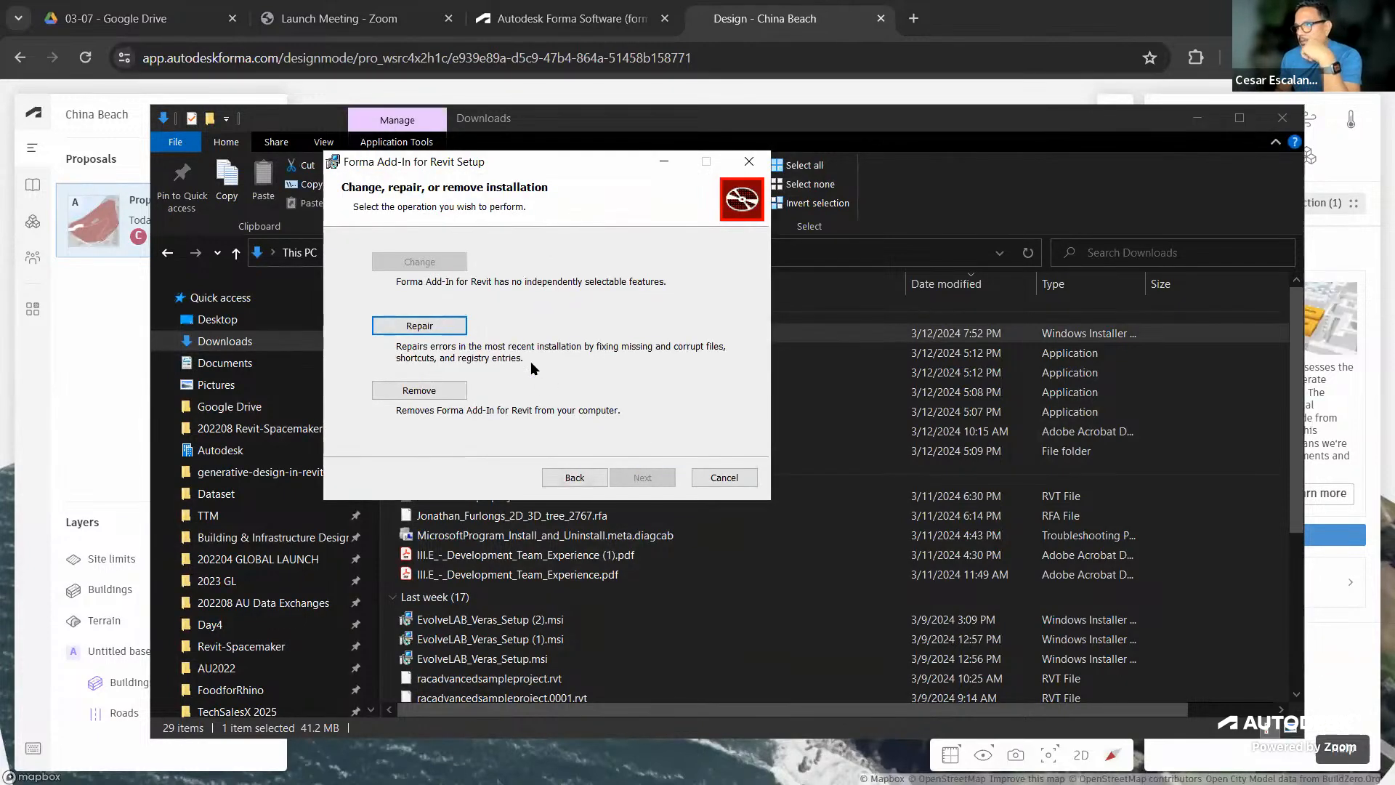
{"action": "left_click", "coordinate": [436, 325]}
{"action": "left_click", "coordinate": [628, 478]}
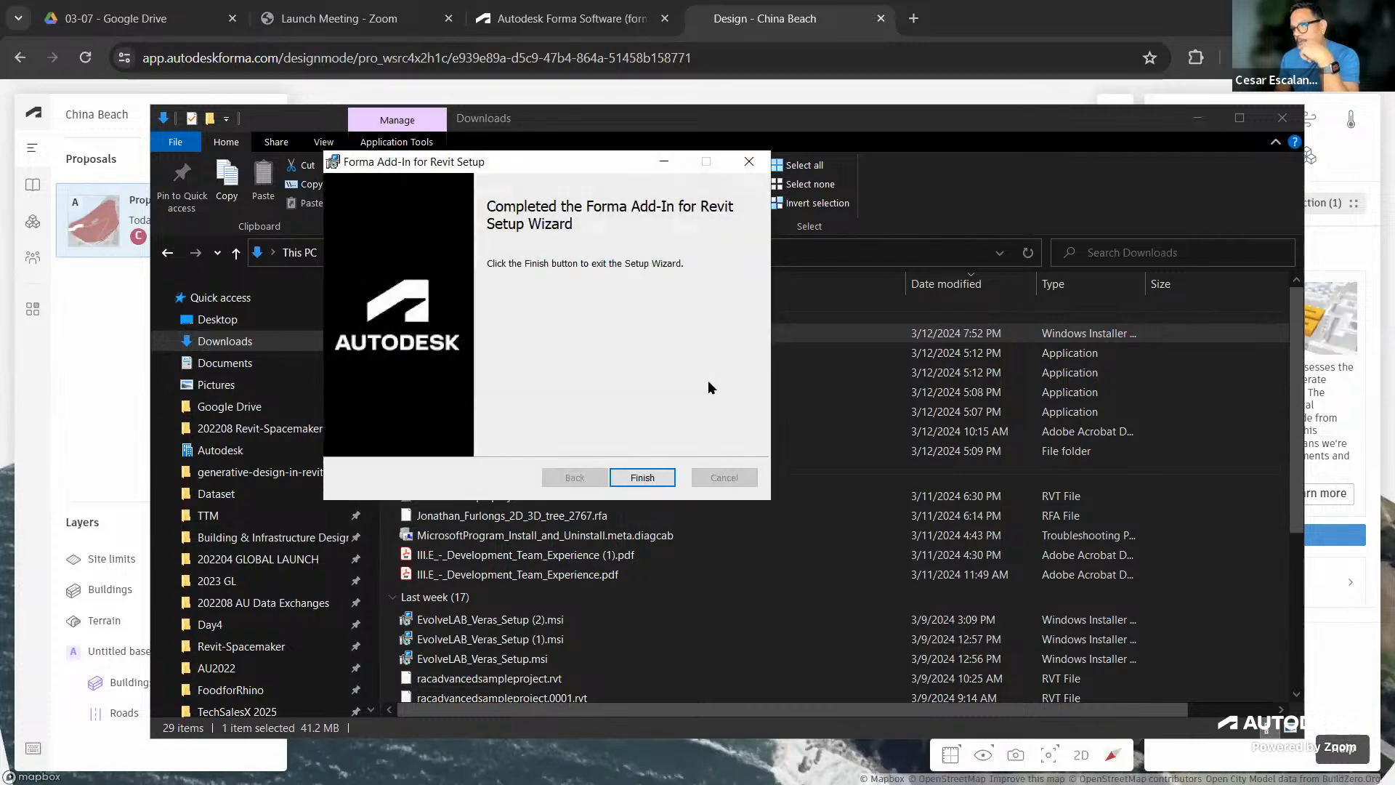
{"action": "left_click", "coordinate": [643, 477]}
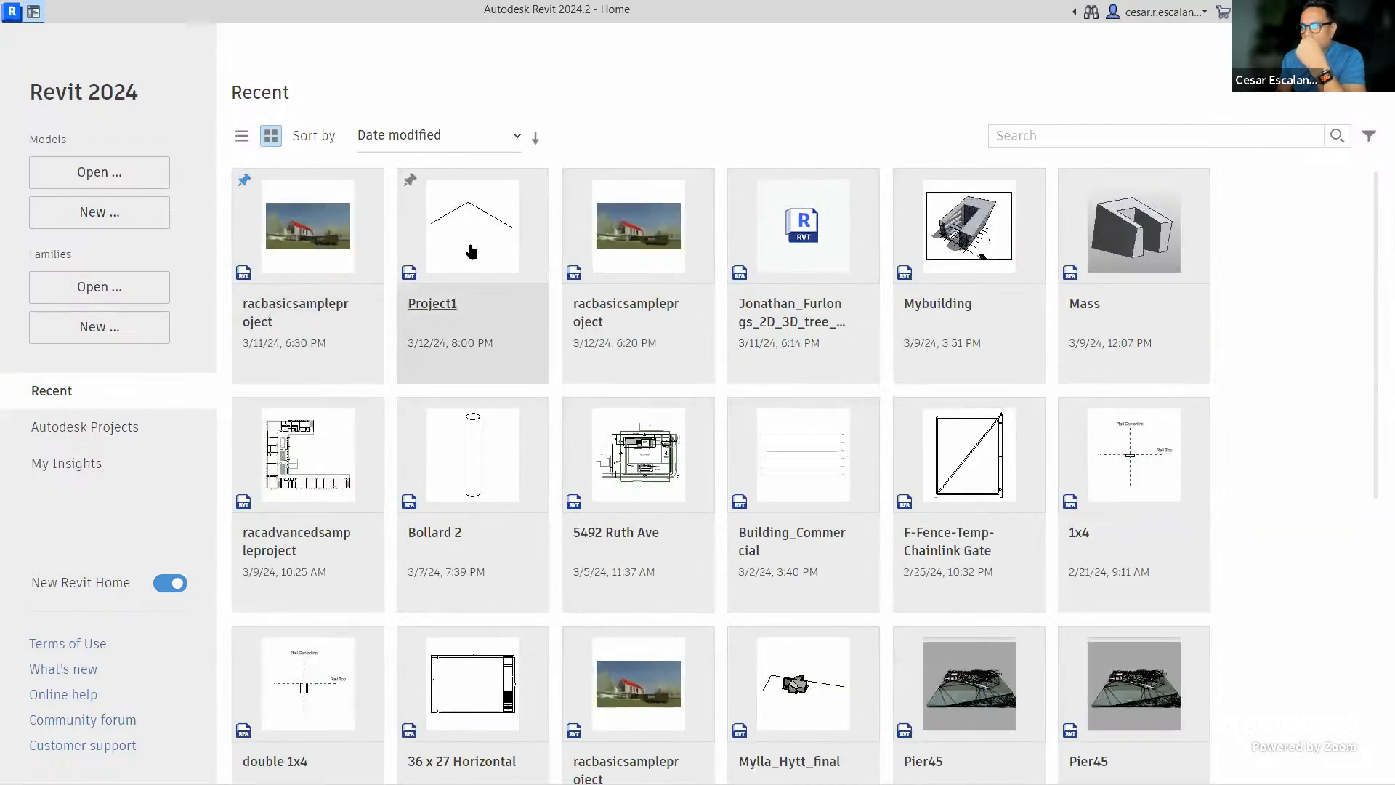
Reopen Project1 from Revit's recent files, then bring up Proposal 1's Revit option in Forma
{"action": "left_click", "coordinate": [472, 252]}
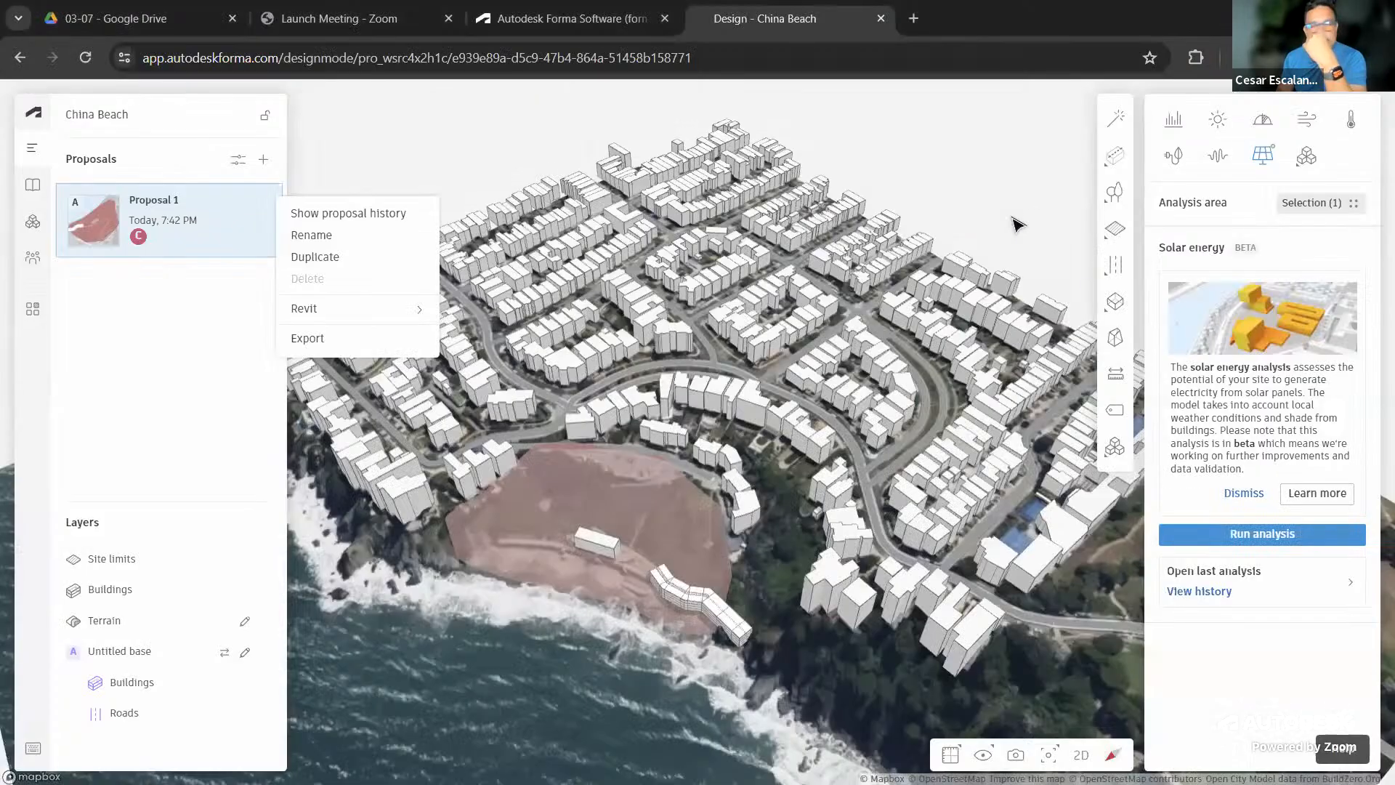
{"action": "mouse_move", "coordinate": [342, 308]}
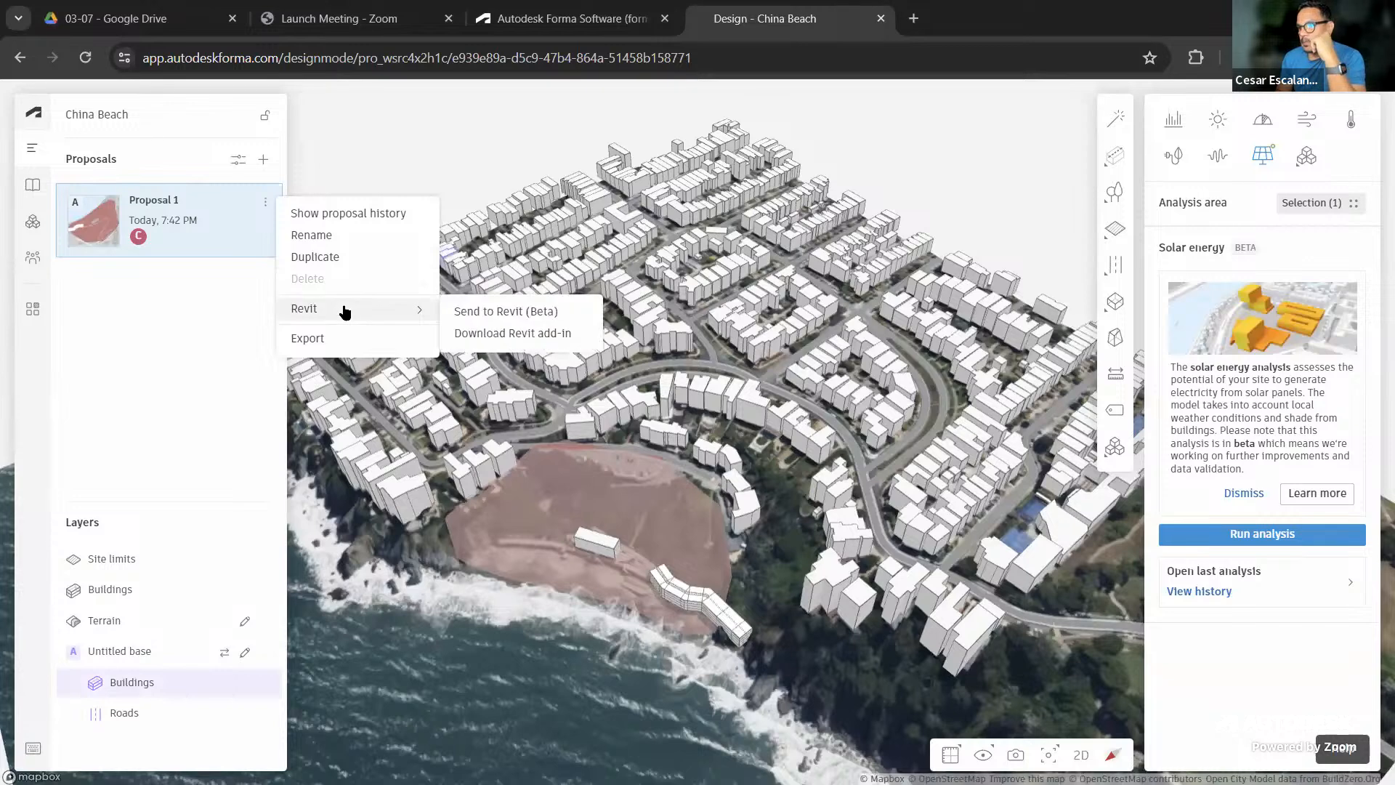
Send Proposal 1 to Revit from Forma and switch to Project1.rvt in Revit
{"action": "left_click", "coordinate": [528, 318]}
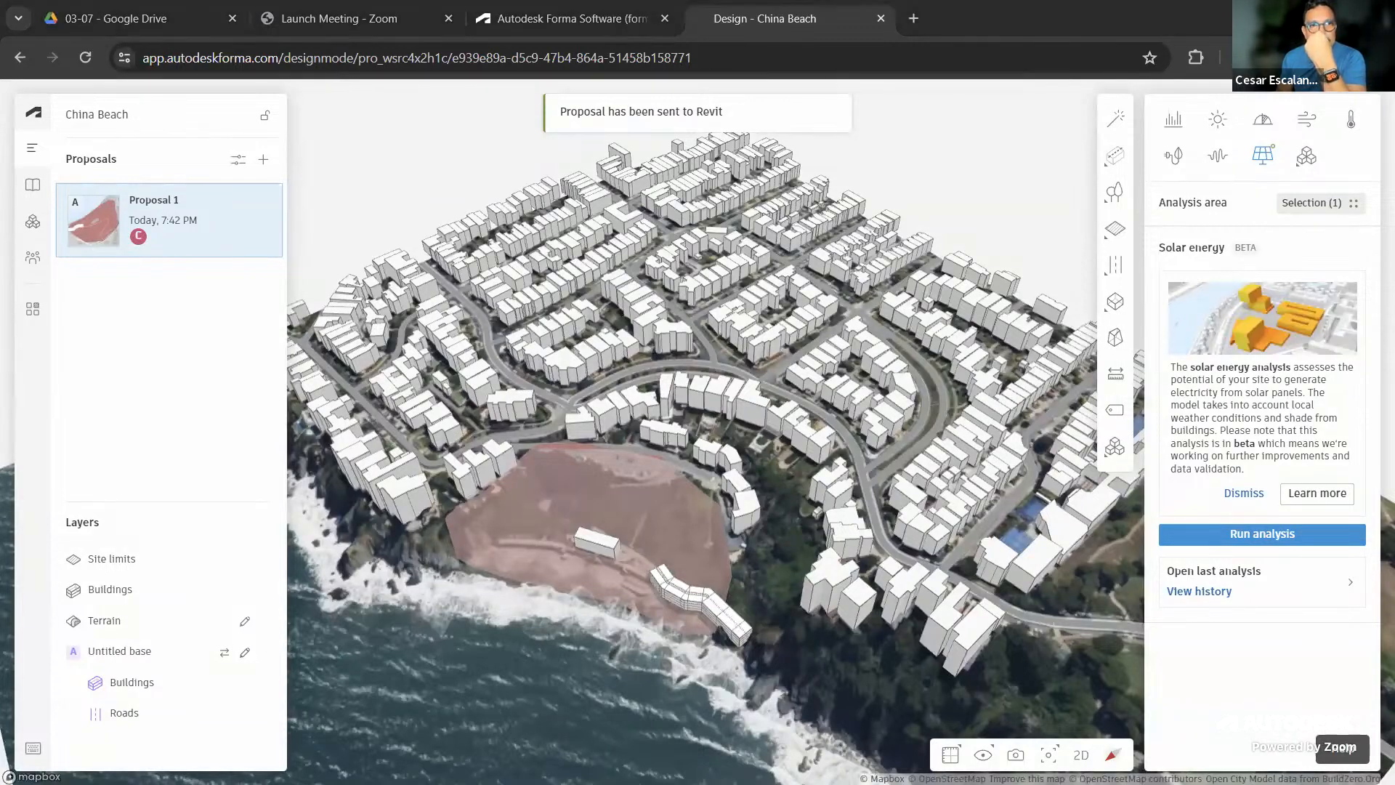
{"action": "key", "text": "alt+Tab"}
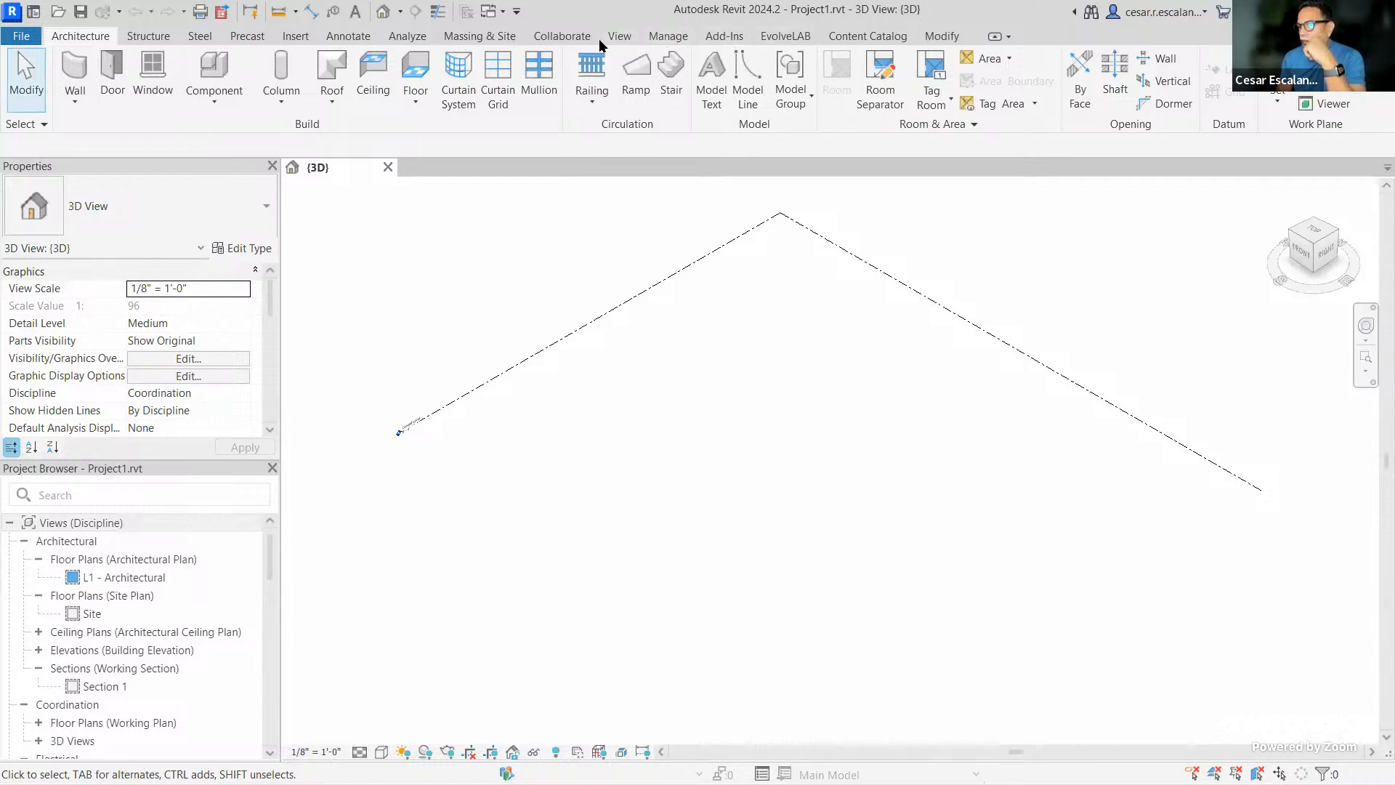
From Massing & Site, load the Forma proposal into Project1 and dismiss the no-proposal messages
{"action": "left_click", "coordinate": [661, 37]}
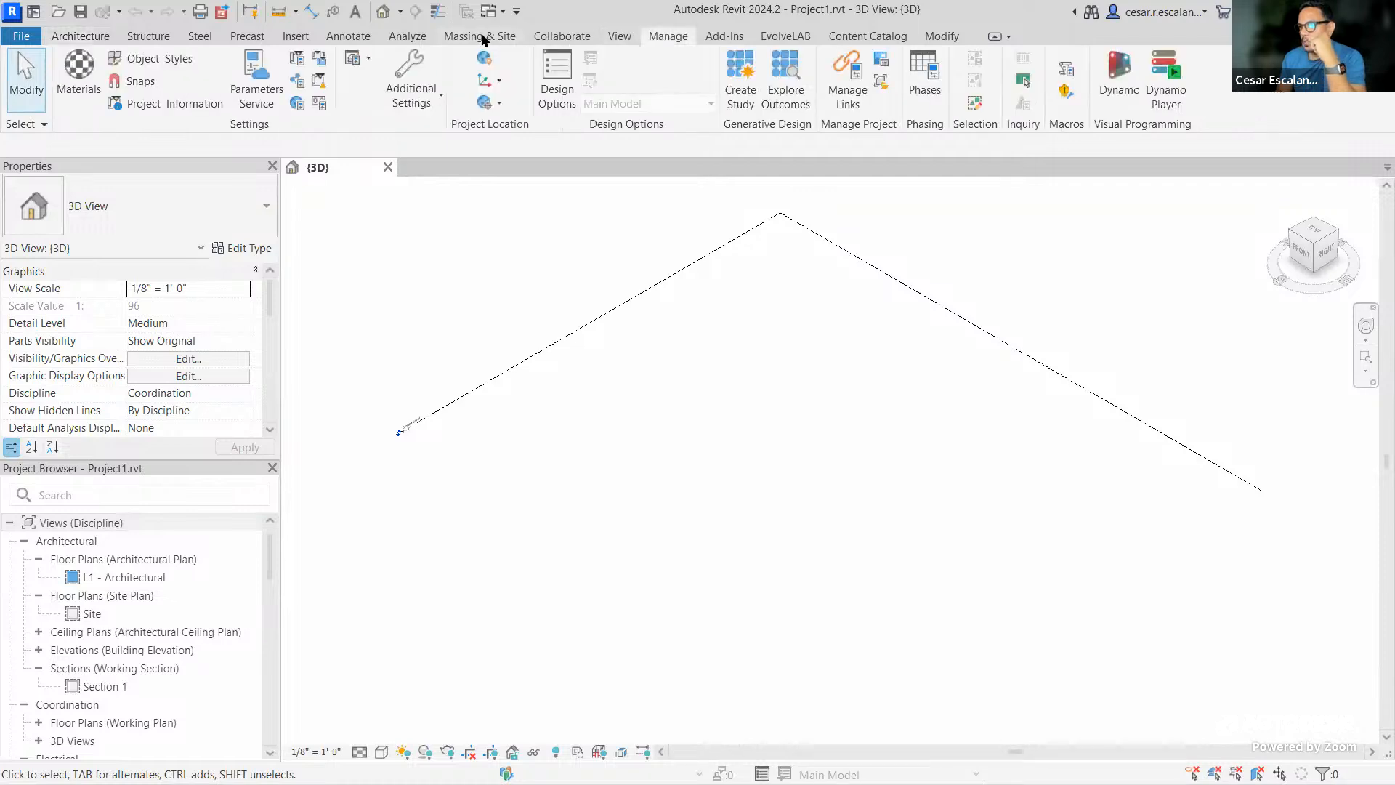
{"action": "left_click", "coordinate": [486, 38]}
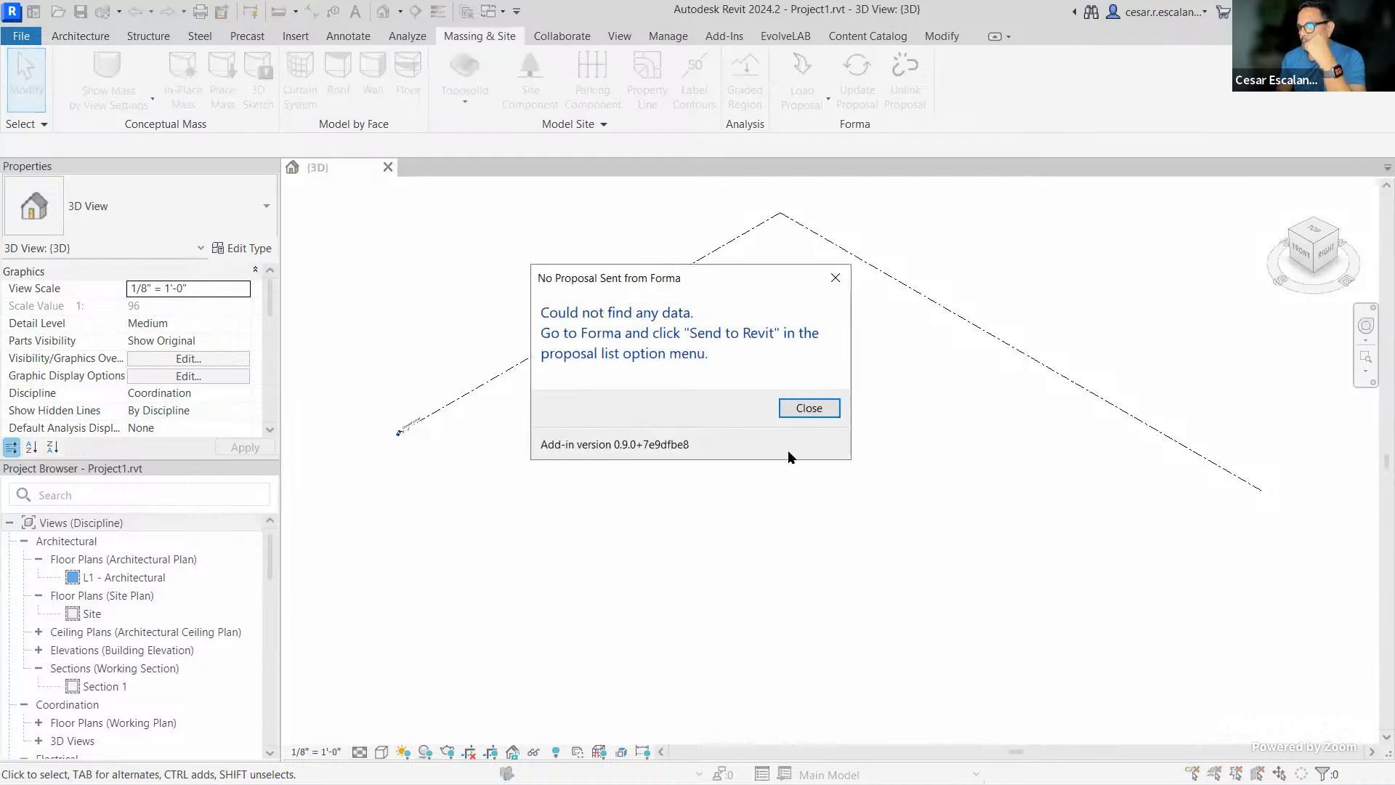
{"action": "left_click", "coordinate": [817, 409]}
{"action": "left_click", "coordinate": [804, 105]}
{"action": "left_click", "coordinate": [783, 137]}
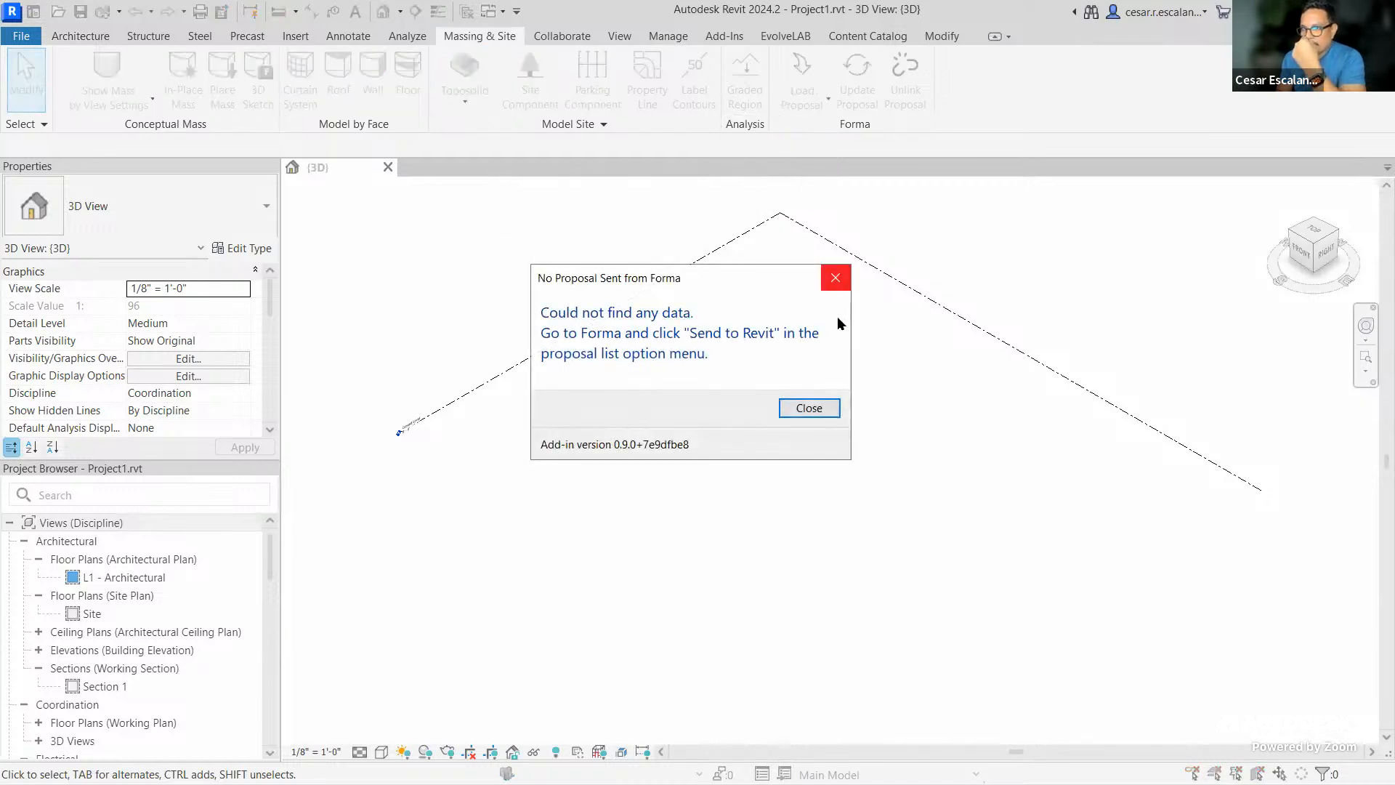
{"action": "left_click", "coordinate": [835, 278]}
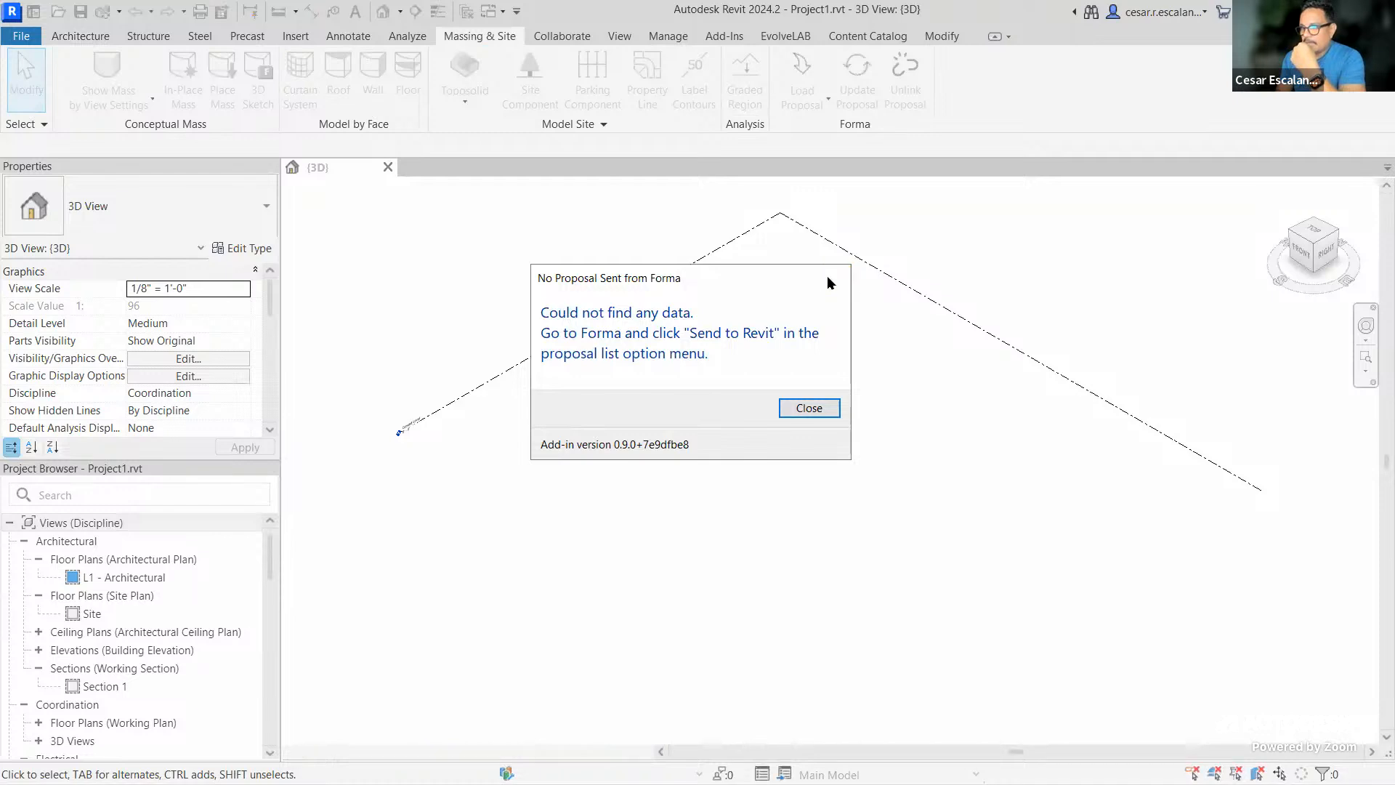
{"action": "left_click", "coordinate": [21, 37]}
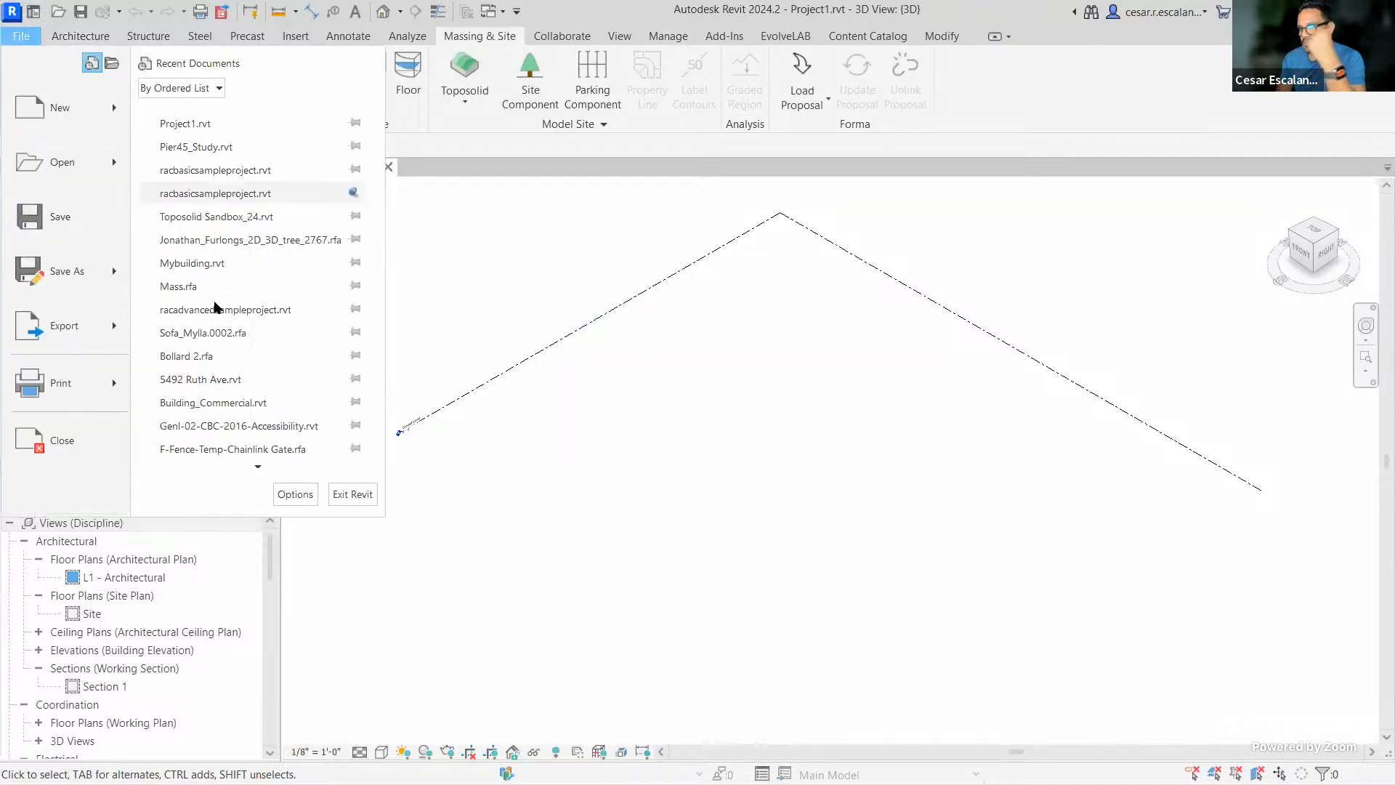
Close Project1.rvt and create a new project from the default template
{"action": "left_click", "coordinate": [66, 447]}
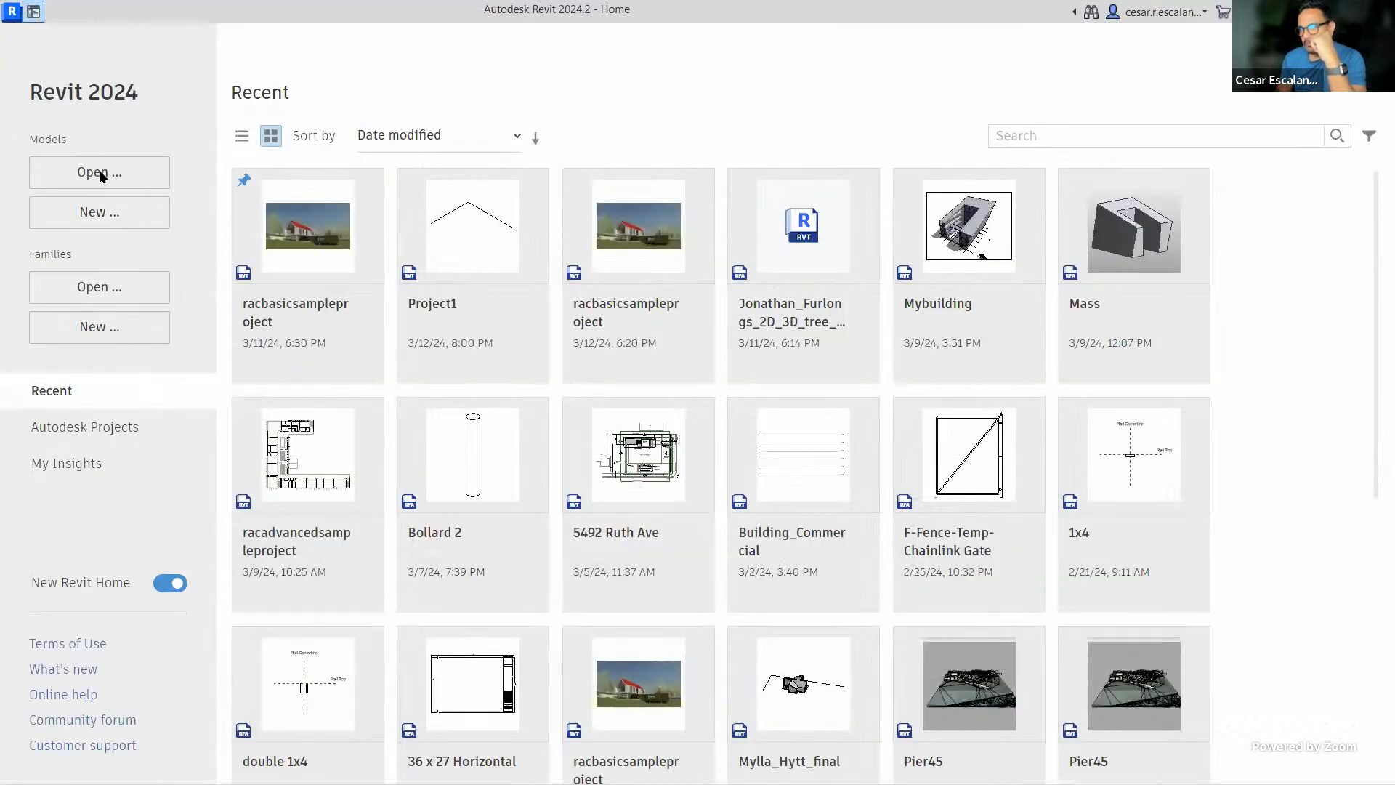
{"action": "left_click", "coordinate": [117, 214]}
{"action": "left_click", "coordinate": [685, 364]}
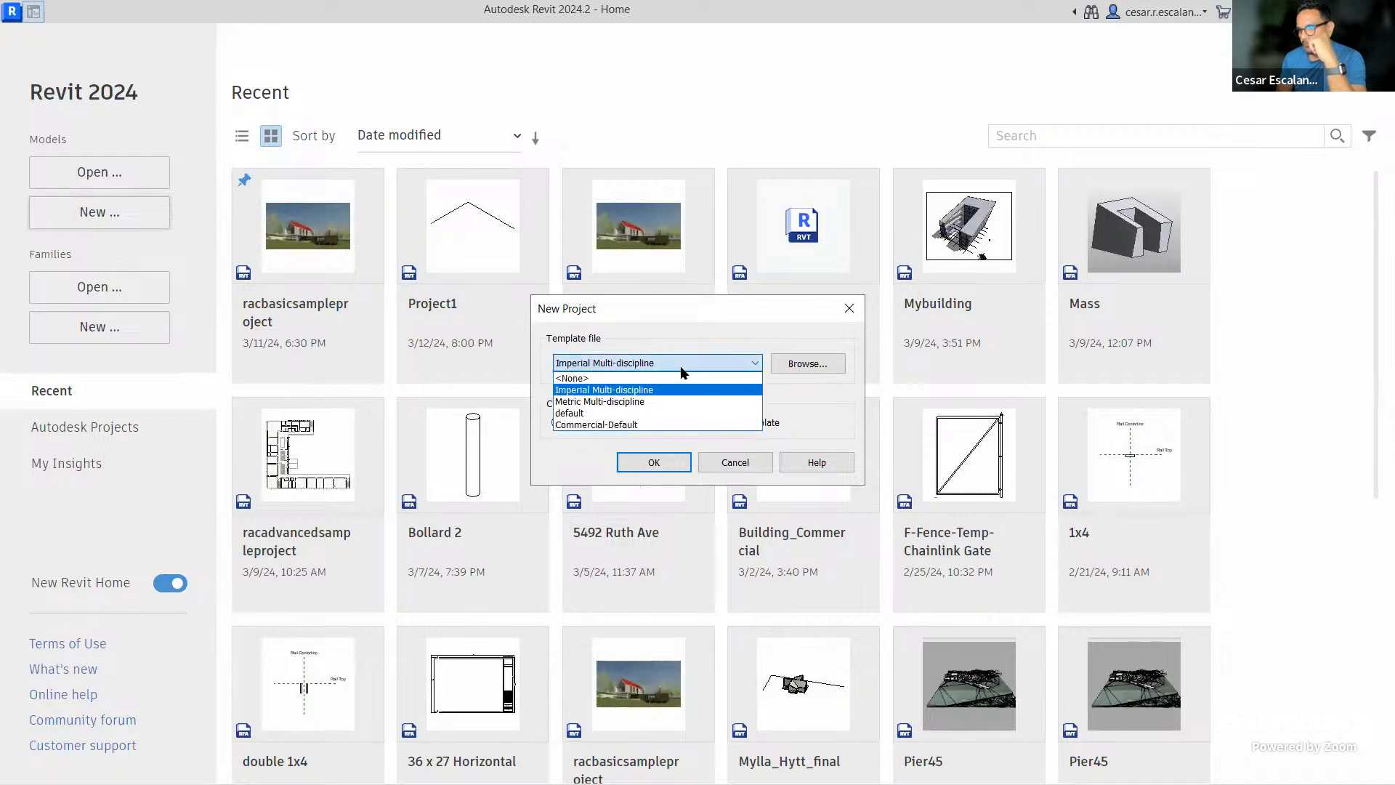
{"action": "left_click", "coordinate": [604, 420]}
{"action": "left_click", "coordinate": [664, 459]}
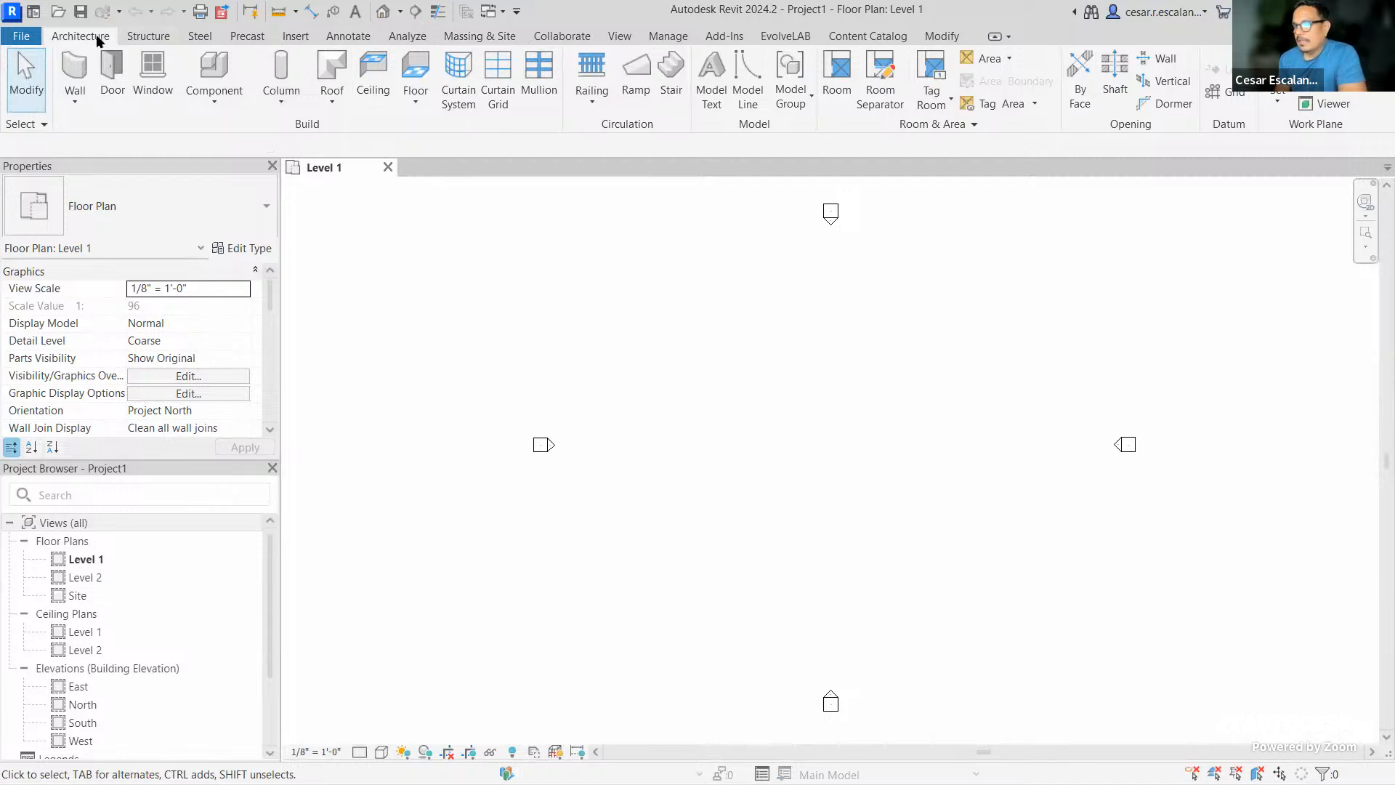
Check the Manage, Add-Ins and Massing & Site tabs, open the Default 3D View, then return to Forma
{"action": "left_click", "coordinate": [683, 37]}
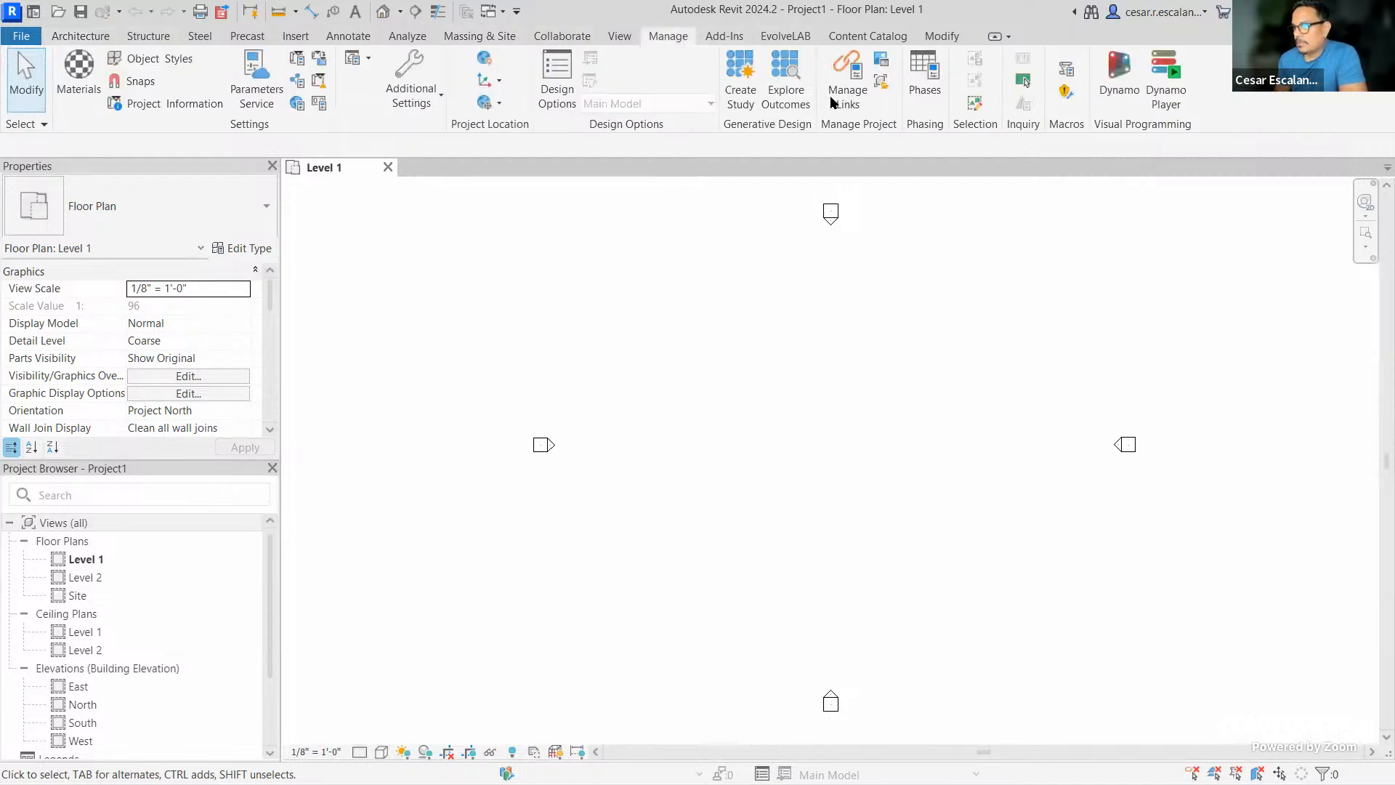
{"action": "left_click", "coordinate": [725, 36]}
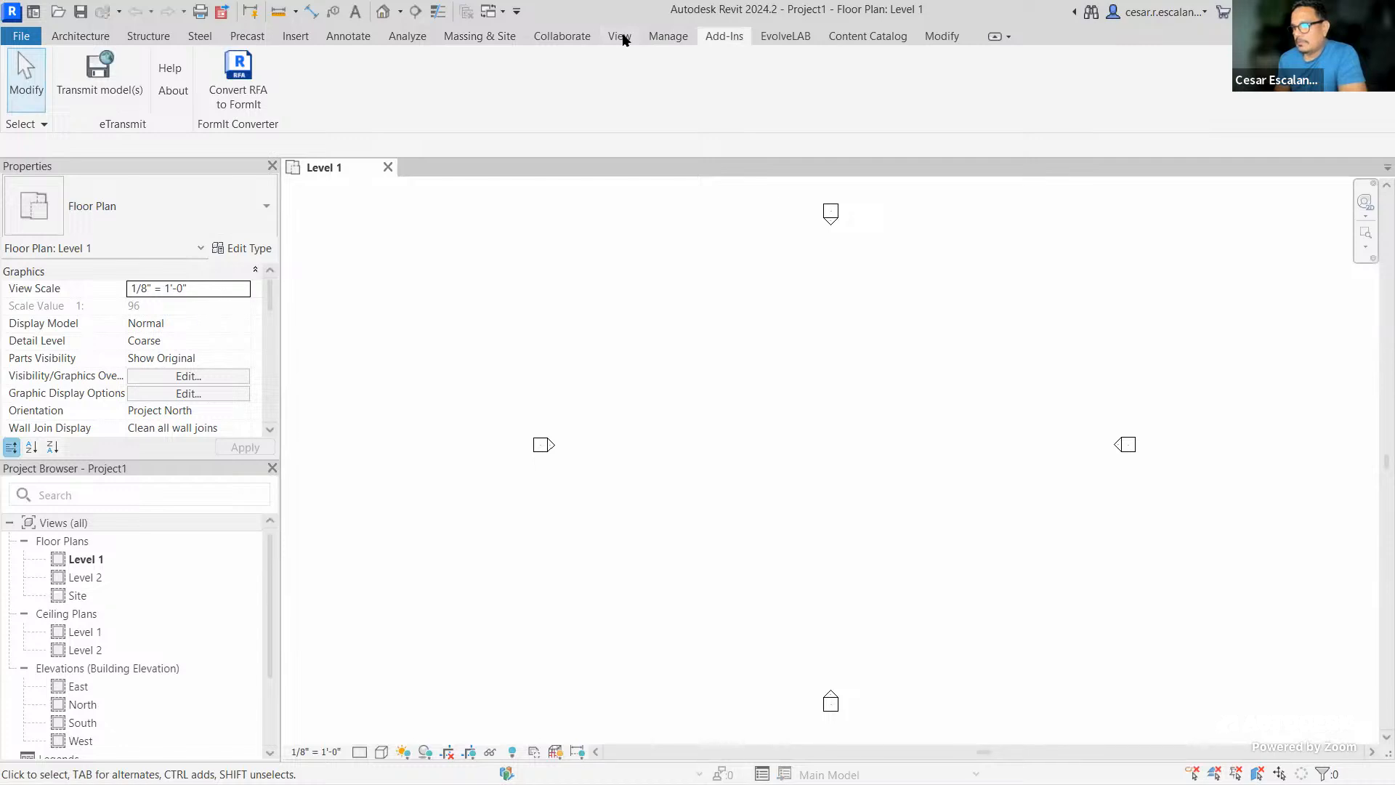
{"action": "left_click", "coordinate": [501, 38]}
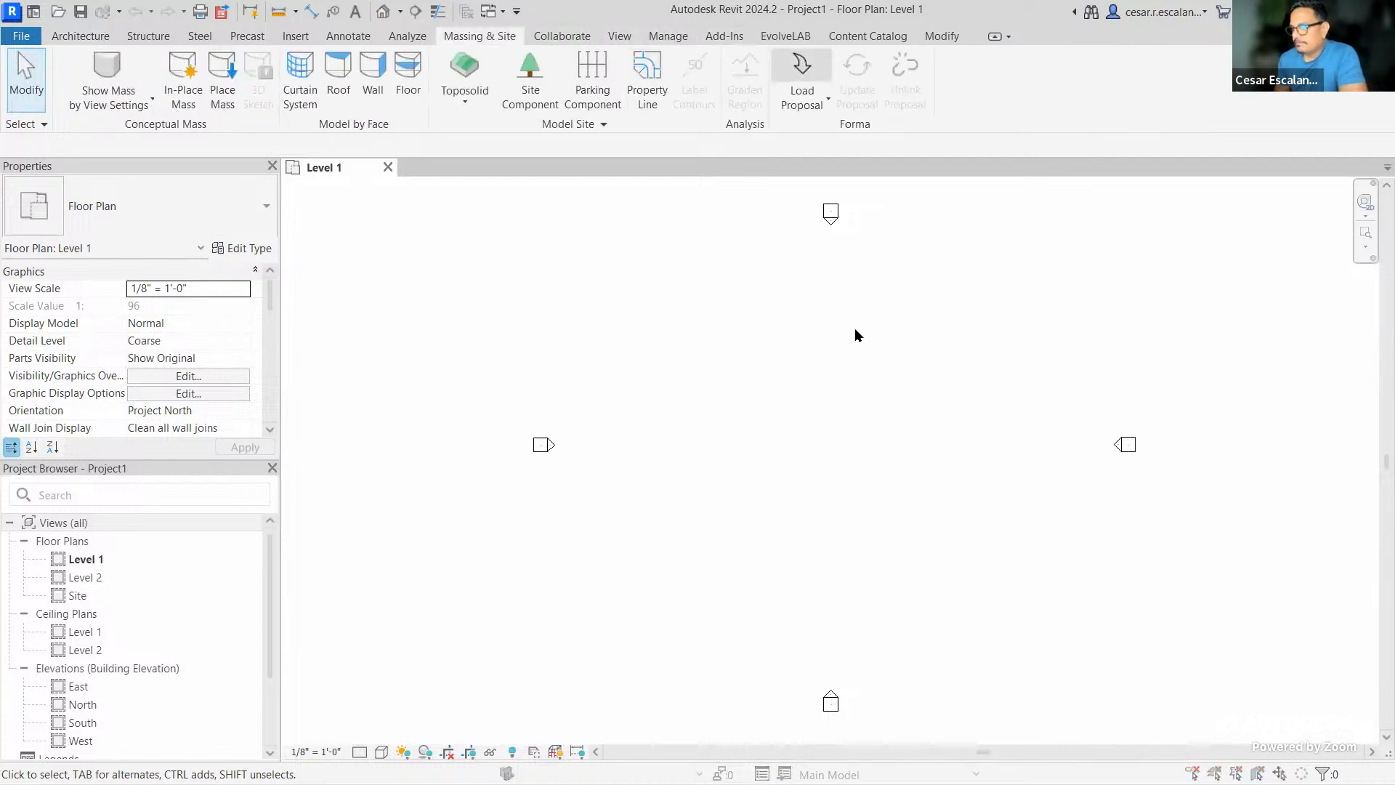
{"action": "left_click", "coordinate": [836, 278]}
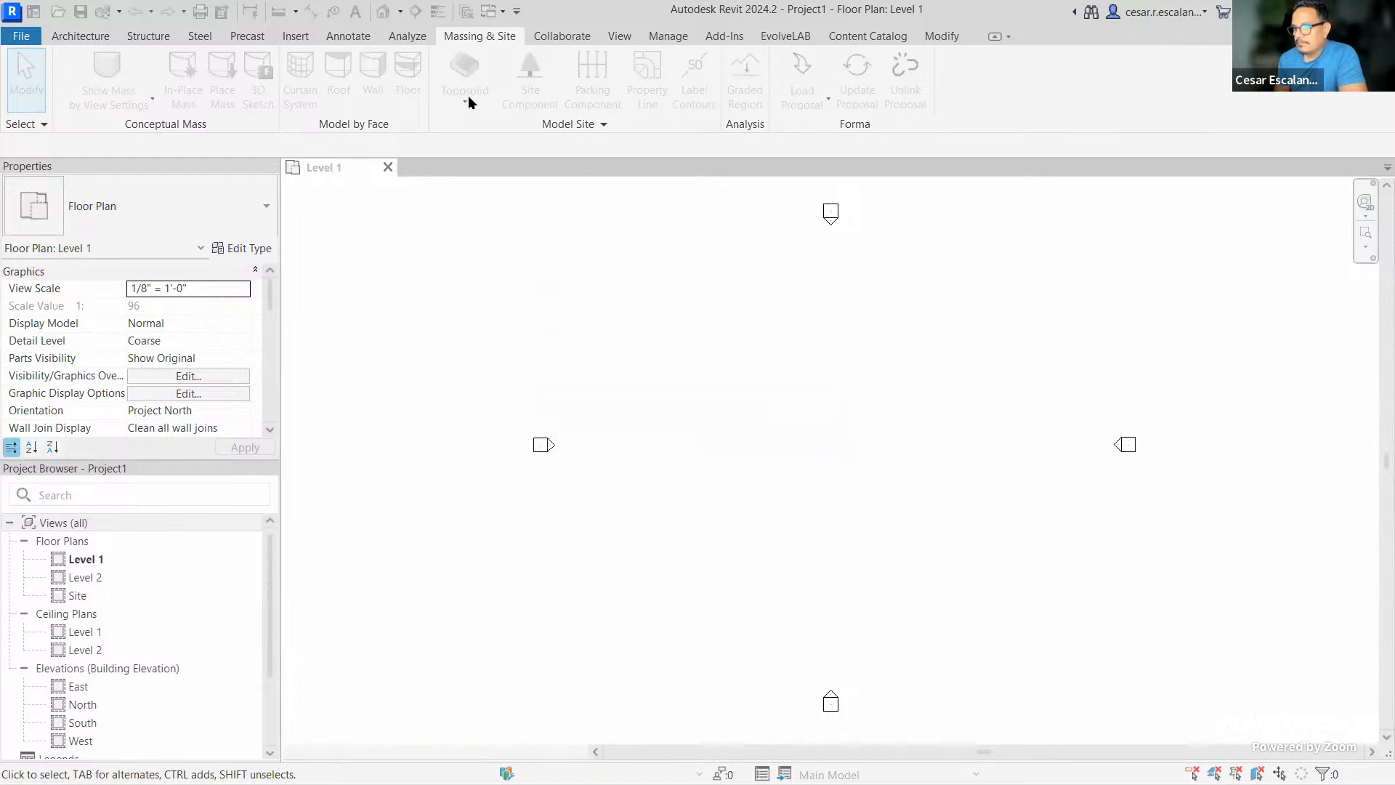
{"action": "left_click", "coordinate": [383, 13]}
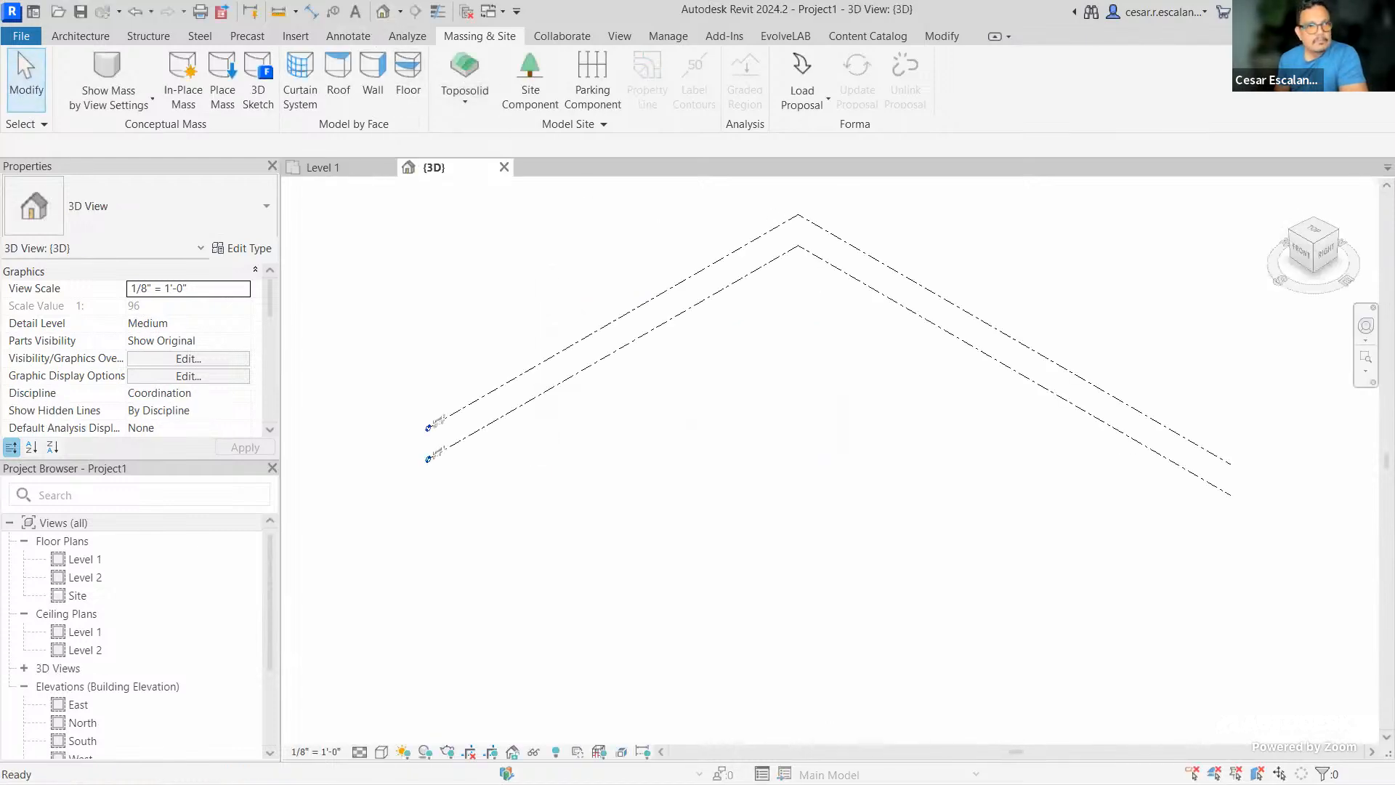
{"action": "key", "text": "alt+Tab"}
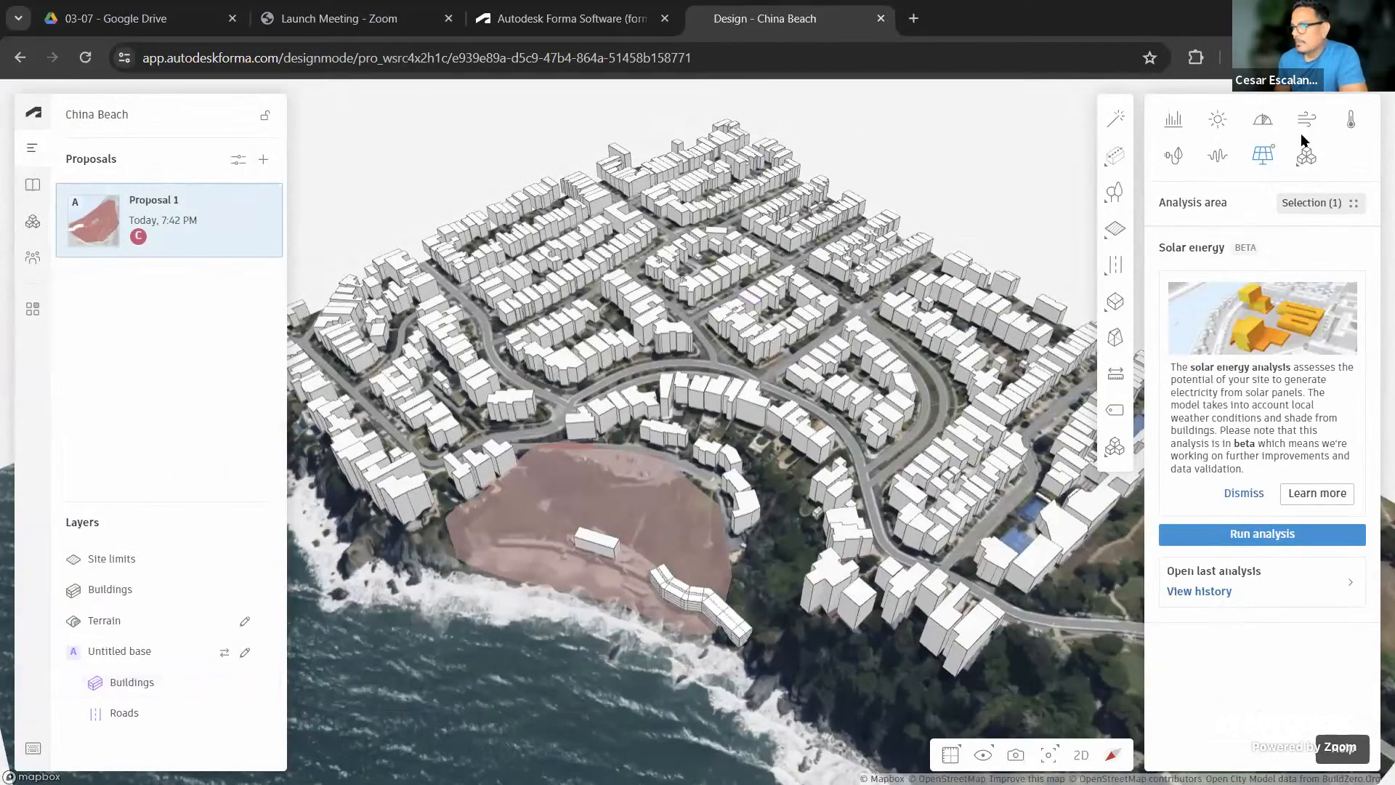
Invite the second account's e-mail address to China Beach's project members with the Admin role
{"action": "left_click", "coordinate": [1279, 57]}
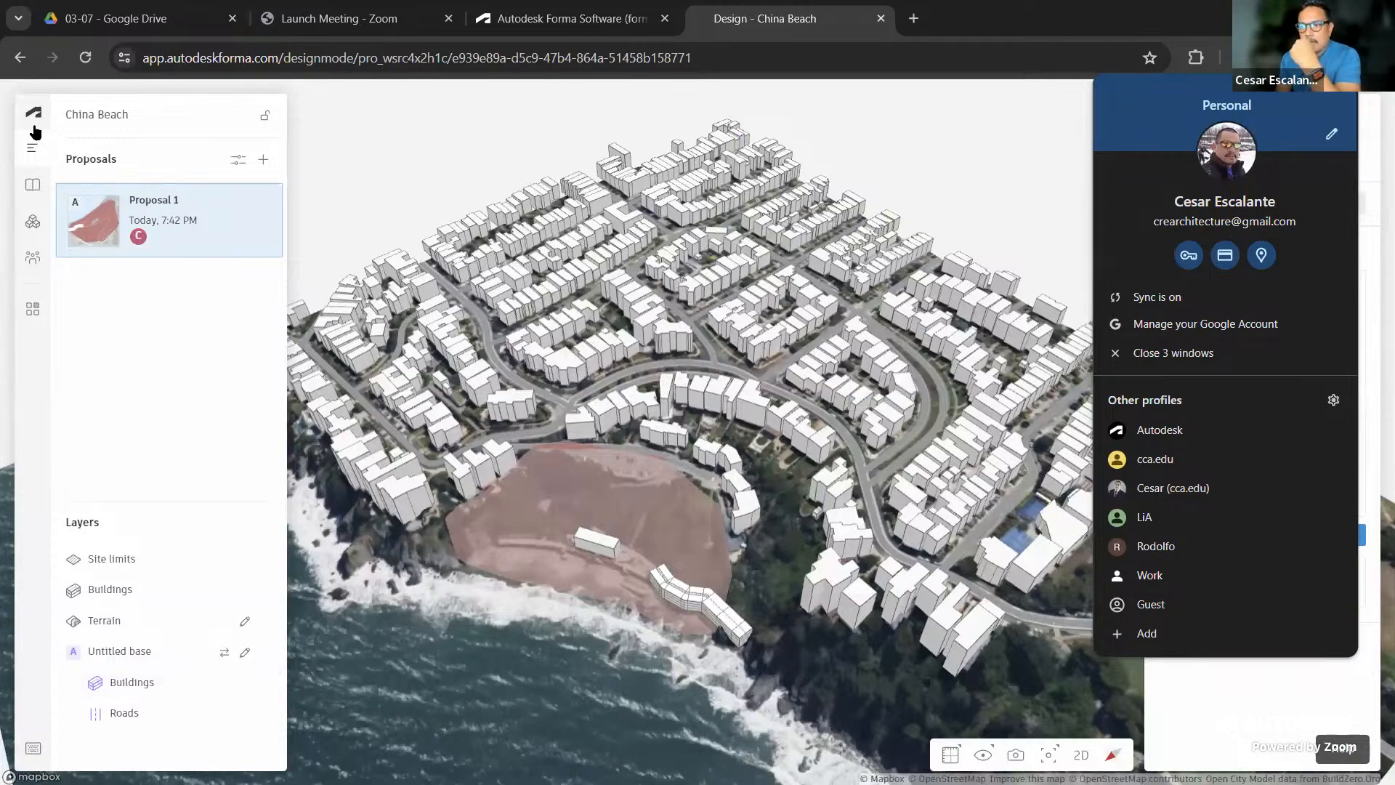
{"action": "left_click", "coordinate": [30, 259]}
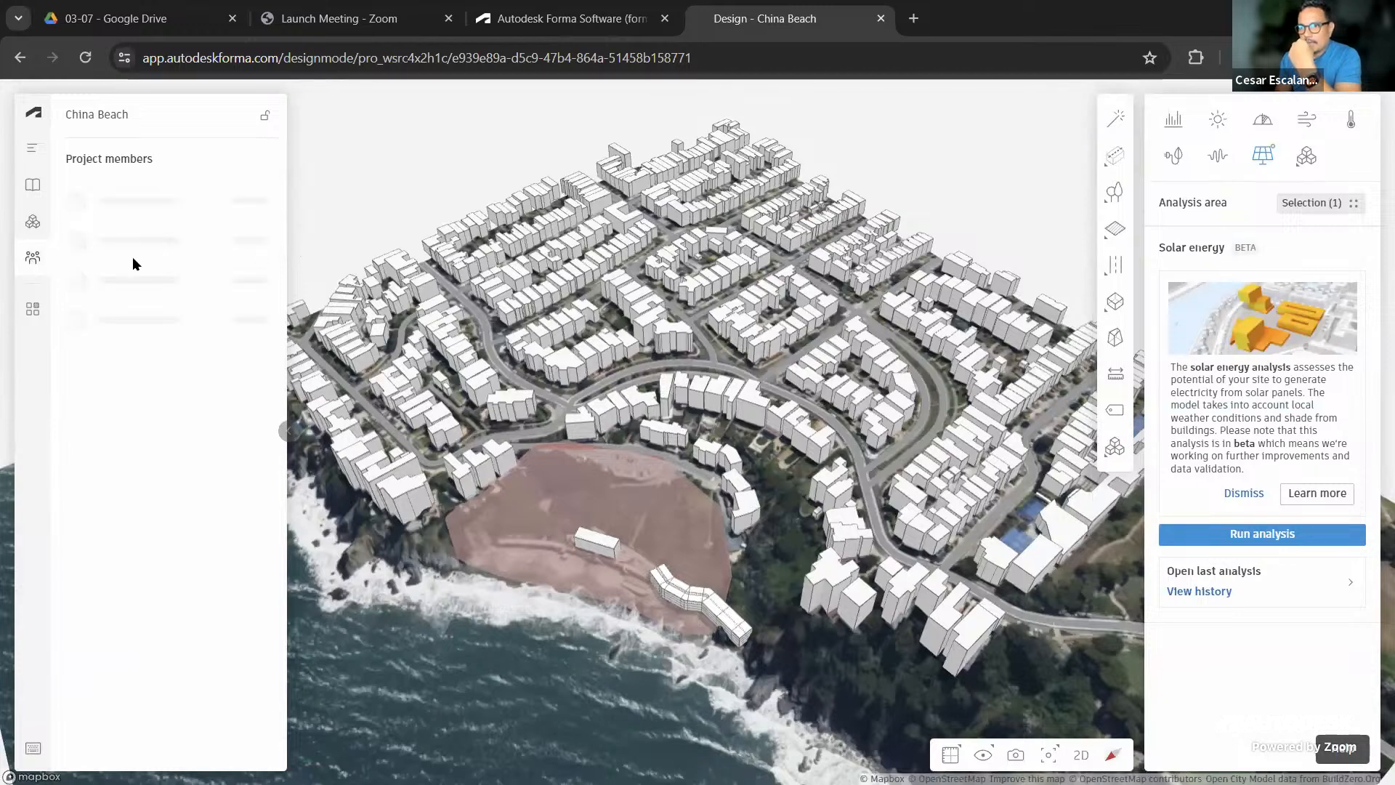
{"action": "left_click", "coordinate": [266, 159]}
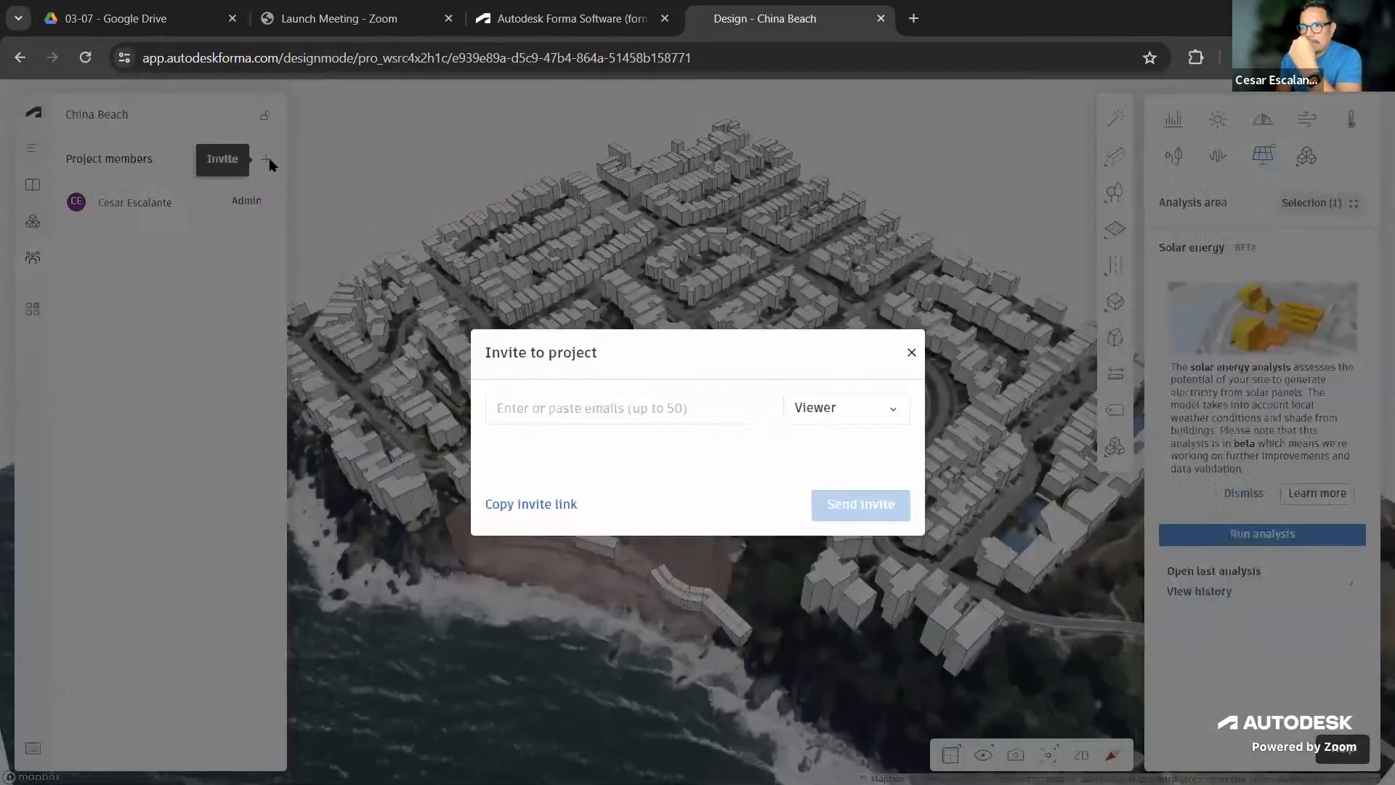
{"action": "left_click", "coordinate": [601, 408]}
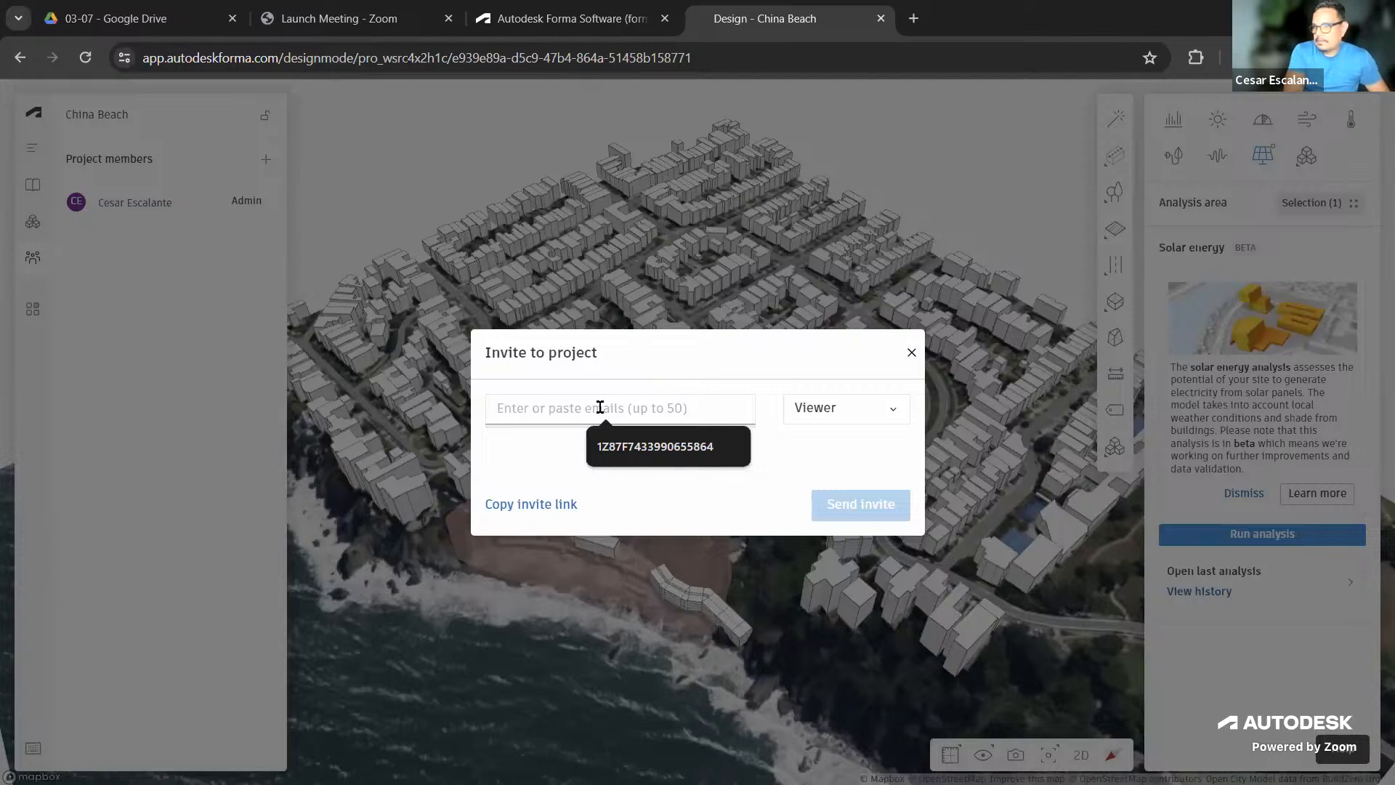
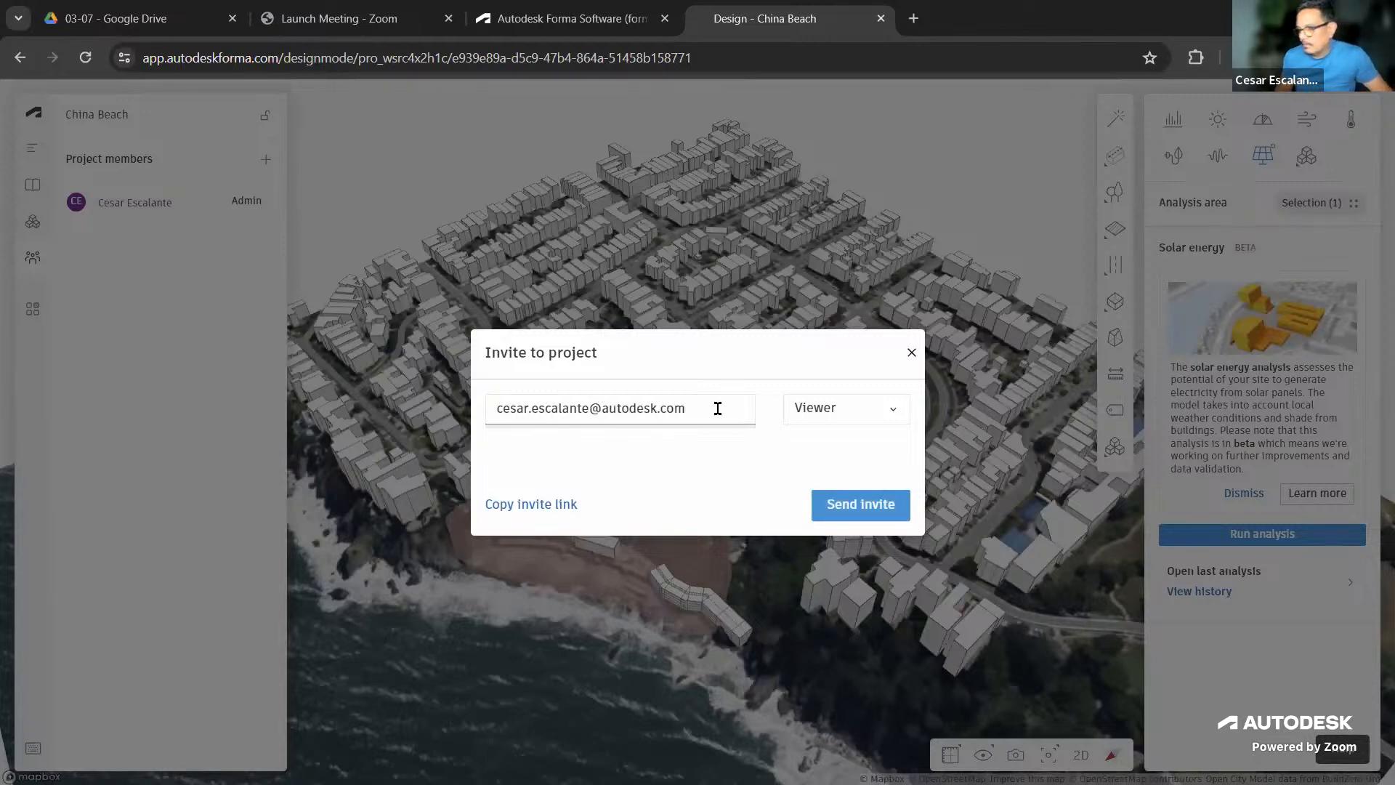
{"action": "key", "text": "Return"}
{"action": "left_click", "coordinate": [853, 408]}
{"action": "left_click", "coordinate": [850, 442]}
{"action": "left_click", "coordinate": [865, 508]}
{"action": "left_click", "coordinate": [863, 507]}
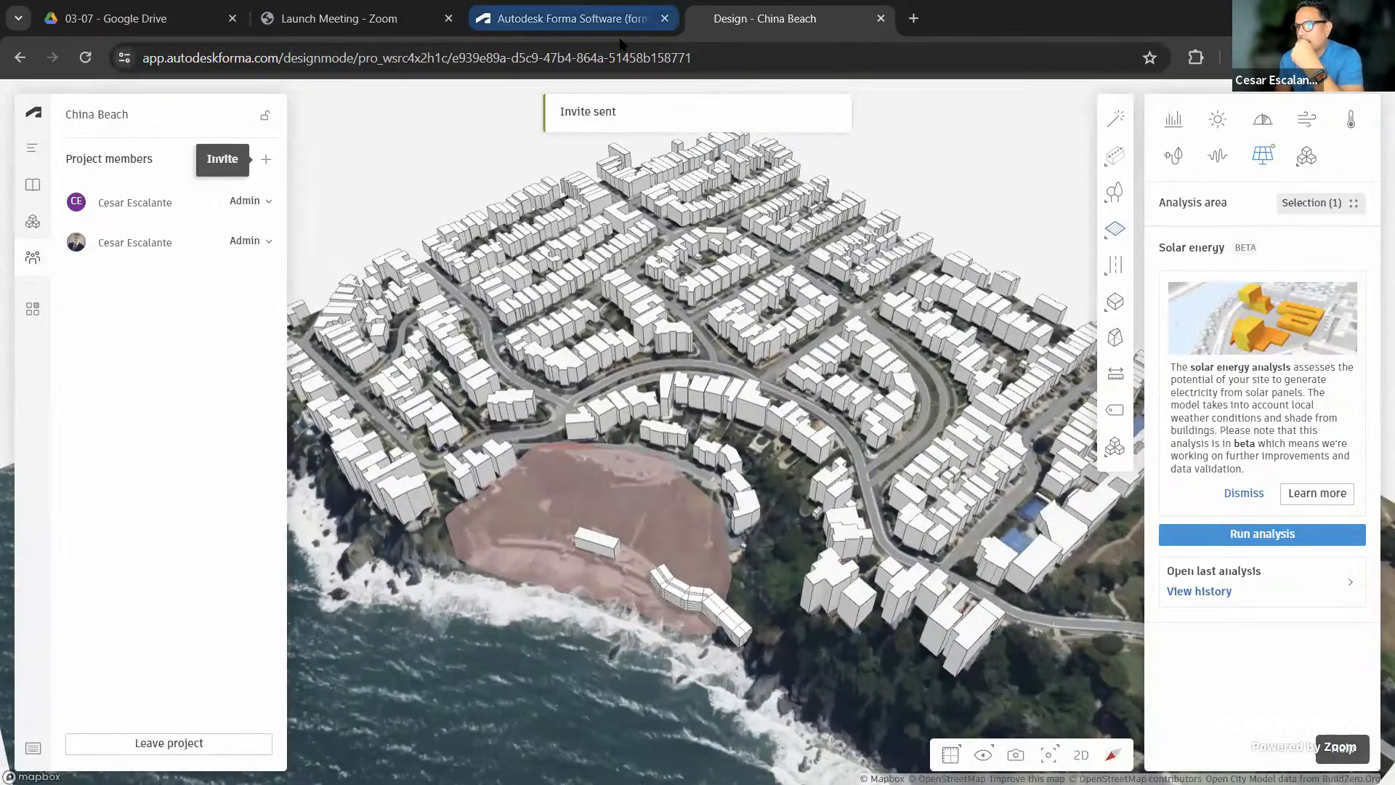
Close the China Beach design and open the account profile page from the Forma hub
{"action": "left_click", "coordinate": [880, 18]}
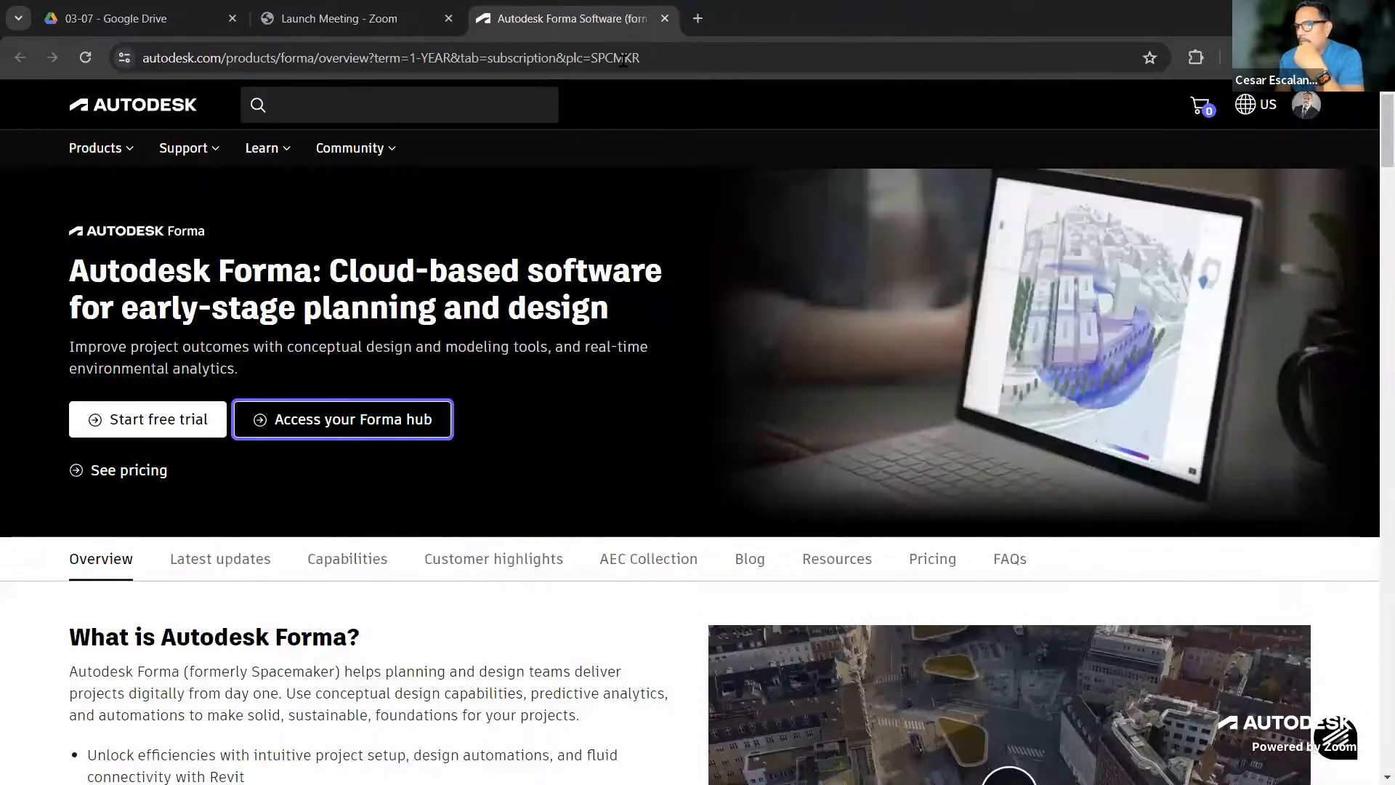
{"action": "left_click", "coordinate": [1306, 106]}
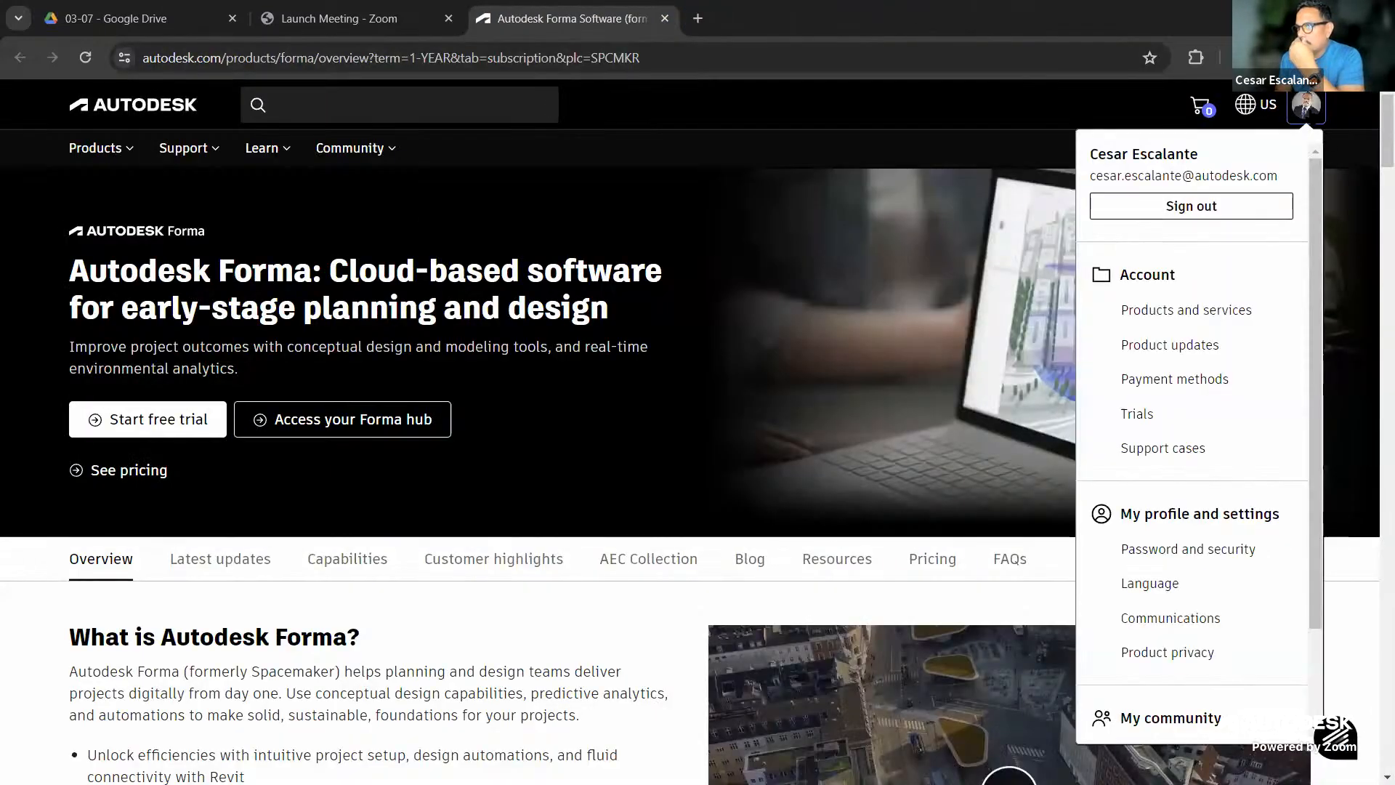
{"action": "left_click", "coordinate": [943, 307]}
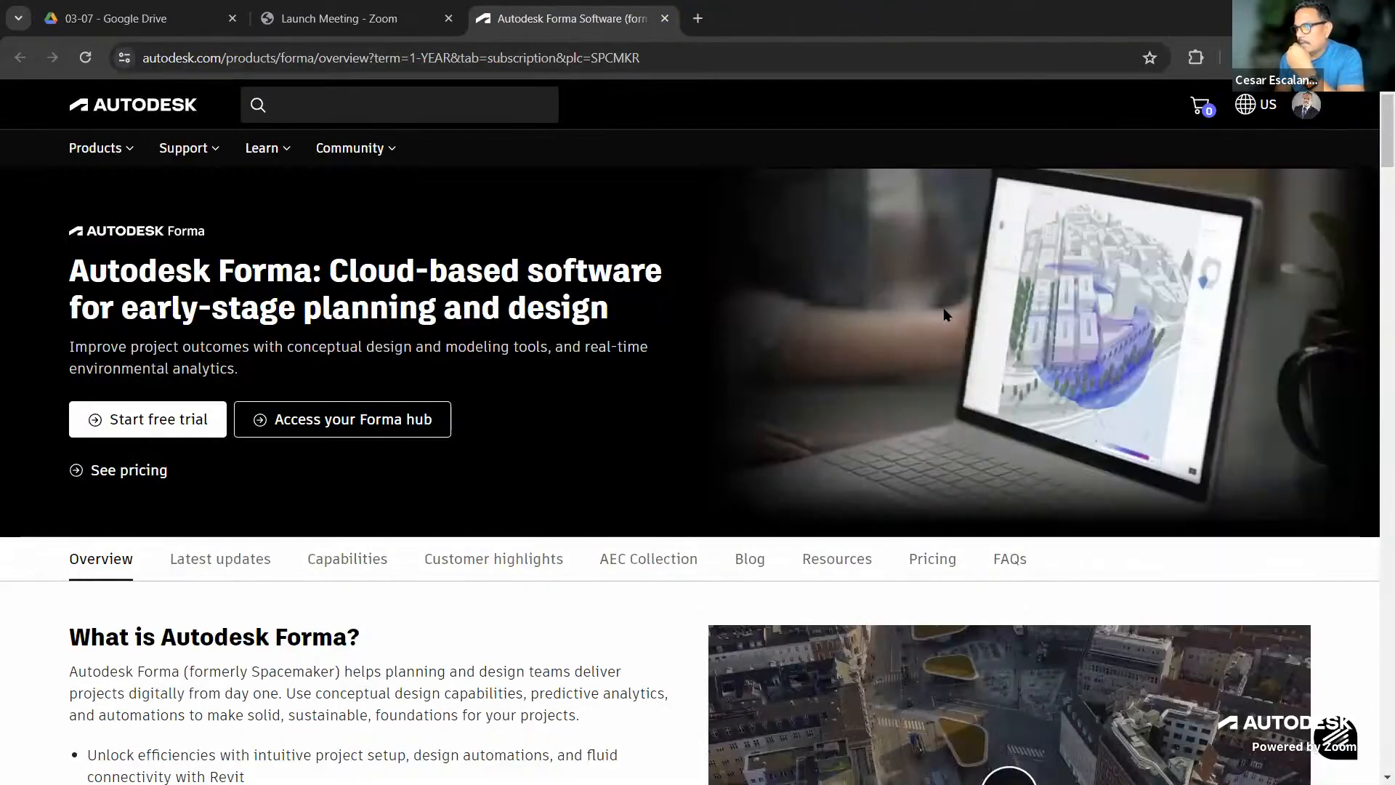
{"action": "left_click", "coordinate": [392, 419]}
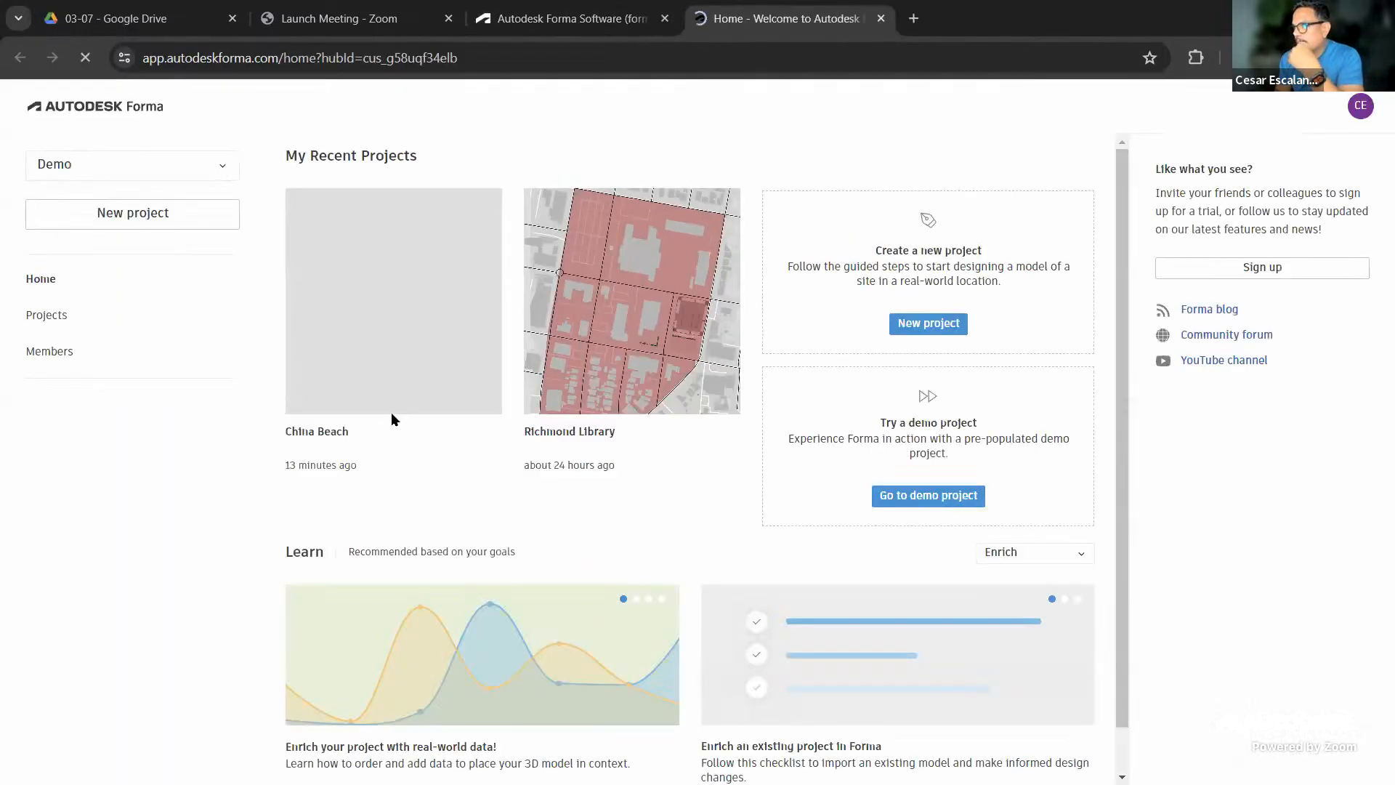
{"action": "left_click", "coordinate": [1360, 109]}
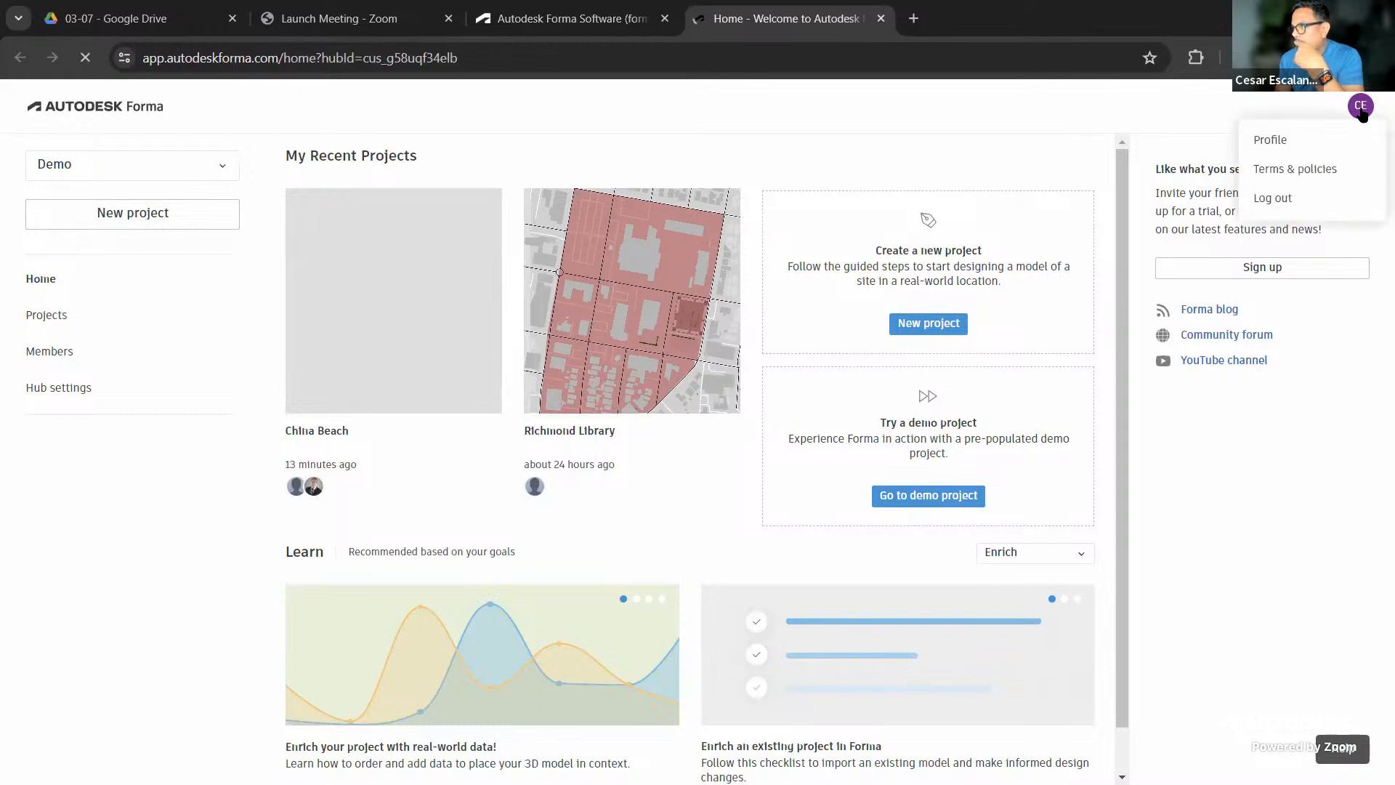
{"action": "left_click", "coordinate": [1274, 139]}
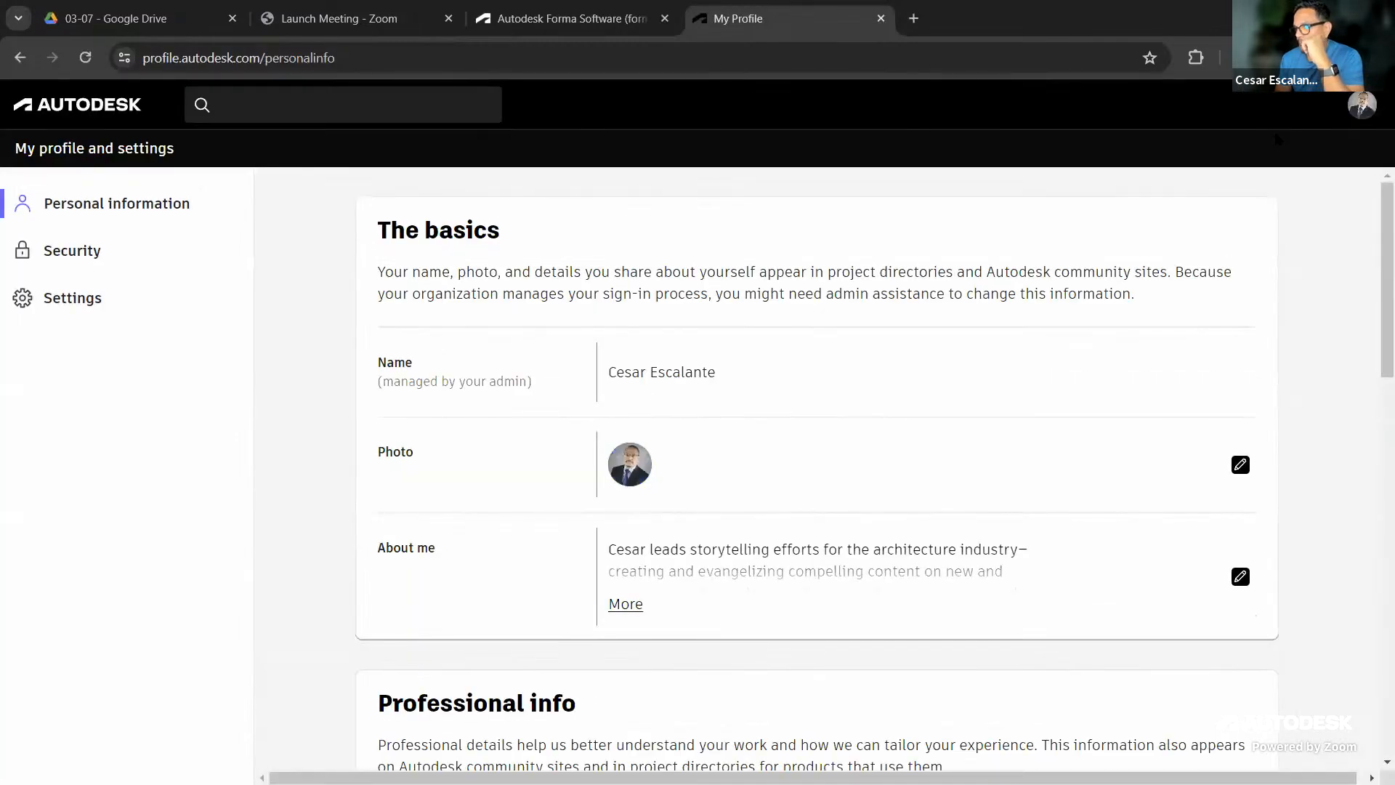
Leave the Autodesk Account profile page and navigate back to the Forma hub home
{"action": "scroll", "coordinate": [974, 361], "scroll_direction": "down", "scroll_amount": 6}
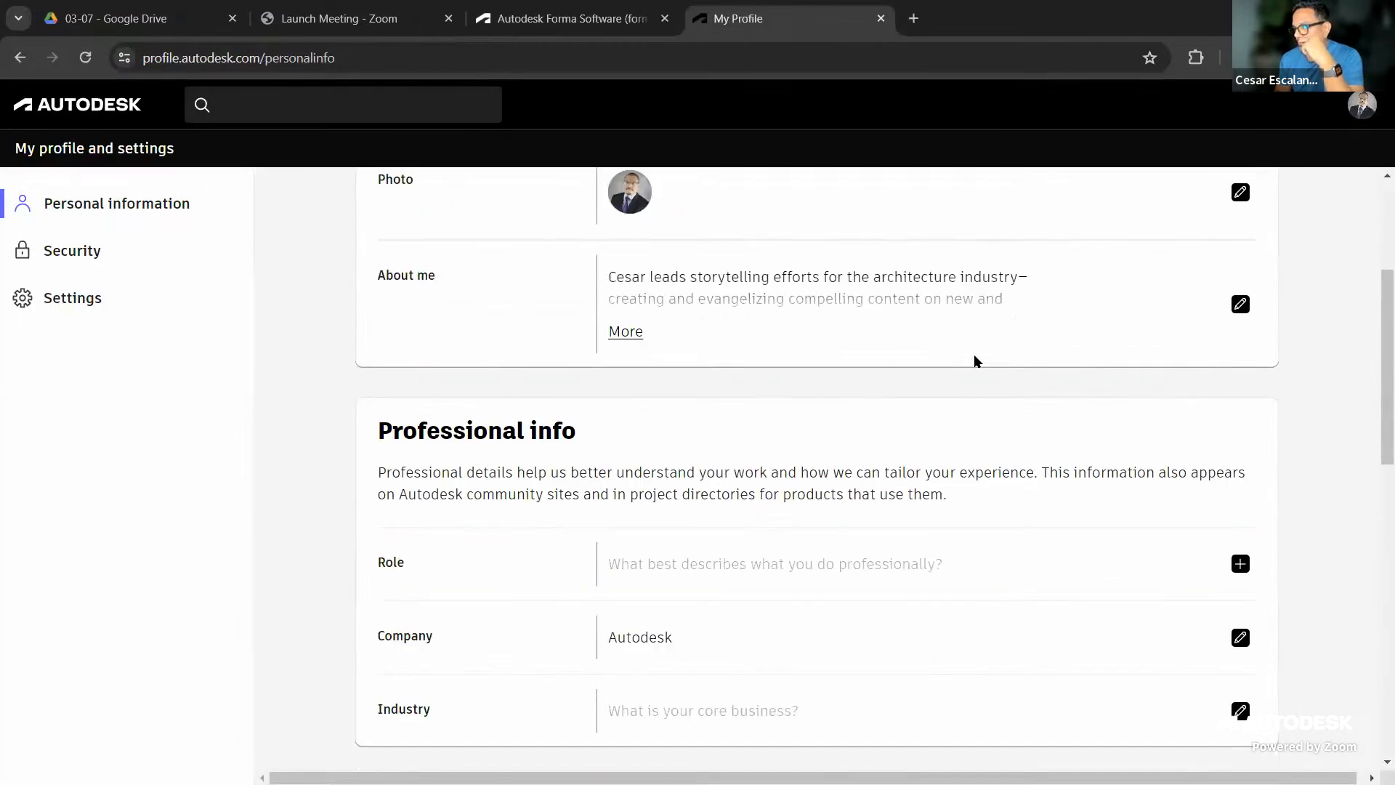
{"action": "scroll", "coordinate": [974, 361], "scroll_direction": "up", "scroll_amount": 6}
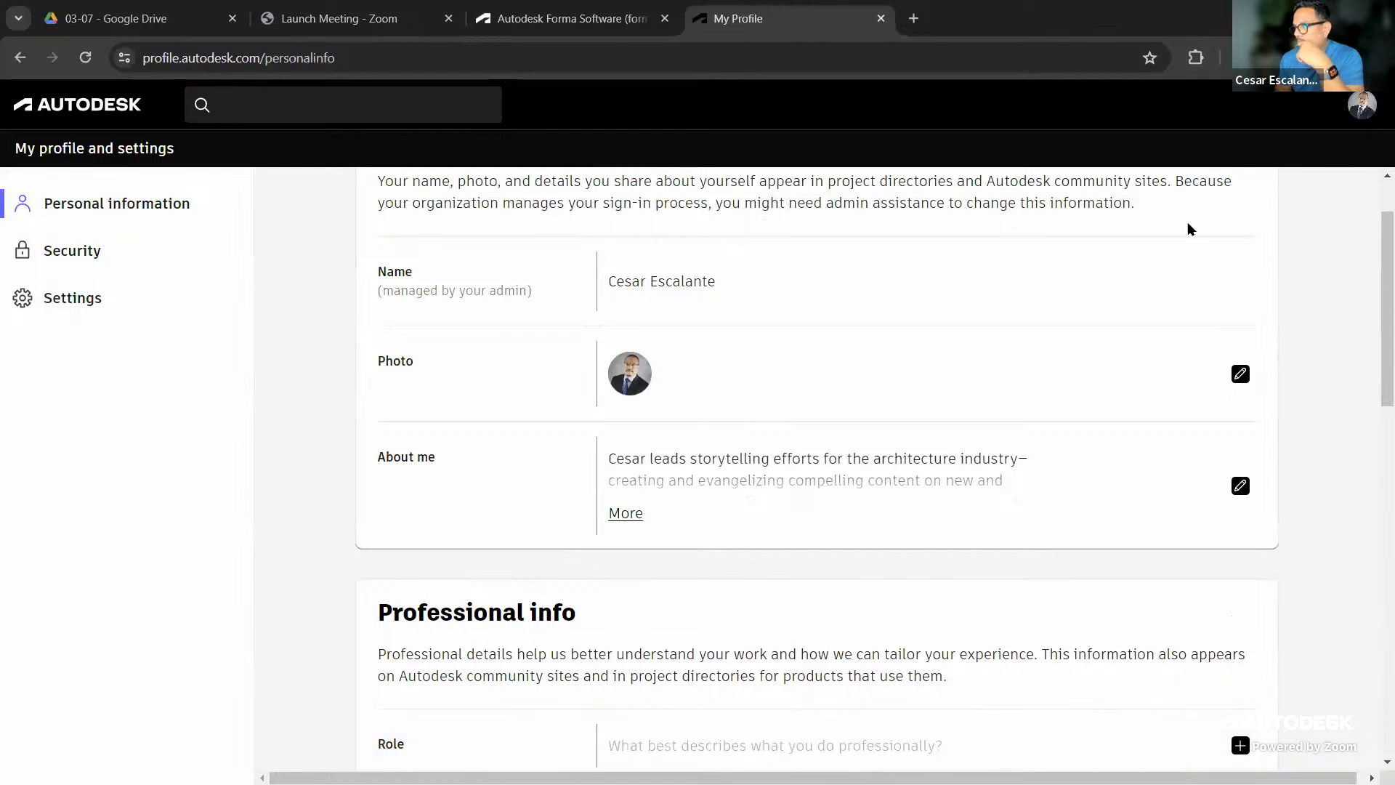
{"action": "left_click", "coordinate": [1362, 105]}
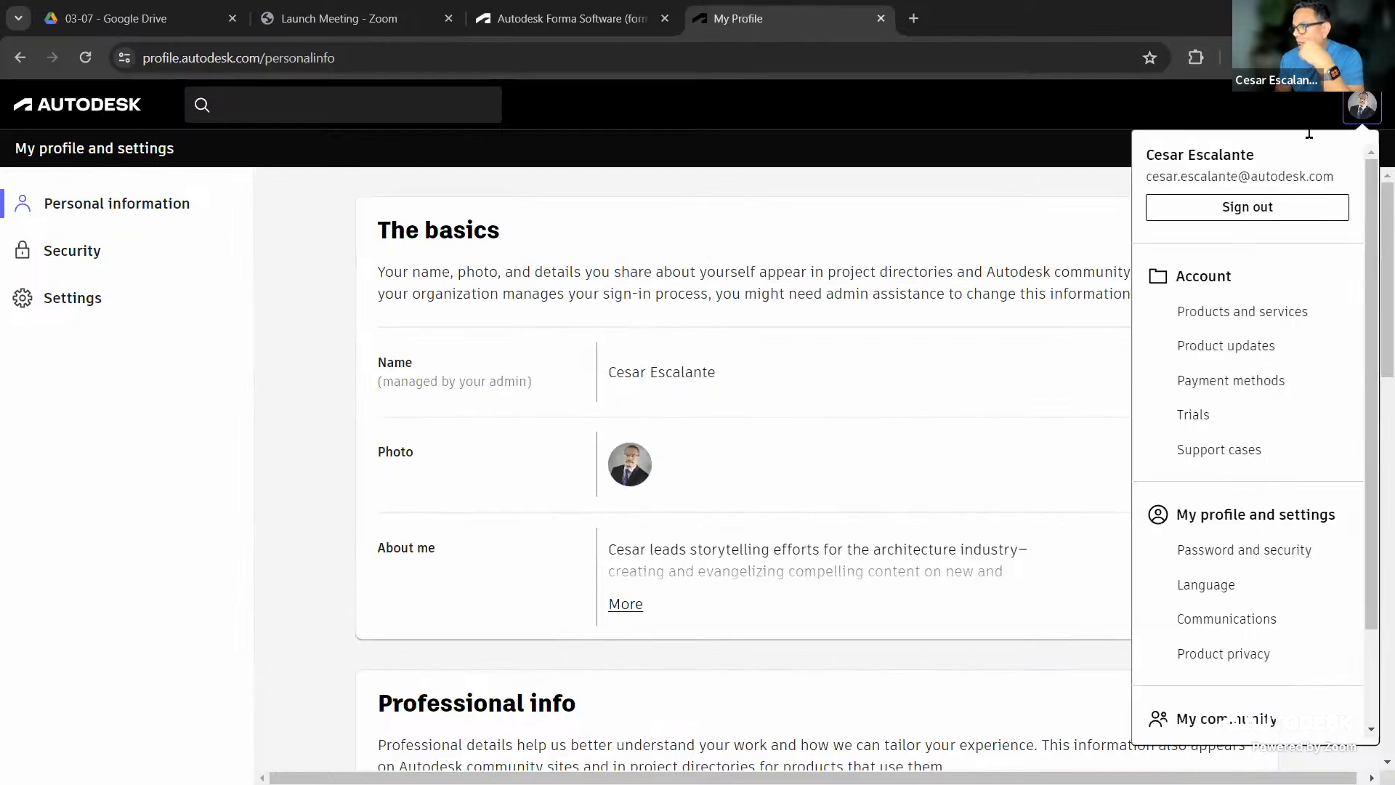
{"action": "left_click", "coordinate": [570, 18]}
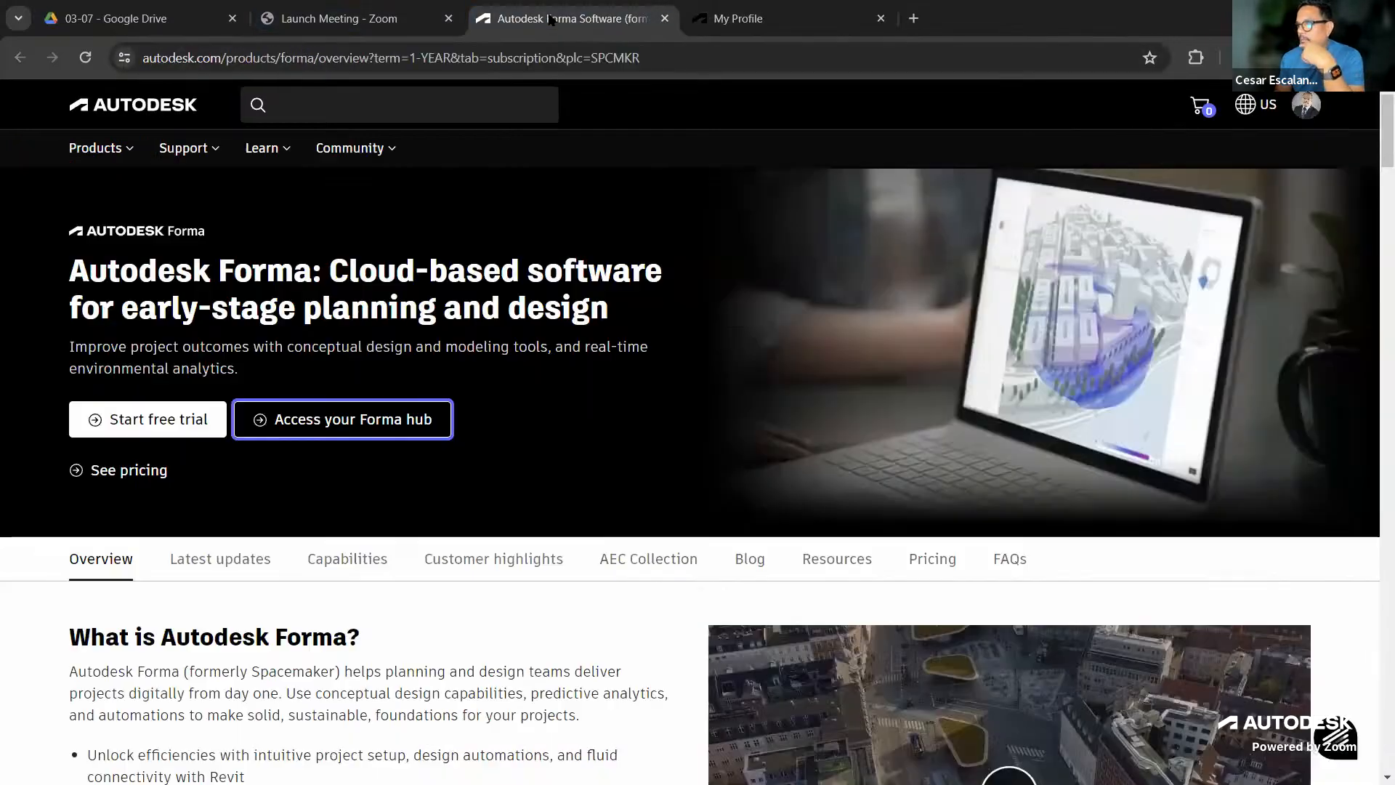
{"action": "left_click", "coordinate": [735, 18]}
{"action": "left_click", "coordinate": [20, 58]}
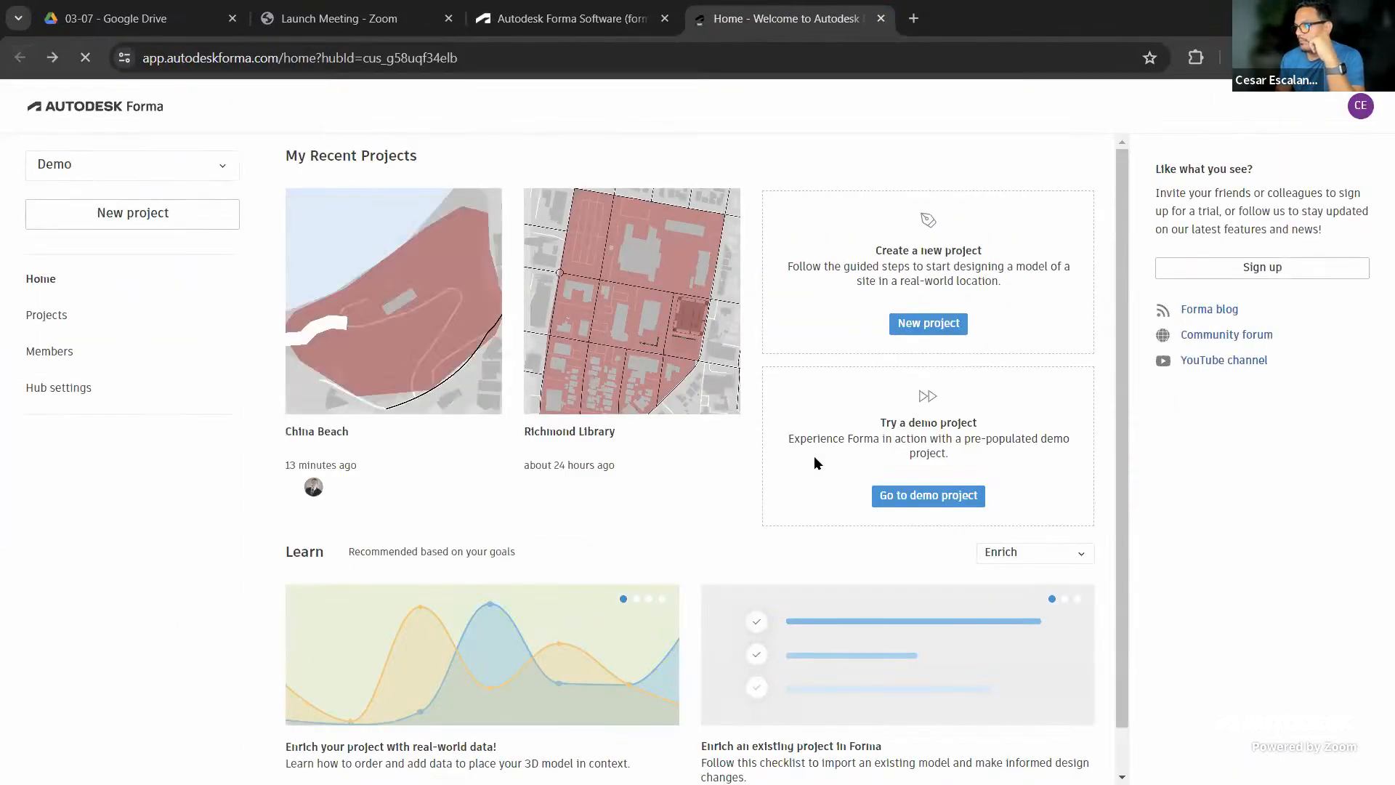
Open China Beach, close the onboarding panel, and send Proposal 1 via Revit > Send to Revit (Beta)
{"action": "left_click", "coordinate": [413, 351]}
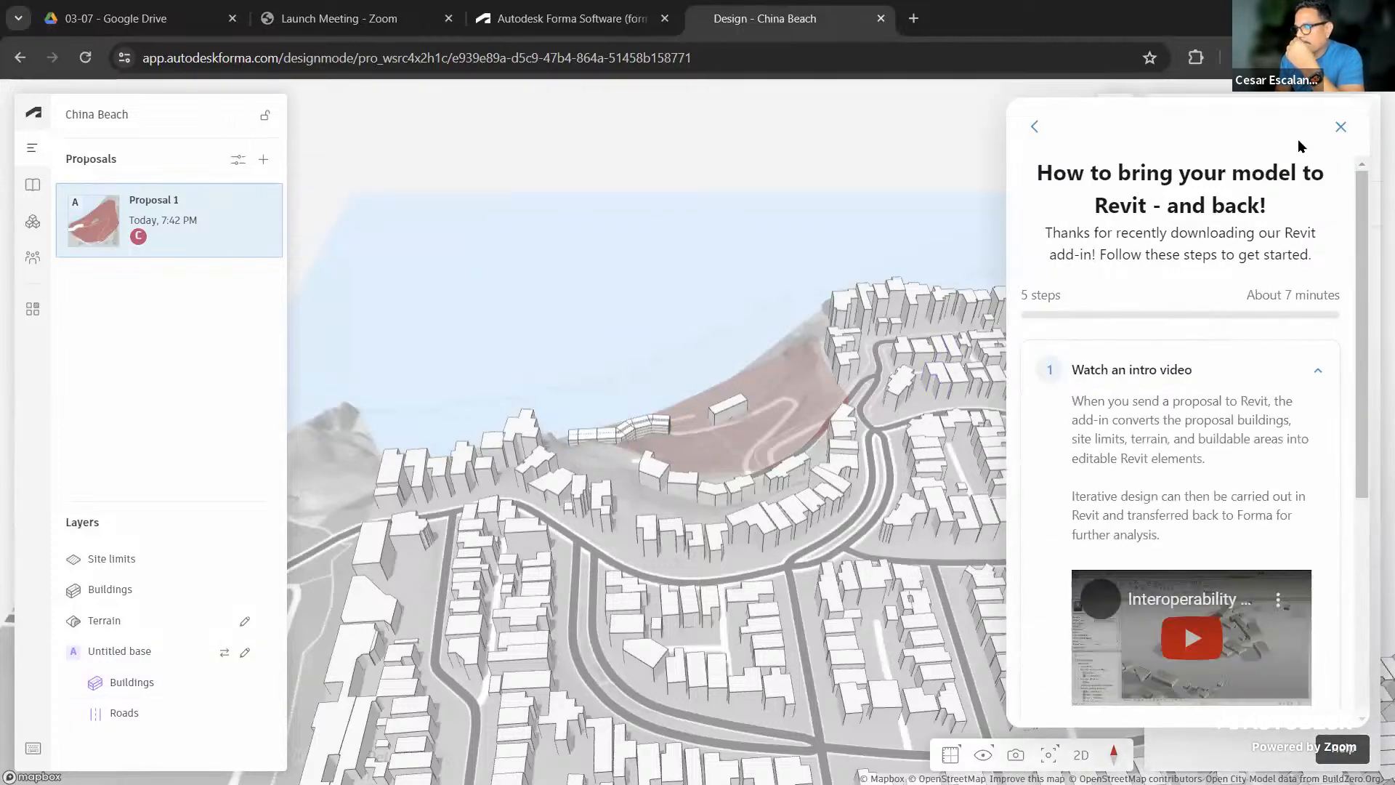
{"action": "left_click", "coordinate": [1341, 129]}
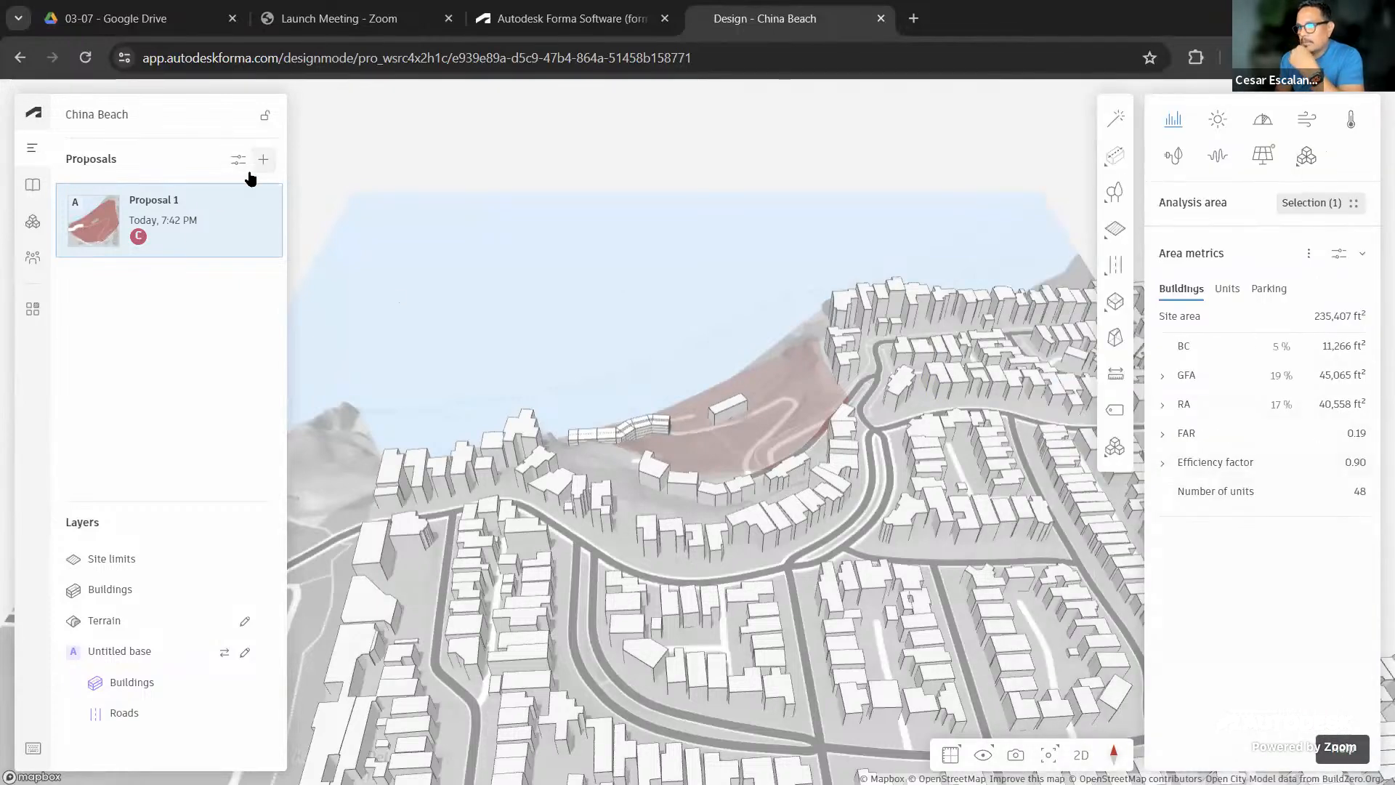
{"action": "left_click", "coordinate": [265, 207]}
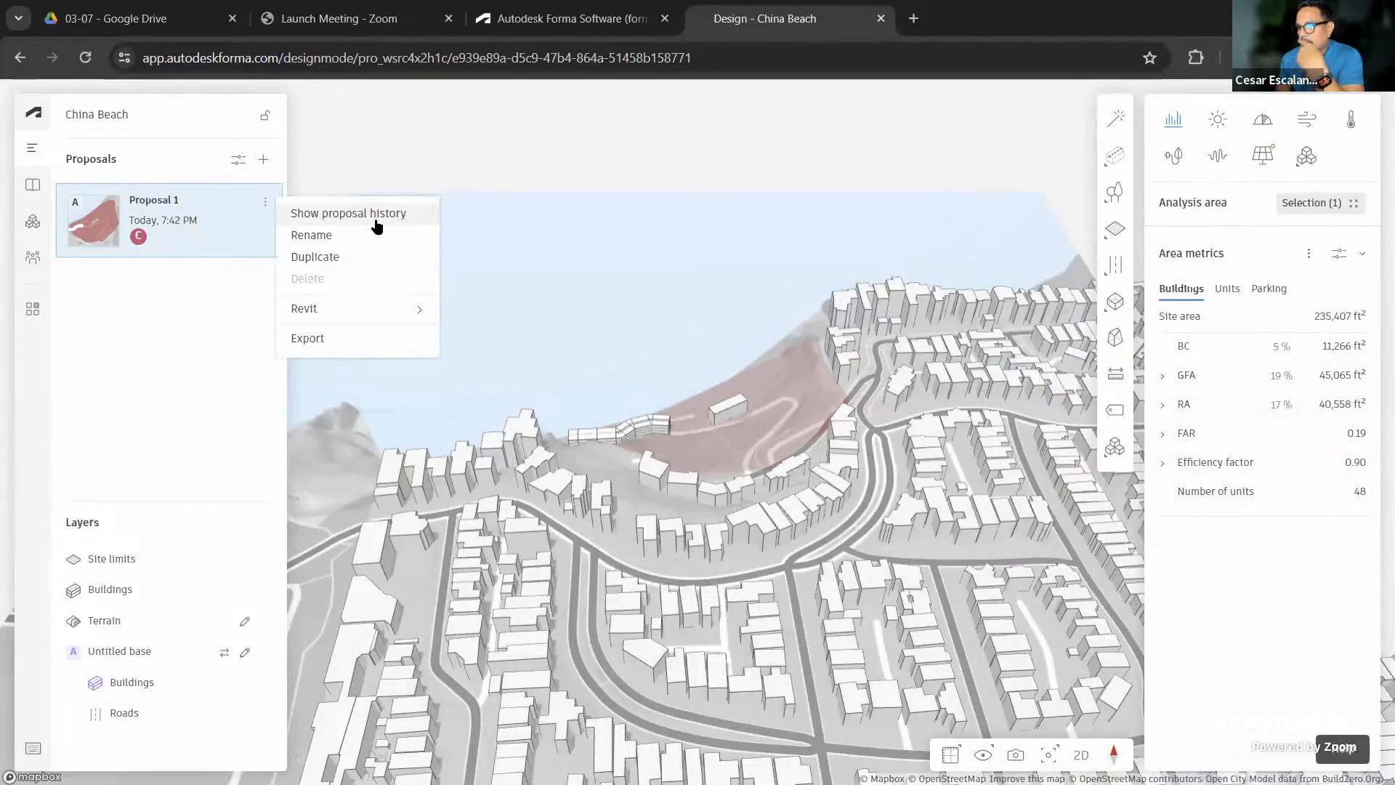
{"action": "mouse_move", "coordinate": [324, 311]}
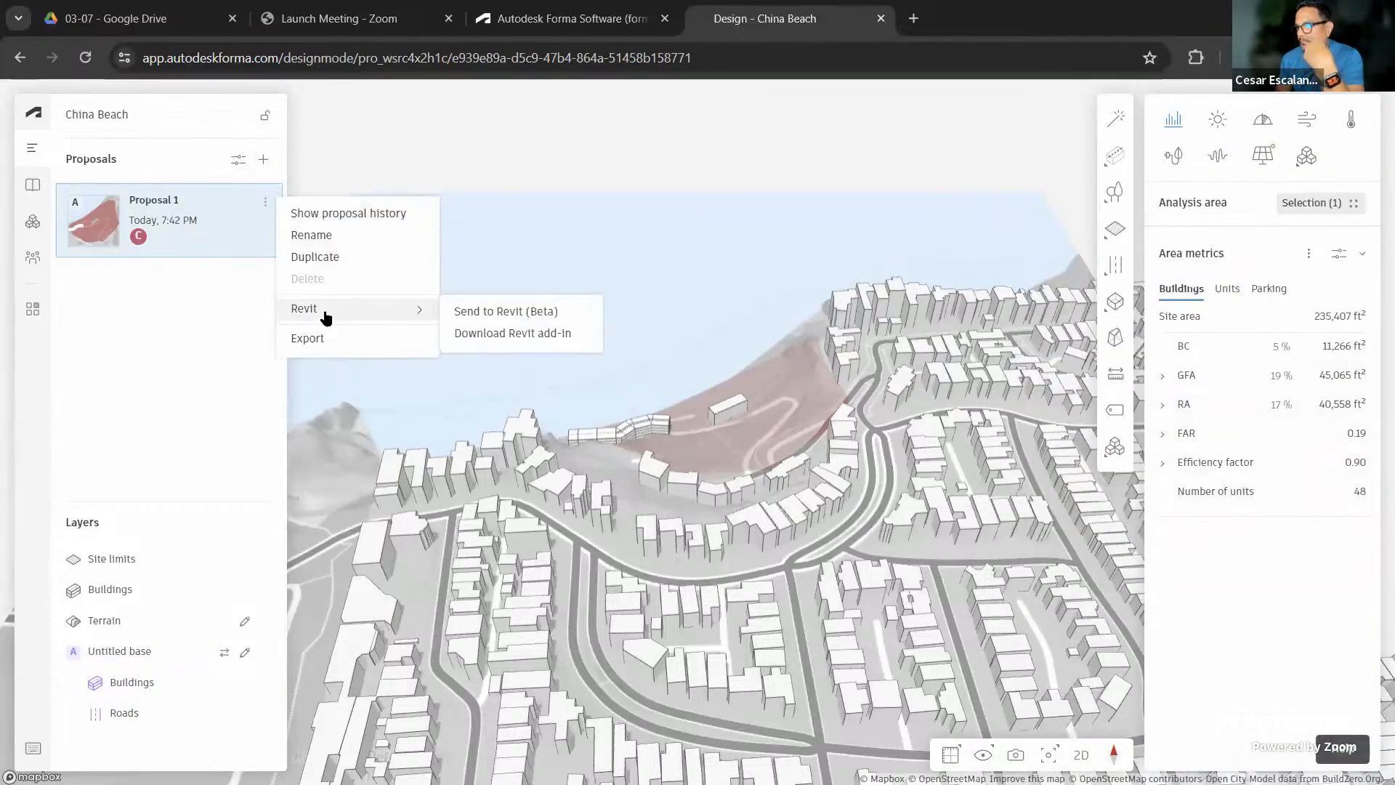
{"action": "left_click", "coordinate": [542, 313]}
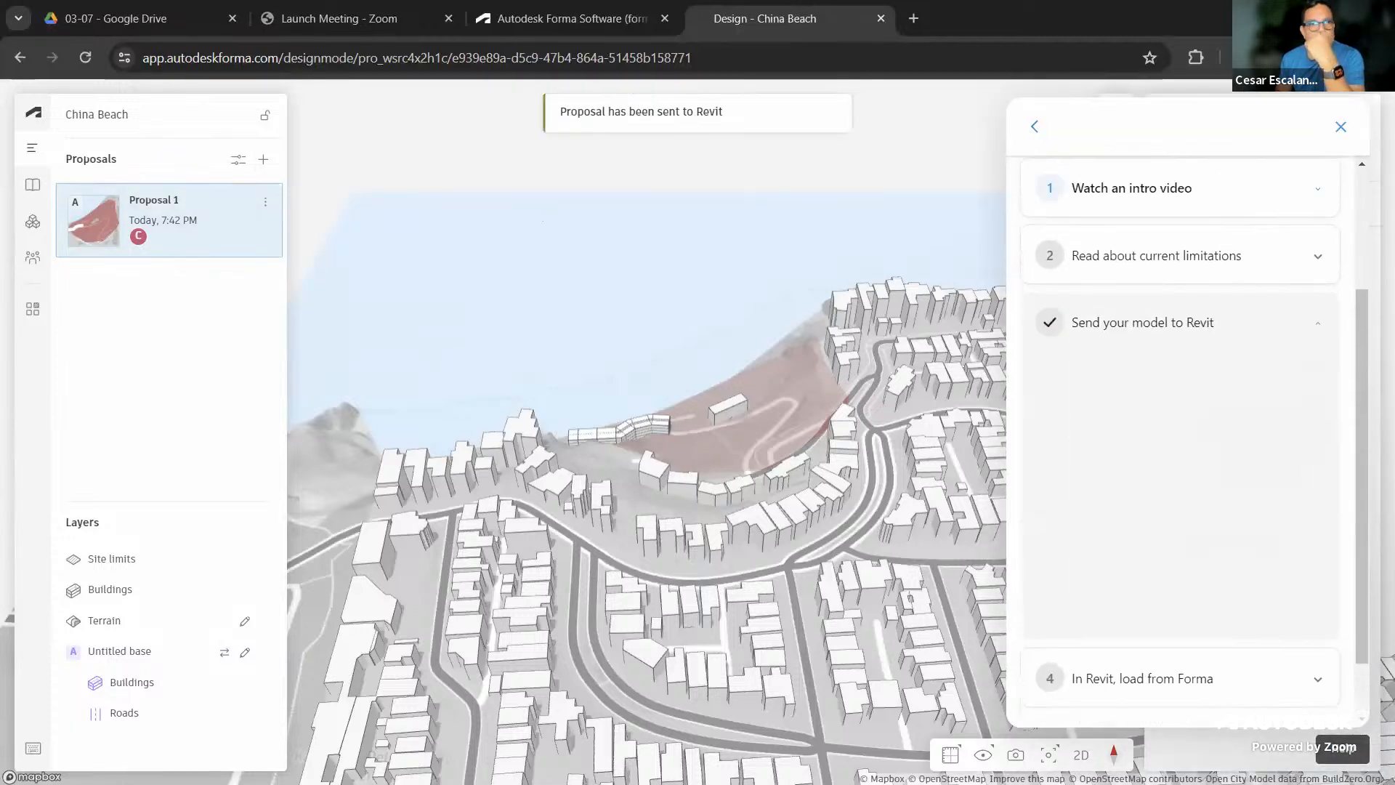
Try Load Proposal in Revit, close the no-data error, then close Forma's Revit help panel
{"action": "key", "text": "alt+Tab"}
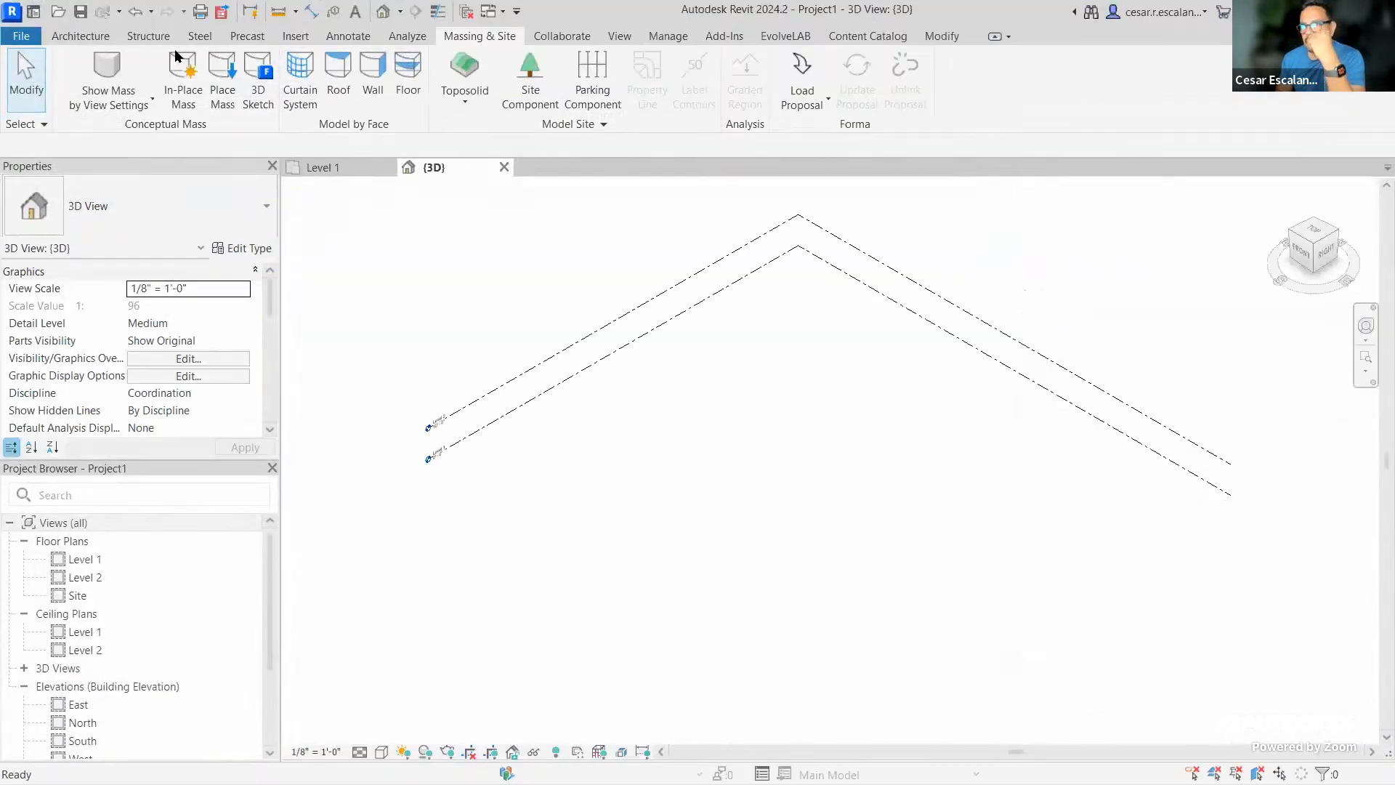
{"action": "left_click", "coordinate": [801, 67]}
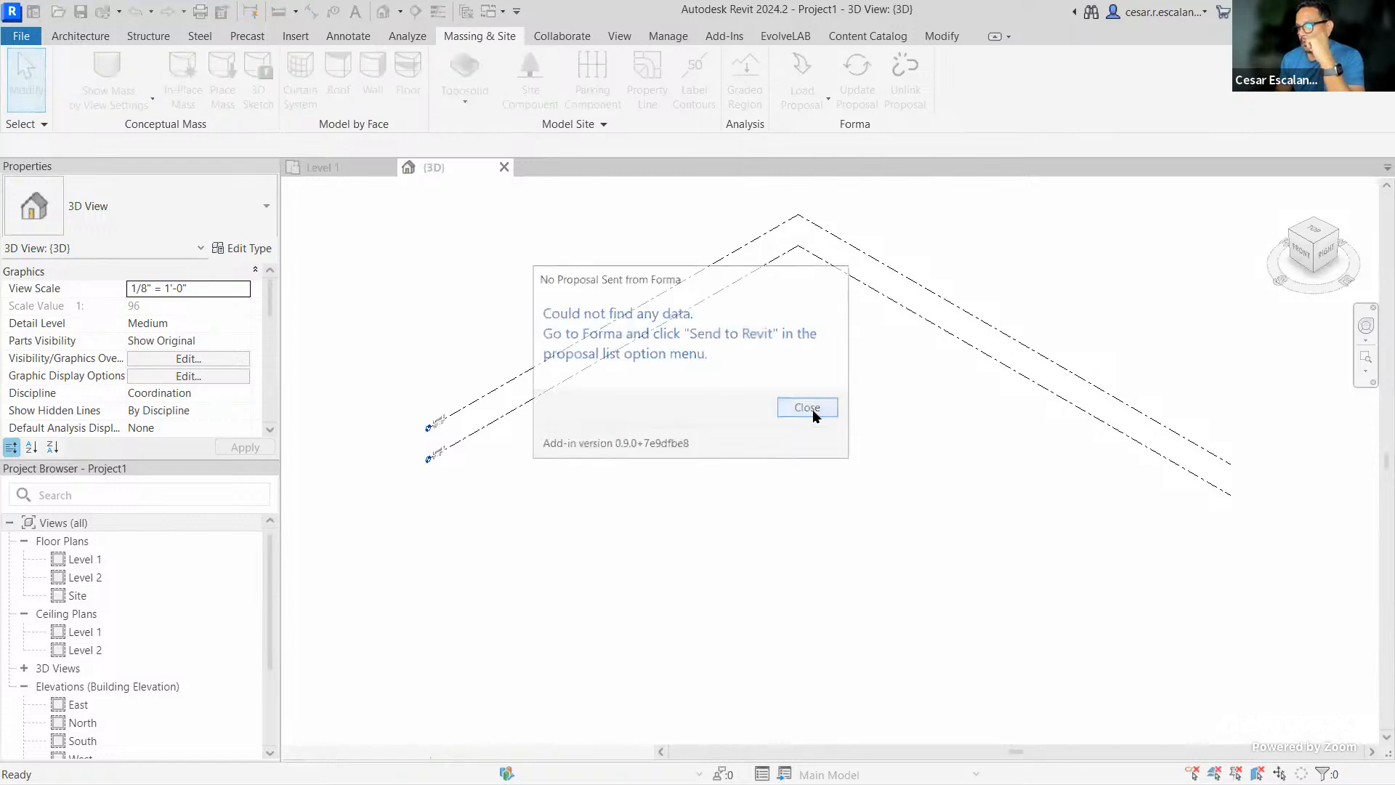
{"action": "left_click", "coordinate": [807, 408]}
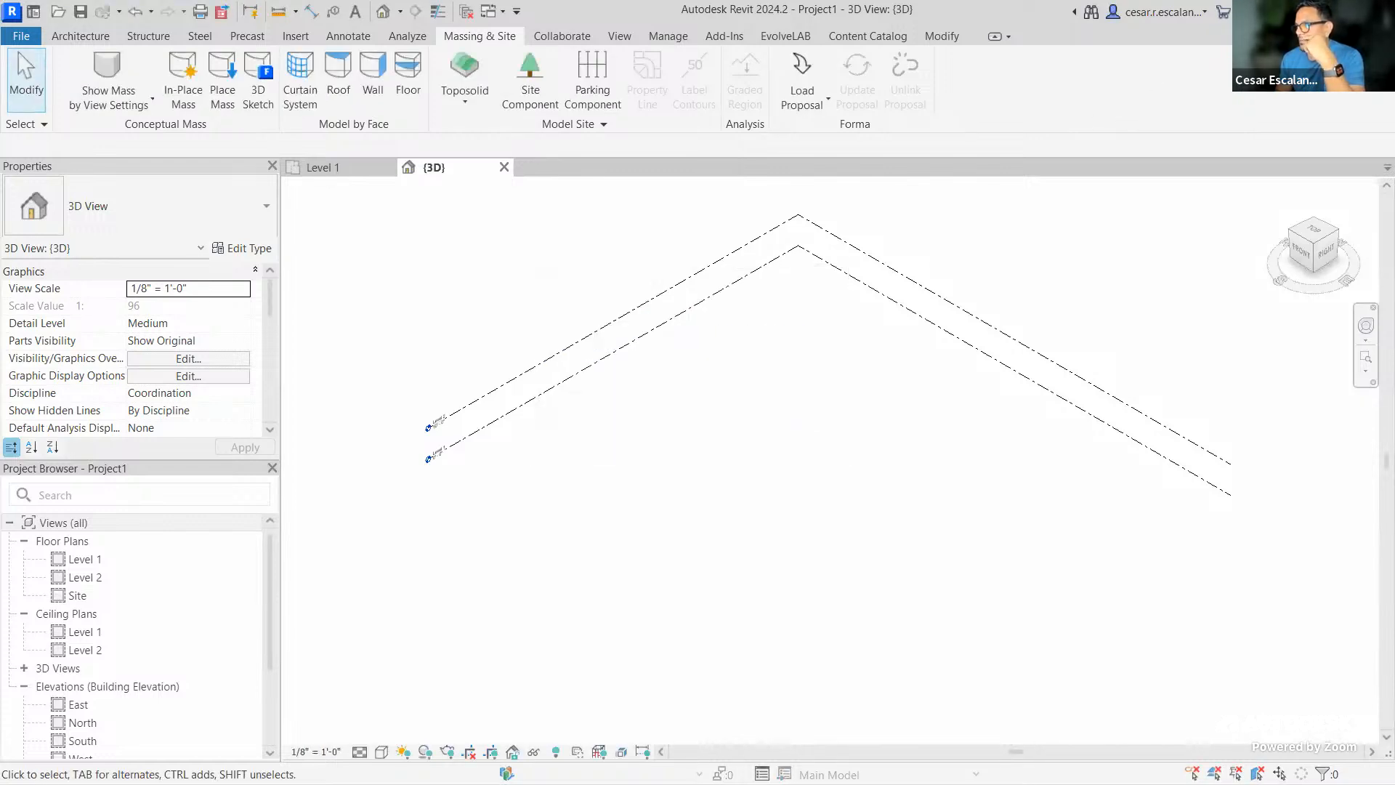
{"action": "key", "text": "alt+Tab"}
{"action": "left_click", "coordinate": [1341, 128]}
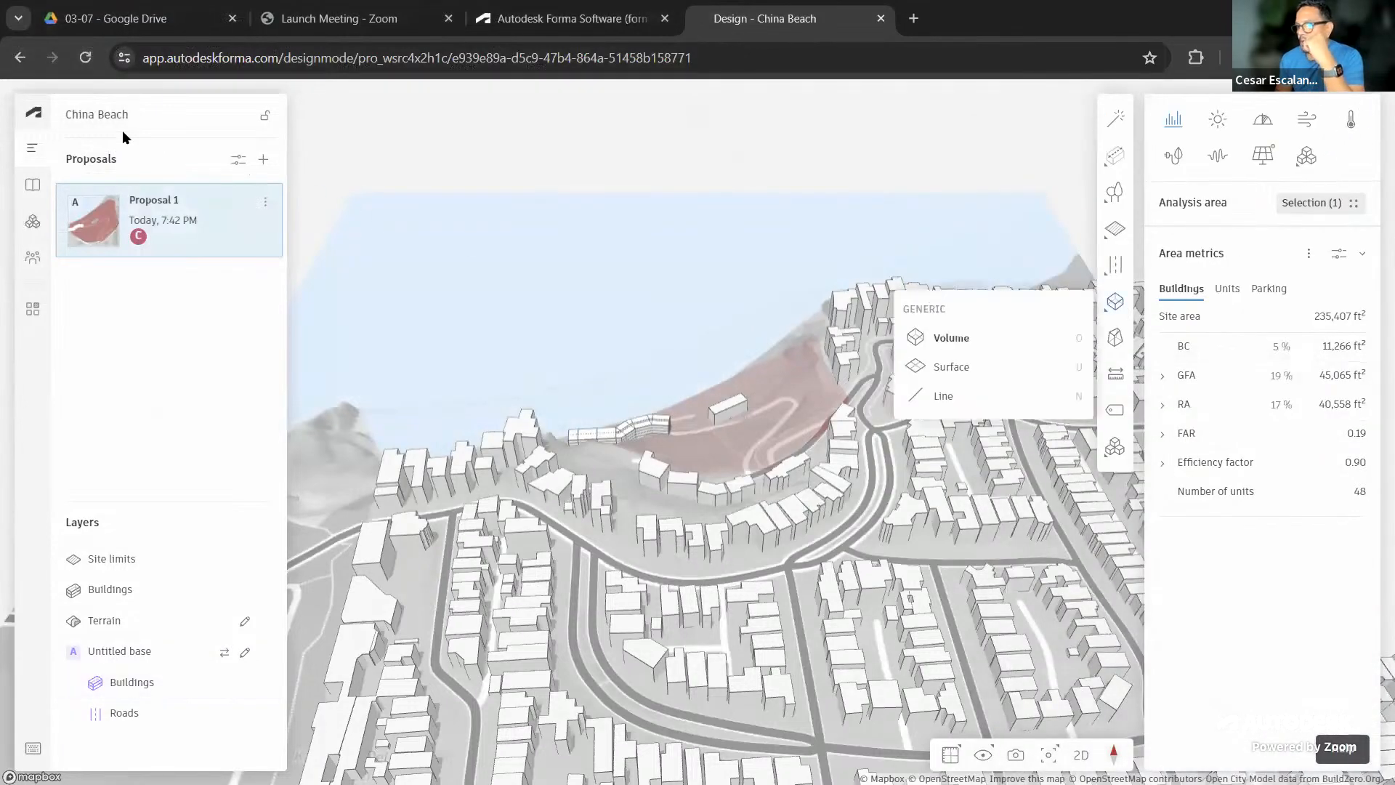
Browse the Forma profile's Settings and Security pages, then open a Chrome window under the Autodesk profile
{"action": "left_click", "coordinate": [38, 114]}
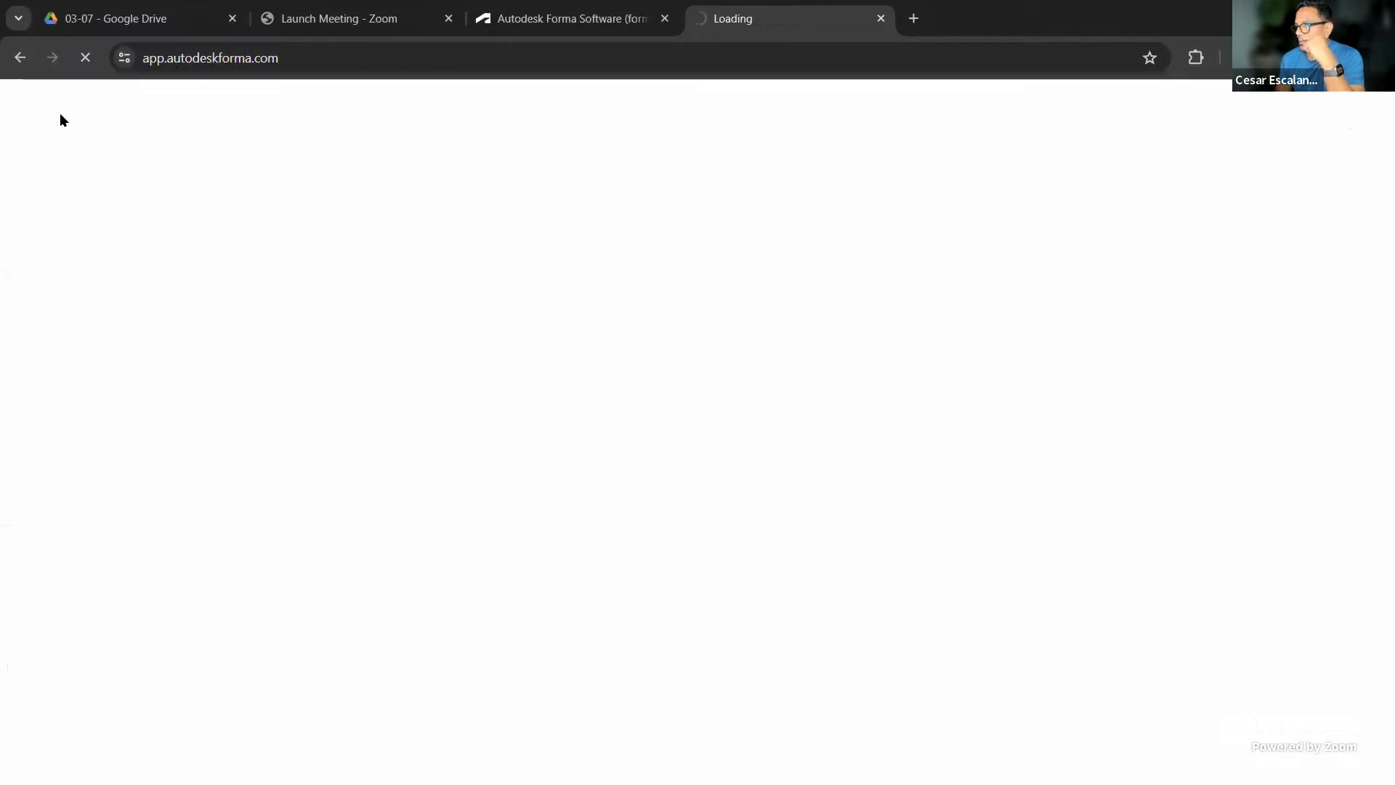
{"action": "left_click", "coordinate": [1361, 107]}
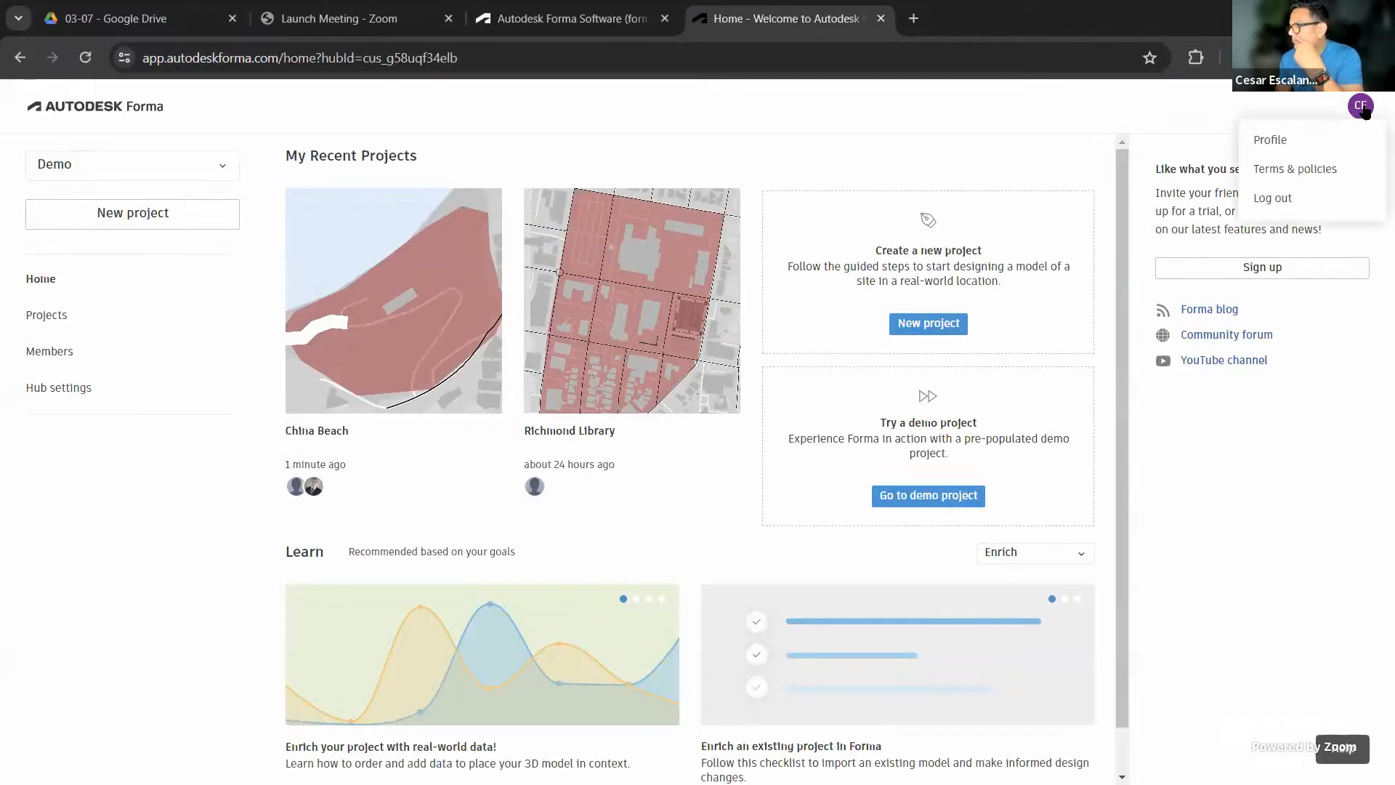
{"action": "left_click", "coordinate": [1271, 141]}
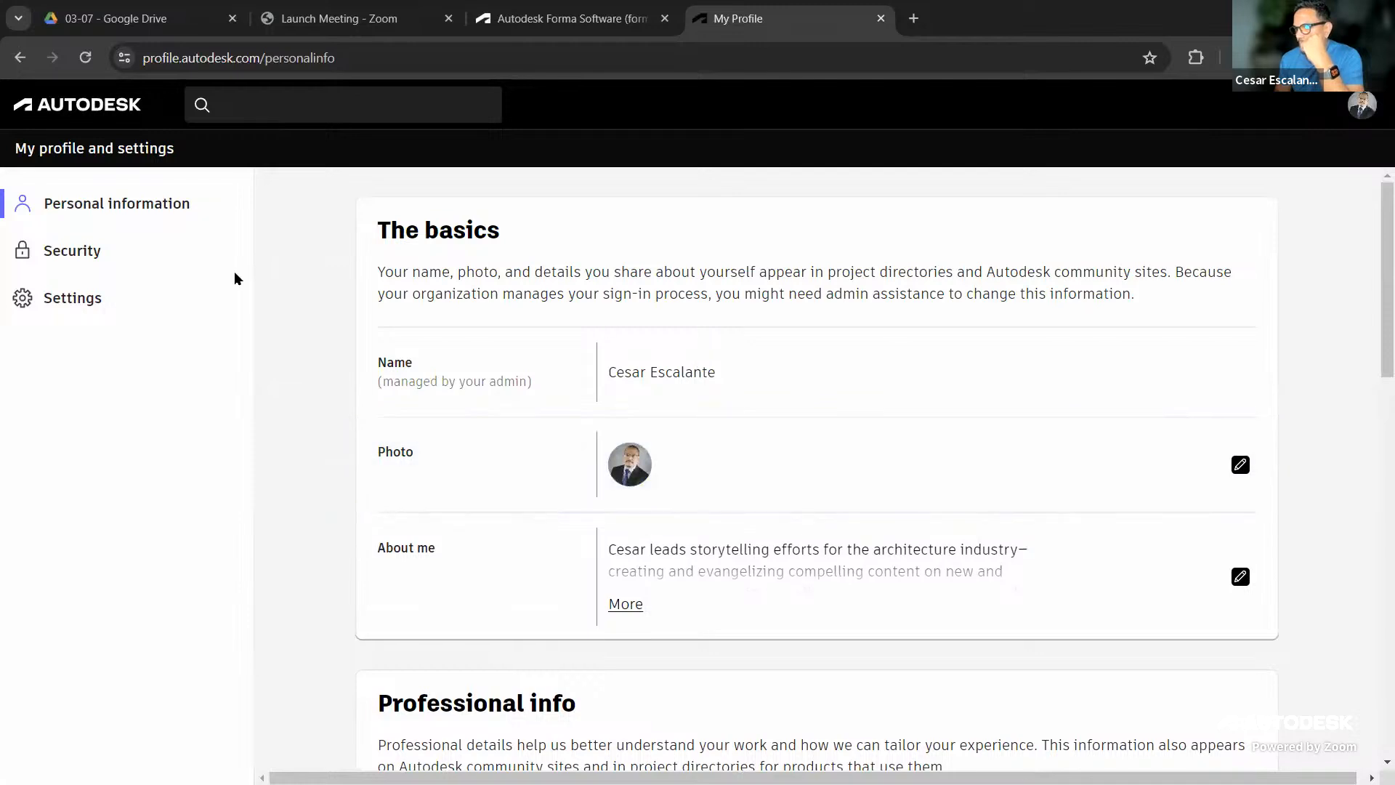
{"action": "left_click", "coordinate": [51, 299]}
{"action": "scroll", "coordinate": [776, 418], "scroll_direction": "down", "scroll_amount": 4}
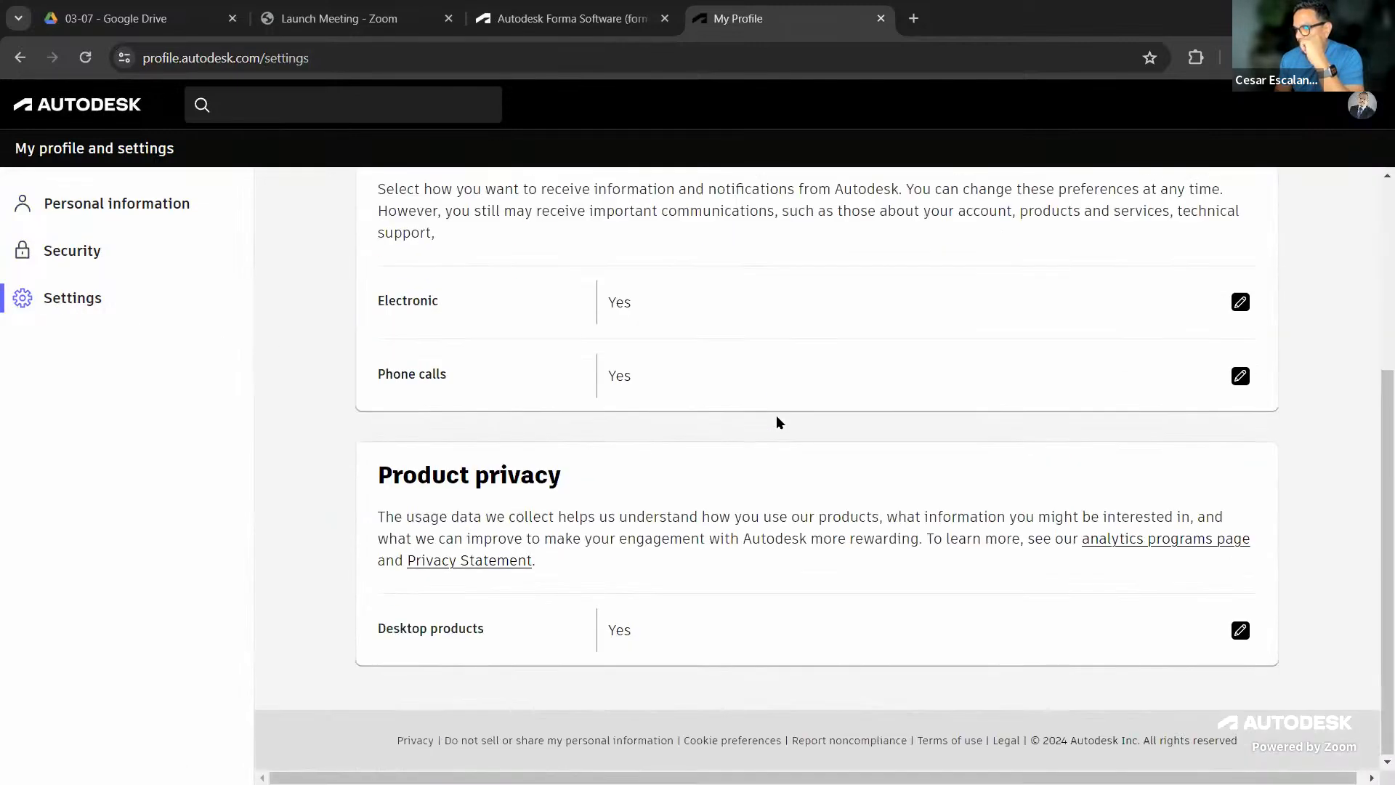
{"action": "scroll", "coordinate": [739, 402], "scroll_direction": "up", "scroll_amount": 4}
{"action": "left_click", "coordinate": [103, 253]}
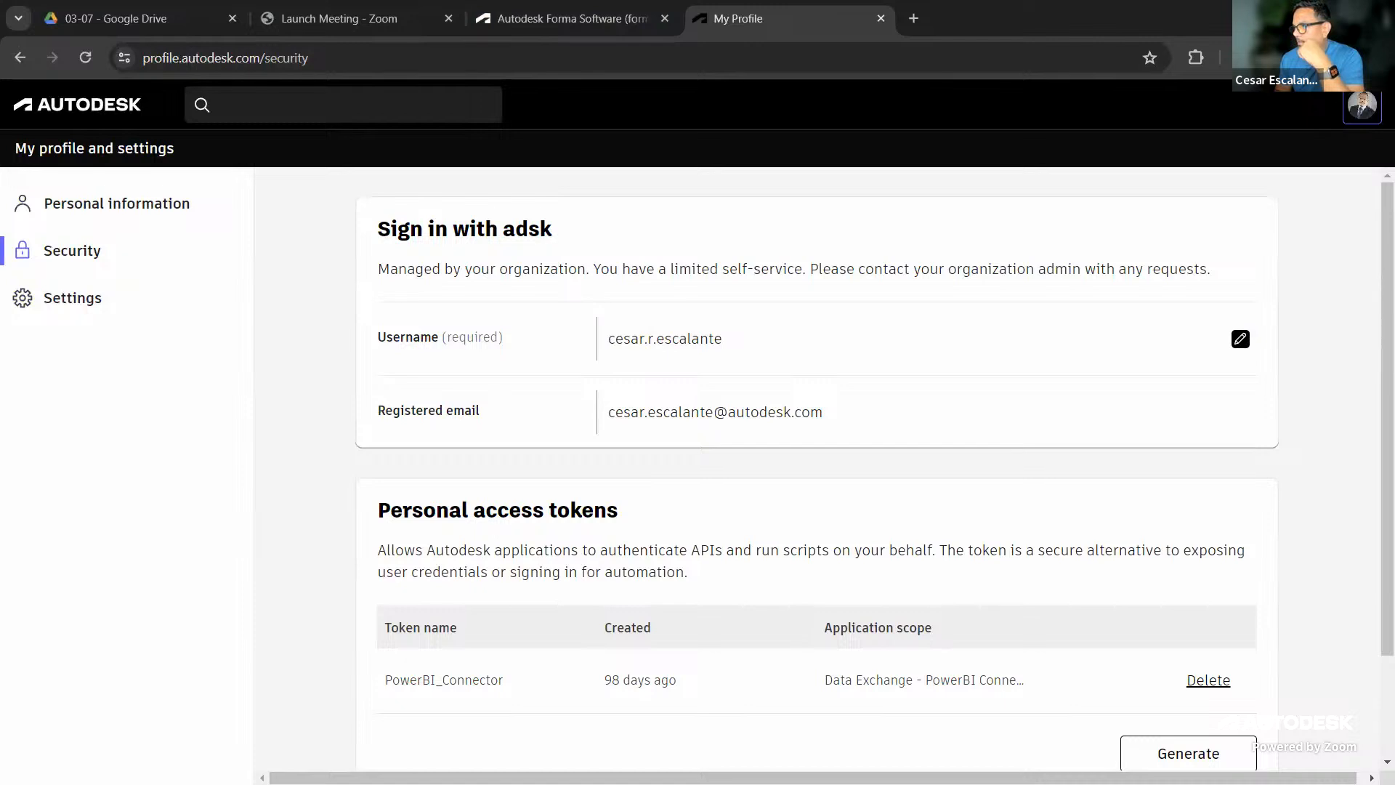
{"action": "left_click", "coordinate": [1343, 57]}
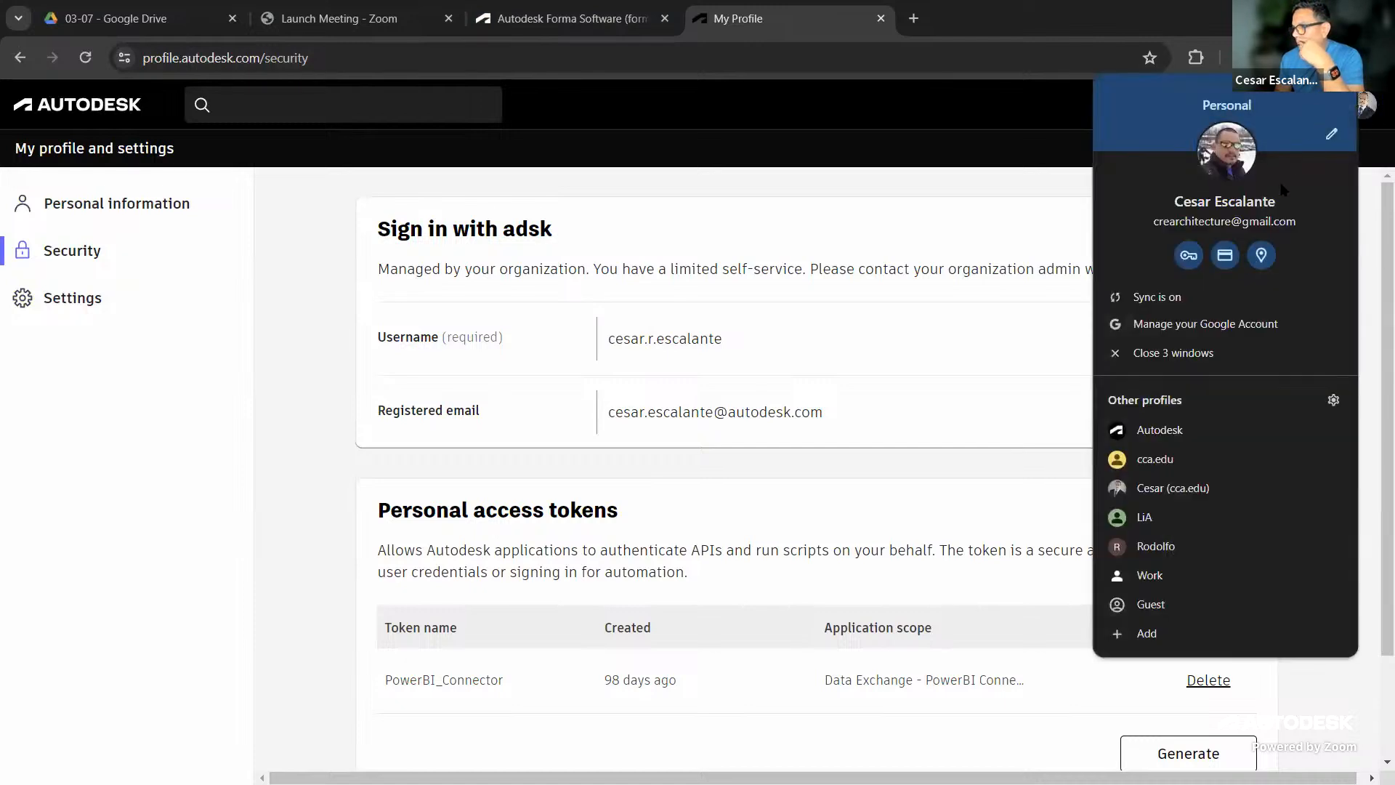
{"action": "left_click", "coordinate": [1179, 433]}
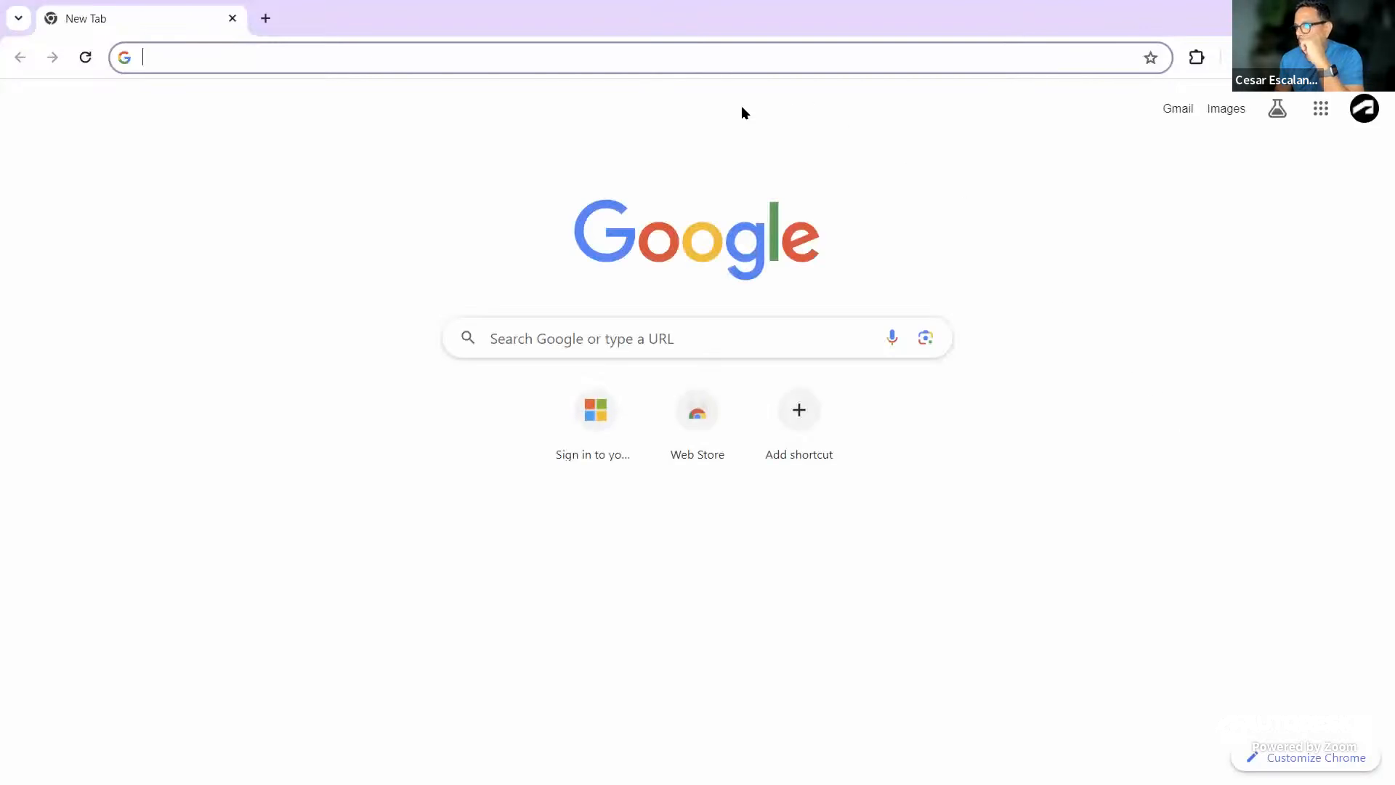
Search Google for 'forma login' and refine the query to find Autodesk Forma's sign-in
{"action": "left_click", "coordinate": [328, 55]}
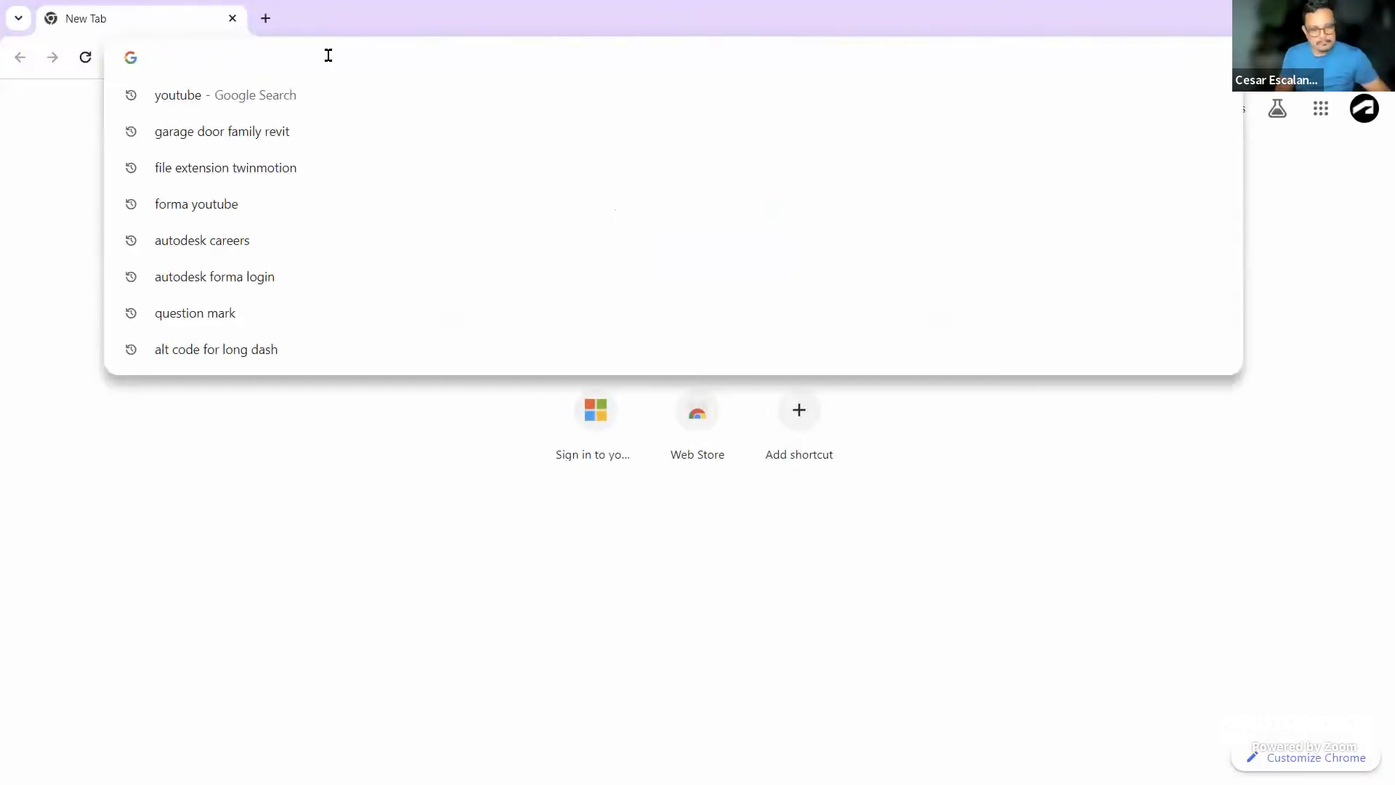
{"action": "type", "text": "a"}
{"action": "key", "text": "Escape"}
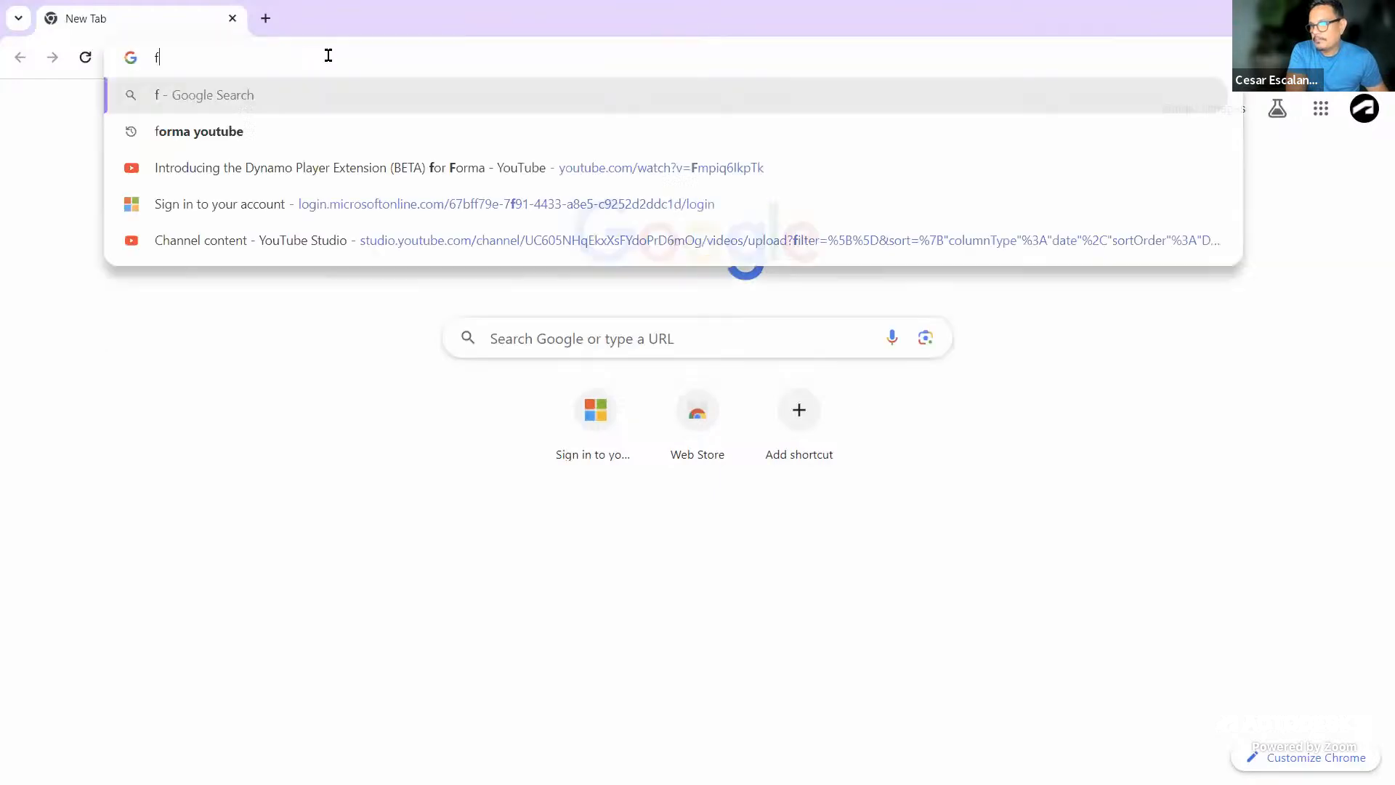
{"action": "type", "text": "forma login"}
{"action": "key", "text": "Return"}
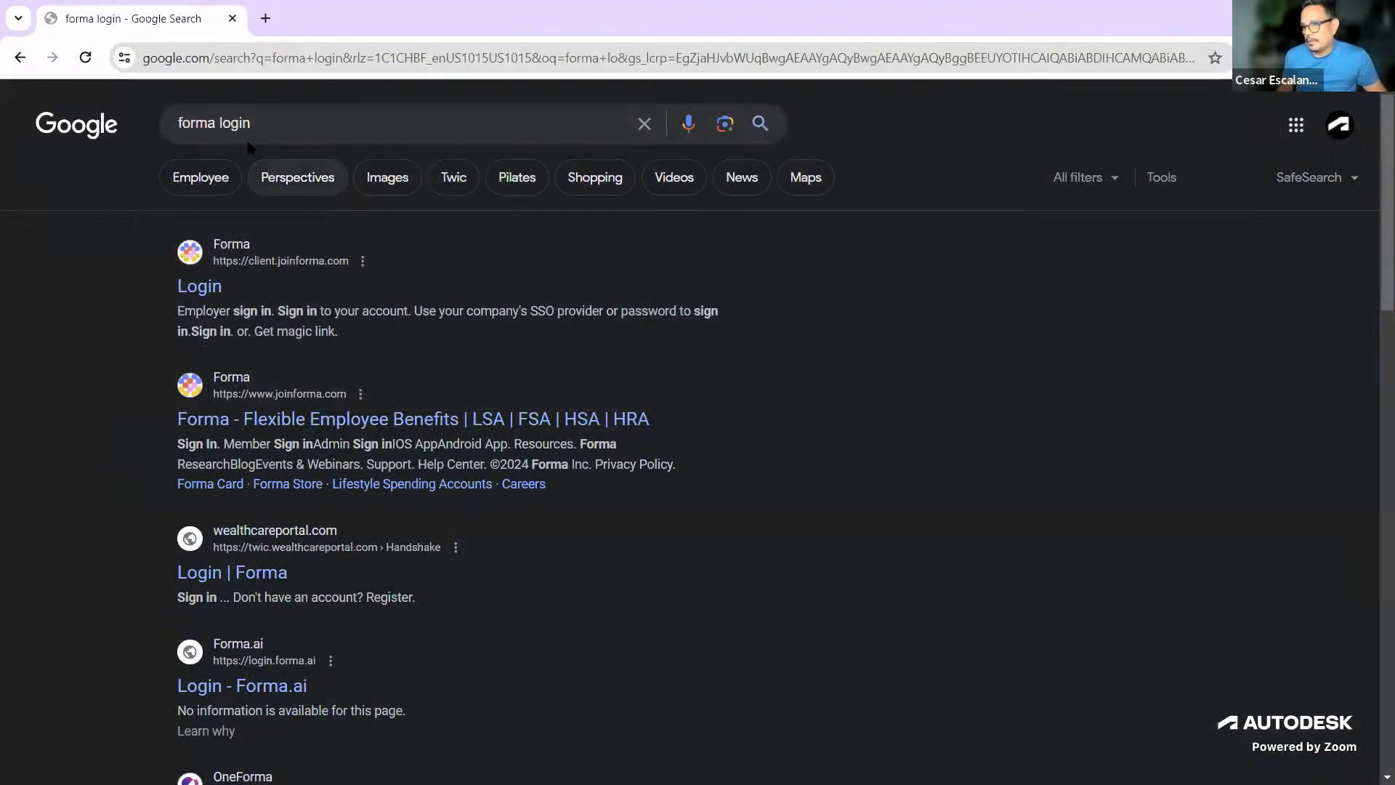
{"action": "left_click", "coordinate": [281, 127]}
{"action": "type", "text": "autodesk"}
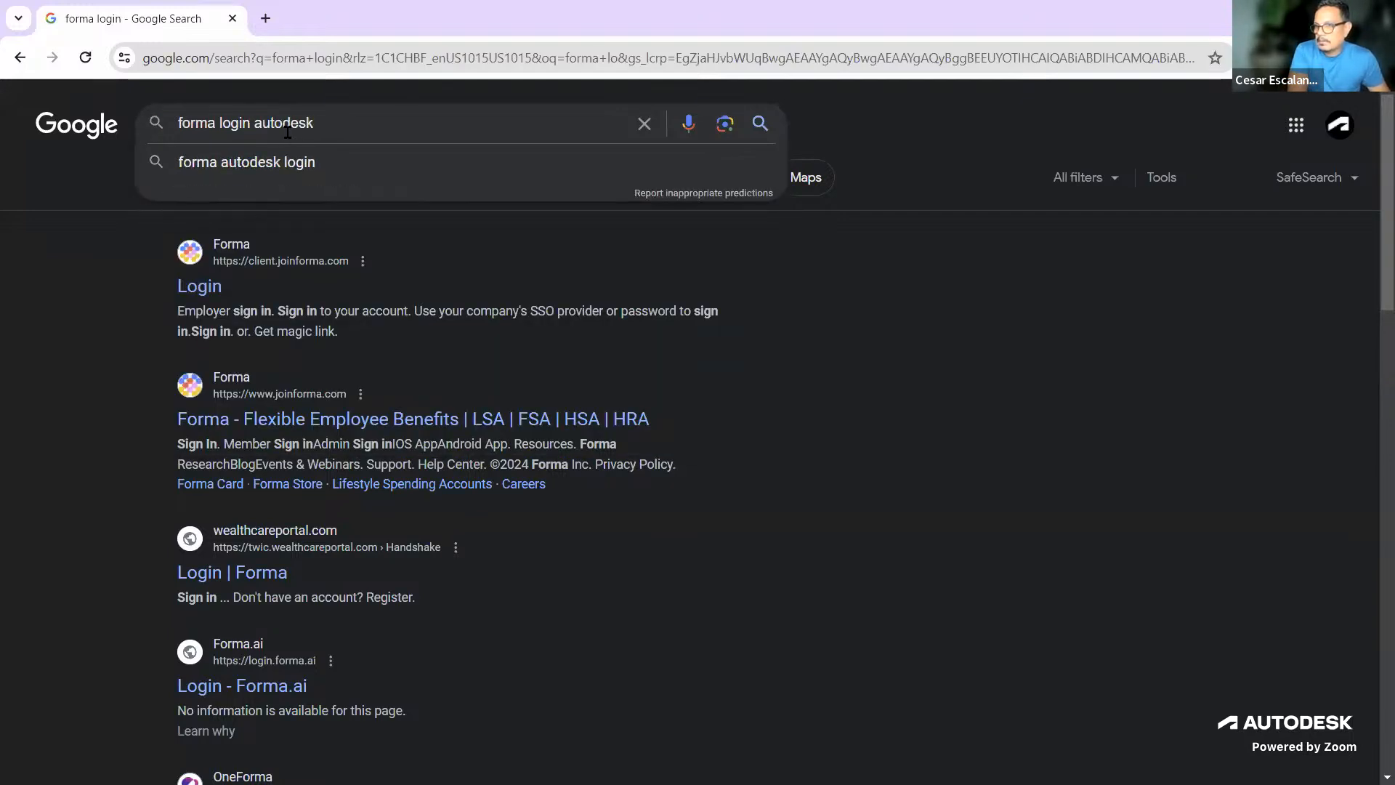
{"action": "key", "text": "Return"}
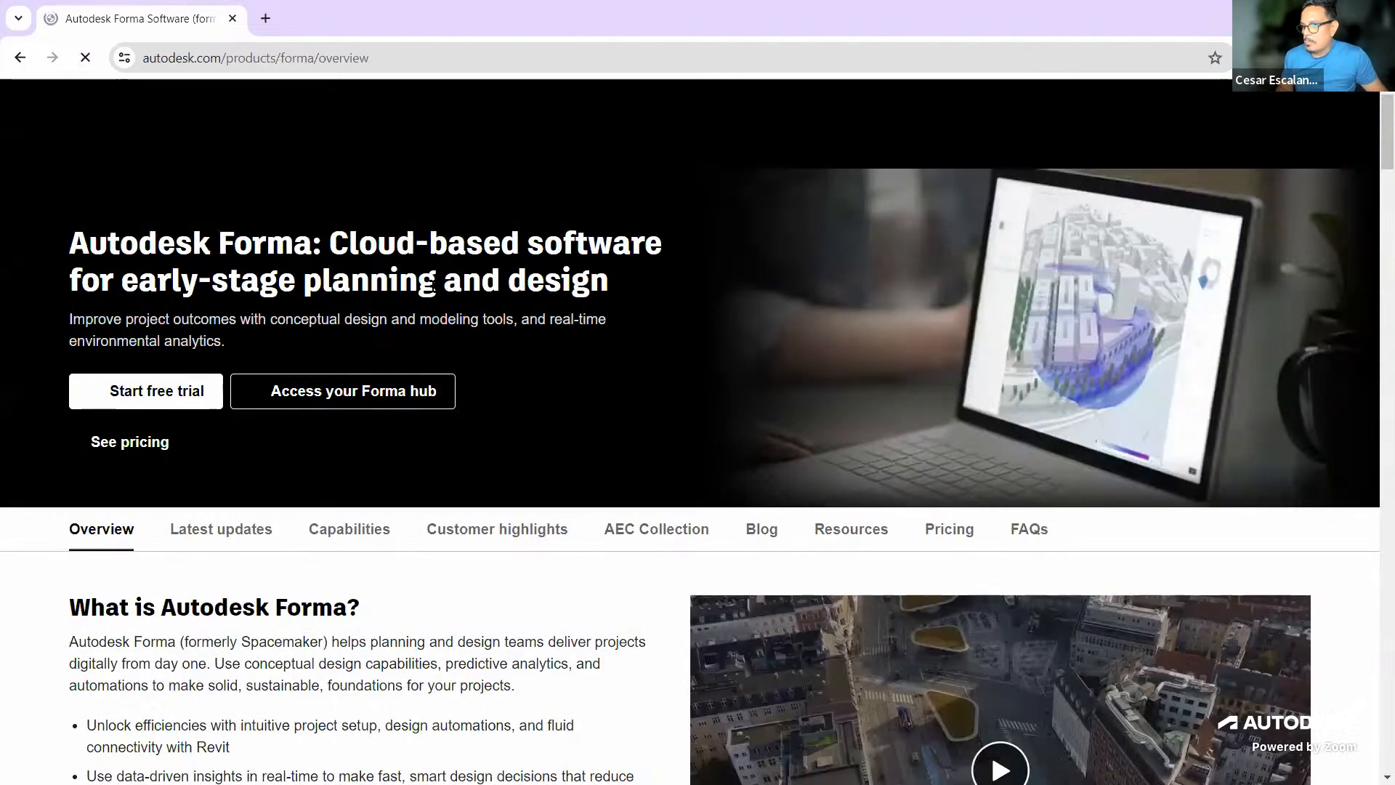
Open the Forma sign-in page and submit the account e-mail address
{"action": "left_click", "coordinate": [314, 420]}
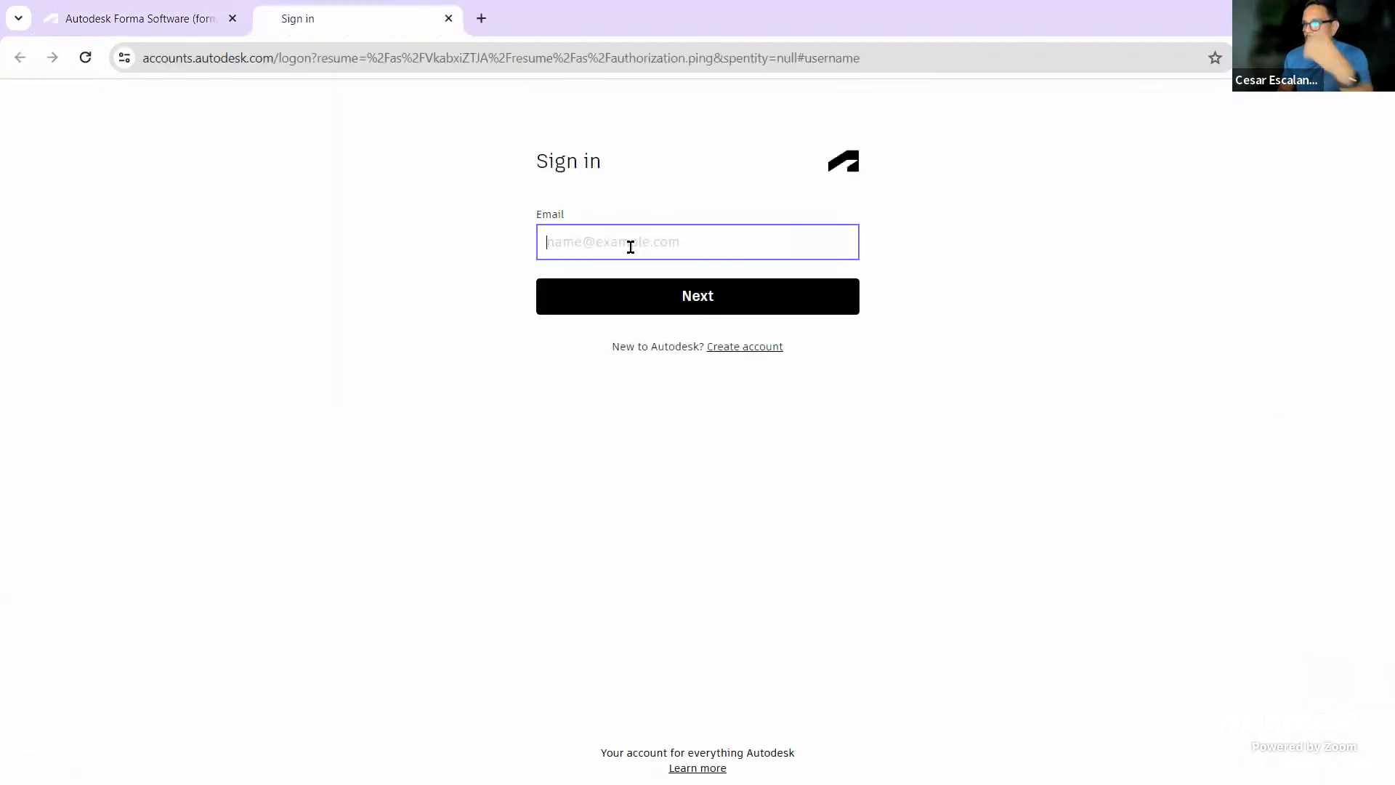
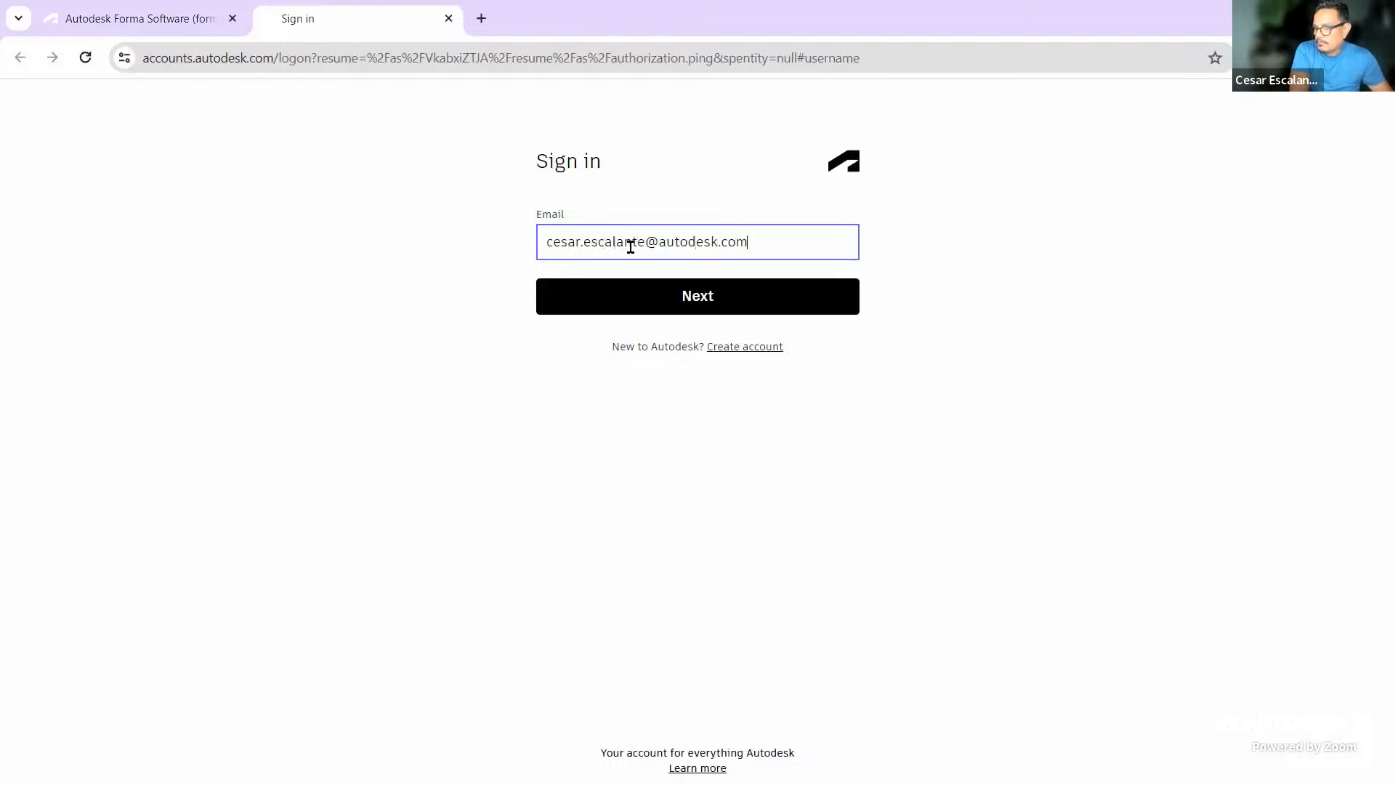
{"action": "key", "text": "Return"}
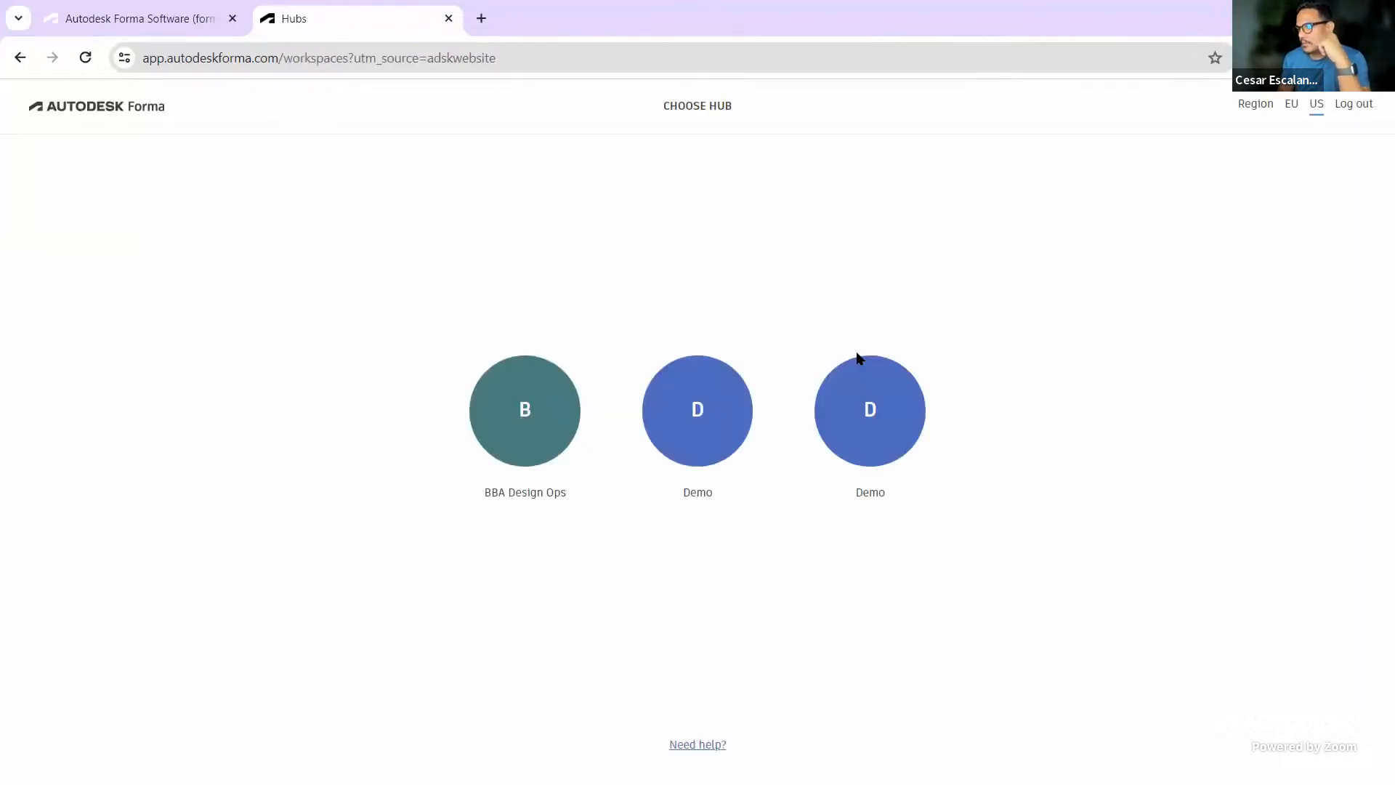
Open the Sea Cliff Avenue project from the second Demo hub and orbit the site model
{"action": "left_click", "coordinate": [875, 410]}
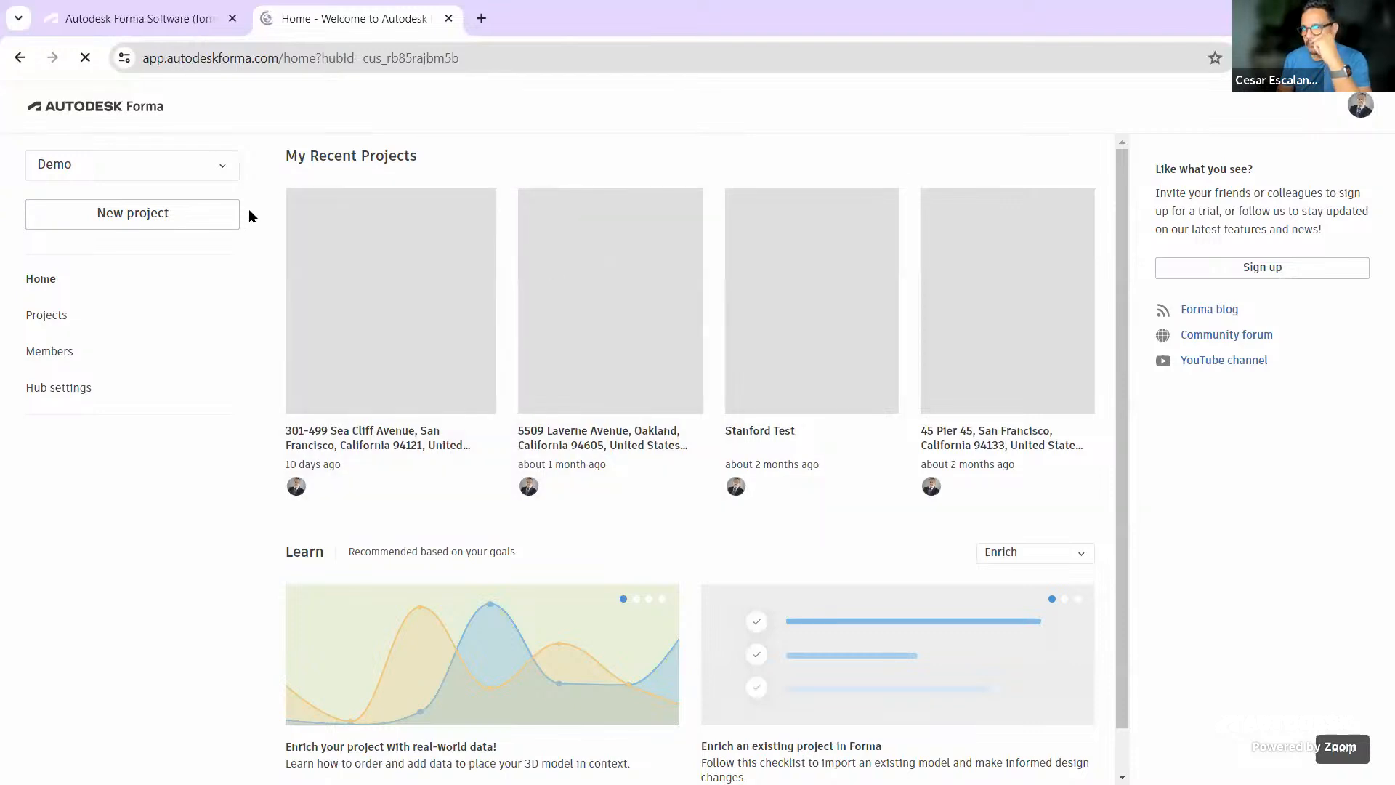
{"action": "left_click", "coordinate": [358, 436]}
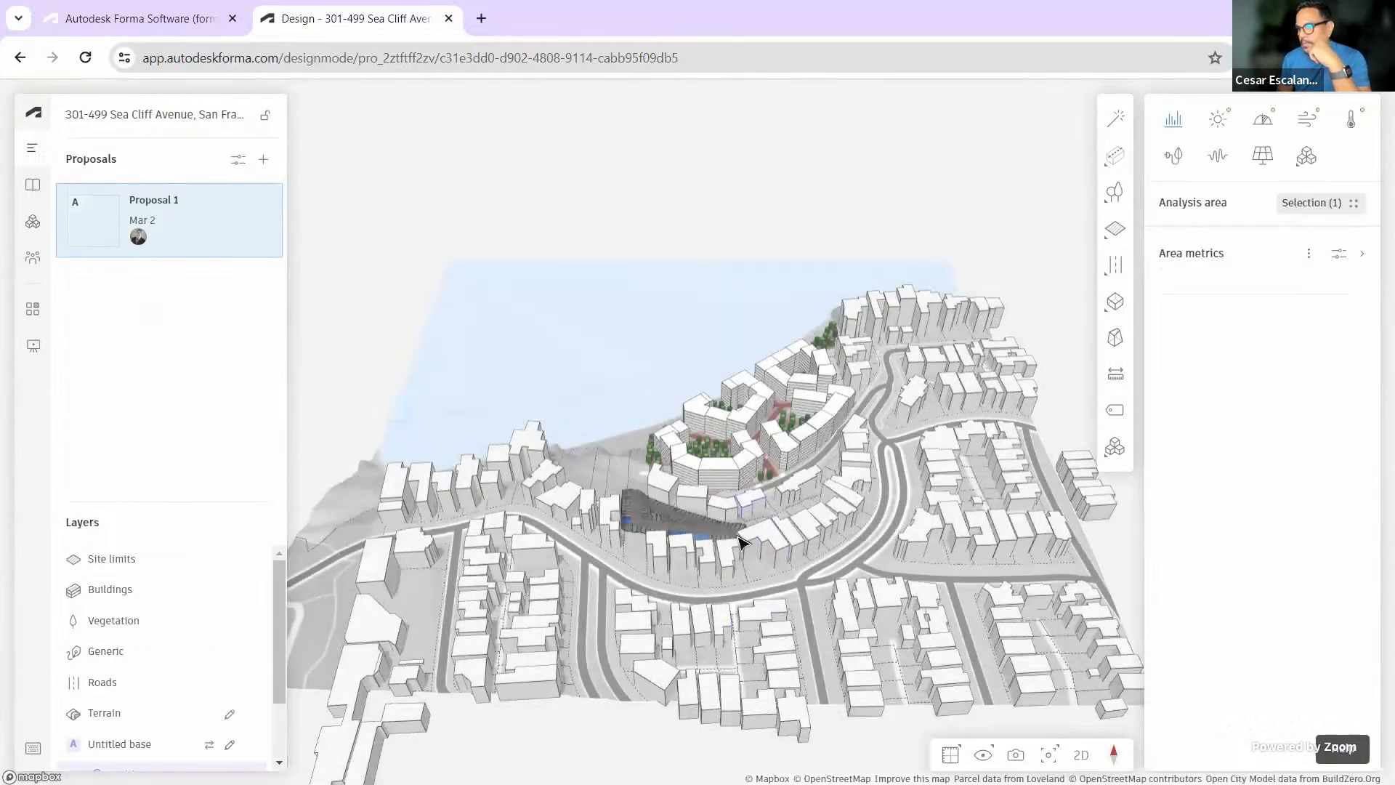
{"action": "right_click_drag", "start_coordinate": [742, 543], "coordinate": [999, 514]}
{"action": "scroll", "coordinate": [628, 412], "scroll_direction": "up", "scroll_amount": 2}
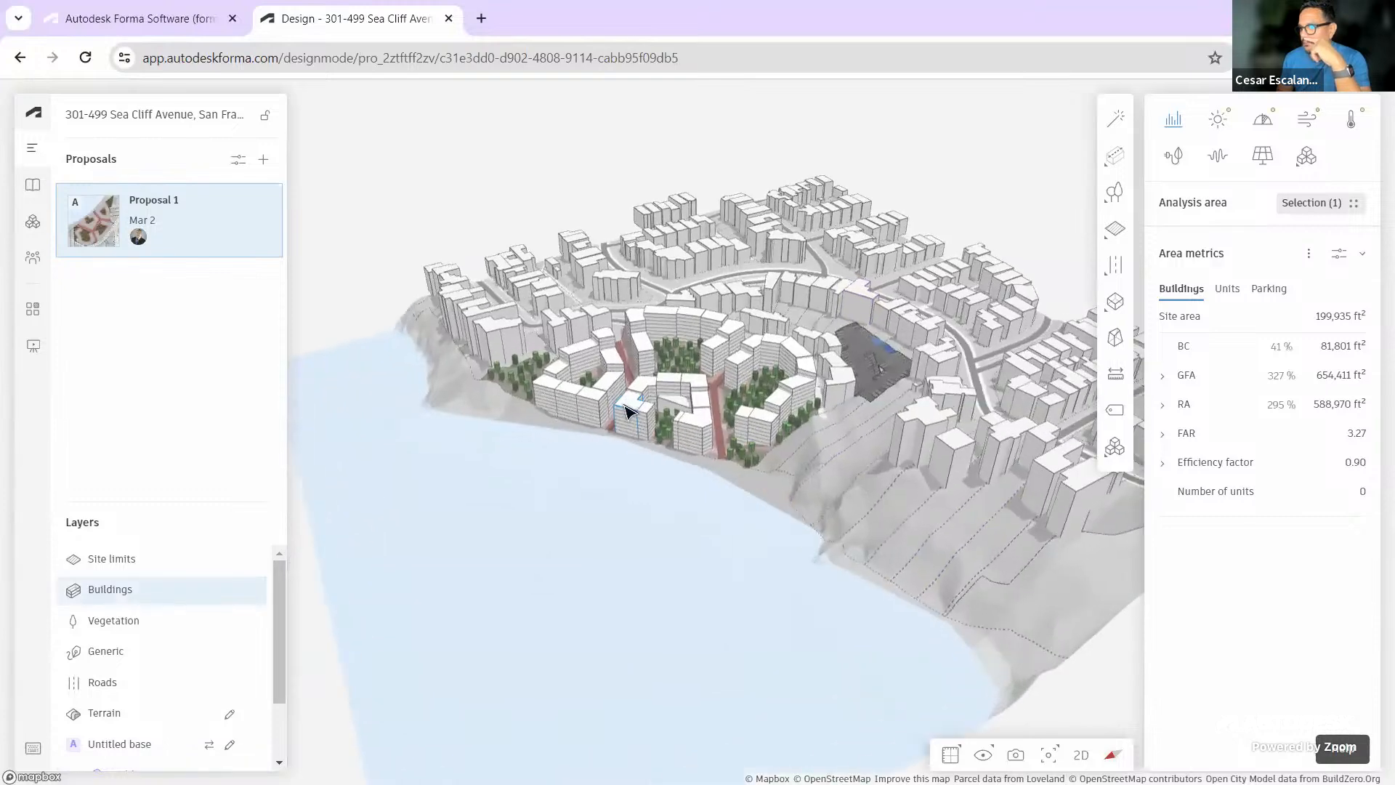
{"action": "scroll", "coordinate": [628, 412], "scroll_direction": "up", "scroll_amount": 3}
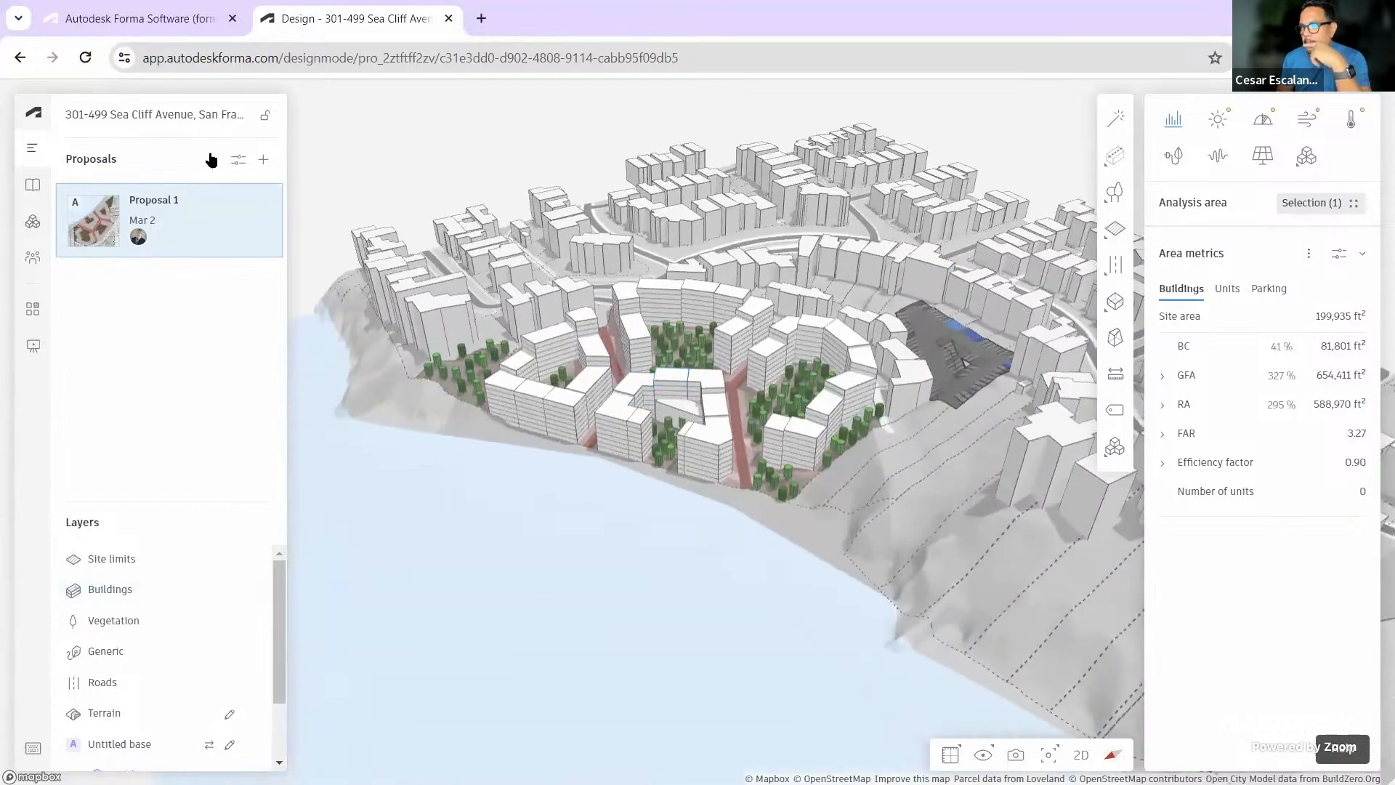
Send Proposal 1 to Revit using its menu's Send to Revit (Beta) option
{"action": "left_click", "coordinate": [264, 204]}
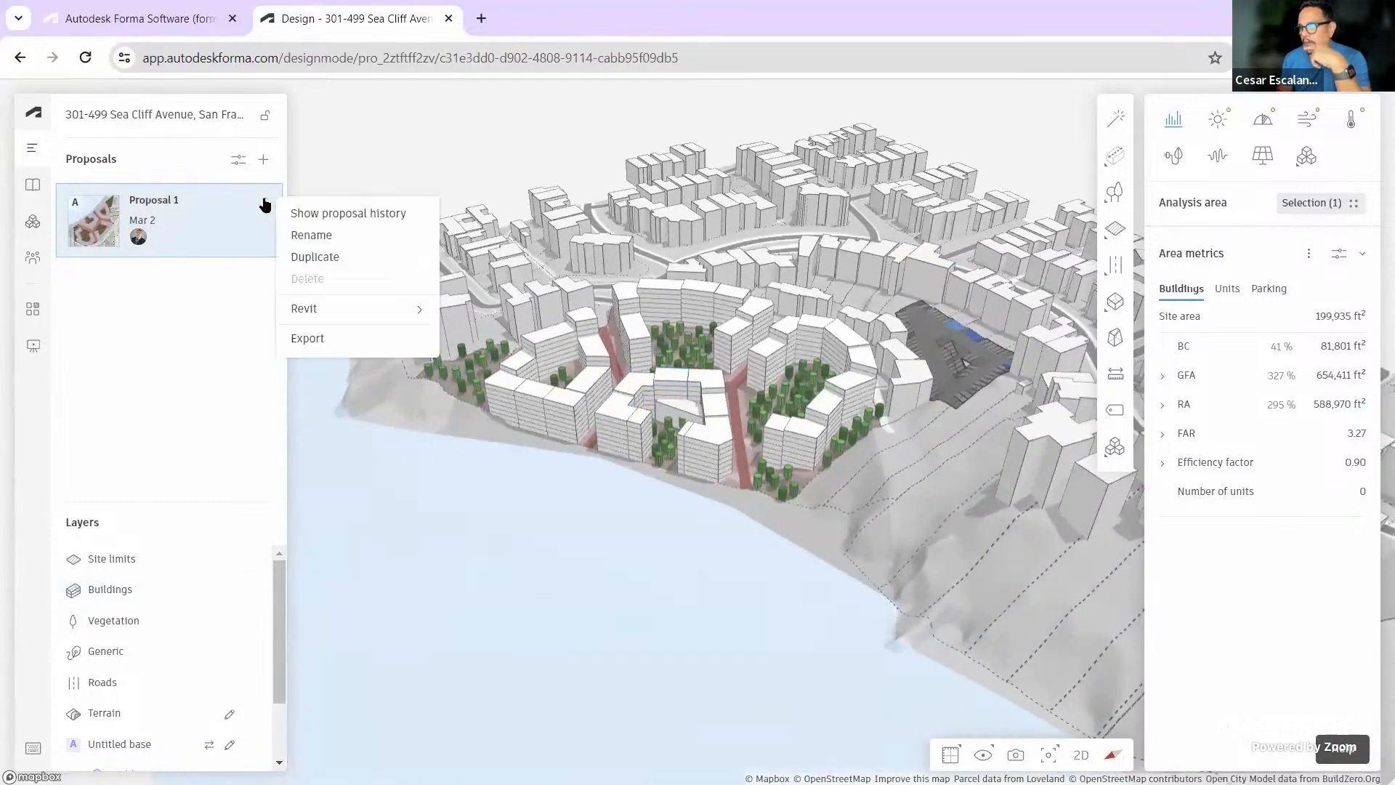
{"action": "mouse_move", "coordinate": [315, 311]}
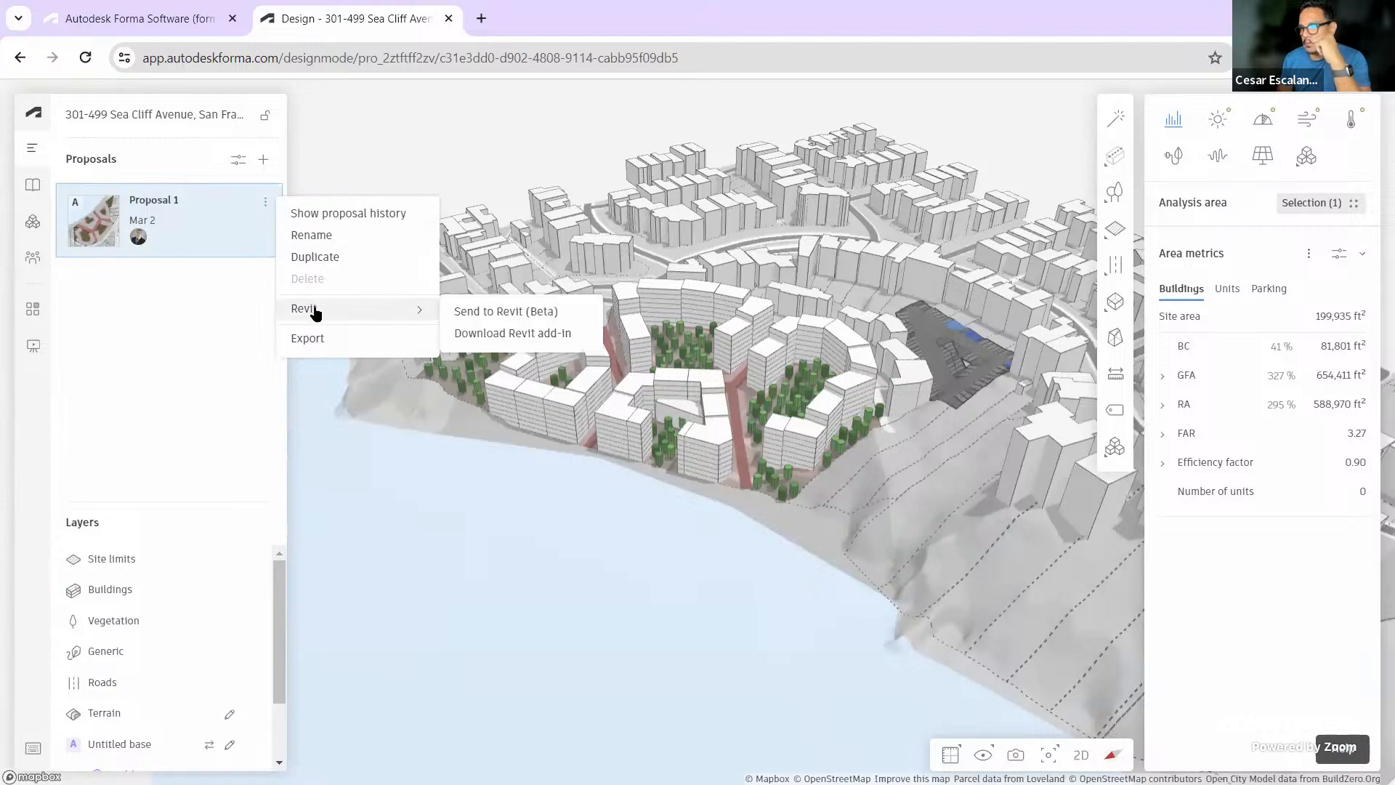
{"action": "left_click", "coordinate": [520, 313]}
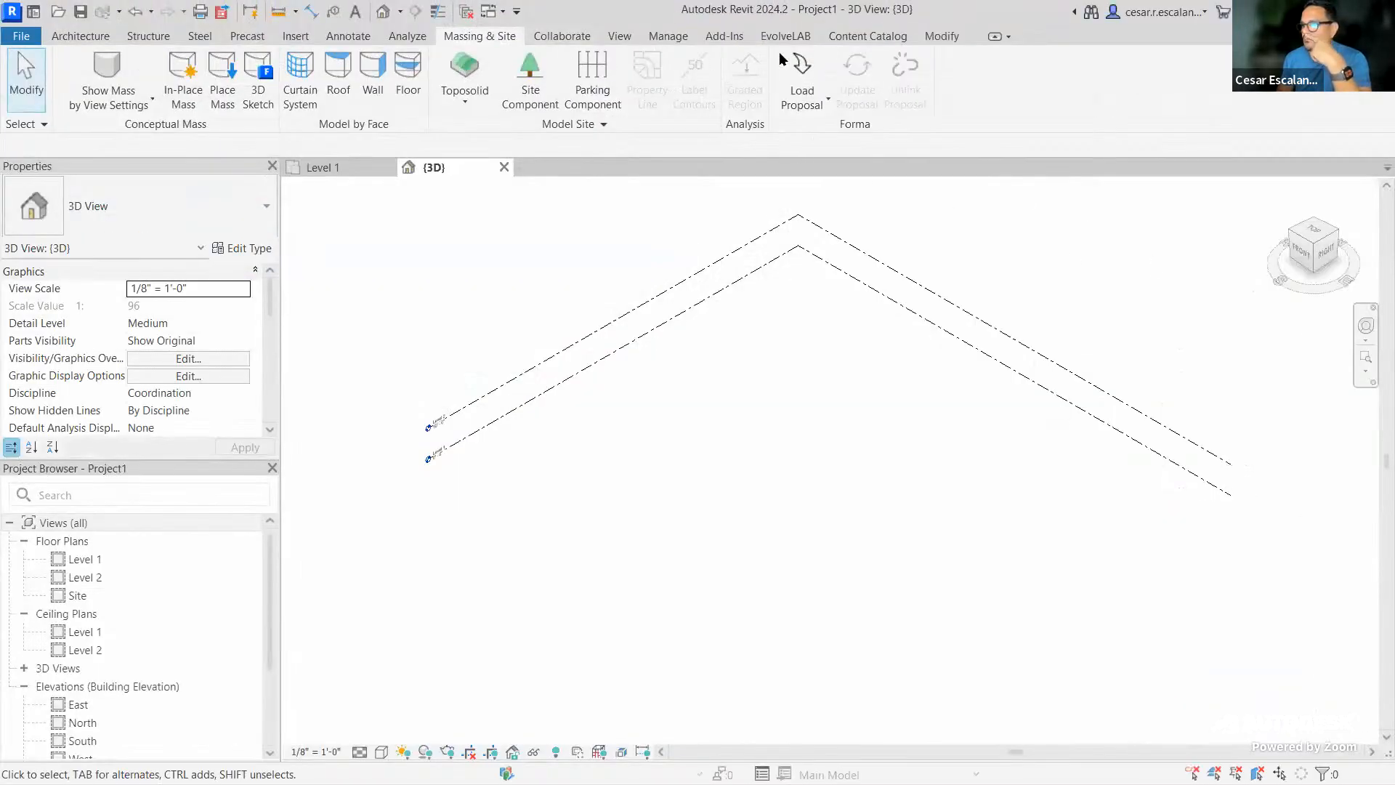
Return the Revit ribbon to the Massing & Site tools to reach Load Proposal
{"action": "left_click", "coordinate": [672, 36]}
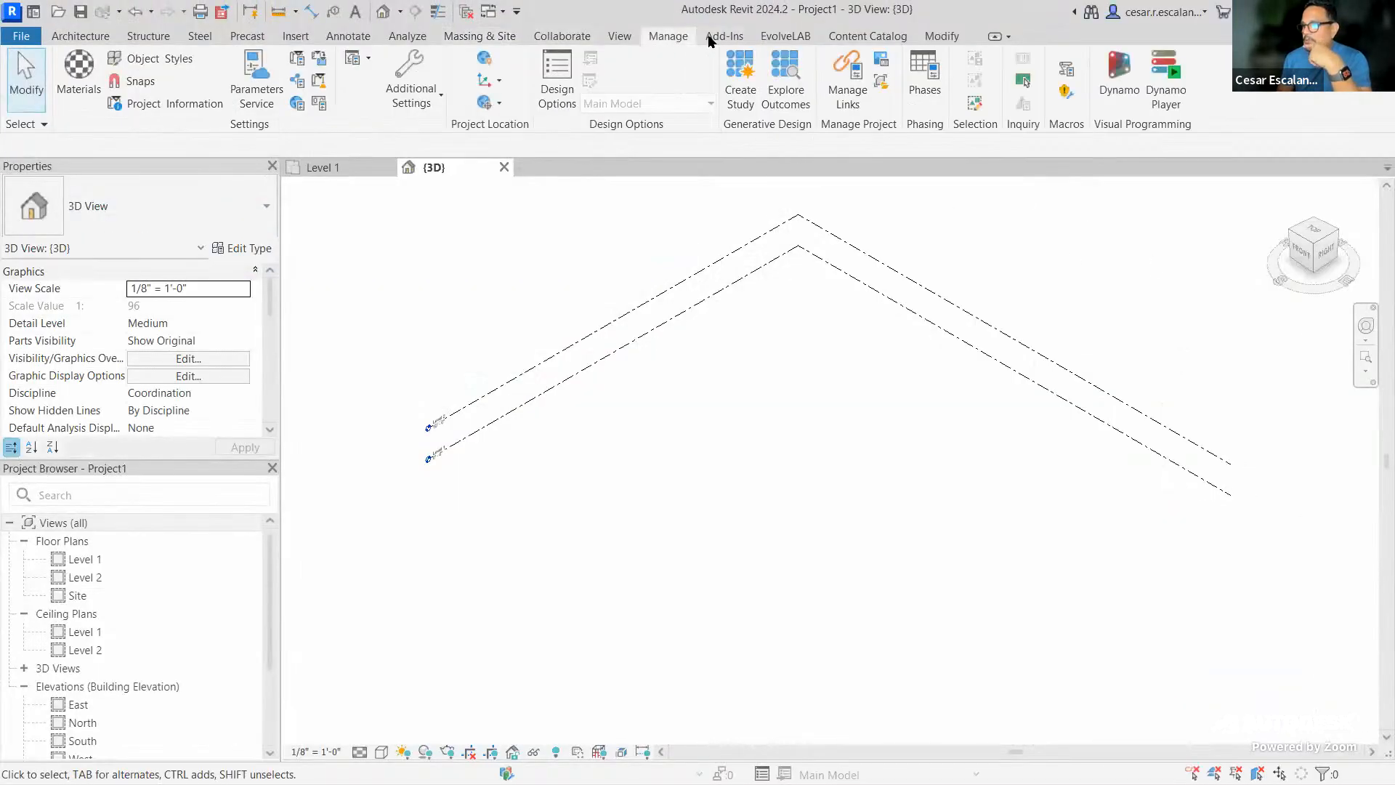
{"action": "left_click", "coordinate": [497, 38]}
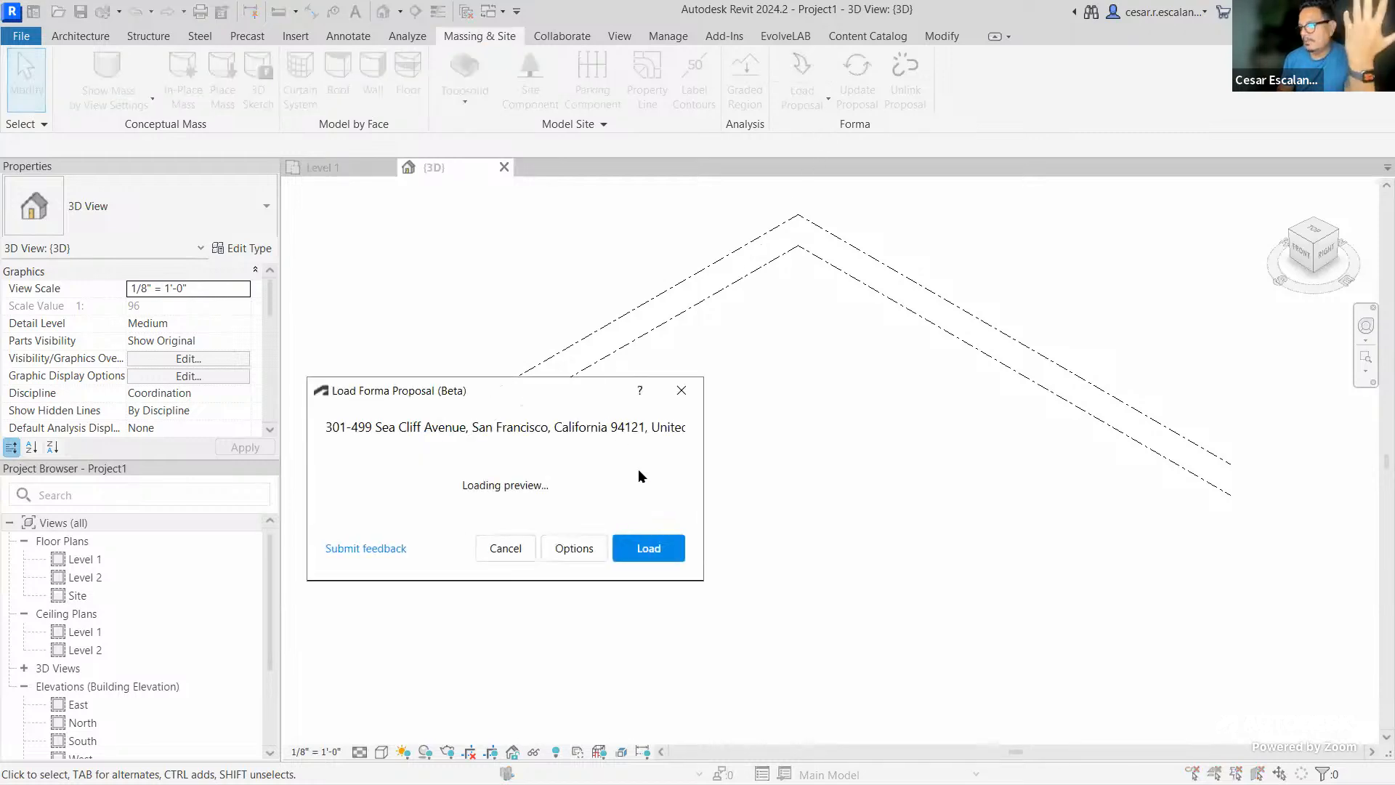
Load the Sea Cliff Forma proposal into Project1, then switch back to the browser
{"action": "left_click", "coordinate": [647, 548]}
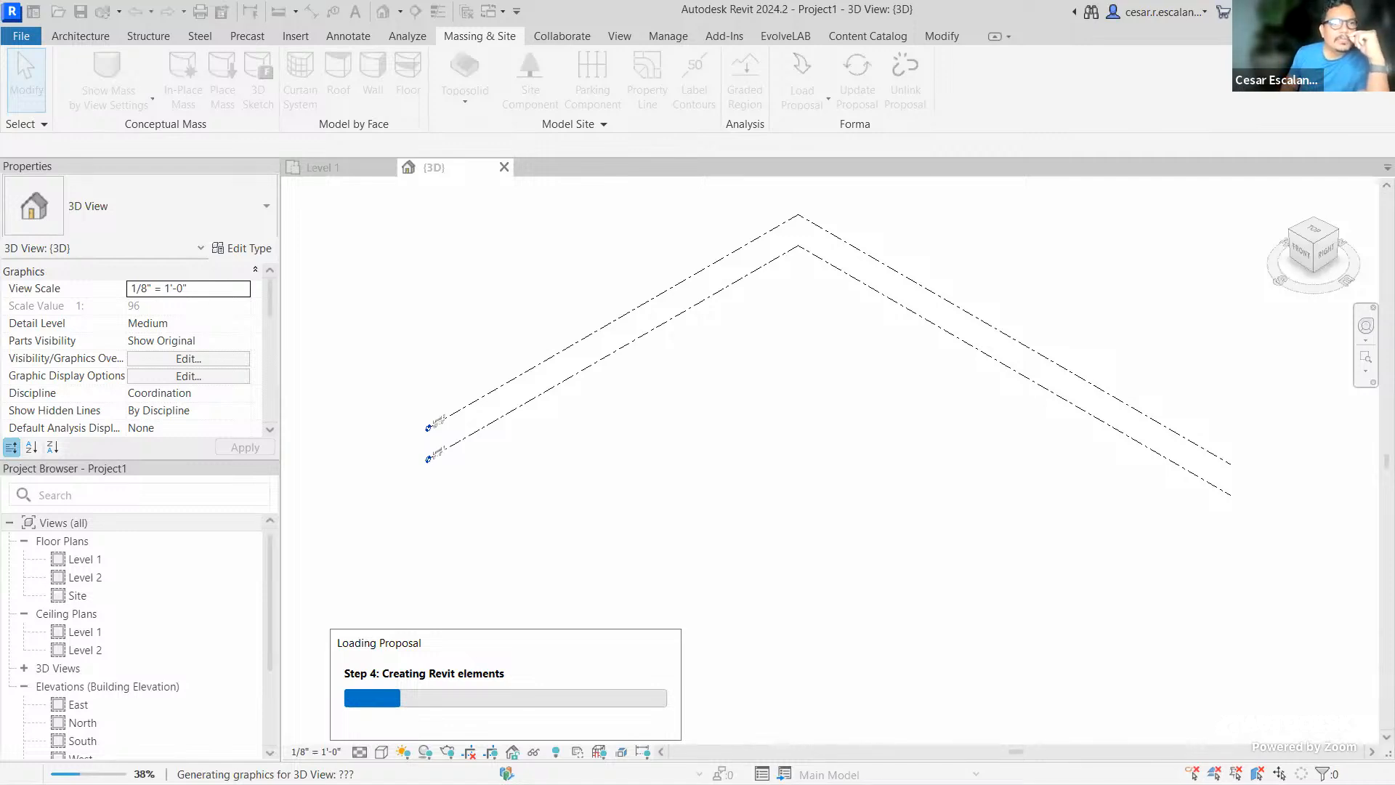
{"action": "key", "text": "alt+Tab"}
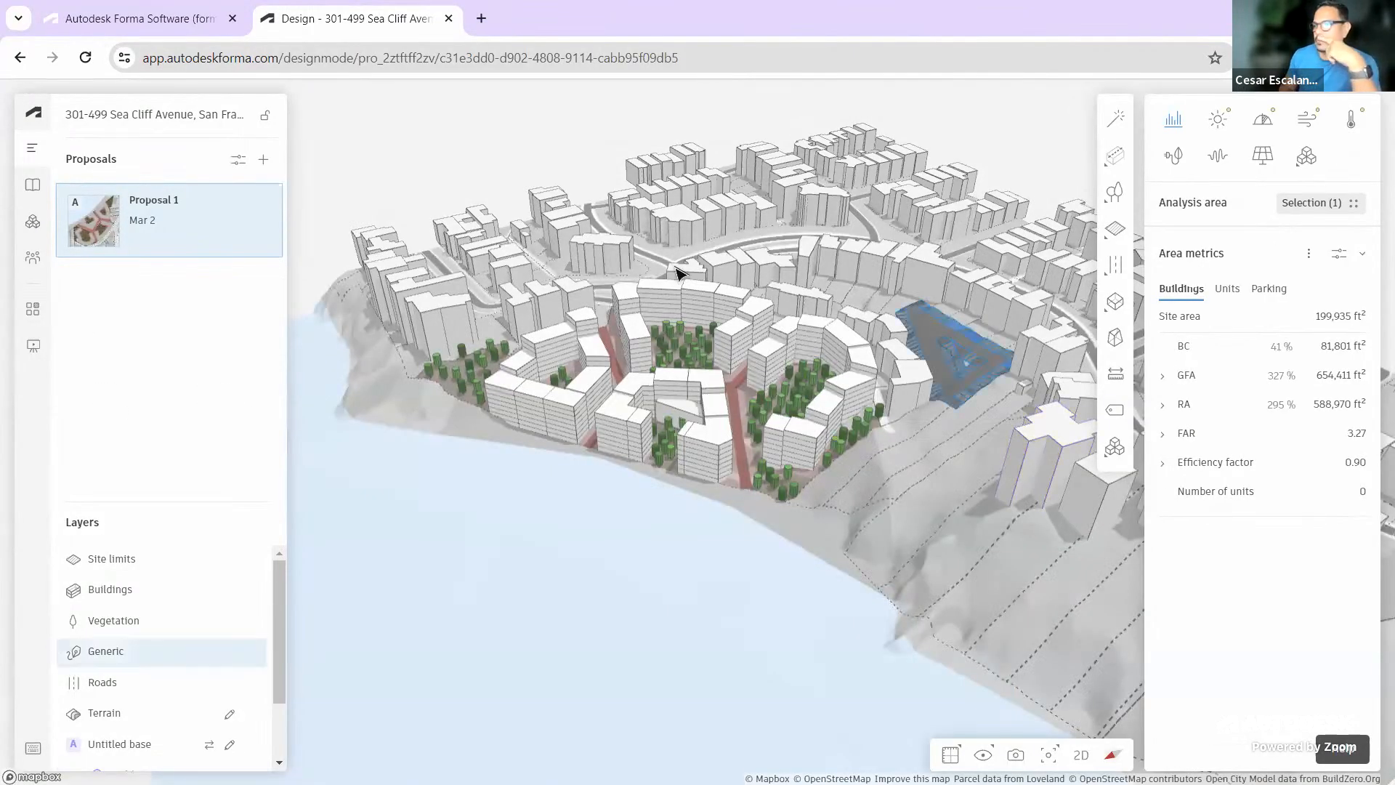
Go back to Choose Hub, enter the second Demo hub, and reopen the China Beach project
{"action": "left_click_drag", "start_coordinate": [848, 477], "coordinate": [617, 491]}
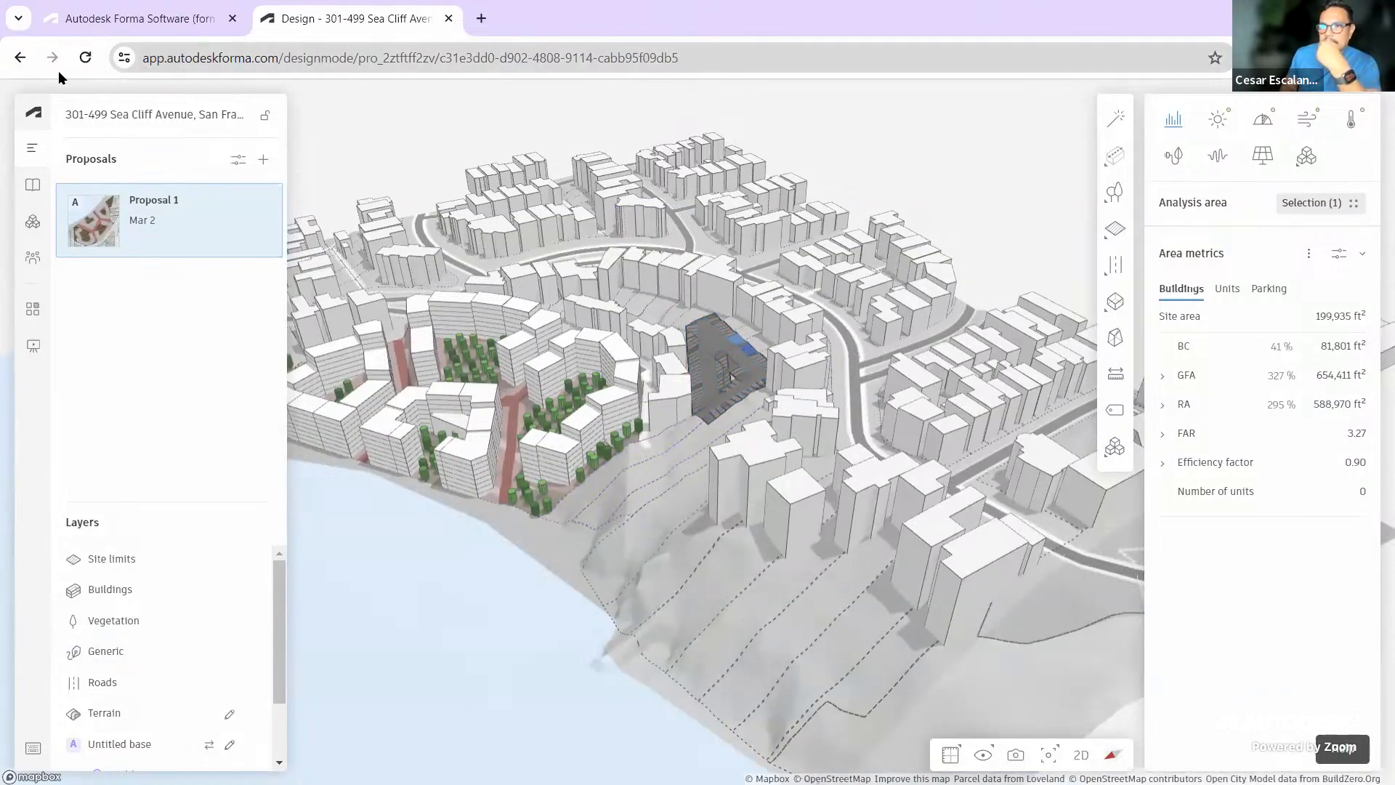
{"action": "left_click", "coordinate": [17, 60]}
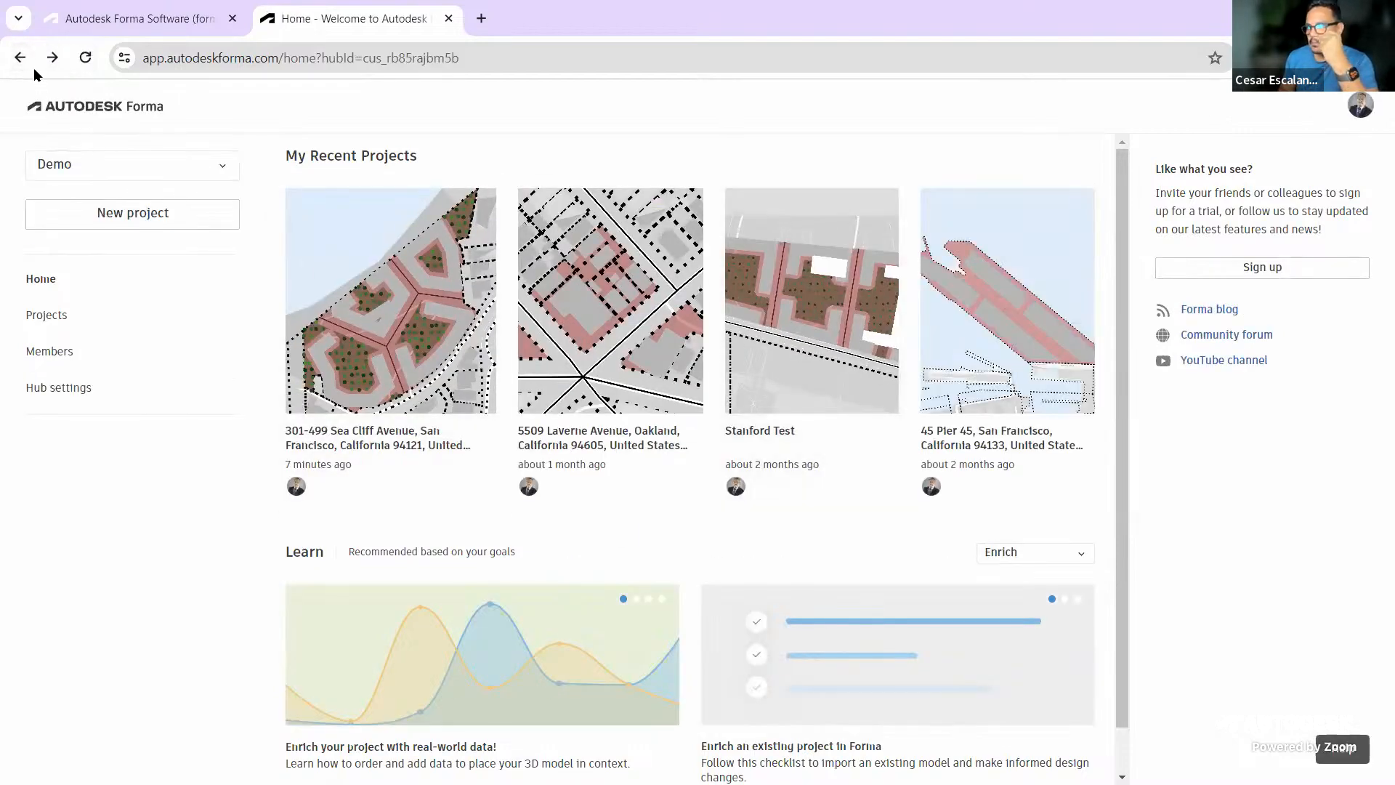
{"action": "left_click", "coordinate": [20, 58]}
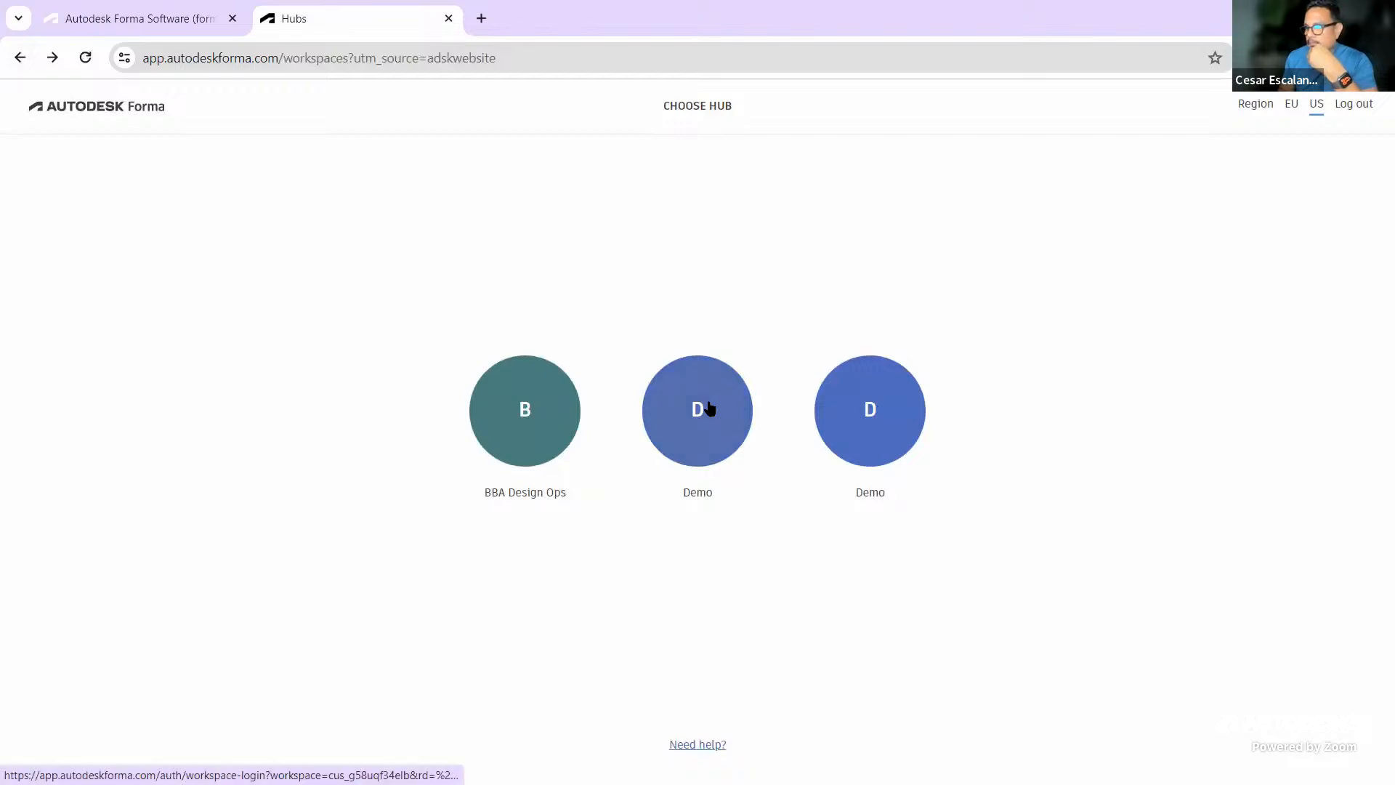
{"action": "left_click", "coordinate": [709, 408]}
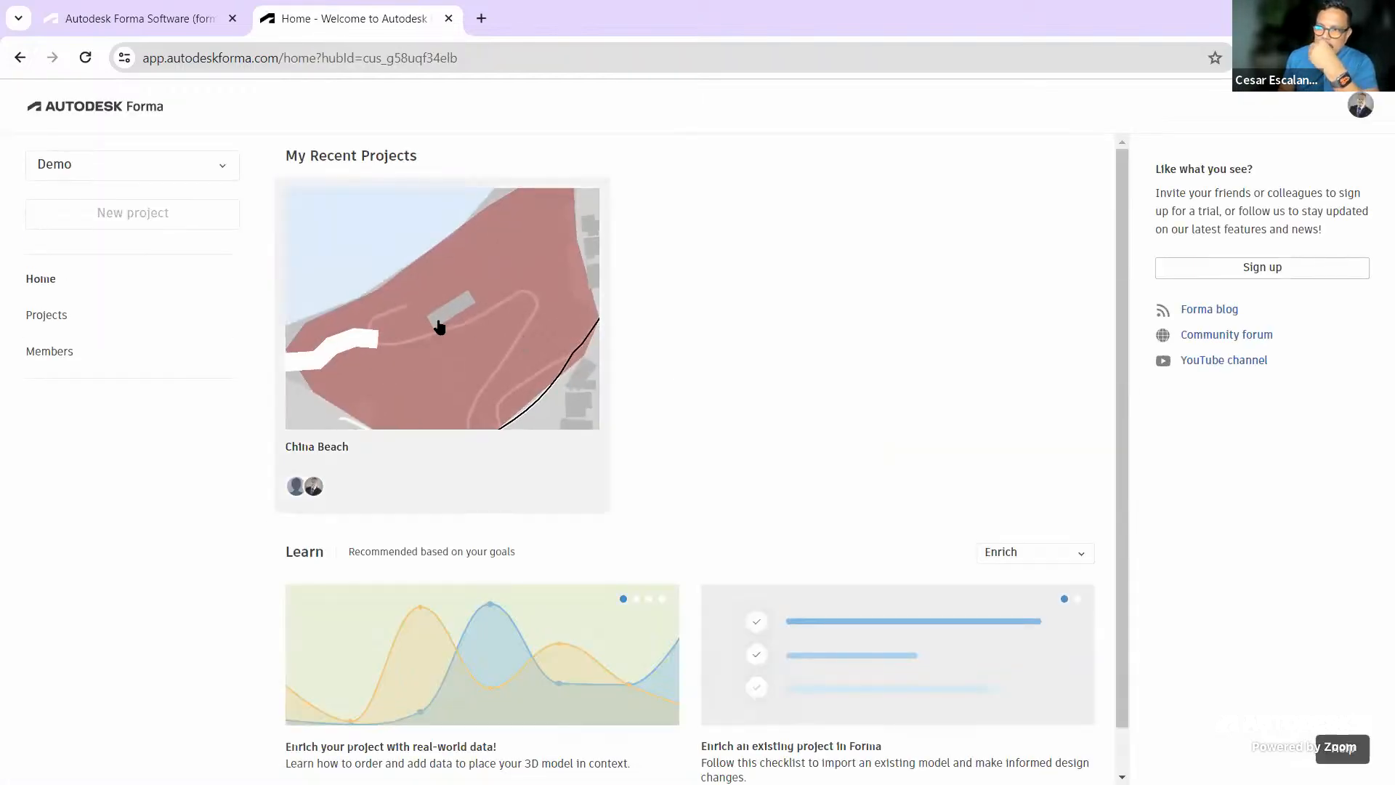
{"action": "left_click", "coordinate": [439, 327]}
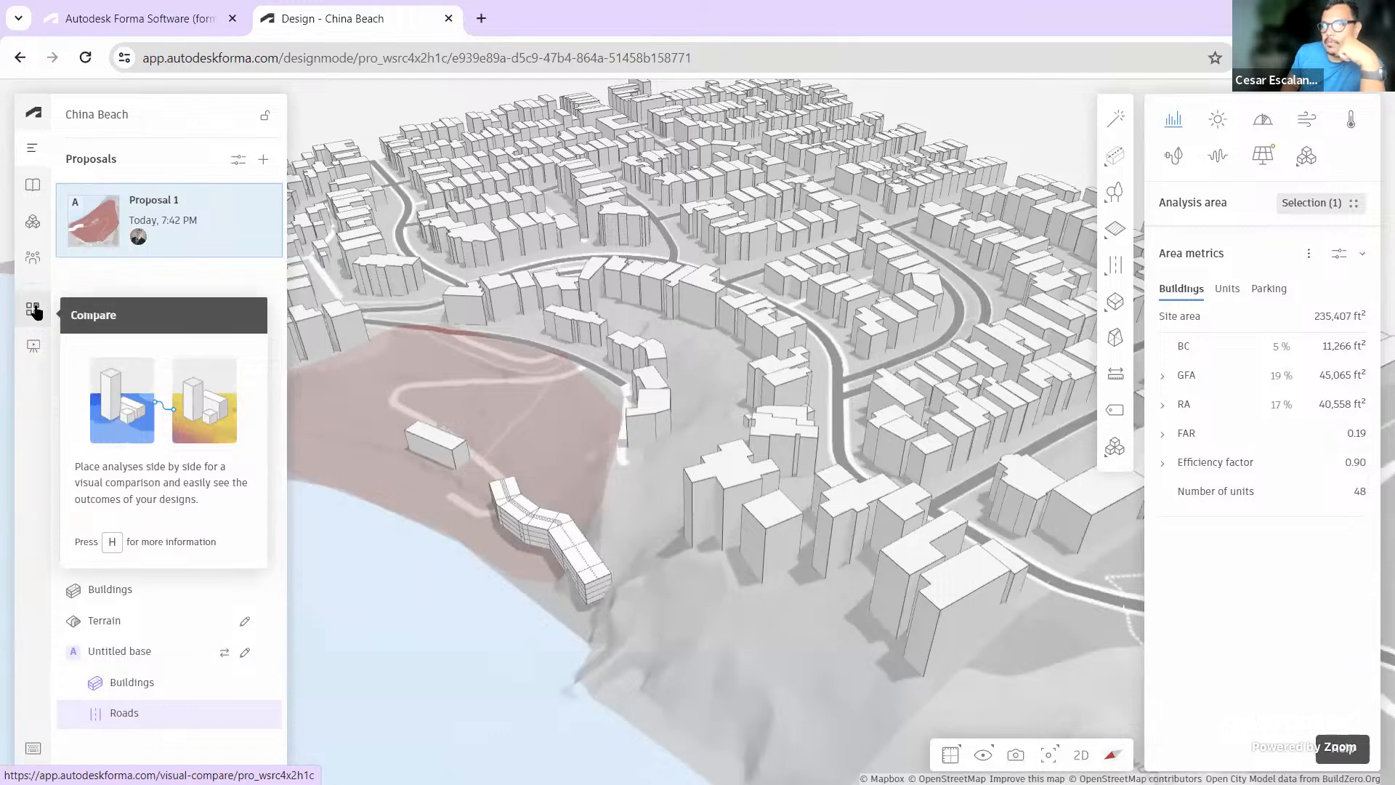
Pan and orbit around the China Beach site, then show the project's Extensions panel
{"action": "scroll", "coordinate": [846, 472], "scroll_direction": "down", "scroll_amount": 2}
{"action": "left_click_drag", "start_coordinate": [856, 464], "coordinate": [459, 392]}
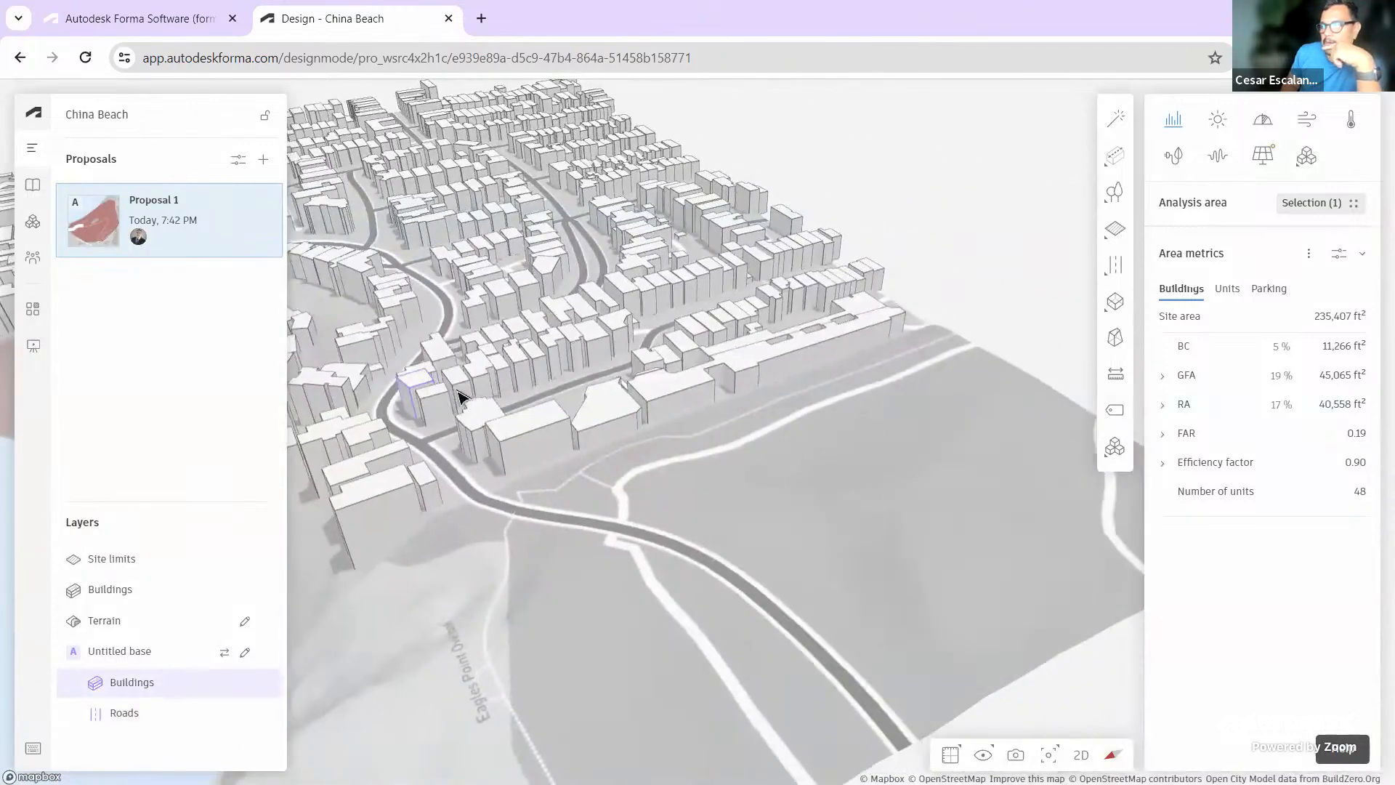
{"action": "scroll", "coordinate": [793, 469], "scroll_direction": "down", "scroll_amount": 3}
{"action": "right_click_drag", "start_coordinate": [834, 477], "coordinate": [930, 483]}
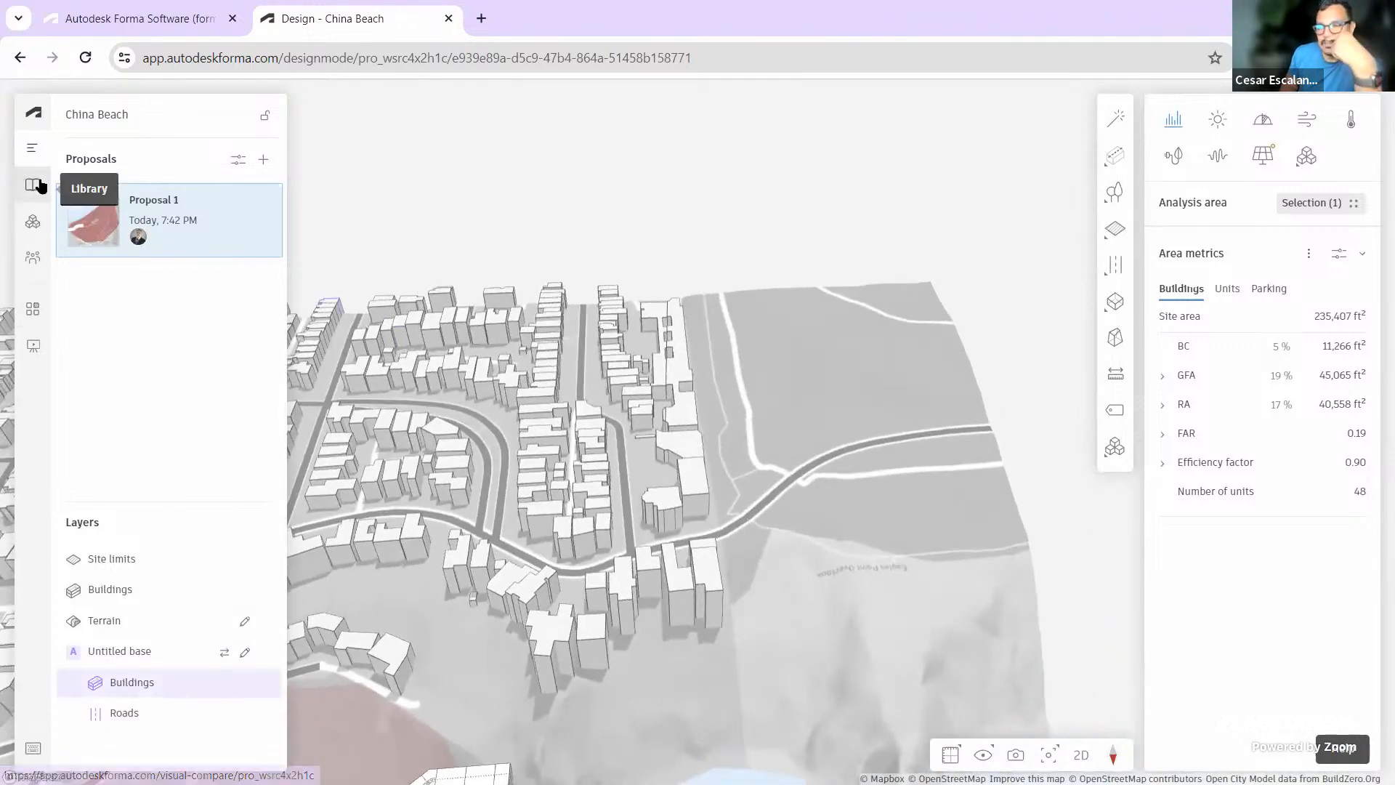
{"action": "left_click", "coordinate": [32, 222]}
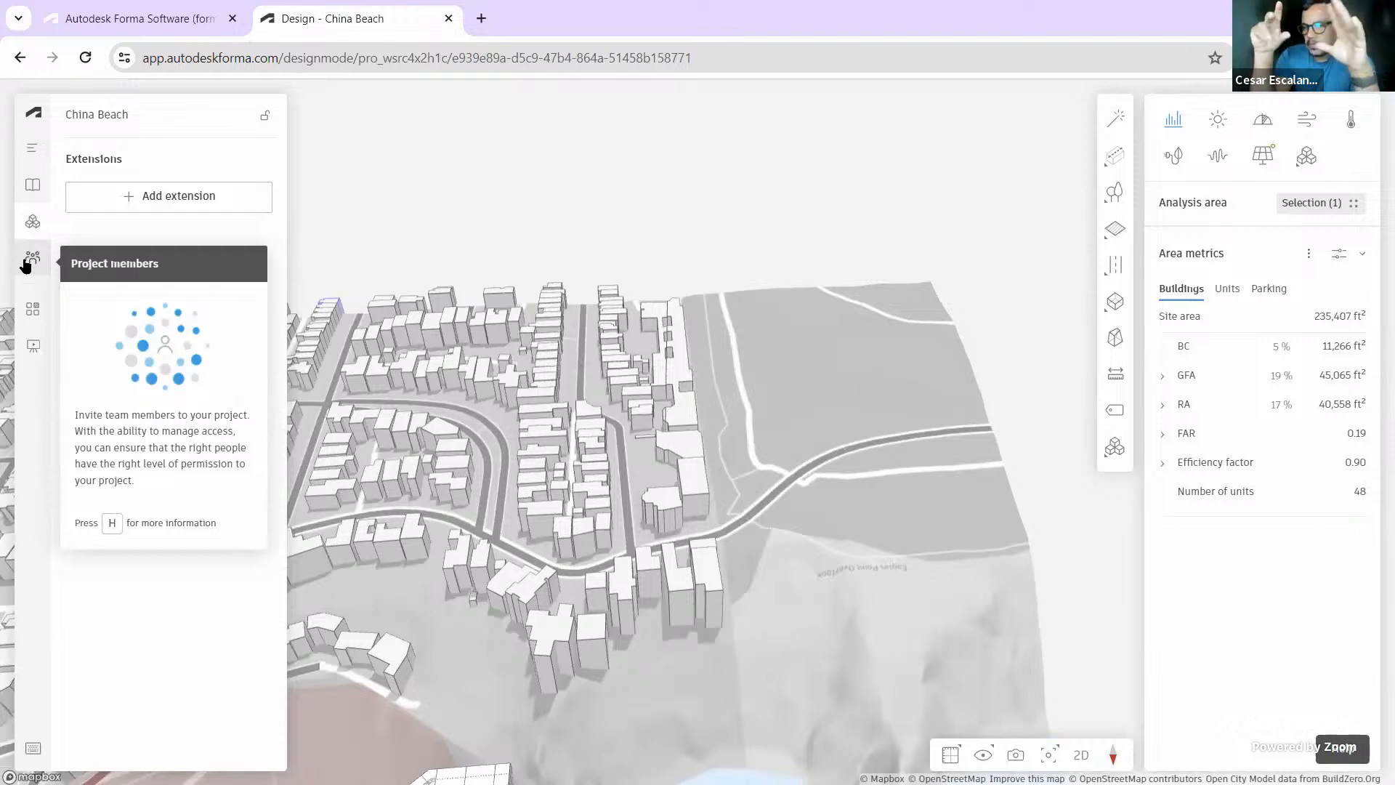
Open the Add extension catalogue and browse Dynamo Player, EvolveLAB Veras, Revit add-in and Shadow study
{"action": "left_click", "coordinate": [178, 197]}
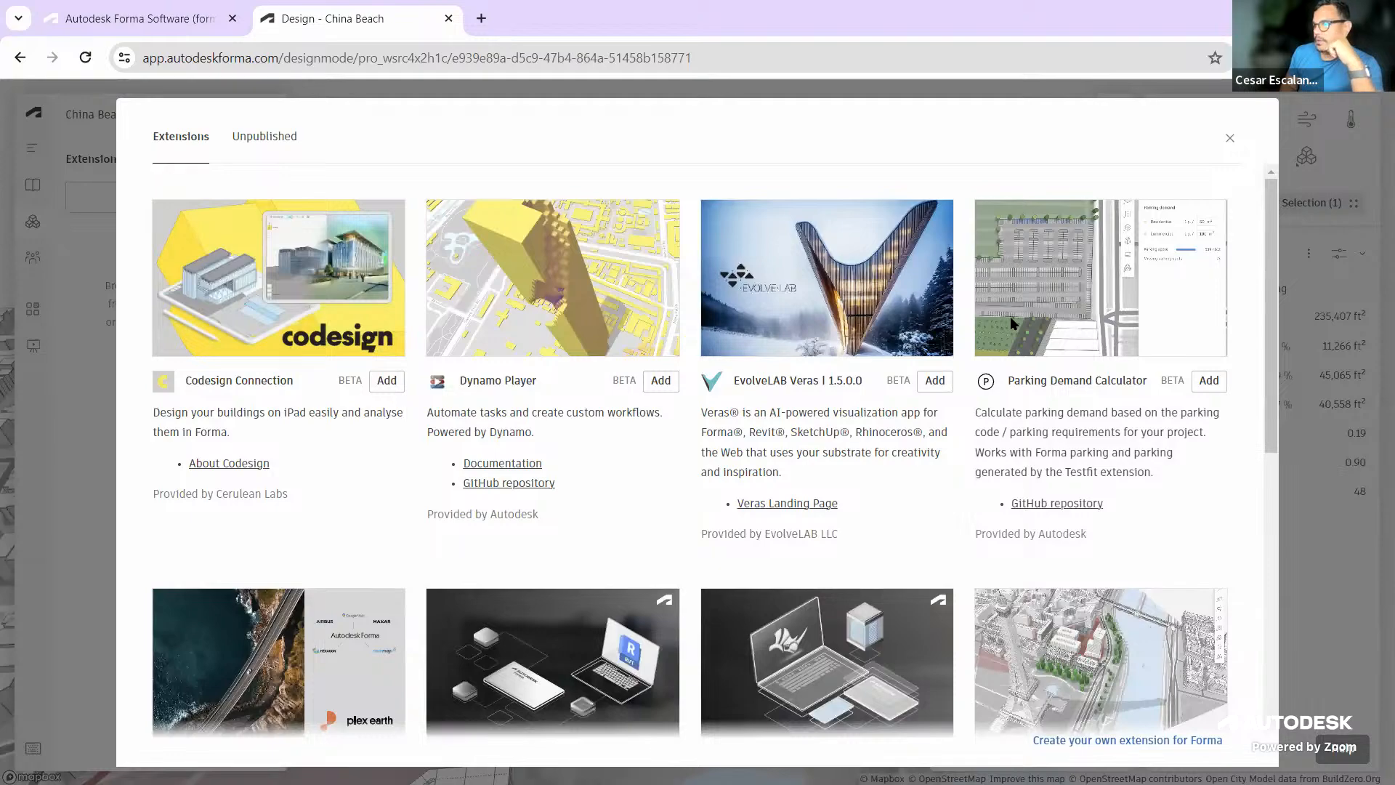
{"action": "scroll", "coordinate": [1012, 319], "scroll_direction": "down", "scroll_amount": 8}
{"action": "scroll", "coordinate": [1016, 327], "scroll_direction": "up", "scroll_amount": 8}
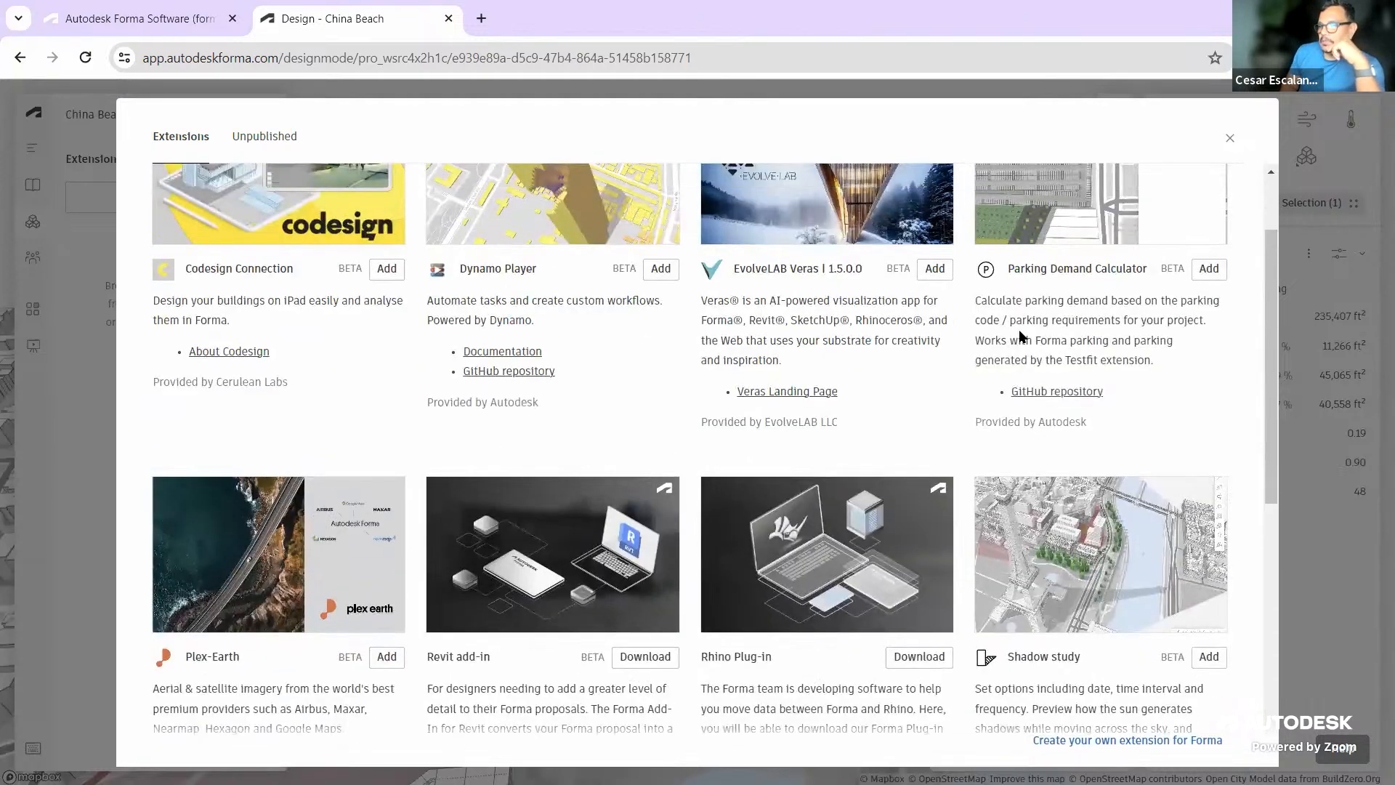
{"action": "scroll", "coordinate": [1020, 337], "scroll_direction": "up", "scroll_amount": 2}
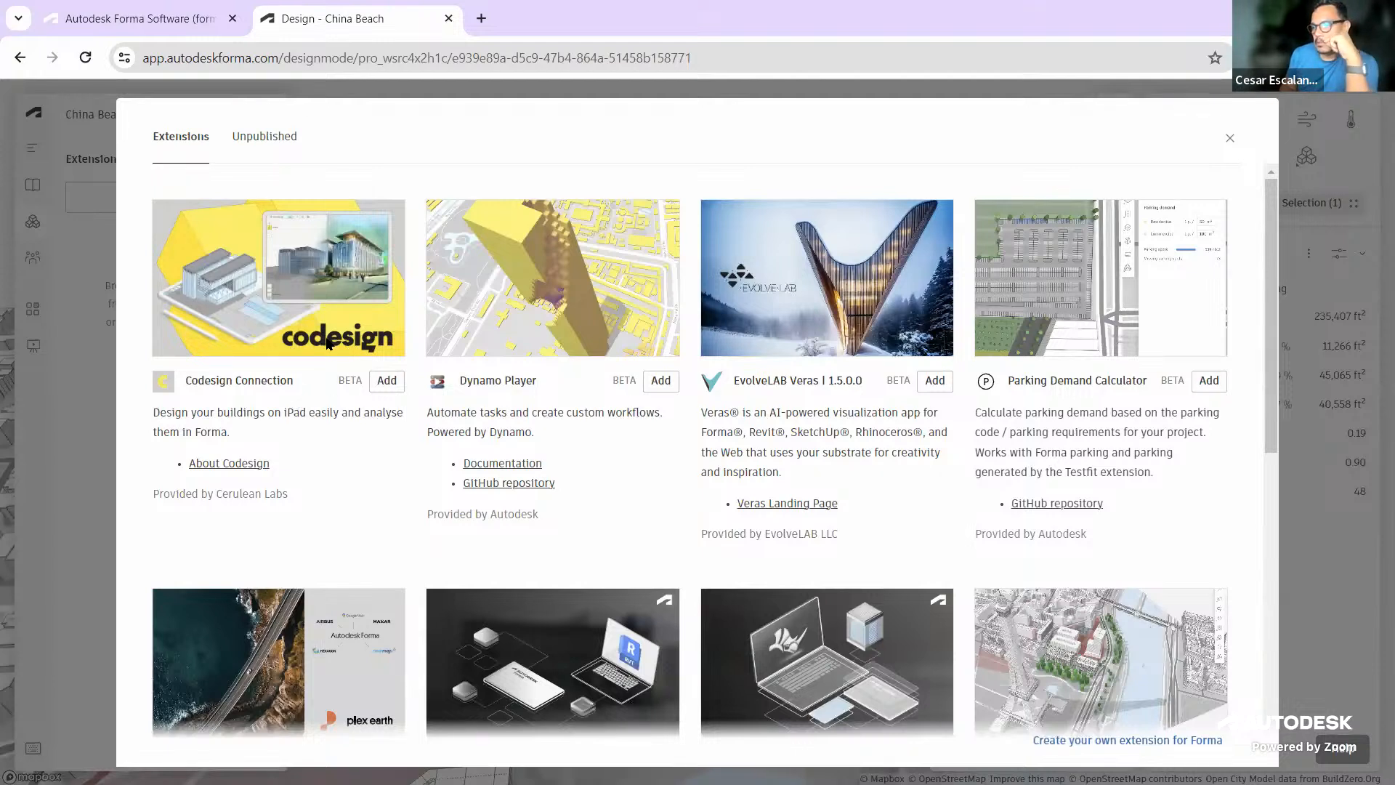
{"action": "scroll", "coordinate": [666, 395], "scroll_direction": "down", "scroll_amount": 1}
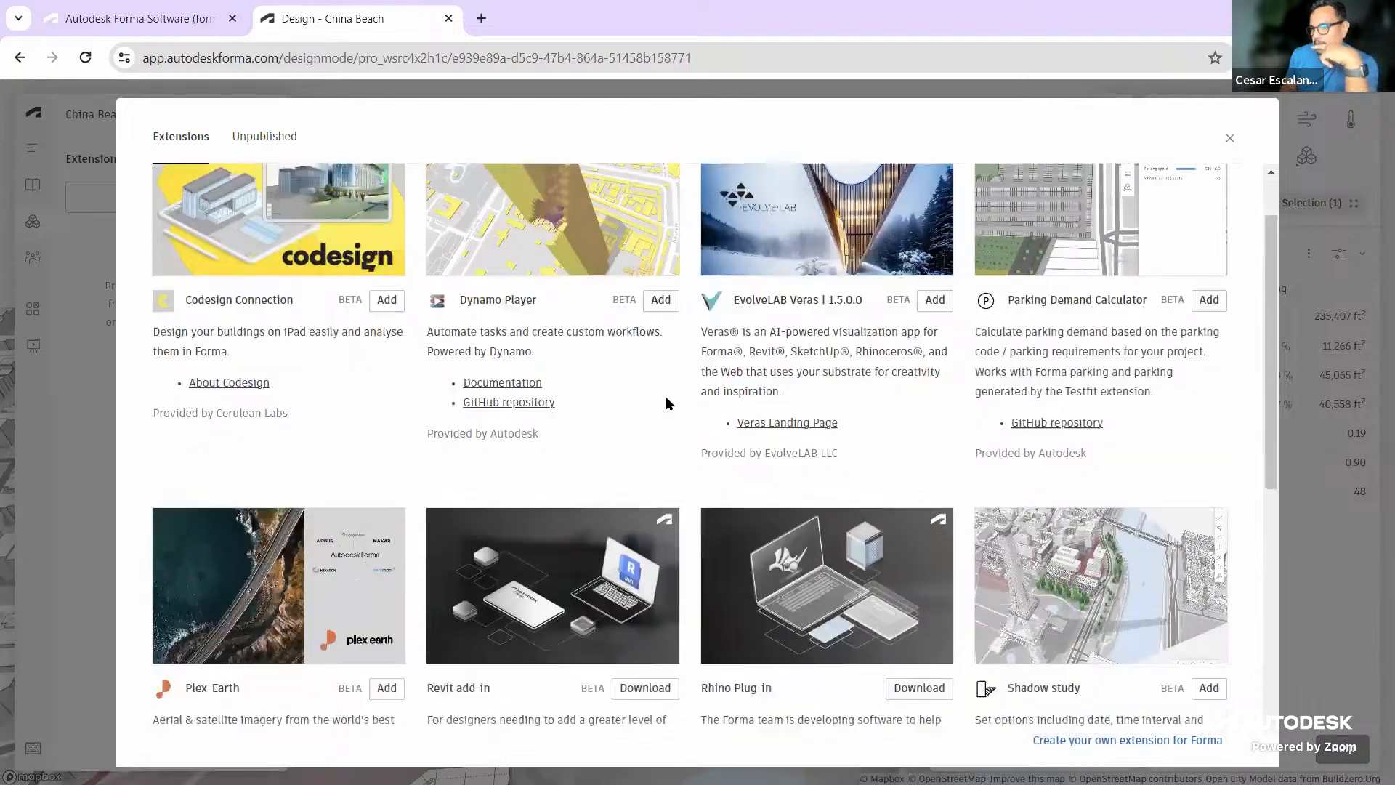
{"action": "scroll", "coordinate": [545, 334], "scroll_direction": "up", "scroll_amount": 1}
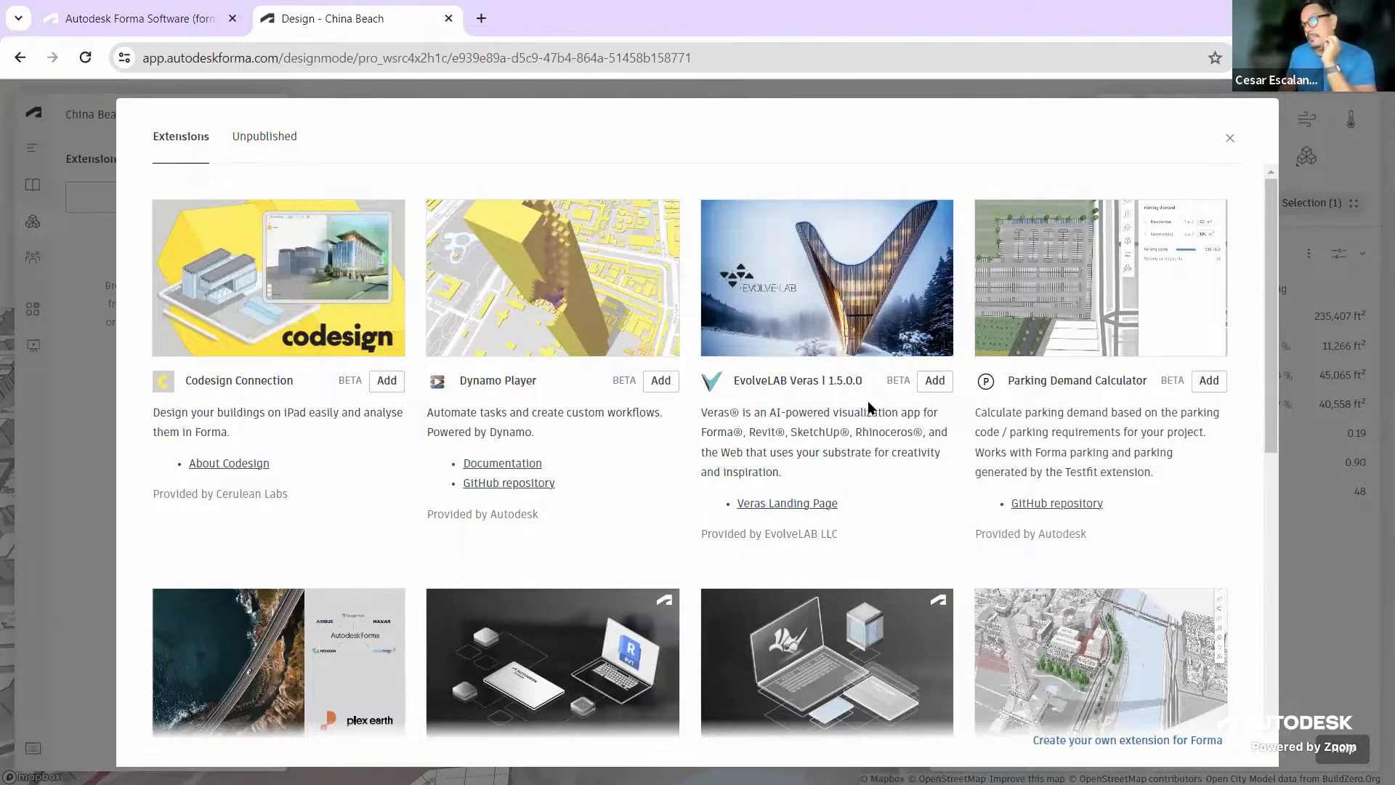
{"action": "scroll", "coordinate": [861, 486], "scroll_direction": "down", "scroll_amount": 5}
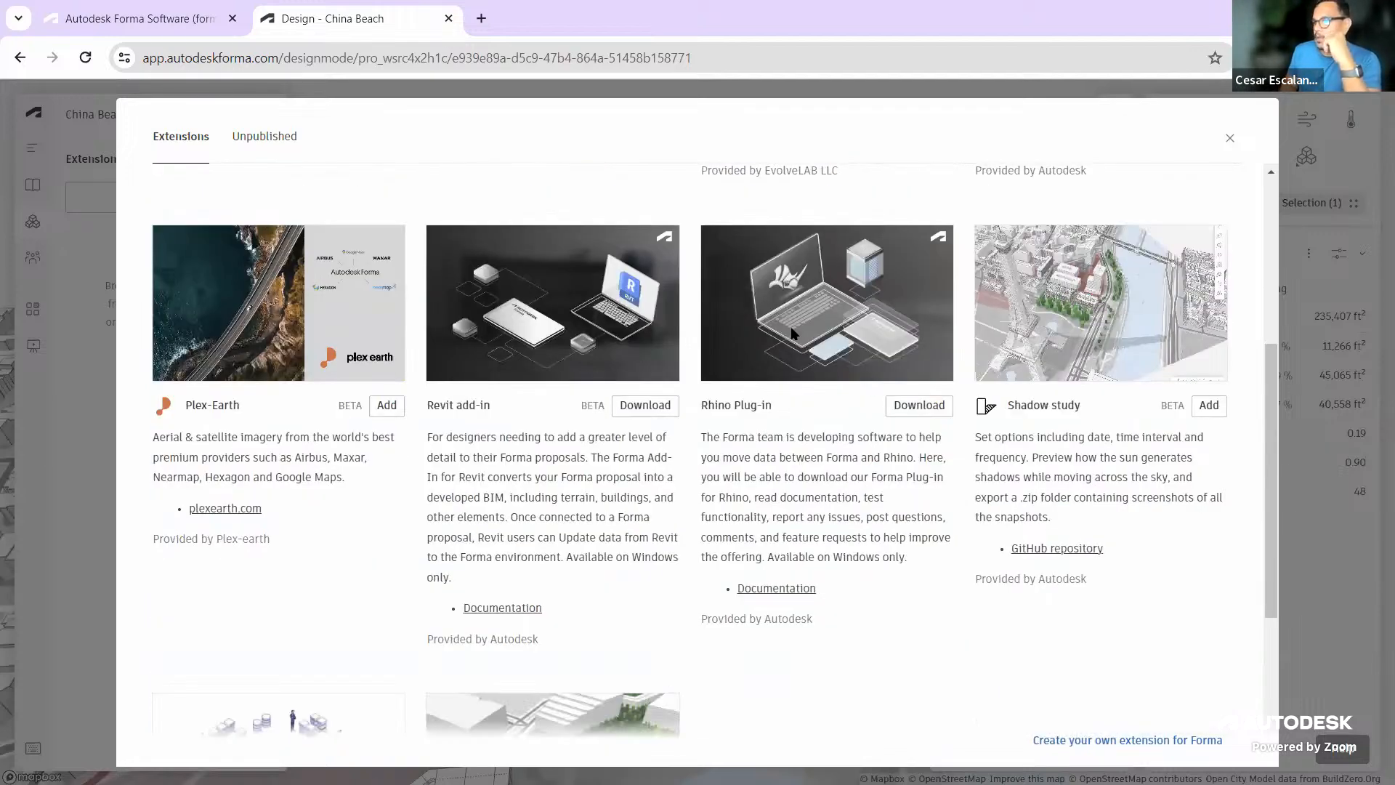
Add the TestFit extension to the China Beach project and close the catalogue
{"action": "left_click", "coordinate": [917, 407]}
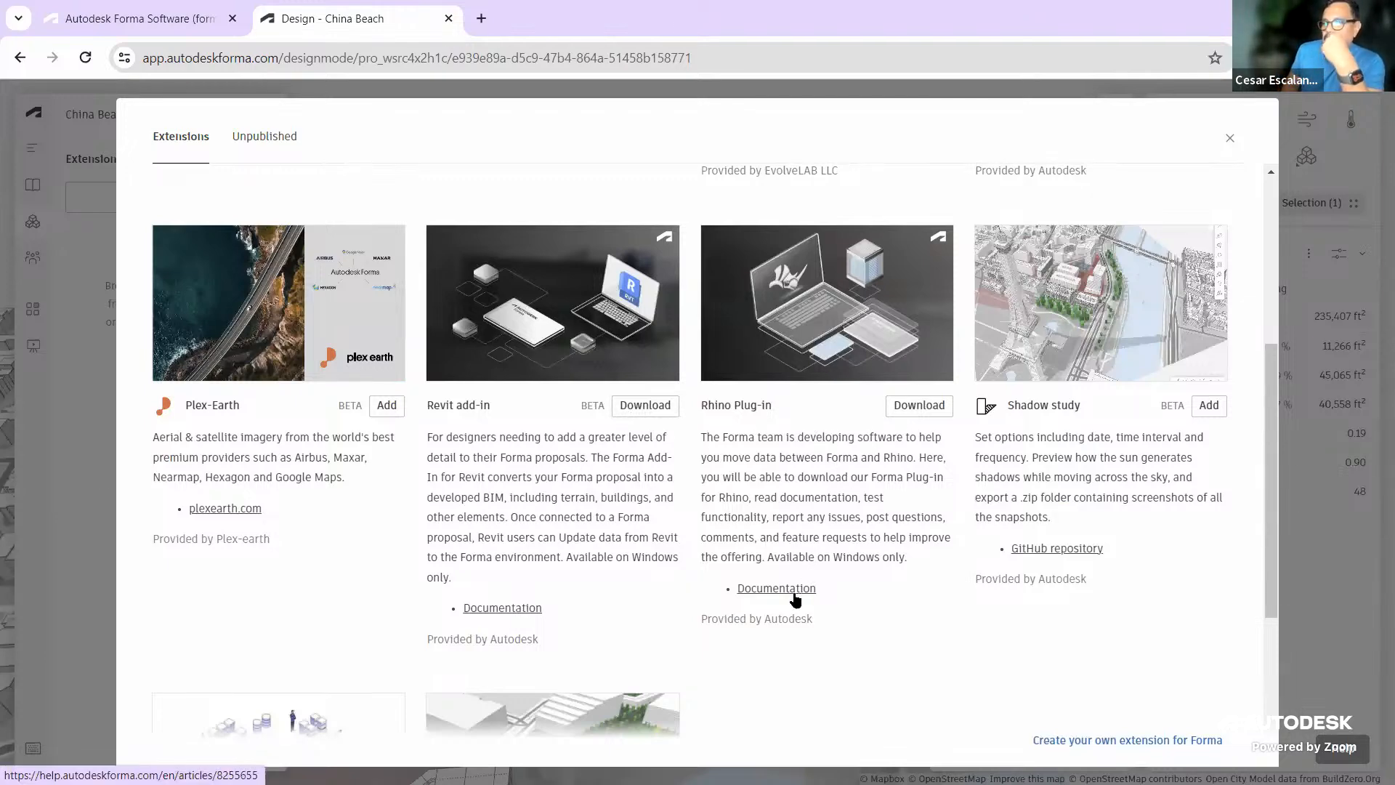
{"action": "scroll", "coordinate": [1119, 475], "scroll_direction": "down", "scroll_amount": 4}
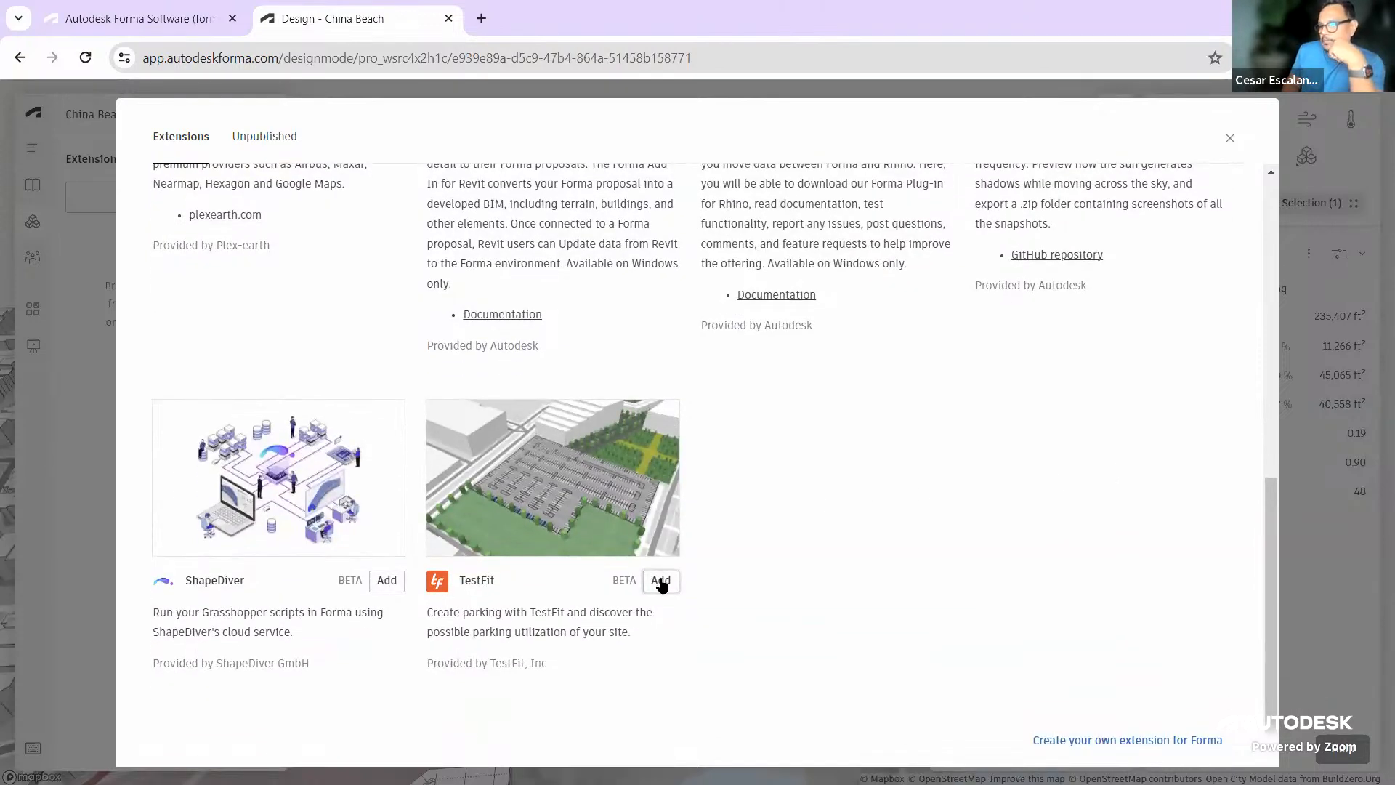
{"action": "left_click", "coordinate": [660, 581]}
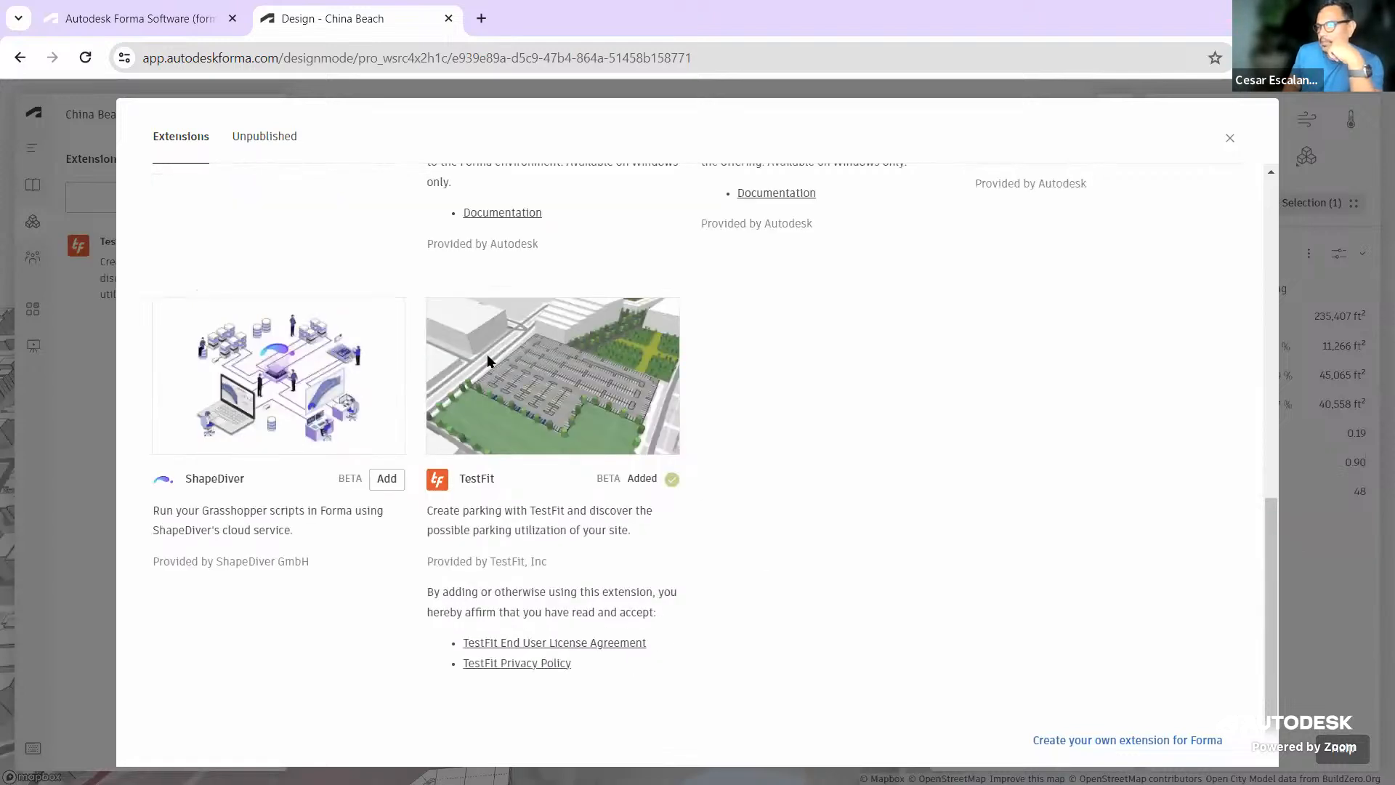
{"action": "left_click", "coordinate": [1230, 138]}
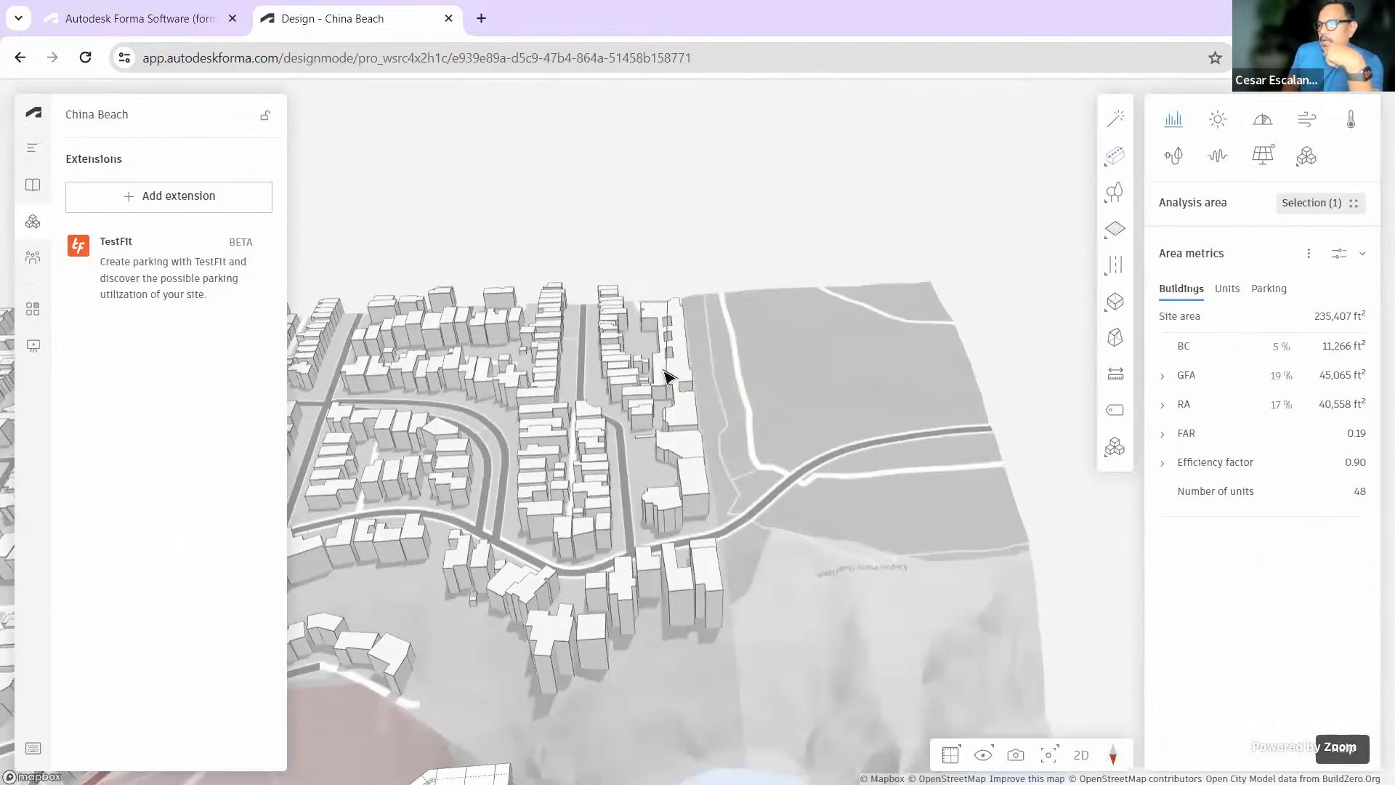
Frame the open lot and launch TestFit Parking from the Generators flyout to show its card
{"action": "left_click_drag", "start_coordinate": [794, 409], "coordinate": [754, 477]}
{"action": "scroll", "coordinate": [726, 444], "scroll_direction": "up", "scroll_amount": 5}
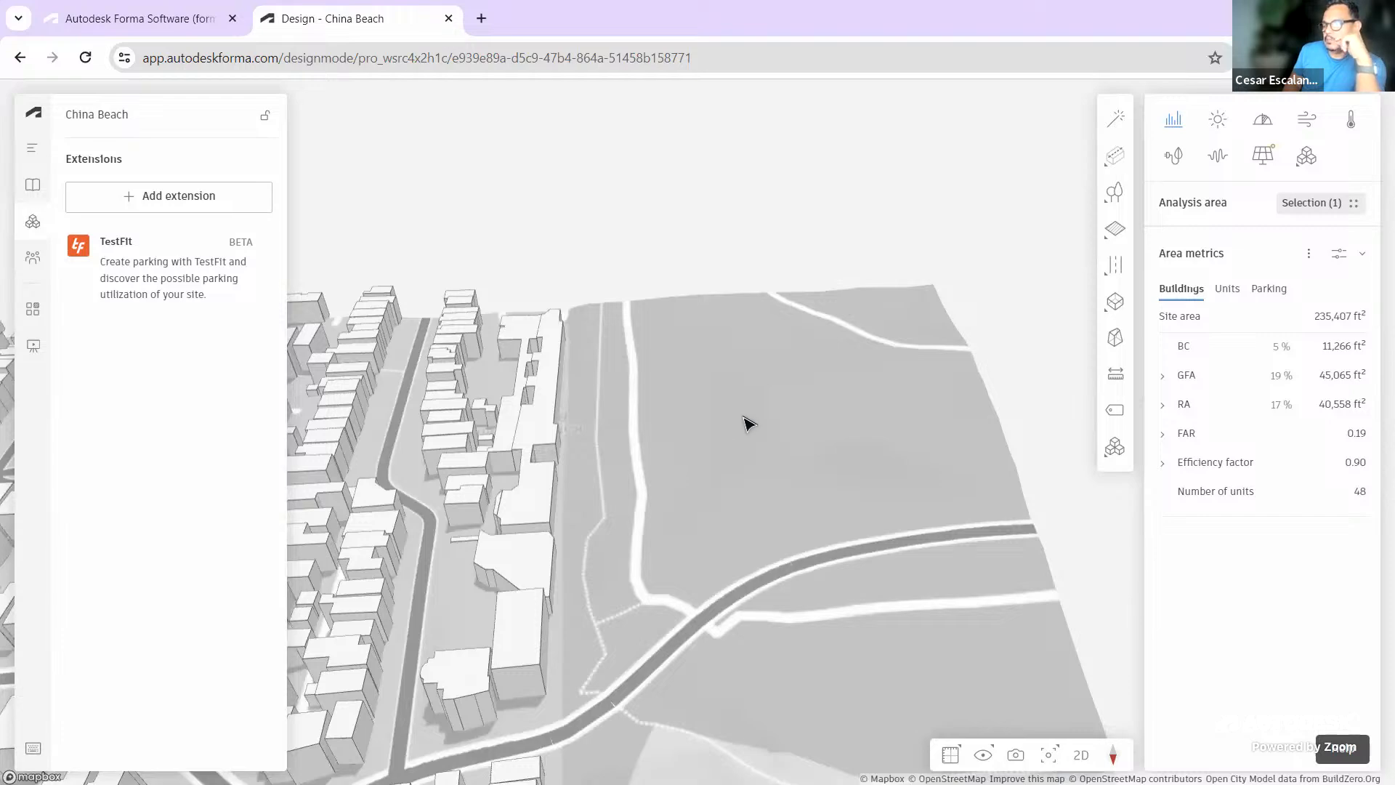
{"action": "right_click_drag", "start_coordinate": [892, 456], "coordinate": [886, 500]}
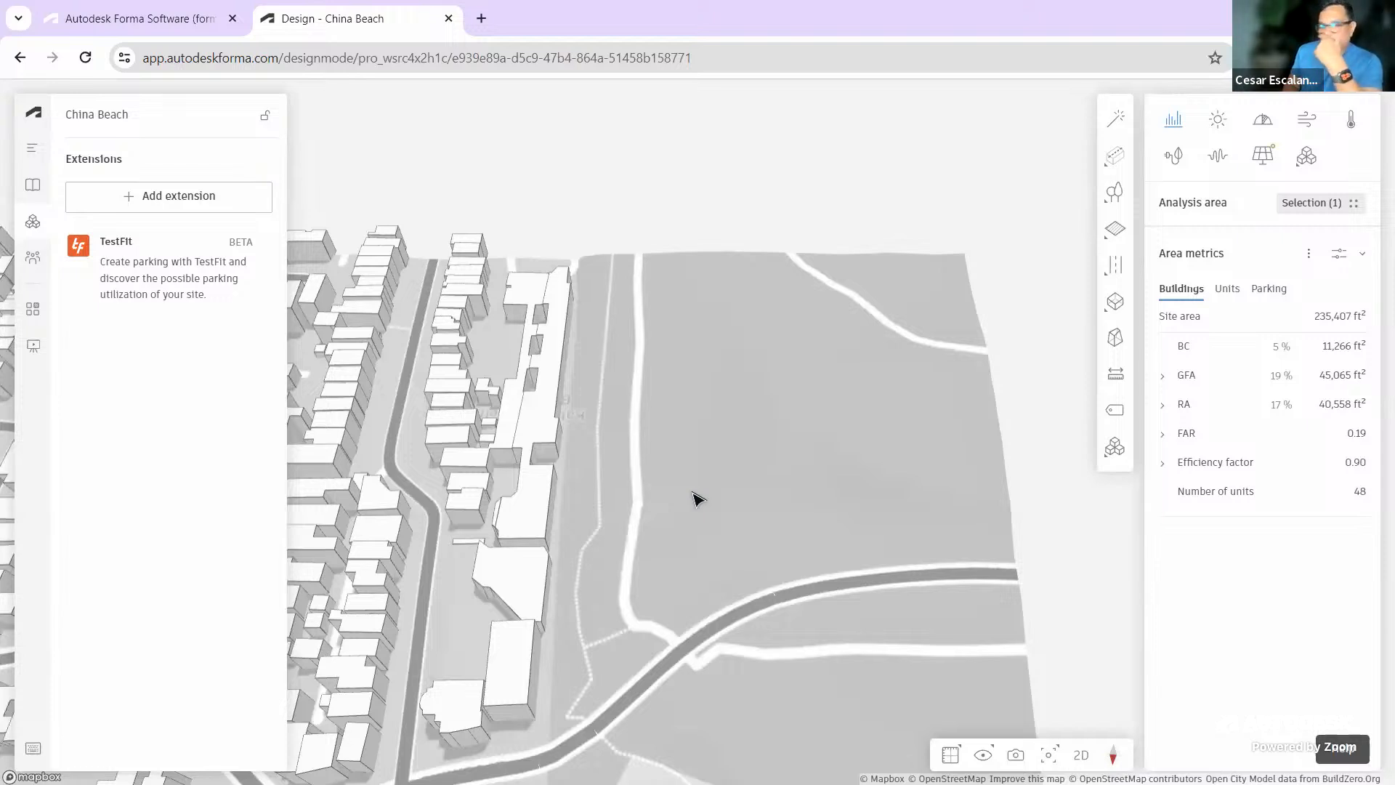
{"action": "left_click", "coordinate": [1114, 448]}
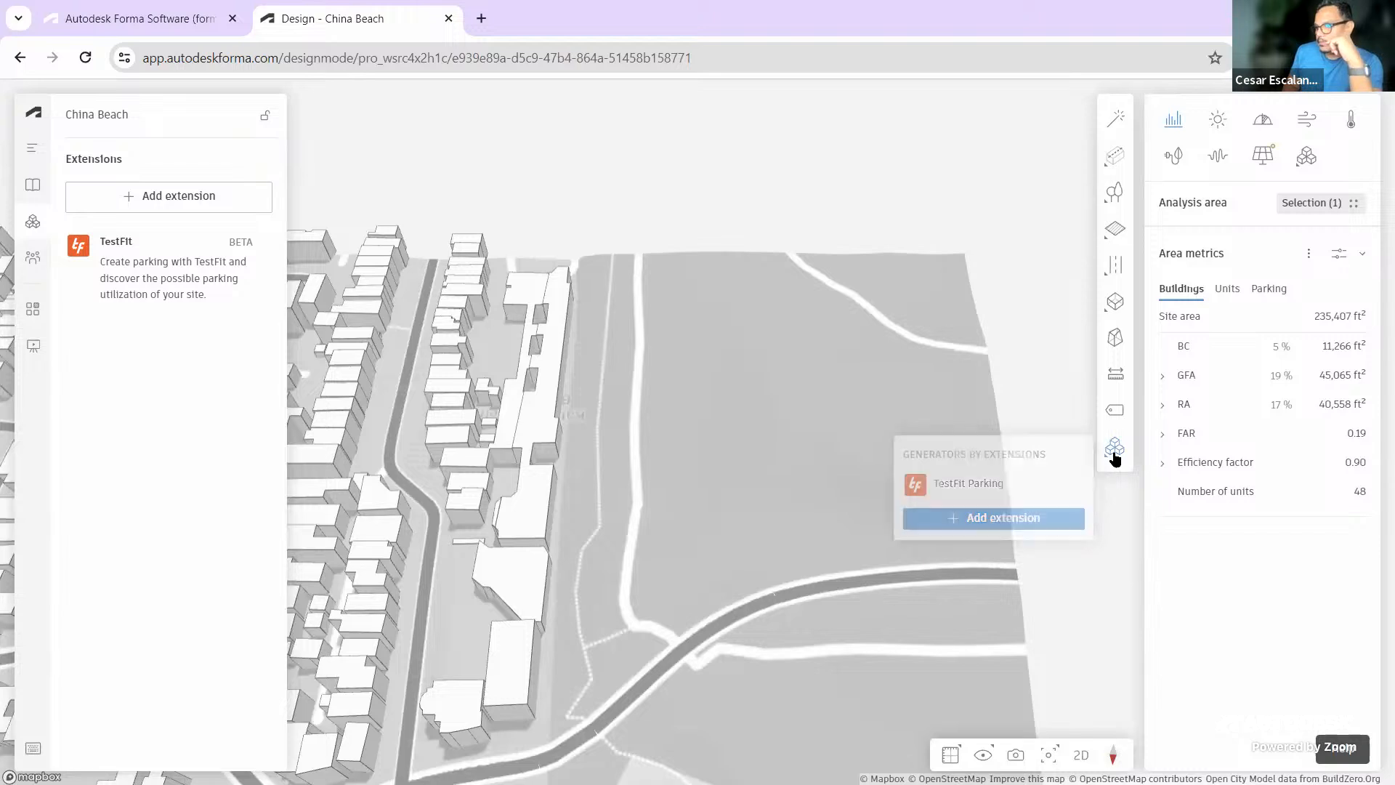
{"action": "mouse_move", "coordinate": [1114, 448]}
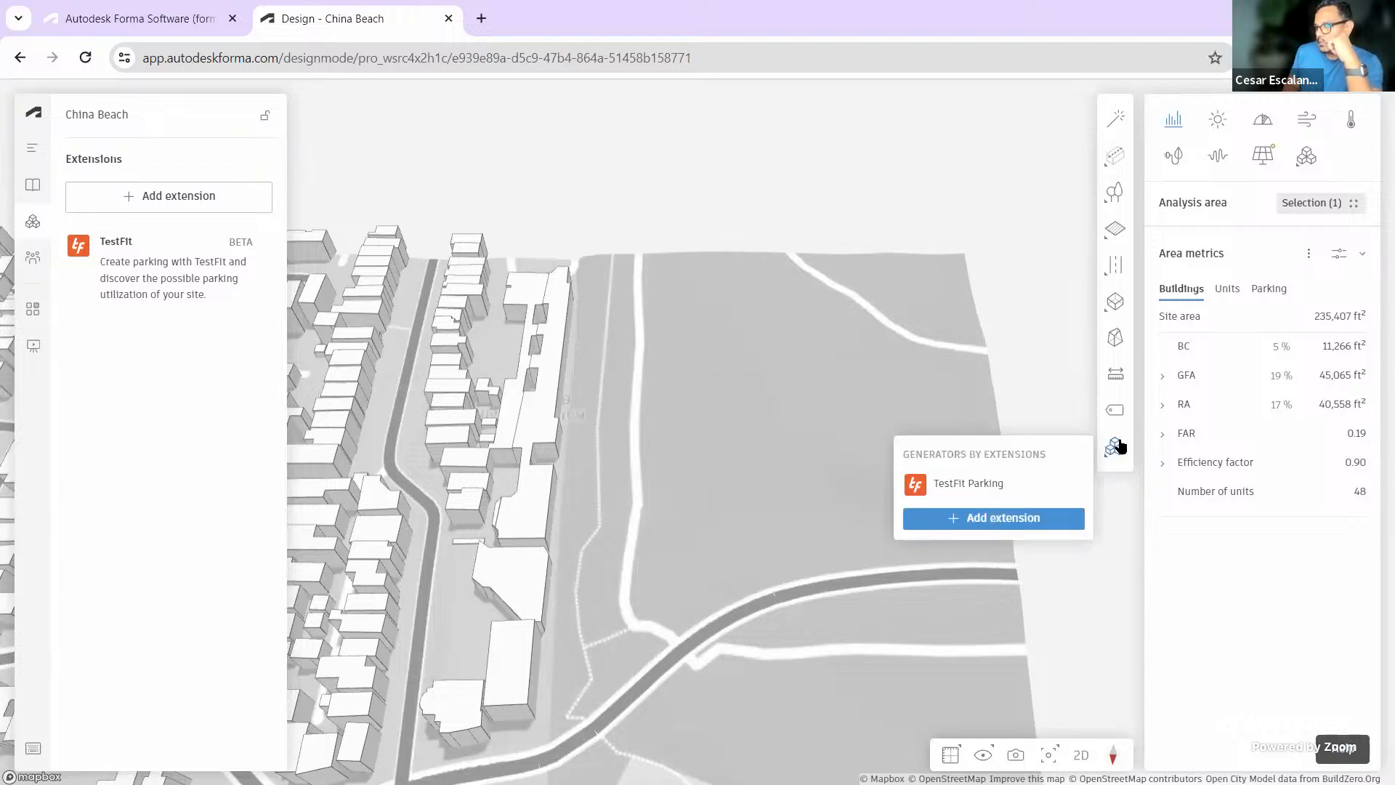
{"action": "left_click", "coordinate": [970, 484]}
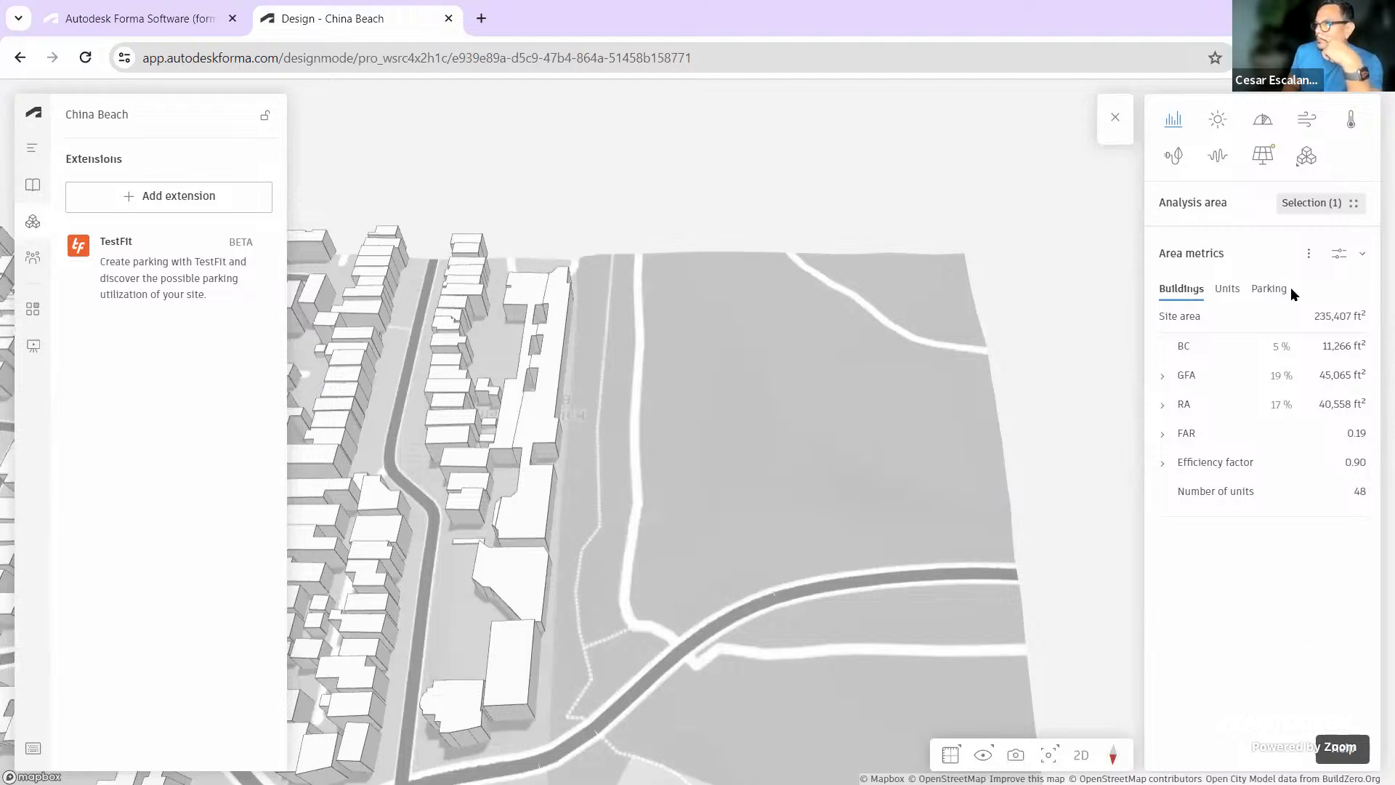
{"action": "left_click", "coordinate": [1306, 155]}
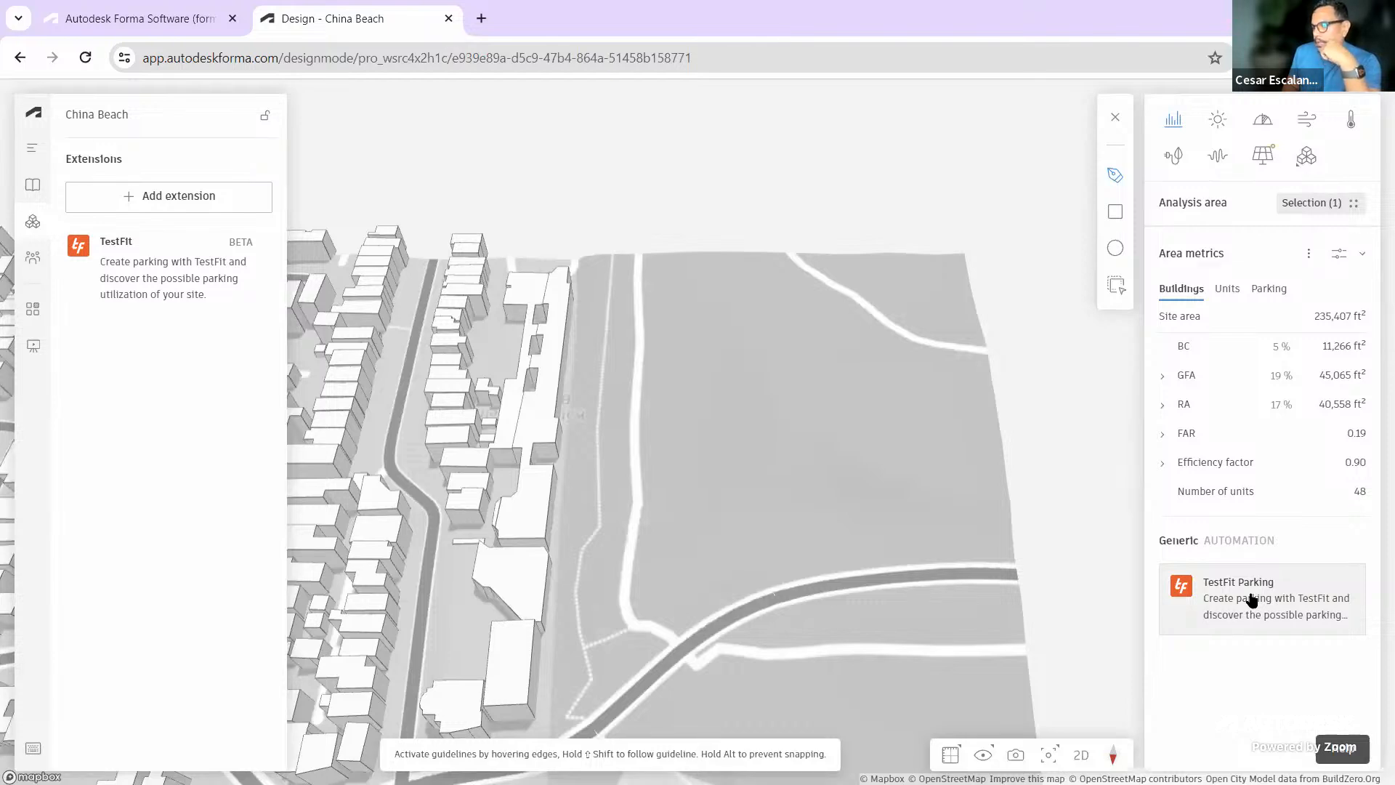
In TestFit Parking settings, enter 25' aisle width, 15' turn radius and 20-stall max run
{"action": "left_click", "coordinate": [1251, 601]}
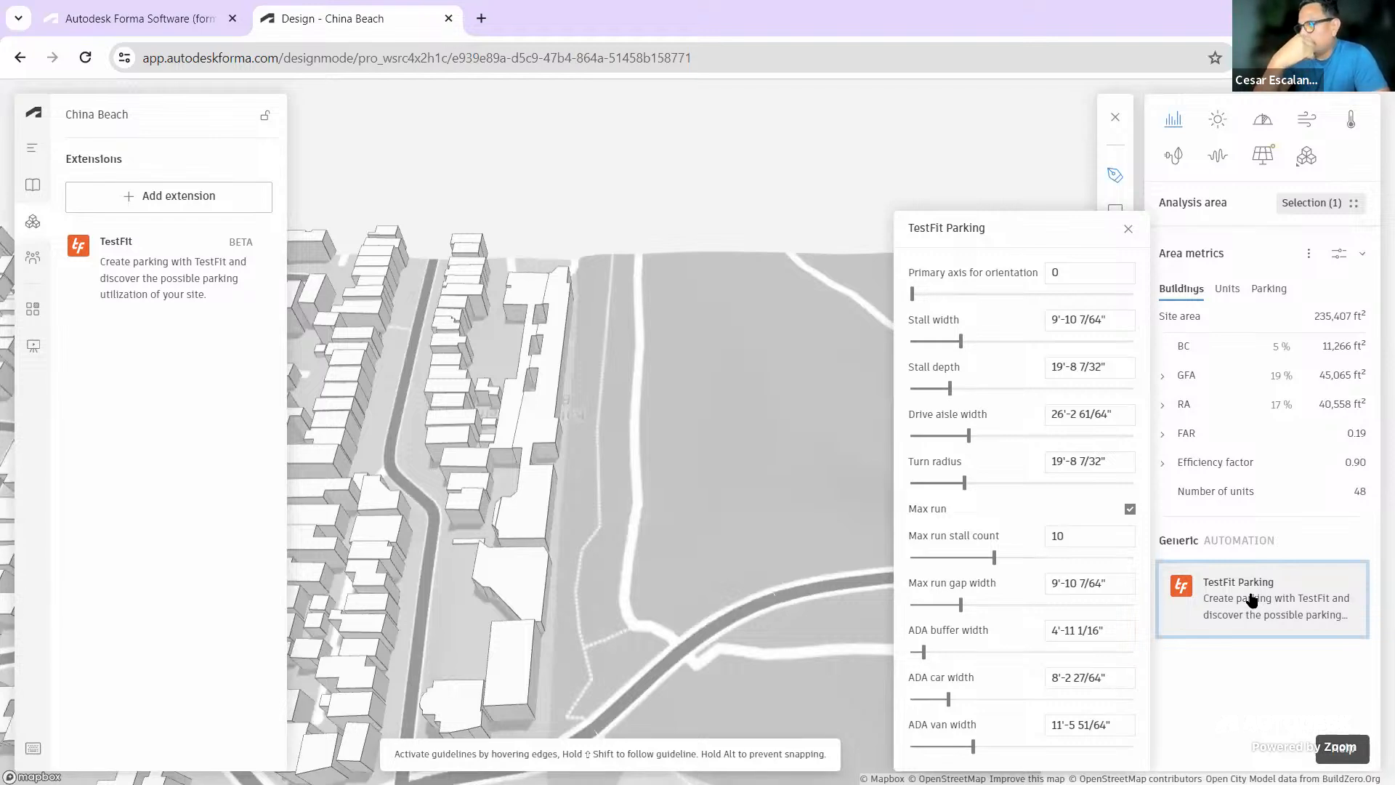
{"action": "left_click_drag", "start_coordinate": [1114, 417], "coordinate": [1050, 420]}
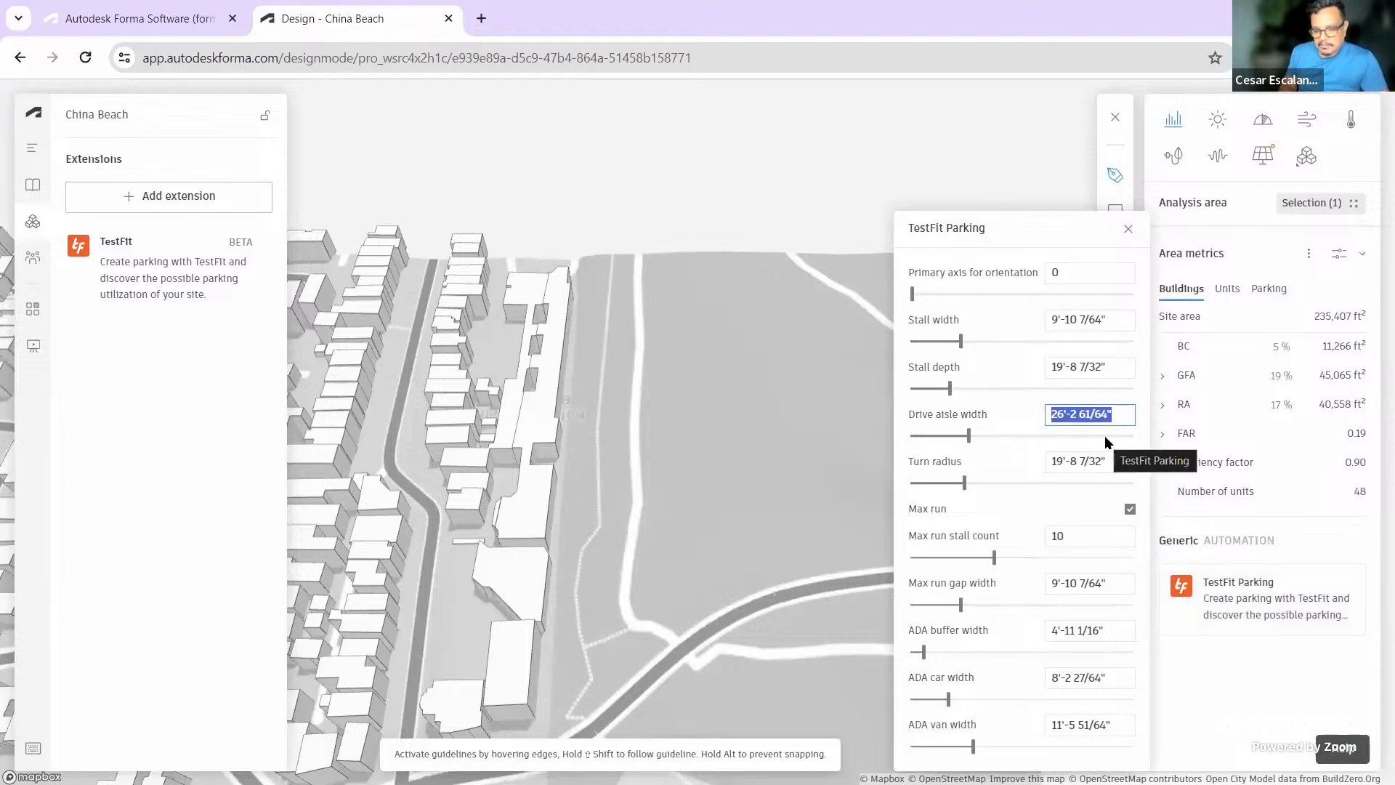
{"action": "type", "text": "25"}
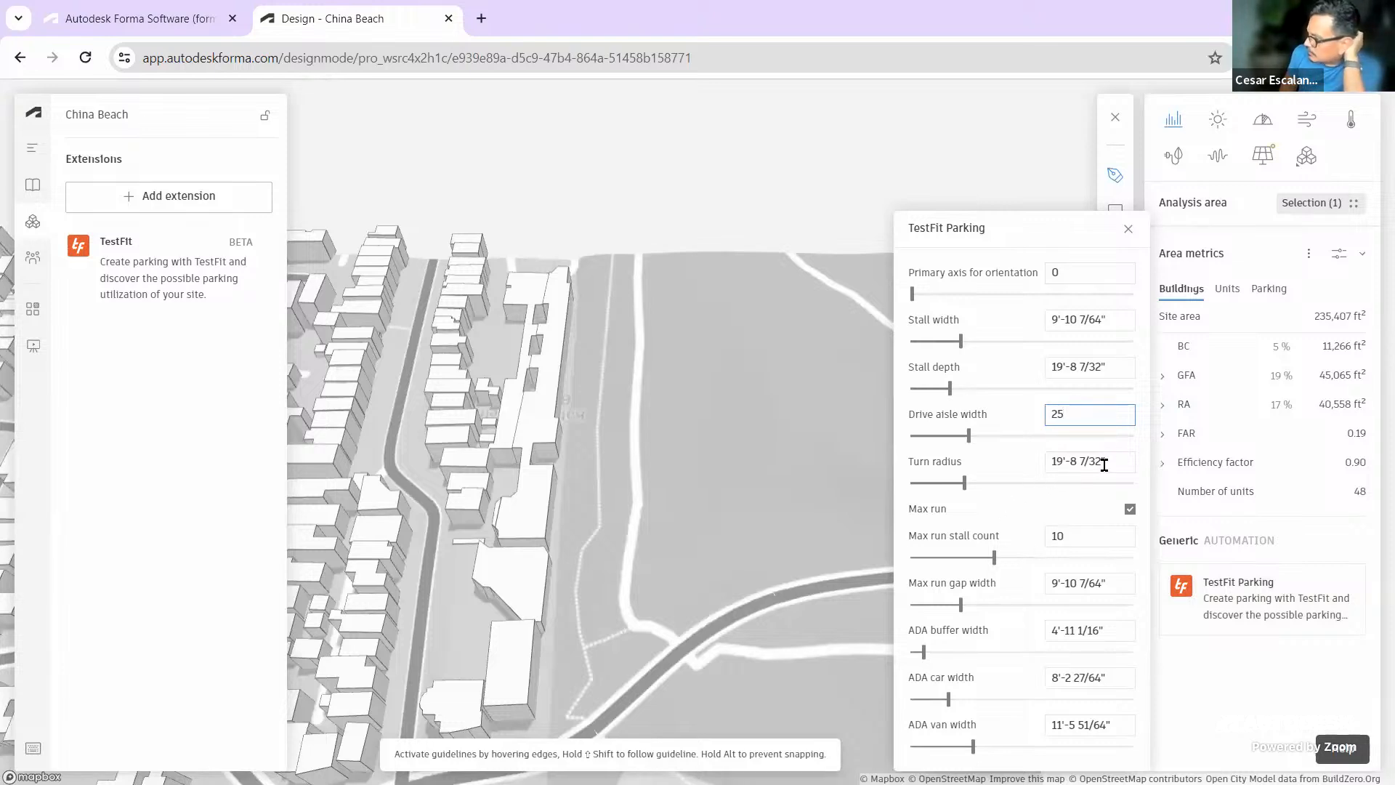
{"action": "left_click", "coordinate": [1102, 466]}
{"action": "type", "text": "15"}
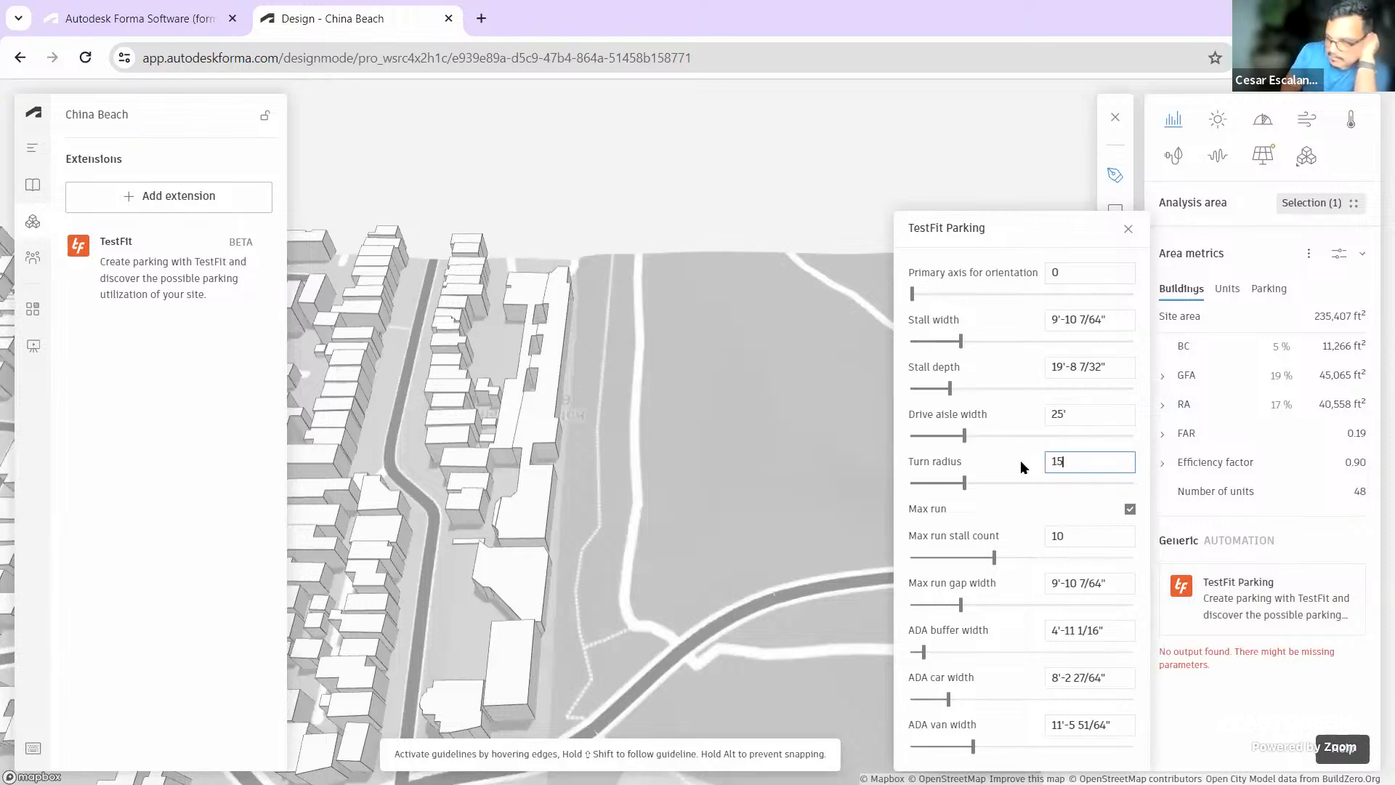
{"action": "left_click", "coordinate": [1069, 536]}
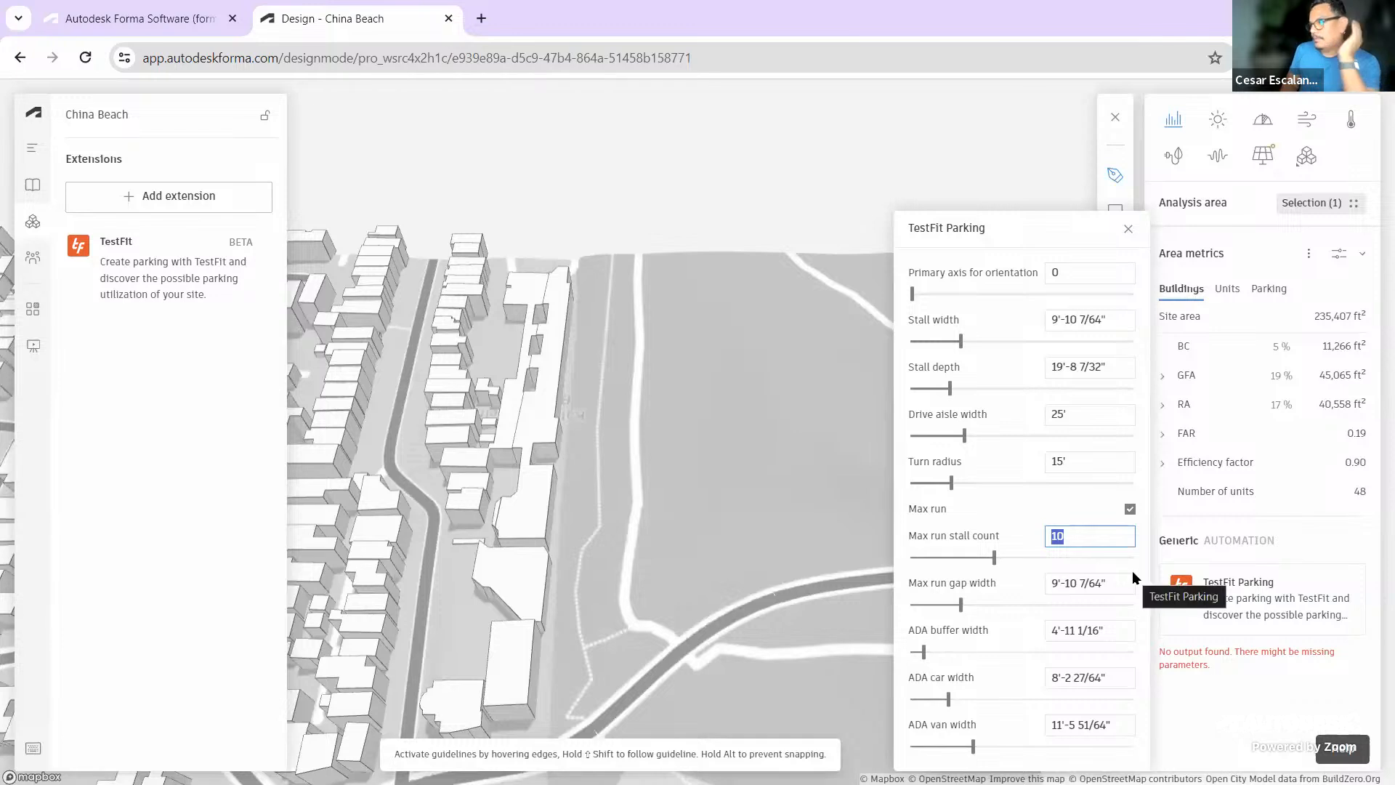
{"action": "type", "text": "20"}
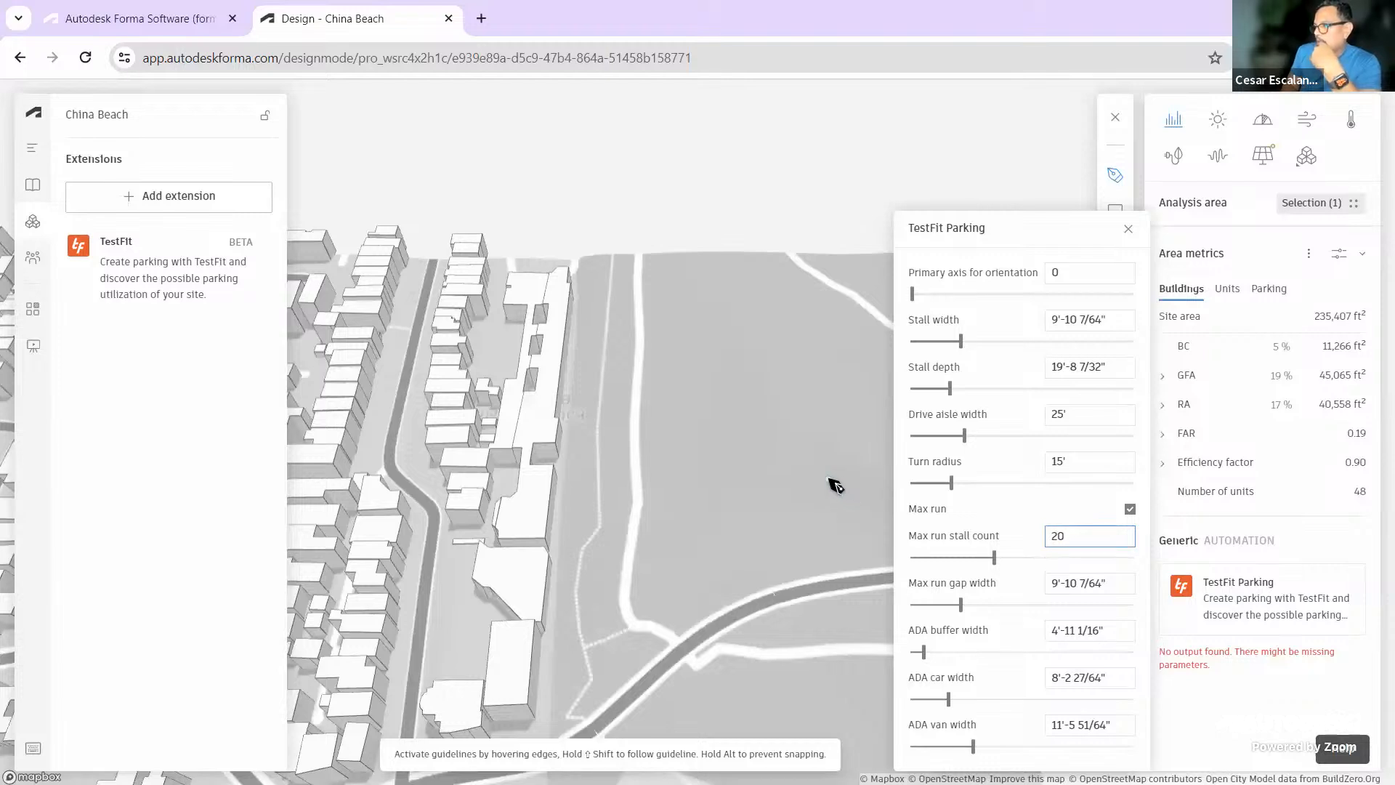
Start outlining the parking area on the lot, then cancel the unfinished outline
{"action": "left_click", "coordinate": [643, 266]}
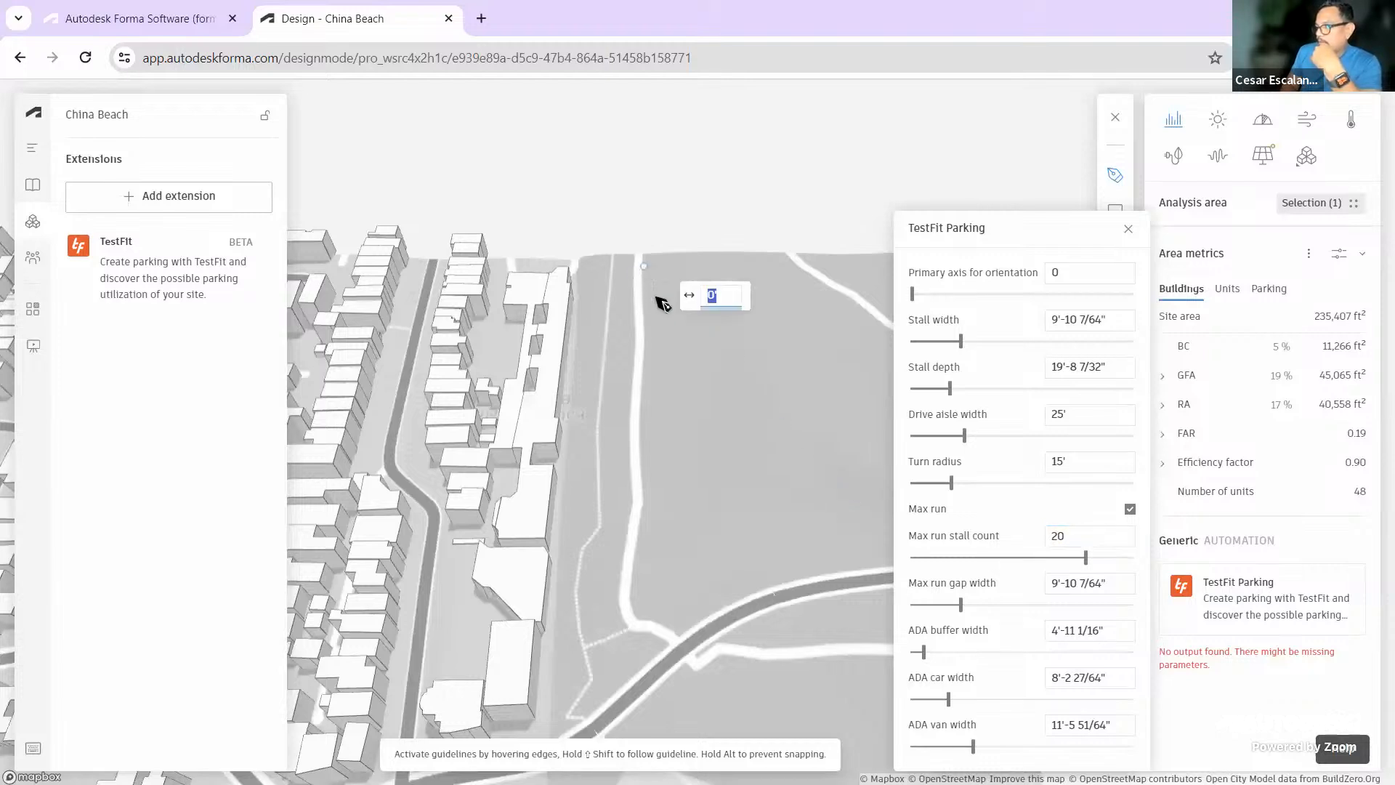
{"action": "left_click", "coordinate": [646, 585]}
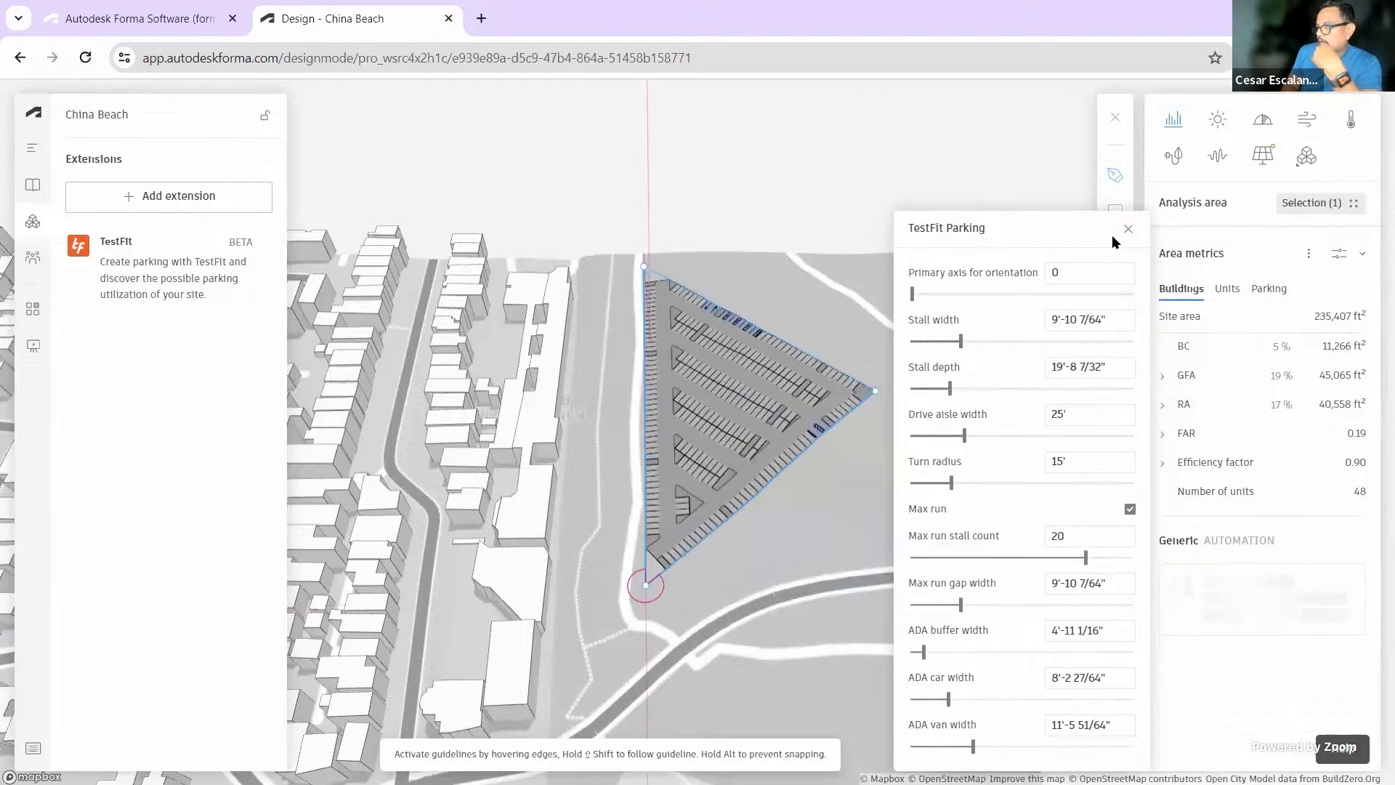
{"action": "left_click", "coordinate": [1128, 228]}
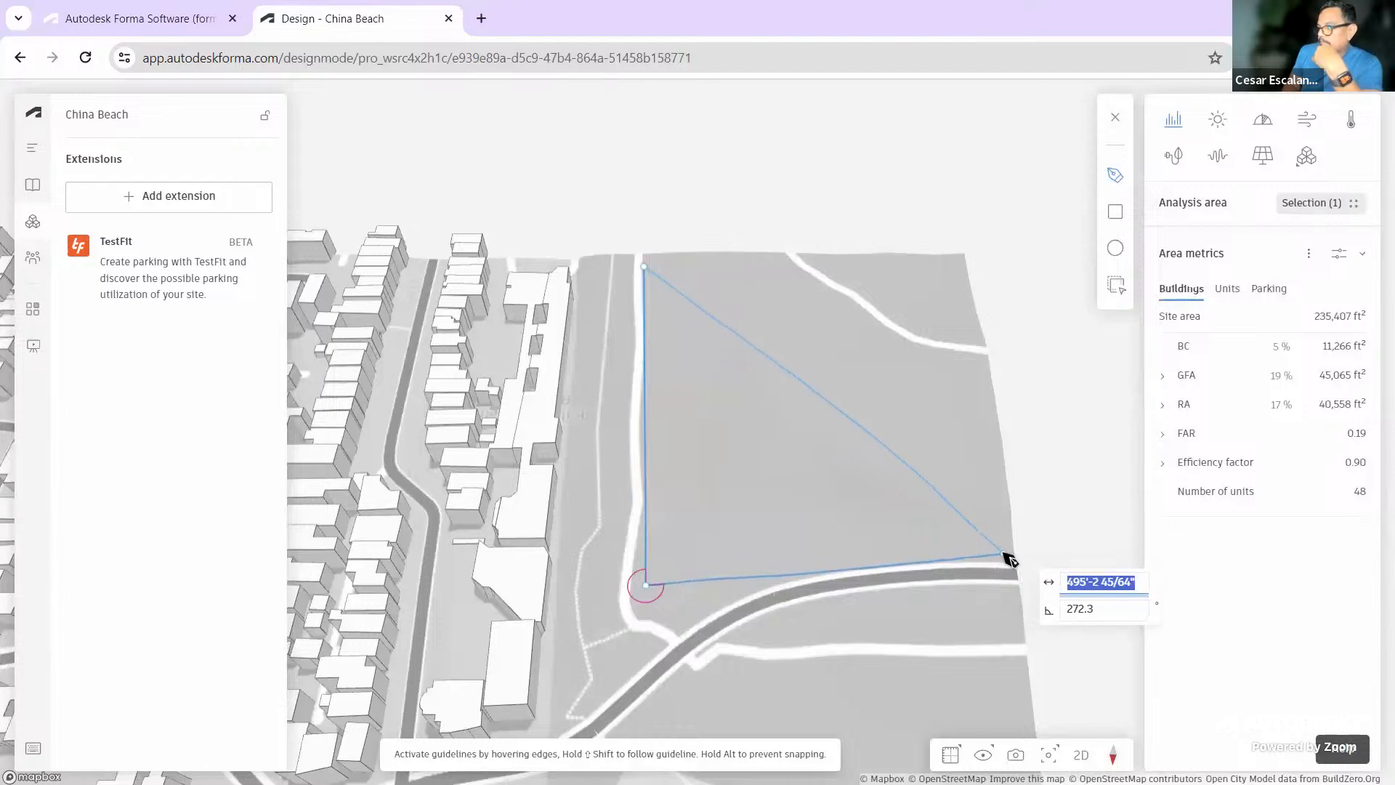
{"action": "left_click", "coordinate": [1005, 556]}
{"action": "left_click", "coordinate": [924, 361]}
{"action": "left_click", "coordinate": [804, 277]}
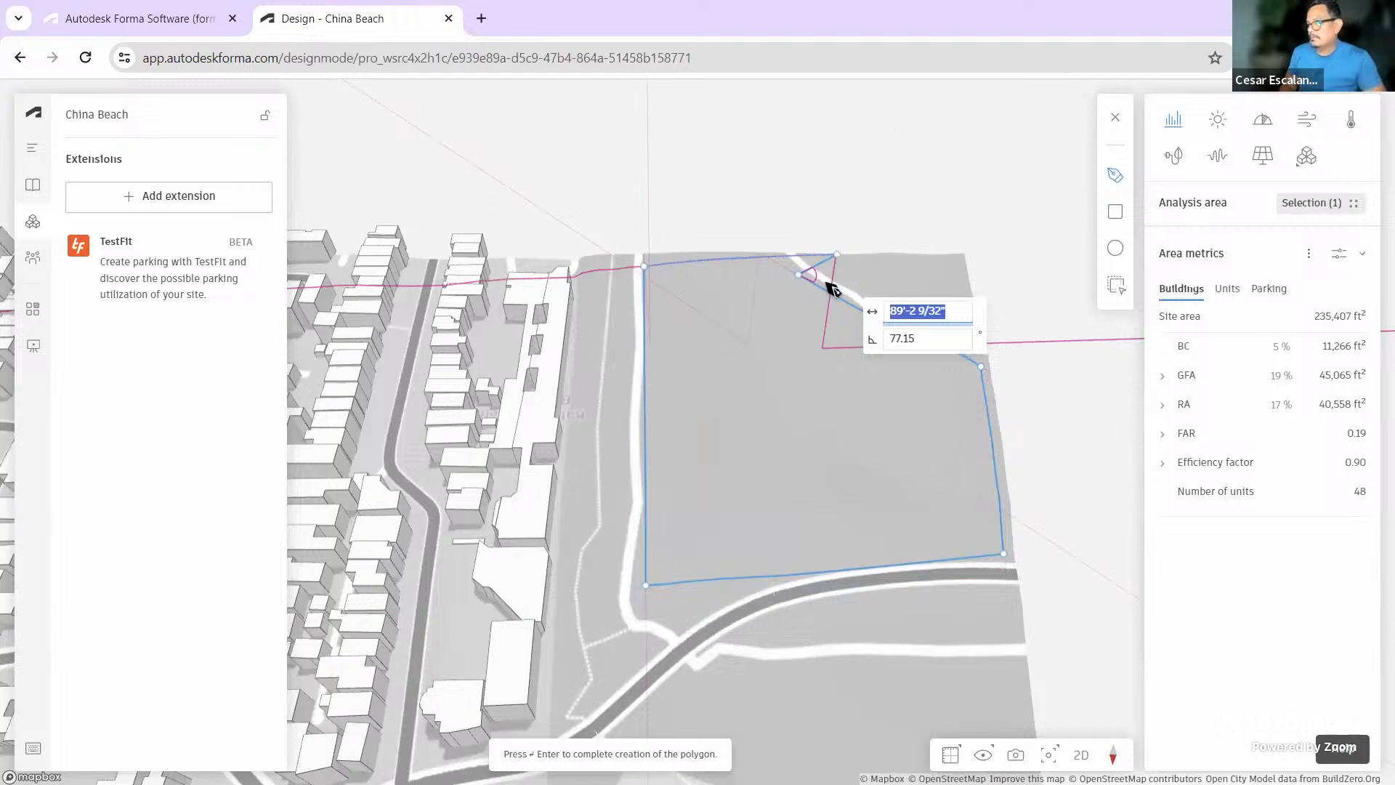
{"action": "key", "text": "Escape"}
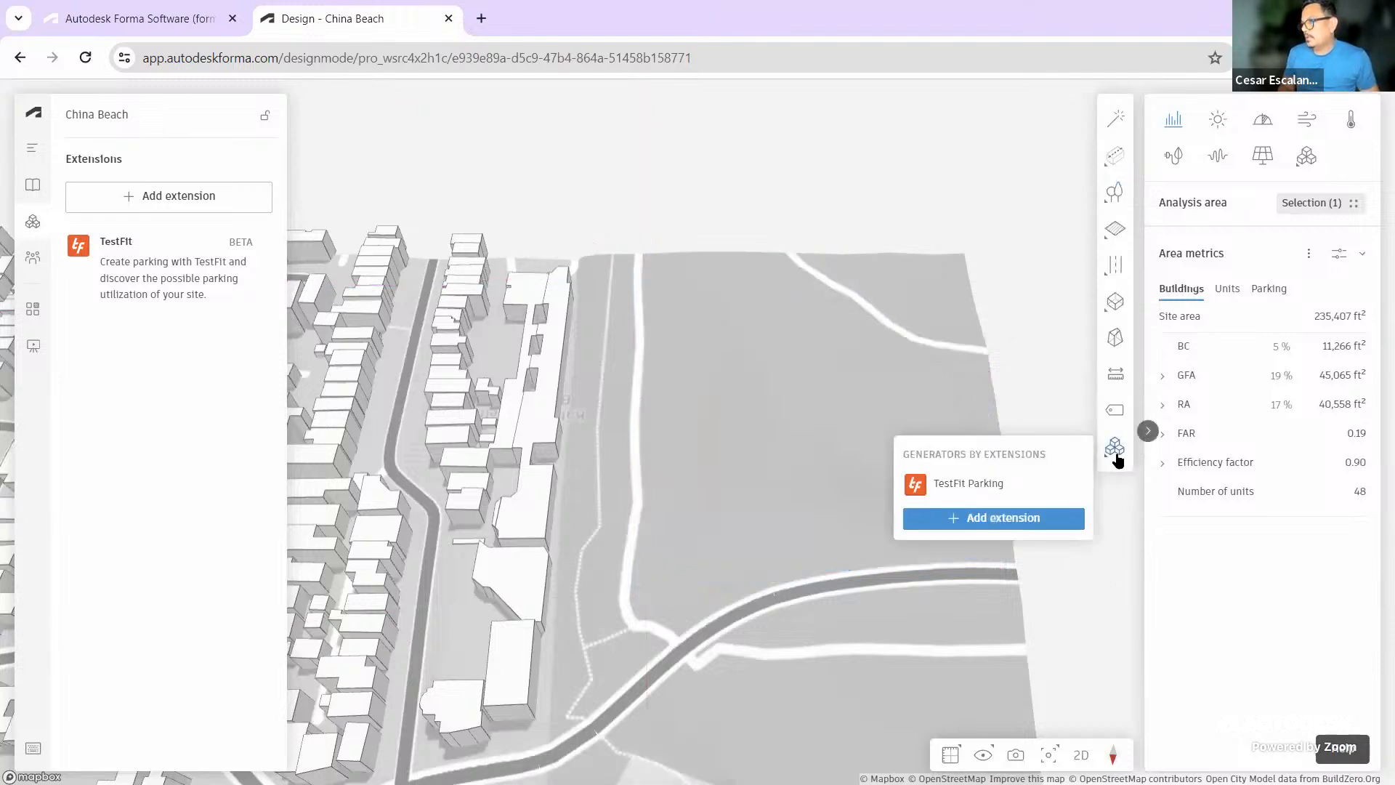
Redraw the four-corner parking outline, generating 720 spots over 295,024 ft², and reopen settings
{"action": "mouse_move", "coordinate": [1120, 458]}
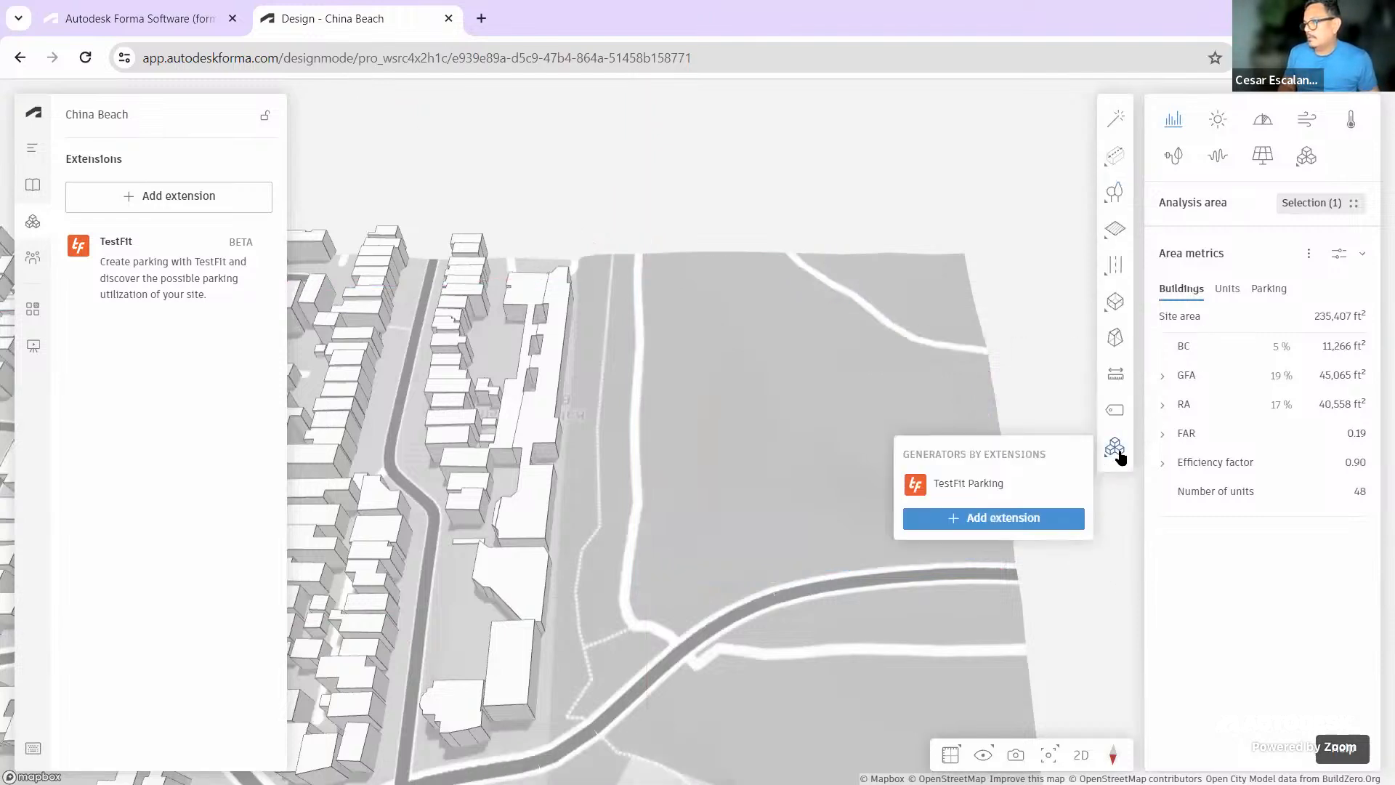
{"action": "left_click", "coordinate": [970, 483]}
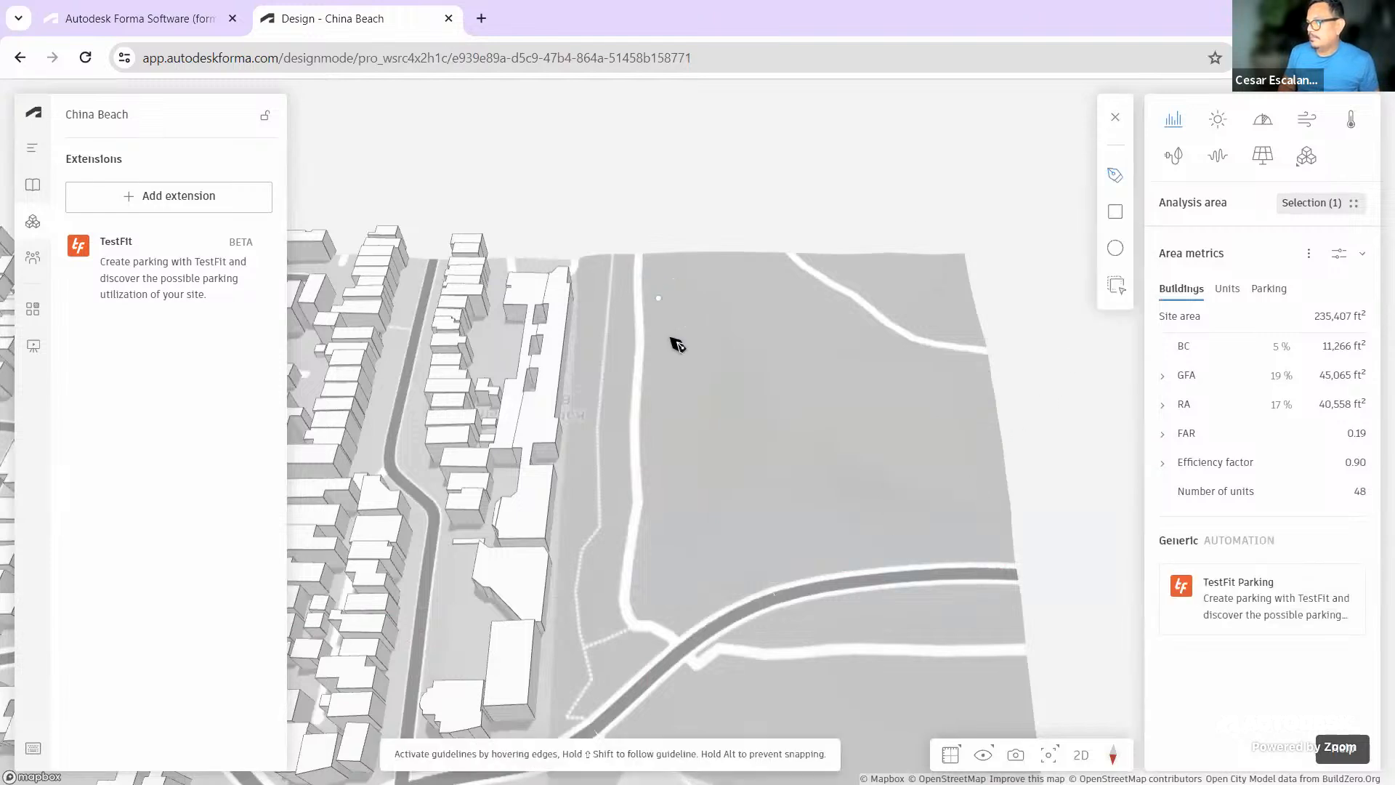
{"action": "left_click", "coordinate": [651, 274]}
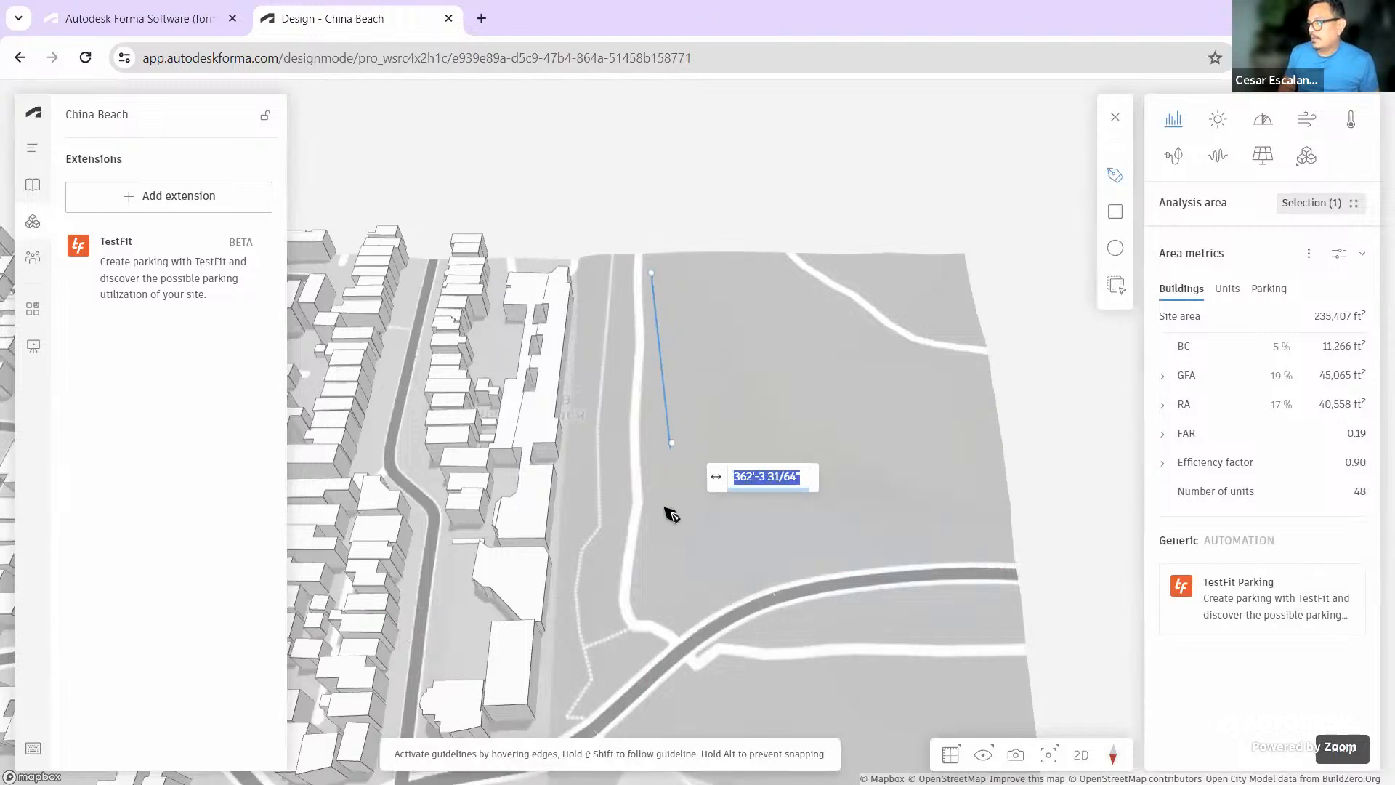
{"action": "left_click", "coordinate": [646, 579]}
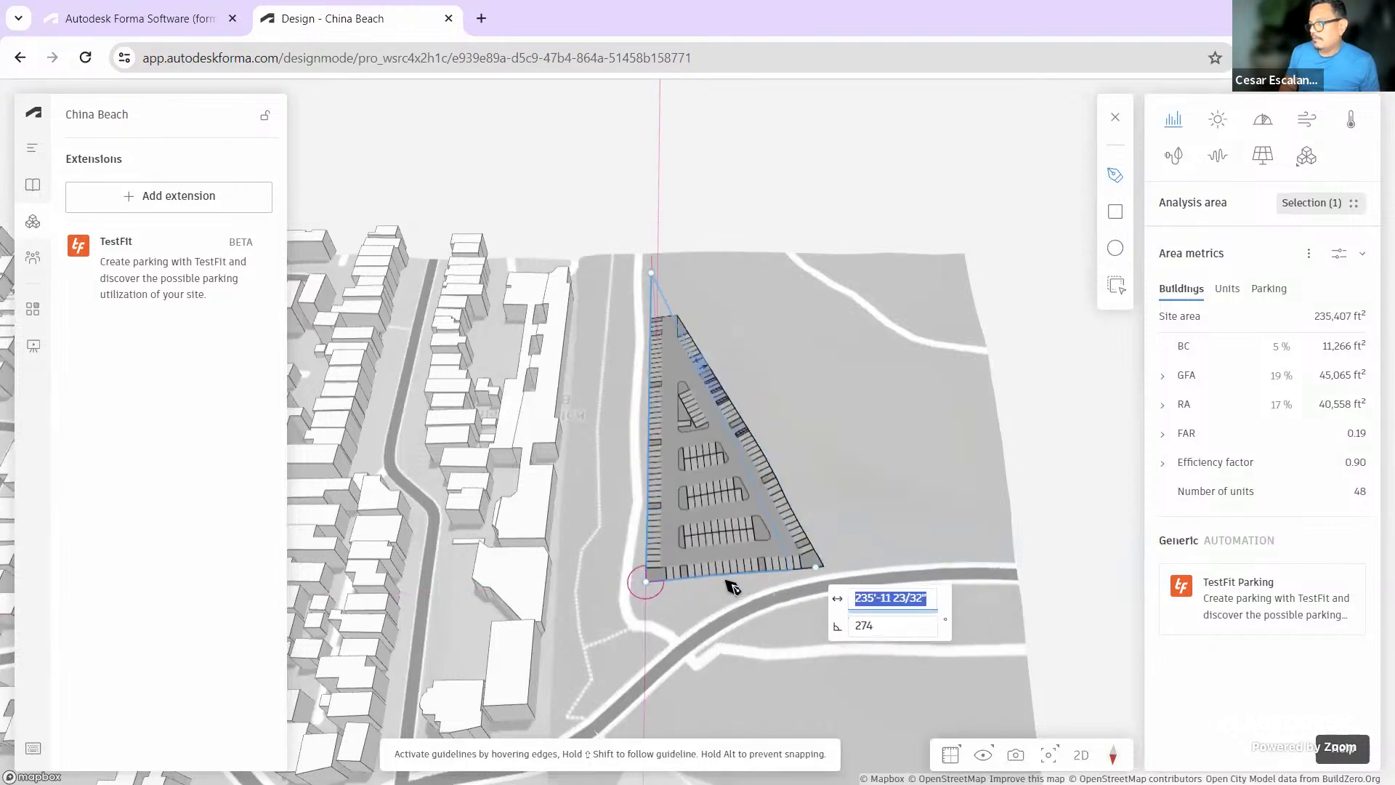
{"action": "left_click", "coordinate": [1007, 557]}
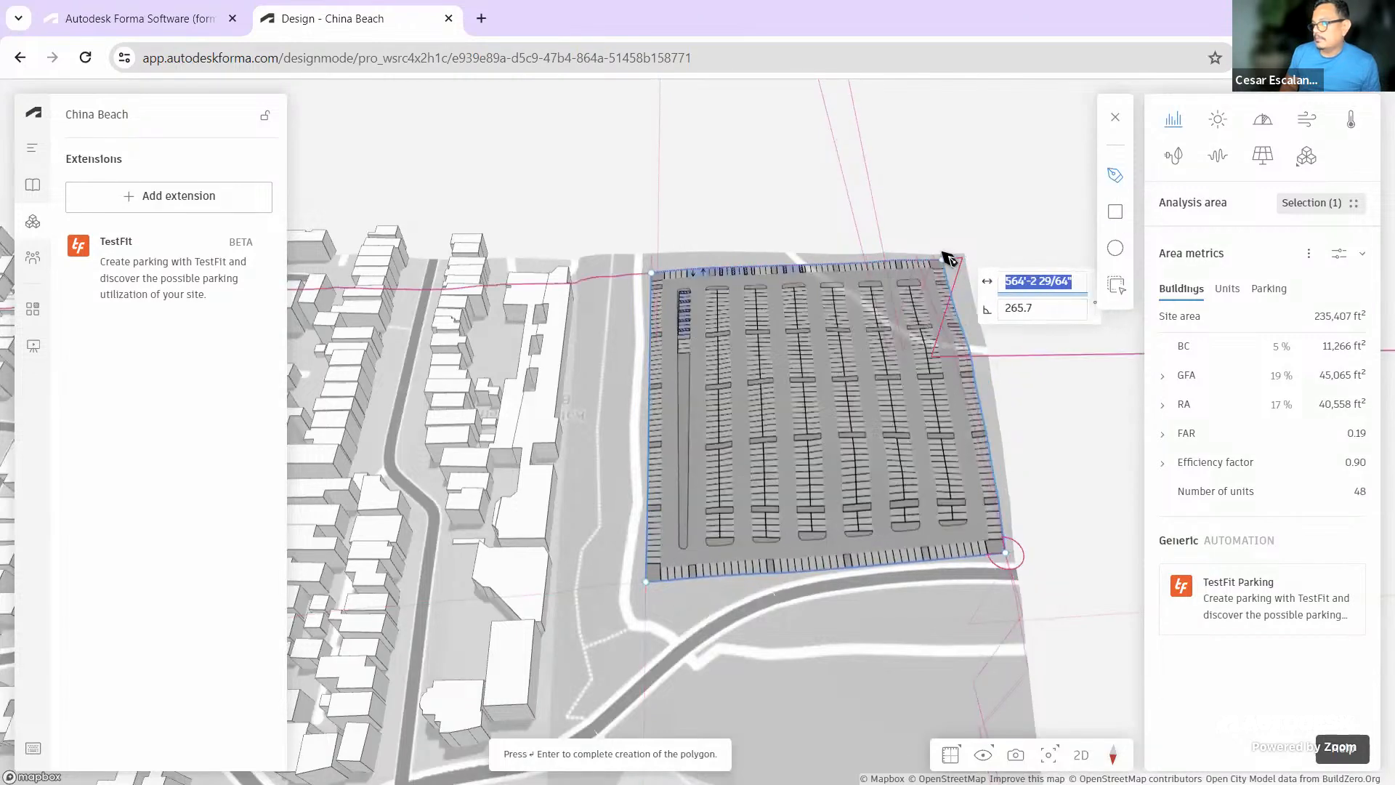
{"action": "left_click", "coordinate": [951, 260]}
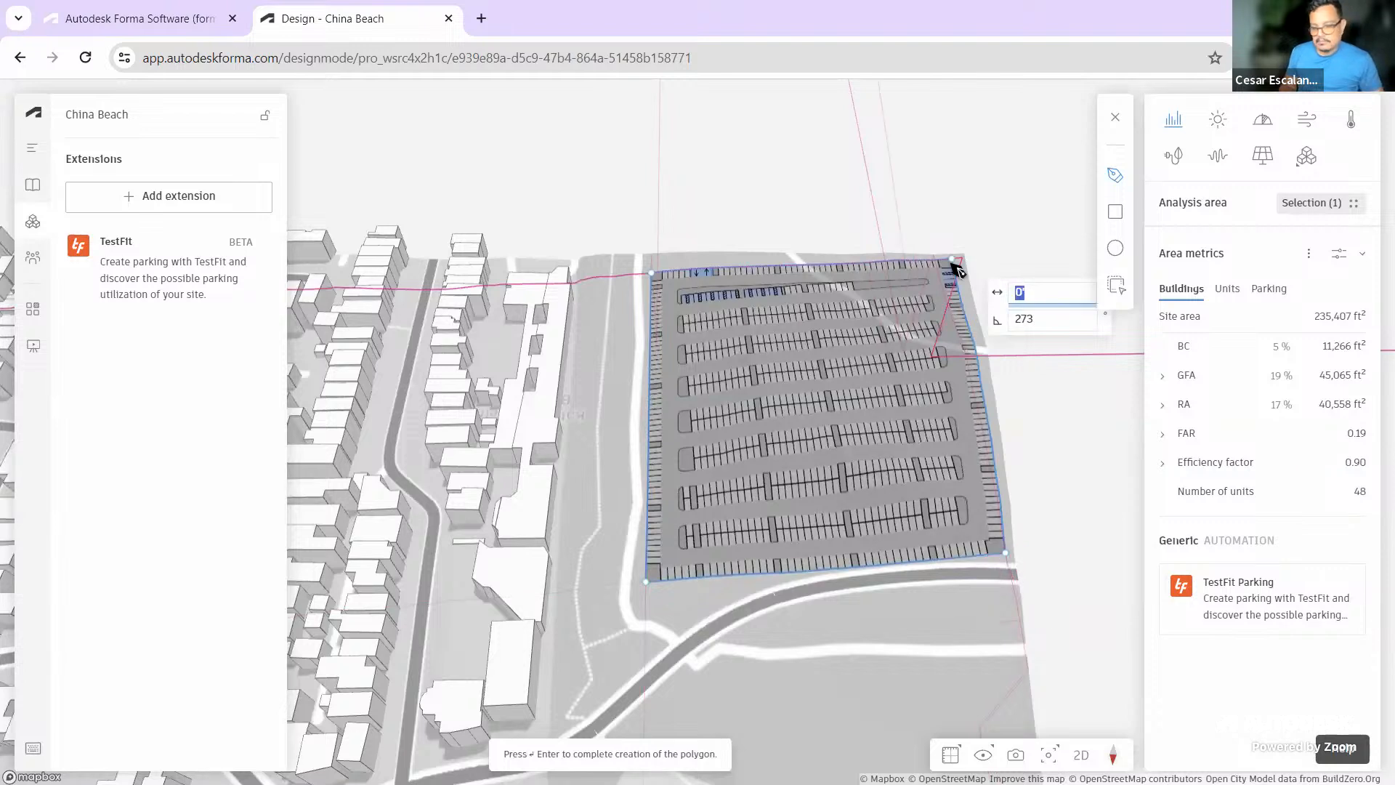
{"action": "key", "text": "Return"}
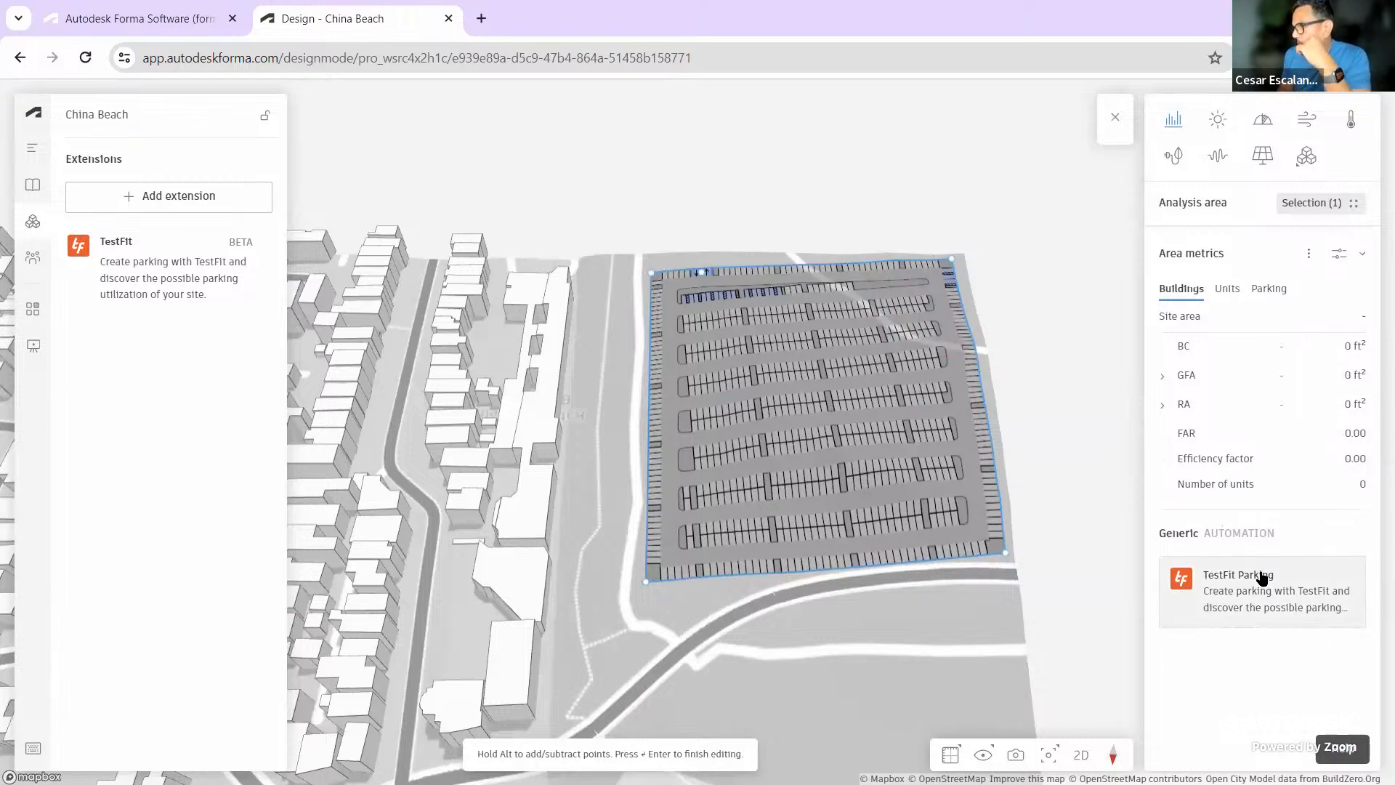
{"action": "left_click", "coordinate": [1265, 289]}
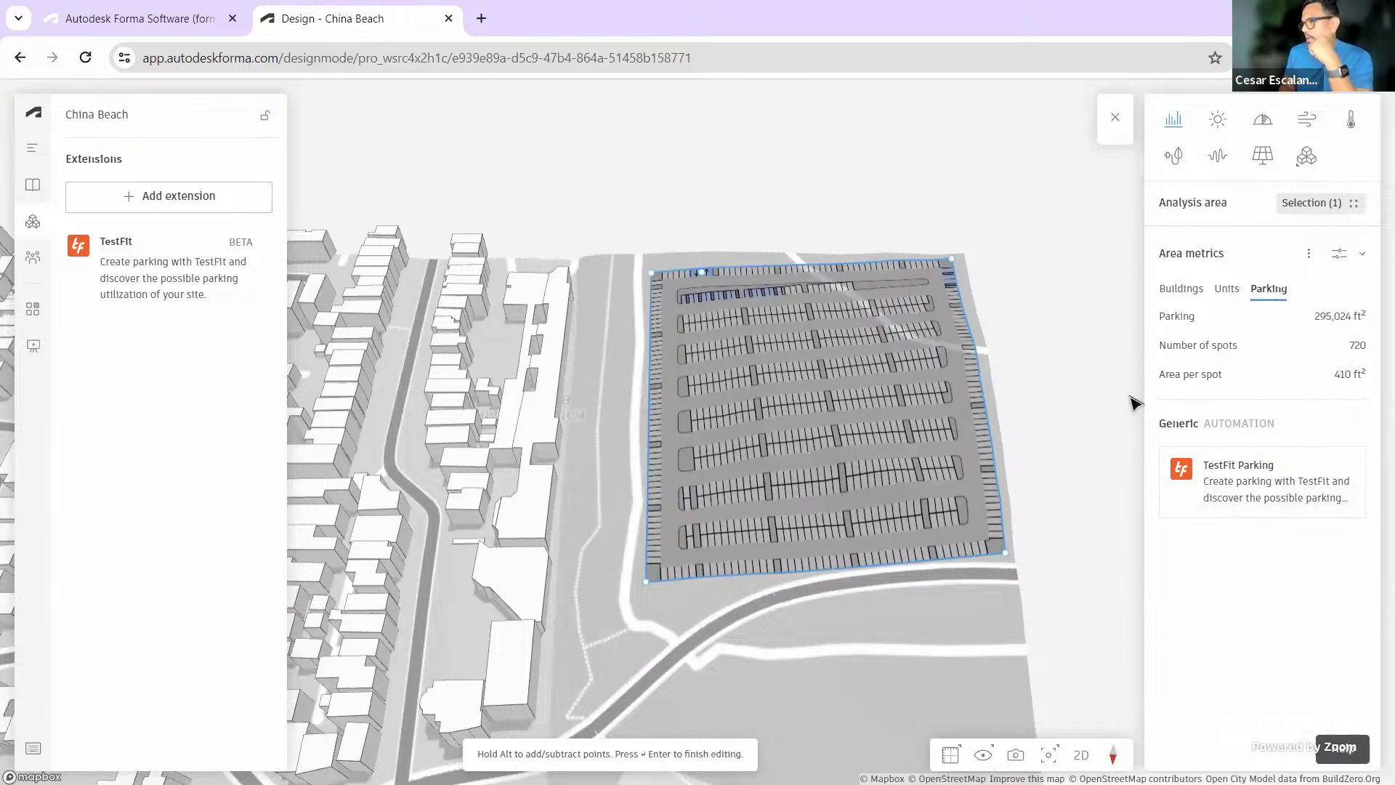
{"action": "left_click", "coordinate": [1252, 497]}
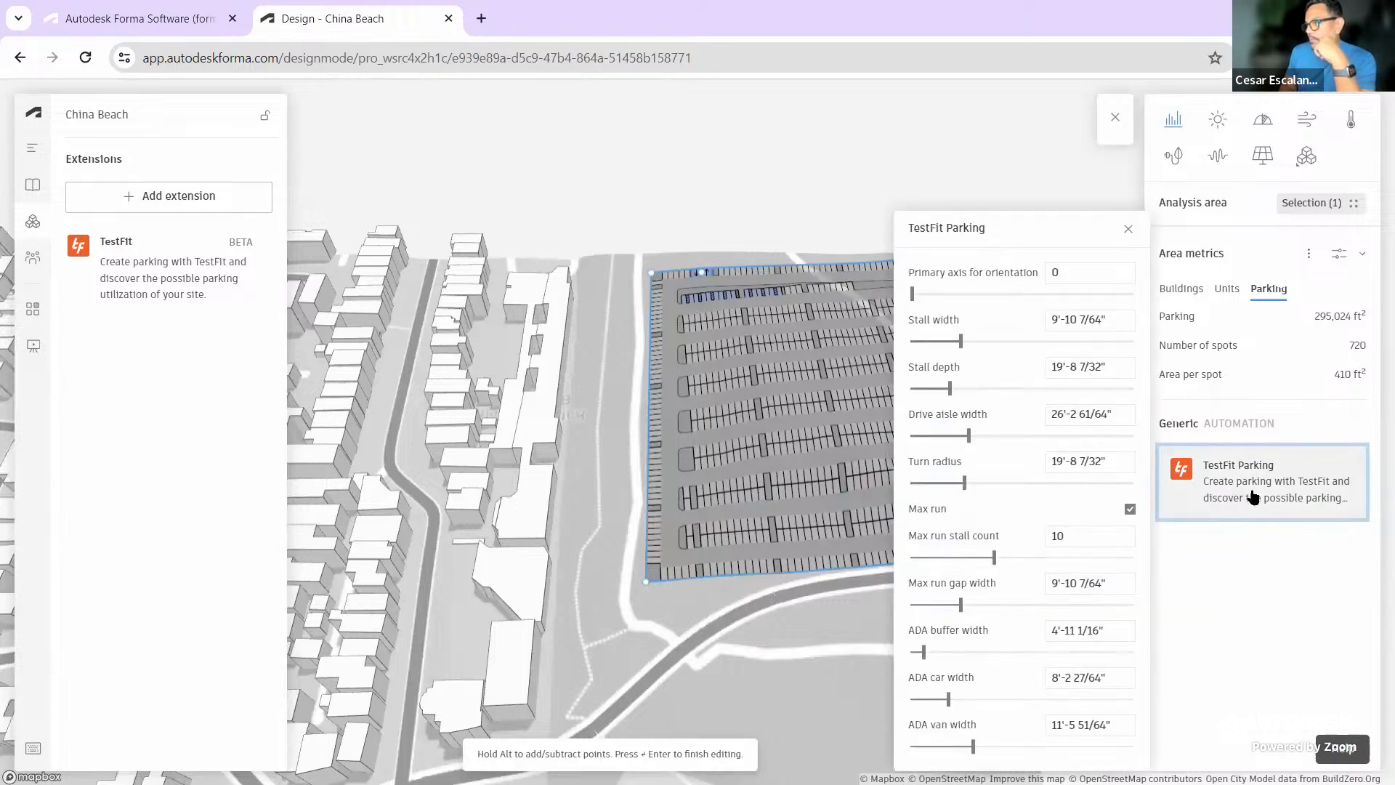
Set primary axis to 3 and max run stall count to 7, yielding 698 spots
{"action": "left_click_drag", "start_coordinate": [912, 293], "coordinate": [944, 293]}
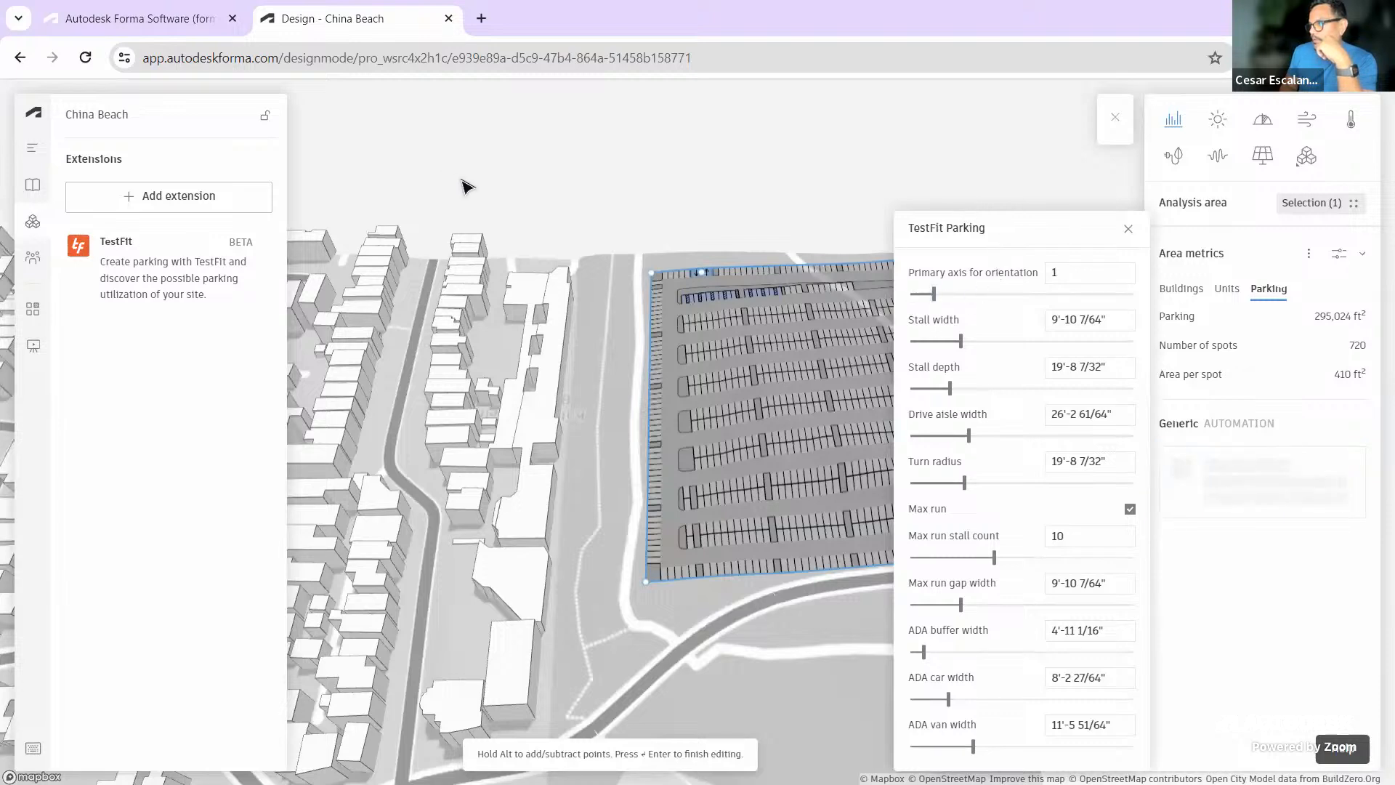
{"action": "left_click_drag", "start_coordinate": [934, 293], "coordinate": [1000, 292]}
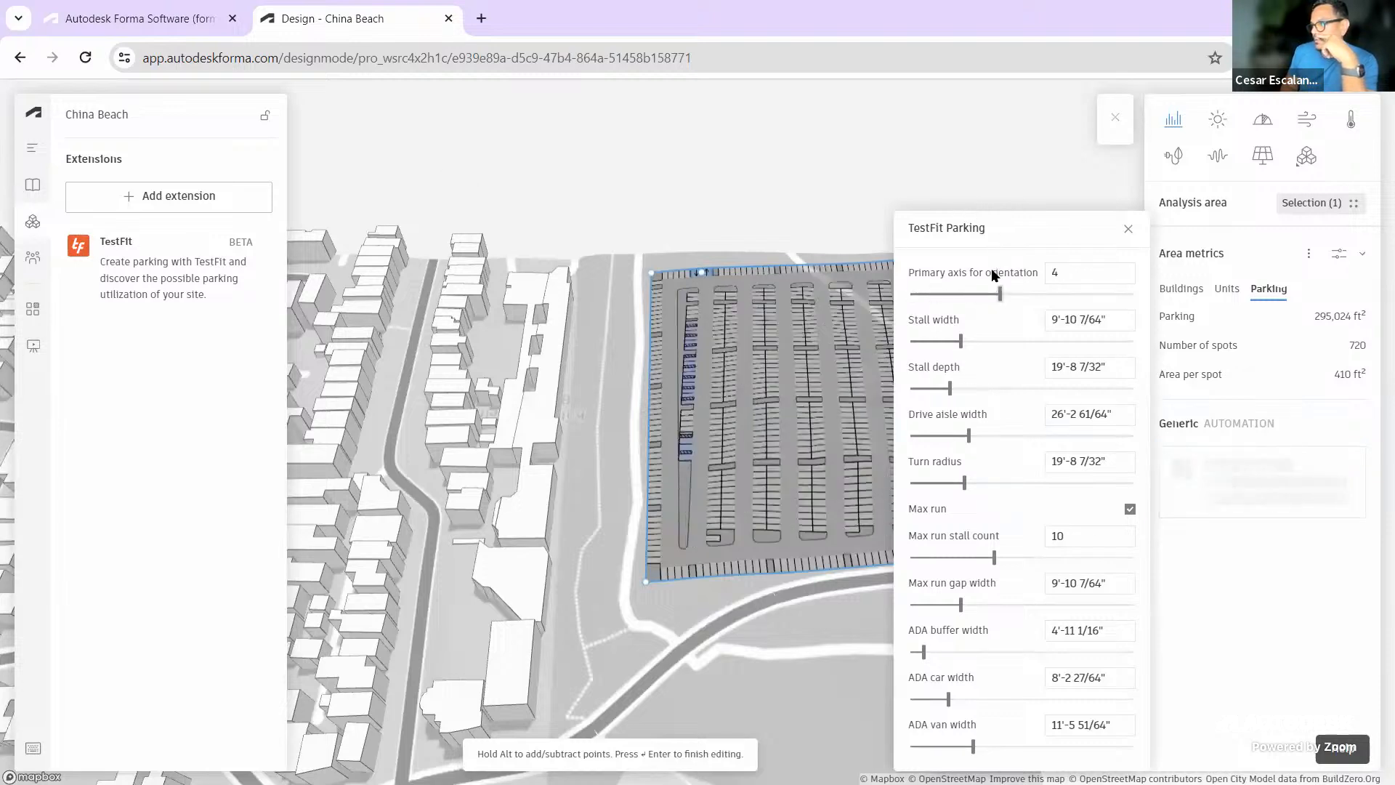
{"action": "left_click", "coordinate": [1023, 295]}
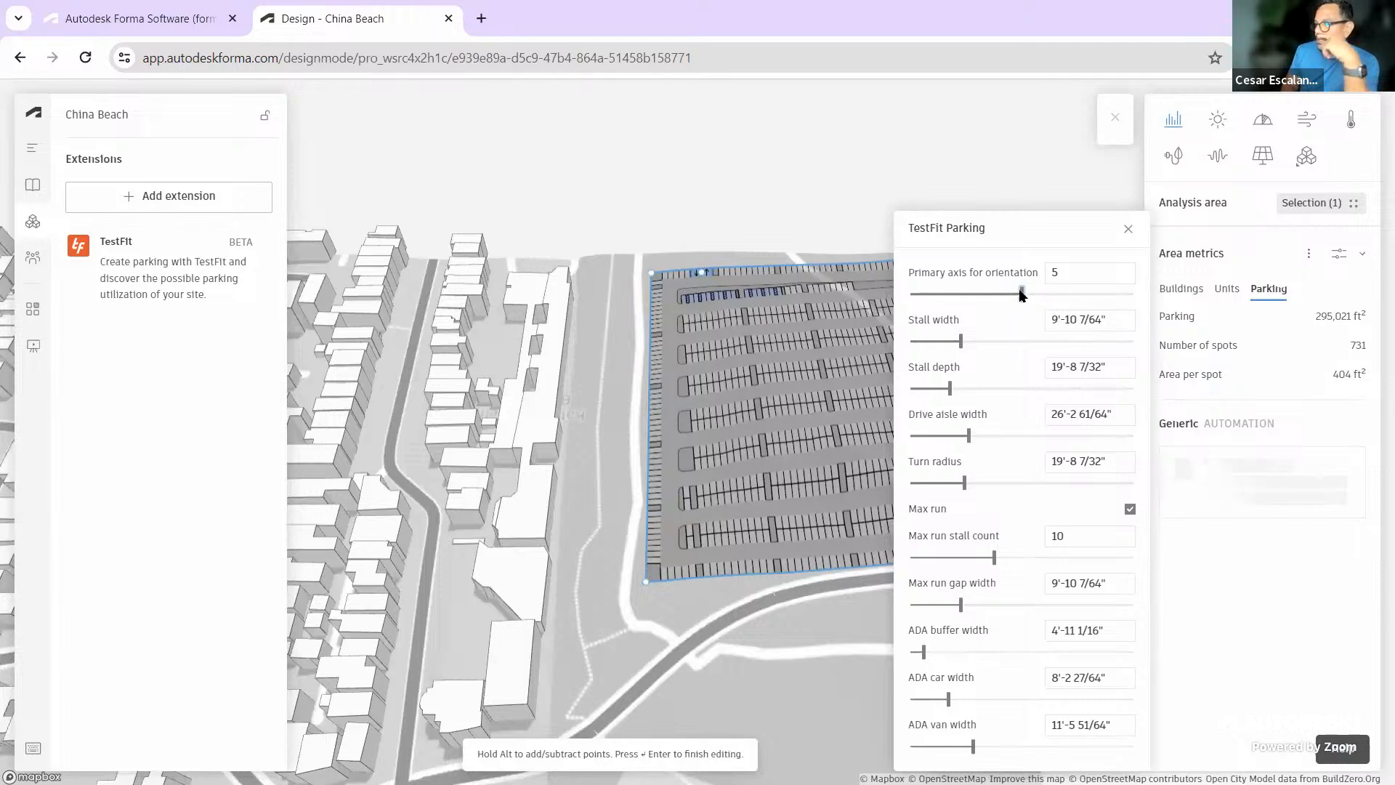
{"action": "left_click_drag", "start_coordinate": [1023, 294], "coordinate": [984, 300]}
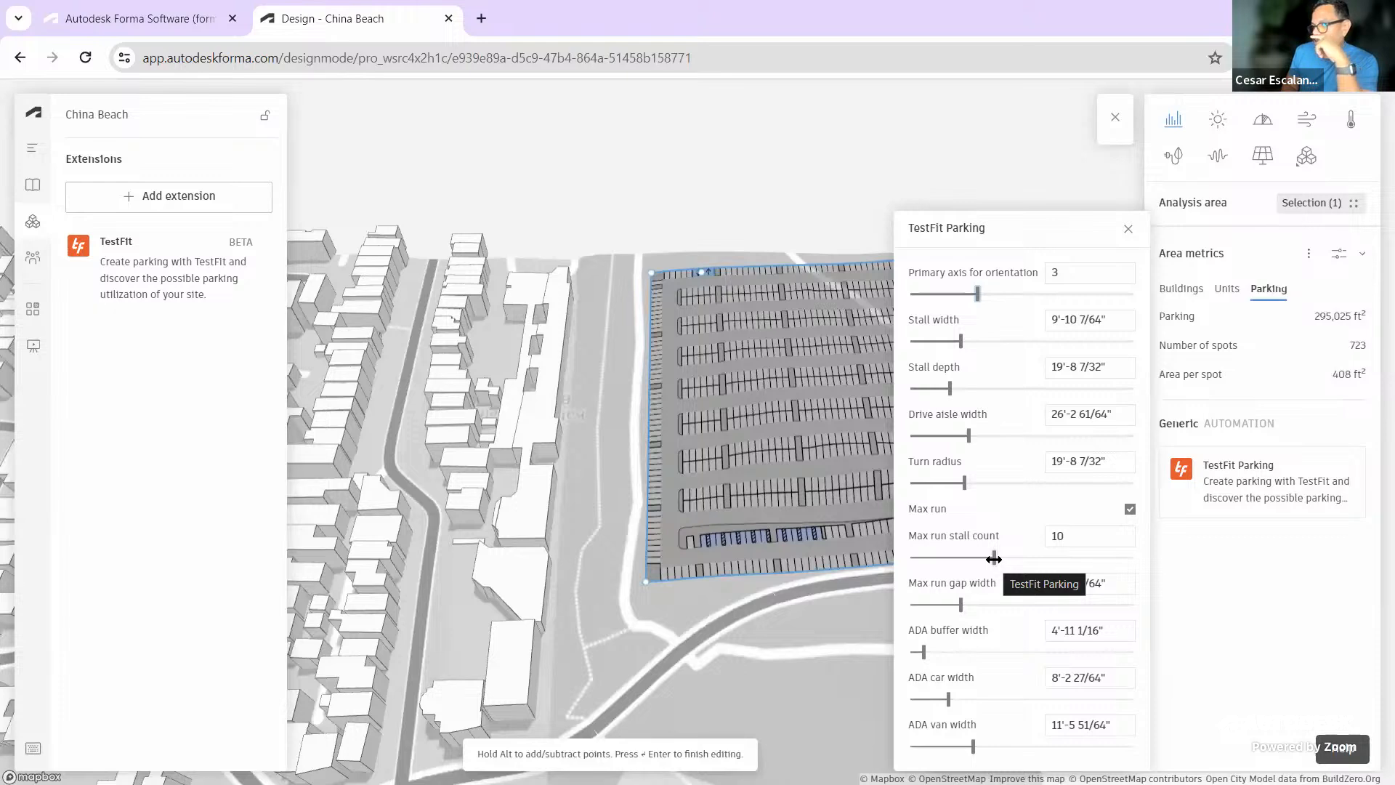
{"action": "mouse_move", "coordinate": [994, 559]}
{"action": "left_mouse_down"}
{"action": "mouse_move", "coordinate": [1114, 561]}
{"action": "mouse_move", "coordinate": [970, 562]}
{"action": "left_mouse_up"}
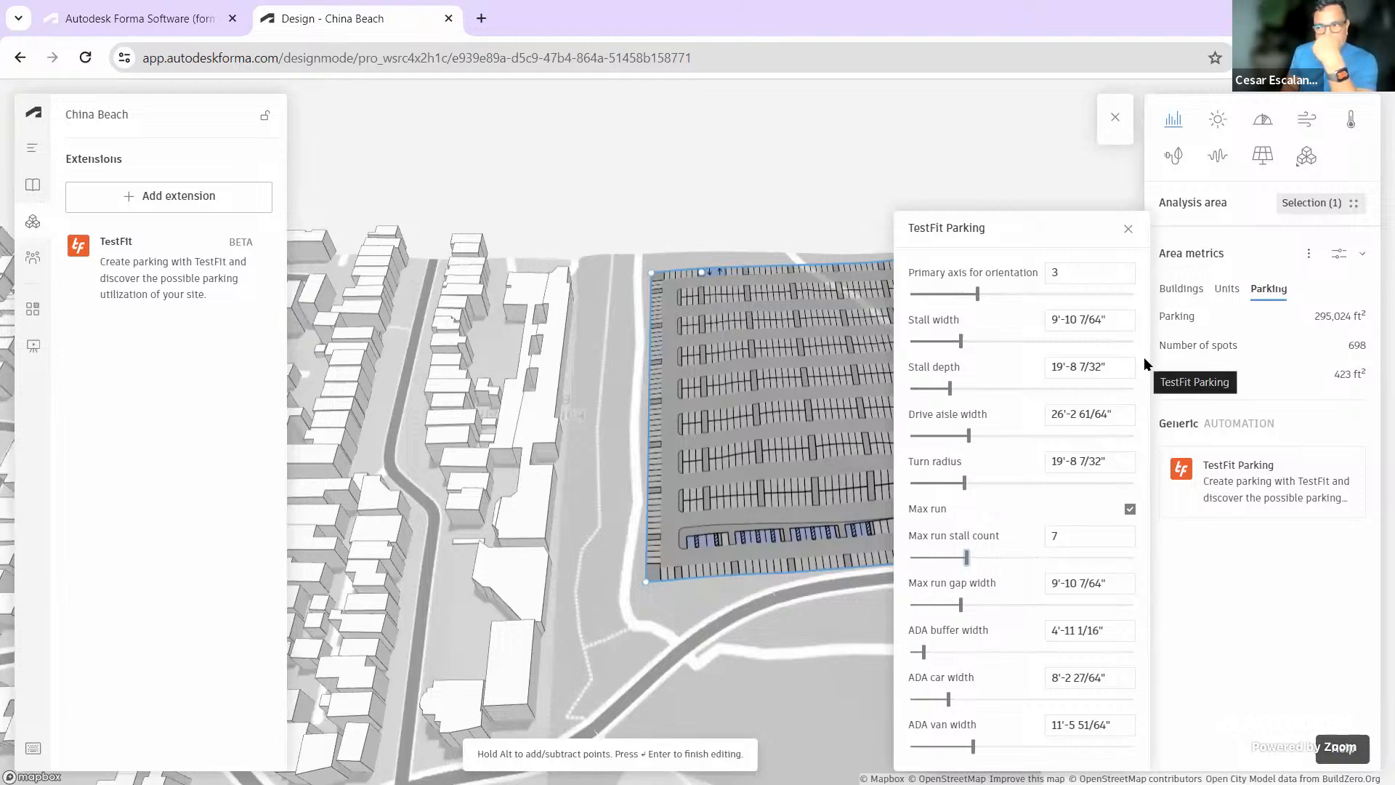
{"action": "left_click", "coordinate": [1129, 229]}
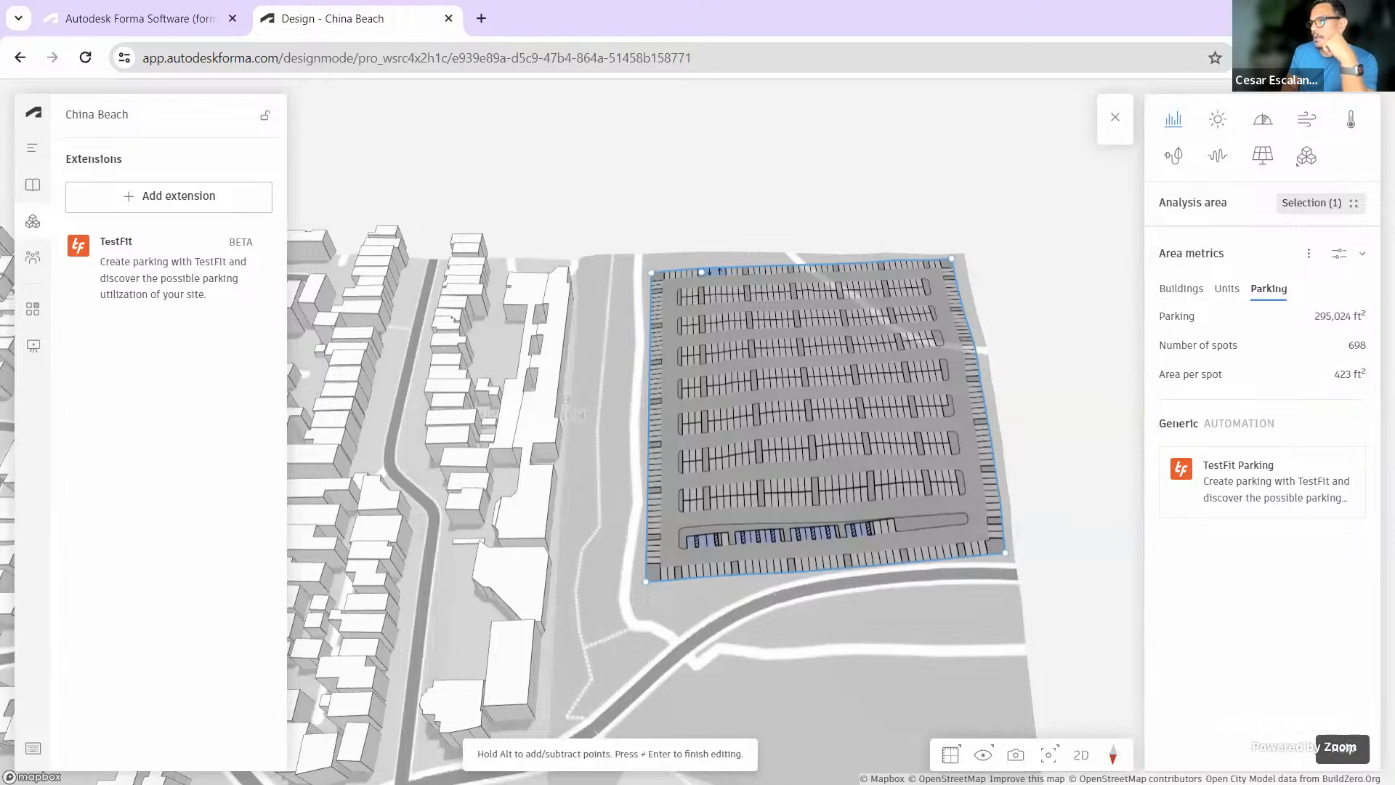
Dismiss the Open Data Attributions and Forma warnings, then set the visual style to Realistic
{"action": "scroll", "coordinate": [970, 683], "scroll_direction": "down", "scroll_amount": 2}
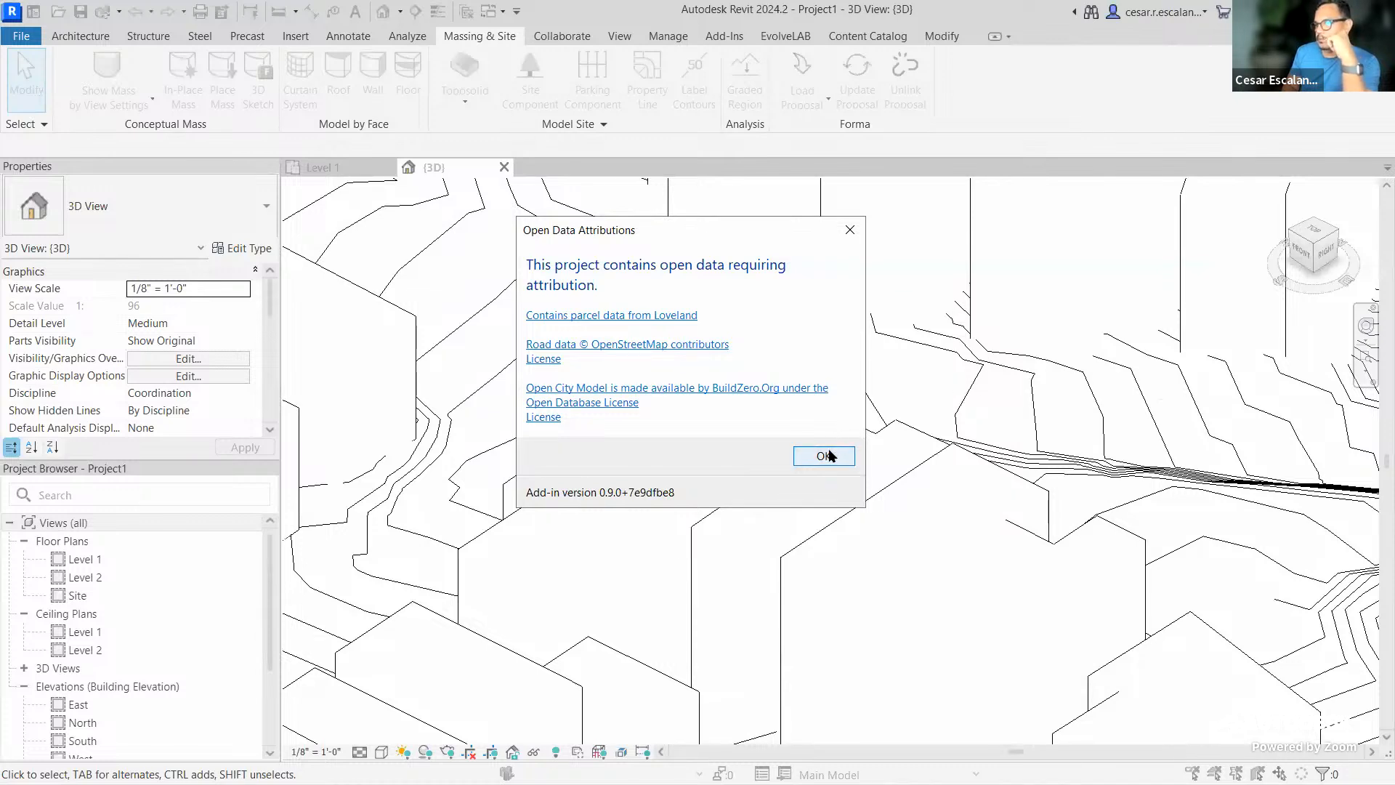
{"action": "left_click", "coordinate": [829, 450]}
{"action": "left_click", "coordinate": [809, 437]}
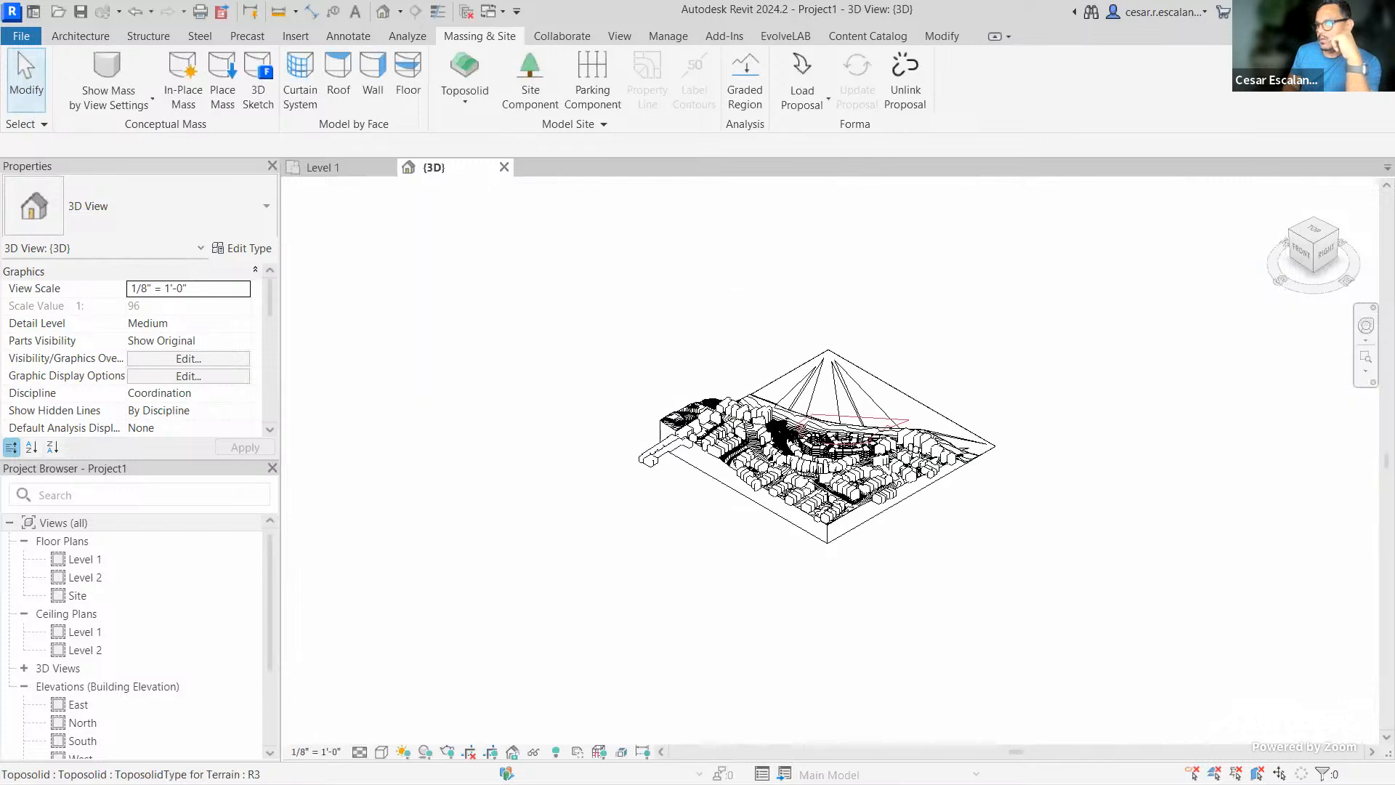
{"action": "left_click", "coordinate": [382, 752]}
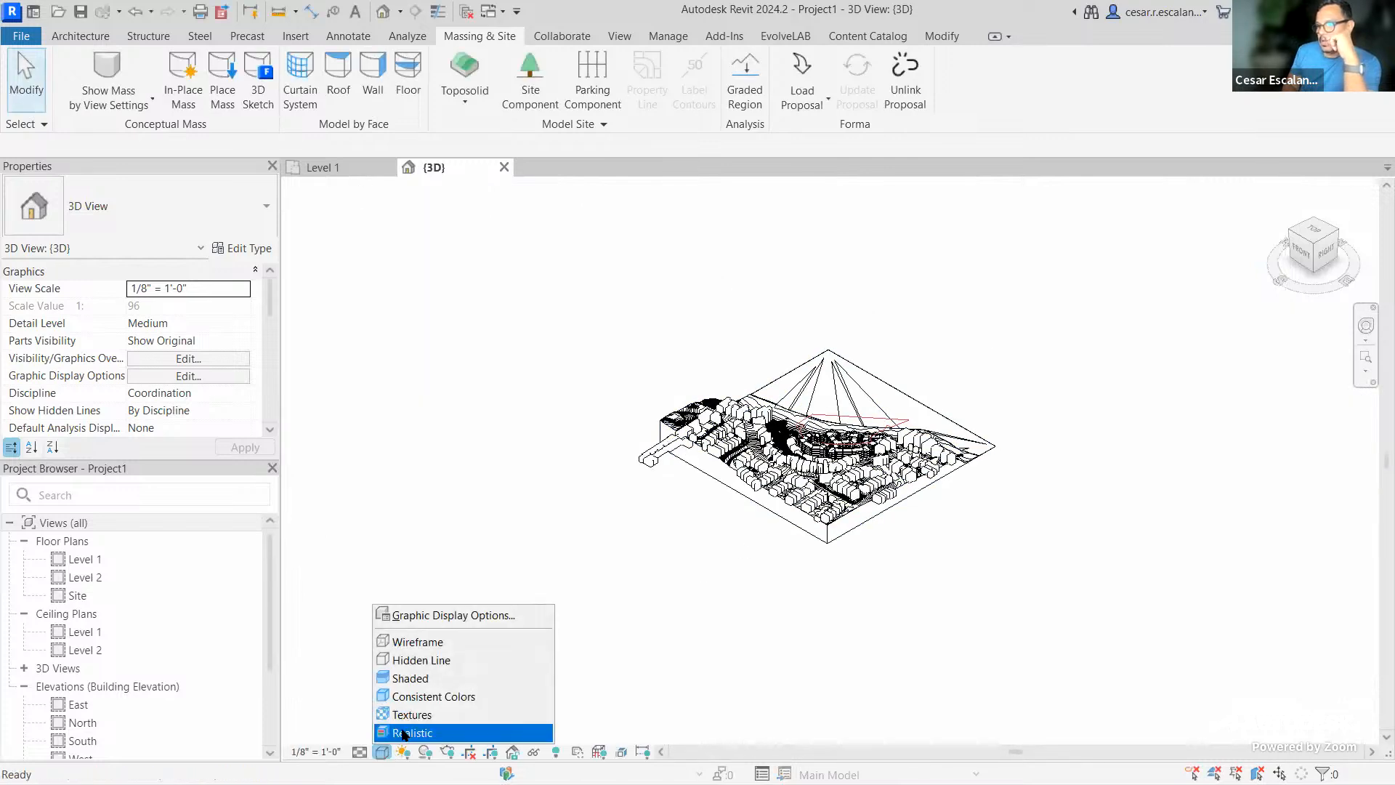
{"action": "left_click", "coordinate": [405, 733]}
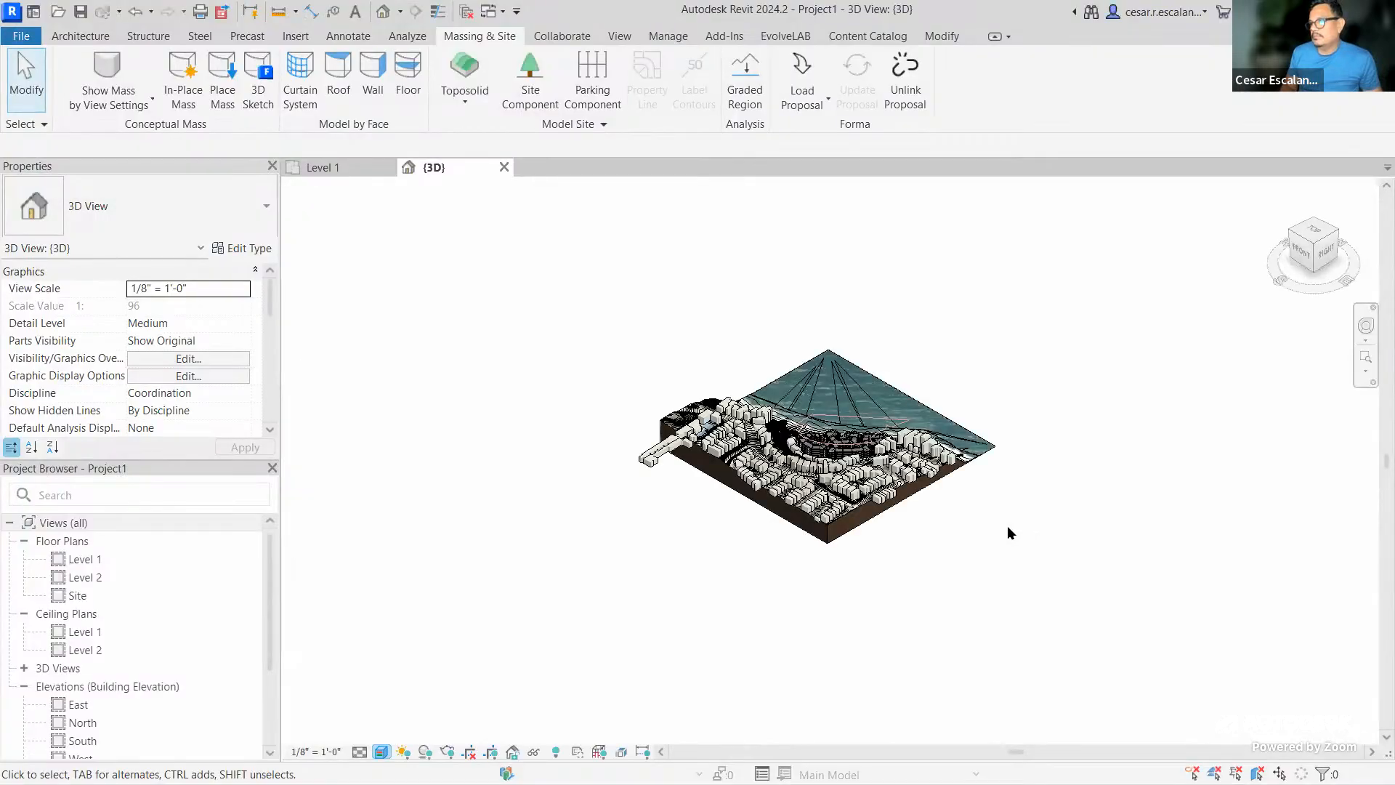
Zoom and orbit into the imported terrain, select then deselect the toposolid, and show Manage tools
{"action": "scroll", "coordinate": [894, 550], "scroll_direction": "up", "scroll_amount": 5}
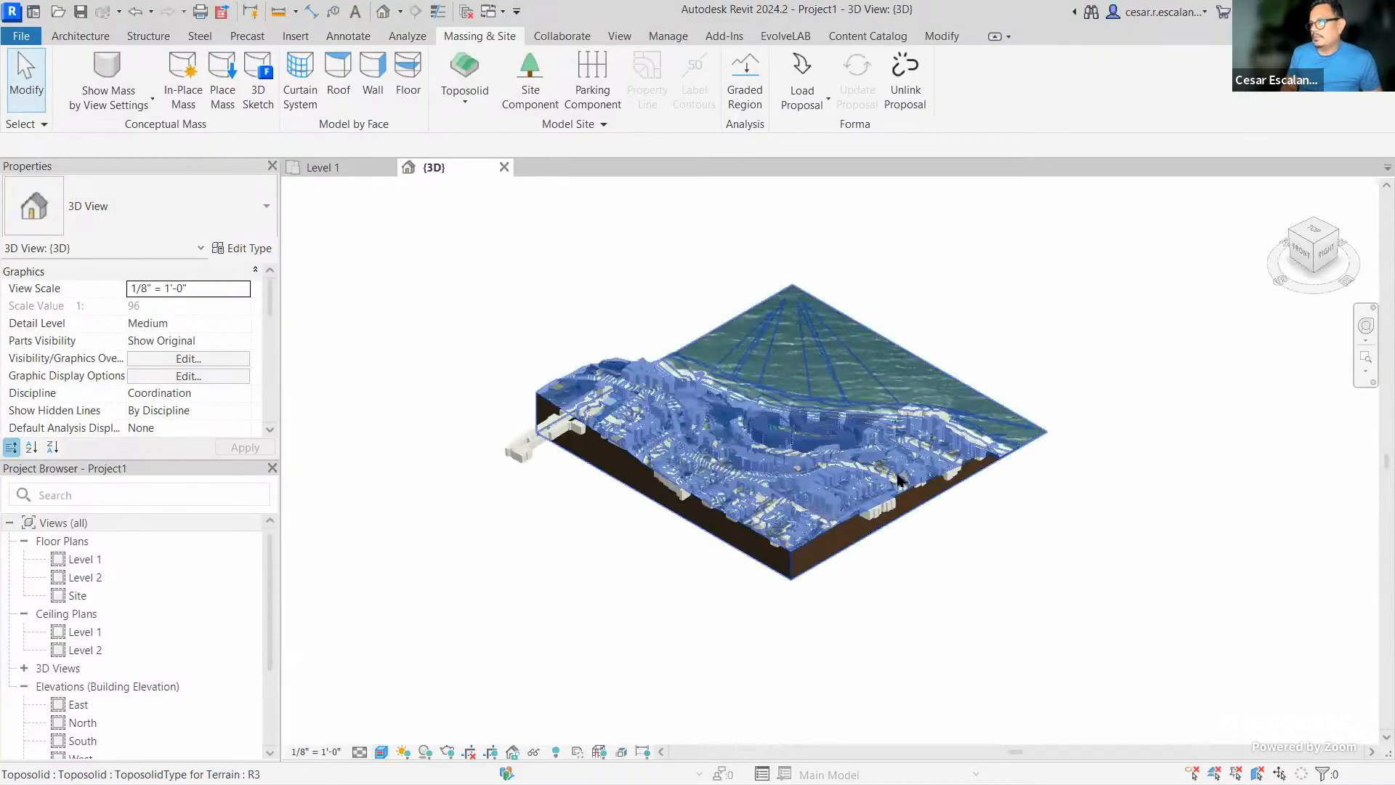
{"action": "middle_click_drag", "start_coordinate": [959, 573], "coordinate": [863, 516], "text": "shift"}
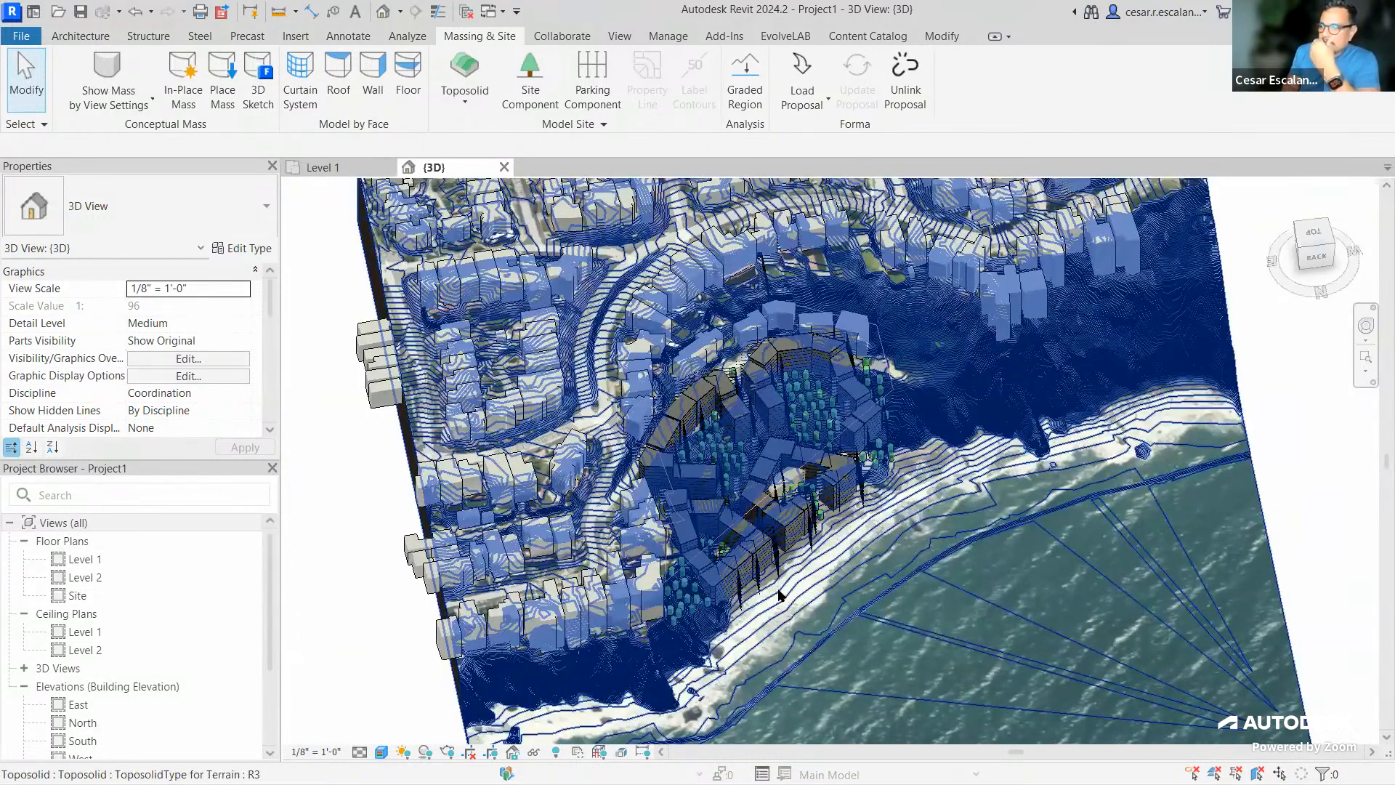
{"action": "scroll", "coordinate": [779, 595], "scroll_direction": "up", "scroll_amount": 4}
{"action": "scroll", "coordinate": [921, 637], "scroll_direction": "down", "scroll_amount": 5}
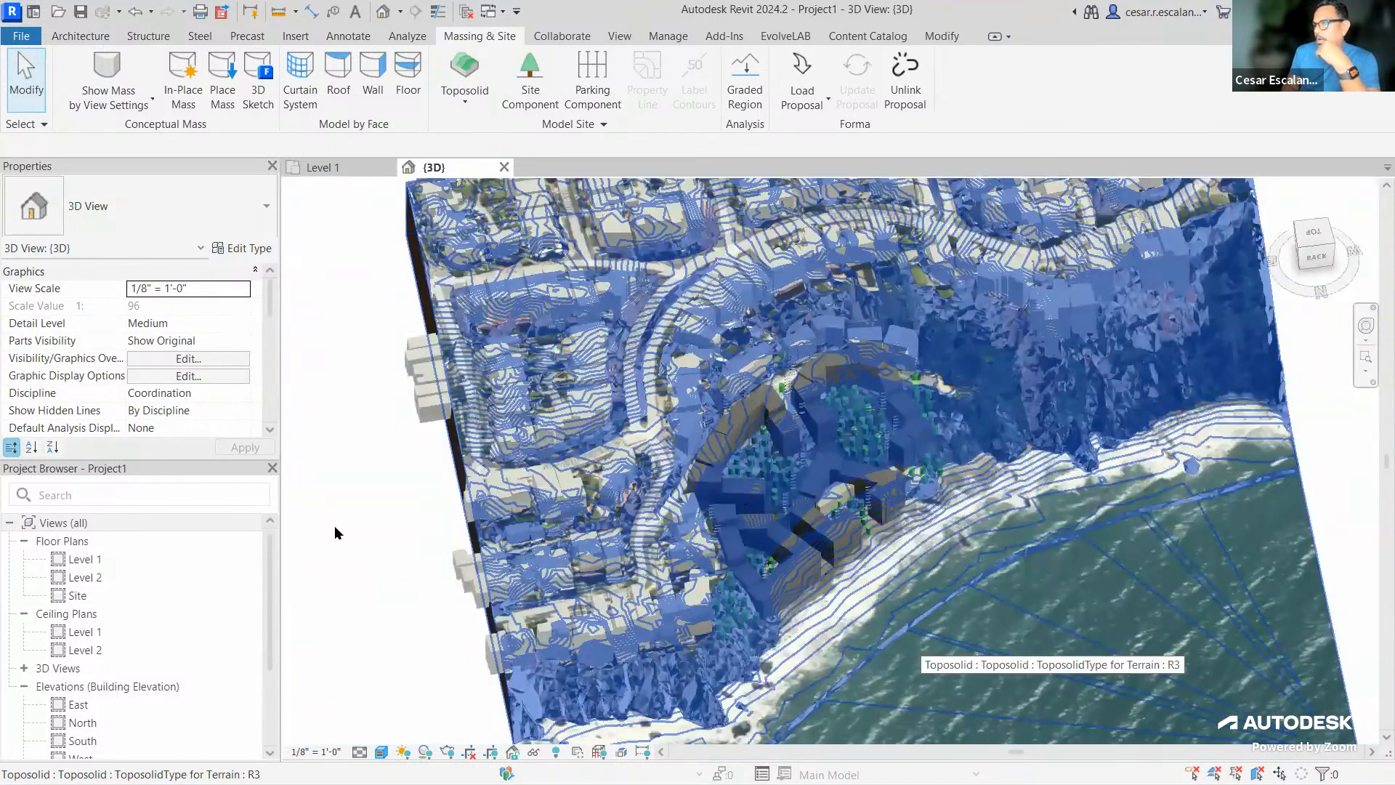
{"action": "left_click", "coordinate": [861, 592]}
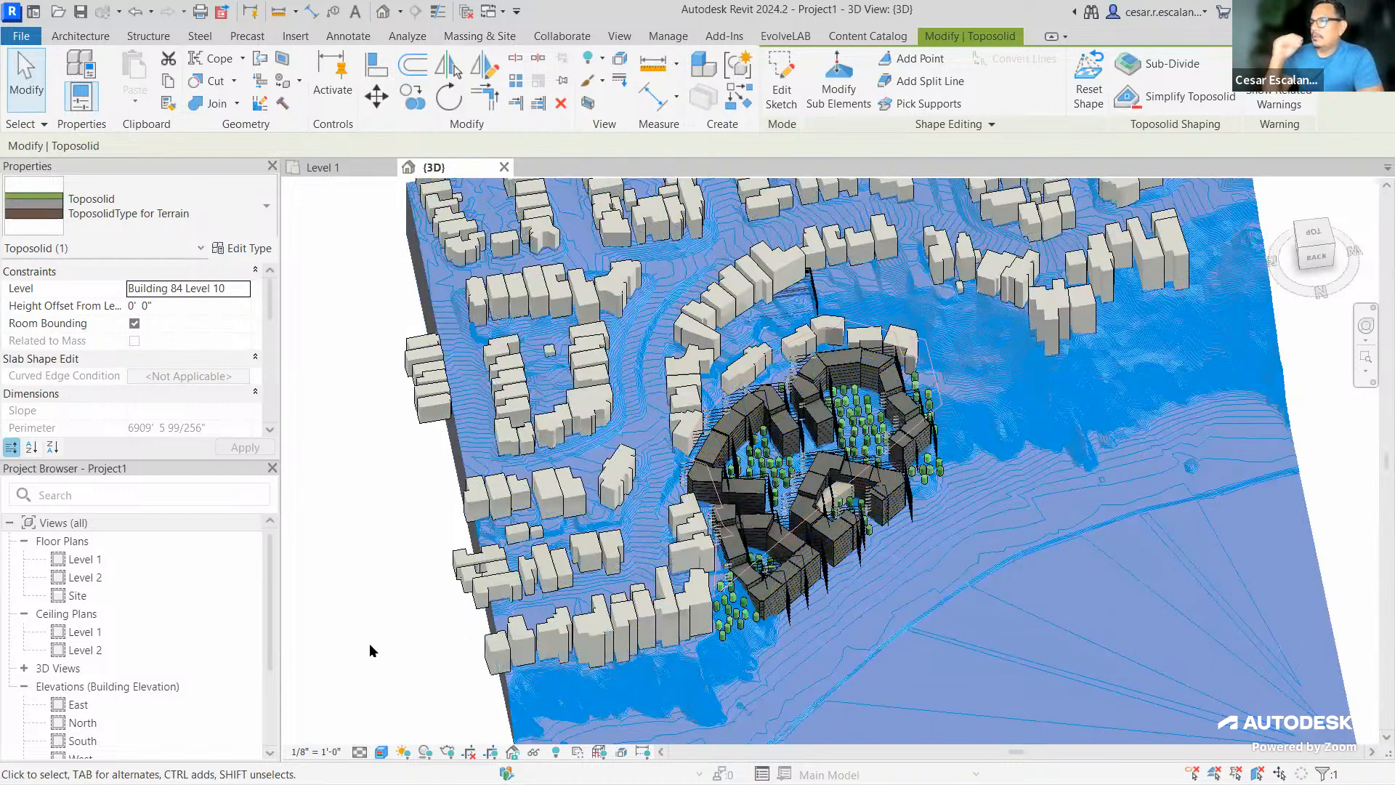
{"action": "left_click", "coordinate": [370, 644]}
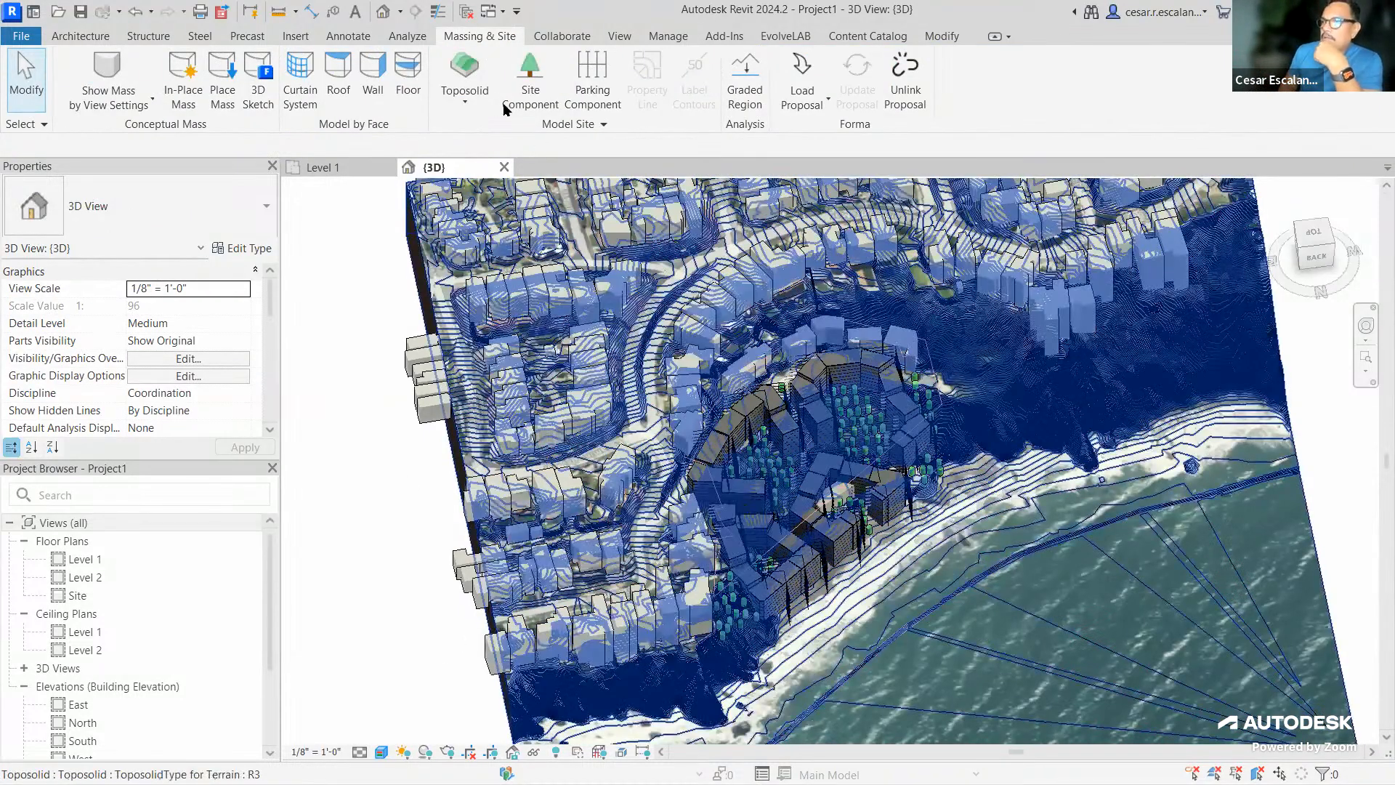
{"action": "left_click", "coordinate": [657, 36]}
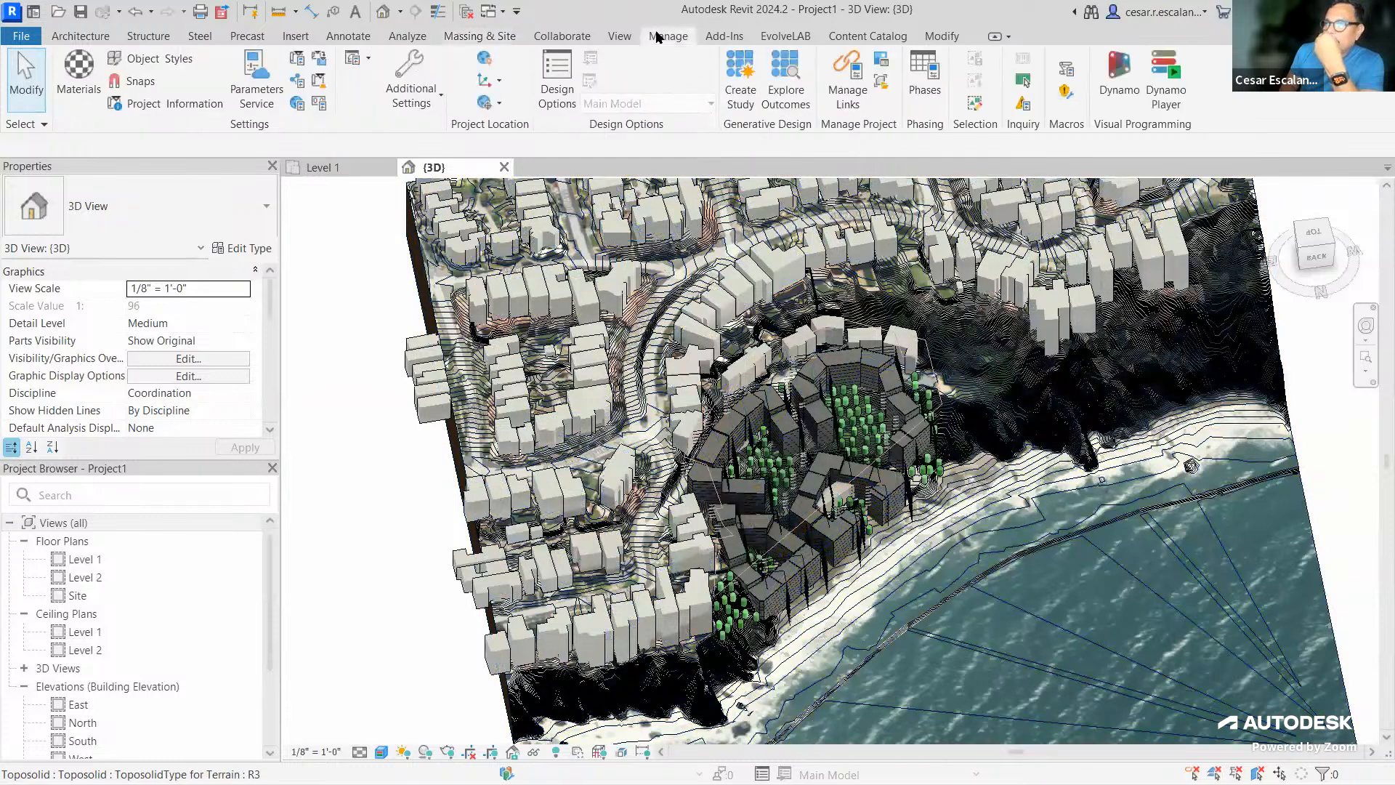
{"action": "left_click", "coordinate": [486, 61]}
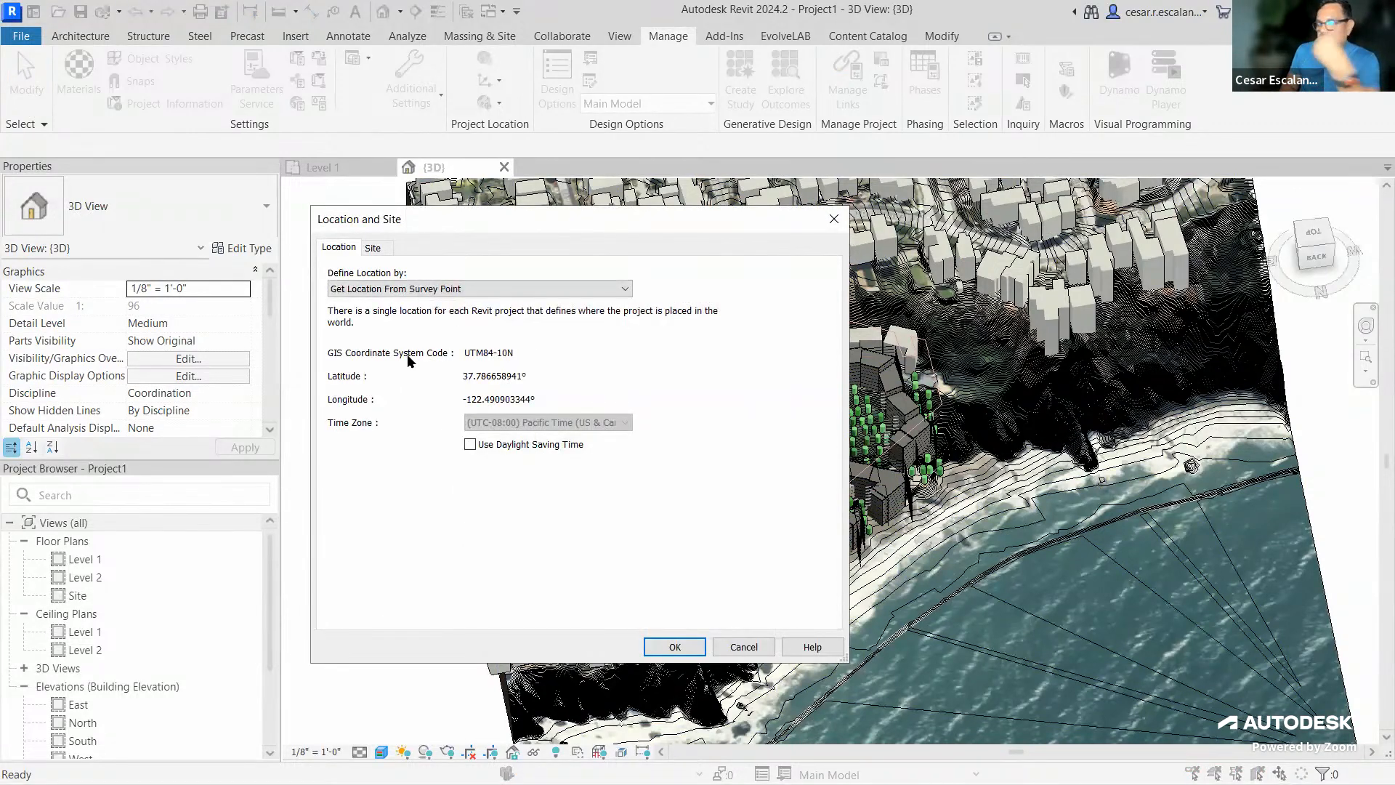
{"action": "mouse_move", "coordinate": [305, 327]}
{"action": "left_mouse_down"}
{"action": "mouse_move", "coordinate": [502, 353]}
{"action": "mouse_move", "coordinate": [496, 331]}
{"action": "mouse_move", "coordinate": [360, 332]}
{"action": "left_mouse_up"}
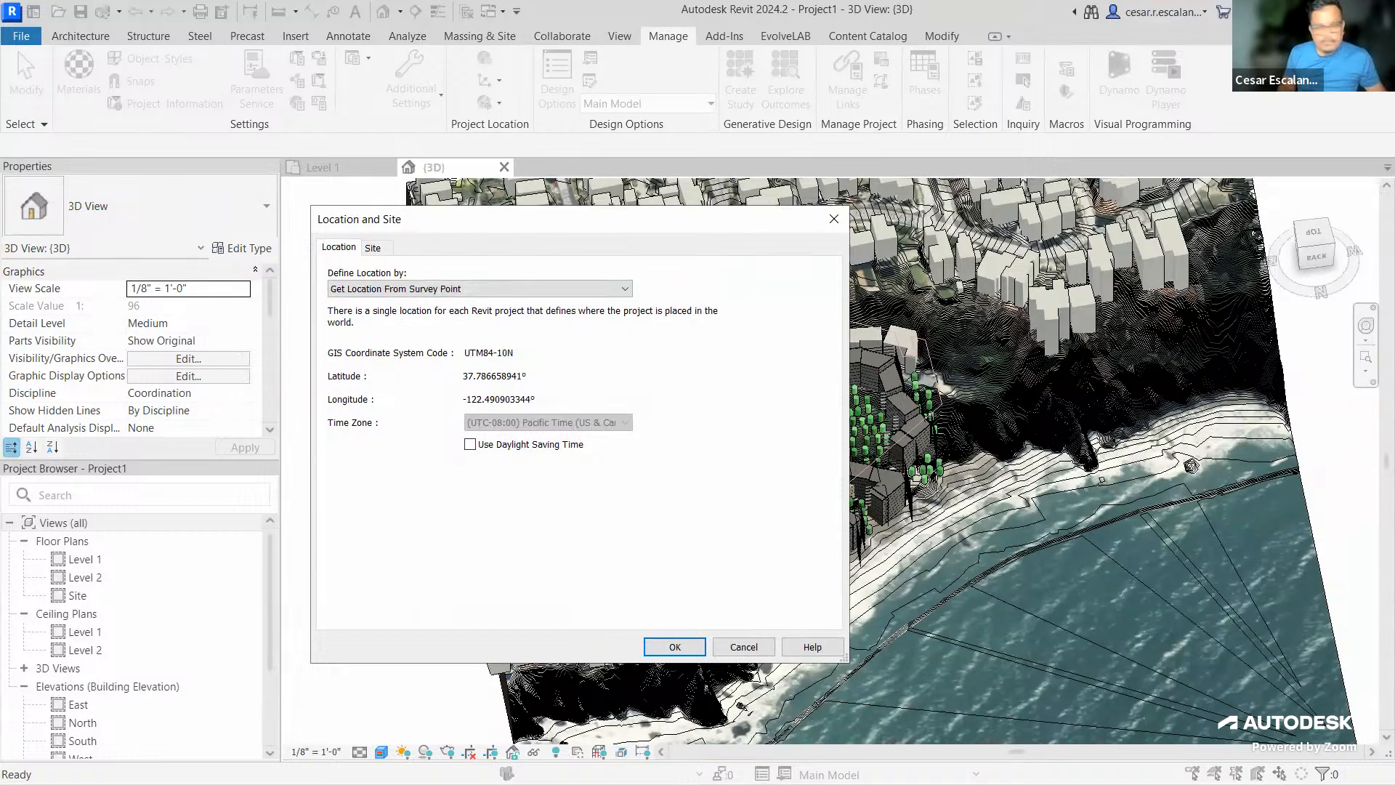
{"action": "left_click_drag", "start_coordinate": [318, 337], "coordinate": [545, 366], "text": "ctrl"}
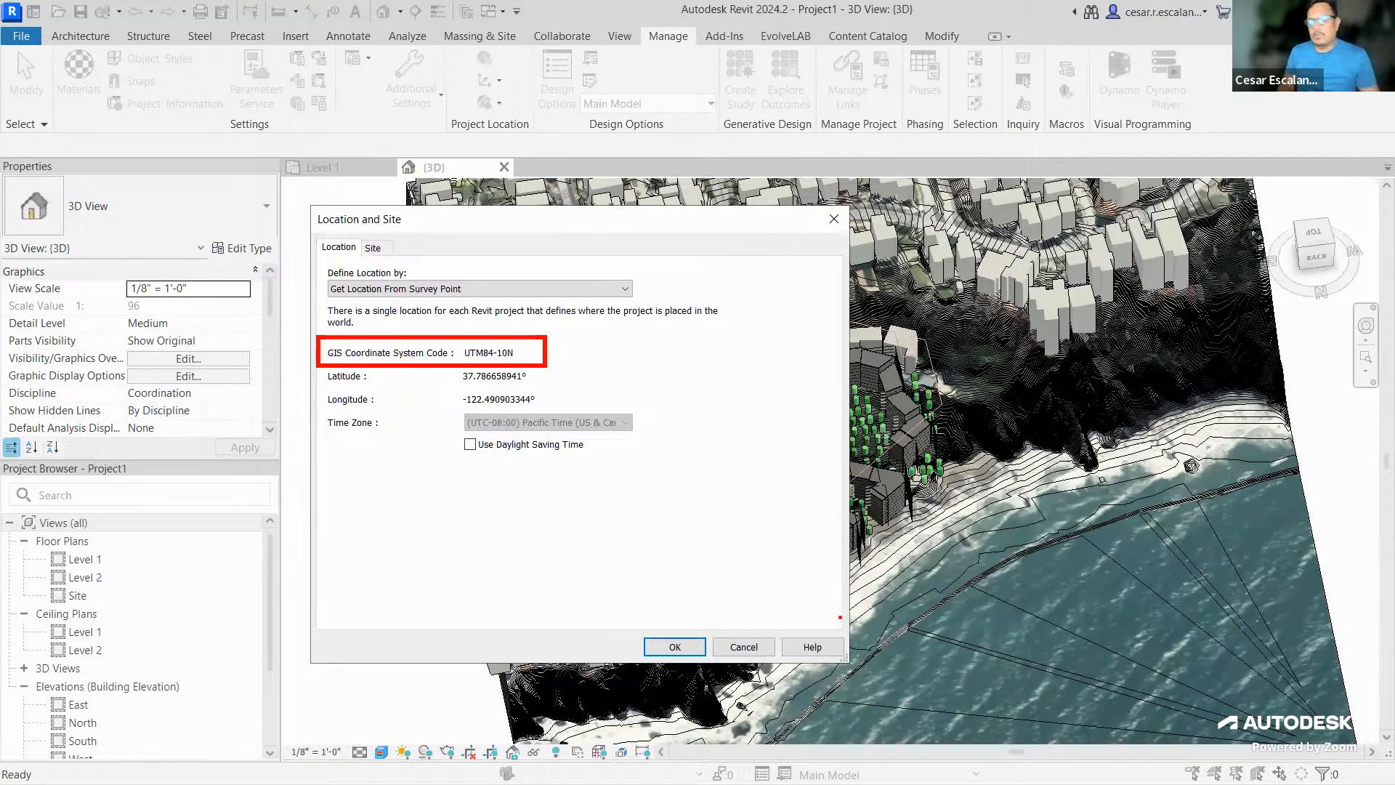
{"action": "left_click", "coordinate": [675, 647]}
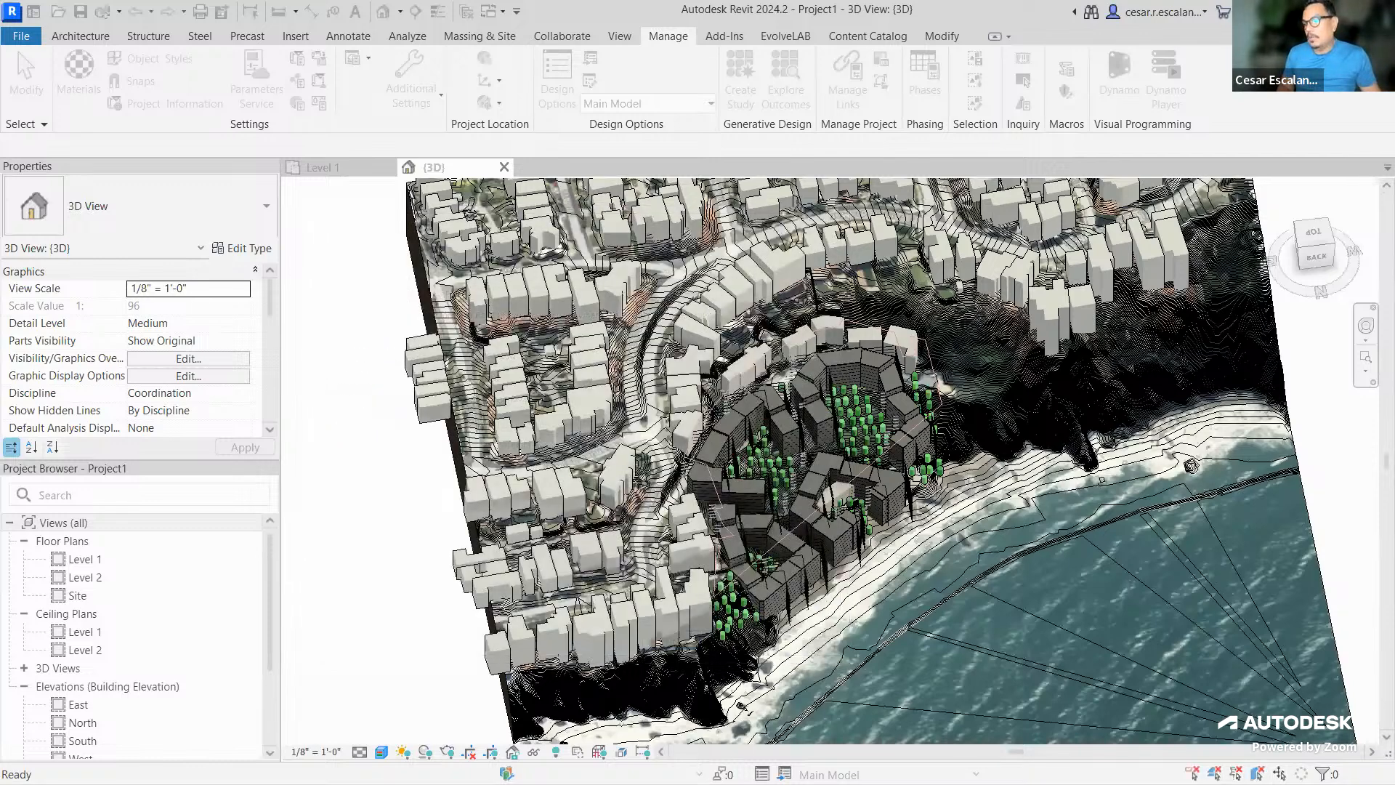
Zoom out over the whole China Beach site and back in, then return to Massing & Site
{"action": "scroll", "coordinate": [731, 600], "scroll_direction": "down", "scroll_amount": 3}
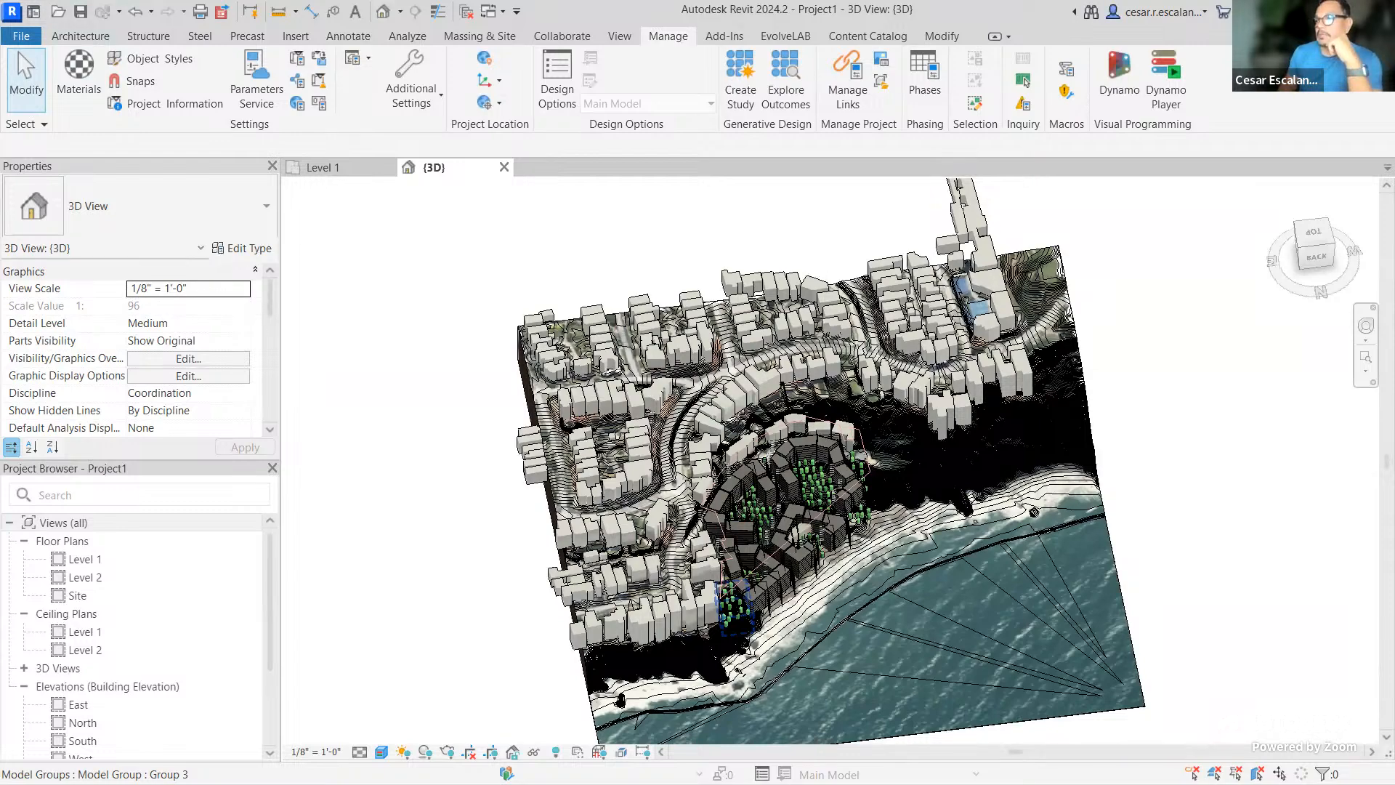
{"action": "scroll", "coordinate": [749, 641], "scroll_direction": "up", "scroll_amount": 1}
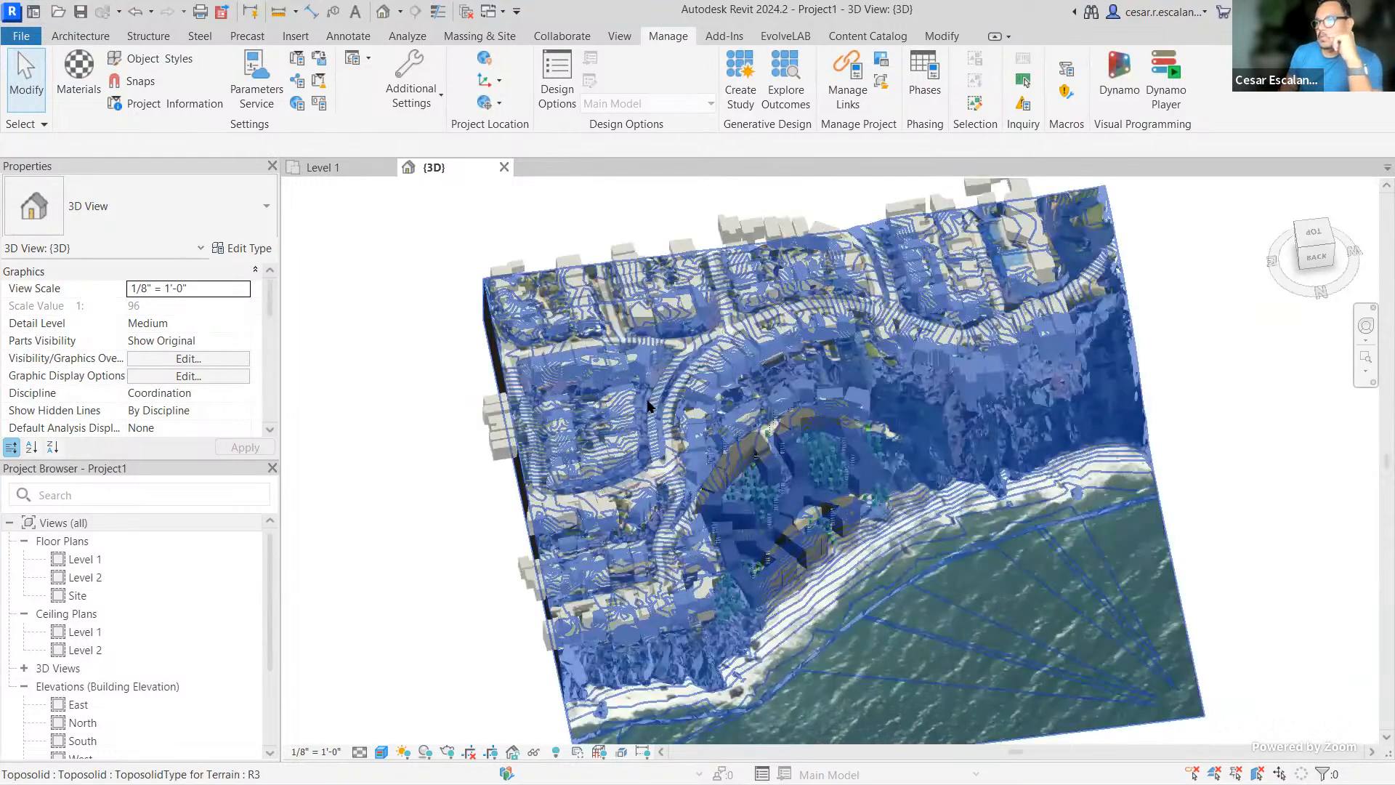
{"action": "scroll", "coordinate": [866, 539], "scroll_direction": "up", "scroll_amount": 3}
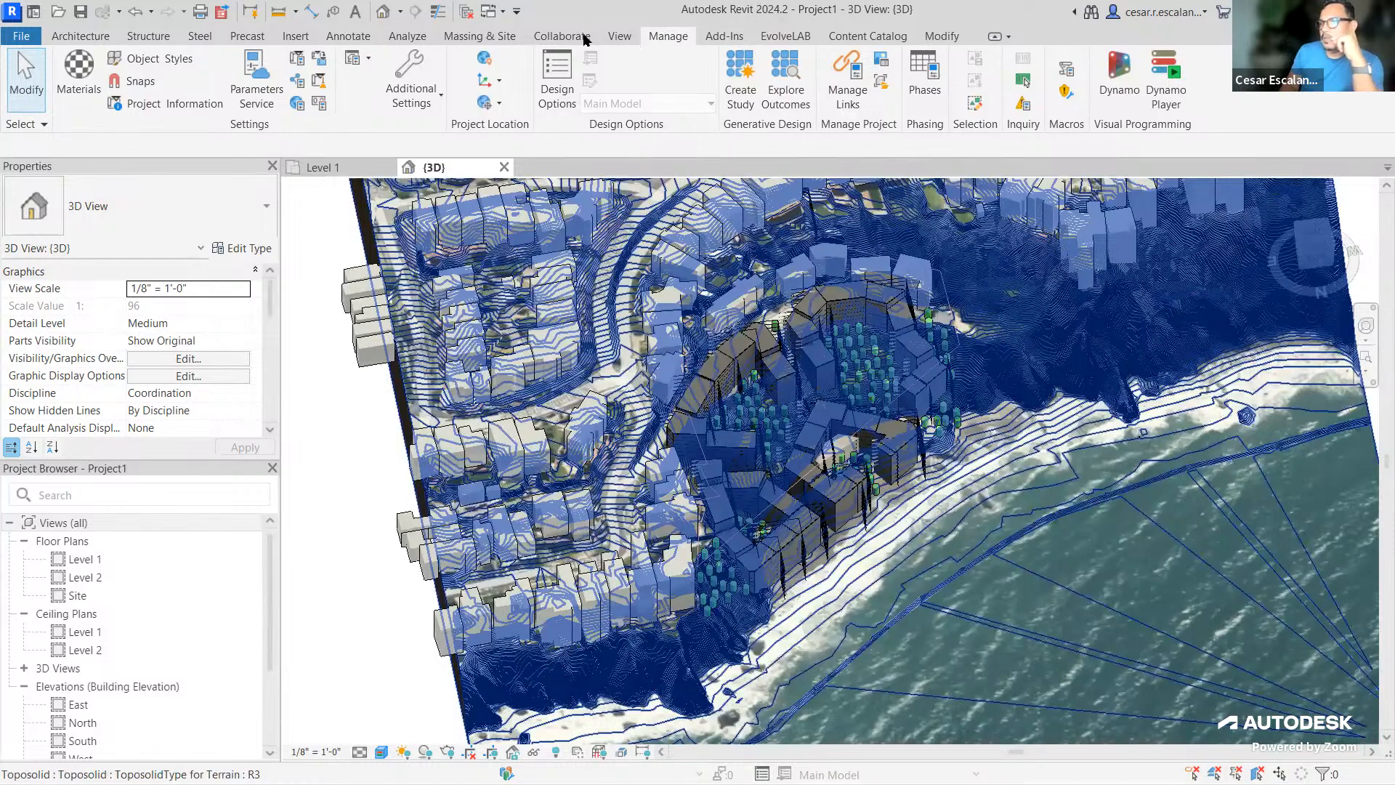
{"action": "left_click", "coordinate": [507, 39]}
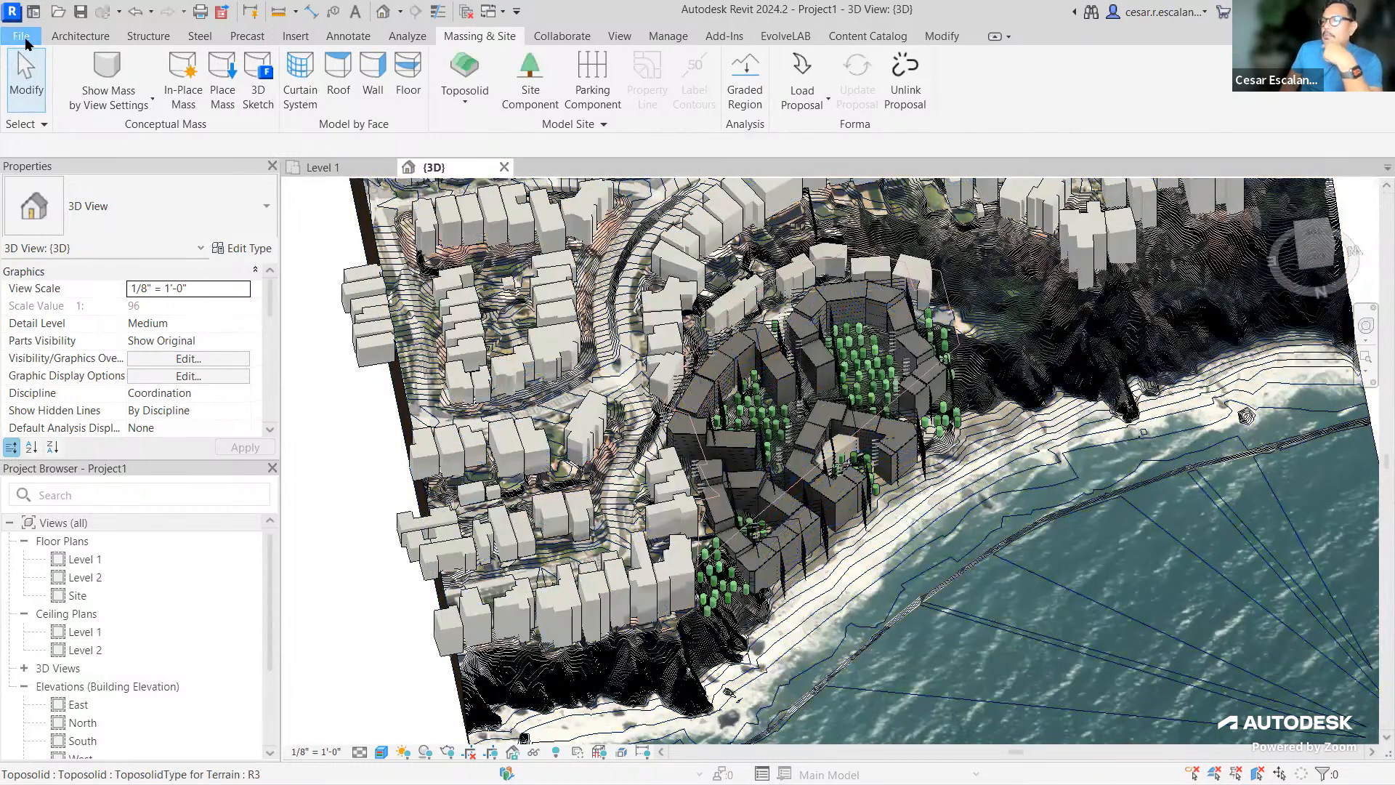
Save the China Beach site model as Project1.rvt, confirming the overwrite of the existing file
{"action": "left_click", "coordinate": [22, 36]}
{"action": "left_click", "coordinate": [59, 218]}
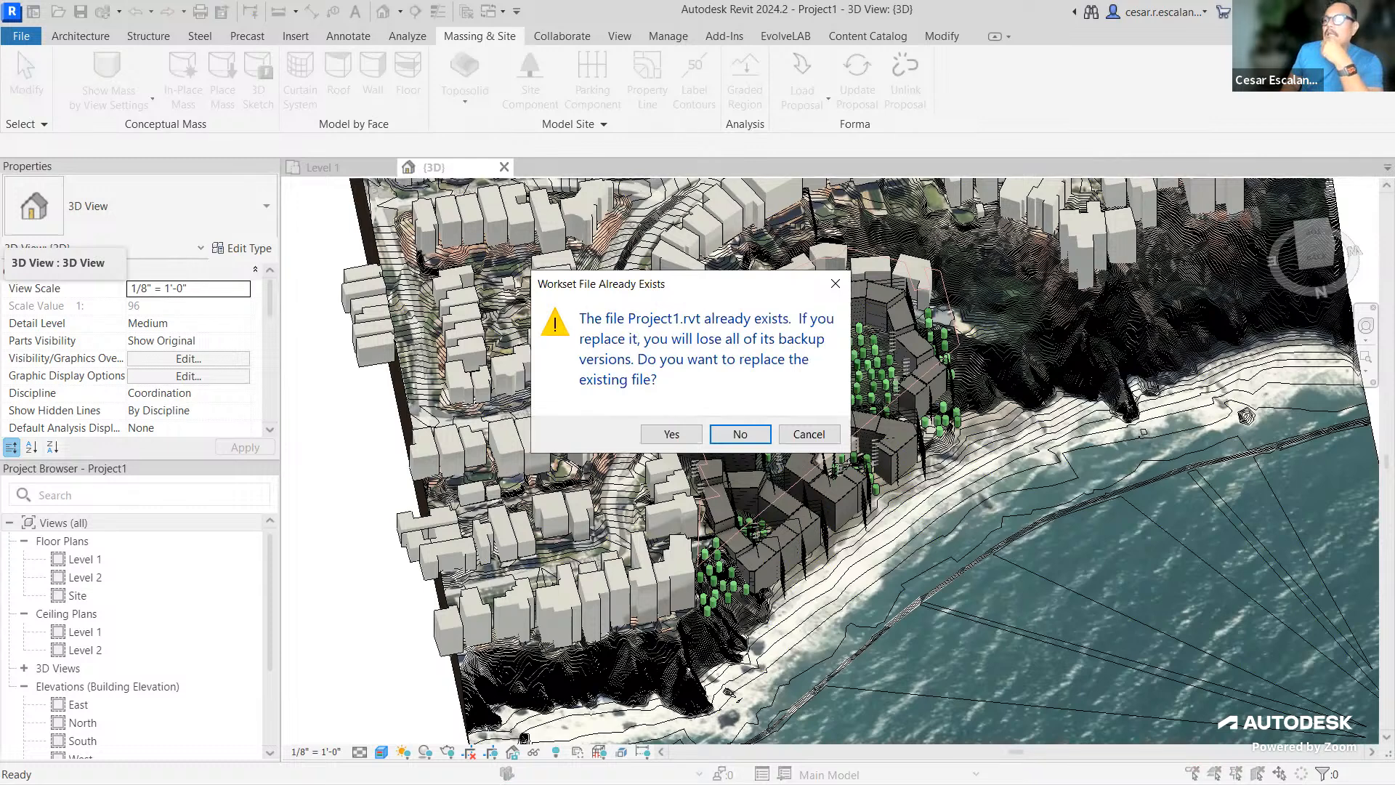
{"action": "left_click", "coordinate": [672, 434]}
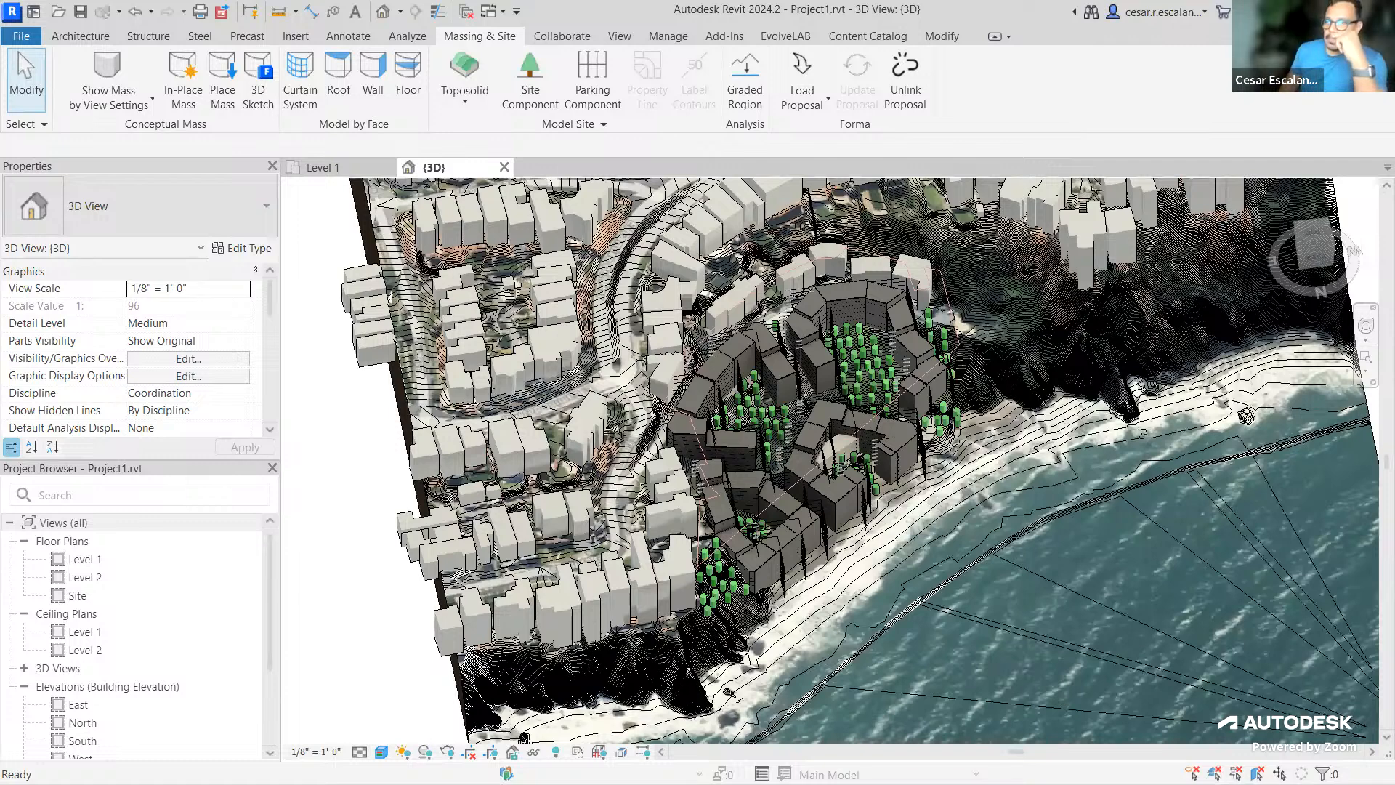
{"action": "middle_click_drag", "start_coordinate": [1011, 366], "coordinate": [1010, 363]}
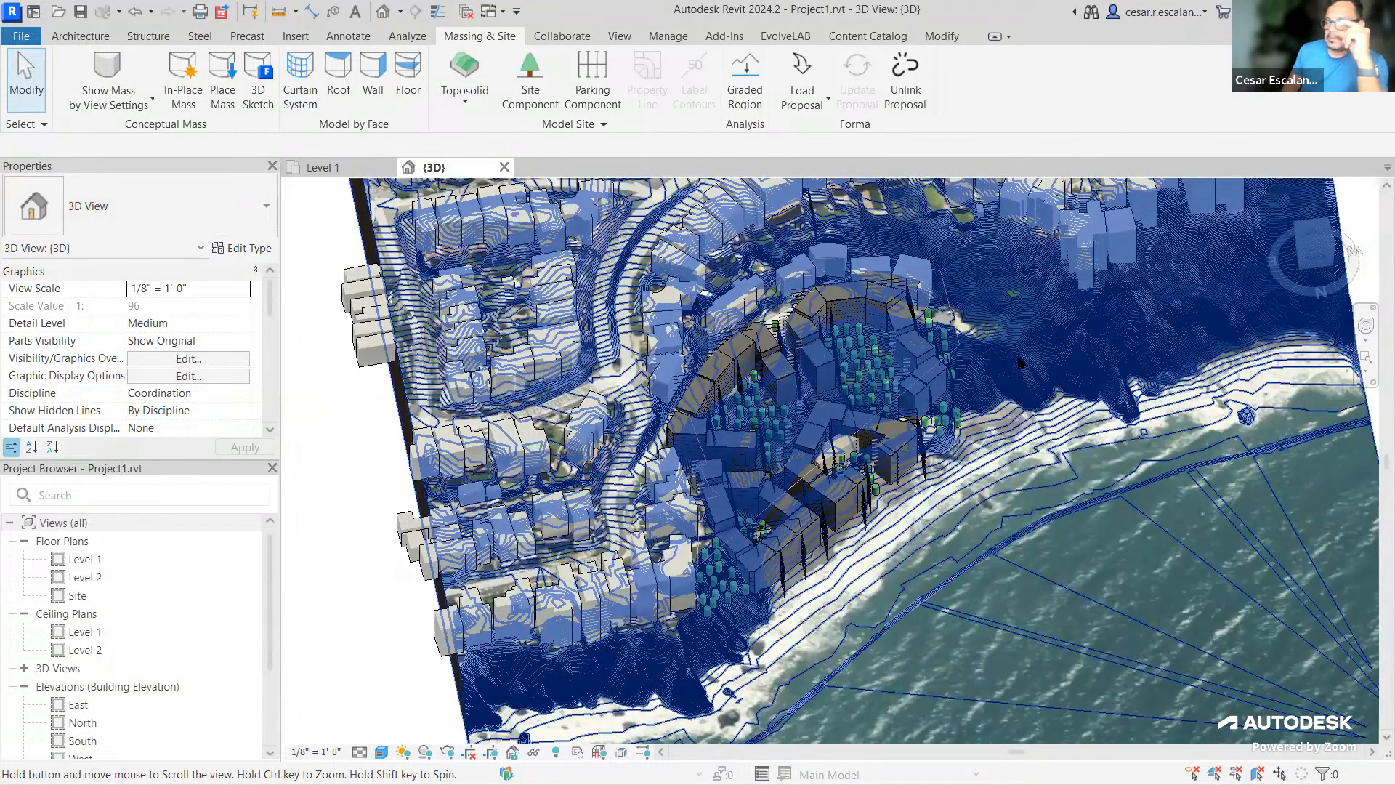